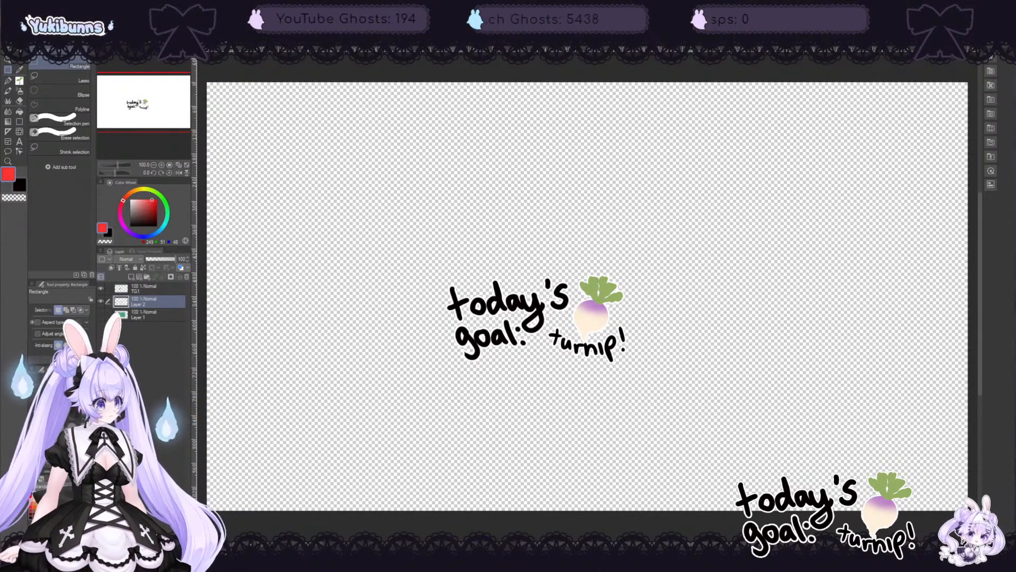
# Step: Show the green backdrop layer, delete the turnip drawing layer, and shift the backdrop slightly down and left behind the lettering
pyautogui.click(100, 315)
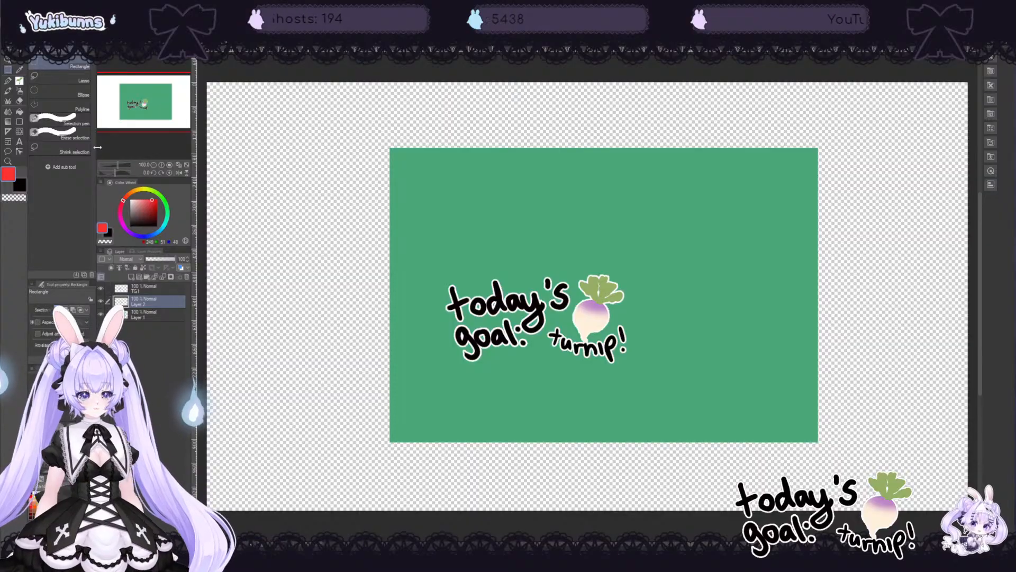
pyautogui.press('k')
pyautogui.moveTo(708, 306)
pyautogui.mouseDown()
pyautogui.moveTo(676, 316)
pyautogui.moveTo(721, 312)
pyautogui.mouseUp()
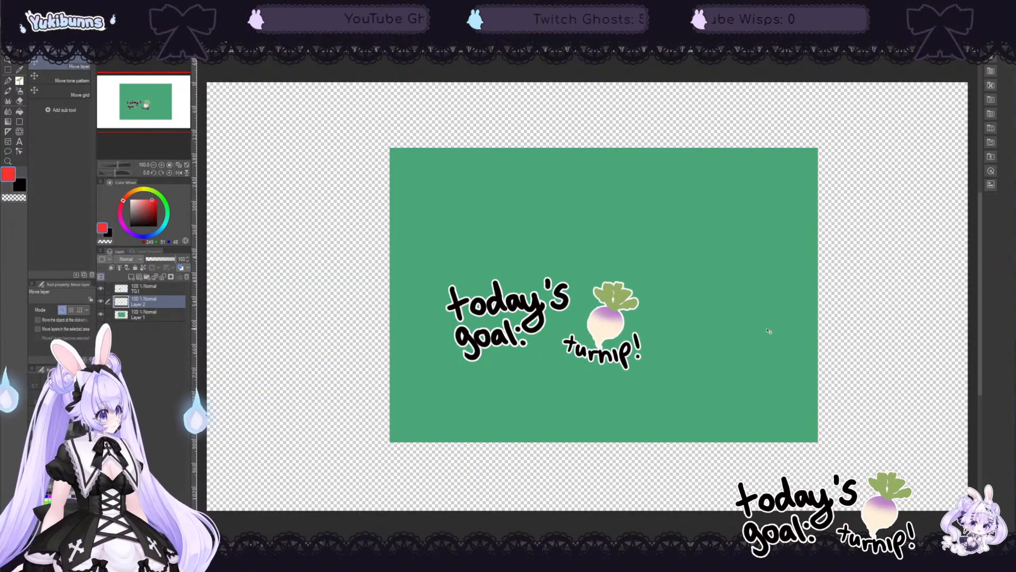
pyautogui.click(187, 277)
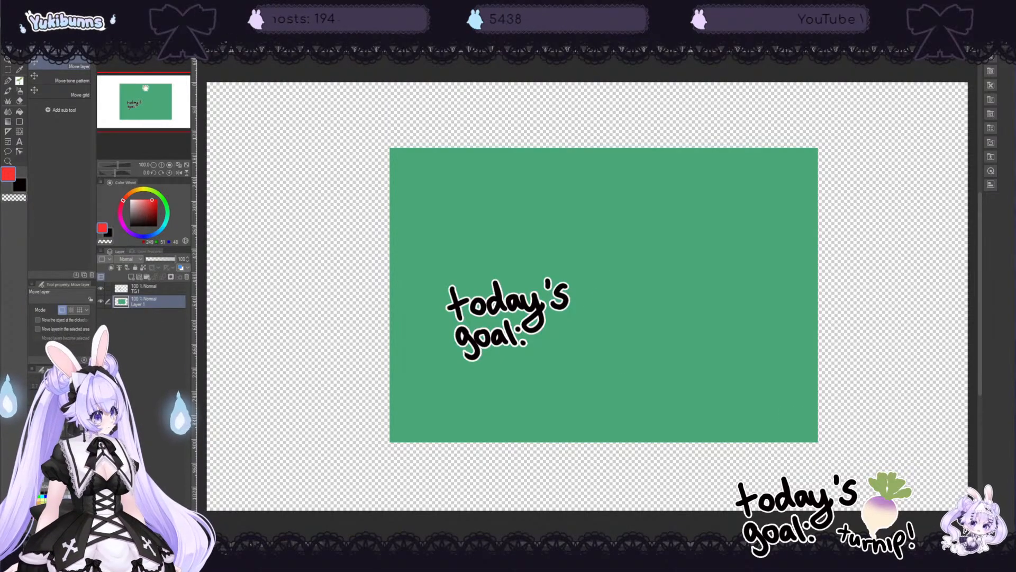
pyautogui.moveTo(735, 282); pyautogui.dragTo(692, 305)
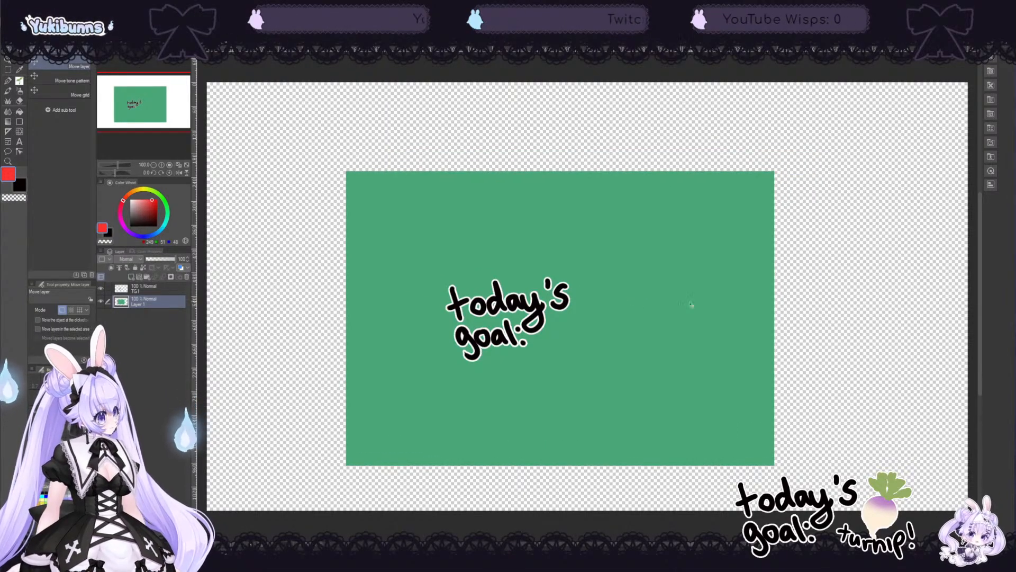
# Step: On a new layer, paint a light orange carrot body beside the "today's goal:" lettering with the Turnip pen
pyautogui.click(132, 276)
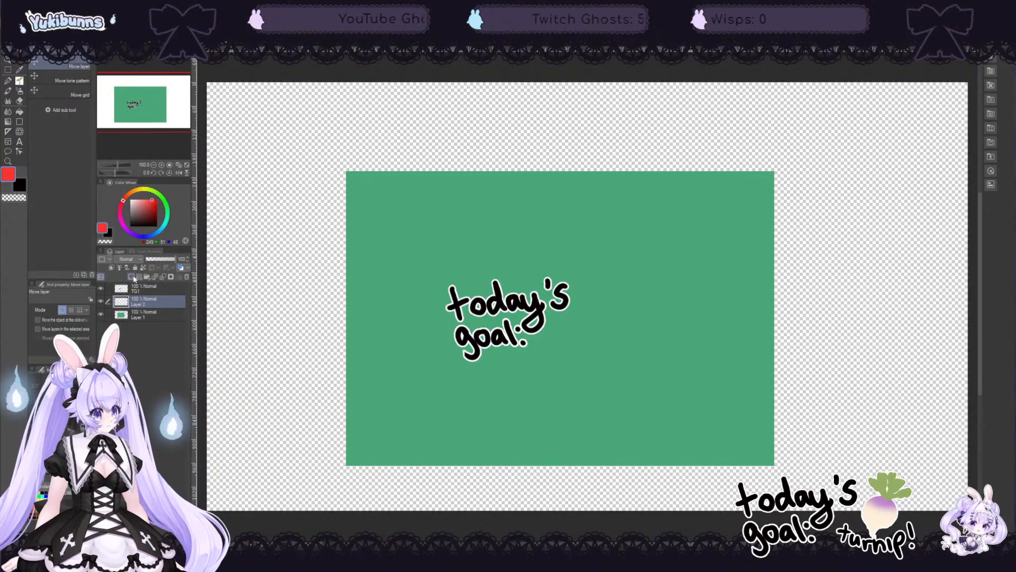
pyautogui.moveTo(134, 195); pyautogui.dragTo(131, 193)
pyautogui.click(152, 205)
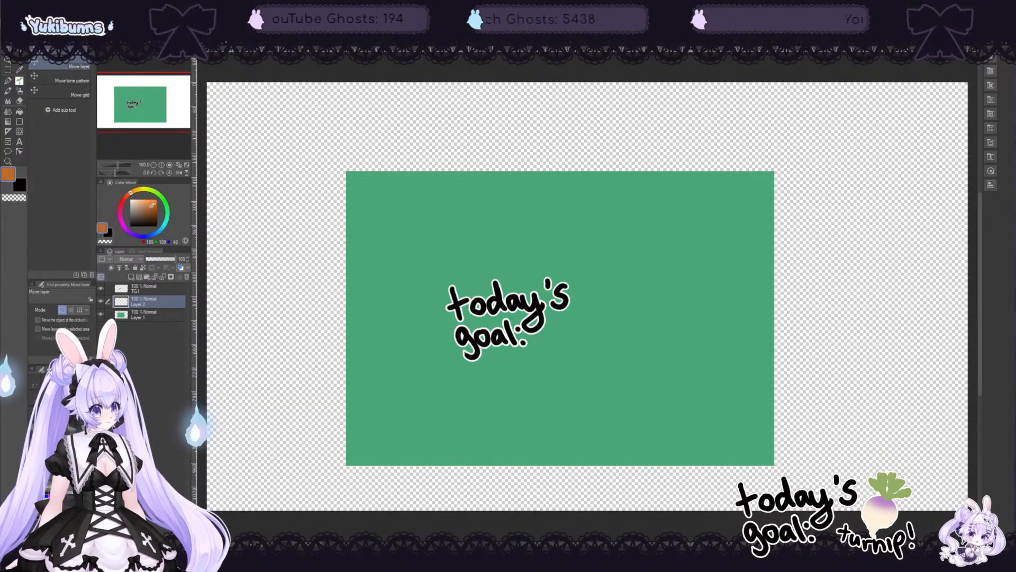
pyautogui.click(148, 201)
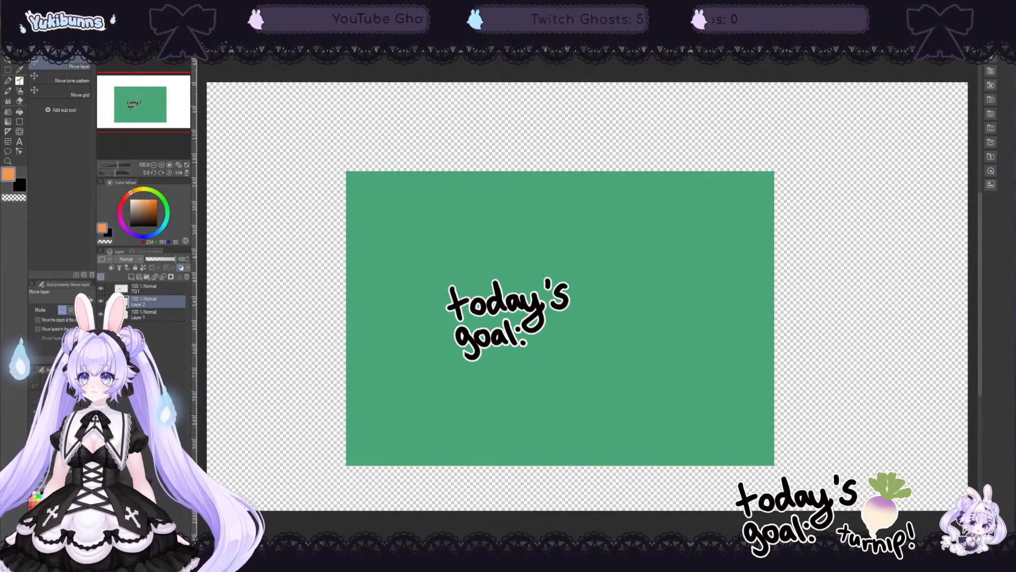
pyautogui.click(7, 81)
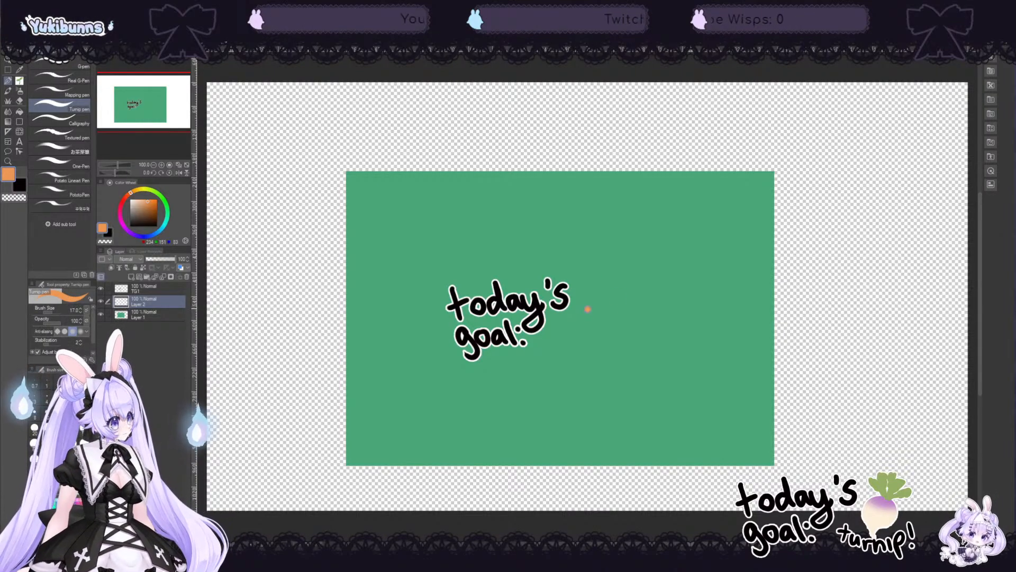
pyautogui.moveTo(587, 309)
pyautogui.mouseDown()
pyautogui.moveTo(605, 317)
pyautogui.moveTo(586, 341)
pyautogui.moveTo(576, 331)
pyautogui.moveTo(587, 311)
pyautogui.moveTo(582, 333)
pyautogui.moveTo(596, 317)
pyautogui.mouseUp()
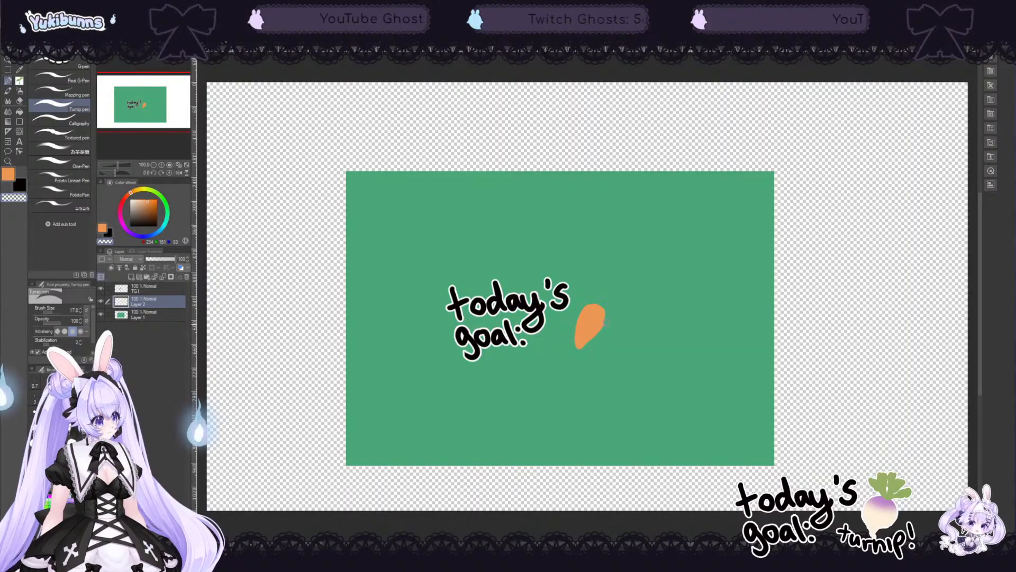
pyautogui.moveTo(577, 345); pyautogui.dragTo(605, 306)
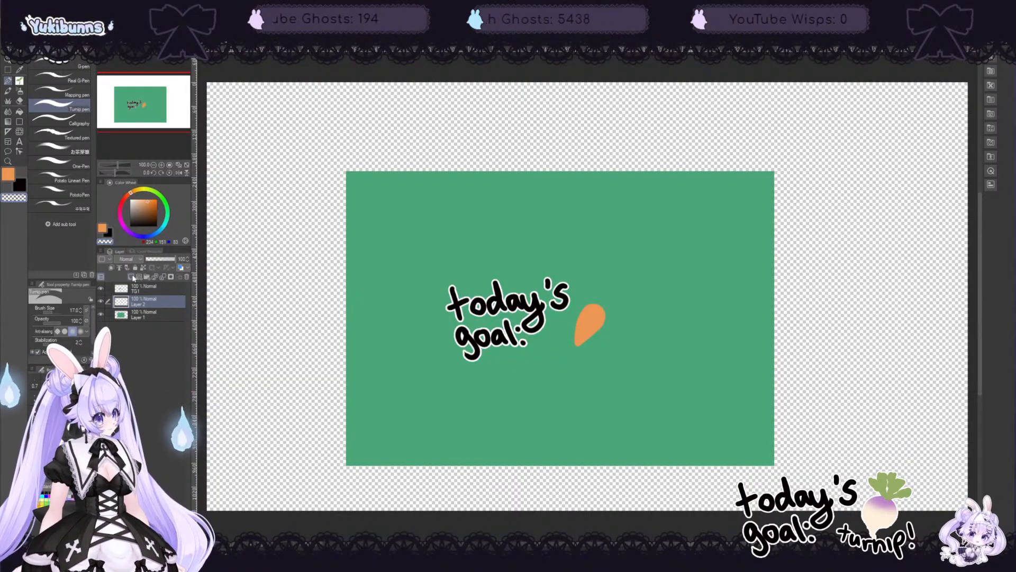
# Step: Paint a bunch of dark green leaves on the upper end of the carrot
pyautogui.click(166, 203)
pyautogui.click(154, 213)
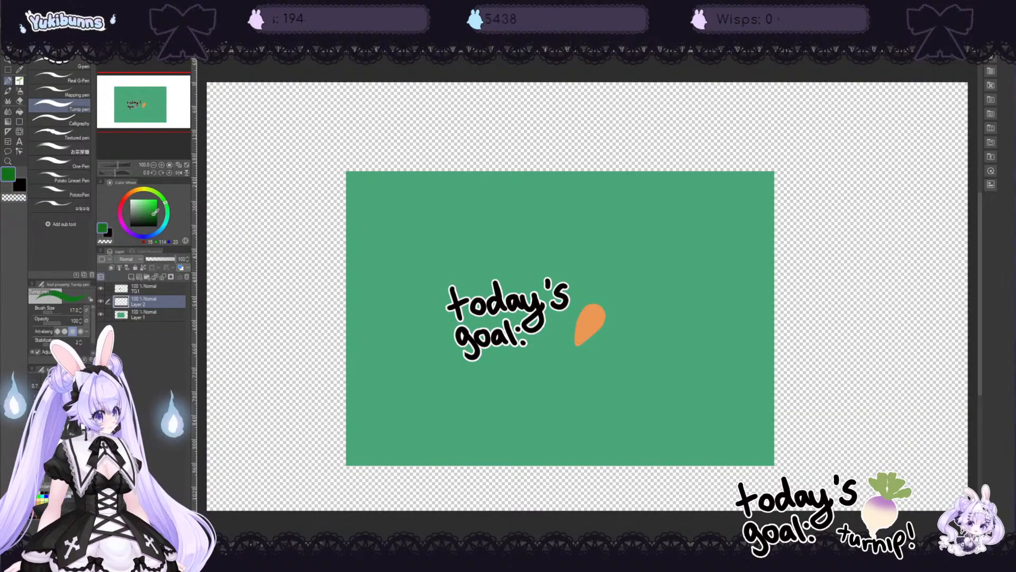
pyautogui.moveTo(598, 302)
pyautogui.mouseDown()
pyautogui.moveTo(593, 286)
pyautogui.moveTo(590, 294)
pyautogui.moveTo(610, 282)
pyautogui.moveTo(602, 295)
pyautogui.moveTo(609, 280)
pyautogui.moveTo(607, 296)
pyautogui.moveTo(618, 299)
pyautogui.moveTo(605, 303)
pyautogui.mouseUp()
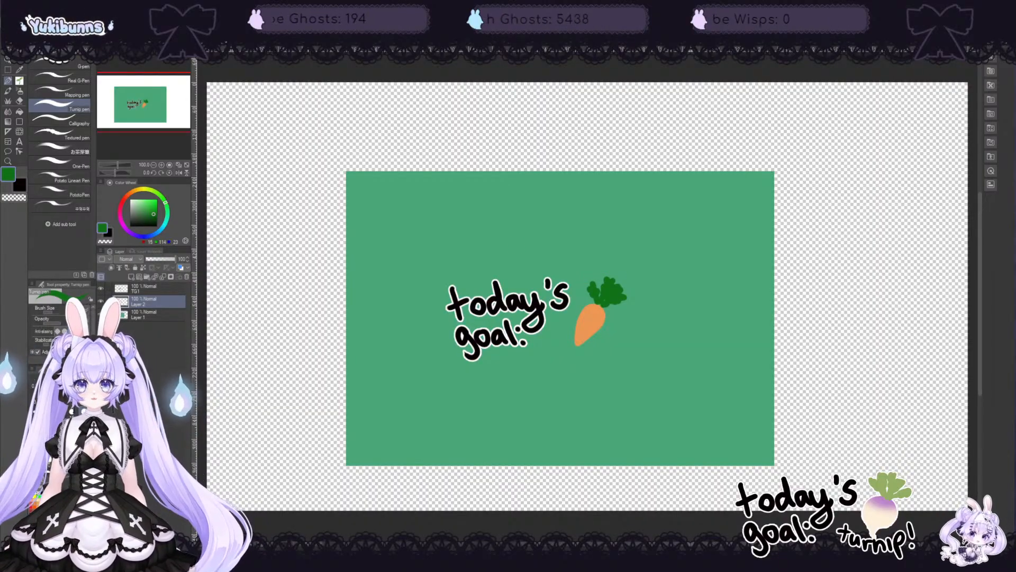
# Step: Give the carrot layer a white border effect and move the carrot slightly closer to the lettering
pyautogui.click(148, 251)
pyautogui.click(148, 266)
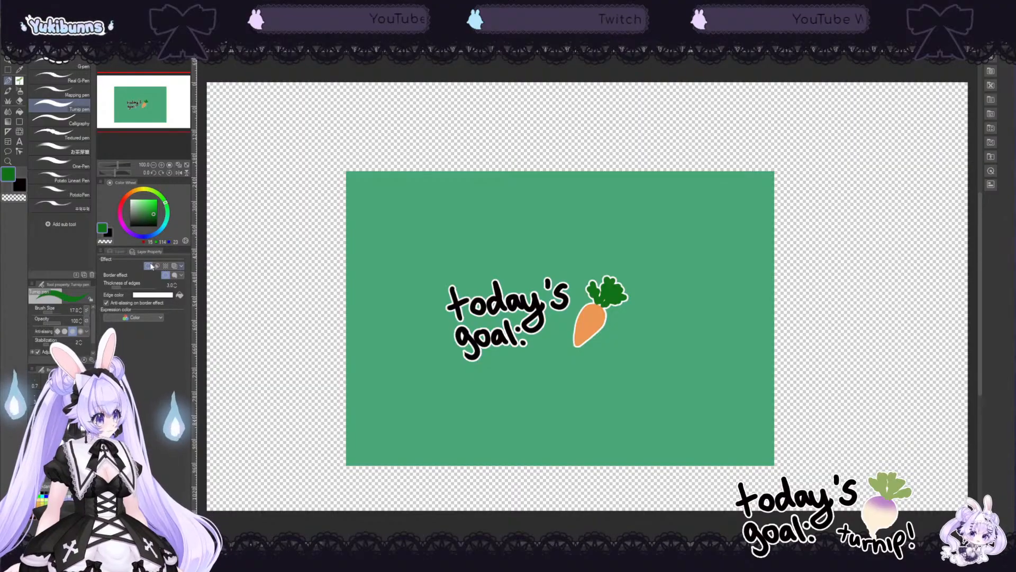
pyautogui.press('k')
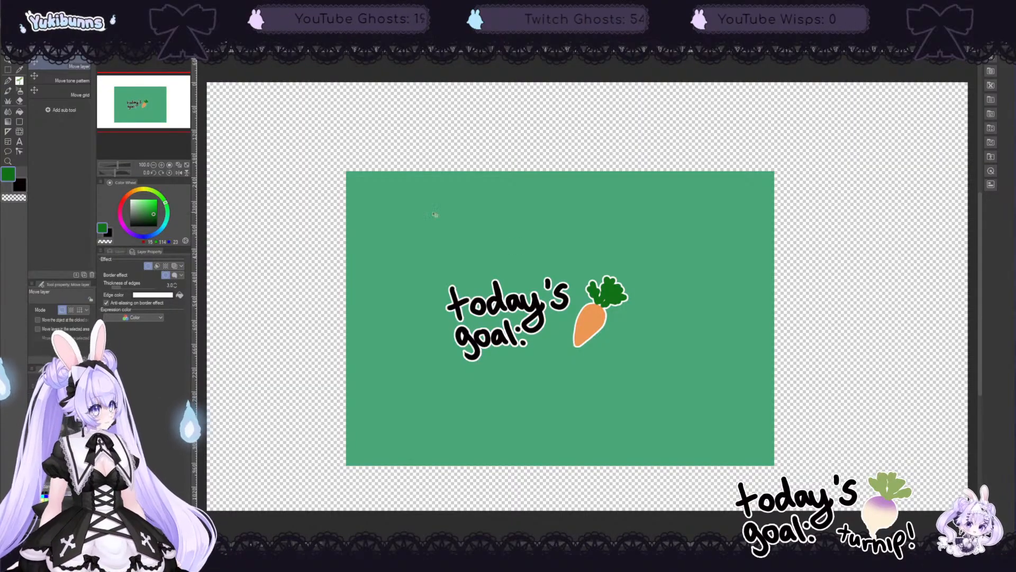
pyautogui.moveTo(593, 325); pyautogui.dragTo(587, 329)
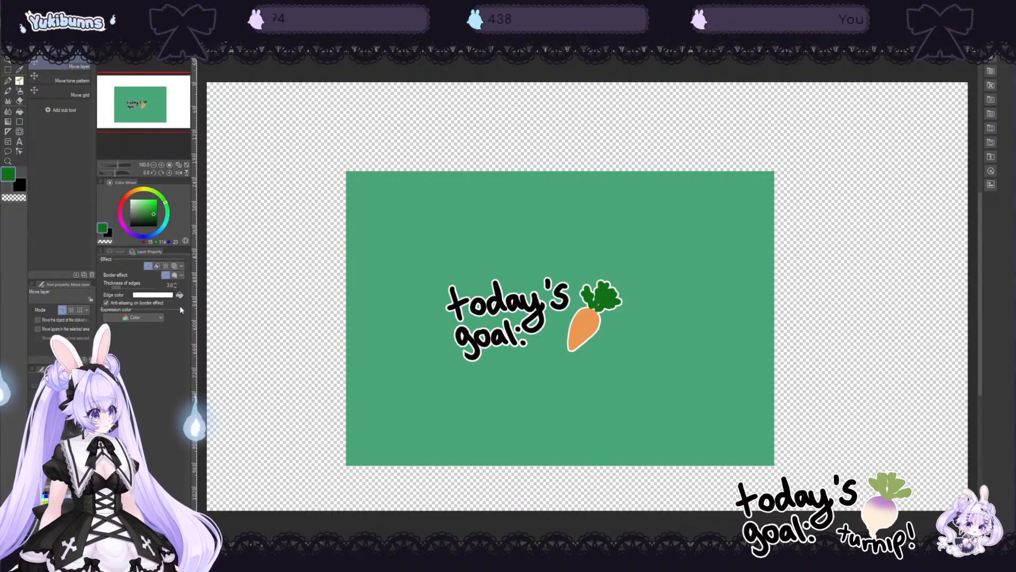
# Step: Hide the green backdrop layer so the canvas background is transparent
pyautogui.click(116, 251)
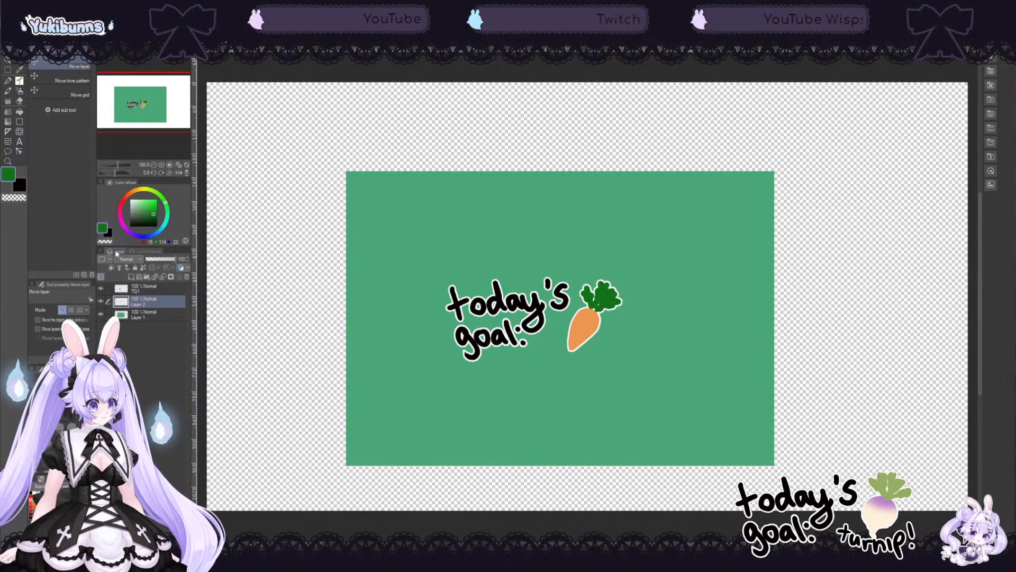
pyautogui.click(101, 314)
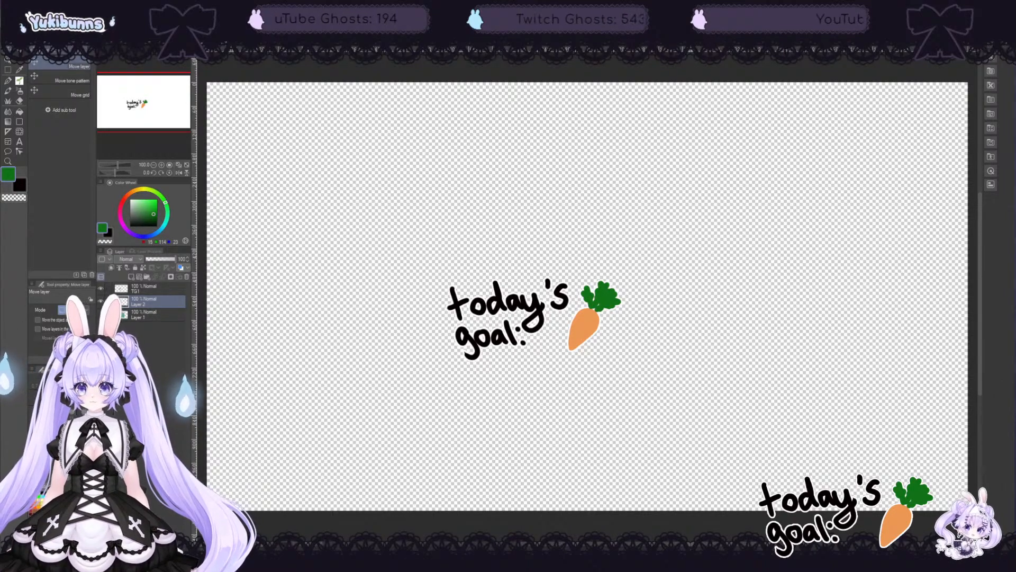
# Step: Switch to Blender and delete the default cube from the scene
pyautogui.hotkey('alt', 'Tab')
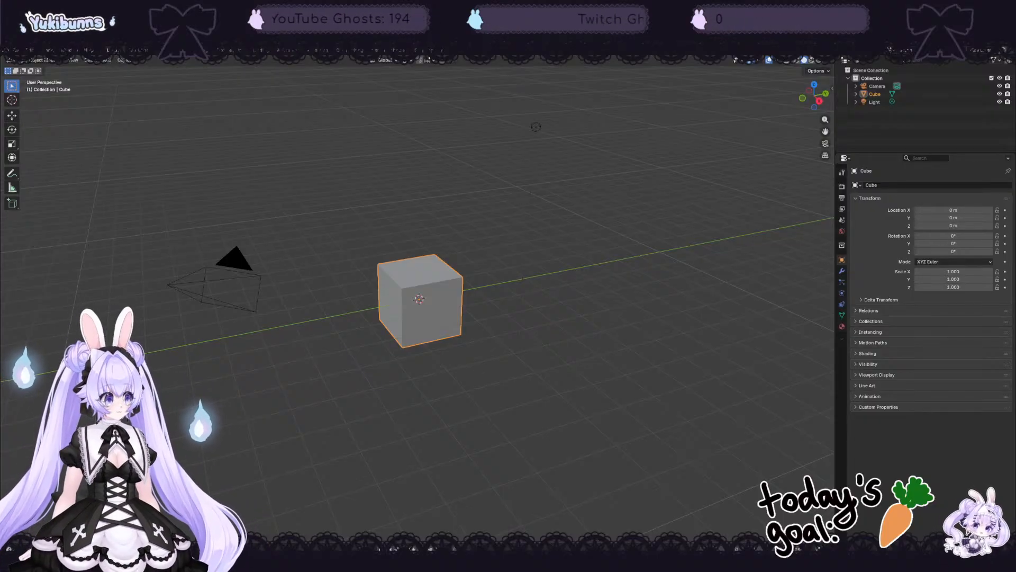
pyautogui.click(441, 312)
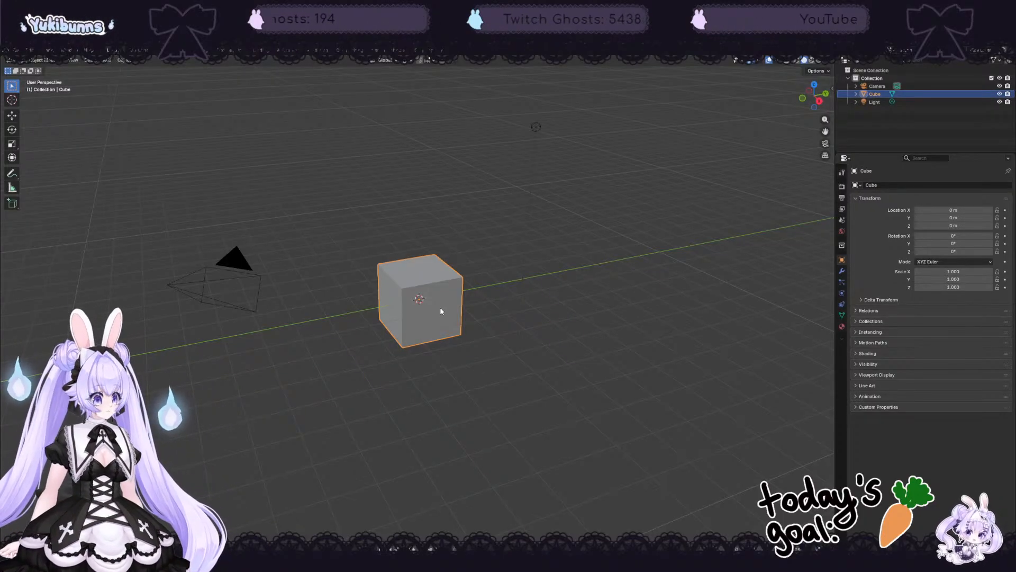
pyautogui.press('Delete')
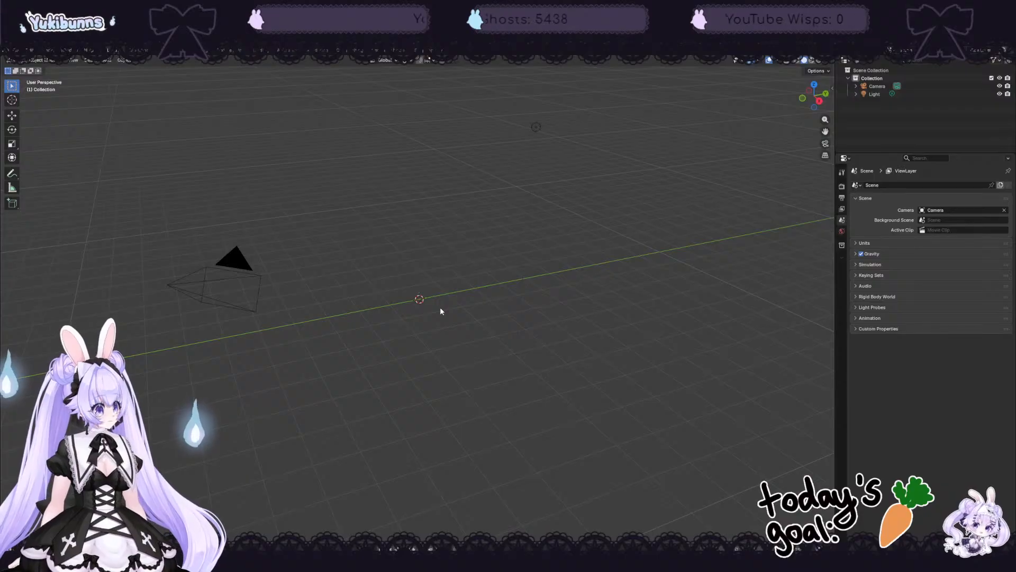
# Step: Add a mesh cylinder to the scene and reduce its vertex count to 12
pyautogui.hotkey('shift', 'a')
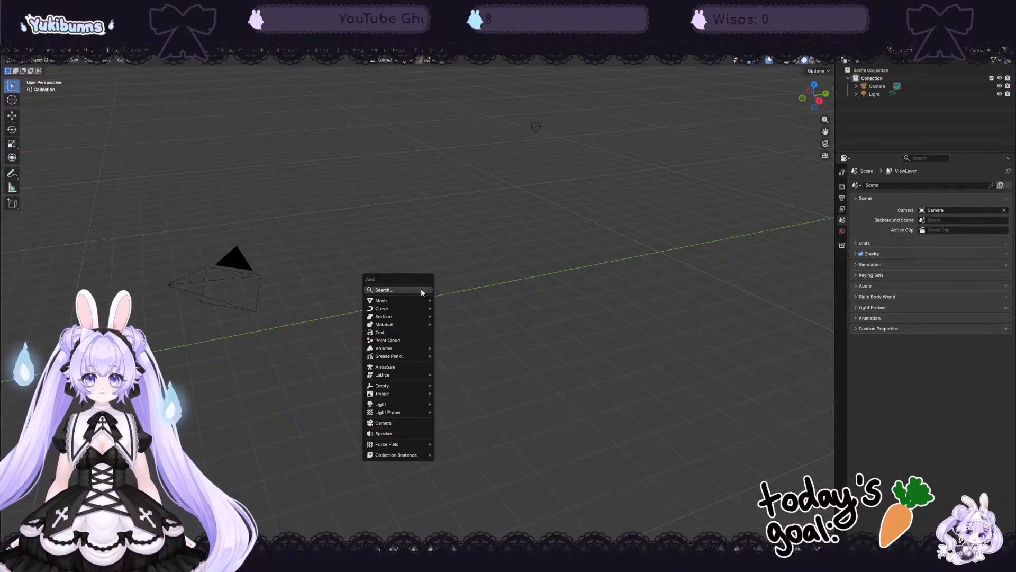
pyautogui.moveTo(418, 301)
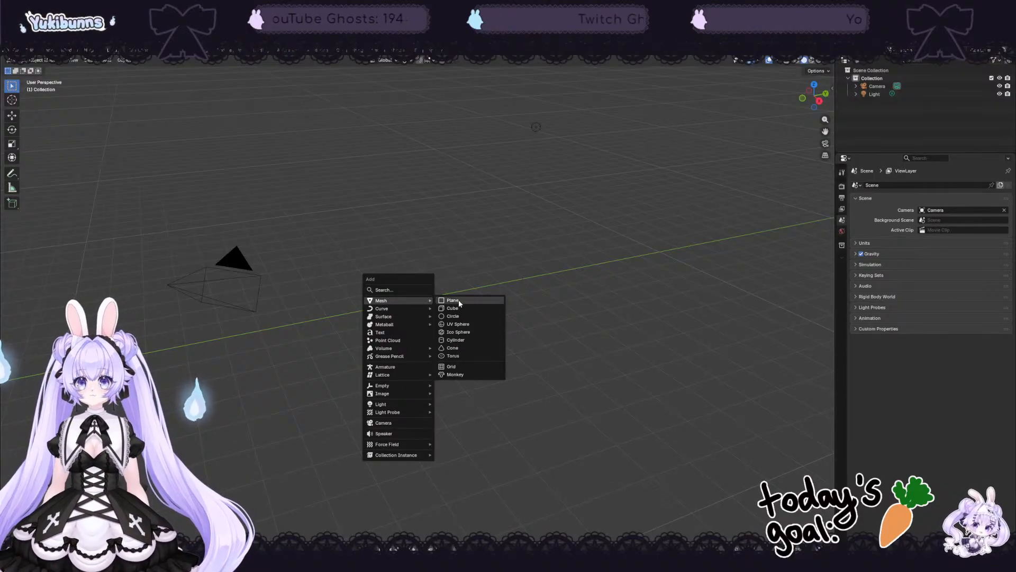
pyautogui.click(470, 340)
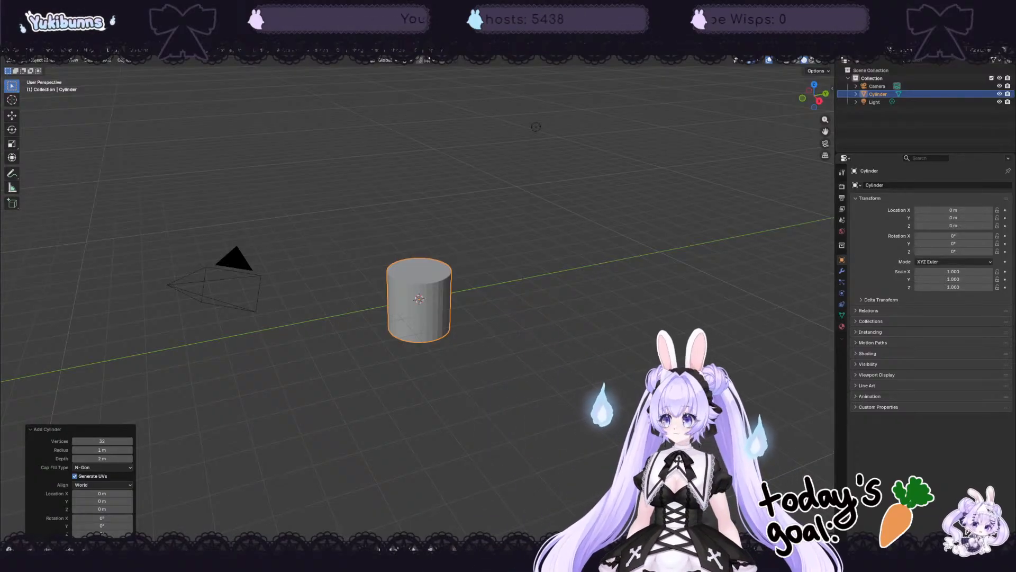
pyautogui.click(72, 441)
pyautogui.write('27')
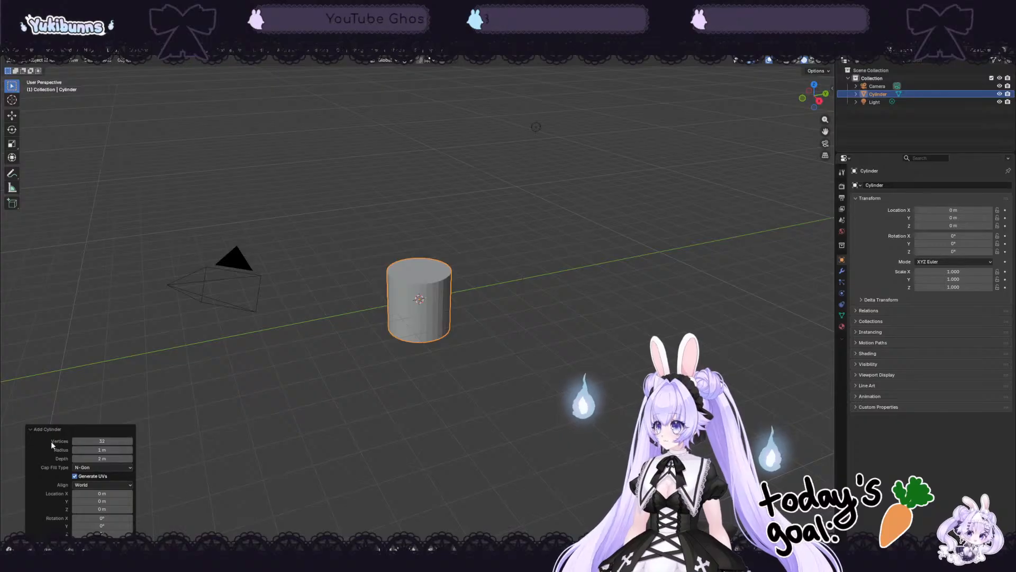
pyautogui.press('Return')
pyautogui.click(74, 443)
pyautogui.click(75, 443)
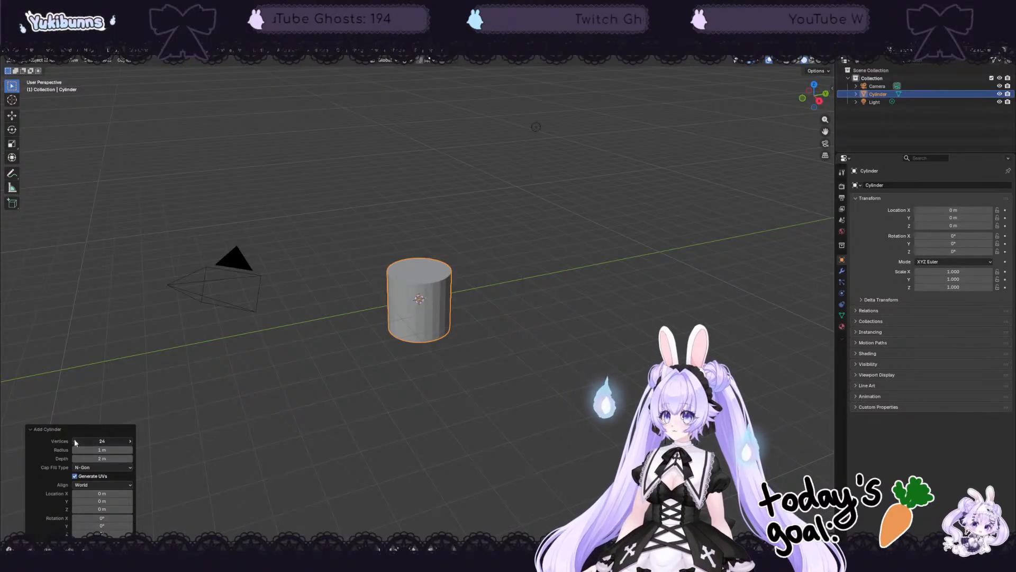
pyautogui.click(75, 442)
pyautogui.click(75, 443)
pyautogui.click(75, 442)
pyautogui.click(75, 443)
pyautogui.click(74, 442)
pyautogui.click(74, 443)
pyautogui.click(75, 442)
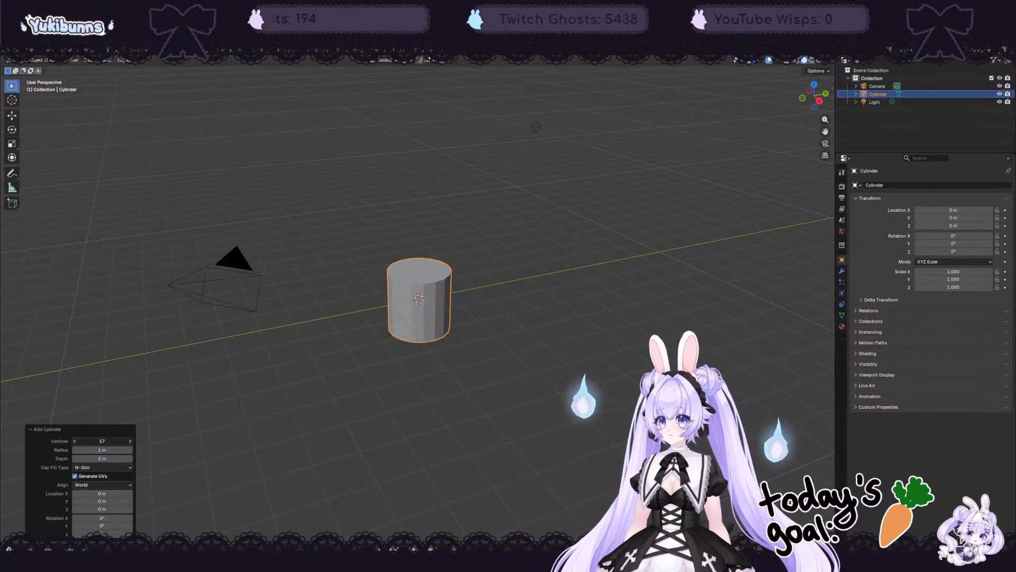
pyautogui.click(75, 442)
pyautogui.click(74, 443)
pyautogui.click(74, 442)
pyautogui.click(75, 442)
pyautogui.click(74, 443)
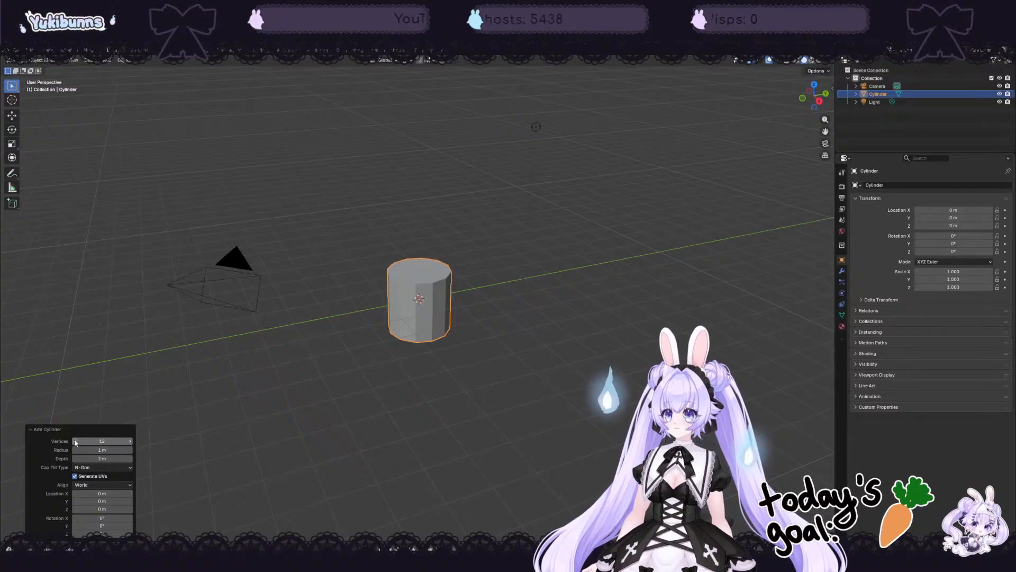
pyautogui.rightClick(505, 327)
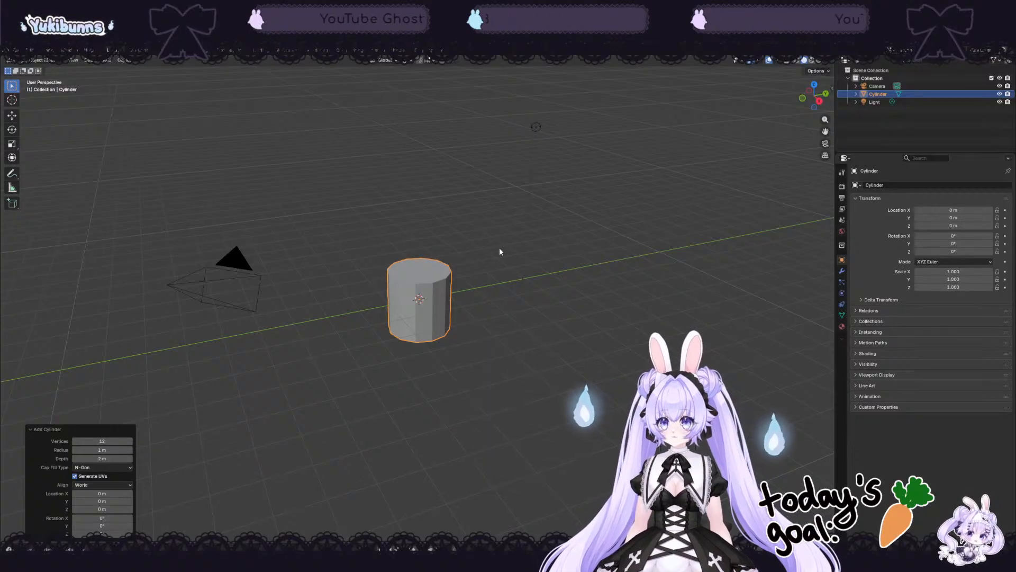
pyautogui.rightClick(525, 241)
# Step: Enter Edit Mode on the cylinder and stretch the whole mesh along Z by a factor of about 4.66
pyautogui.moveTo(475, 317); pyautogui.dragTo(601, 324, button='middle')
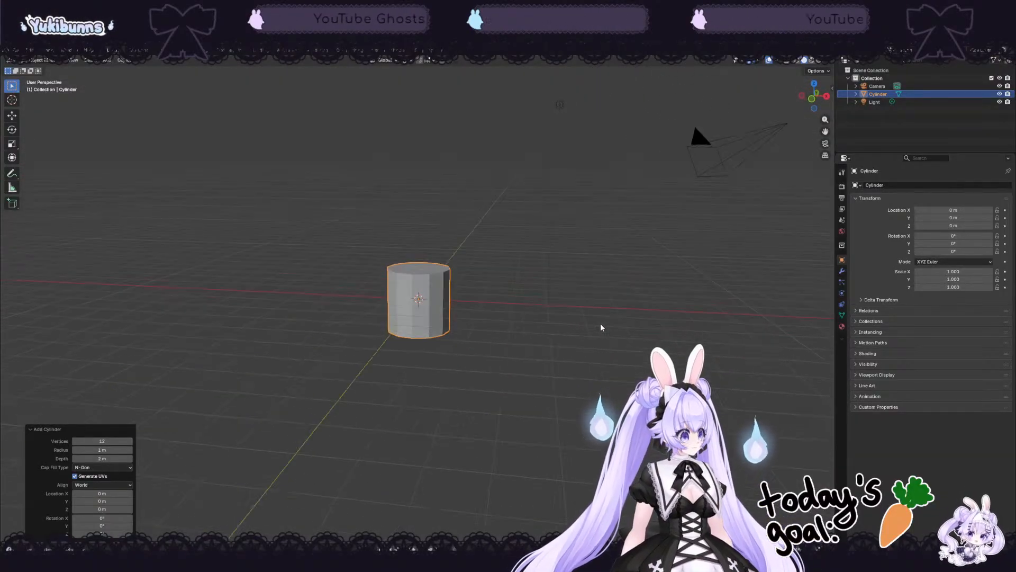
pyautogui.scroll(2, 601, 323)
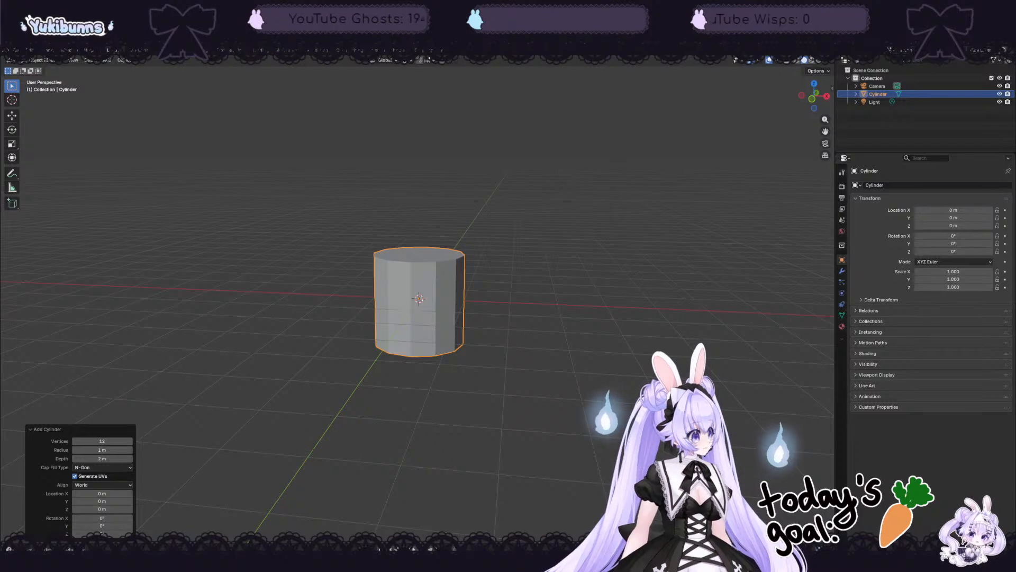
pyautogui.rightClick(481, 387)
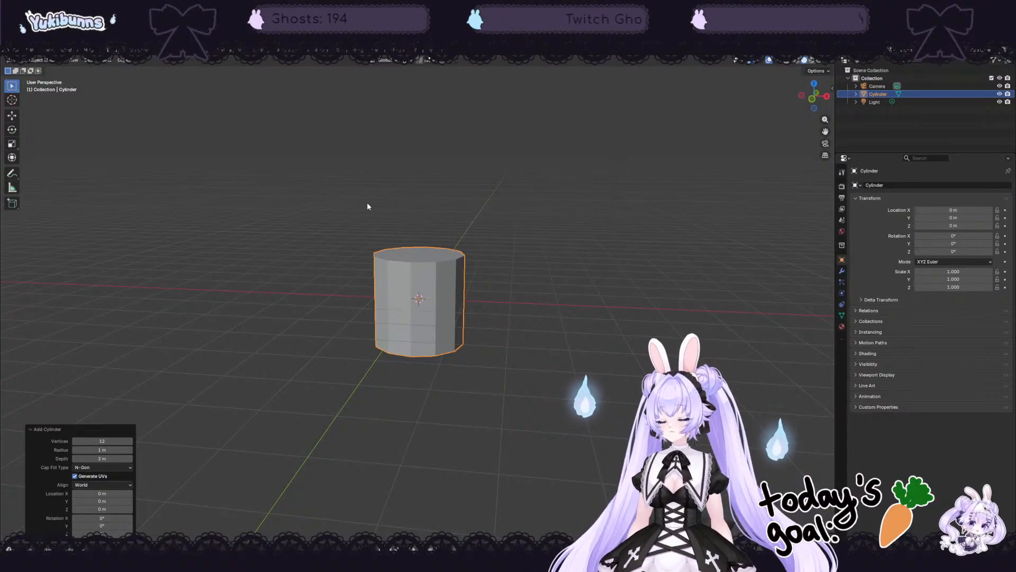
pyautogui.press('Tab')
pyautogui.moveTo(533, 256); pyautogui.dragTo(464, 311, button='middle')
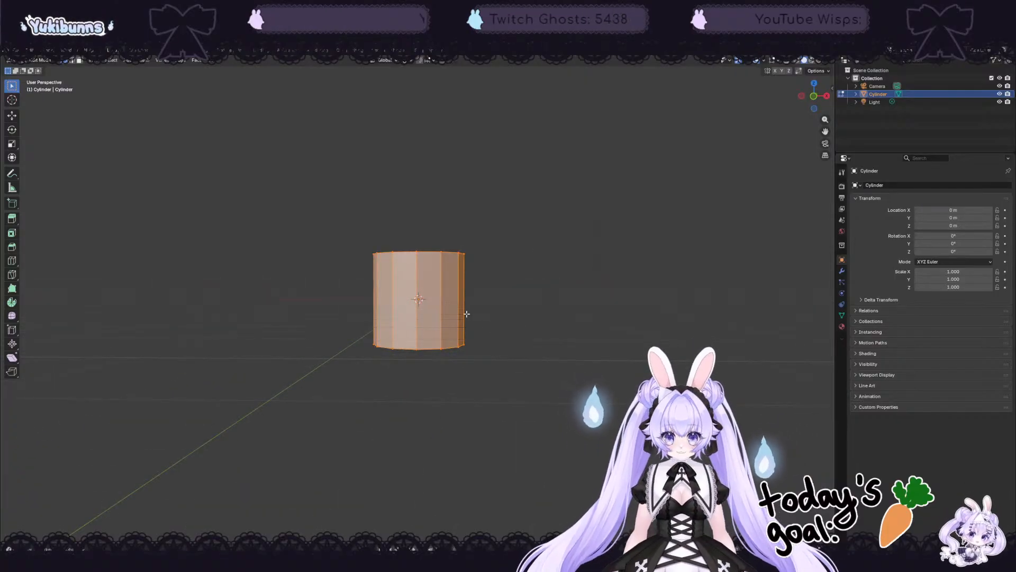
pyautogui.press('g')
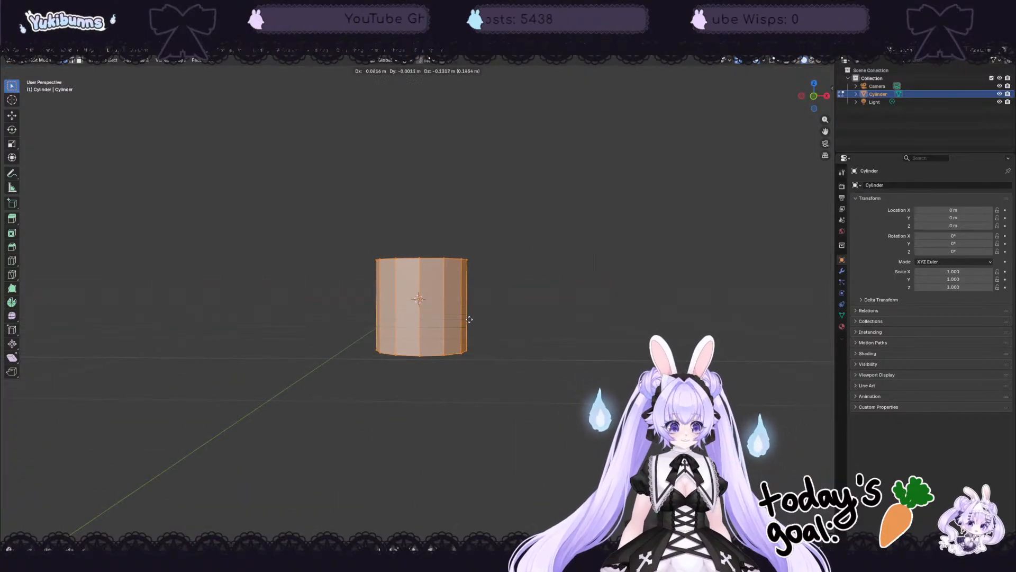
pyautogui.rightClick(501, 327)
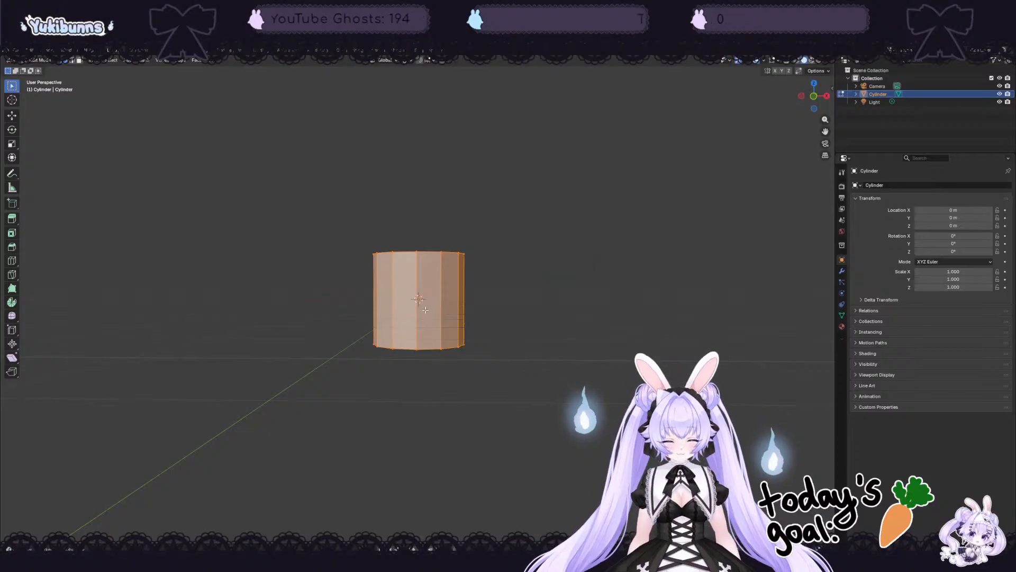
pyautogui.press('s')
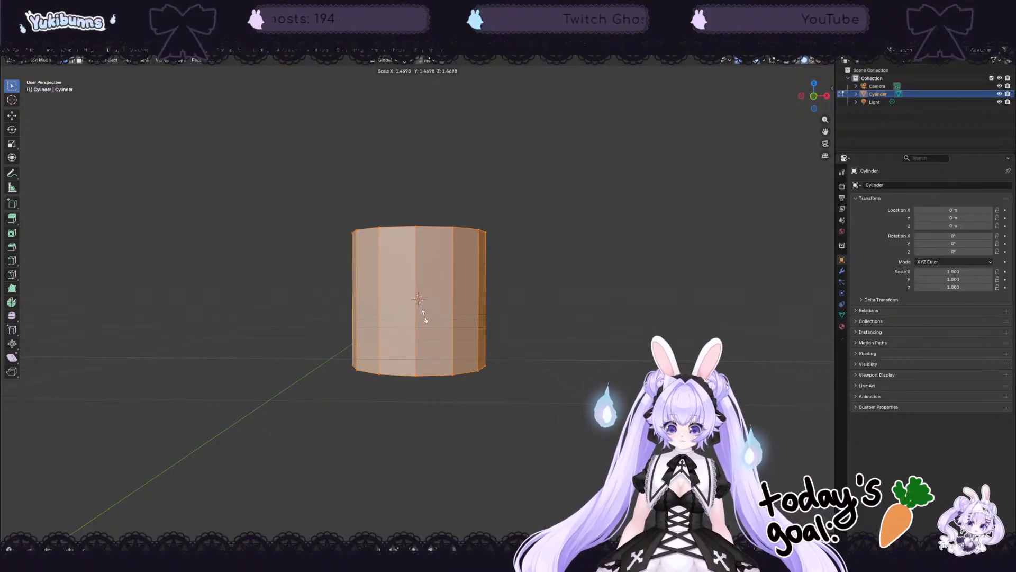
pyautogui.press('z')
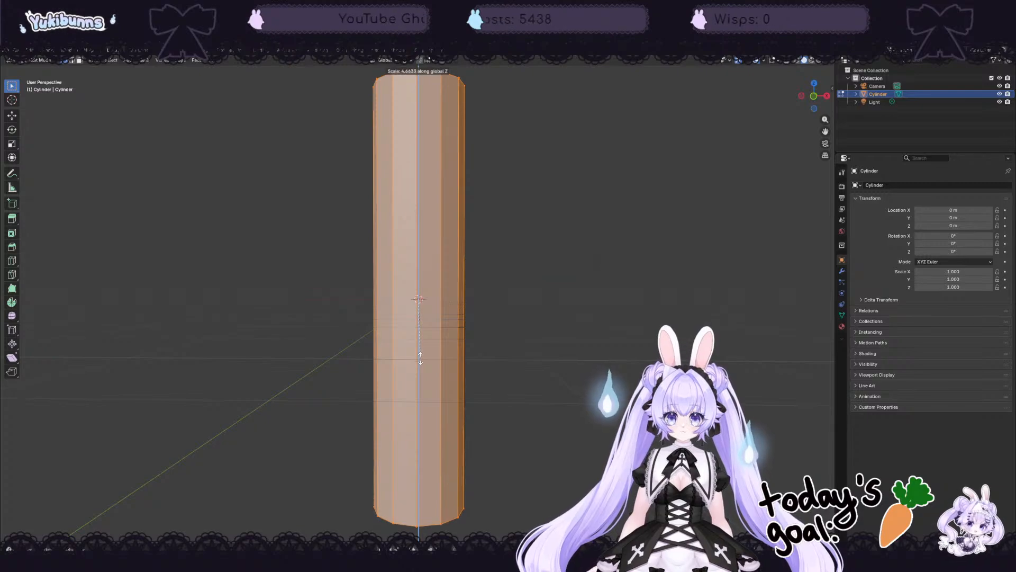
pyautogui.click(421, 358)
pyautogui.scroll(-1, 508, 341)
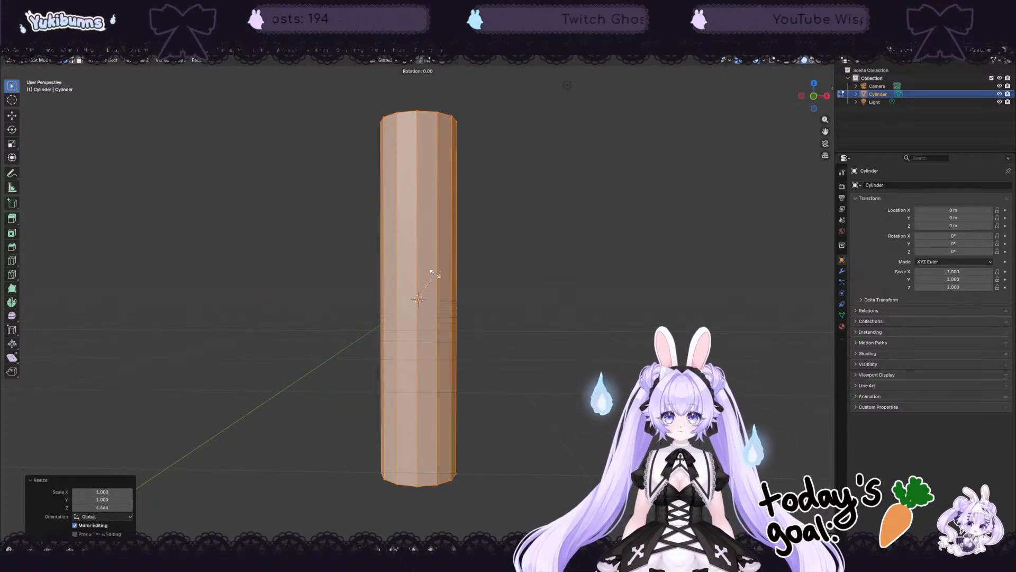
pyautogui.press('r')
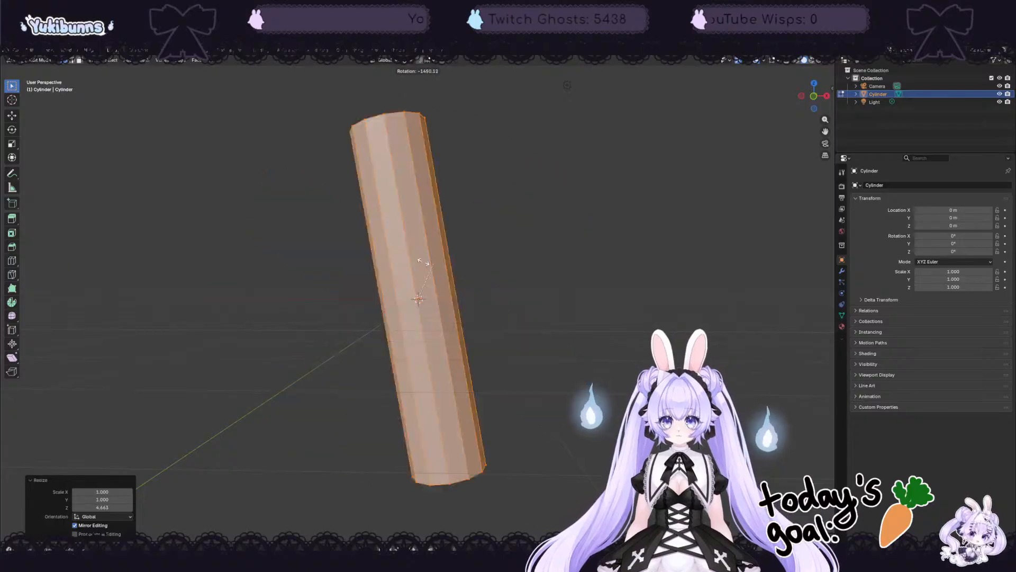
pyautogui.click(521, 318)
pyautogui.hotkey('ctrl', 'z')
# Step: Add three single loop cuts around the cylinder: at mid-height, halfway up the upper half and halfway down the lower half
pyautogui.hotkey('ctrl', 'r')
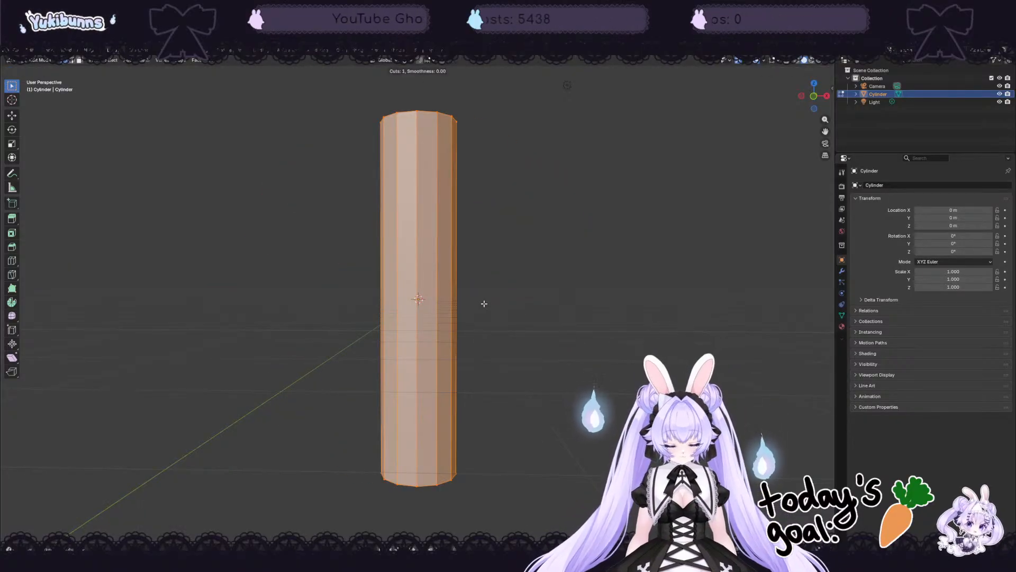
pyautogui.click(434, 297)
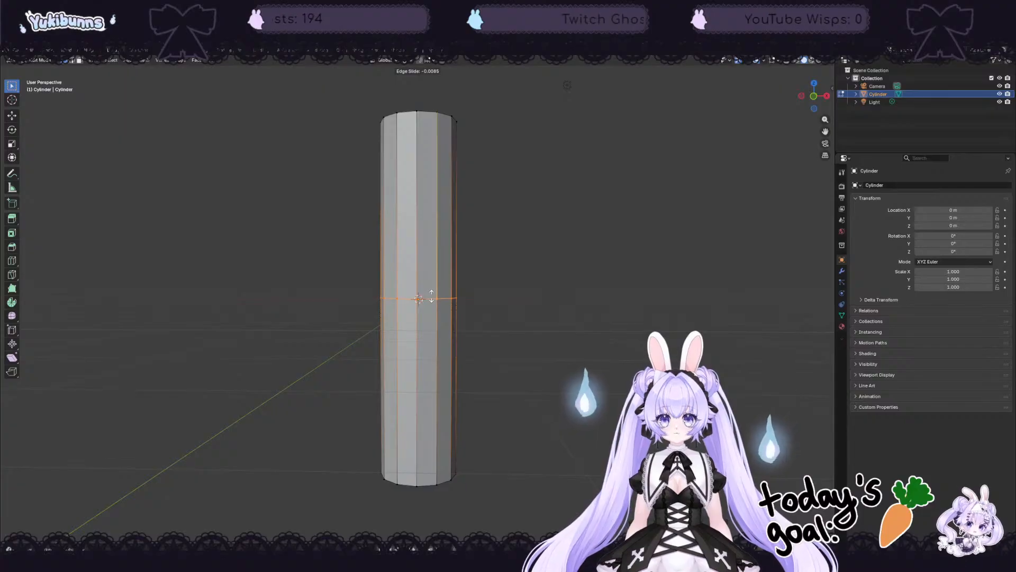
pyautogui.click(431, 298)
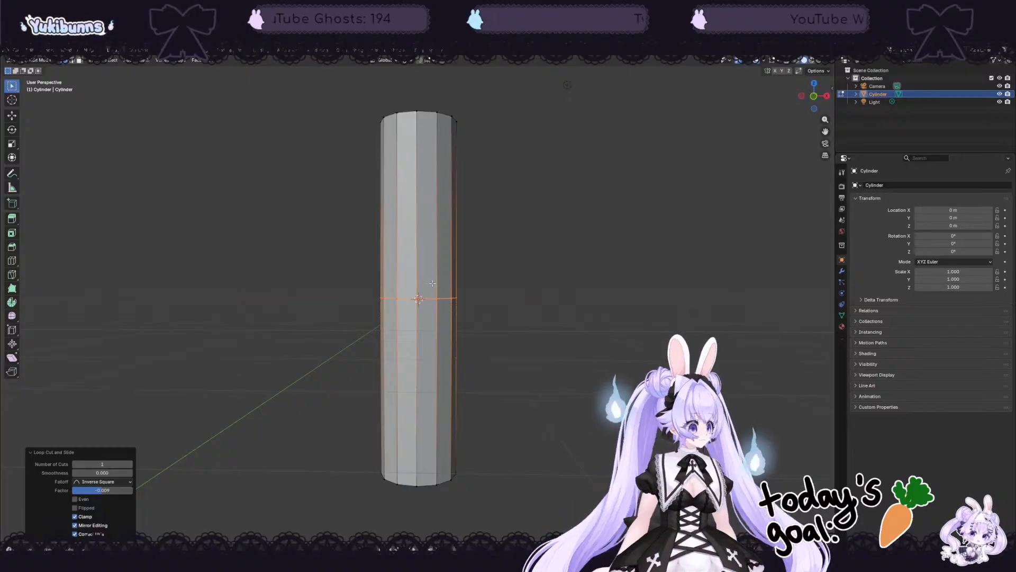
pyautogui.hotkey('ctrl', 'r')
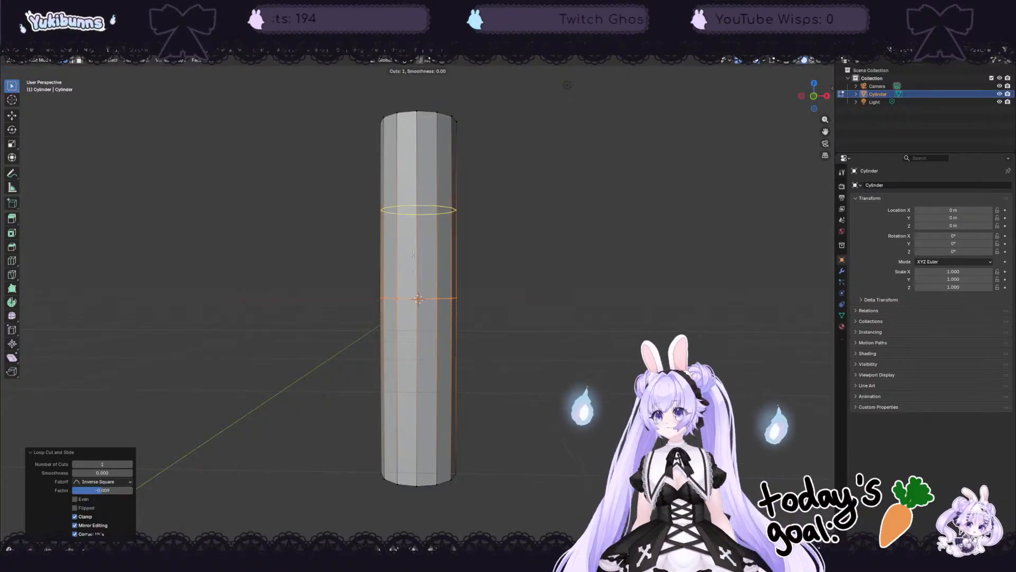
pyautogui.click(417, 212)
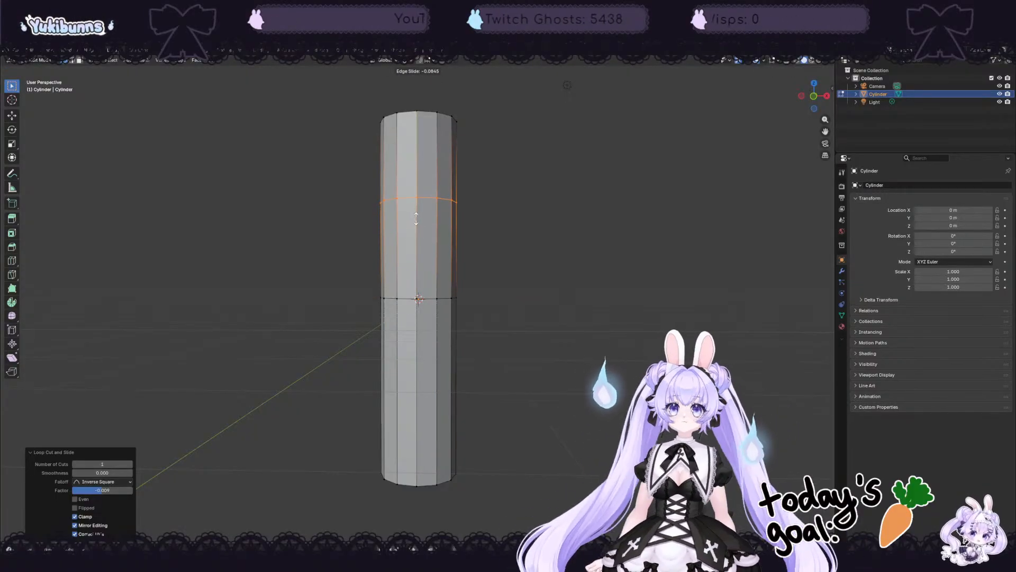
pyautogui.click(416, 225)
pyautogui.hotkey('ctrl', 'r')
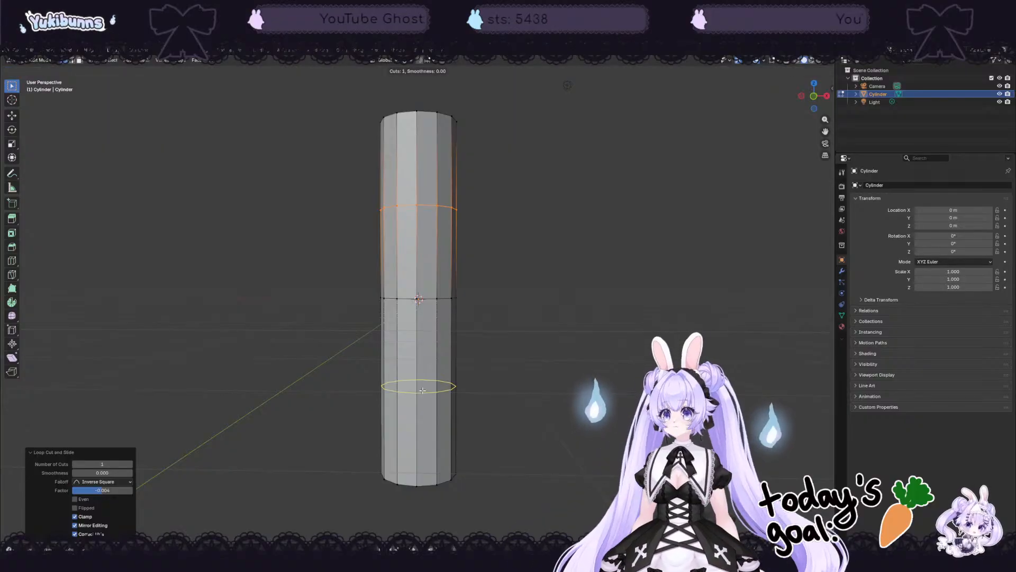
pyautogui.click(422, 391)
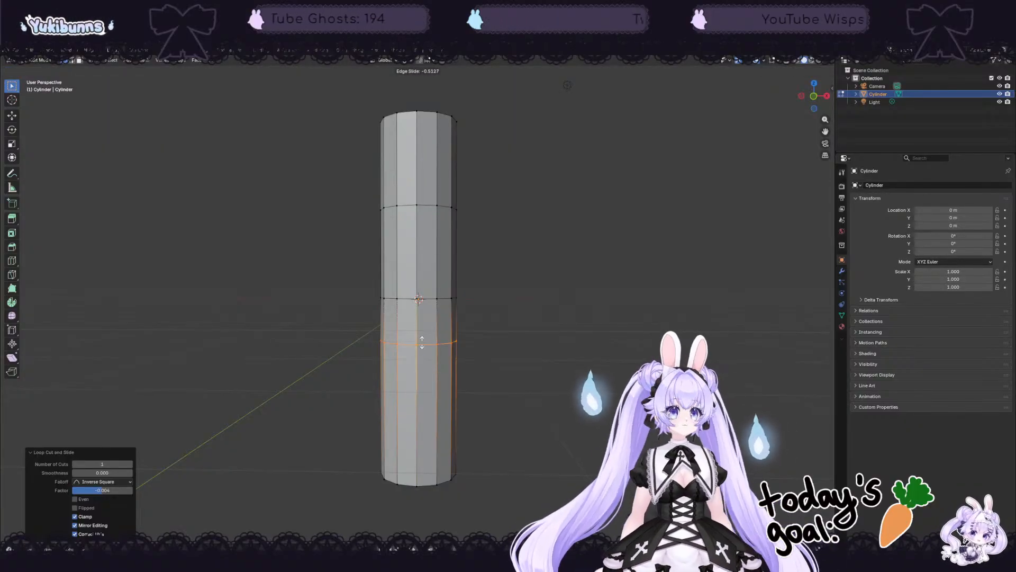
pyautogui.click(427, 390)
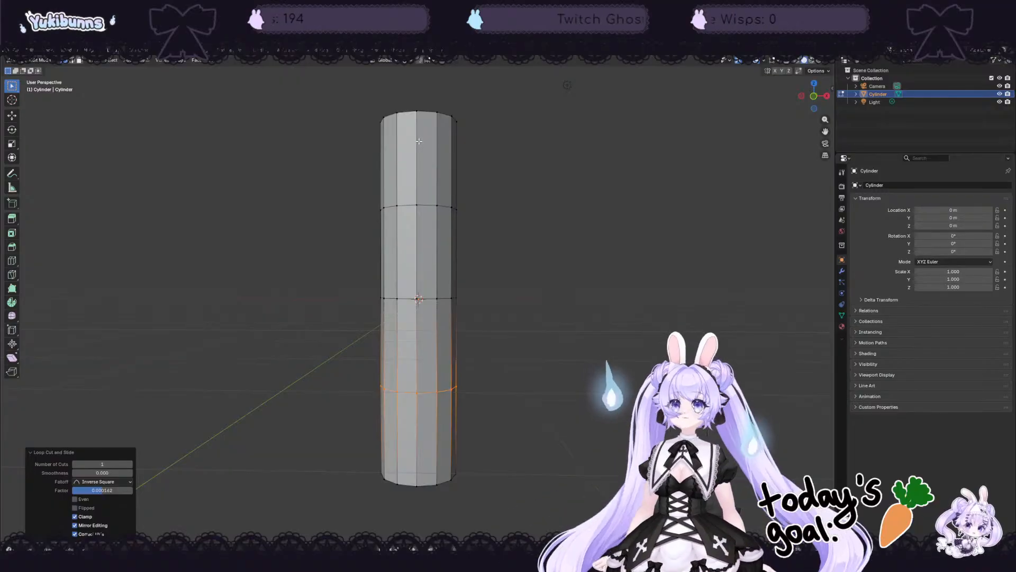
# Step: Try adding one more edge loop midway through the topmost section and another midway through the bottommost section
pyautogui.hotkey('alt', 'a')
pyautogui.moveTo(343, 109); pyautogui.dragTo(495, 223)
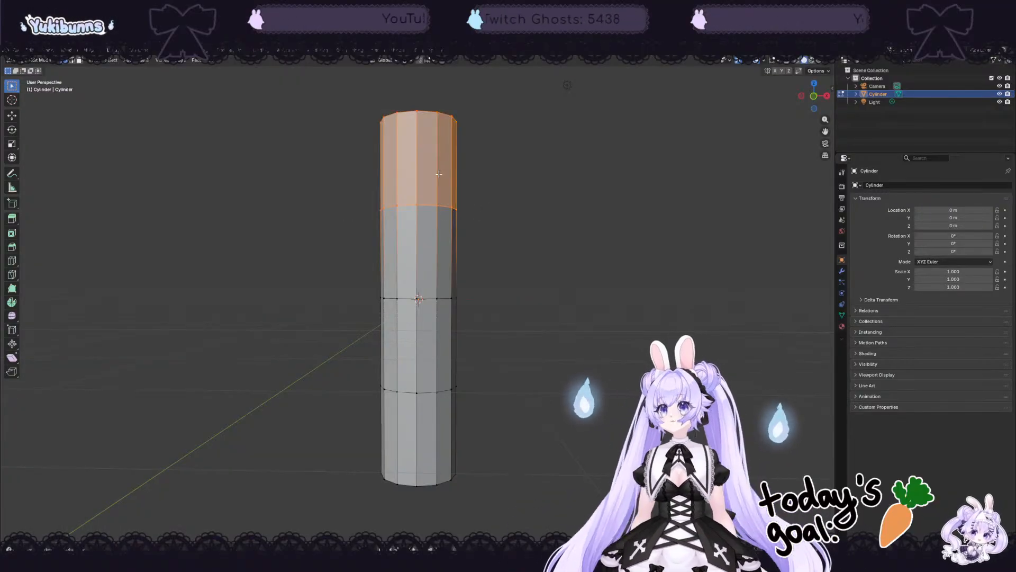
pyautogui.hotkey('ctrl', 'r')
pyautogui.click(419, 152)
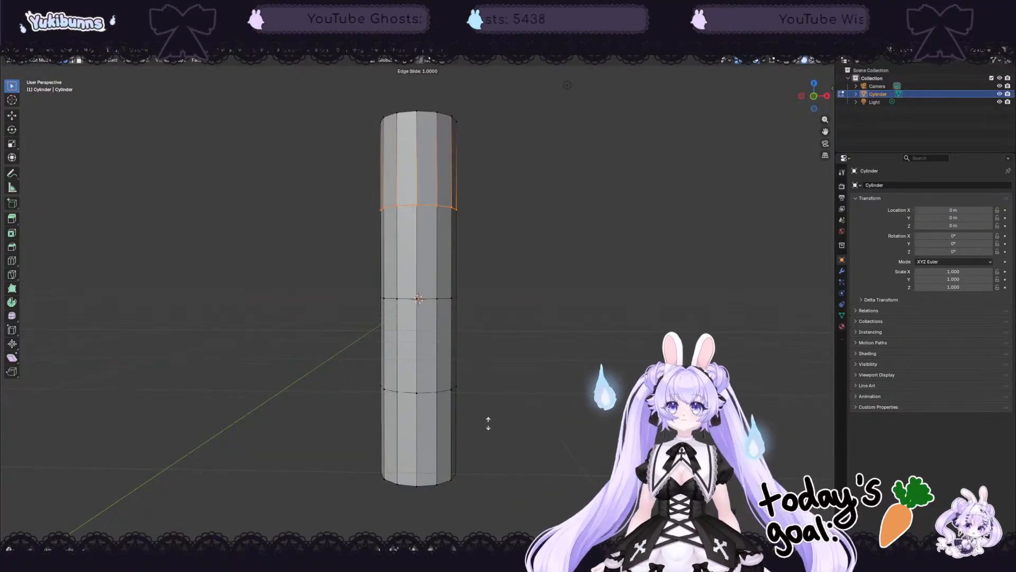
pyautogui.click(400, 153)
pyautogui.moveTo(486, 503); pyautogui.dragTo(338, 372)
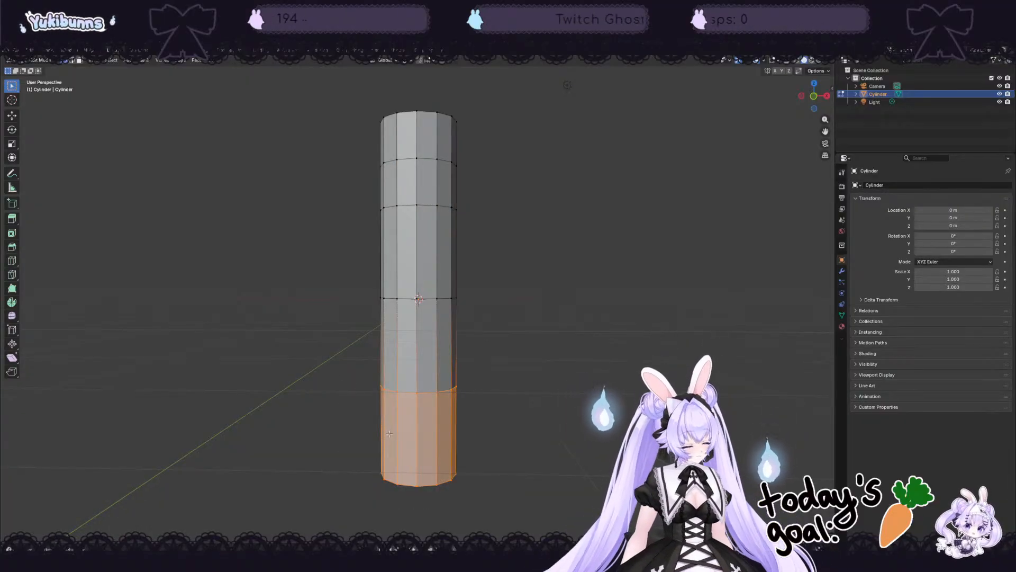
pyautogui.hotkey('ctrl', 'r')
pyautogui.click(421, 443)
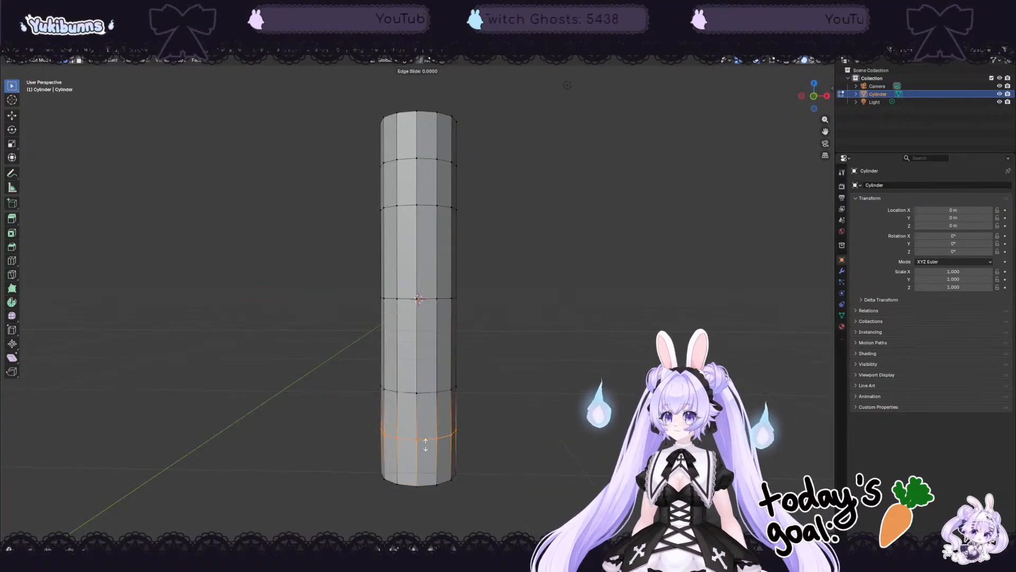
pyautogui.click(489, 440)
# Step: Undo the extra edge loops in the topmost and bottommost sections
pyautogui.hotkey('ctrl', 'r')
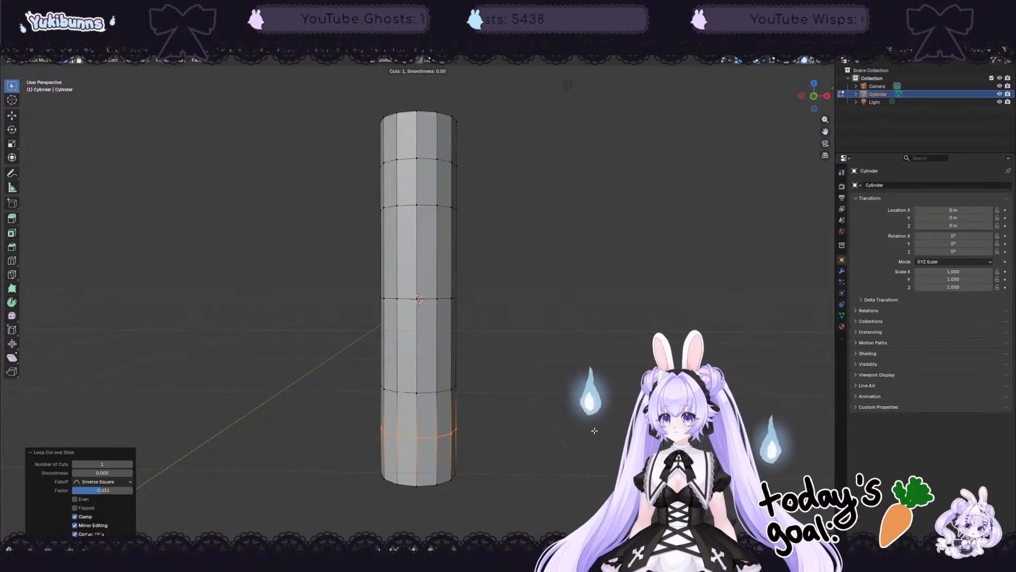
pyautogui.press('Escape')
pyautogui.hotkey('ctrl', 'z')
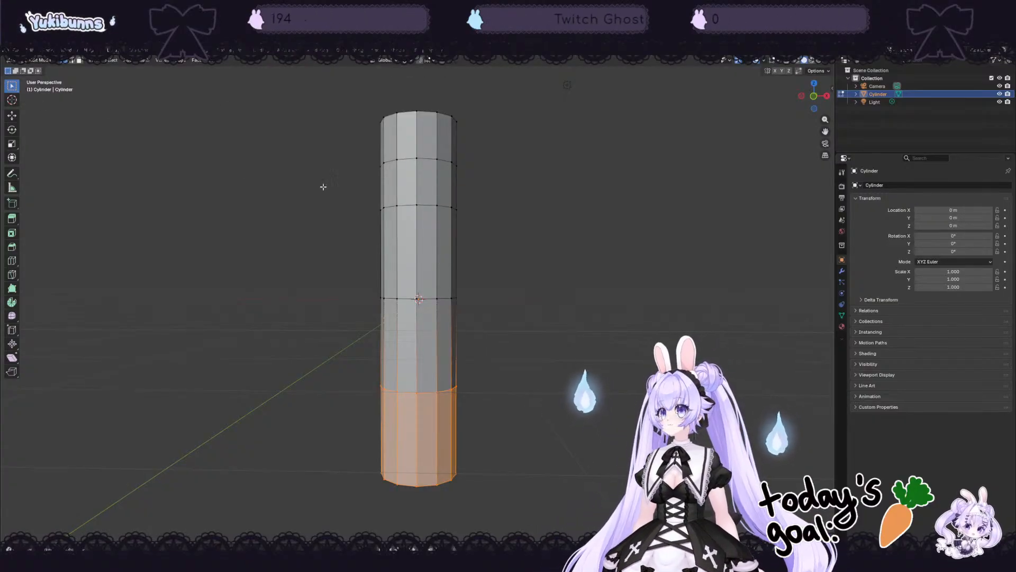
pyautogui.hotkey('ctrl', 'z')
pyautogui.hotkey('ctrl', 'z')
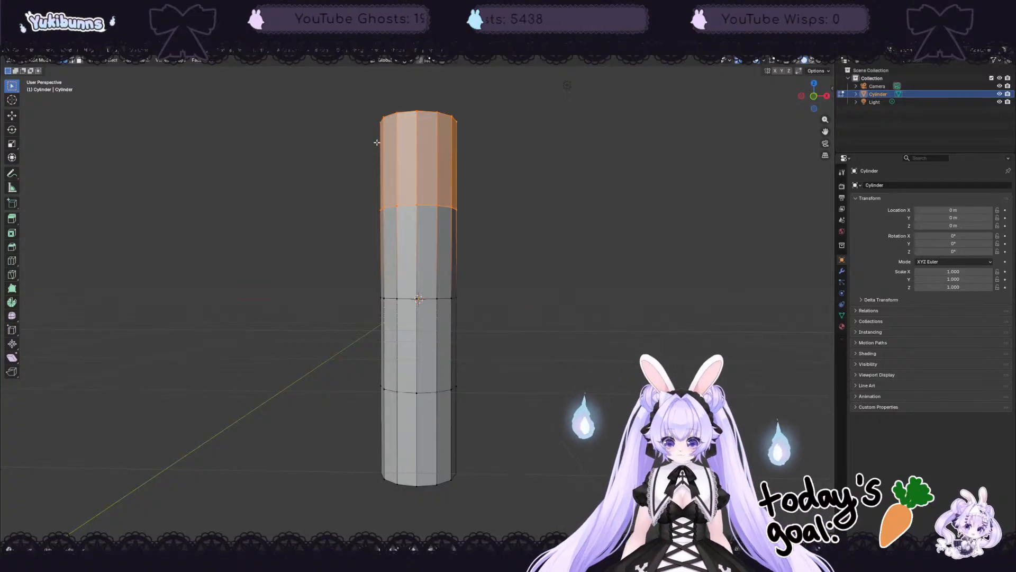
# Step: Select the cylinder's top face and scale it down uniformly to about 0.83
pyautogui.moveTo(295, 109); pyautogui.dragTo(571, 206, button='middle')
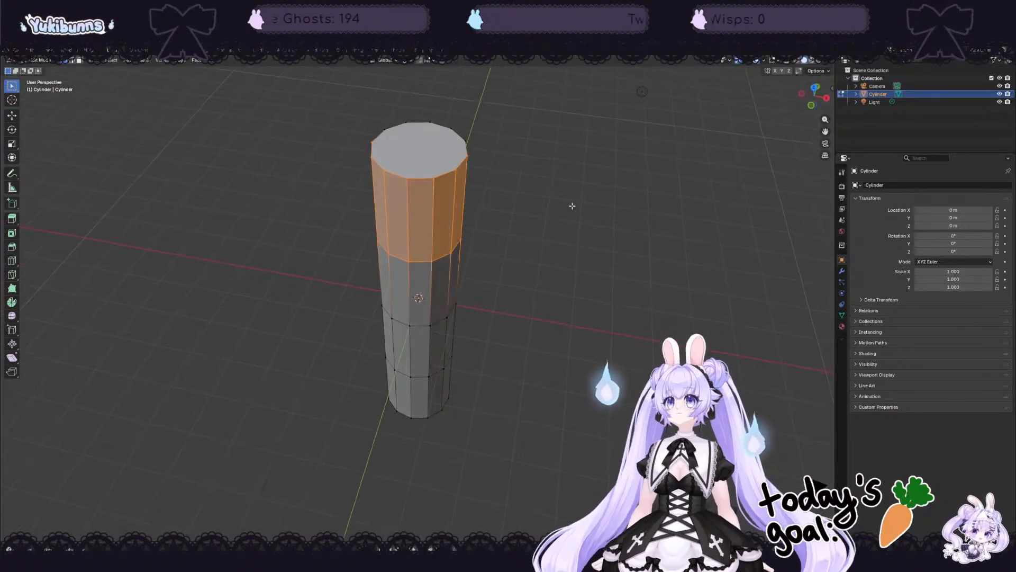
pyautogui.moveTo(318, 95); pyautogui.dragTo(541, 191)
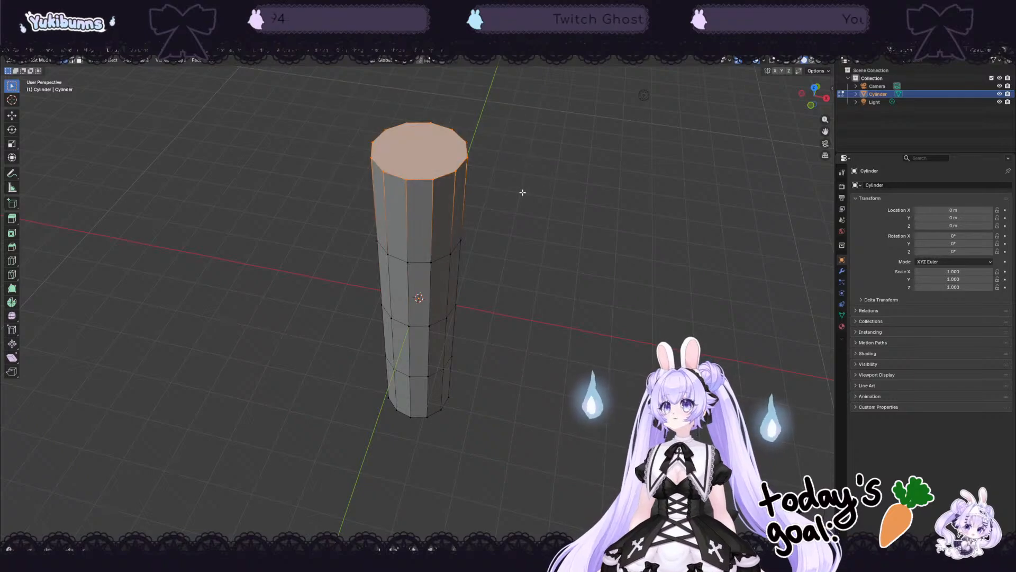
pyautogui.press('s')
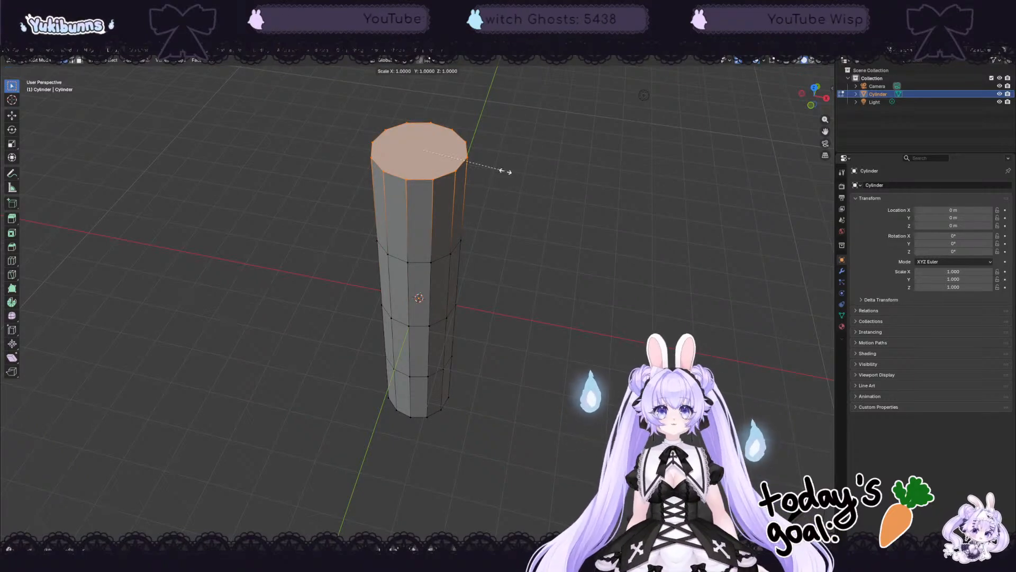
pyautogui.click(490, 169)
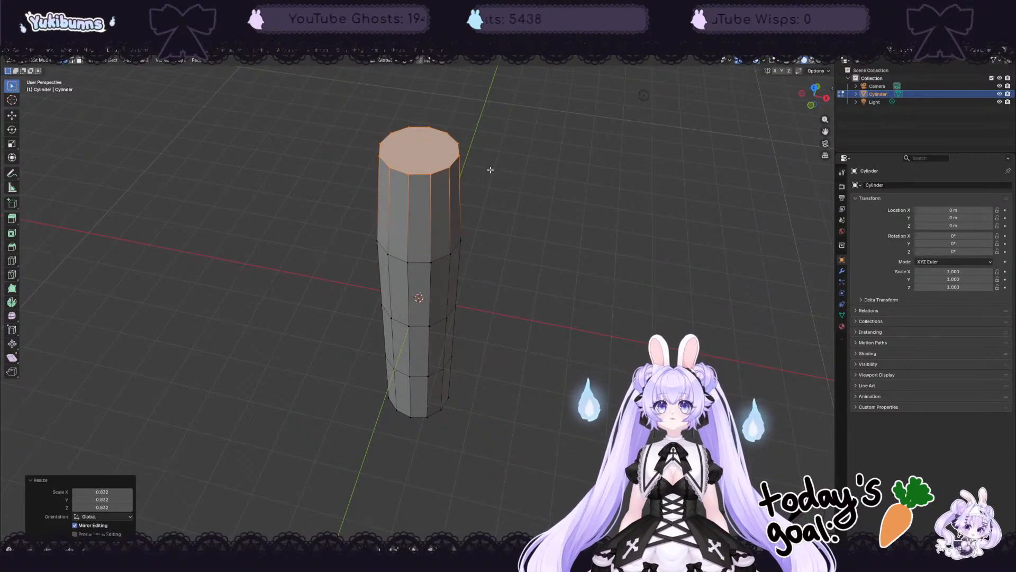
pyautogui.rightClick(617, 218)
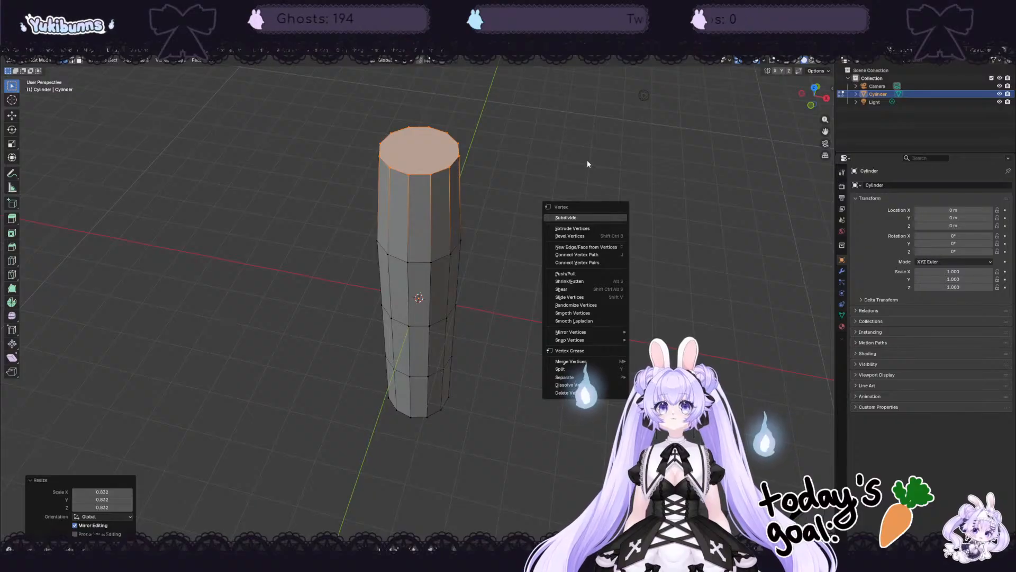
# Step: Add a loop cut midway through the tapered top section and scale it outward to about 1.293
pyautogui.moveTo(572, 161); pyautogui.dragTo(576, 134, button='middle')
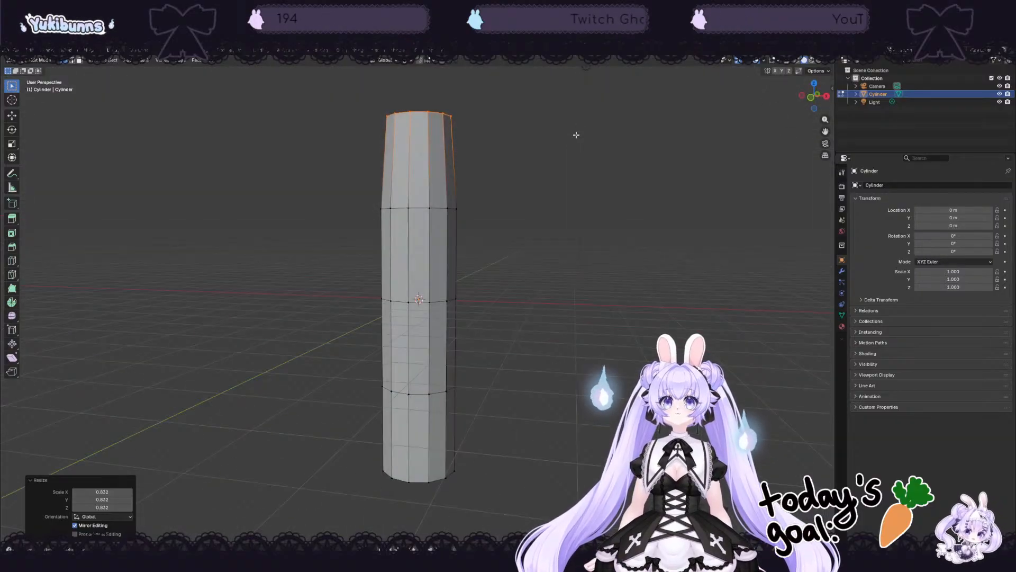
pyautogui.hotkey('ctrl', 'r')
pyautogui.click(416, 160)
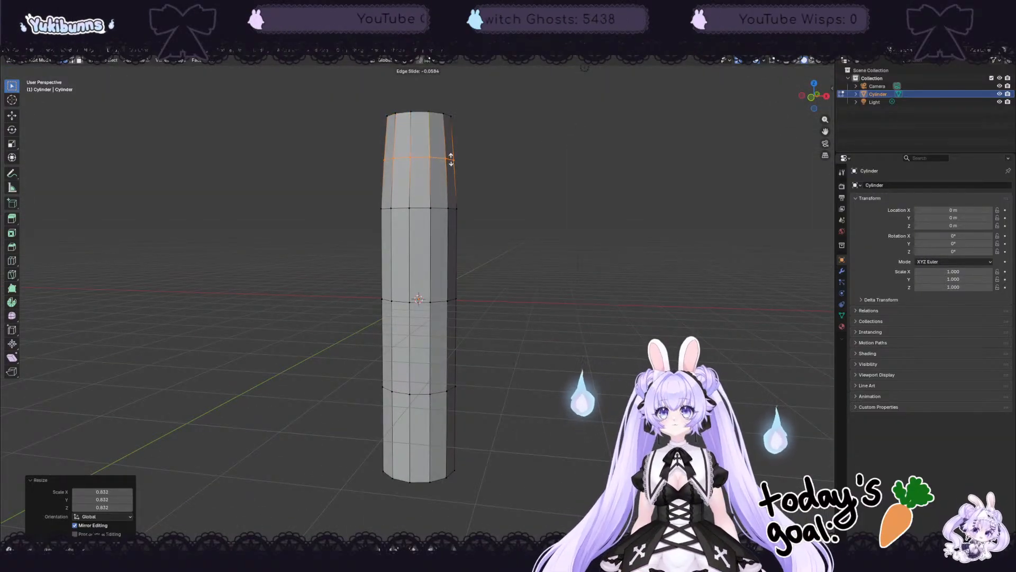
pyautogui.click(449, 162)
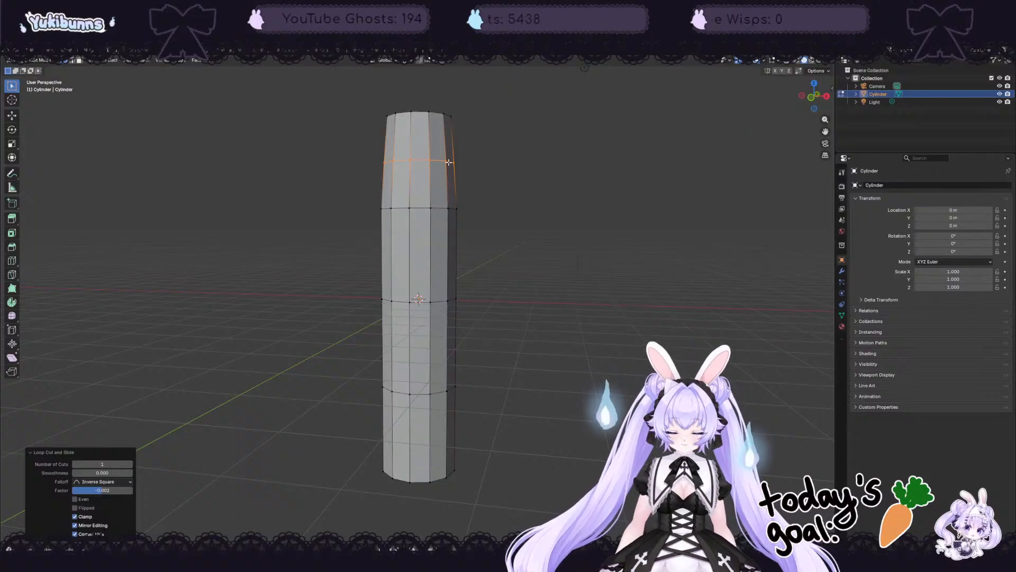
pyautogui.press('s')
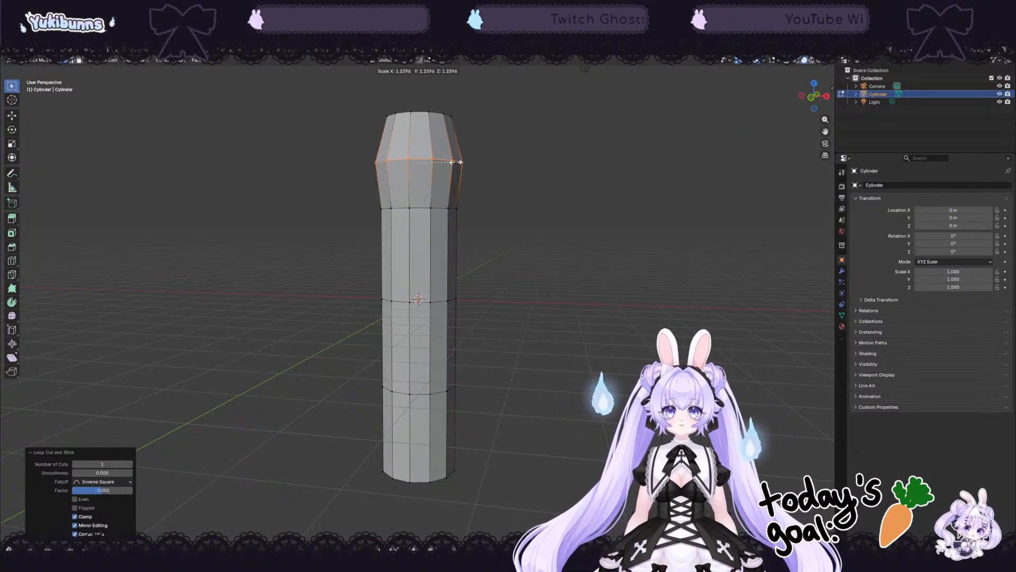
pyautogui.click(462, 161)
pyautogui.rightClick(571, 216)
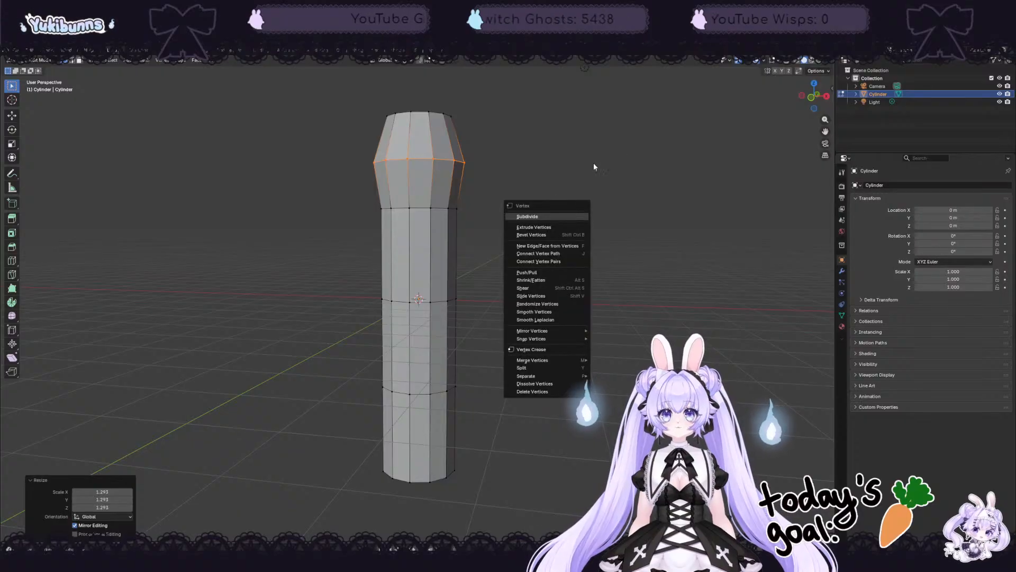
# Step: Switch to wireframe display and scale the edge loop just below the widened one outward to about 1.391
pyautogui.click(798, 62)
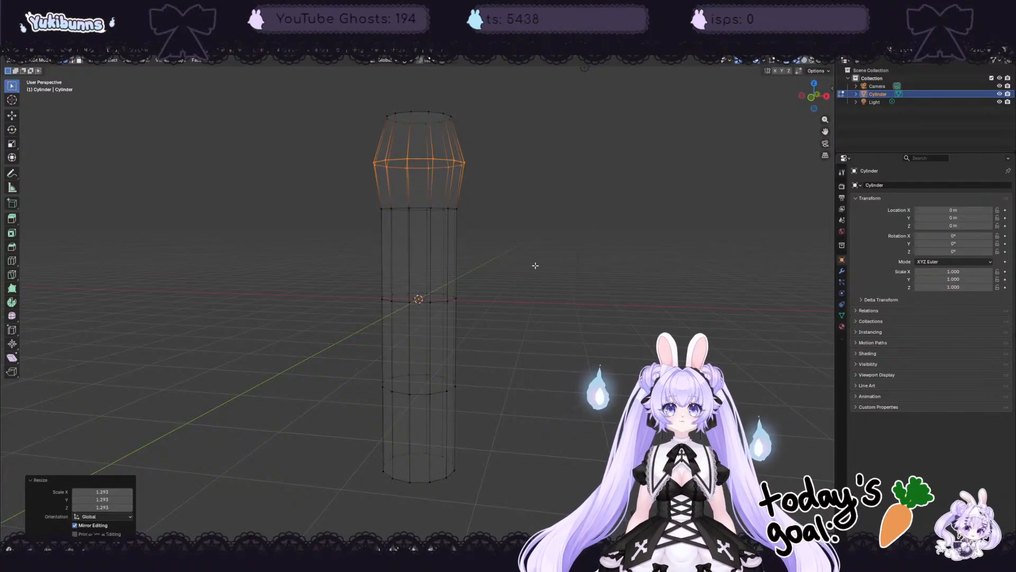
pyautogui.moveTo(535, 265); pyautogui.dragTo(549, 272, button='middle')
pyautogui.moveTo(499, 191); pyautogui.dragTo(360, 233)
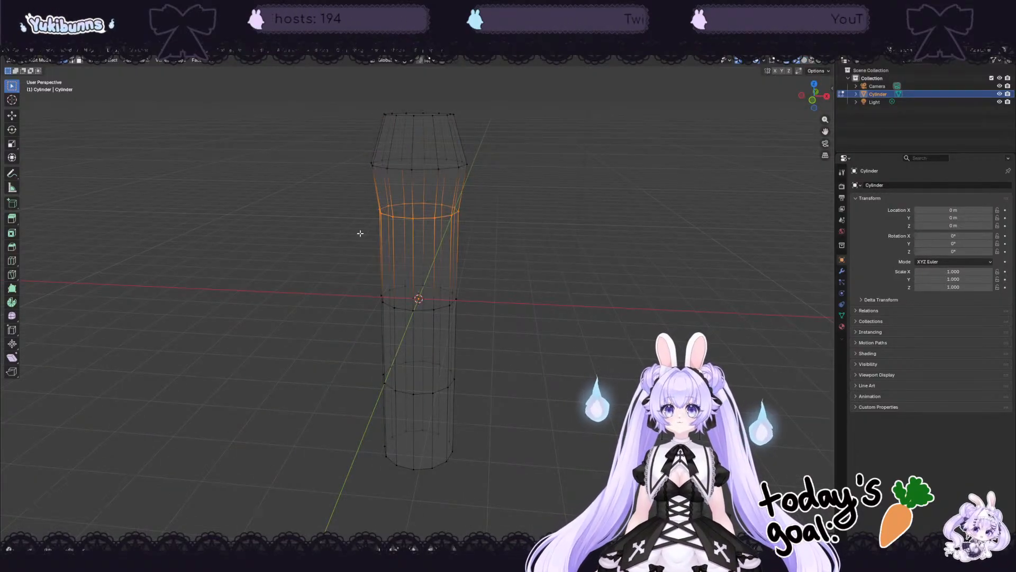
pyautogui.press('s')
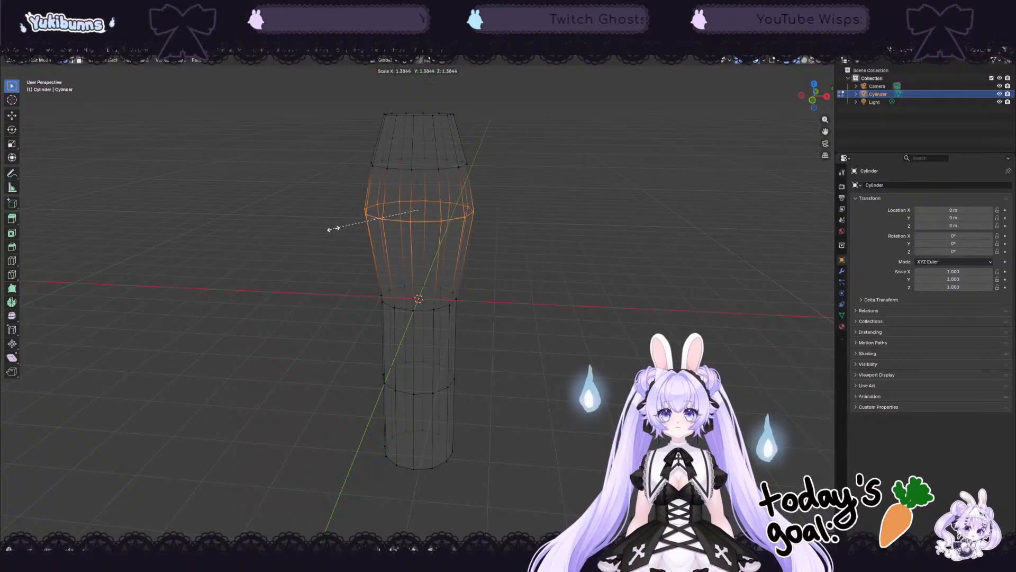
pyautogui.click(336, 223)
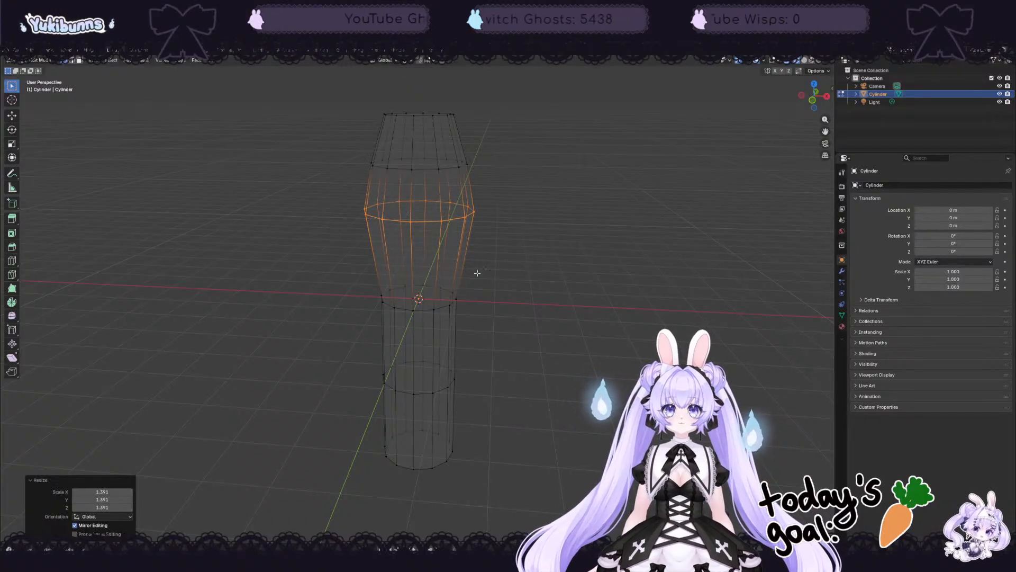
# Step: Select the edge loop at the cylinder's mid-height and scale it slightly outward
pyautogui.moveTo(551, 292); pyautogui.dragTo(539, 273, button='middle')
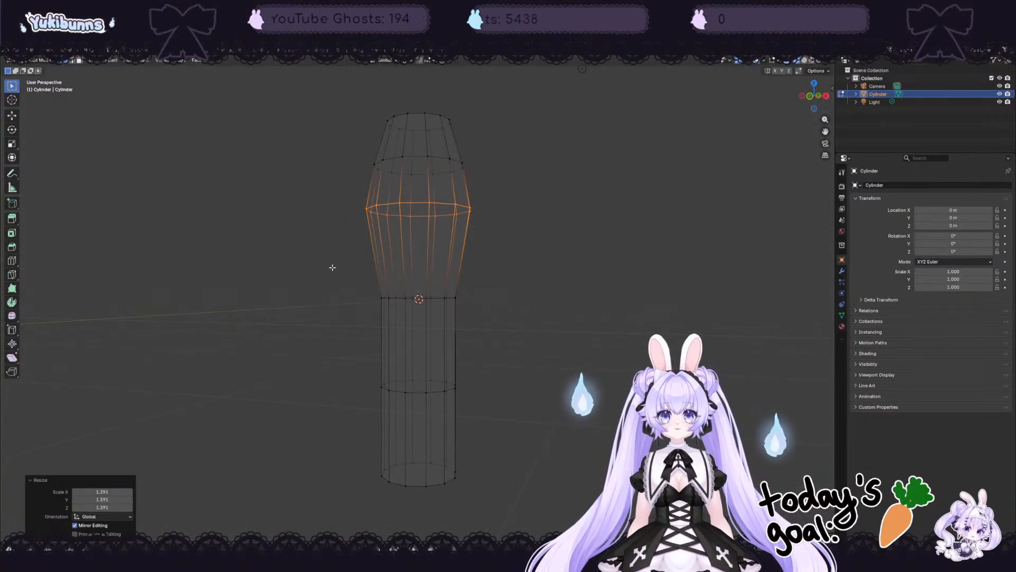
pyautogui.moveTo(333, 268); pyautogui.dragTo(496, 313)
pyautogui.moveTo(499, 314); pyautogui.dragTo(568, 324, button='middle')
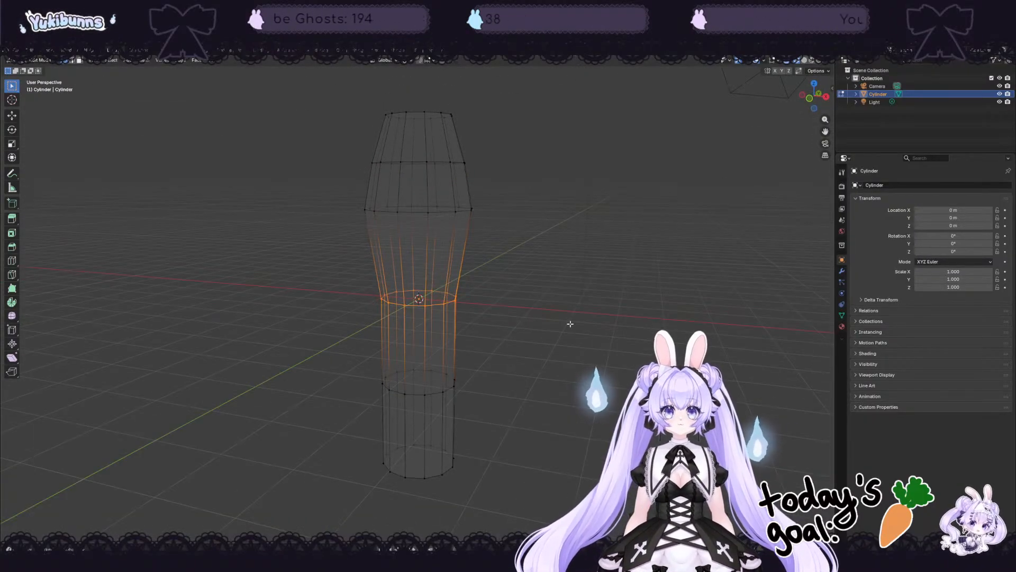
pyautogui.press('s')
pyautogui.click(479, 294)
# Step: Select the edge loop between the mid-height and the bottom end and scale it inward to about 0.852
pyautogui.moveTo(479, 294); pyautogui.dragTo(385, 358, button='middle')
pyautogui.keyDown('alt'); pyautogui.click(381, 387); pyautogui.keyUp('alt')
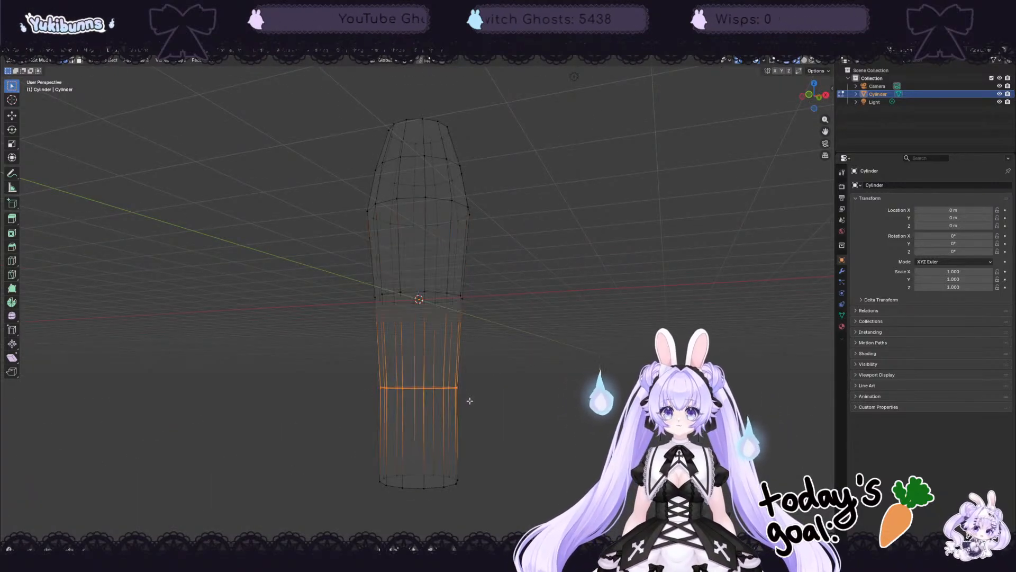
pyautogui.press('s')
pyautogui.click(453, 383)
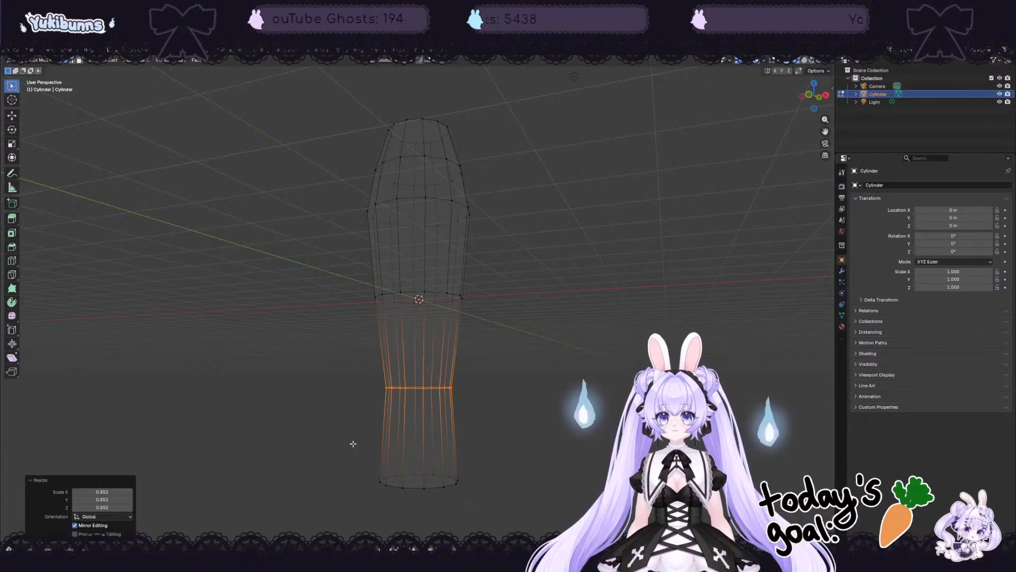
# Step: Scale the bottom ring down to about 0.207 to form the carrot's tip, and move it upward
pyautogui.keyDown('alt'); pyautogui.click(459, 485); pyautogui.keyUp('alt')
pyautogui.press('s')
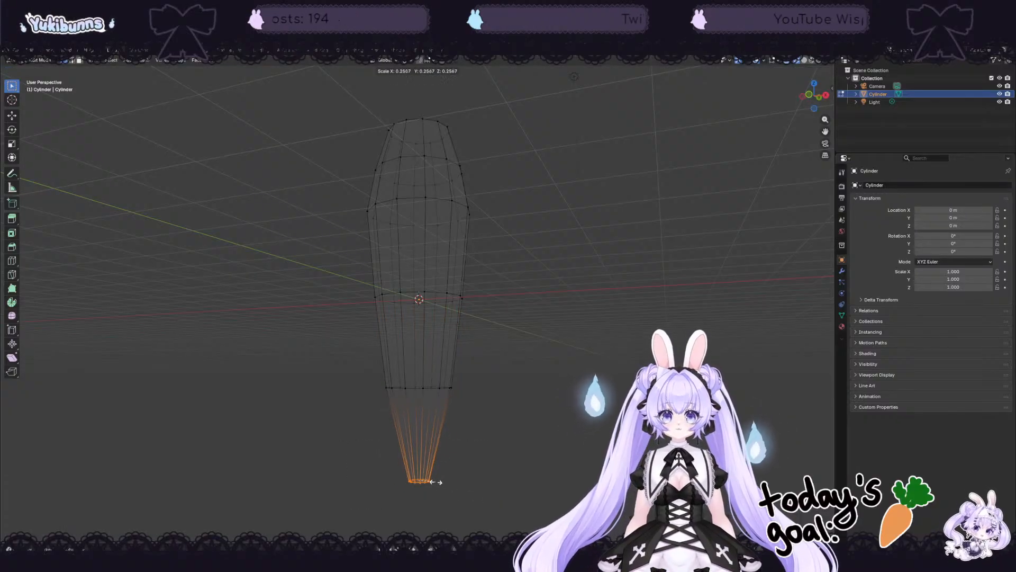
pyautogui.click(433, 481)
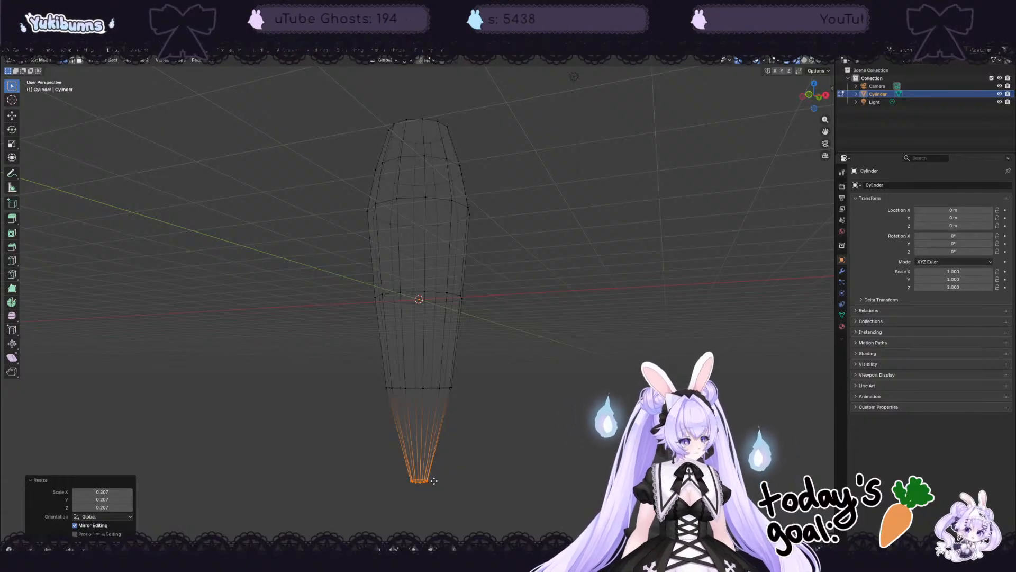
pyautogui.press('g')
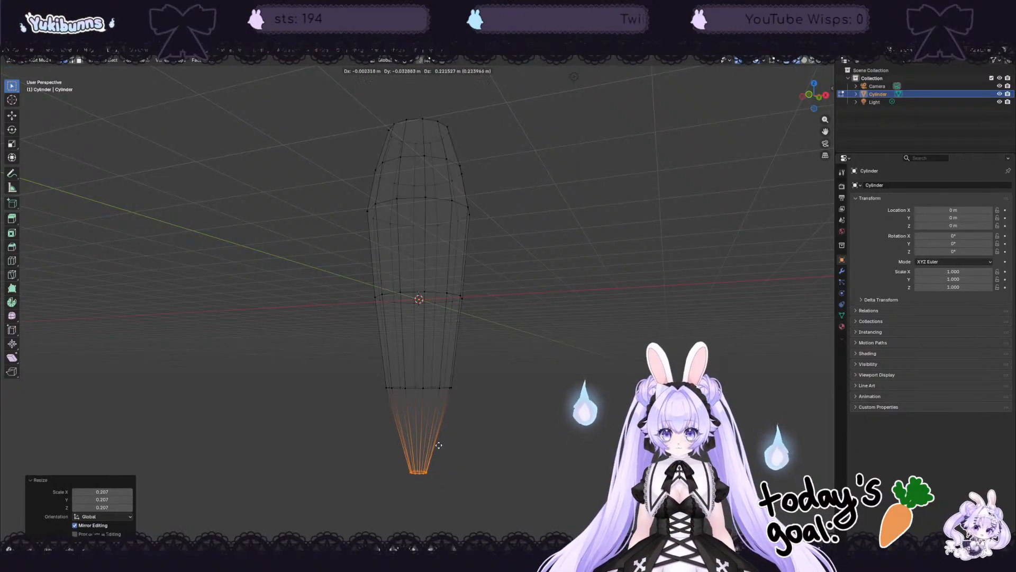
pyautogui.click(441, 382)
# Step: Select the top ring of vertices and scale it down to about 0.583
pyautogui.moveTo(441, 382); pyautogui.dragTo(346, 76, button='middle')
pyautogui.moveTo(351, 91); pyautogui.dragTo(473, 129)
pyautogui.press('s')
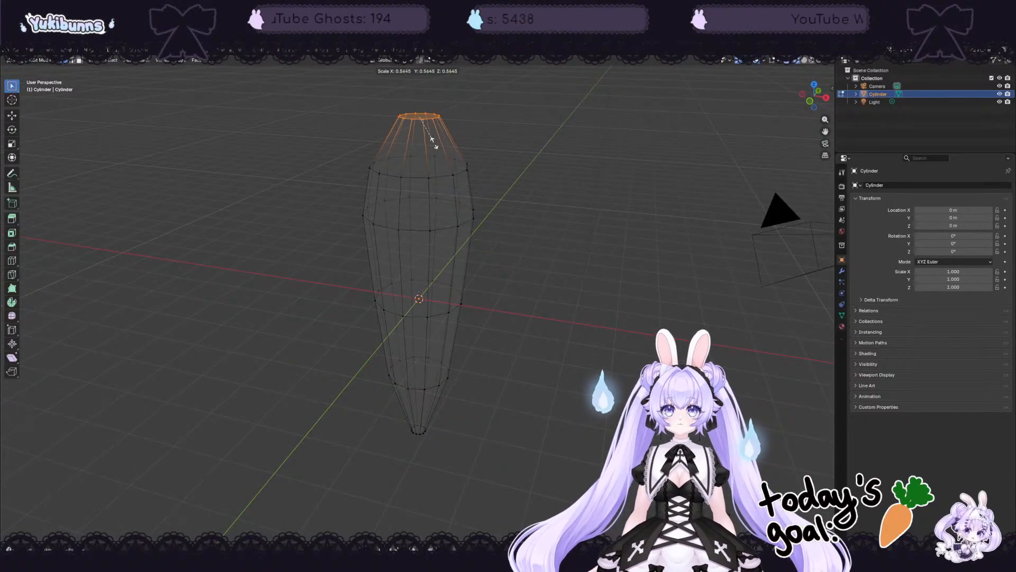
pyautogui.click(443, 141)
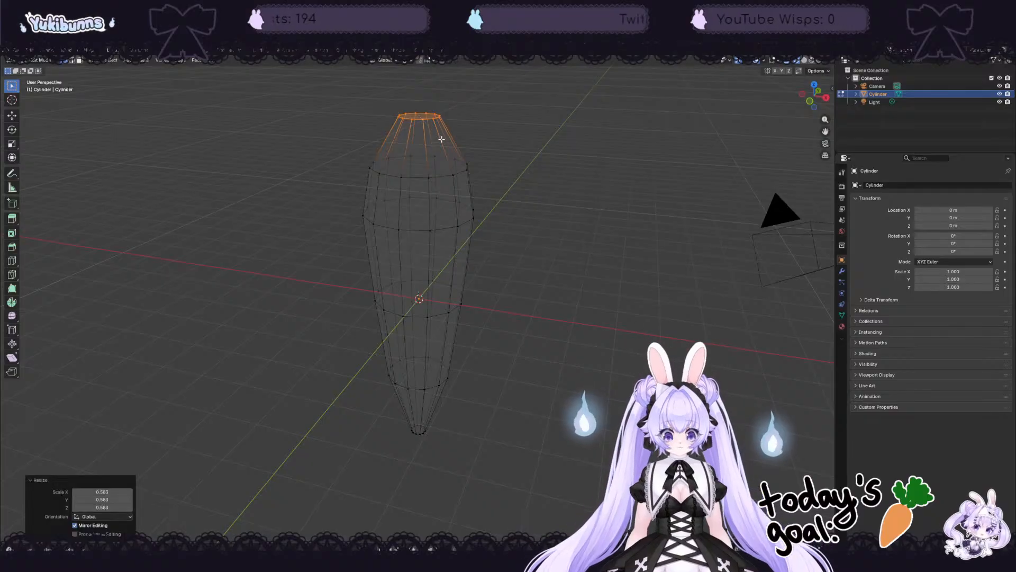
# Step: Try lowering the top ring by about 0.40 m, and undo that move
pyautogui.press('g')
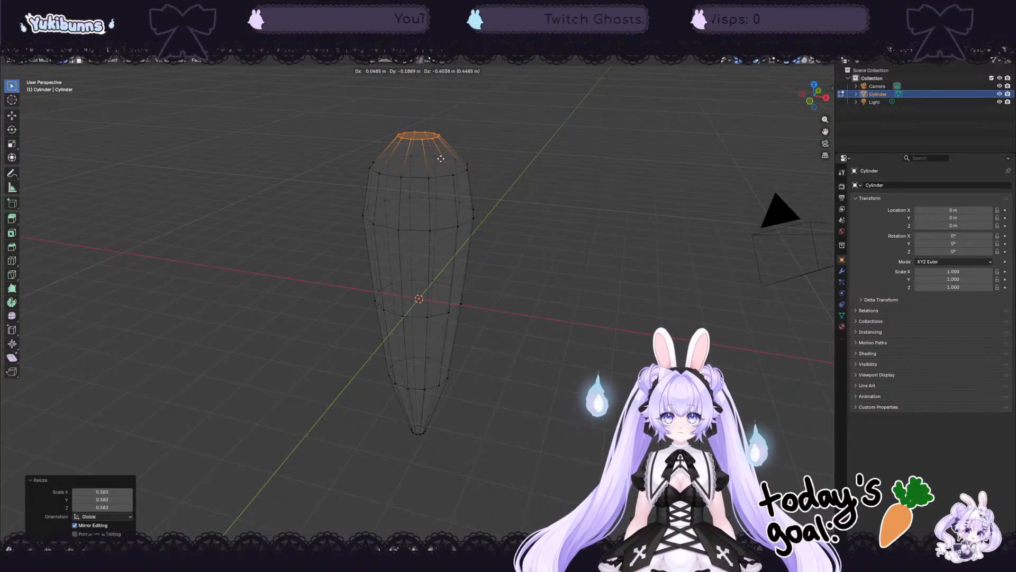
pyautogui.click(441, 159)
pyautogui.moveTo(565, 205); pyautogui.dragTo(657, 188, button='middle')
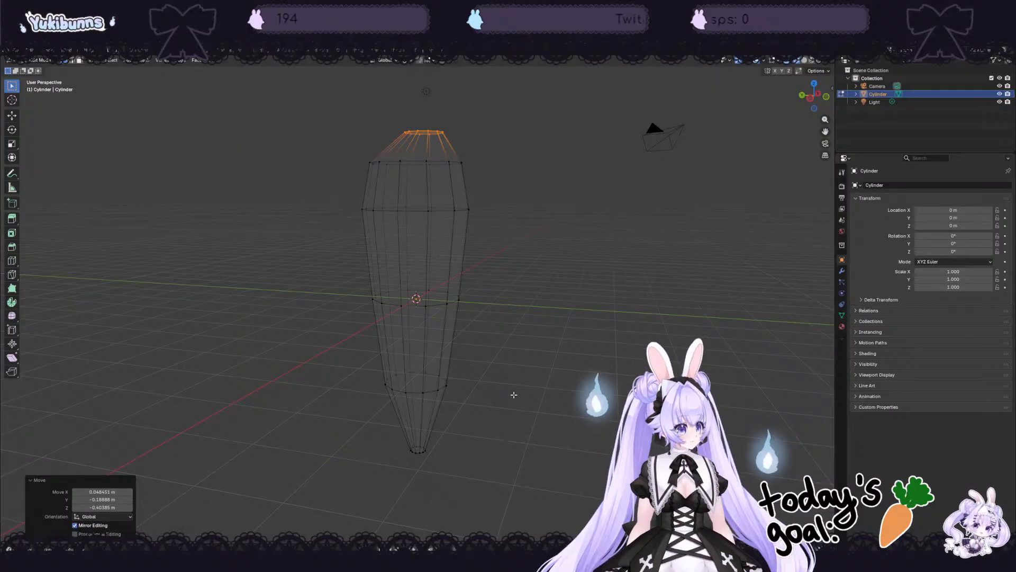
pyautogui.hotkey('ctrl', 'z')
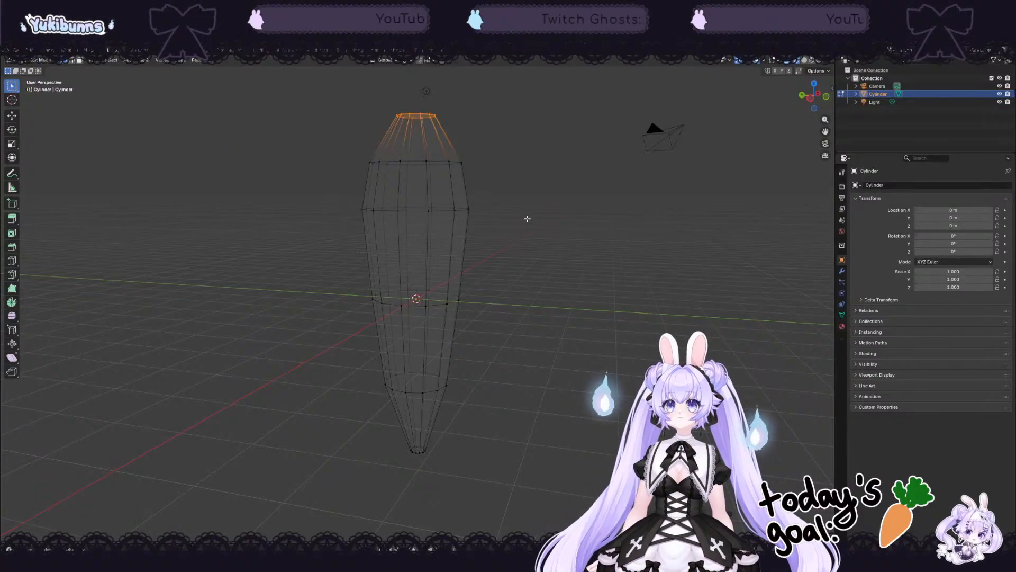
# Step: Move the top ring down about 0.38 m toward the loop below it
pyautogui.press('g')
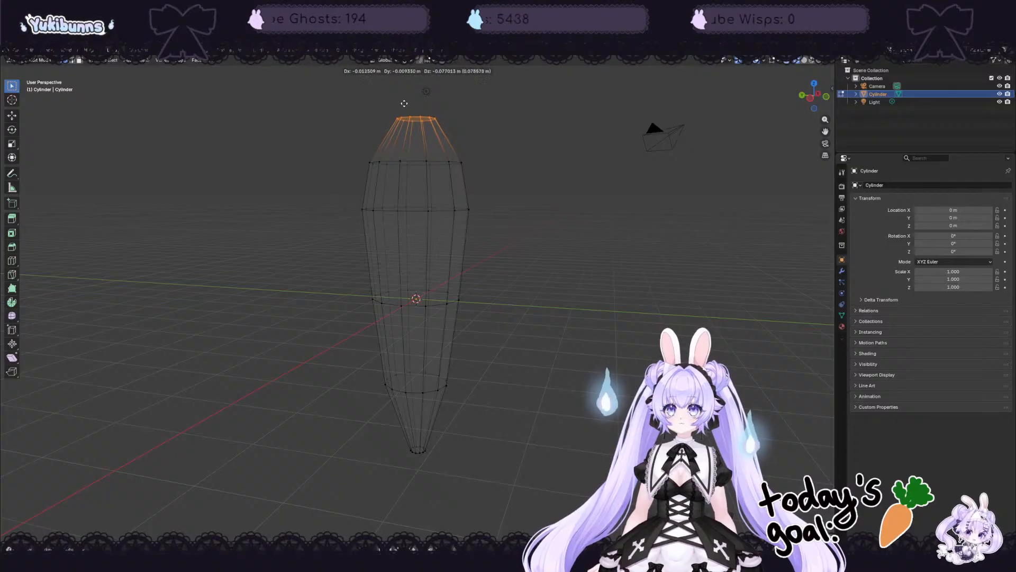
pyautogui.click(404, 225)
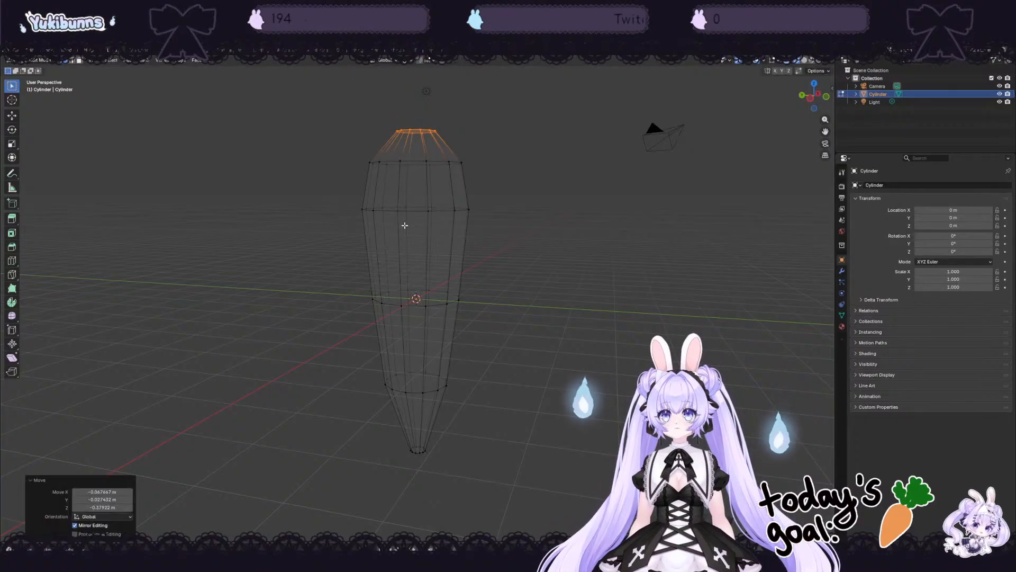
pyautogui.moveTo(560, 212); pyautogui.dragTo(538, 198, button='middle')
# Step: Select the bottom tip ring and raise it about 0.235 m
pyautogui.moveTo(513, 440); pyautogui.dragTo(503, 478, button='middle')
pyautogui.moveTo(463, 493); pyautogui.dragTo(385, 455)
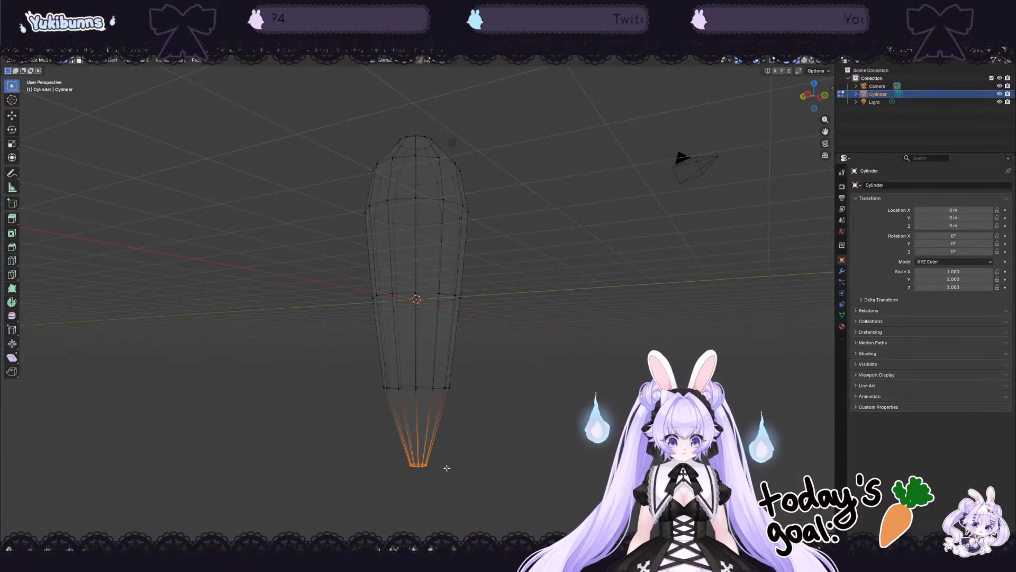
pyautogui.press('g')
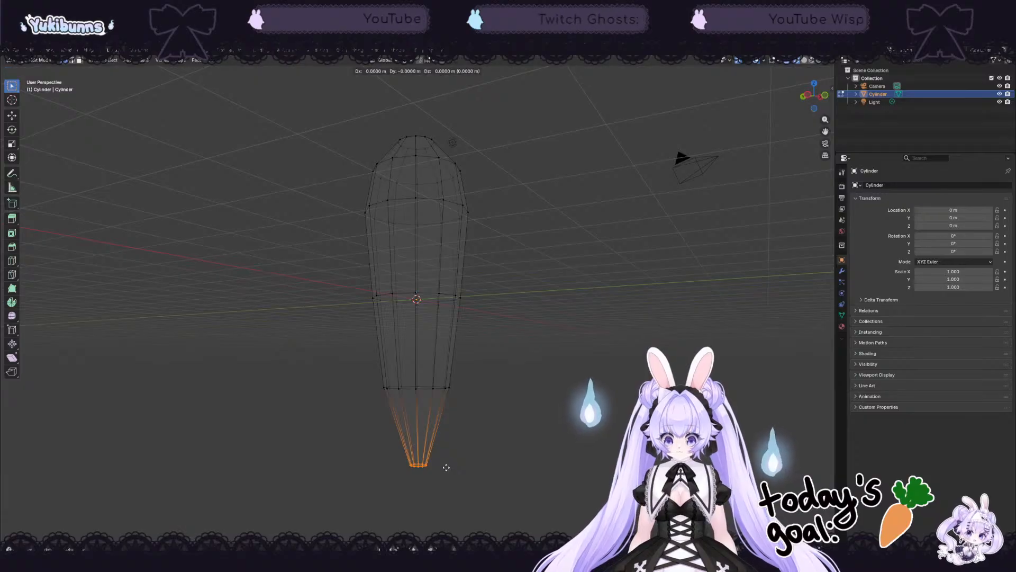
pyautogui.click(438, 374)
# Step: Select the top ring again and lower it about 0.16 m to flatten the carrot's crown
pyautogui.moveTo(535, 351); pyautogui.dragTo(292, 396, button='middle')
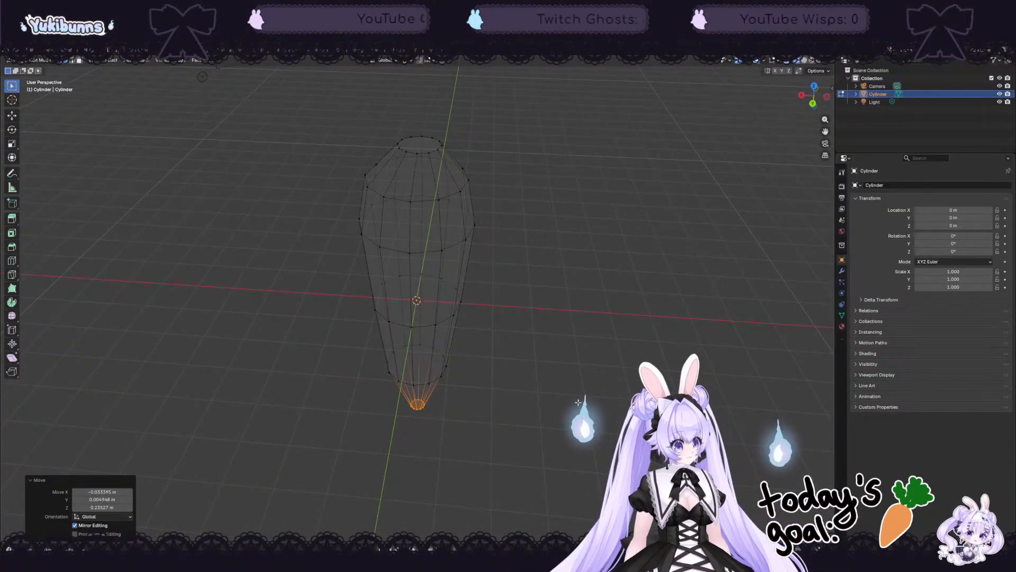
pyautogui.moveTo(578, 402); pyautogui.dragTo(538, 370, button='middle')
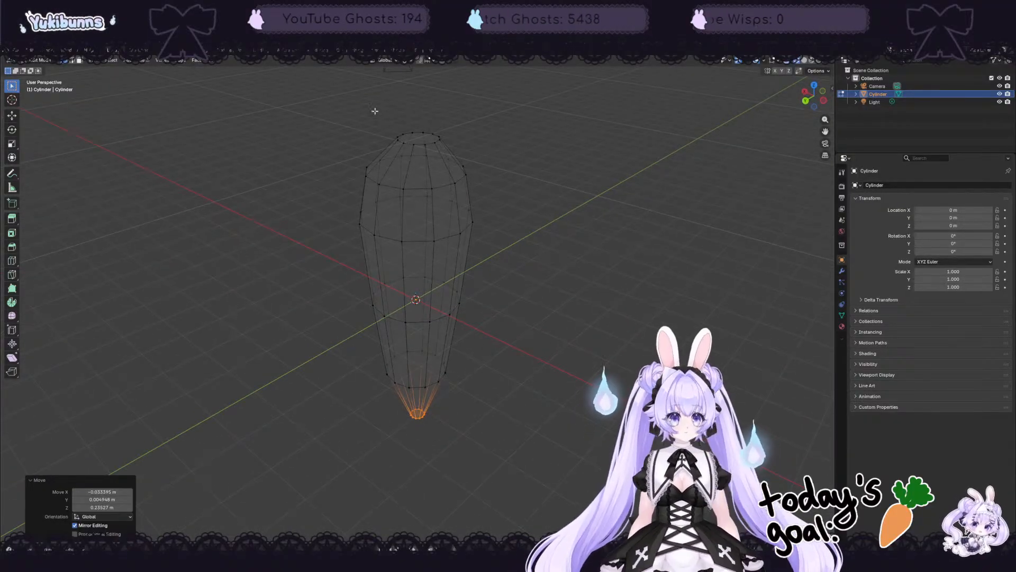
pyautogui.moveTo(358, 102); pyautogui.dragTo(471, 157)
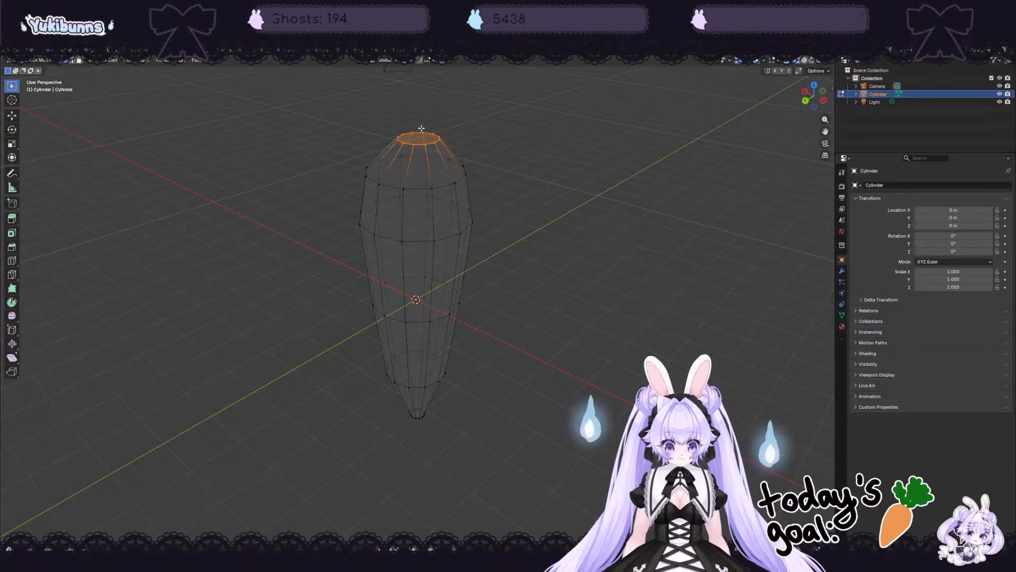
pyautogui.press('g')
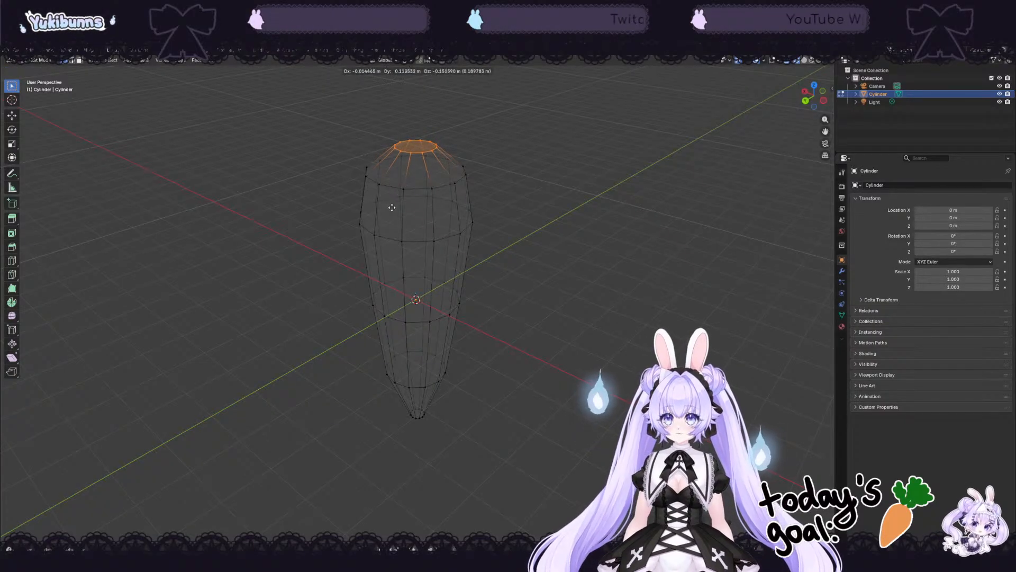
pyautogui.click(394, 214)
# Step: Nudge the top ring sideways from two different viewing angles to bring it closer to the carrot's central axis
pyautogui.moveTo(540, 229); pyautogui.dragTo(462, 217, button='middle')
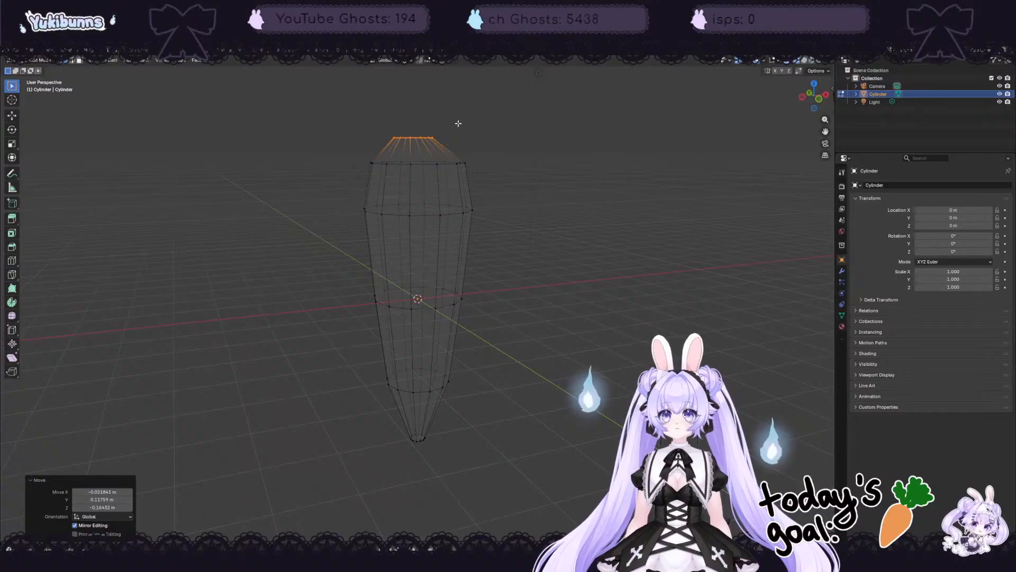
pyautogui.press('g')
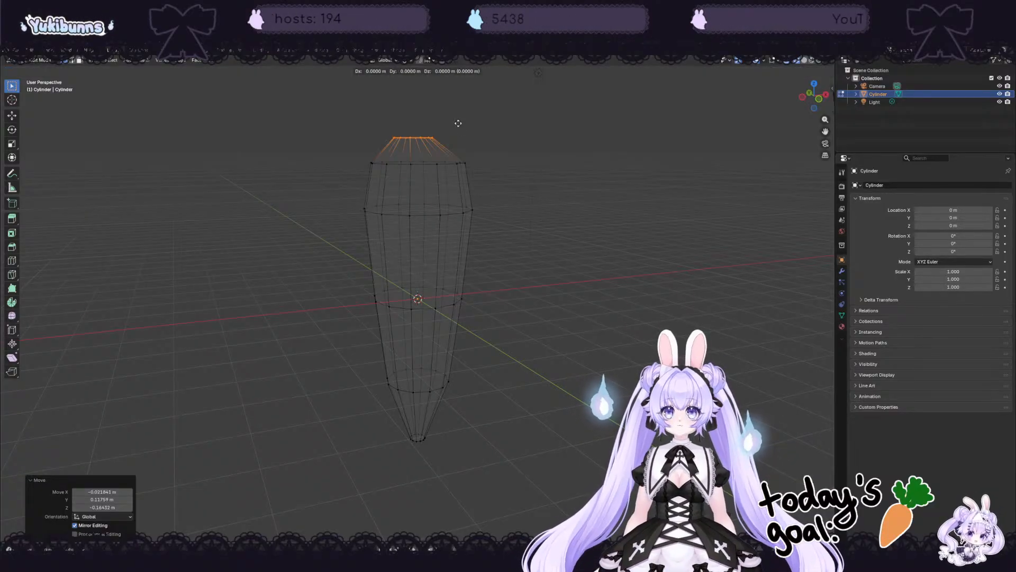
pyautogui.click(463, 125)
pyautogui.moveTo(538, 154); pyautogui.dragTo(452, 160, button='middle')
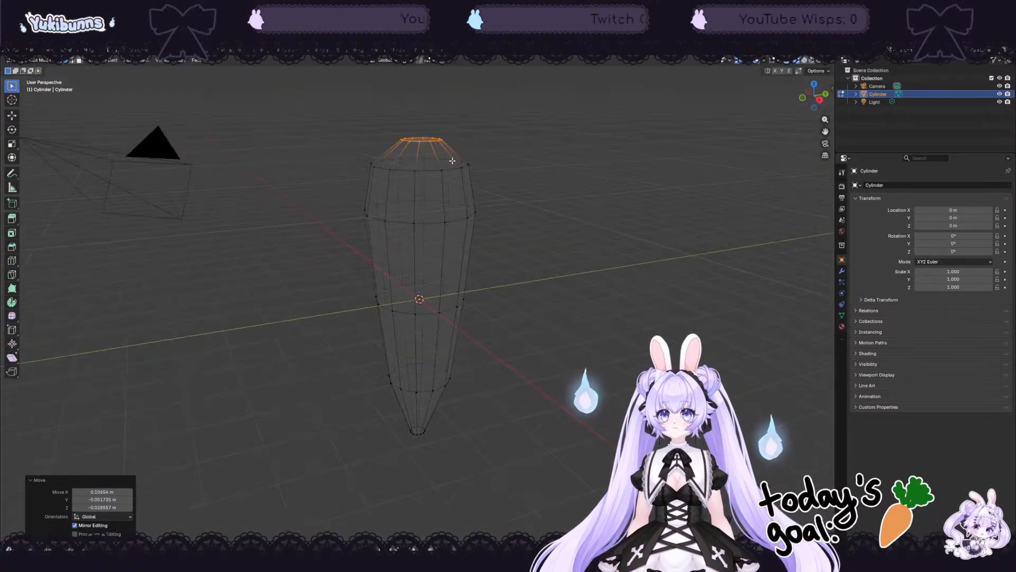
pyautogui.press('g')
pyautogui.click(458, 127)
# Step: Centre the top ring in the bottom orthographic view, moving it about -0.011 m in X and 0.032 m in Y
pyautogui.moveTo(567, 166); pyautogui.dragTo(569, 227, button='middle')
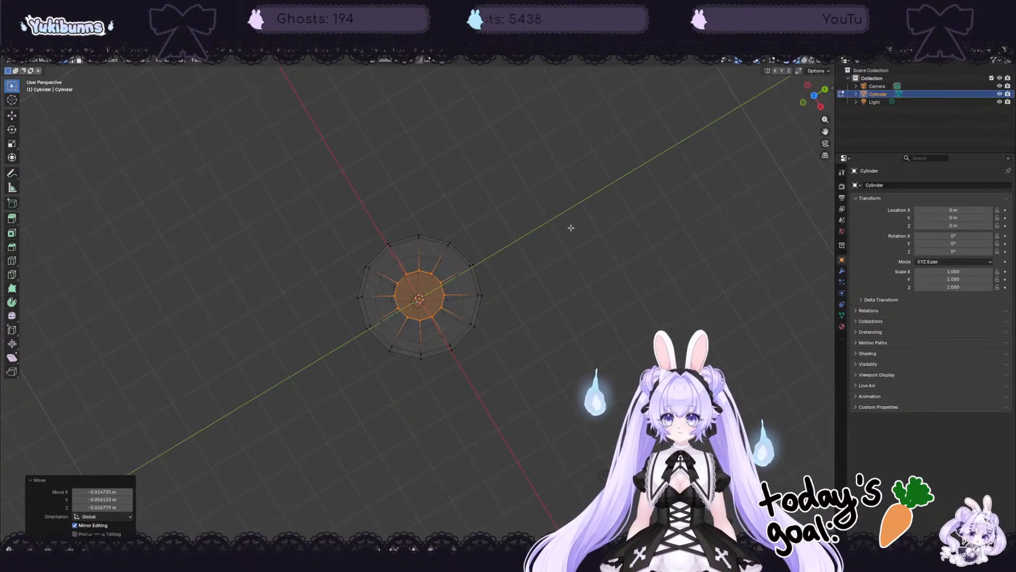
pyautogui.click(813, 90)
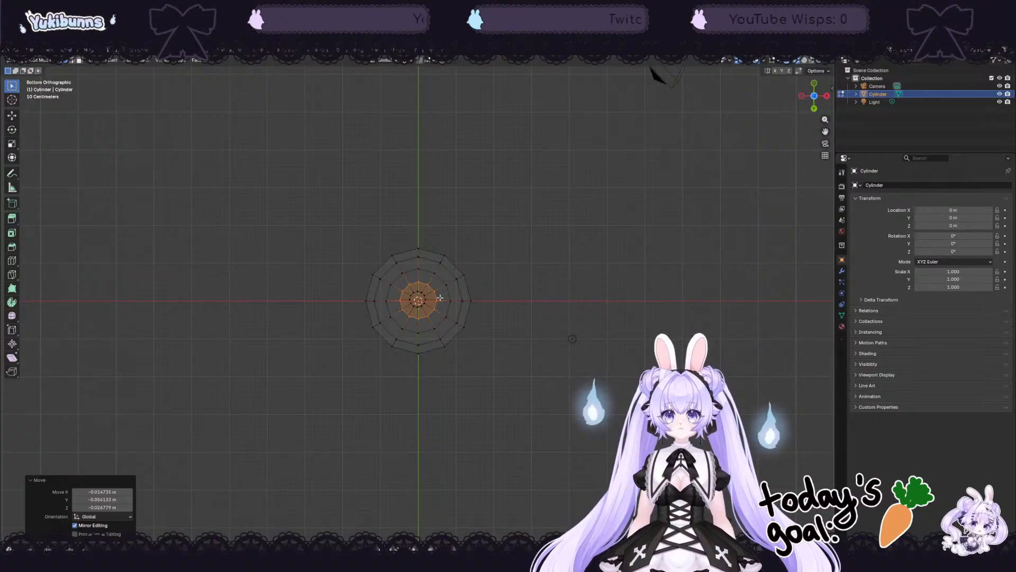
pyautogui.press('g')
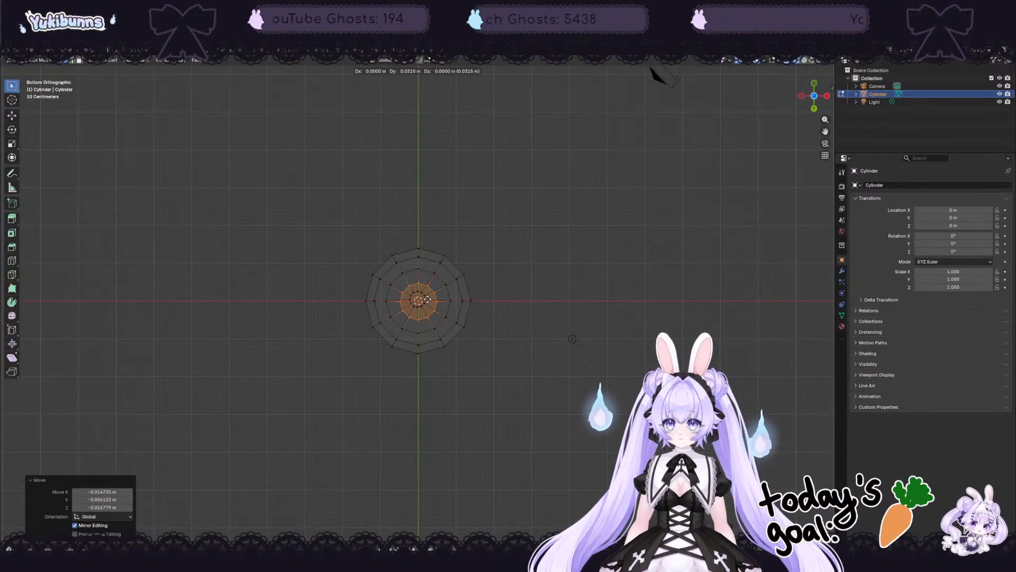
pyautogui.click(427, 299)
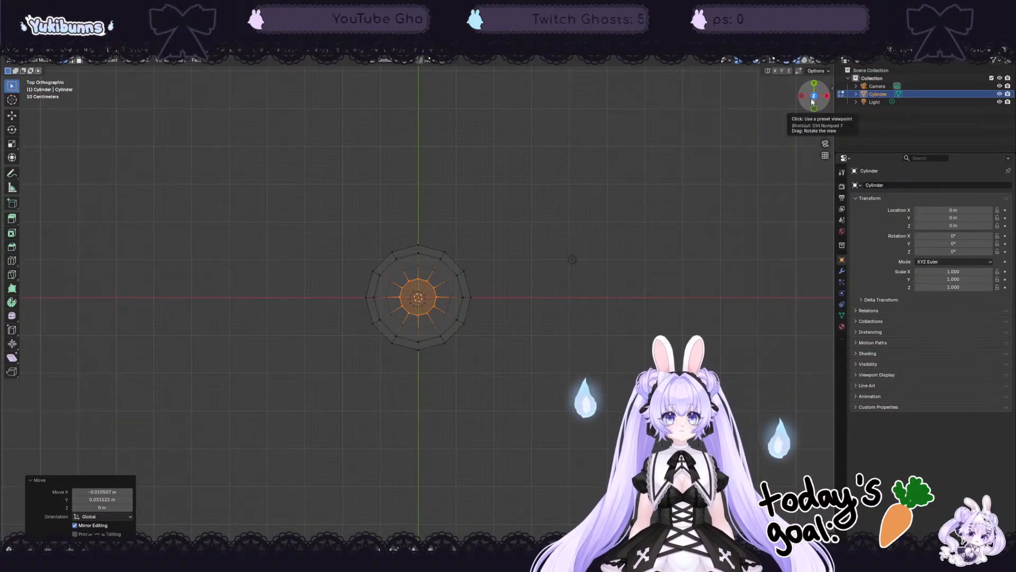
# Step: Select the bottom tip ring and centre it in the bottom orthographic view, moving it about 0.011 m in X and 0.032 m in Y overall
pyautogui.moveTo(821, 92); pyautogui.dragTo(818, 114)
pyautogui.moveTo(580, 324); pyautogui.dragTo(568, 162, button='middle')
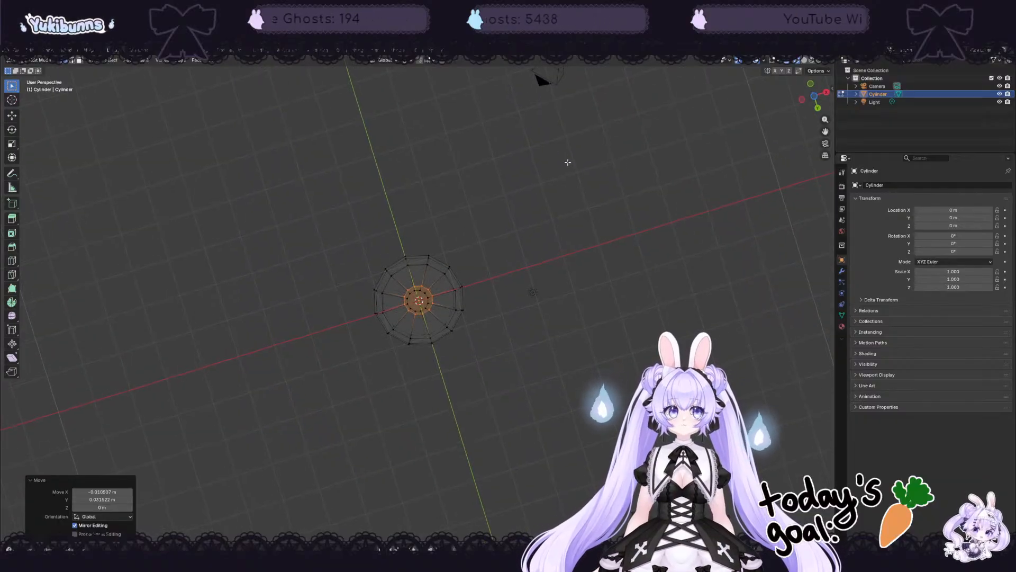
pyautogui.click(816, 99)
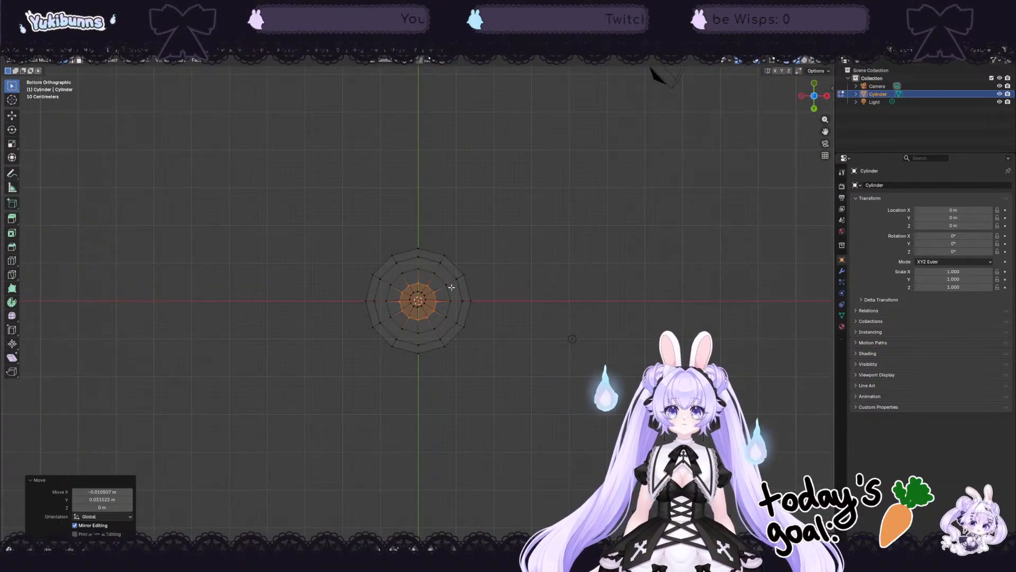
pyautogui.moveTo(533, 280); pyautogui.dragTo(381, 245, button='middle')
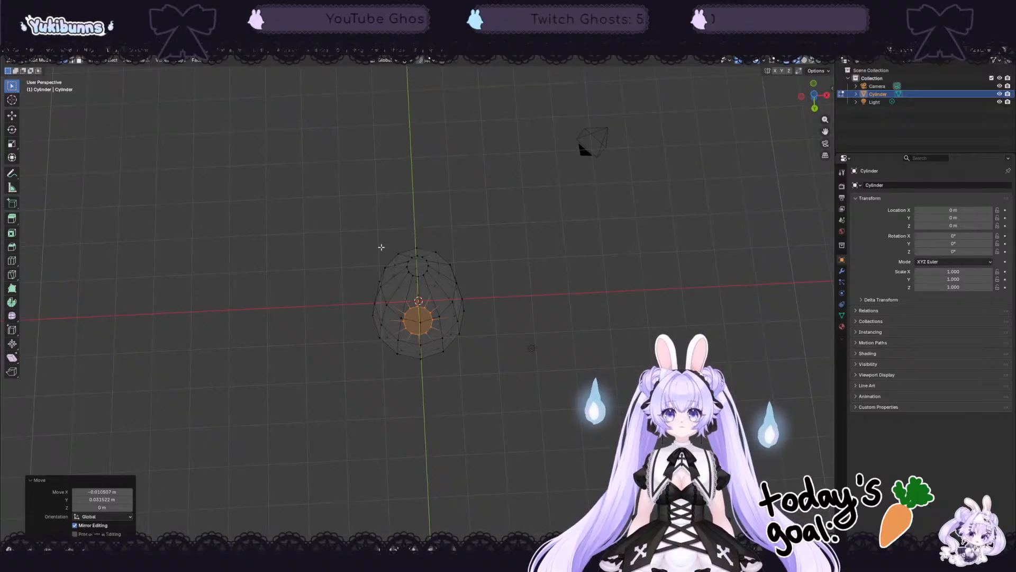
pyautogui.click(431, 280)
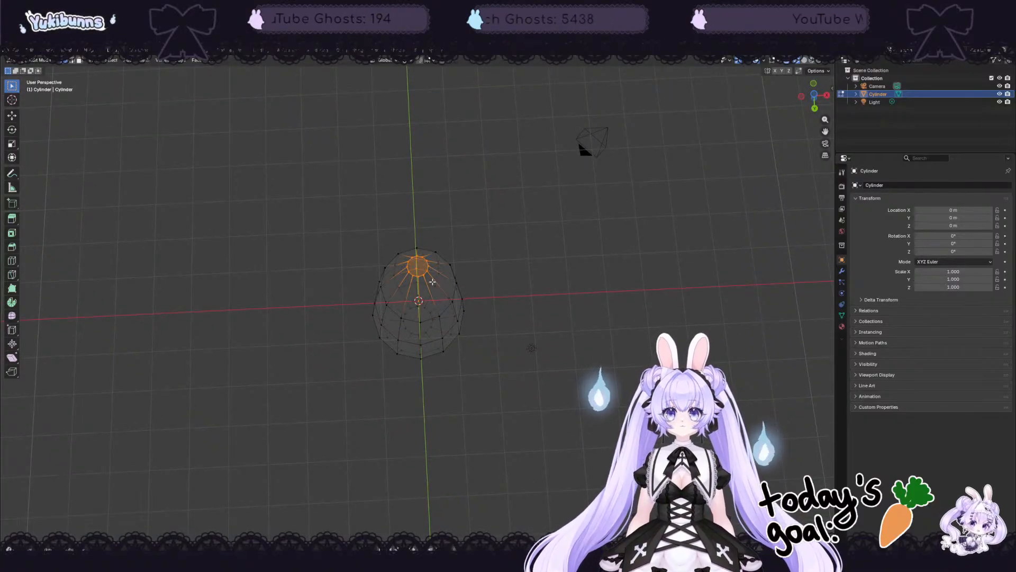
pyautogui.click(799, 98)
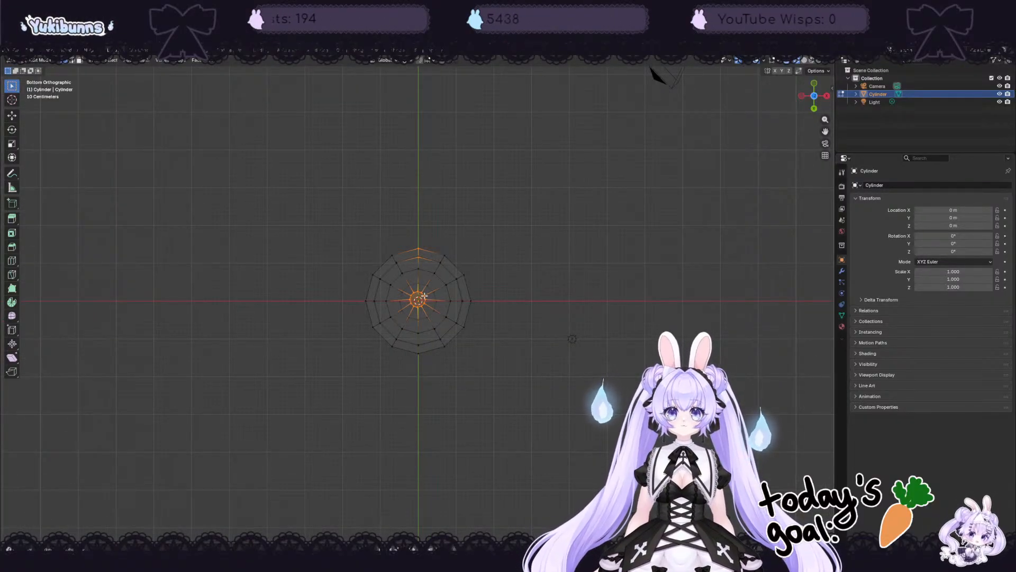
pyautogui.press('g')
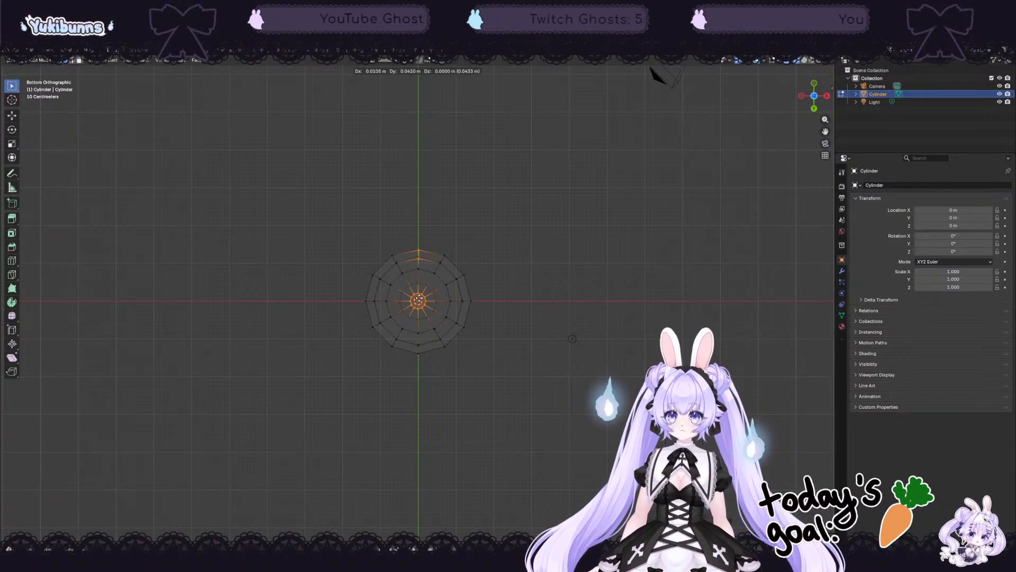
pyautogui.click(418, 300)
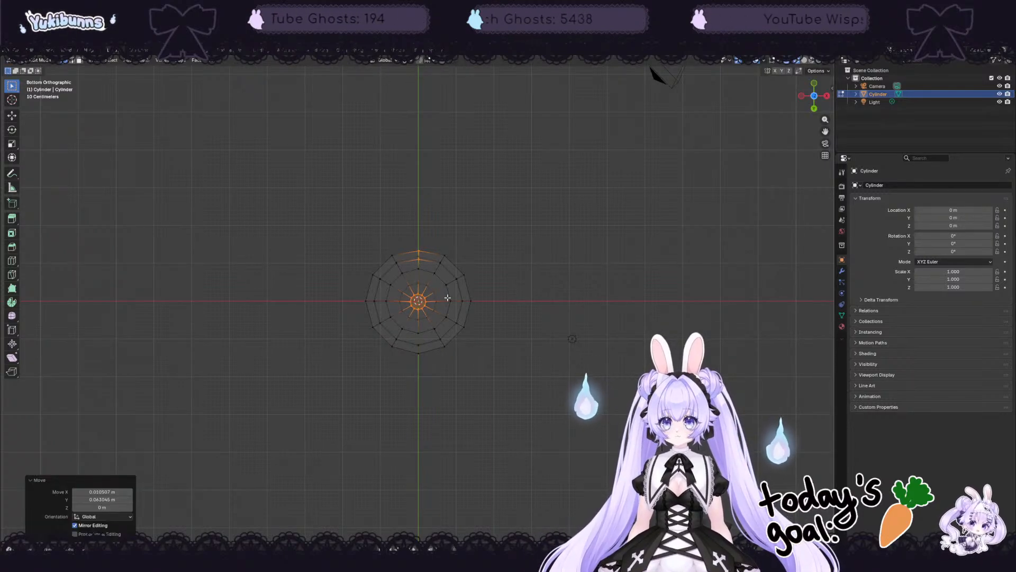
pyautogui.press('g')
pyautogui.click(418, 300)
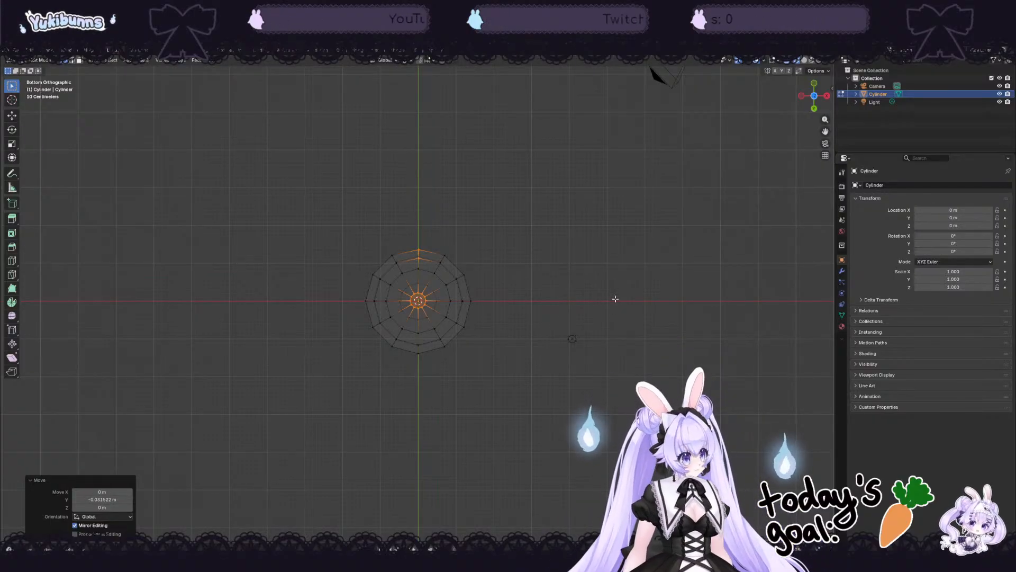
# Step: Switch to solid shading and examine the carrot body and its tip from several angles
pyautogui.moveTo(560, 254); pyautogui.dragTo(564, 304, button='middle')
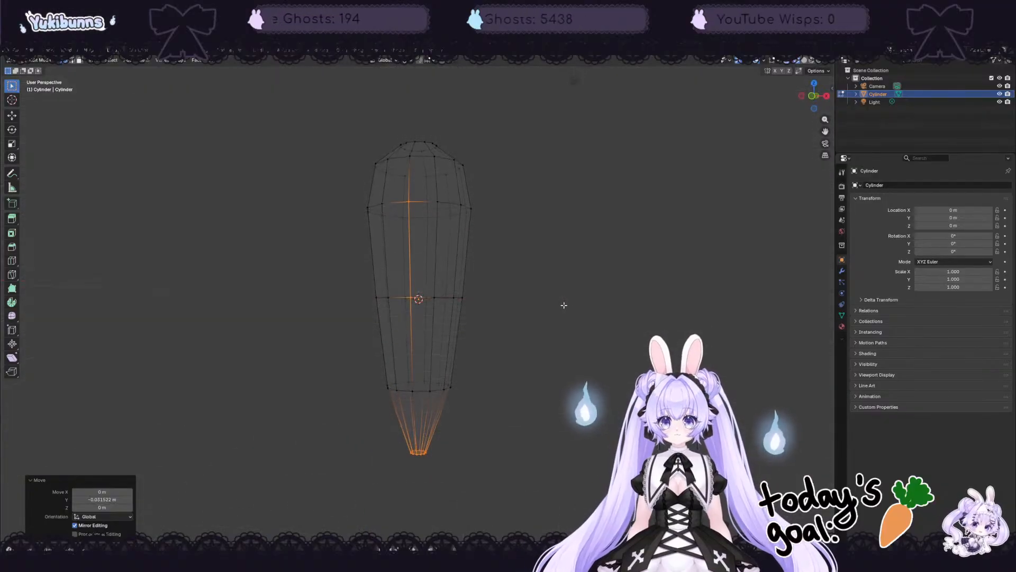
pyautogui.click(803, 60)
pyautogui.moveTo(671, 239); pyautogui.dragTo(598, 230, button='middle')
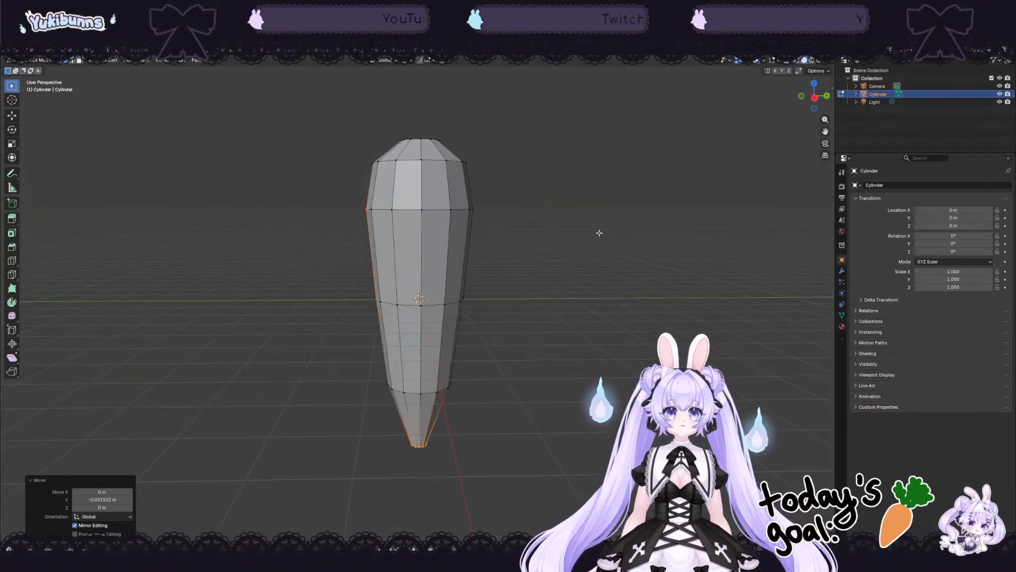
pyautogui.scroll(-4, 598, 222)
pyautogui.moveTo(658, 218); pyautogui.dragTo(730, 222, button='middle')
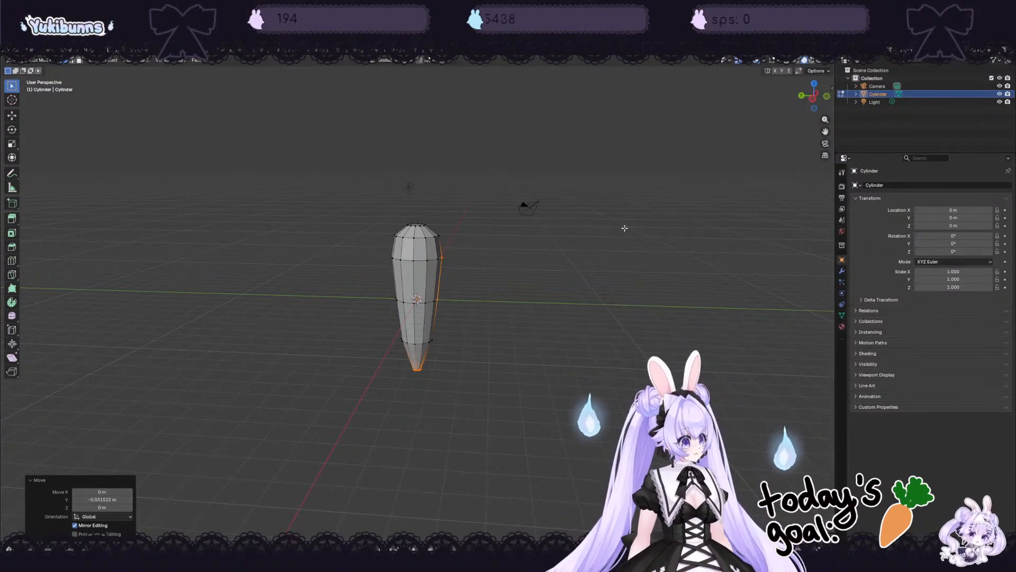
pyautogui.scroll(2, 455, 418)
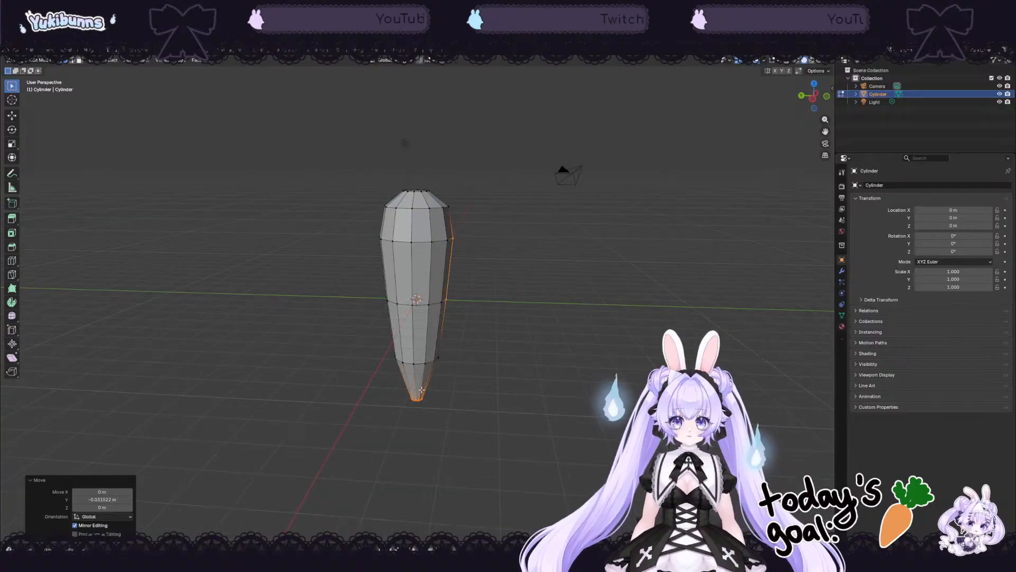
pyautogui.scroll(2, 472, 427)
pyautogui.moveTo(497, 437); pyautogui.dragTo(497, 411, button='middle')
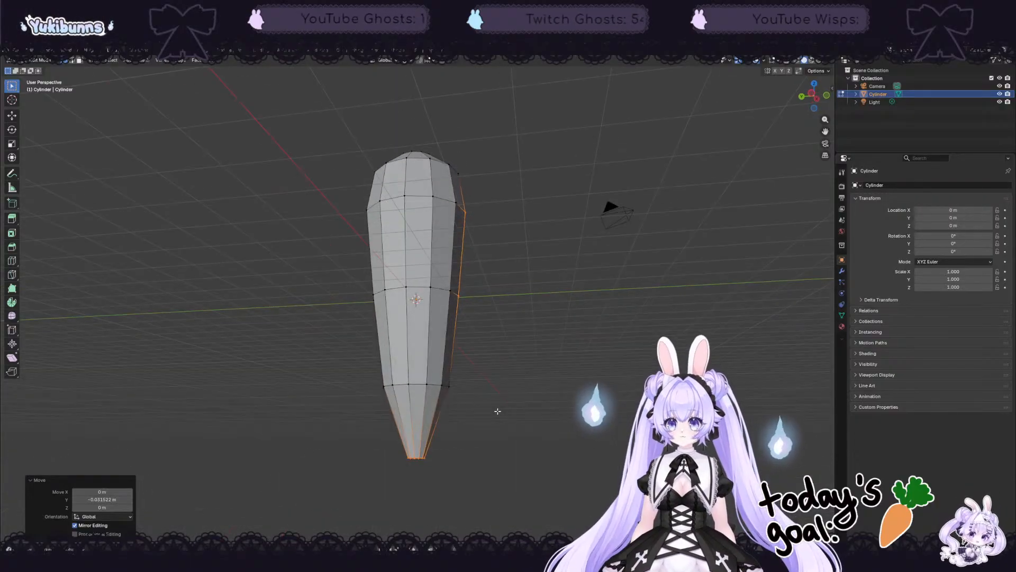
pyautogui.moveTo(420, 441); pyautogui.dragTo(369, 461, button='middle')
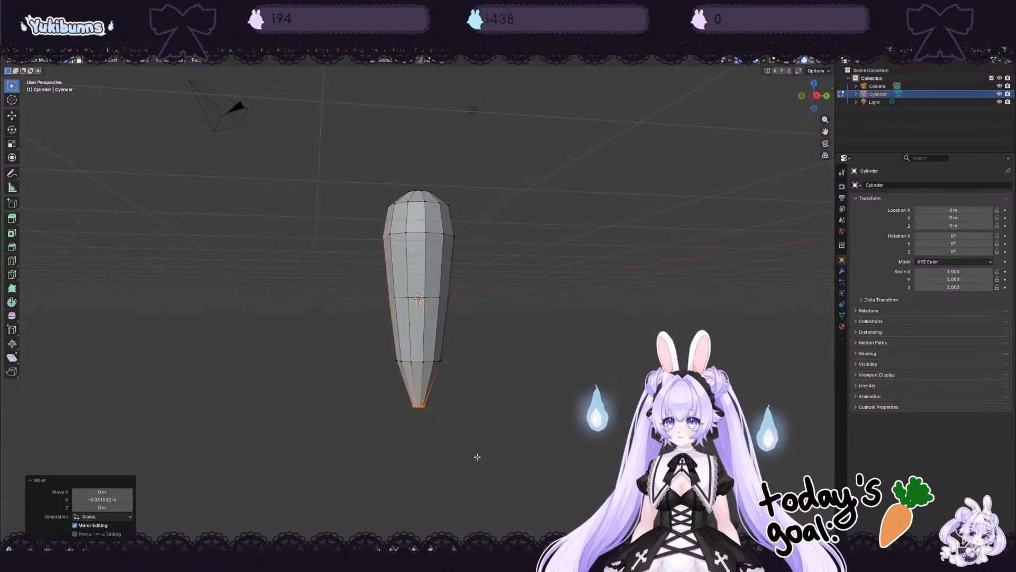
# Step: Try to select the vertices of the carrot's tip and the ring above it from several sides
pyautogui.click(478, 456)
pyautogui.moveTo(522, 454); pyautogui.dragTo(626, 394, button='middle')
pyautogui.click(418, 380)
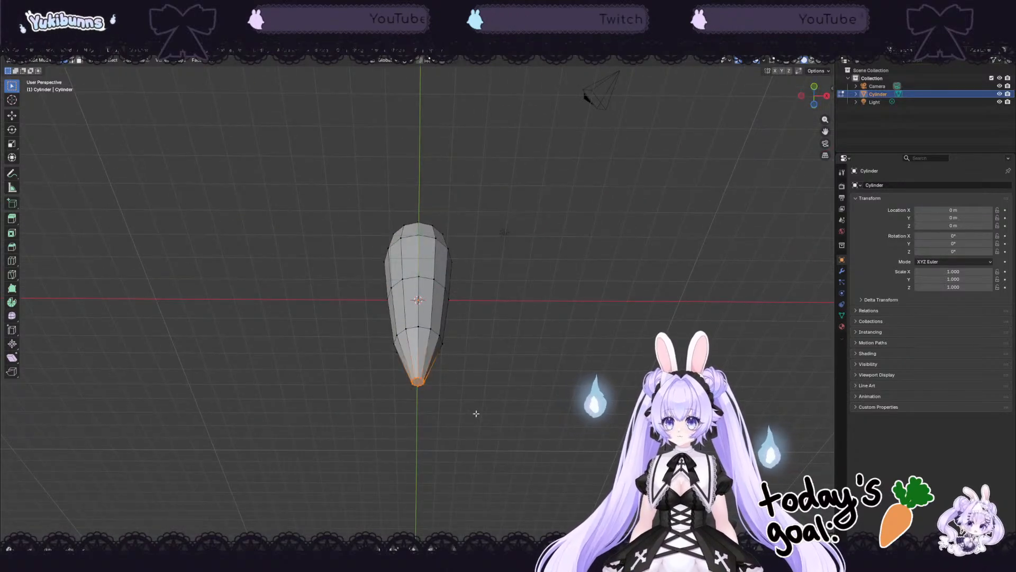
pyautogui.moveTo(476, 413); pyautogui.dragTo(367, 443, button='middle')
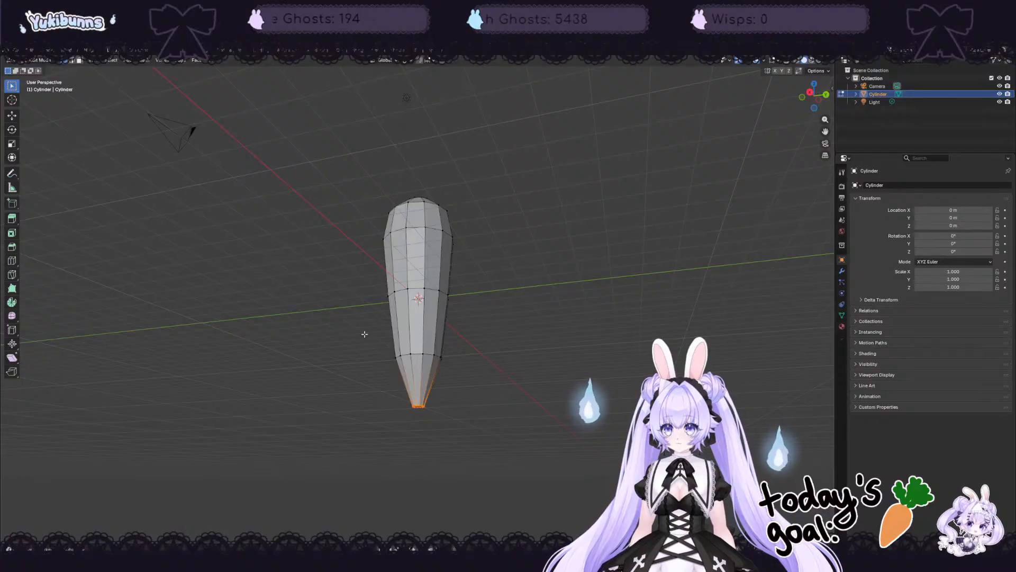
pyautogui.keyDown('shift'); pyautogui.moveTo(375, 330); pyautogui.dragTo(472, 383); pyautogui.keyUp('shift')
pyautogui.moveTo(522, 377); pyautogui.dragTo(366, 386, button='middle')
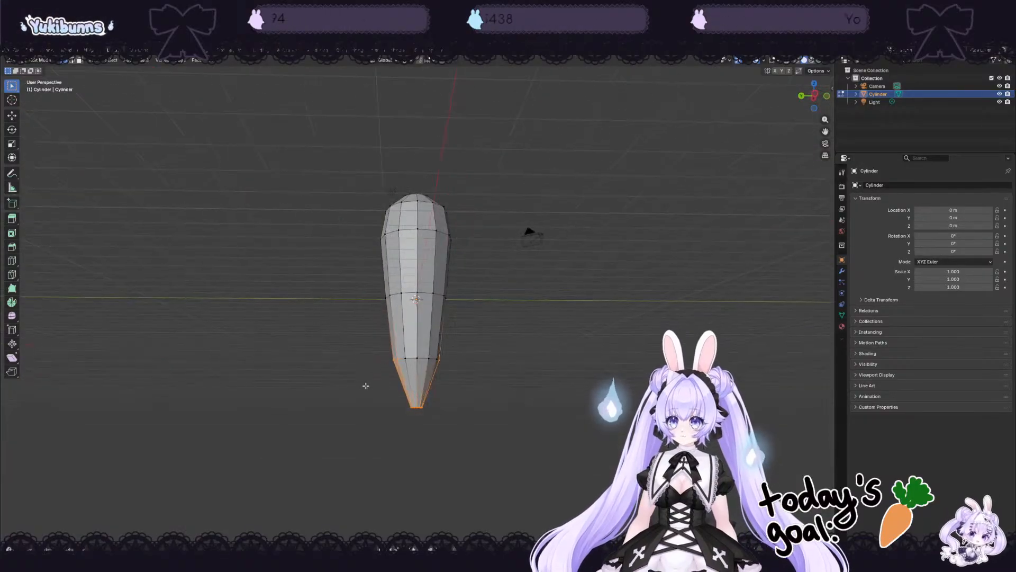
pyautogui.keyDown('shift'); pyautogui.moveTo(382, 345); pyautogui.dragTo(491, 396); pyautogui.keyUp('shift')
pyautogui.moveTo(492, 396); pyautogui.dragTo(639, 406, button='middle')
# Step: Add one loop cut in the tapered tip section, slide it upward, and scale the new ring to about 1.112
pyautogui.hotkey('ctrl', 'r')
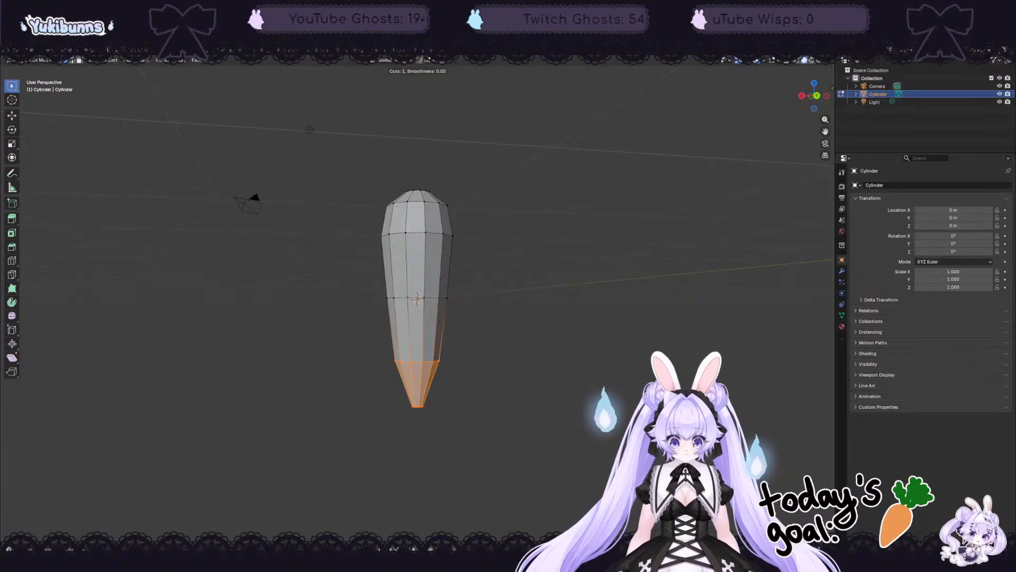
pyautogui.click(422, 392)
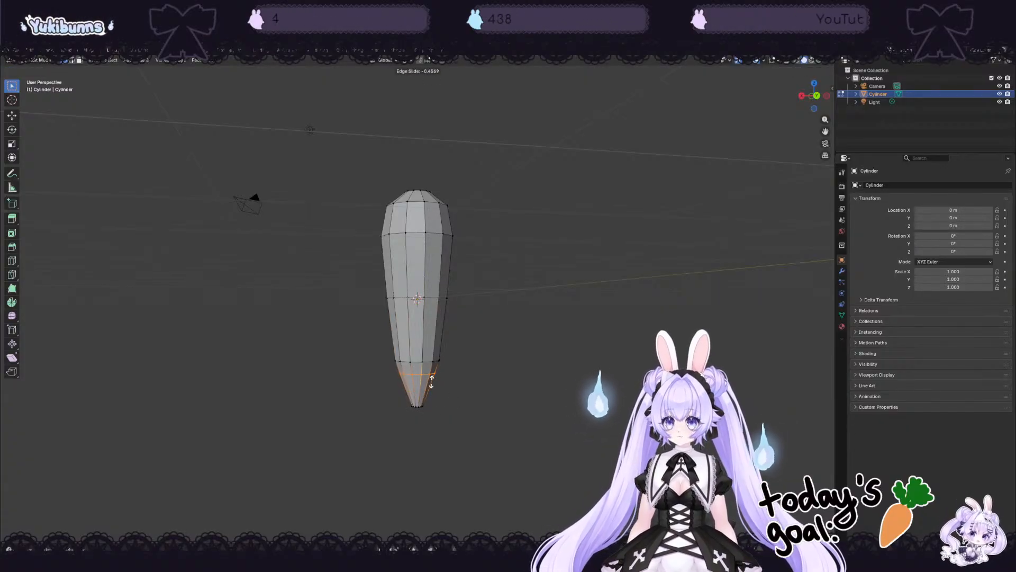
pyautogui.click(433, 379)
pyautogui.scroll(1, 433, 379)
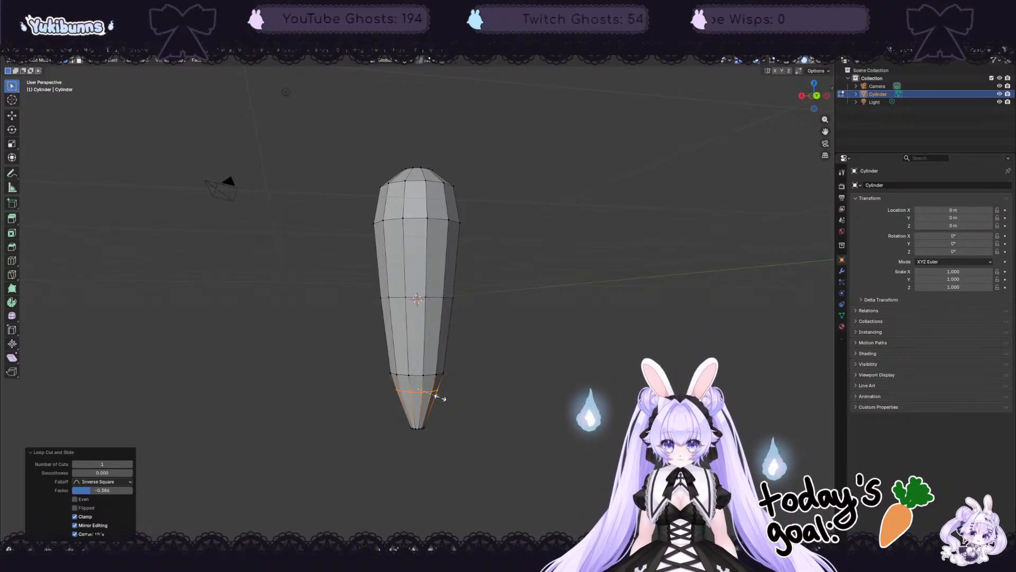
pyautogui.click(442, 395)
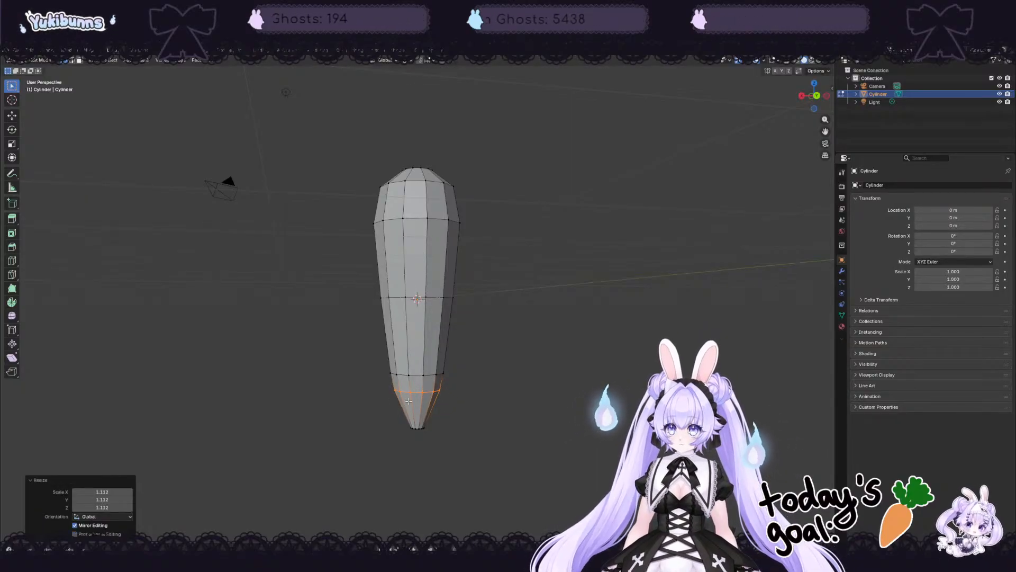
# Step: Add a second loop cut just above the tip, sliding it down toward the bottom ring by a factor of about 0.46
pyautogui.moveTo(465, 458); pyautogui.dragTo(393, 410)
pyautogui.hotkey('ctrl', 'r')
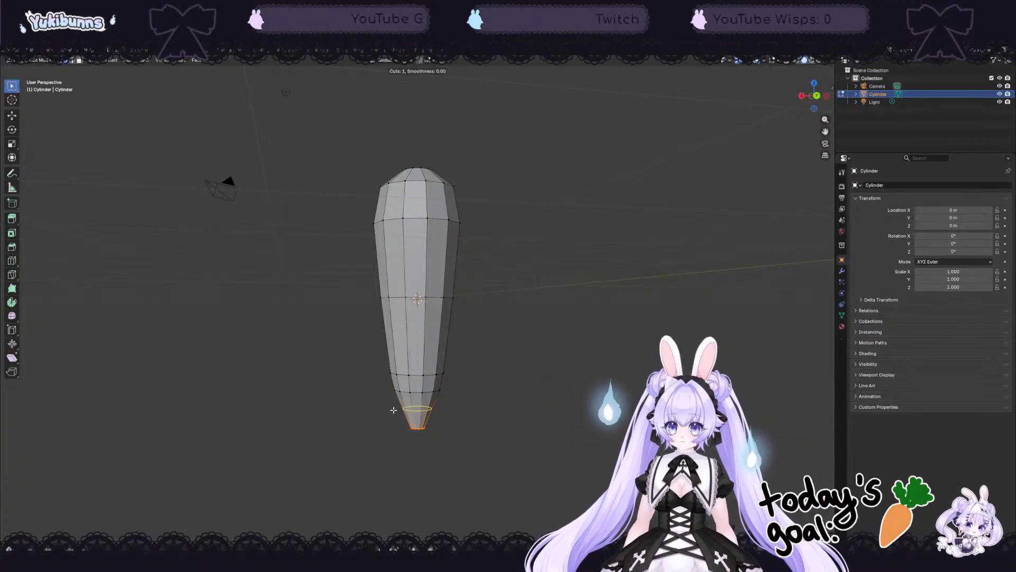
pyautogui.click(393, 416)
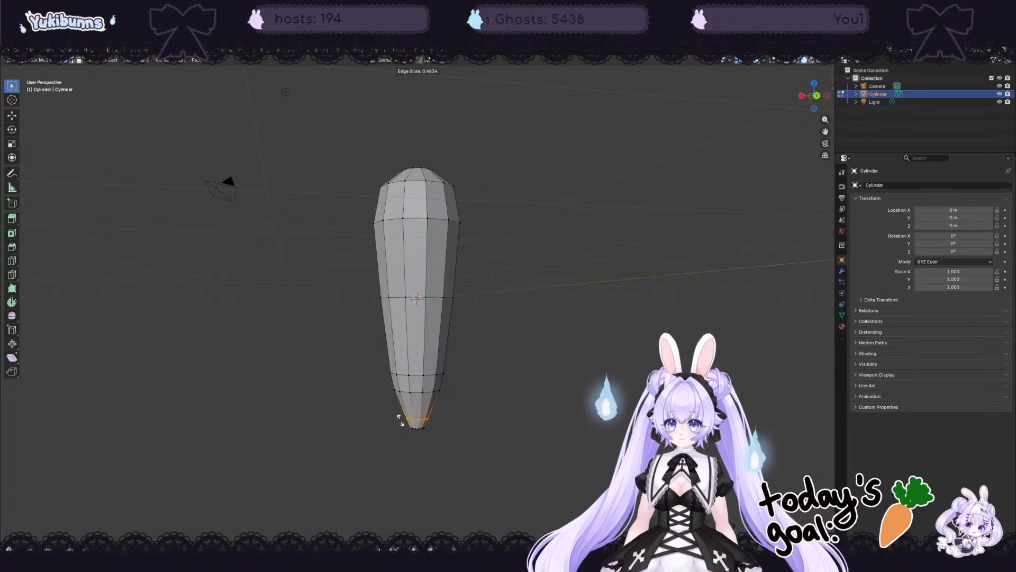
pyautogui.click(401, 420)
# Step: Select the whole bottom tip ring in wireframe shading and scale it to about 0.407 to close the carrot's point
pyautogui.click(416, 427)
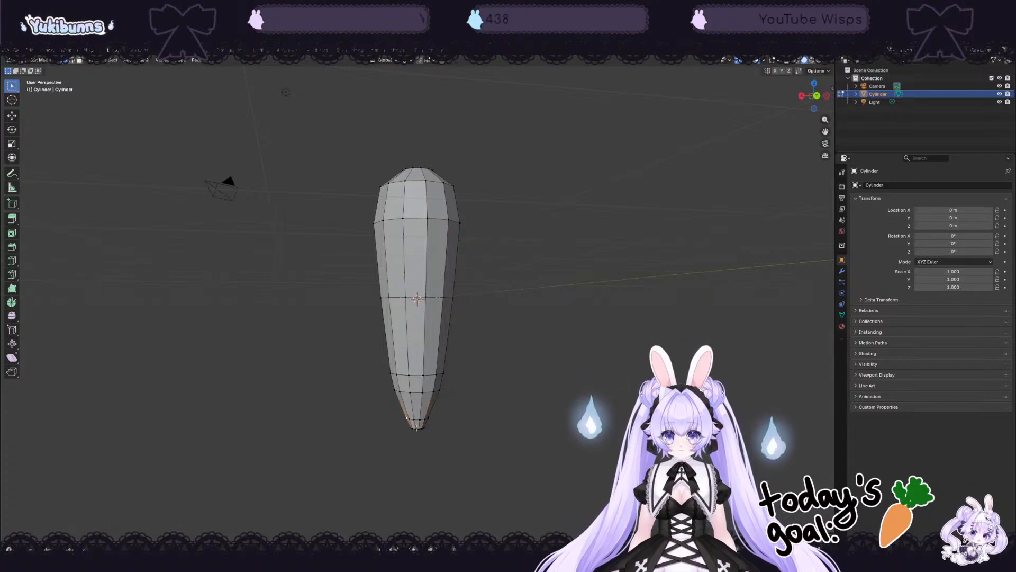
pyautogui.moveTo(474, 459); pyautogui.dragTo(525, 411, button='middle')
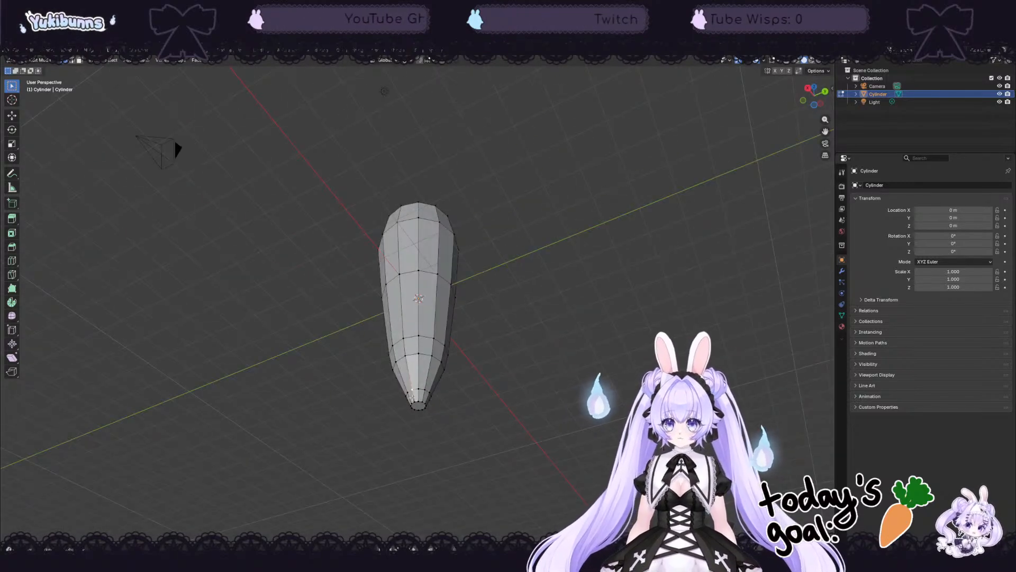
pyautogui.moveTo(432, 419); pyautogui.dragTo(431, 419)
pyautogui.moveTo(483, 426); pyautogui.dragTo(380, 437, button='middle')
pyautogui.click(796, 60)
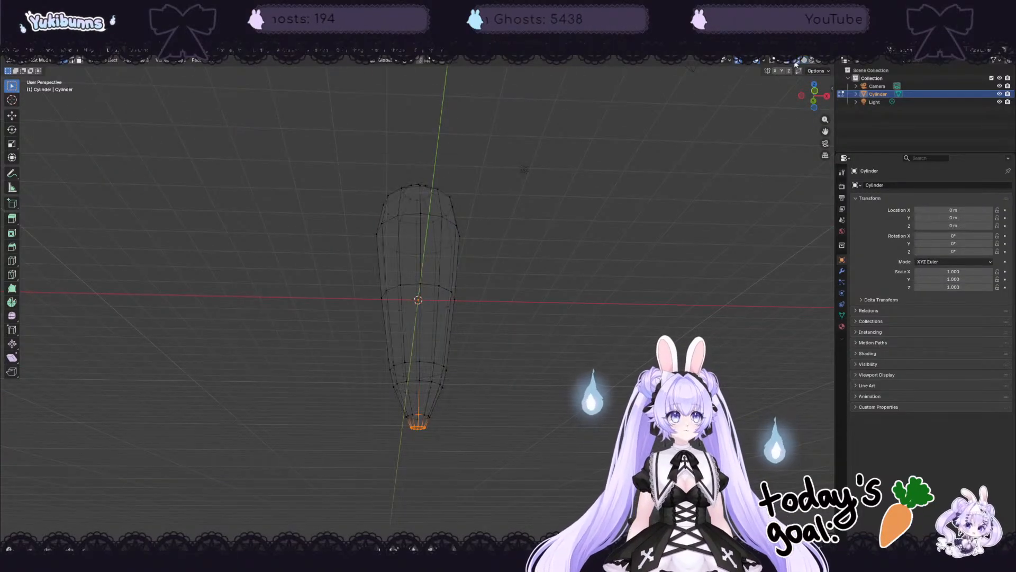
pyautogui.moveTo(496, 405); pyautogui.dragTo(487, 436, button='middle')
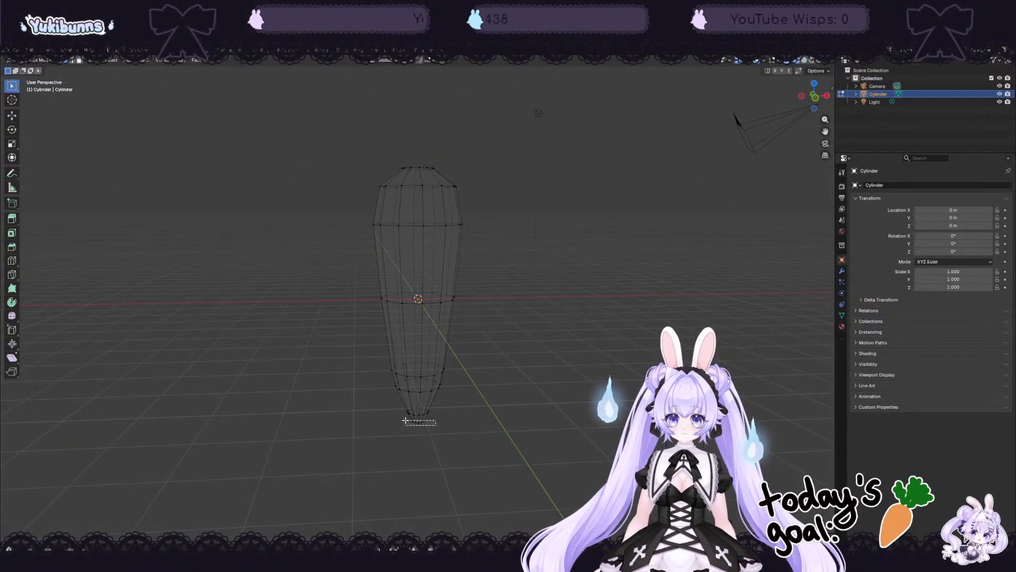
pyautogui.moveTo(520, 438); pyautogui.dragTo(531, 393, button='middle')
pyautogui.press('s')
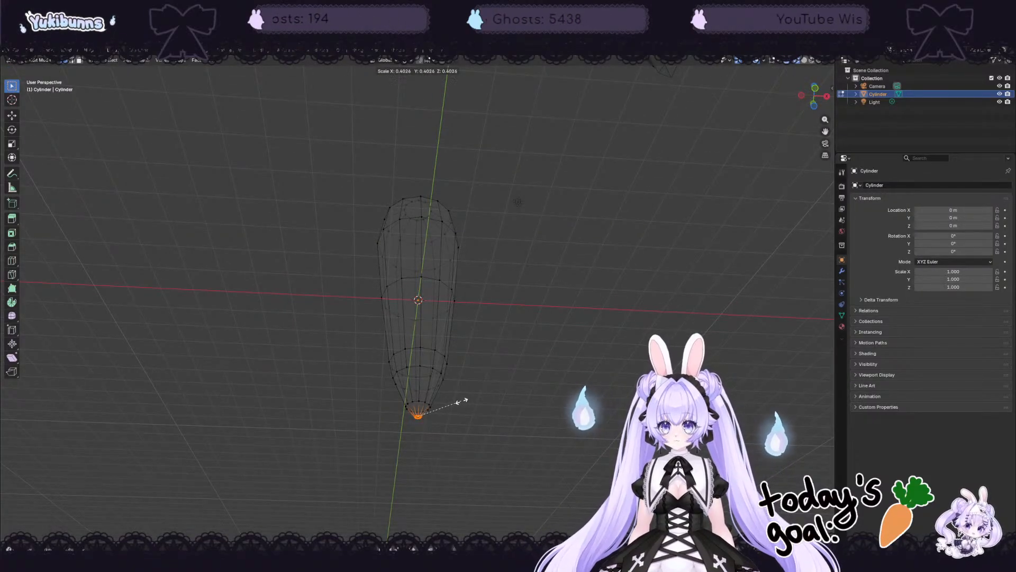
pyautogui.click(445, 404)
# Step: Raise the tip ring about 0.06 m and recentre it in the top orthographic view, moving it about 0.076 m in Y
pyautogui.press('g')
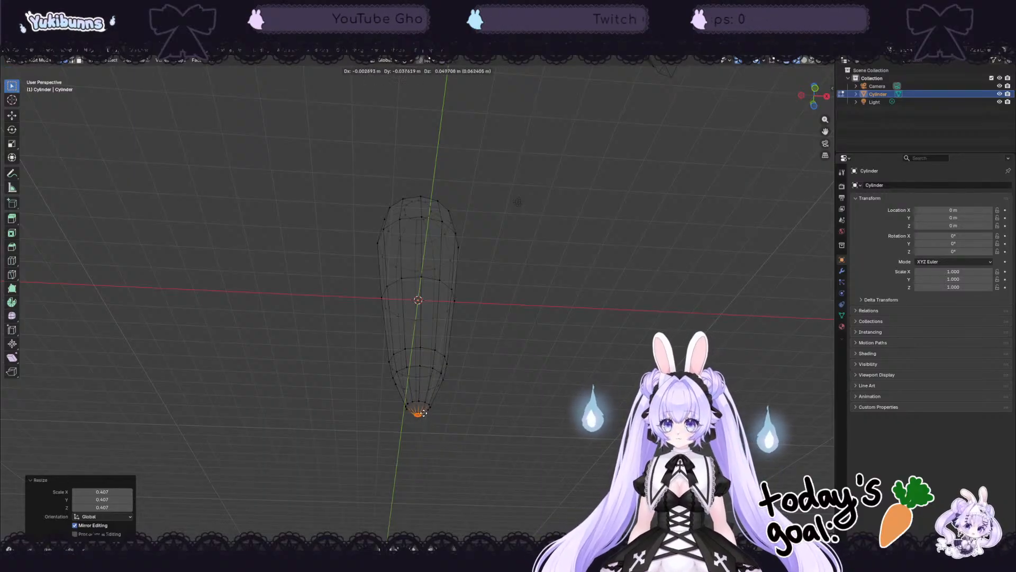
pyautogui.click(454, 404)
pyautogui.moveTo(453, 404); pyautogui.dragTo(508, 348, button='middle')
pyautogui.click(814, 96)
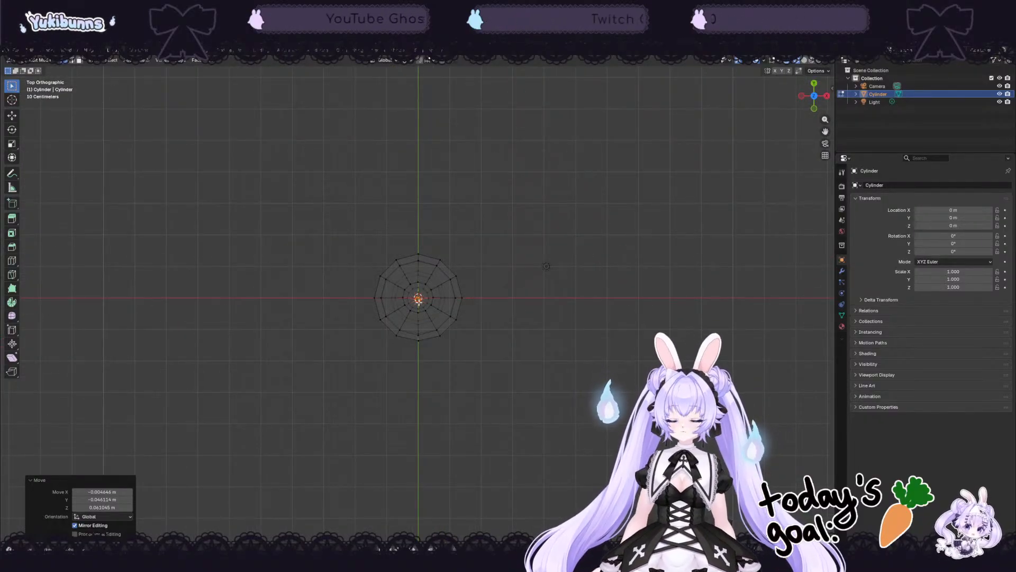
pyautogui.press('g')
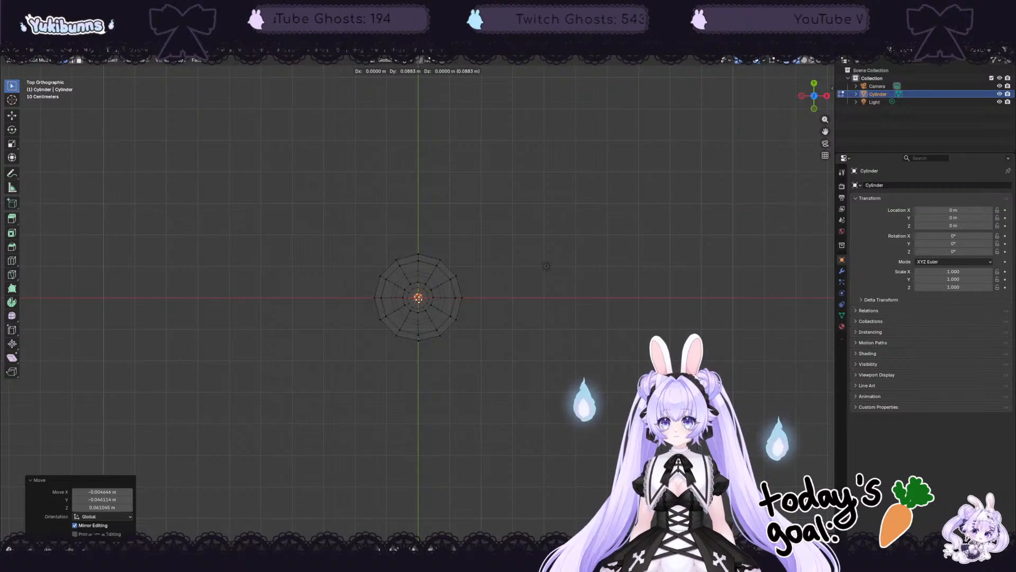
pyautogui.click(419, 299)
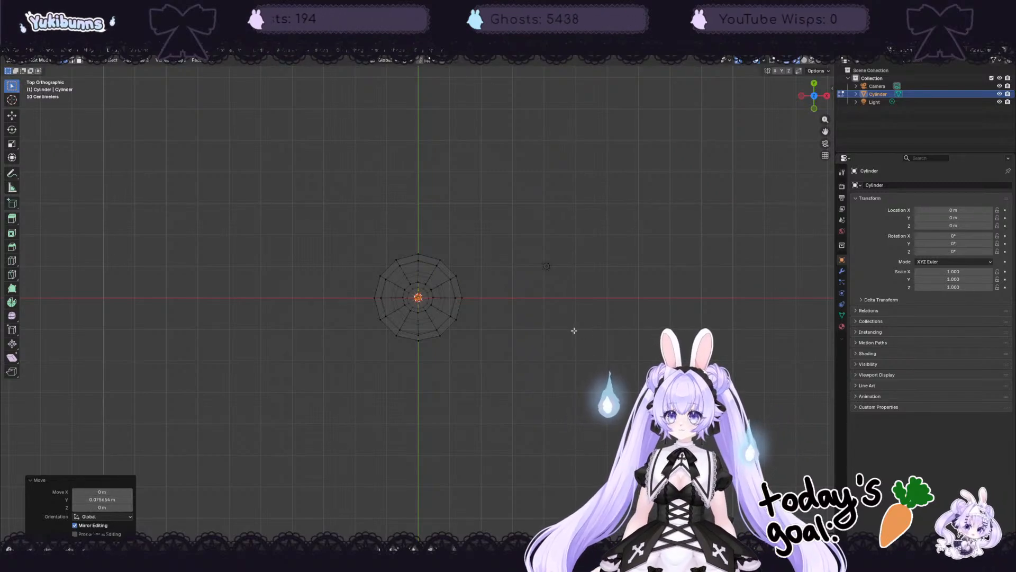
# Step: Deselect the tip ring, switch to solid shading and examine the carrot body from different sides
pyautogui.moveTo(577, 327); pyautogui.dragTo(563, 227, button='middle')
pyautogui.click(570, 321)
pyautogui.scroll(-2, 570, 321)
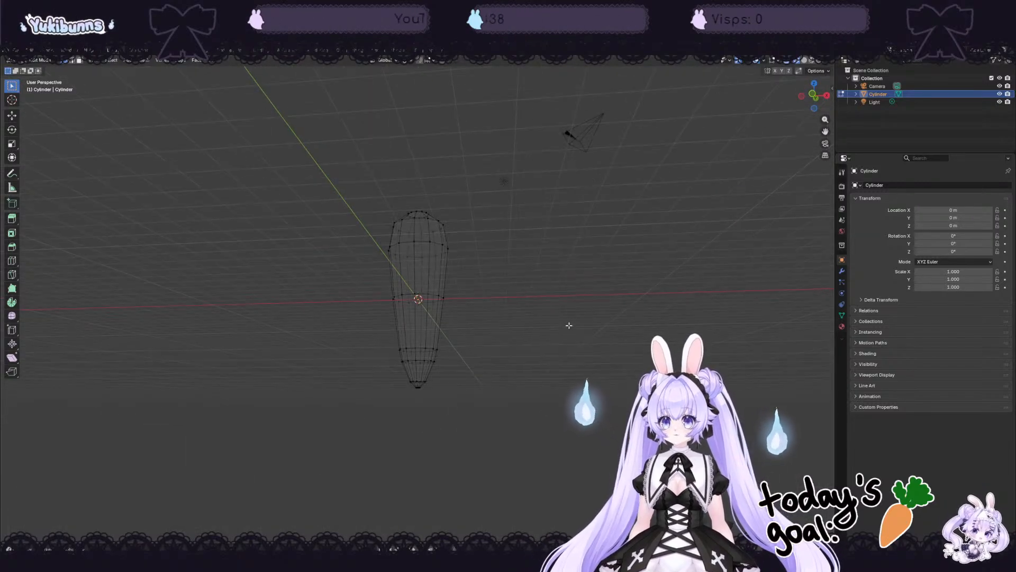
pyautogui.moveTo(569, 325)
pyautogui.mouseDown(button='middle')
pyautogui.moveTo(574, 340)
pyautogui.moveTo(624, 328)
pyautogui.moveTo(623, 339)
pyautogui.moveTo(617, 352)
pyautogui.moveTo(574, 352)
pyautogui.moveTo(566, 342)
pyautogui.mouseUp(button='middle')
pyautogui.scroll(-1, 572, 339)
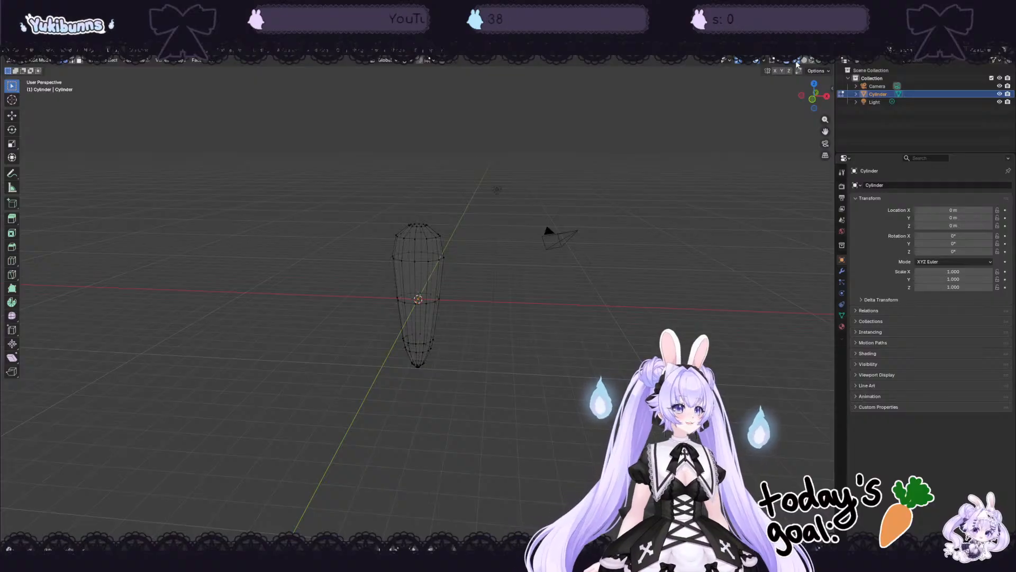
pyautogui.moveTo(637, 313); pyautogui.dragTo(503, 219, button='middle')
pyautogui.moveTo(511, 222); pyautogui.dragTo(416, 259, button='middle')
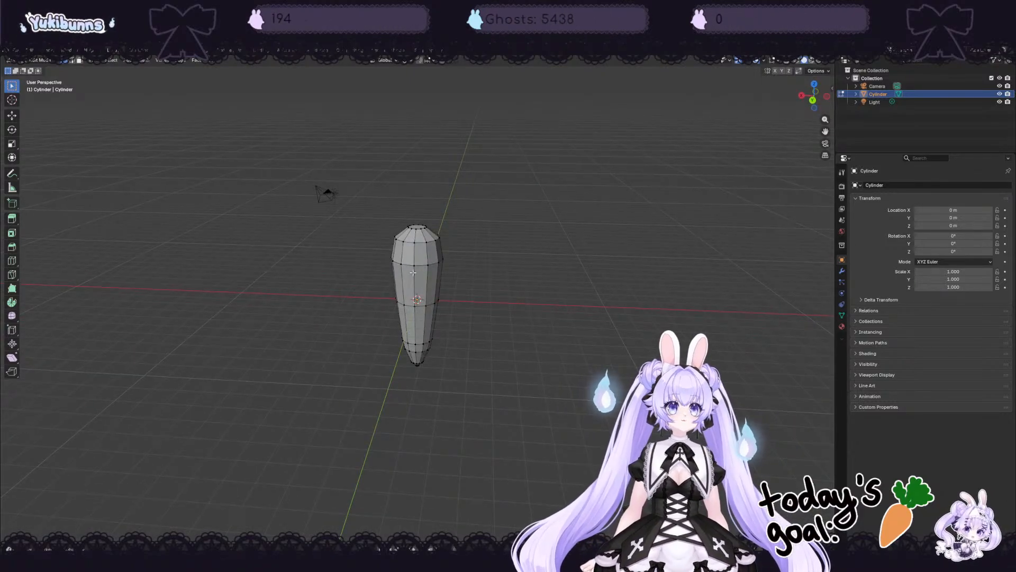
# Step: Add a centred loop cut in the carrot's upper band in wireframe shading and scale the new ring to about 1.069
pyautogui.click(797, 61)
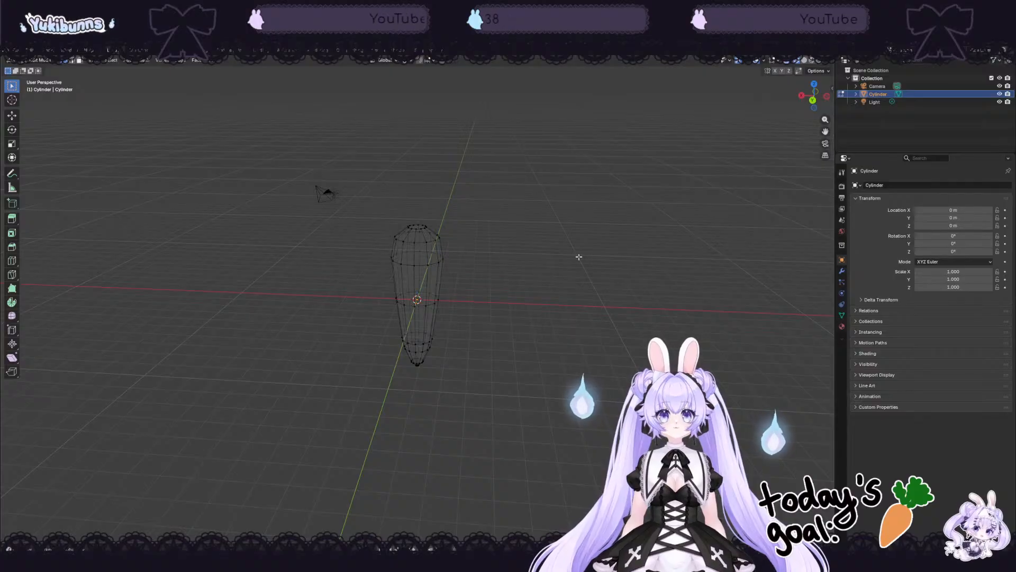
pyautogui.moveTo(580, 257); pyautogui.dragTo(578, 244, button='middle')
pyautogui.moveTo(381, 229); pyautogui.dragTo(446, 265)
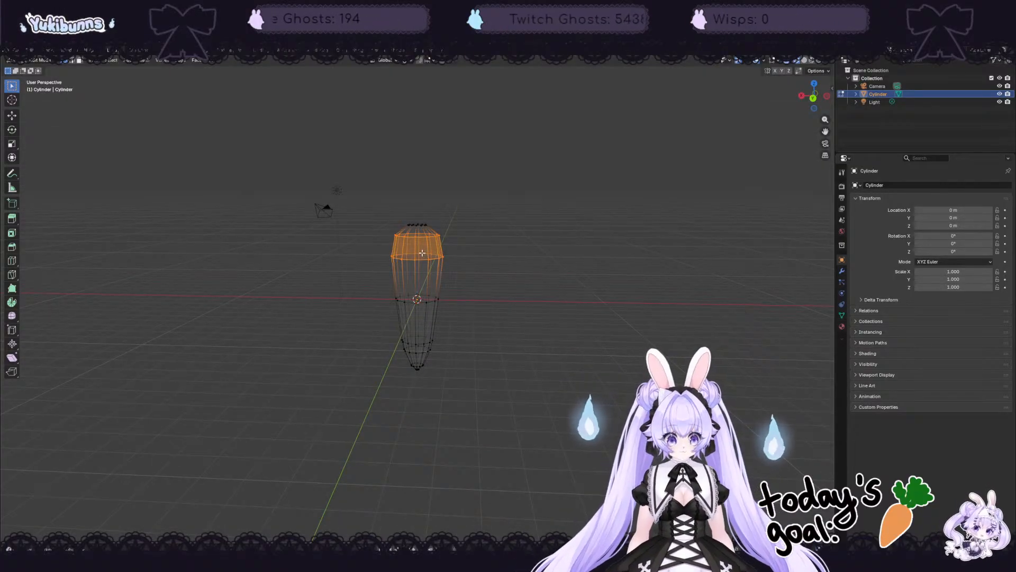
pyautogui.hotkey('ctrl', 'r')
pyautogui.click(418, 243)
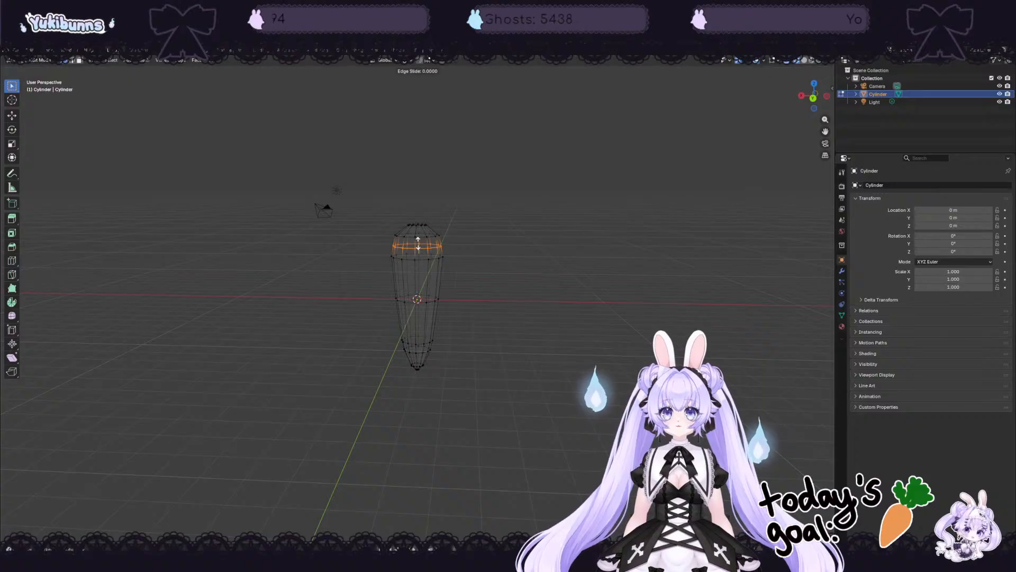
pyautogui.rightClick(418, 243)
pyautogui.press('s')
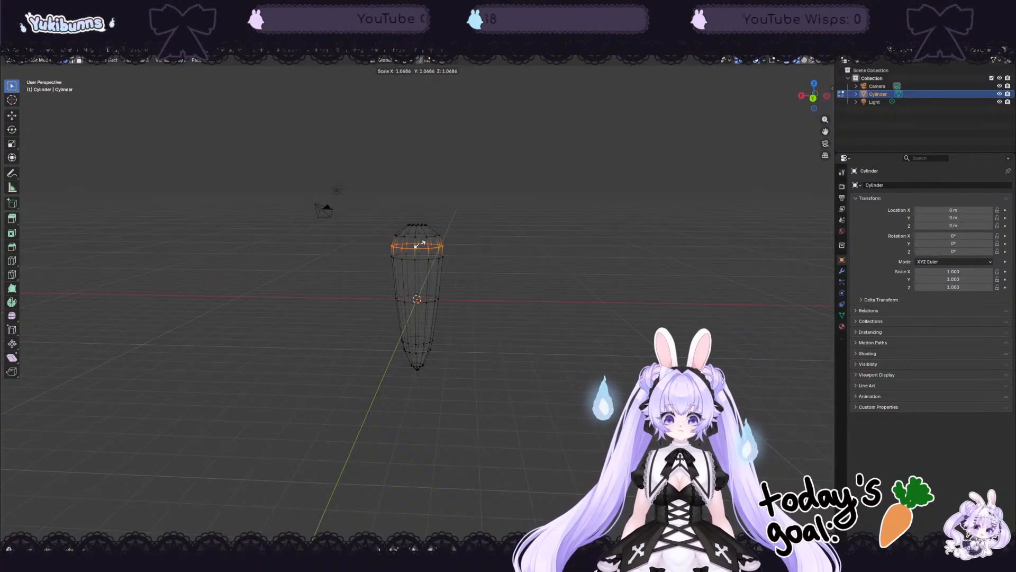
pyautogui.click(420, 244)
pyautogui.moveTo(420, 244); pyautogui.dragTo(527, 232, button='middle')
pyautogui.click(541, 310)
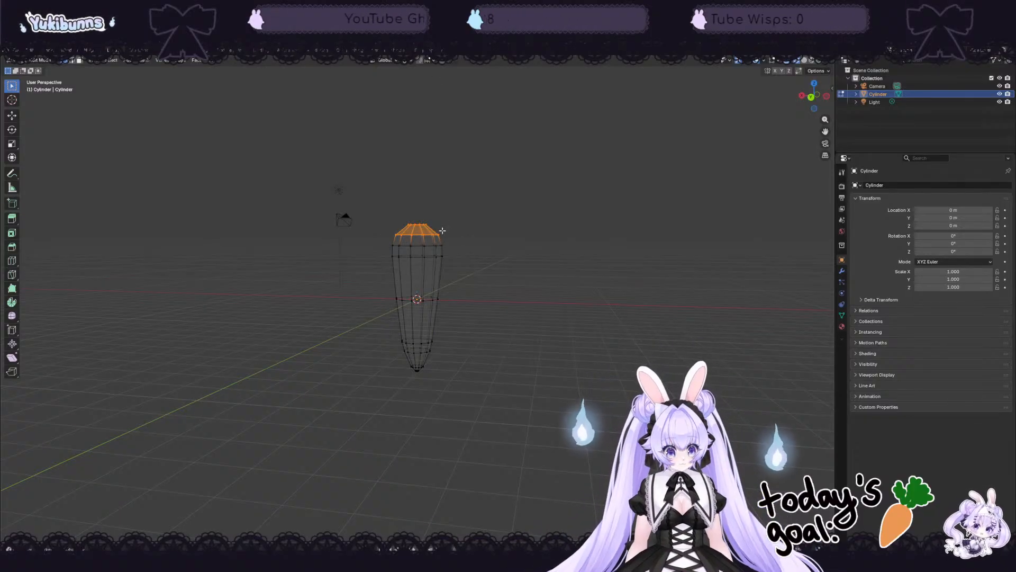
# Step: Add a loop cut to the top cap, sliding it by a factor of about 0.04, and scale it to about 1.177 for roundness
pyautogui.hotkey('ctrl', 'r')
pyautogui.click(426, 229)
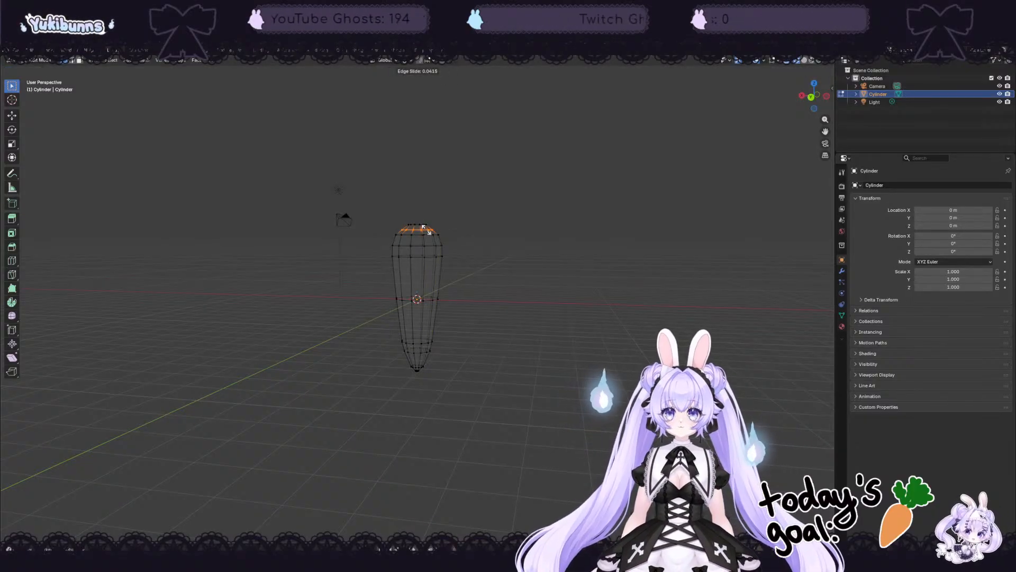
pyautogui.click(424, 227)
pyautogui.press('s')
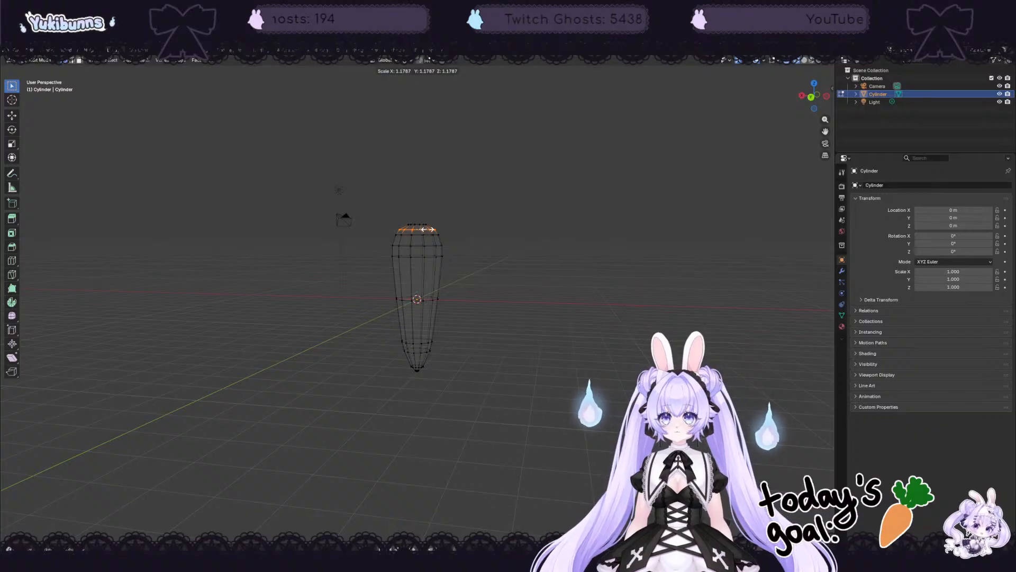
pyautogui.click(426, 229)
pyautogui.moveTo(496, 275); pyautogui.dragTo(604, 285, button='middle')
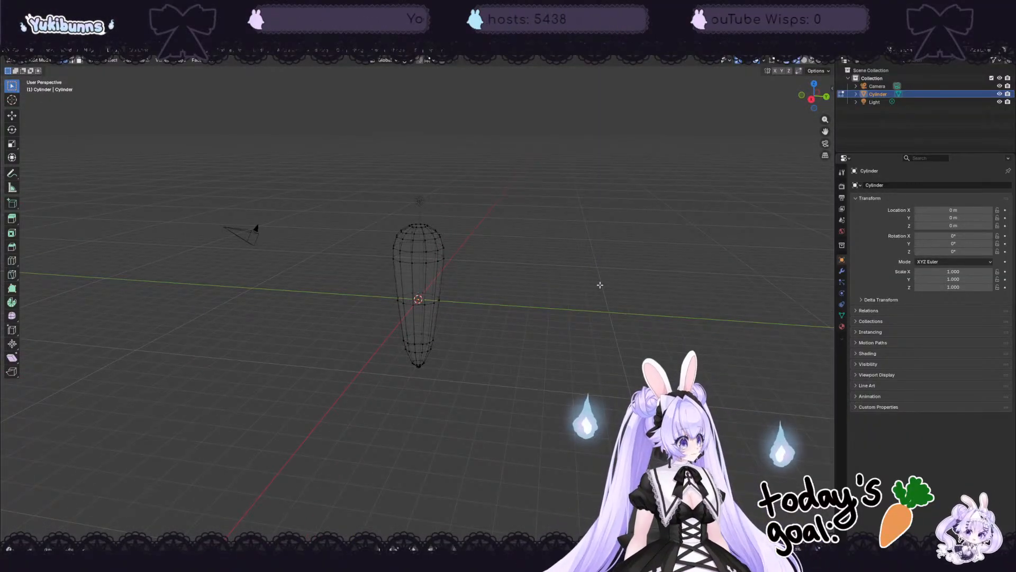
# Step: Return to solid shading and apply Shade Smooth to the carrot body in Object Mode
pyautogui.click(804, 60)
pyautogui.moveTo(662, 244)
pyautogui.mouseDown(button='middle')
pyautogui.moveTo(507, 242)
pyautogui.moveTo(465, 231)
pyautogui.moveTo(497, 222)
pyautogui.moveTo(578, 261)
pyautogui.moveTo(604, 261)
pyautogui.moveTo(572, 234)
pyautogui.moveTo(511, 236)
pyautogui.moveTo(465, 270)
pyautogui.moveTo(451, 297)
pyautogui.moveTo(540, 240)
pyautogui.moveTo(533, 249)
pyautogui.mouseUp(button='middle')
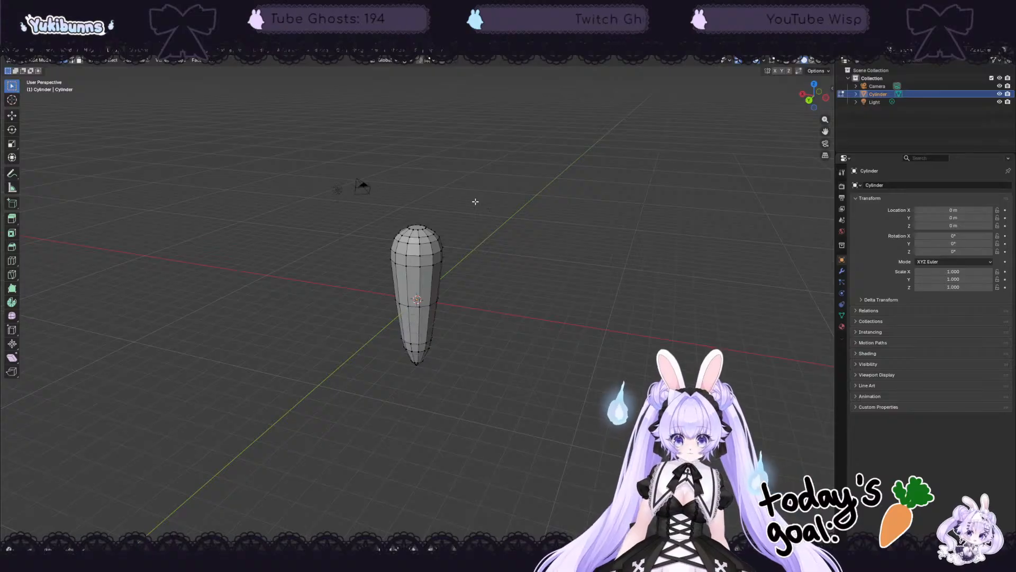
pyautogui.moveTo(526, 246); pyautogui.dragTo(545, 256, button='middle')
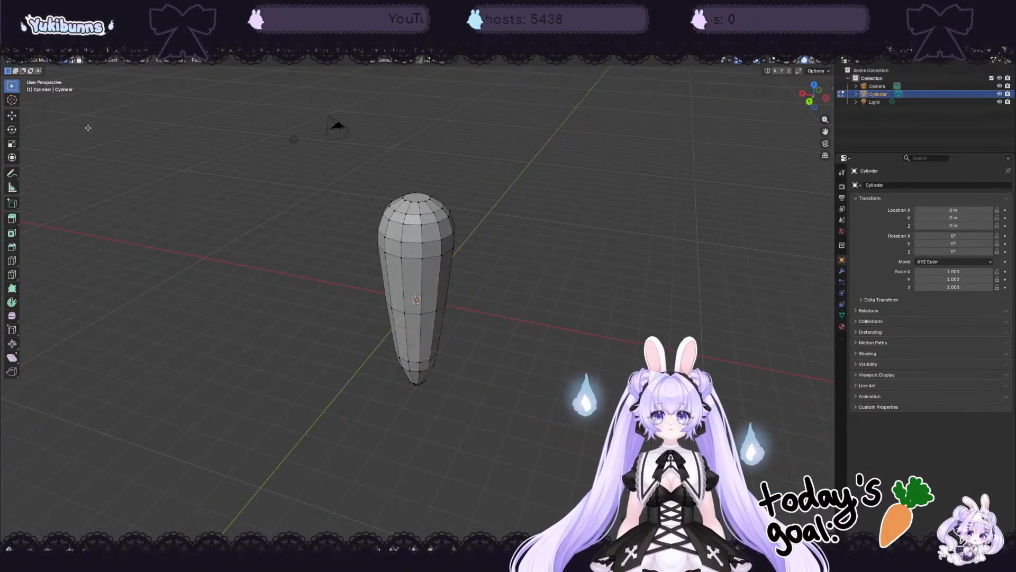
pyautogui.press('Tab')
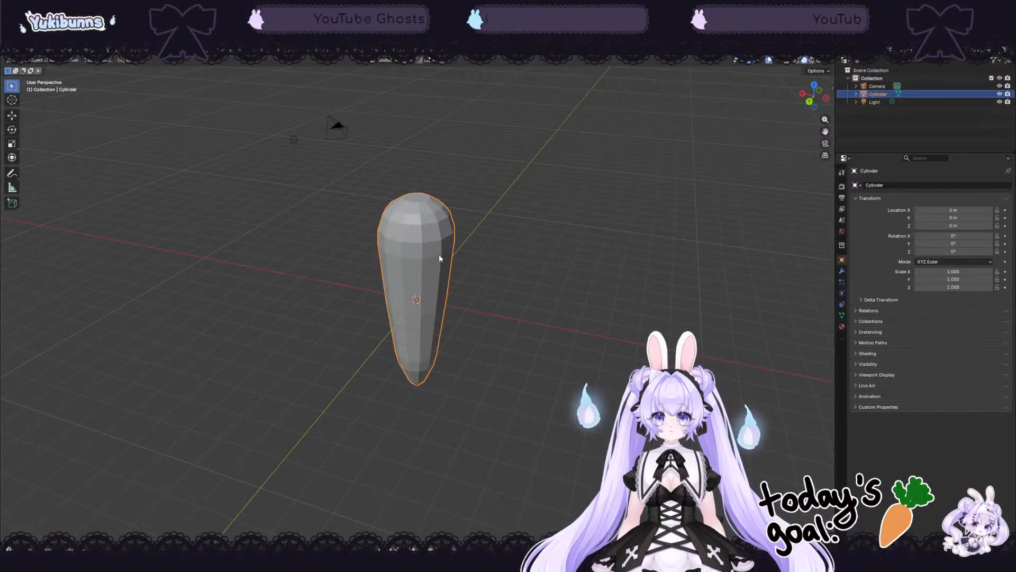
pyautogui.rightClick(376, 280)
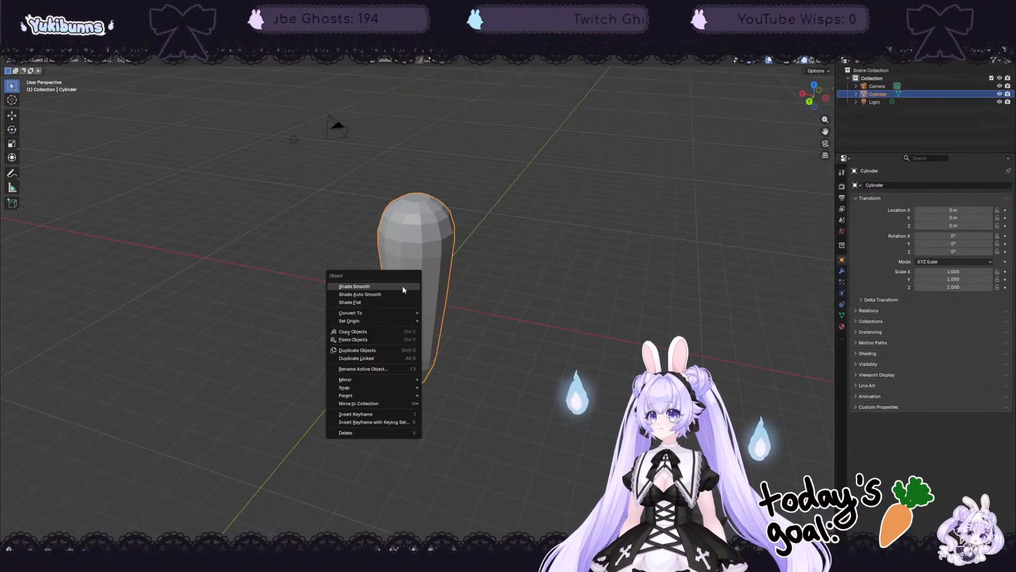
pyautogui.click(403, 286)
pyautogui.moveTo(596, 321)
pyautogui.mouseDown(button='middle')
pyautogui.moveTo(547, 286)
pyautogui.moveTo(517, 294)
pyautogui.moveTo(497, 277)
pyautogui.moveTo(541, 272)
pyautogui.moveTo(701, 325)
pyautogui.moveTo(656, 300)
pyautogui.moveTo(664, 301)
pyautogui.mouseUp(button='middle')
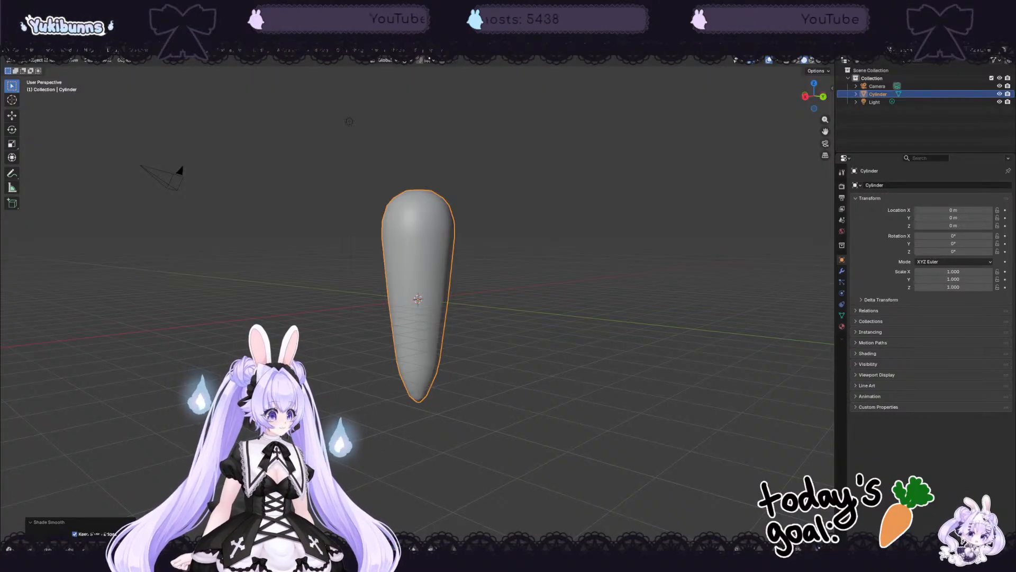
pyautogui.click(681, 238)
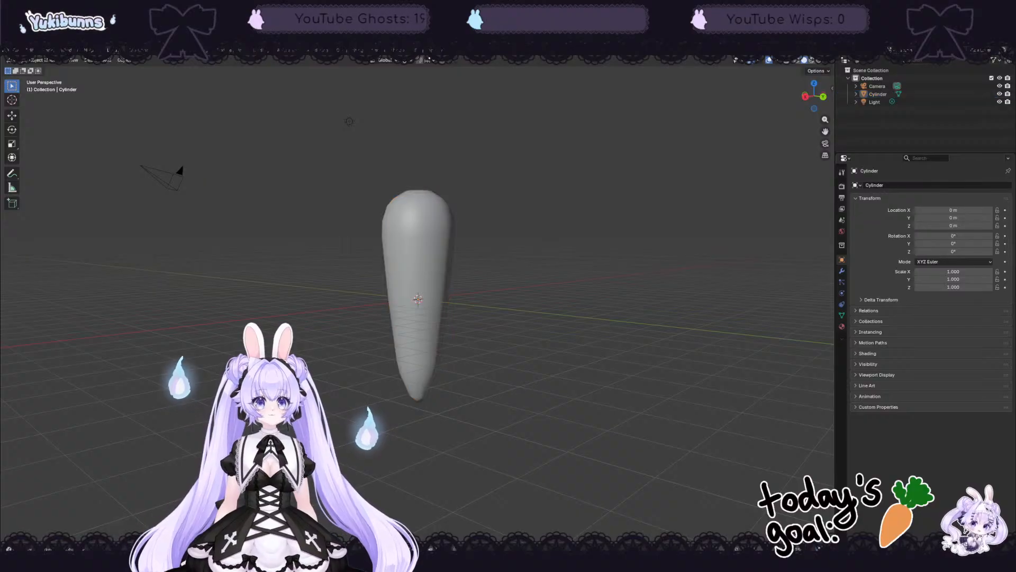
pyautogui.click(423, 280)
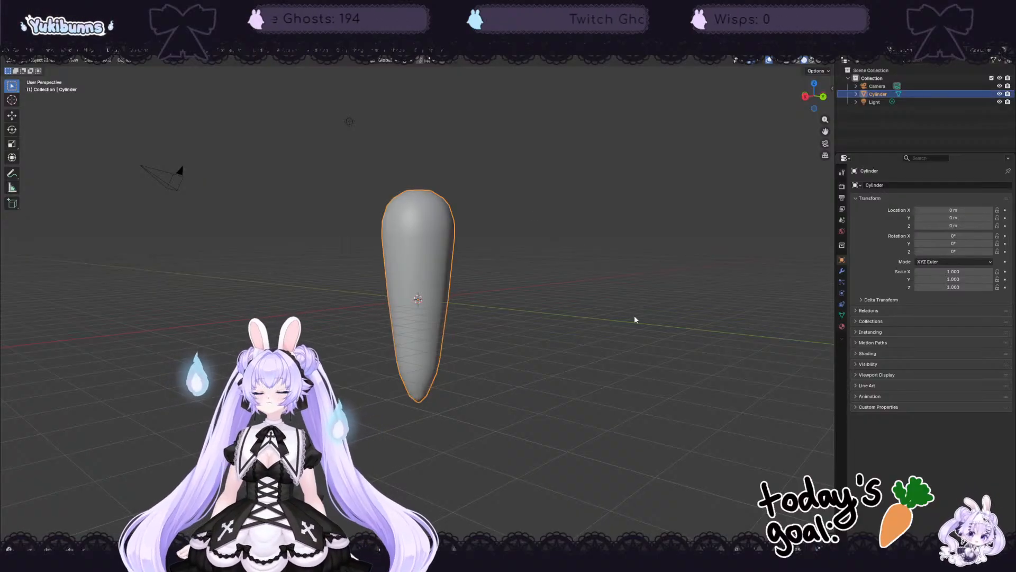
# Step: Select the whole ring just above the carrot's tip in Edit Mode with wireframe shading and raise it about 0.072 m
pyautogui.press('Tab')
pyautogui.scroll(2, 472, 411)
pyautogui.moveTo(485, 429); pyautogui.dragTo(475, 412, button='middle')
pyautogui.moveTo(407, 430); pyautogui.dragTo(446, 449)
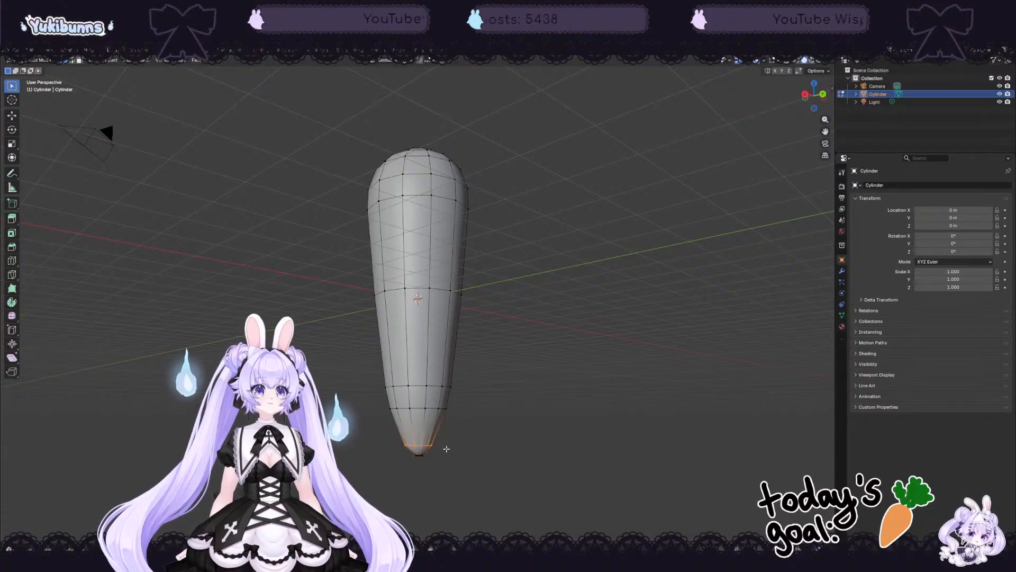
pyautogui.click(799, 60)
pyautogui.click(530, 419)
pyautogui.moveTo(531, 397); pyautogui.dragTo(531, 407, button='middle')
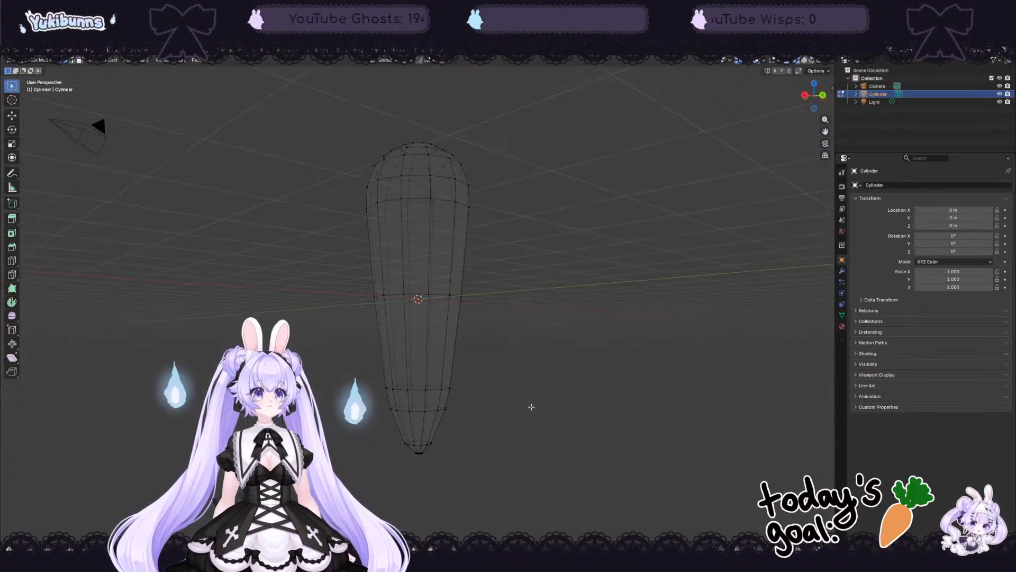
pyautogui.moveTo(392, 433); pyautogui.dragTo(442, 448)
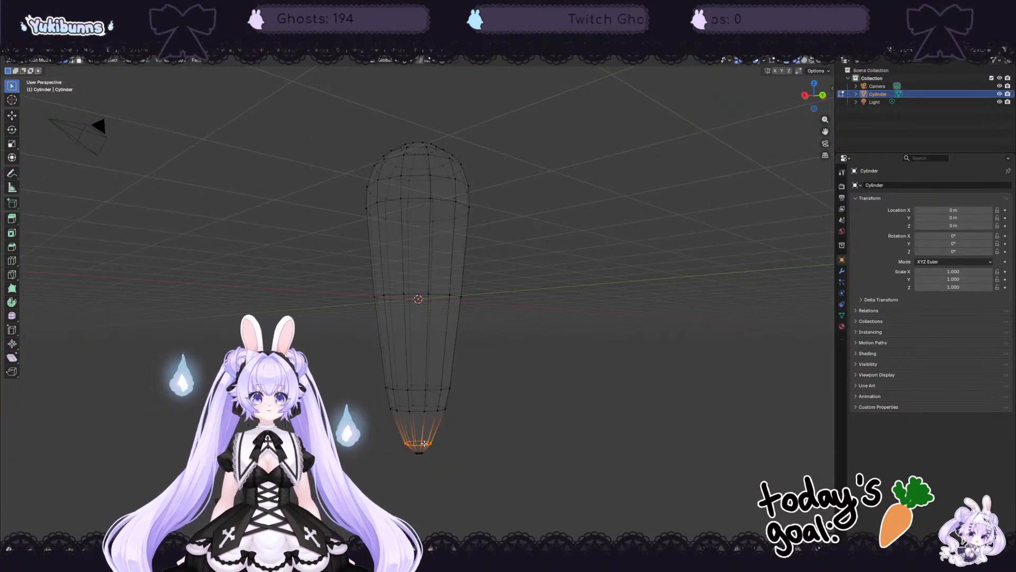
pyautogui.press('g')
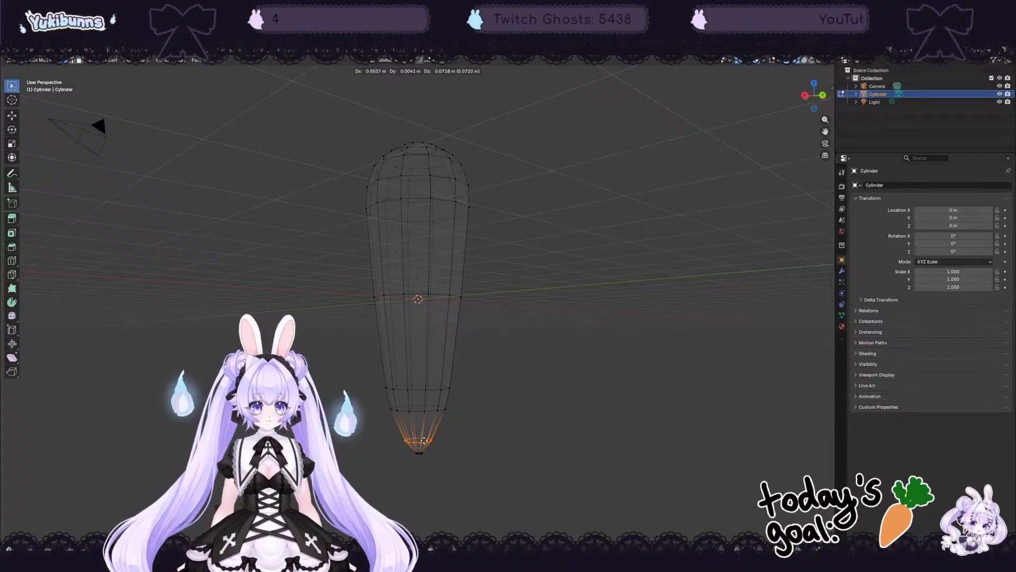
pyautogui.click(425, 439)
pyautogui.moveTo(463, 469)
pyautogui.mouseDown(button='middle')
pyautogui.moveTo(474, 454)
pyautogui.moveTo(466, 463)
pyautogui.mouseUp(button='middle')
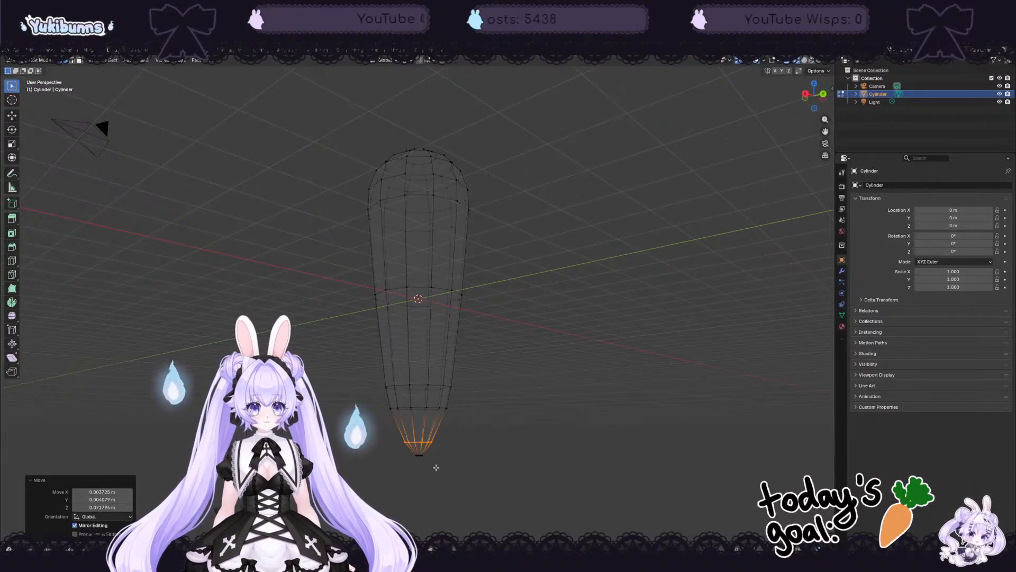
# Step: Add a loop cut between the raised ring and the tip with a factor of about 0.046, and scale it slightly to round the point
pyautogui.moveTo(437, 468); pyautogui.dragTo(403, 436)
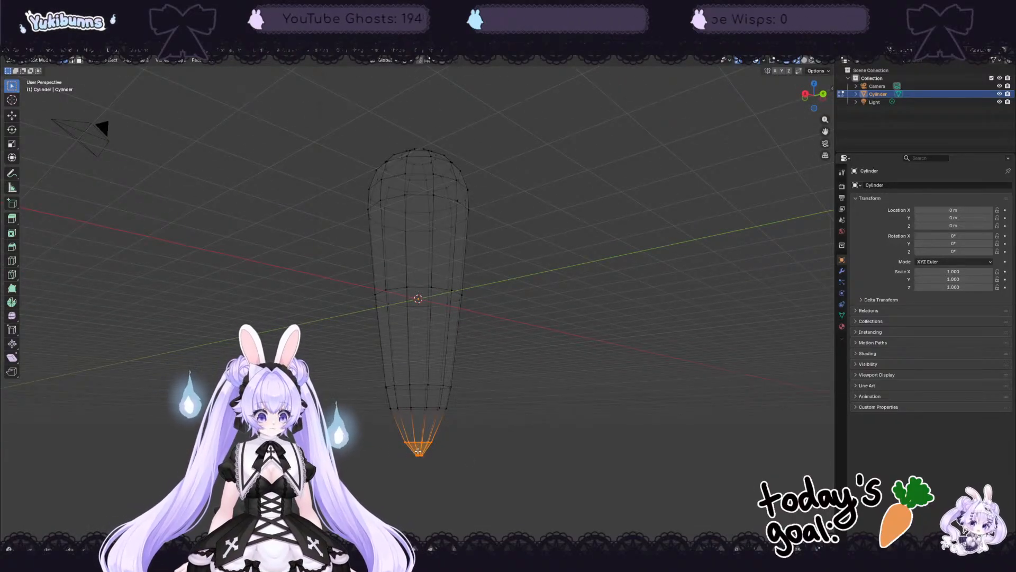
pyautogui.press('g')
pyautogui.press('g')
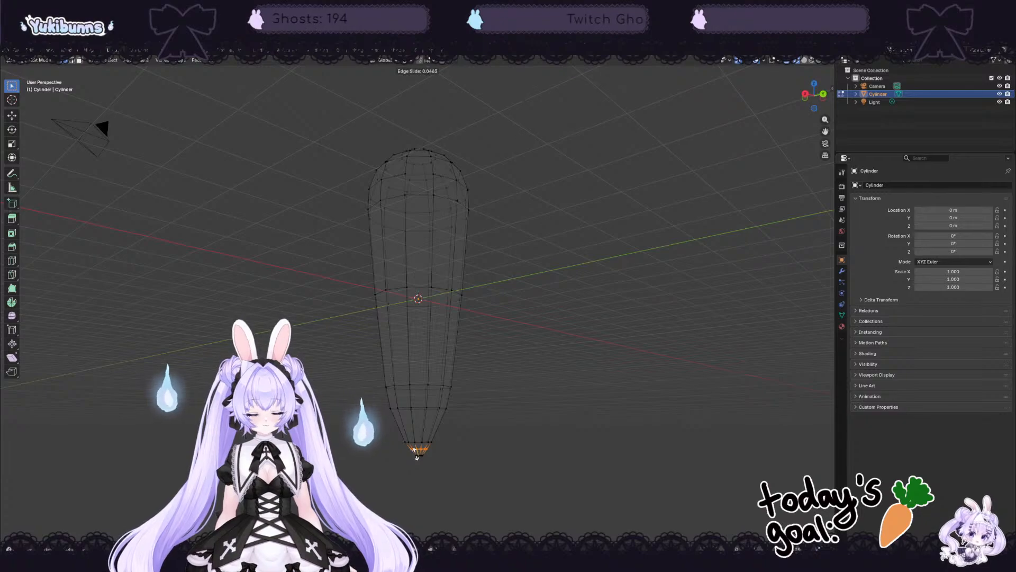
pyautogui.click(417, 456)
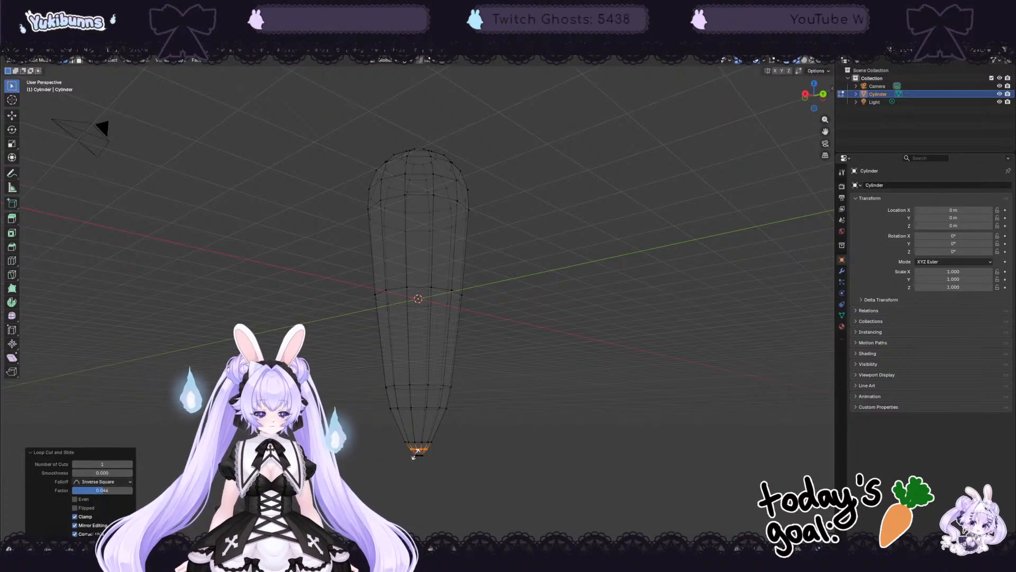
pyautogui.press('s')
pyautogui.click(412, 453)
pyautogui.click(479, 473)
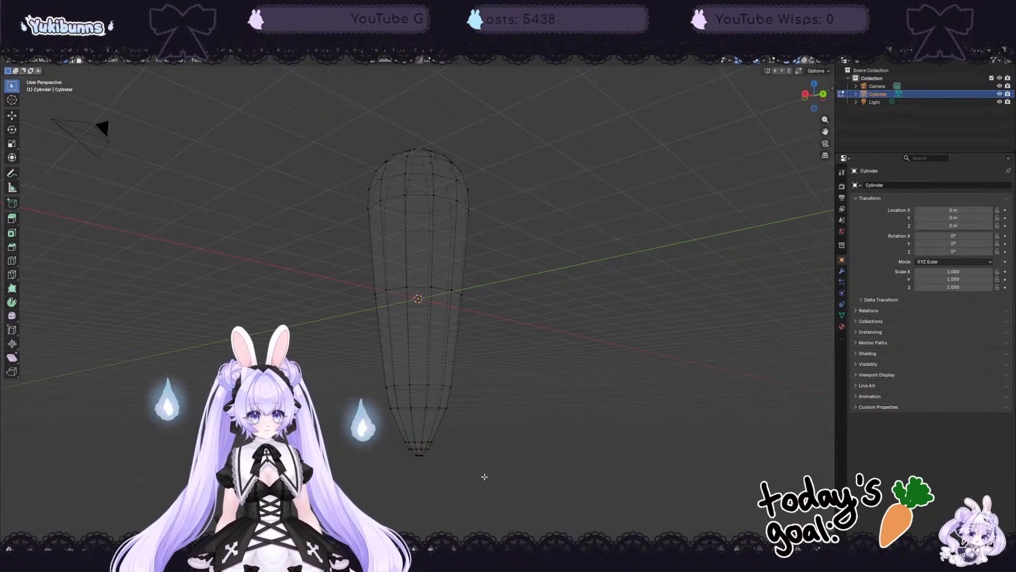
# Step: Switch to solid shading and examine the carrot's tip and body from different sides
pyautogui.moveTo(478, 477); pyautogui.dragTo(562, 478, button='middle')
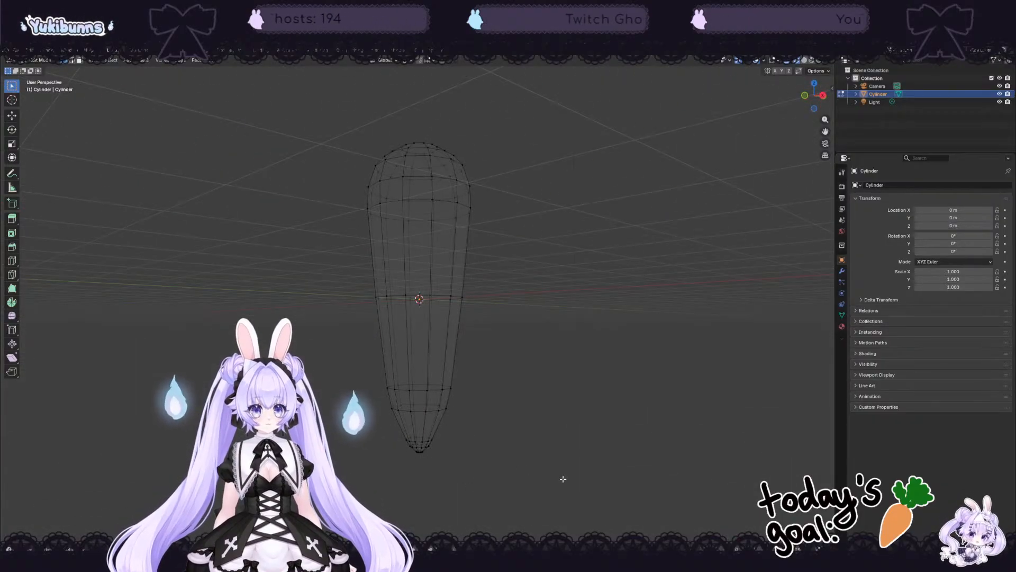
pyautogui.click(804, 59)
pyautogui.moveTo(544, 390)
pyautogui.mouseDown(button='middle')
pyautogui.moveTo(522, 403)
pyautogui.moveTo(543, 406)
pyautogui.mouseUp(button='middle')
pyautogui.moveTo(564, 259); pyautogui.dragTo(517, 339, button='middle')
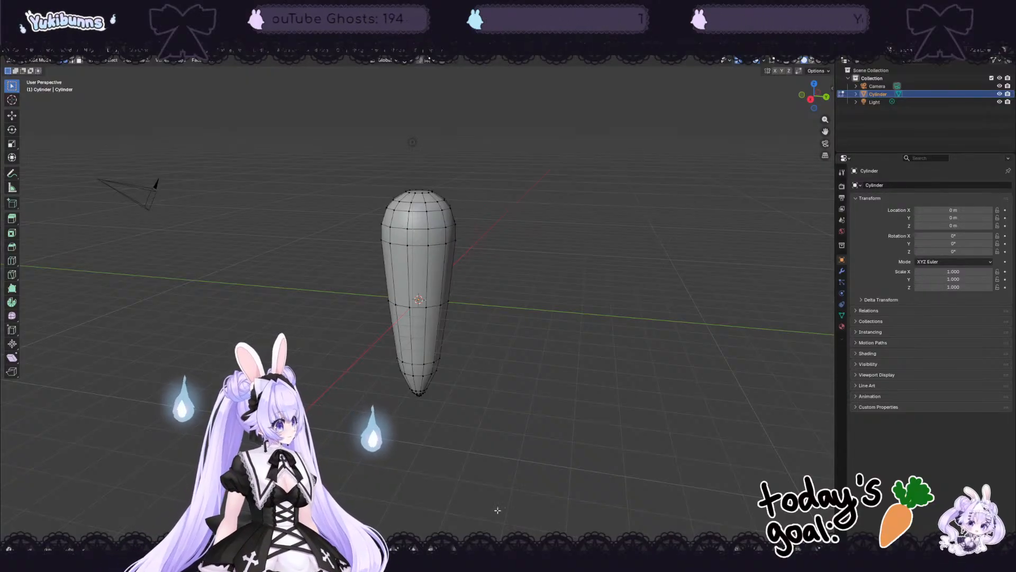
pyautogui.moveTo(548, 267)
pyautogui.mouseDown(button='middle')
pyautogui.moveTo(488, 279)
pyautogui.moveTo(532, 273)
pyautogui.mouseUp(button='middle')
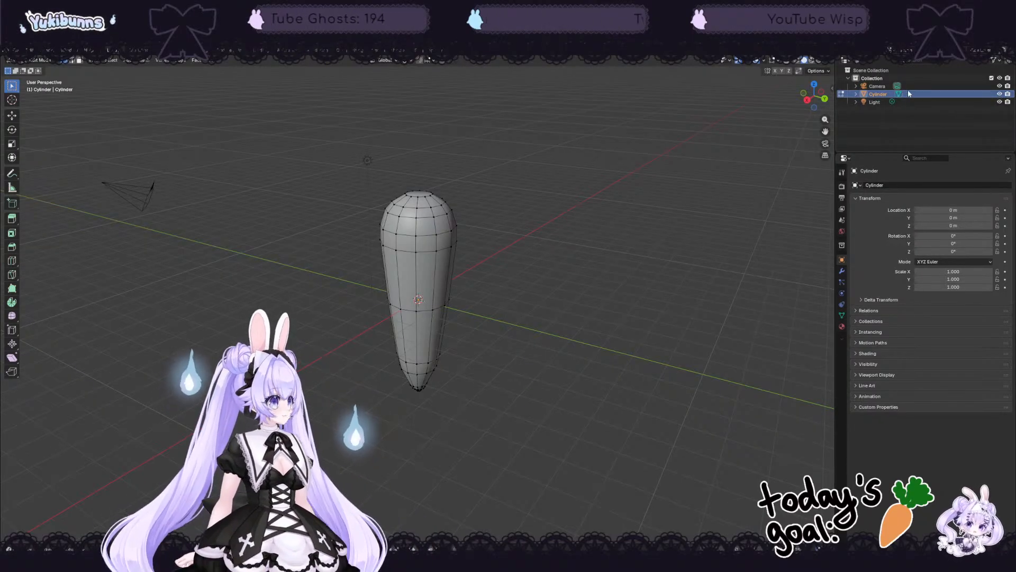
pyautogui.rightClick(876, 97)
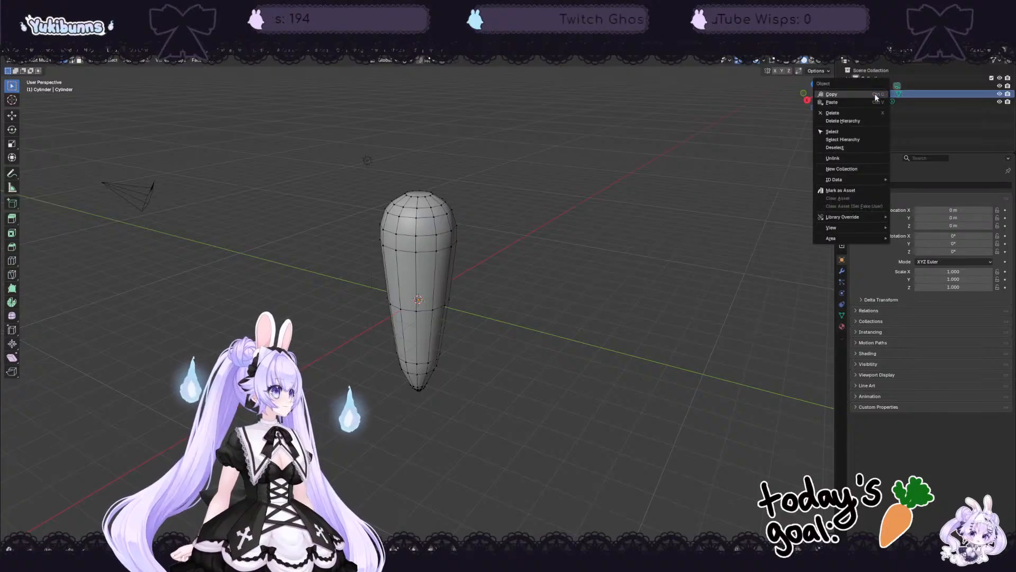
pyautogui.rightClick(880, 99)
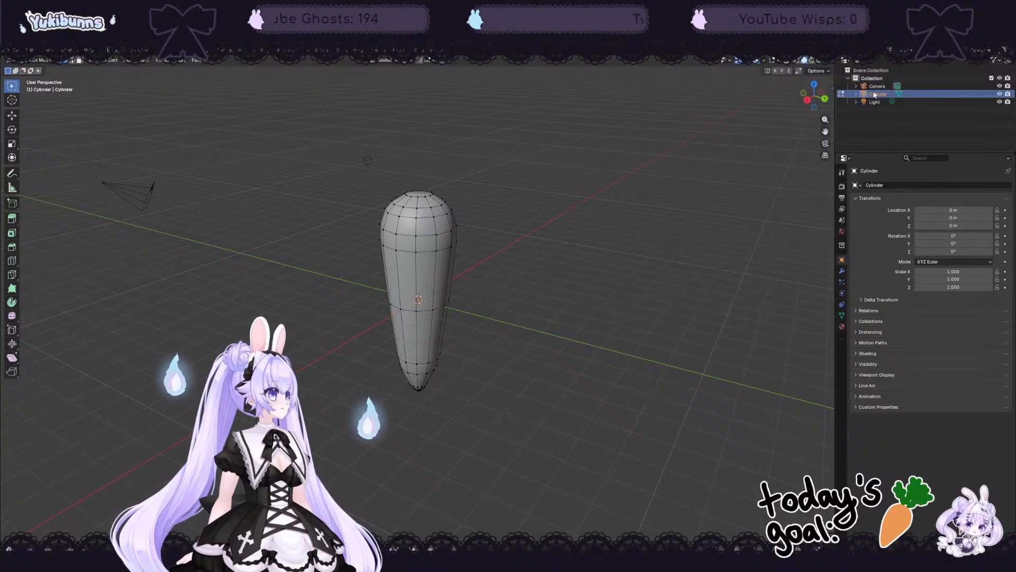
pyautogui.click(856, 94)
pyautogui.click(856, 95)
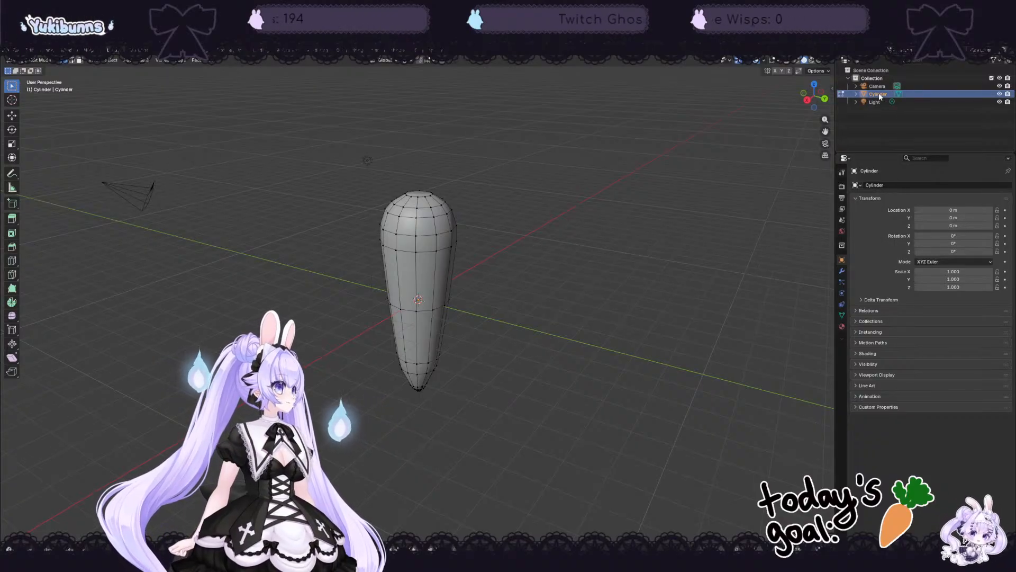
pyautogui.click(855, 96)
pyautogui.click(891, 103)
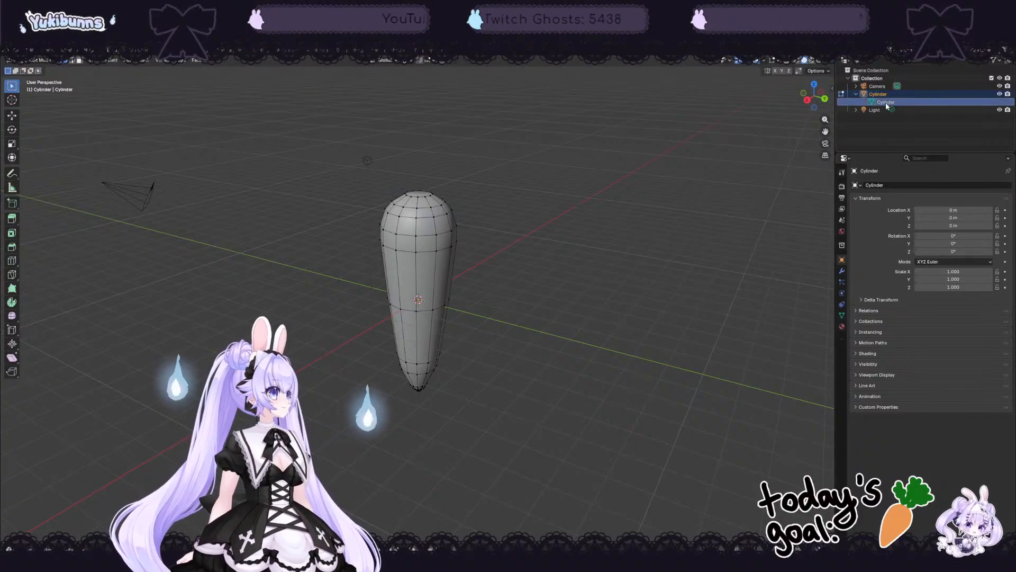
pyautogui.click(856, 95)
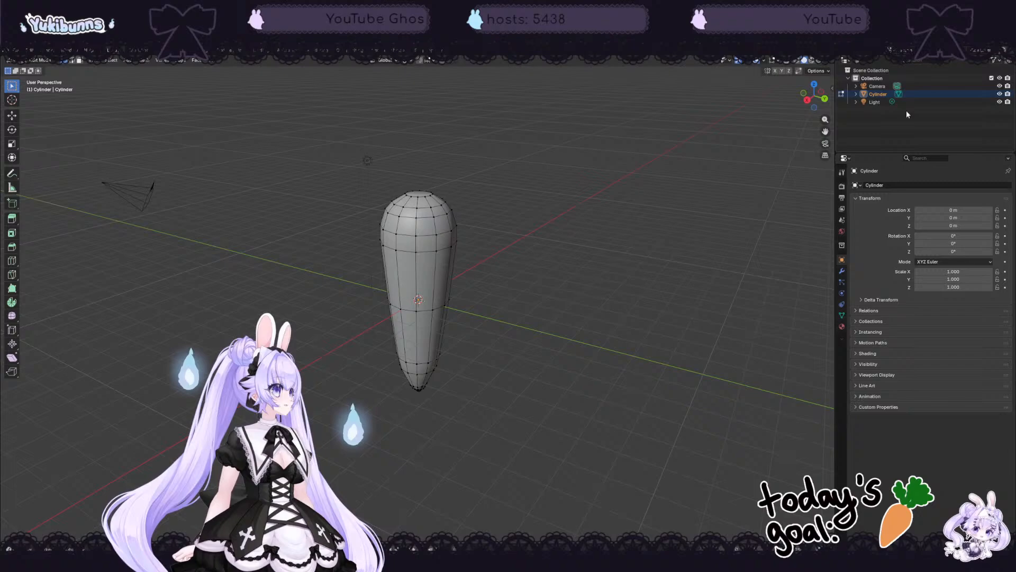
# Step: Hide the carrot body and return to Object Mode
pyautogui.click(1000, 93)
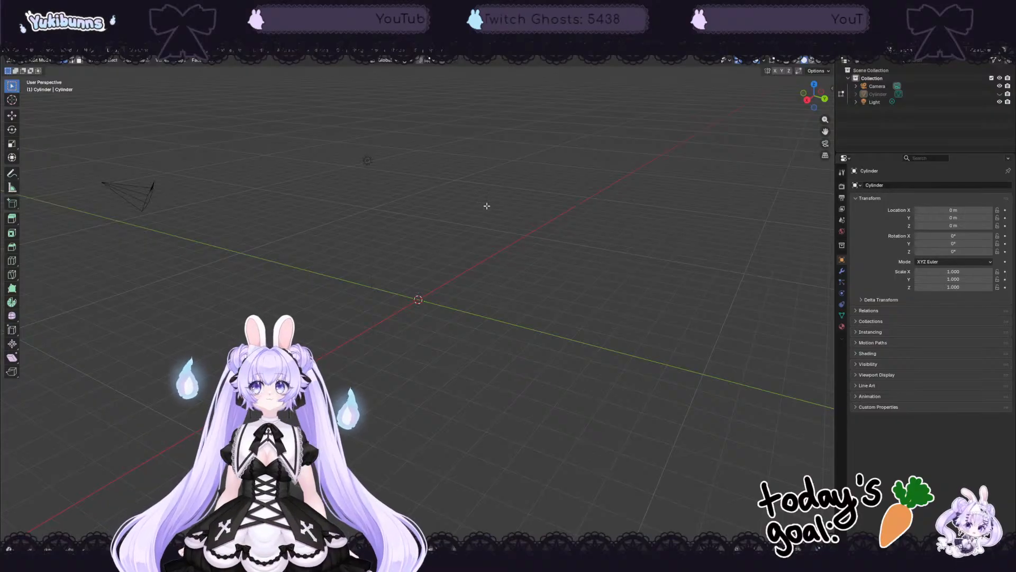
pyautogui.press('Tab')
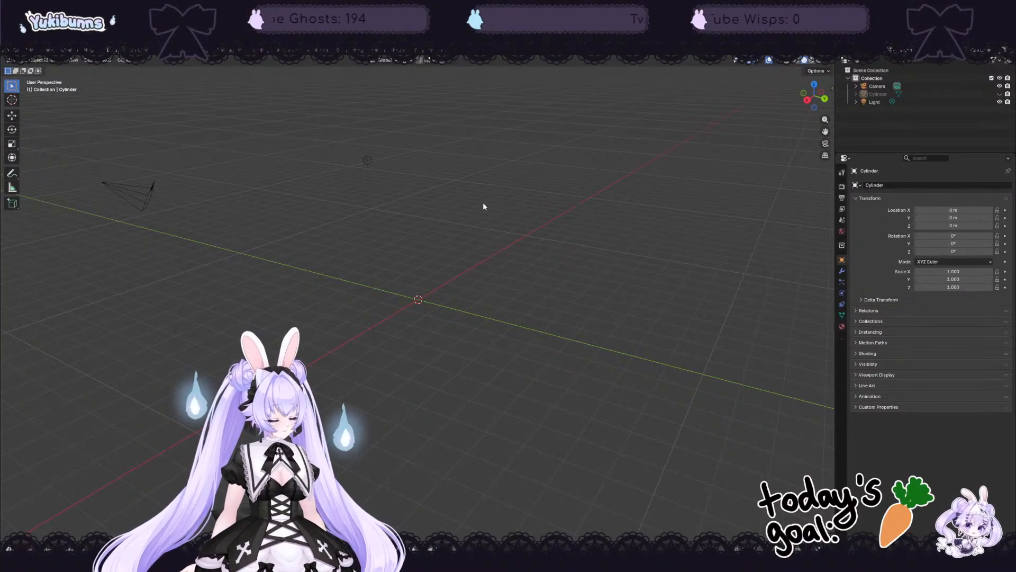
# Step: Add a grid mesh at the origin and expand its entry in the object list
pyautogui.hotkey('shift', 'a')
pyautogui.moveTo(483, 204)
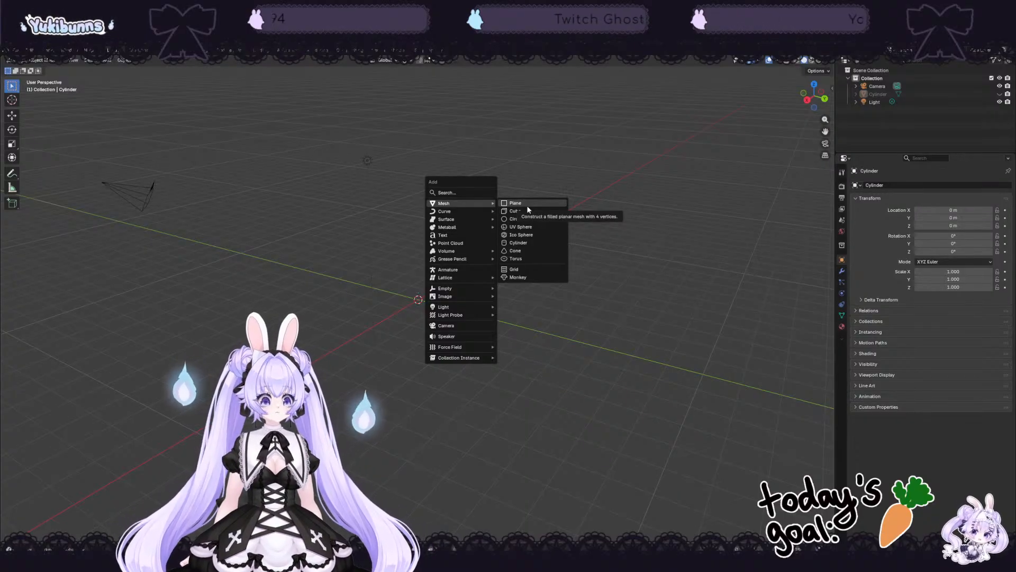
pyautogui.click(536, 269)
pyautogui.moveTo(536, 269); pyautogui.dragTo(714, 132, button='middle')
pyautogui.scroll(8, 464, 278)
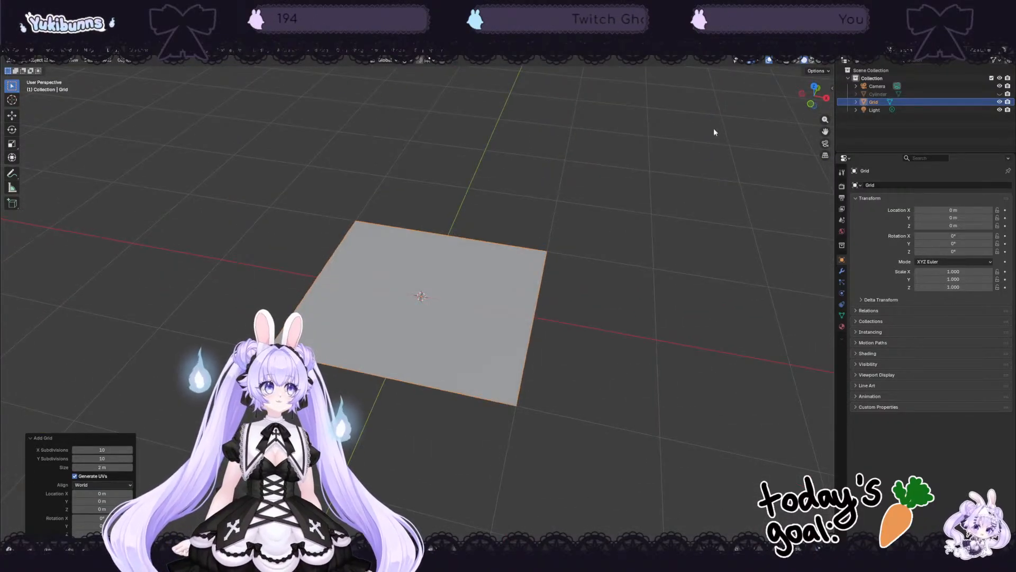
pyautogui.click(856, 102)
pyautogui.click(881, 110)
pyautogui.moveTo(587, 300); pyautogui.dragTo(532, 289, button='middle')
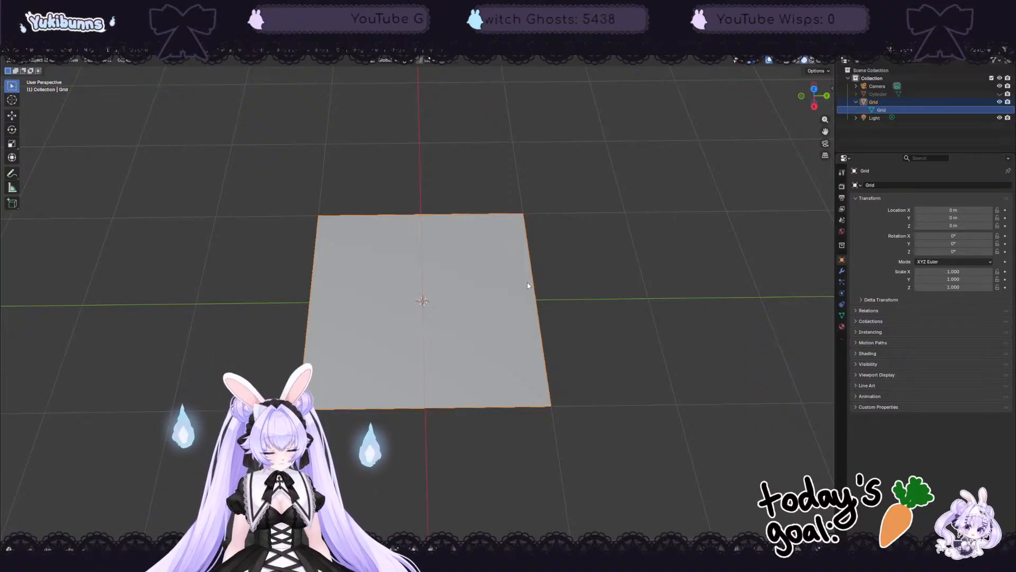
# Step: Inspect the grid's vertices in Edit Mode, switch to the top view and delete the grid object
pyautogui.rightClick(422, 259)
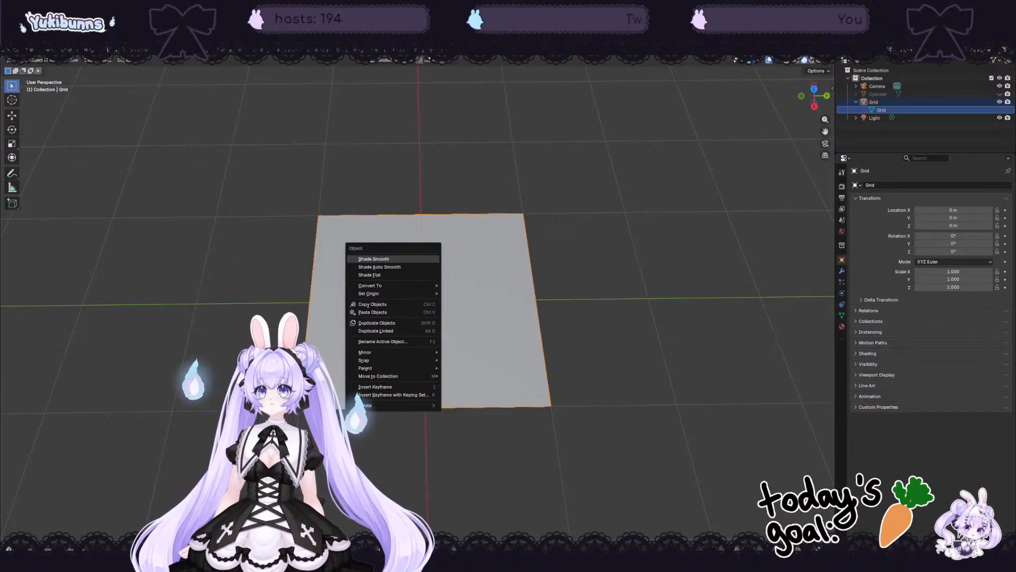
pyautogui.click(495, 172)
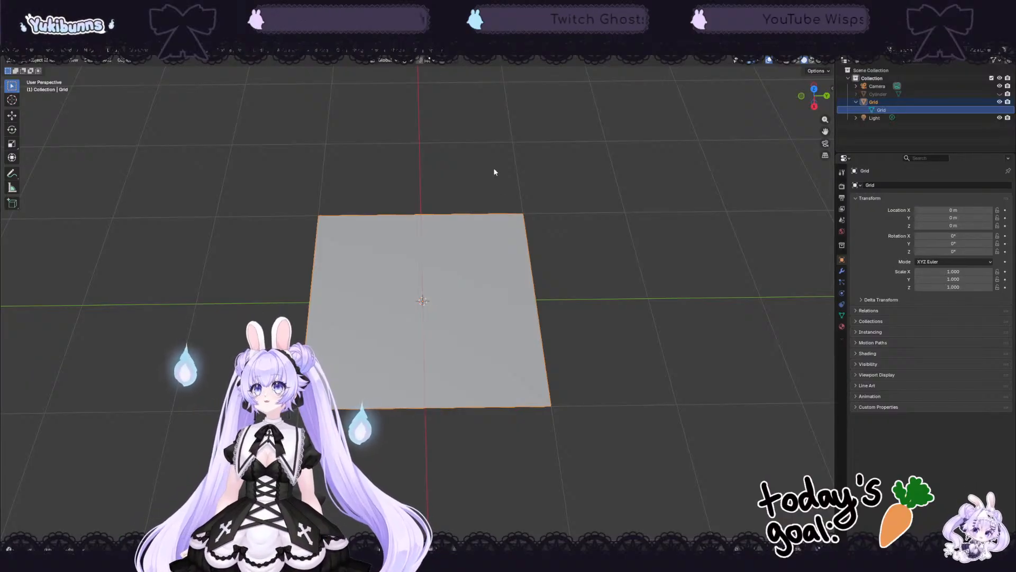
pyautogui.press('Tab')
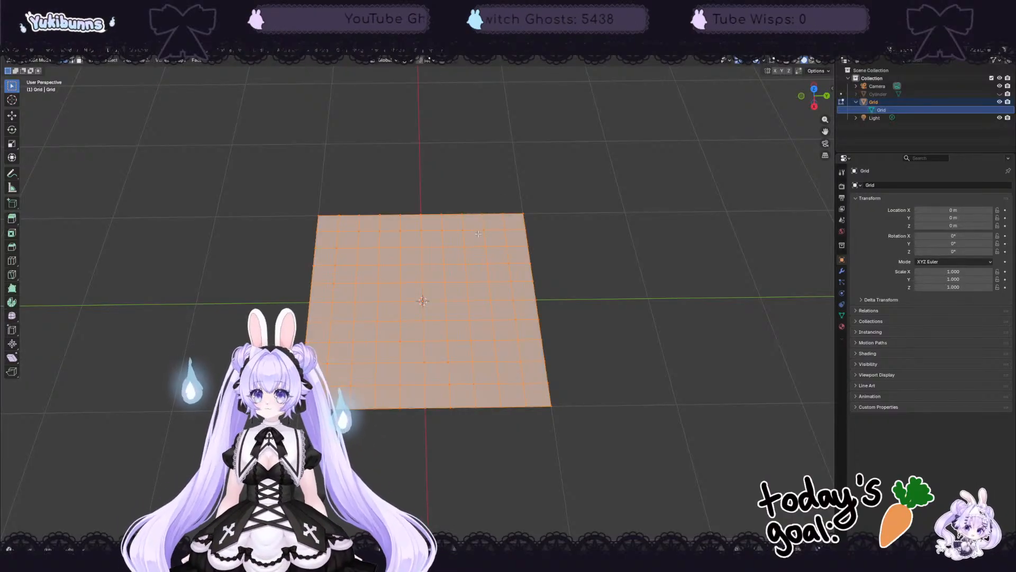
pyautogui.click(520, 339)
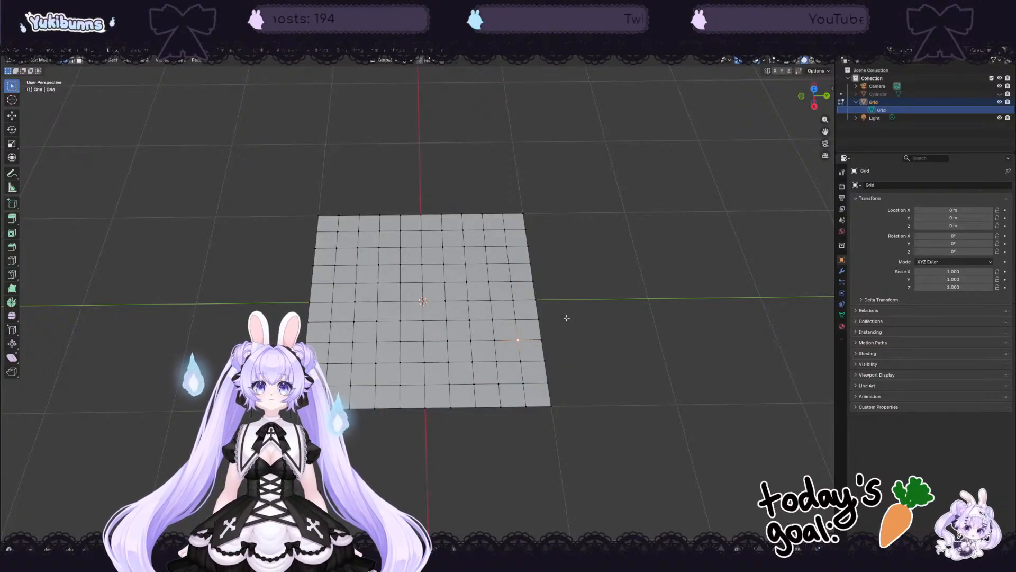
pyautogui.moveTo(561, 315)
pyautogui.mouseDown(button='middle')
pyautogui.moveTo(561, 154)
pyautogui.moveTo(565, 330)
pyautogui.moveTo(561, 319)
pyautogui.mouseUp(button='middle')
pyautogui.click(816, 96)
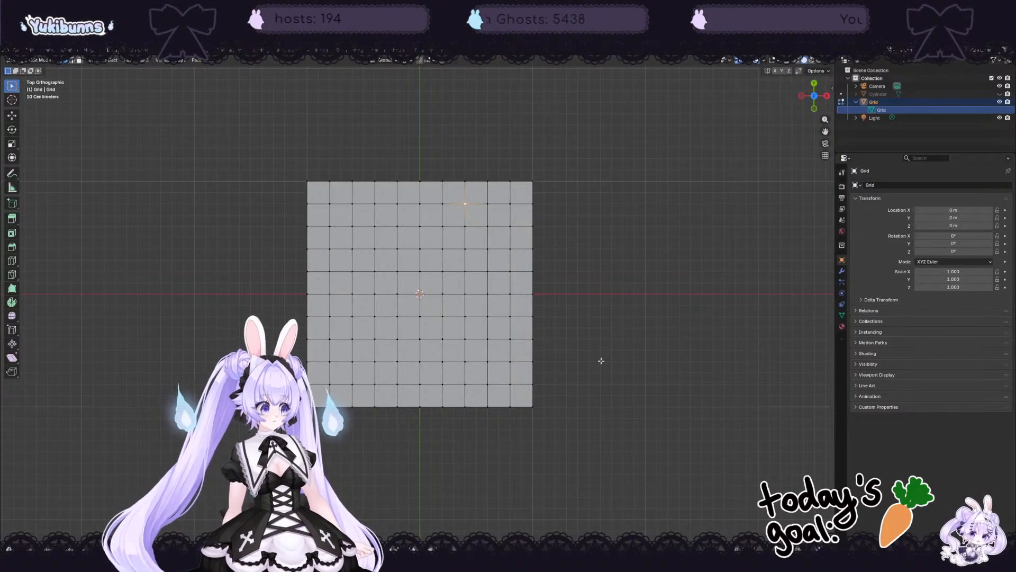
pyautogui.click(885, 102)
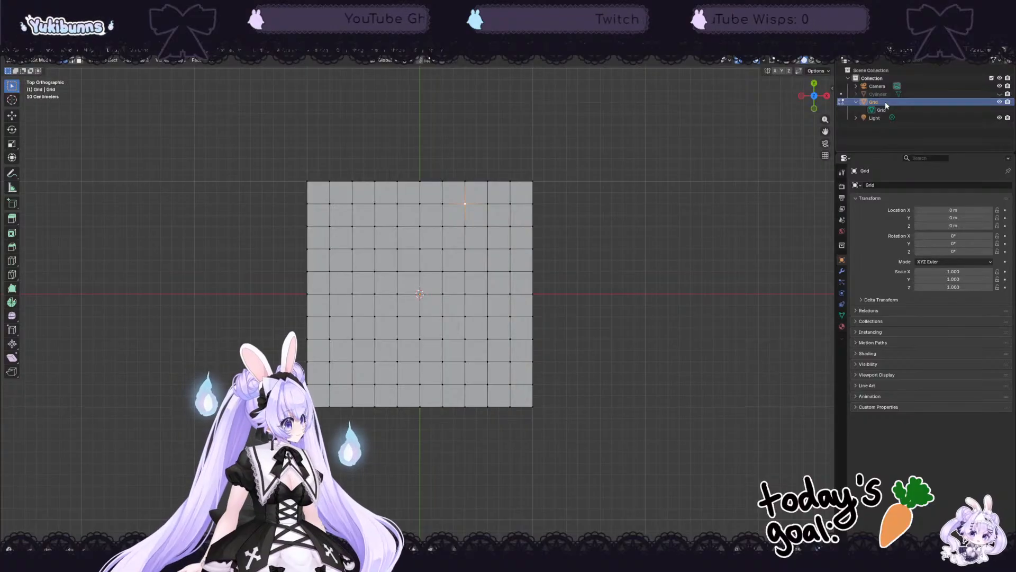
pyautogui.press('Delete')
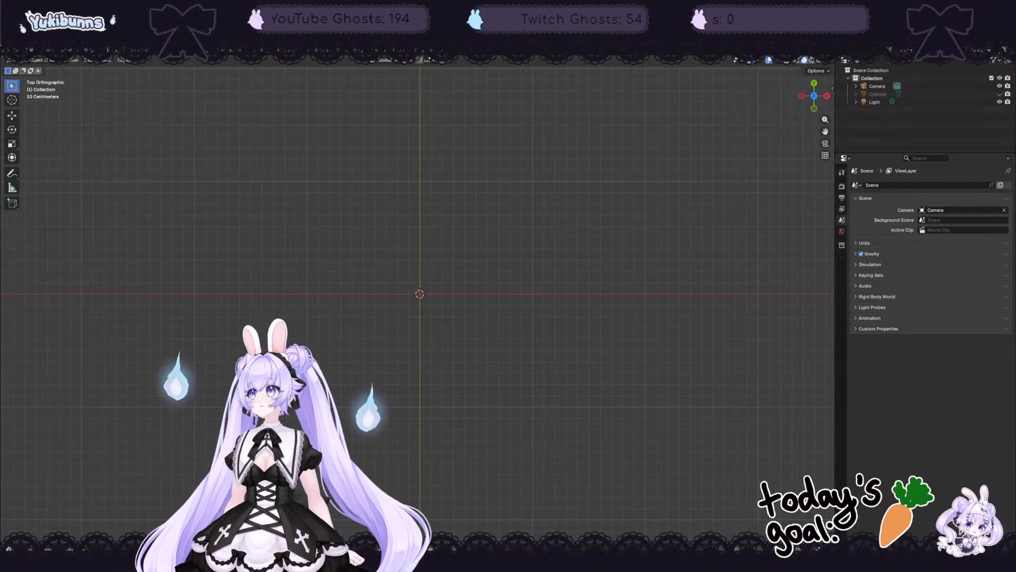
# Step: Add a 2 m plane mesh at the origin
pyautogui.hotkey('shift', 'a')
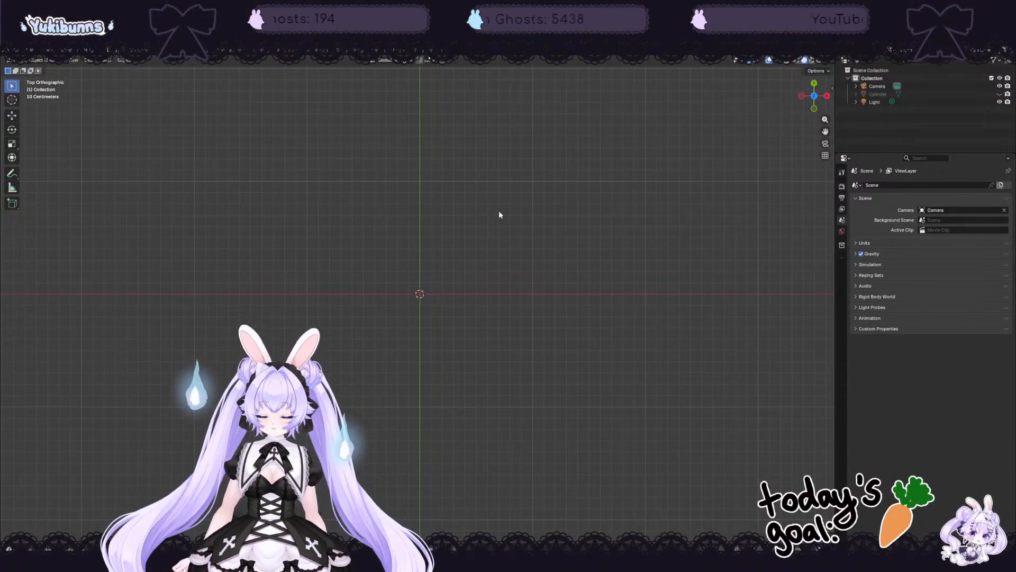
pyautogui.hotkey('shift', 'a')
pyautogui.moveTo(499, 214)
pyautogui.click(534, 214)
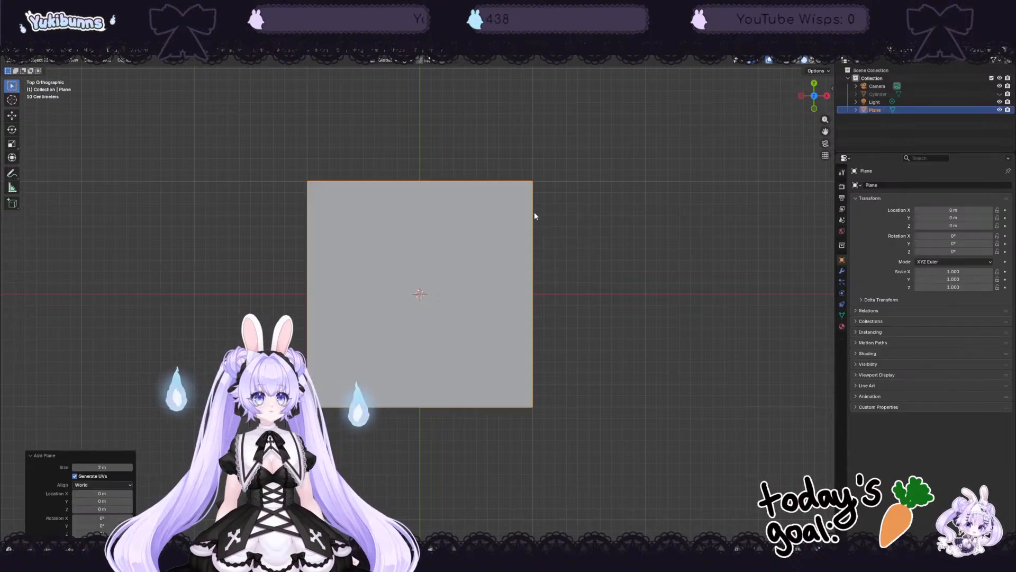
pyautogui.click(113, 484)
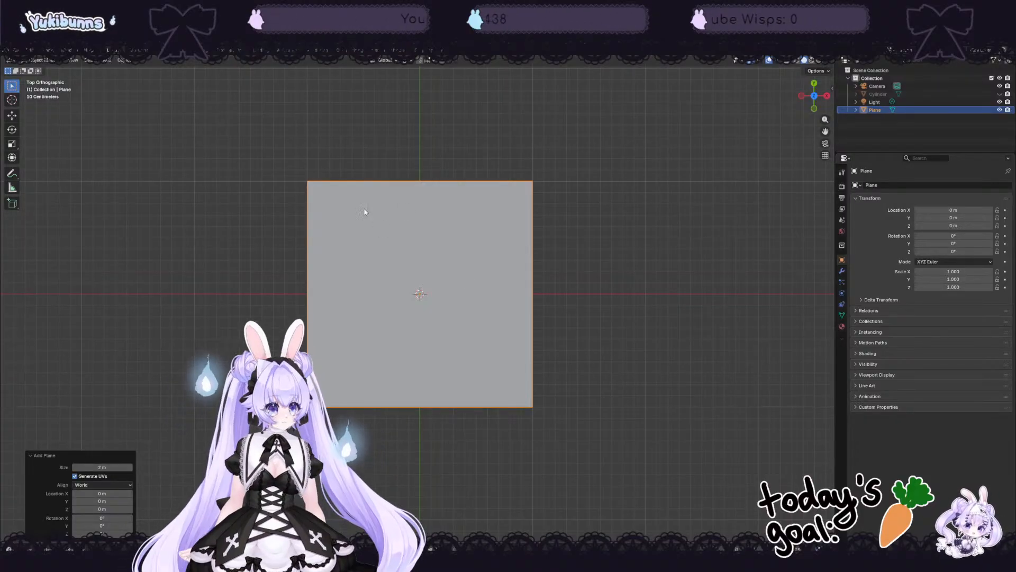
pyautogui.rightClick(375, 233)
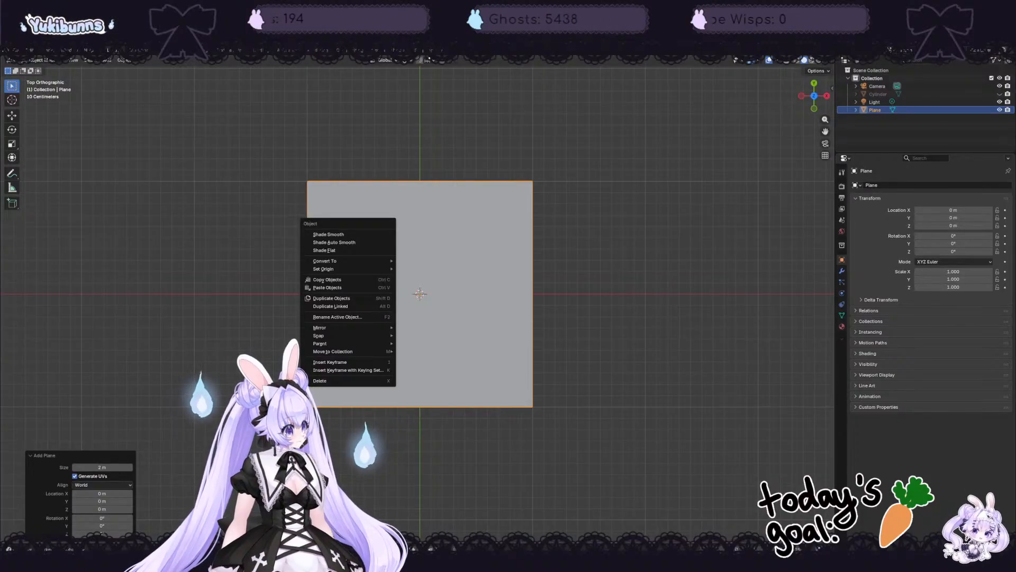
# Step: Subdivide the whole plane in Edit Mode with 3 cuts
pyautogui.press('Tab')
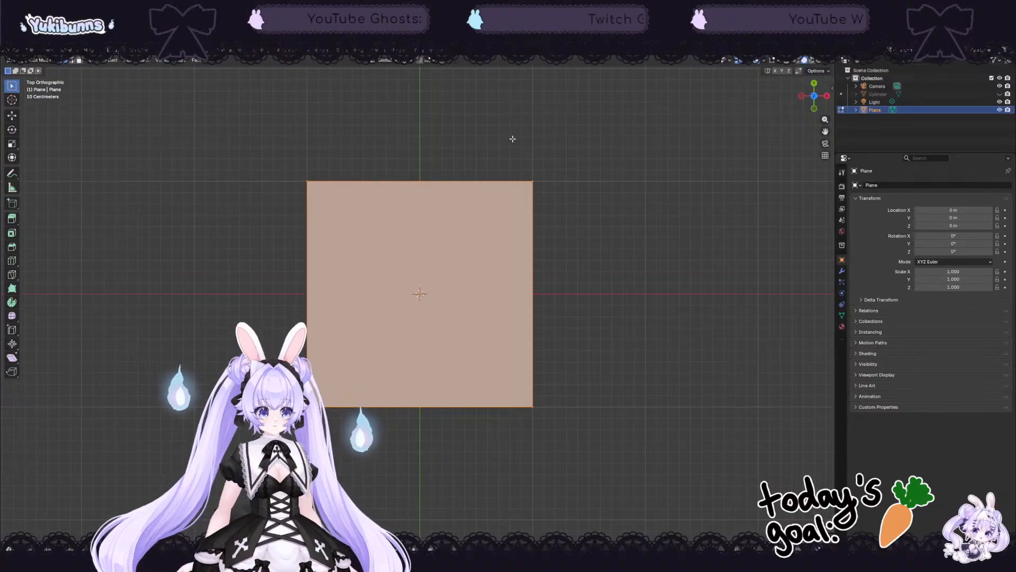
pyautogui.rightClick(489, 183)
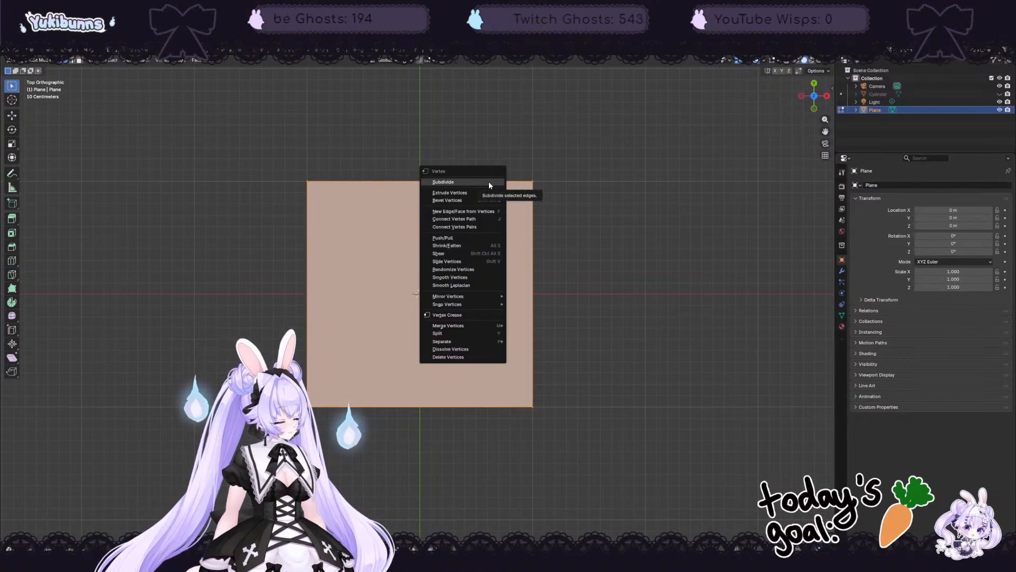
pyautogui.click(480, 182)
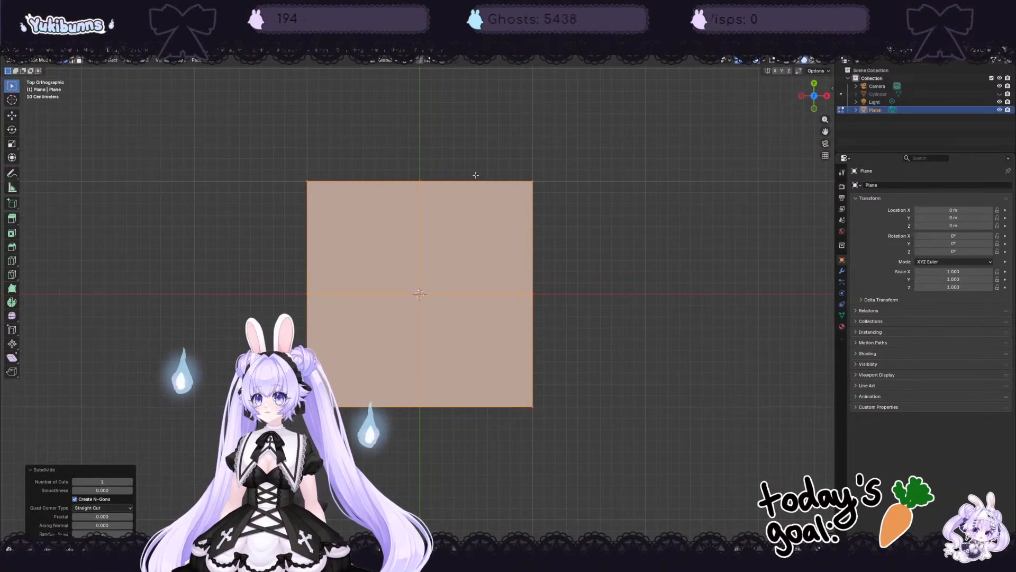
pyautogui.click(130, 481)
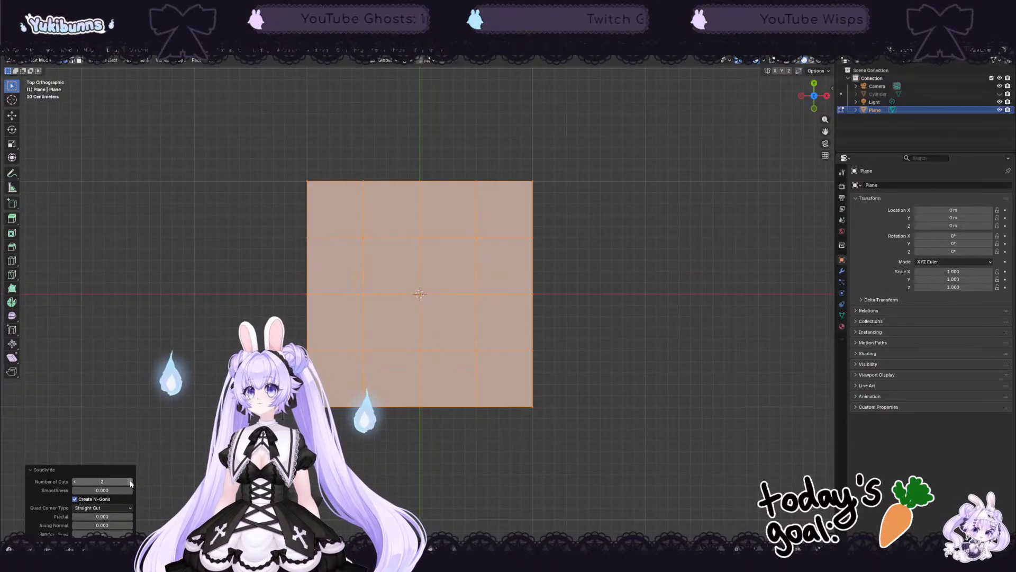
pyautogui.click(130, 481)
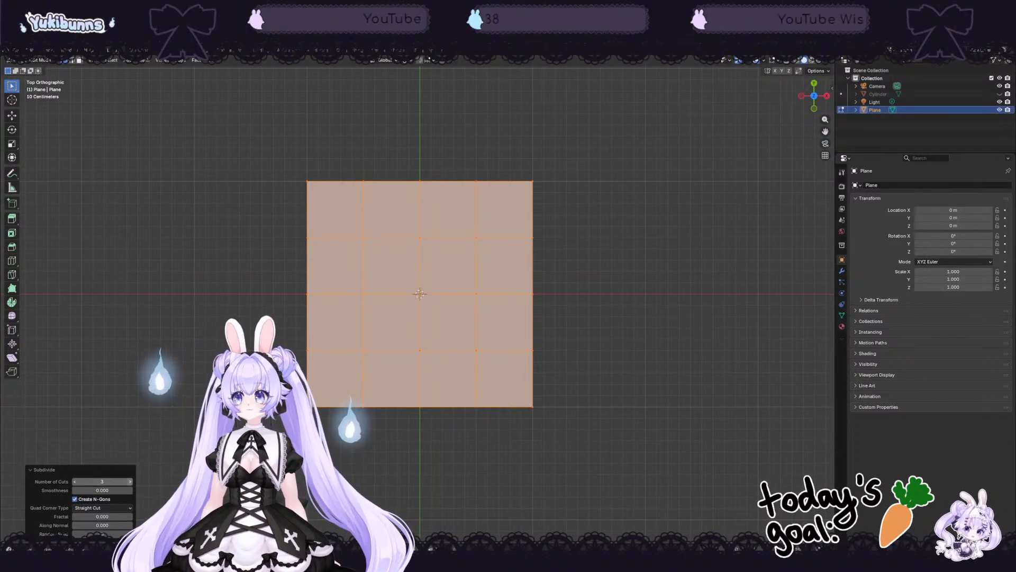
pyautogui.moveTo(86, 481); pyautogui.dragTo(78, 481)
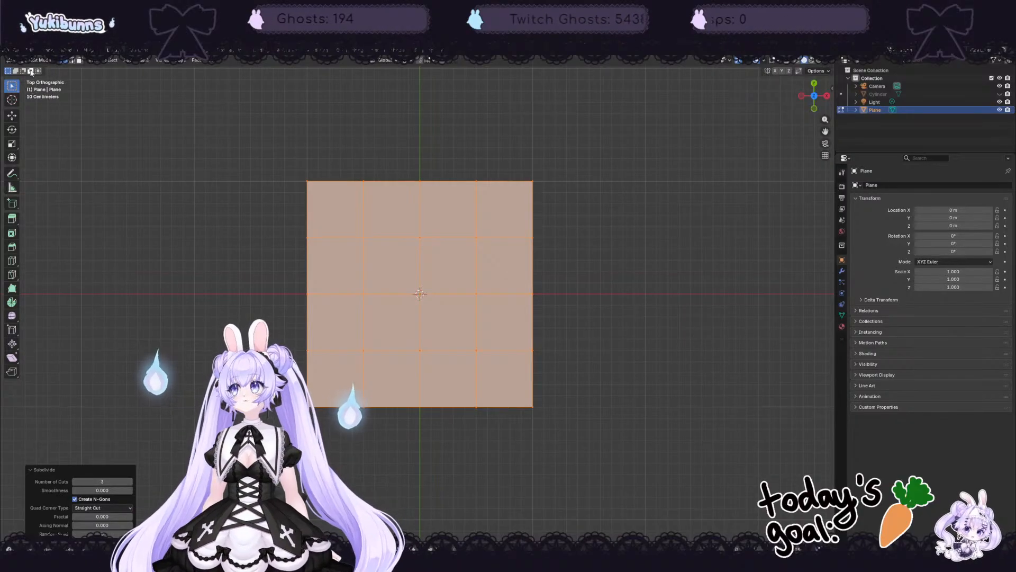
# Step: With the Move tool, pull the middle vertex of the plane's lower edge down about 0.176 m along Y
pyautogui.click(12, 115)
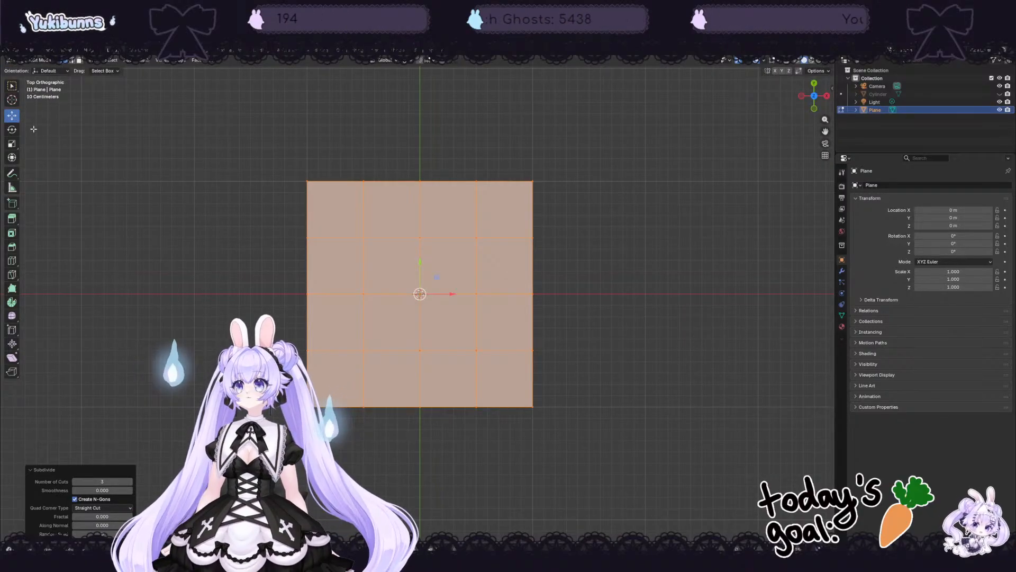
pyautogui.click(416, 411)
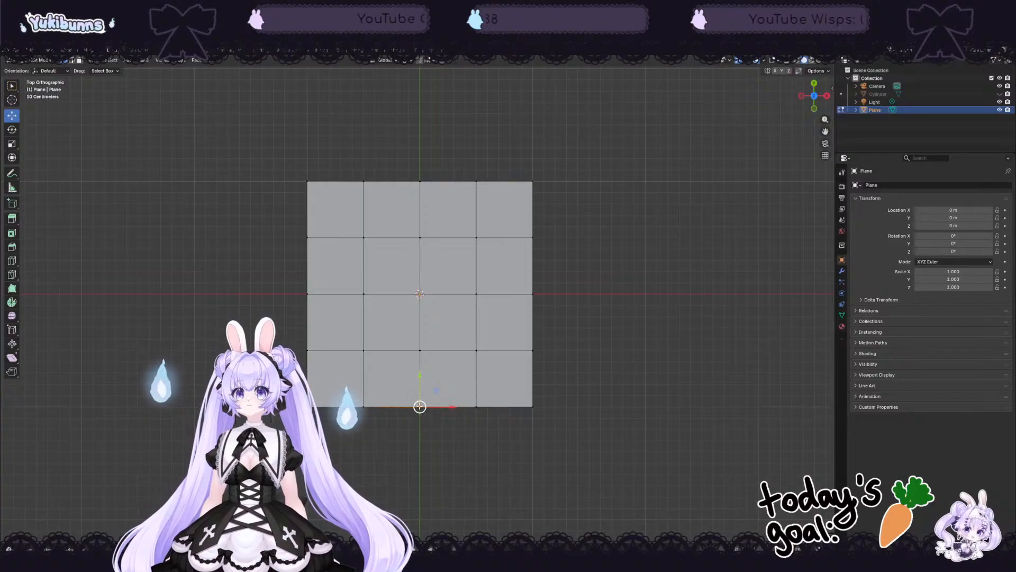
pyautogui.moveTo(420, 373); pyautogui.dragTo(370, 393)
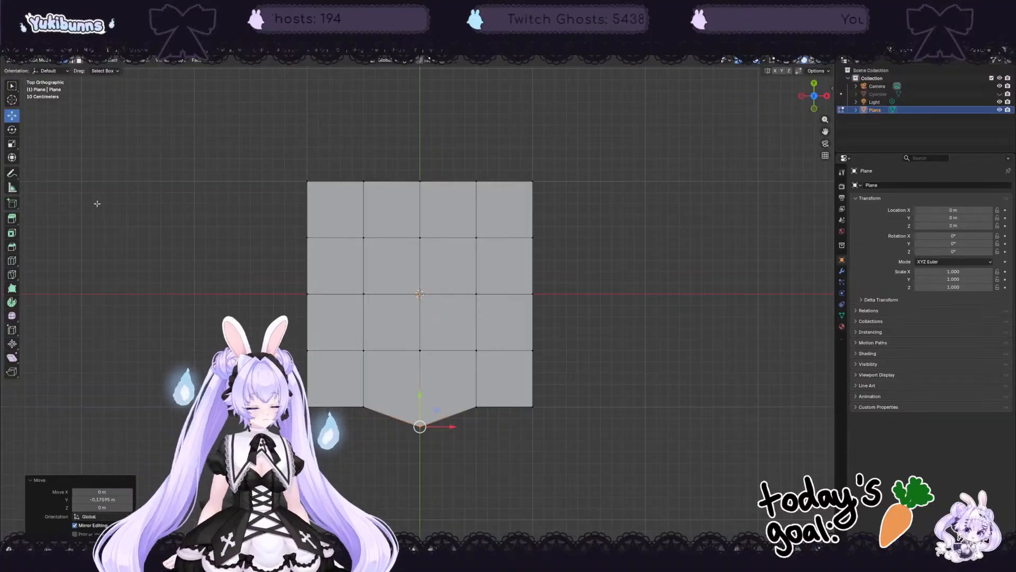
# Step: Raise the plane's lower-left corner vertex about 0.293 m and its lower-right corner vertex about 0.296 m along Y
pyautogui.click(308, 407)
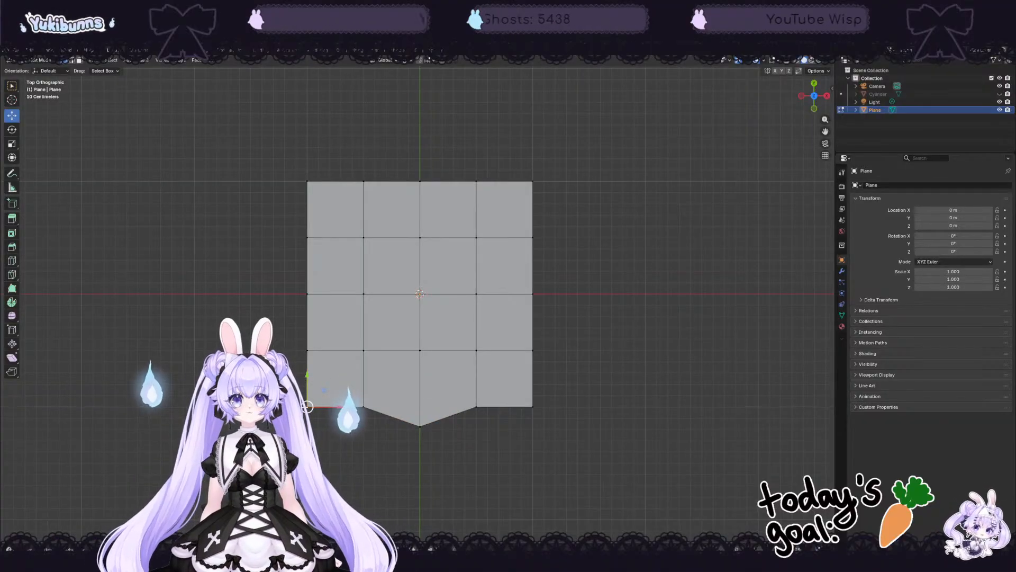
pyautogui.moveTo(308, 406); pyautogui.dragTo(310, 229)
pyautogui.hotkey('ctrl', 'z')
pyautogui.hotkey('ctrl', 'z')
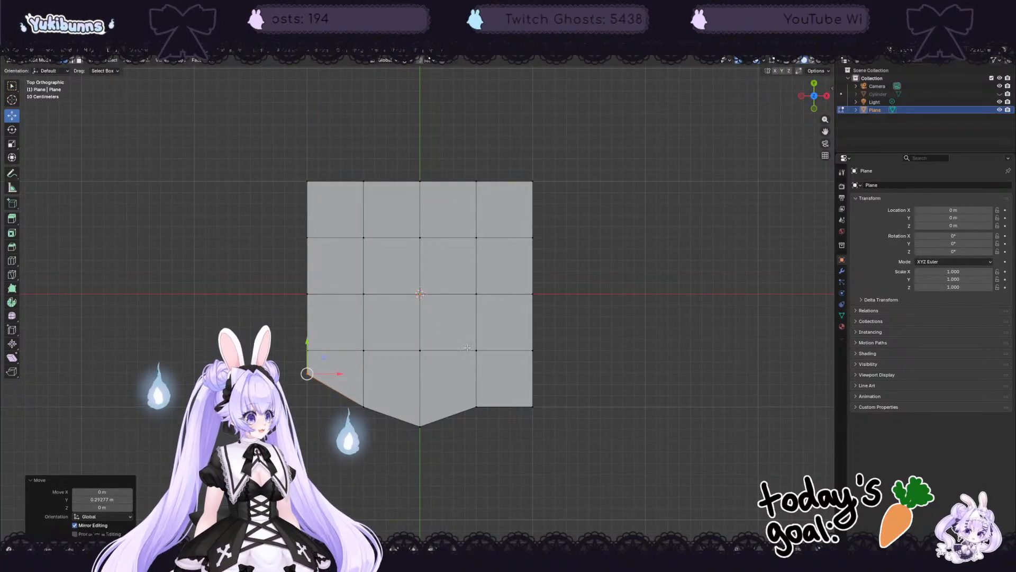
pyautogui.click(532, 406)
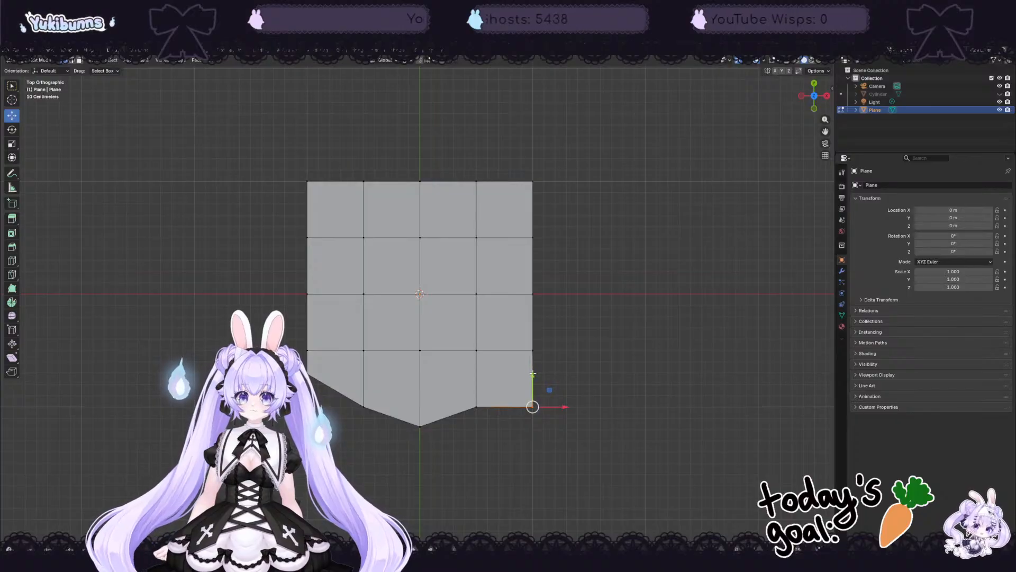
pyautogui.moveTo(532, 373); pyautogui.dragTo(526, 338)
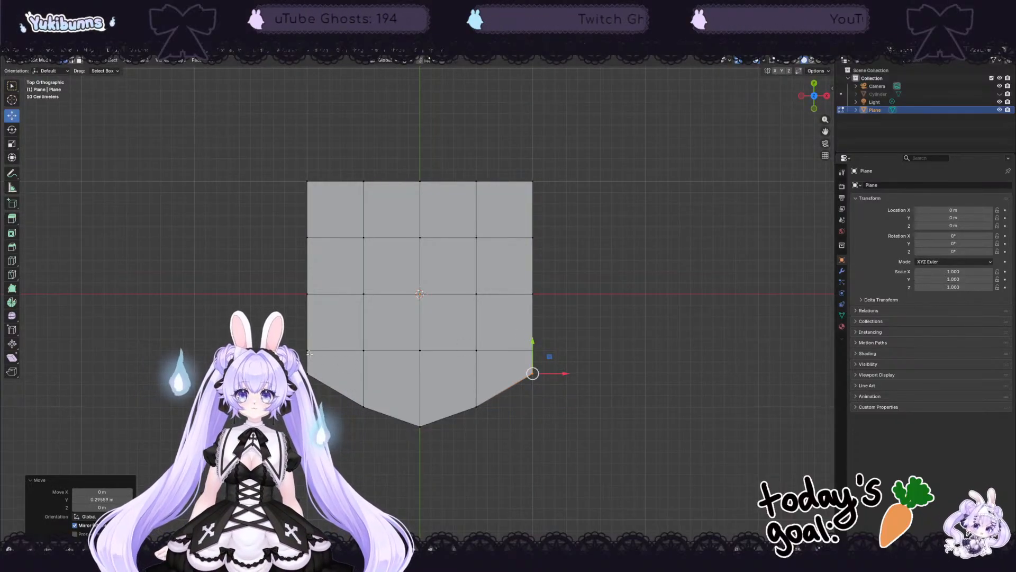
# Step: Move the left-edge vertex just above the lower-left corner outward about 0.088 m along X
pyautogui.moveTo(316, 362); pyautogui.dragTo(350, 354)
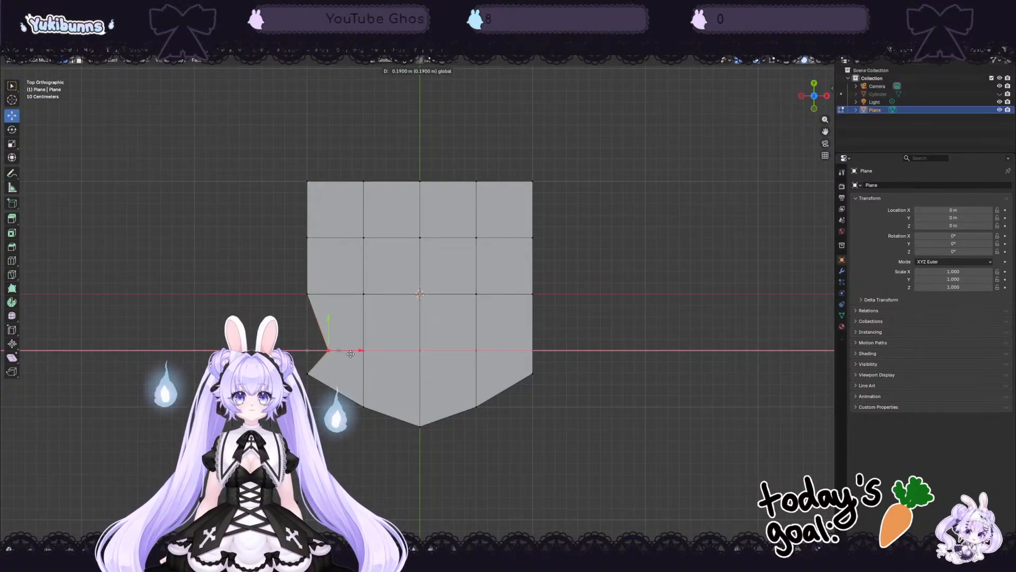
pyautogui.moveTo(351, 354); pyautogui.dragTo(324, 353)
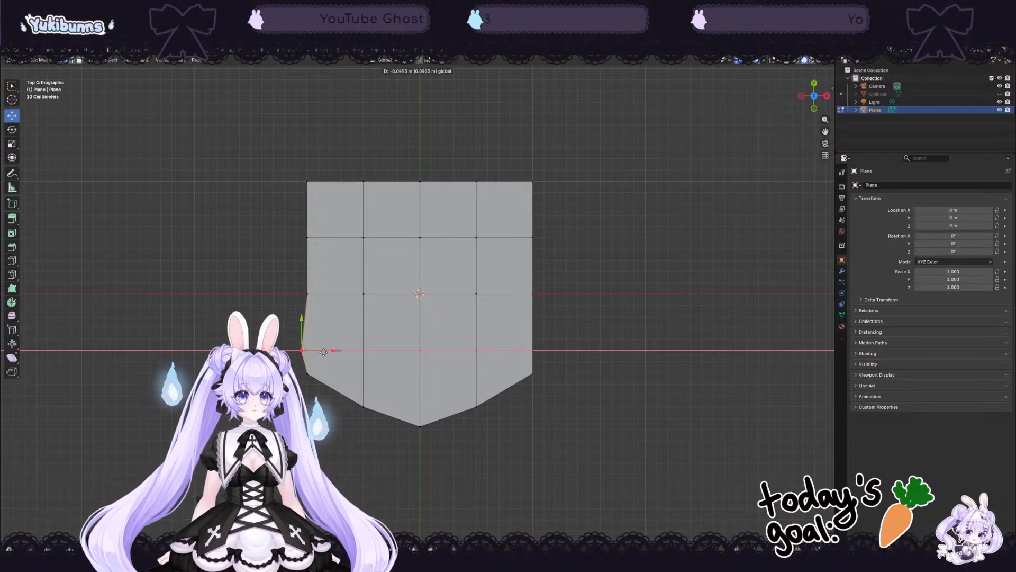
pyautogui.moveTo(319, 352); pyautogui.dragTo(319, 353)
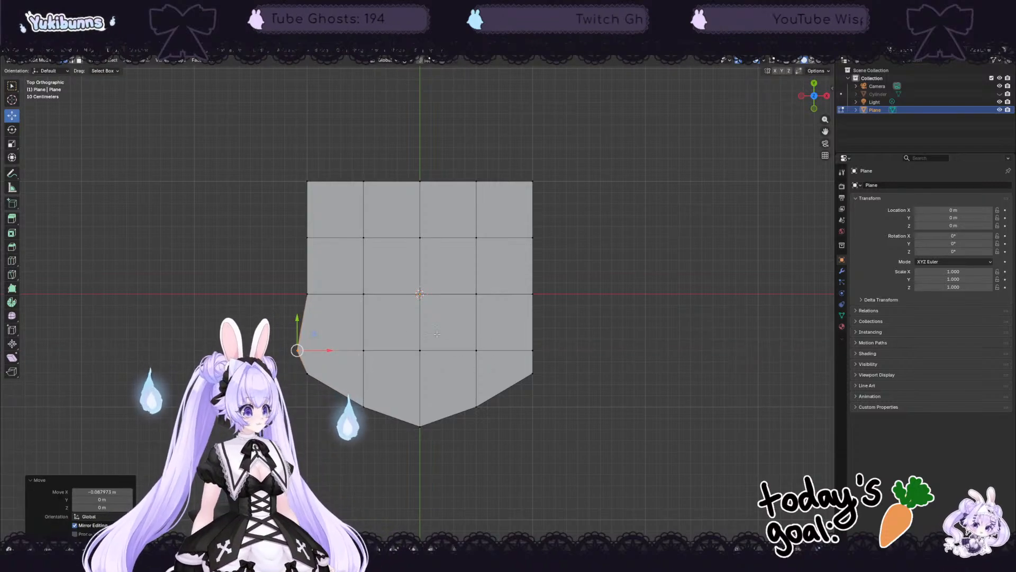
# Step: Move the middle vertices of the left and right edges inward about 0.3 m and down about 0.41 m to form notches
pyautogui.click(306, 290)
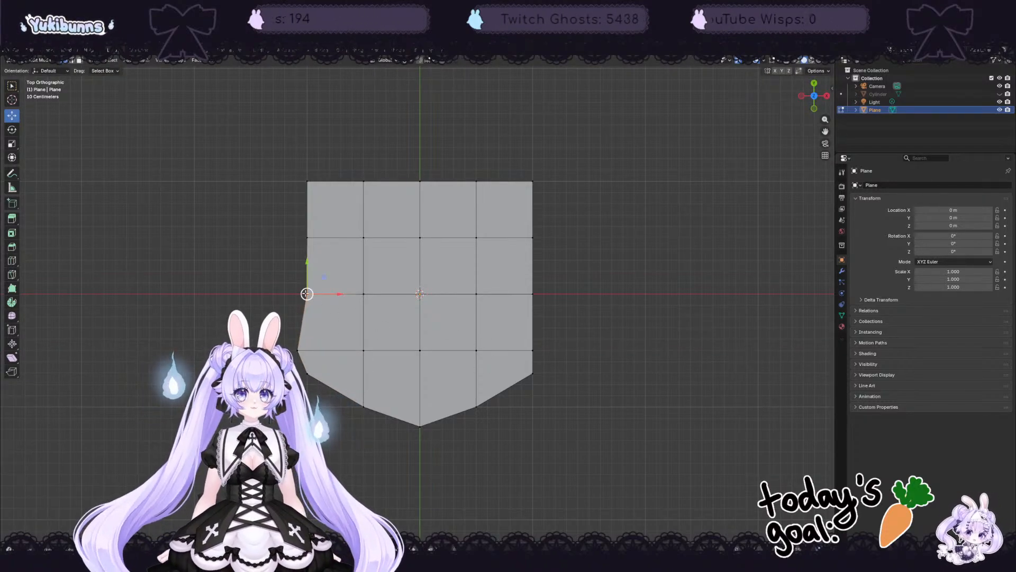
pyautogui.moveTo(307, 293); pyautogui.dragTo(340, 339)
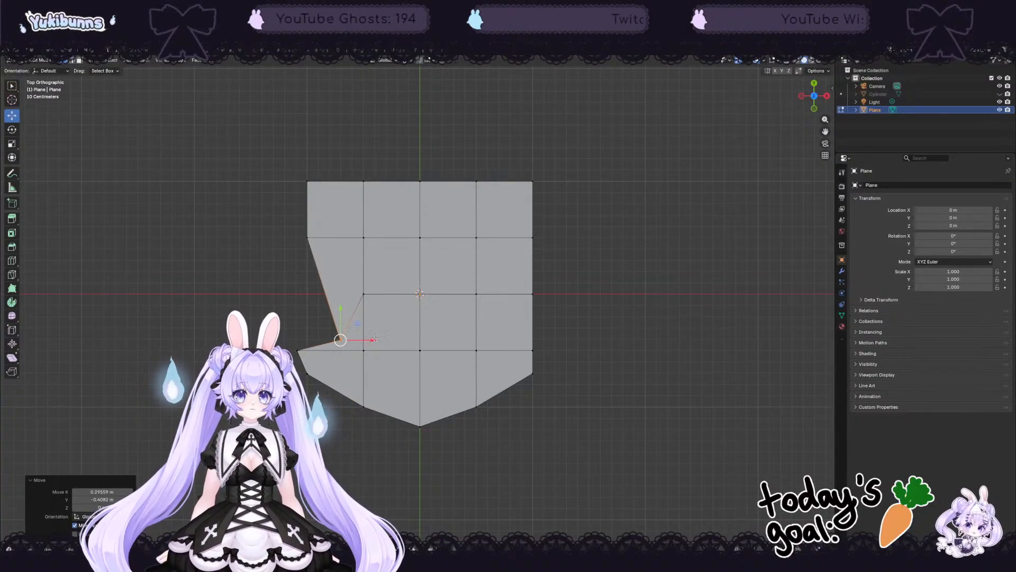
pyautogui.click(533, 294)
pyautogui.moveTo(533, 294); pyautogui.dragTo(496, 340)
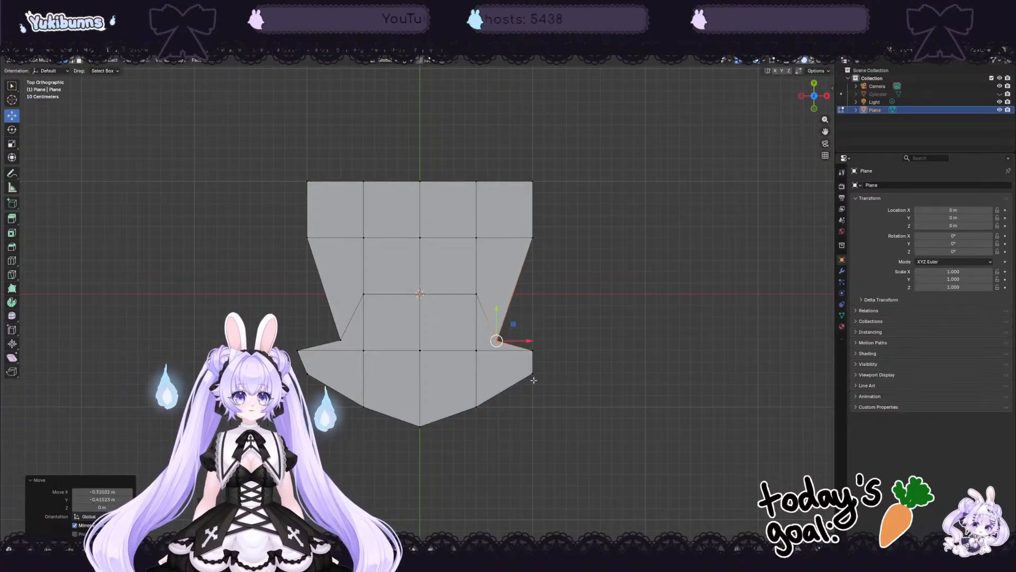
# Step: Nudge both lower corner vertices inward and up, and pull the left-edge vertex below the upper-left corner down about 0.475 m
pyautogui.moveTo(569, 367); pyautogui.dragTo(519, 367)
pyautogui.click(307, 373)
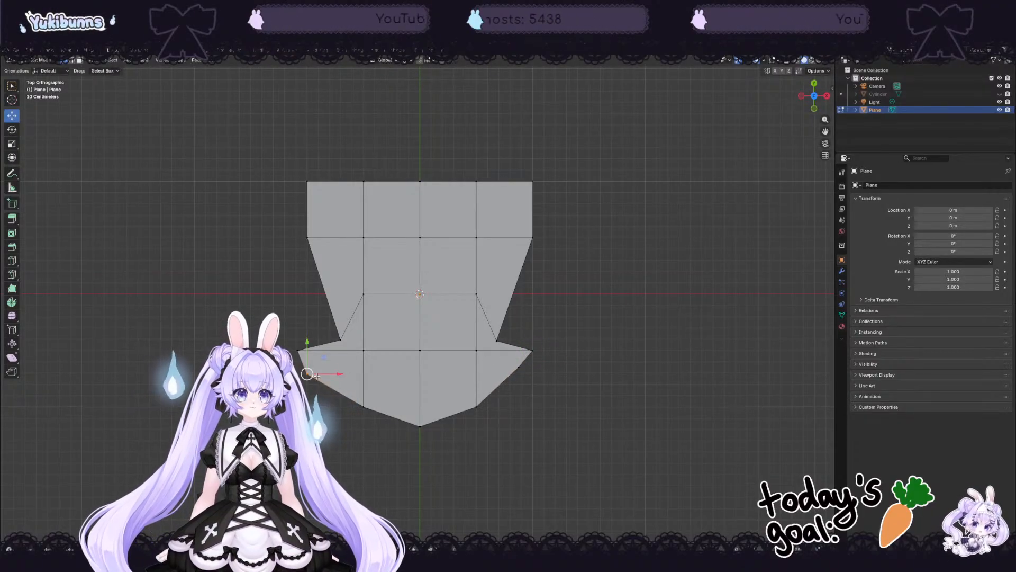
pyautogui.moveTo(307, 374); pyautogui.dragTo(312, 368)
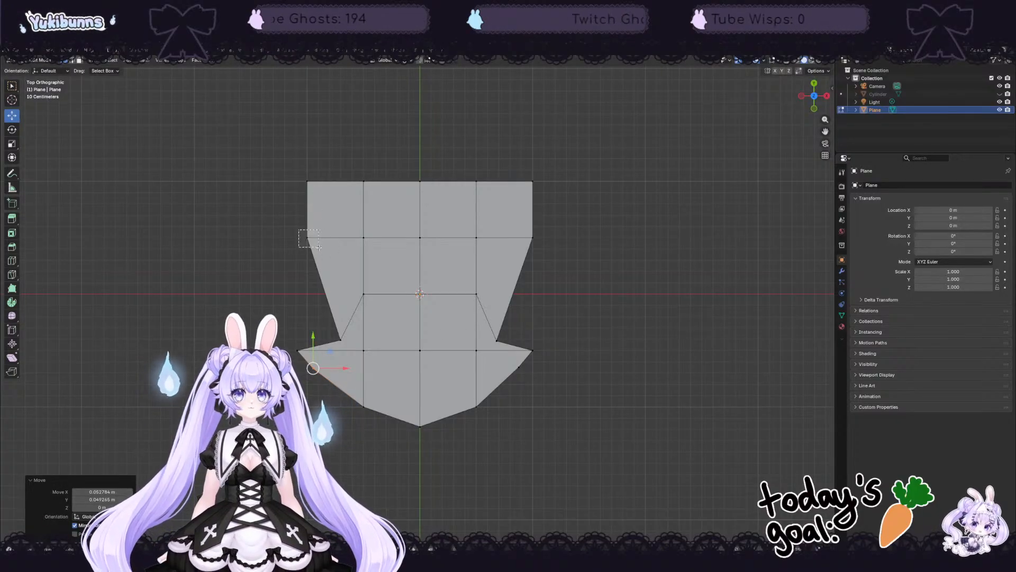
pyautogui.click(307, 237)
pyautogui.moveTo(307, 237); pyautogui.dragTo(320, 290)
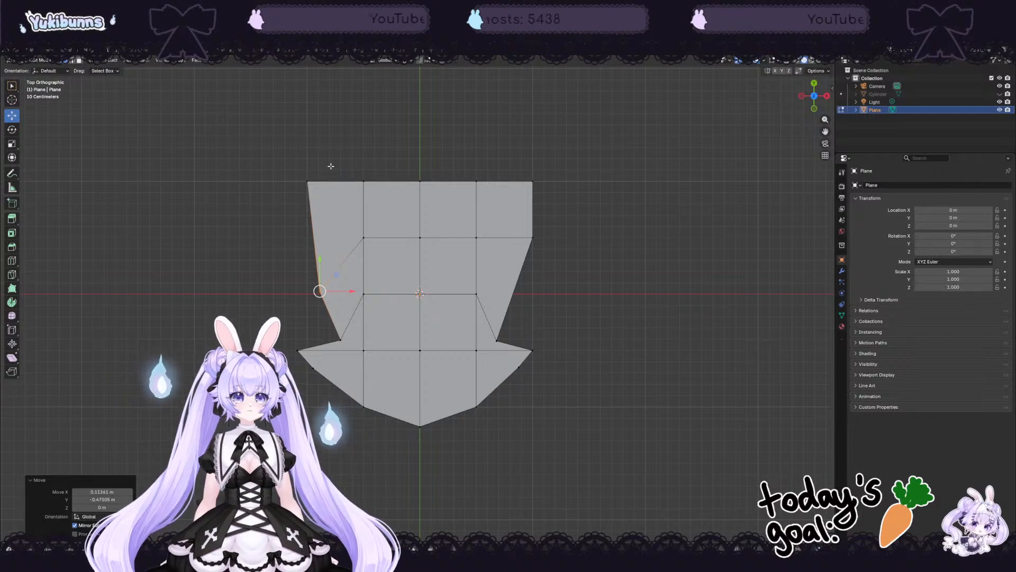
# Step: Pull the upper edge's second and fourth vertices down into notches and lower the upper-left corner about 0.44 m along Y
pyautogui.click(363, 181)
pyautogui.moveTo(363, 181); pyautogui.dragTo(365, 234)
pyautogui.moveTo(477, 181); pyautogui.dragTo(472, 230)
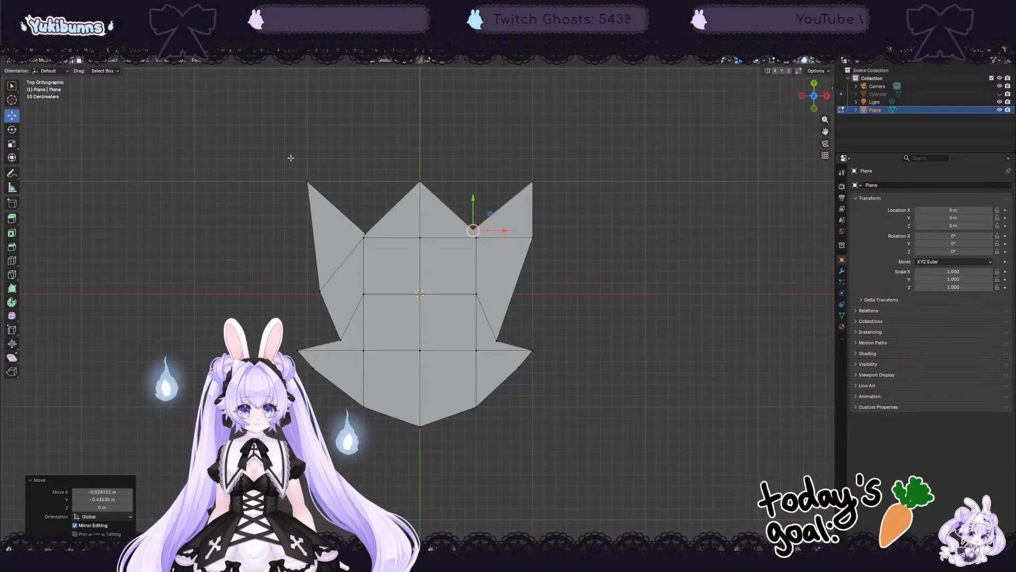
pyautogui.click(307, 182)
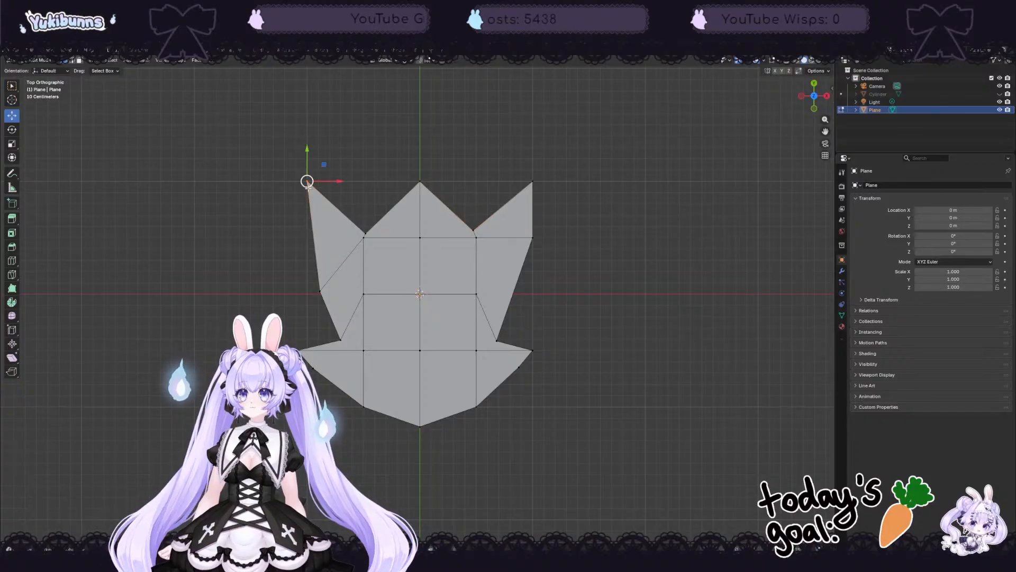
pyautogui.moveTo(307, 182); pyautogui.dragTo(314, 231)
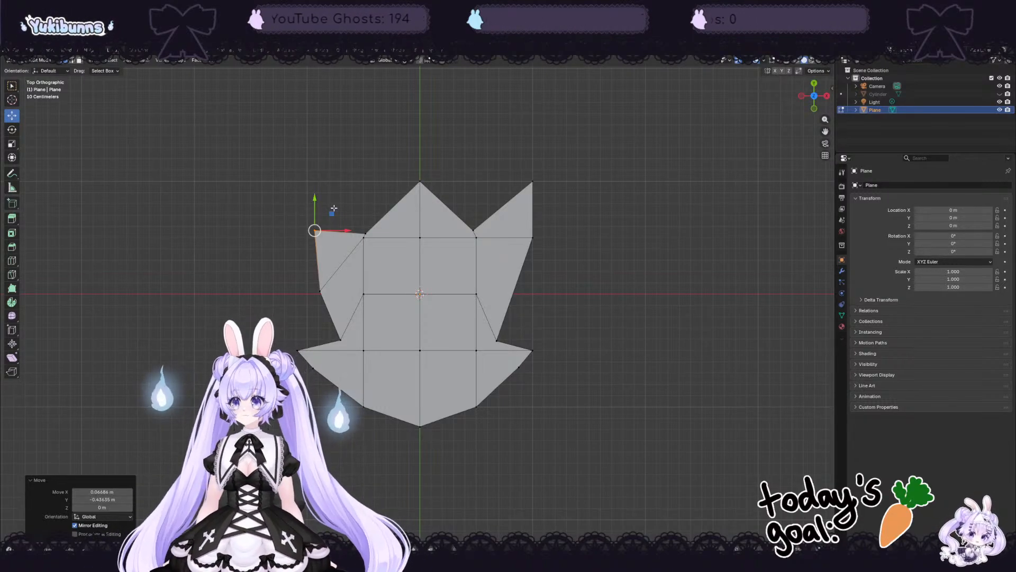
# Step: Undo the latest vertex moves on the upper edge, the upper-left side and both lower corners
pyautogui.hotkey('ctrl', 'z')
pyautogui.hotkey('ctrl', 'z')
pyautogui.hotkey('ctrl', 'z')
pyautogui.hotkey('ctrl', 'z')
pyautogui.hotkey('ctrl', 'z')
pyautogui.hotkey('ctrl', 'z')
pyautogui.hotkey('ctrl', 'z')
pyautogui.hotkey('ctrl', 'z')
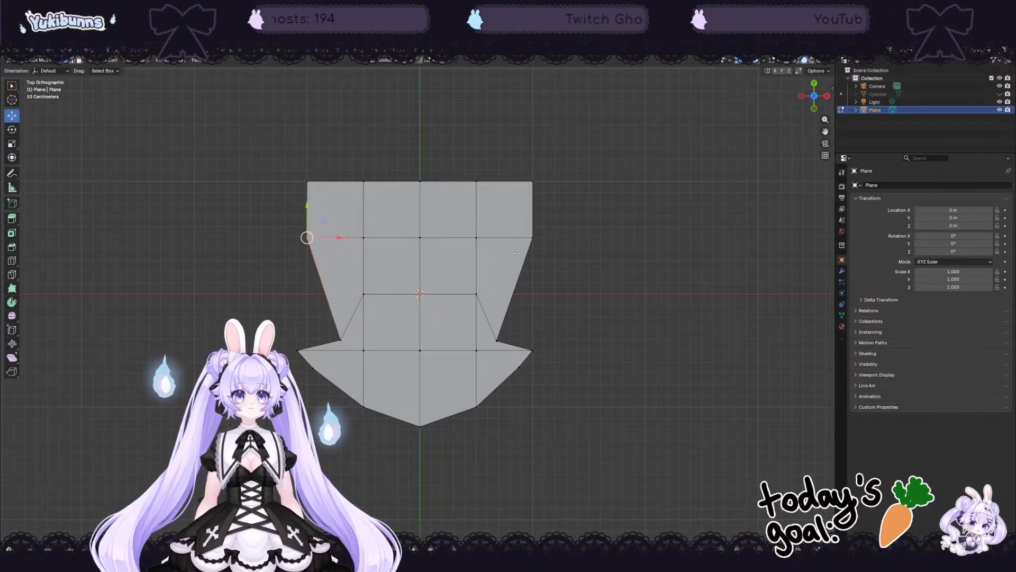
pyautogui.hotkey('ctrl', 'z')
pyautogui.hotkey('ctrl', 'z')
pyautogui.hotkey('ctrl', 'z')
pyautogui.hotkey('ctrl', 'z')
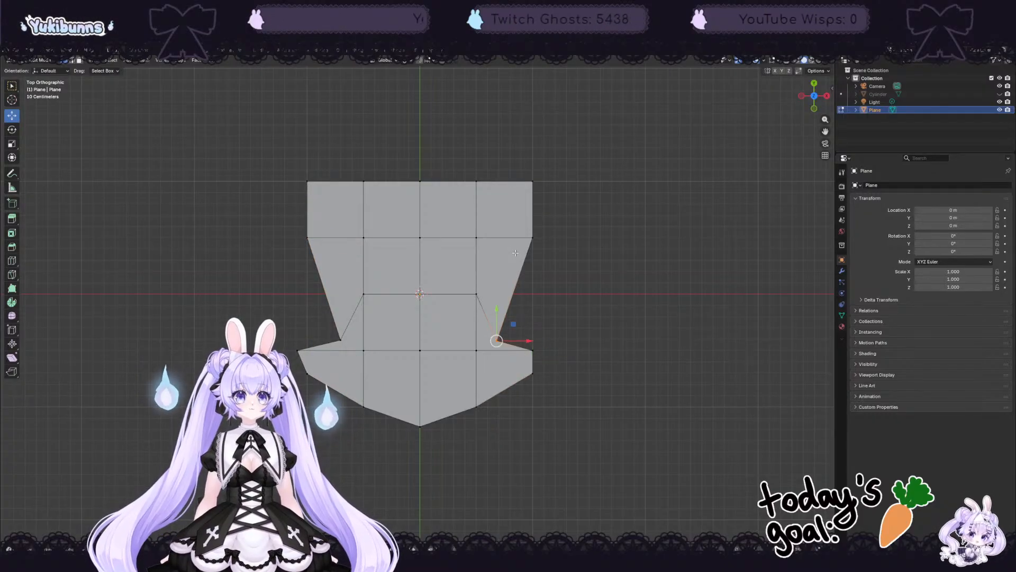
# Step: Undo the notch moves of the middle side vertices and the outward move of the vertex above the lower-left corner
pyautogui.hotkey('ctrl', 'z')
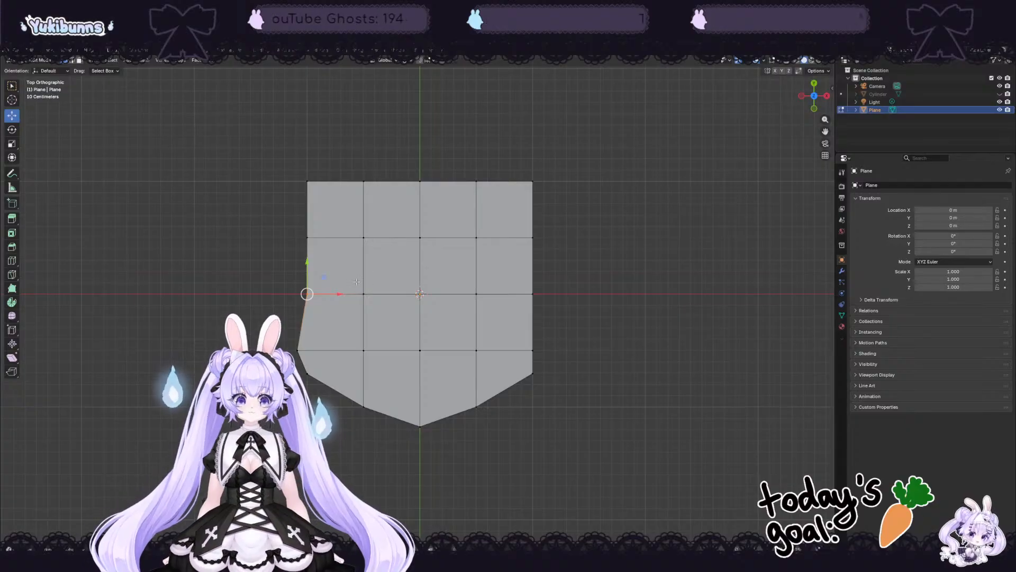
pyautogui.hotkey('ctrl', 'z')
pyautogui.hotkey('ctrl', 'z')
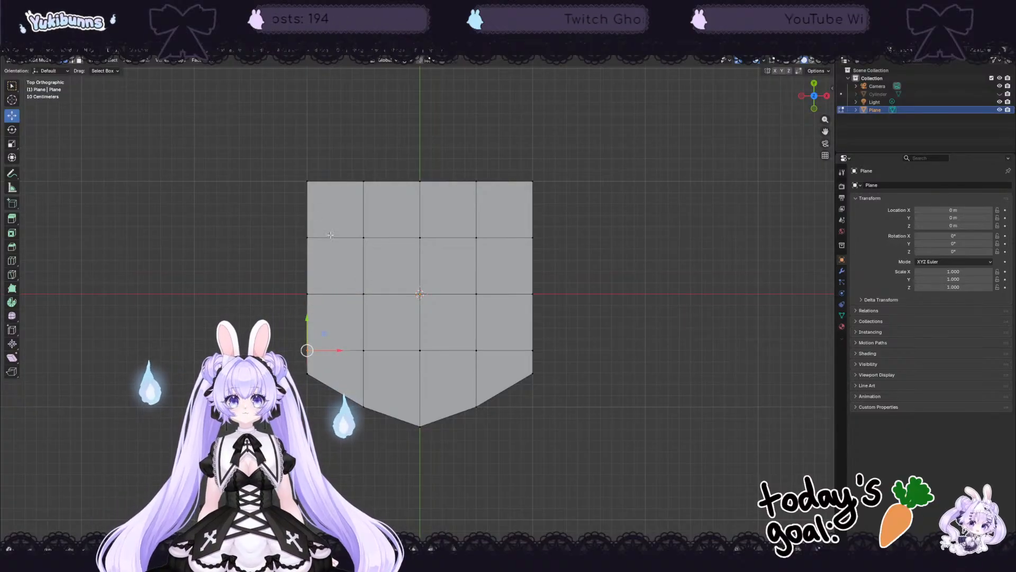
# Step: Lower the second and fourth vertices of the plane's upper edge together about 0.16 m along Y
pyautogui.click(363, 179)
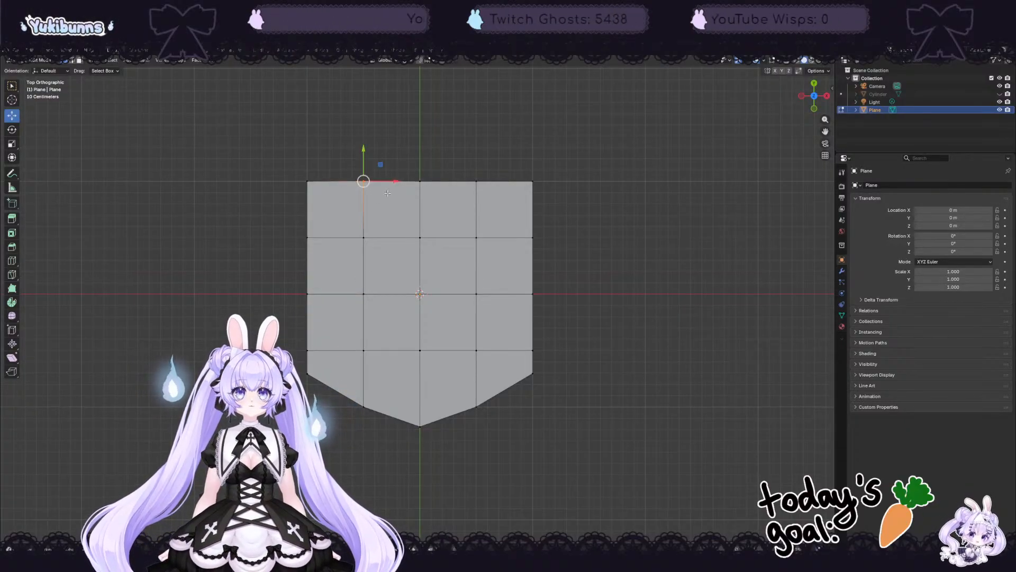
pyautogui.keyDown('shift'); pyautogui.click(476, 179); pyautogui.keyUp('shift')
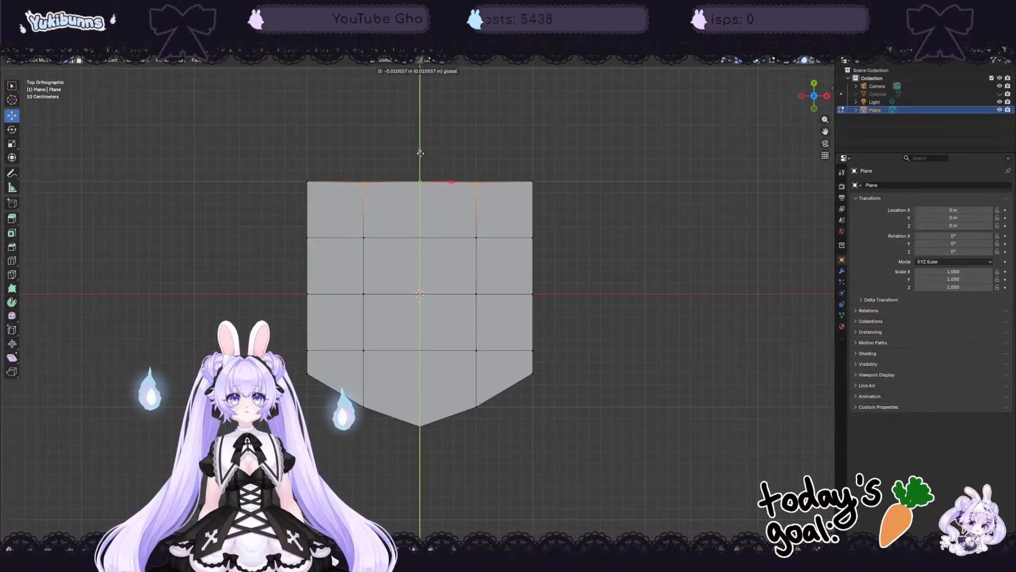
pyautogui.keyDown('shift'); pyautogui.moveTo(420, 149); pyautogui.dragTo(390, 322); pyautogui.keyUp('shift')
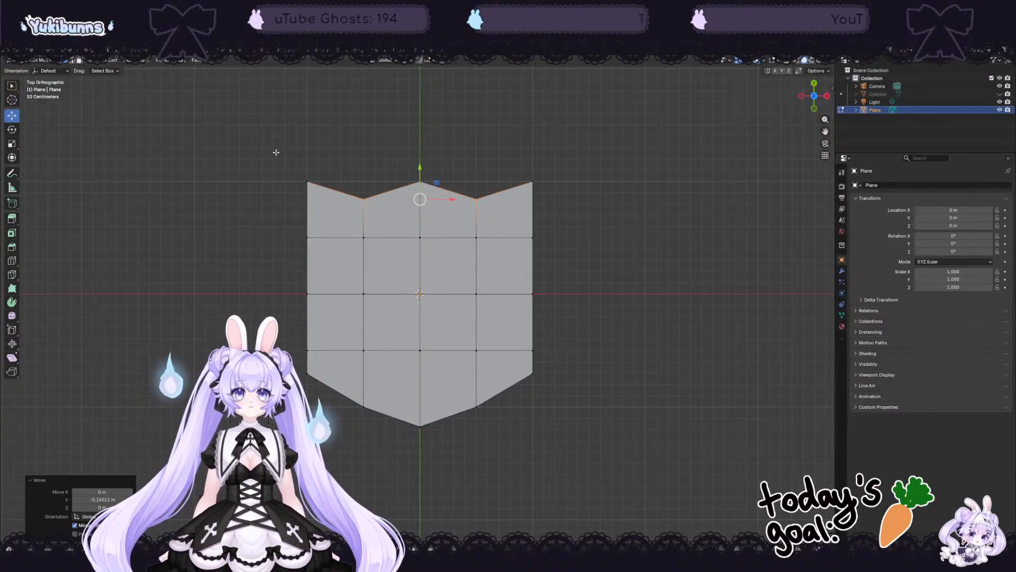
# Step: Lower both upper corner vertices together about 0.37 m along Y to slope the top edge down to the sides
pyautogui.moveTo(275, 152); pyautogui.dragTo(333, 227)
pyautogui.keyDown('shift'); pyautogui.moveTo(492, 151); pyautogui.dragTo(585, 227); pyautogui.keyUp('shift')
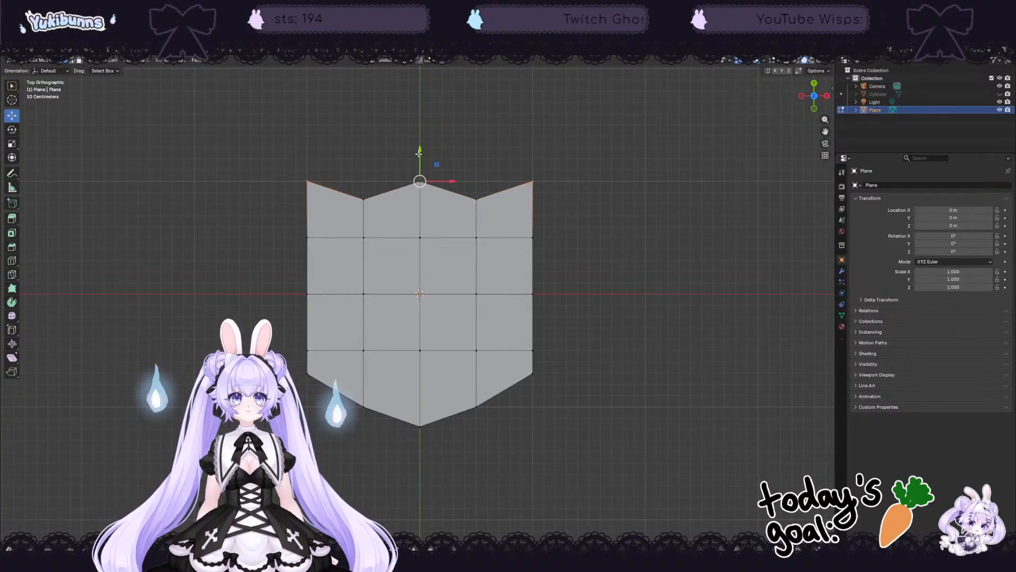
pyautogui.keyDown('shift'); pyautogui.moveTo(421, 160); pyautogui.dragTo(428, 197); pyautogui.keyUp('shift')
pyautogui.hotkey('ctrl', 'z')
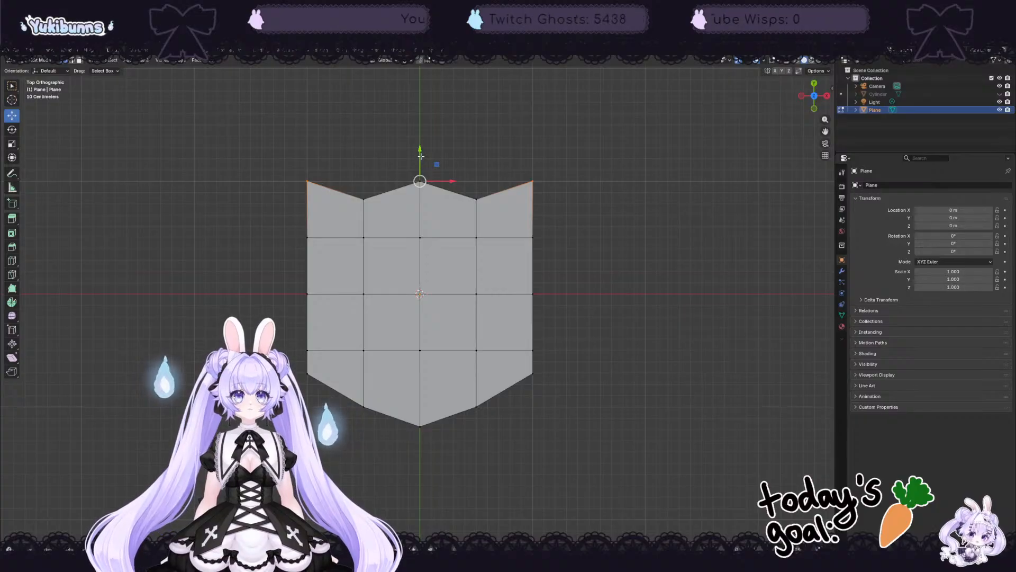
pyautogui.keyDown('shift'); pyautogui.moveTo(420, 163); pyautogui.dragTo(394, 524); pyautogui.keyUp('shift')
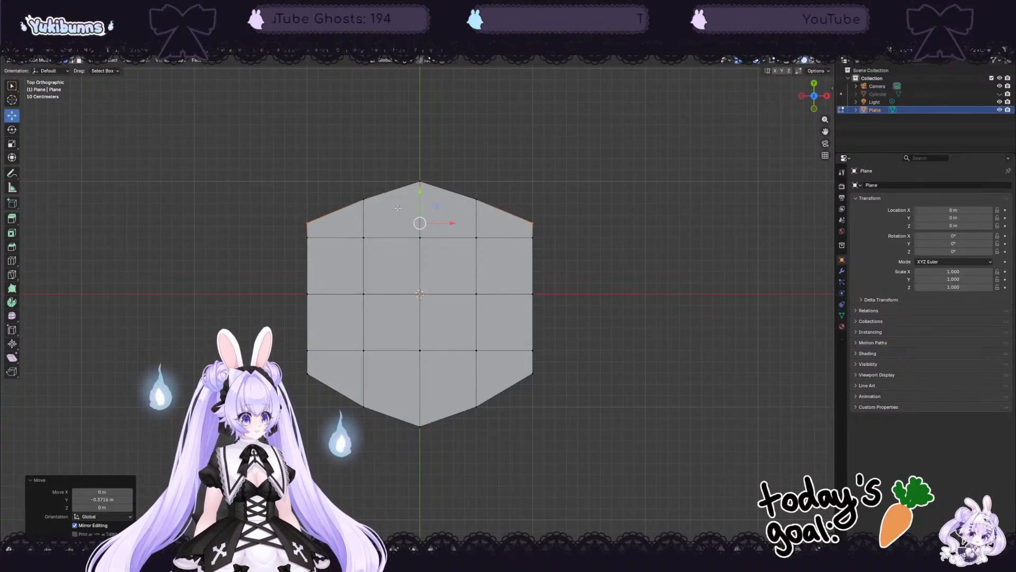
pyautogui.keyDown('shift'); pyautogui.moveTo(421, 191); pyautogui.dragTo(424, 217); pyautogui.keyUp('shift')
pyautogui.hotkey('ctrl', 'z')
pyautogui.click(420, 223)
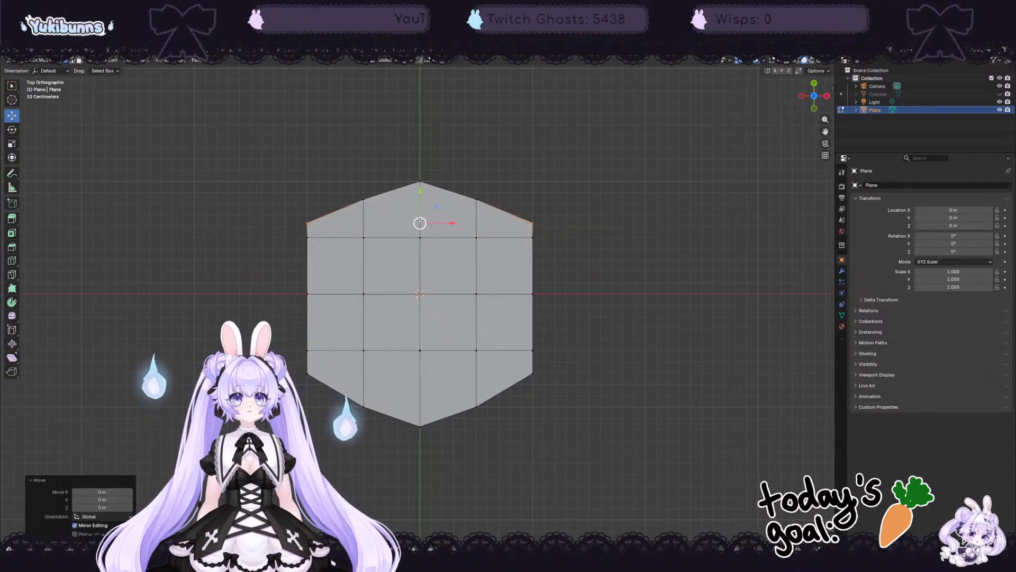
# Step: Lower the whole horizontal row of vertices just below the upper corners about 0.18 m along Y
pyautogui.moveTo(293, 233); pyautogui.dragTo(540, 251)
pyautogui.moveTo(418, 206); pyautogui.dragTo(420, 391)
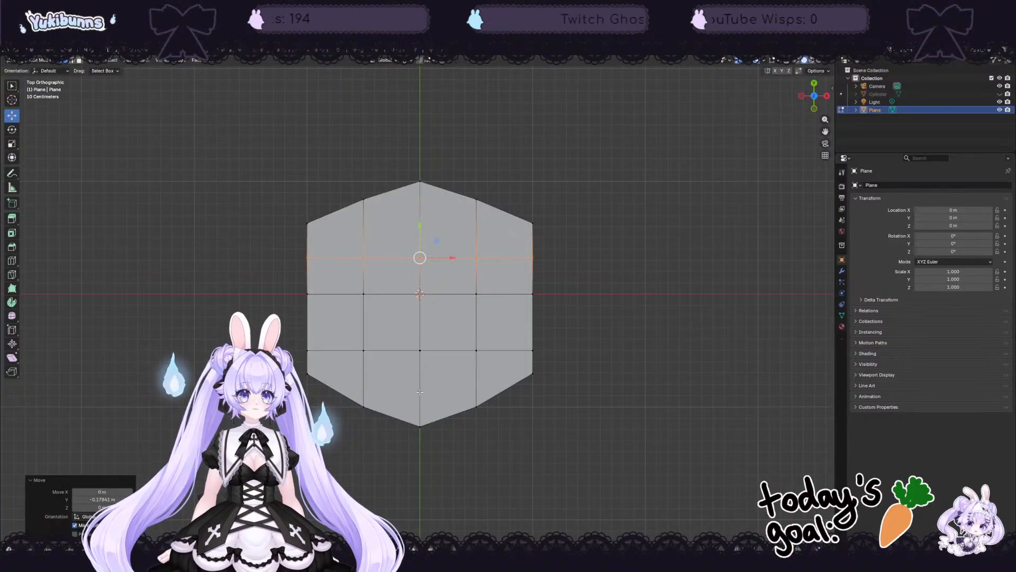
# Step: Lower both upper corner vertices about 0.088 m along Y and scale them toward each other to 0.83
pyautogui.moveTo(299, 209); pyautogui.dragTo(548, 239)
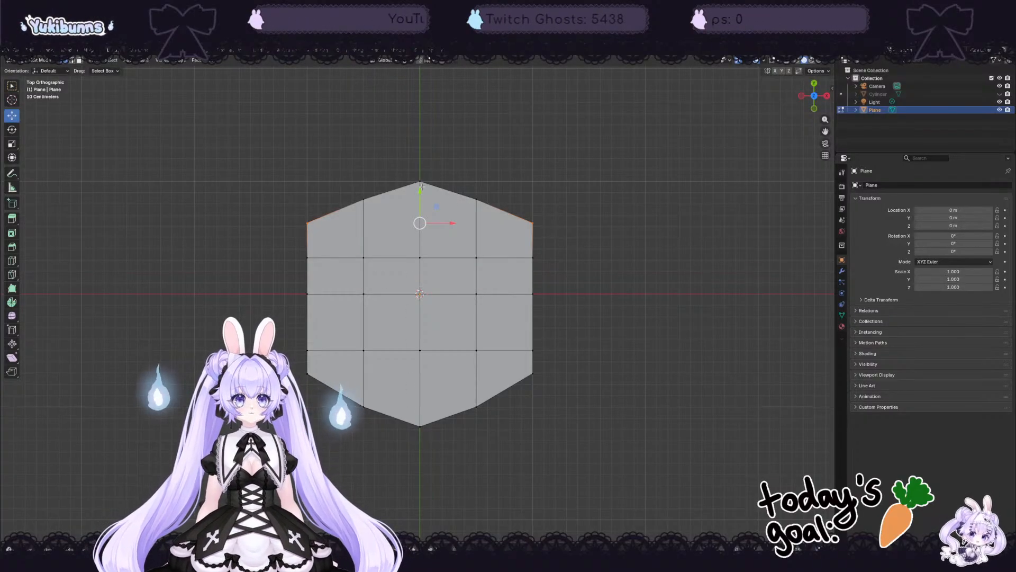
pyautogui.moveTo(420, 204); pyautogui.dragTo(423, 260)
pyautogui.hotkey('ctrl', 'z')
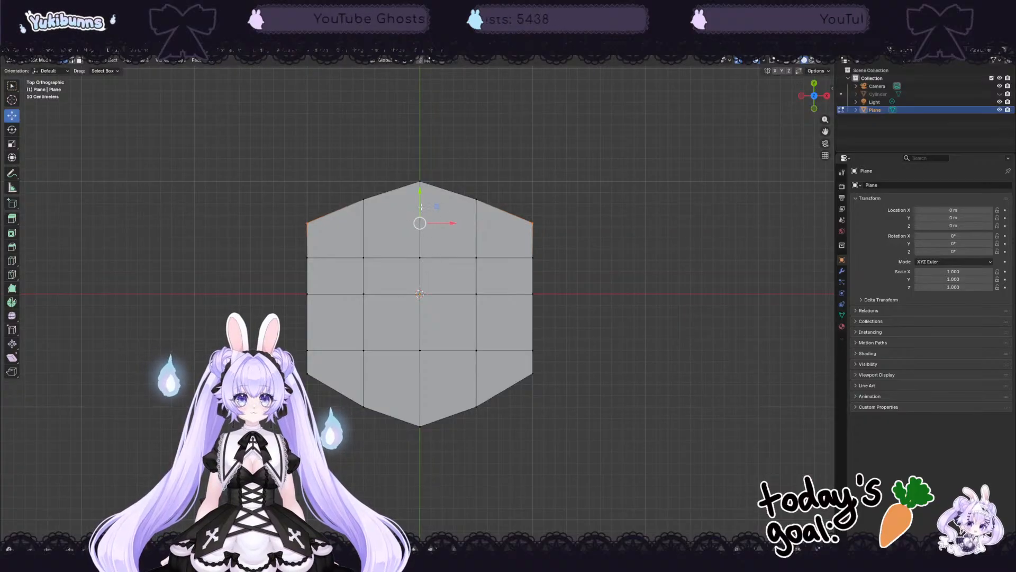
pyautogui.keyDown('shift'); pyautogui.moveTo(419, 190); pyautogui.dragTo(420, 262); pyautogui.keyUp('shift')
pyautogui.hotkey('ctrl', 'z')
pyautogui.moveTo(420, 190)
pyautogui.mouseDown()
pyautogui.moveTo(420, 214)
pyautogui.moveTo(422, 201)
pyautogui.mouseUp()
pyautogui.press('s')
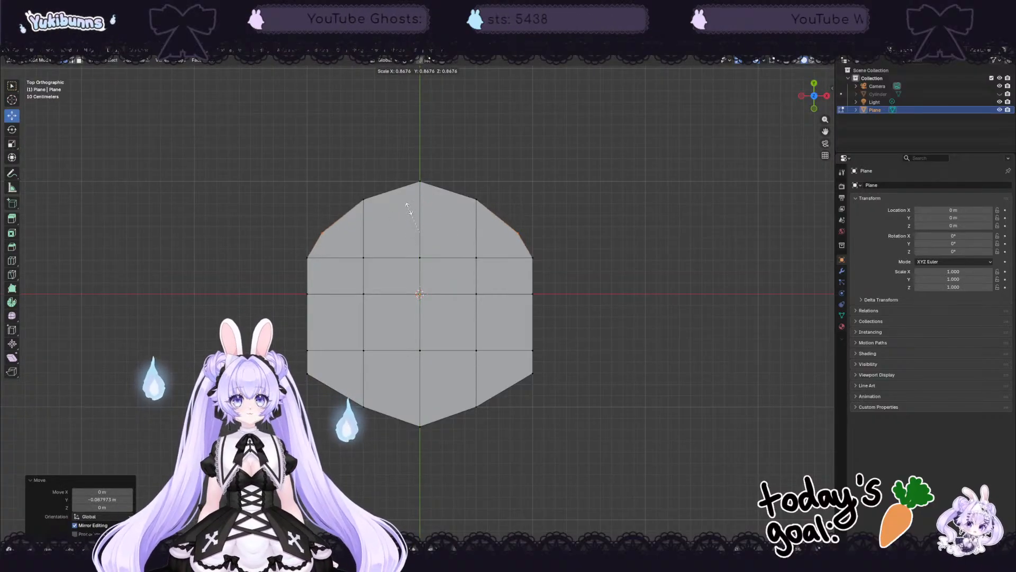
pyautogui.click(412, 209)
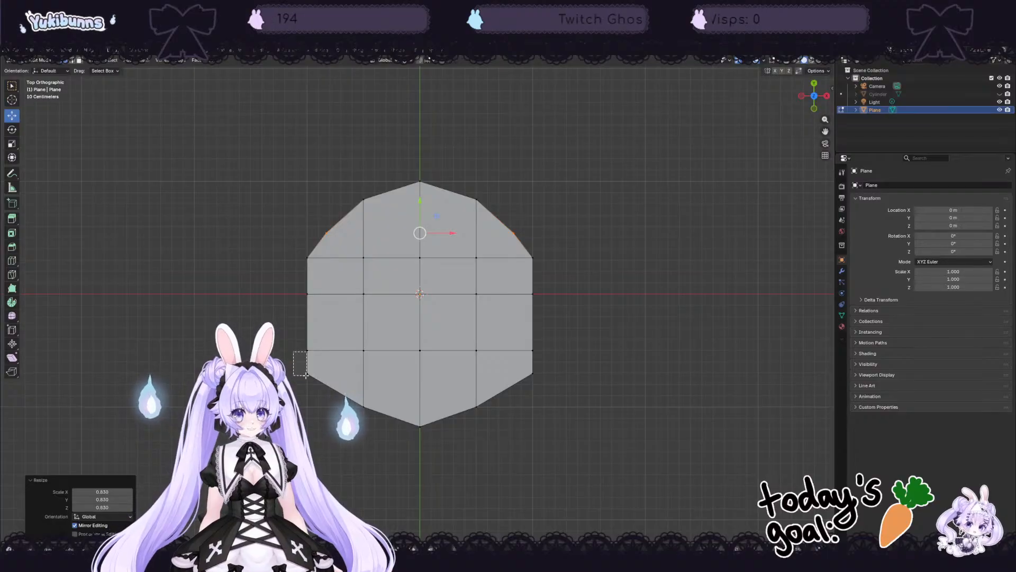
# Step: Scale the two lower corner vertices and their neighbours on the lower edge inward together to about 0.84
pyautogui.moveTo(305, 375); pyautogui.dragTo(295, 363)
pyautogui.keyDown('shift'); pyautogui.moveTo(549, 363); pyautogui.dragTo(503, 390); pyautogui.keyUp('shift')
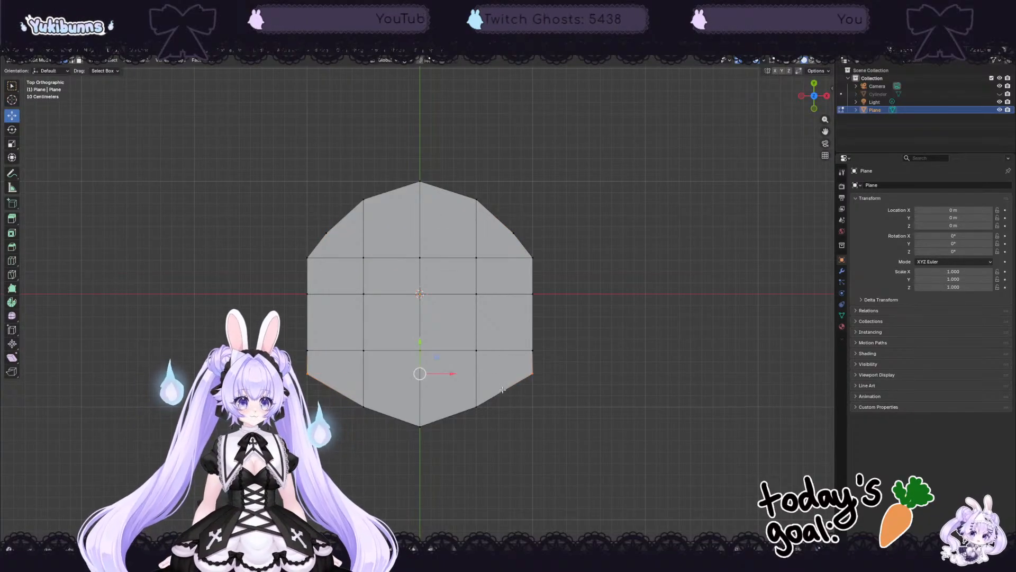
pyautogui.keyDown('shift'); pyautogui.moveTo(370, 415); pyautogui.dragTo(370, 415); pyautogui.keyUp('shift')
pyautogui.keyDown('shift'); pyautogui.moveTo(460, 394); pyautogui.dragTo(476, 407); pyautogui.keyUp('shift')
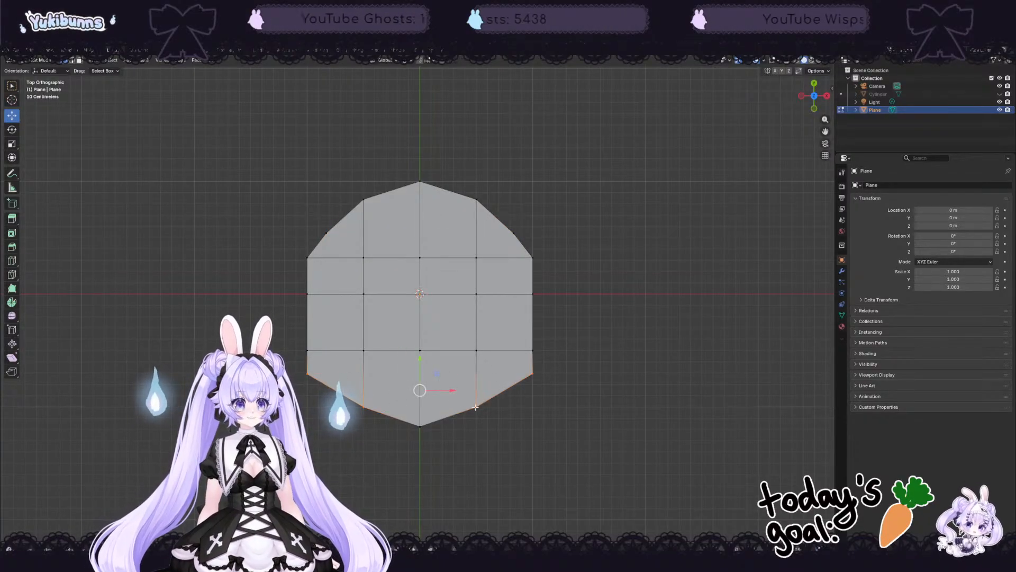
pyautogui.press('s')
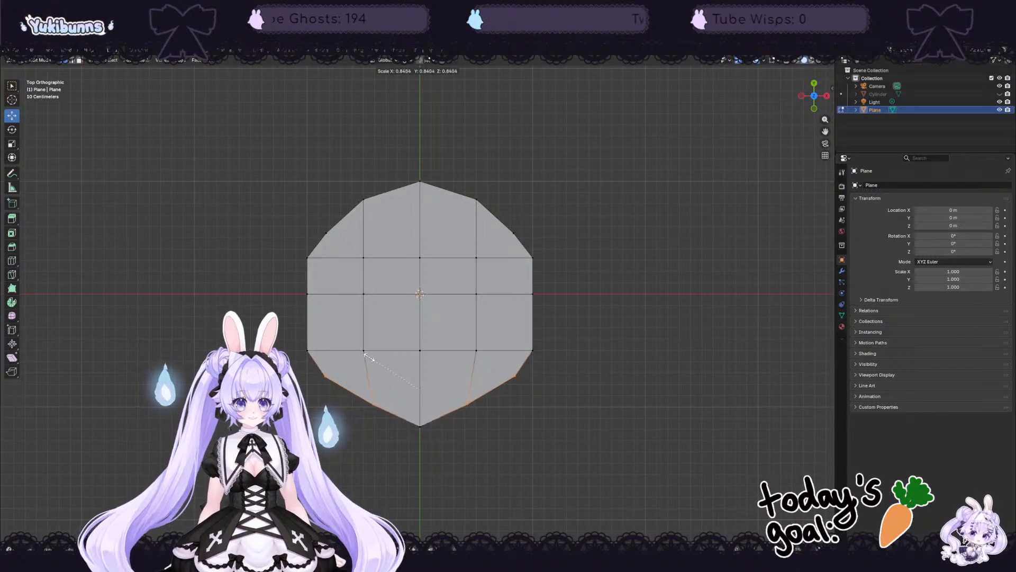
pyautogui.click(369, 357)
# Step: Scale the middle horizontal row of vertices to 1.039 and lower it about 0.084 m along Y
pyautogui.moveTo(285, 278); pyautogui.dragTo(564, 307)
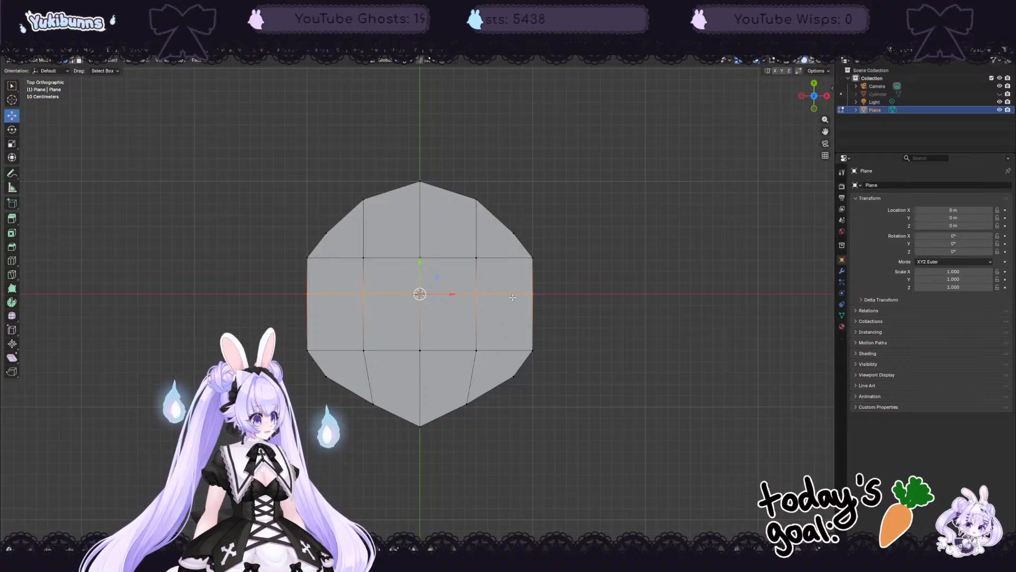
pyautogui.press('s')
pyautogui.click(516, 297)
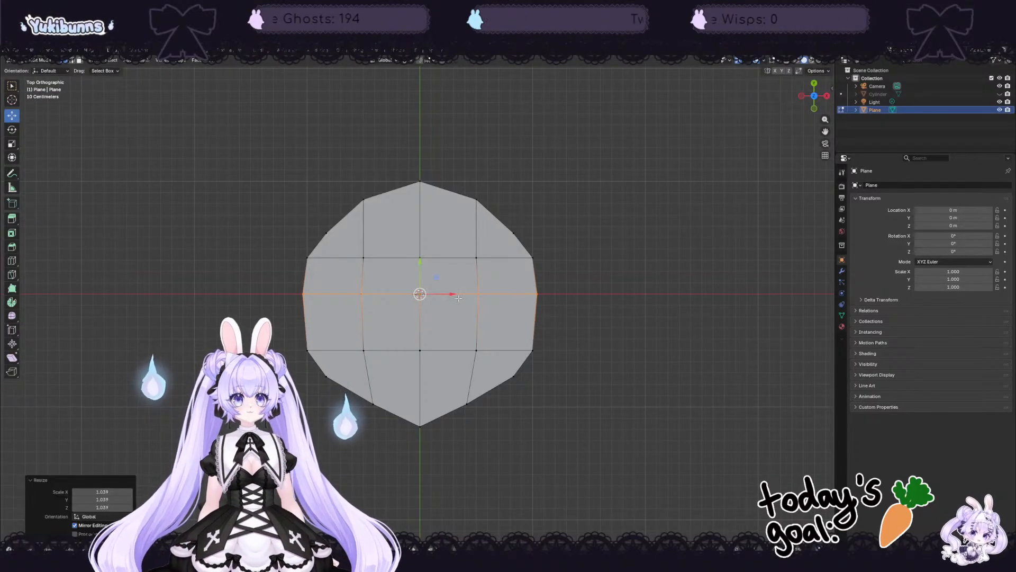
pyautogui.press('g')
pyautogui.press('y')
pyautogui.click(419, 272)
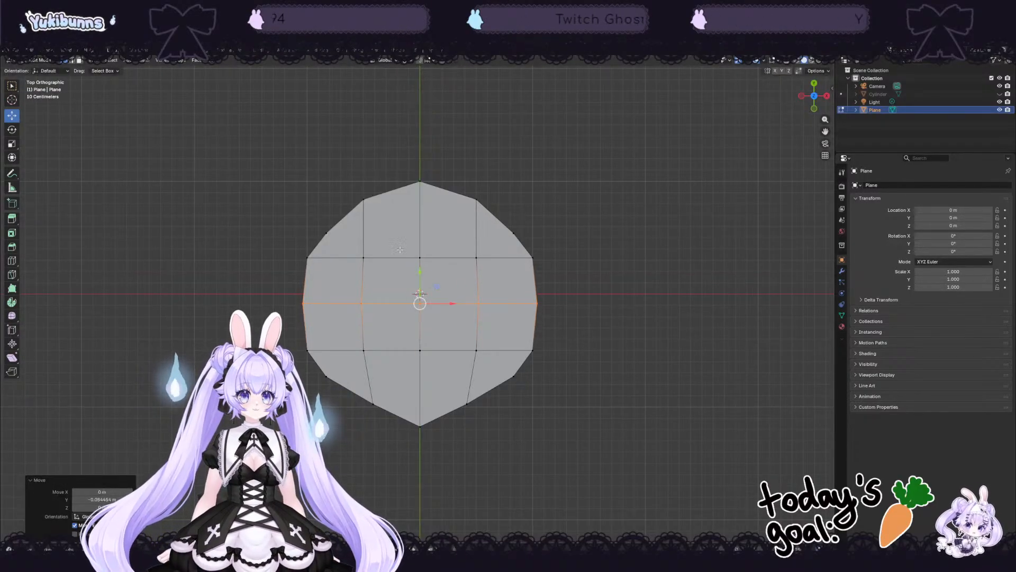
# Step: Move the two left and the two right vertex columns inward along X to narrow the shape into a leaf, then clear the selection
pyautogui.moveTo(262, 119); pyautogui.dragTo(372, 384)
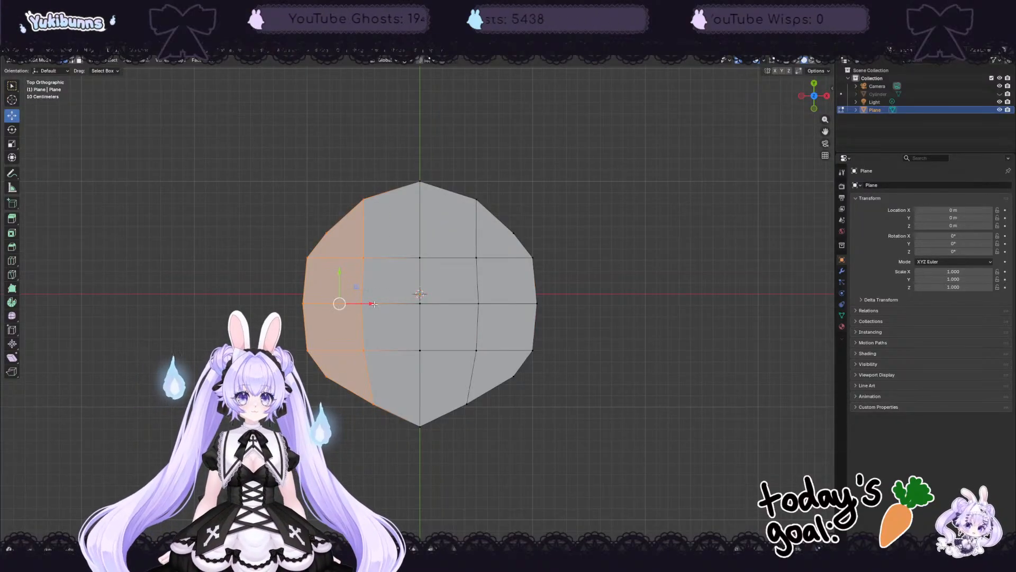
pyautogui.moveTo(372, 303); pyautogui.dragTo(604, 294)
pyautogui.moveTo(589, 157); pyautogui.dragTo(450, 433)
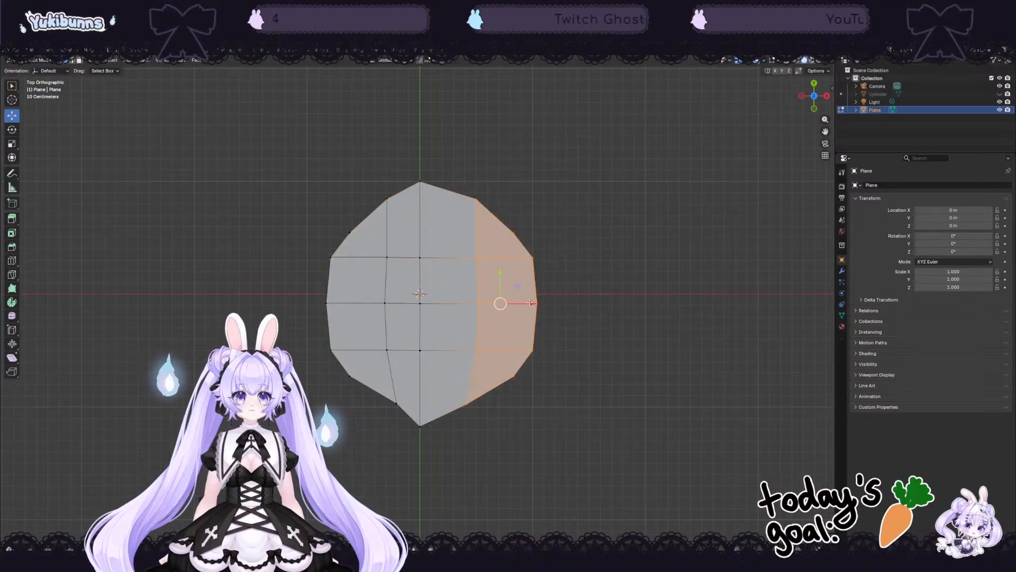
pyautogui.keyDown('shift'); pyautogui.click(561, 302); pyautogui.keyUp('shift')
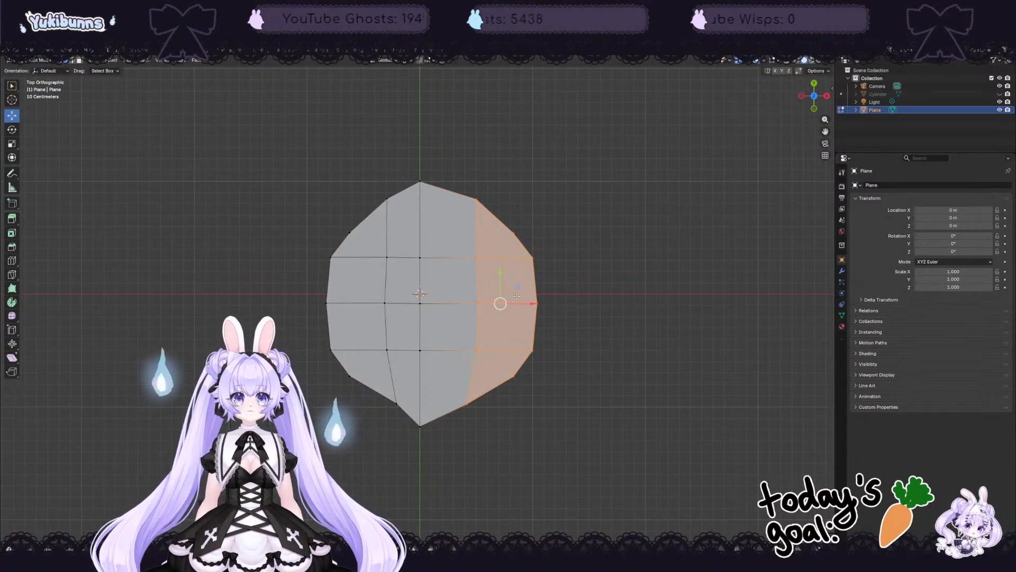
pyautogui.moveTo(528, 303); pyautogui.dragTo(503, 299)
pyautogui.click(576, 376)
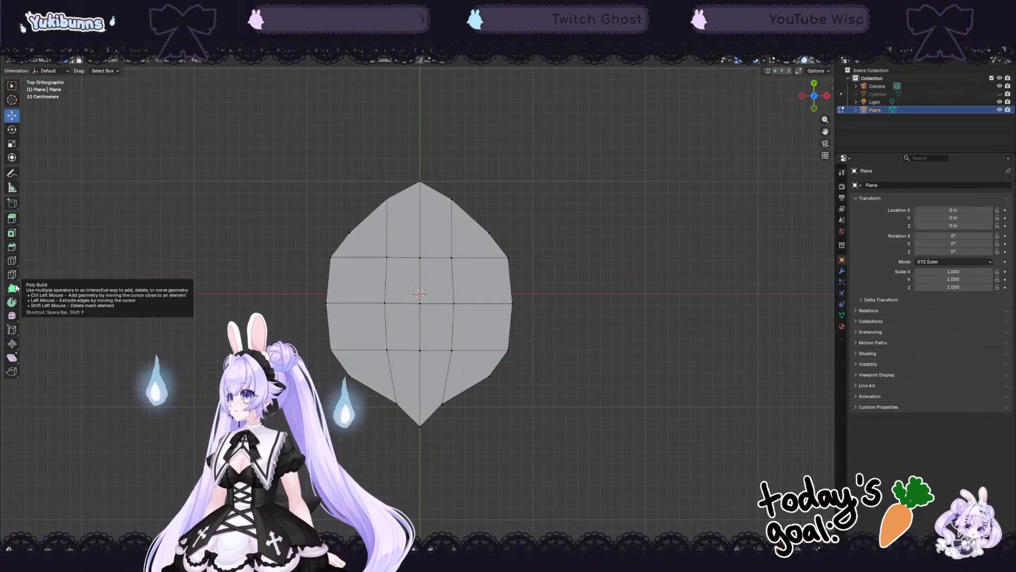
# Step: Apply Subdivide to the leaf mesh and raise the number of cuts to 7
pyautogui.click(7, 204)
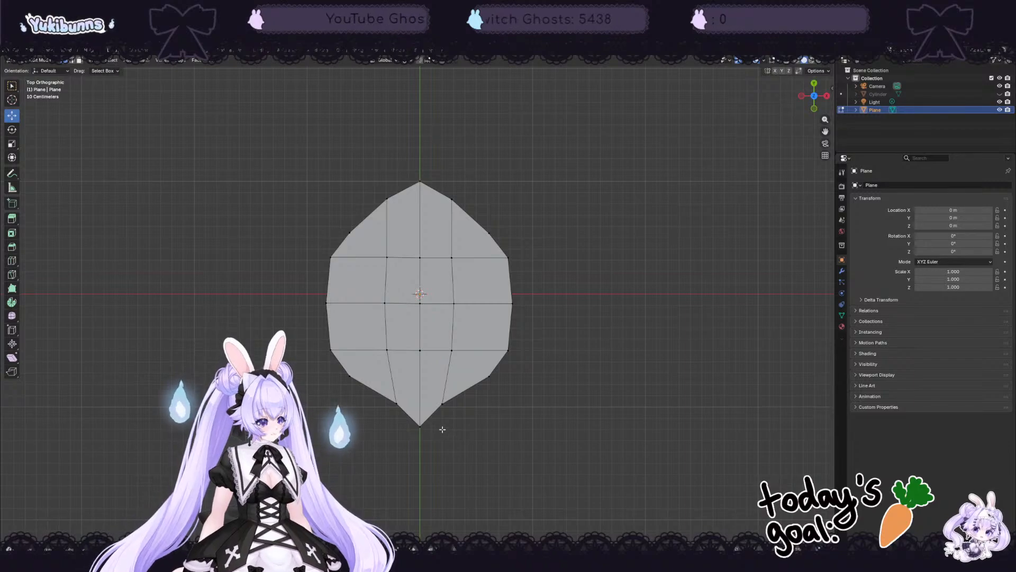
pyautogui.rightClick(424, 325)
pyautogui.click(423, 325)
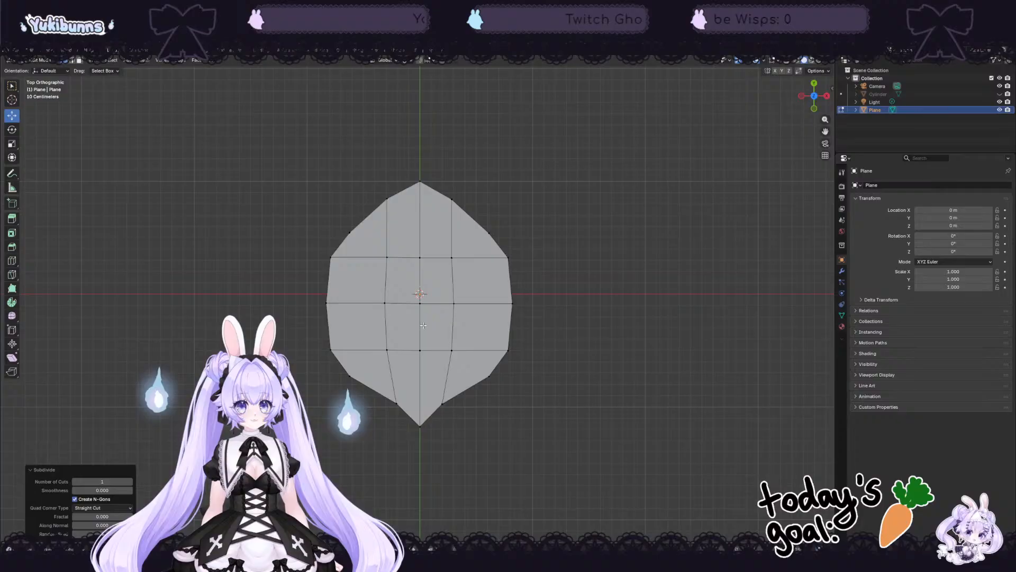
pyautogui.click(130, 482)
pyautogui.click(130, 483)
pyautogui.click(130, 483)
pyautogui.click(130, 483)
pyautogui.click(131, 483)
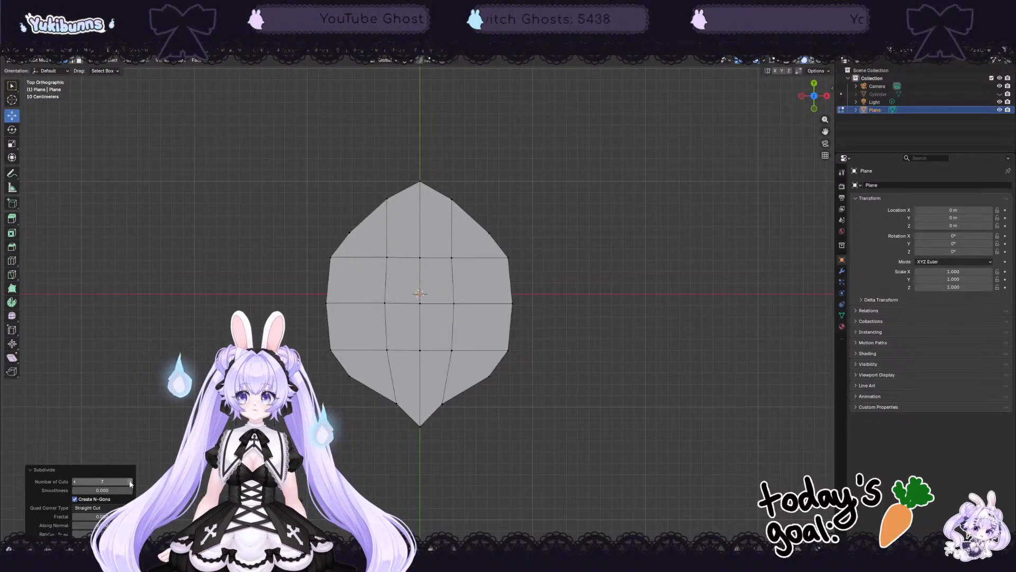
# Step: Set the Subdivide number of cuts to 10, select the leaf's upper centre vertex, and show the modifier properties
pyautogui.click(131, 483)
pyautogui.click(131, 482)
pyautogui.click(131, 483)
pyautogui.click(130, 483)
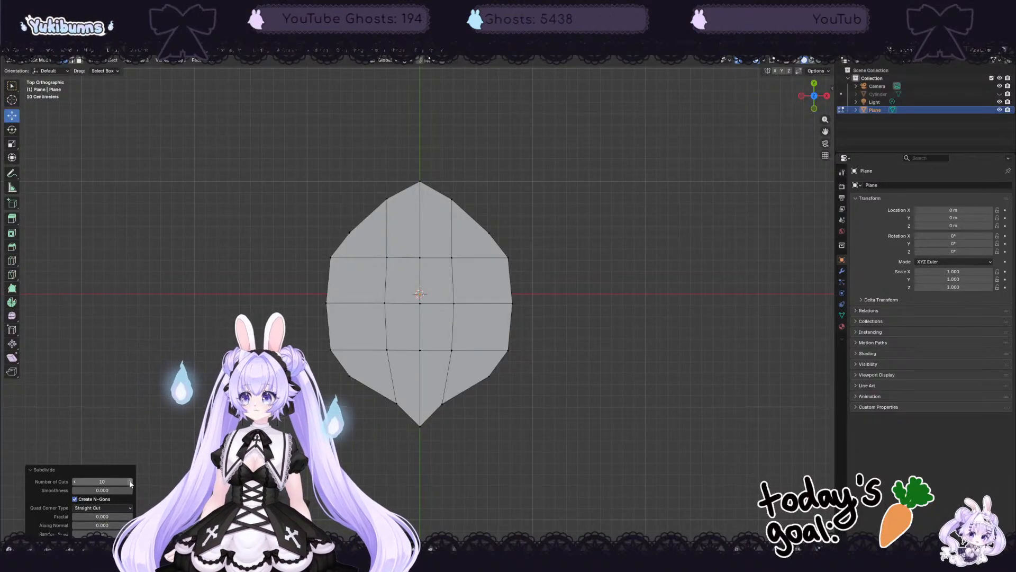
pyautogui.click(96, 482)
pyautogui.press('Return')
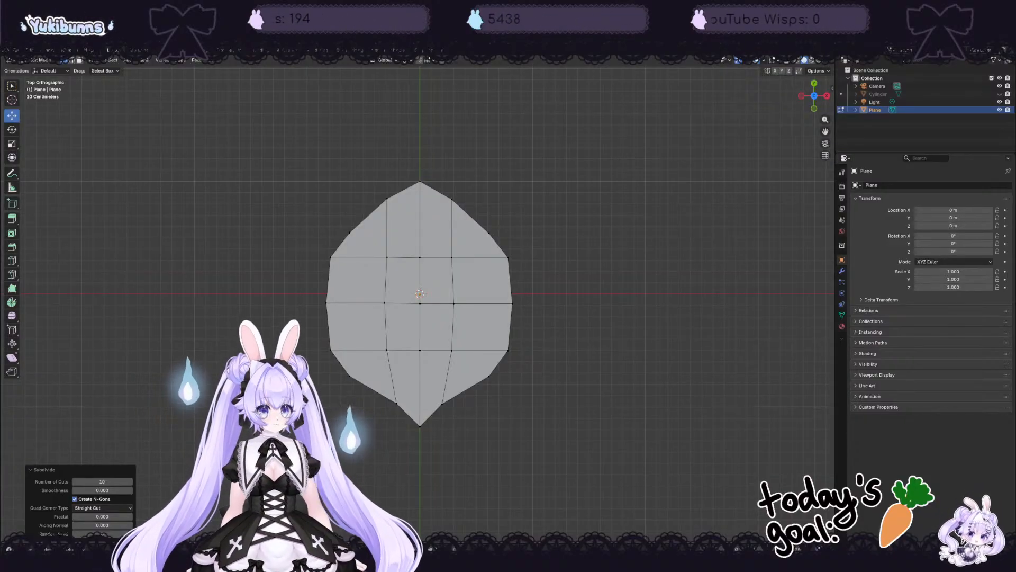
pyautogui.click(419, 258)
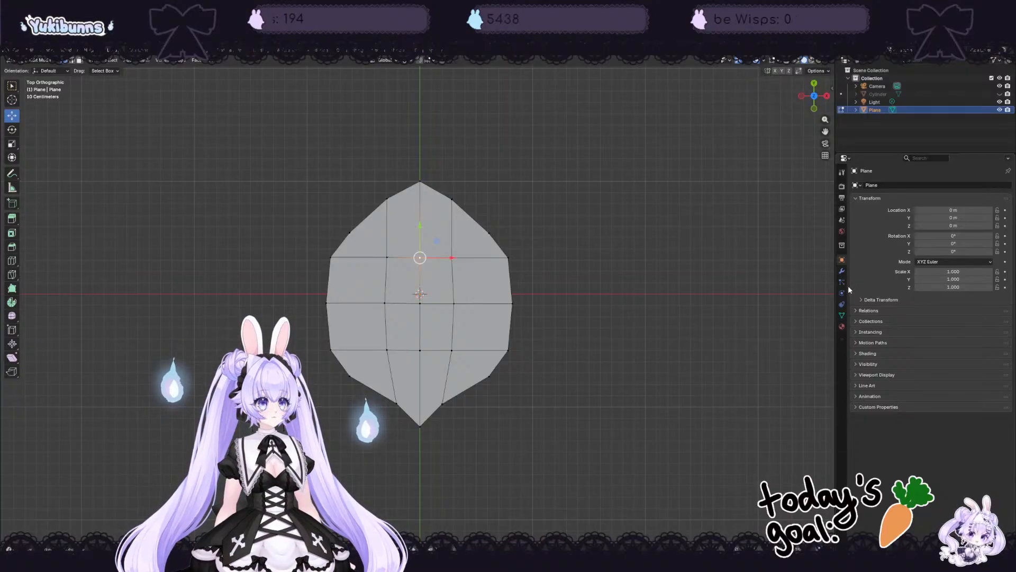
pyautogui.click(842, 270)
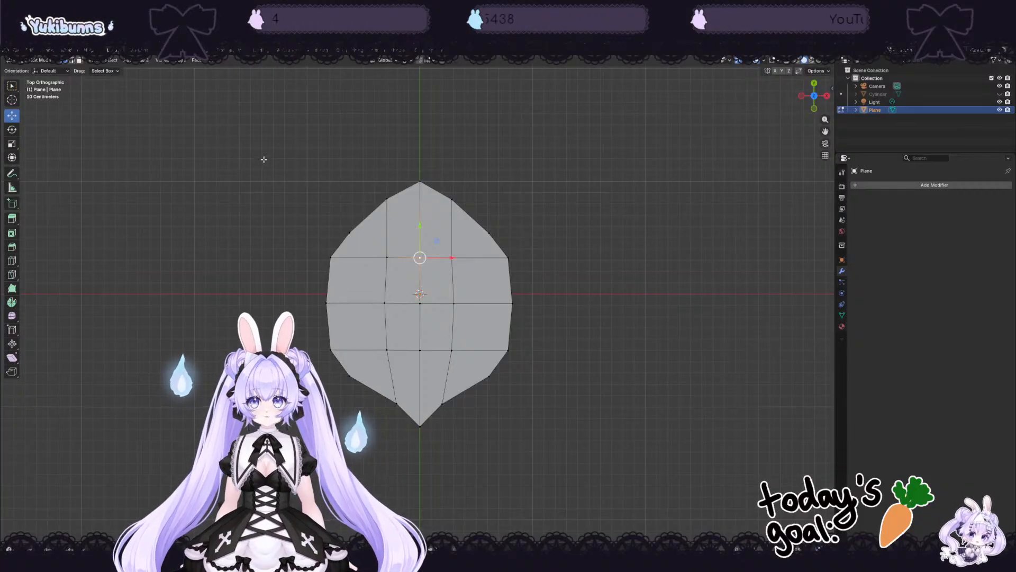
# Step: Add a loop cut across the leaf's upper section, midway between the tip and the upper horizontal row
pyautogui.moveTo(265, 144); pyautogui.dragTo(540, 271)
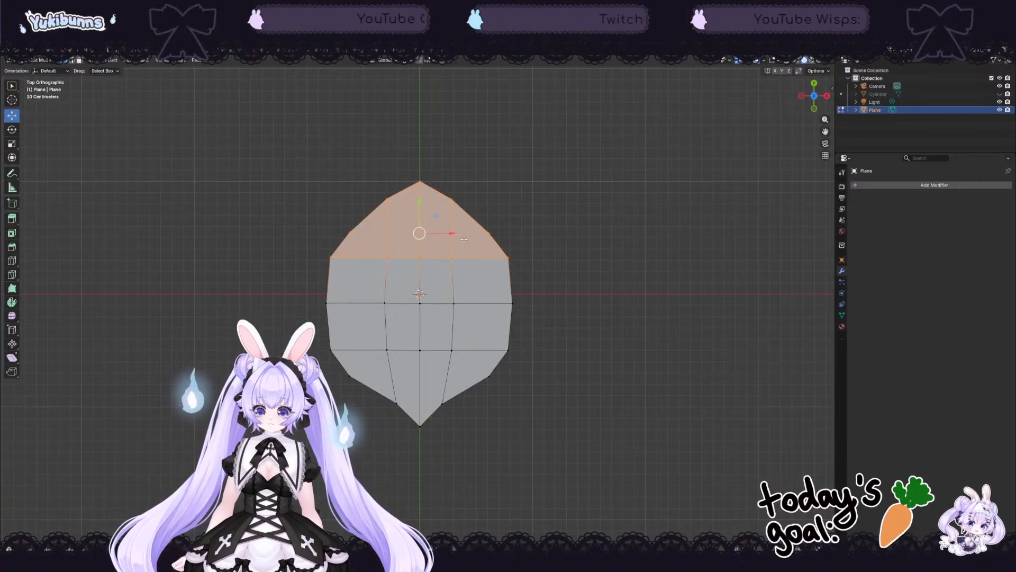
pyautogui.hotkey('ctrl', 'r')
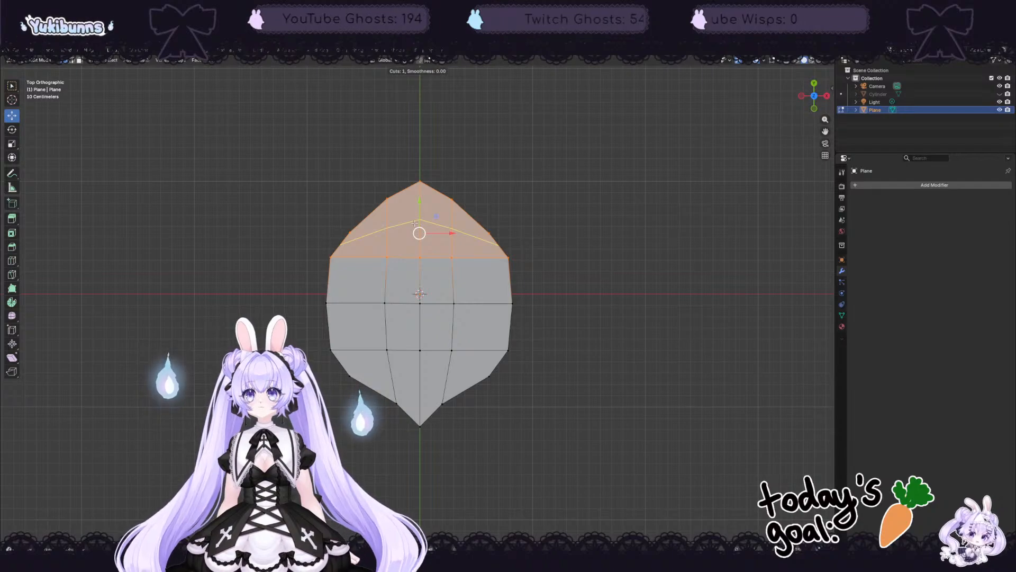
pyautogui.click(415, 223)
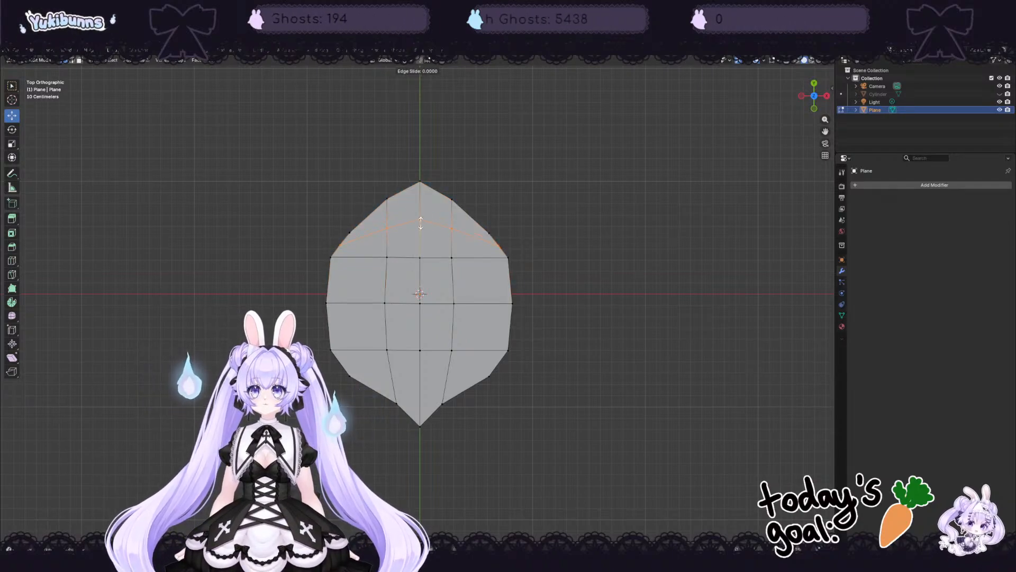
pyautogui.click(421, 221)
# Step: Try to add another loop cut between the new upper loop and the leaf's top edge
pyautogui.hotkey('ctrl', 'r')
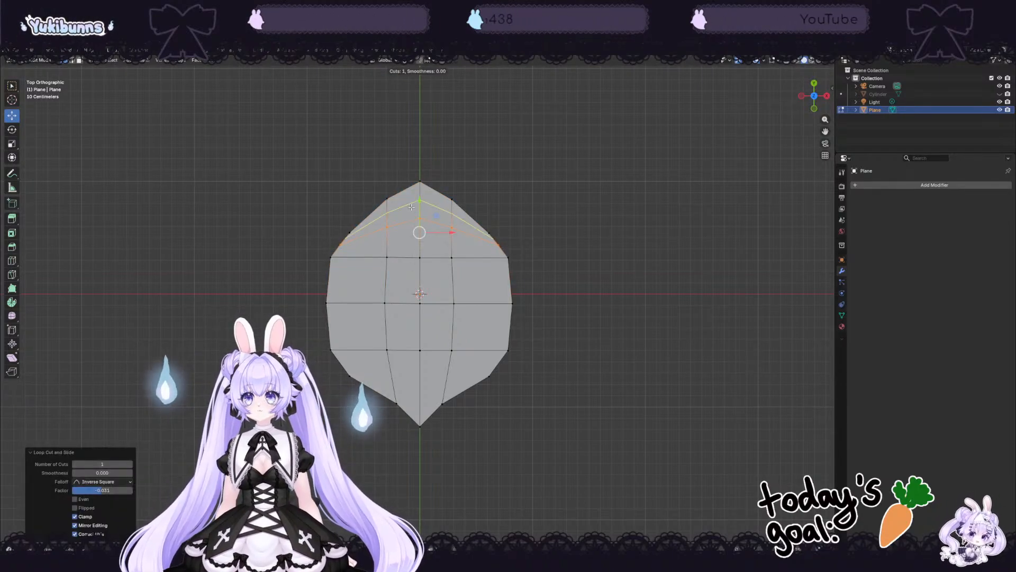
pyautogui.click(412, 207)
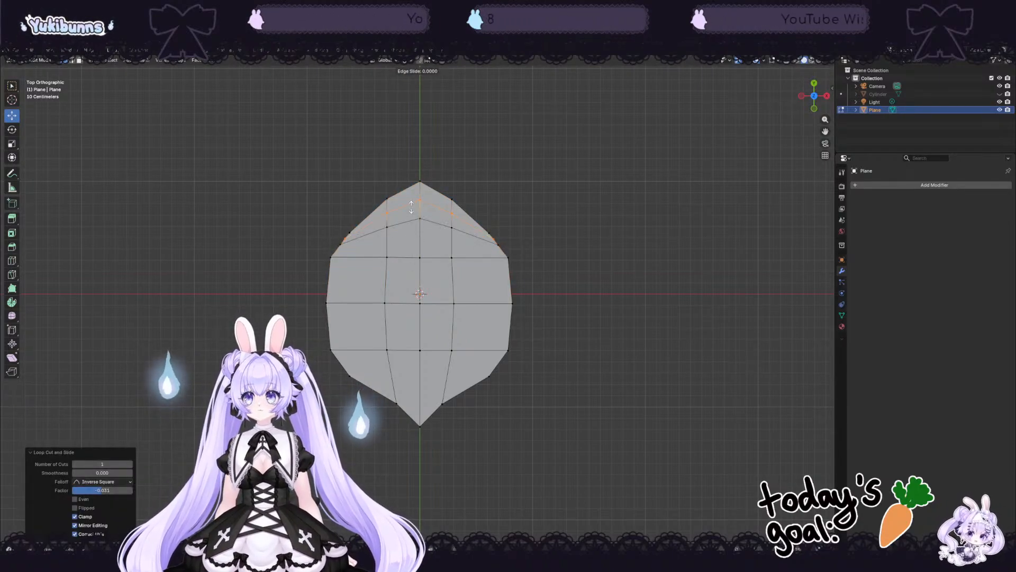
pyautogui.click(409, 343)
# Step: Add a loop cut across the leaf's lower section, between the lower horizontal row and the bottom point
pyautogui.moveTo(553, 463); pyautogui.dragTo(315, 324)
pyautogui.hotkey('ctrl', 'r')
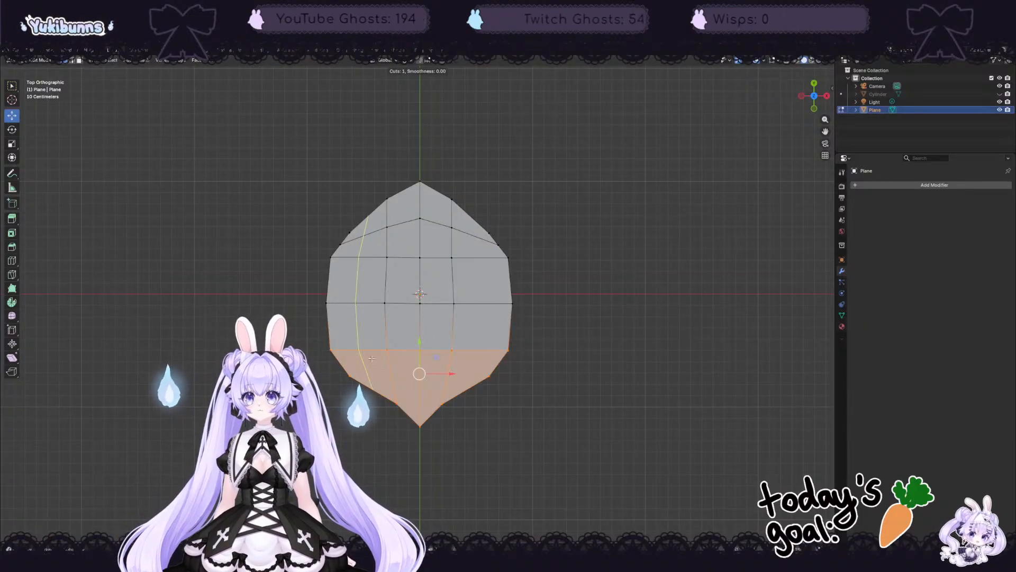
pyautogui.click(420, 385)
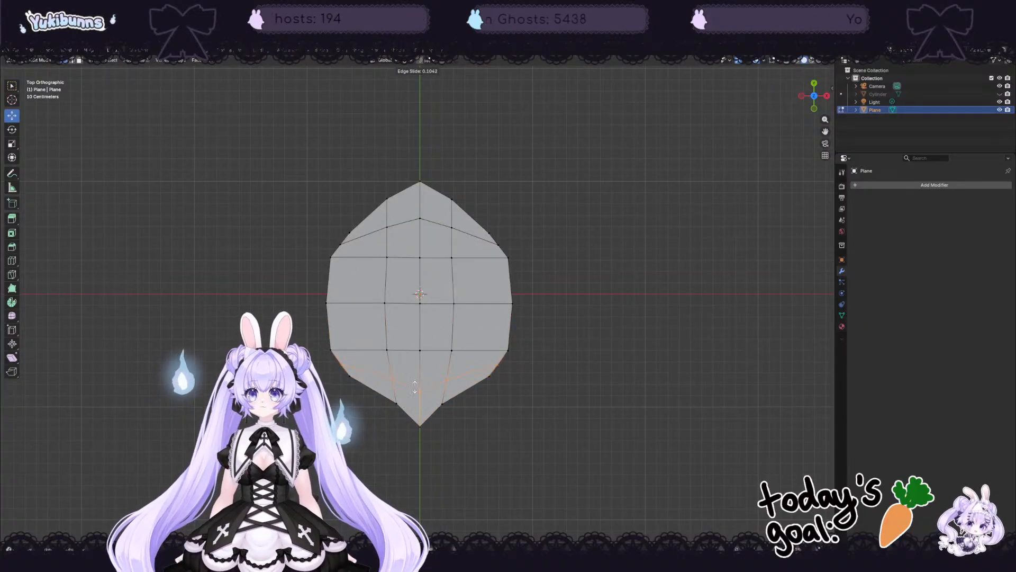
pyautogui.click(414, 387)
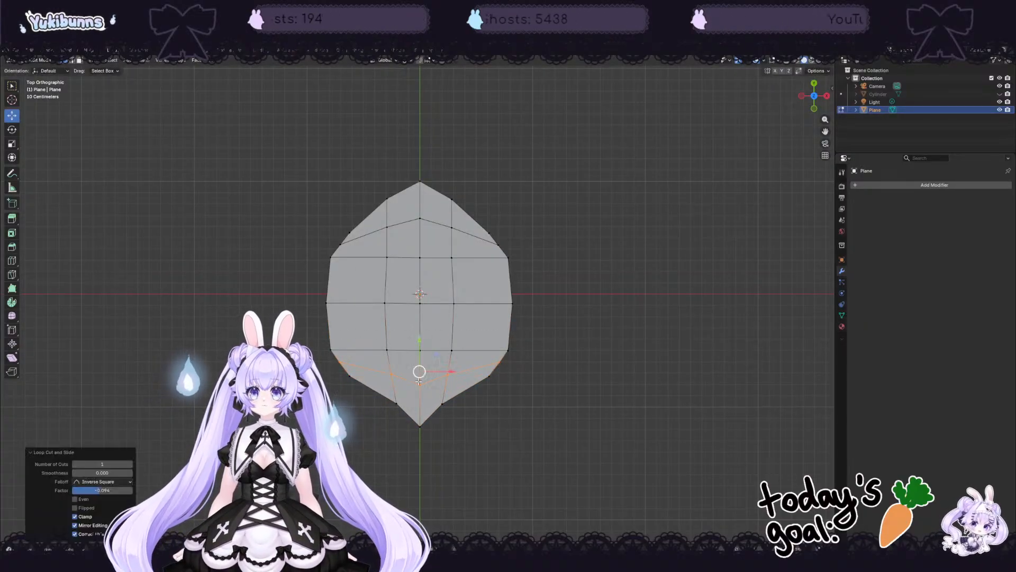
# Step: Add one horizontal loop cut in the band just below the leaf's middle row and one in the band just above it
pyautogui.hotkey('ctrl', 'r')
pyautogui.click(402, 327)
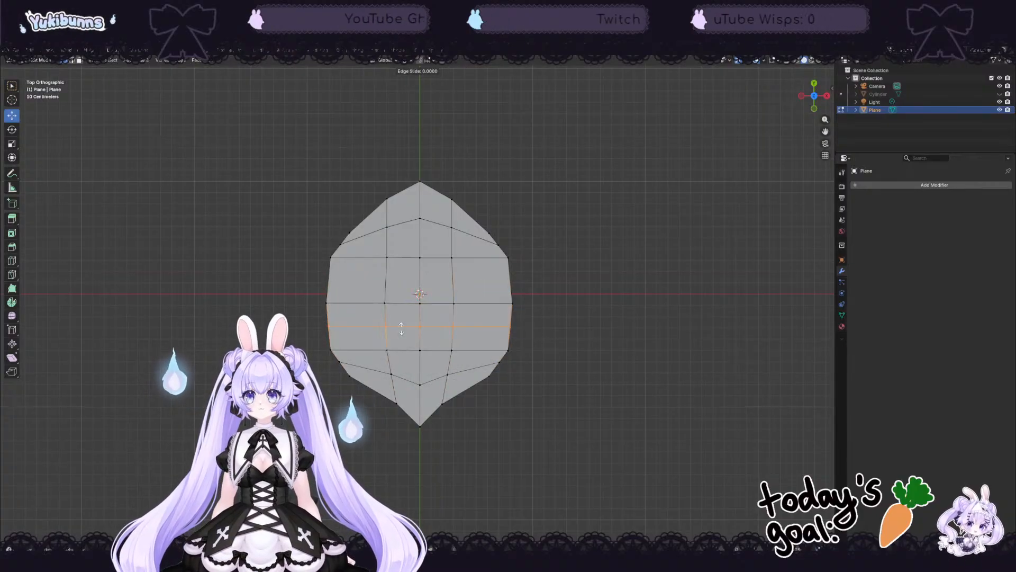
pyautogui.click(393, 328)
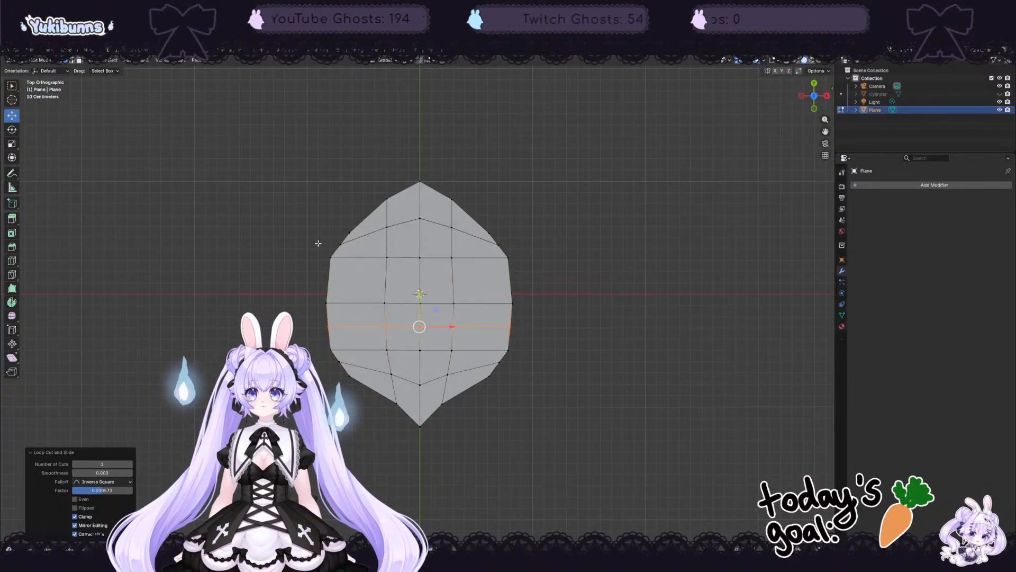
pyautogui.moveTo(316, 241)
pyautogui.mouseDown()
pyautogui.moveTo(345, 279)
pyautogui.moveTo(543, 318)
pyautogui.moveTo(511, 264)
pyautogui.moveTo(312, 256)
pyautogui.mouseUp()
pyautogui.hotkey('ctrl', 'r')
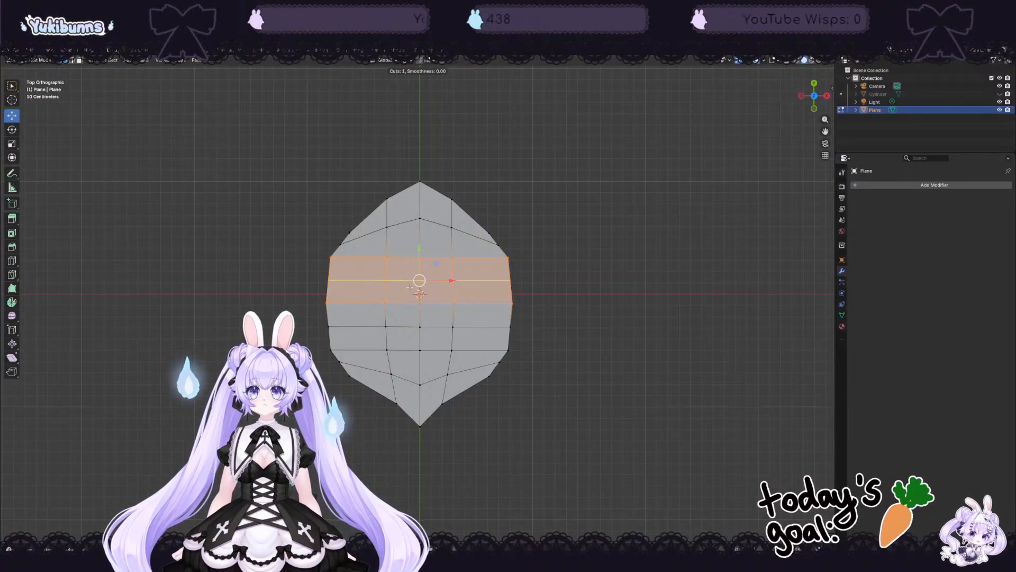
pyautogui.click(409, 279)
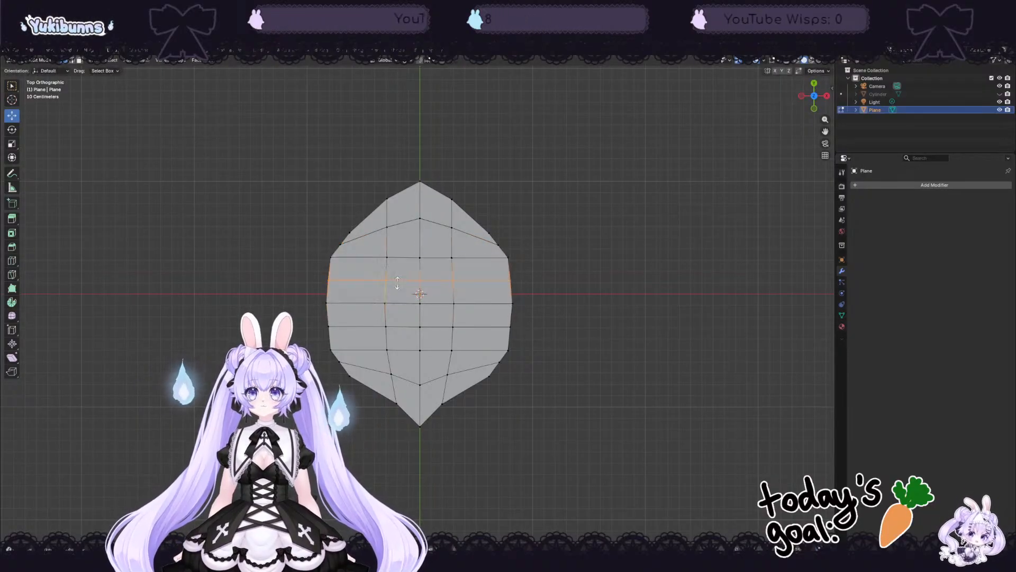
pyautogui.click(484, 288)
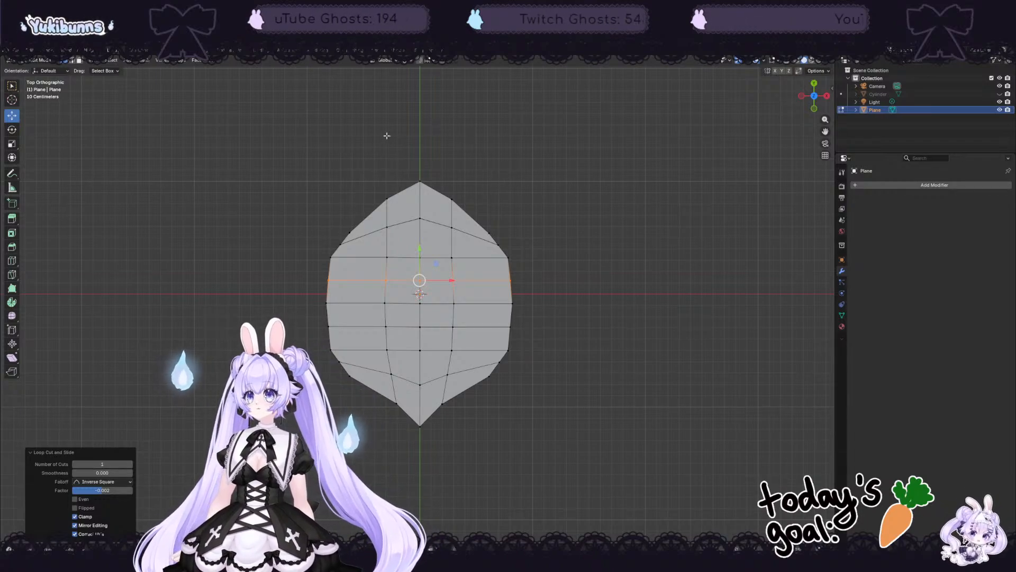
# Step: Try to add a vertical loop cut through the leaf's outer left column
pyautogui.scroll(1, 388, 139)
pyautogui.moveTo(297, 154); pyautogui.dragTo(386, 238)
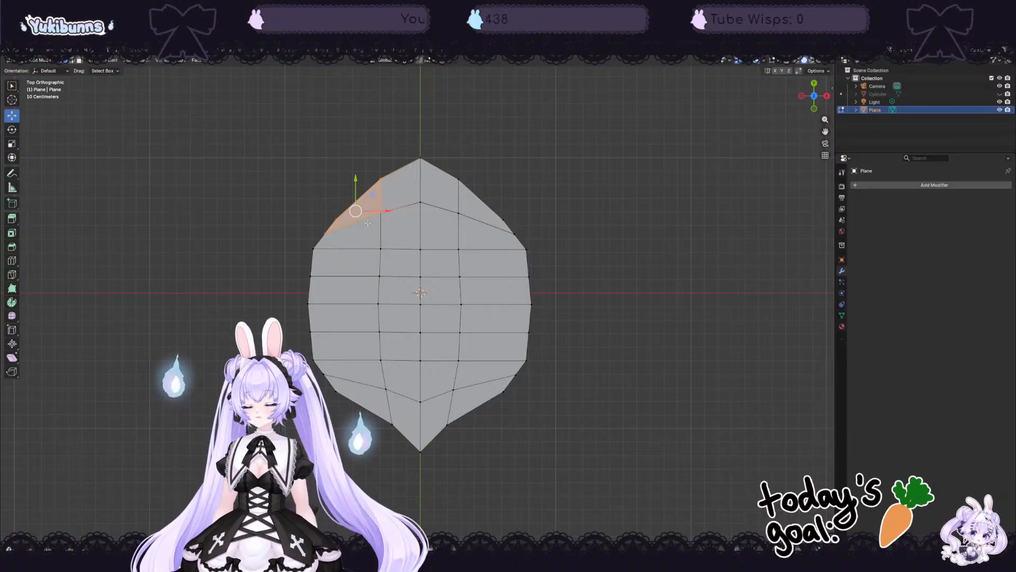
pyautogui.hotkey('ctrl', 'r')
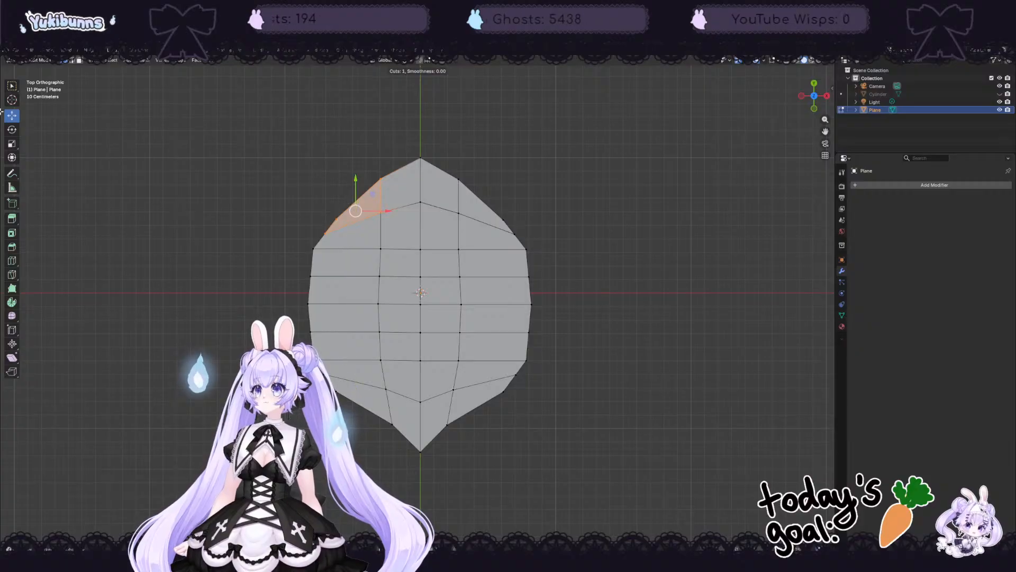
pyautogui.click(343, 202)
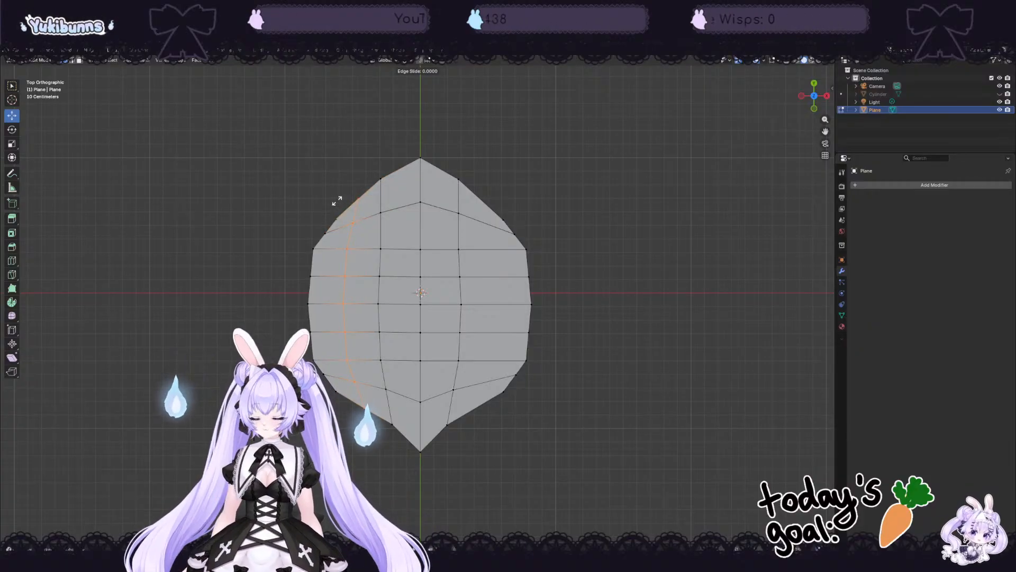
pyautogui.click(334, 198)
pyautogui.hotkey('ctrl', 'z')
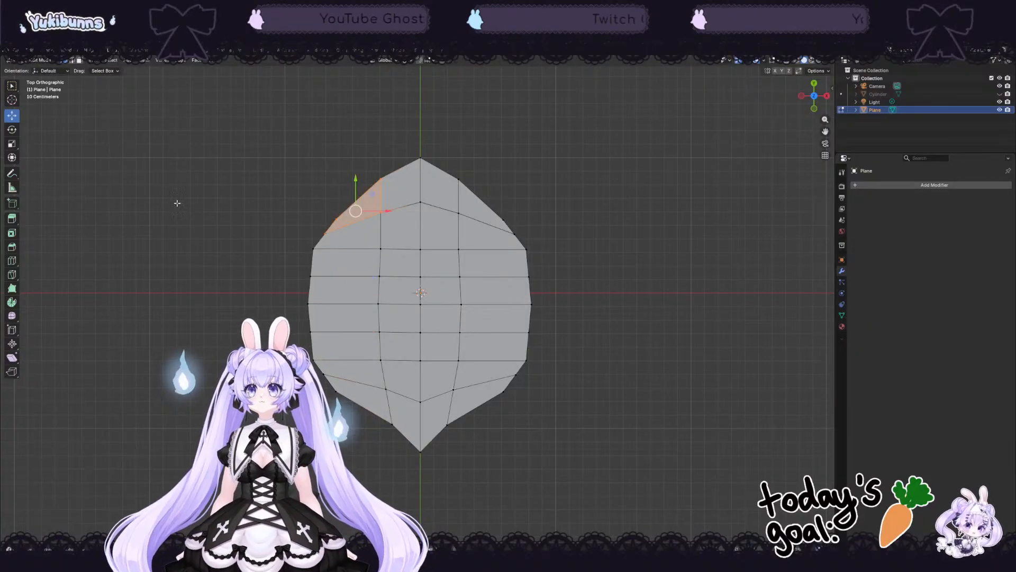
pyautogui.click(333, 219)
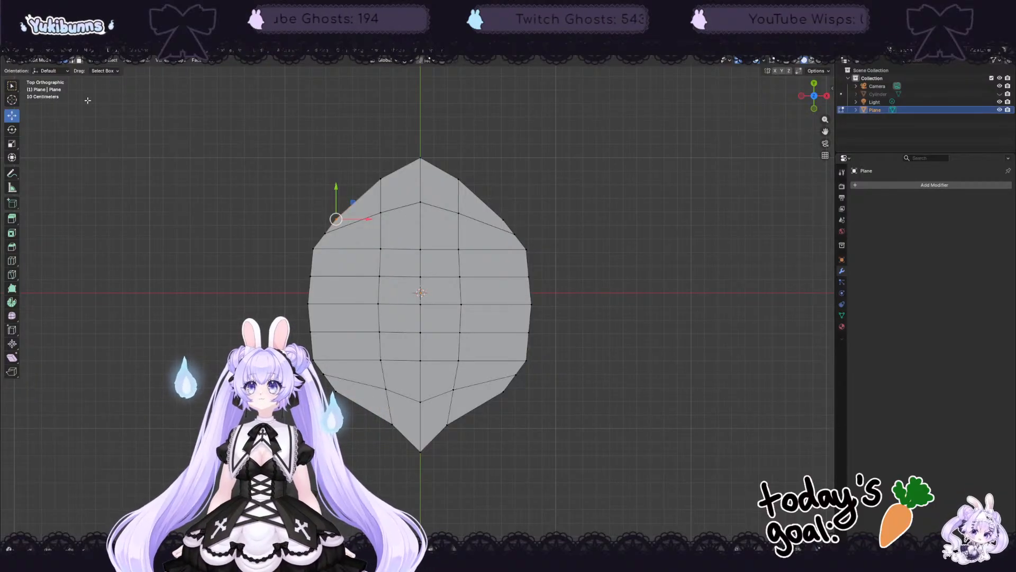
# Step: Add a vertical loop cut on each side of the leaf's centre line, about halfway to the neighbouring columns
pyautogui.moveTo(377, 143); pyautogui.dragTo(474, 455)
pyautogui.moveTo(369, 159); pyautogui.dragTo(468, 445)
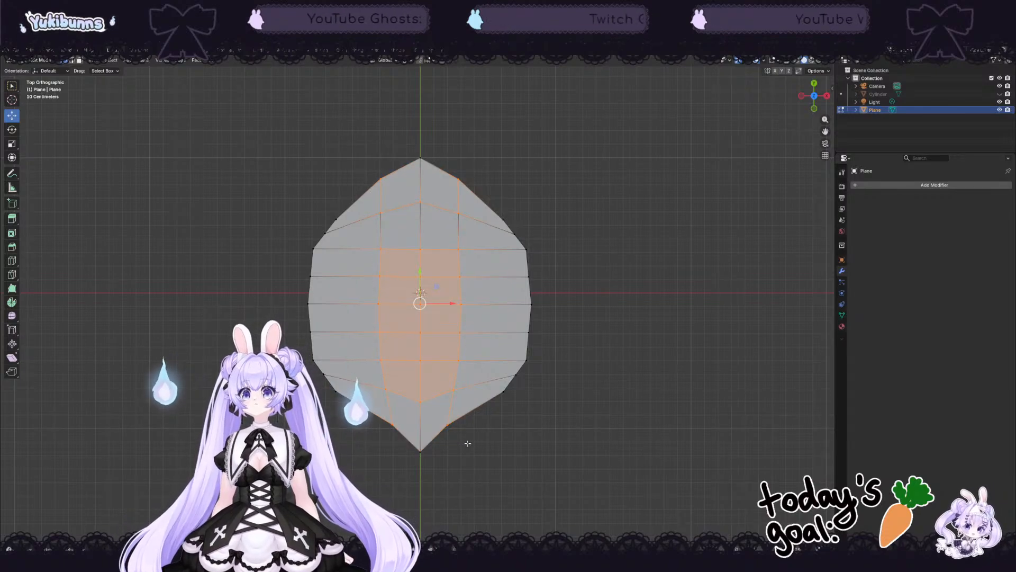
pyautogui.hotkey('ctrl', 'r')
pyautogui.click(402, 254)
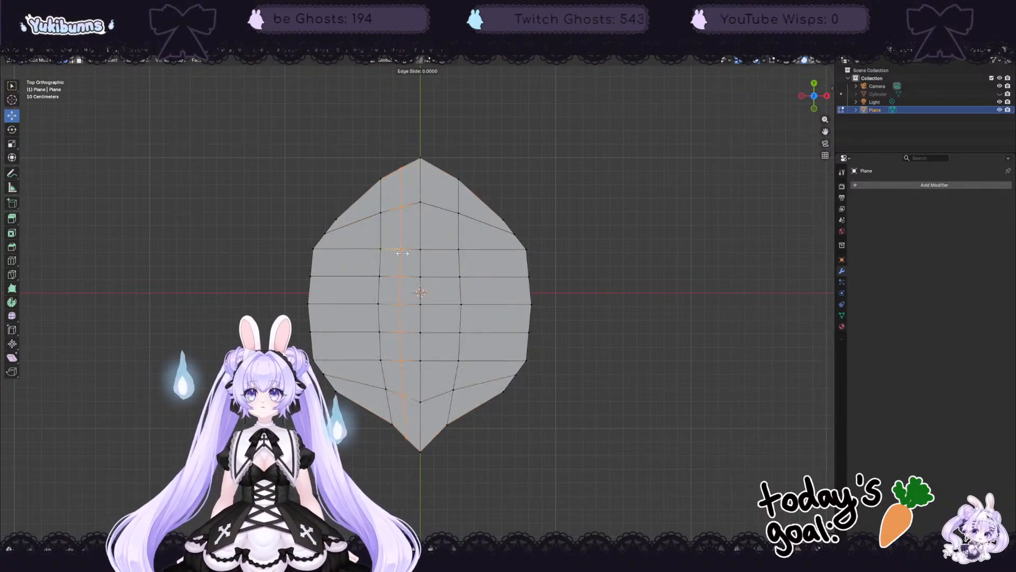
pyautogui.click(443, 259)
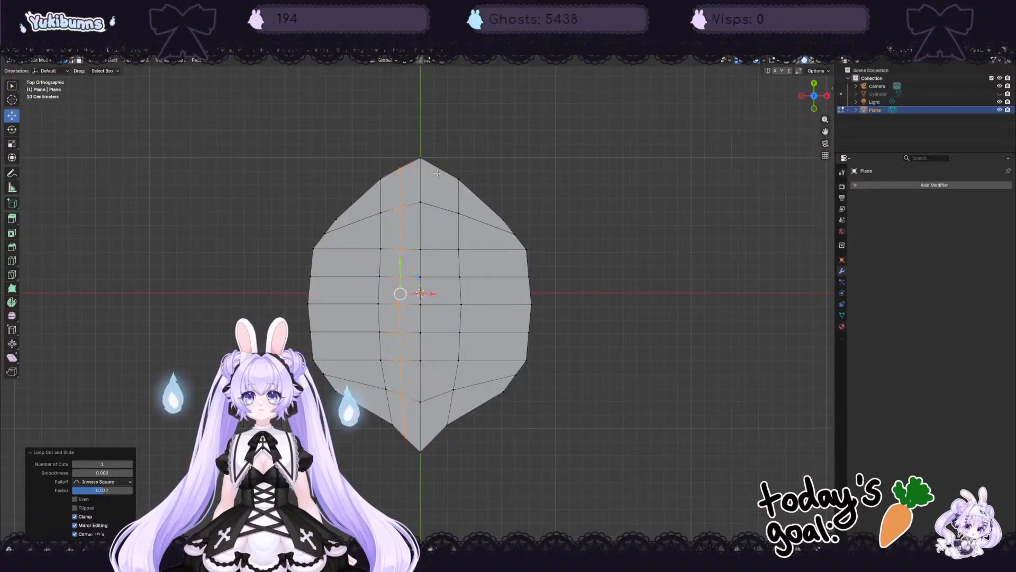
pyautogui.moveTo(482, 143); pyautogui.dragTo(414, 457)
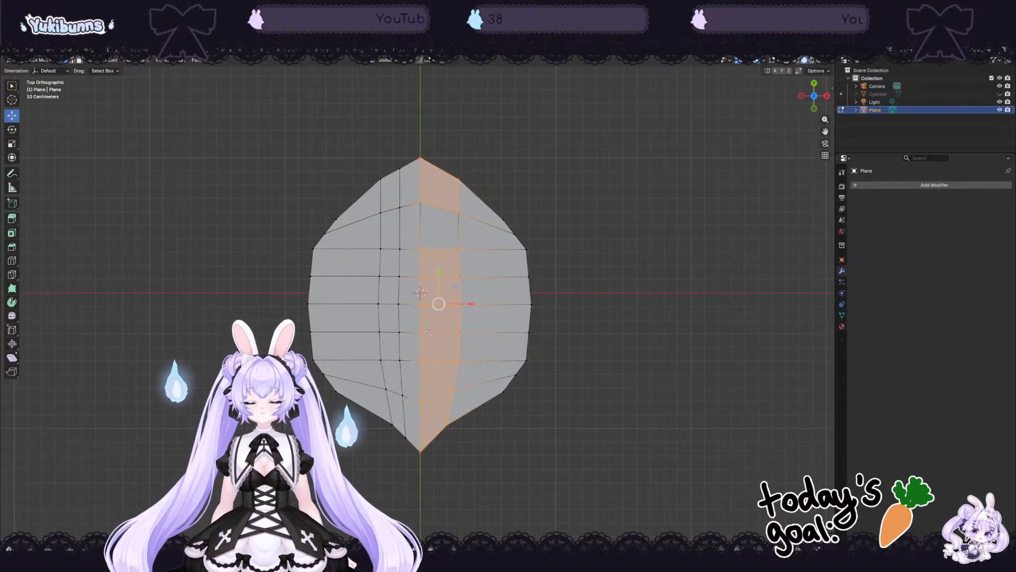
pyautogui.hotkey('ctrl', 'r')
pyautogui.click(434, 248)
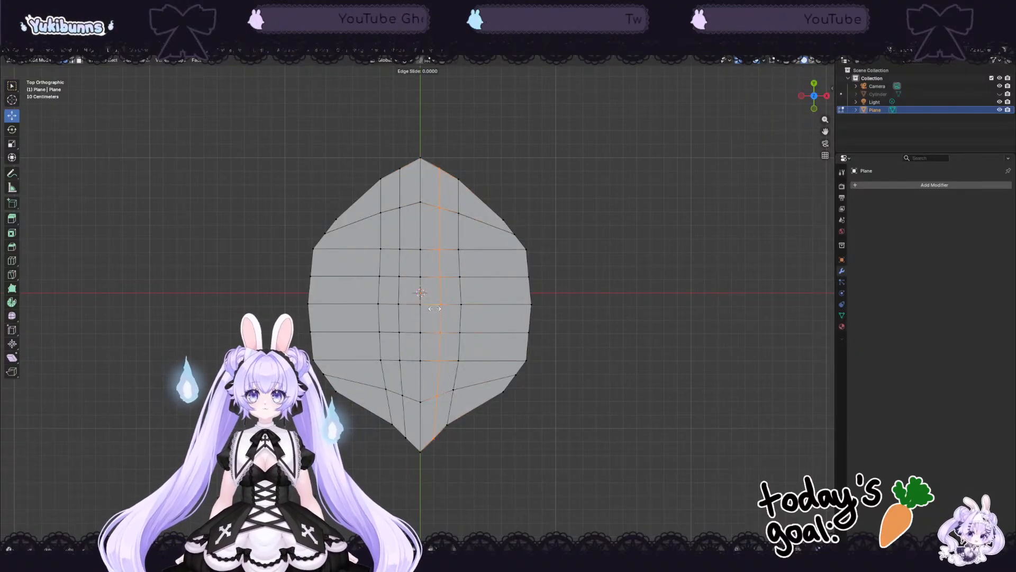
pyautogui.click(435, 244)
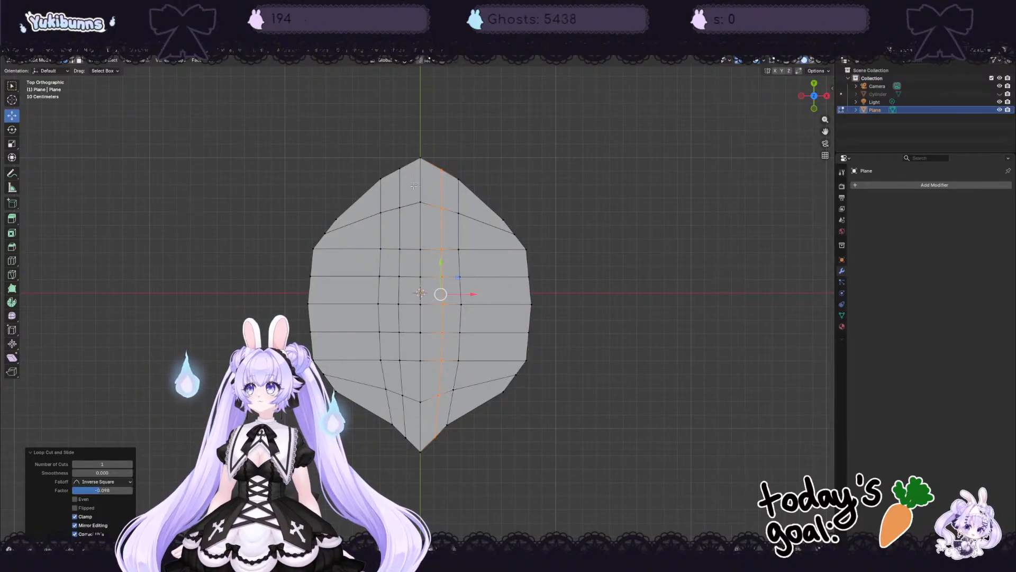
# Step: Try lowering the vertex left of the leaf's tip about 0.082 m, undo it, and add the vertex right of the tip to the selection
pyautogui.click(400, 169)
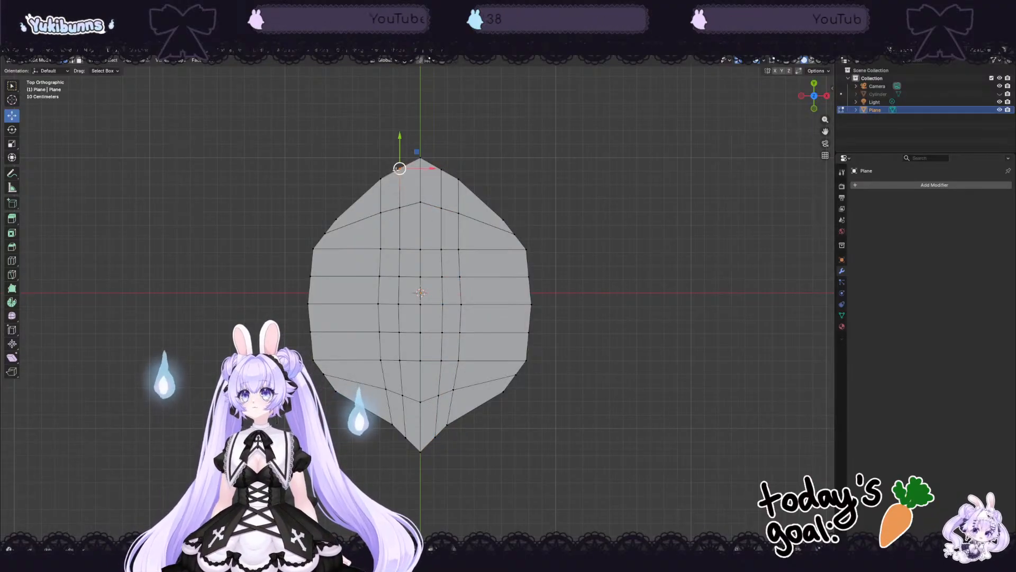
pyautogui.press('g')
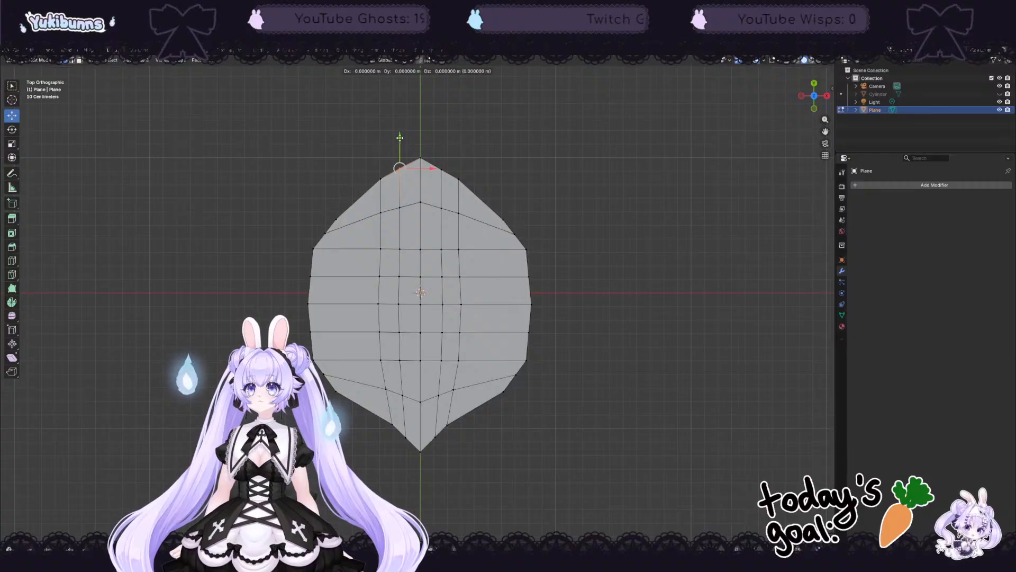
pyautogui.click(391, 249)
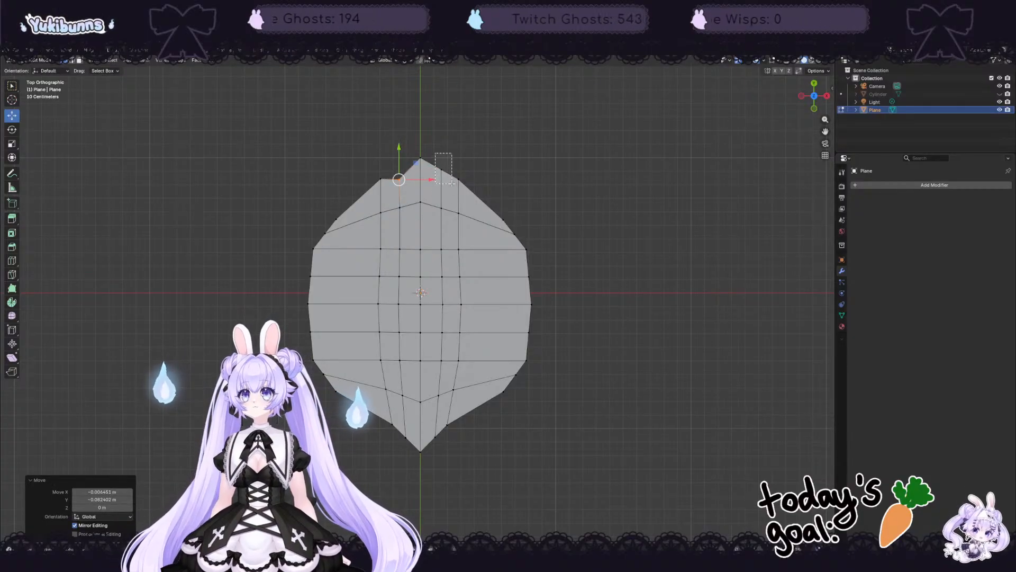
pyautogui.click(449, 169)
pyautogui.hotkey('ctrl', 'z')
pyautogui.hotkey('ctrl', 'z')
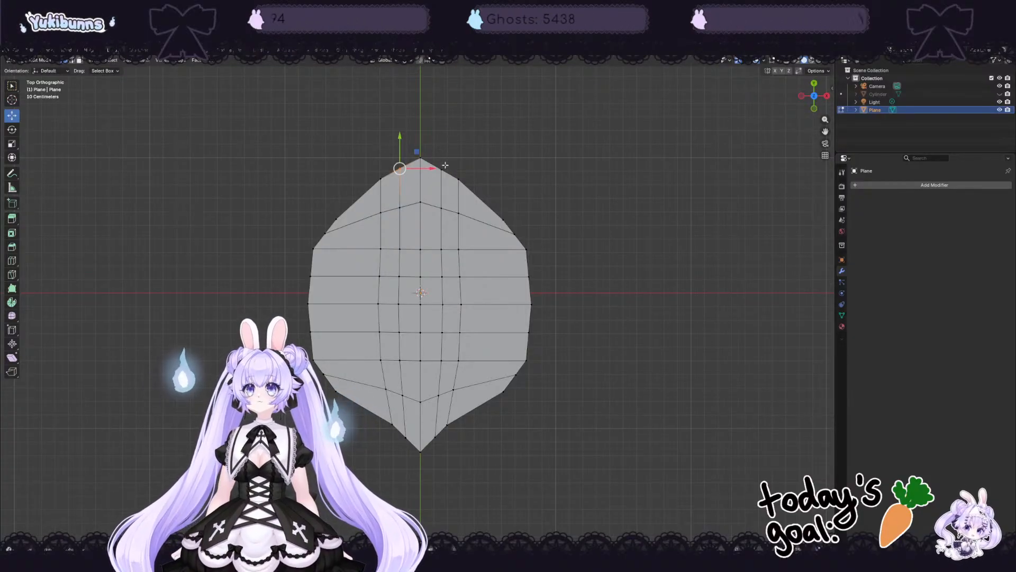
pyautogui.keyDown('shift'); pyautogui.moveTo(450, 155); pyautogui.dragTo(439, 185); pyautogui.keyUp('shift')
# Step: Try to shift the two vertices beside the leaf's tip along X
pyautogui.press('g')
pyautogui.press('x')
pyautogui.click(423, 167)
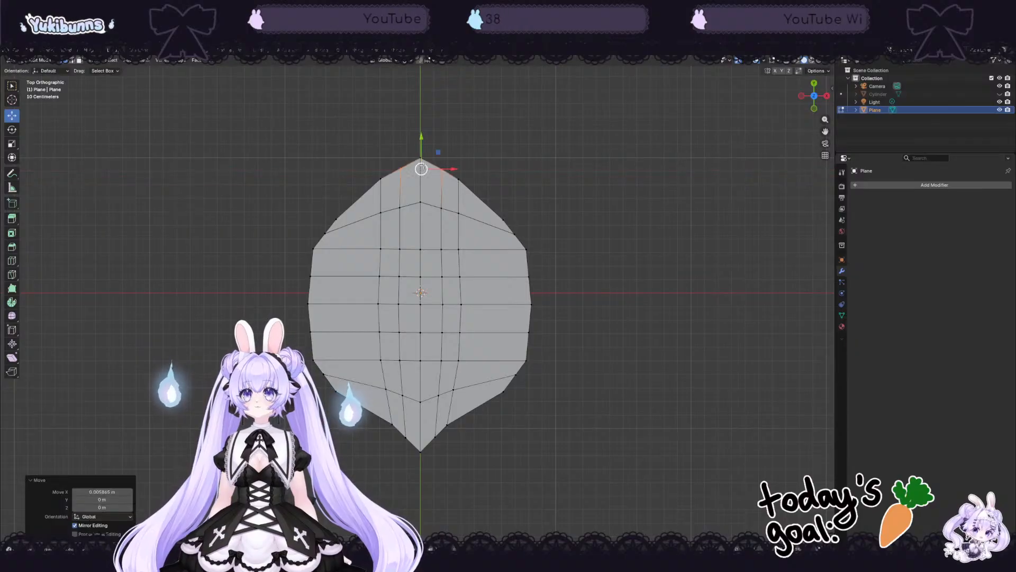
pyautogui.hotkey('ctrl', 'z')
pyautogui.press('g')
pyautogui.press('x')
pyautogui.click(421, 144)
pyautogui.hotkey('ctrl', 'z')
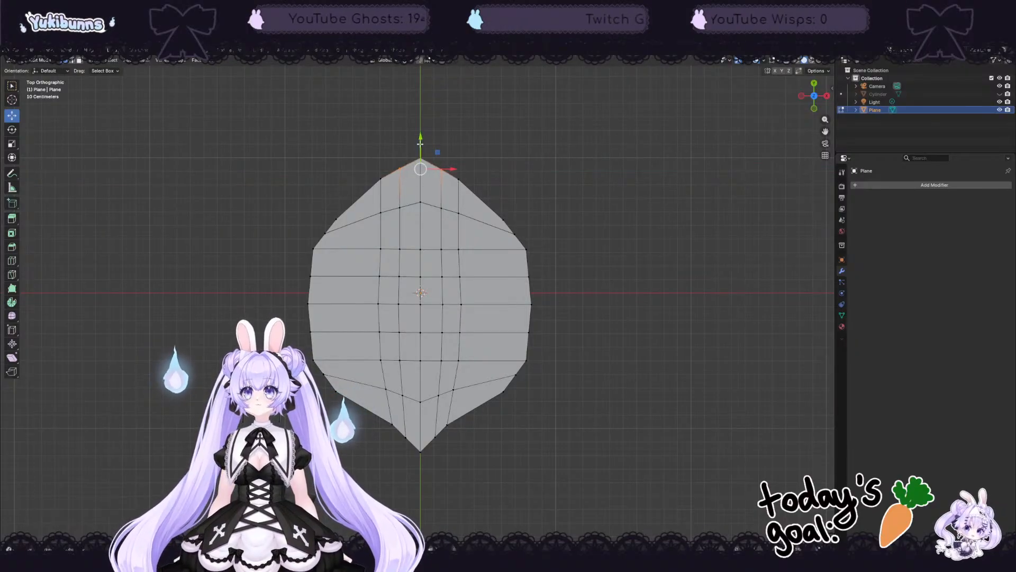
# Step: Lower the two vertices flanking the leaf's tip, and also lower the next pair of edge vertices outward
pyautogui.moveTo(421, 135); pyautogui.dragTo(389, 186)
pyautogui.keyDown('shift'); pyautogui.moveTo(468, 171); pyautogui.dragTo(451, 191); pyautogui.keyUp('shift')
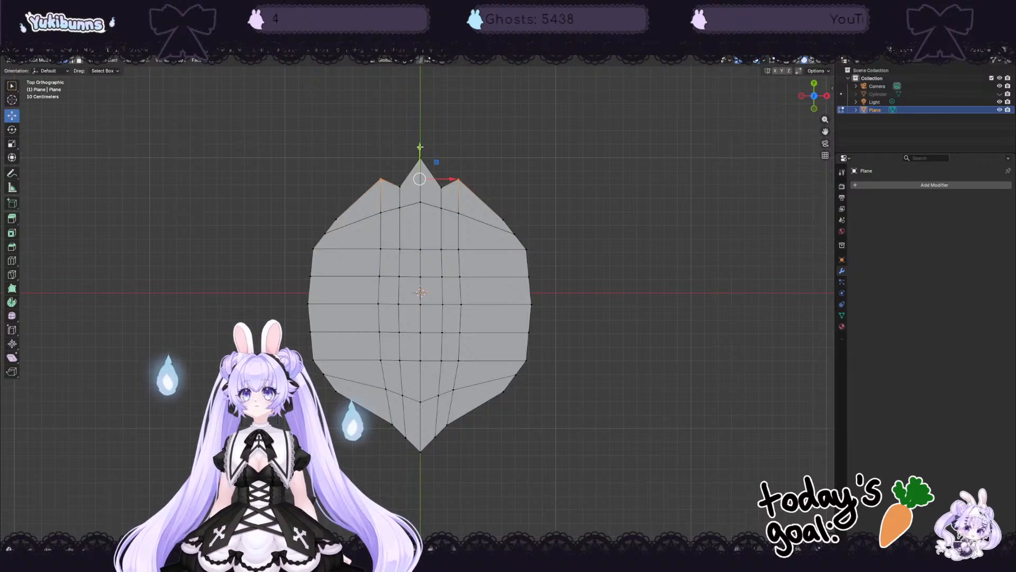
pyautogui.moveTo(420, 147); pyautogui.dragTo(430, 110)
# Step: Raise the two upper shoulder vertices of the leaf together along Y by about 0.063 m
pyautogui.click(335, 219)
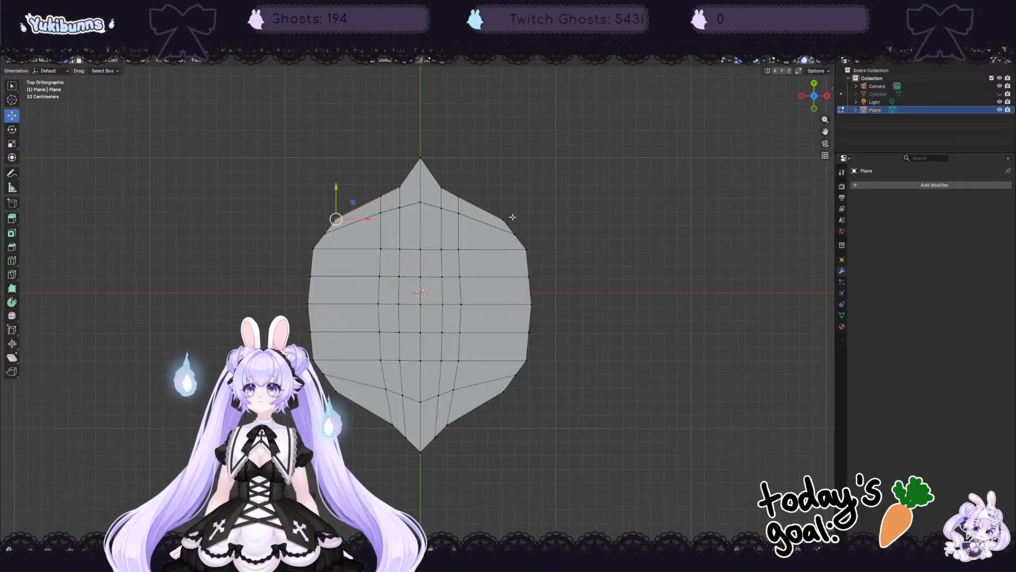
pyautogui.click(503, 219)
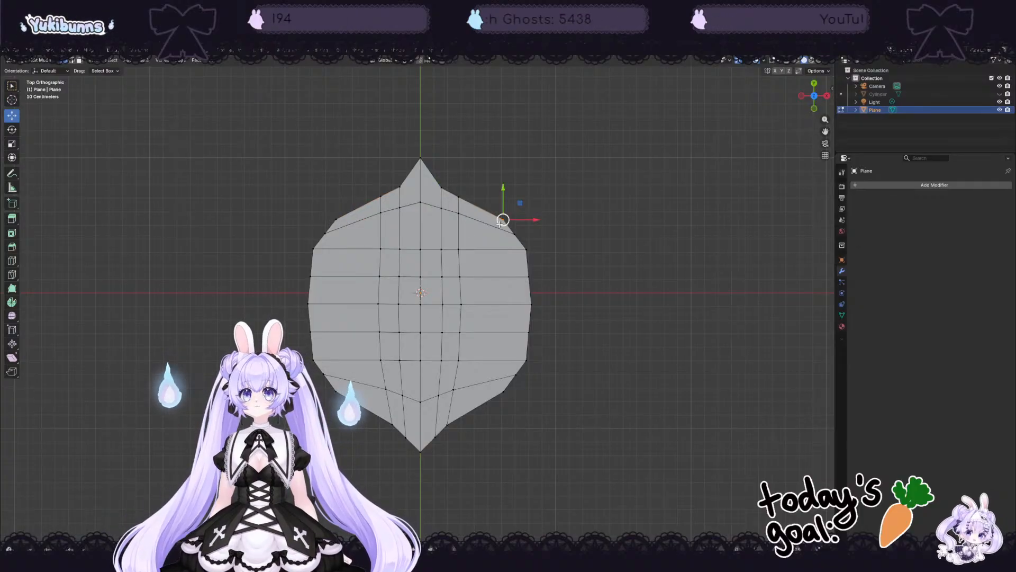
pyautogui.keyDown('shift'); pyautogui.click(328, 221); pyautogui.keyUp('shift')
pyautogui.moveTo(420, 187); pyautogui.dragTo(435, 131)
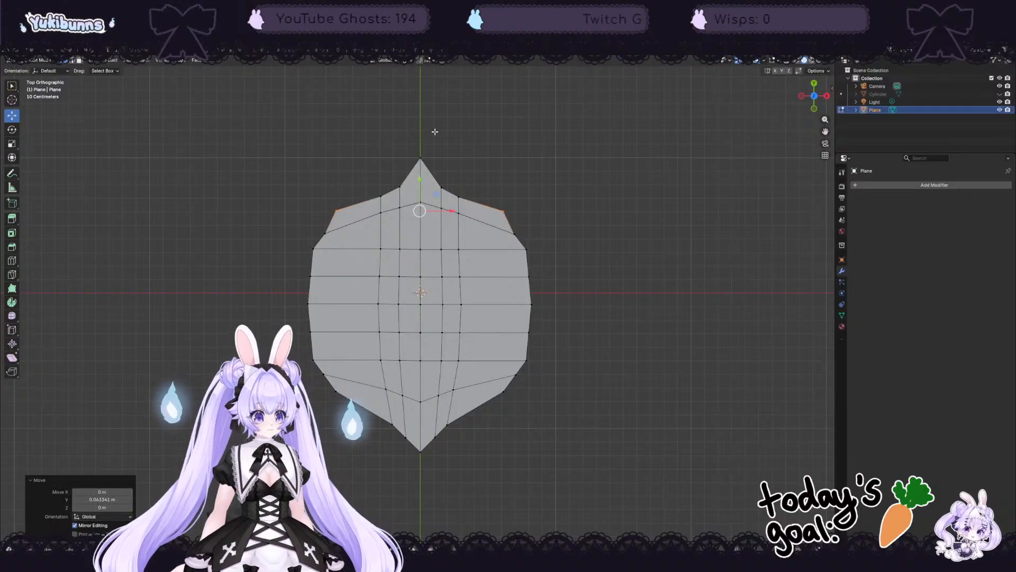
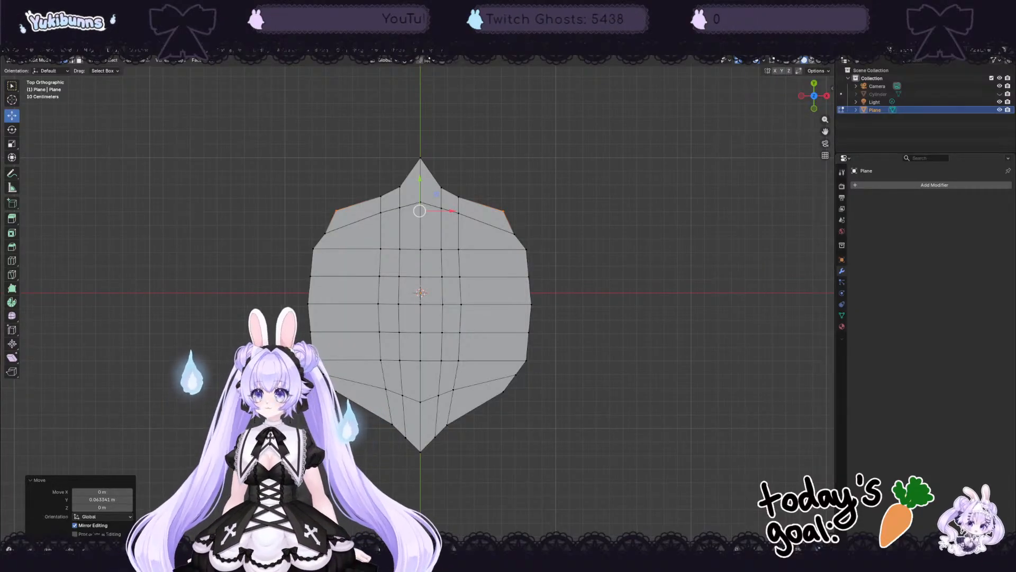
# Step: Deselect the leaf's vertices, hide the Plane object and return to Object Mode
pyautogui.hotkey('alt', 'a')
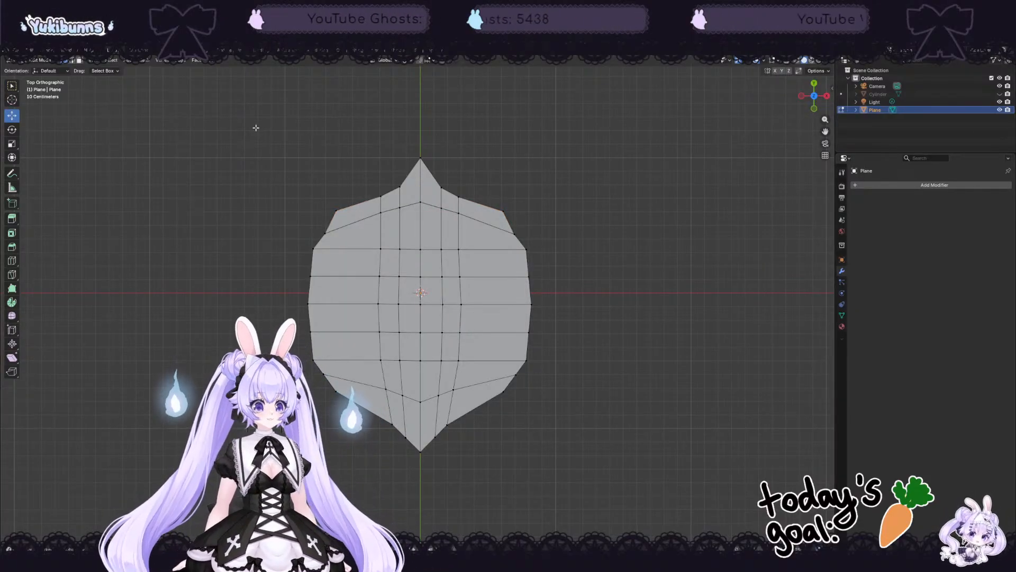
pyautogui.click(1000, 110)
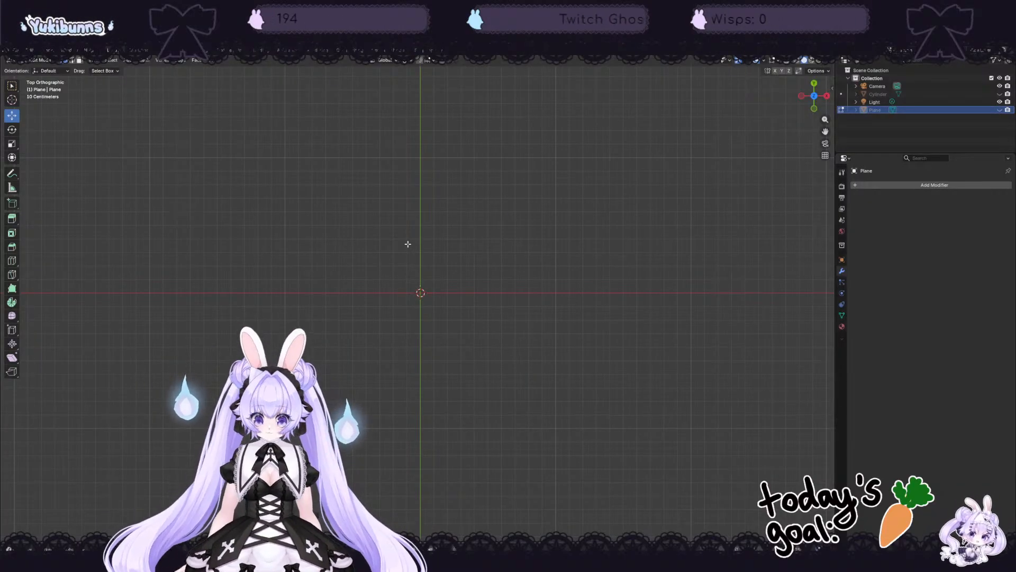
pyautogui.press('Tab')
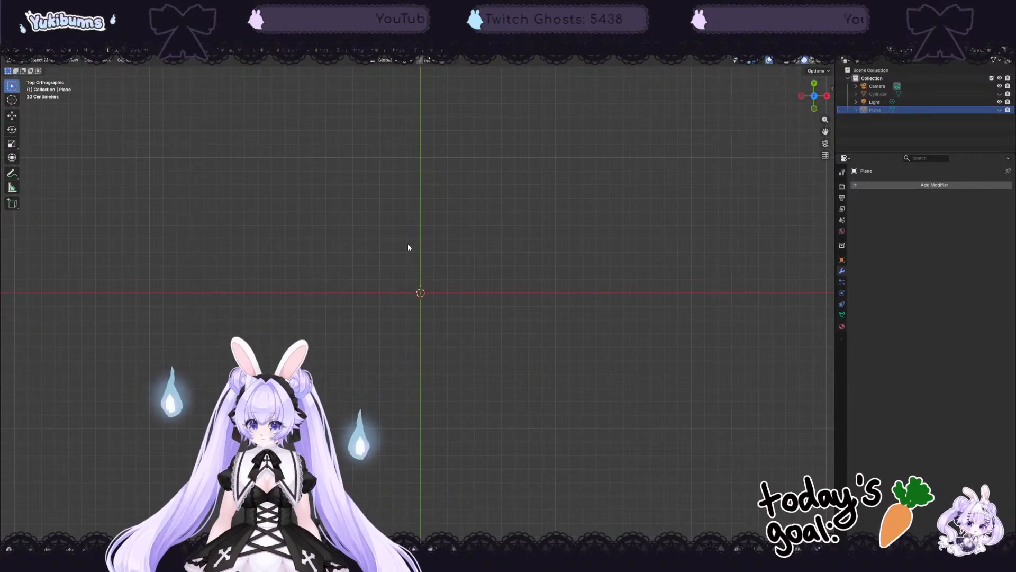
# Step: Add a Bézier curve at the origin and enter Edit Mode on it
pyautogui.hotkey('shift', 'a')
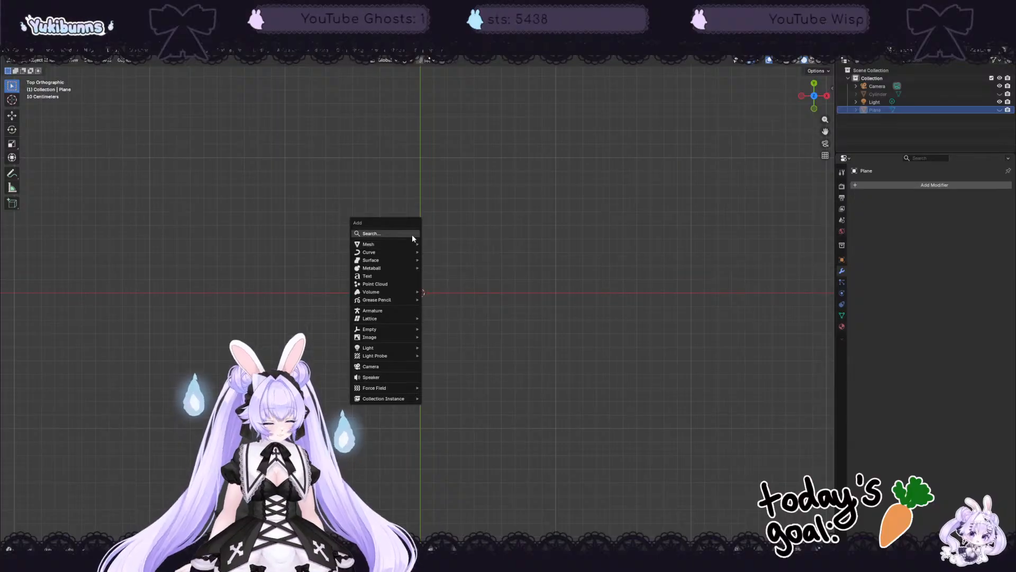
pyautogui.moveTo(401, 252)
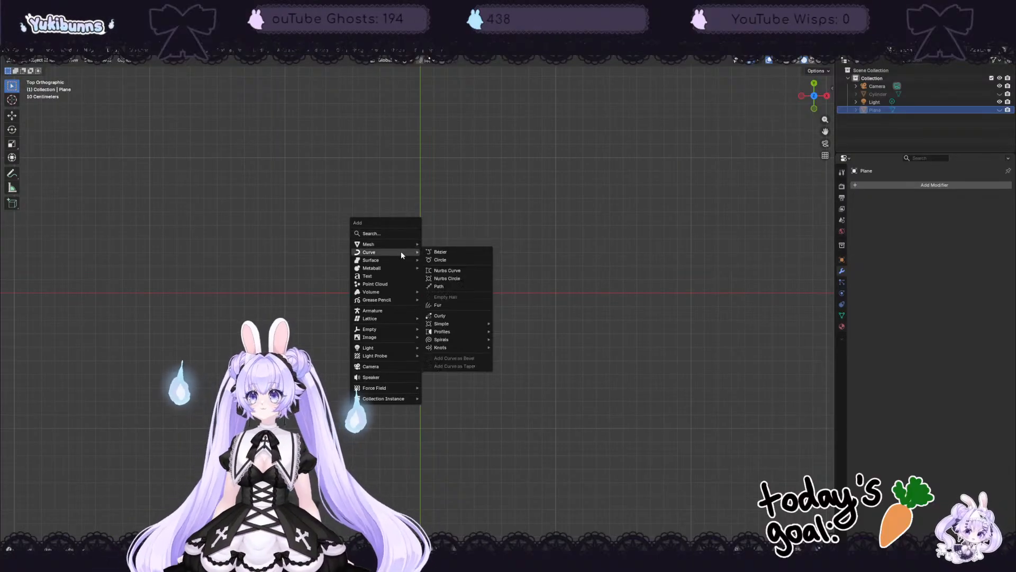
pyautogui.click(455, 252)
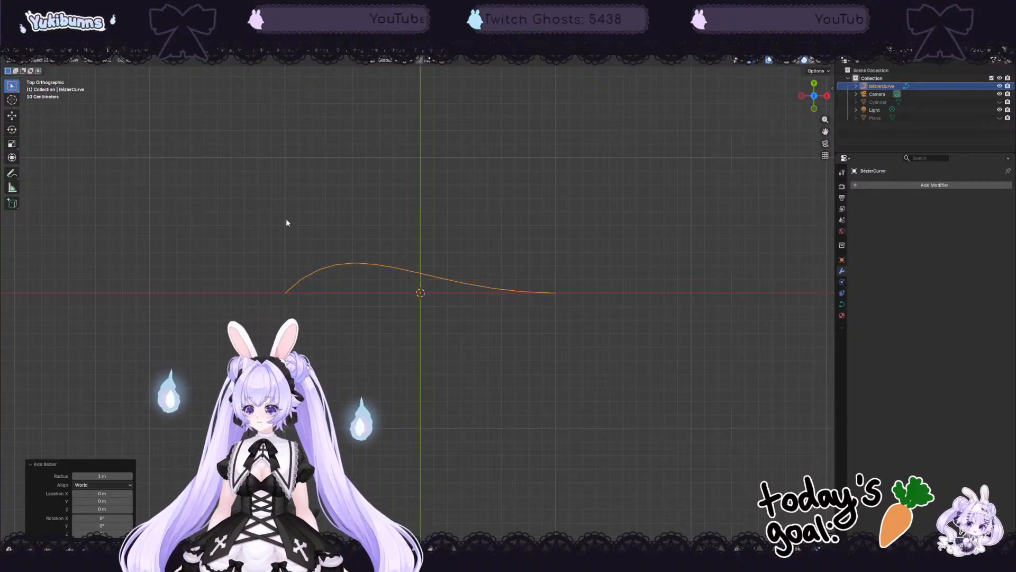
pyautogui.press('Tab')
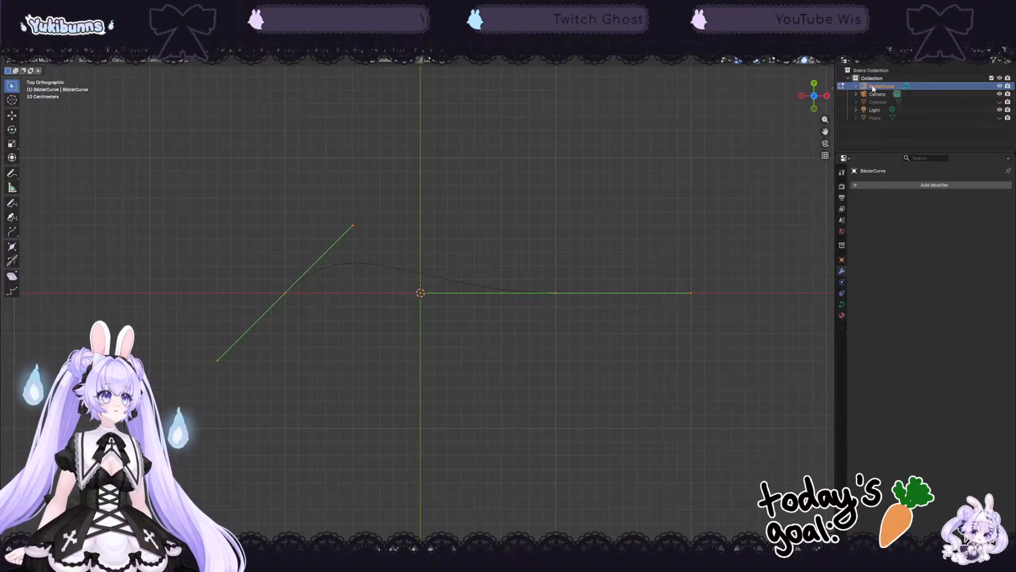
# Step: Delete both control points of the Bézier curve as vertices to leave the curve object empty
pyautogui.click(856, 86)
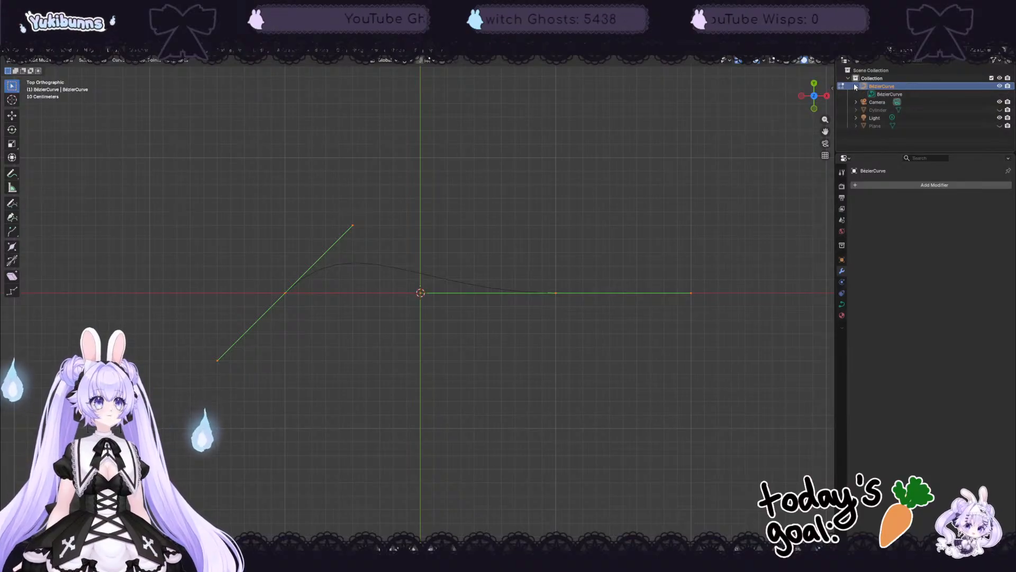
pyautogui.moveTo(200, 197); pyautogui.dragTo(370, 350)
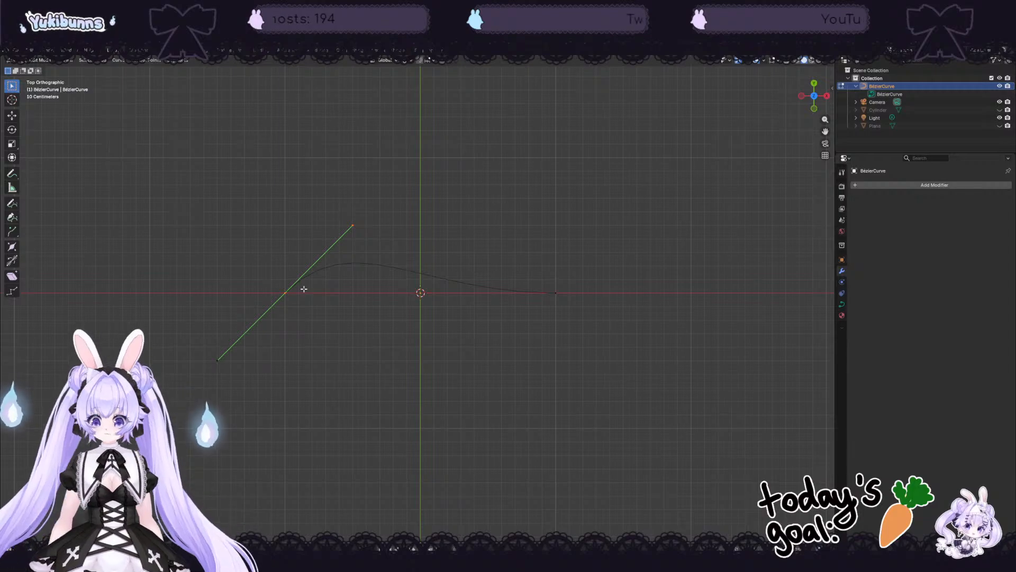
pyautogui.press('x')
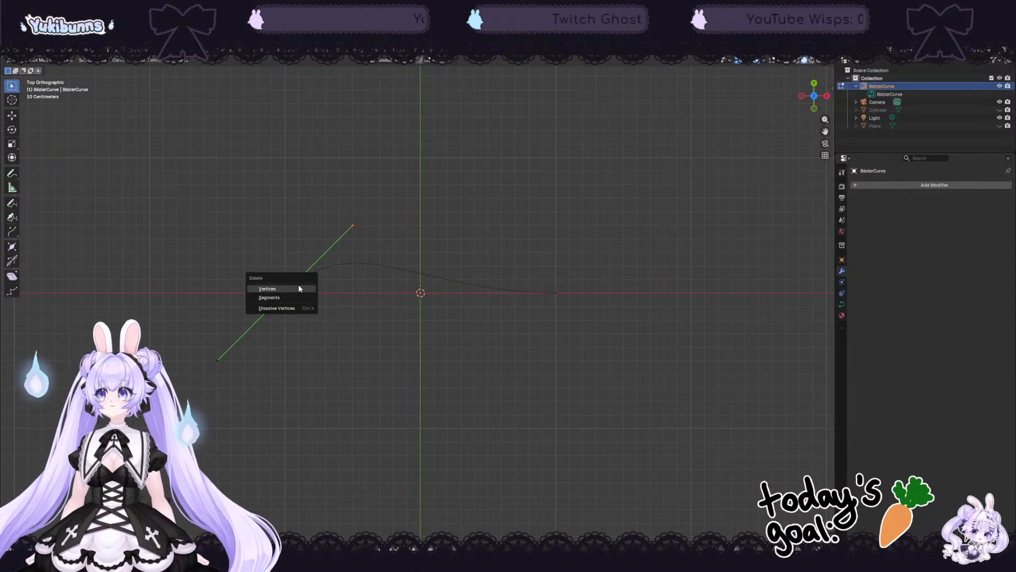
pyautogui.click(300, 288)
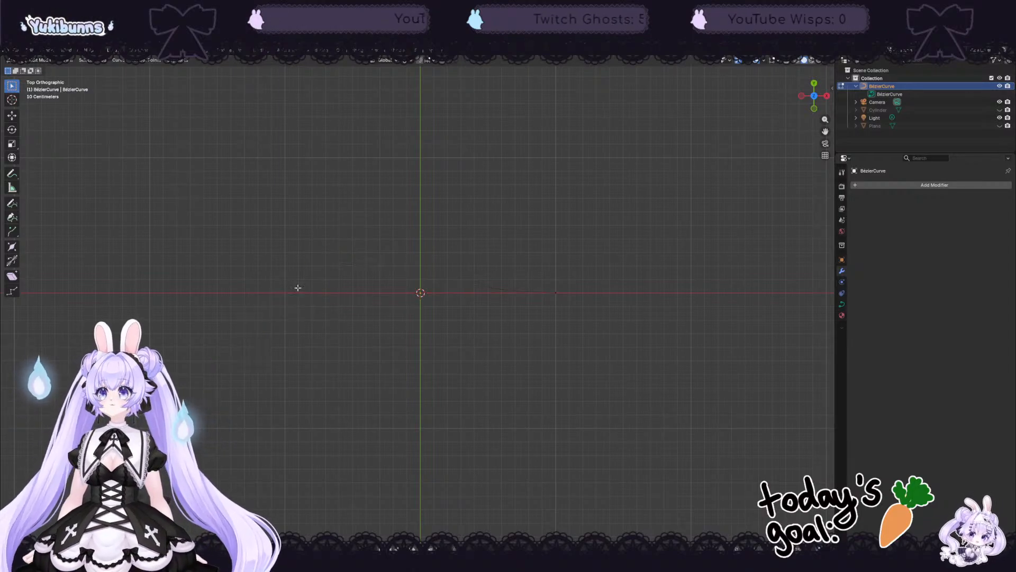
pyautogui.click(551, 284)
pyautogui.click(690, 294)
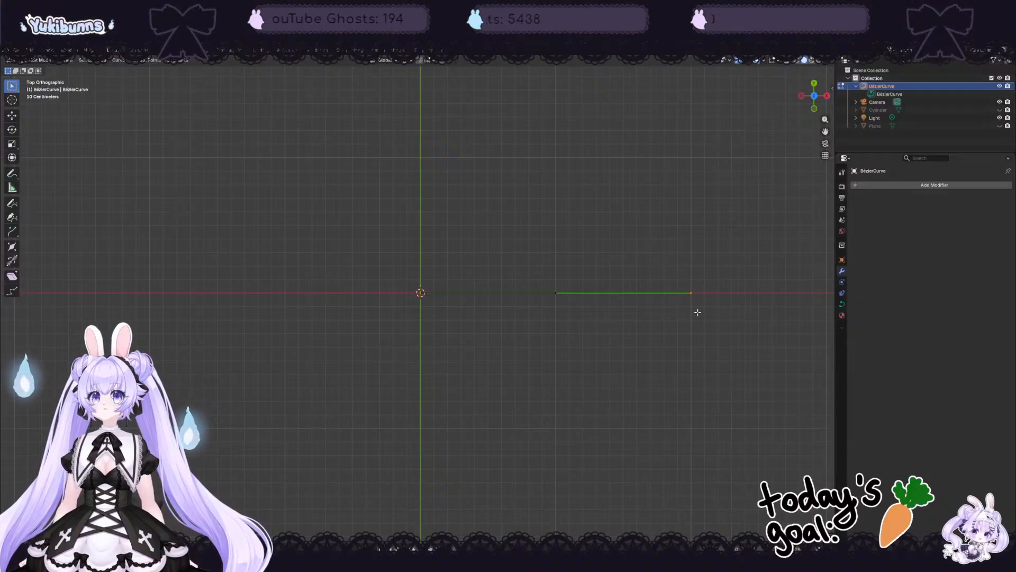
pyautogui.press('x')
pyautogui.click(656, 309)
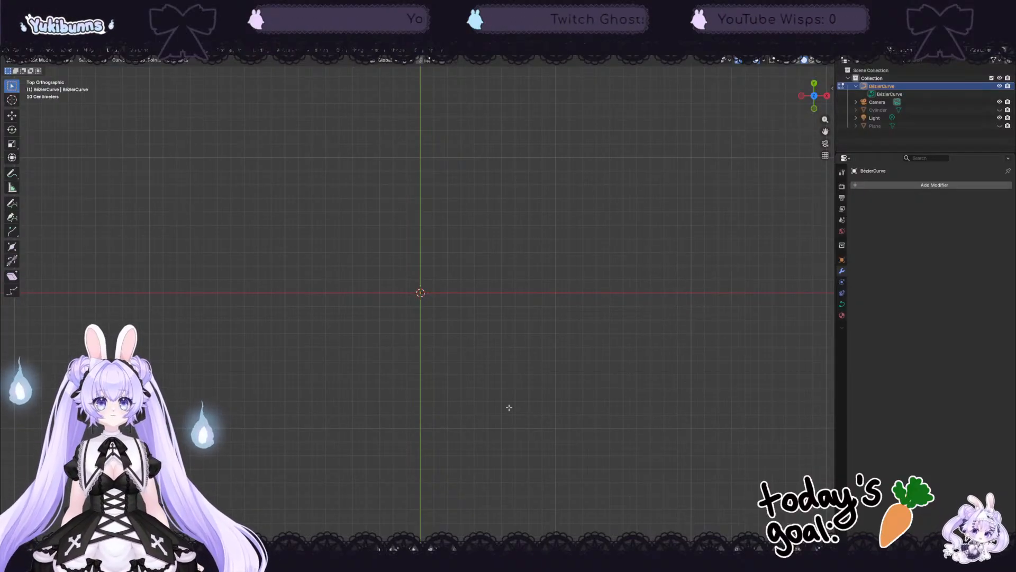
# Step: Try sketching the left half of a jagged leaf outline with the Annotate tool, and undo the stroke
pyautogui.click(12, 173)
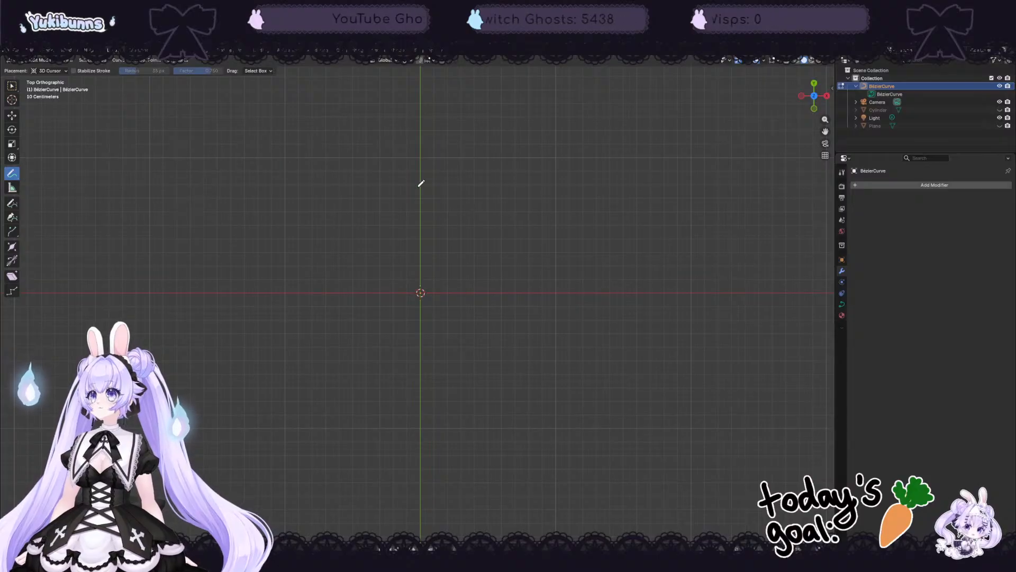
pyautogui.moveTo(421, 159)
pyautogui.mouseDown()
pyautogui.moveTo(402, 165)
pyautogui.moveTo(381, 227)
pyautogui.moveTo(320, 225)
pyautogui.moveTo(332, 280)
pyautogui.moveTo(309, 272)
pyautogui.moveTo(294, 281)
pyautogui.moveTo(328, 369)
pyautogui.moveTo(300, 377)
pyautogui.moveTo(337, 417)
pyautogui.moveTo(383, 442)
pyautogui.moveTo(377, 454)
pyautogui.moveTo(424, 467)
pyautogui.mouseUp()
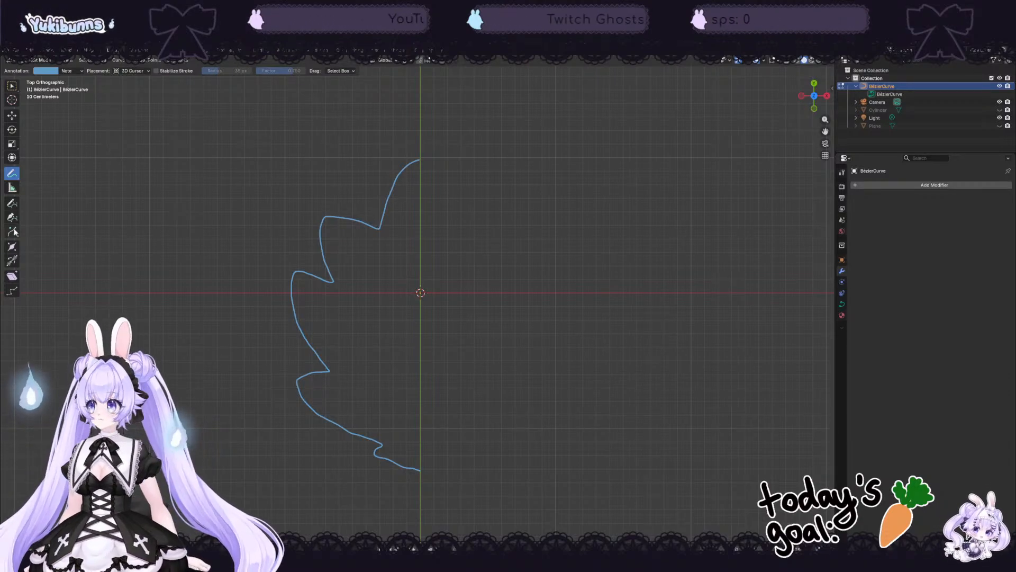
pyautogui.click(11, 203)
pyautogui.hotkey('ctrl', 'z')
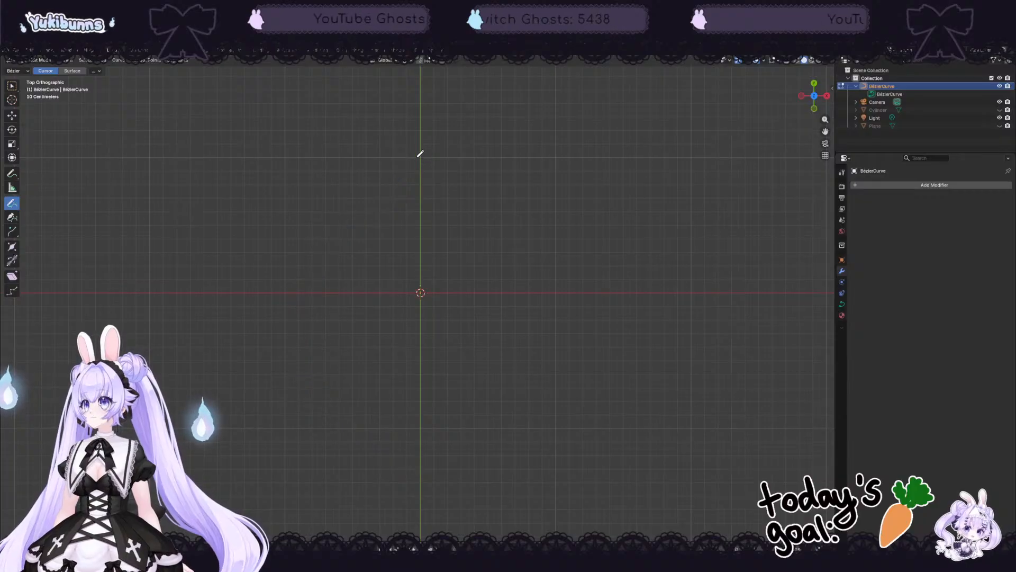
# Step: Draw the leaf's left outline as a freehand Bézier curve, starting and ending on the Y axis
pyautogui.moveTo(420, 156)
pyautogui.mouseDown()
pyautogui.moveTo(393, 190)
pyautogui.moveTo(386, 222)
pyautogui.moveTo(329, 206)
pyautogui.moveTo(343, 275)
pyautogui.moveTo(296, 279)
pyautogui.moveTo(341, 405)
pyautogui.moveTo(376, 431)
pyautogui.moveTo(423, 441)
pyautogui.mouseUp()
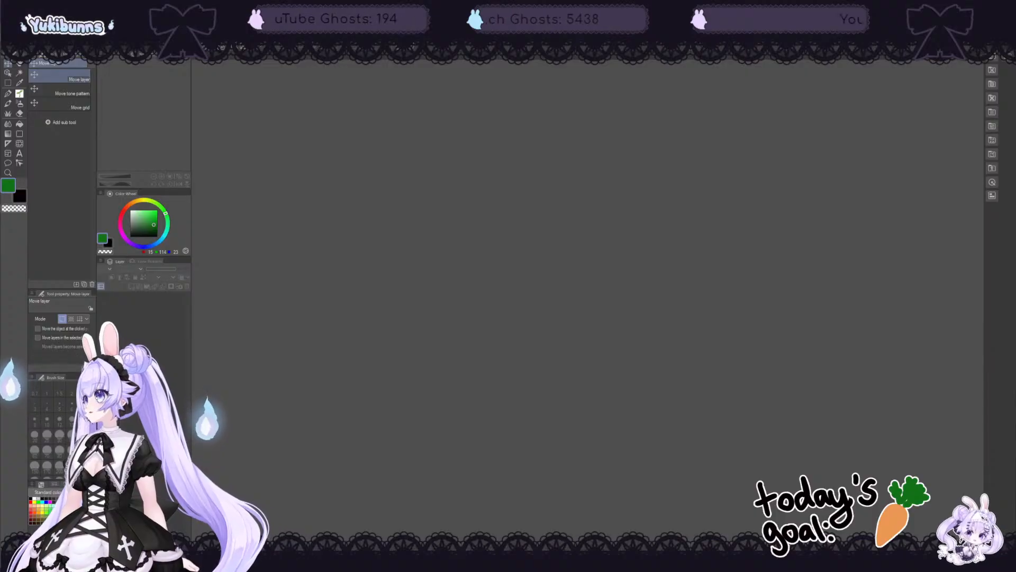
# Step: Switch to Clip Studio Paint, create a new canvas and fill Layer 1 with a dark grey-green
pyautogui.click(871, 206)
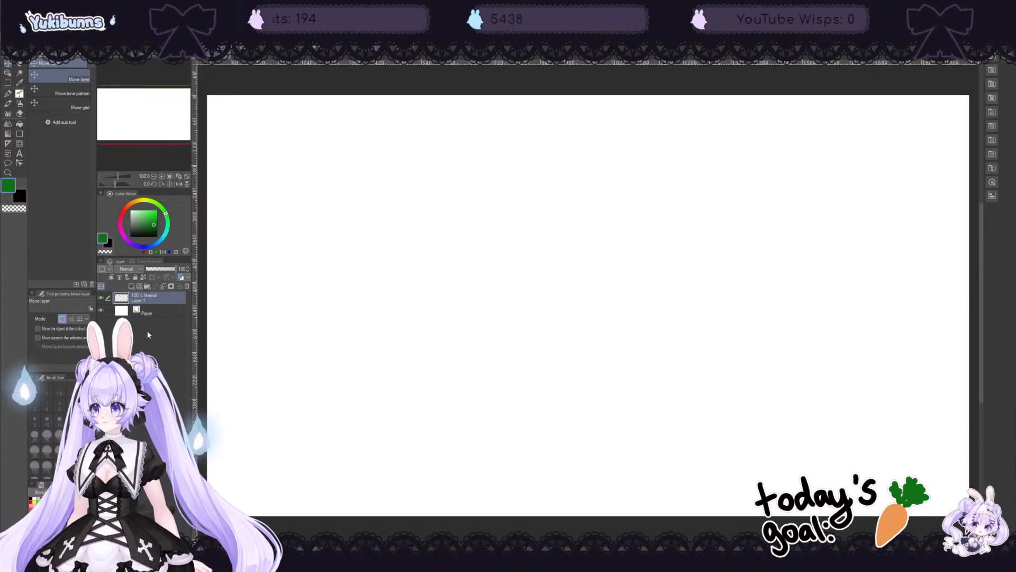
pyautogui.click(133, 231)
pyautogui.click(20, 123)
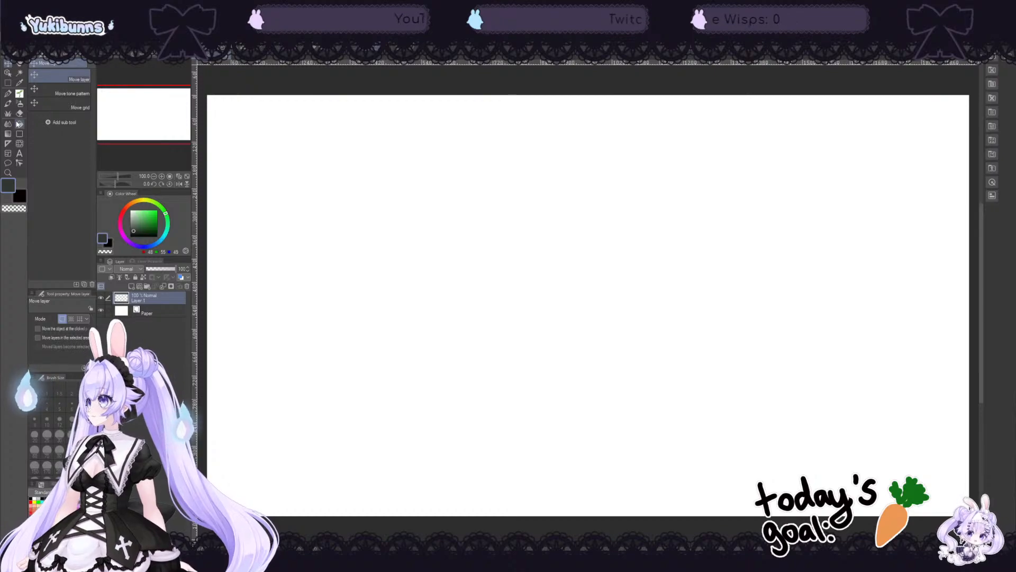
pyautogui.click(532, 287)
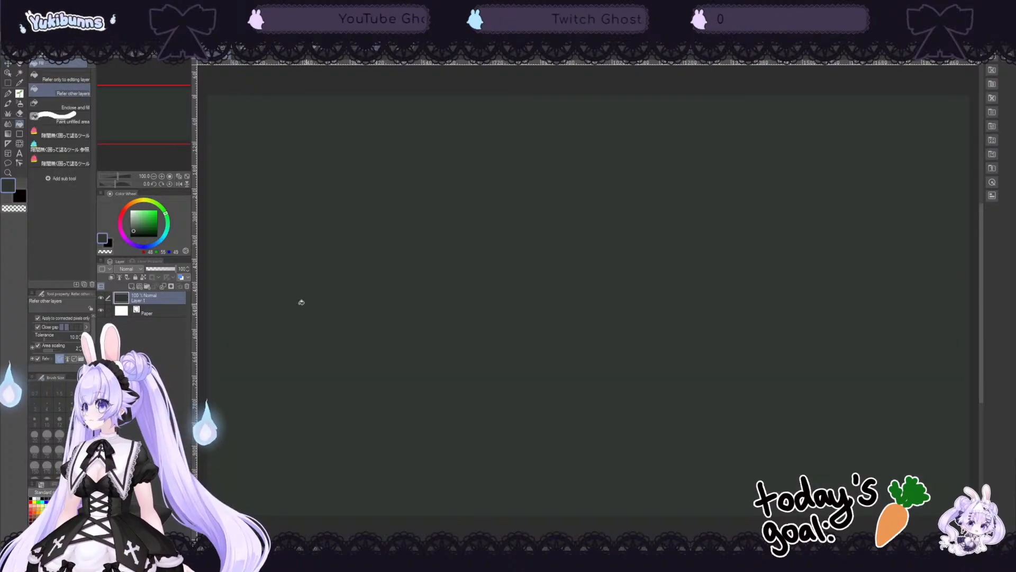
# Step: Add a new raster layer and place a vertical symmetrical ruler near the canvas's centre
pyautogui.click(132, 286)
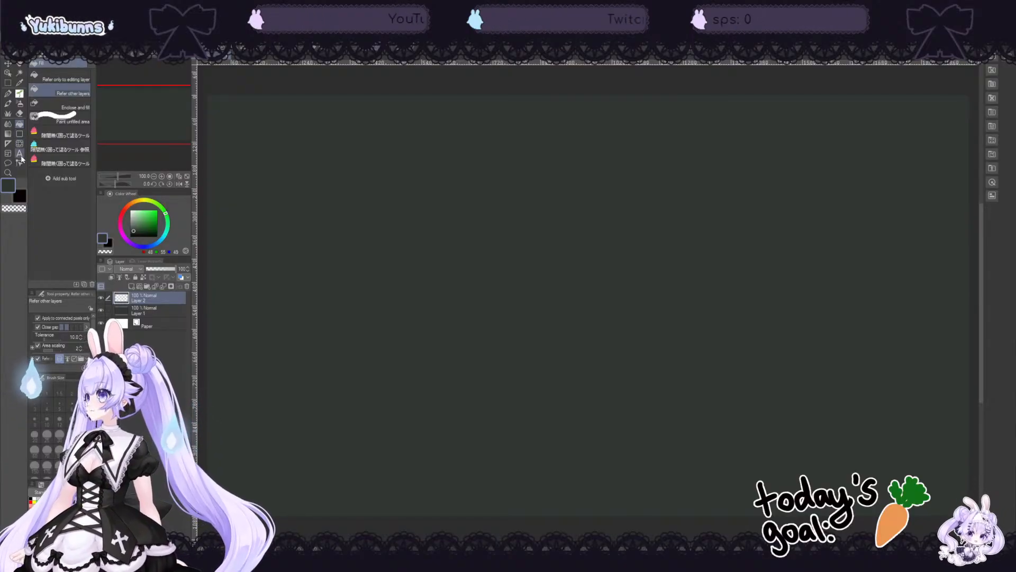
pyautogui.click(8, 144)
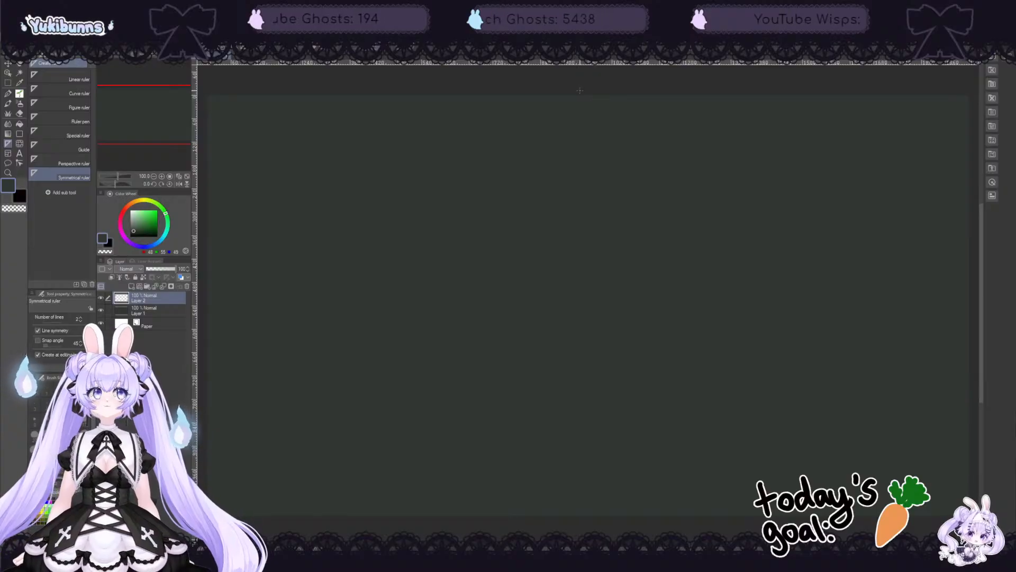
pyautogui.moveTo(561, 281); pyautogui.dragTo(559, 452)
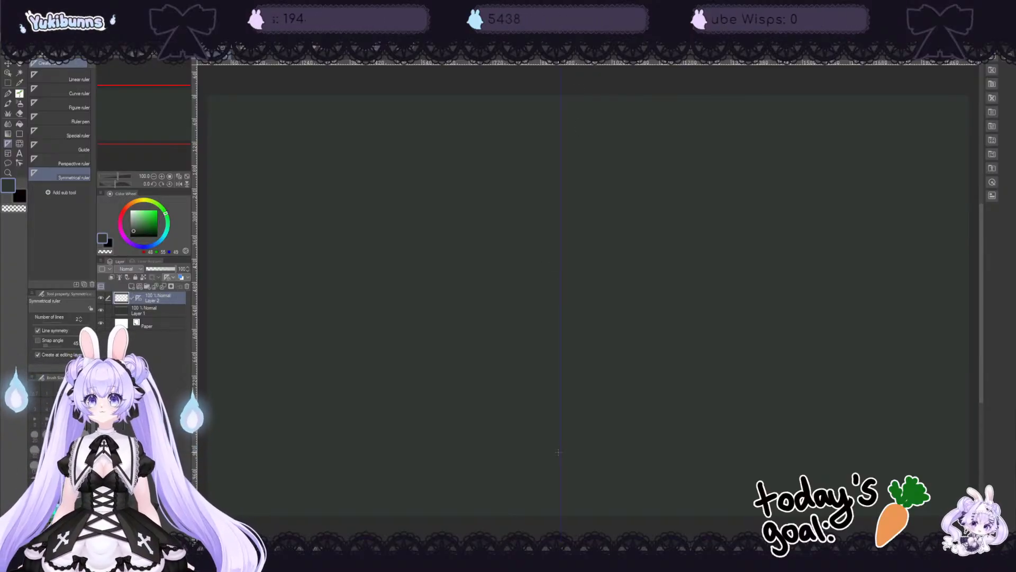
# Step: Set up the Turnip pen with a light green colour and a brush size of 15
pyautogui.click(140, 210)
pyautogui.click(8, 94)
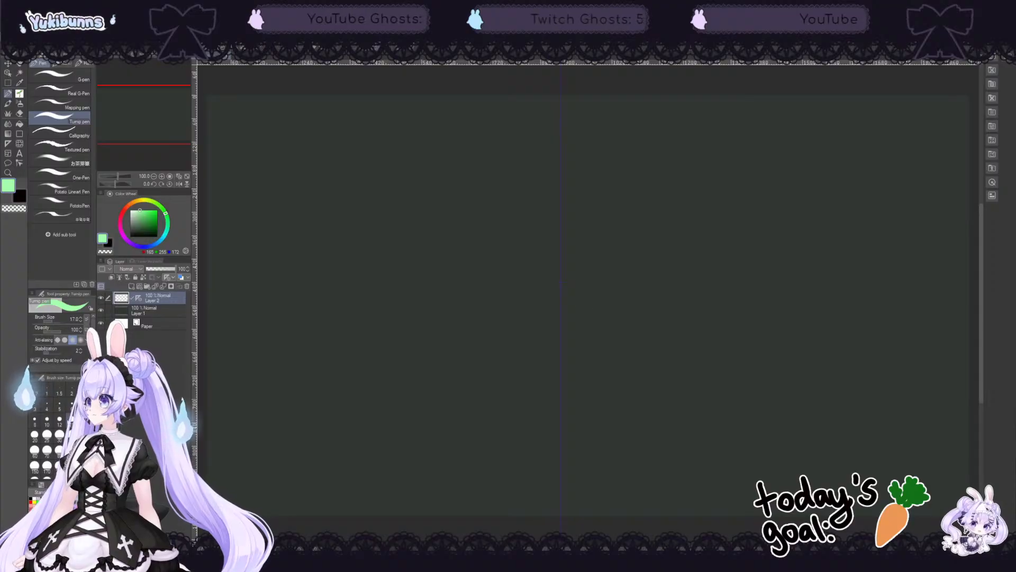
pyautogui.press('[')
# Step: Try sketching a spiky leaf outline mirrored across the symmetrical ruler, and undo the stroke
pyautogui.moveTo(561, 141)
pyautogui.mouseDown()
pyautogui.moveTo(518, 232)
pyautogui.moveTo(463, 203)
pyautogui.moveTo(448, 279)
pyautogui.moveTo(486, 332)
pyautogui.moveTo(445, 342)
pyautogui.moveTo(533, 376)
pyautogui.mouseUp()
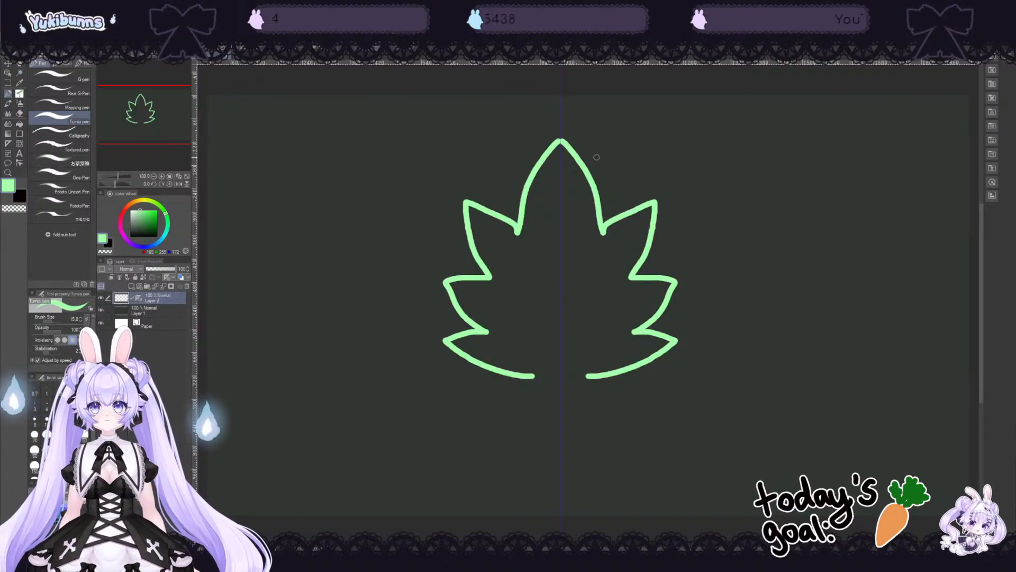
pyautogui.hotkey('ctrl', 'z')
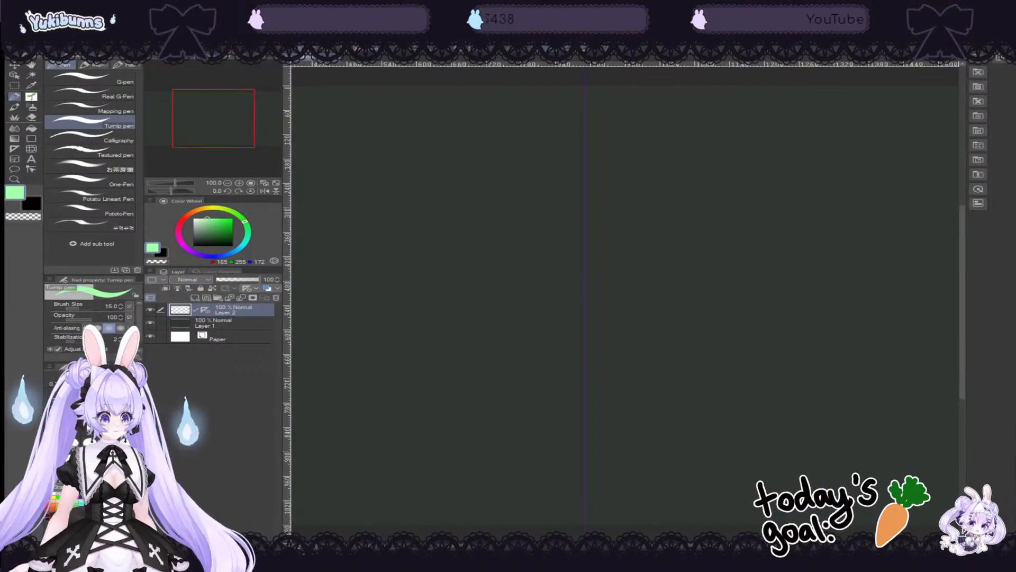
# Step: Sketch the carrot's rounded top, a short stem above it and a scalloped leaf outline, mirrored across the ruler
pyautogui.press('super+Up')
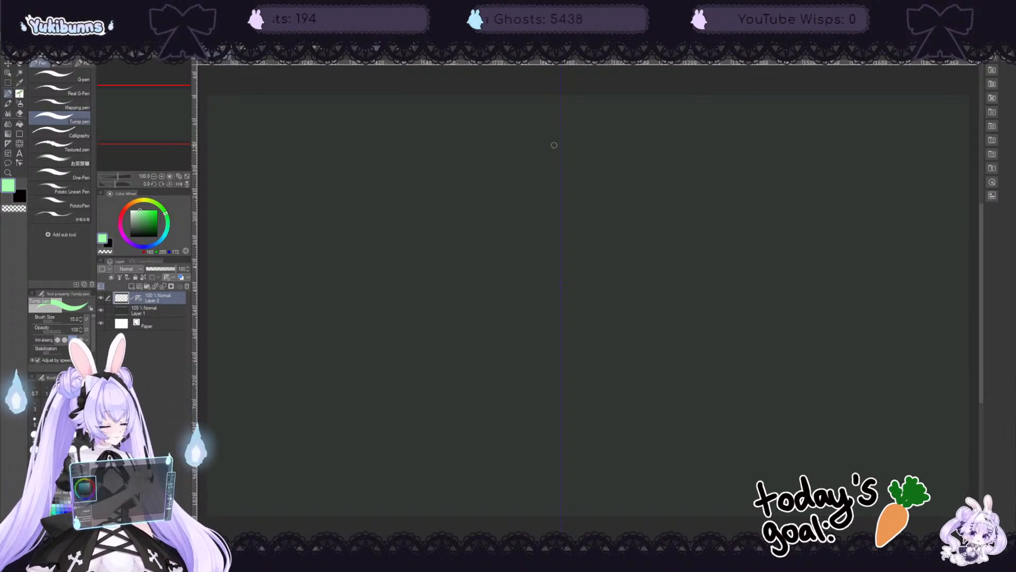
pyautogui.moveTo(492, 520)
pyautogui.mouseDown()
pyautogui.moveTo(498, 456)
pyautogui.moveTo(636, 469)
pyautogui.moveTo(640, 516)
pyautogui.mouseUp()
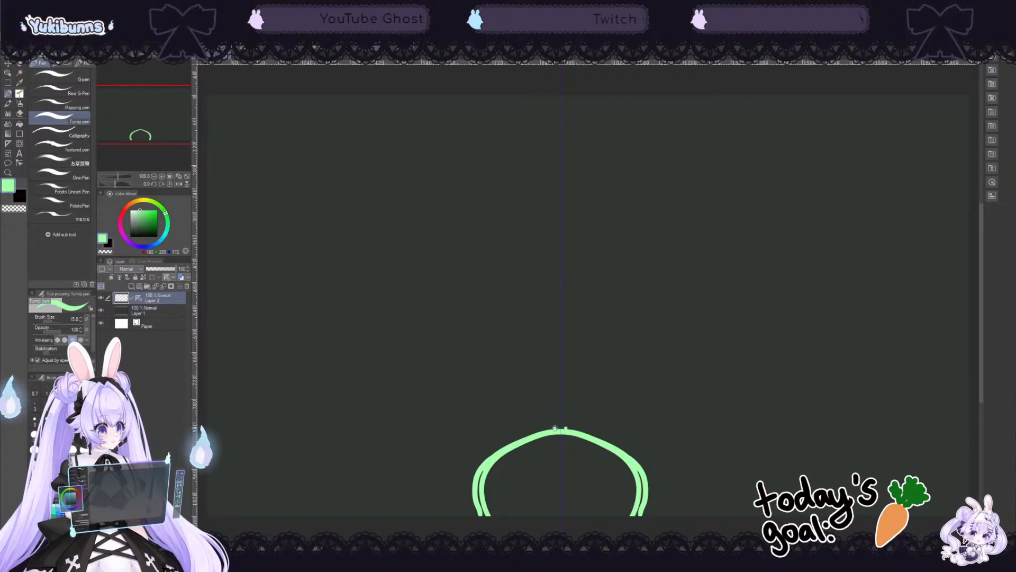
pyautogui.moveTo(554, 428); pyautogui.dragTo(551, 400)
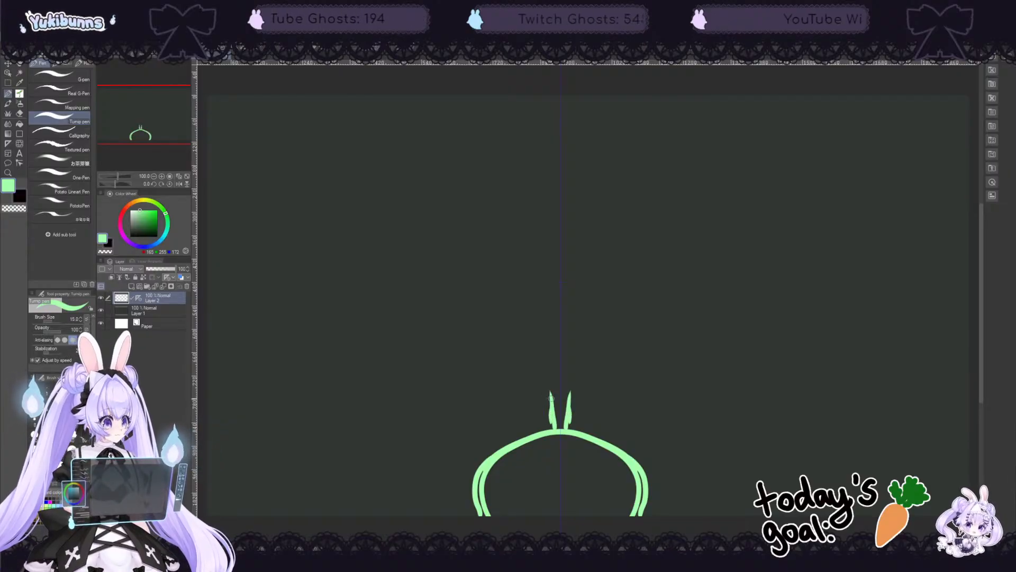
pyautogui.moveTo(560, 155)
pyautogui.mouseDown()
pyautogui.moveTo(537, 182)
pyautogui.moveTo(500, 191)
pyautogui.moveTo(493, 230)
pyautogui.moveTo(475, 239)
pyautogui.moveTo(465, 294)
pyautogui.moveTo(485, 359)
pyautogui.moveTo(535, 389)
pyautogui.moveTo(561, 380)
pyautogui.moveTo(552, 428)
pyautogui.mouseUp()
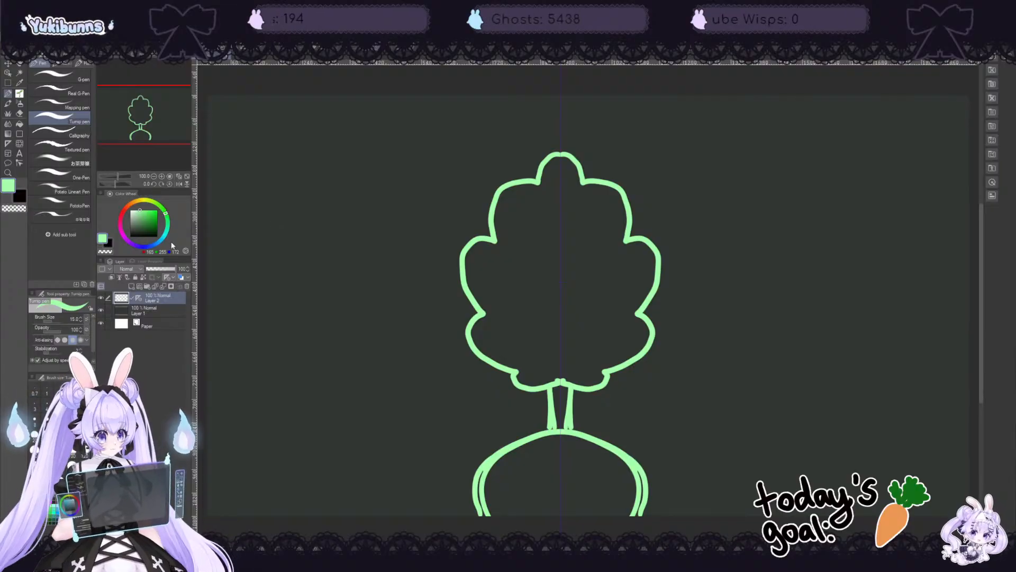
# Step: Fade the sketch layer to 41% opacity and add a layer above it with the symmetrical ruler and black as drawing colour
pyautogui.moveTo(157, 273); pyautogui.dragTo(159, 273)
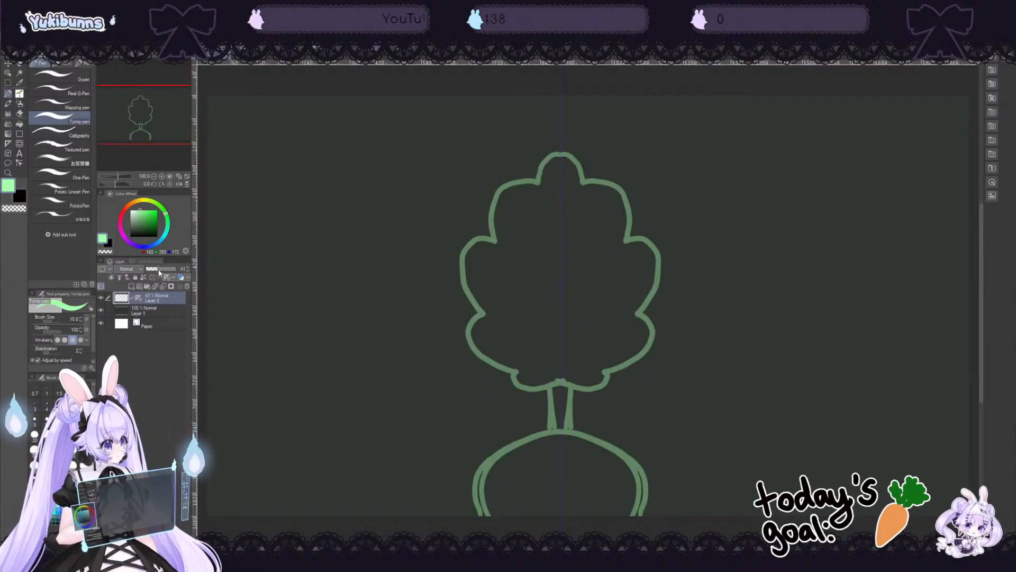
pyautogui.click(131, 286)
pyautogui.moveTo(147, 235); pyautogui.dragTo(173, 254)
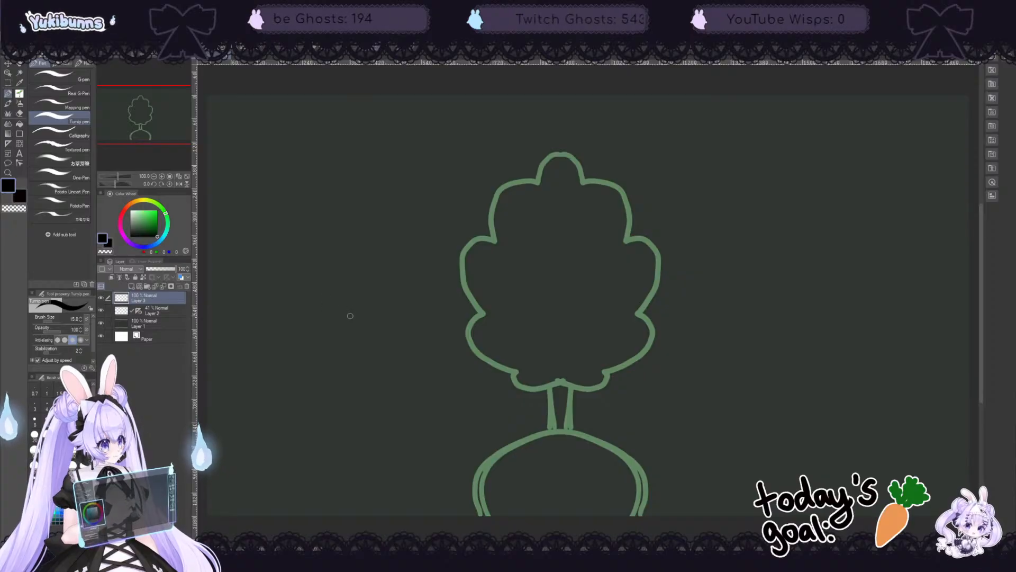
pyautogui.click(138, 314)
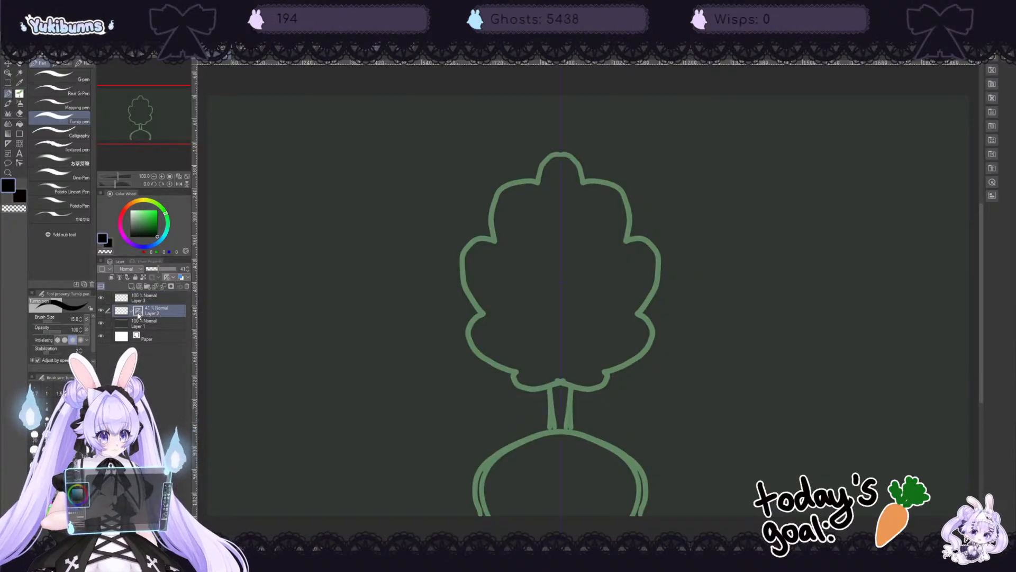
pyautogui.click(139, 300)
# Step: Reduce the Turnip pen's brush size to 8 for line work over the sketch
pyautogui.scroll(4, 481, 136)
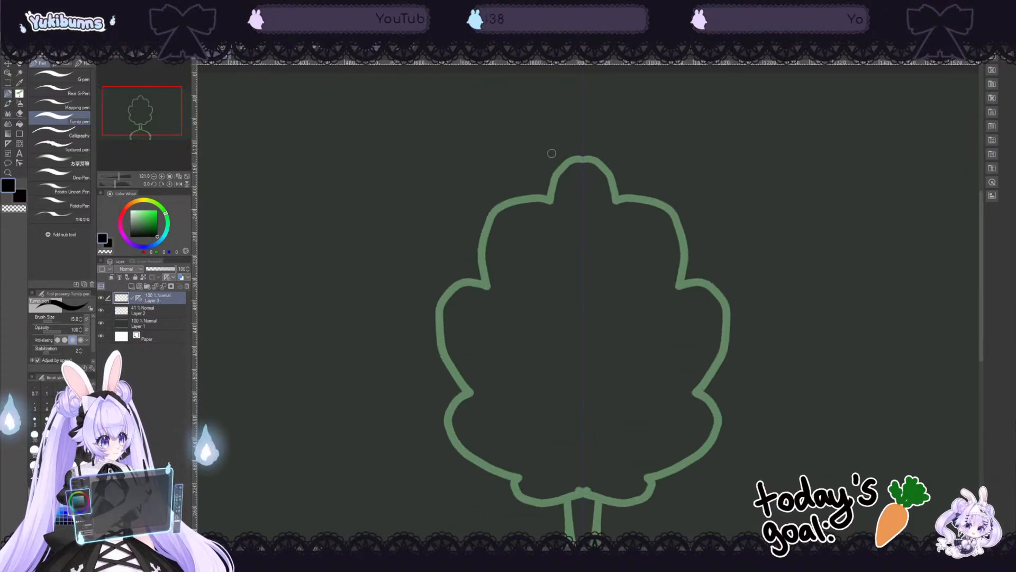
pyautogui.press('[')
pyautogui.press('[')
pyautogui.press('[')
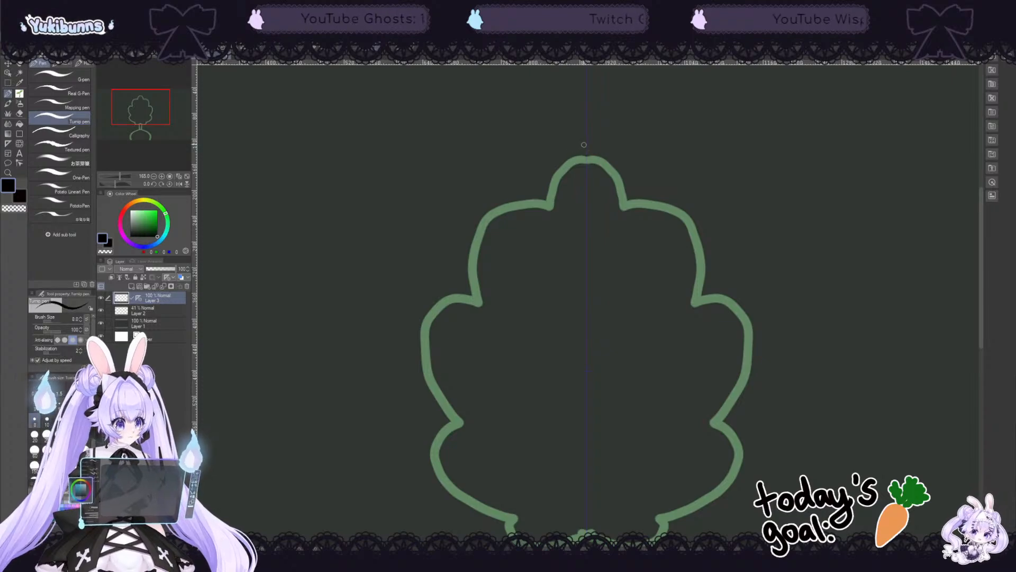
# Step: Try drawing the leaf's top lobe with a pointed tip twice, undoing each stroke
pyautogui.moveTo(586, 144)
pyautogui.mouseDown()
pyautogui.moveTo(564, 162)
pyautogui.moveTo(548, 204)
pyautogui.mouseUp()
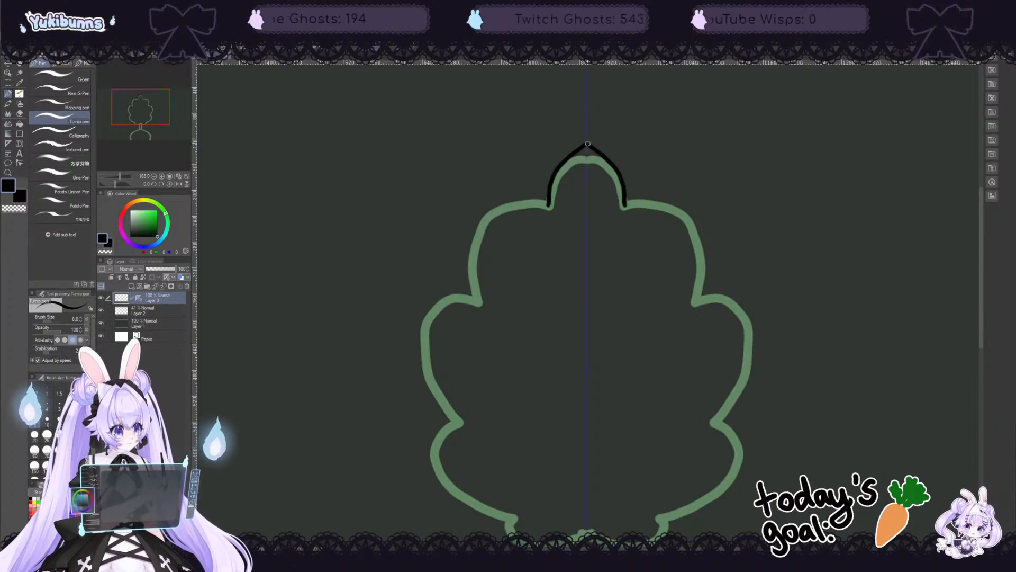
pyautogui.hotkey('ctrl', 'z')
pyautogui.moveTo(588, 142); pyautogui.dragTo(551, 211)
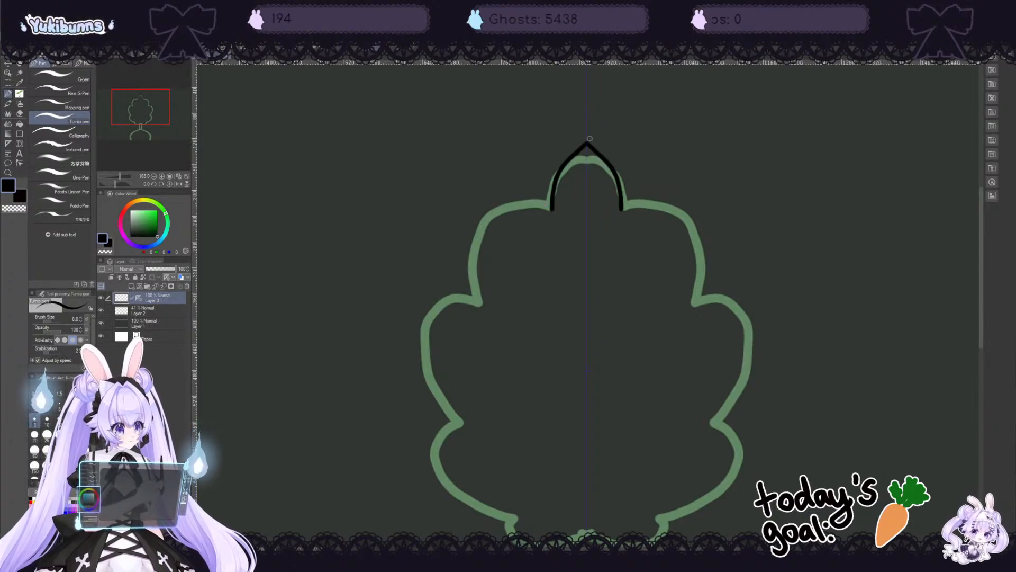
pyautogui.hotkey('ctrl', 'z')
# Step: Trace the scalloped leaf outline in black from the rounded top lobe down to the stem, mirrored across the ruler
pyautogui.moveTo(587, 150)
pyautogui.mouseDown()
pyautogui.moveTo(551, 210)
pyautogui.moveTo(528, 199)
pyautogui.moveTo(490, 203)
pyautogui.moveTo(478, 236)
pyautogui.moveTo(485, 305)
pyautogui.moveTo(429, 303)
pyautogui.moveTo(437, 385)
pyautogui.moveTo(464, 423)
pyautogui.mouseUp()
pyautogui.scroll(-2, 453, 414)
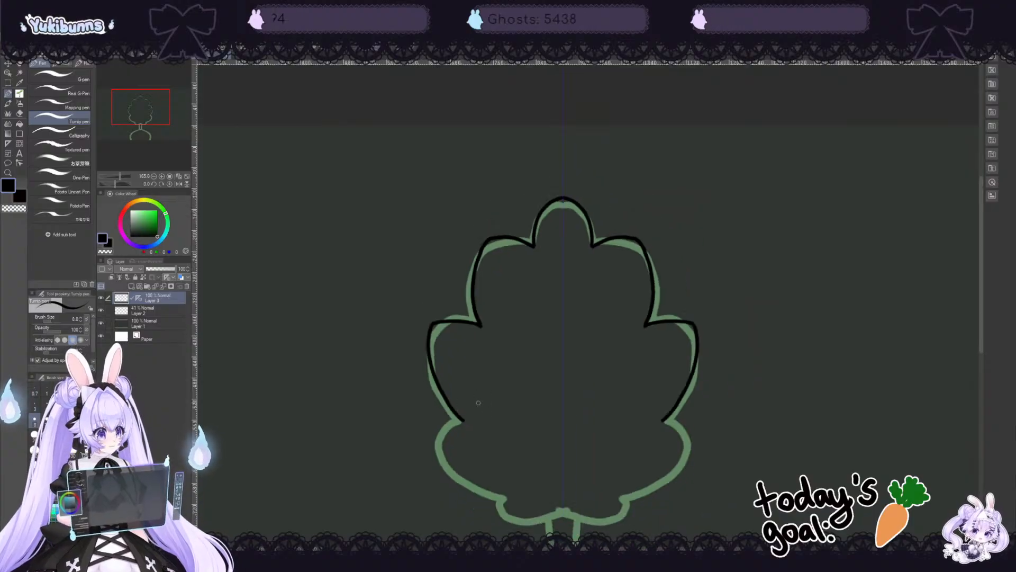
pyautogui.scroll(1, 484, 475)
pyautogui.moveTo(499, 454)
pyautogui.mouseDown()
pyautogui.moveTo(499, 398)
pyautogui.moveTo(455, 295)
pyautogui.mouseUp()
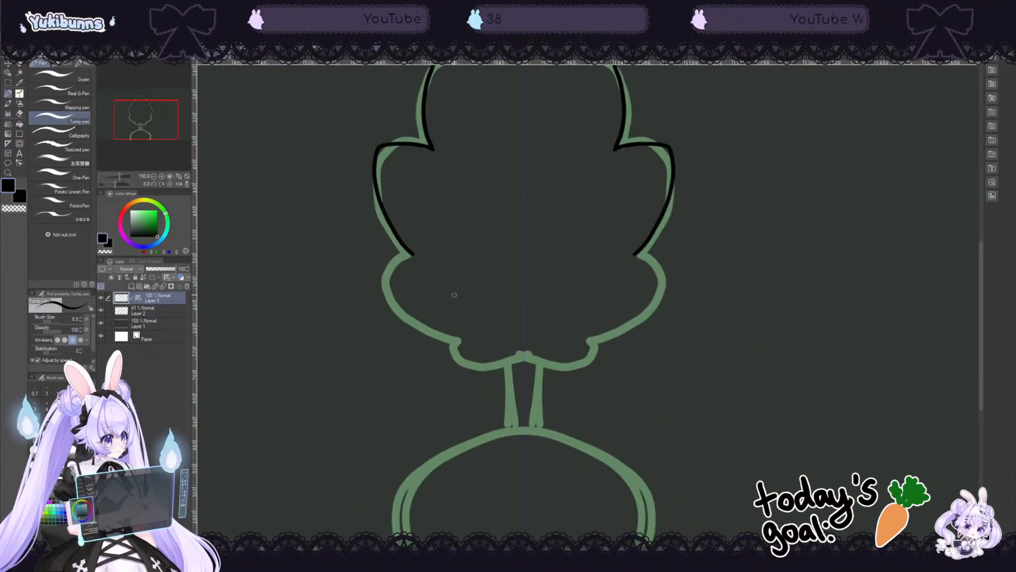
pyautogui.moveTo(414, 254)
pyautogui.mouseDown()
pyautogui.moveTo(386, 271)
pyautogui.moveTo(394, 299)
pyautogui.moveTo(491, 362)
pyautogui.moveTo(524, 364)
pyautogui.mouseUp()
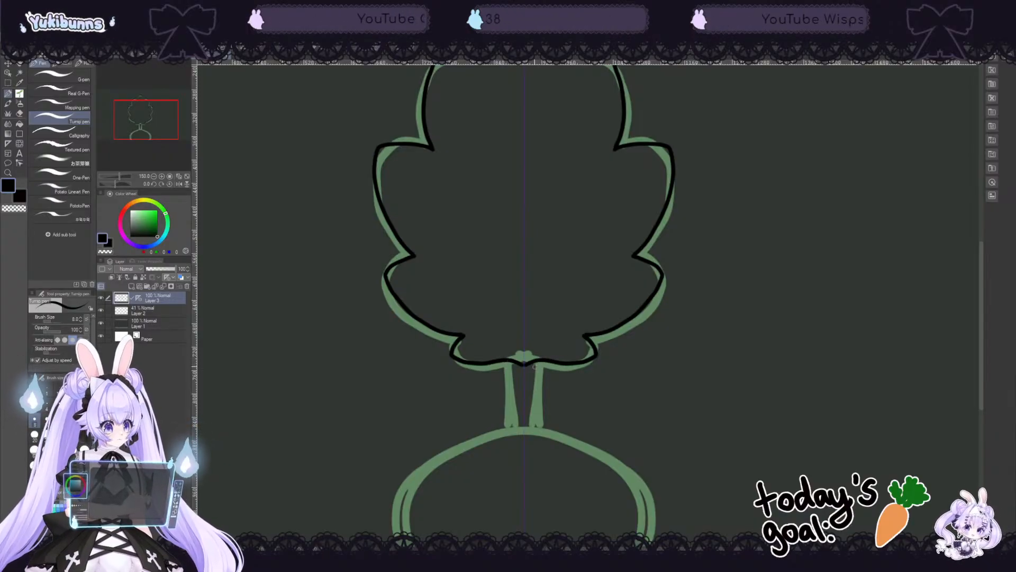
# Step: Hide the dark background layer and the faded sketch layer, leaving the black leaf outline on white paper
pyautogui.scroll(-2, 535, 366)
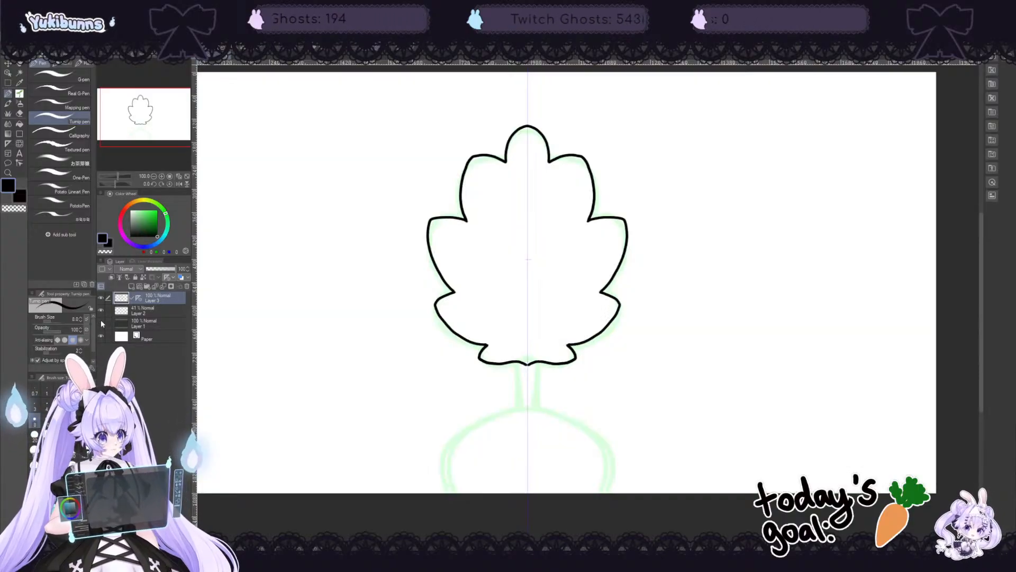
pyautogui.click(101, 320)
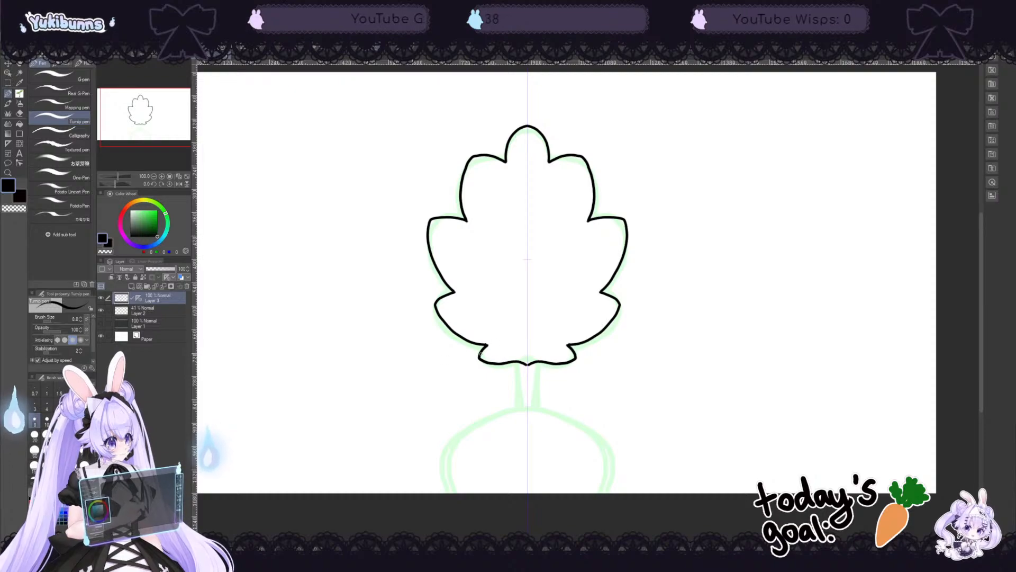
pyautogui.click(101, 310)
pyautogui.scroll(-2, 392, 422)
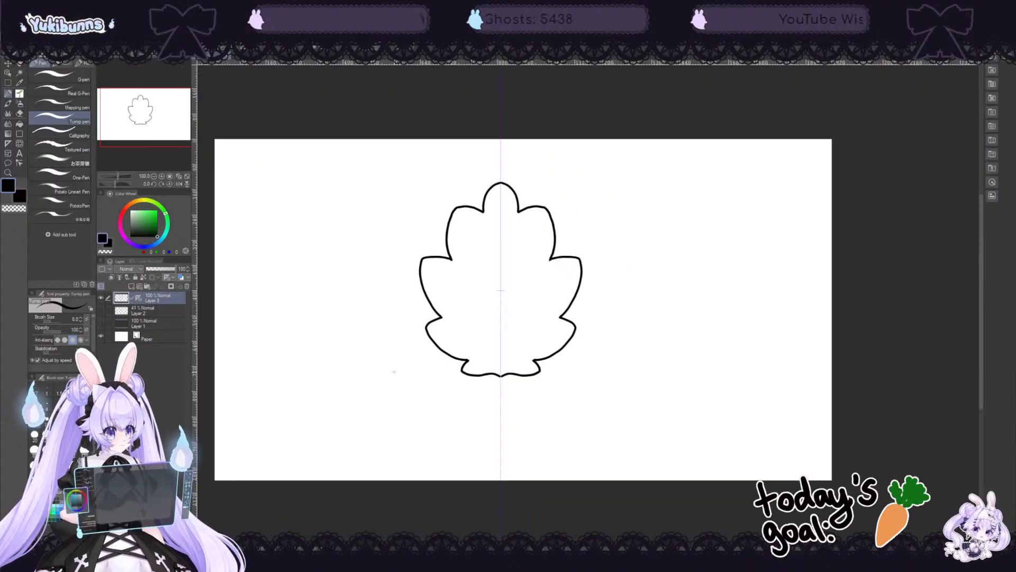
# Step: Crop the canvas to a nearly square rectangular selection centred on the leaf outline
pyautogui.press('m')
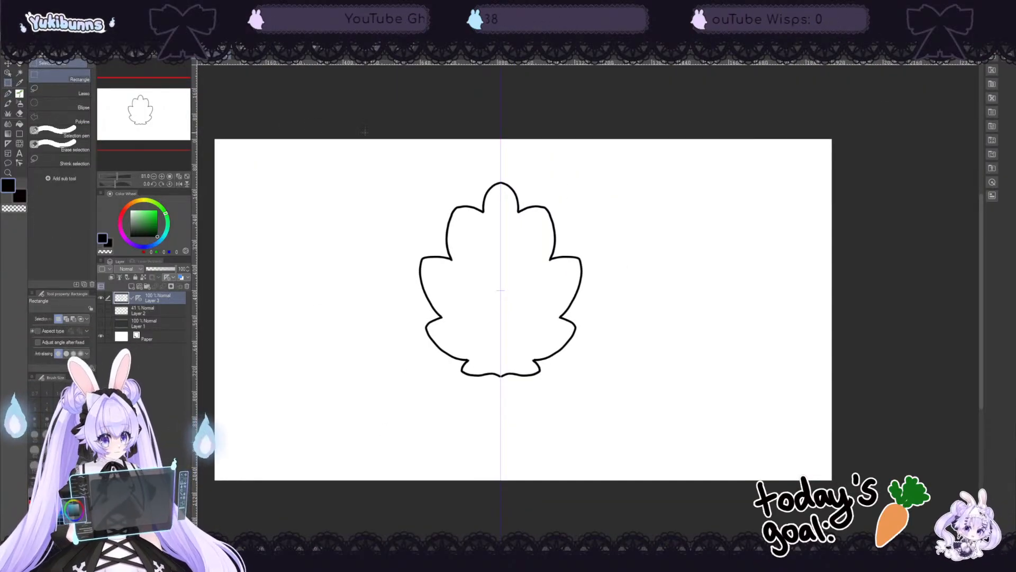
pyautogui.moveTo(621, 522); pyautogui.dragTo(667, 511)
pyautogui.click(443, 455)
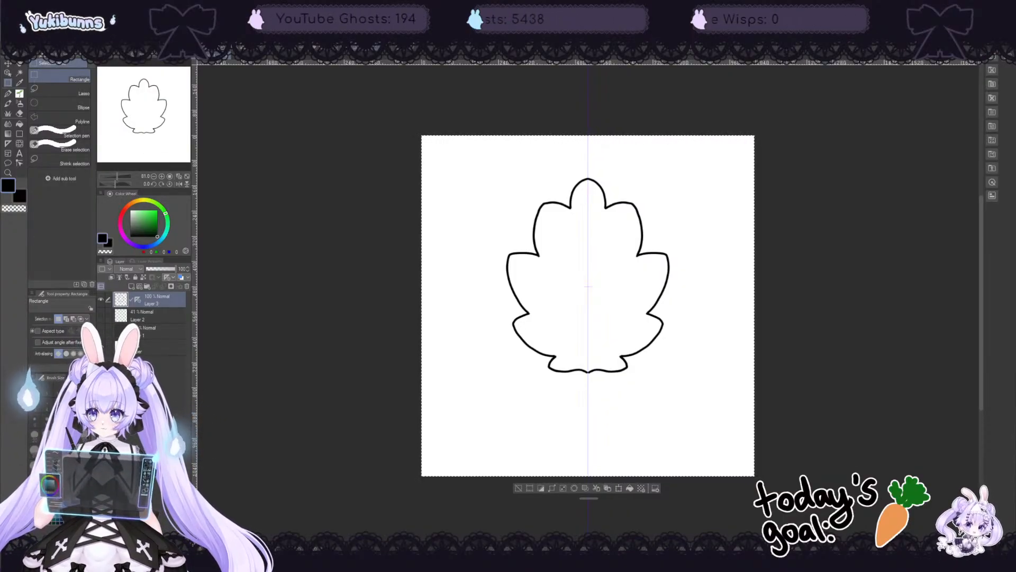
# Step: Switch to Blender and set the new plane's dimensions to 10236 m in X and 10.8 m in Y
pyautogui.hotkey('alt', 'Tab')
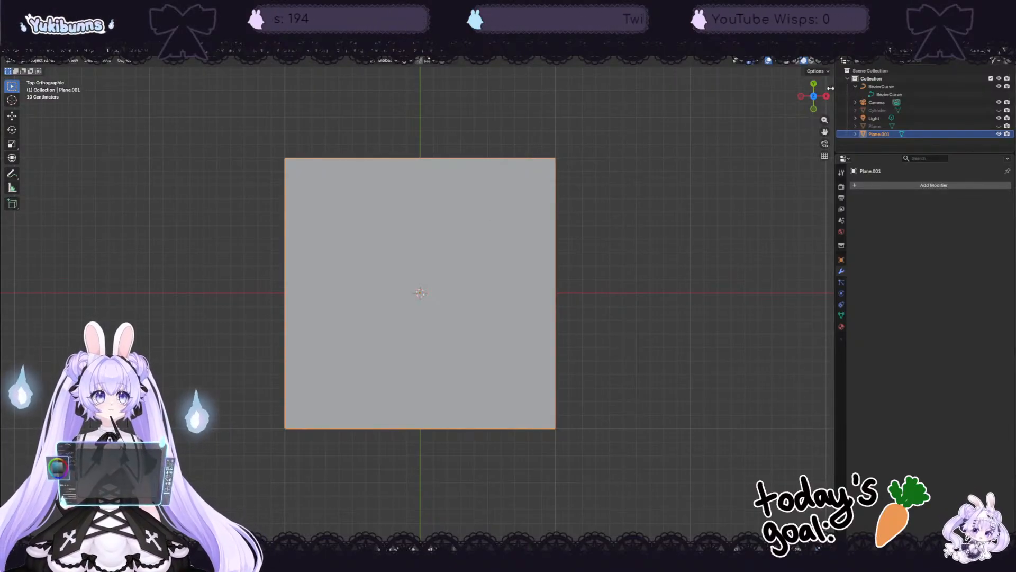
pyautogui.press('n')
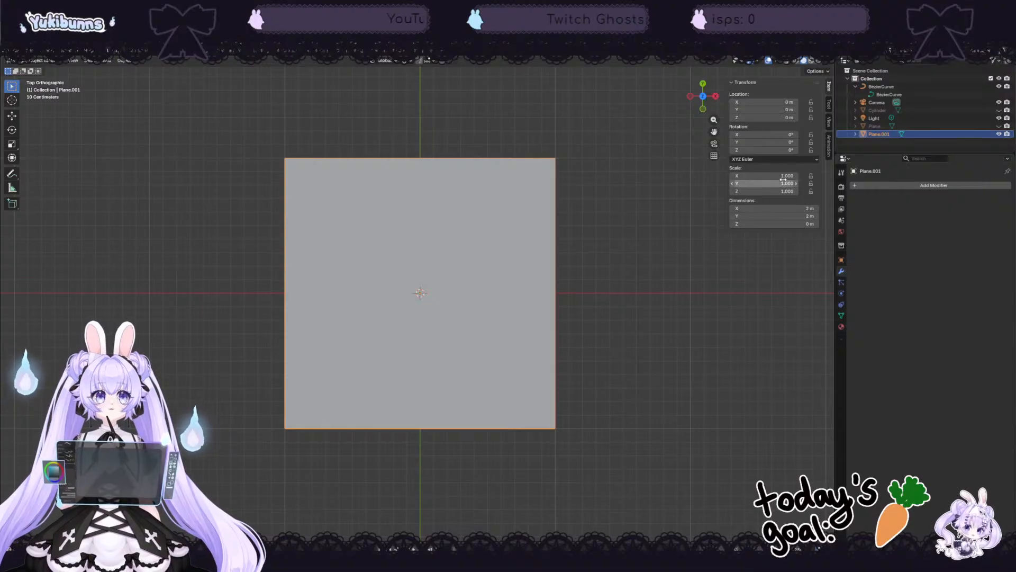
pyautogui.click(801, 209)
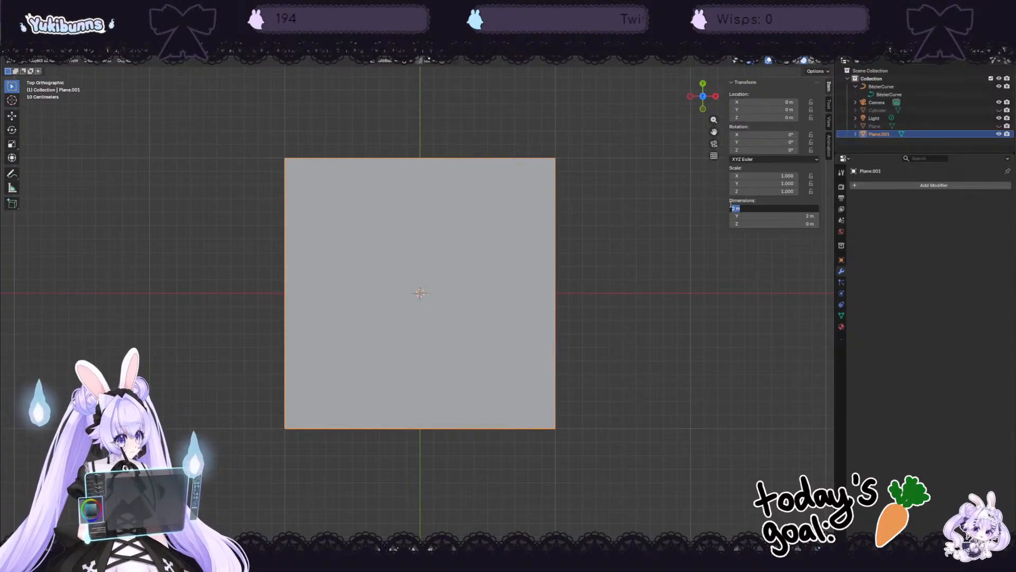
pyautogui.write('10236')
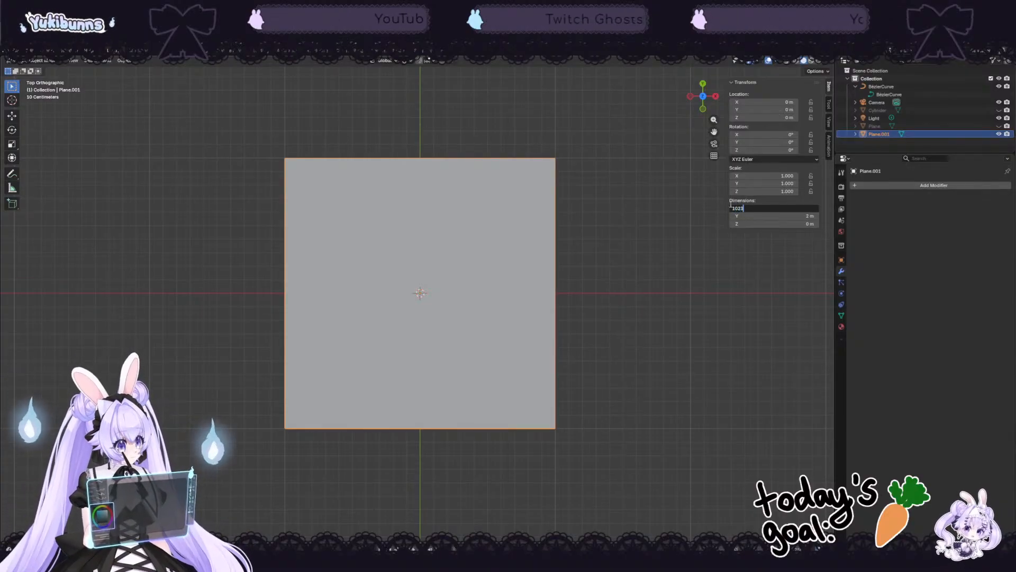
pyautogui.press('Return')
pyautogui.click(805, 214)
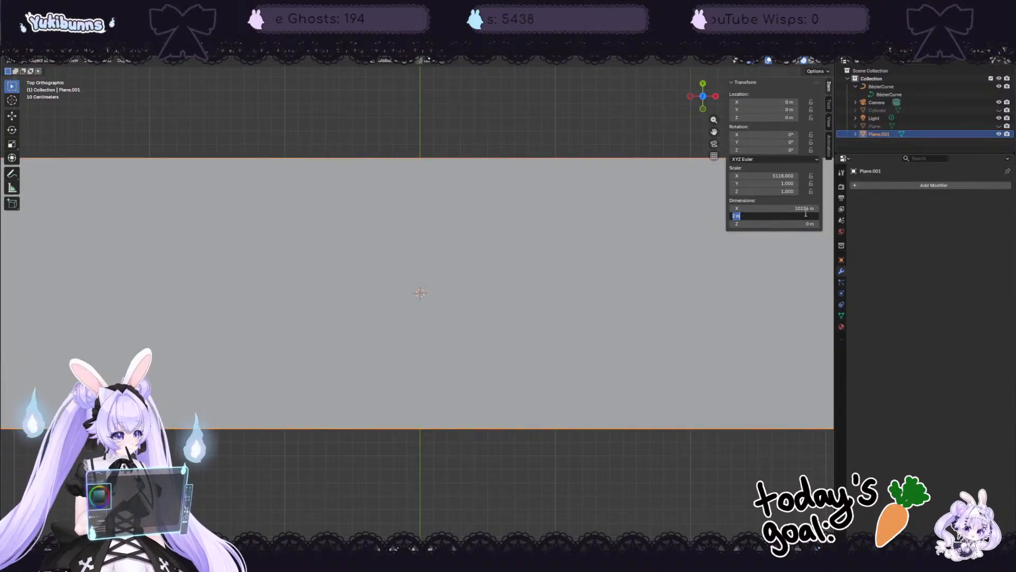
pyautogui.write('10')
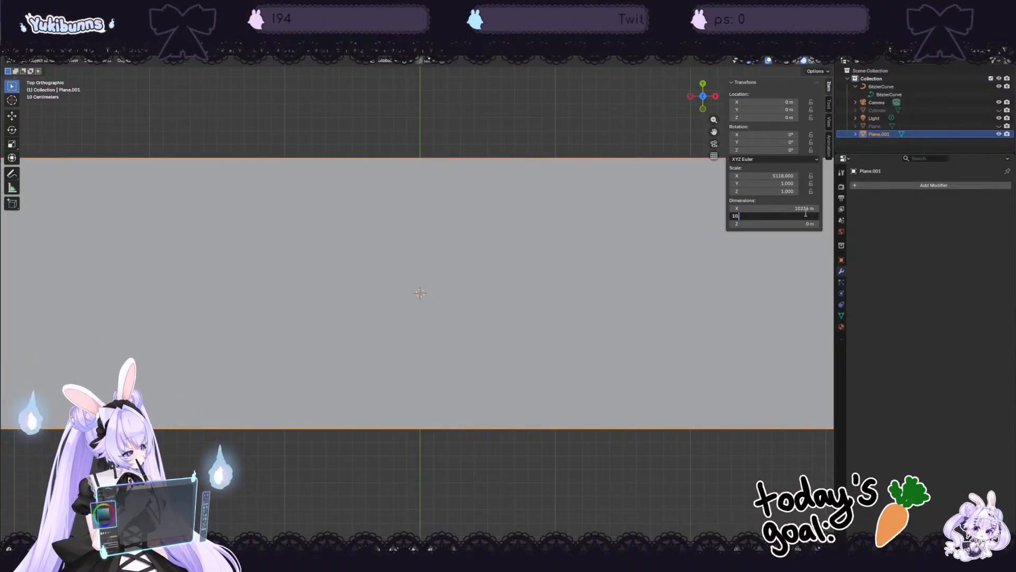
pyautogui.write('.8')
pyautogui.press('Return')
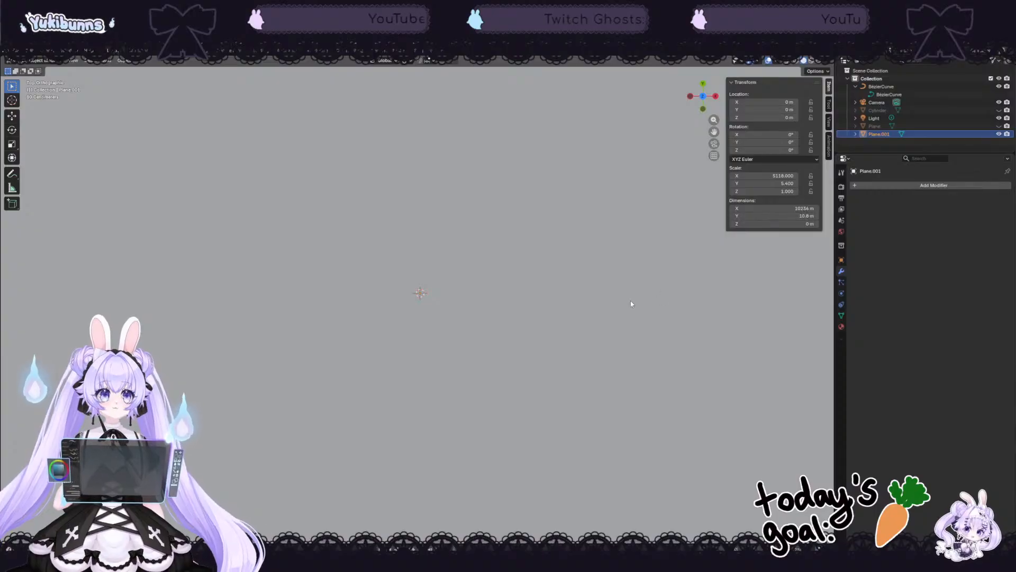
# Step: Set the plane's X dimension to 10.36 m
pyautogui.scroll(-15, 629, 300)
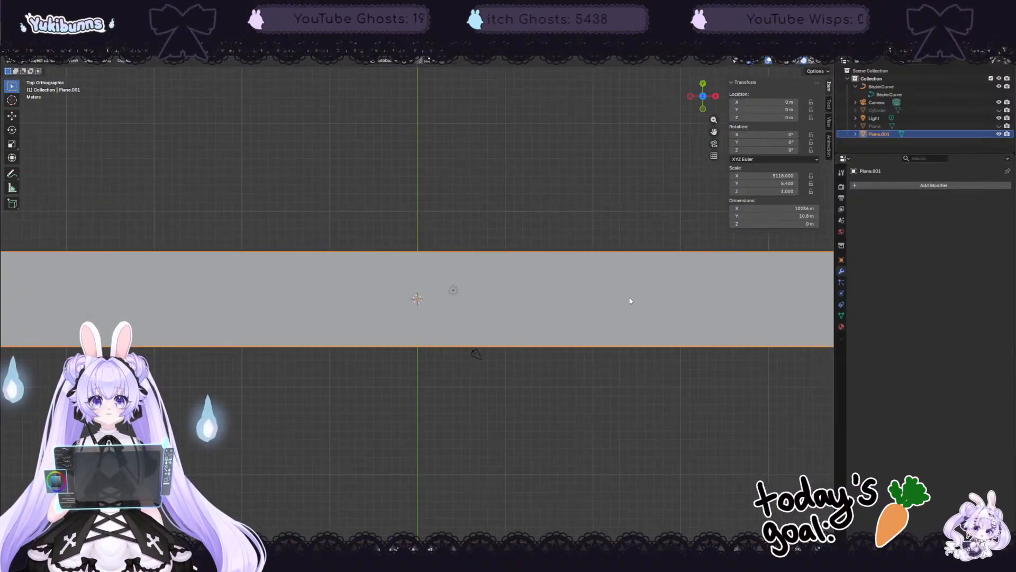
pyautogui.scroll(-4, 630, 300)
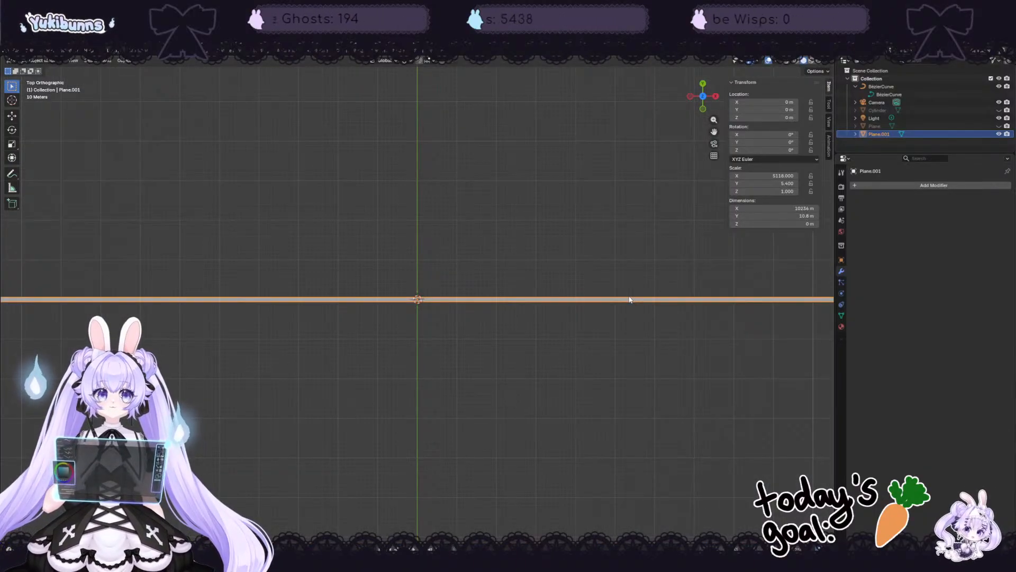
pyautogui.scroll(4, 630, 300)
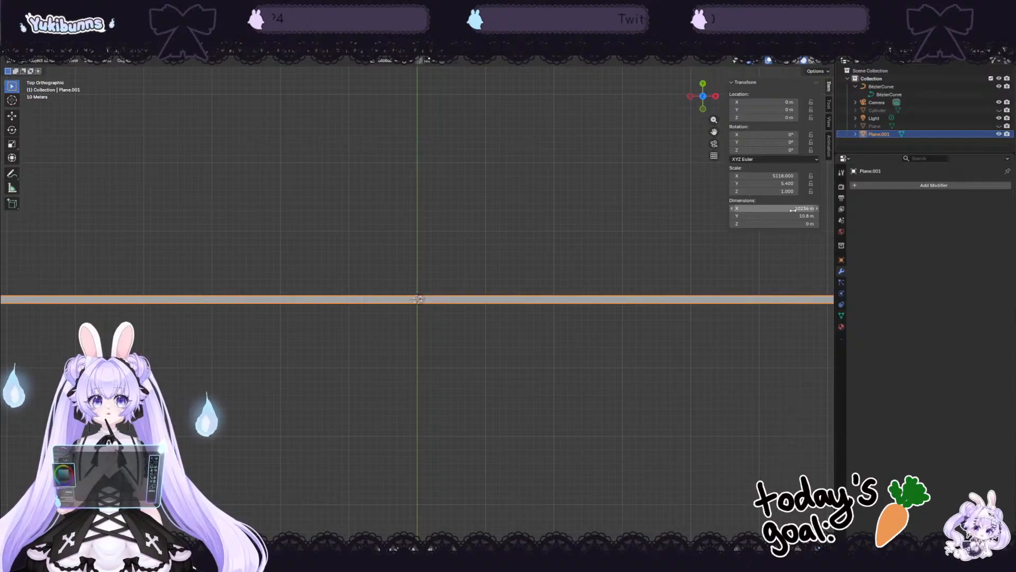
pyautogui.scroll(-6, 638, 334)
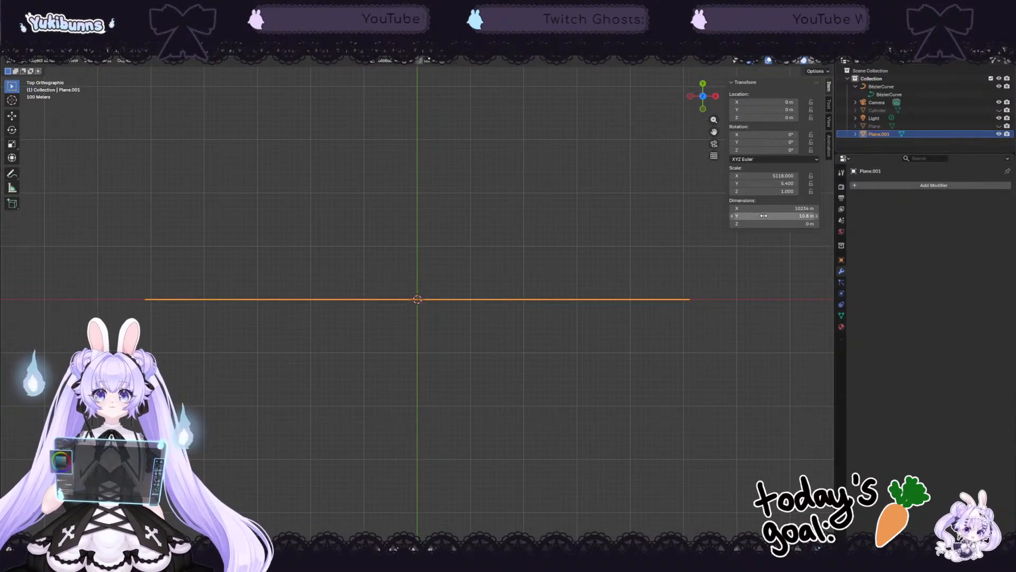
pyautogui.click(804, 208)
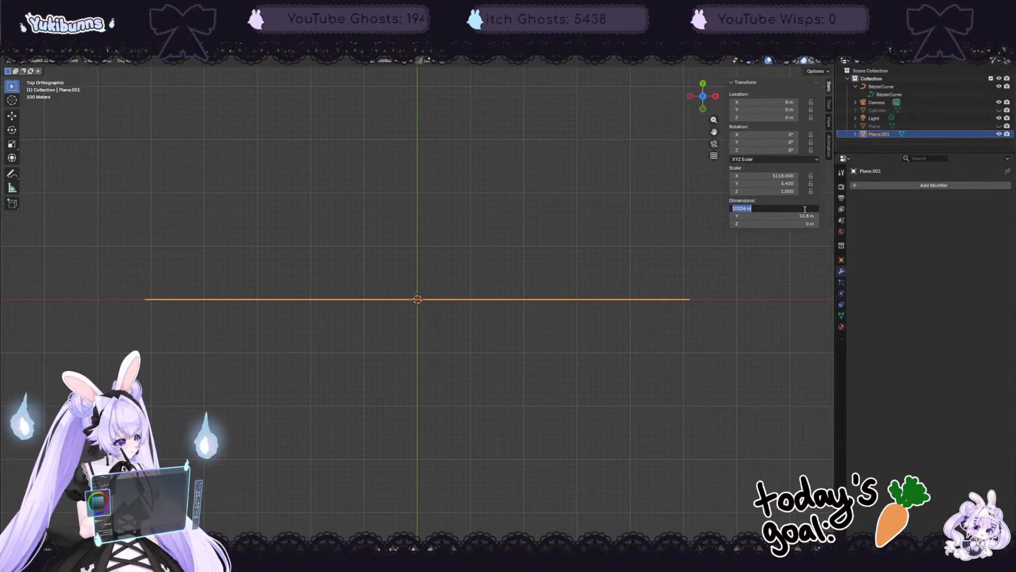
pyautogui.write('10')
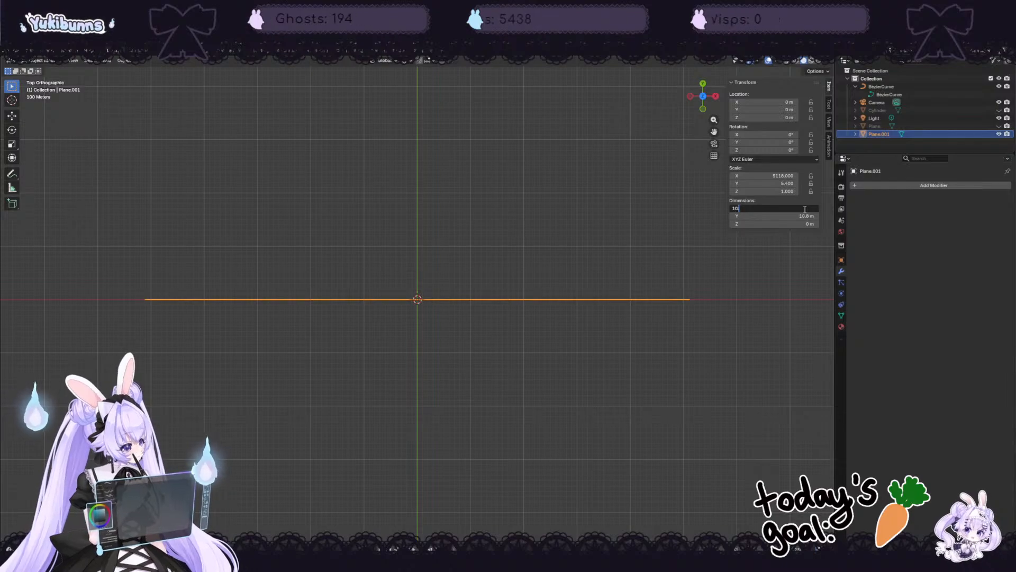
pyautogui.write('.36')
pyautogui.press('Return')
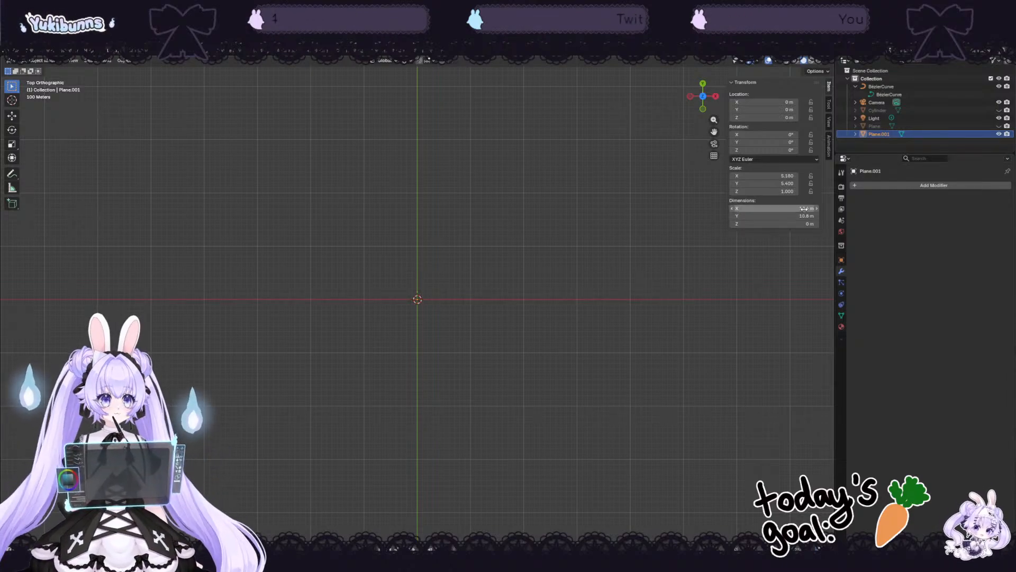
pyautogui.scroll(3, 415, 261)
pyautogui.scroll(8, 412, 259)
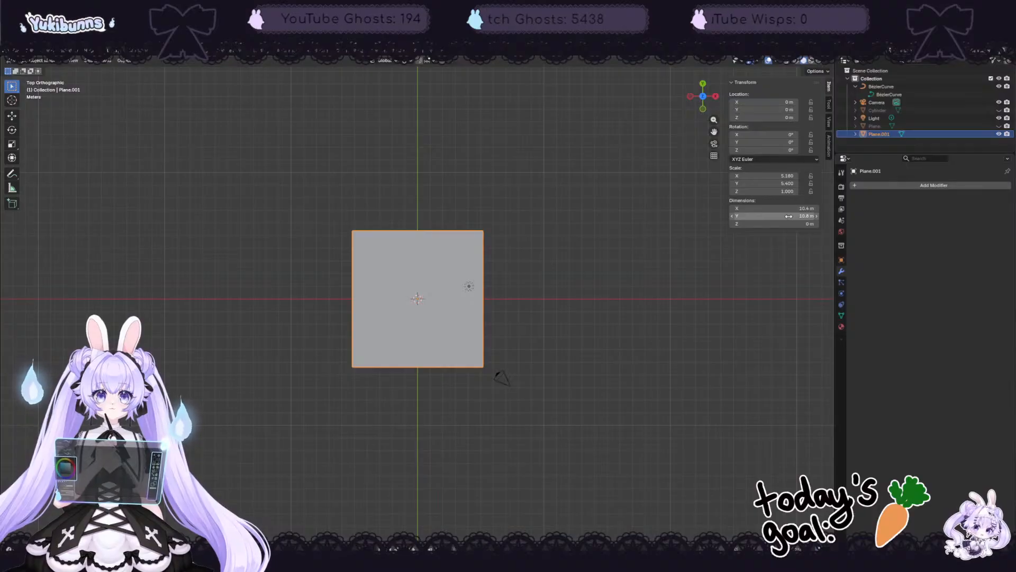
# Step: Try raising the plane's Y dimension to 10.9 m, undo it, and restore the 10.36 m by 10.8 m size
pyautogui.click(817, 216)
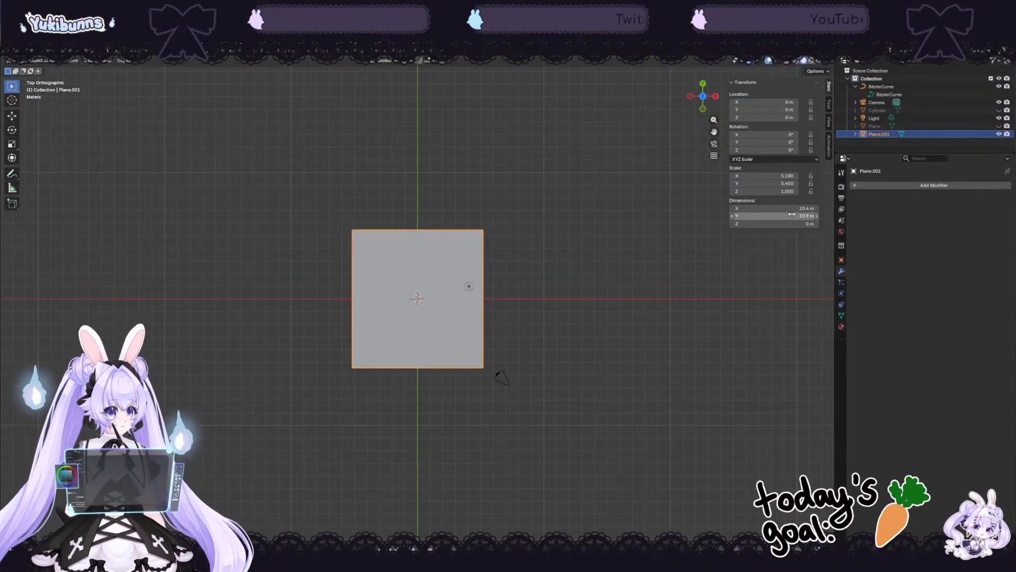
pyautogui.hotkey('ctrl', 'z')
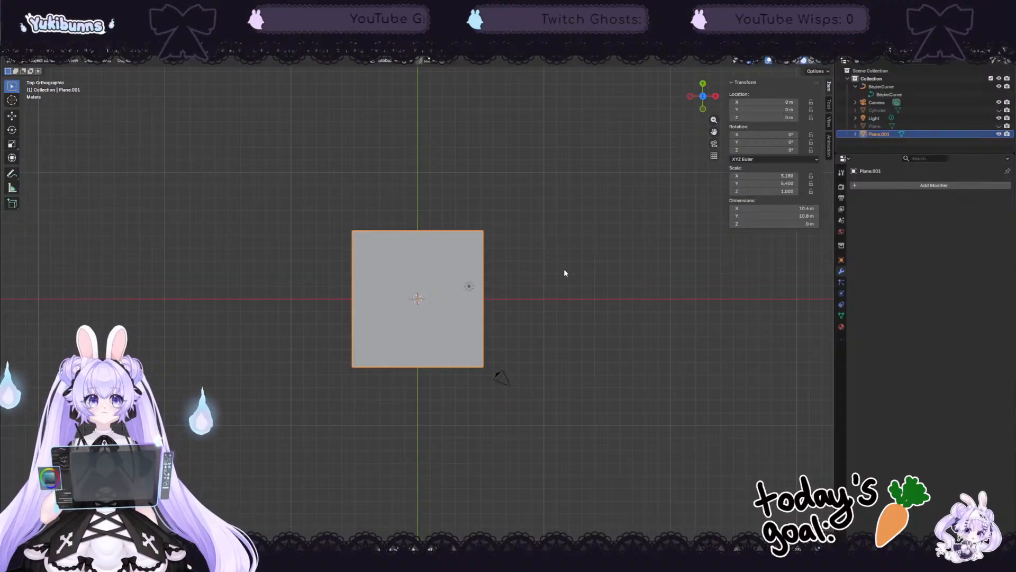
pyautogui.hotkey('ctrl', 'z')
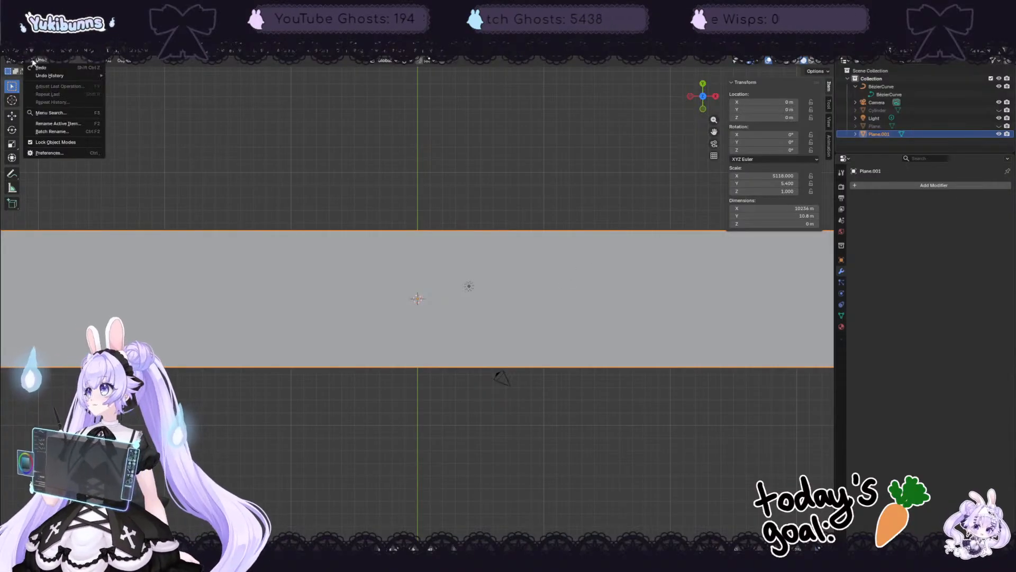
pyautogui.hotkey('ctrl', 'z')
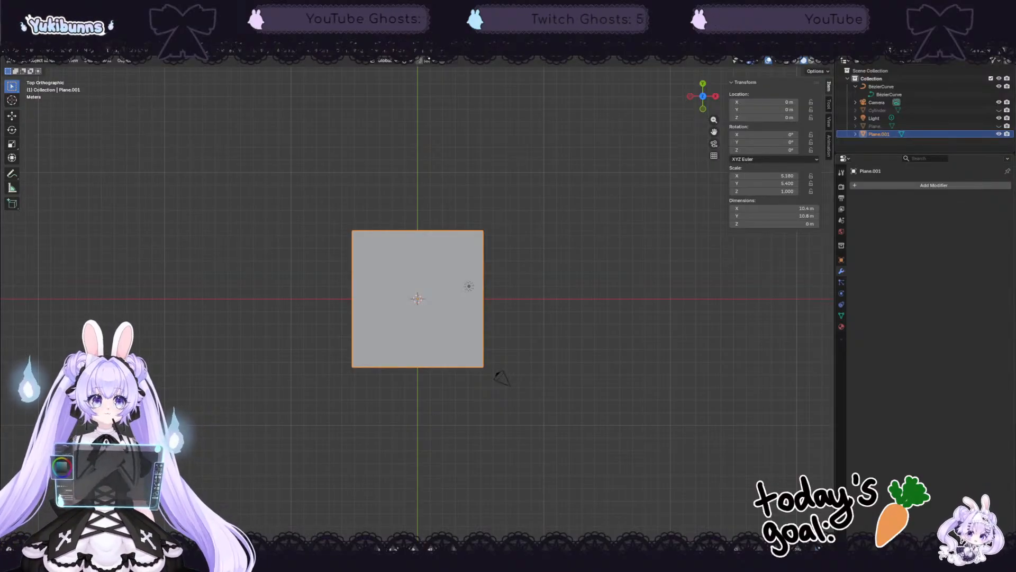
# Step: Add a new material to the plane
pyautogui.click(842, 327)
pyautogui.click(889, 219)
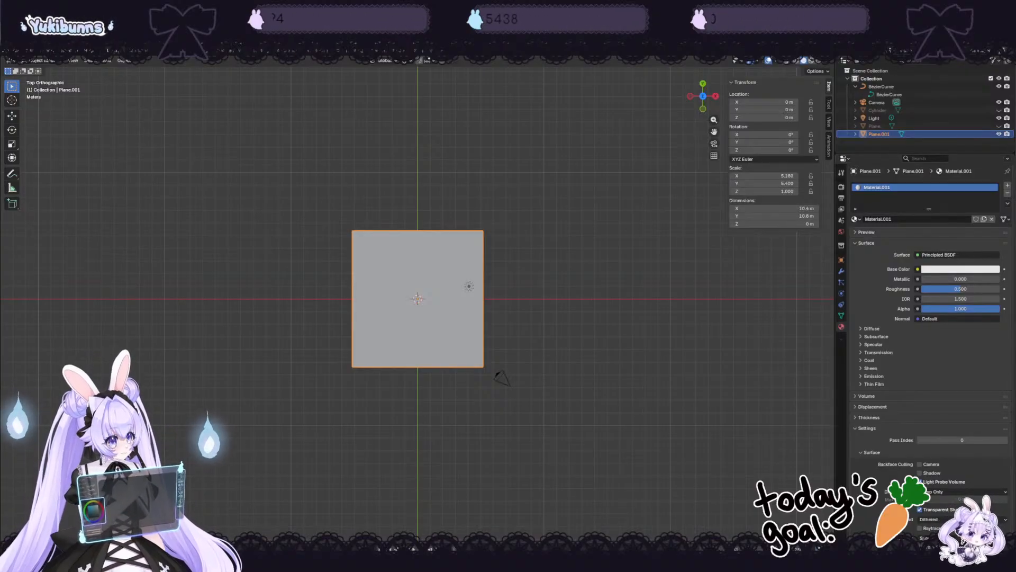
# Step: Look through the new material's settings and the available property categories for a place to assign an image
pyautogui.rightClick(838, 339)
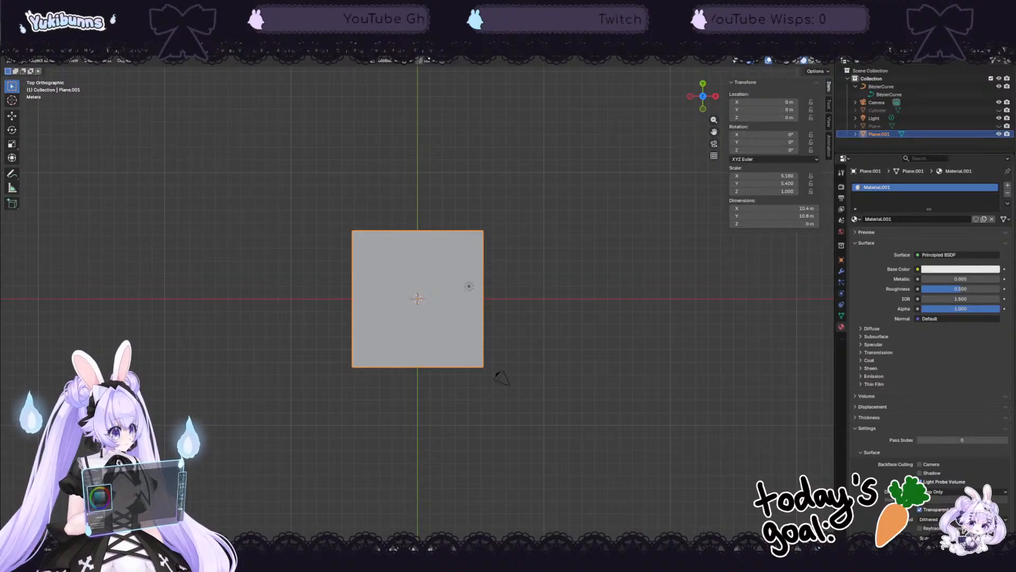
pyautogui.rightClick(842, 340)
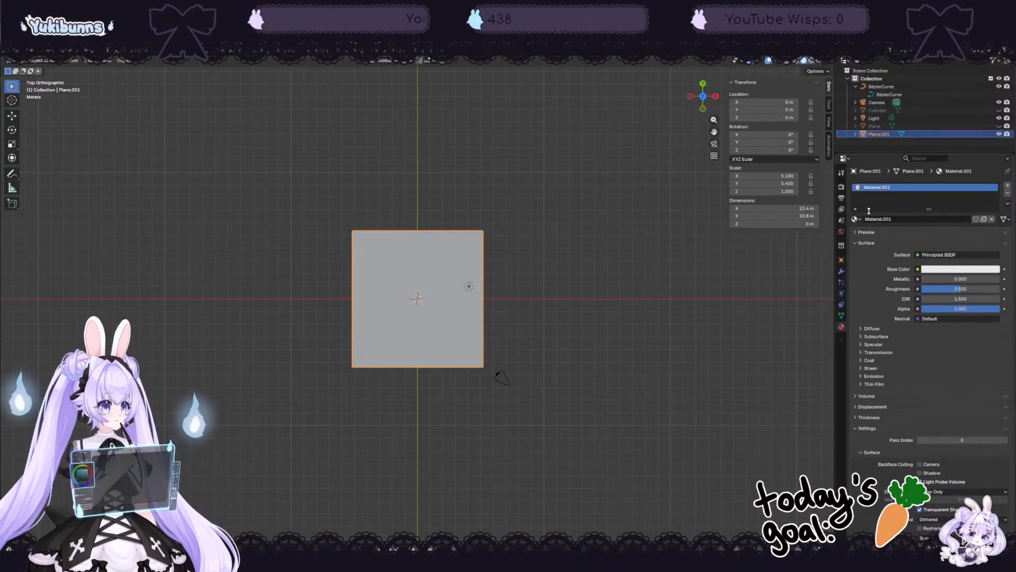
pyautogui.click(857, 244)
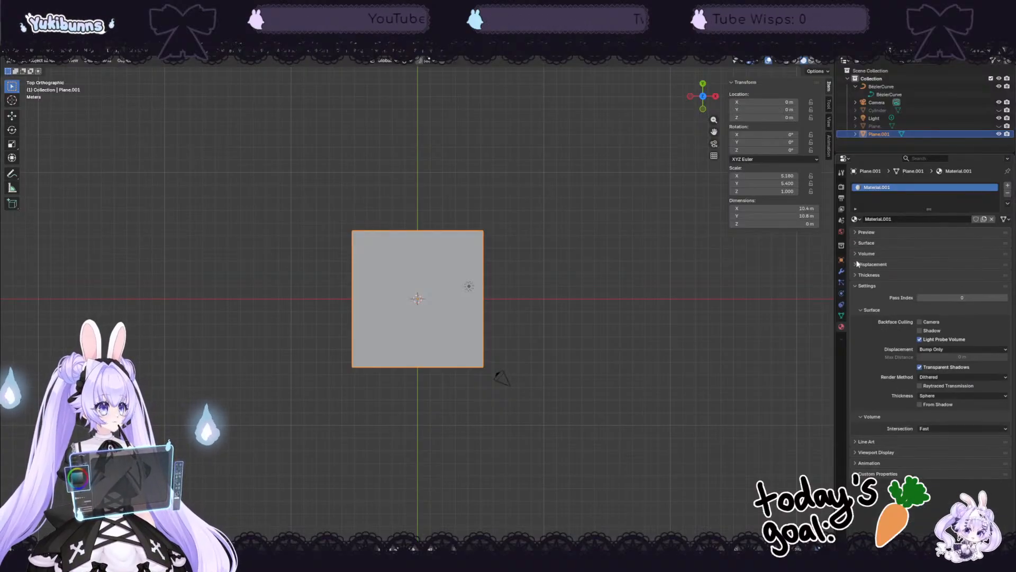
pyautogui.click(858, 309)
pyautogui.click(860, 320)
pyautogui.click(860, 319)
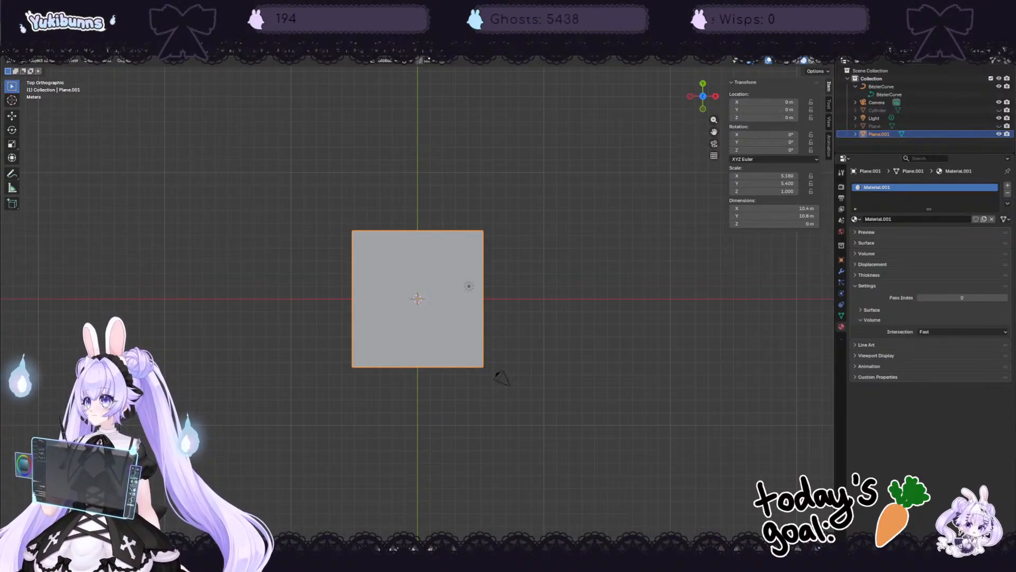
pyautogui.click(743, 293)
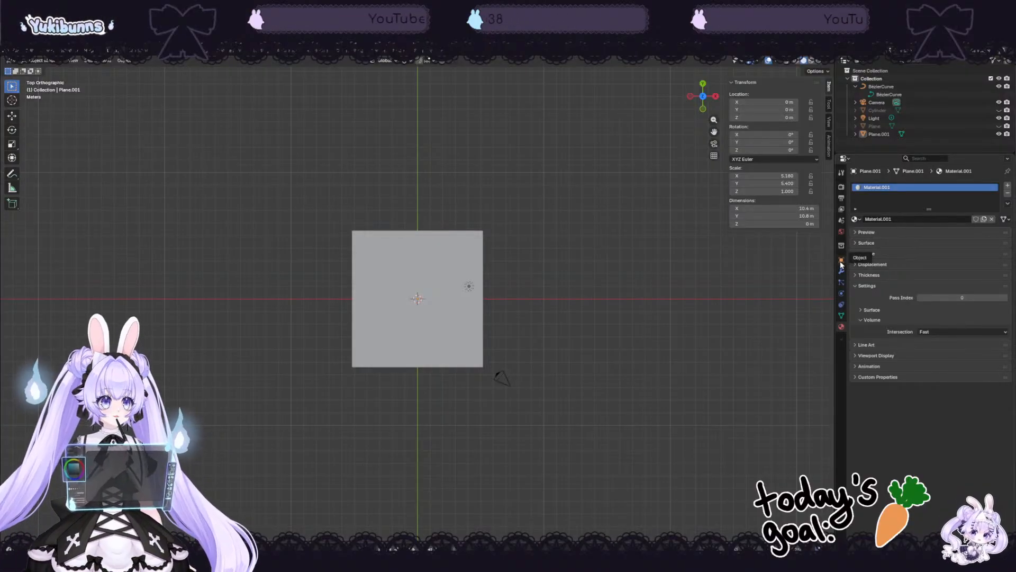
pyautogui.click(843, 342)
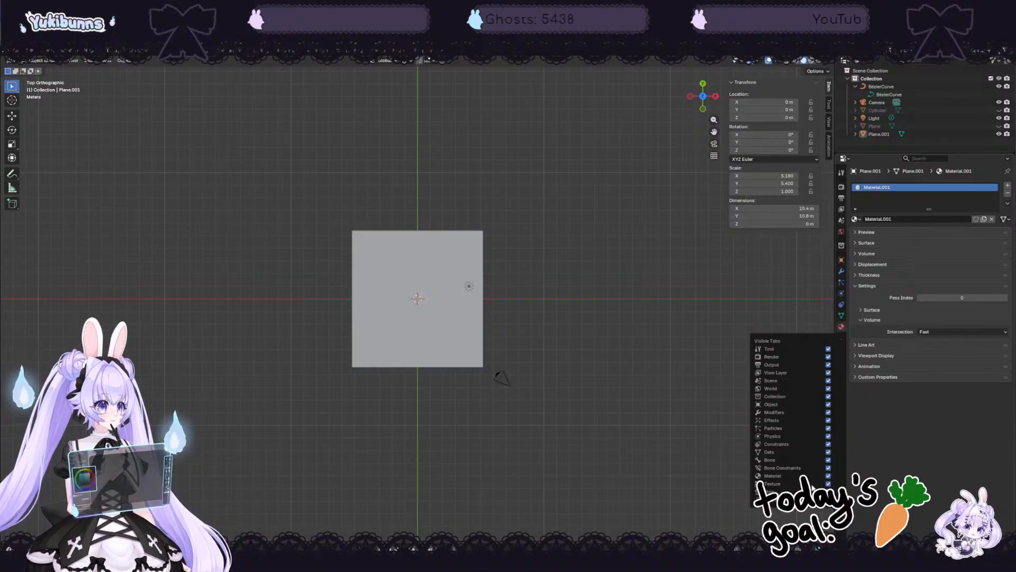
pyautogui.rightClick(840, 335)
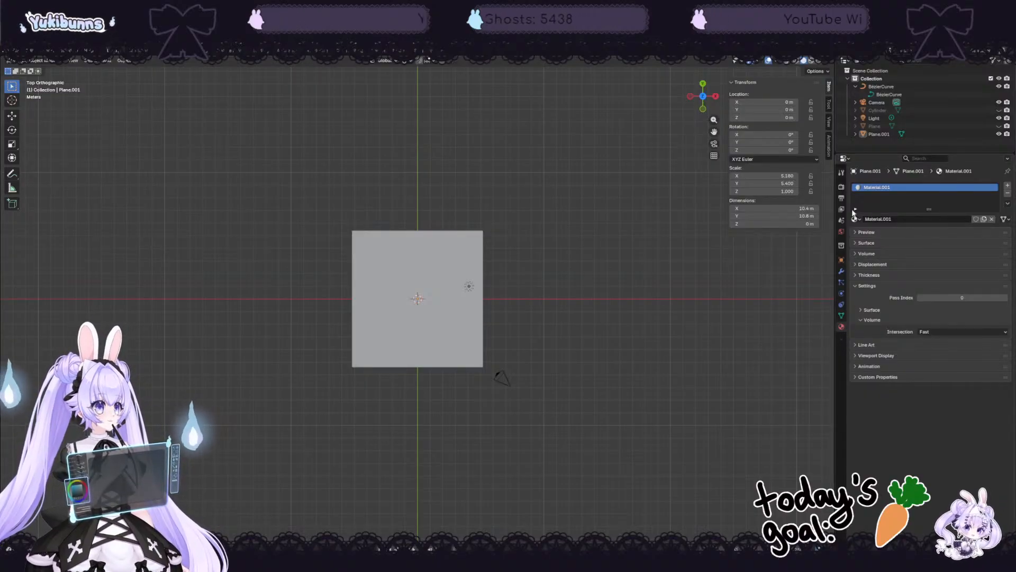
pyautogui.click(844, 159)
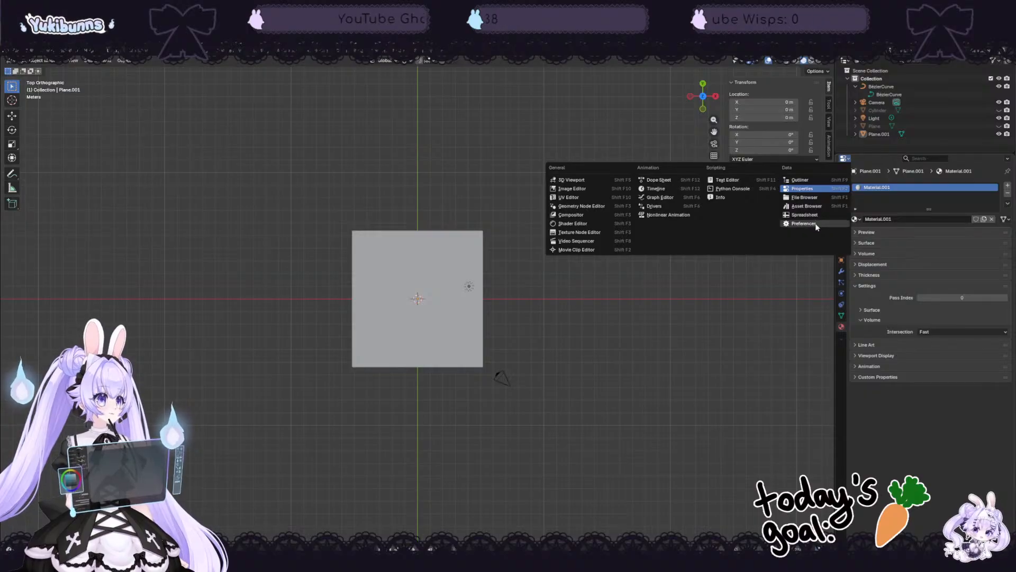
pyautogui.click(590, 232)
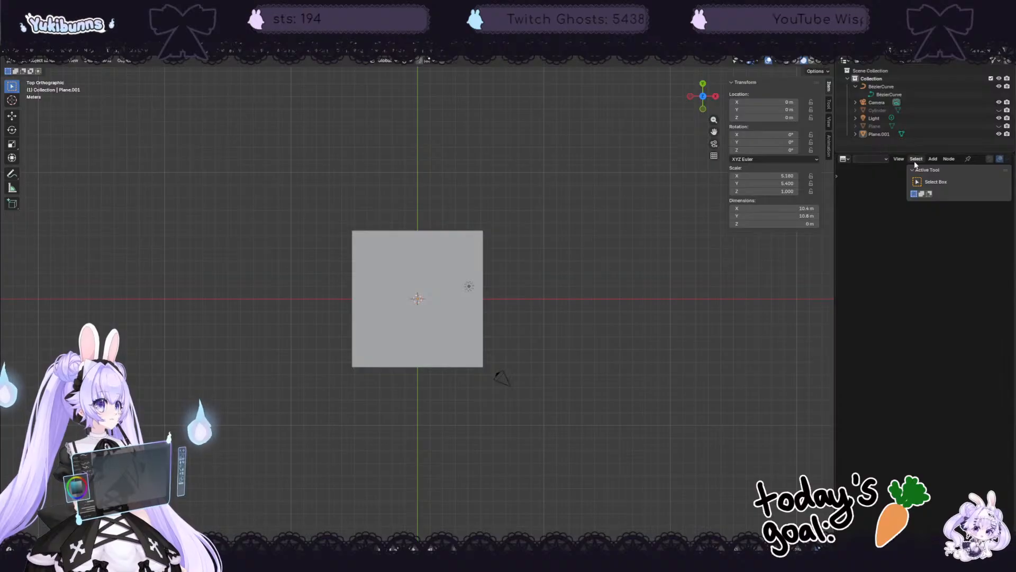
pyautogui.click(838, 177)
pyautogui.click(844, 159)
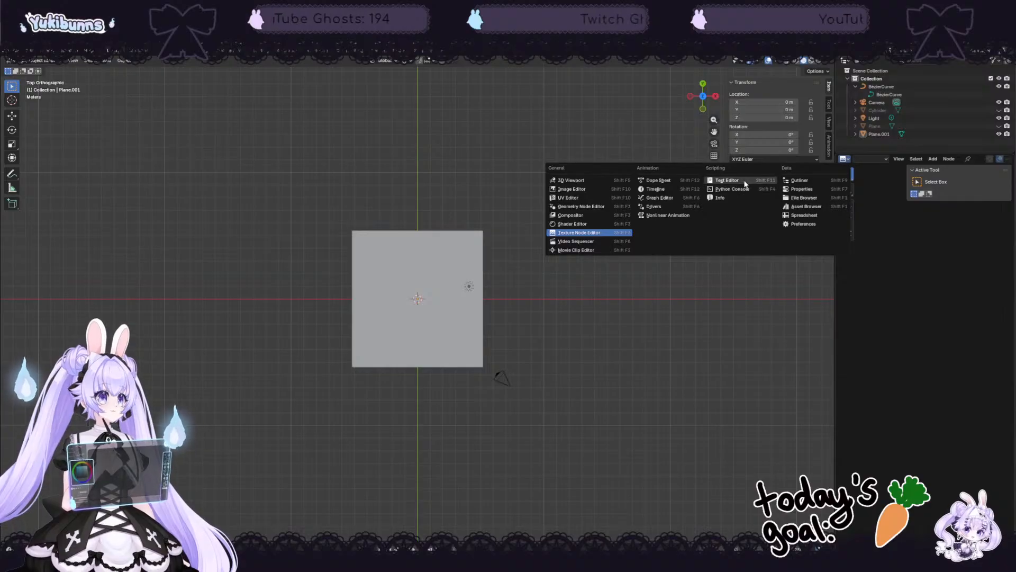
pyautogui.click(799, 180)
pyautogui.click(844, 159)
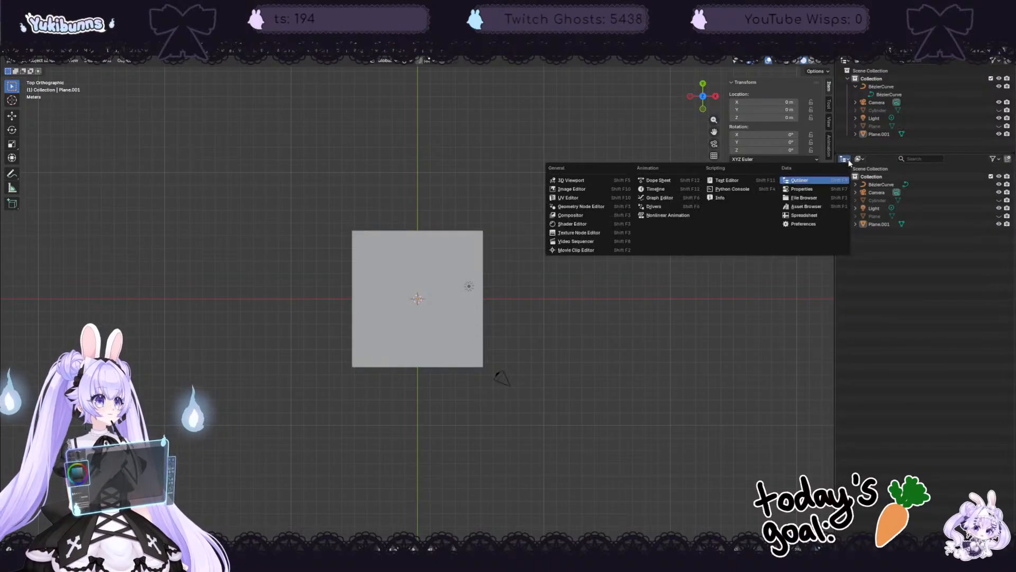
pyautogui.click(827, 190)
pyautogui.click(845, 159)
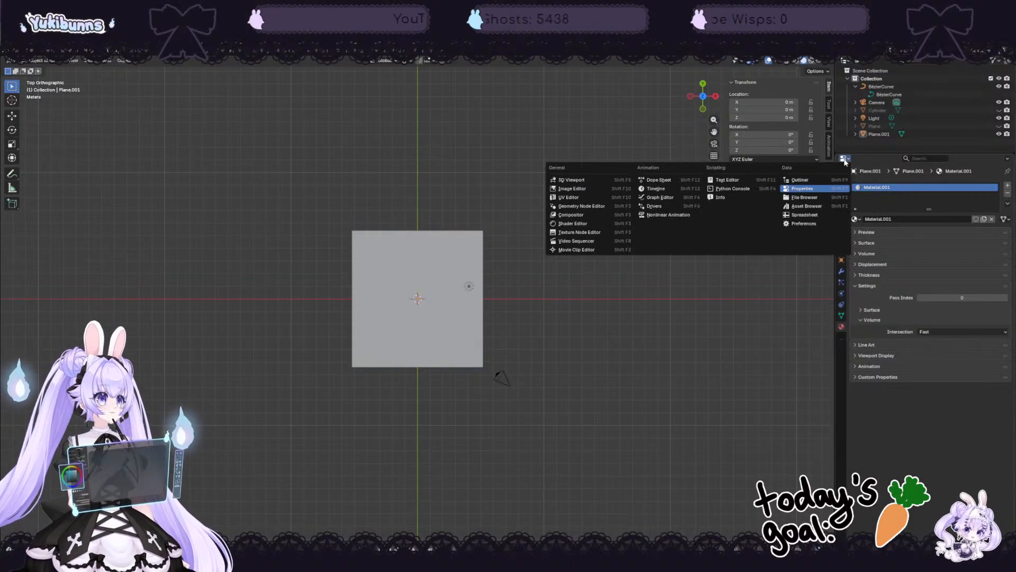
pyautogui.click(878, 164)
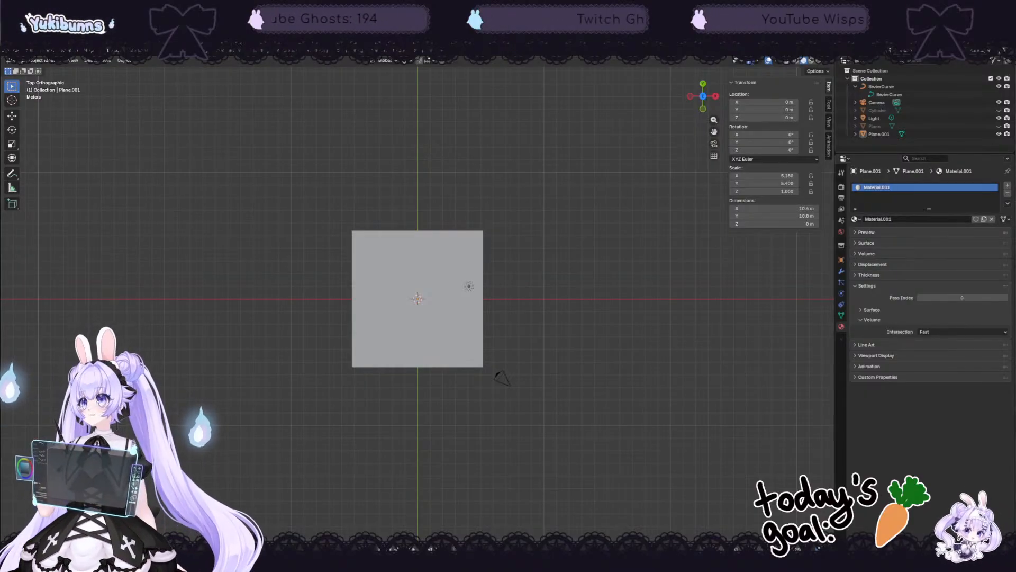
# Step: Switch to the Shading workspace and add an Image Texture node whose Color output feeds the Principled BSDF's Base Color
pyautogui.click(270, 57)
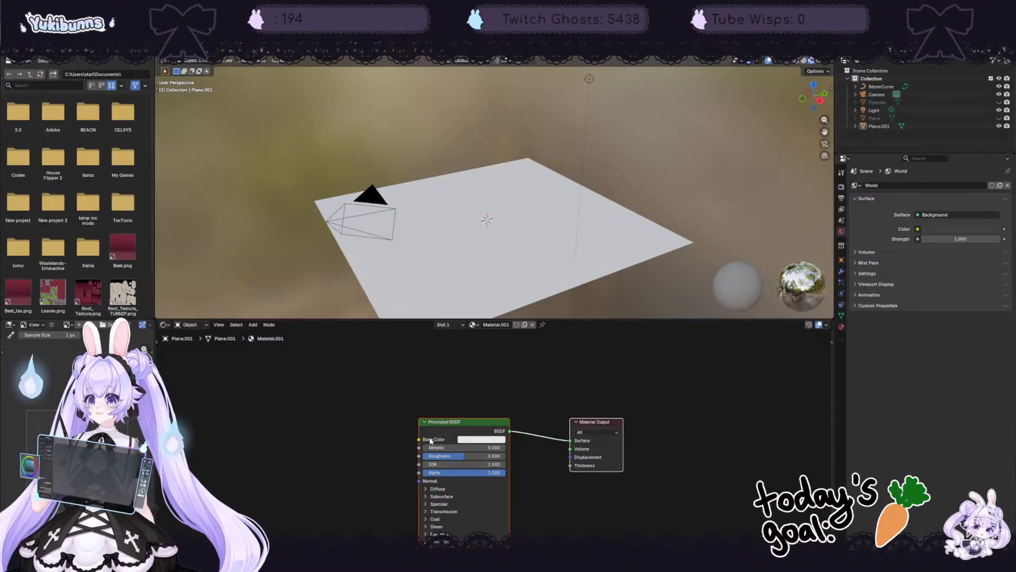
pyautogui.moveTo(430, 440); pyautogui.dragTo(342, 437)
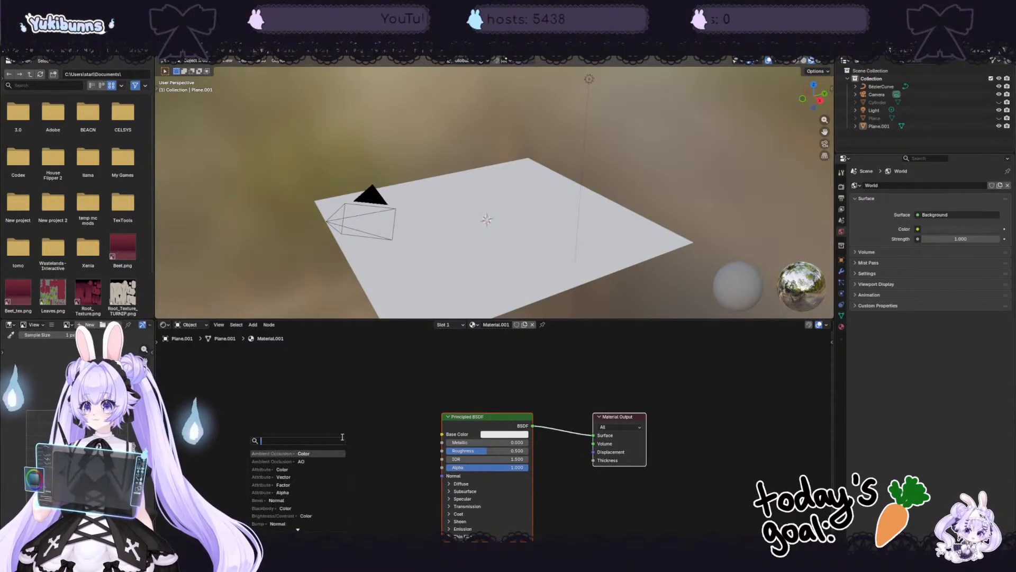
pyautogui.write('i')
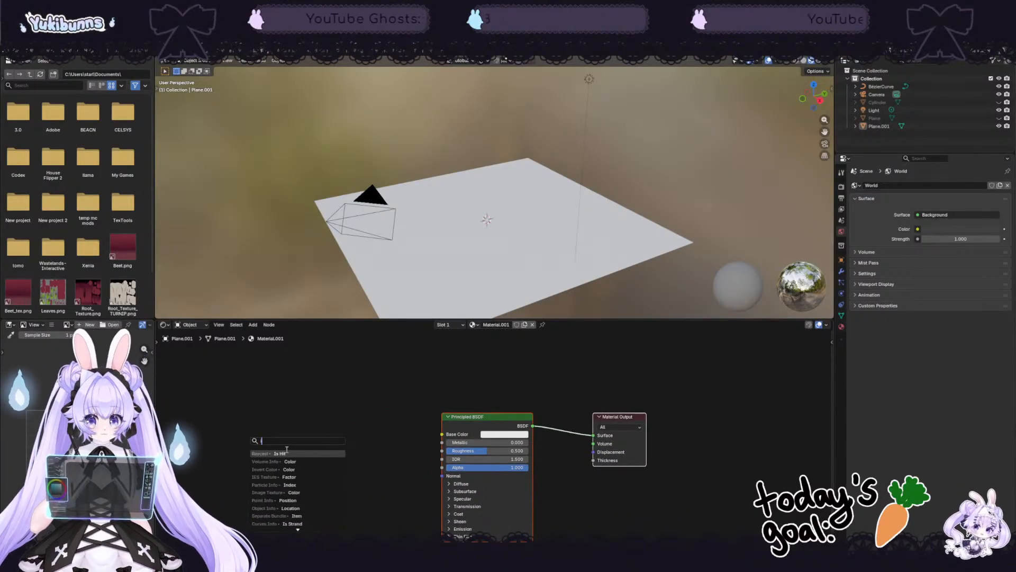
pyautogui.write('mage')
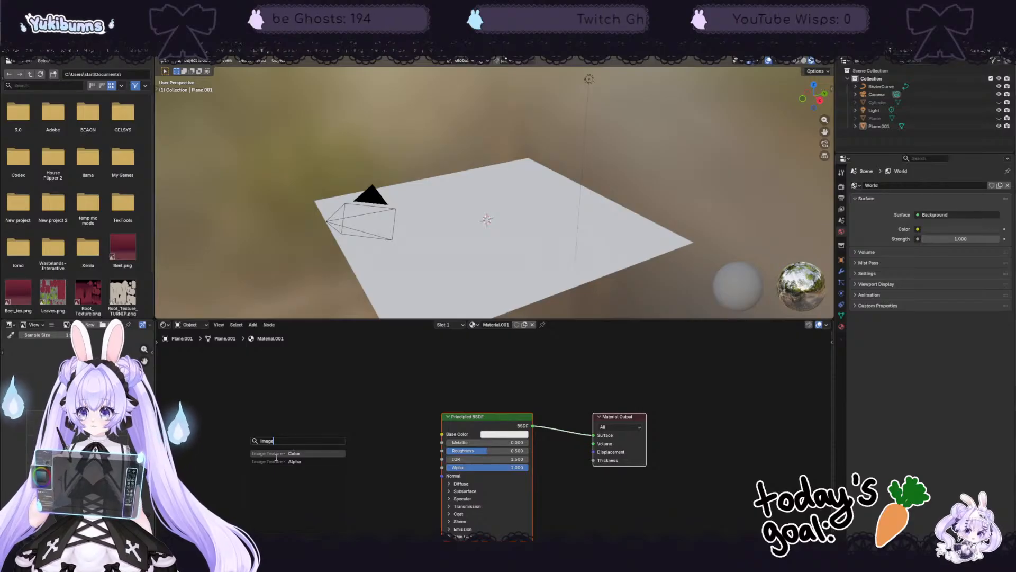
pyautogui.click(274, 454)
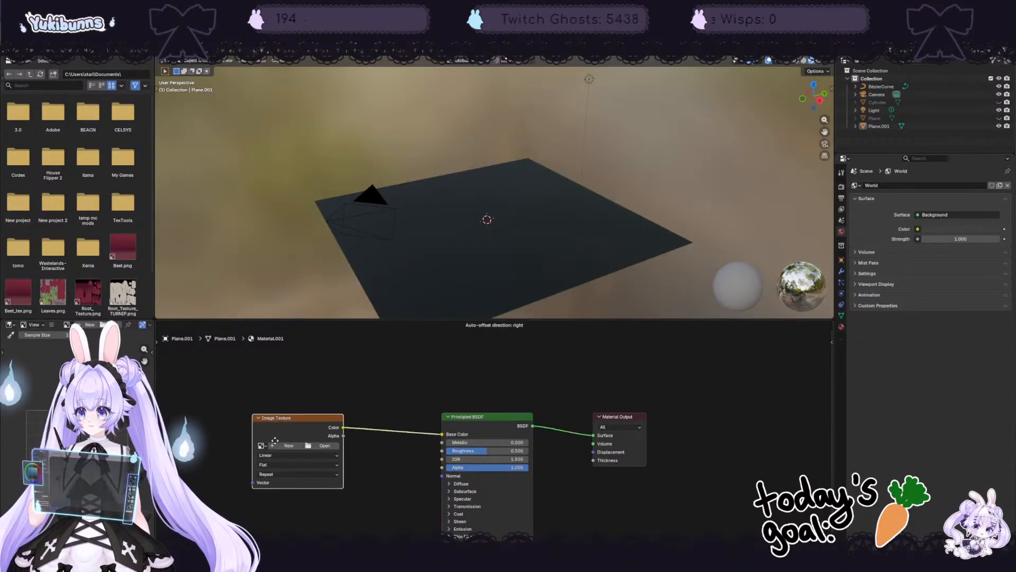
# Step: Create a new blank 1024 x 1024 px image named Untitled in the Image Texture node
pyautogui.click(275, 451)
pyautogui.click(278, 449)
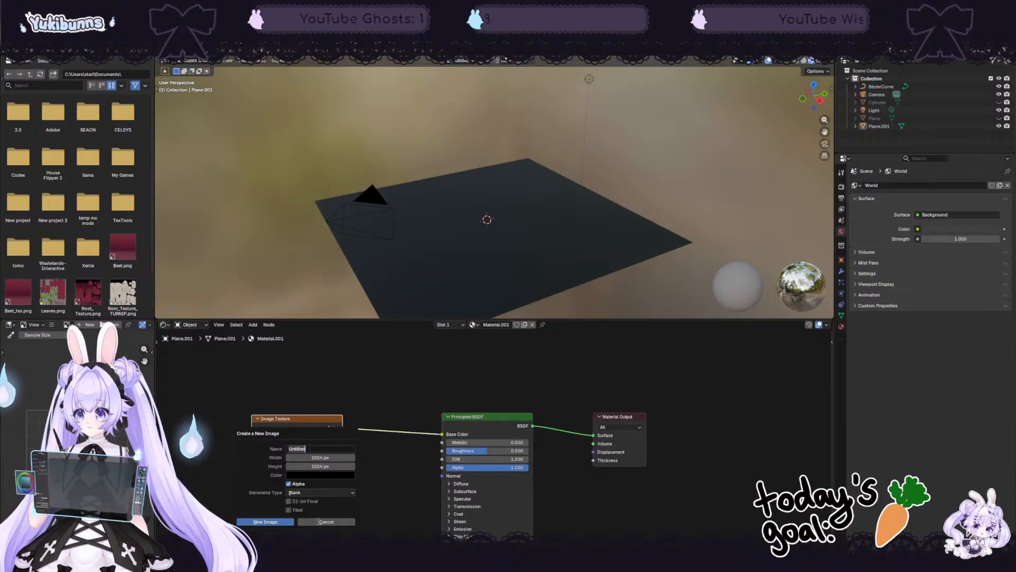
pyautogui.click(267, 522)
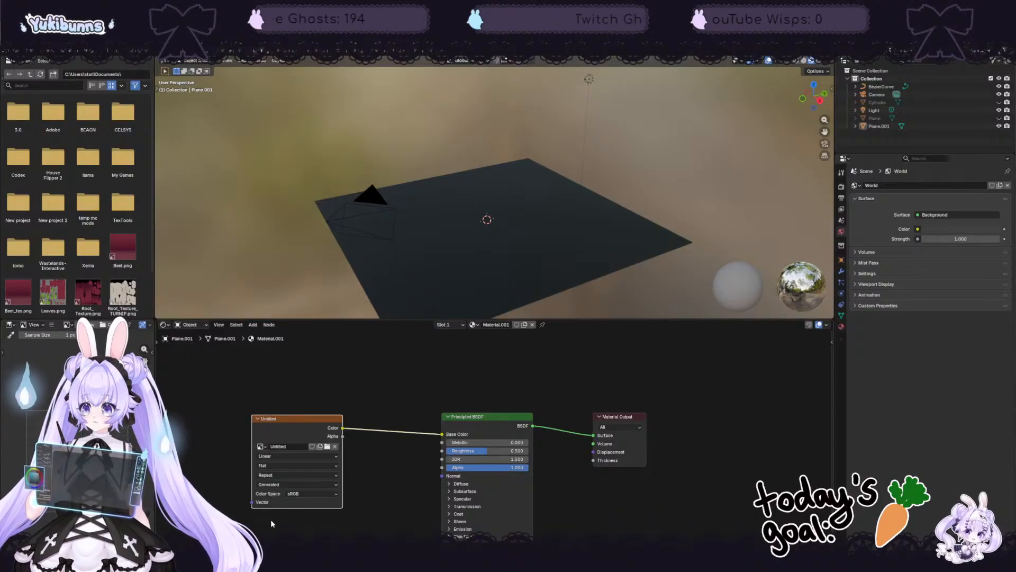
pyautogui.click(260, 446)
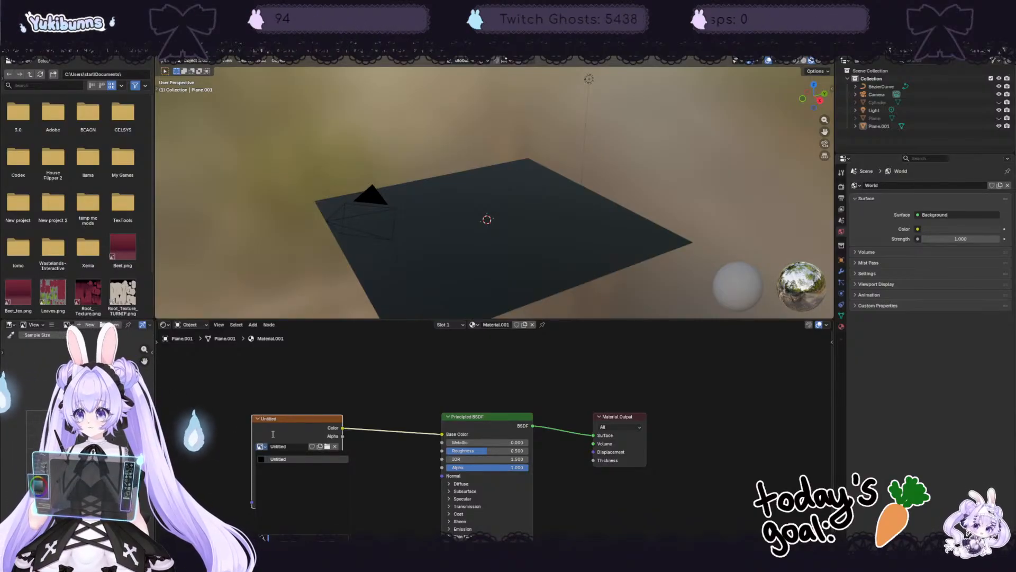
pyautogui.click(273, 457)
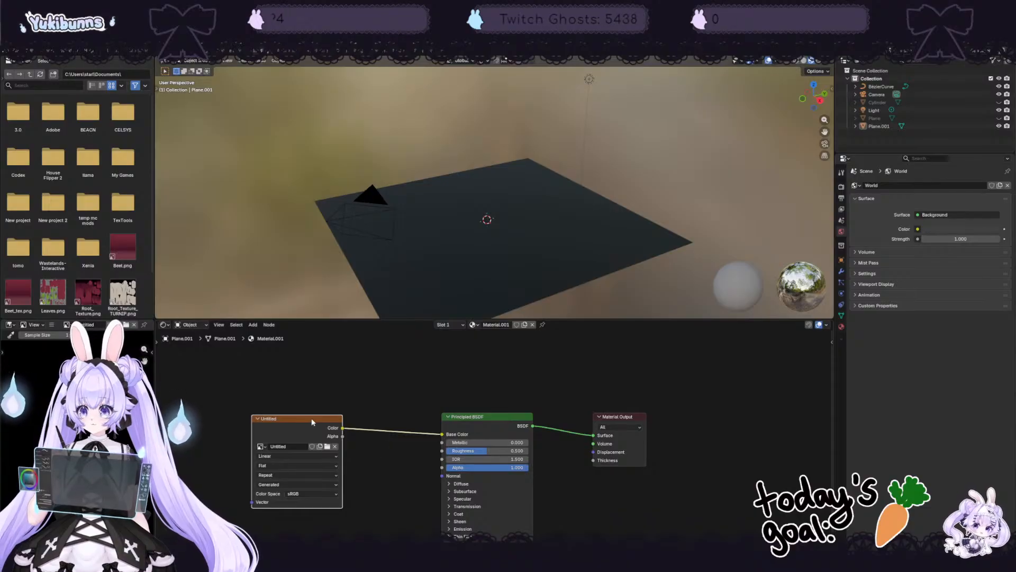
# Step: Replace the blank image in the Image Texture node with carrotleafref.png and view the plane from above
pyautogui.click(335, 447)
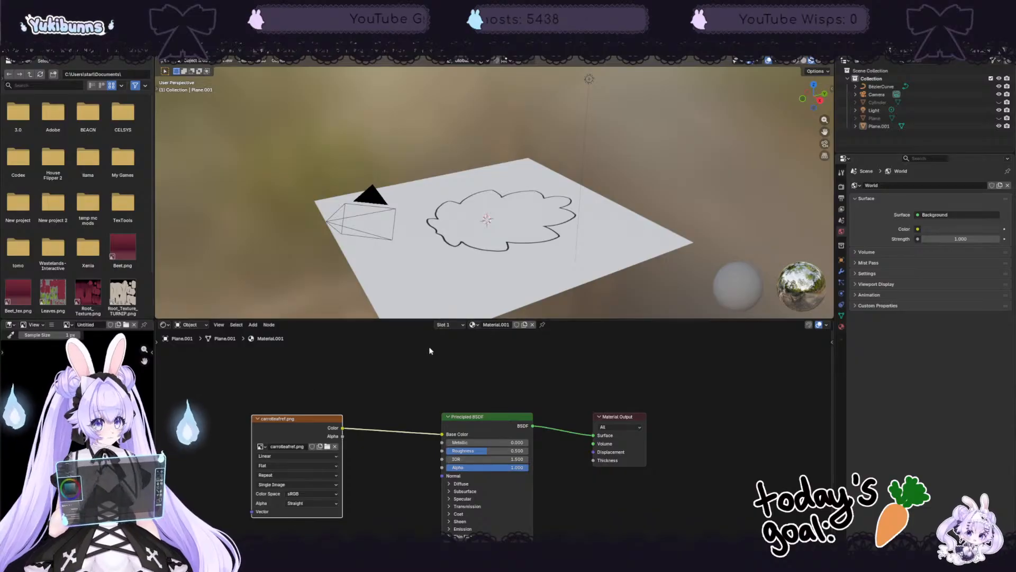
pyautogui.moveTo(646, 287); pyautogui.dragTo(707, 101, button='middle')
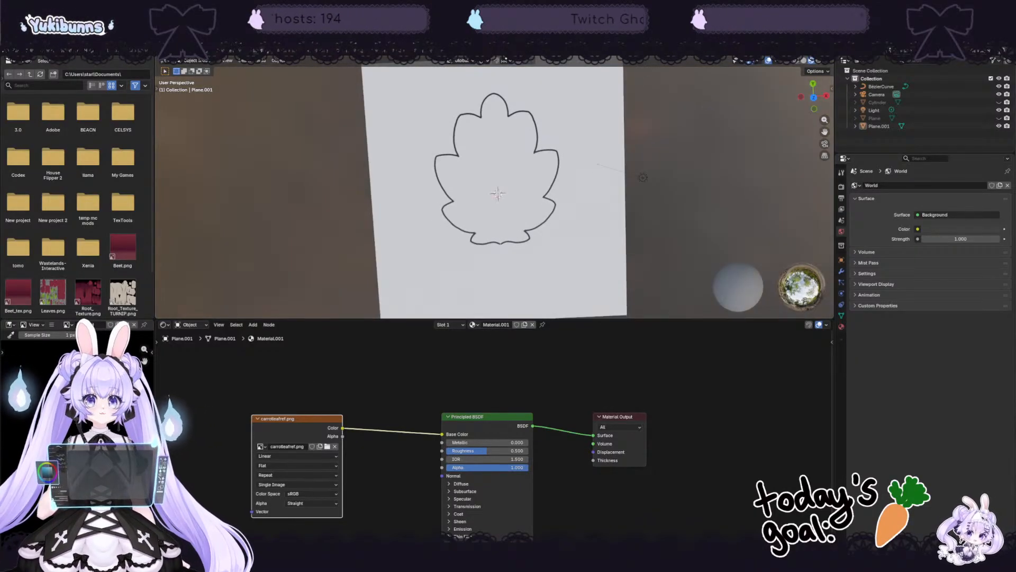
# Step: Switch to the Modeling workspace and set the viewport to Material Preview shading to show the leaf reference
pyautogui.click(154, 53)
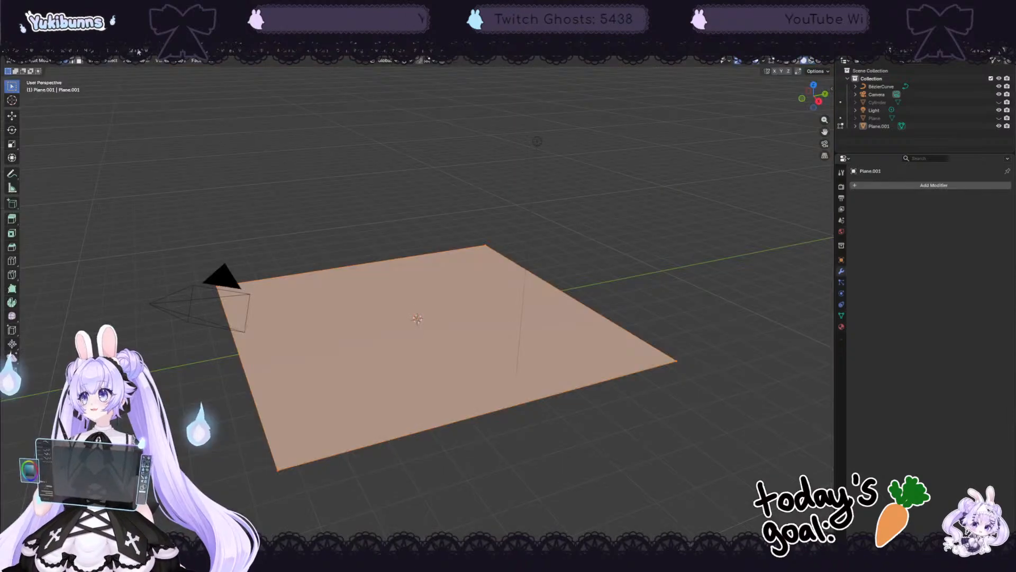
pyautogui.click(811, 61)
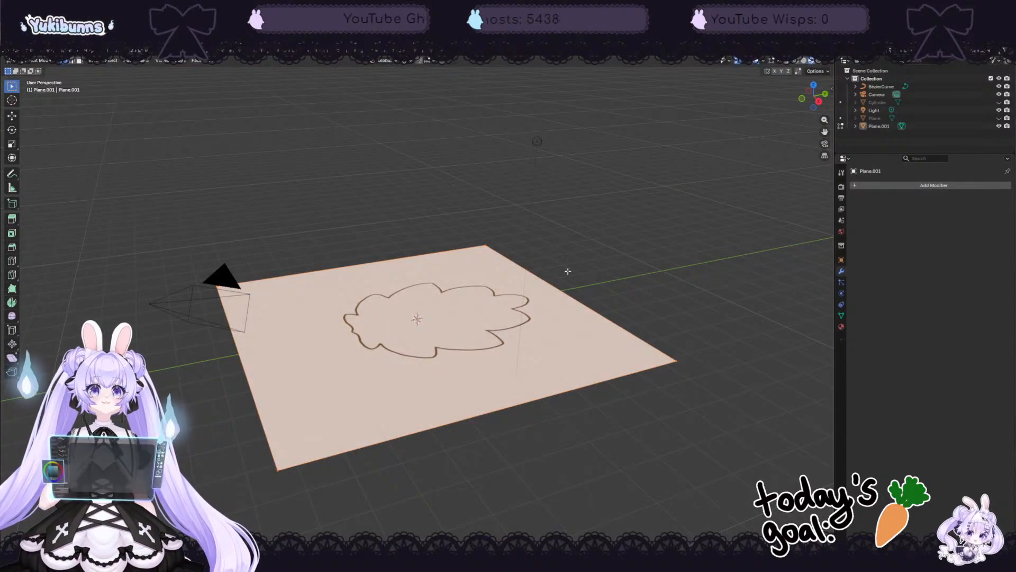
pyautogui.moveTo(565, 270); pyautogui.dragTo(674, 302, button='middle')
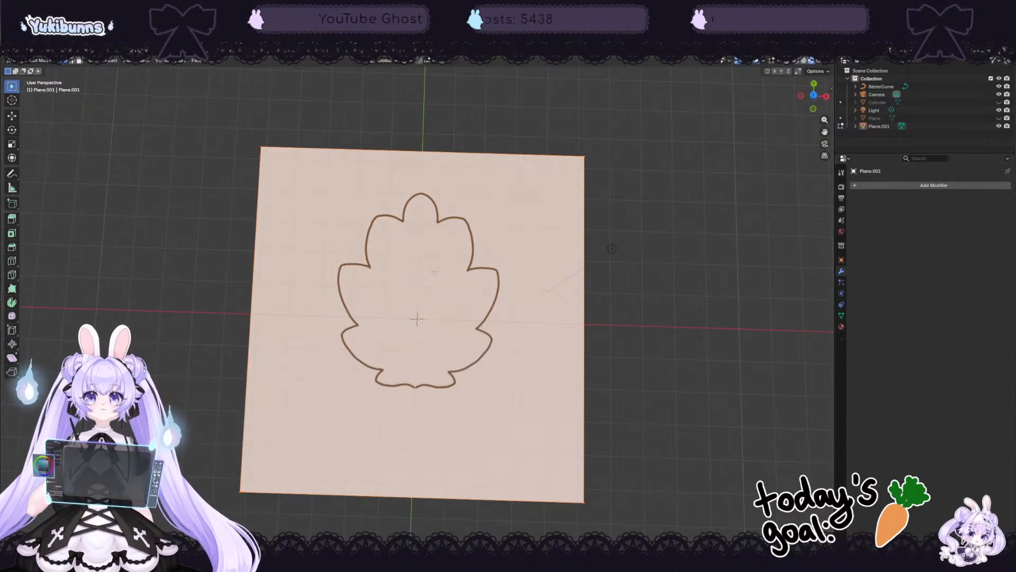
# Step: Add the BézierCurve object to the selection in the Outliner
pyautogui.moveTo(657, 391); pyautogui.dragTo(656, 367, button='middle')
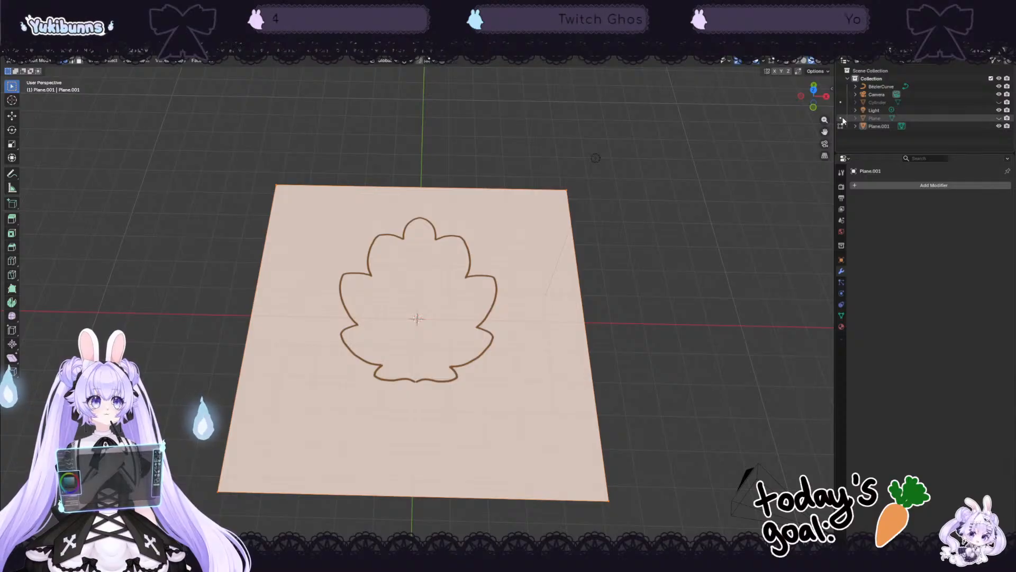
pyautogui.keyDown('ctrl'); pyautogui.click(880, 86); pyautogui.keyUp('ctrl')
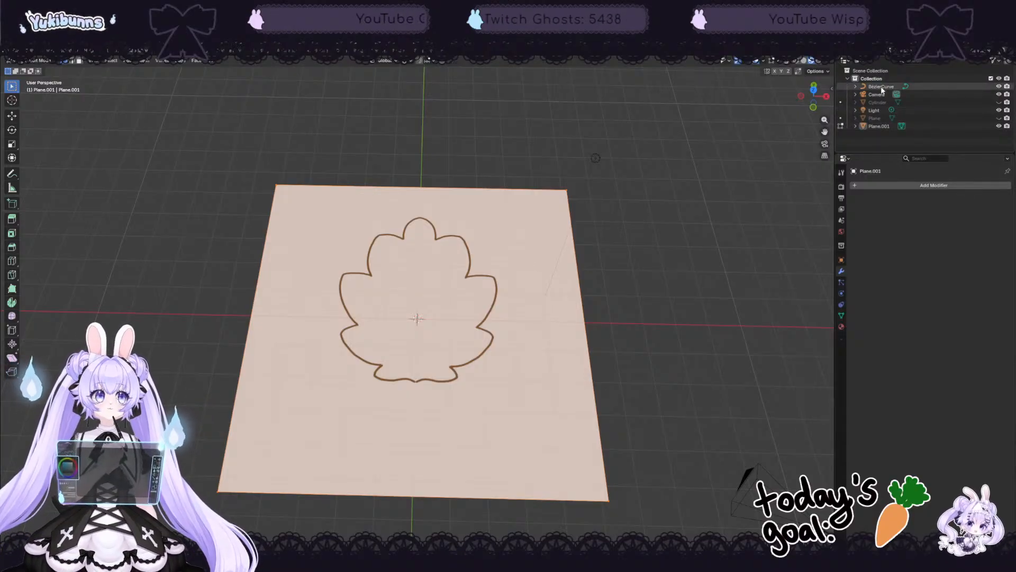
# Step: Leave mesh editing on the plane and open the existing Bézier curve for editing
pyautogui.click(47, 61)
pyautogui.click(49, 70)
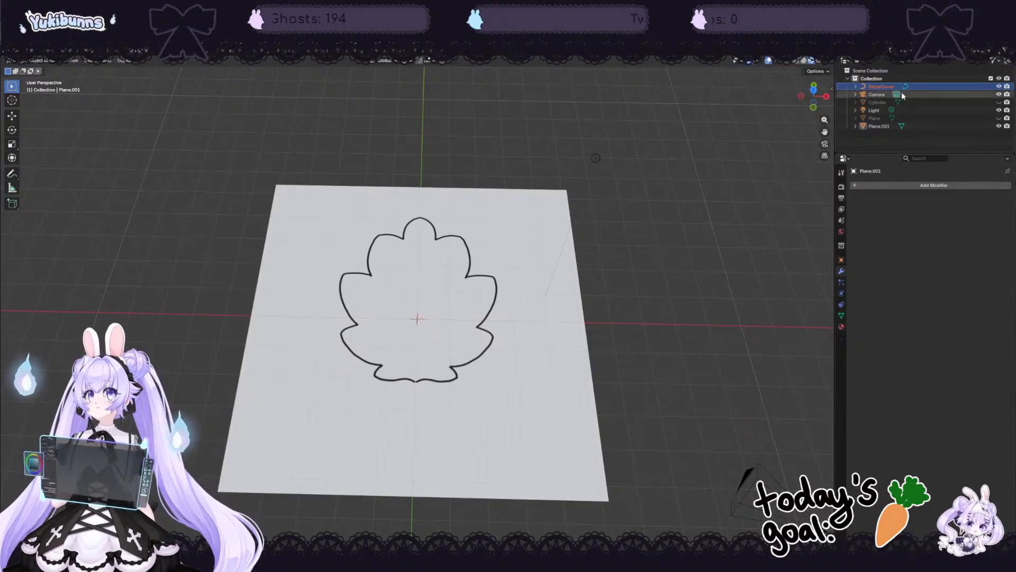
pyautogui.click(879, 126)
pyautogui.click(914, 89)
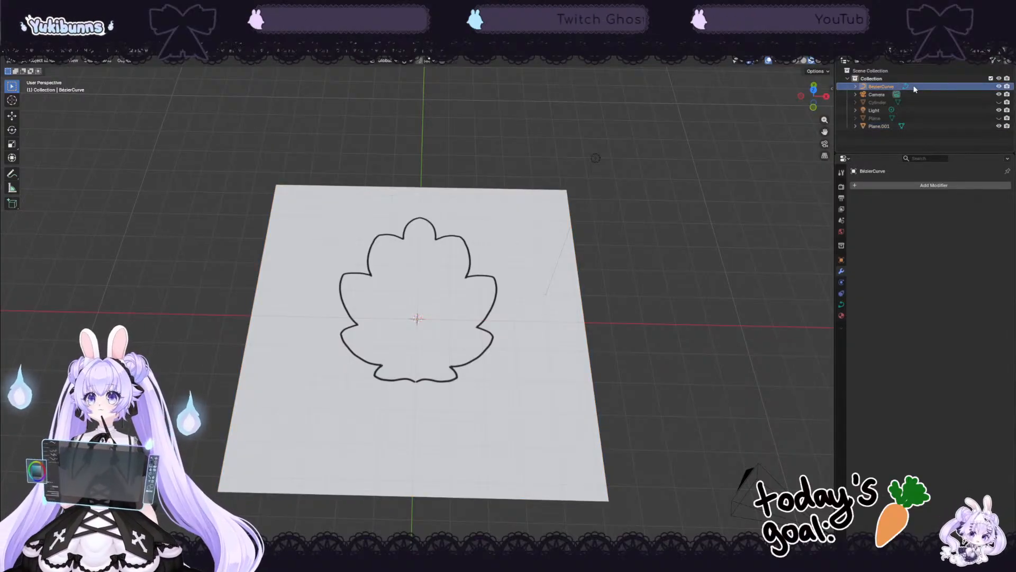
pyautogui.click(922, 125)
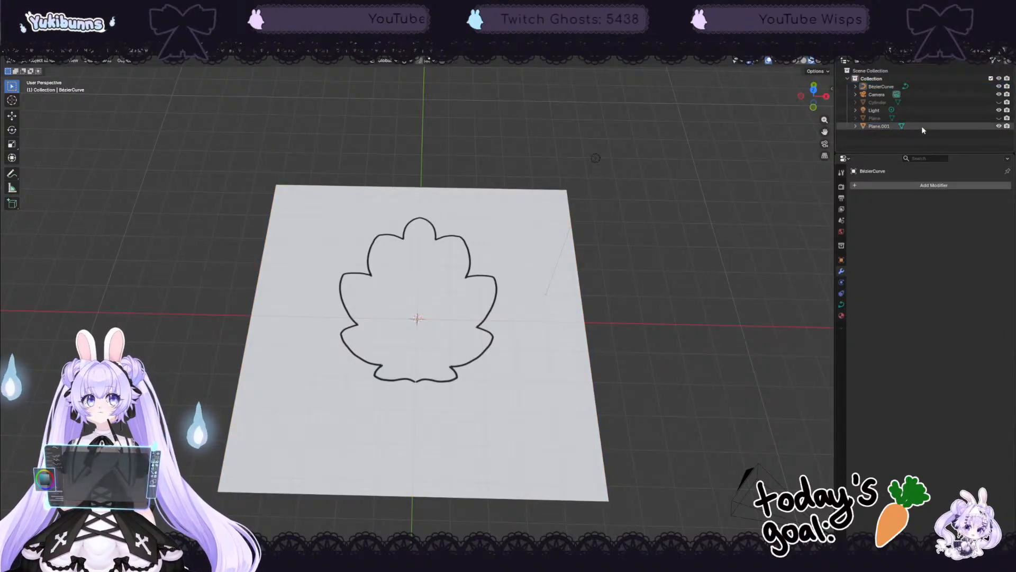
pyautogui.click(929, 88)
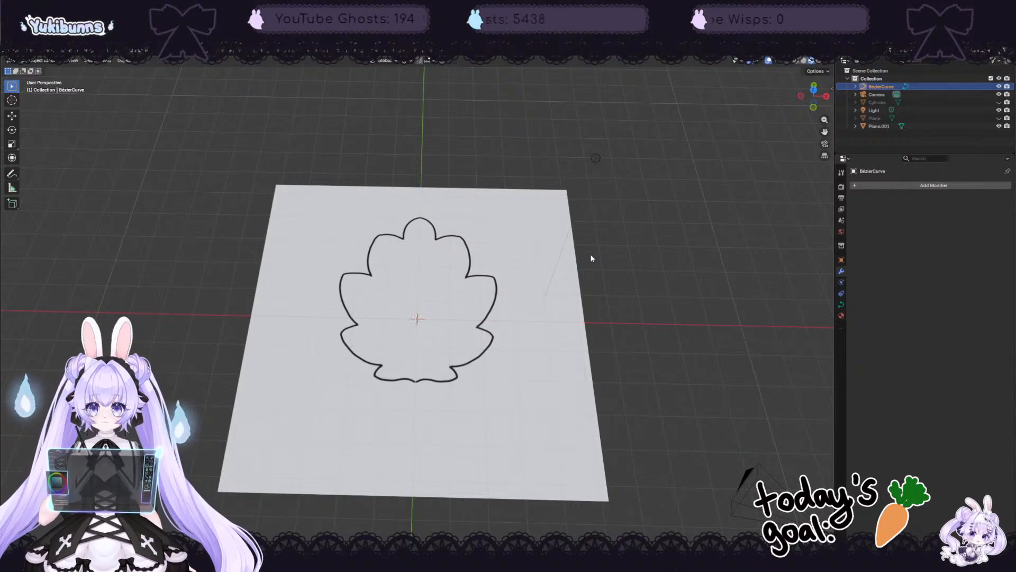
pyautogui.press('Tab')
# Step: In top view, draw a freehand curve tracing the leaf outline from the notch right of the tip over the left half to the bottom centre
pyautogui.scroll(2, 429, 165)
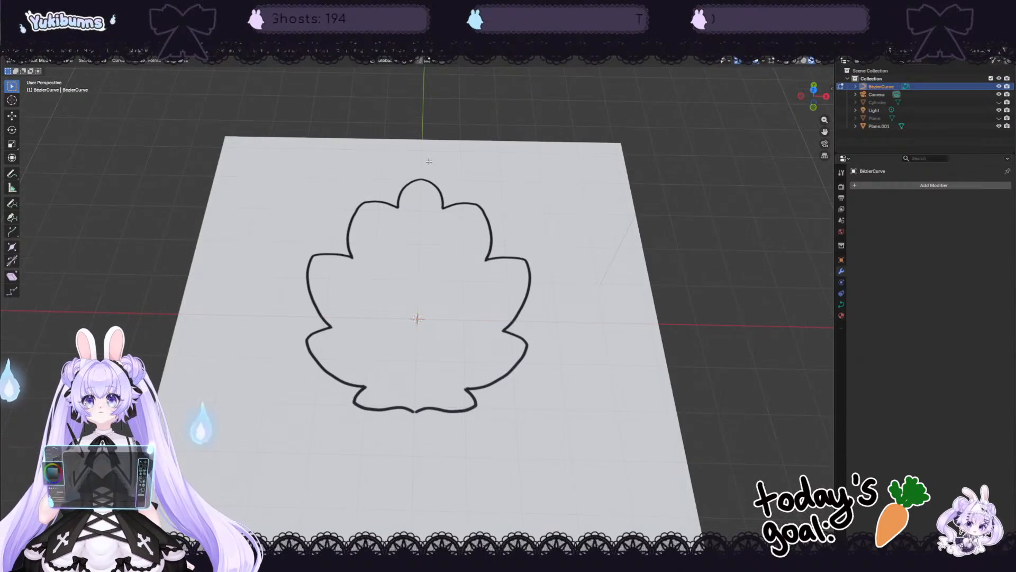
pyautogui.moveTo(429, 163); pyautogui.dragTo(426, 199, button='middle')
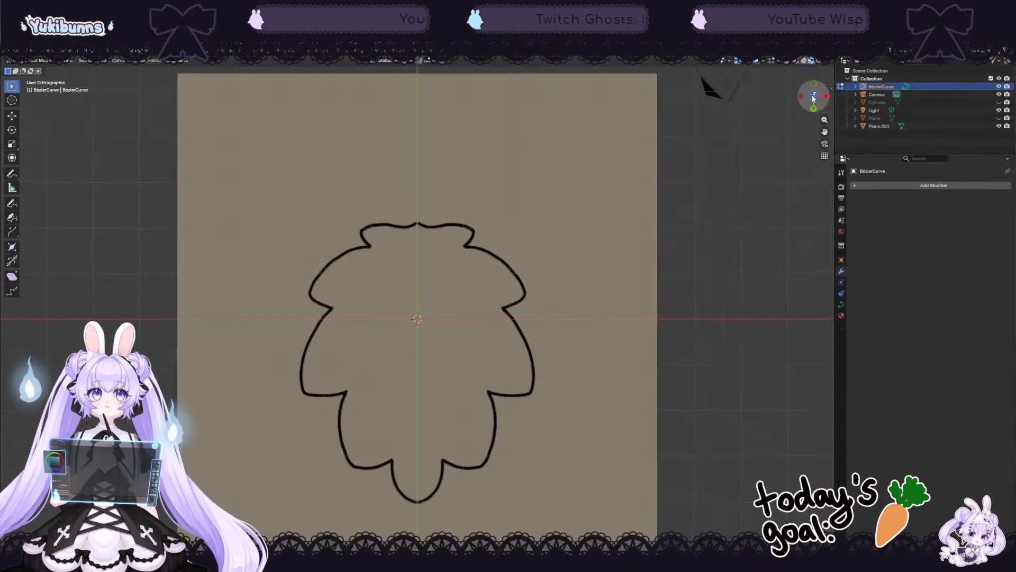
pyautogui.click(814, 96)
pyautogui.click(814, 96)
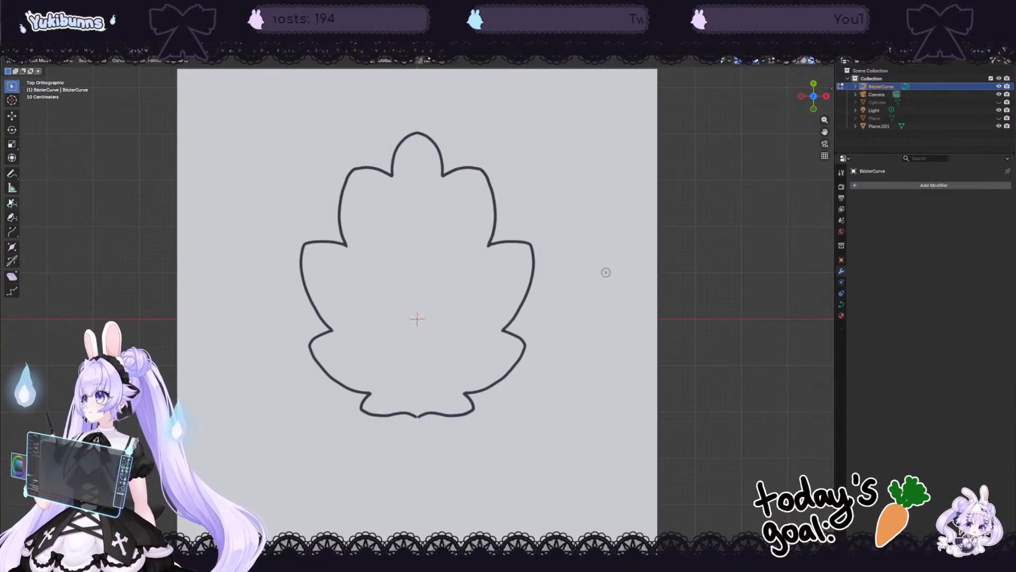
pyautogui.click(11, 203)
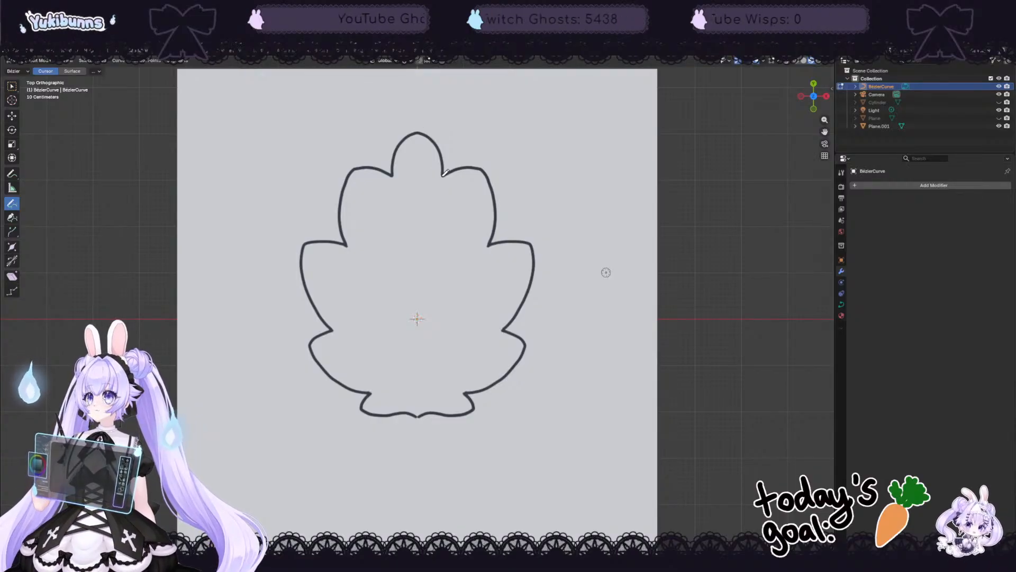
pyautogui.moveTo(443, 172)
pyautogui.mouseDown()
pyautogui.moveTo(443, 153)
pyautogui.moveTo(421, 133)
pyautogui.moveTo(392, 167)
pyautogui.moveTo(354, 167)
pyautogui.moveTo(340, 206)
pyautogui.moveTo(348, 244)
pyautogui.moveTo(312, 239)
pyautogui.moveTo(301, 267)
pyautogui.moveTo(331, 330)
pyautogui.moveTo(312, 337)
pyautogui.moveTo(331, 373)
pyautogui.moveTo(373, 392)
pyautogui.moveTo(364, 410)
pyautogui.moveTo(424, 417)
pyautogui.mouseUp()
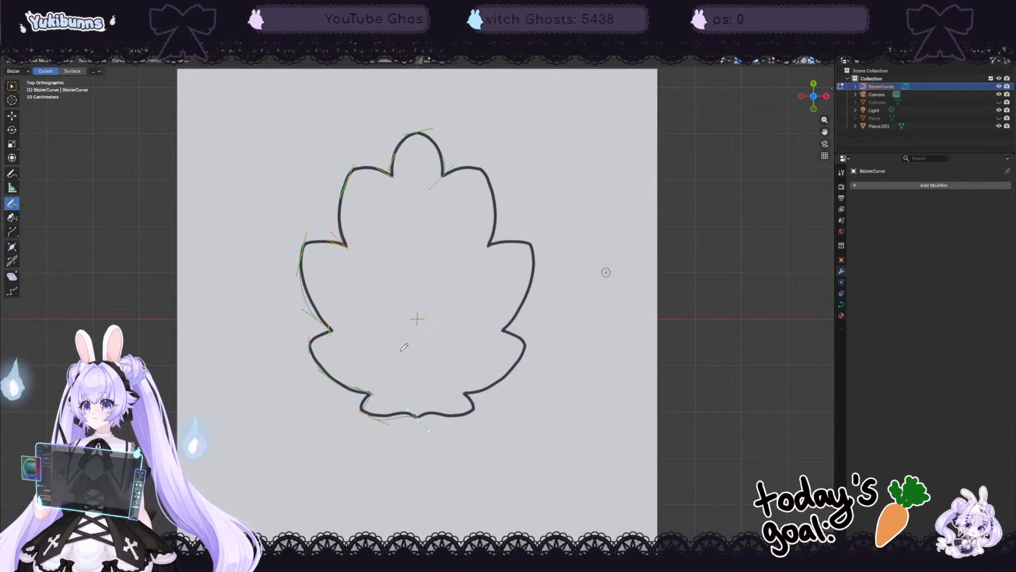
# Step: Try to mirror the traced curve along the global X axis
pyautogui.rightClick(398, 347)
pyautogui.moveTo(384, 438)
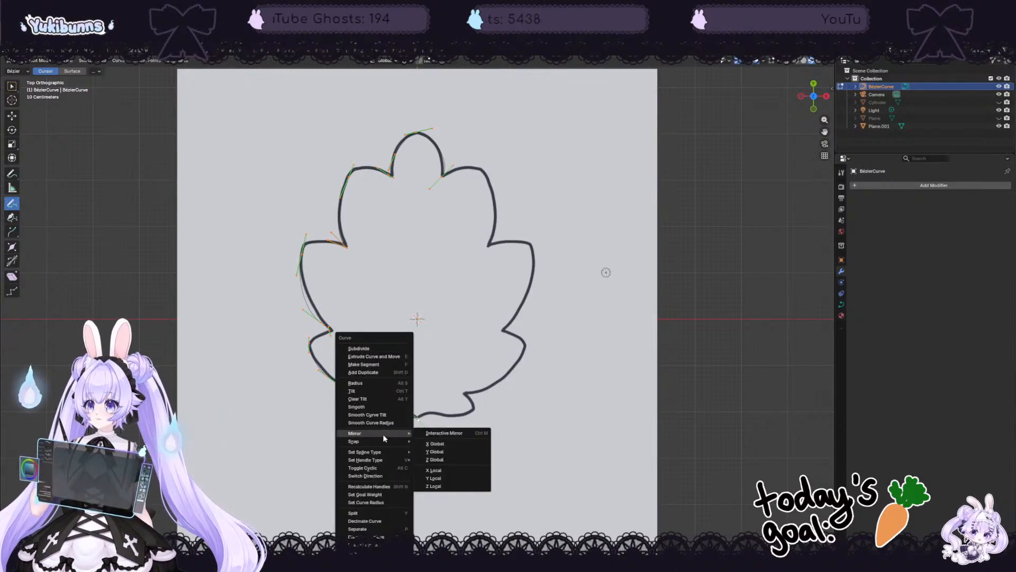
pyautogui.click(462, 444)
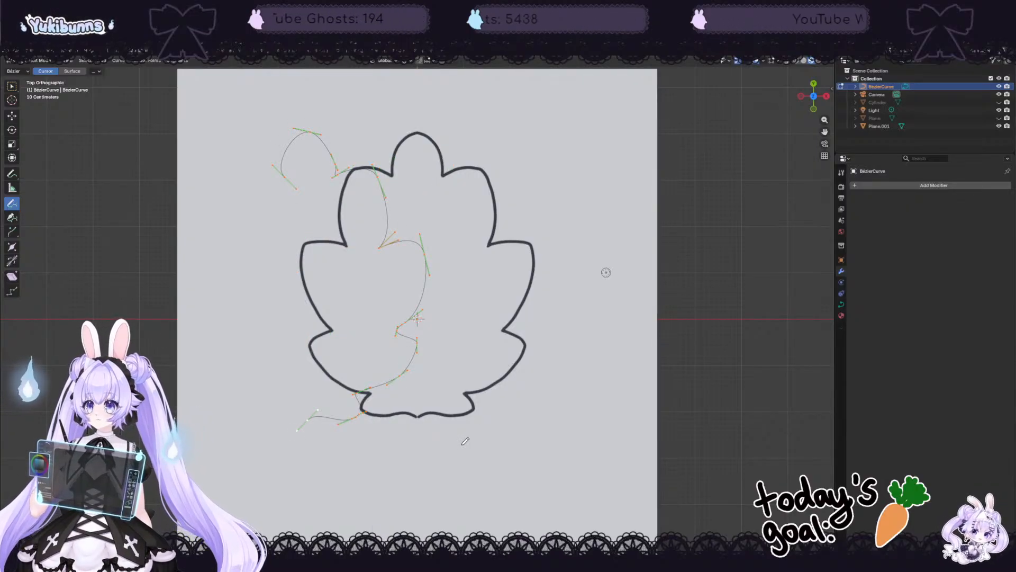
pyautogui.hotkey('ctrl', 'z')
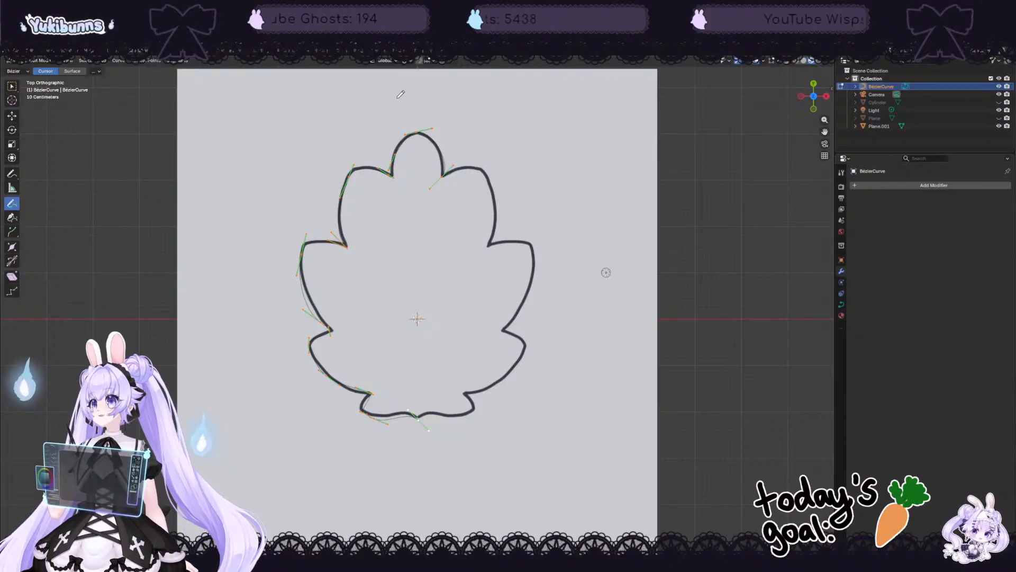
# Step: Delete the traced curve's end control point at the notch right of the top lobe
pyautogui.scroll(2, 422, 97)
pyautogui.scroll(-3, 432, 106)
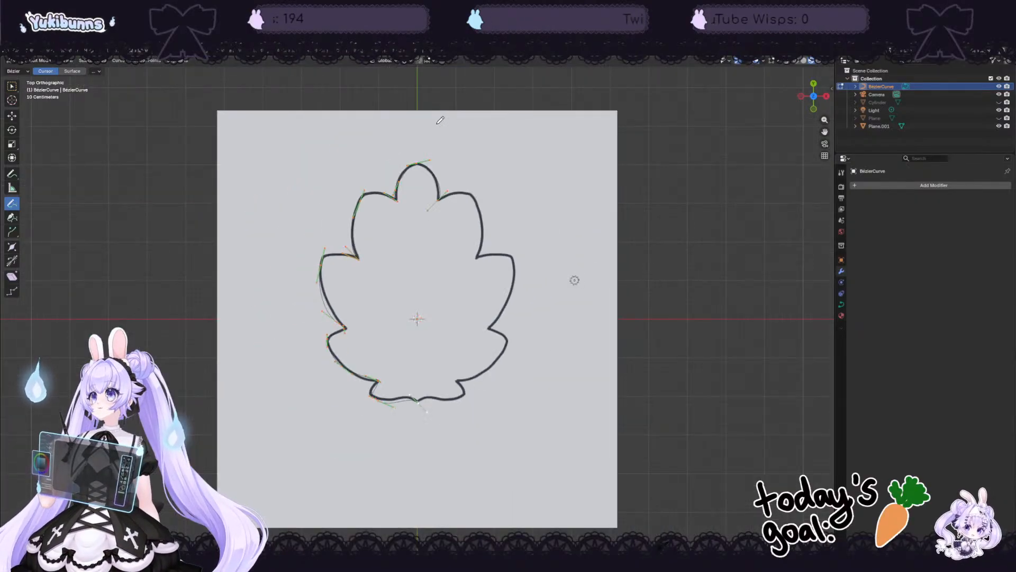
pyautogui.scroll(1, 440, 113)
pyautogui.scroll(2, 426, 77)
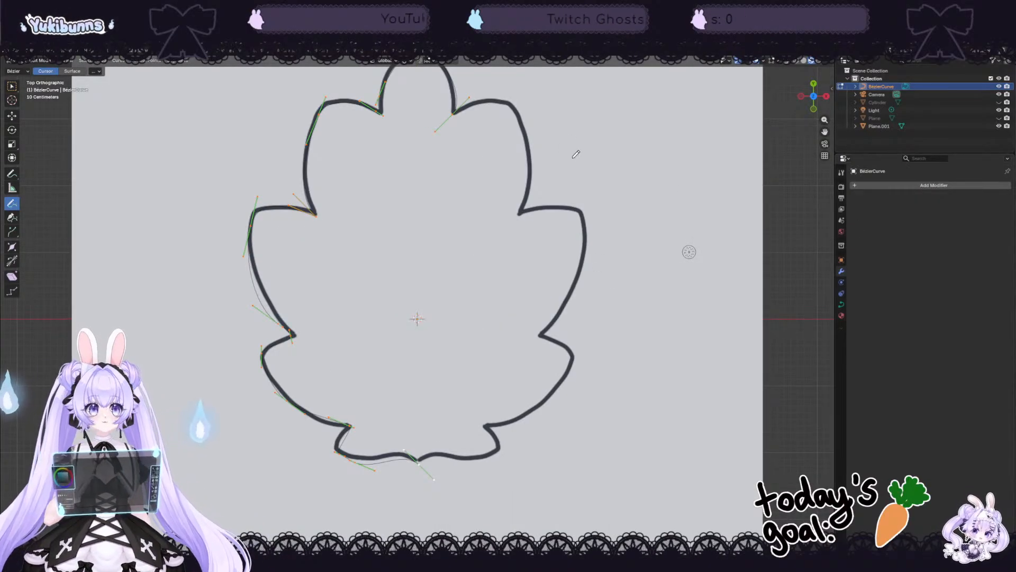
pyautogui.scroll(-3, 489, 128)
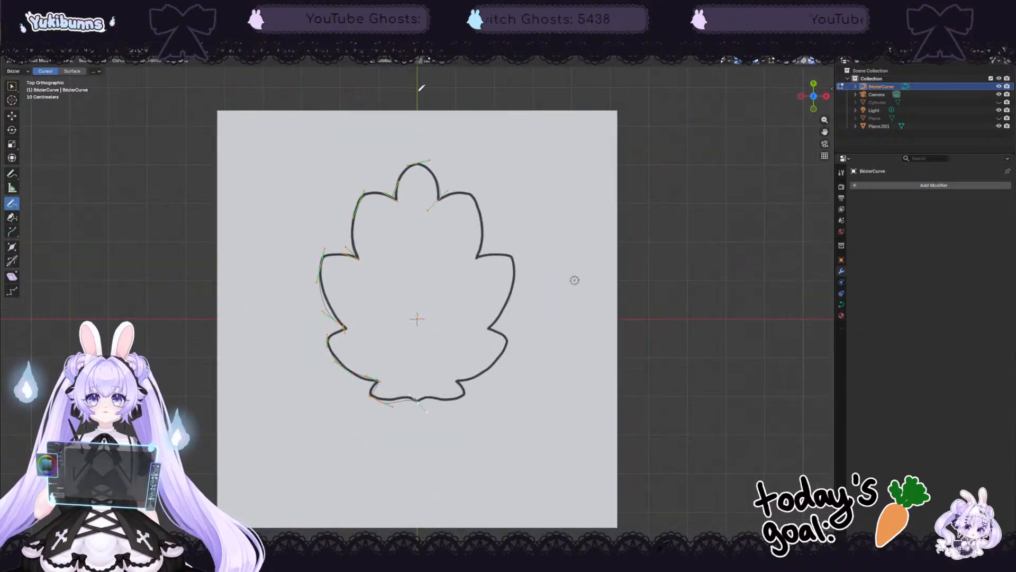
pyautogui.scroll(3, 417, 87)
pyautogui.moveTo(825, 132); pyautogui.dragTo(826, 366)
pyautogui.scroll(3, 430, 313)
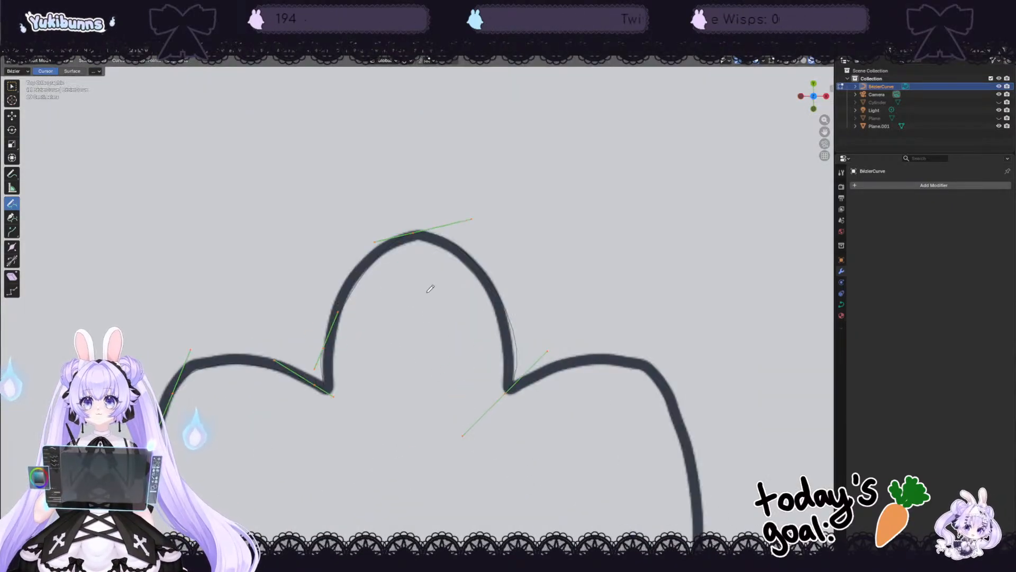
pyautogui.click(11, 116)
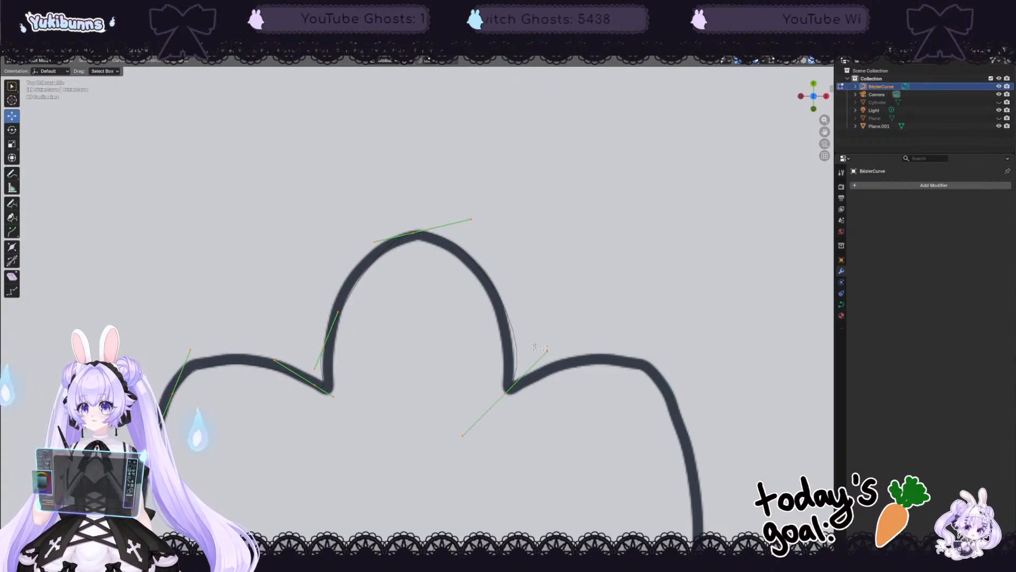
pyautogui.moveTo(535, 347); pyautogui.dragTo(459, 252)
pyautogui.click(506, 393)
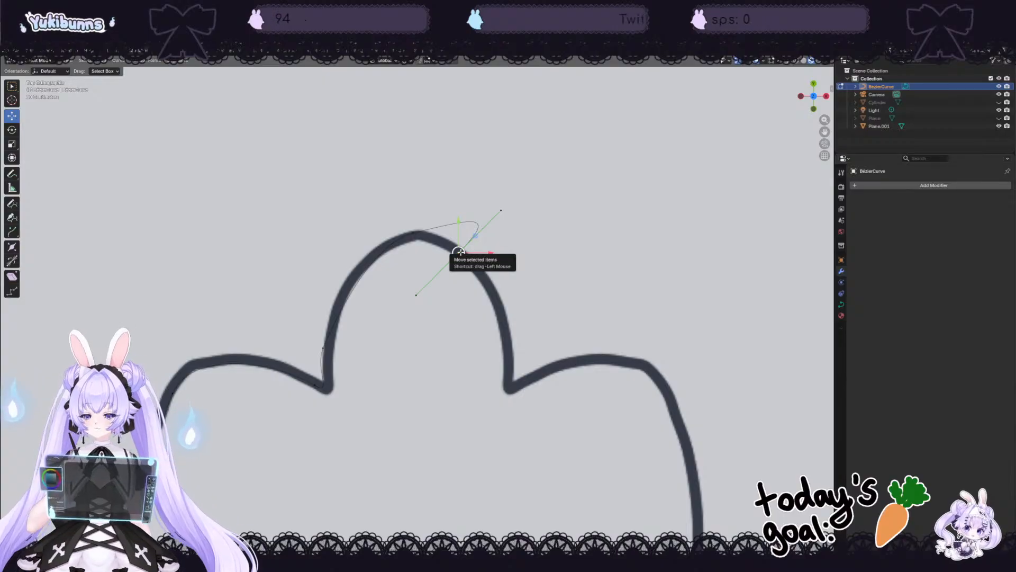
pyautogui.press('x')
pyautogui.click(438, 247)
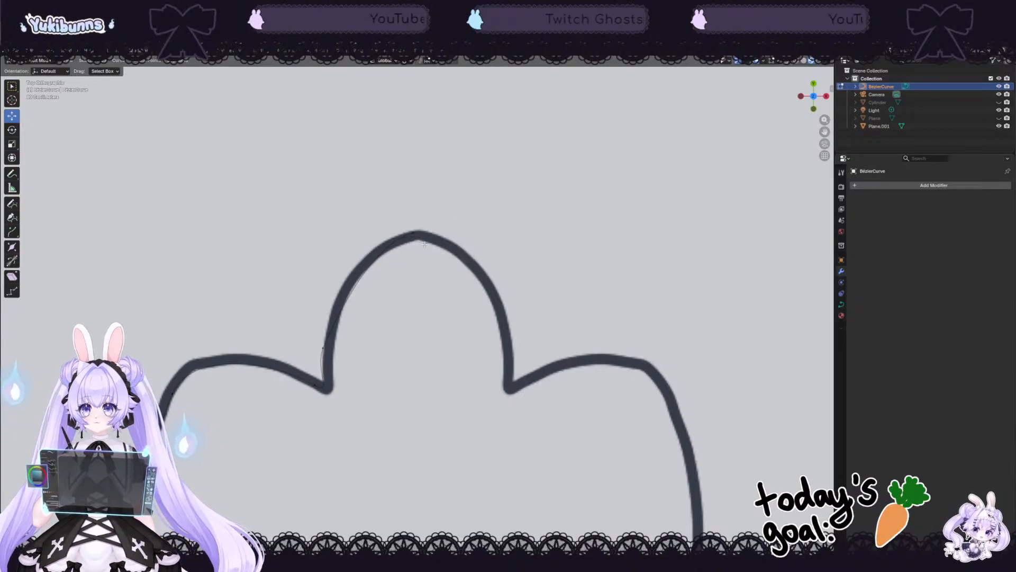
# Step: Move the curve's top control point onto the leaf tip and the next point up onto the left side of the top lobe
pyautogui.click(412, 232)
pyautogui.moveTo(412, 233); pyautogui.dragTo(415, 235)
pyautogui.click(322, 347)
pyautogui.moveTo(323, 347); pyautogui.dragTo(339, 302)
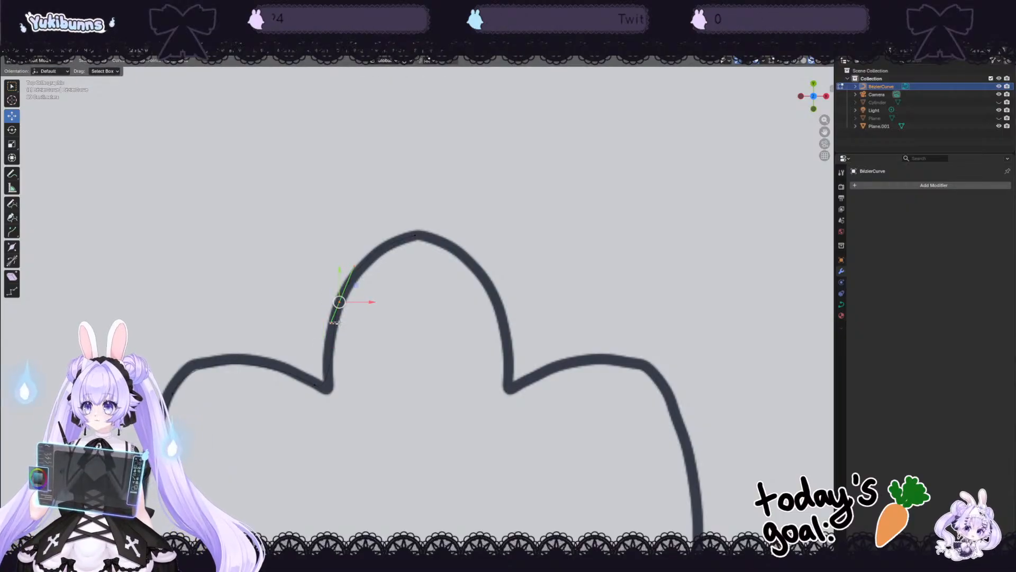
pyautogui.click(332, 321)
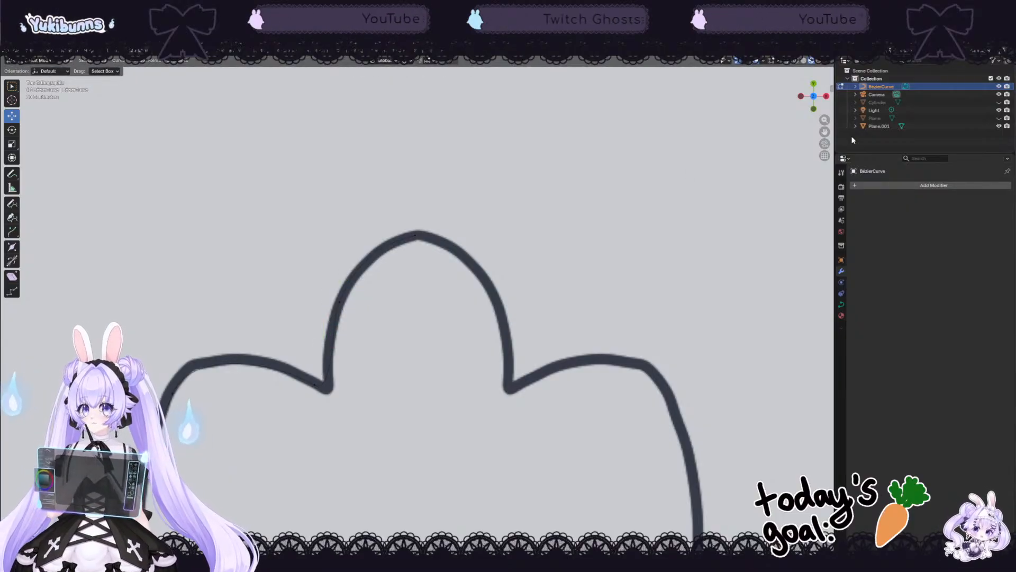
pyautogui.moveTo(335, 300); pyautogui.dragTo(343, 306)
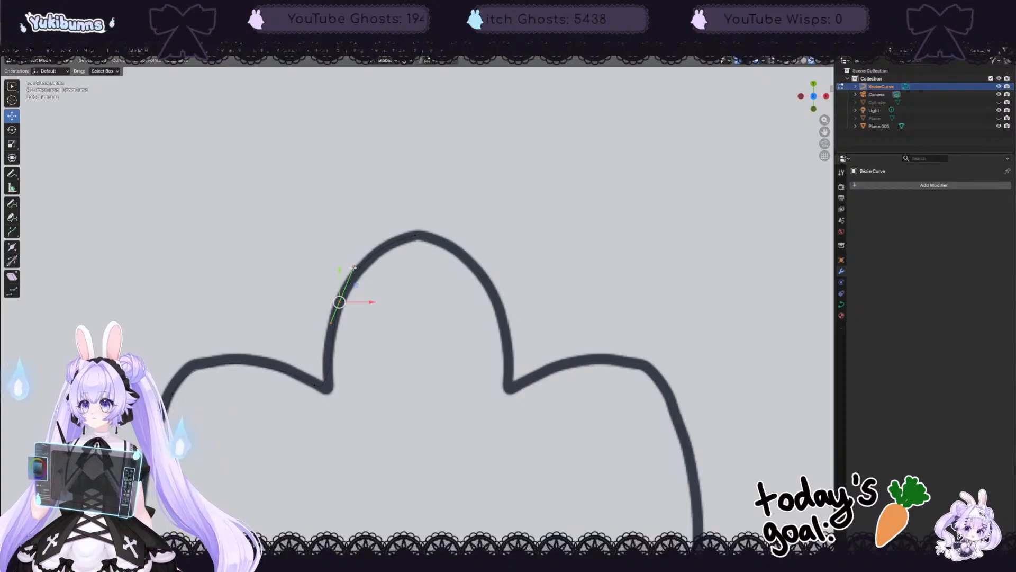
pyautogui.moveTo(333, 271); pyautogui.dragTo(333, 271)
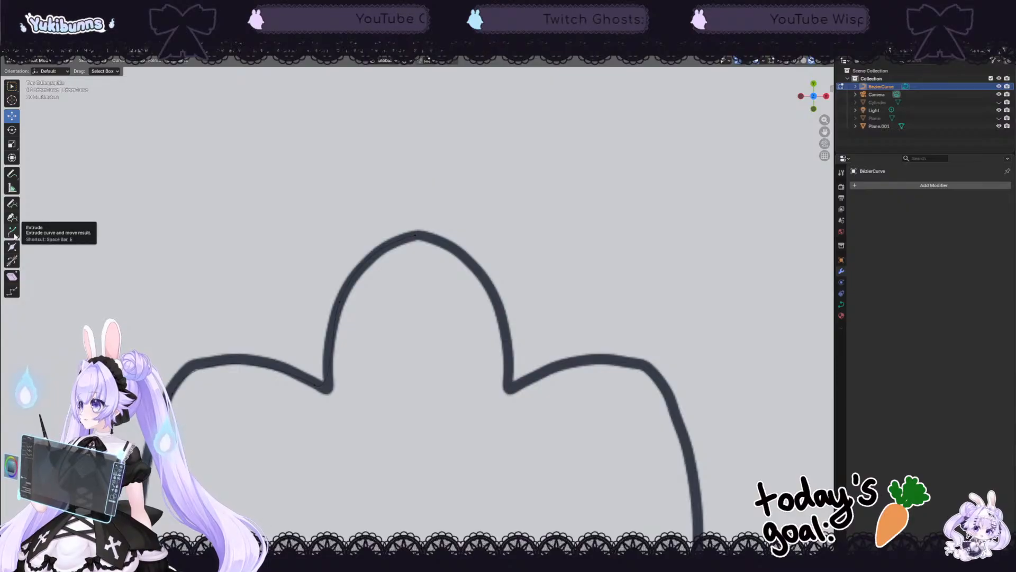
# Step: Try to tilt the upper handle of the control point on the top lobe's left side
pyautogui.click(12, 263)
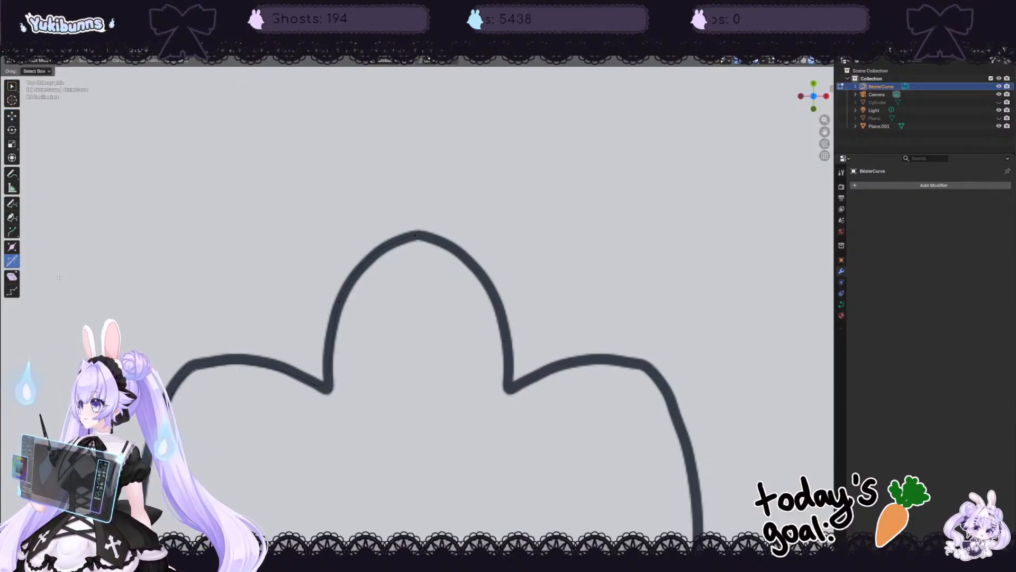
pyautogui.click(340, 301)
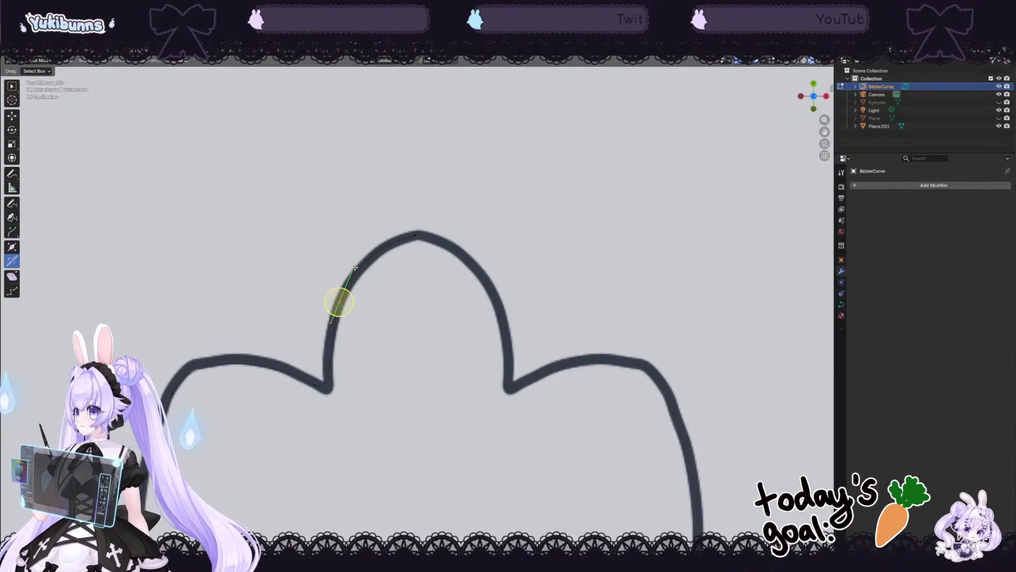
pyautogui.moveTo(355, 267); pyautogui.dragTo(331, 315)
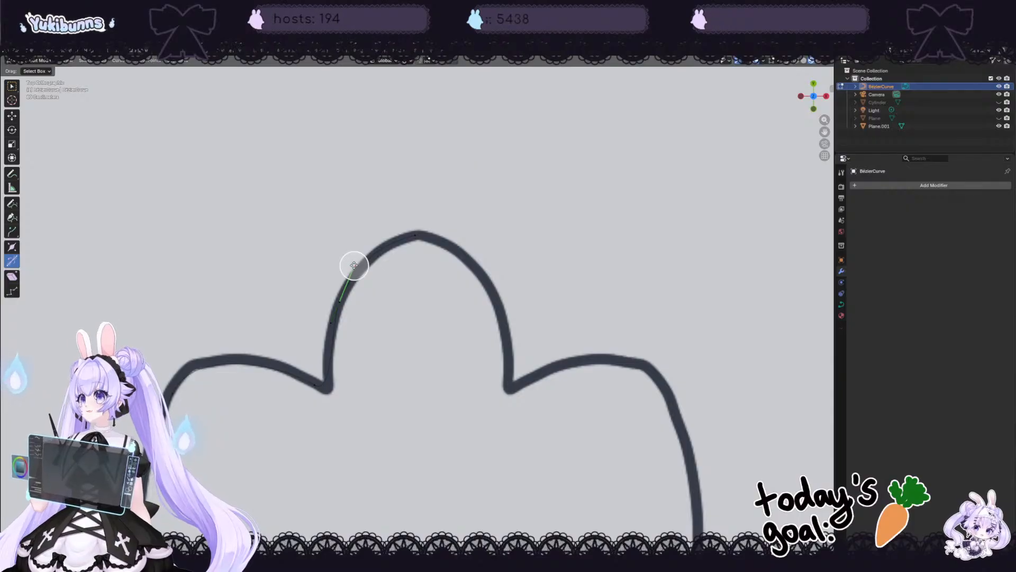
pyautogui.moveTo(351, 265); pyautogui.dragTo(313, 263)
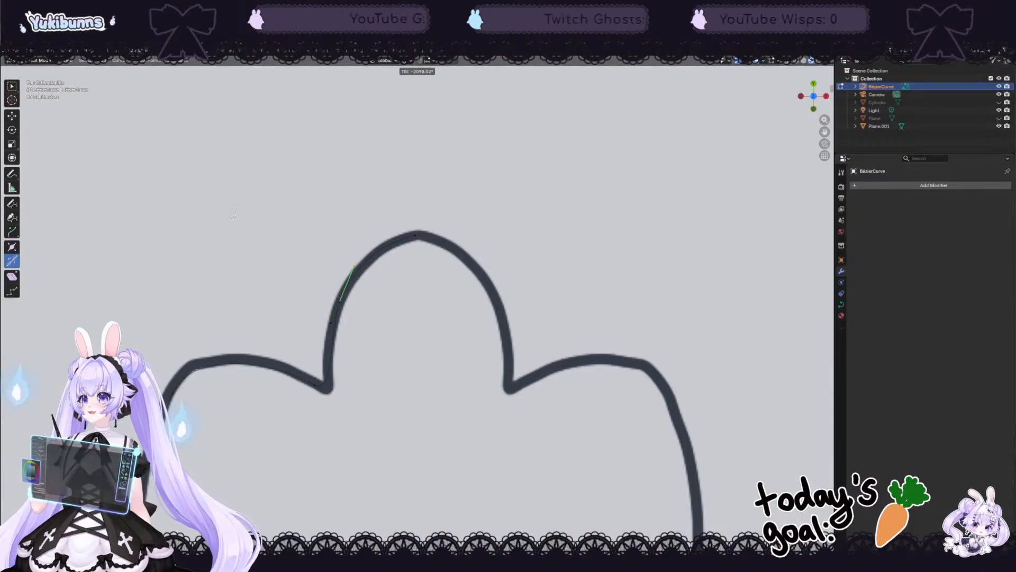
pyautogui.moveTo(233, 212); pyautogui.dragTo(236, 215)
pyautogui.scroll(-4, 456, 303)
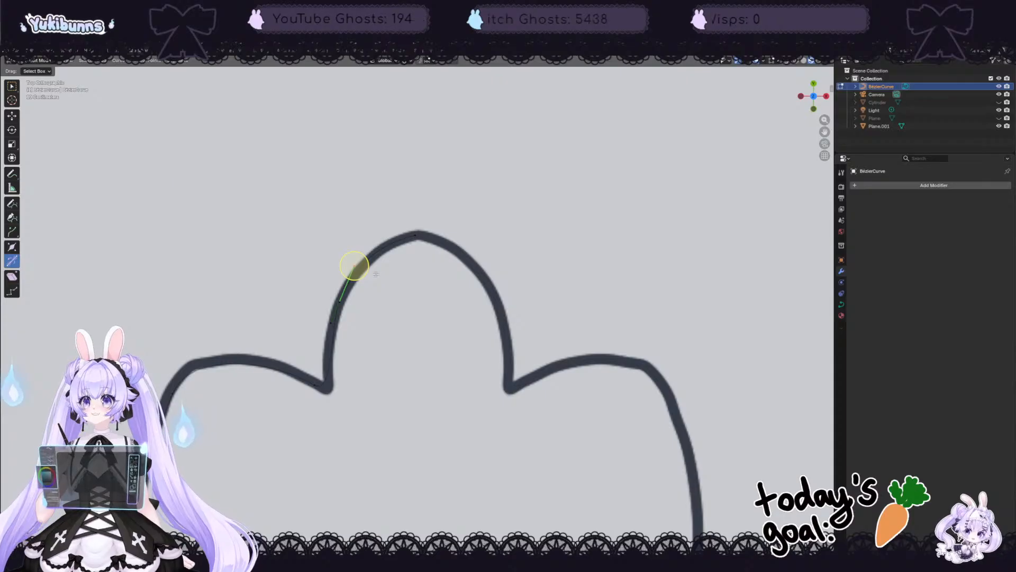
pyautogui.hotkey('ctrl', 'z')
pyautogui.click(398, 290)
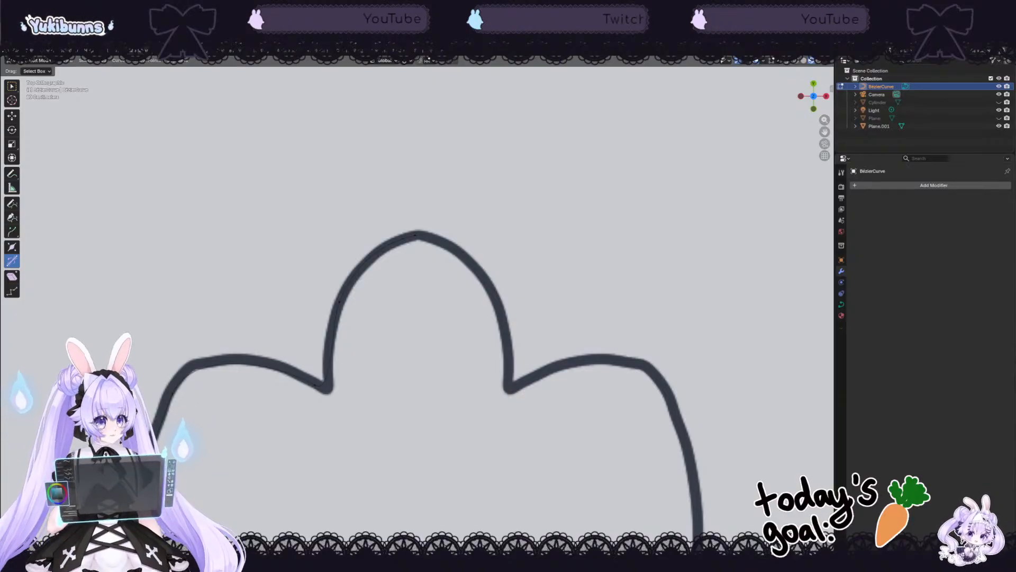
# Step: Nudge the control point on the top lobe's left side slightly down and shift its upper handle about 0.012 m in X and -0.007 m in Y
pyautogui.moveTo(357, 319); pyautogui.dragTo(335, 284)
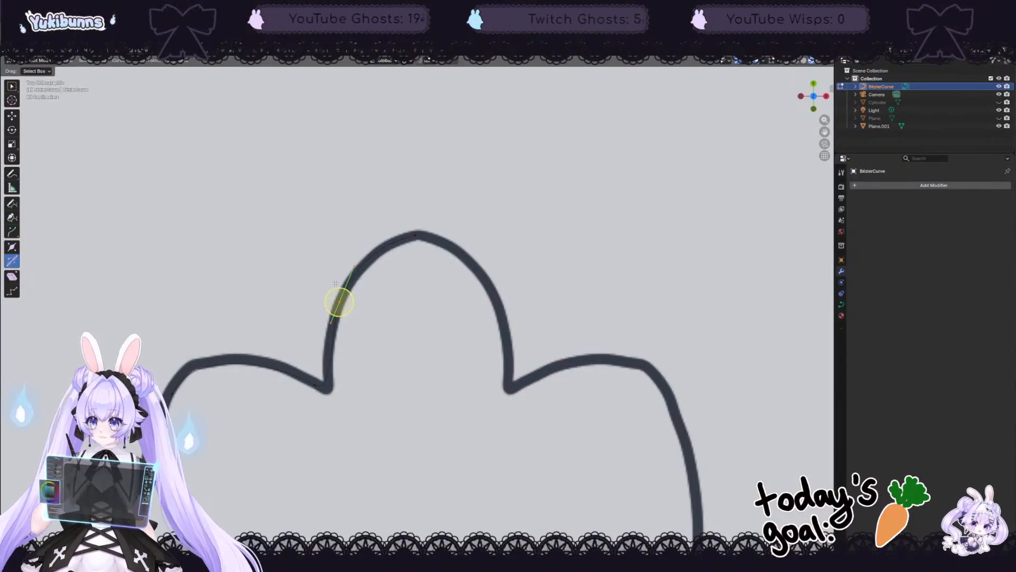
pyautogui.press('g')
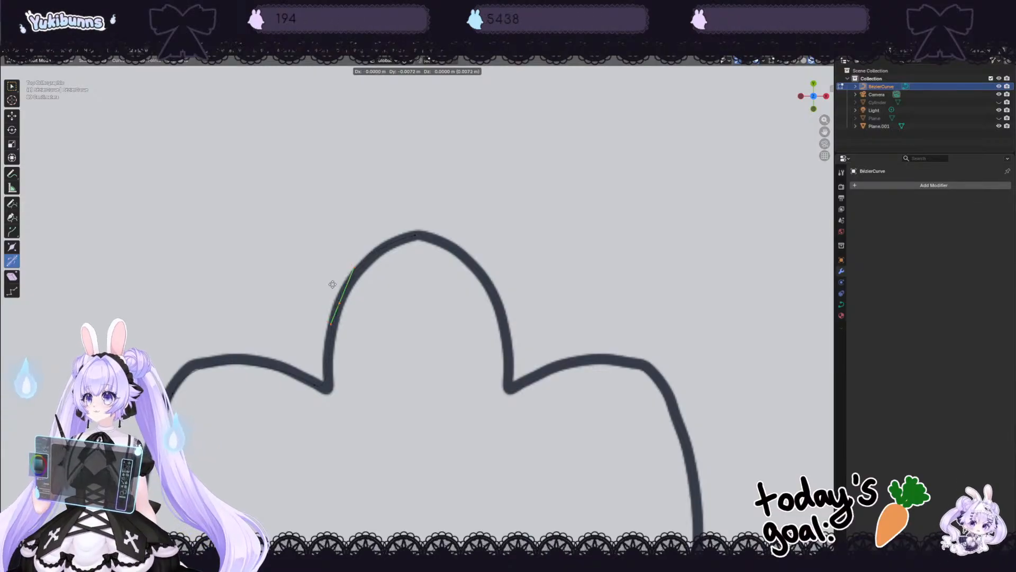
pyautogui.click(334, 285)
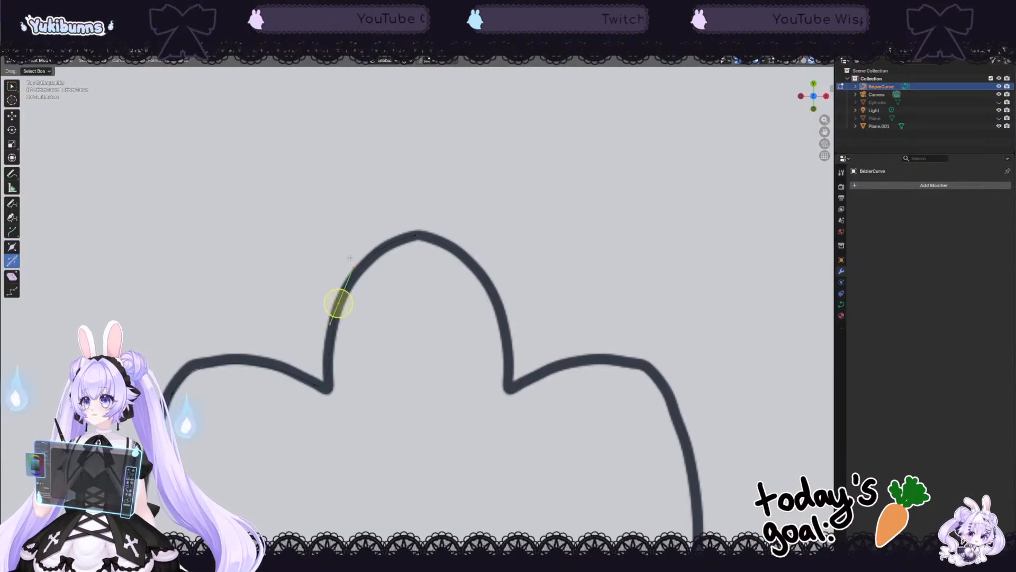
pyautogui.click(353, 268)
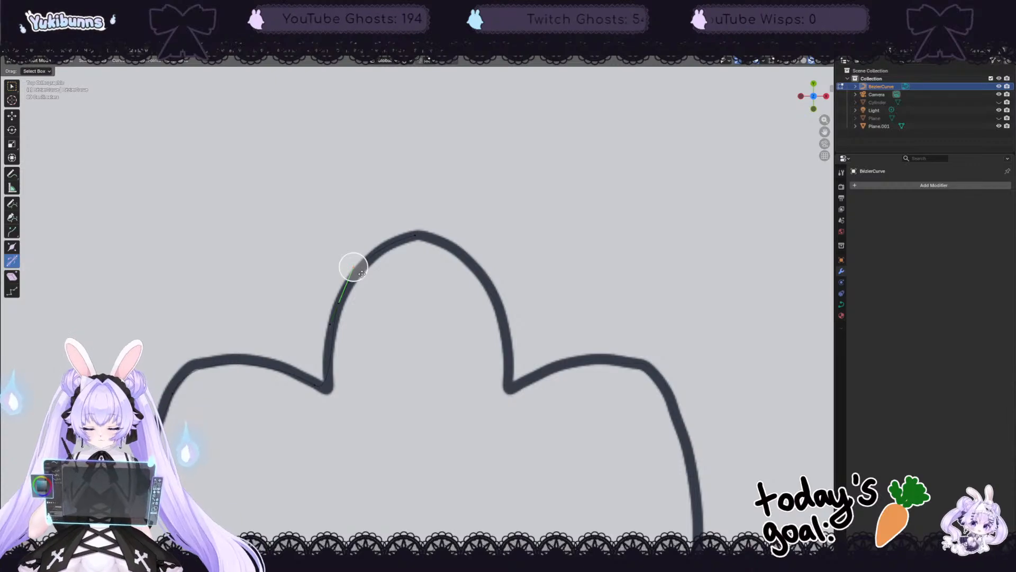
pyautogui.press('g')
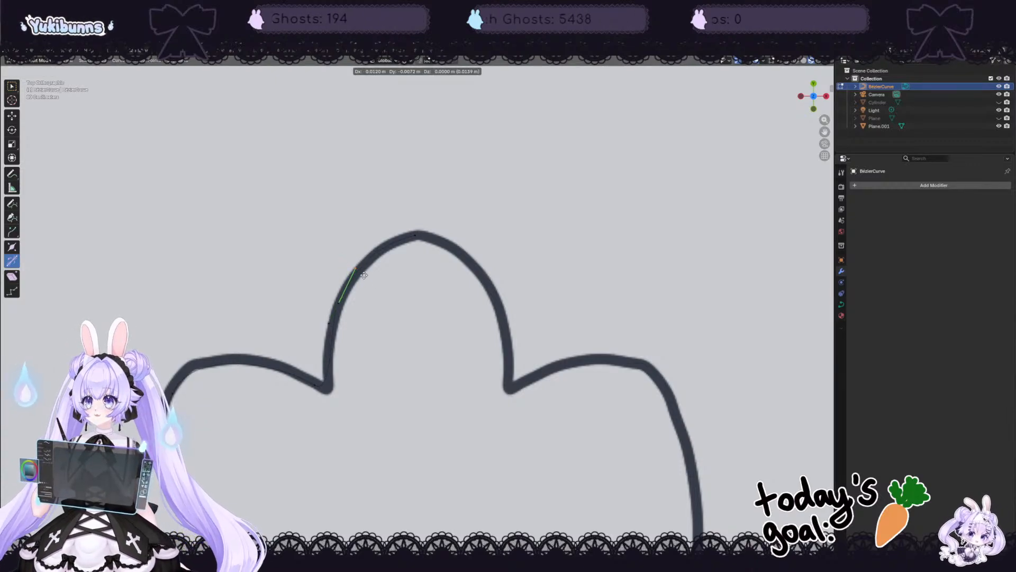
pyautogui.click(363, 275)
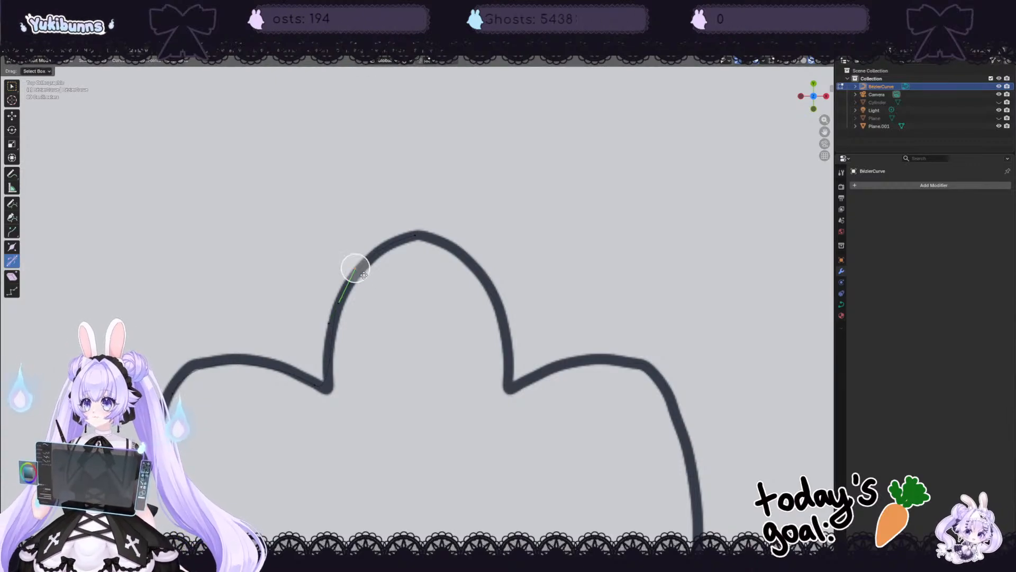
# Step: Try to tilt the curve's control point at the notch left of the top lobe
pyautogui.click(313, 379)
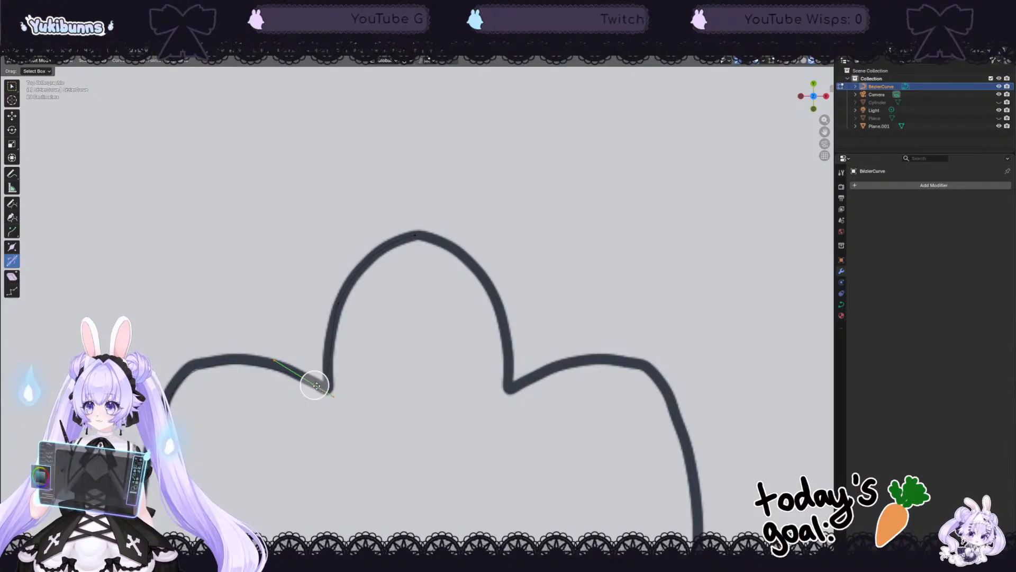
pyautogui.hotkey('ctrl', 't')
pyautogui.click(314, 384)
pyautogui.hotkey('ctrl', 't')
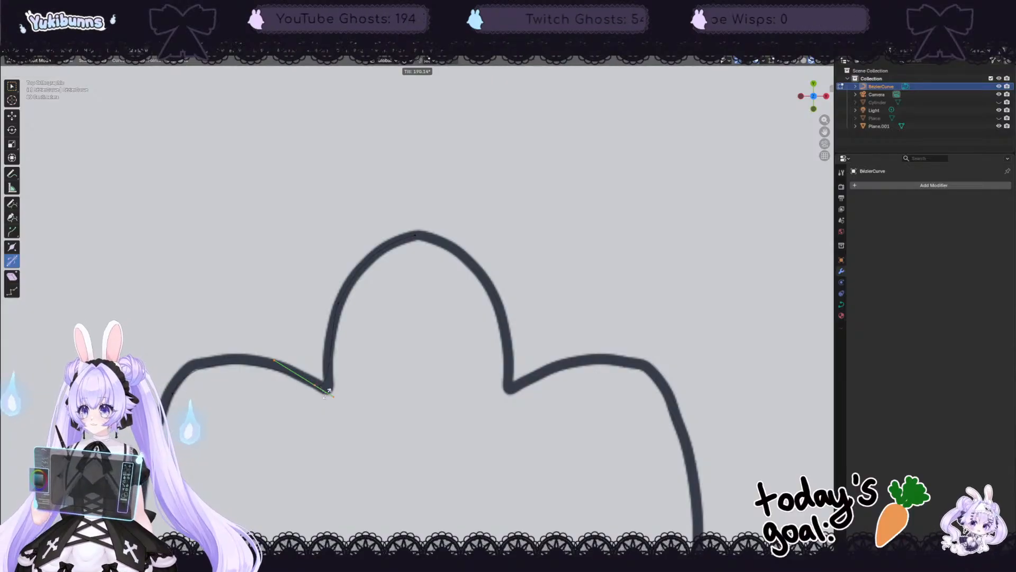
pyautogui.click(314, 385)
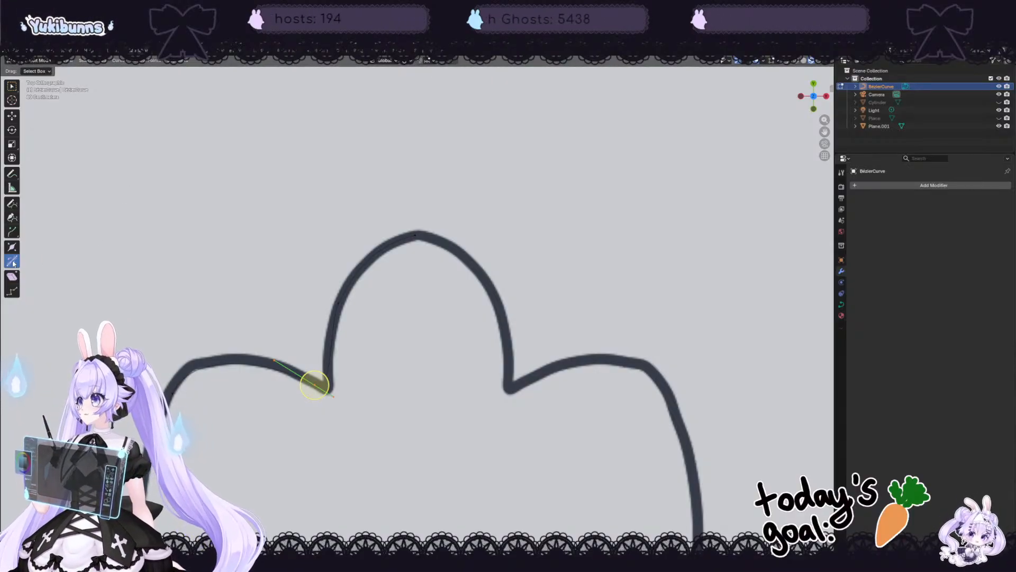
# Step: Select the control point at the notch left of the top lobe and nudge it slightly up and left
pyautogui.press('w')
pyautogui.moveTo(304, 370); pyautogui.dragTo(332, 411)
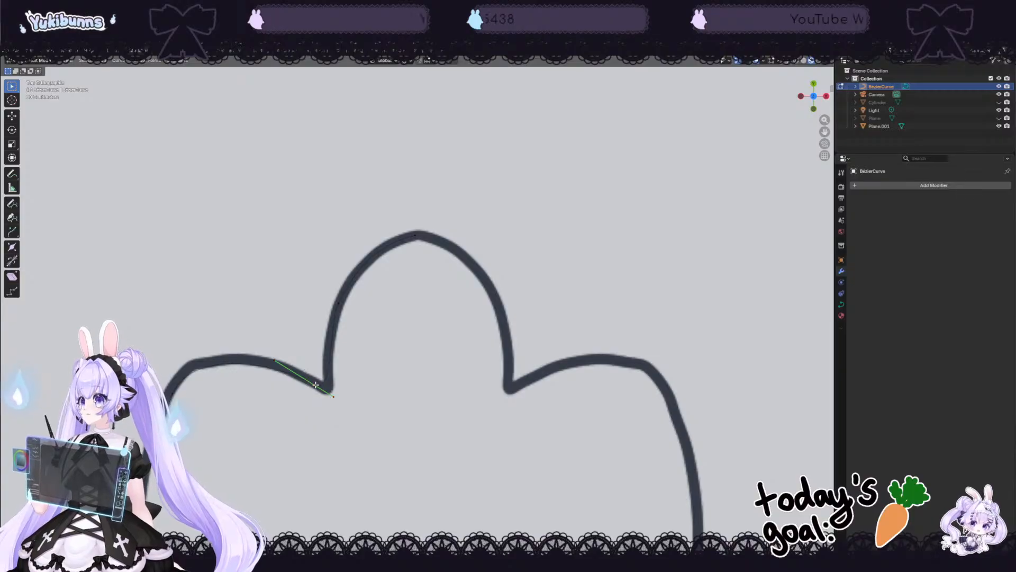
pyautogui.click(321, 387)
pyautogui.moveTo(299, 369); pyautogui.dragTo(324, 386)
pyautogui.click(13, 117)
pyautogui.scroll(5, 261, 385)
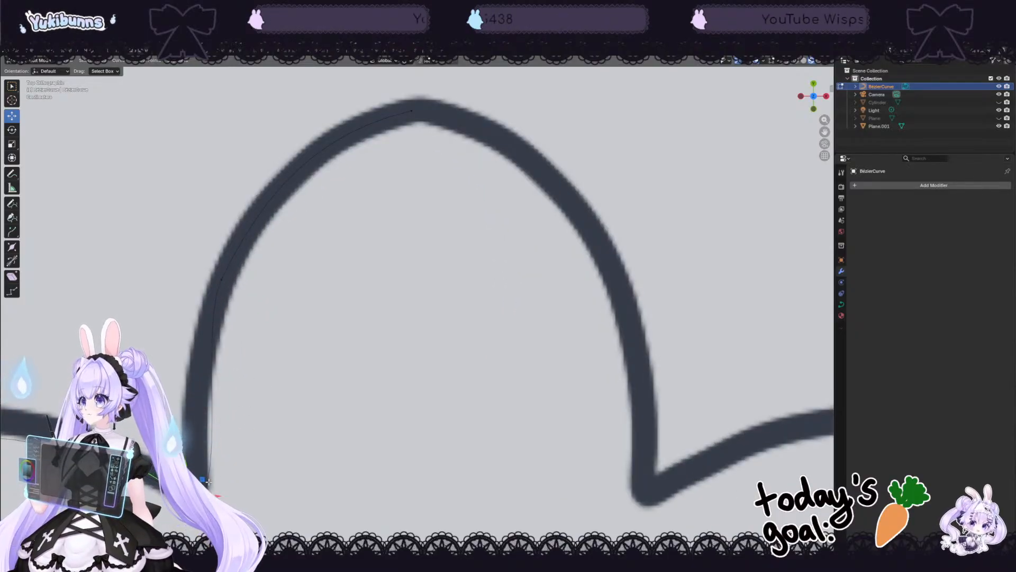
pyautogui.moveTo(207, 481); pyautogui.dragTo(204, 471)
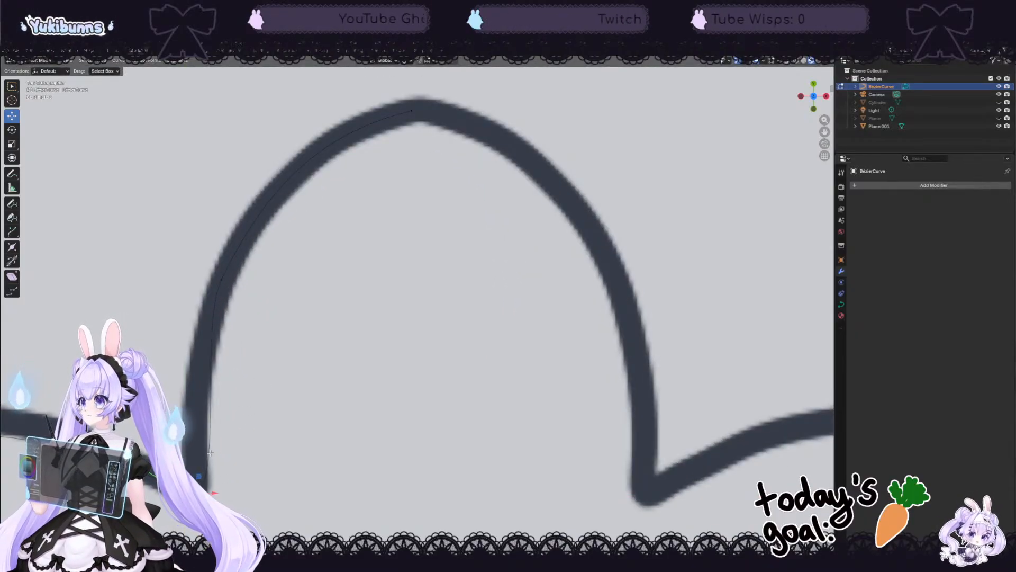
# Step: Try to add a control point just above the left notch with the Curve Pen, then undo it
pyautogui.click(12, 217)
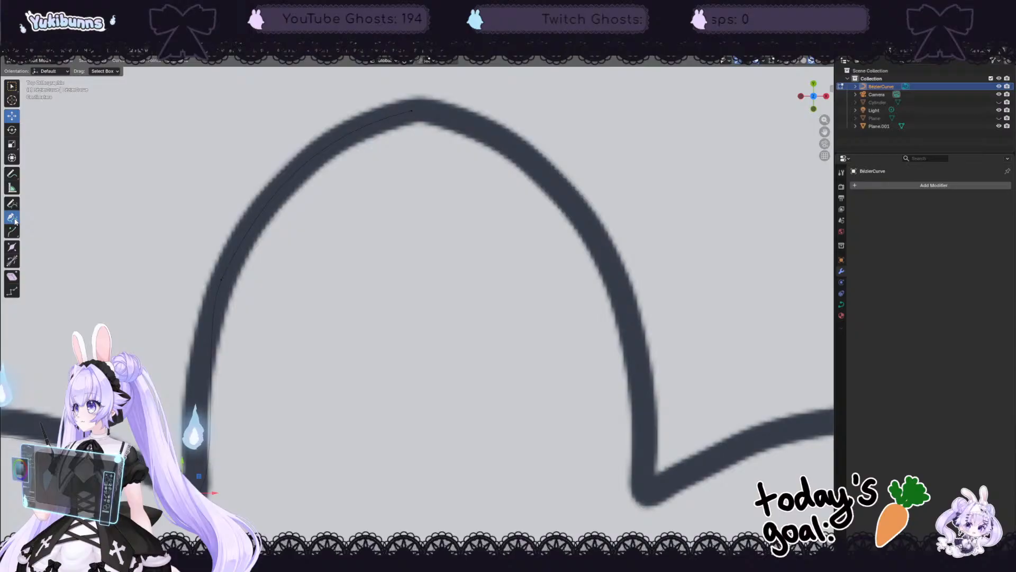
pyautogui.click(208, 467)
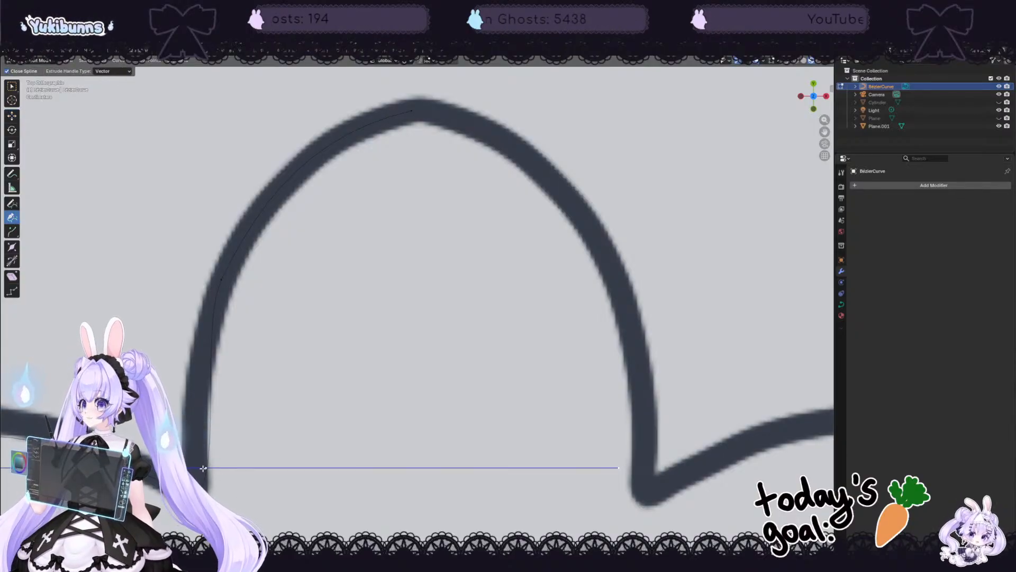
pyautogui.scroll(-3, 203, 468)
pyautogui.hotkey('ctrl', 'z')
pyautogui.scroll(1, 302, 386)
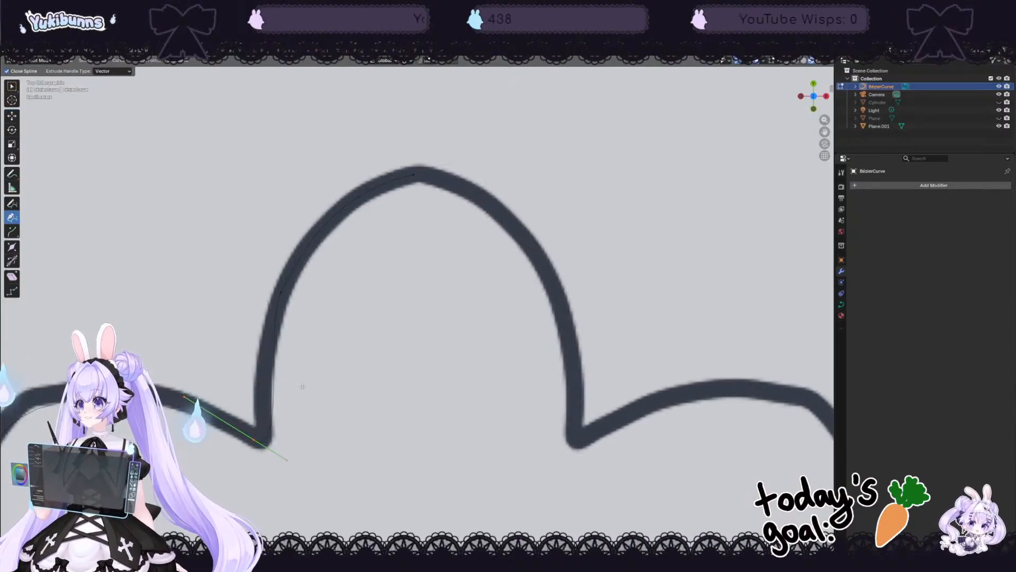
pyautogui.scroll(2, 302, 387)
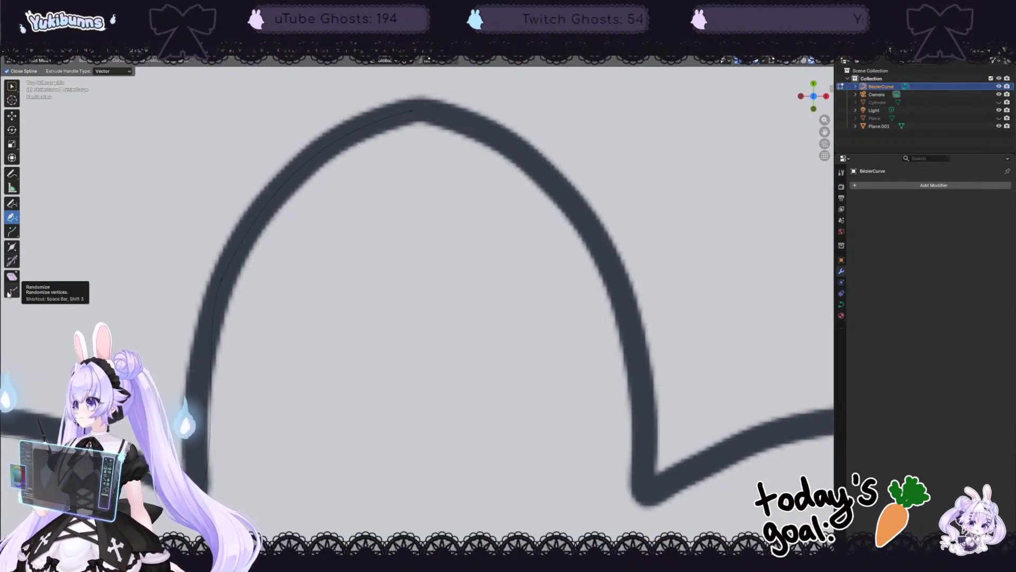
pyautogui.click(13, 202)
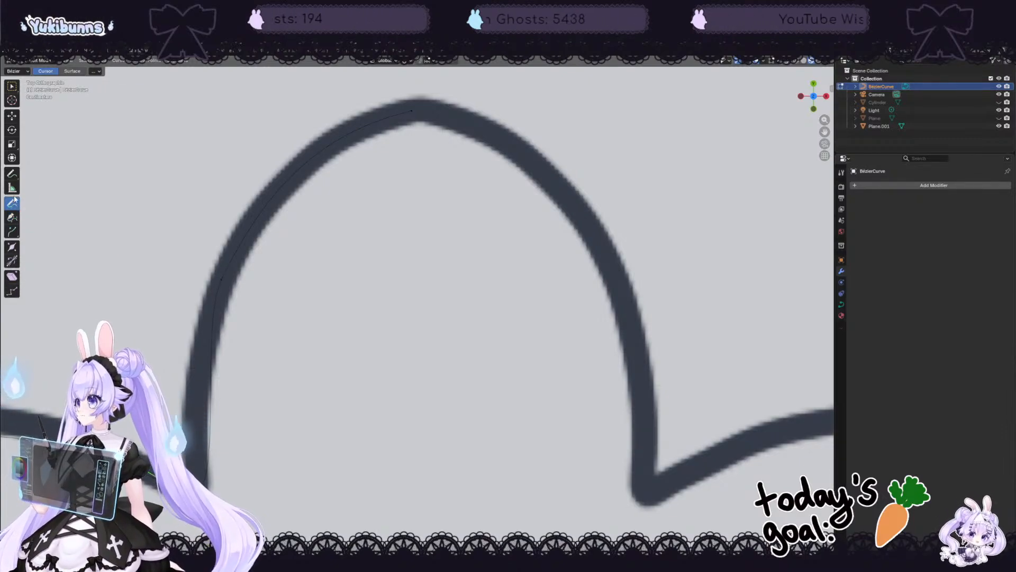
pyautogui.click(96, 72)
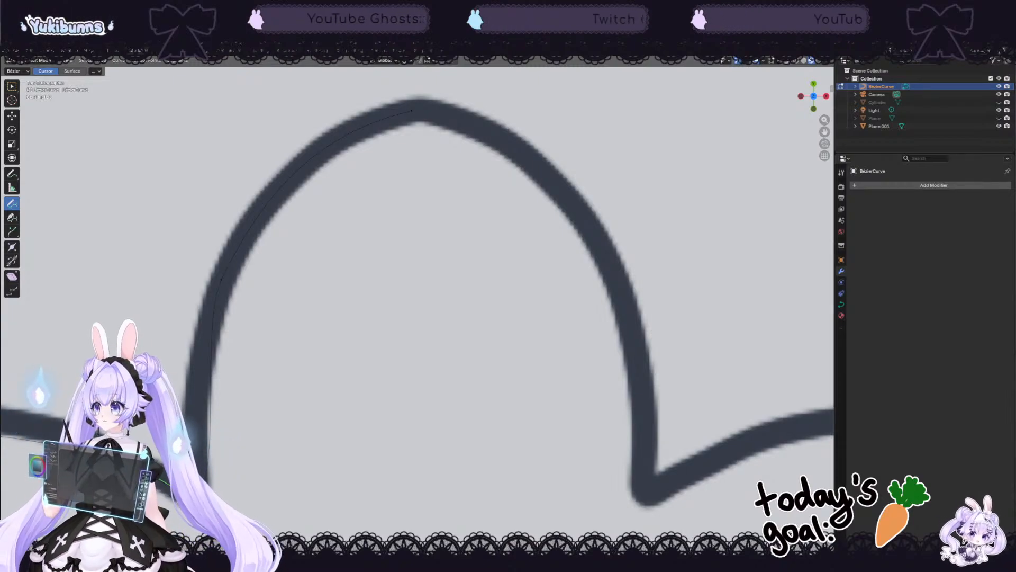
pyautogui.press('w')
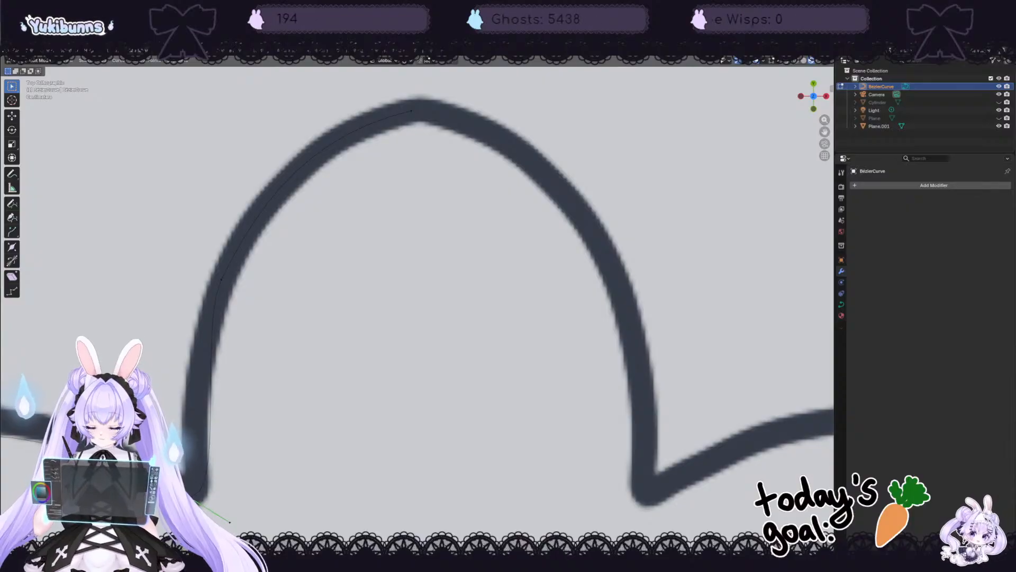
# Step: Try moving the left notch's control point and the point on the top lobe's left side, undoing each move
pyautogui.press('g')
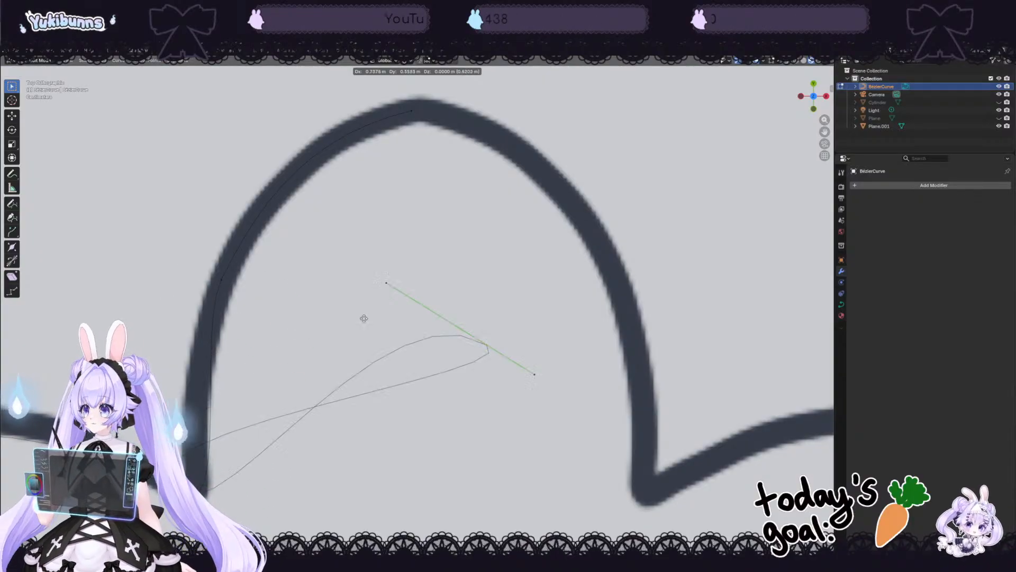
pyautogui.click(158, 296)
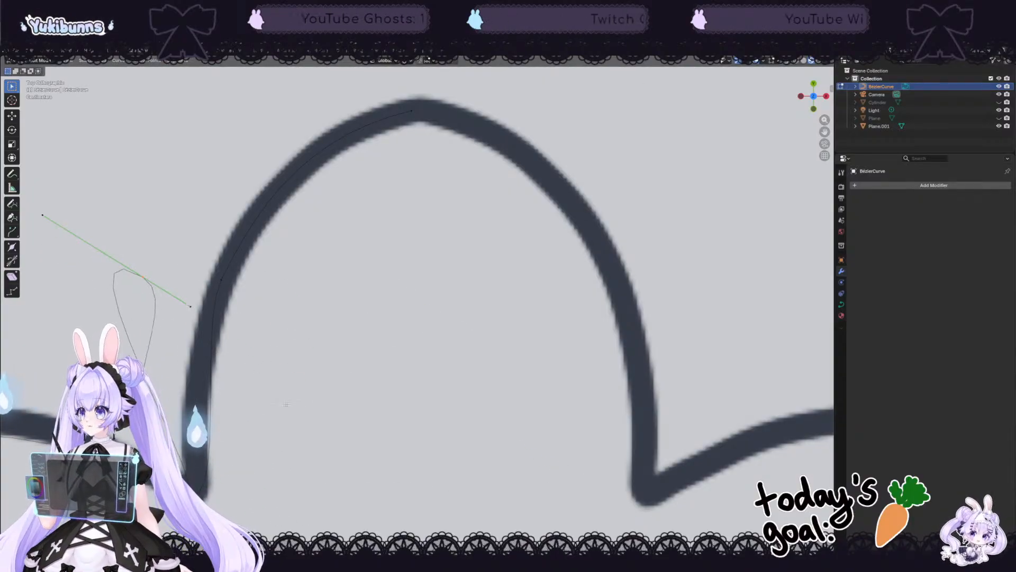
pyautogui.scroll(-2, 183, 335)
pyautogui.scroll(1, 183, 334)
pyautogui.scroll(-1, 183, 335)
pyautogui.hotkey('ctrl', 'z')
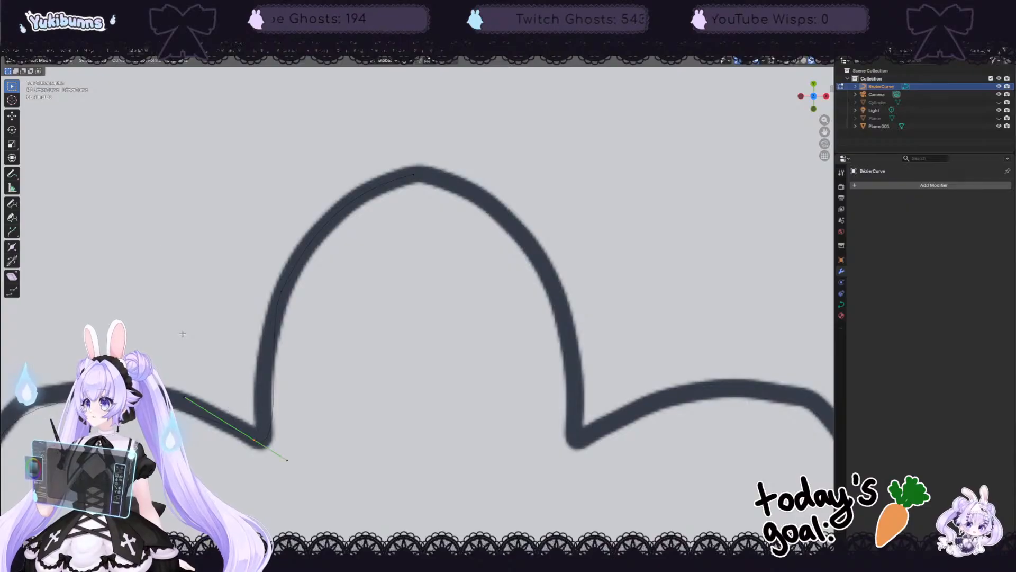
pyautogui.moveTo(257, 257); pyautogui.dragTo(198, 220)
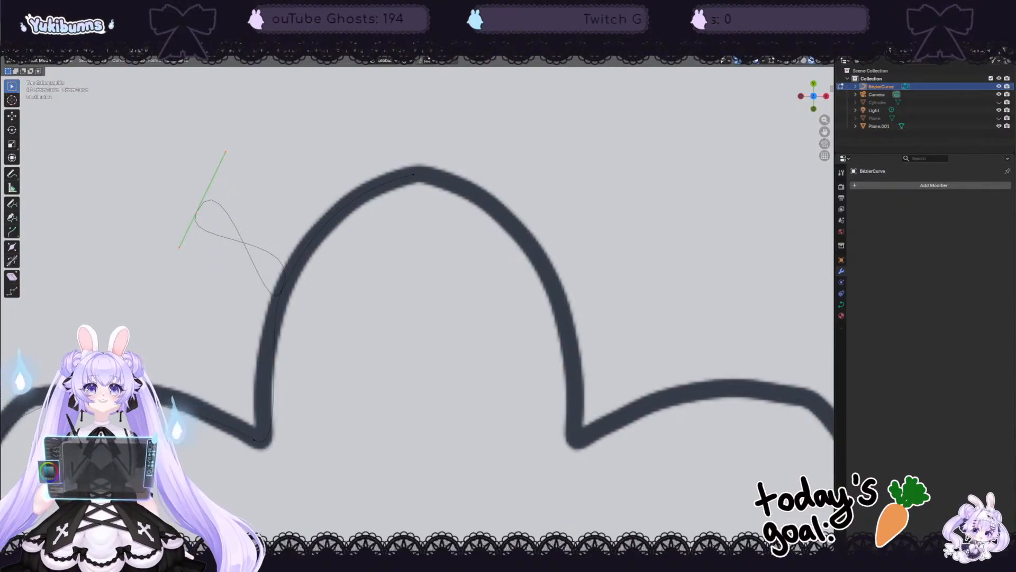
pyautogui.hotkey('ctrl', 'z')
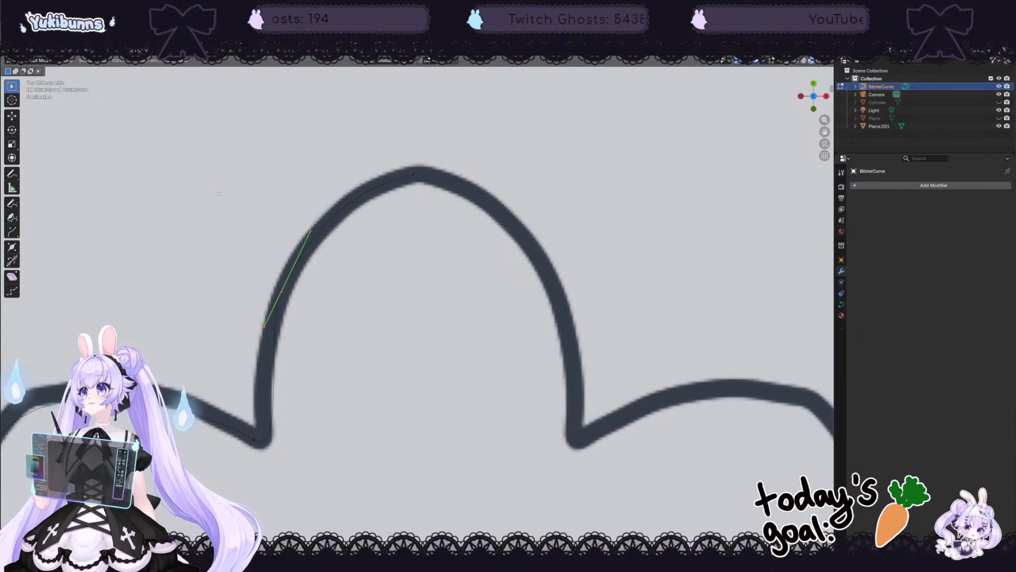
# Step: Open the Save As dialog for the current scene file
pyautogui.click(16, 51)
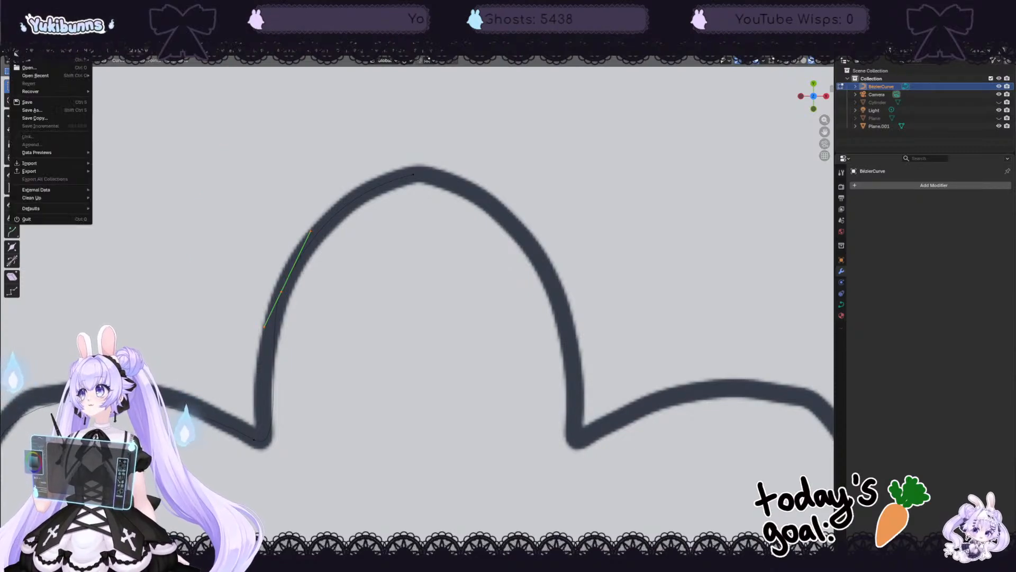
pyautogui.click(36, 112)
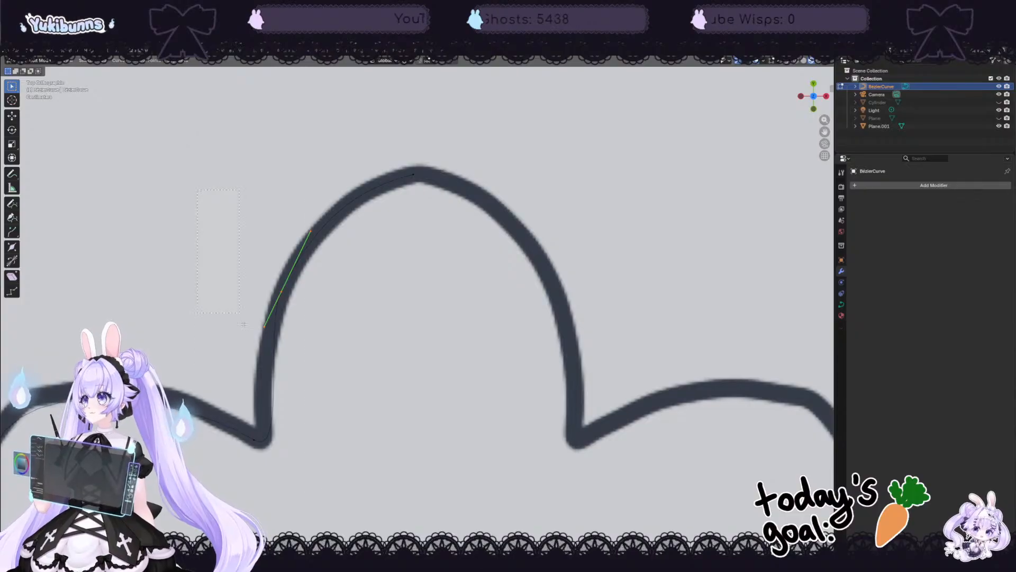
# Step: Subdivide the curve segment between the top lobe's left-side control point and the left notch to add a point midway
pyautogui.moveTo(243, 324); pyautogui.dragTo(323, 497)
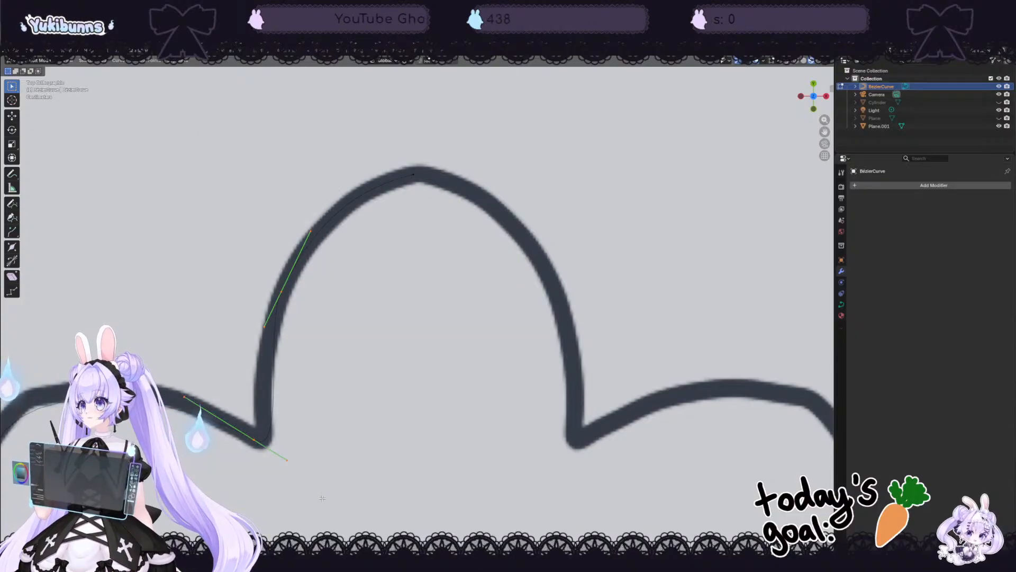
pyautogui.rightClick(279, 367)
pyautogui.click(247, 279)
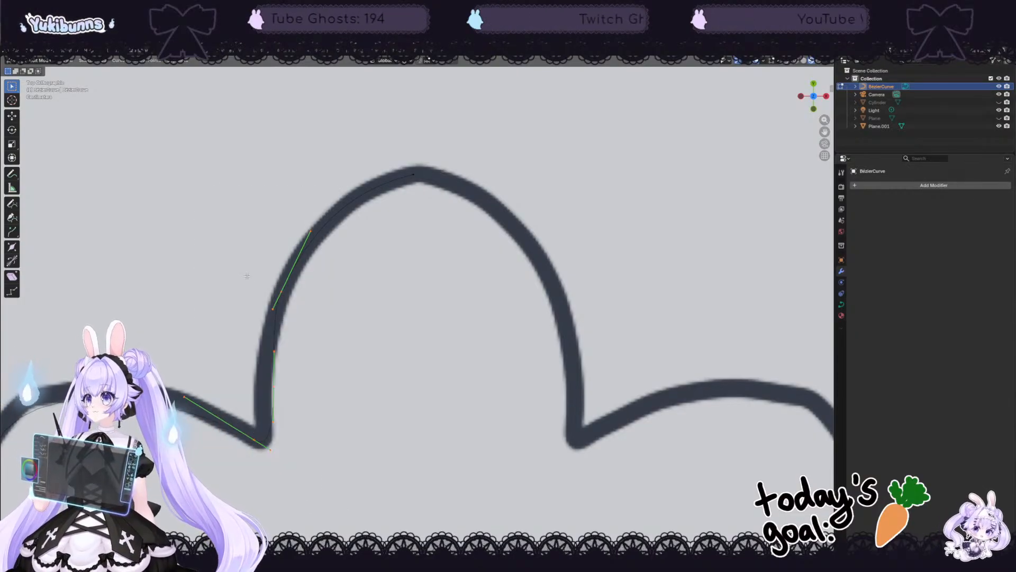
# Step: Move the added control point onto the outline just above the left notch, about -0.05 m in X and -0.11 m in Y
pyautogui.click(11, 115)
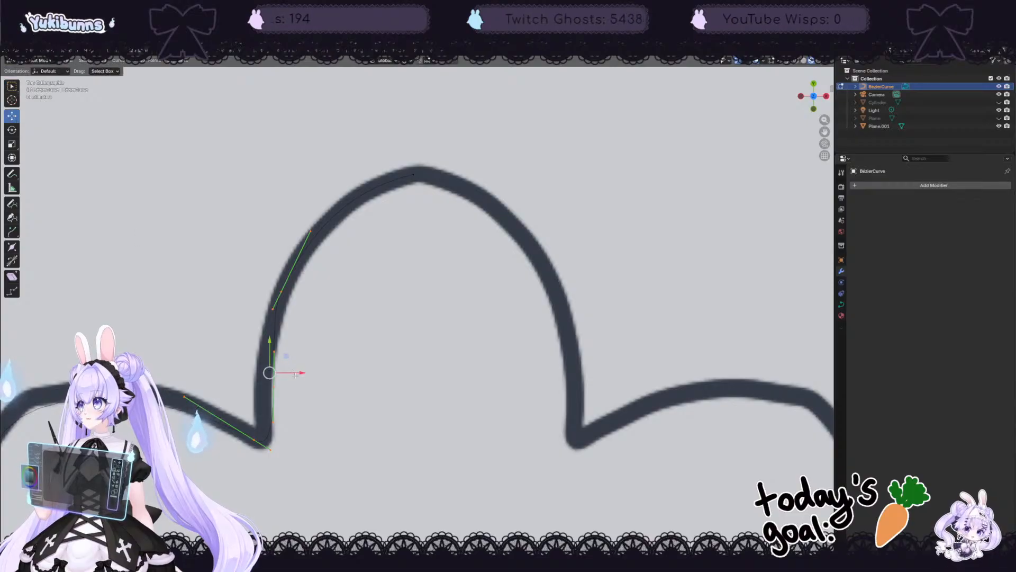
pyautogui.moveTo(286, 356); pyautogui.dragTo(291, 359)
pyautogui.hotkey('ctrl', 'z')
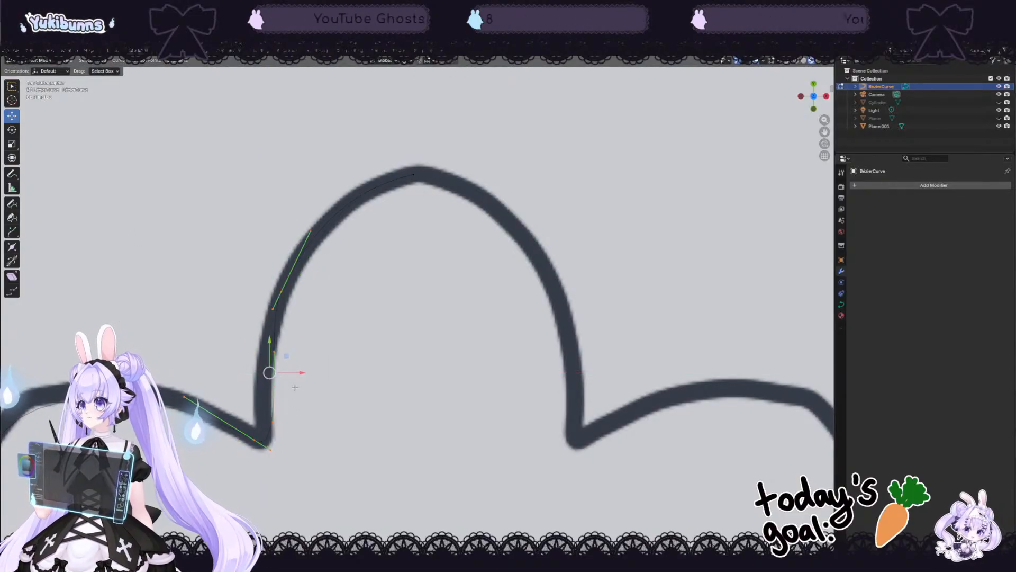
pyautogui.scroll(2, 294, 388)
pyautogui.moveTo(210, 416); pyautogui.dragTo(199, 487)
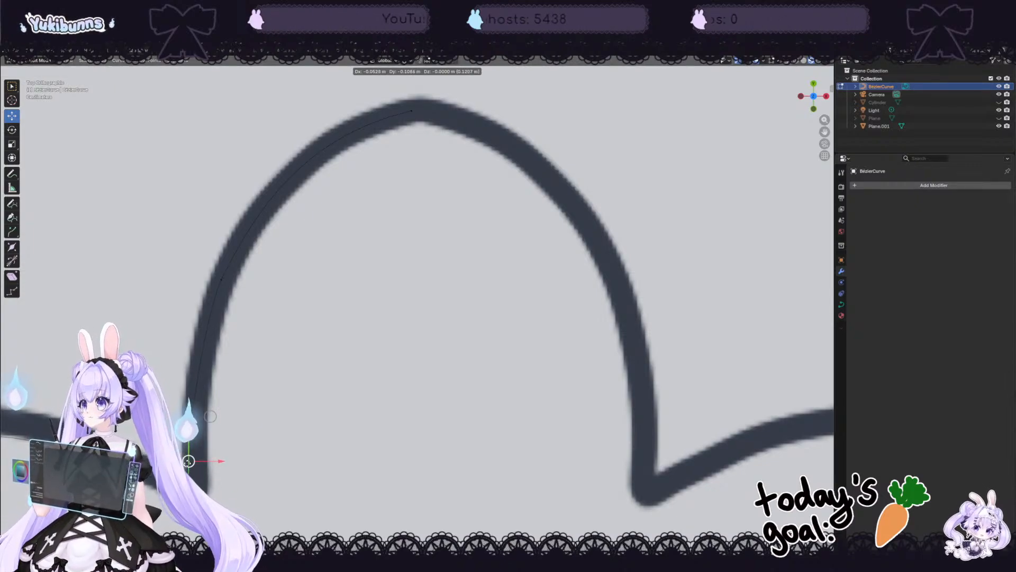
pyautogui.moveTo(211, 416); pyautogui.dragTo(211, 417)
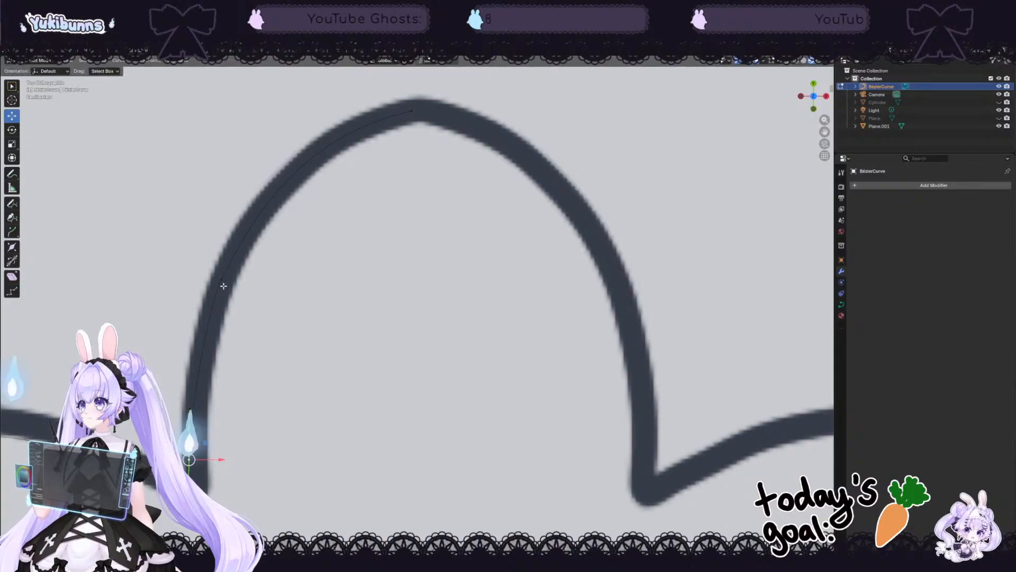
# Step: Adjust the upper handle of the control point on the top lobe's left side and extend its lower handle down along the outline
pyautogui.click(220, 279)
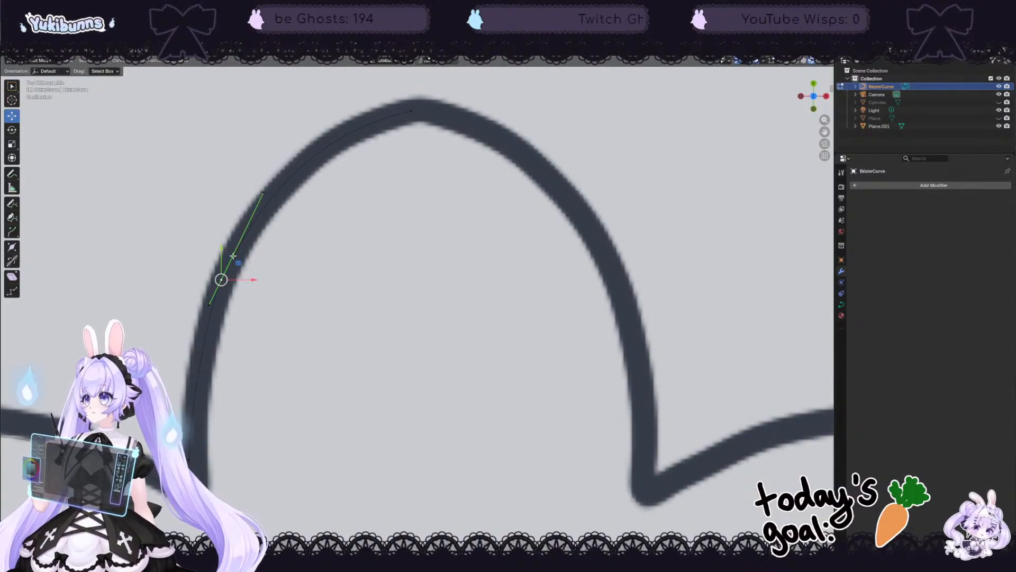
pyautogui.click(262, 193)
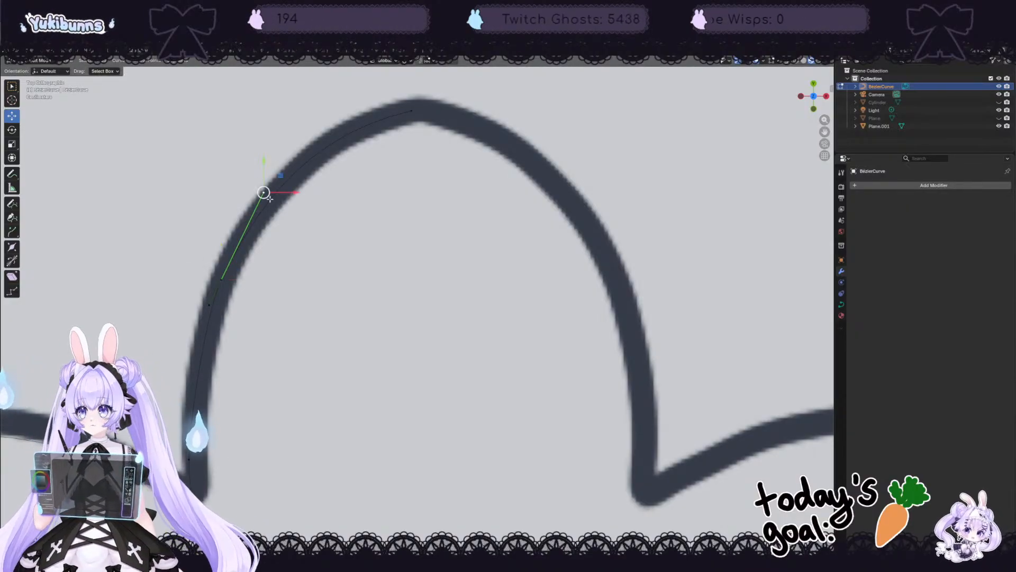
pyautogui.moveTo(263, 193)
pyautogui.mouseDown()
pyautogui.moveTo(263, 213)
pyautogui.moveTo(272, 195)
pyautogui.mouseUp()
pyautogui.press('g')
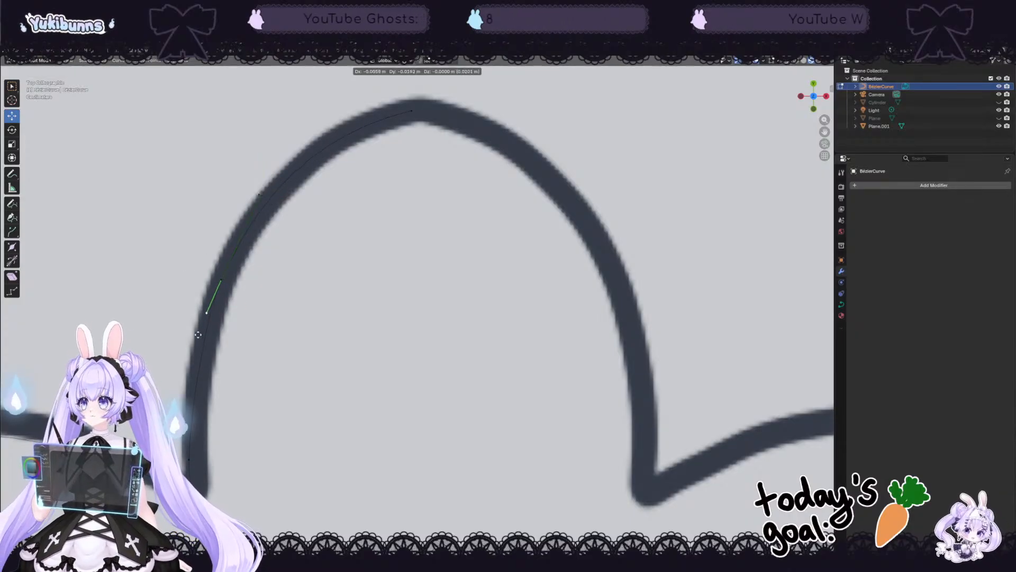
pyautogui.click(174, 398)
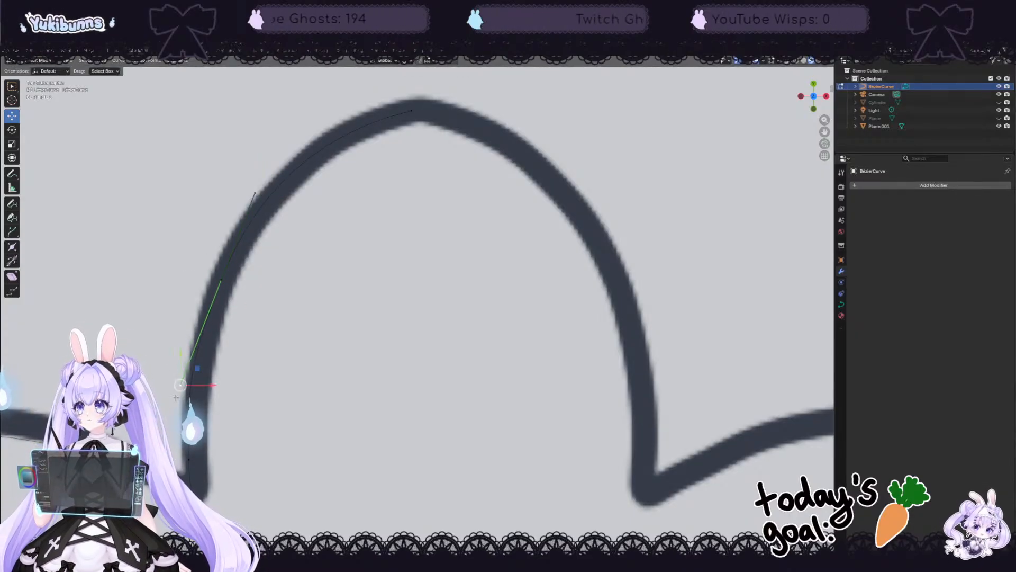
pyautogui.scroll(-4, 174, 395)
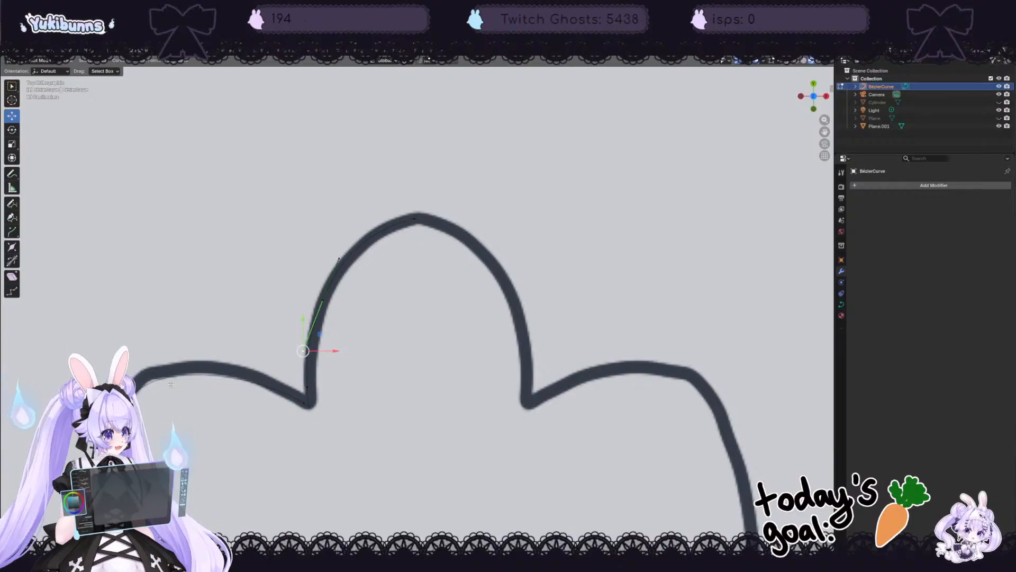
pyautogui.scroll(2, 417, 307)
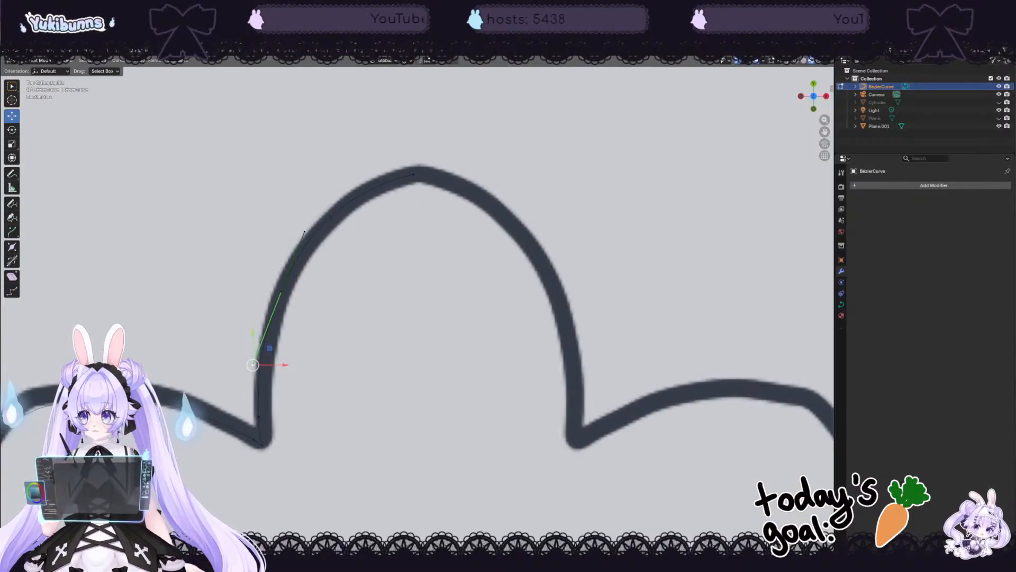
pyautogui.moveTo(417, 307); pyautogui.dragTo(411, 328, button='middle')
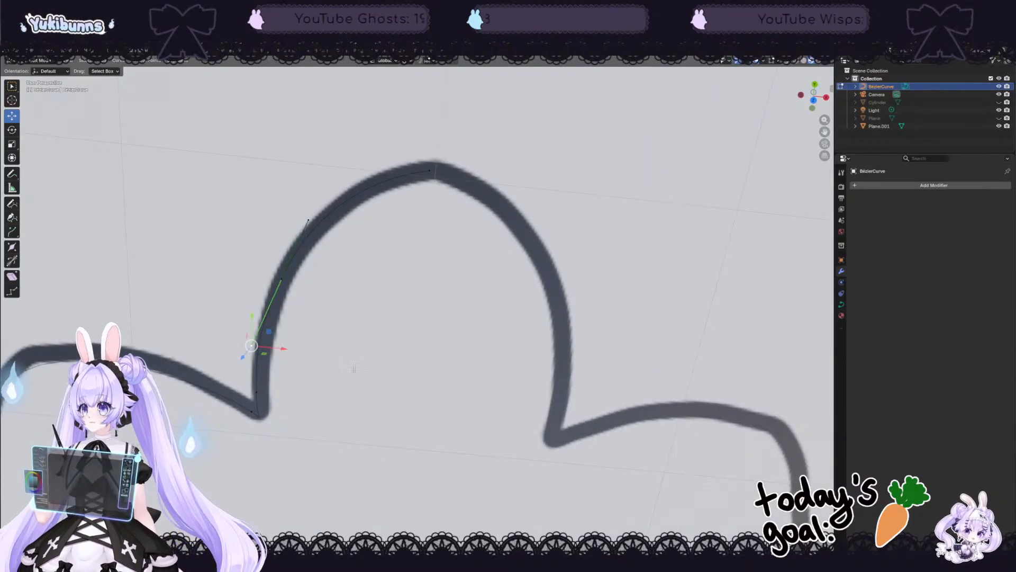
pyautogui.click(813, 100)
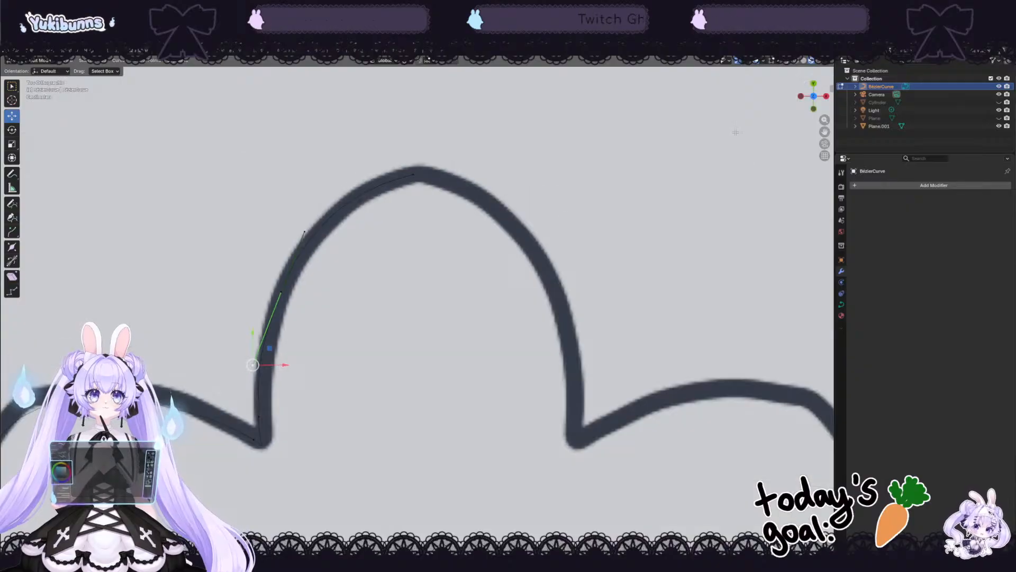
pyautogui.moveTo(825, 132); pyautogui.dragTo(899, 52)
pyautogui.keyDown('shift'); pyautogui.moveTo(583, 300); pyautogui.dragTo(780, 154, button='middle'); pyautogui.keyUp('shift')
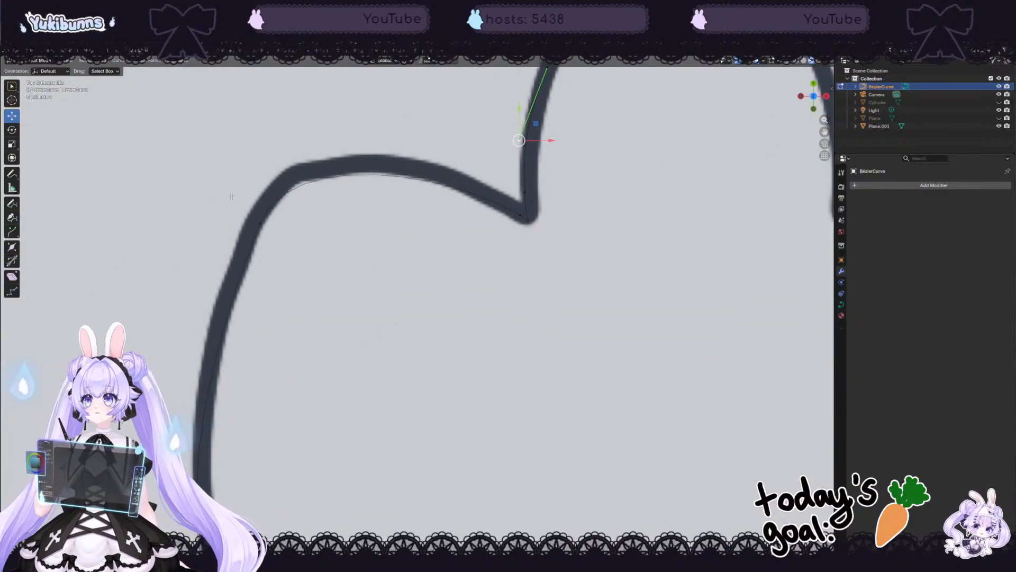
# Step: Move the control point at the second lobe's upper-left corner onto the outline and angle its upper handle along the lobe's top edge
pyautogui.click(260, 223)
pyautogui.moveTo(260, 223); pyautogui.dragTo(286, 180)
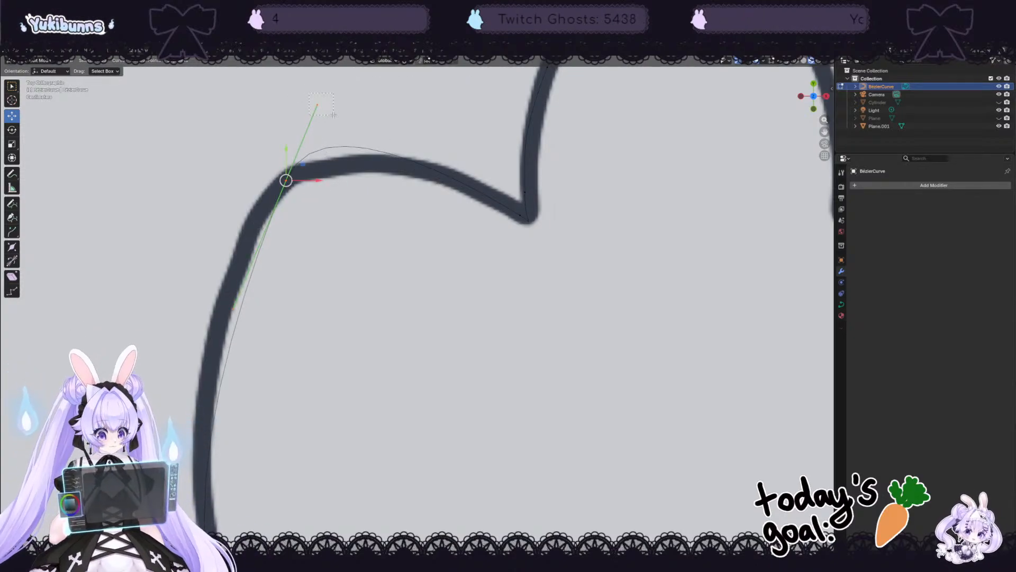
pyautogui.moveTo(333, 115); pyautogui.dragTo(333, 115)
pyautogui.press('g')
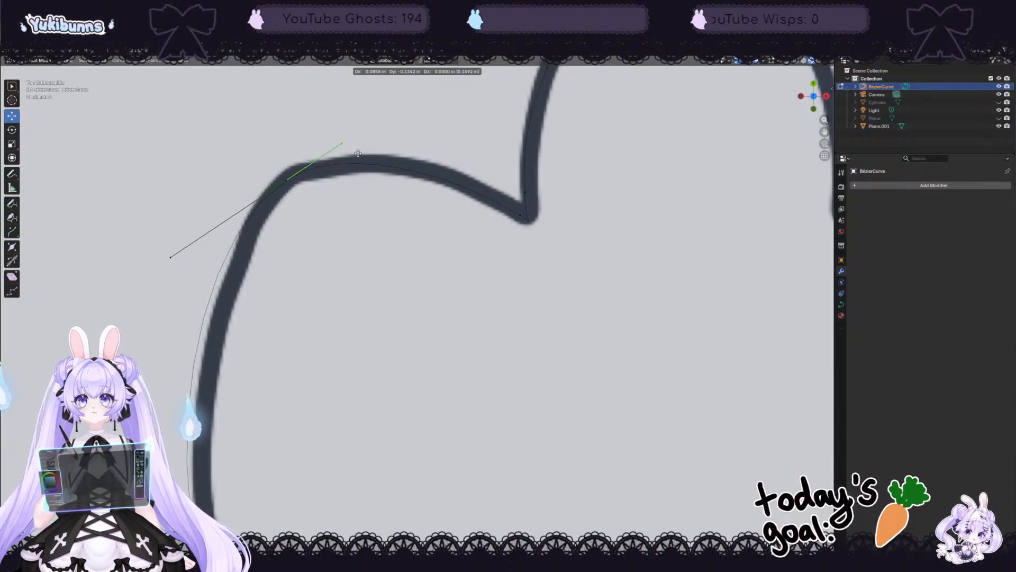
pyautogui.click(358, 153)
# Step: Place the control point at the notch below the second lobe on the outline and fit its upper handle to the lobe's side
pyautogui.scroll(-4, 358, 154)
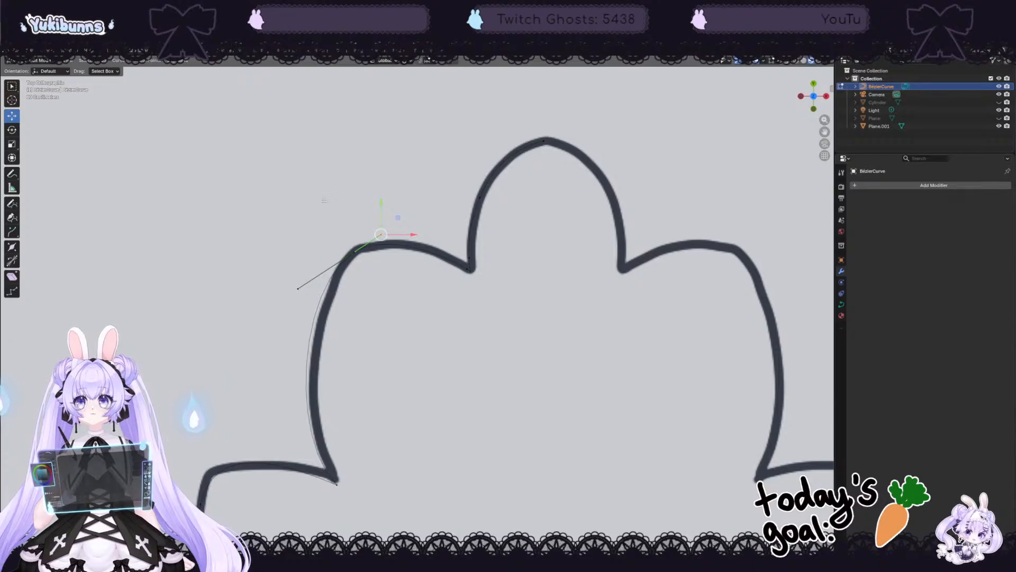
pyautogui.scroll(1, 324, 200)
pyautogui.click(321, 516)
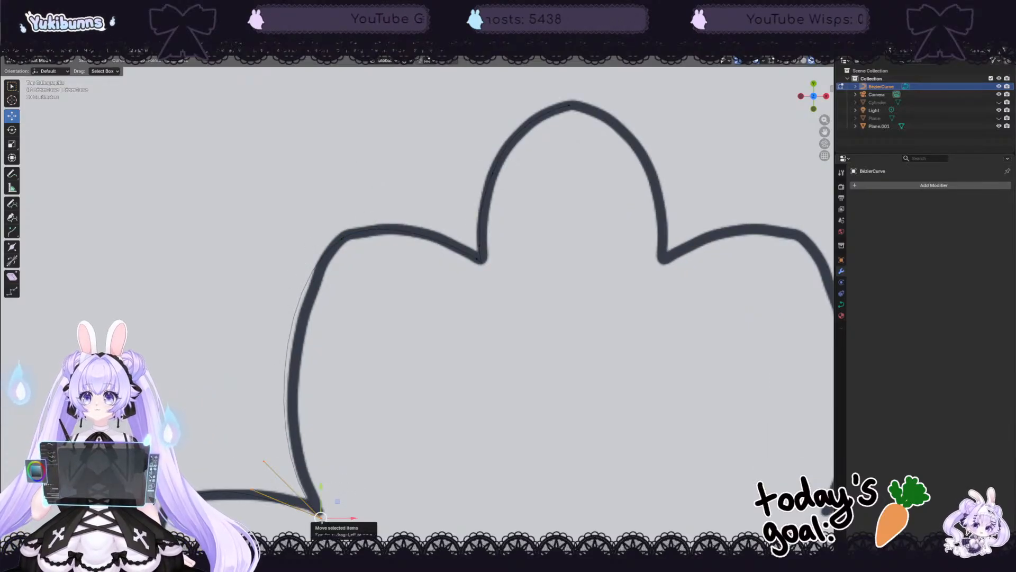
pyautogui.moveTo(321, 516); pyautogui.dragTo(323, 512)
pyautogui.click(267, 456)
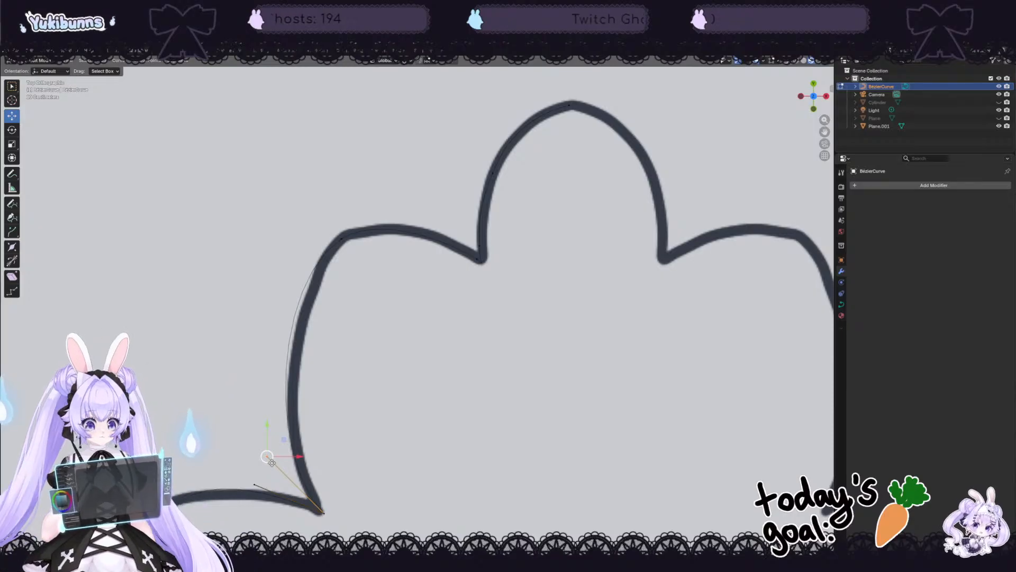
pyautogui.moveTo(271, 463); pyautogui.dragTo(290, 461)
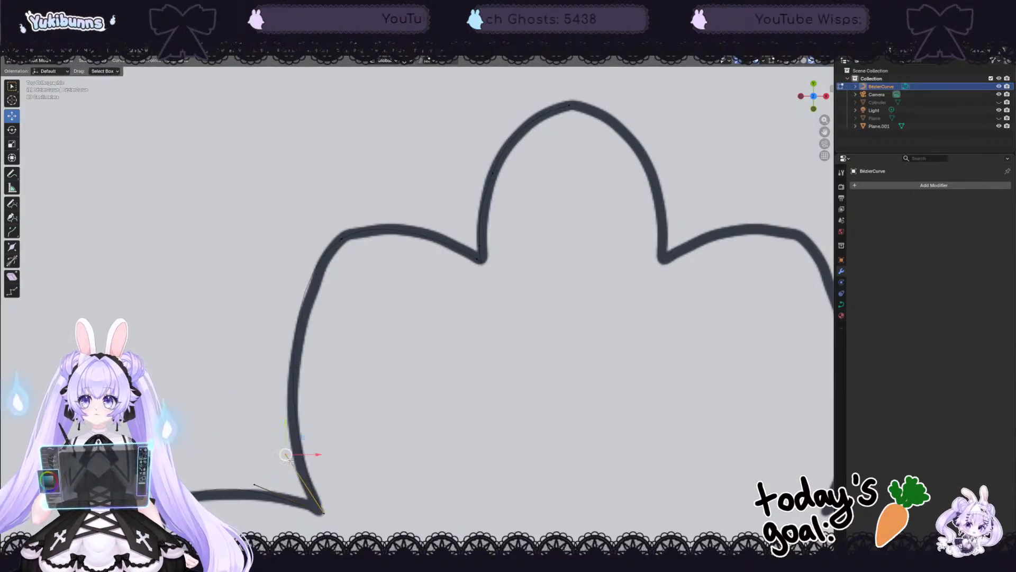
pyautogui.click(340, 237)
pyautogui.click(373, 217)
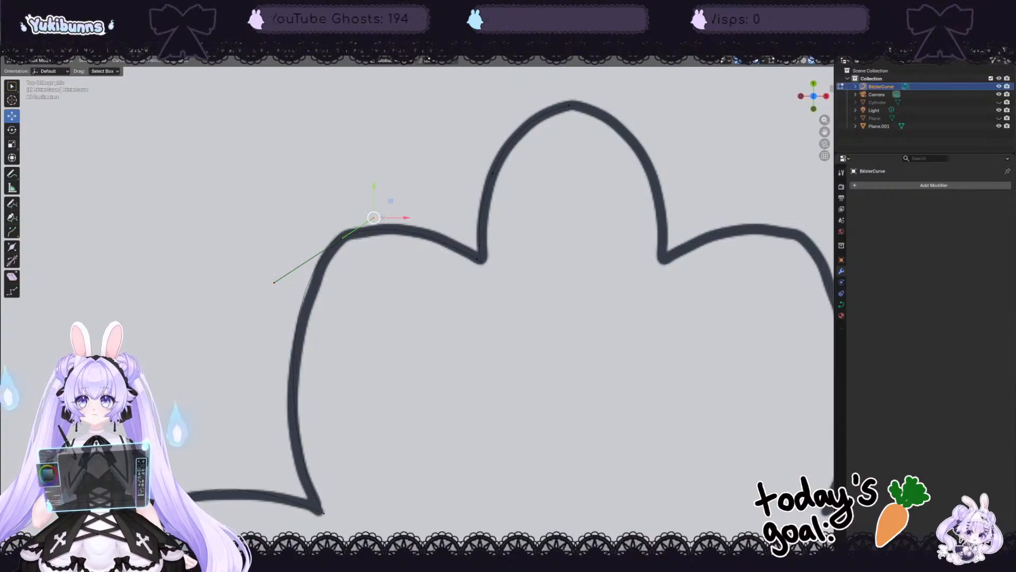
pyautogui.moveTo(383, 212)
pyautogui.mouseDown()
pyautogui.moveTo(427, 193)
pyautogui.moveTo(370, 226)
pyautogui.moveTo(393, 207)
pyautogui.moveTo(382, 215)
pyautogui.mouseUp()
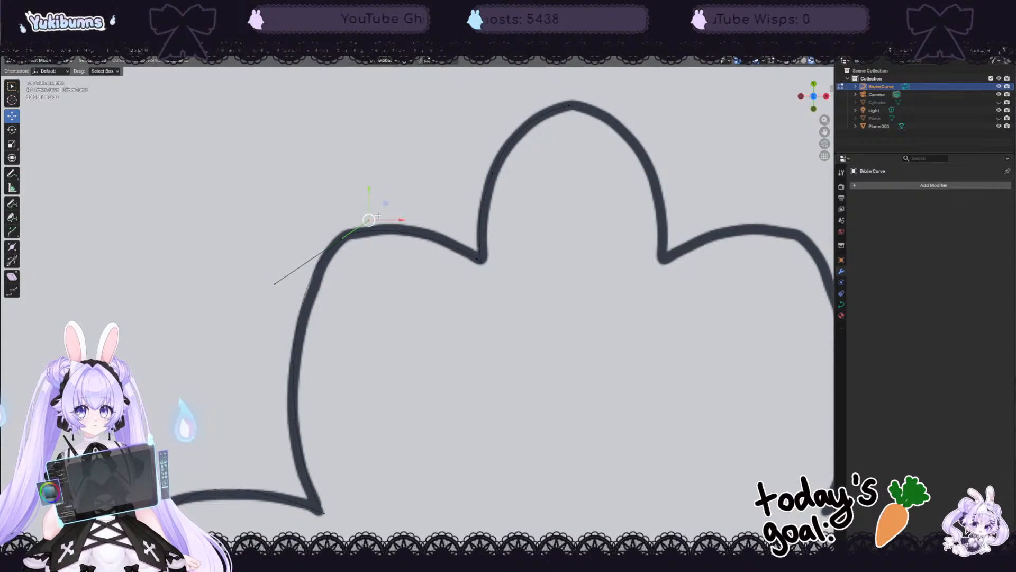
pyautogui.scroll(1, 462, 218)
pyautogui.scroll(-2, 462, 218)
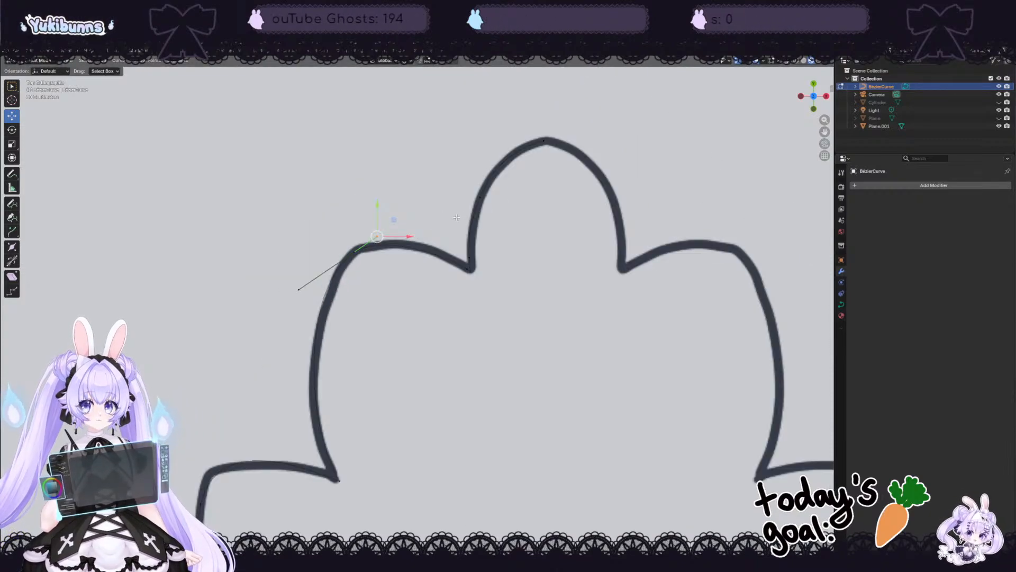
pyautogui.hotkey('ctrl', 'z')
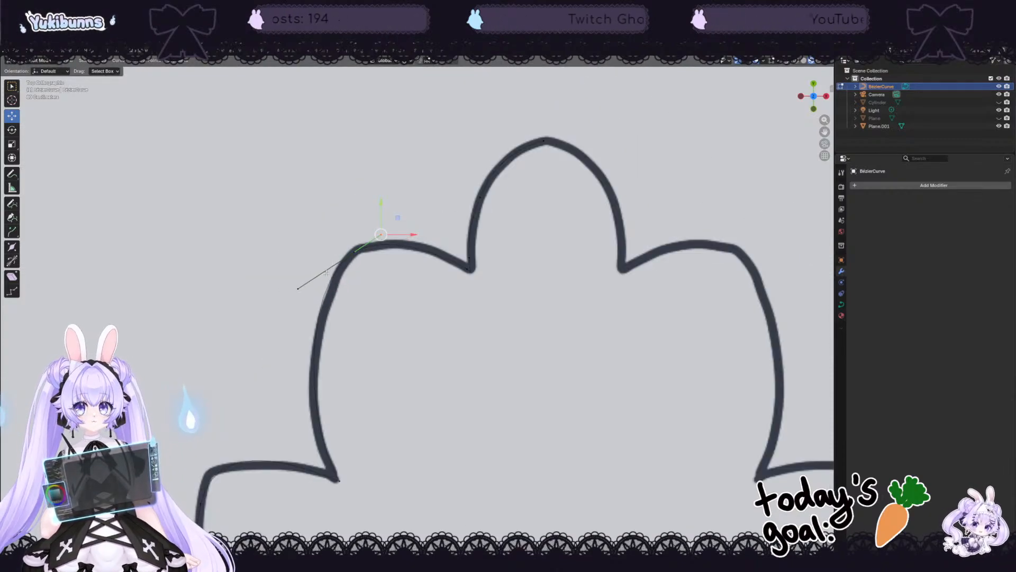
# Step: Swing the lower handle of the second lobe's corner point down along the lobe's left side
pyautogui.click(298, 289)
pyautogui.moveTo(298, 288); pyautogui.dragTo(306, 330)
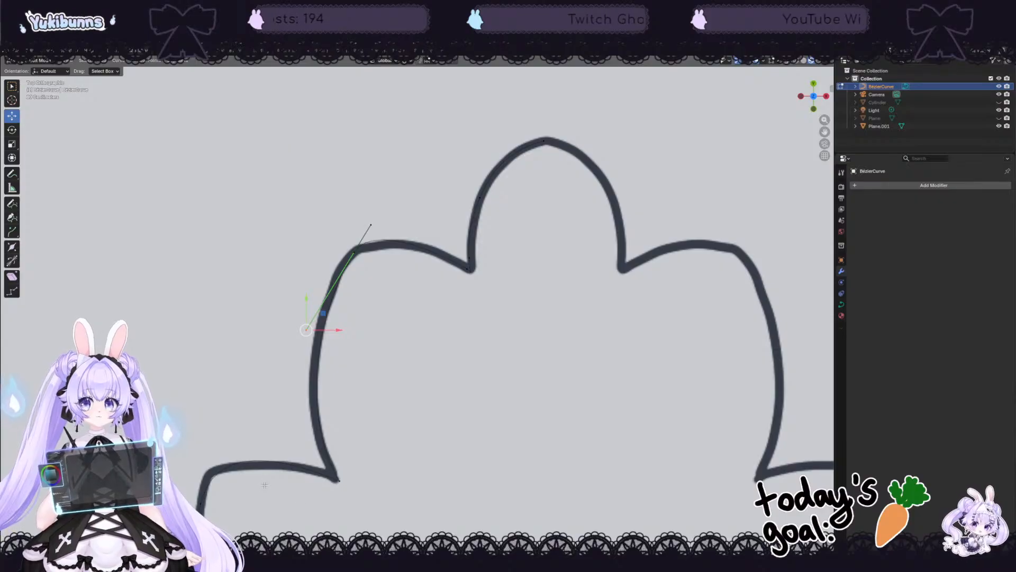
# Step: Move the control point at the third lobe's upper-left corner onto the outline and pull its upper handle in along the lobe's top edge
pyautogui.click(202, 504)
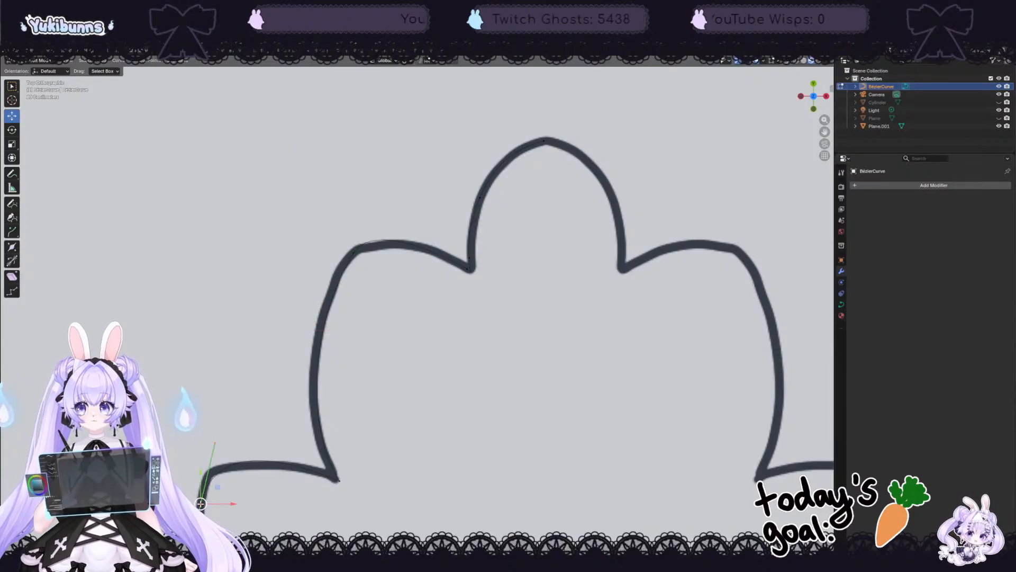
pyautogui.moveTo(201, 503); pyautogui.dragTo(208, 472)
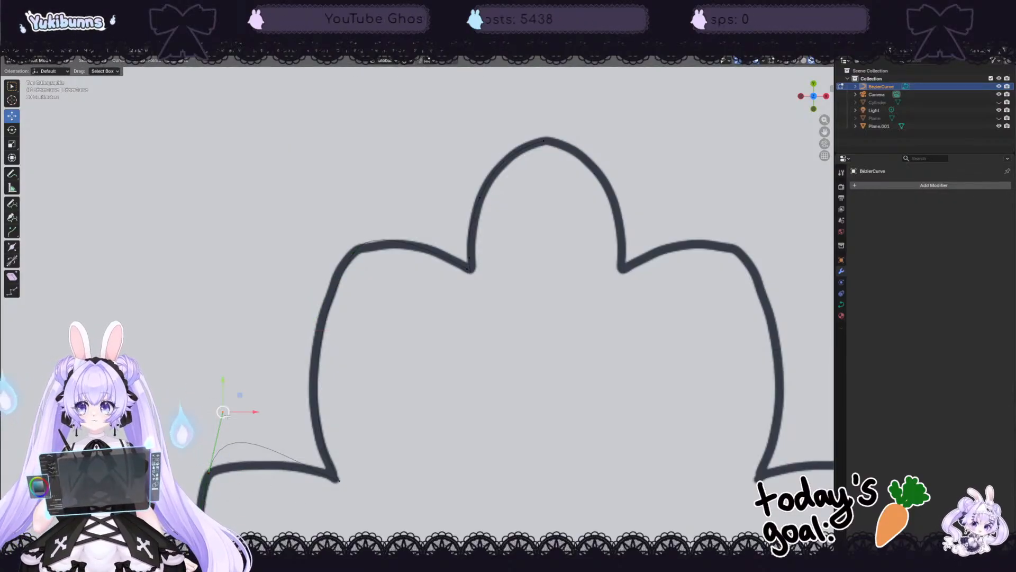
pyautogui.moveTo(223, 412); pyautogui.dragTo(229, 461)
# Step: Shorten the lower handle of the third lobe's corner point to bring the curve onto the lobe's left side
pyautogui.moveTo(251, 492)
pyautogui.mouseDown(button='middle')
pyautogui.moveTo(247, 508)
pyautogui.moveTo(248, 495)
pyautogui.mouseUp(button='middle')
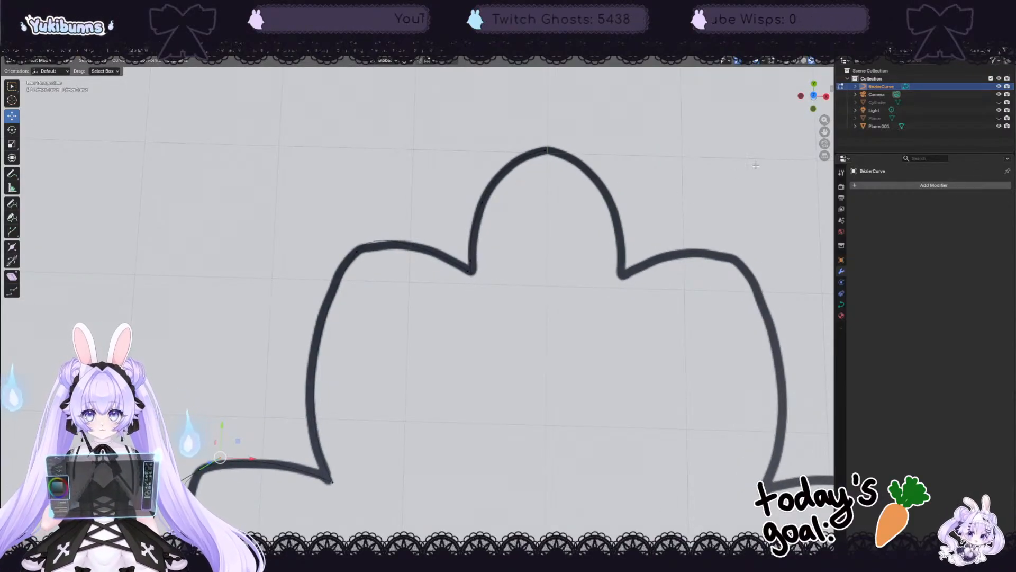
pyautogui.click(813, 96)
pyautogui.moveTo(824, 132); pyautogui.dragTo(826, 82)
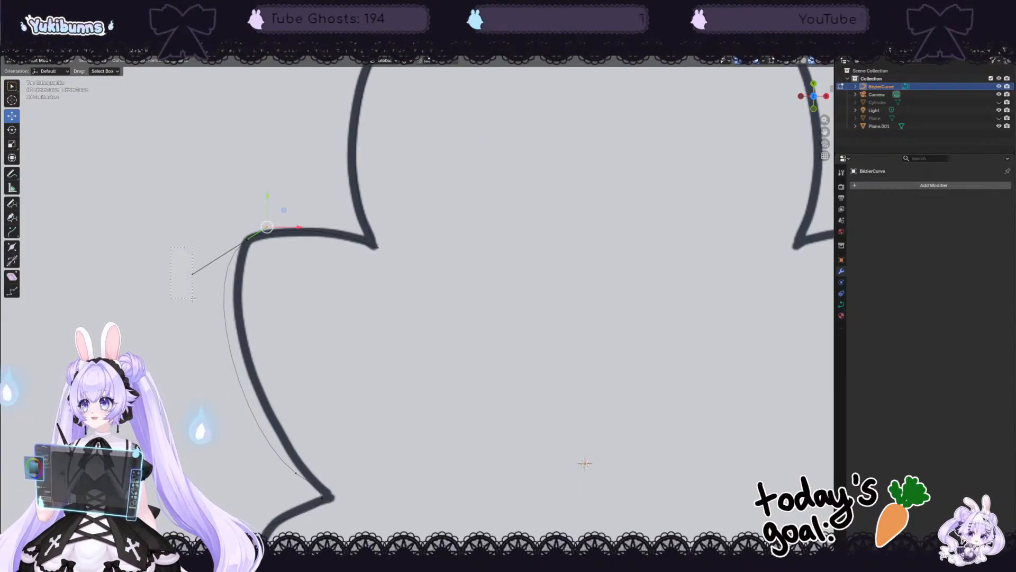
pyautogui.moveTo(193, 300); pyautogui.dragTo(208, 280)
pyautogui.hotkey('ctrl', 'z')
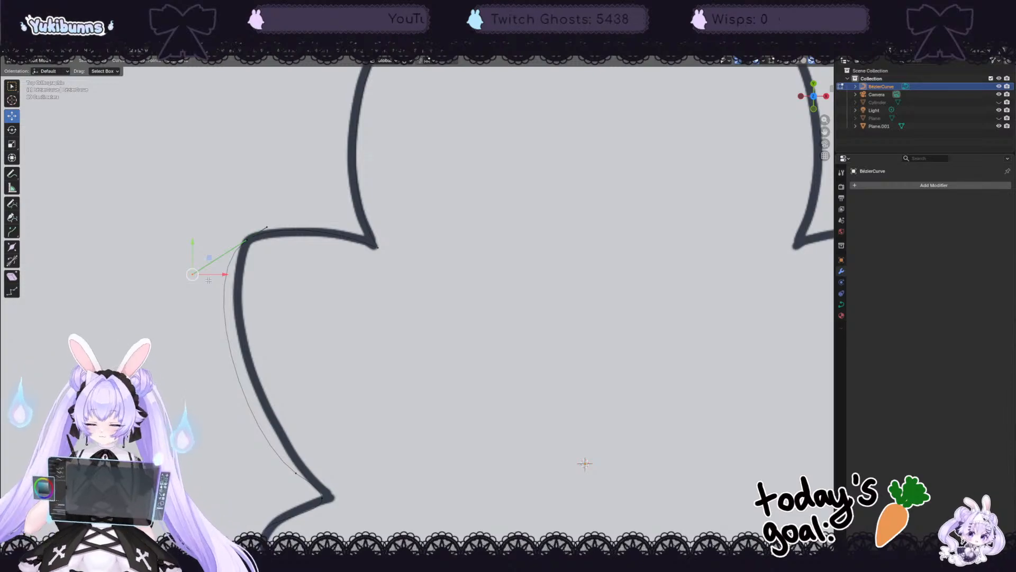
pyautogui.press('g')
pyautogui.click(241, 262)
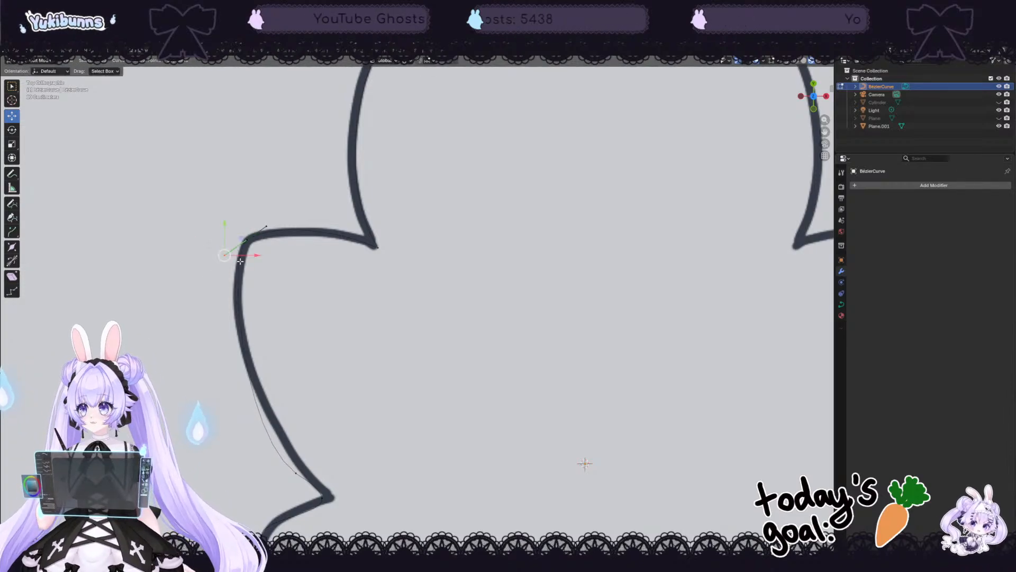
# Step: Fit the control points at and just above the notch below the third lobe to the outline, adjusting the upper point's upper handle
pyautogui.click(295, 472)
pyautogui.press('g')
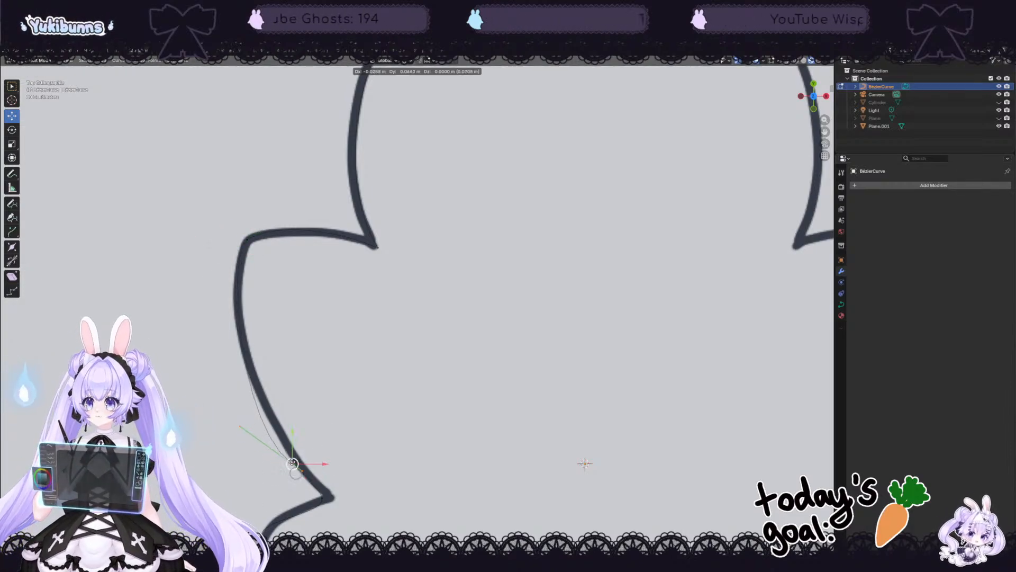
pyautogui.click(293, 452)
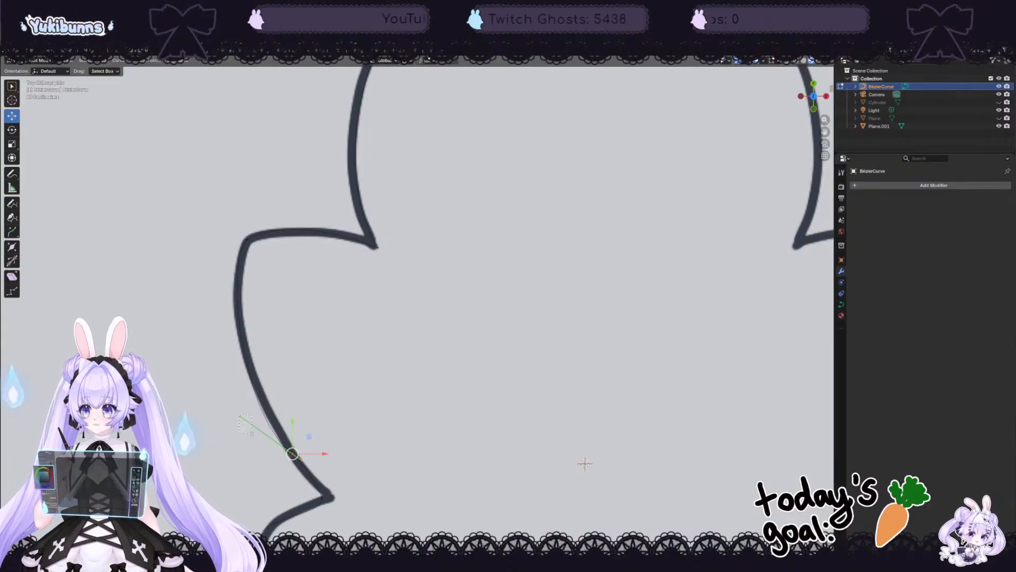
pyautogui.moveTo(251, 433); pyautogui.dragTo(250, 412)
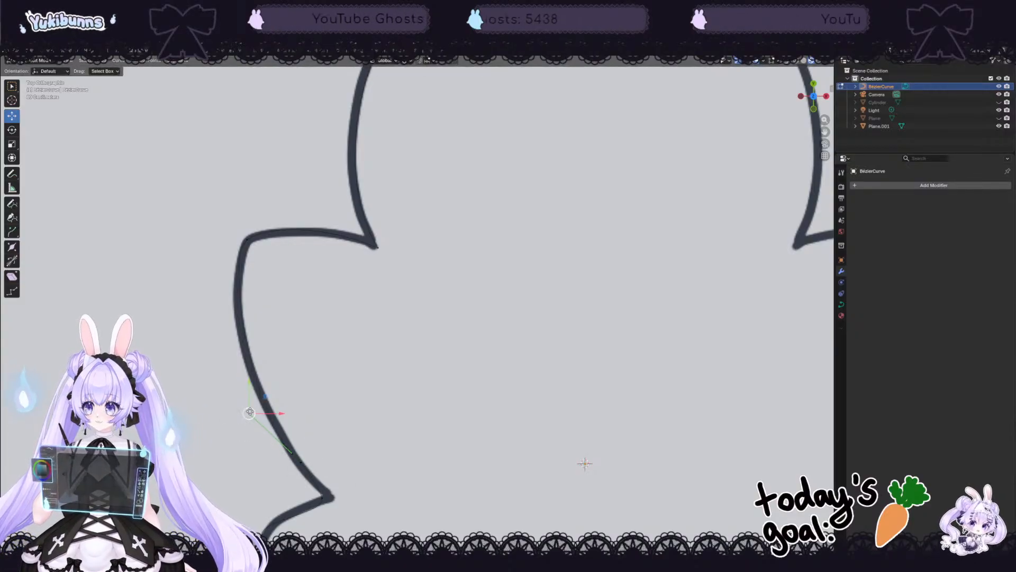
pyautogui.moveTo(299, 450); pyautogui.dragTo(307, 472)
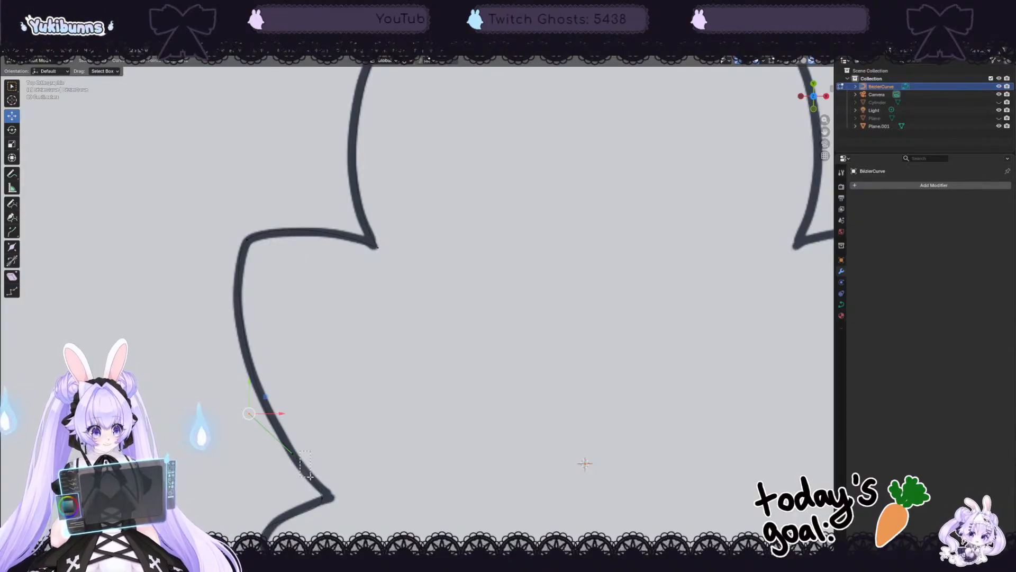
pyautogui.moveTo(310, 476); pyautogui.dragTo(330, 496)
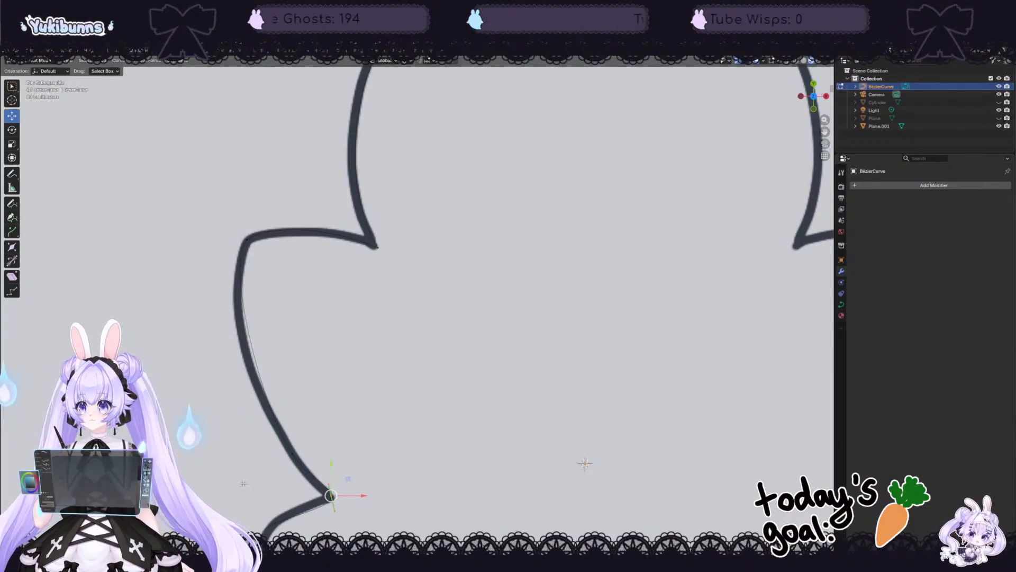
# Step: Subdivide the curve segment between the notch below the third lobe and the fourth lobe's left edge
pyautogui.click(296, 515)
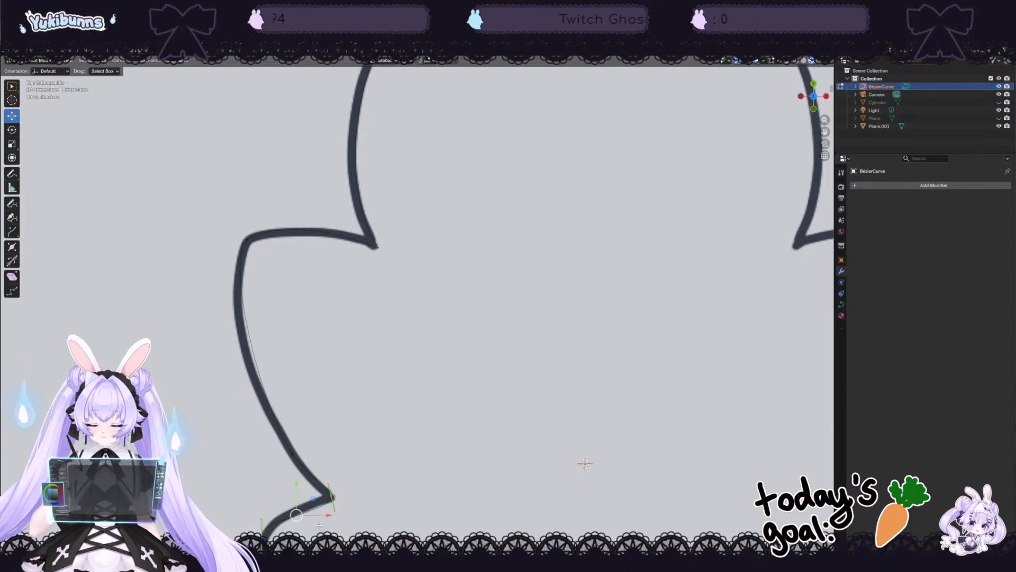
pyautogui.rightClick(271, 524)
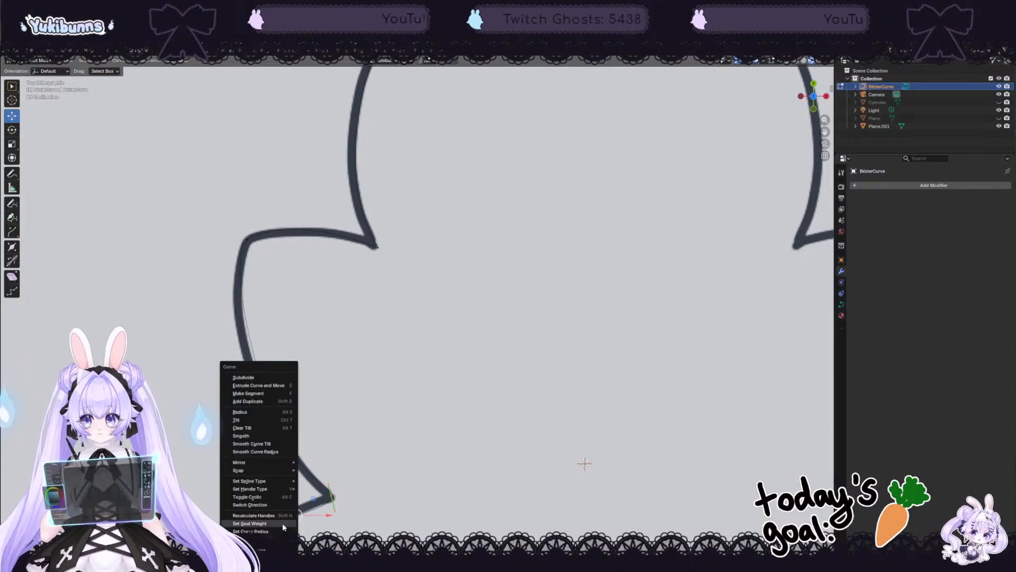
pyautogui.click(253, 377)
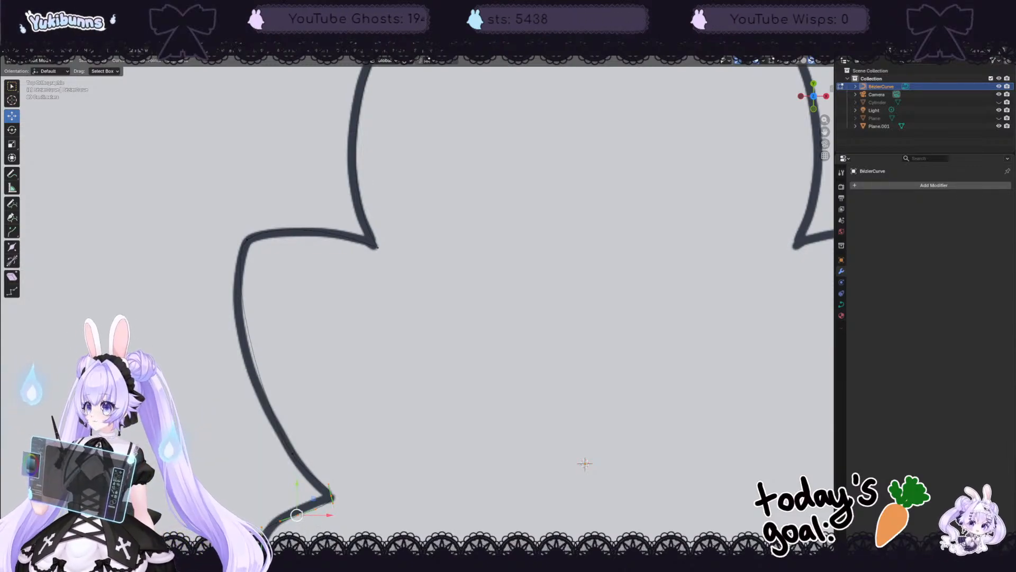
pyautogui.scroll(1, 419, 301)
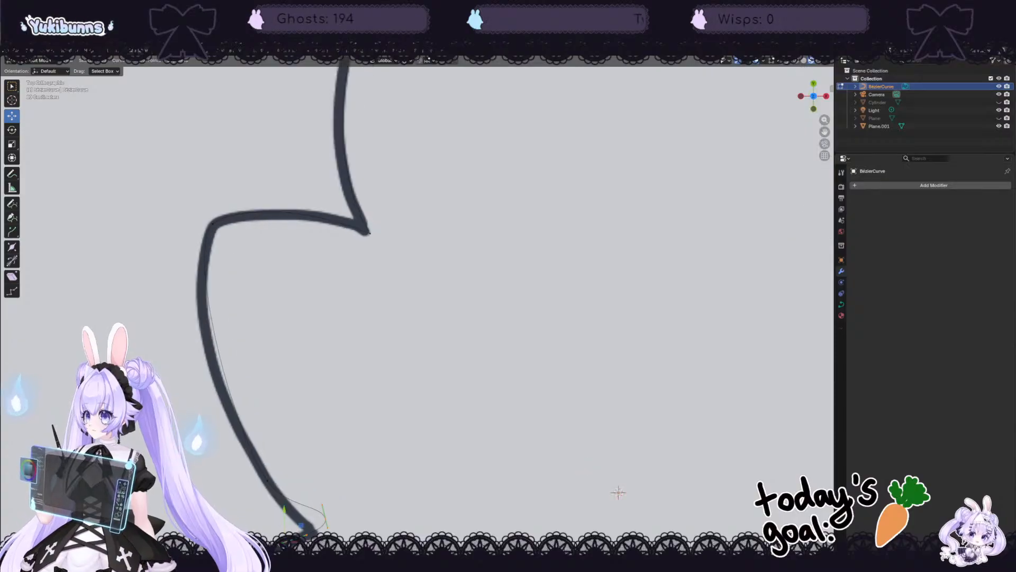
pyautogui.hotkey('ctrl', 'z')
pyautogui.scroll(-4, 496, 380)
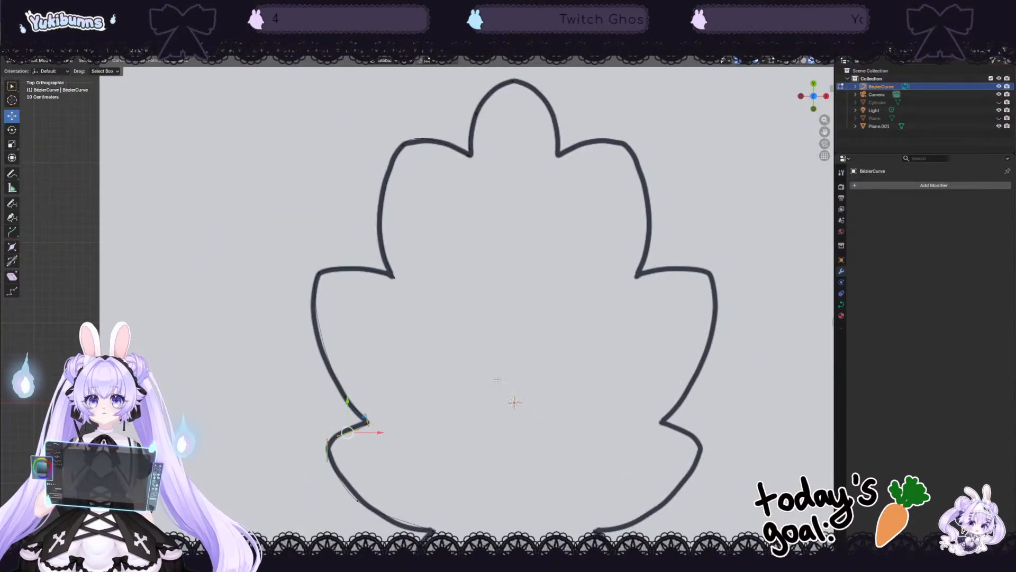
# Step: Move the added control point up along the outline, close to the notch between the third and fourth lobes
pyautogui.moveTo(824, 131); pyautogui.dragTo(861, 0)
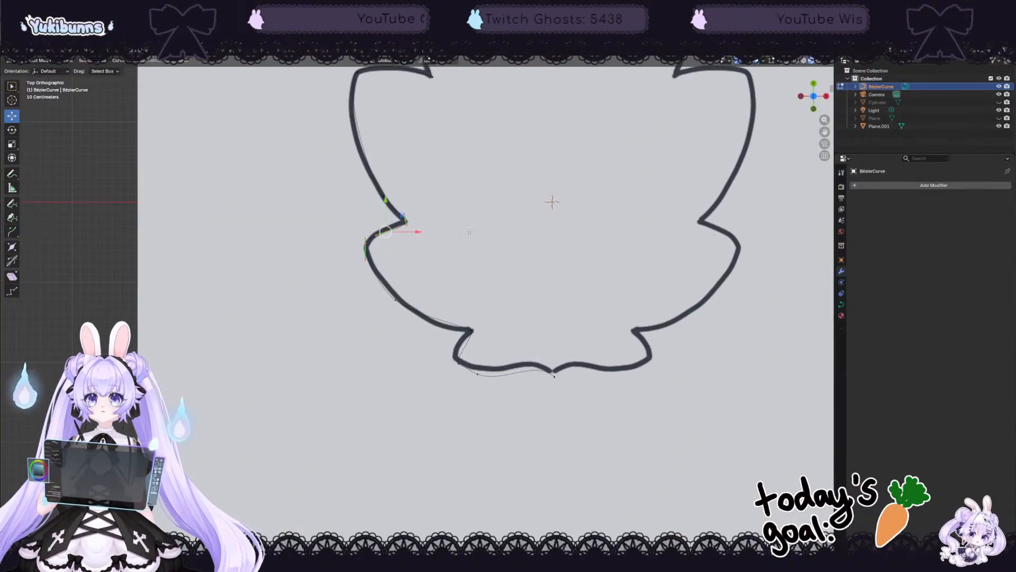
pyautogui.scroll(3, 375, 161)
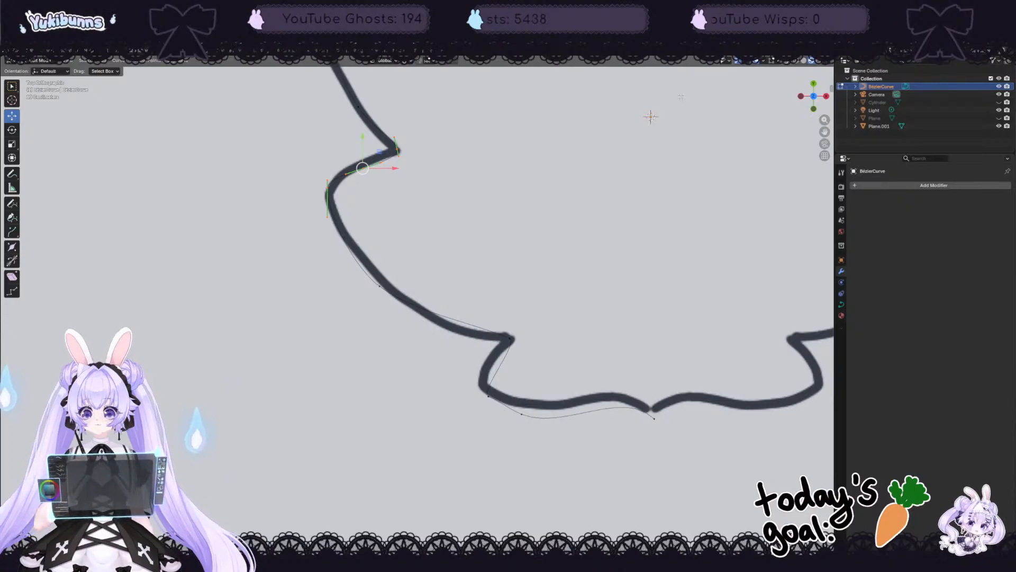
pyautogui.keyDown('shift'); pyautogui.moveTo(369, 160); pyautogui.dragTo(406, 298, button='middle'); pyautogui.keyUp('shift')
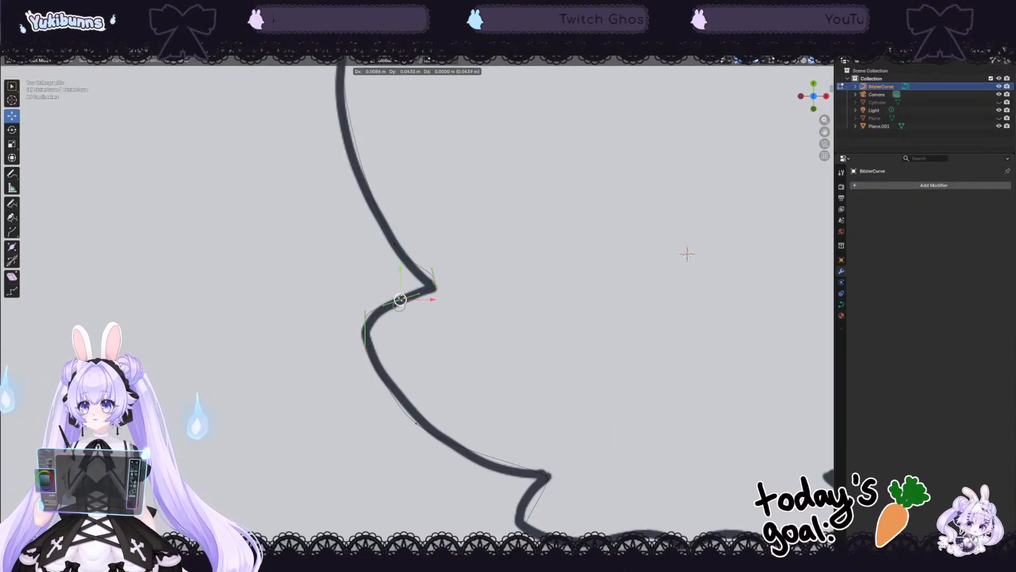
pyautogui.moveTo(398, 306); pyautogui.dragTo(416, 288)
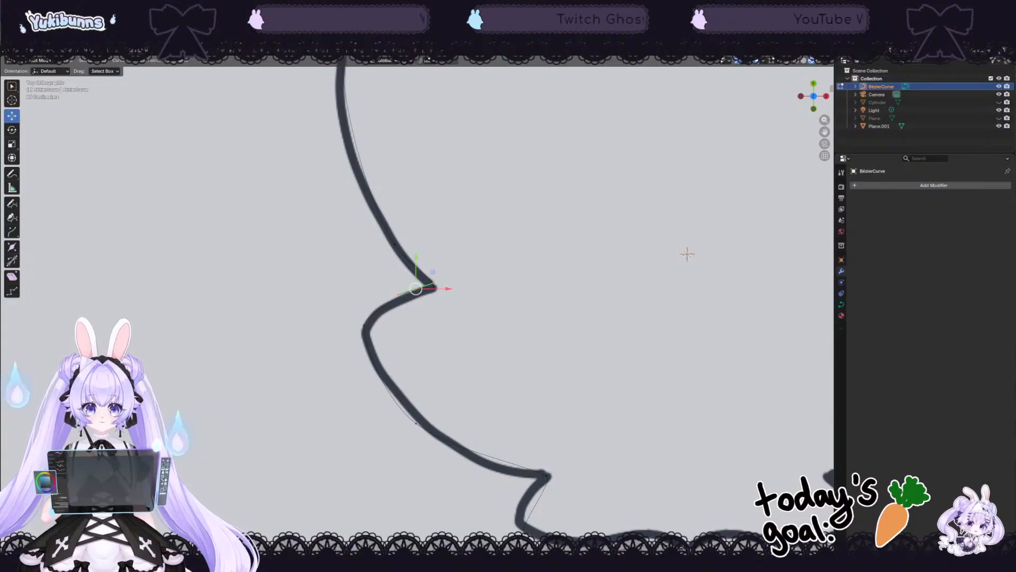
# Step: Move the bottom-centre control point onto the outline and fit the bottom lobe's left corner point with its upper handle
pyautogui.click(690, 553)
pyautogui.moveTo(691, 554); pyautogui.dragTo(686, 552)
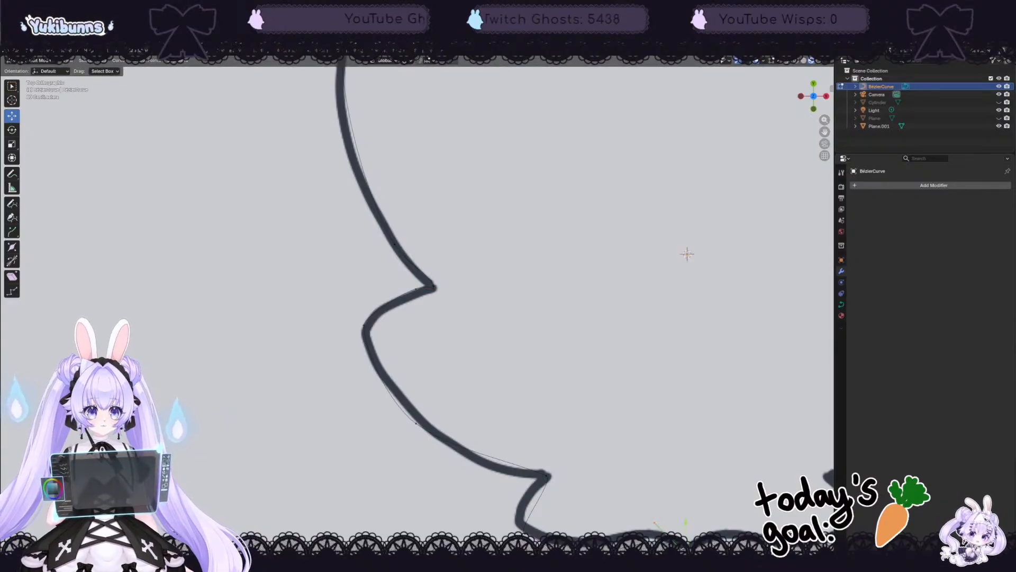
pyautogui.moveTo(520, 527); pyautogui.dragTo(519, 491)
pyautogui.click(523, 525)
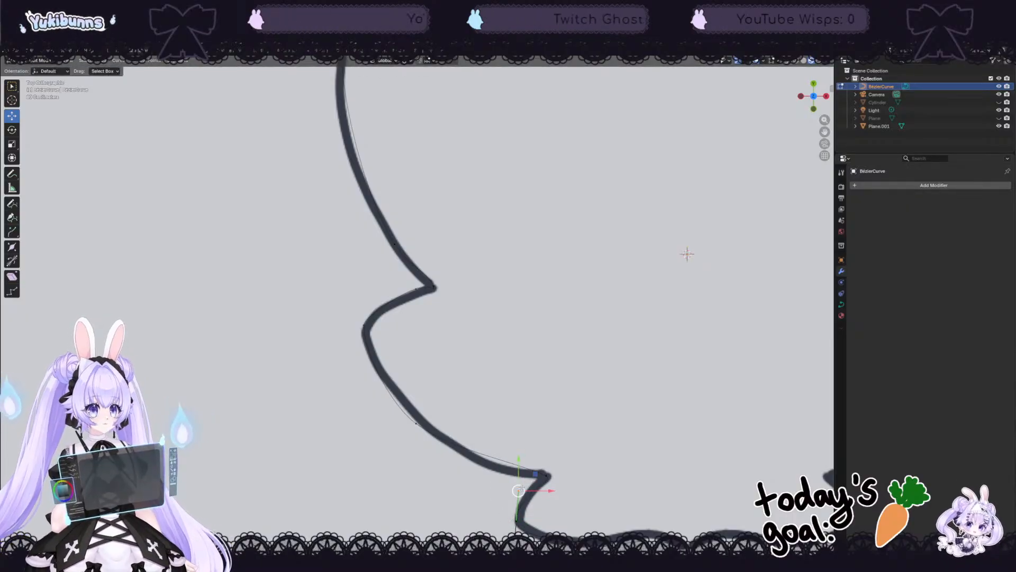
# Step: Move the control point on the fourth lobe's lower edge onto the outline and fit its lower handle
pyautogui.click(417, 424)
pyautogui.moveTo(417, 424); pyautogui.dragTo(421, 422)
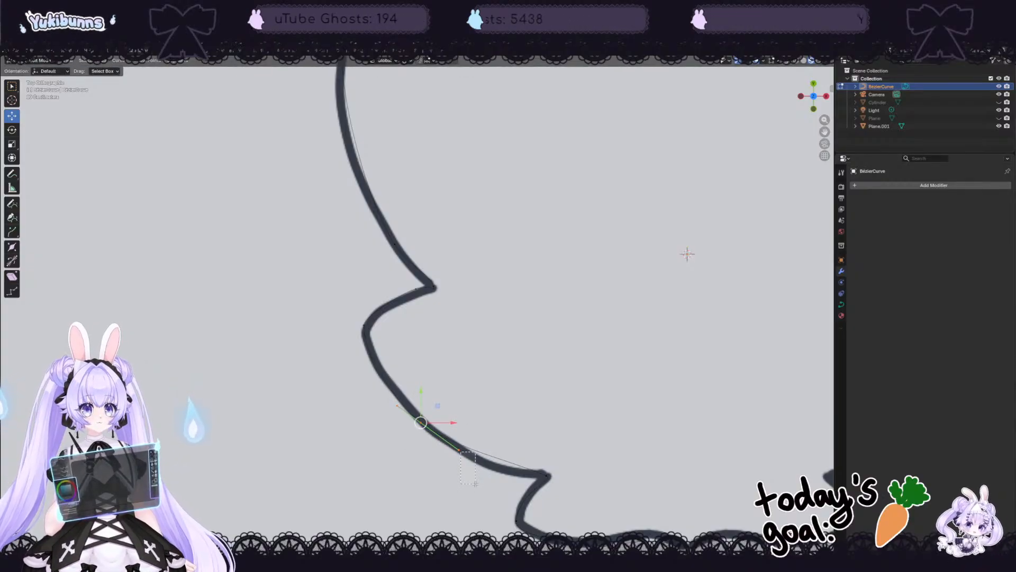
pyautogui.click(421, 421)
pyautogui.click(459, 449)
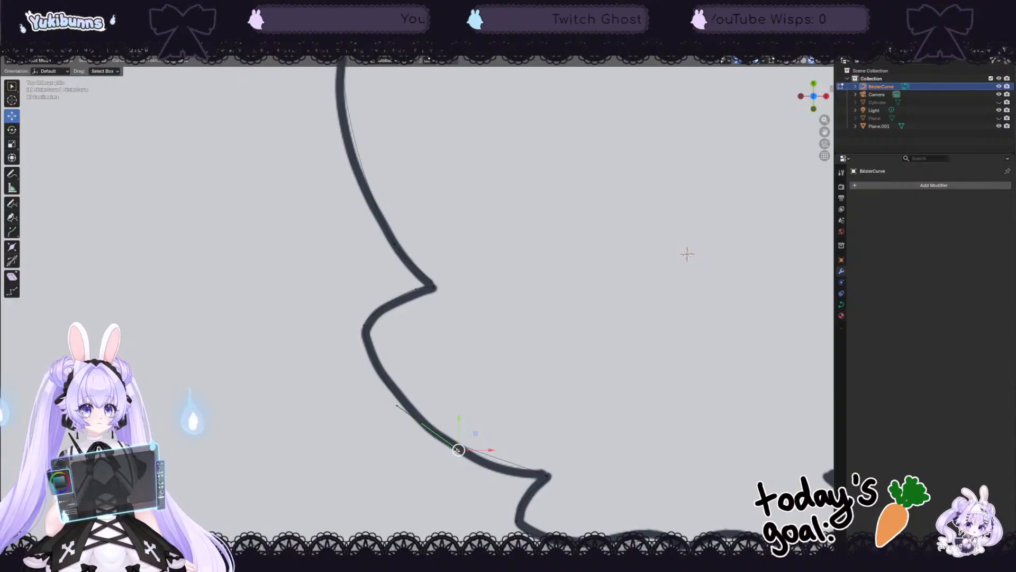
pyautogui.moveTo(459, 449); pyautogui.dragTo(502, 487)
pyautogui.moveTo(493, 480); pyautogui.dragTo(493, 482)
pyautogui.hotkey('ctrl', 'z')
# Step: Fit the left handle of the notch point above the bottom lobe, then the left handle at the notch below the third lobe
pyautogui.moveTo(532, 455); pyautogui.dragTo(562, 493)
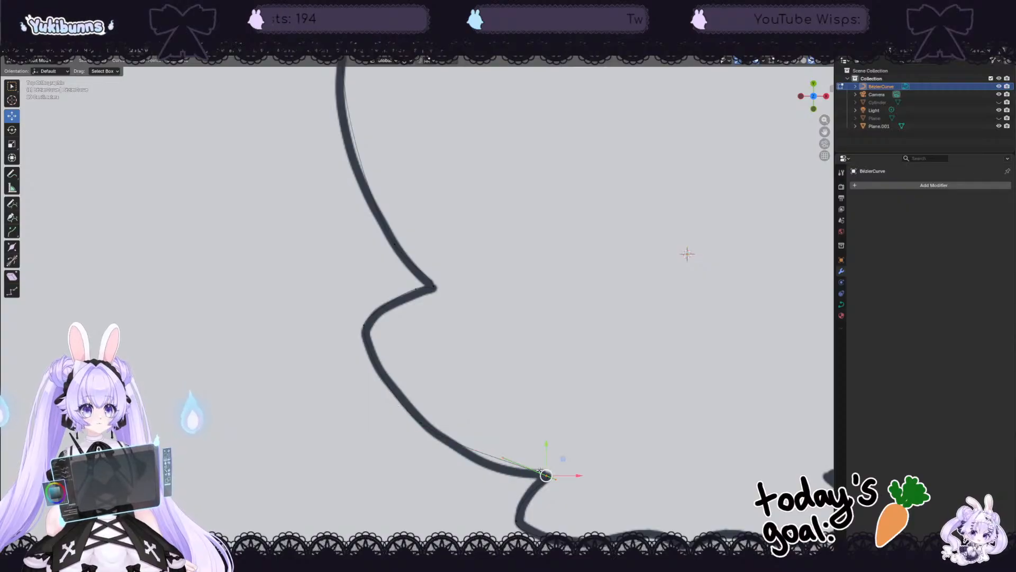
pyautogui.moveTo(502, 456); pyautogui.dragTo(497, 477)
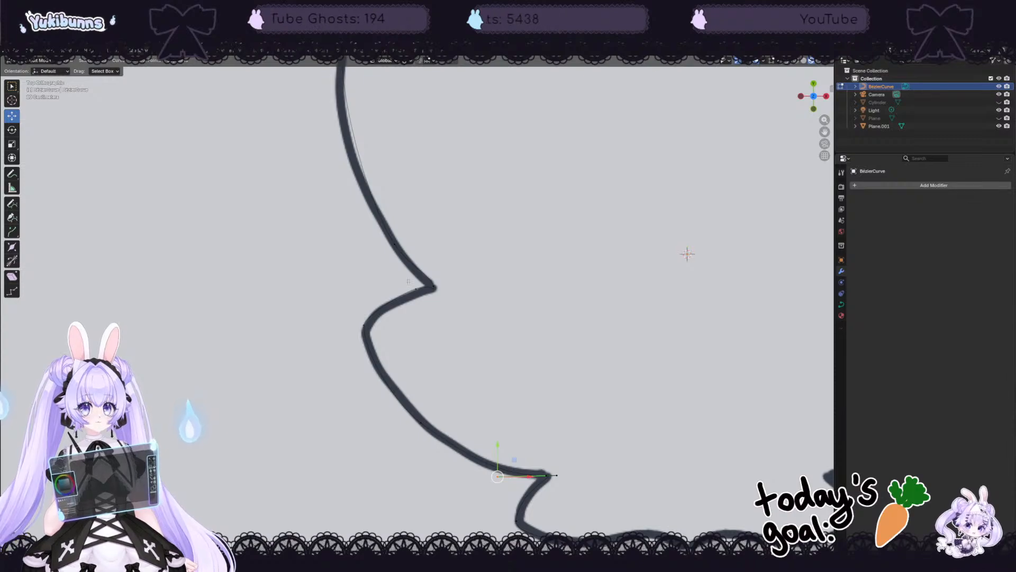
pyautogui.moveTo(408, 282)
pyautogui.mouseDown()
pyautogui.moveTo(423, 301)
pyautogui.moveTo(415, 292)
pyautogui.mouseUp()
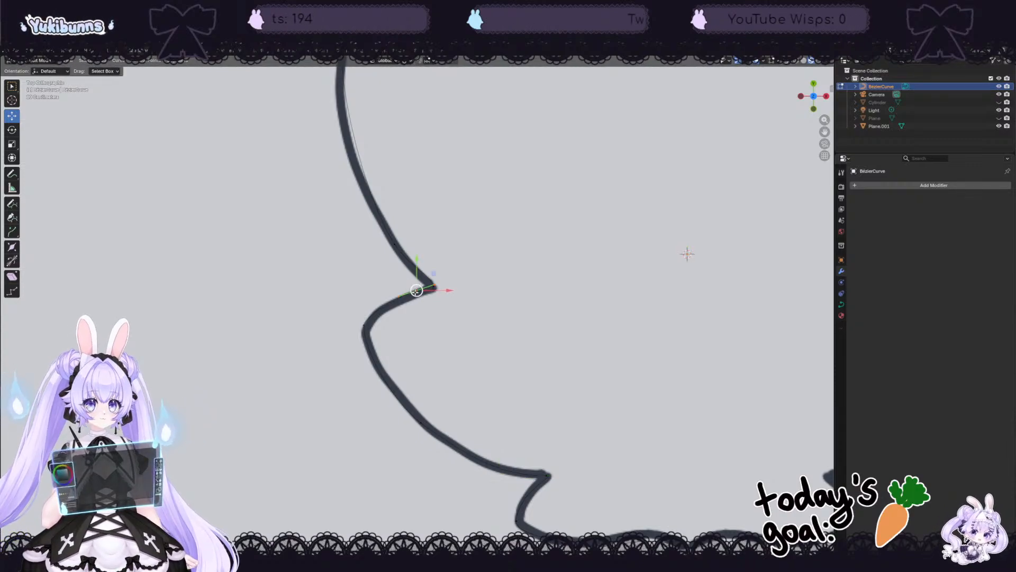
# Step: Hide the plane with the reference drawing so only the traced half outline shows
pyautogui.scroll(-4, 416, 290)
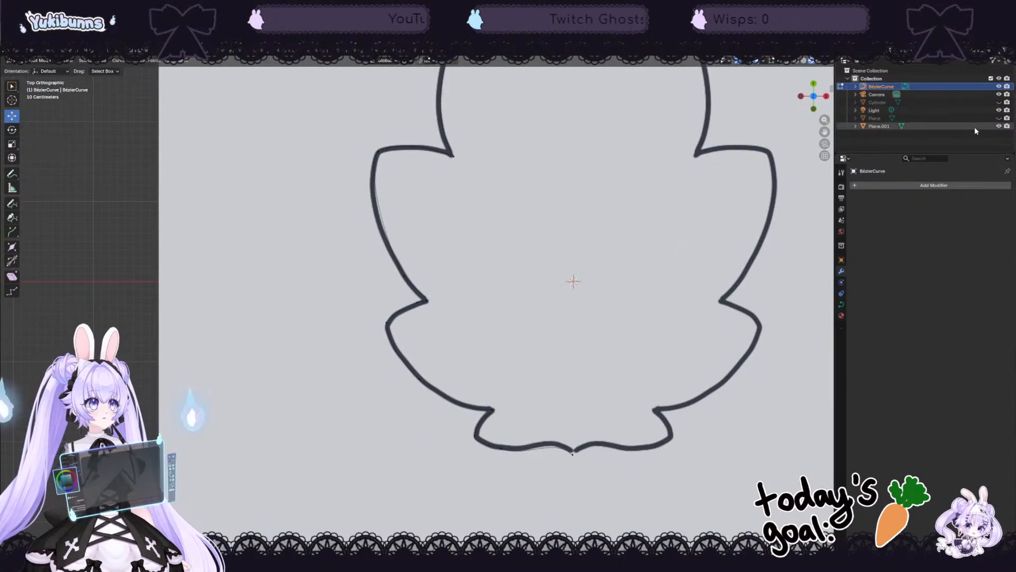
pyautogui.click(998, 127)
pyautogui.scroll(-3, 594, 127)
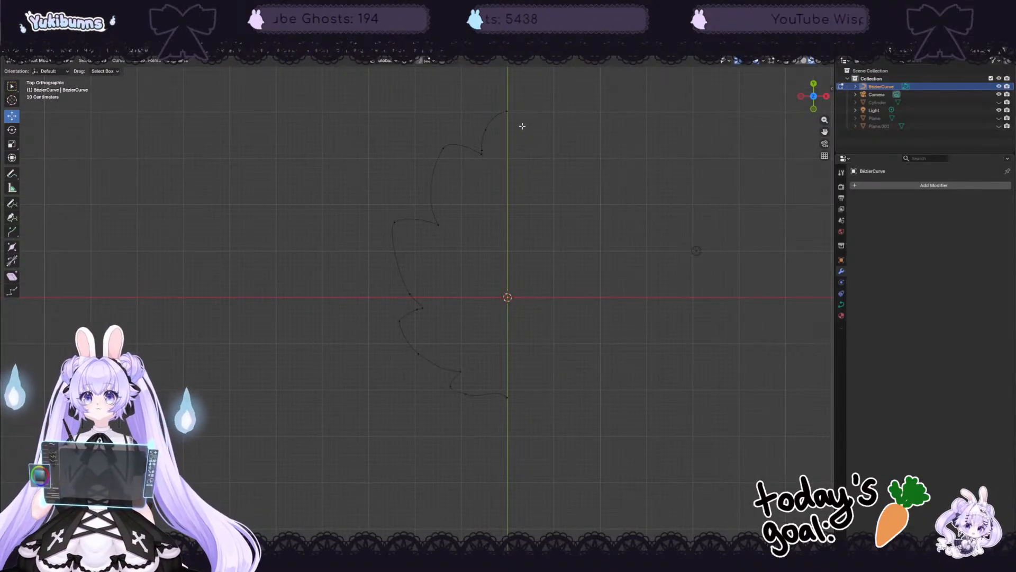
pyautogui.scroll(-1, 509, 110)
pyautogui.scroll(1, 508, 107)
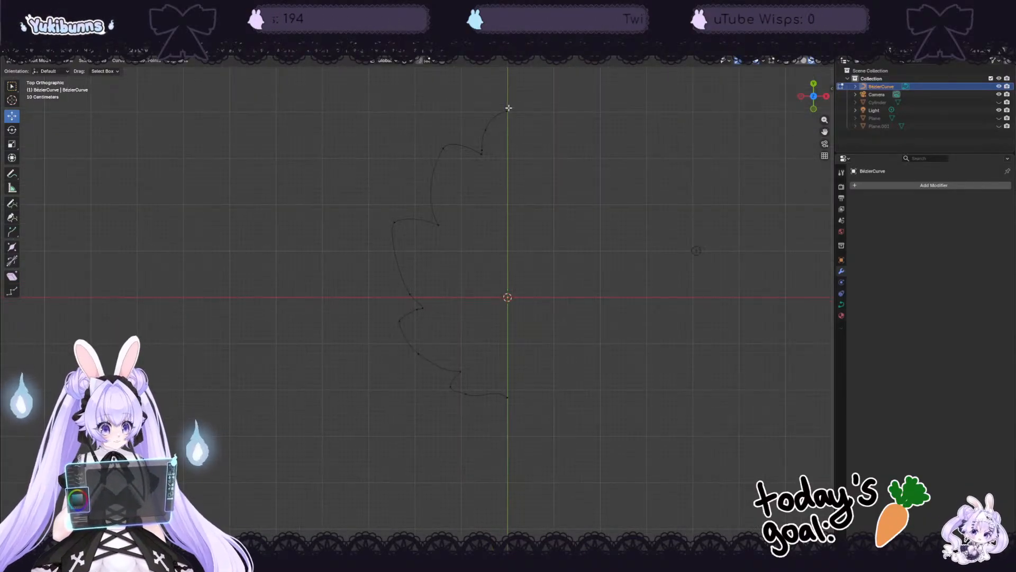
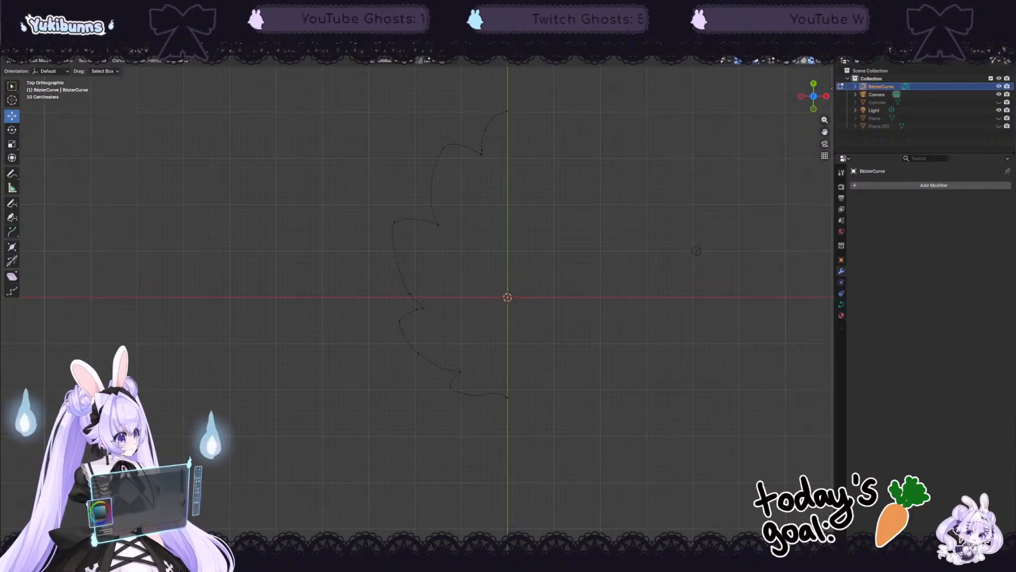
pyautogui.rightClick(438, 227)
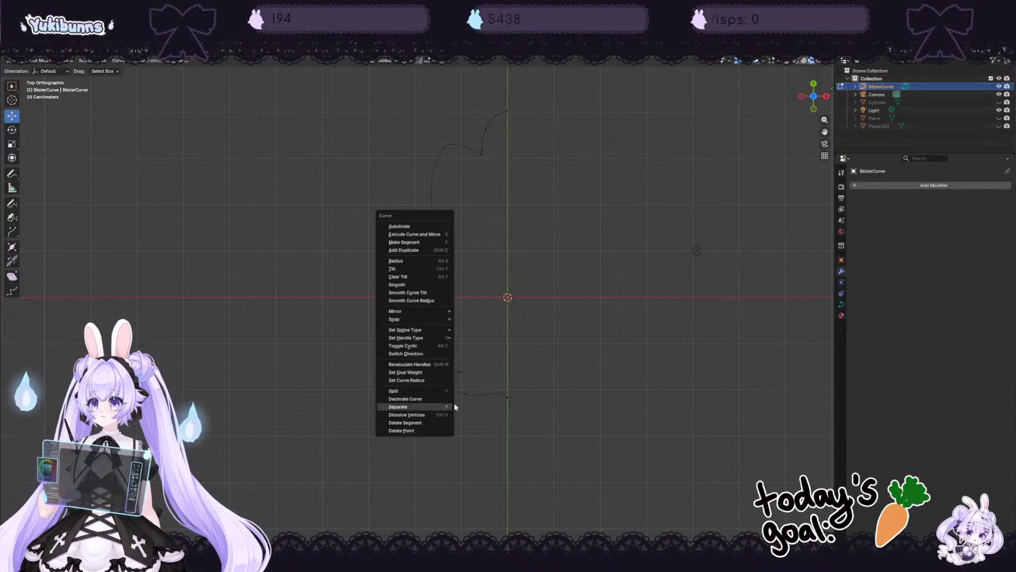
pyautogui.click(347, 92)
pyautogui.moveTo(347, 92); pyautogui.dragTo(585, 406)
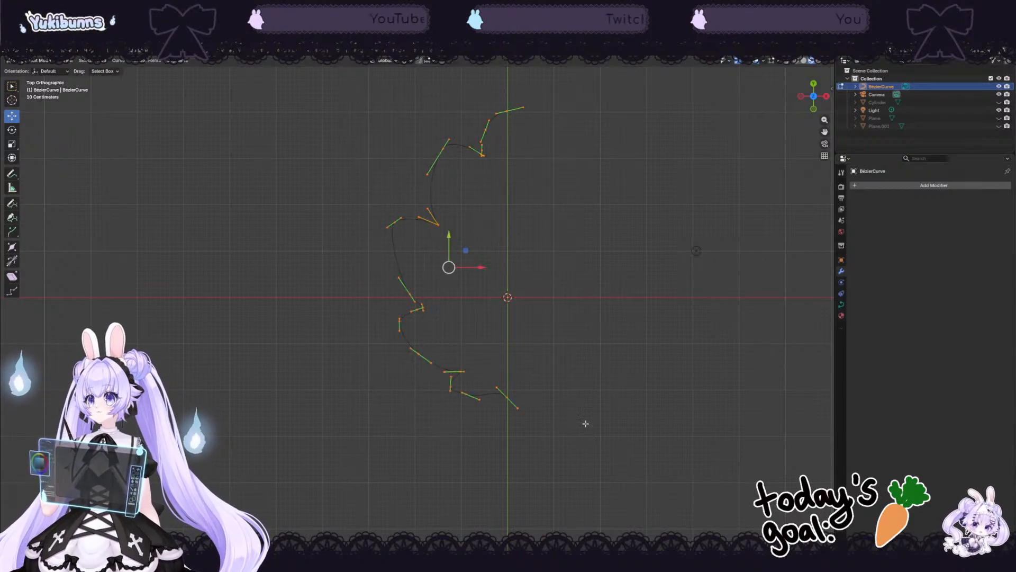
pyautogui.rightClick(460, 227)
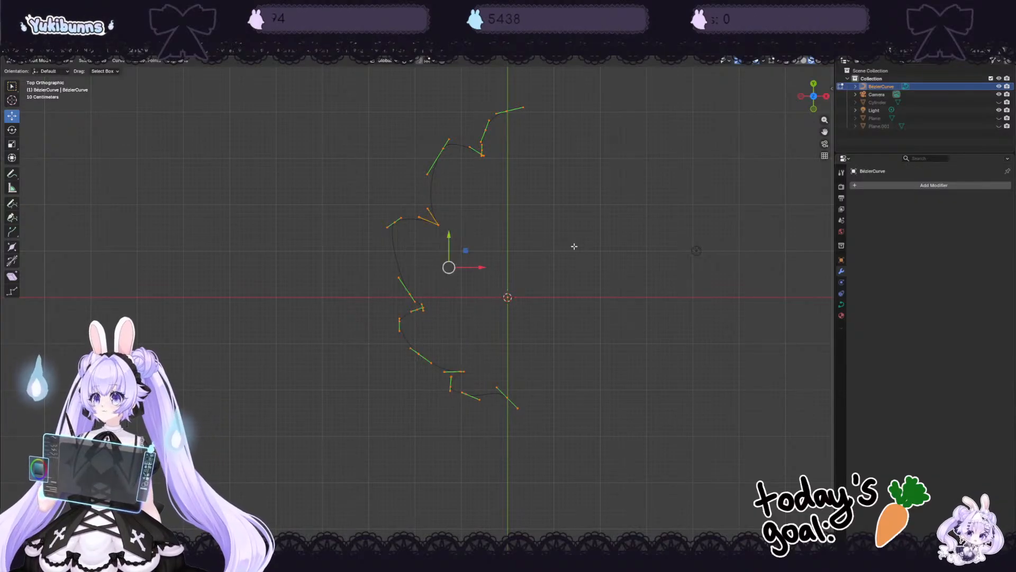
# Step: Return to Object Mode and convert the traced Bézier curve to a mesh
pyautogui.press('Tab')
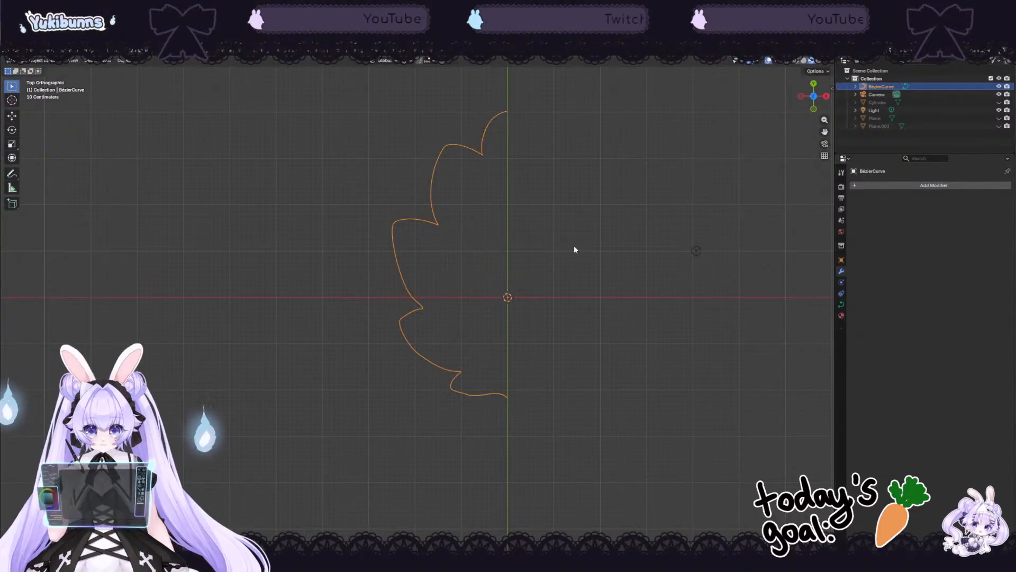
pyautogui.rightClick(467, 233)
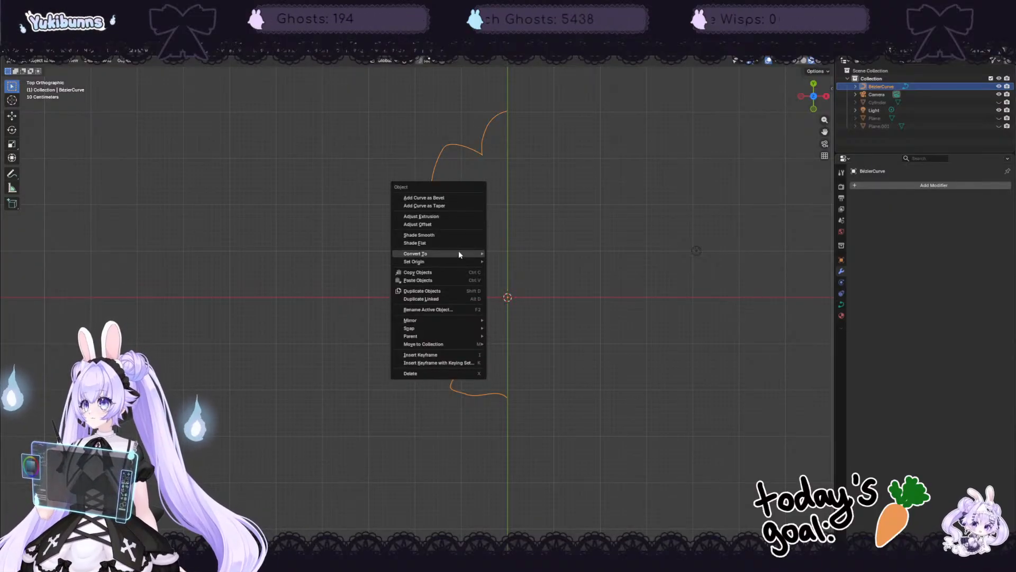
pyautogui.moveTo(458, 252)
pyautogui.click(523, 255)
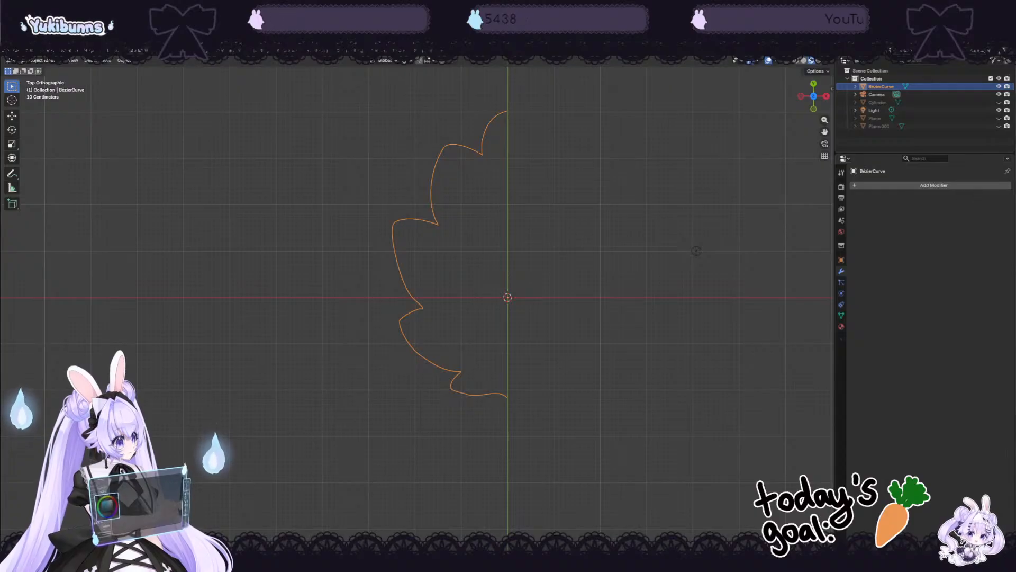
# Step: Add a Mirror modifier to the half outline and enable Clipping on it
pyautogui.click(885, 187)
pyautogui.click(876, 186)
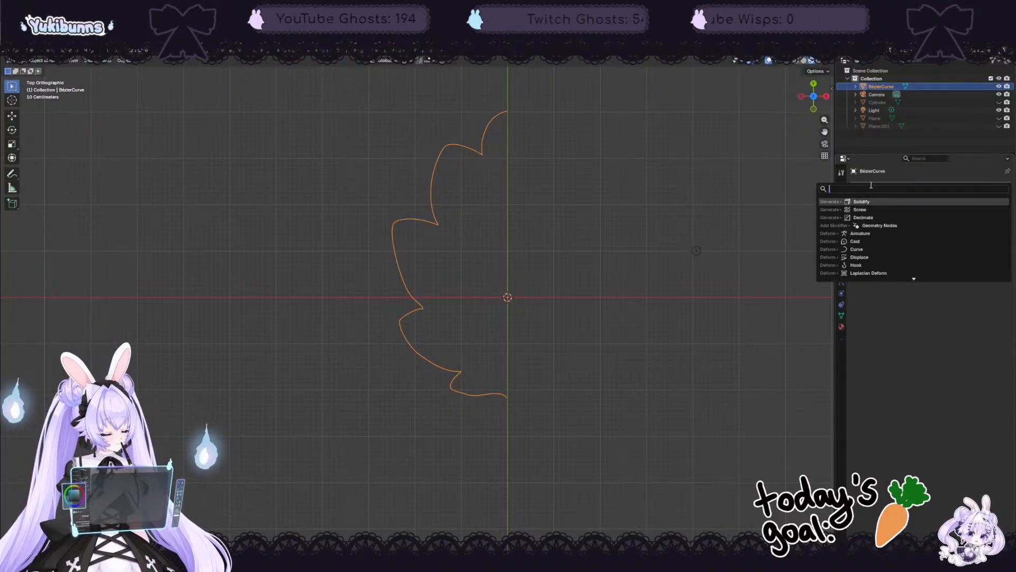
pyautogui.write('mir')
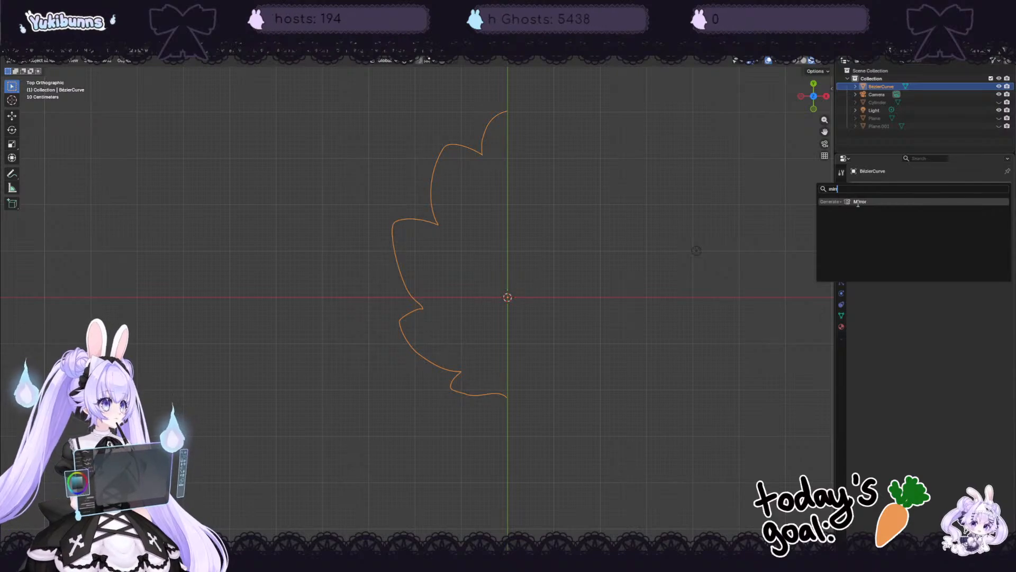
pyautogui.click(857, 202)
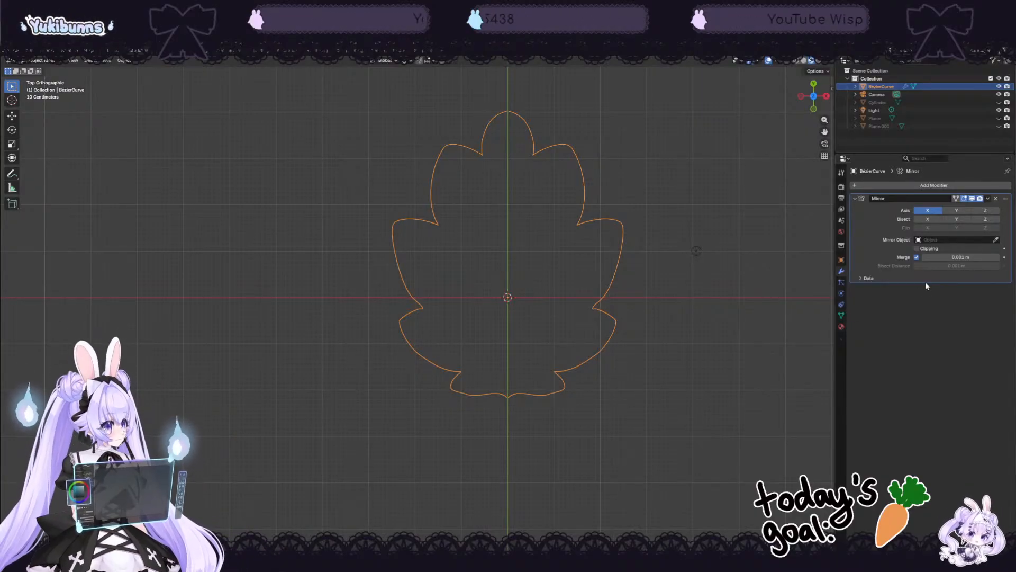
pyautogui.scroll(1, 702, 136)
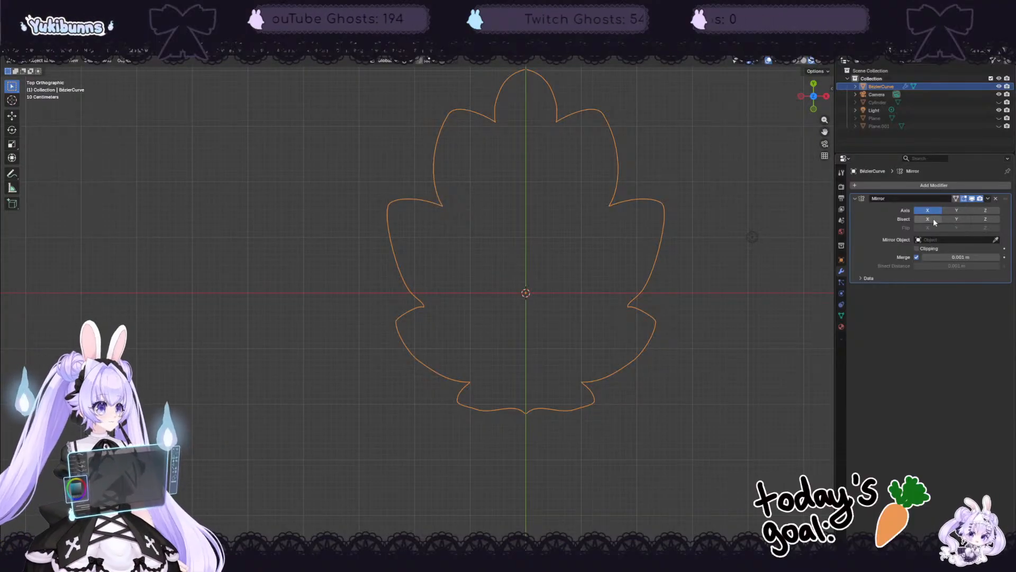
pyautogui.click(916, 248)
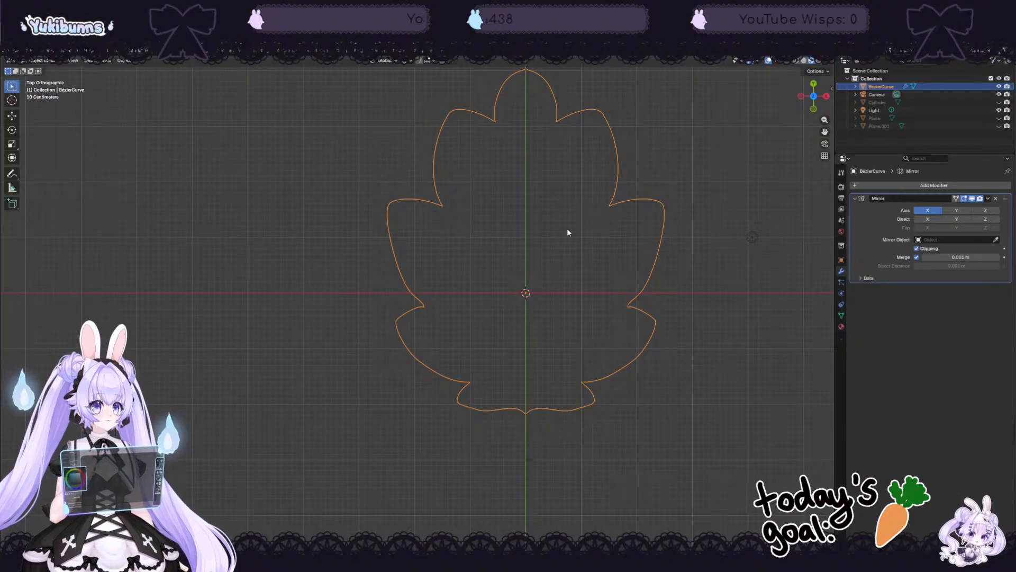
# Step: Raise the Mirror modifier's merge distance to 0.07 m and check the outline along the centre line
pyautogui.scroll(5, 550, 490)
pyautogui.scroll(-4, 697, 501)
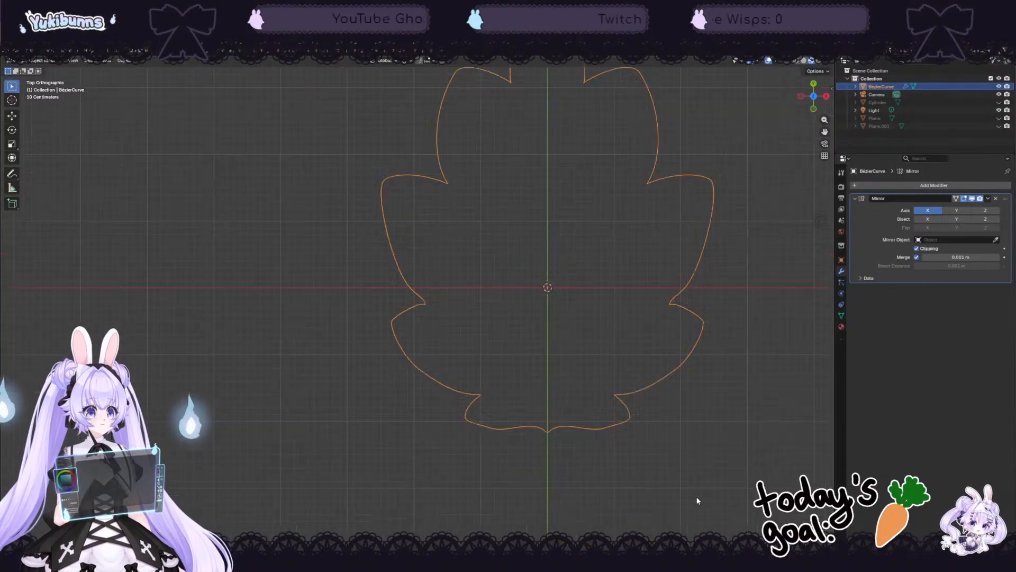
pyautogui.scroll(-2, 671, 252)
pyautogui.scroll(1, 527, 94)
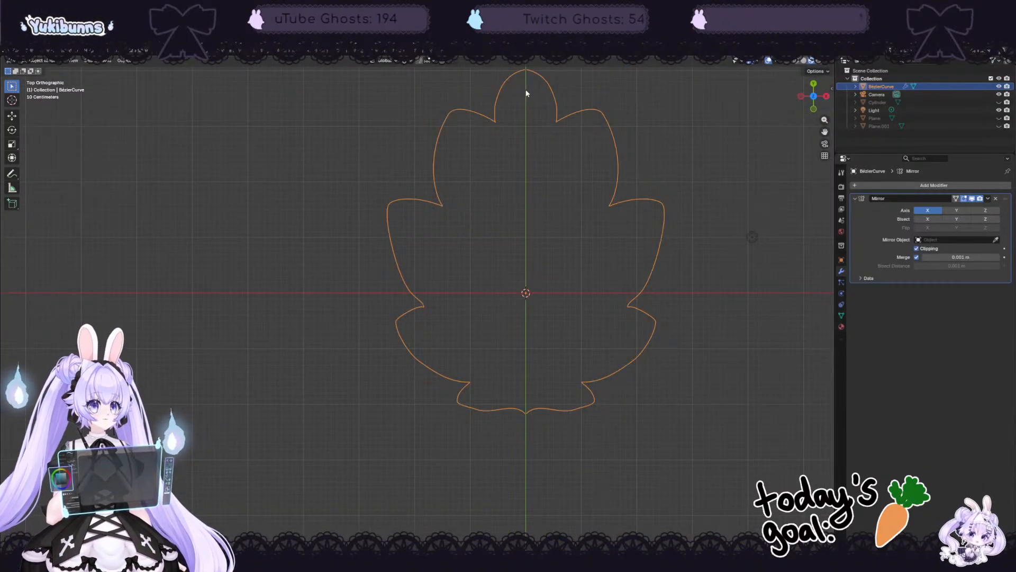
pyautogui.scroll(1, 527, 93)
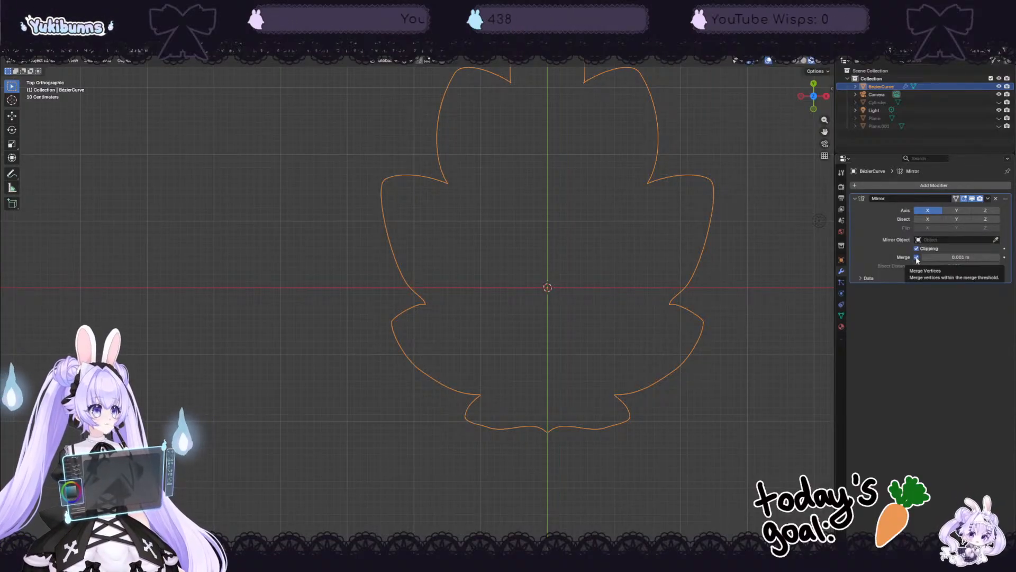
pyautogui.click(998, 257)
pyautogui.click(997, 257)
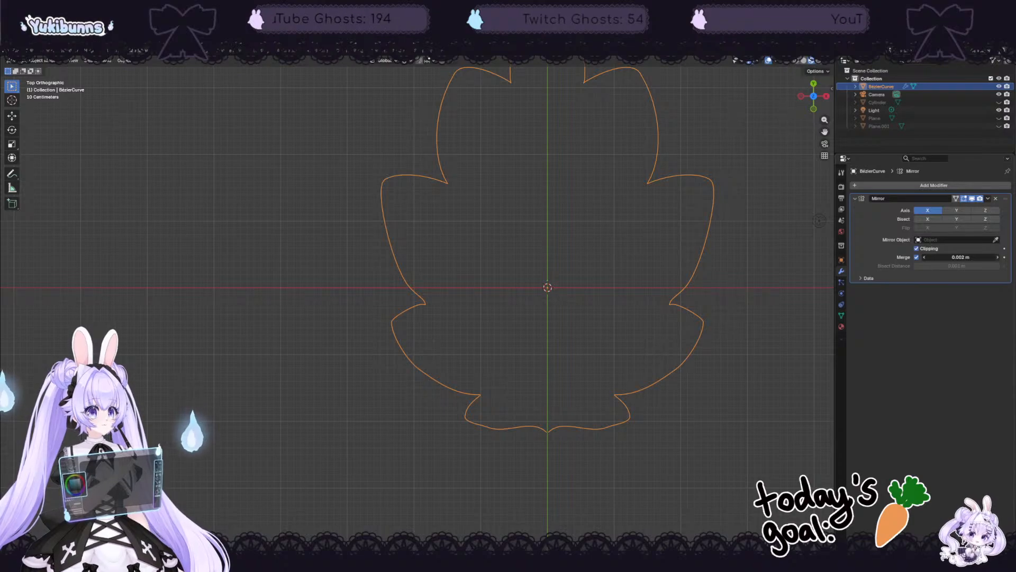
pyautogui.click(998, 256)
pyautogui.click(997, 257)
pyautogui.click(998, 257)
pyautogui.click(997, 256)
pyautogui.click(998, 259)
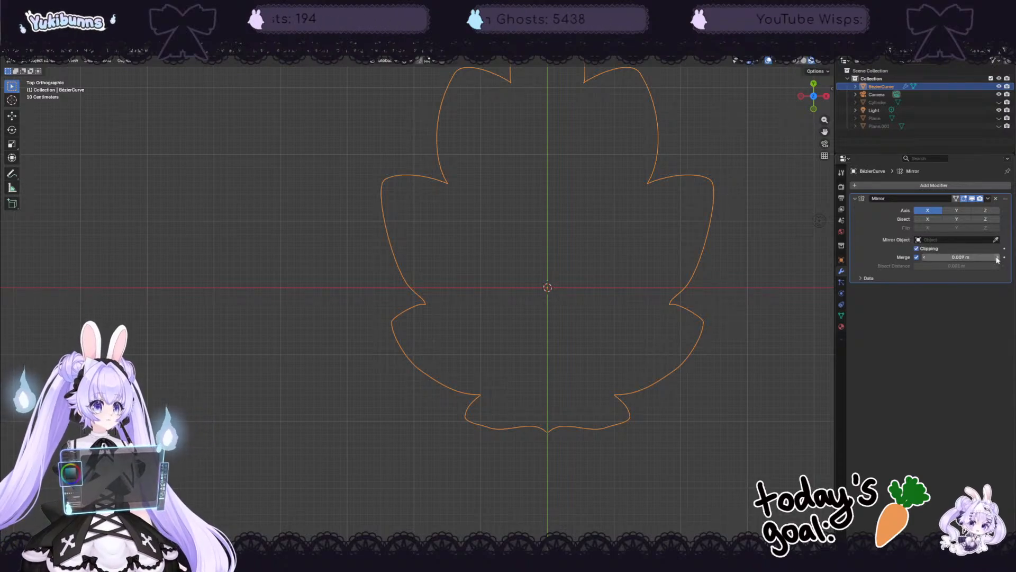
pyautogui.click(979, 257)
pyautogui.press('Return')
pyautogui.moveTo(927, 258); pyautogui.dragTo(960, 259)
pyautogui.scroll(4, 557, 443)
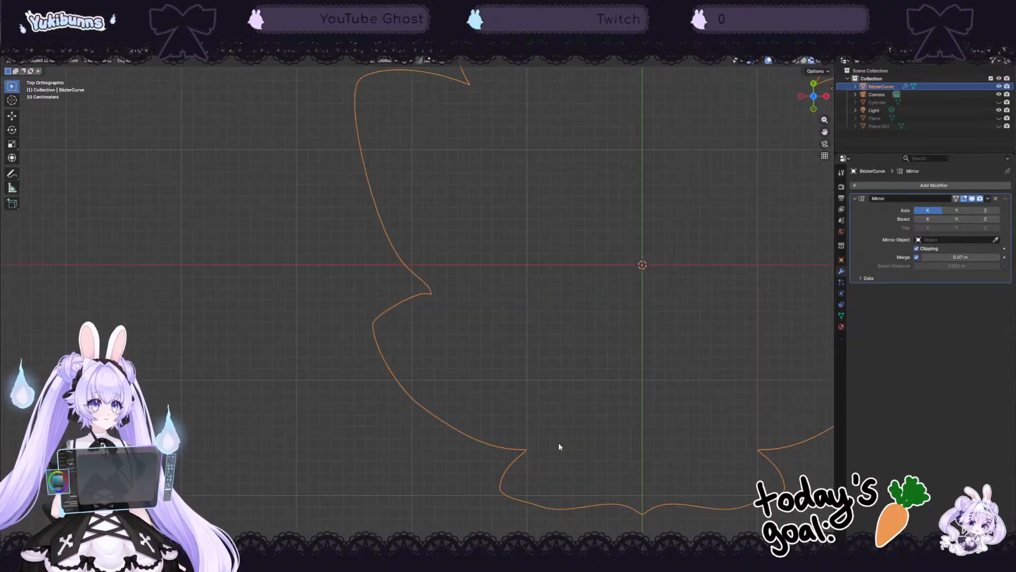
pyautogui.scroll(-6, 663, 418)
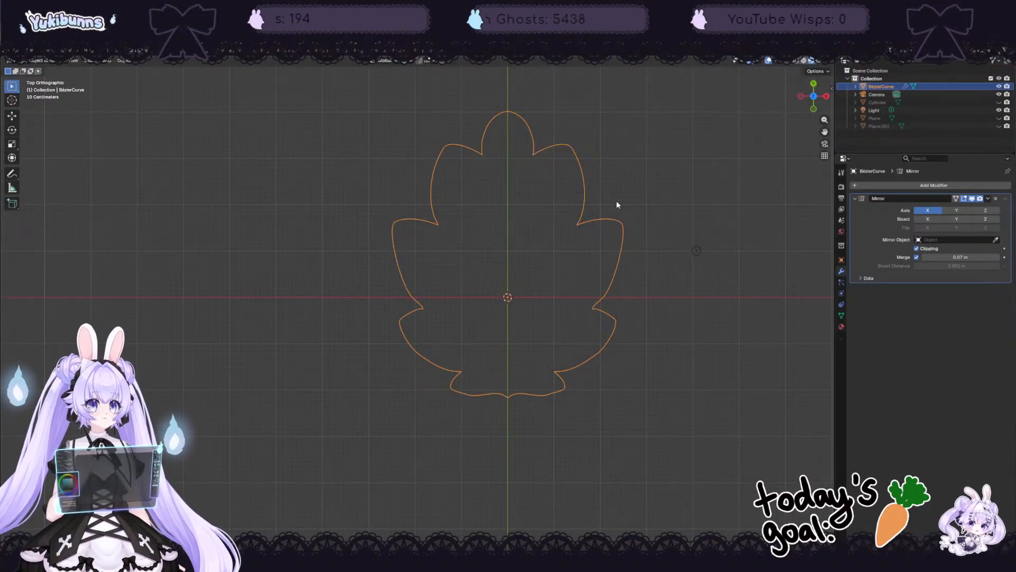
pyautogui.scroll(1, 570, 169)
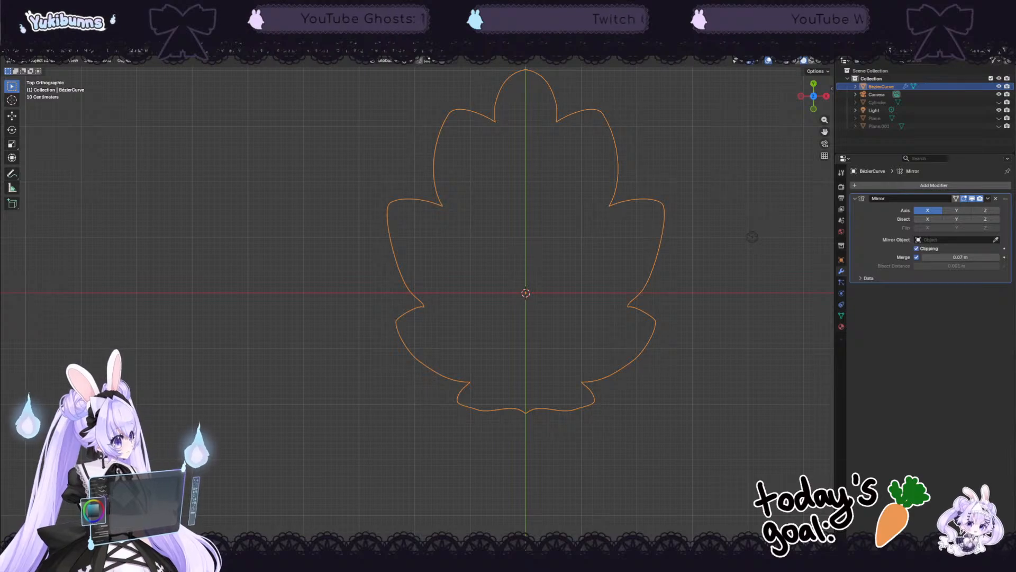
pyautogui.rightClick(609, 306)
pyautogui.moveTo(609, 305)
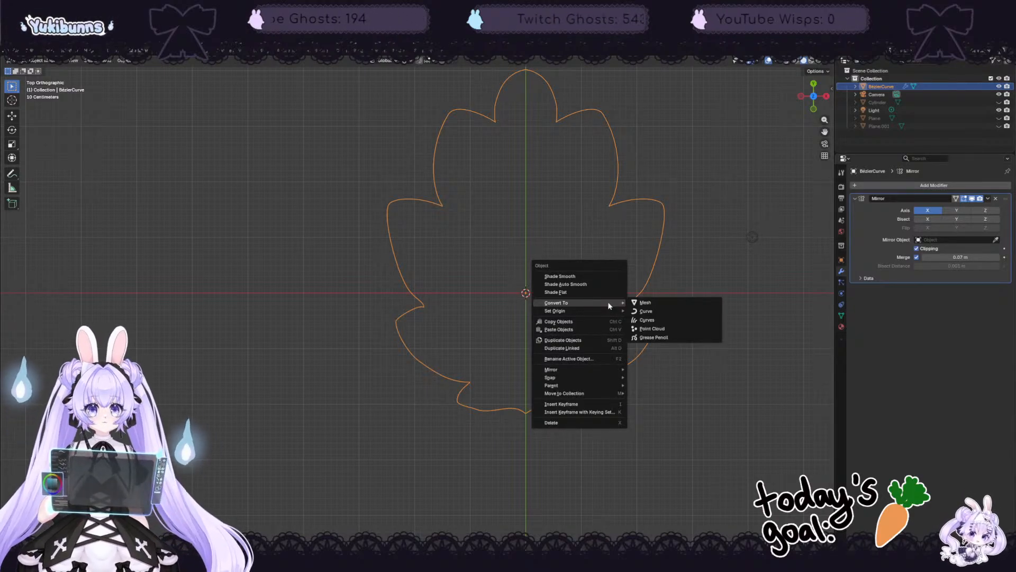
pyautogui.moveTo(595, 368)
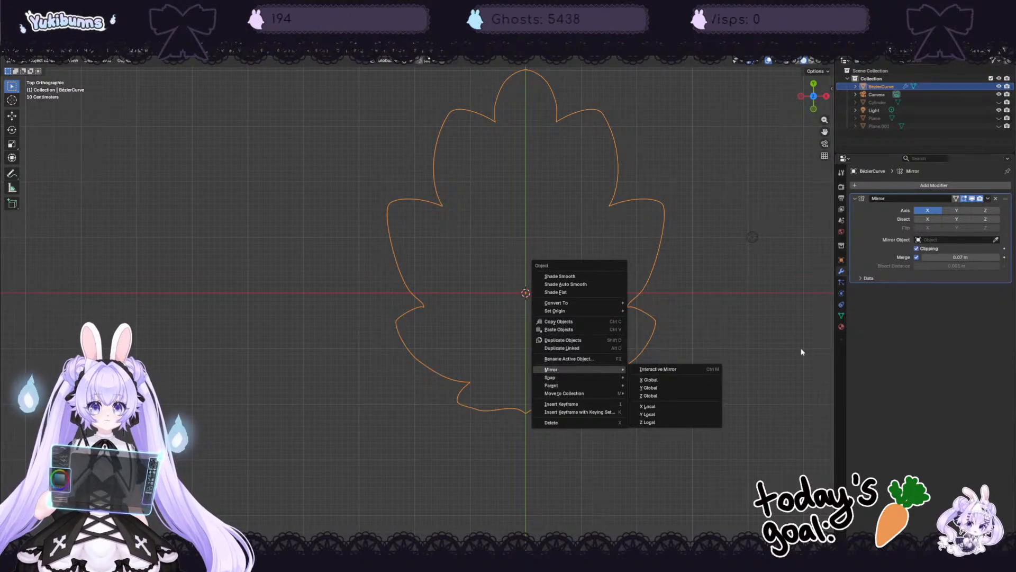
# Step: Search the available modifiers for "fill" and close the search without adding one
pyautogui.click(872, 187)
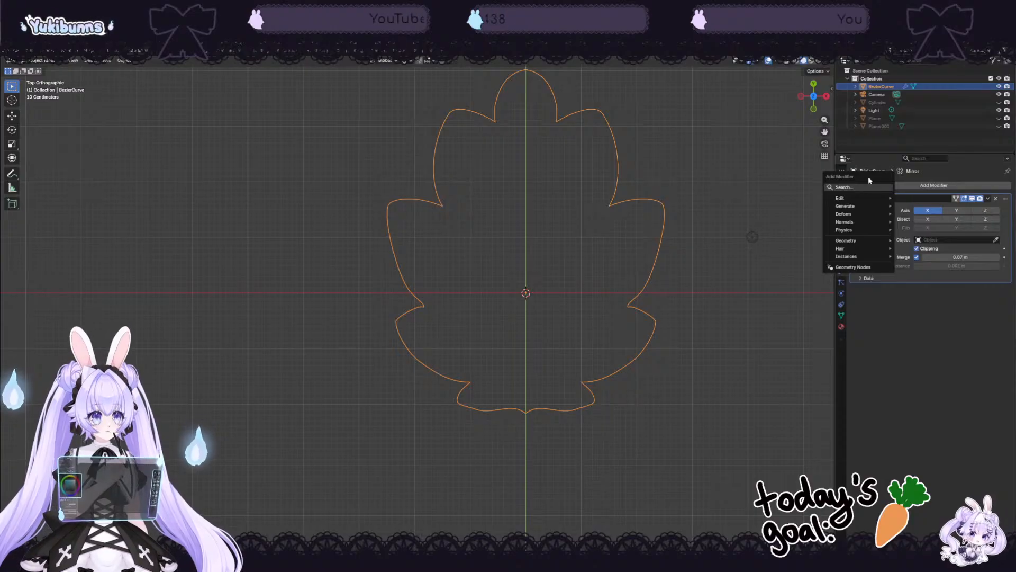
pyautogui.write('fi')
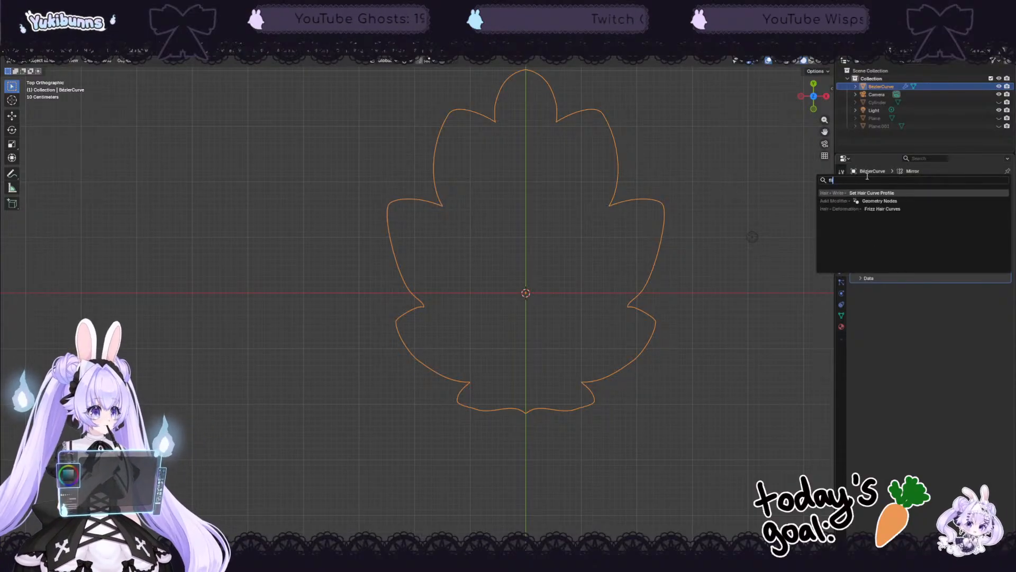
pyautogui.write('ll')
pyautogui.press('BackSpace')
pyautogui.press('BackSpace')
pyautogui.press('BackSpace')
pyautogui.press('BackSpace')
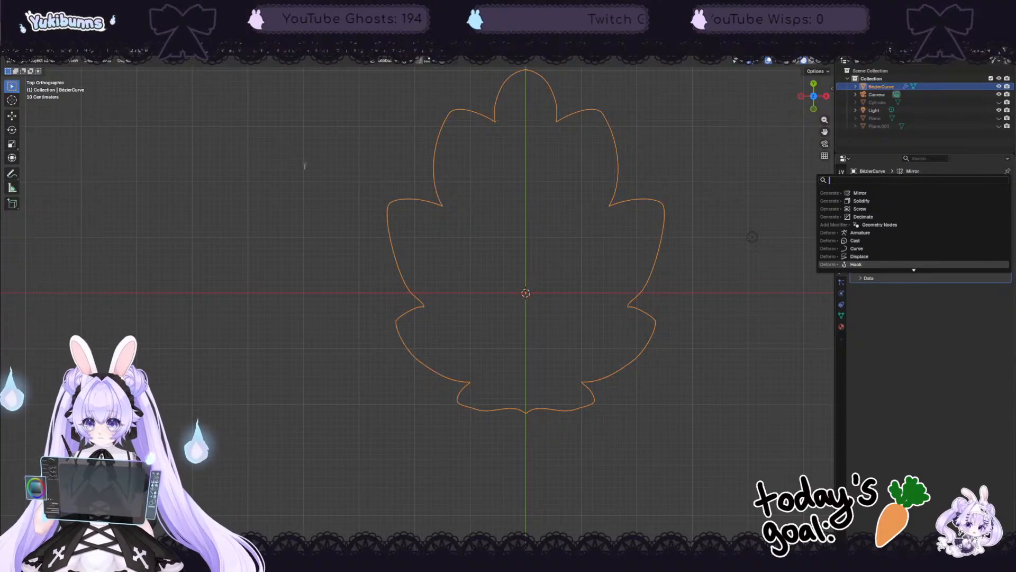
pyautogui.press('Escape')
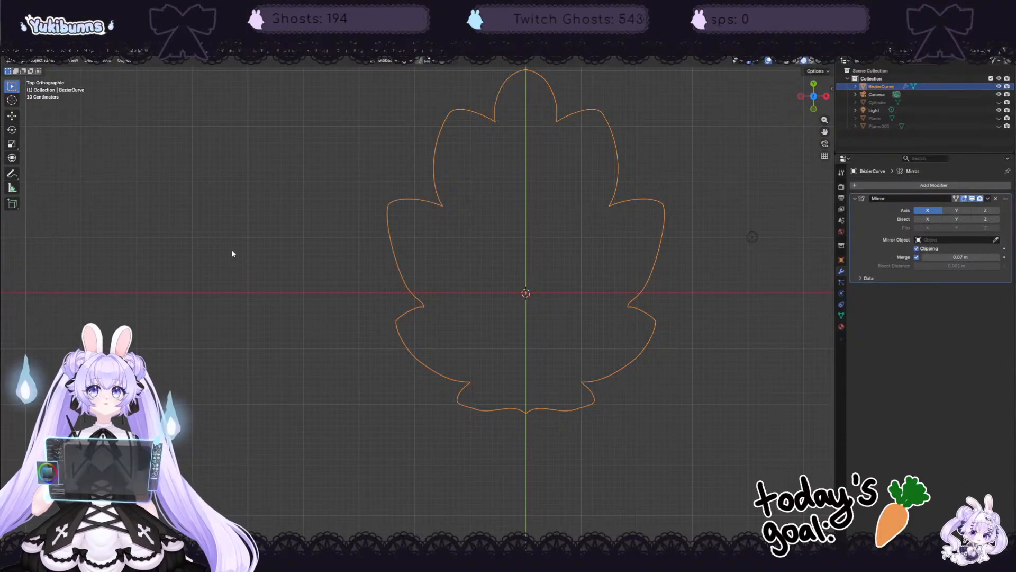
# Step: Switch to Edit Mode and select all vertices of the left half outline
pyautogui.press('Tab')
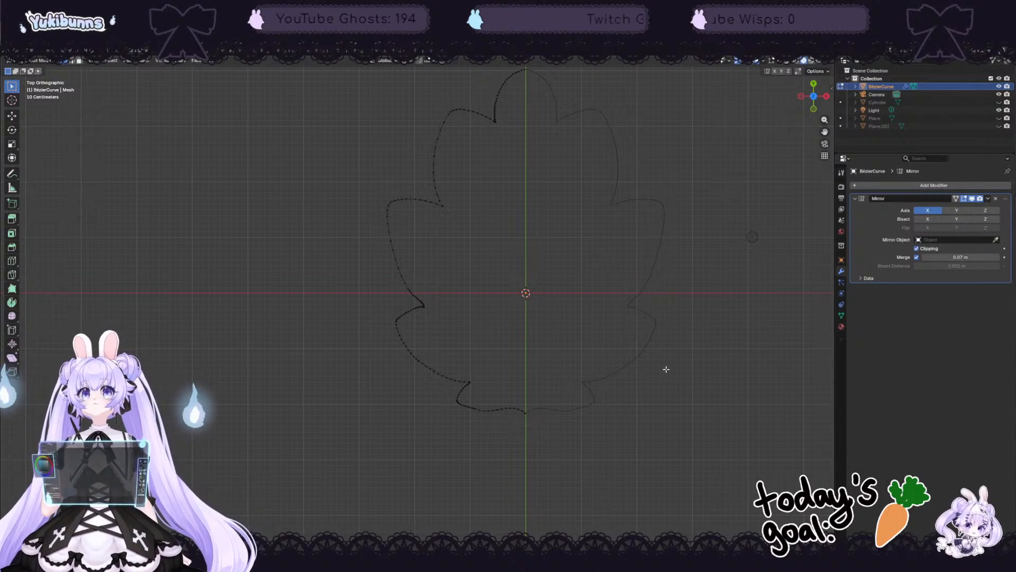
pyautogui.moveTo(377, 313); pyautogui.dragTo(503, 425)
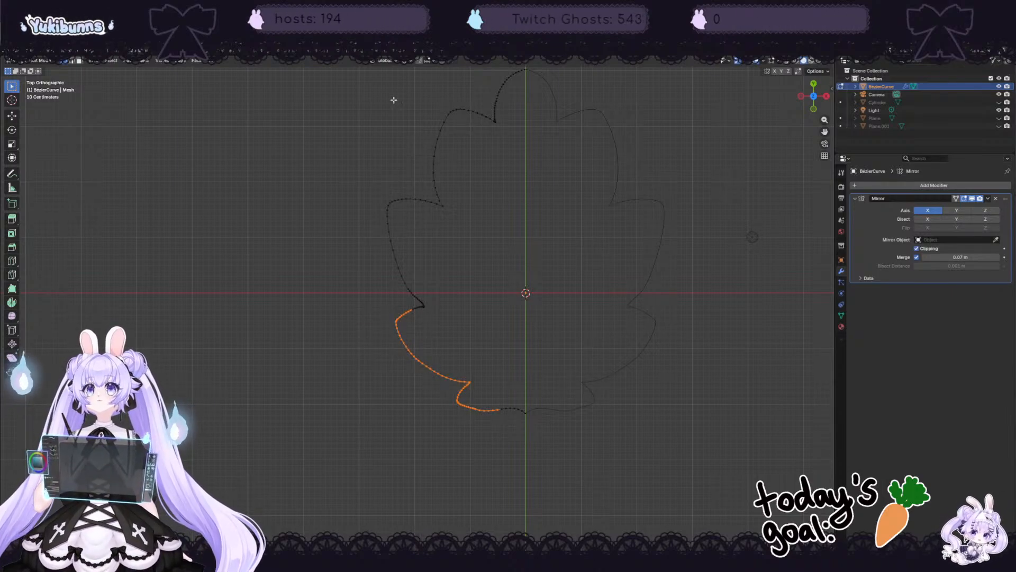
pyautogui.scroll(-2, 394, 99)
pyautogui.moveTo(390, 100); pyautogui.dragTo(528, 412)
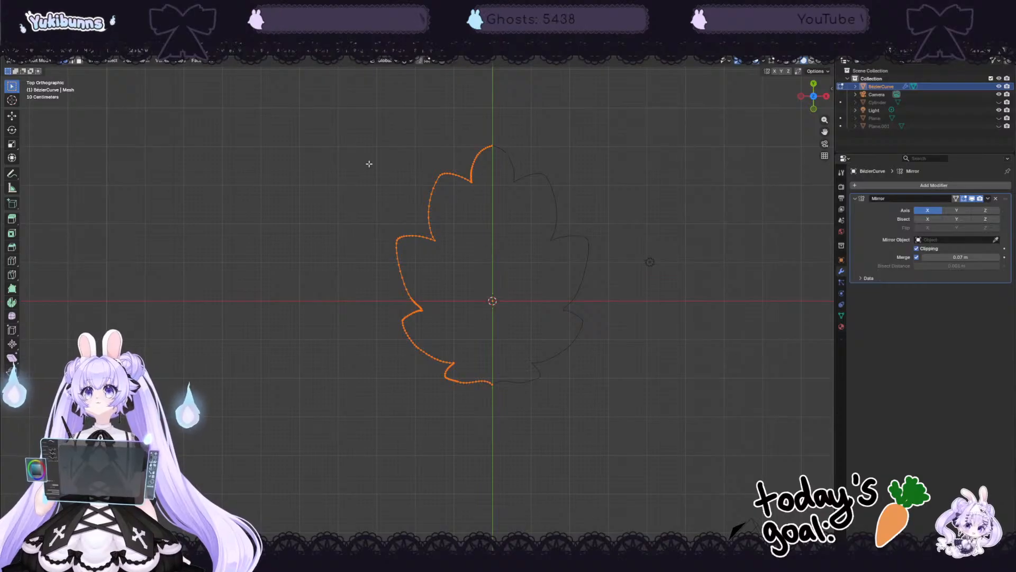
pyautogui.scroll(4, 369, 164)
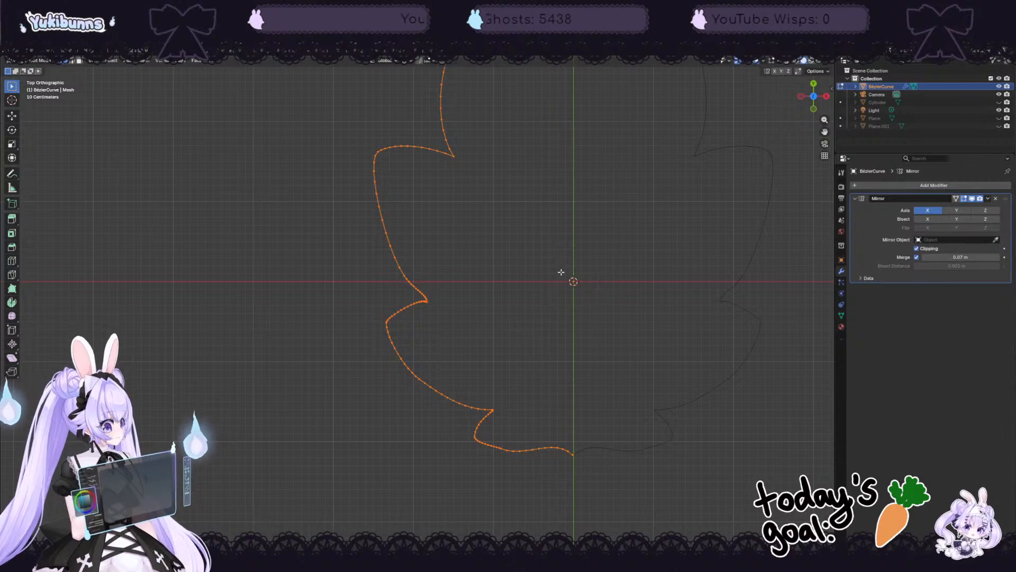
# Step: Try twice to fill the selected half outline with a face, and undo each fill
pyautogui.press('f')
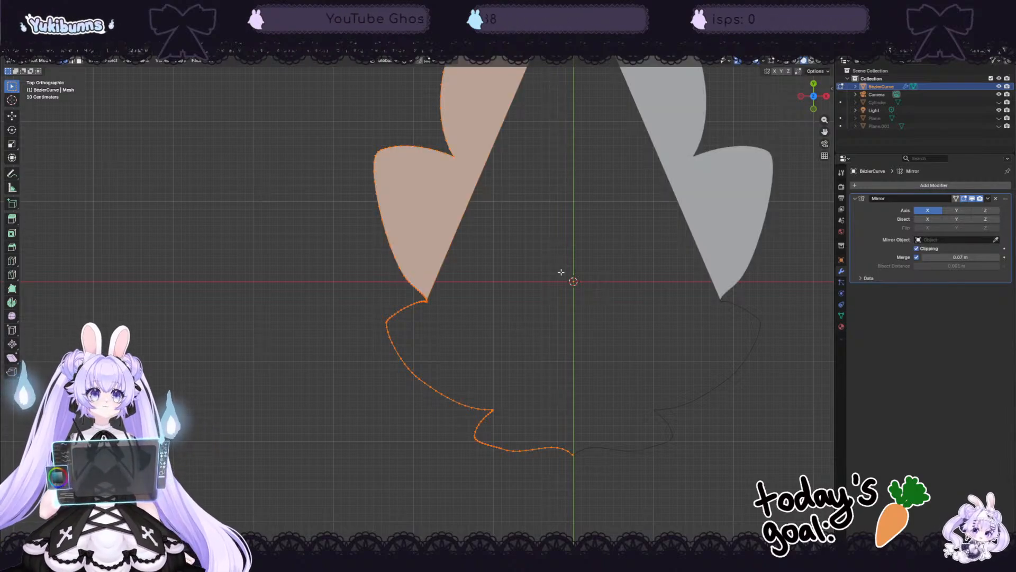
pyautogui.scroll(-4, 561, 272)
pyautogui.hotkey('ctrl', 'z')
pyautogui.moveTo(341, 126); pyautogui.dragTo(525, 307)
pyautogui.press('f')
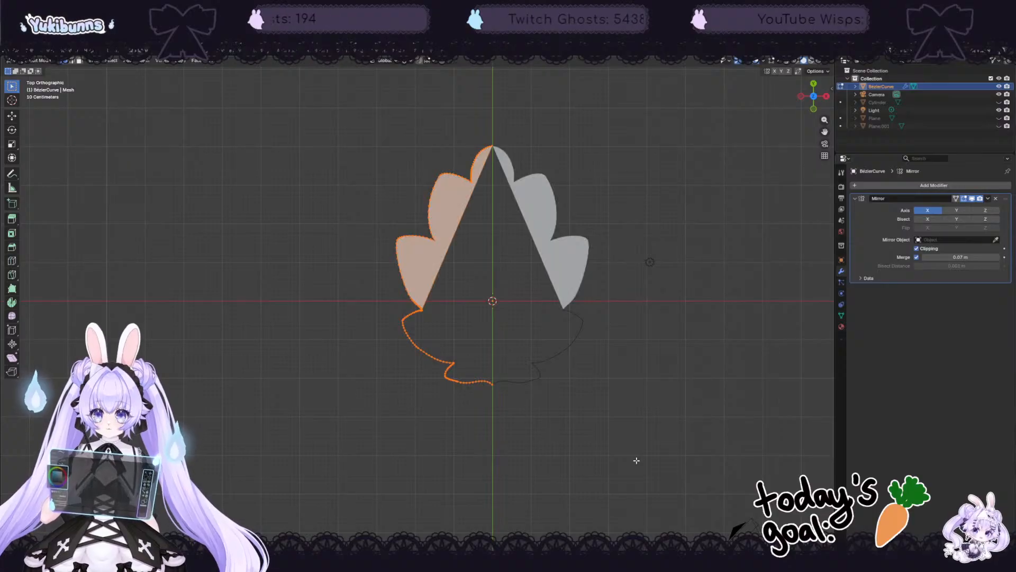
pyautogui.scroll(3, 476, 167)
pyautogui.scroll(-1, 471, 144)
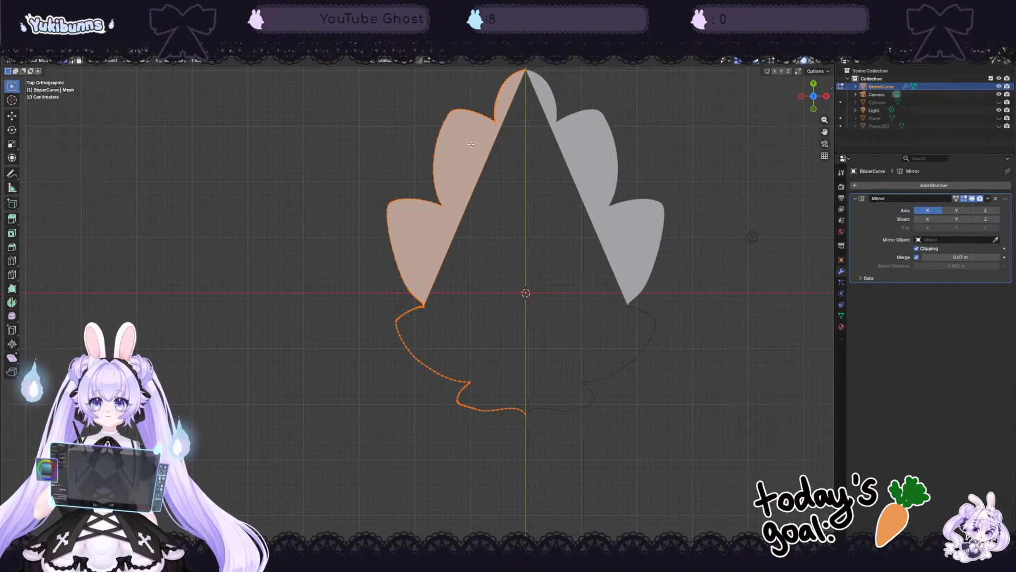
pyautogui.scroll(-1, 471, 144)
pyautogui.scroll(4, 472, 153)
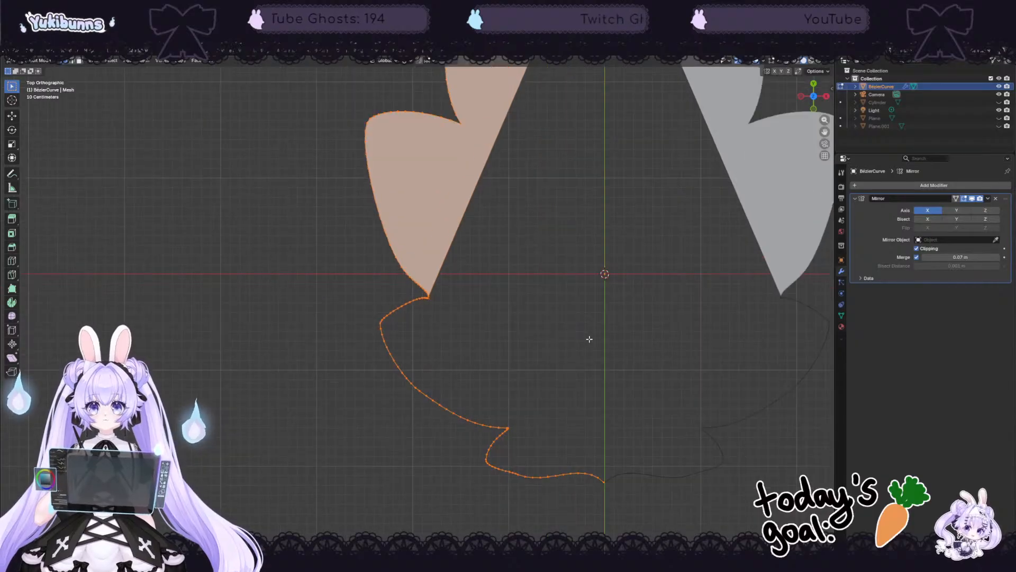
pyautogui.hotkey('ctrl', 'z')
# Step: Move the bottom end vertex of the half outline onto the mirror centre line with the Move tool
pyautogui.scroll(3, 669, 527)
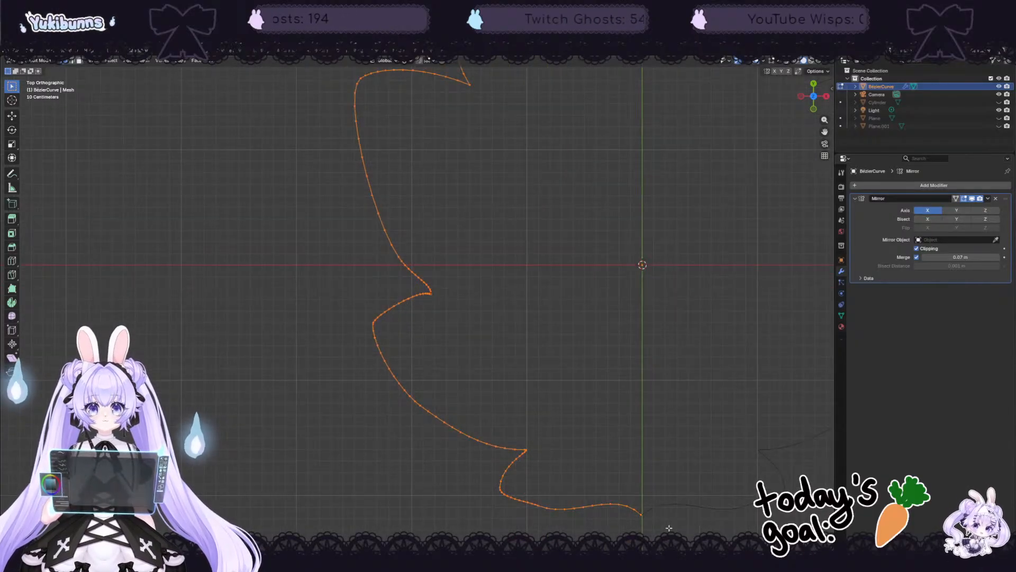
pyautogui.rightClick(732, 534)
pyautogui.moveTo(594, 438); pyautogui.dragTo(705, 471, button='middle')
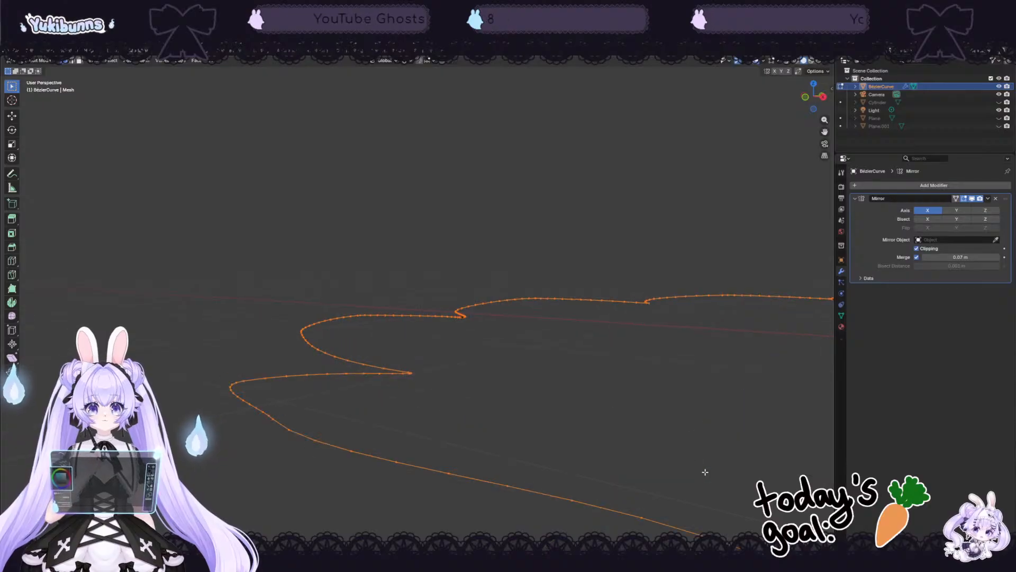
pyautogui.scroll(-4, 705, 472)
pyautogui.moveTo(662, 378); pyautogui.dragTo(702, 435, button='middle')
pyautogui.moveTo(741, 319); pyautogui.dragTo(731, 380, button='middle')
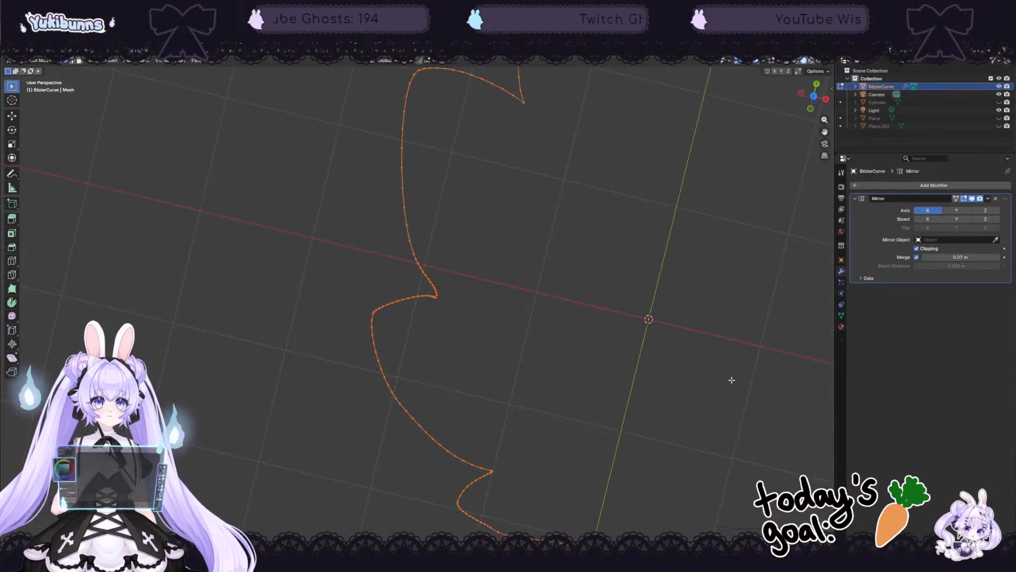
pyautogui.click(813, 97)
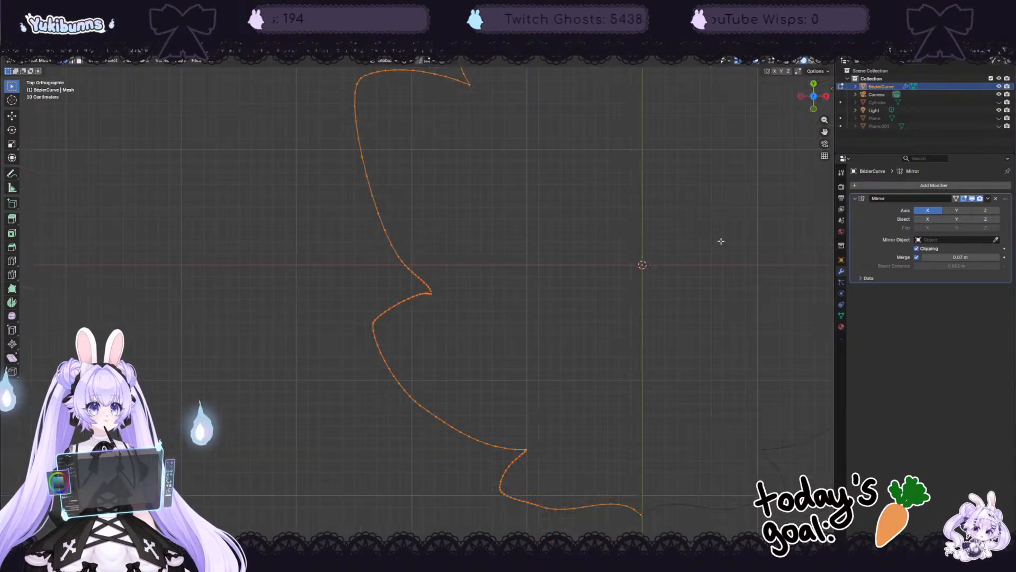
pyautogui.moveTo(824, 132); pyautogui.dragTo(678, 3)
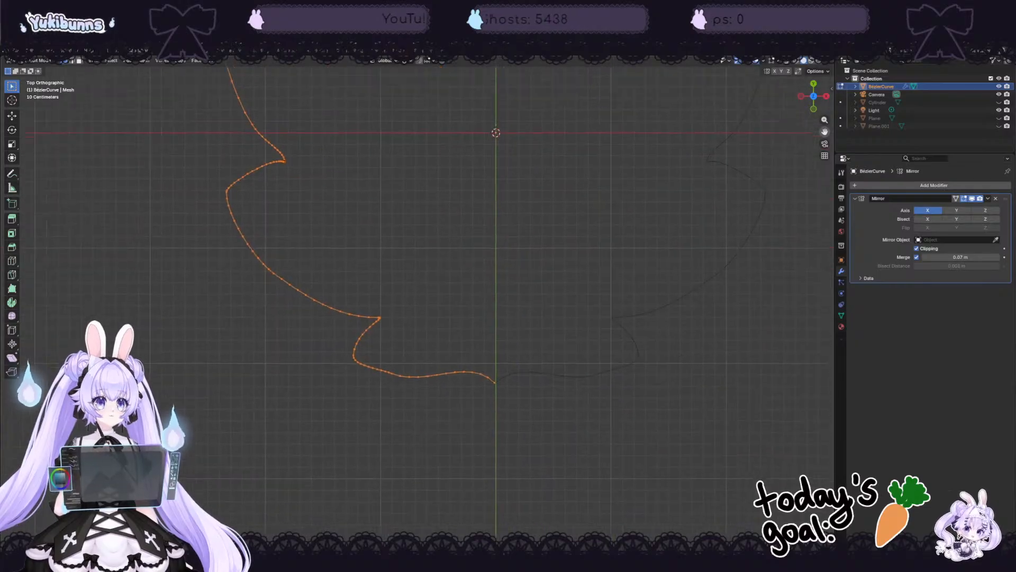
pyautogui.scroll(5, 567, 417)
pyautogui.moveTo(666, 493); pyautogui.dragTo(683, 472, button='middle')
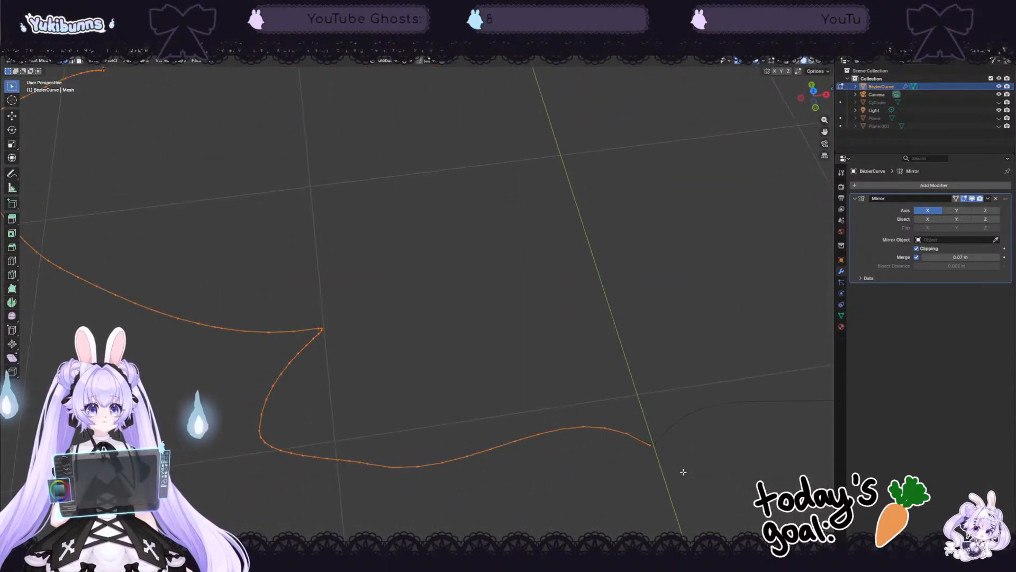
pyautogui.click(12, 115)
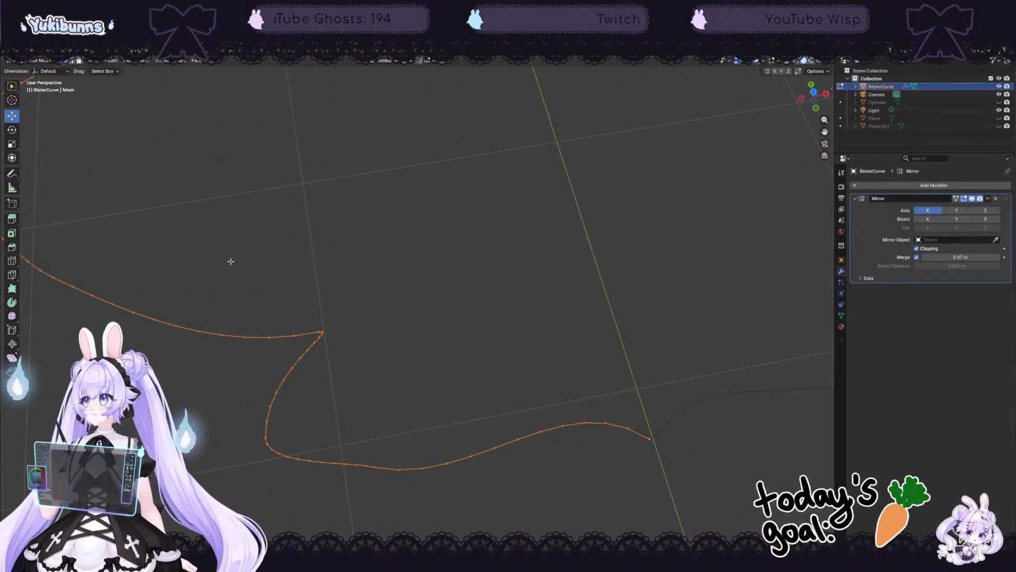
pyautogui.click(648, 436)
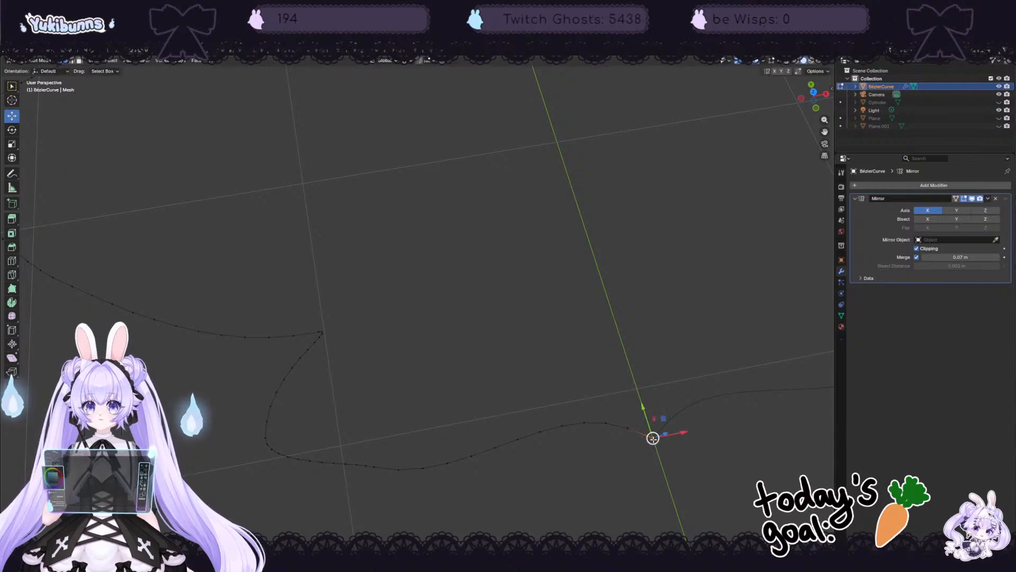
# Step: Move the top end vertex of the half outline onto the mirror centre line and deselect it
pyautogui.moveTo(658, 371); pyautogui.dragTo(464, 142, button='middle')
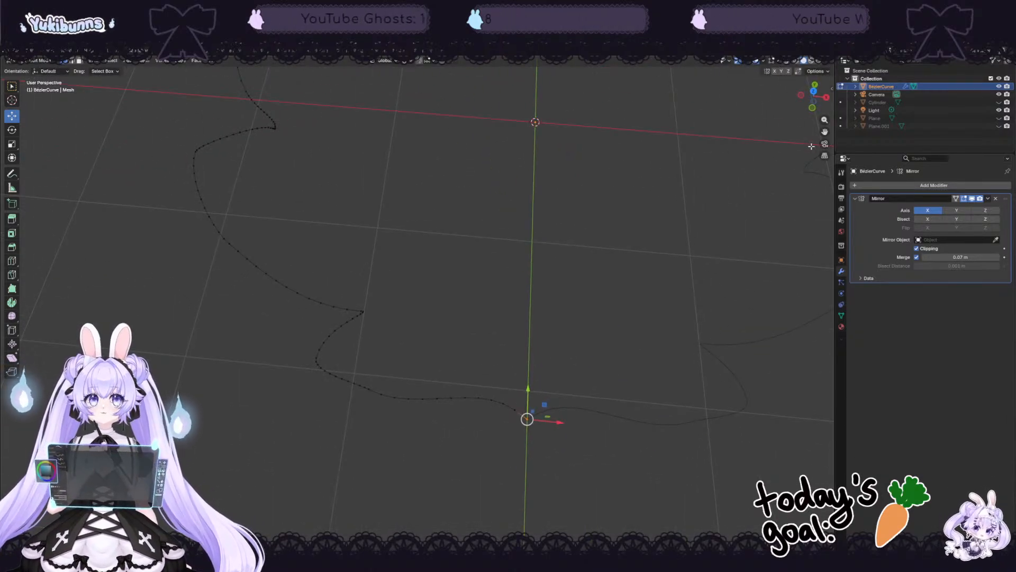
pyautogui.moveTo(824, 132); pyautogui.dragTo(762, 561)
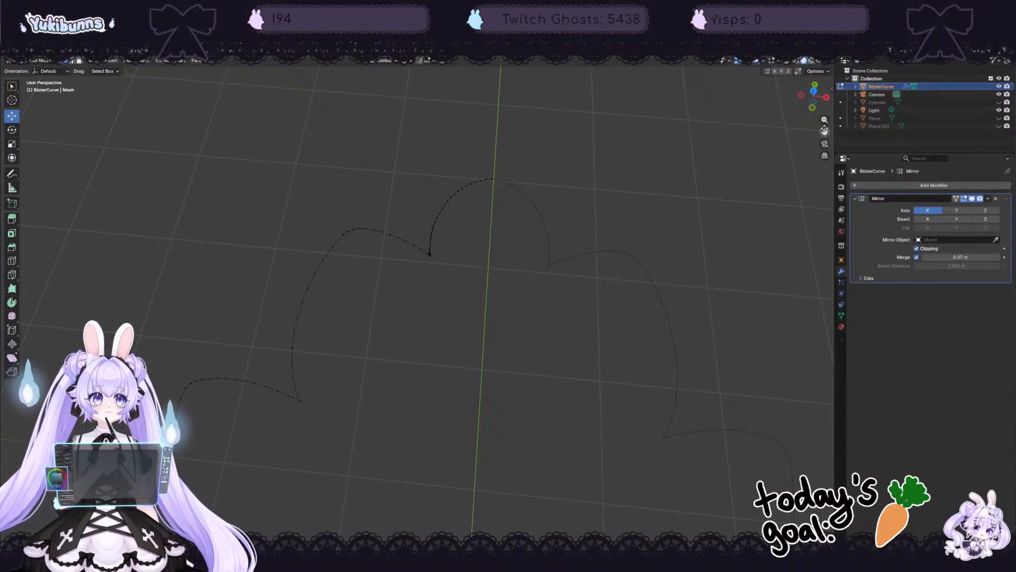
pyautogui.moveTo(825, 131); pyautogui.dragTo(820, 237)
pyautogui.scroll(4, 532, 112)
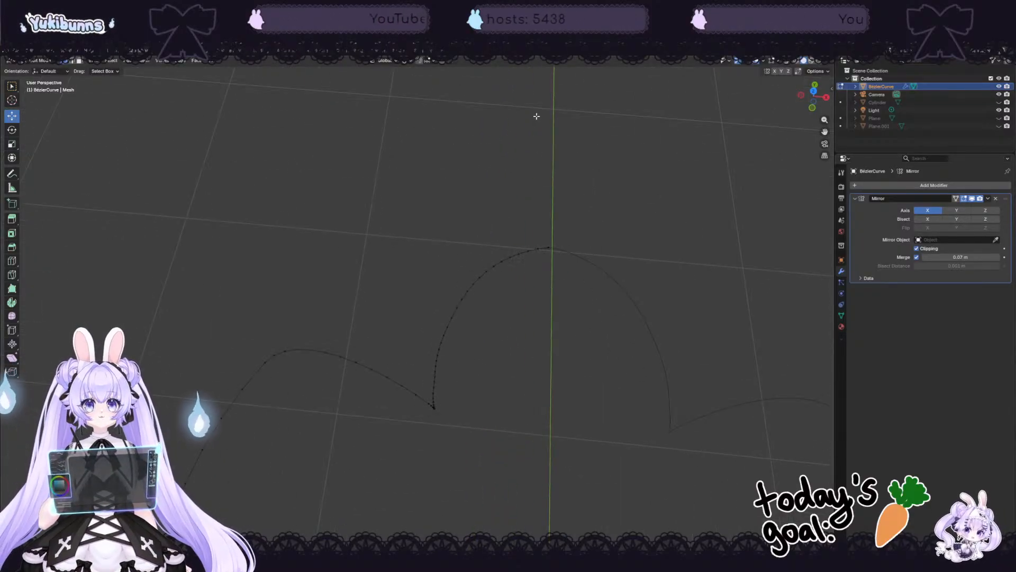
pyautogui.scroll(1, 536, 116)
pyautogui.moveTo(564, 224)
pyautogui.mouseDown()
pyautogui.moveTo(585, 256)
pyautogui.moveTo(576, 236)
pyautogui.mouseUp()
pyautogui.scroll(1, 619, 174)
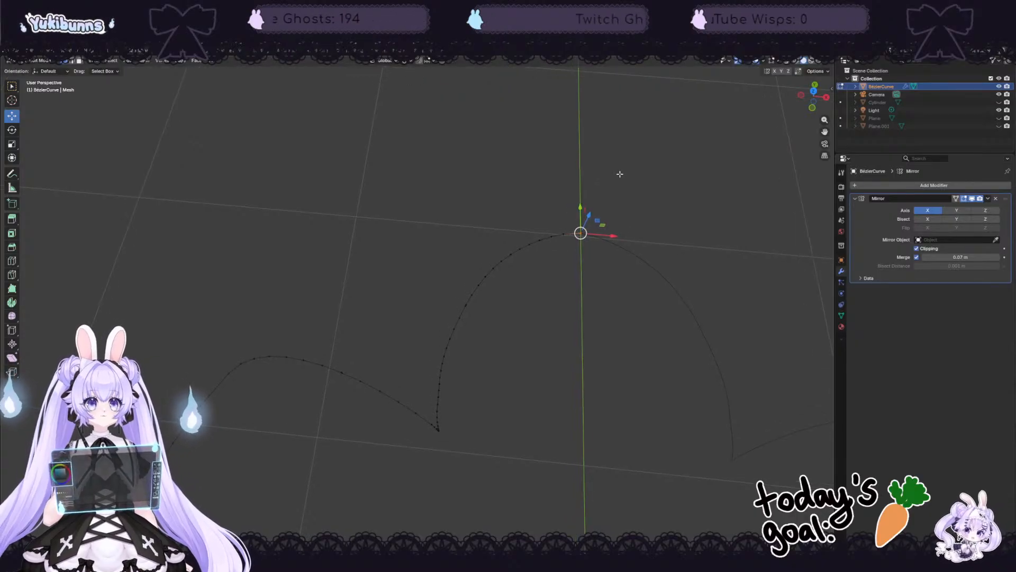
pyautogui.scroll(2, 622, 174)
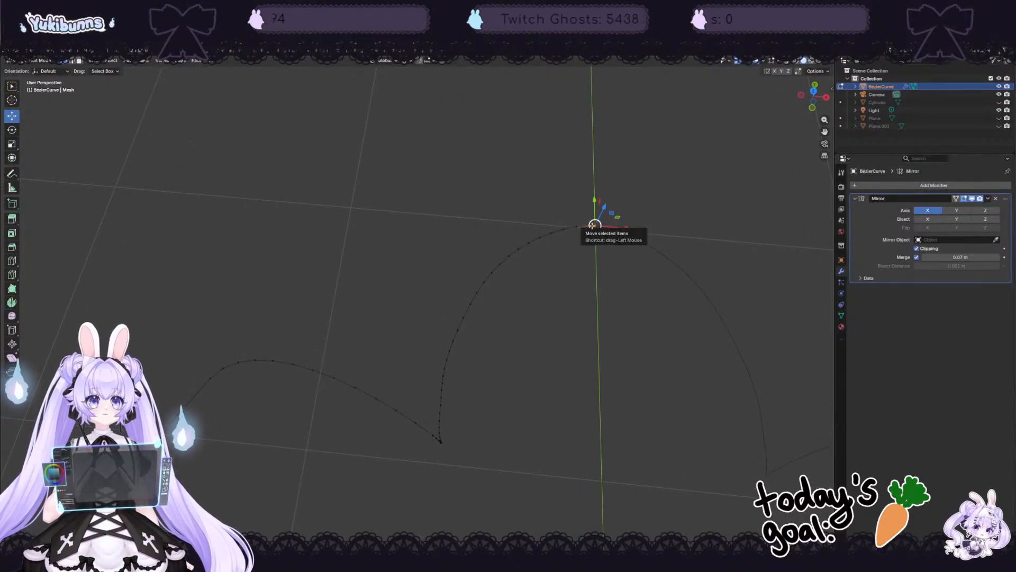
pyautogui.moveTo(593, 226); pyautogui.dragTo(595, 225)
pyautogui.click(688, 249)
pyautogui.scroll(-2, 688, 243)
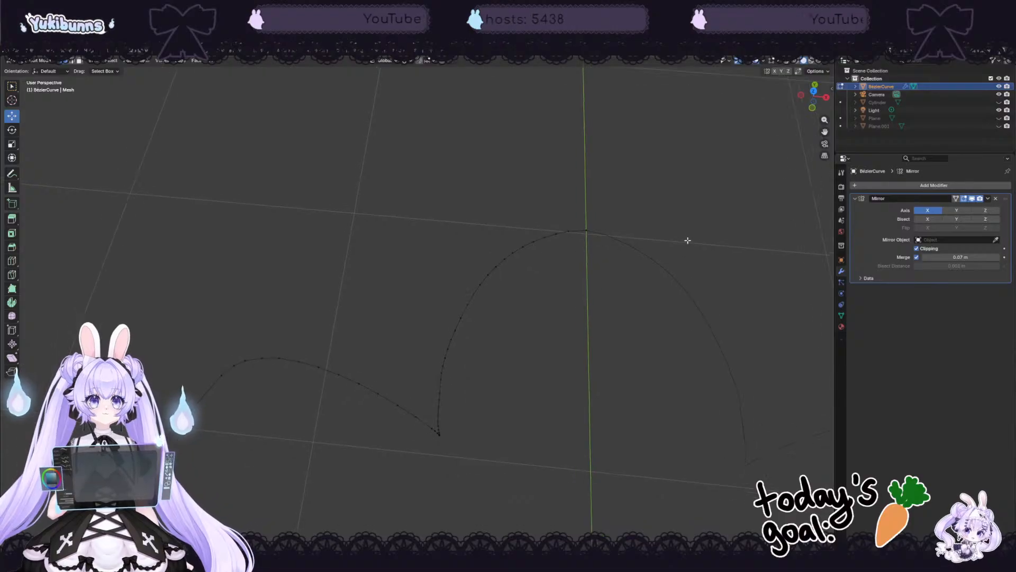
# Step: Select the entire half outline and fill it with a face
pyautogui.scroll(-5, 687, 240)
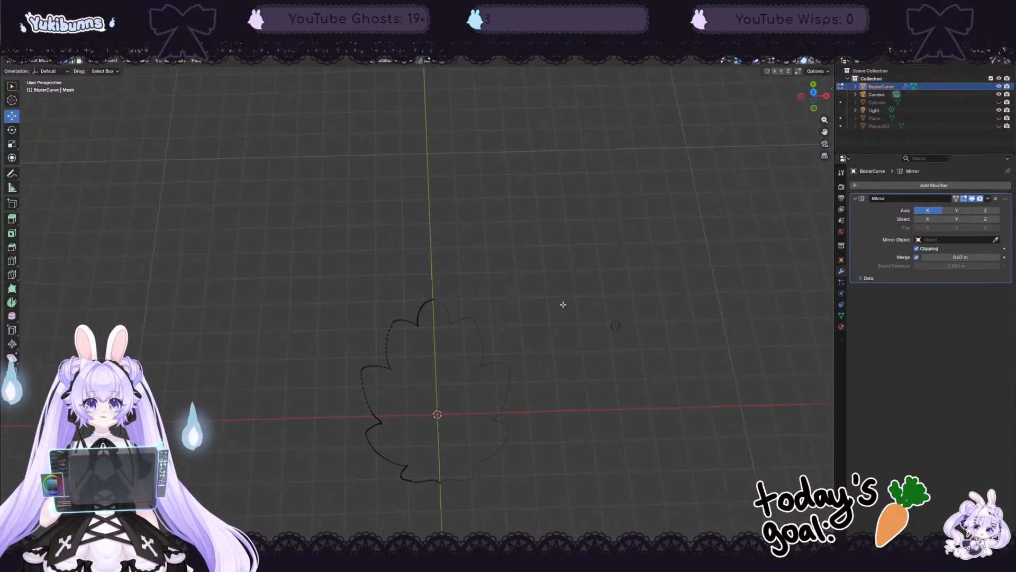
pyautogui.press('a')
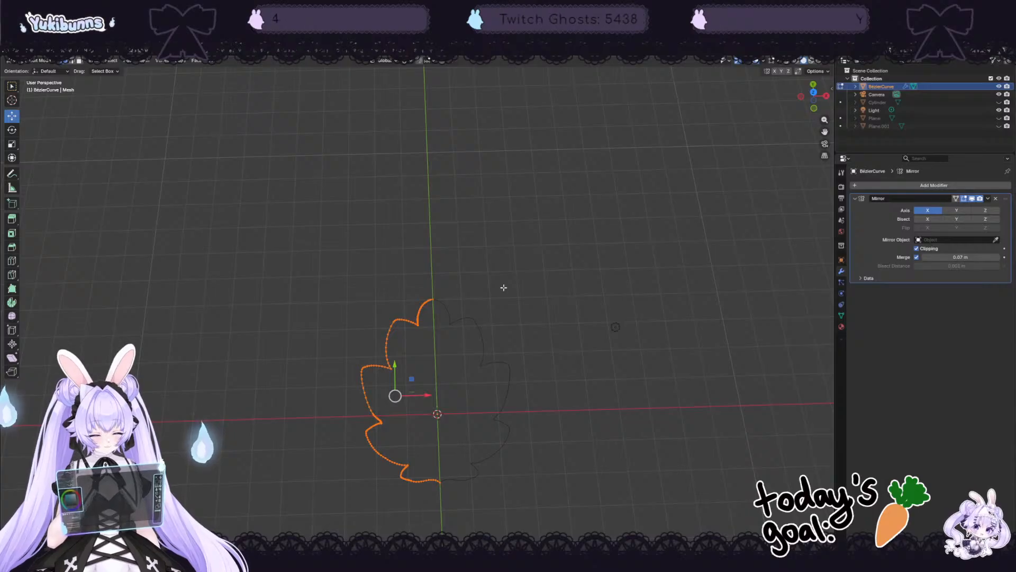
pyautogui.press('f')
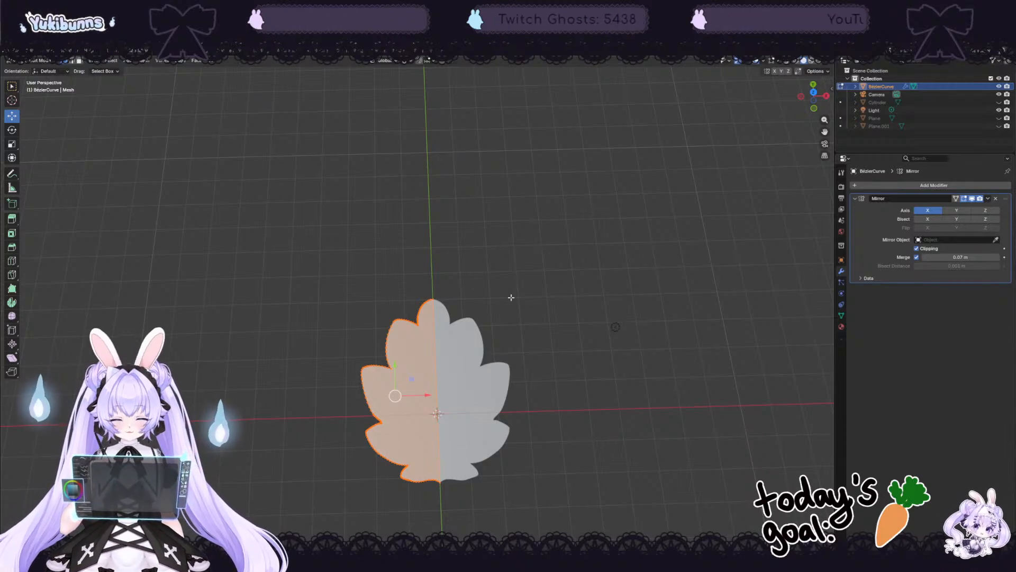
pyautogui.scroll(1, 512, 312)
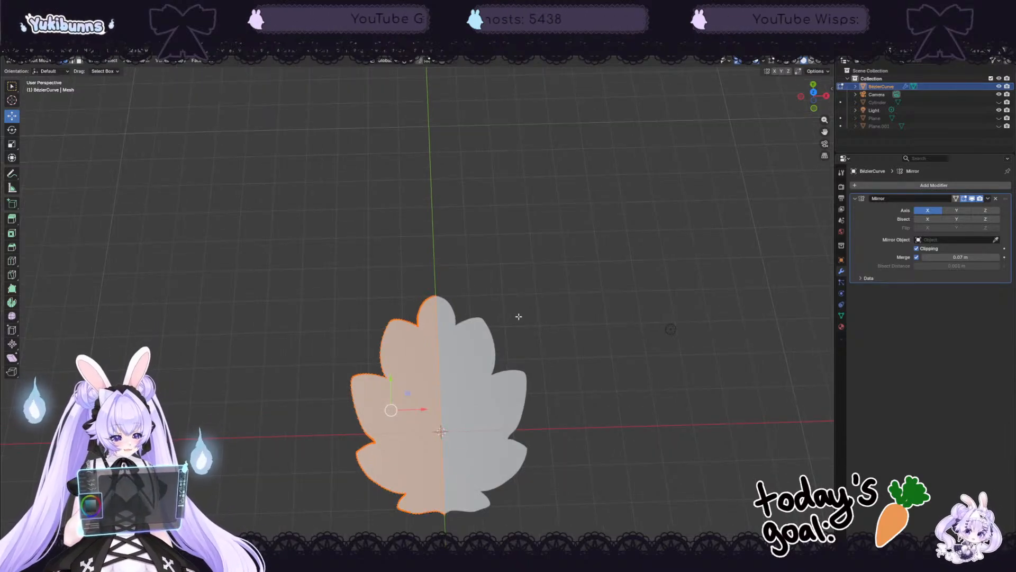
pyautogui.keyDown('shift'); pyautogui.moveTo(671, 329); pyautogui.dragTo(686, 152, button='middle'); pyautogui.keyUp('shift')
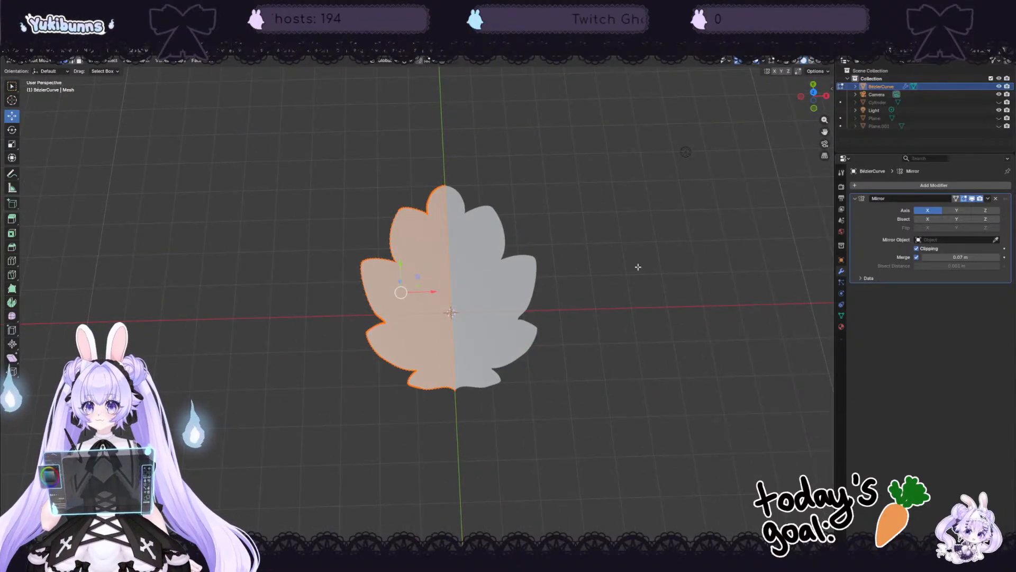
pyautogui.moveTo(637, 265); pyautogui.dragTo(655, 243, button='middle')
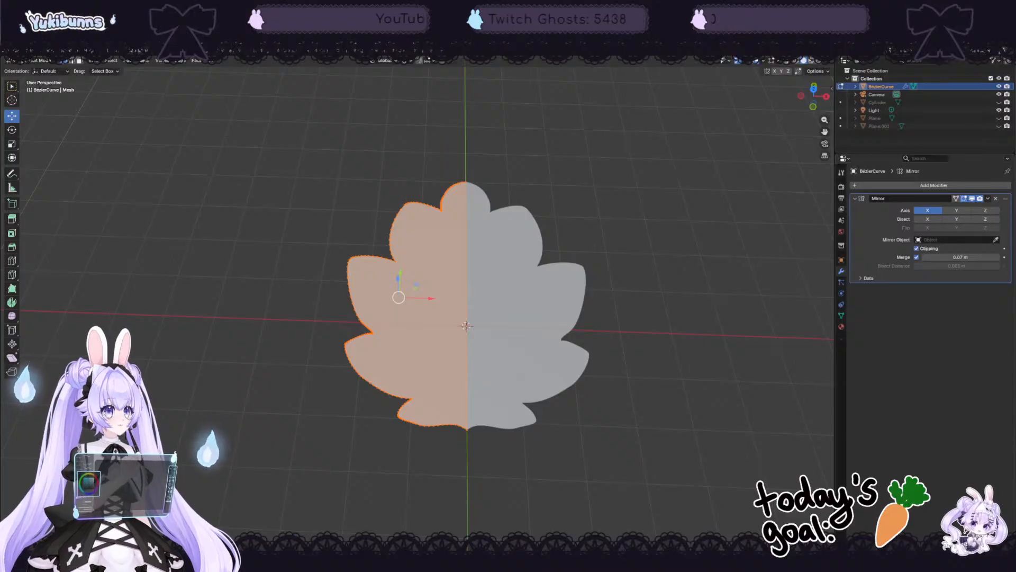
# Step: Add a Decimate modifier to the filled leaf shape
pyautogui.click(877, 186)
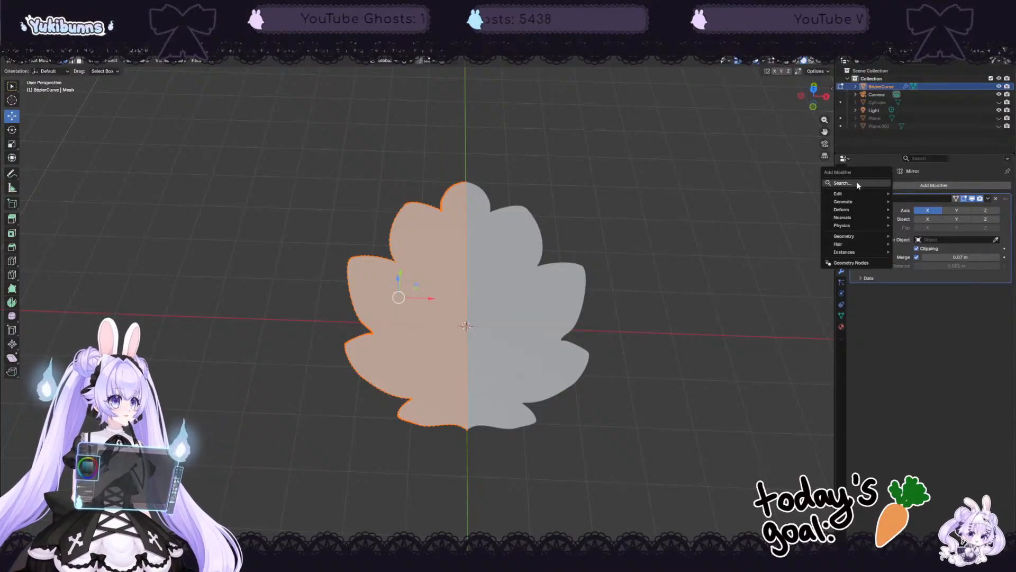
pyautogui.click(858, 183)
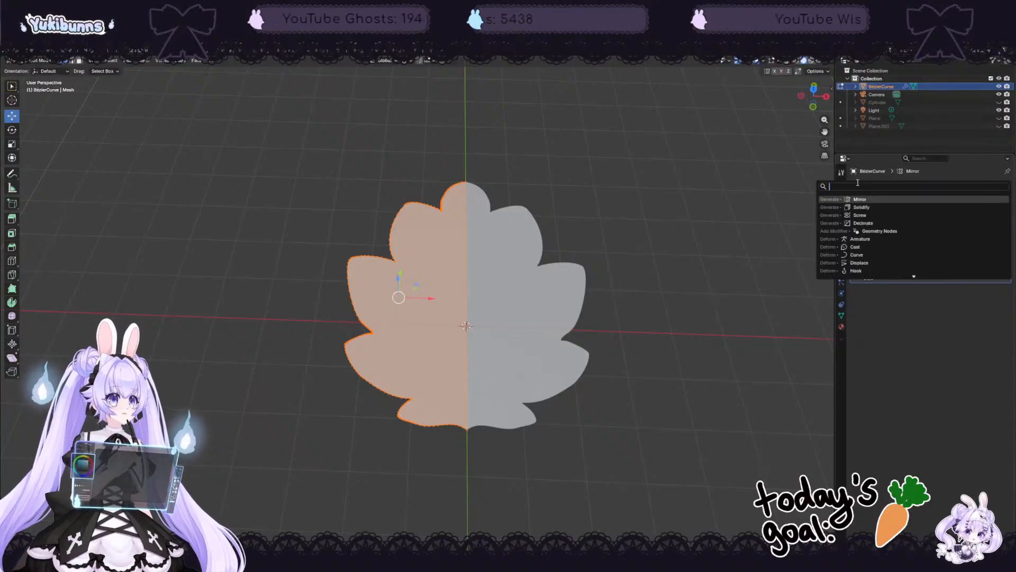
pyautogui.click(863, 222)
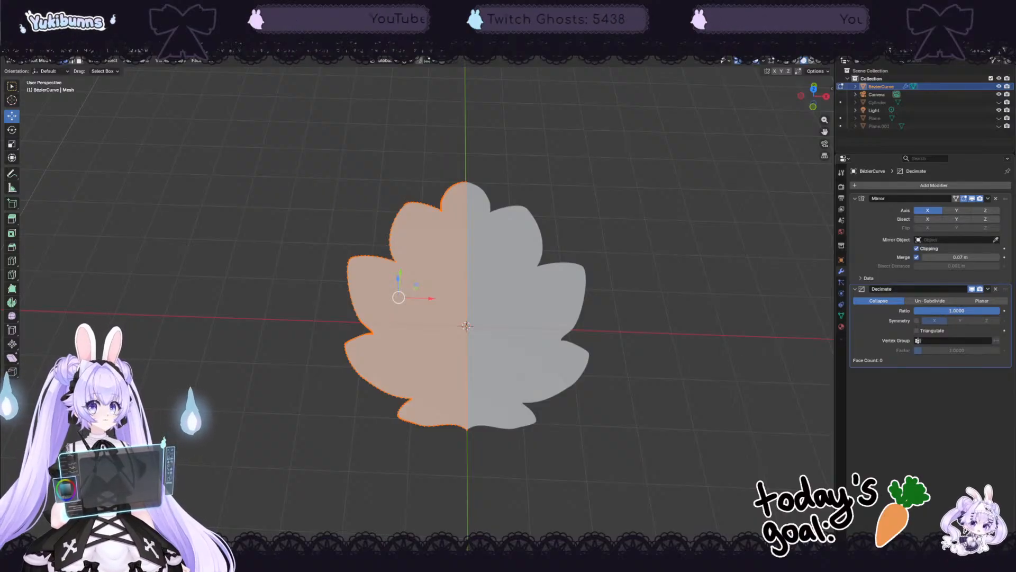
# Step: Try lowering the Decimate ratio, try the Un-Subdivide and Planar modes, and return to Collapse
pyautogui.doubleClick(951, 312)
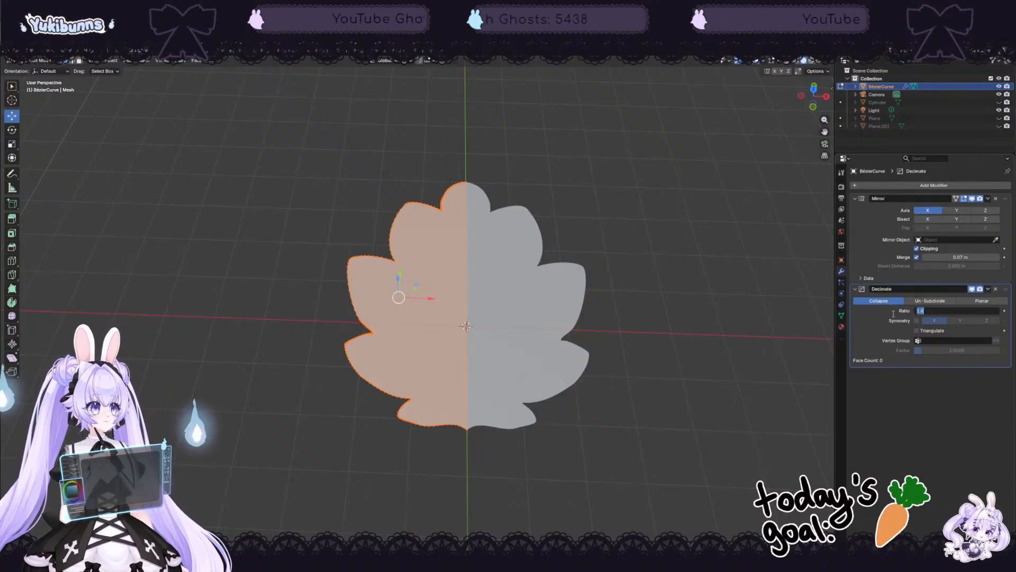
pyautogui.click(978, 344)
pyautogui.moveTo(989, 311); pyautogui.dragTo(929, 311)
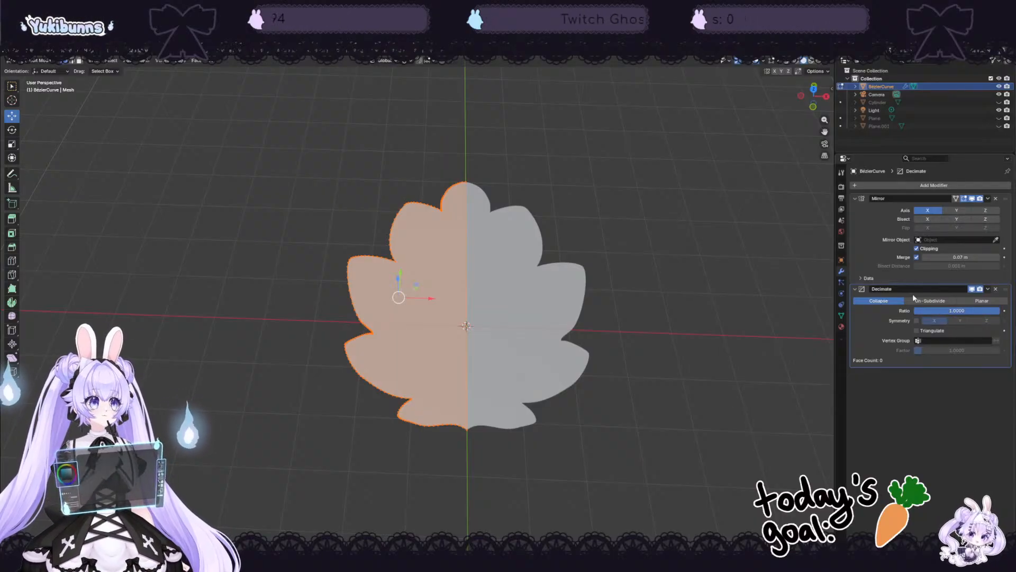
pyautogui.click(932, 302)
pyautogui.click(982, 301)
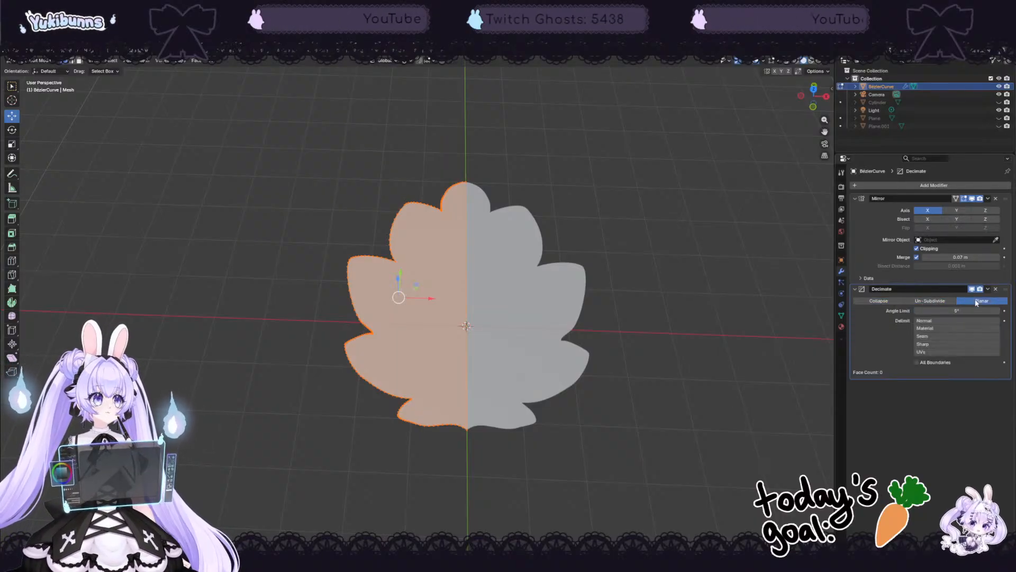
pyautogui.click(879, 301)
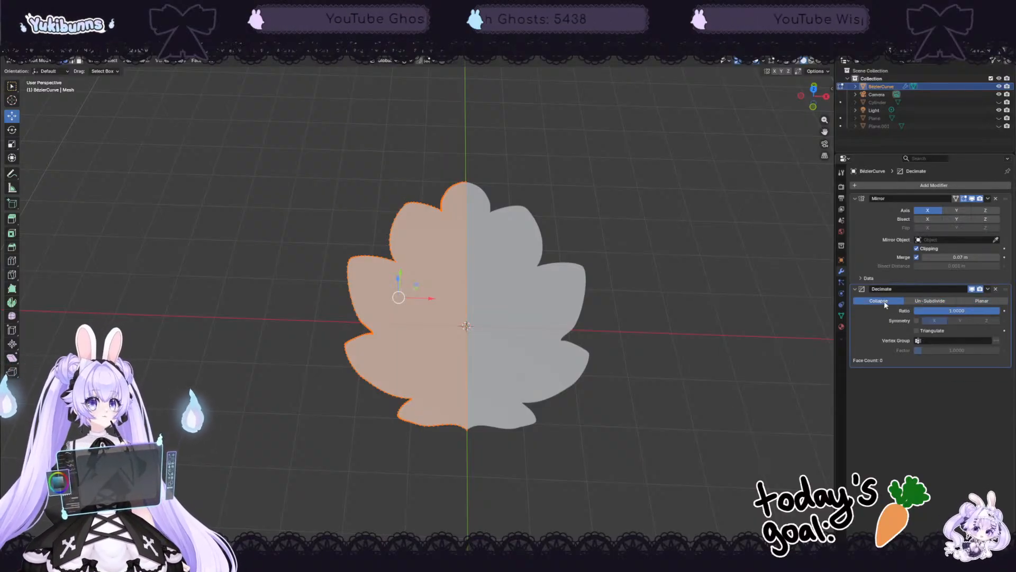
# Step: Try the Decimate modifier's symmetry option, set its factor to 0 and reselect the half outline of the leaf
pyautogui.click(917, 320)
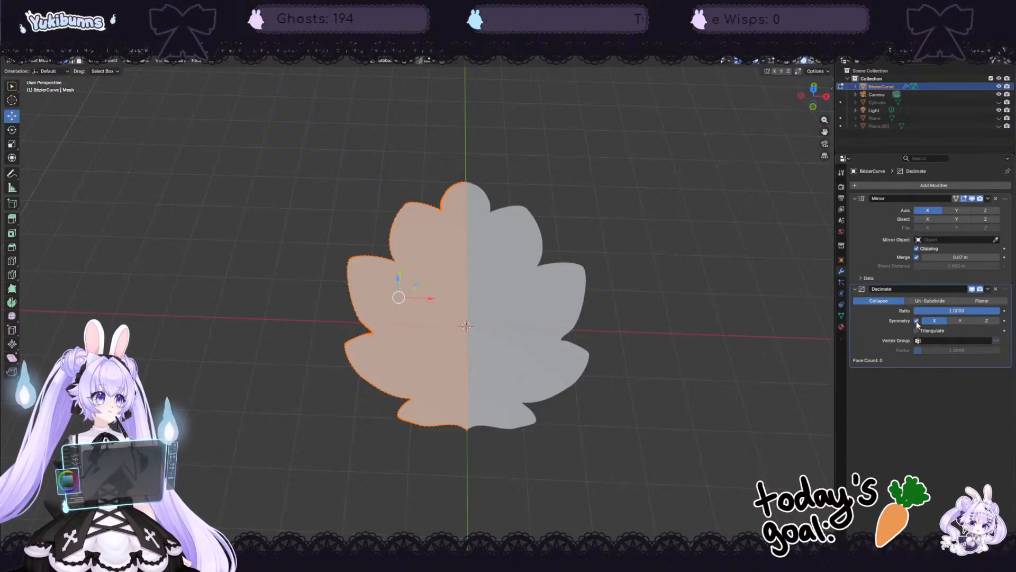
pyautogui.click(918, 321)
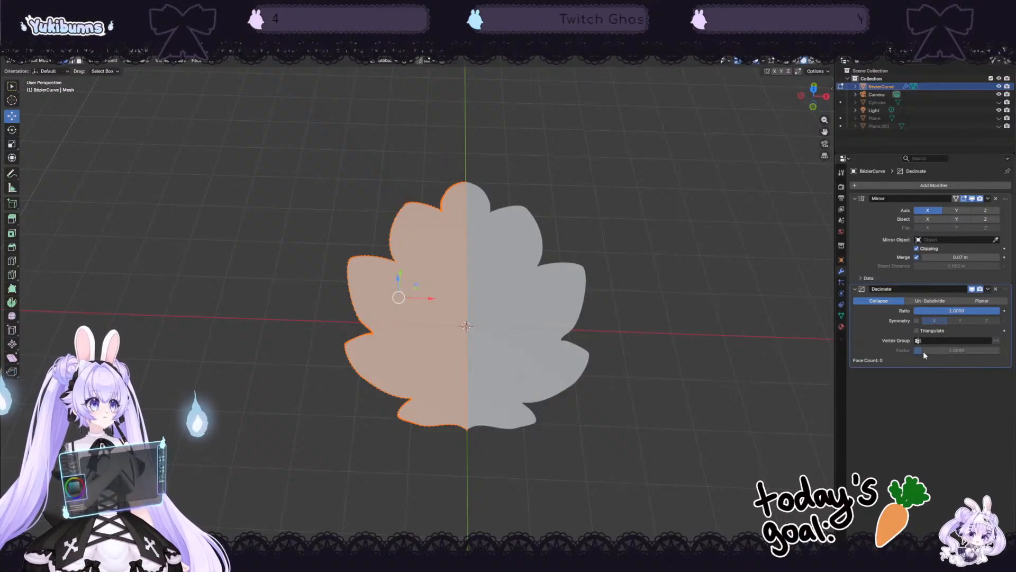
pyautogui.moveTo(923, 351)
pyautogui.mouseDown()
pyautogui.moveTo(932, 351)
pyautogui.moveTo(923, 351)
pyautogui.mouseUp()
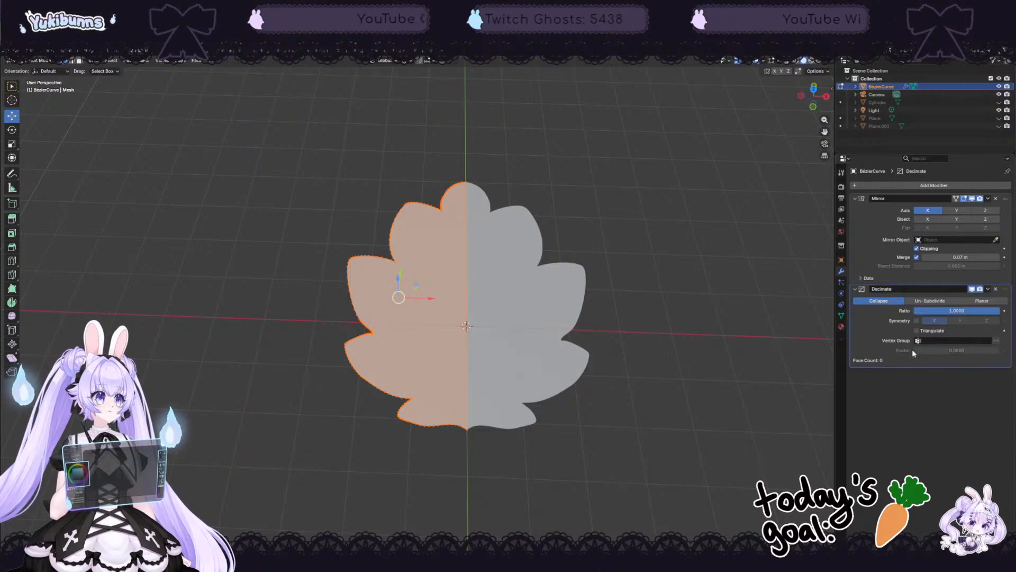
pyautogui.click(610, 312)
pyautogui.moveTo(295, 165); pyautogui.dragTo(444, 444)
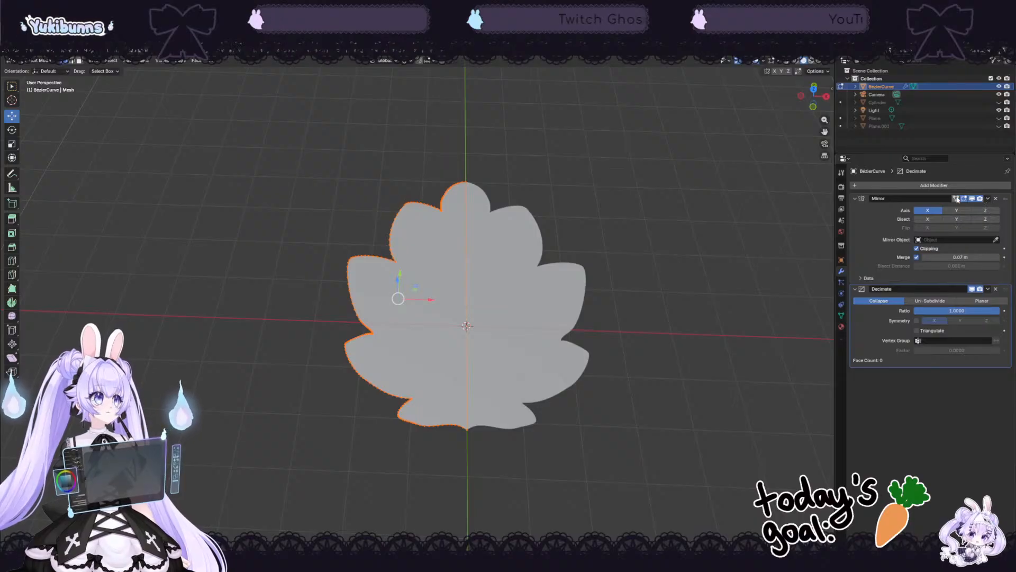
# Step: Try placing the Decimate modifier above the Mirror modifier and check the leaf in Object Mode before resuming mesh editing
pyautogui.click(868, 230)
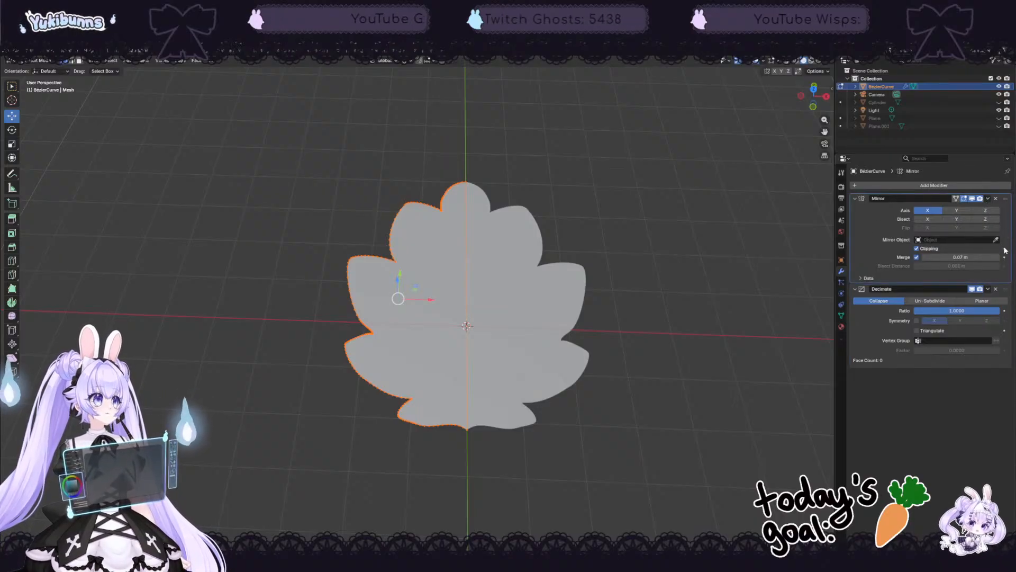
pyautogui.rightClick(875, 172)
pyautogui.moveTo(909, 172)
pyautogui.press('Escape')
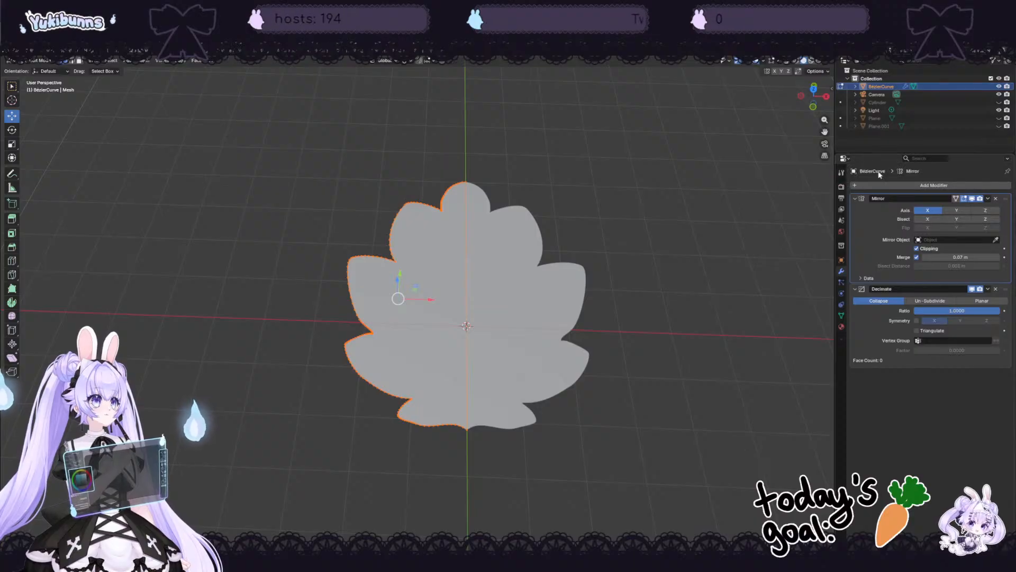
pyautogui.click(869, 289)
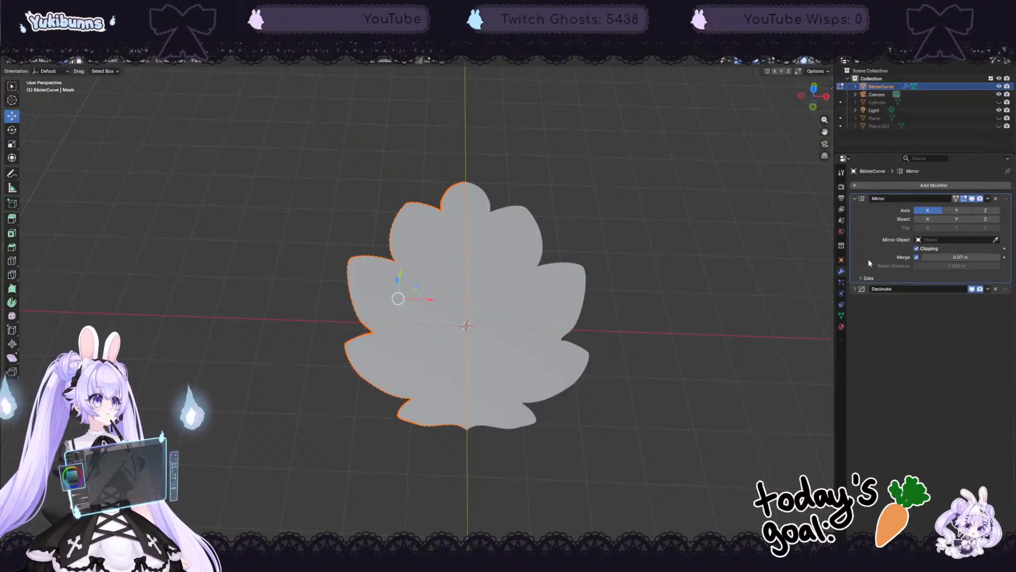
pyautogui.click(861, 199)
pyautogui.moveTo(1008, 199); pyautogui.dragTo(1006, 214)
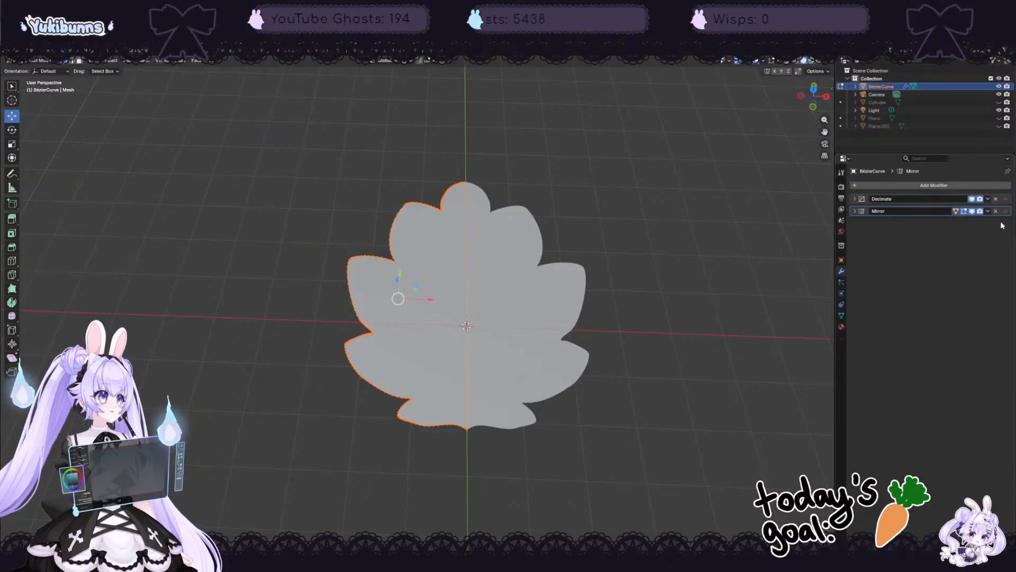
pyautogui.click(855, 198)
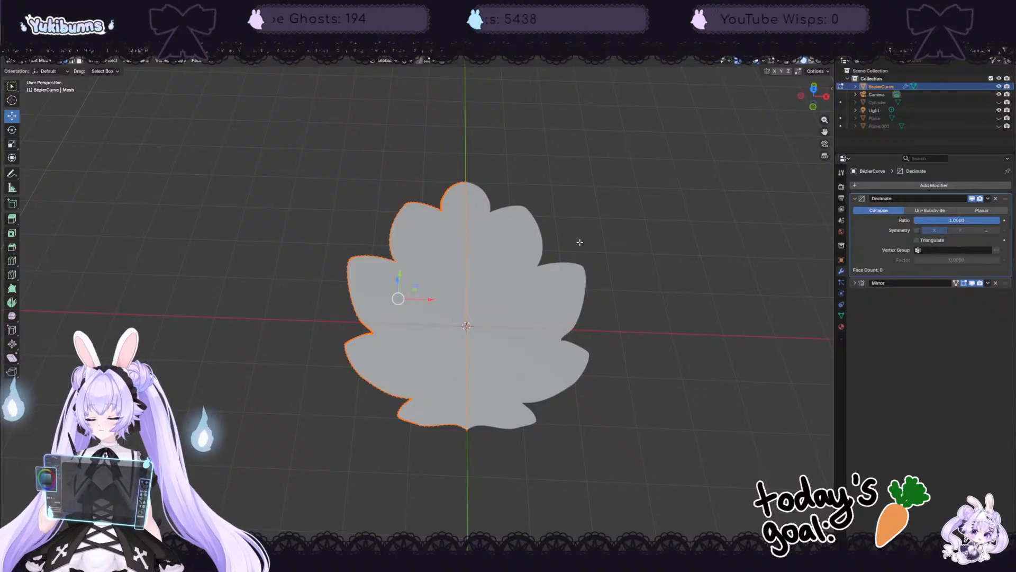
pyautogui.press('Tab')
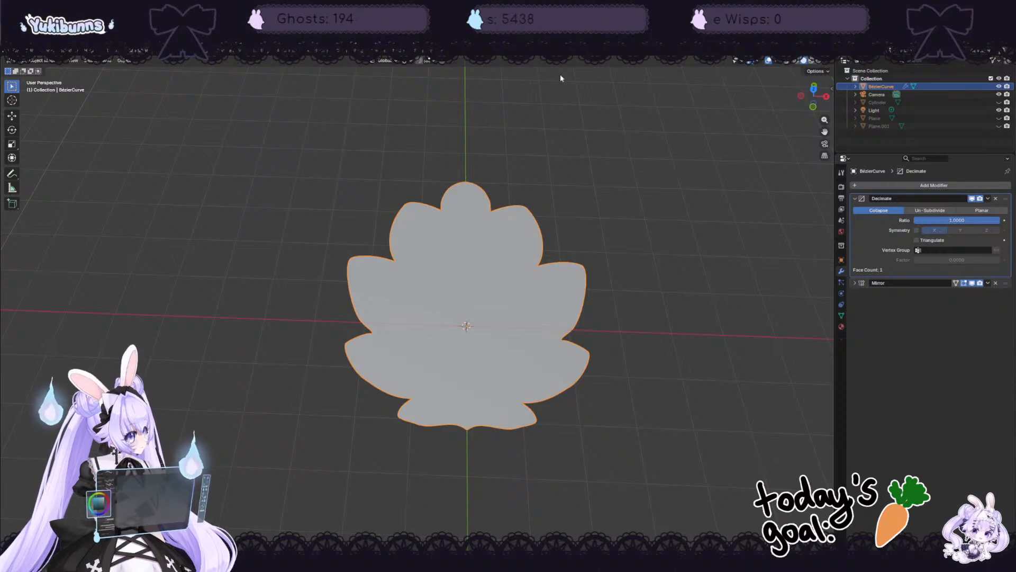
pyautogui.press('Tab')
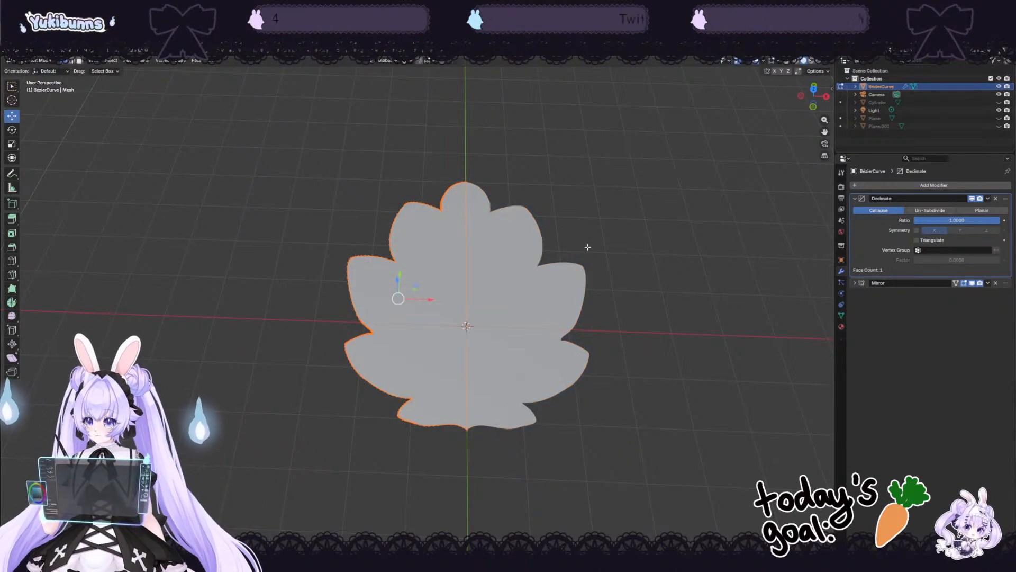
# Step: Replace the leaf's Decimate modifier with a Solidify modifier about 0.12 m thick
pyautogui.click(995, 198)
pyautogui.click(862, 185)
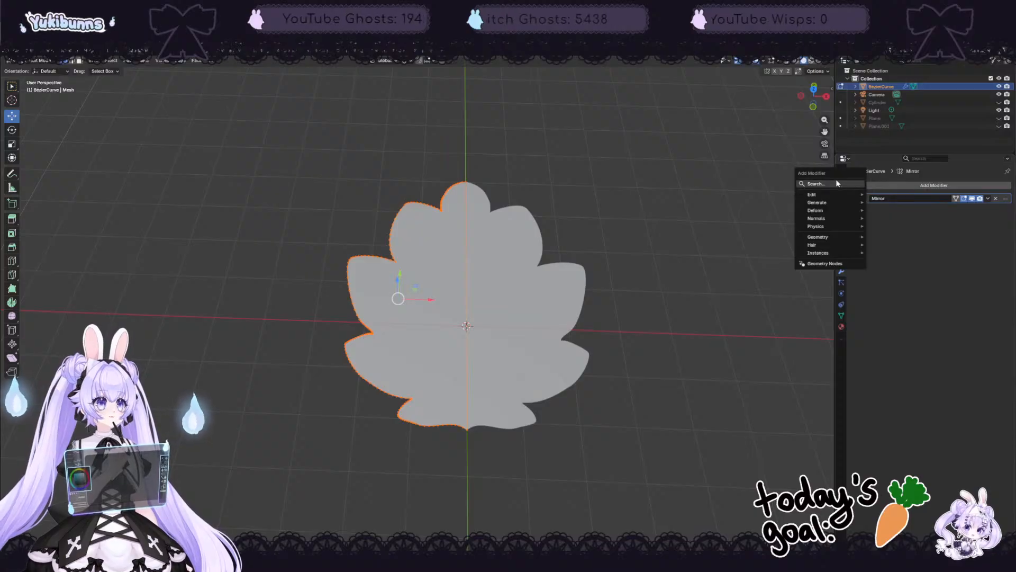
pyautogui.click(836, 180)
pyautogui.click(874, 215)
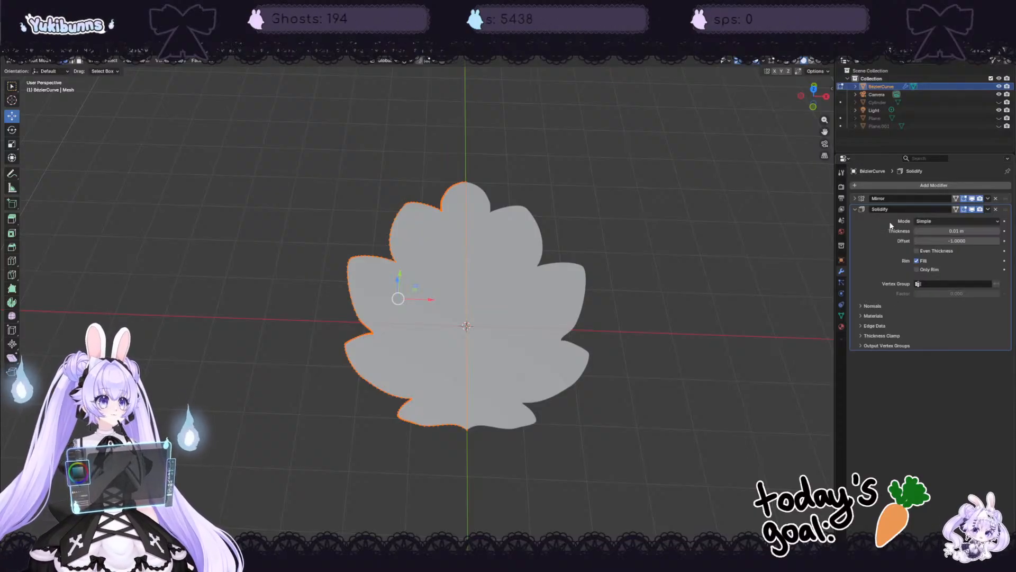
pyautogui.moveTo(633, 272); pyautogui.dragTo(726, 215, button='middle')
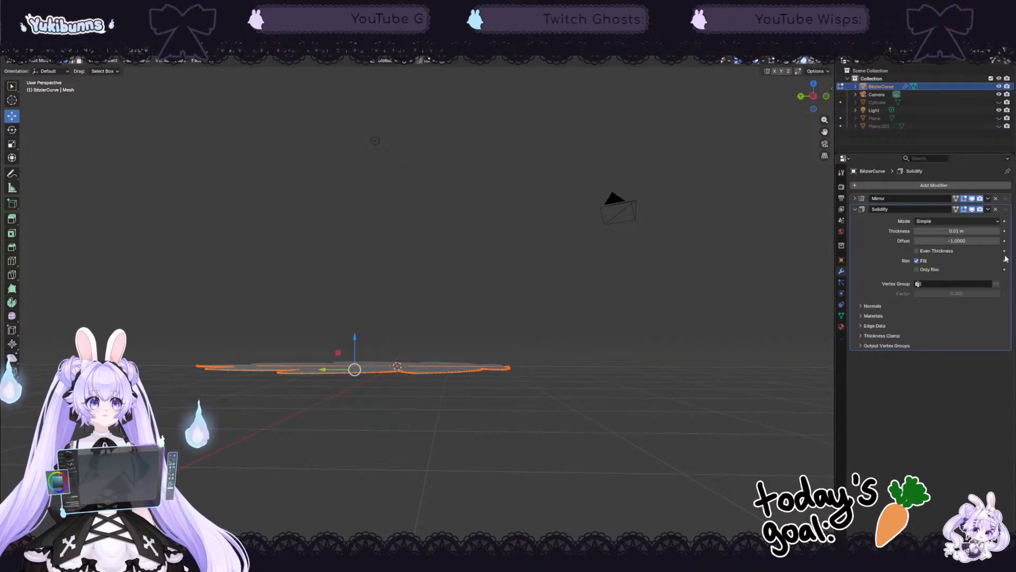
pyautogui.moveTo(957, 230); pyautogui.dragTo(977, 231)
pyautogui.rightClick(679, 345)
pyautogui.moveTo(626, 254); pyautogui.dragTo(660, 296, button='middle')
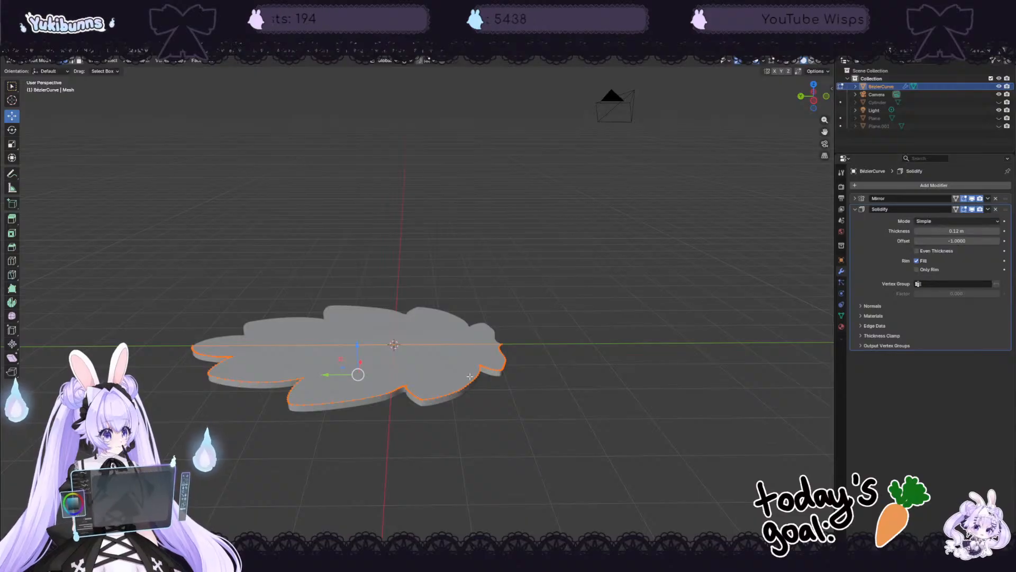
pyautogui.moveTo(470, 377); pyautogui.dragTo(502, 440, button='middle')
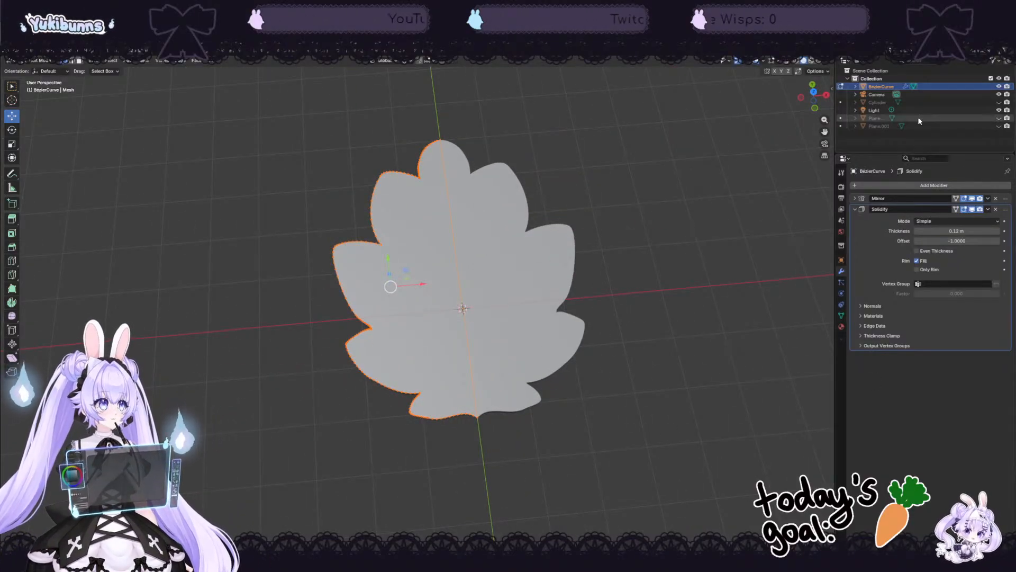
pyautogui.rightClick(921, 87)
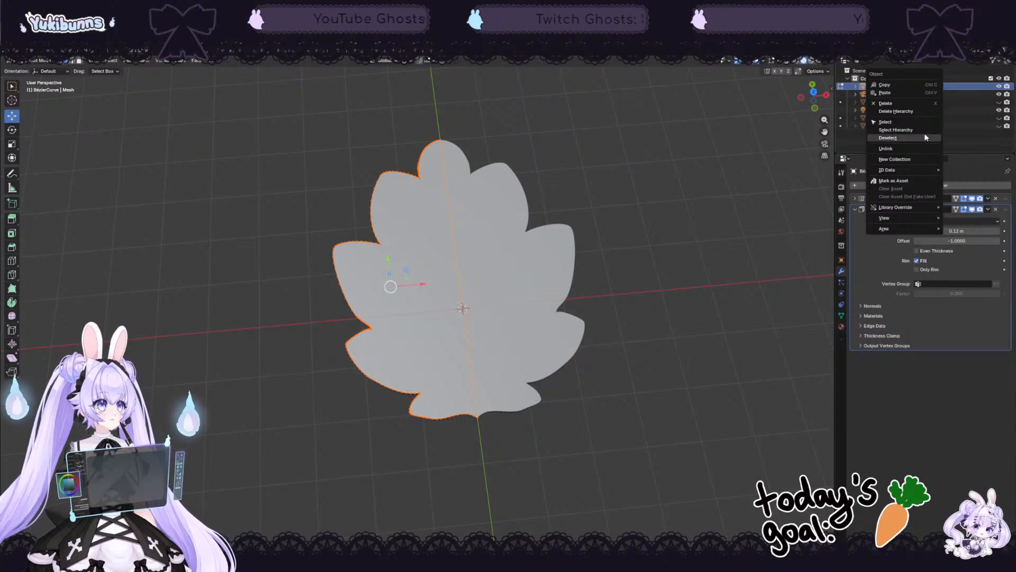
pyautogui.click(963, 87)
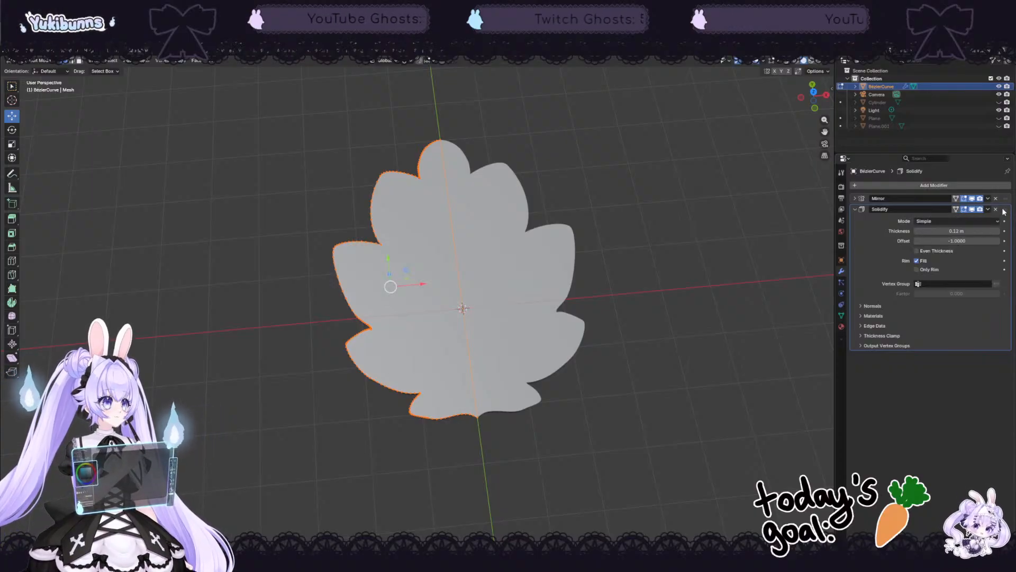
pyautogui.rightClick(901, 88)
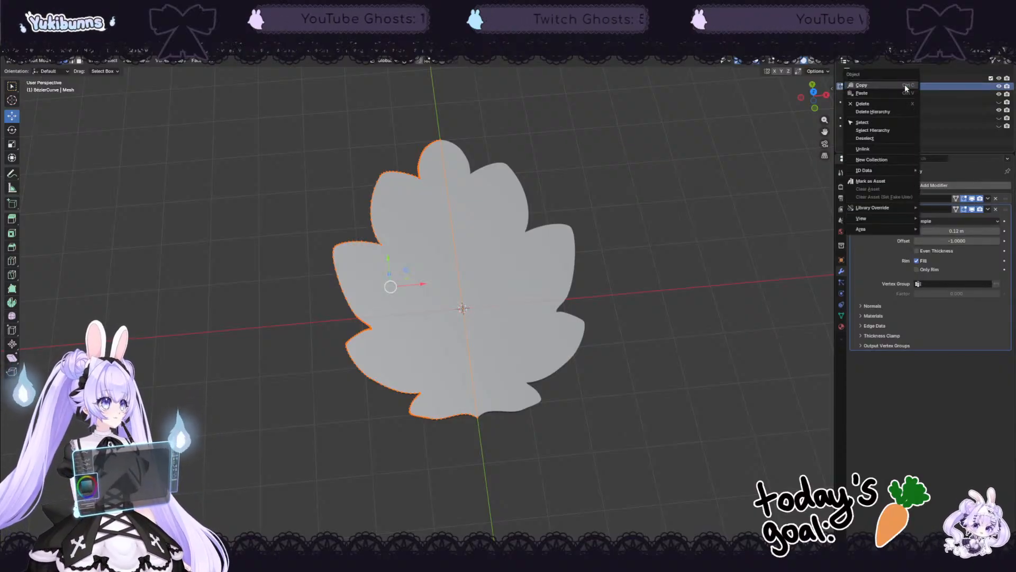
pyautogui.click(958, 107)
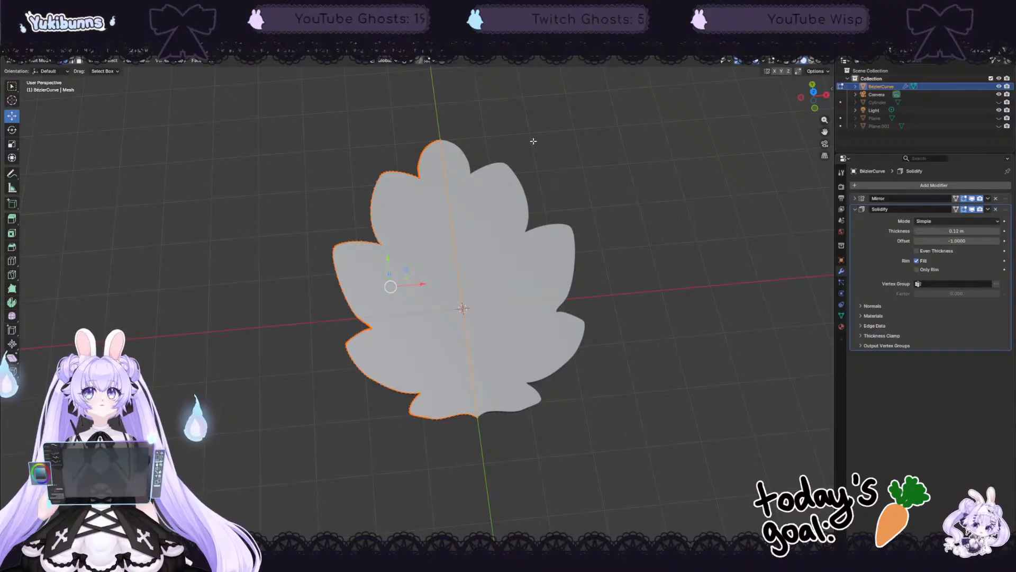
# Step: Return to Object Mode and add a Decimate modifier below Solidify on the leaf
pyautogui.press('Tab')
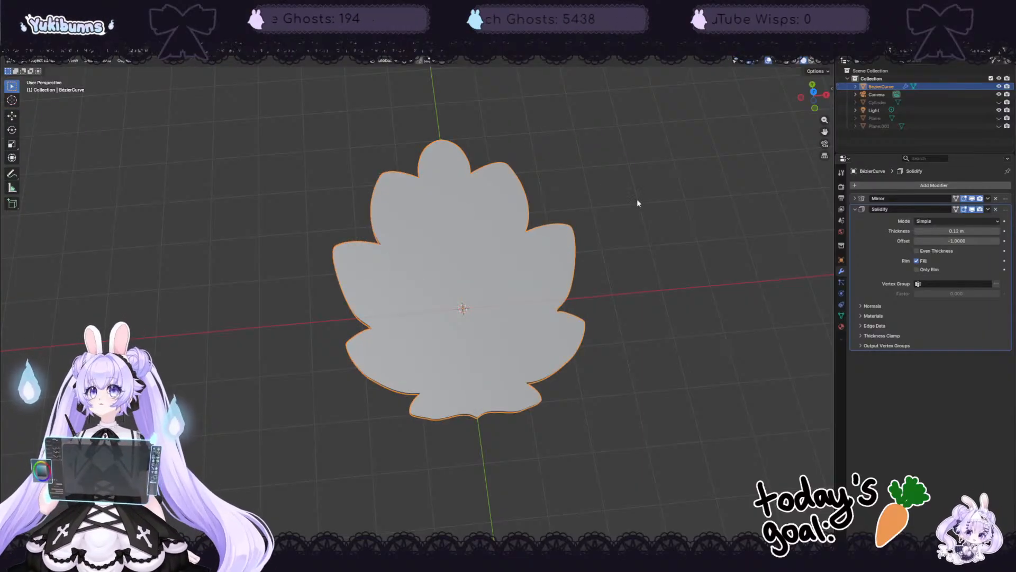
pyautogui.moveTo(637, 203); pyautogui.dragTo(640, 159, button='middle')
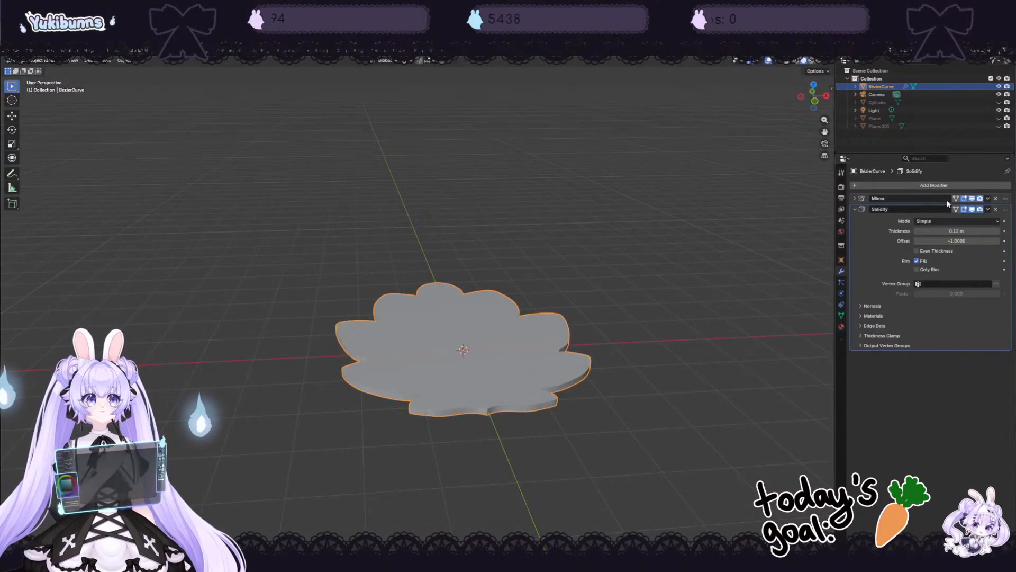
pyautogui.click(854, 185)
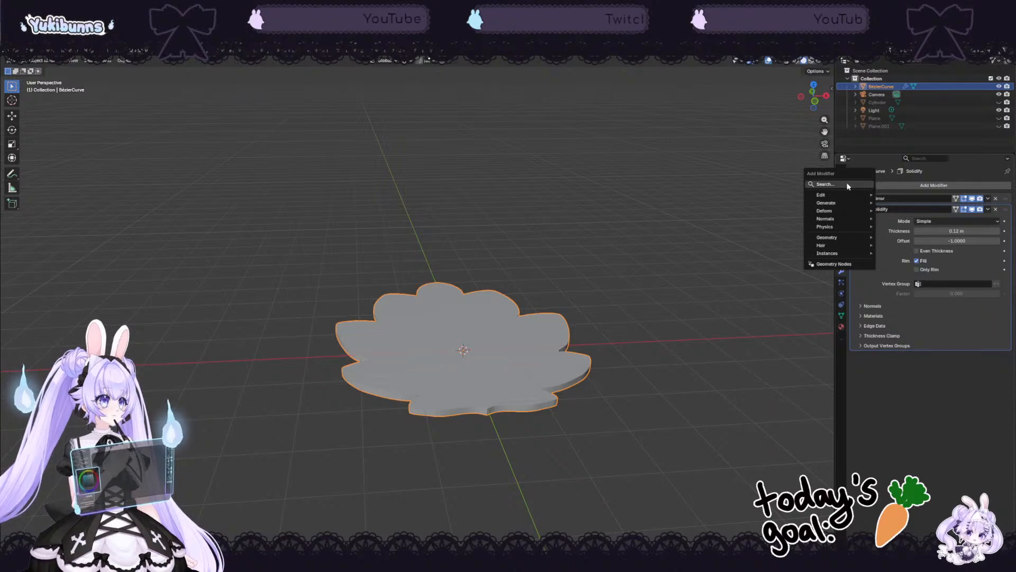
pyautogui.click(848, 185)
pyautogui.click(874, 207)
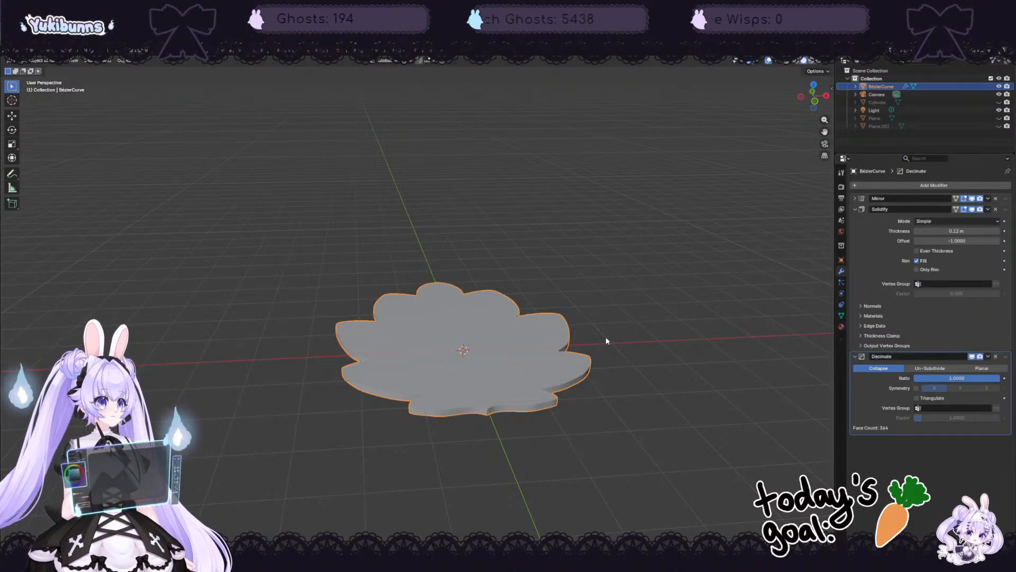
# Step: Lower the Decimate ratio in Collapse mode to about 0.22, checking the leaf's outline and rim from several angles
pyautogui.scroll(2, 605, 337)
pyautogui.moveTo(617, 337); pyautogui.dragTo(621, 322, button='middle')
pyautogui.moveTo(987, 384); pyautogui.dragTo(939, 378)
pyautogui.moveTo(653, 333); pyautogui.dragTo(716, 320, button='middle')
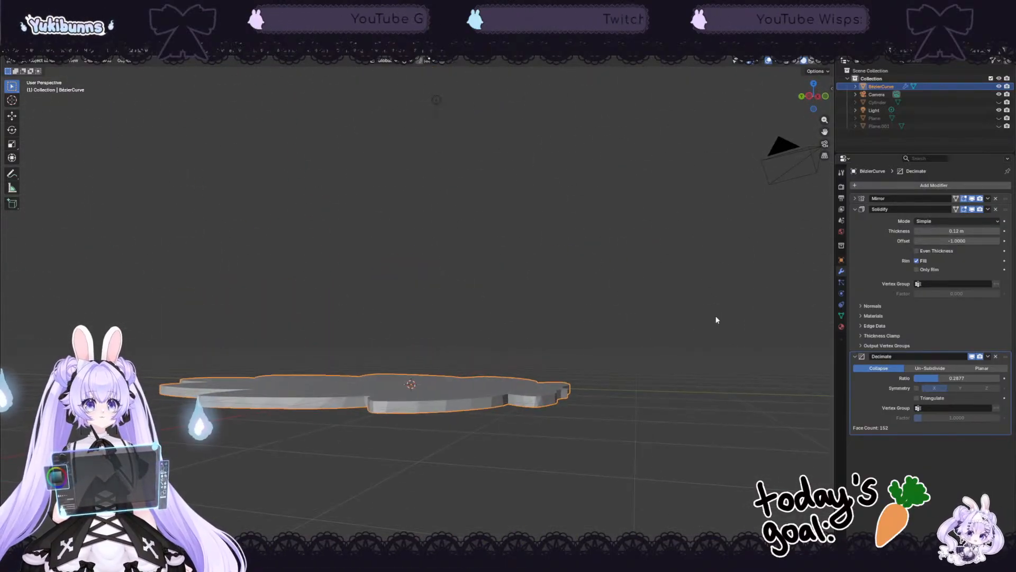
pyautogui.moveTo(944, 380); pyautogui.dragTo(970, 378)
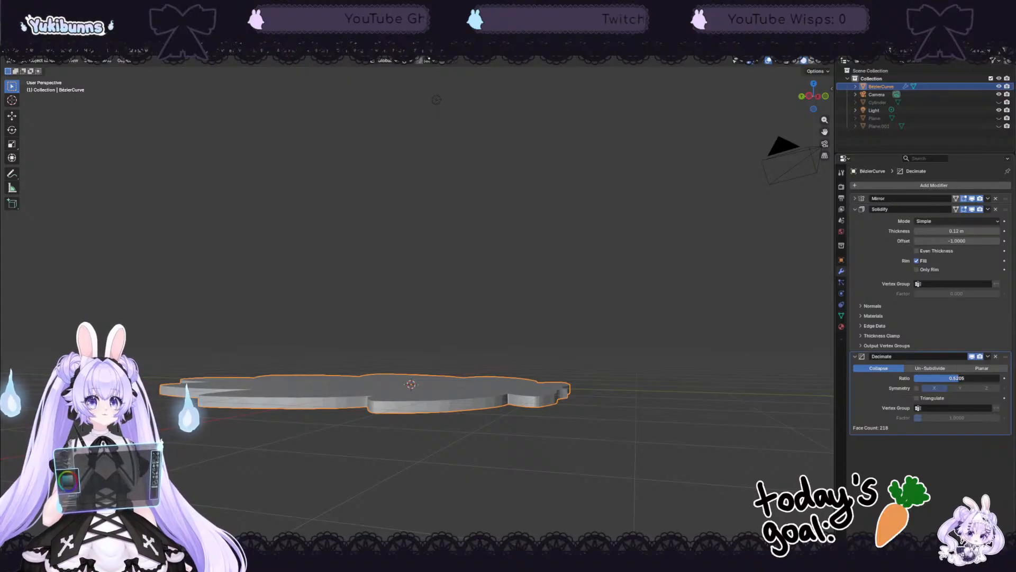
pyautogui.moveTo(958, 378); pyautogui.dragTo(927, 378)
pyautogui.moveTo(604, 264); pyautogui.dragTo(507, 365, button='middle')
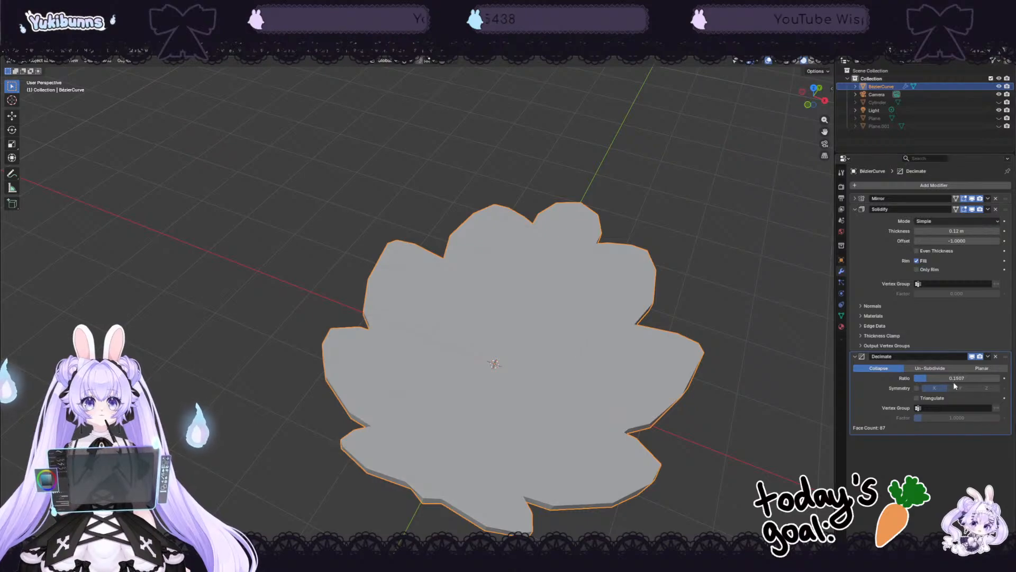
pyautogui.moveTo(955, 385)
pyautogui.mouseDown()
pyautogui.moveTo(980, 385)
pyautogui.moveTo(974, 378)
pyautogui.mouseUp()
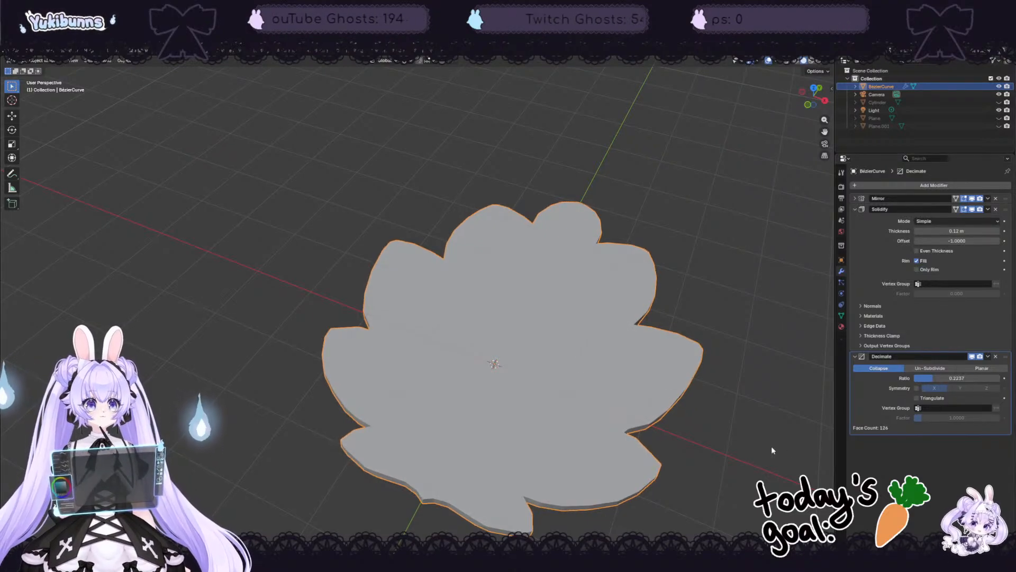
pyautogui.moveTo(771, 451); pyautogui.dragTo(766, 429, button='middle')
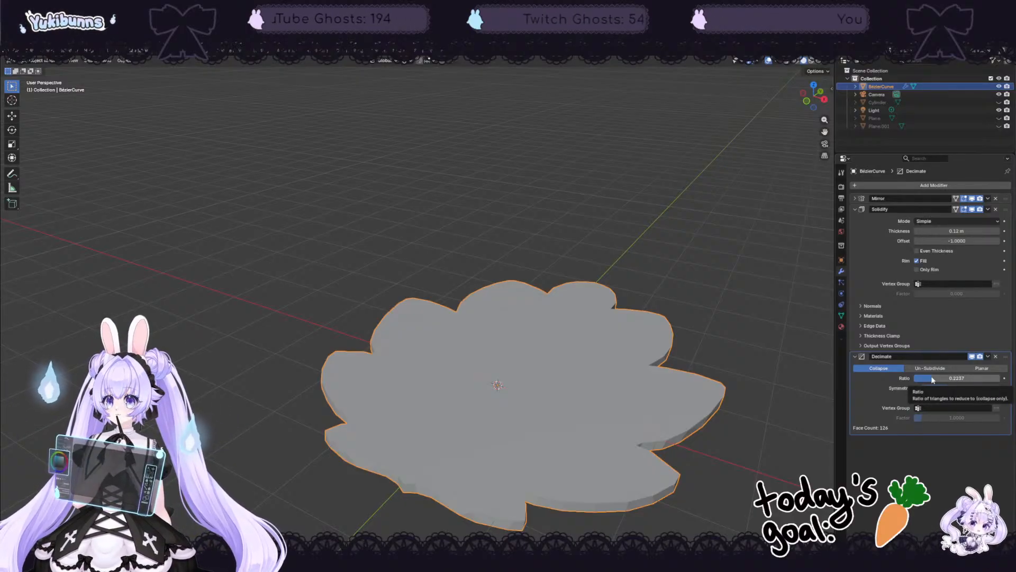
pyautogui.moveTo(698, 321); pyautogui.dragTo(726, 374, button='middle')
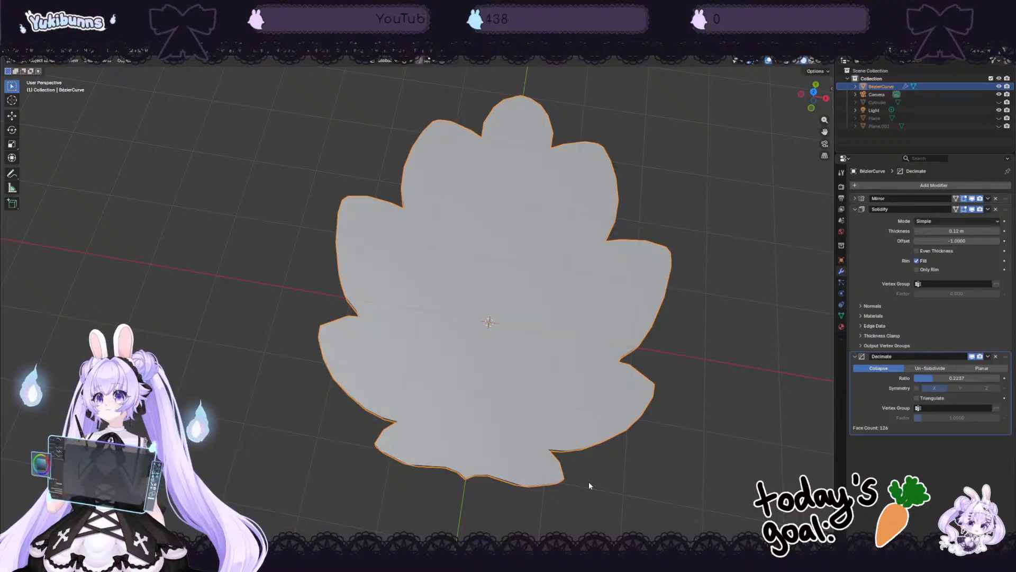
pyautogui.scroll(-2, 611, 427)
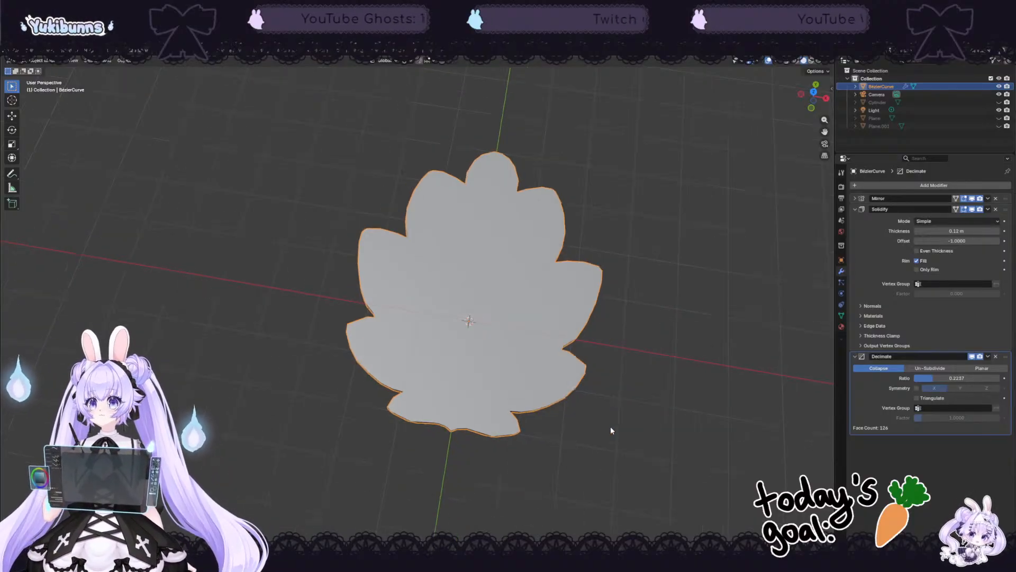
pyautogui.moveTo(638, 443); pyautogui.dragTo(653, 411, button='middle')
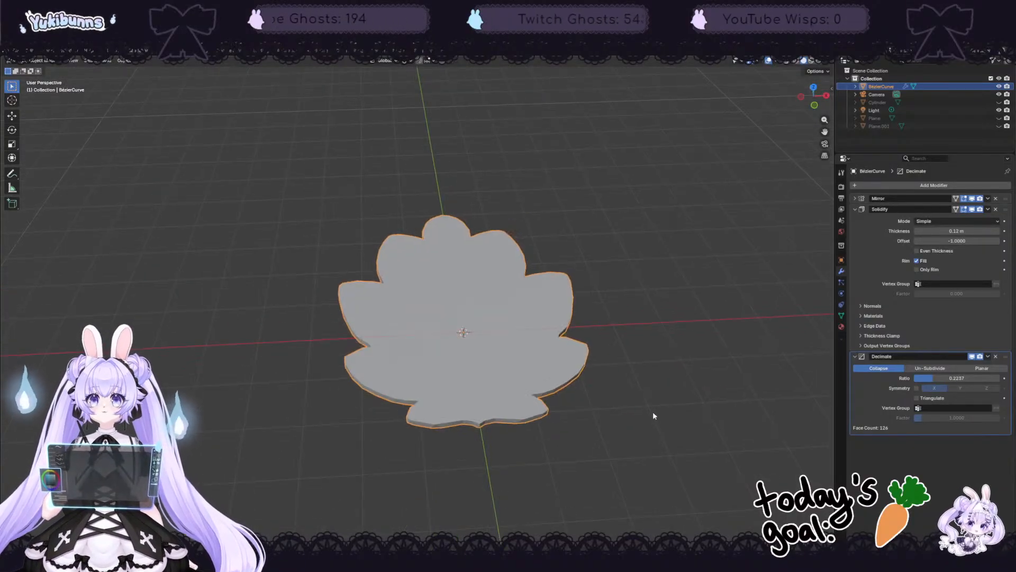
# Step: Hide the leaf mesh and add a cylinder at the origin
pyautogui.click(999, 86)
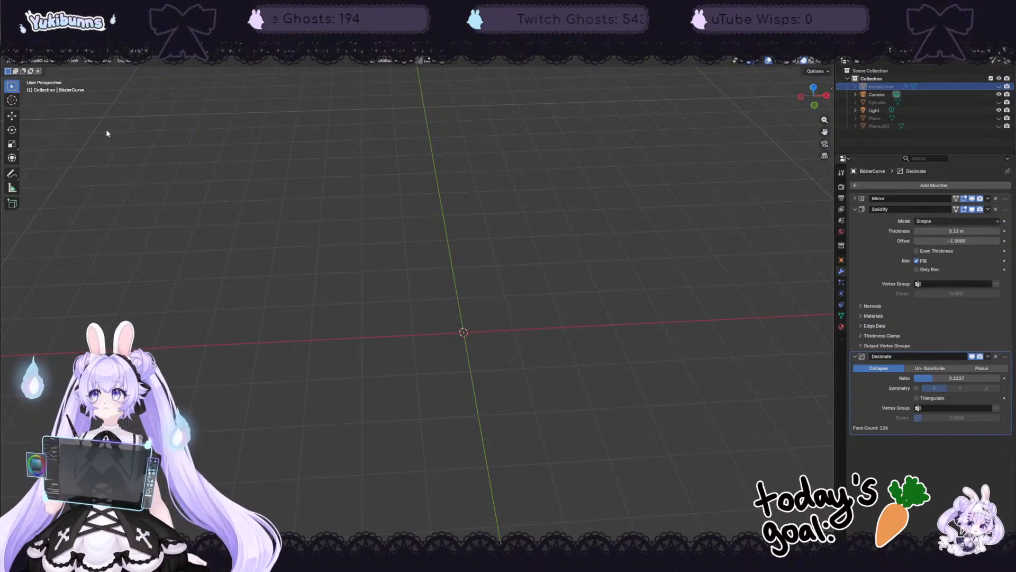
pyautogui.hotkey('shift', 'a')
pyautogui.moveTo(379, 282)
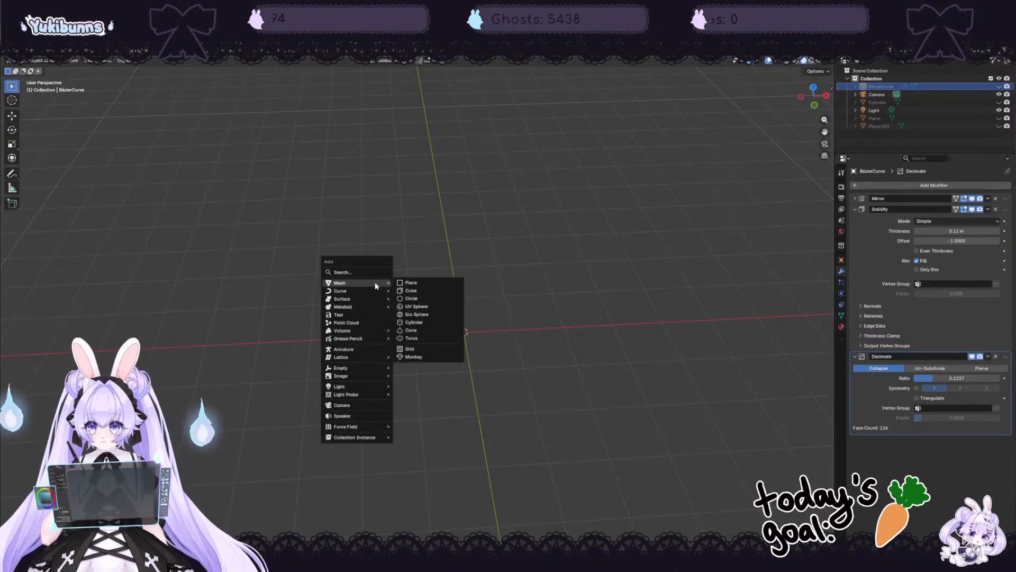
pyautogui.click(424, 322)
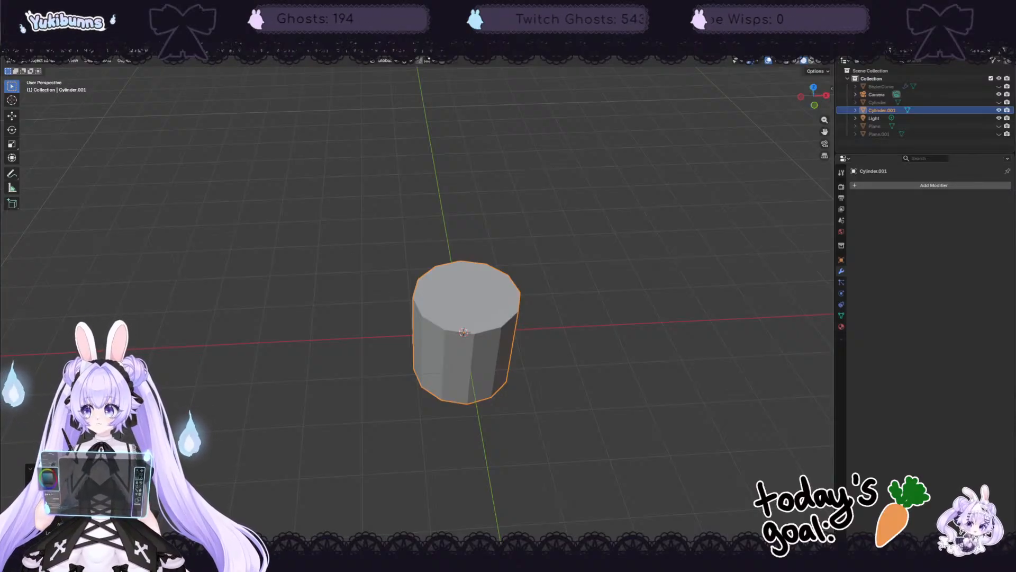
# Step: Reduce the new cylinder's vertex count by a few sides
pyautogui.click(71, 479)
pyautogui.click(72, 479)
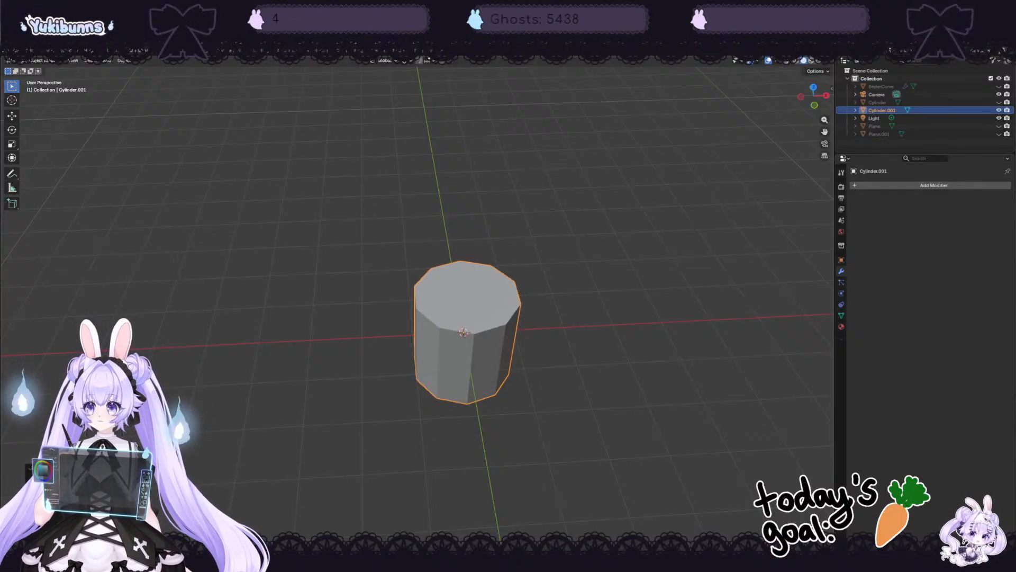
pyautogui.click(72, 479)
pyautogui.moveTo(578, 368); pyautogui.dragTo(570, 338, button='middle')
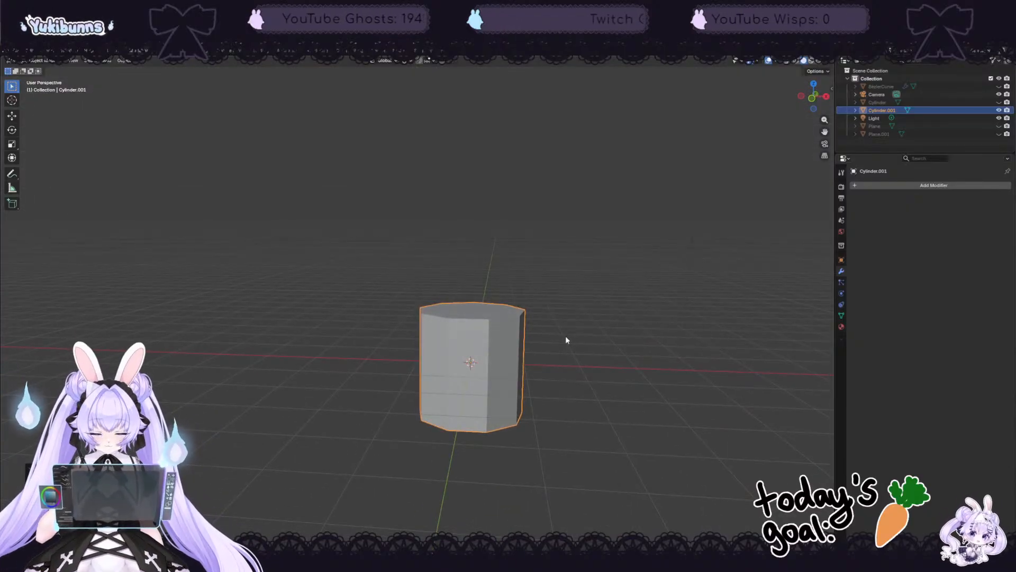
# Step: Turn the cylinder into a long, thin stem by stretching it along Z, shrinking it uniformly, and stretching it along Z again
pyautogui.press('s')
pyautogui.press('z')
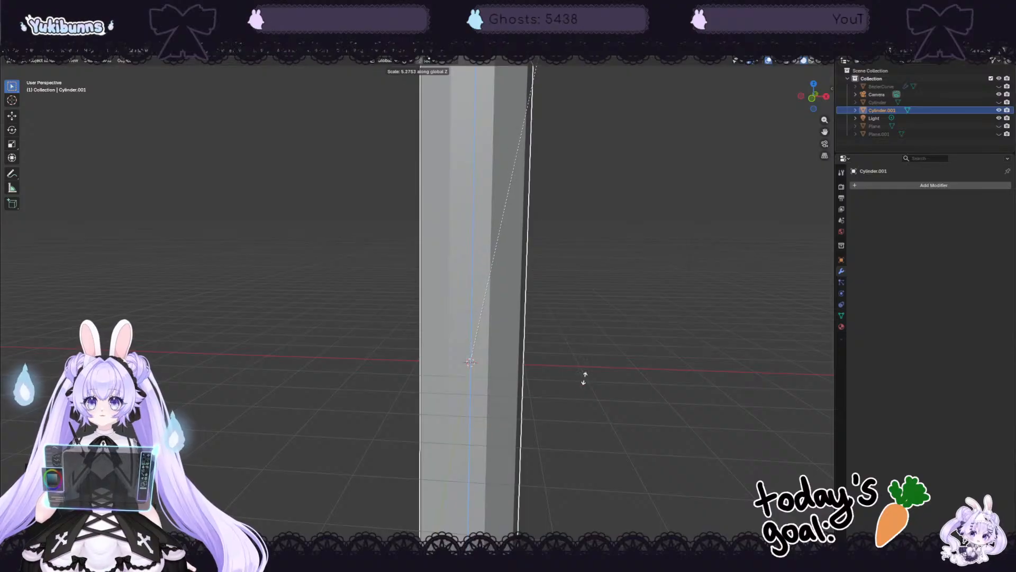
pyautogui.click(582, 350)
pyautogui.scroll(-3, 582, 351)
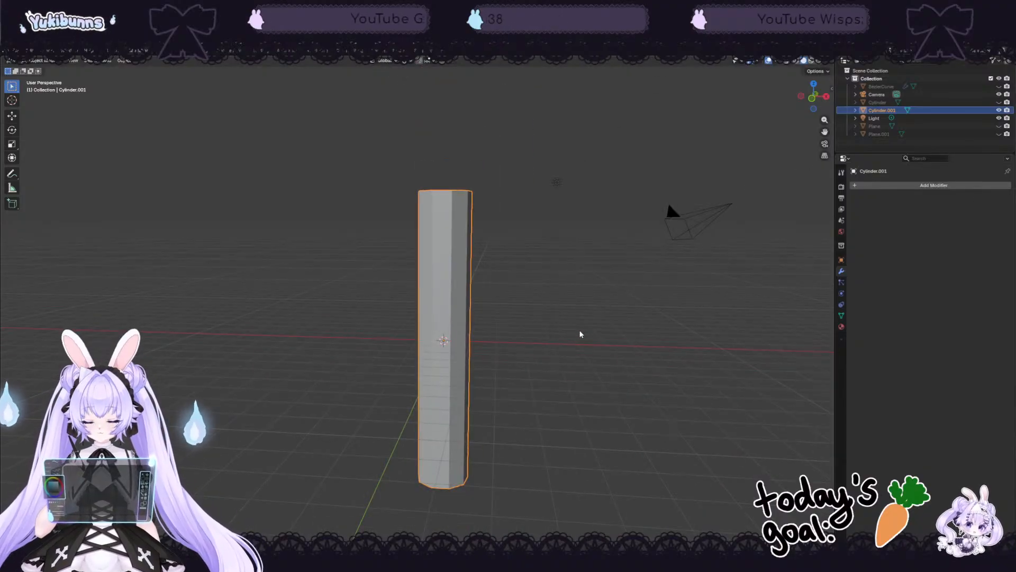
pyautogui.press('s')
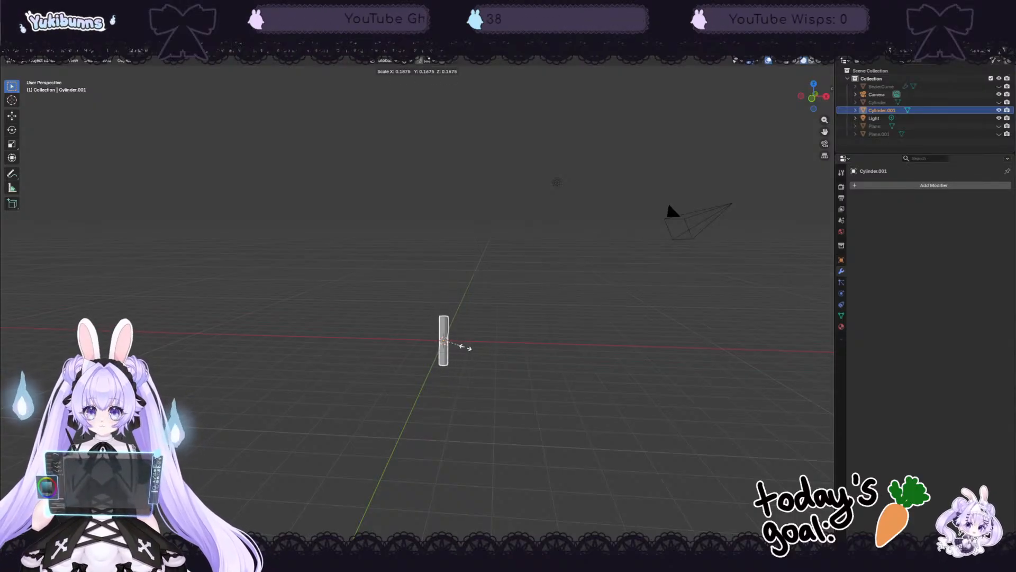
pyautogui.click(459, 352)
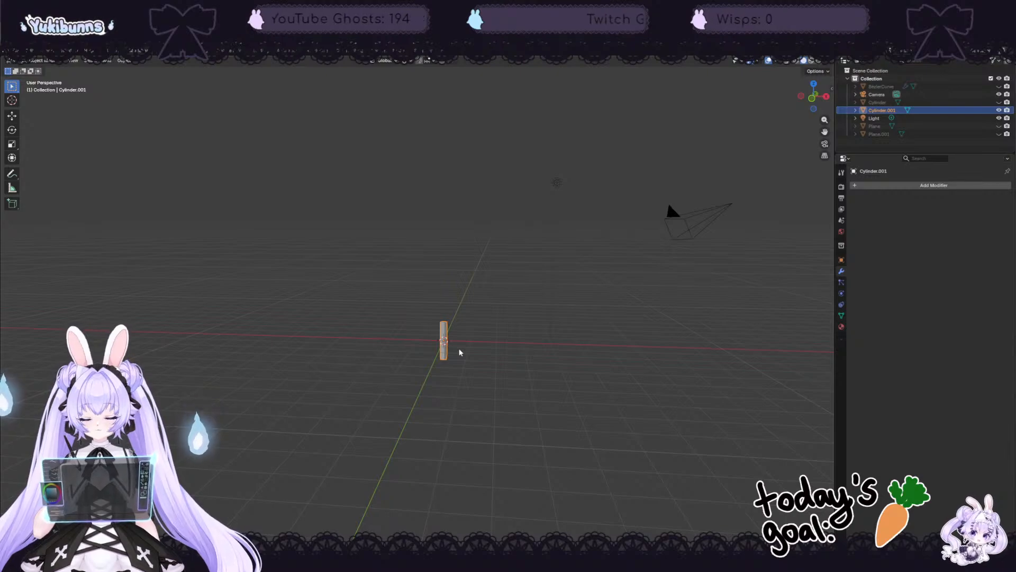
pyautogui.press('s')
pyautogui.press('z')
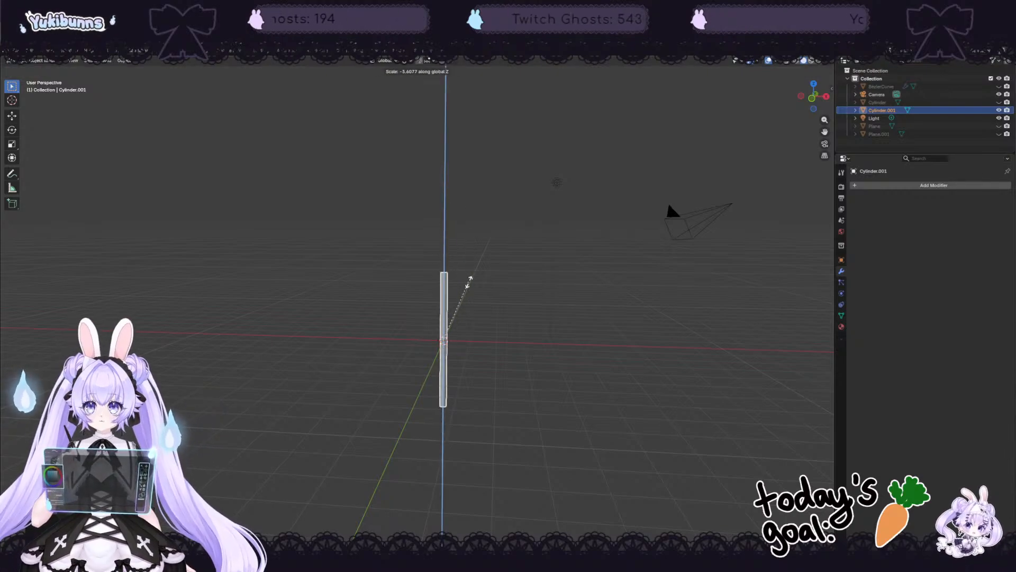
pyautogui.click(464, 252)
pyautogui.moveTo(561, 299); pyautogui.dragTo(541, 321, button='middle')
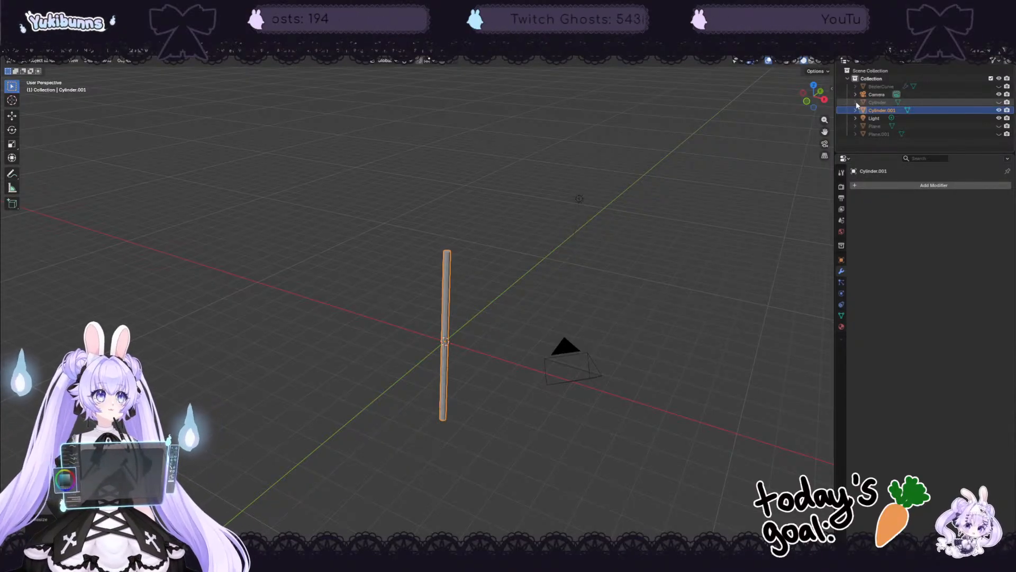
# Step: Unhide the carrot body and raise the stem along Z until it sticks out of the carrot's crown
pyautogui.click(999, 103)
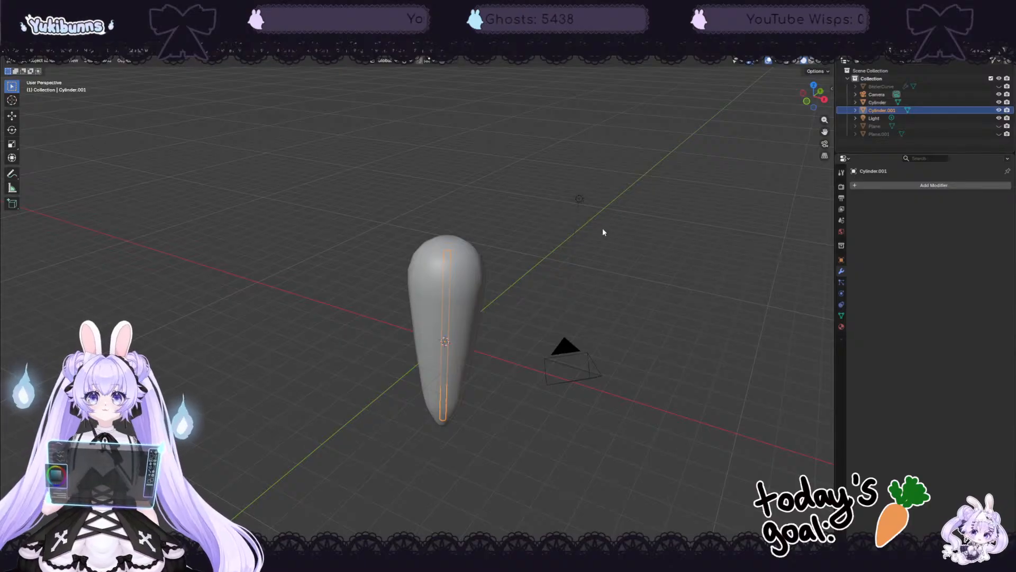
pyautogui.moveTo(676, 208); pyautogui.dragTo(593, 209, button='middle')
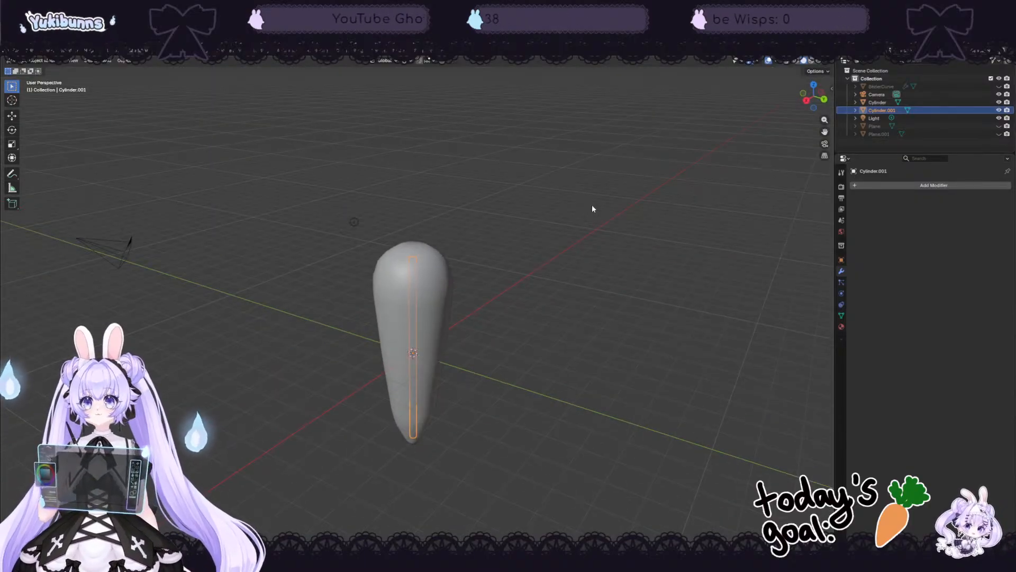
pyautogui.click(12, 115)
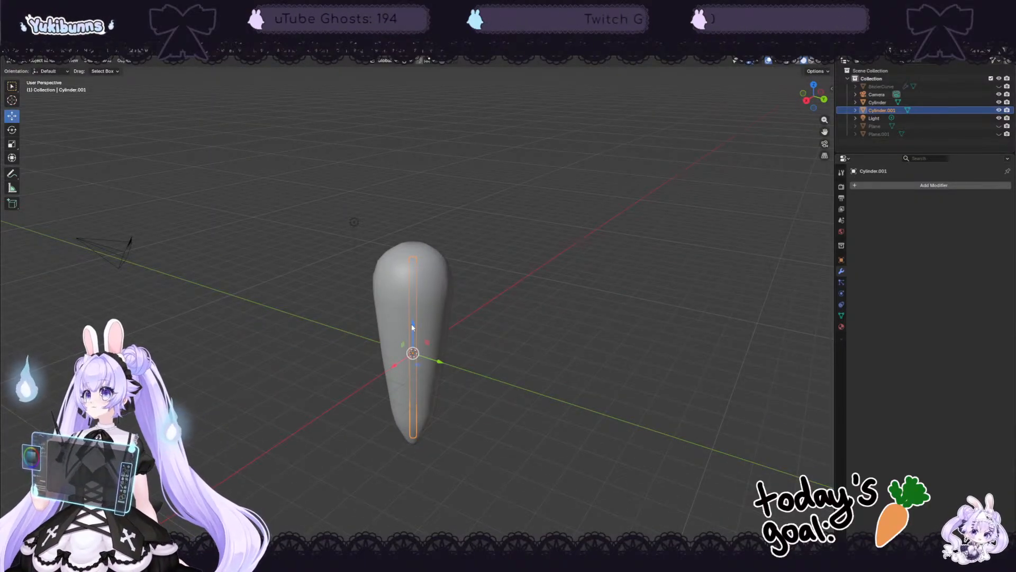
pyautogui.moveTo(412, 327); pyautogui.dragTo(400, 228)
pyautogui.moveTo(637, 265); pyautogui.dragTo(556, 236, button='middle')
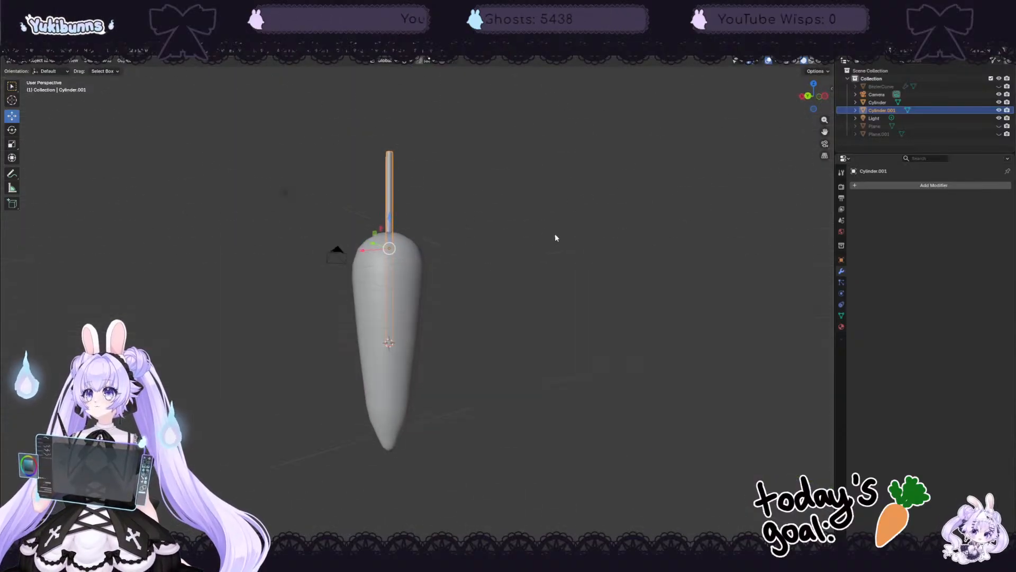
pyautogui.moveTo(579, 270); pyautogui.dragTo(581, 262, button='middle')
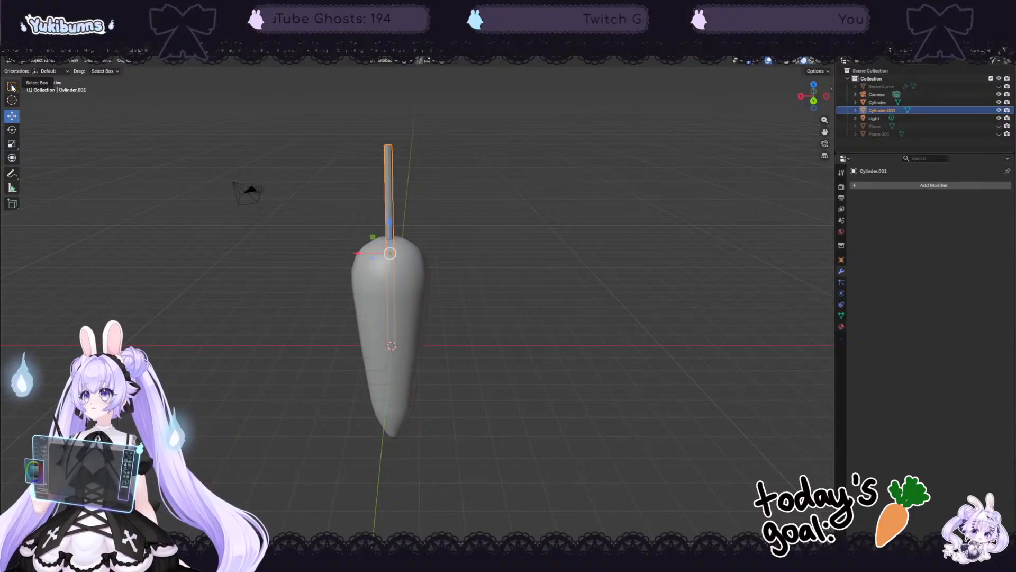
# Step: Unhide the leaf mesh and select it
pyautogui.click(999, 86)
pyautogui.click(408, 370)
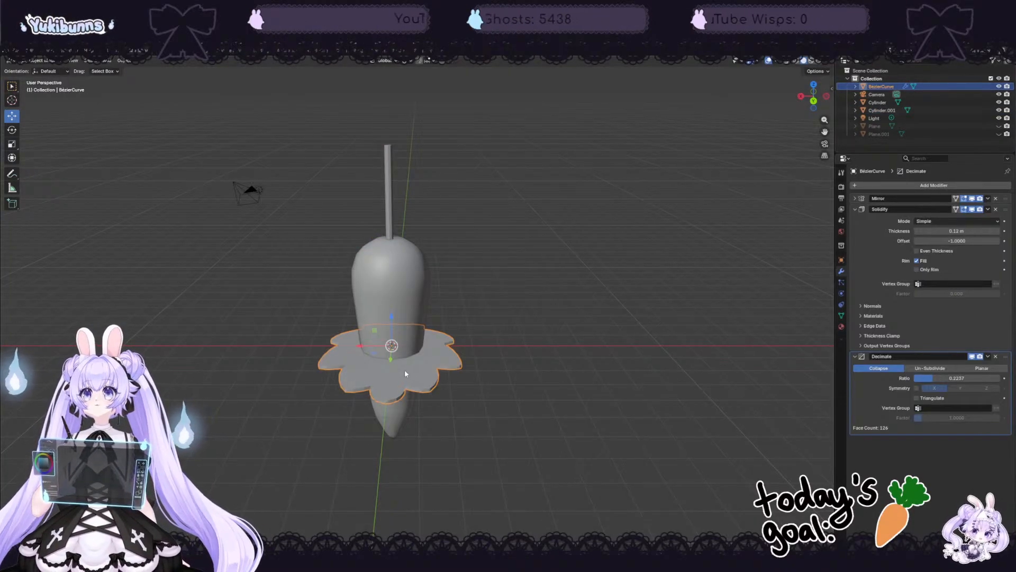
pyautogui.moveTo(596, 319); pyautogui.dragTo(506, 317, button='middle')
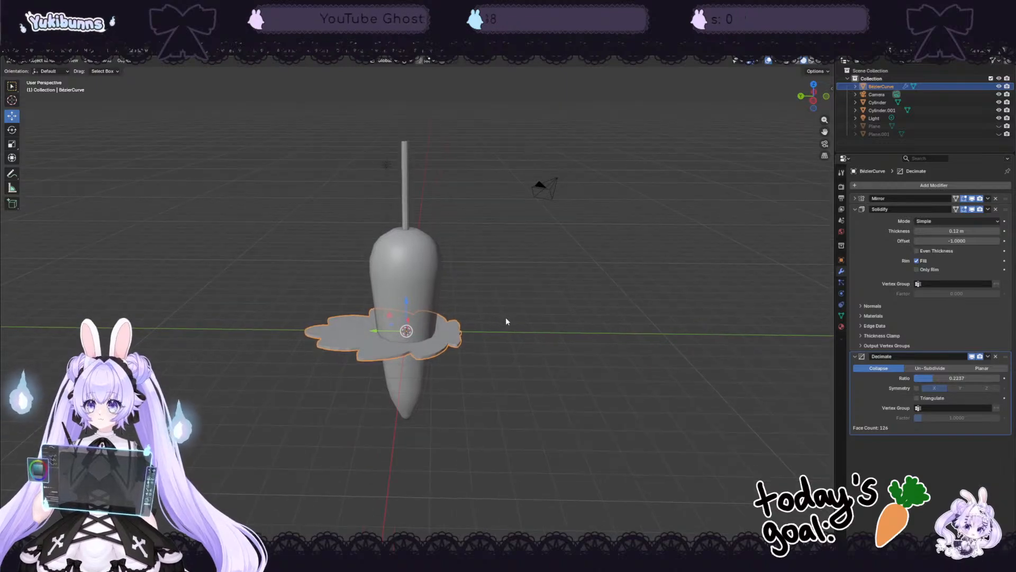
# Step: Try to stand the leaf upright with a free rotation, undo it, and look through the leaf's object options
pyautogui.press('r')
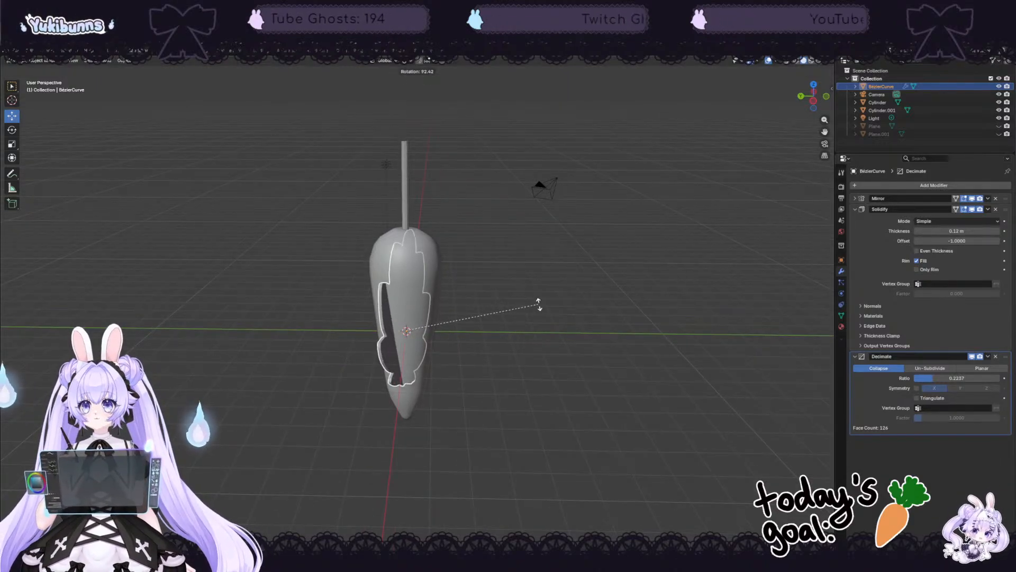
pyautogui.click(538, 303)
pyautogui.hotkey('ctrl', 'z')
pyautogui.moveTo(547, 309); pyautogui.dragTo(503, 335, button='middle')
pyautogui.rightClick(372, 339)
pyautogui.moveTo(372, 339)
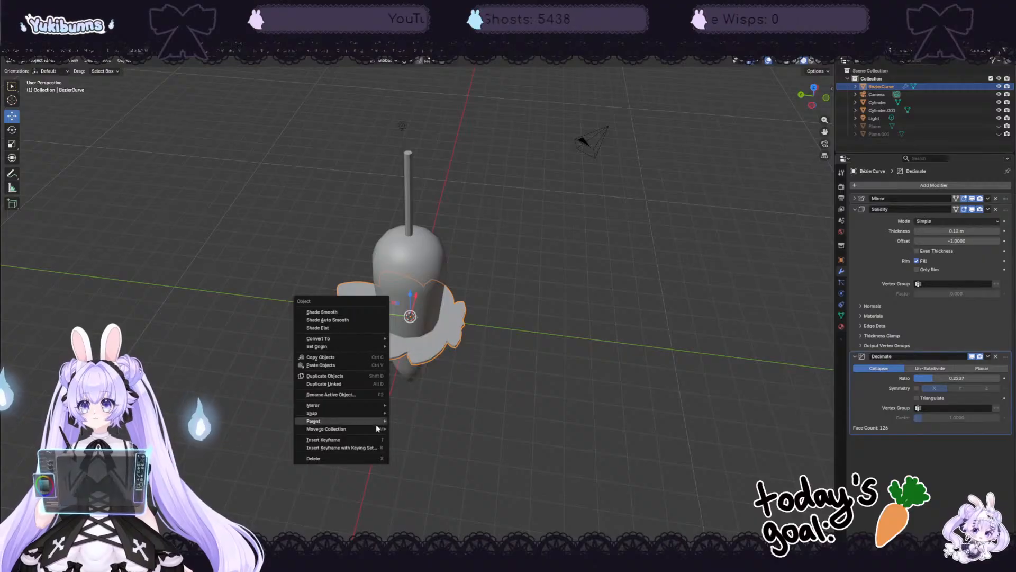
pyautogui.moveTo(368, 410)
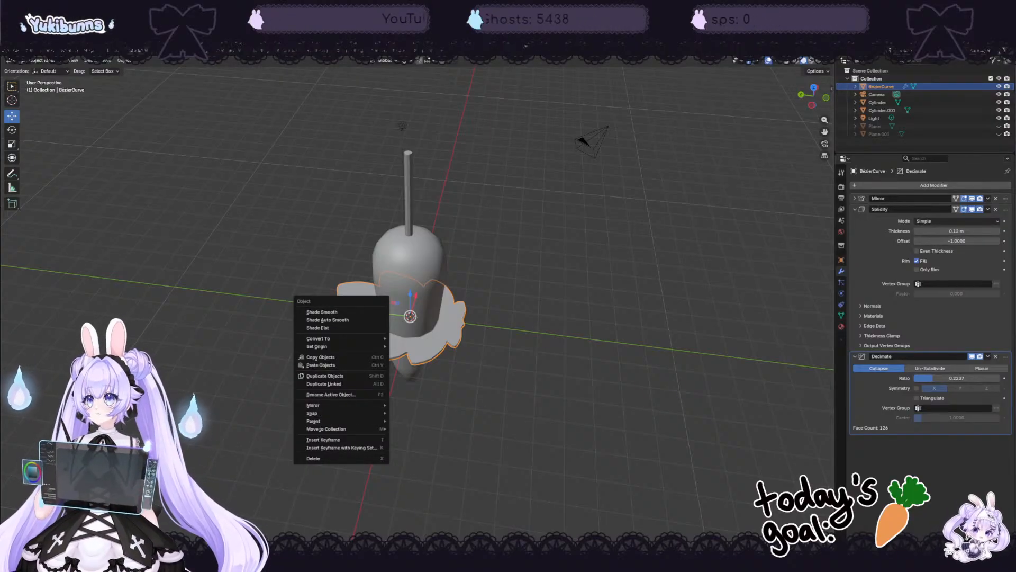
pyautogui.click(495, 143)
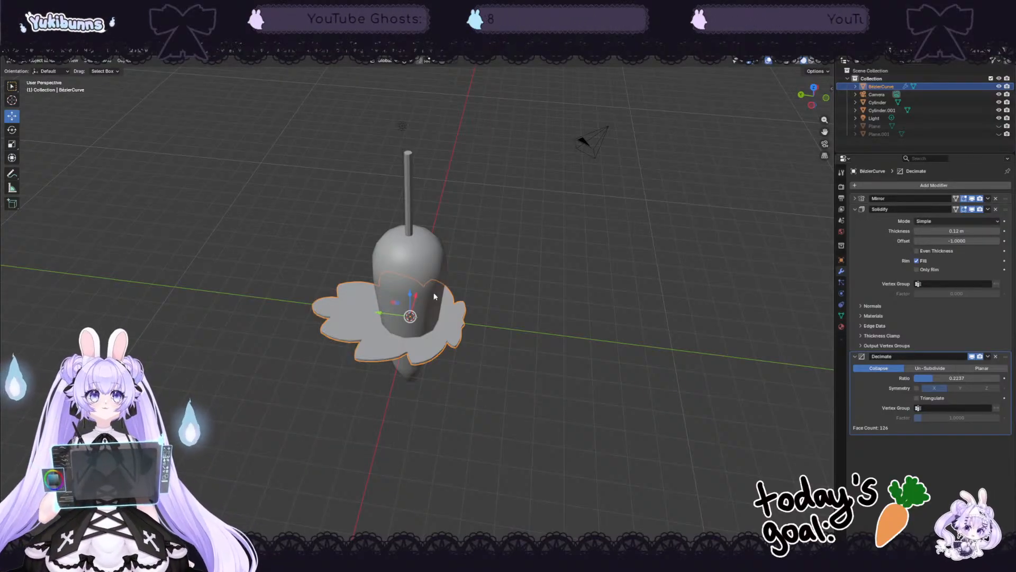
# Step: Try rotating the leaf about the global Y axis and about the Z axis, undoing each rotation
pyautogui.press('r')
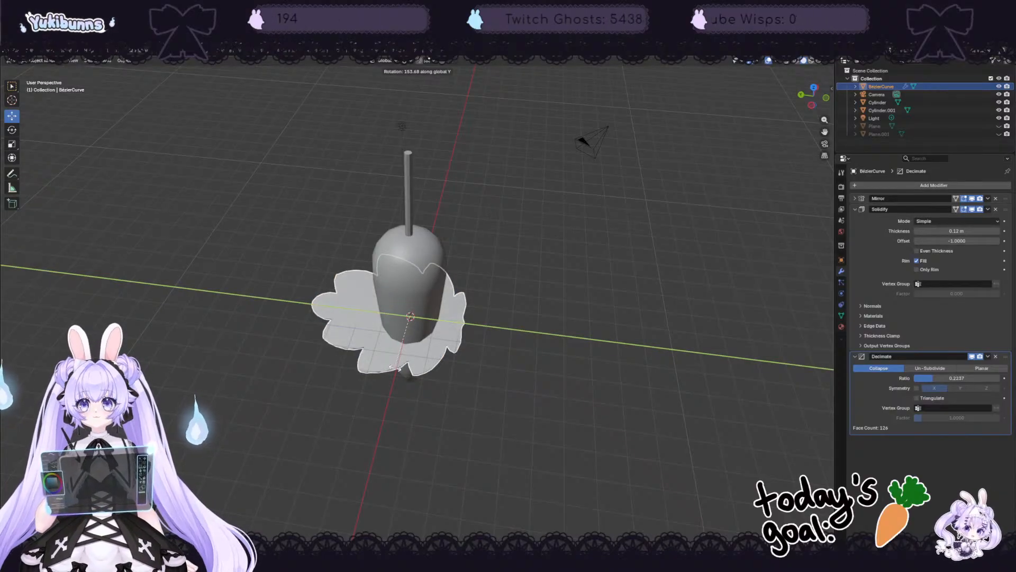
pyautogui.click(400, 351)
pyautogui.hotkey('ctrl', 'z')
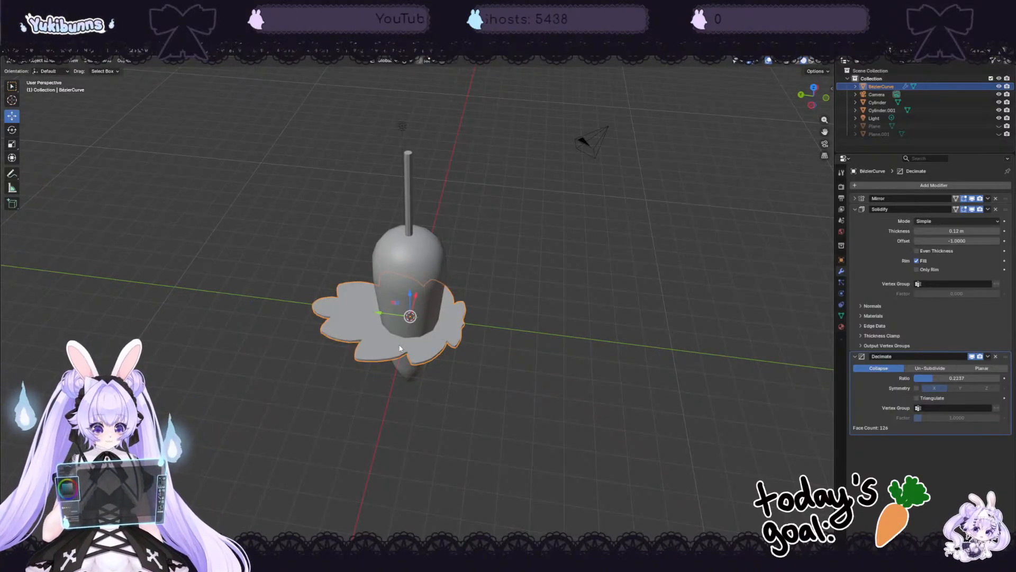
pyautogui.press('r')
pyautogui.press('z')
pyautogui.click(401, 268)
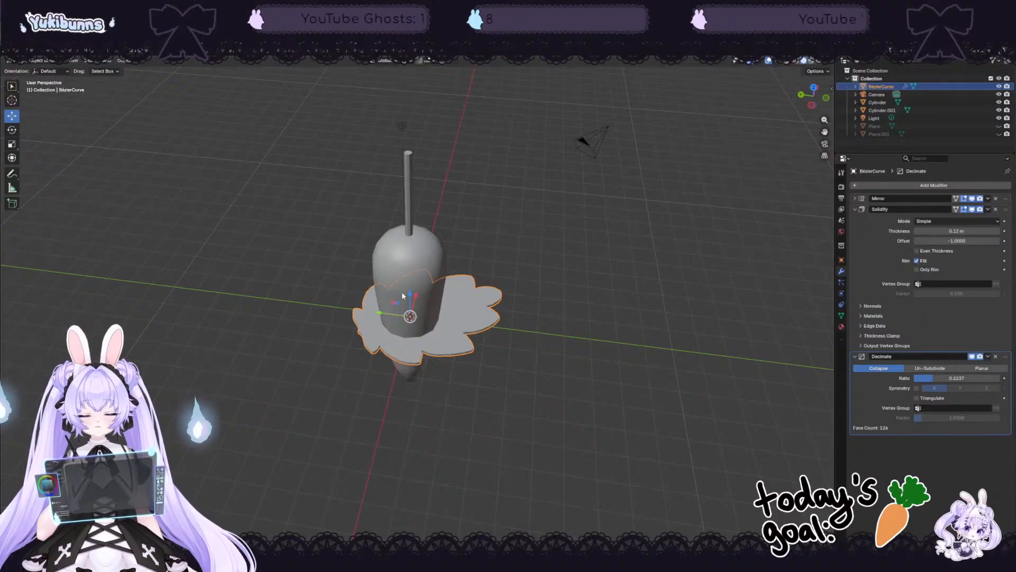
pyautogui.hotkey('ctrl', 'z')
# Step: Rotate the leaf about the global X axis until it stands upright, and correct its tilt by about 1°
pyautogui.press('r')
pyautogui.press('x')
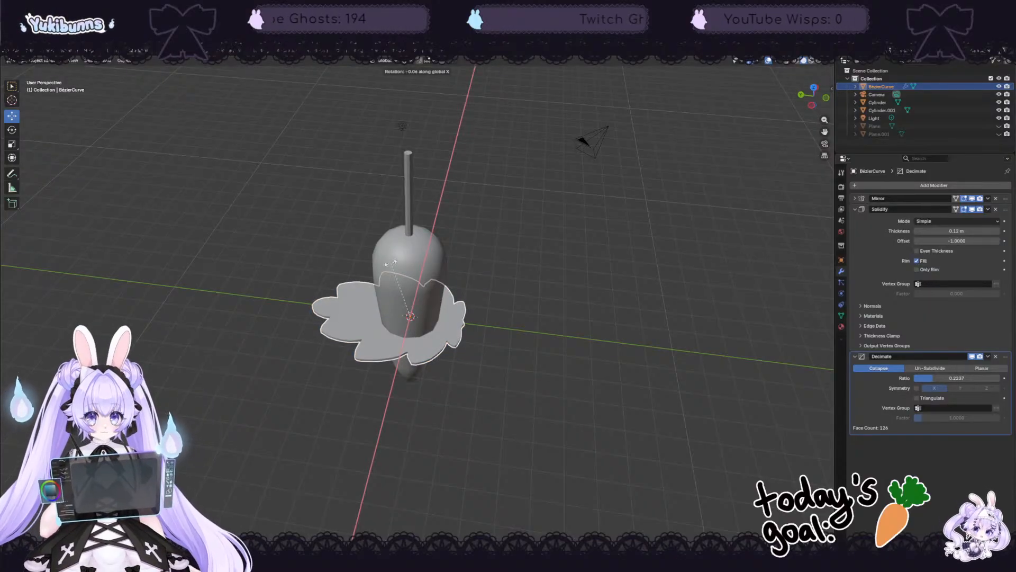
pyautogui.click(474, 295)
pyautogui.moveTo(474, 295); pyautogui.dragTo(487, 259, button='middle')
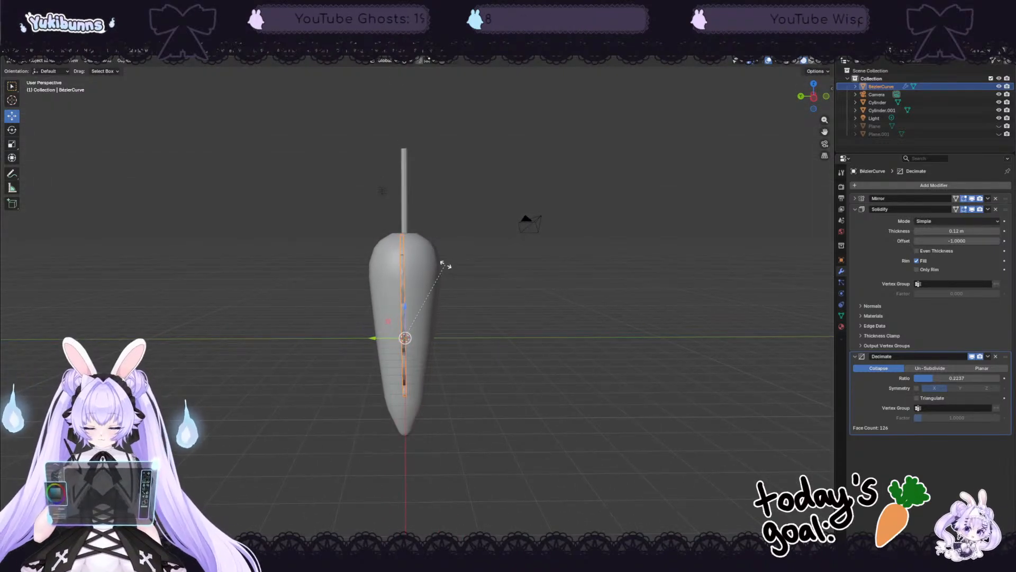
pyautogui.press('r')
pyautogui.press('x')
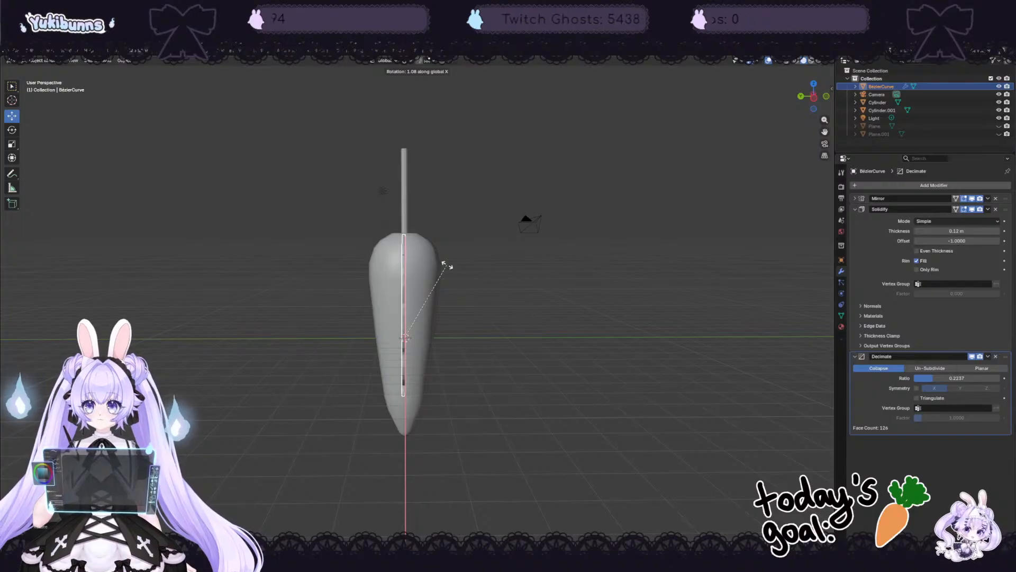
pyautogui.click(447, 265)
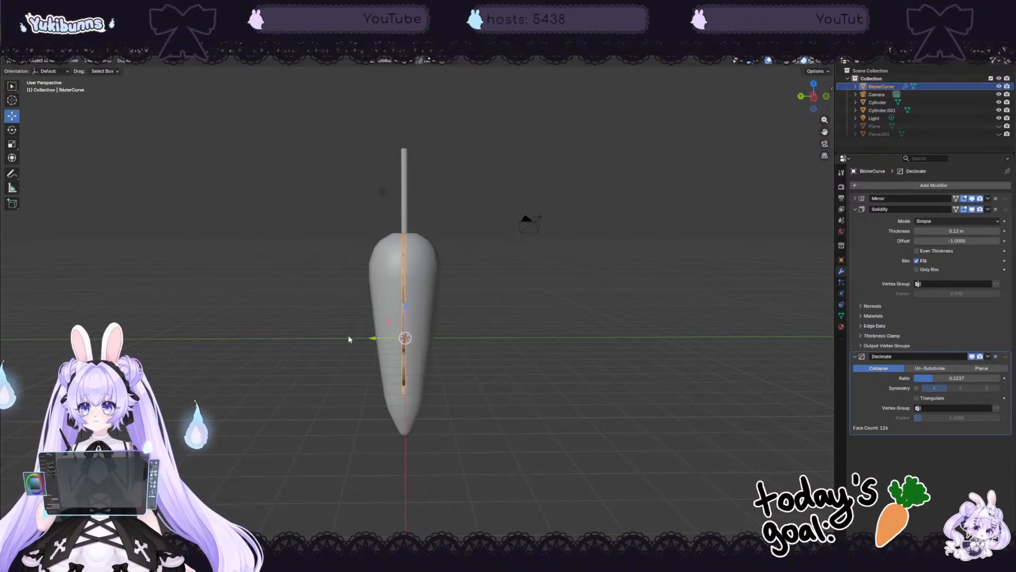
# Step: Raise the leaf about 7.6 m along Z onto the stem and scale it uniformly to about 0.57
pyautogui.moveTo(373, 338); pyautogui.dragTo(376, 335)
pyautogui.click(401, 141)
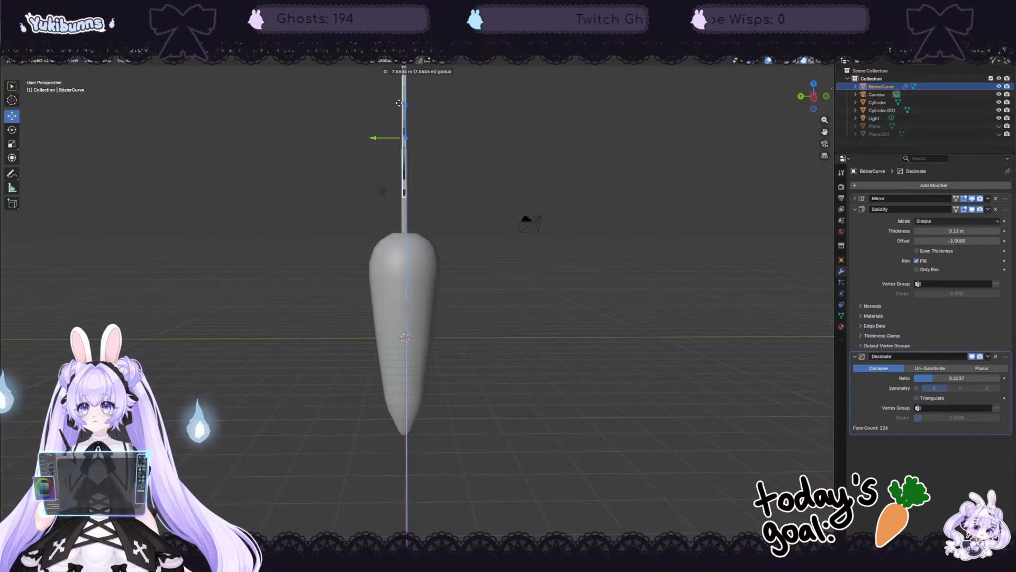
pyautogui.moveTo(402, 141); pyautogui.dragTo(606, 239, button='middle')
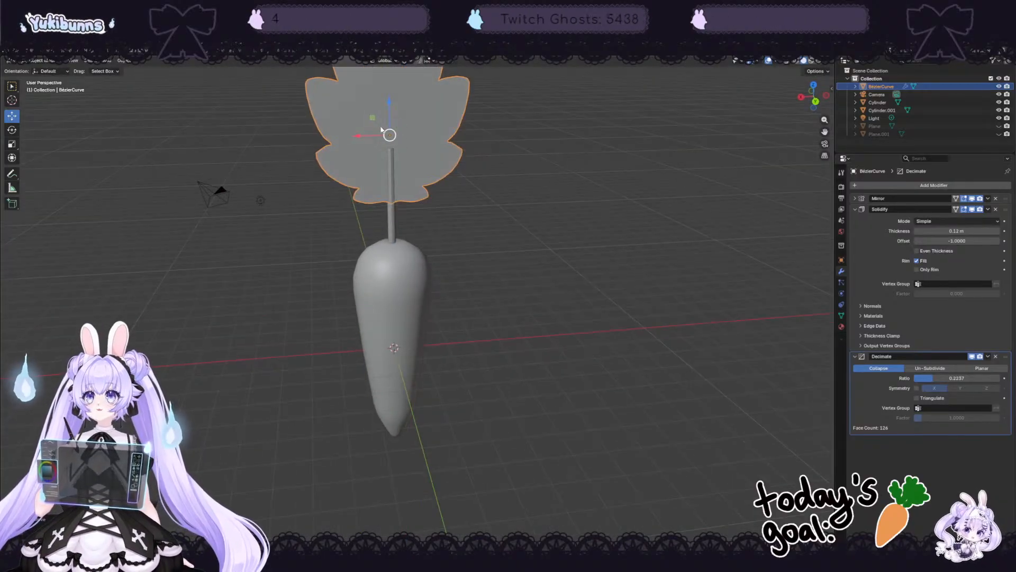
pyautogui.scroll(-5, 520, 234)
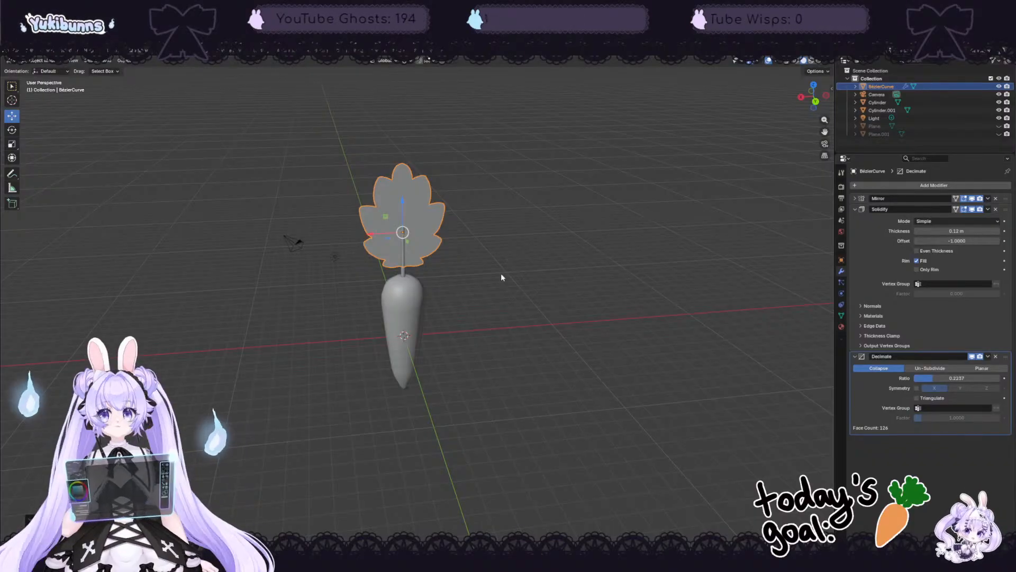
pyautogui.moveTo(549, 154); pyautogui.dragTo(528, 150, button='middle')
pyautogui.scroll(2, 508, 148)
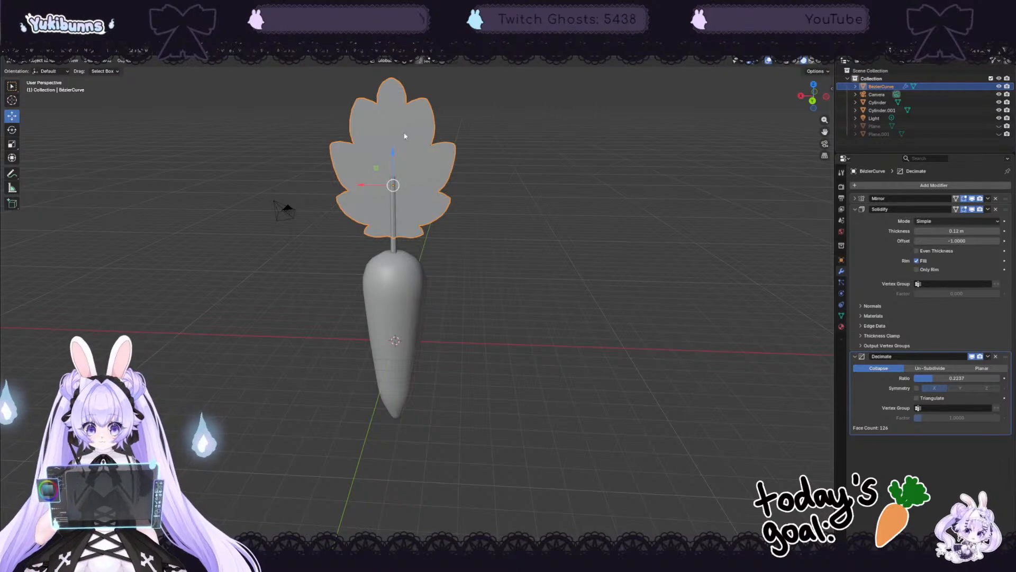
pyautogui.press('s')
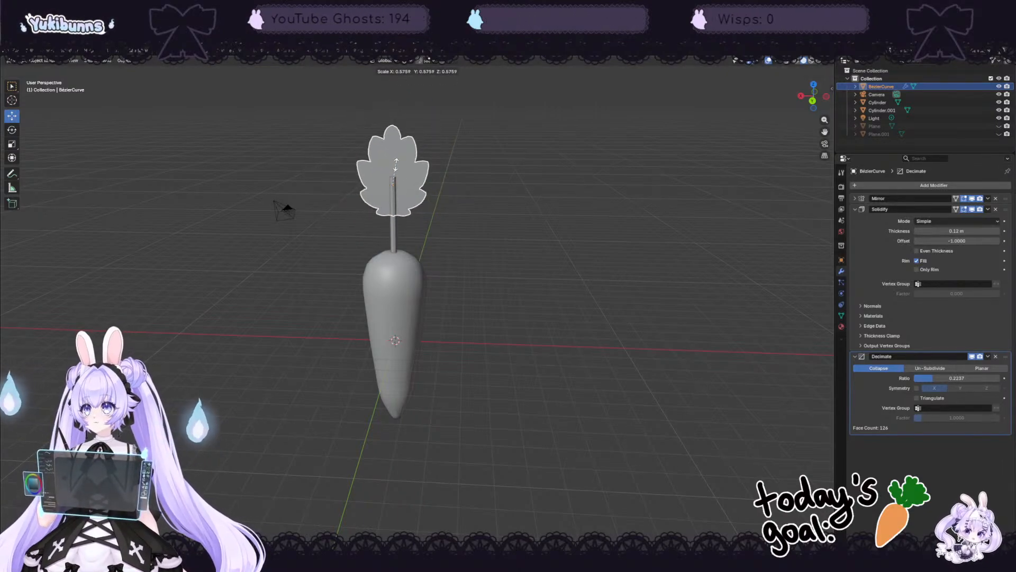
pyautogui.click(395, 166)
pyautogui.moveTo(526, 201); pyautogui.dragTo(392, 270, button='middle')
# Step: Scale the stem uniformly to about 0.44 and raise it along Z so it joins the carrot's crown to the leaf
pyautogui.click(395, 233)
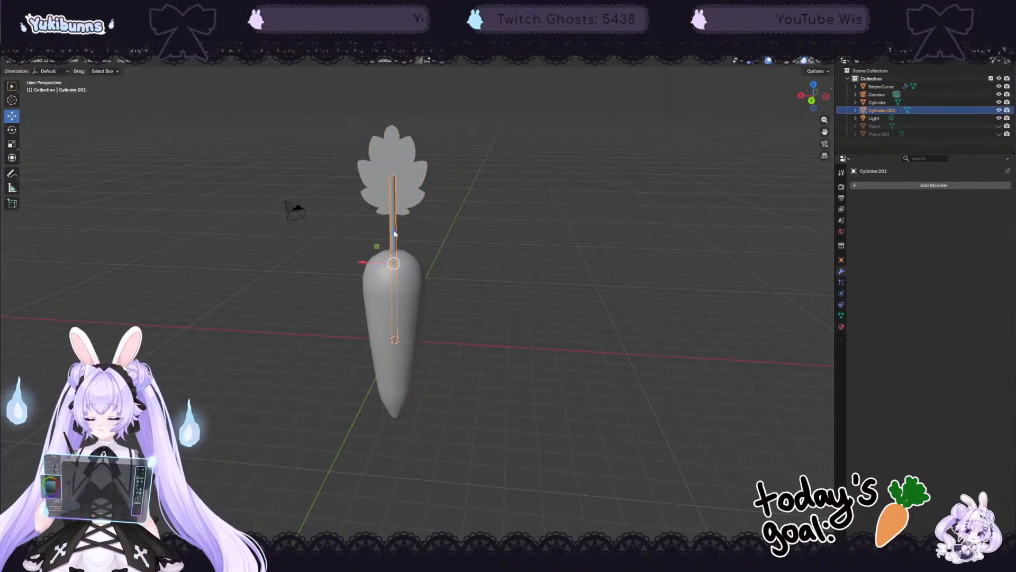
pyautogui.press('s')
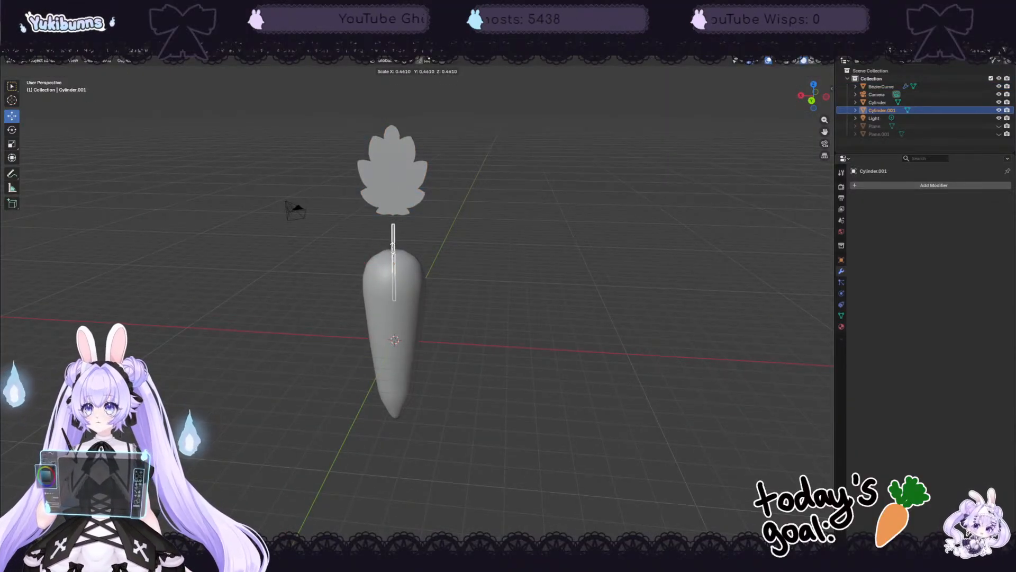
pyautogui.click(375, 241)
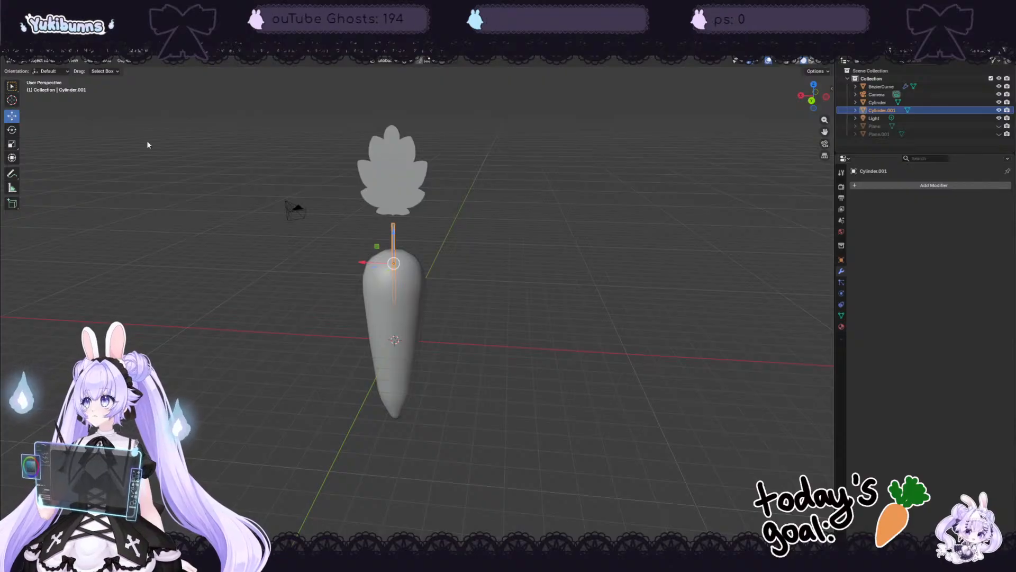
pyautogui.moveTo(391, 237); pyautogui.dragTo(392, 185)
pyautogui.moveTo(494, 250); pyautogui.dragTo(560, 247, button='middle')
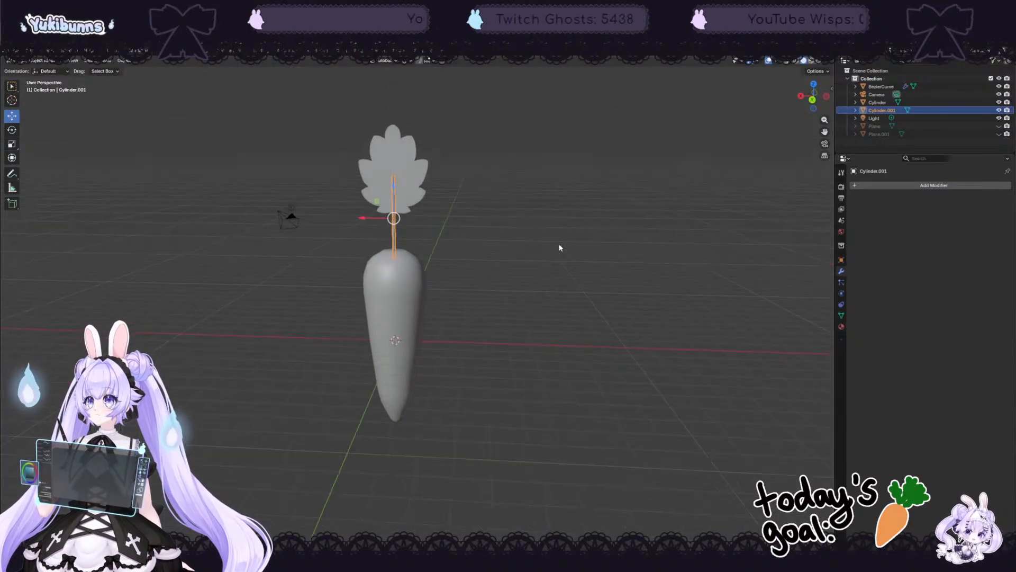
# Step: Select the leaf together with its stem and rotate both slightly about the global Z axis
pyautogui.click(488, 193)
pyautogui.moveTo(487, 193)
pyautogui.mouseDown(button='middle')
pyautogui.moveTo(384, 182)
pyautogui.moveTo(293, 200)
pyautogui.moveTo(514, 204)
pyautogui.moveTo(494, 203)
pyautogui.mouseUp(button='middle')
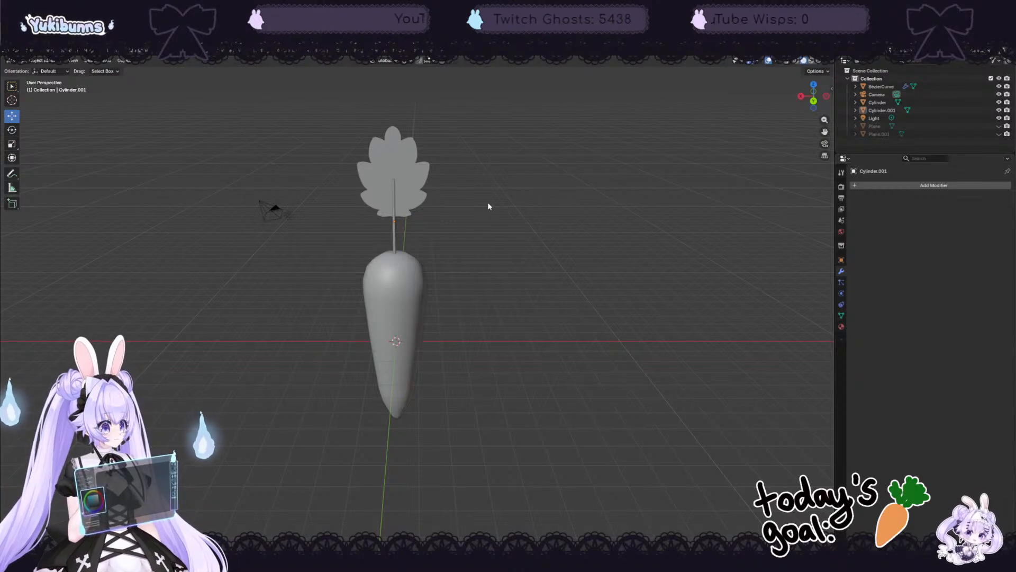
pyautogui.moveTo(347, 116); pyautogui.dragTo(449, 238)
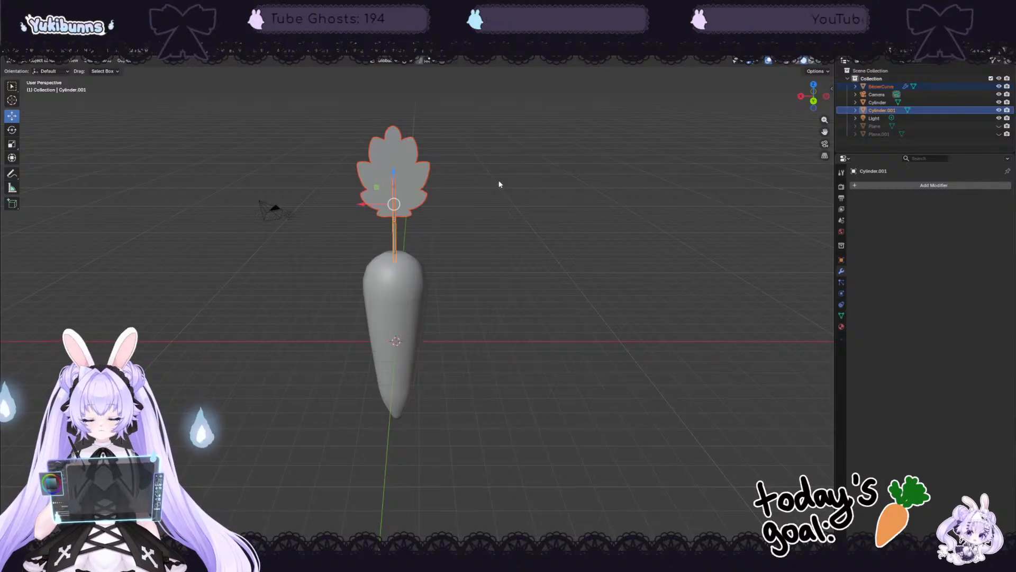
pyautogui.moveTo(490, 176); pyautogui.dragTo(526, 248, button='middle')
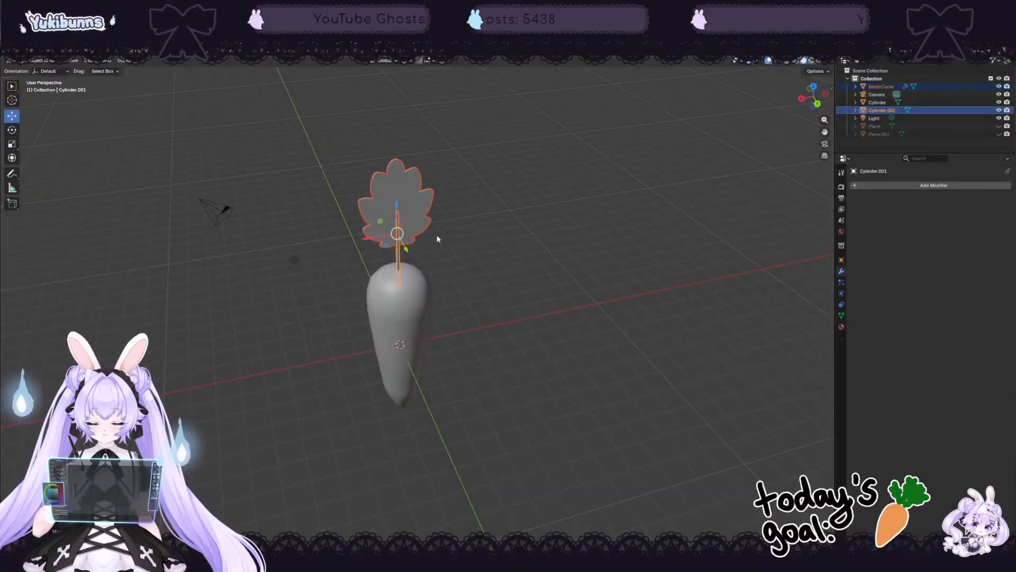
pyautogui.press('Tab')
pyautogui.press('Tab')
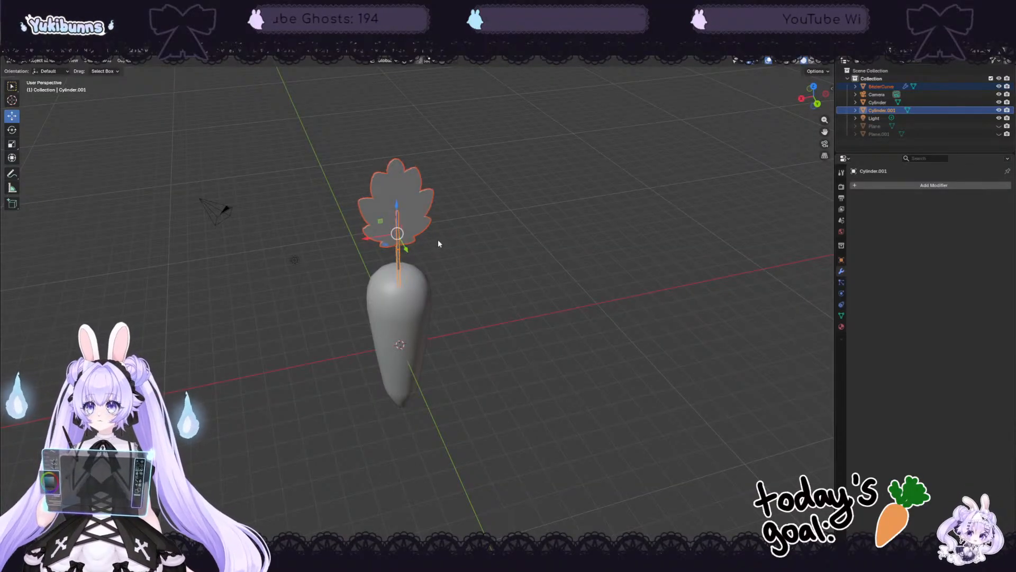
pyautogui.press('r')
pyautogui.press('z')
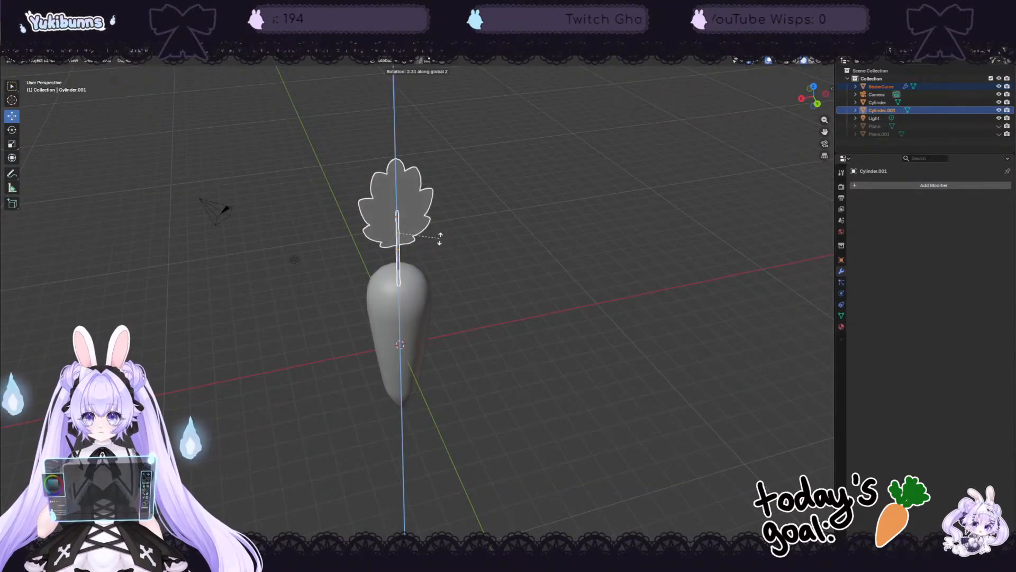
pyautogui.click(538, 212)
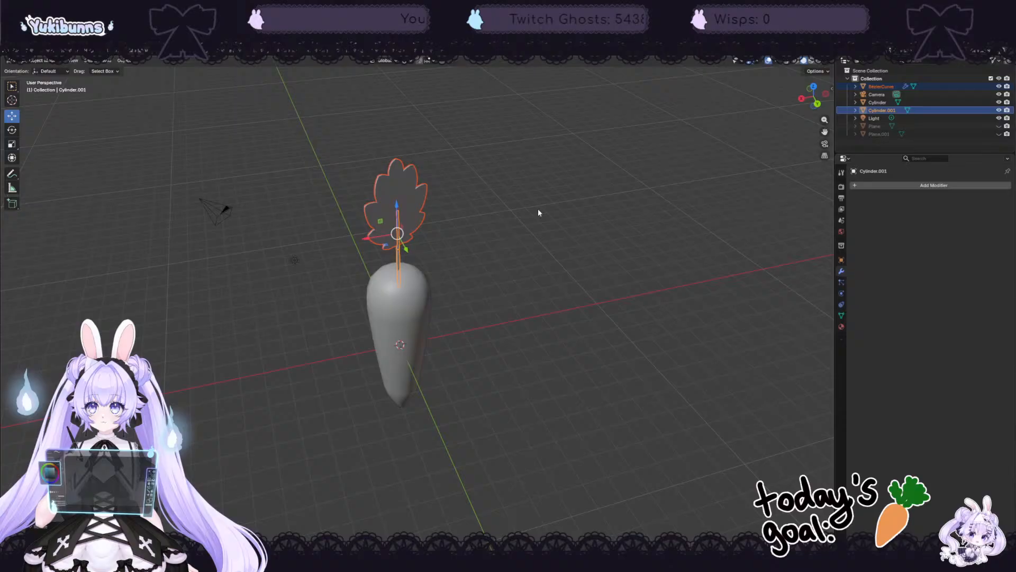
# Step: Tilt the leaf and stem slightly and shift them along the Y axis toward one side of the carrot's crown
pyautogui.press('r')
pyautogui.click(464, 212)
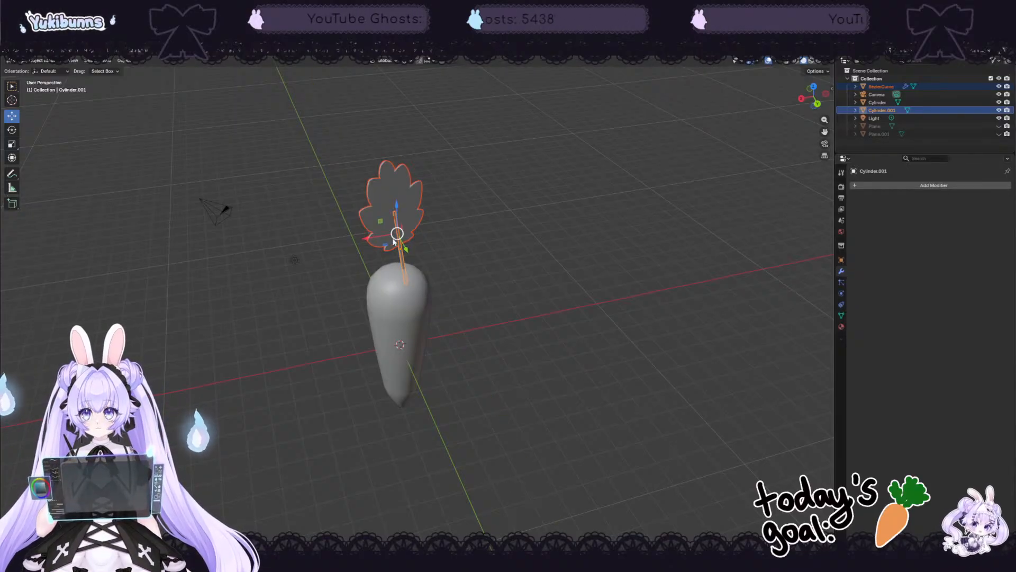
pyautogui.press('g')
pyautogui.press('y')
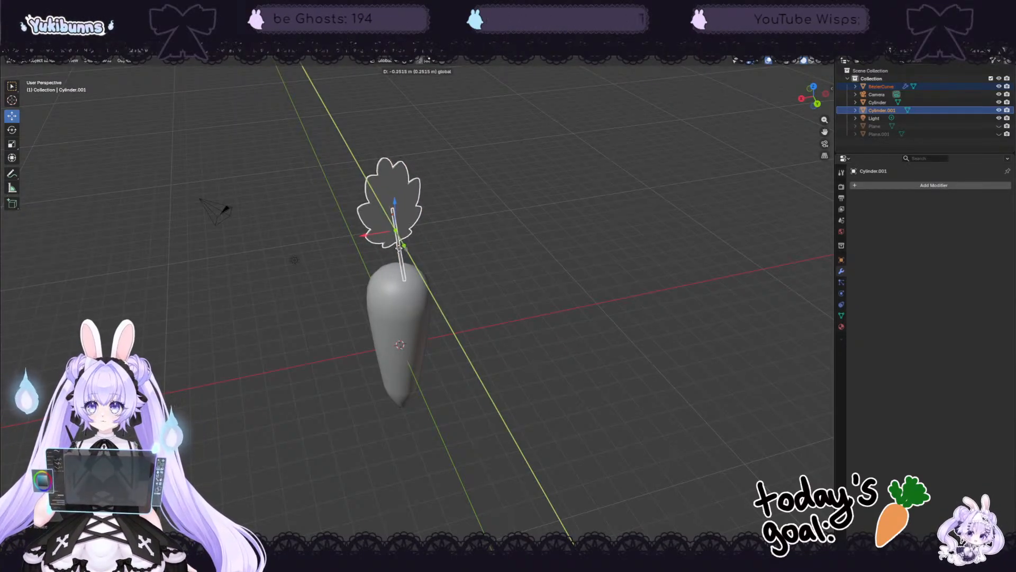
pyautogui.moveTo(400, 247); pyautogui.dragTo(356, 237)
pyautogui.moveTo(452, 249); pyautogui.dragTo(502, 241, button='middle')
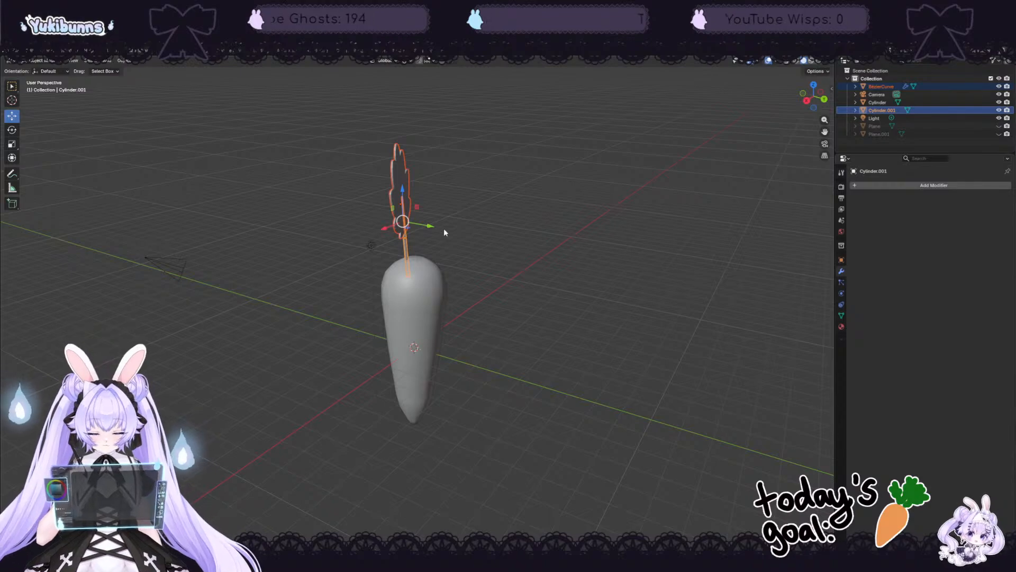
# Step: Duplicate the leaf and stem along the Y axis and tilt the copy outward, seating its stem on the opposite side of the crown
pyautogui.hotkey('shift', 'd')
pyautogui.press('y')
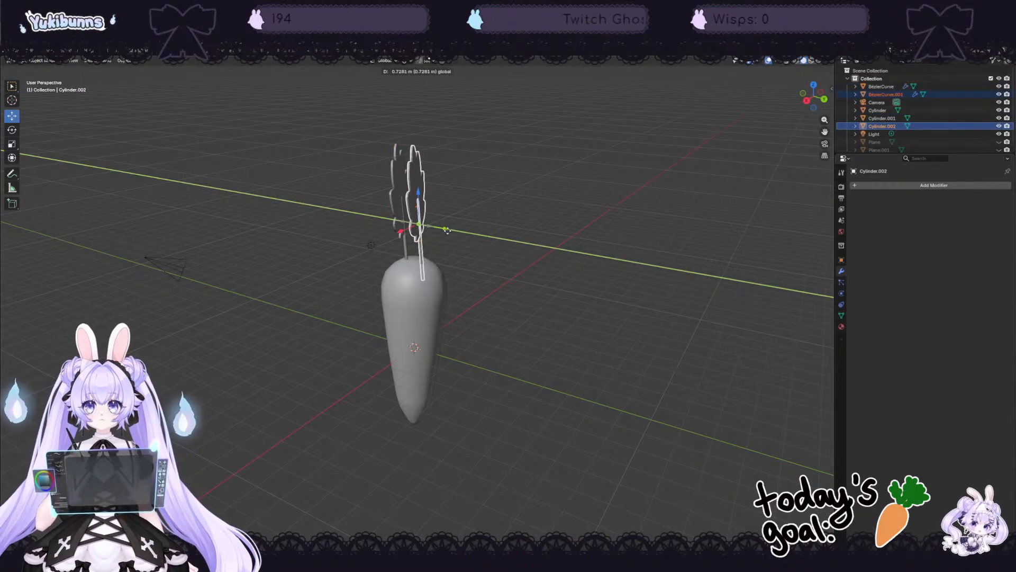
pyautogui.press('r')
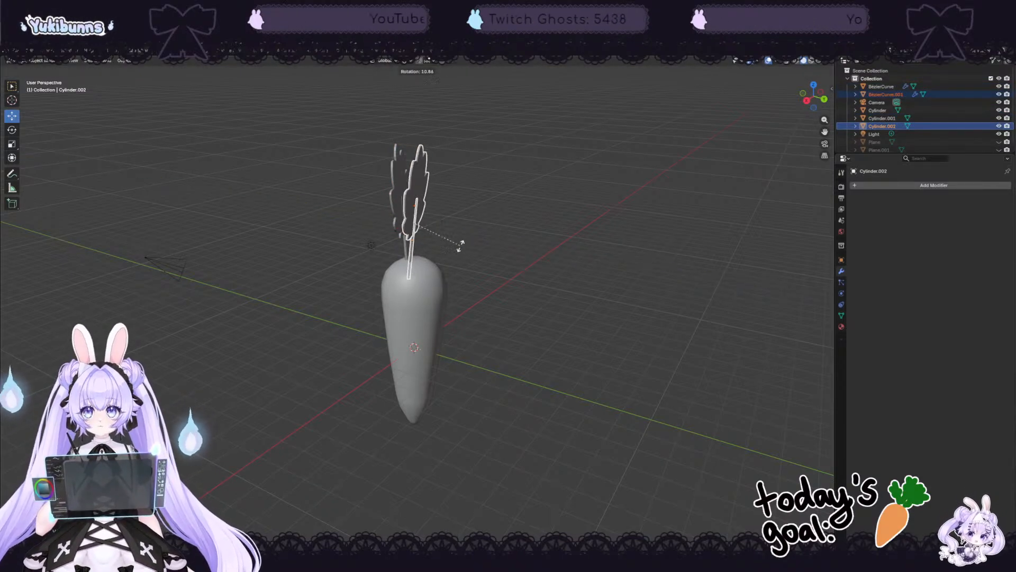
pyautogui.press('g')
pyautogui.press('y')
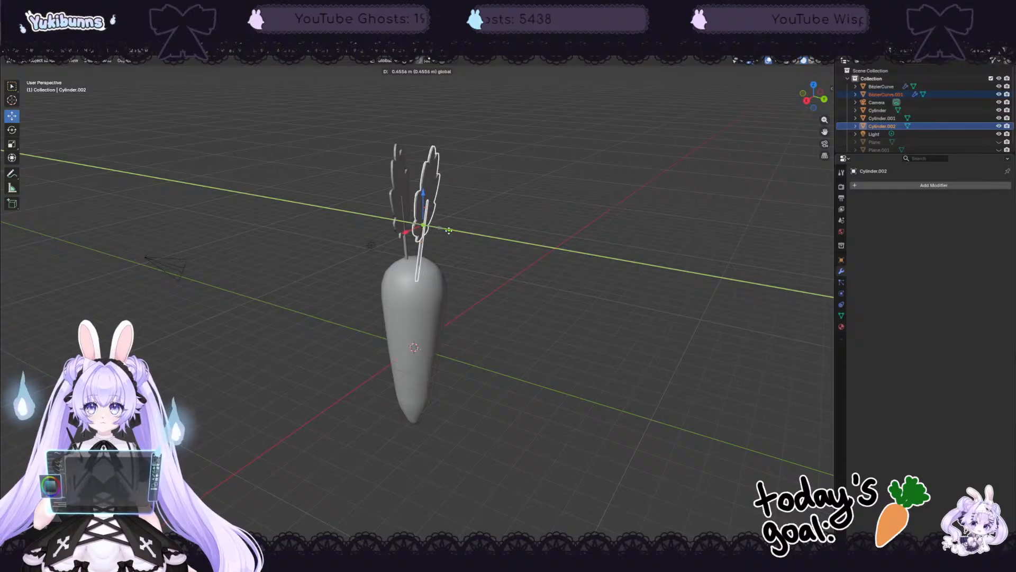
pyautogui.click(449, 231)
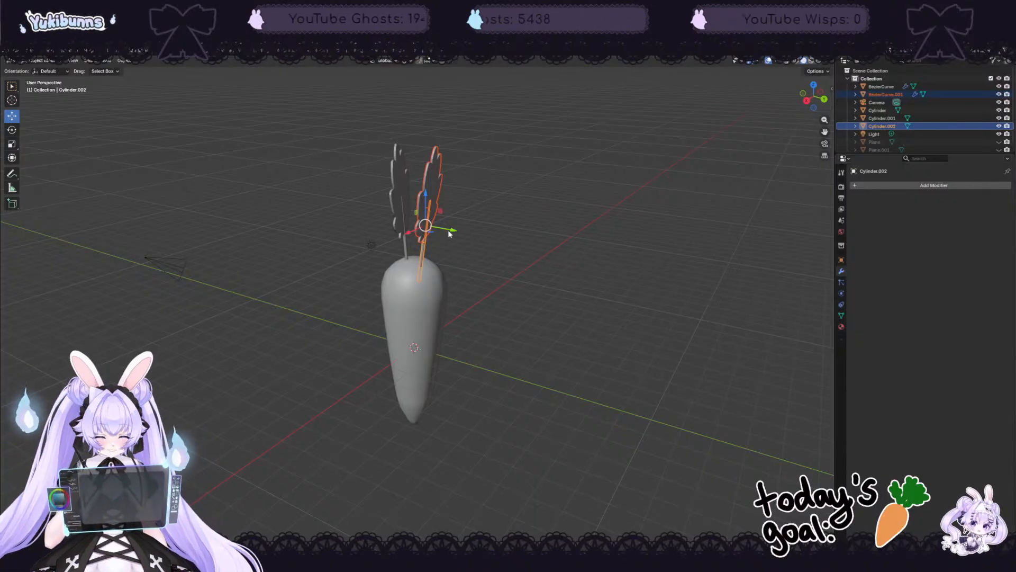
# Step: Rotate the second leaf and stem about the global Z axis to face another direction, and shift them along X on the crown
pyautogui.press('r')
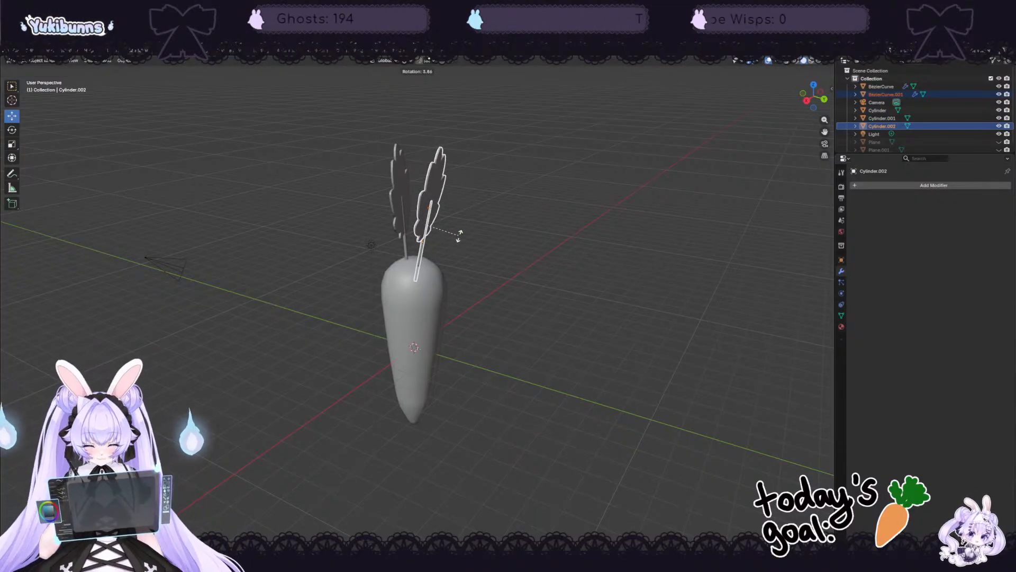
pyautogui.press('y')
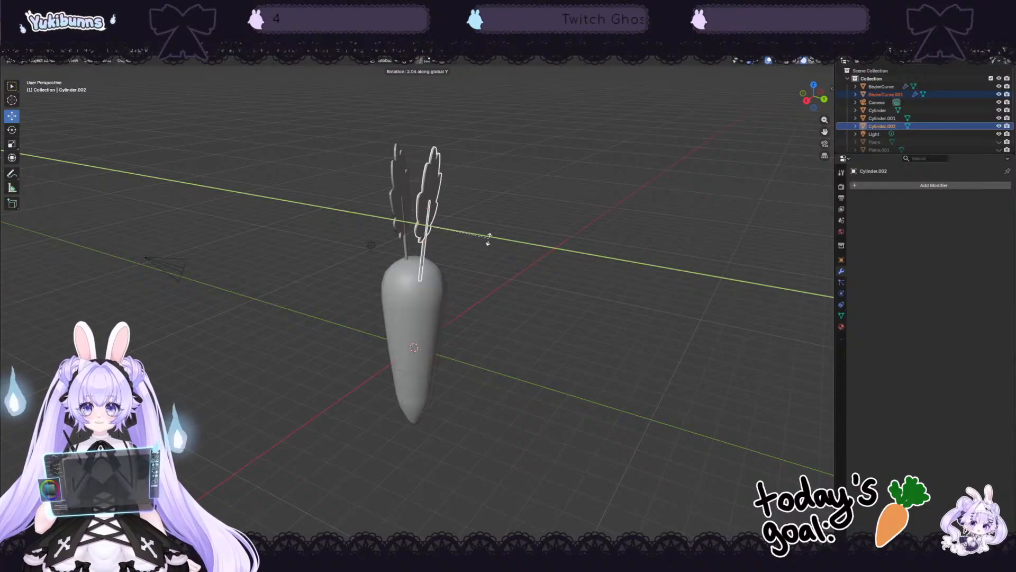
pyautogui.press('y')
pyautogui.press('y')
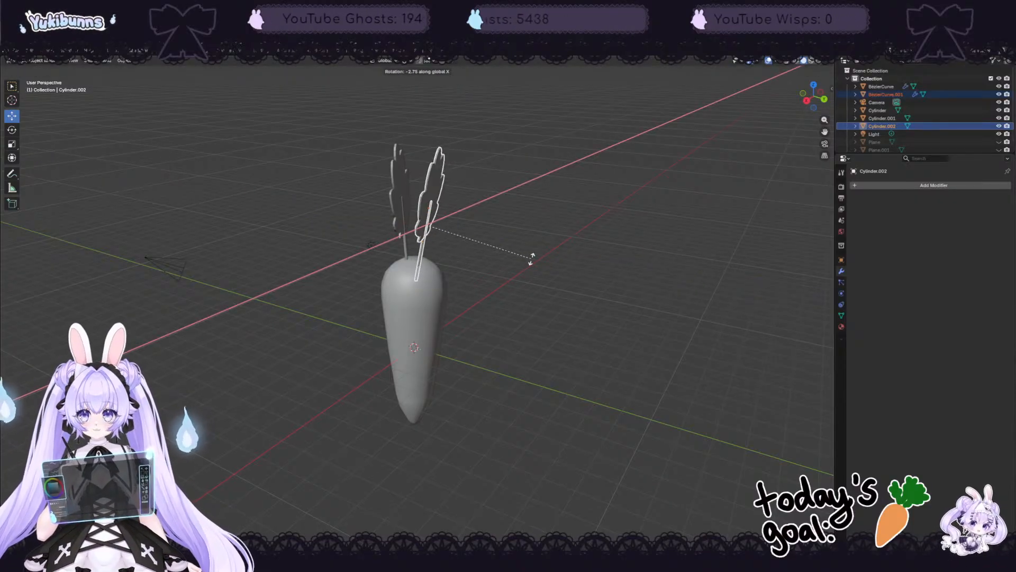
pyautogui.press('z')
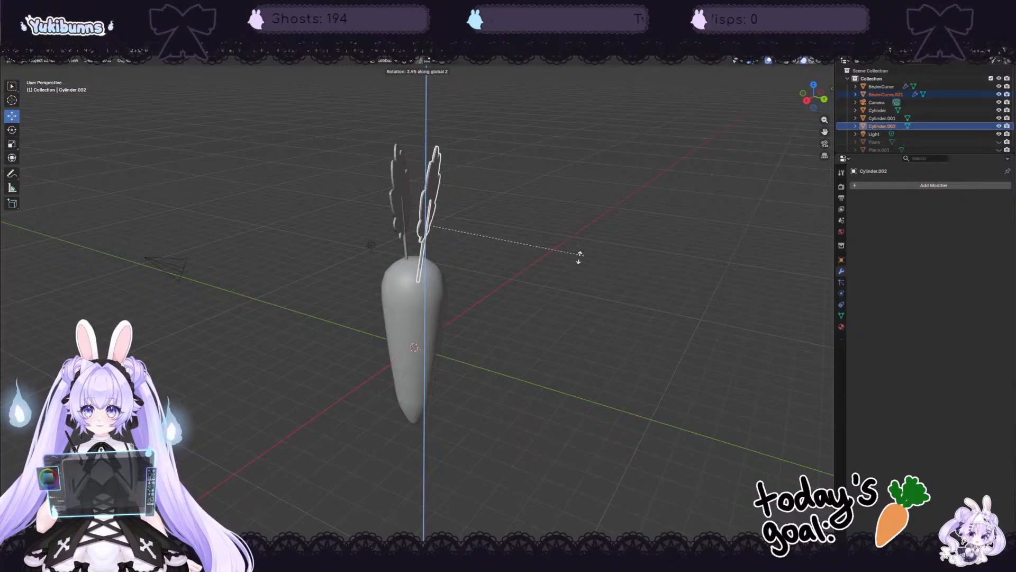
pyautogui.click(579, 97)
pyautogui.press('g')
pyautogui.press('x')
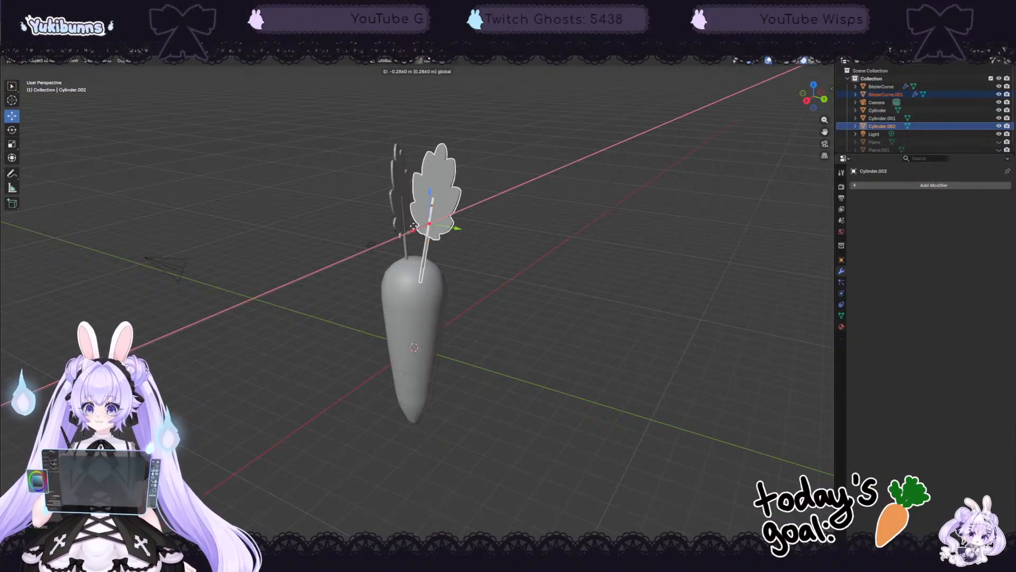
pyautogui.click(469, 236)
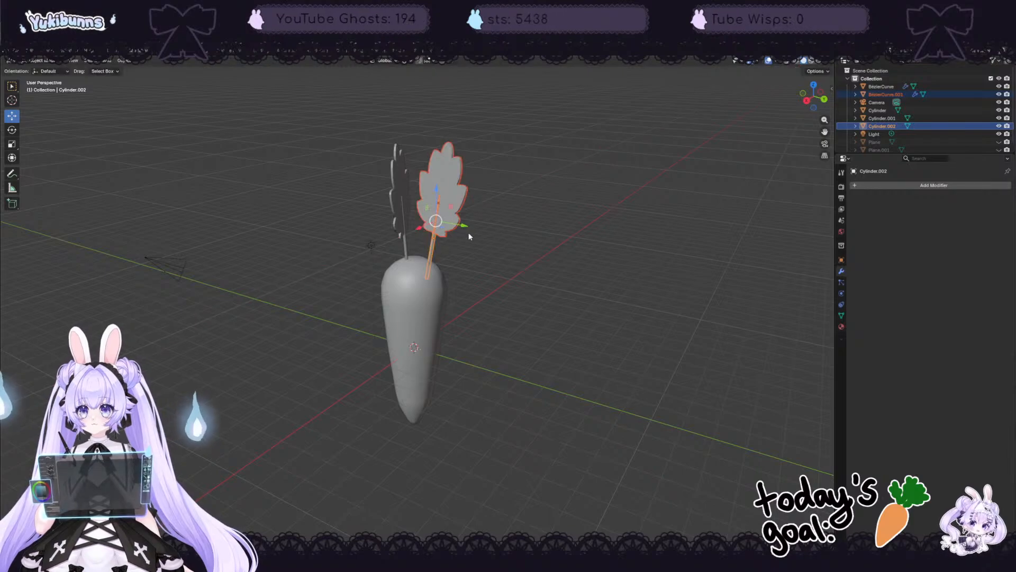
# Step: Duplicate the second leaf and stem along the X axis and nudge the new copy along Y
pyautogui.moveTo(469, 236); pyautogui.dragTo(370, 240, button='middle')
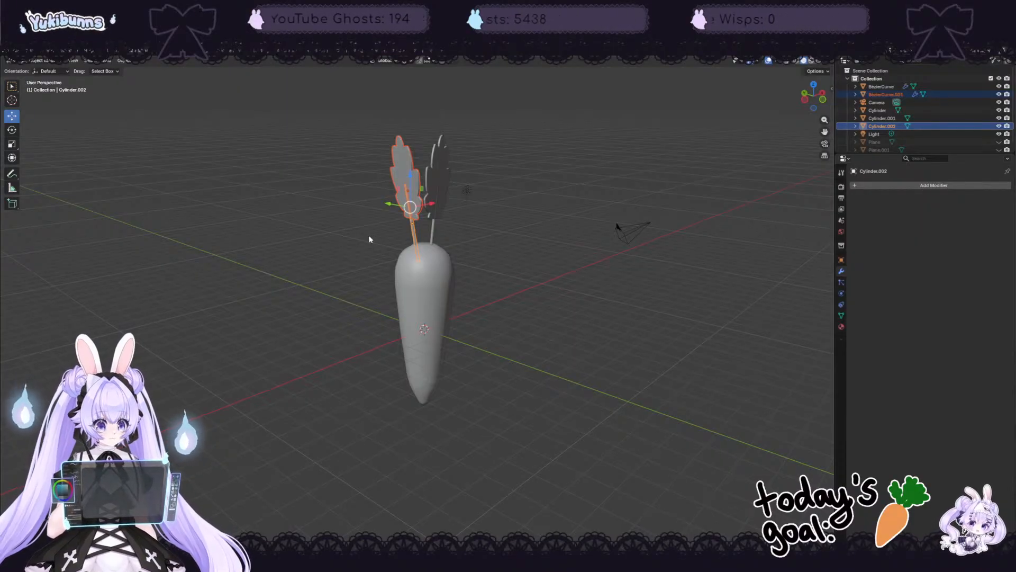
pyautogui.moveTo(370, 239); pyautogui.dragTo(490, 206, button='middle')
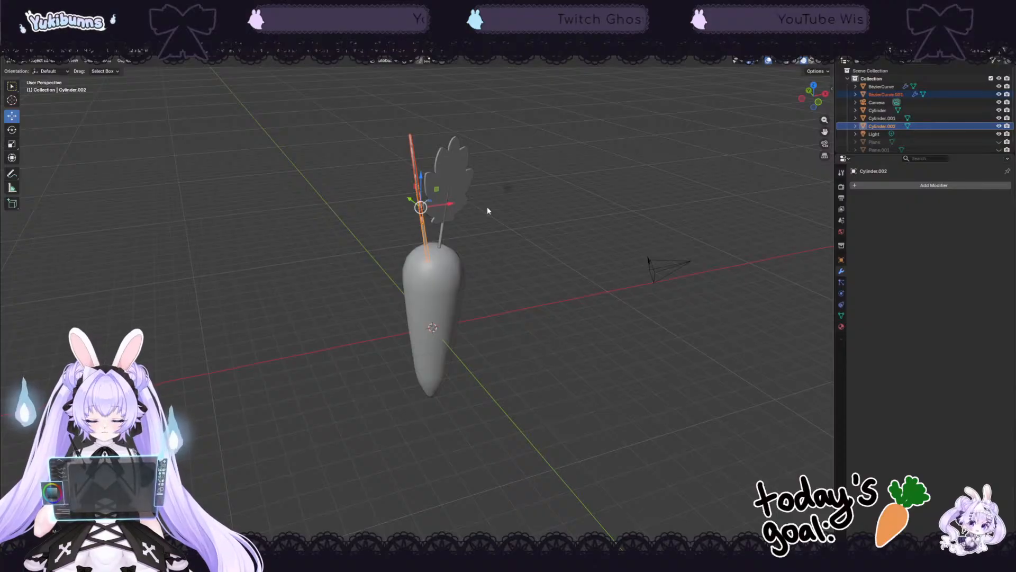
pyautogui.hotkey('shift', 'd')
pyautogui.press('x')
pyautogui.click(431, 206)
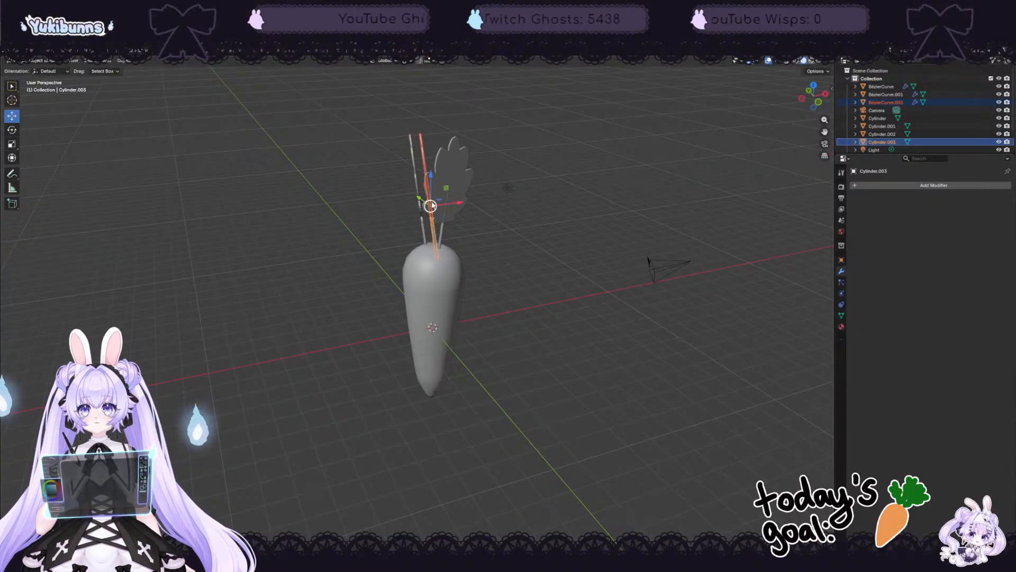
pyautogui.moveTo(418, 199); pyautogui.dragTo(425, 207)
# Step: Rotate the third leaf and stem about the global Z axis and reposition them on the crown beside the others
pyautogui.moveTo(561, 243); pyautogui.dragTo(577, 268, button='middle')
pyautogui.press('r')
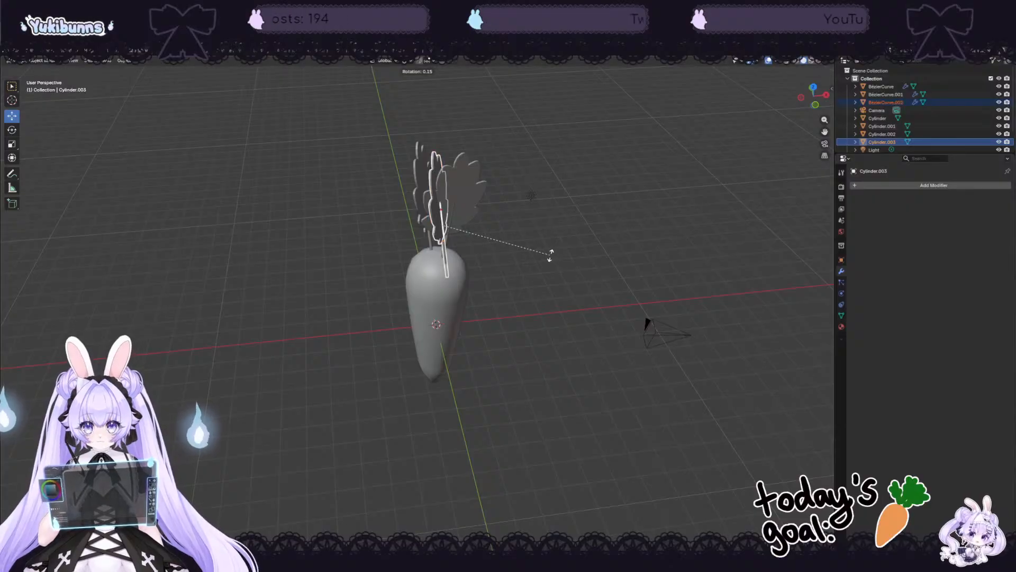
pyautogui.press('z')
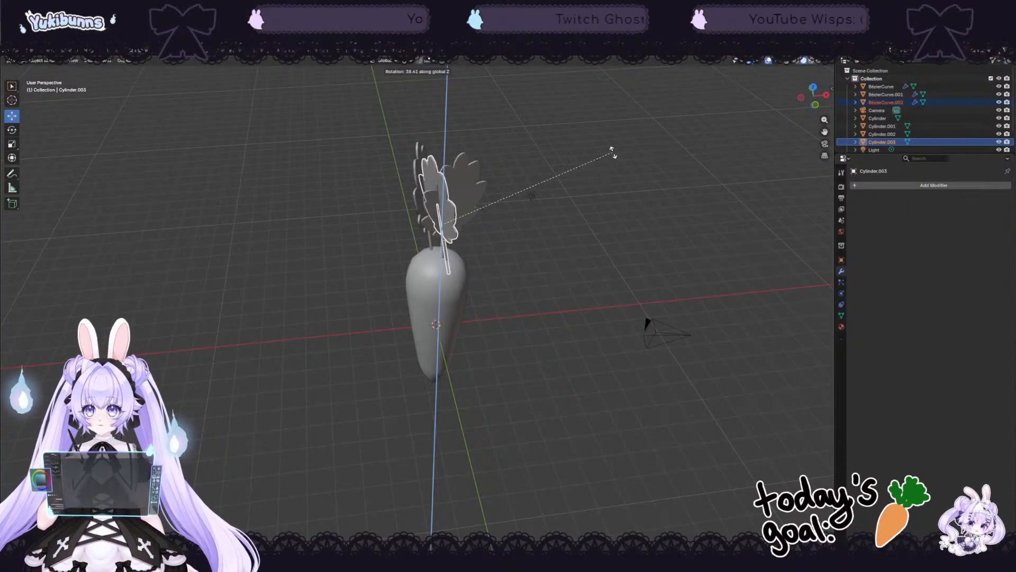
pyautogui.click(564, 75)
pyautogui.moveTo(464, 223); pyautogui.dragTo(429, 205)
# Step: Tilt the third leaf outward so its stem slants up from the carrot's crown
pyautogui.moveTo(508, 204); pyautogui.dragTo(461, 179, button='middle')
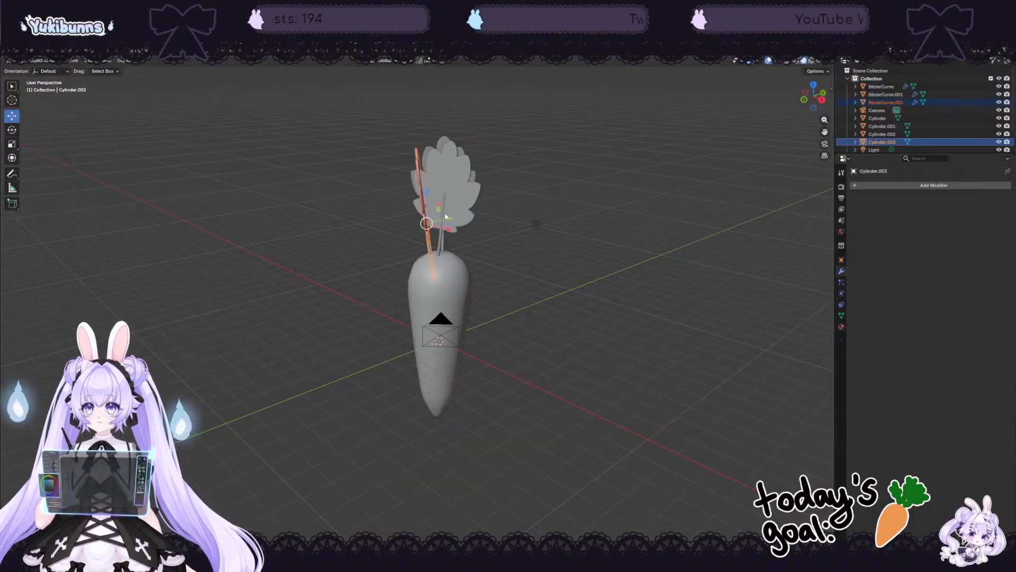
pyautogui.press('r')
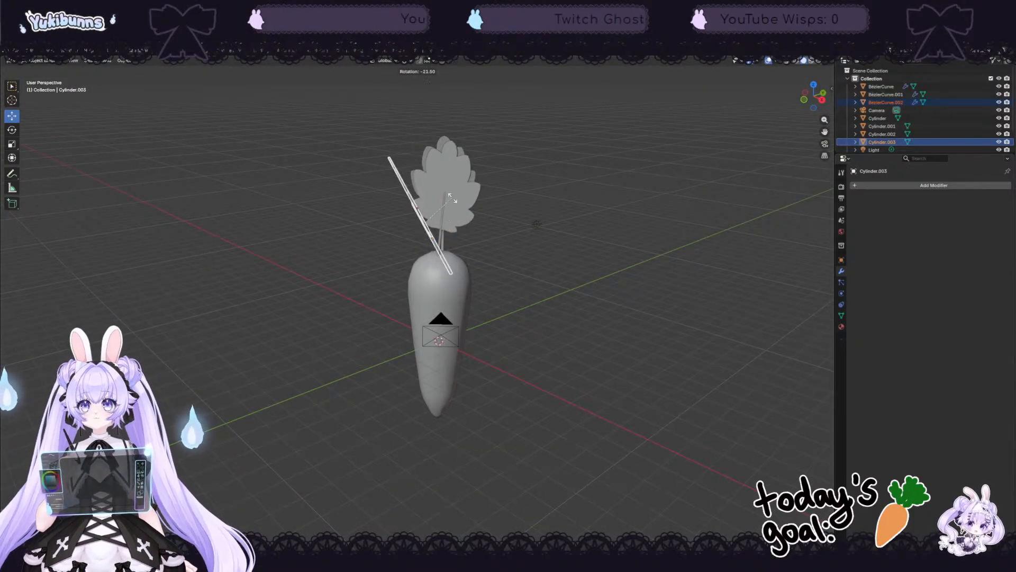
pyautogui.click(444, 210)
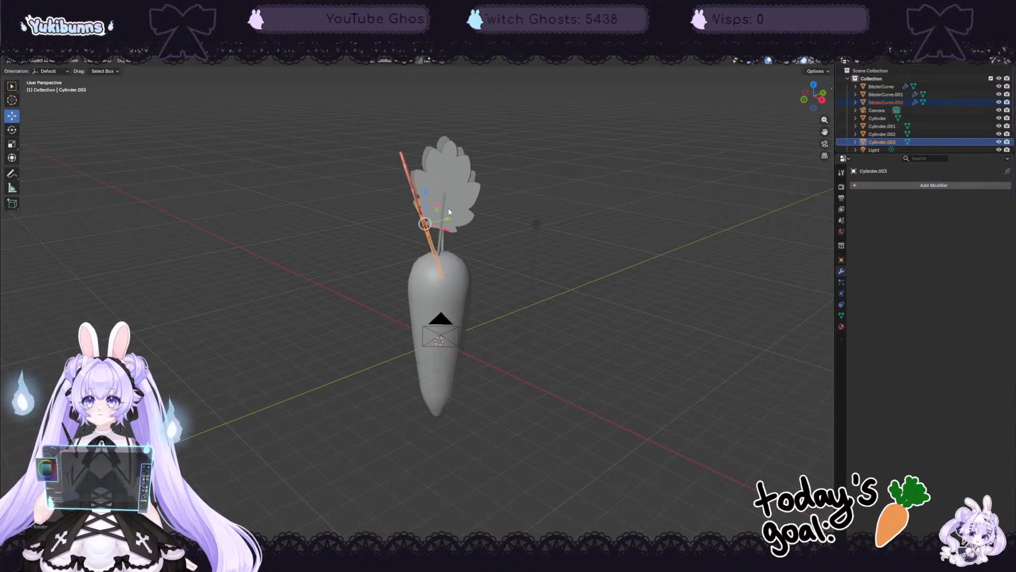
# Step: Duplicate the third leaf and stem and move the fourth copy along the X axis
pyautogui.moveTo(444, 209); pyautogui.dragTo(560, 264, button='middle')
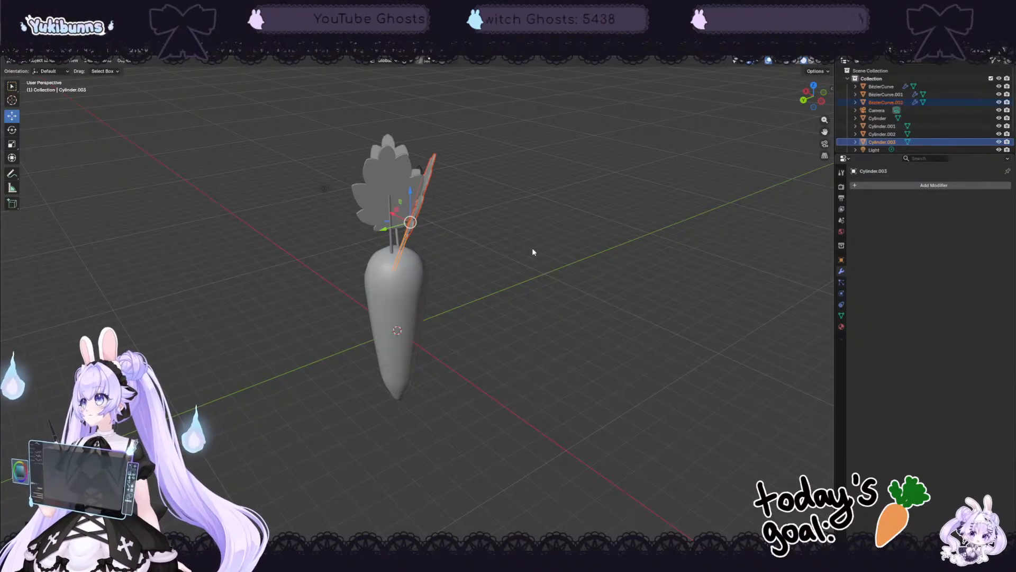
pyautogui.moveTo(465, 191)
pyautogui.mouseDown(button='middle')
pyautogui.moveTo(501, 187)
pyautogui.moveTo(470, 194)
pyautogui.mouseUp(button='middle')
pyautogui.hotkey('shift', 'd')
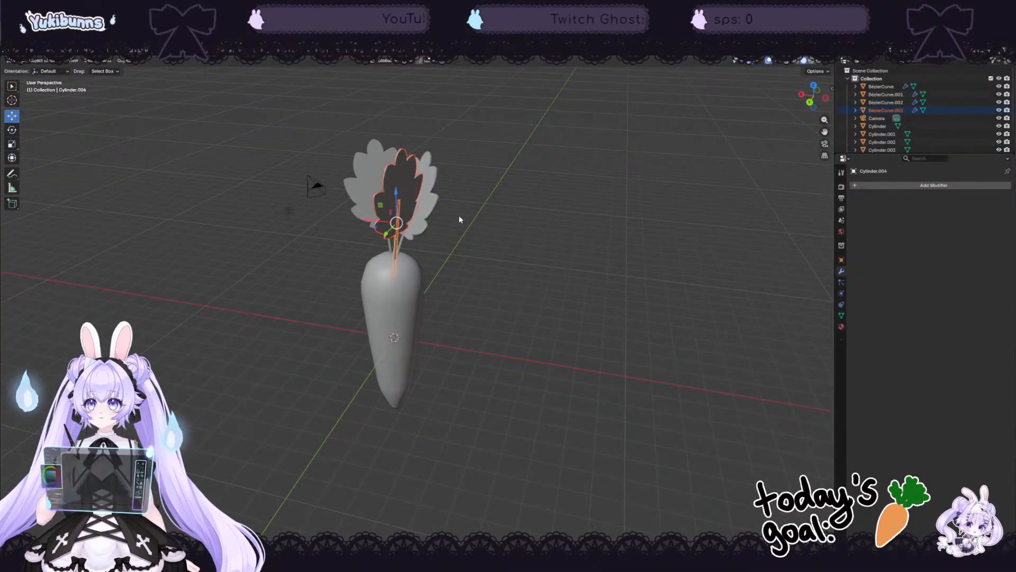
pyautogui.moveTo(368, 221); pyautogui.dragTo(356, 220)
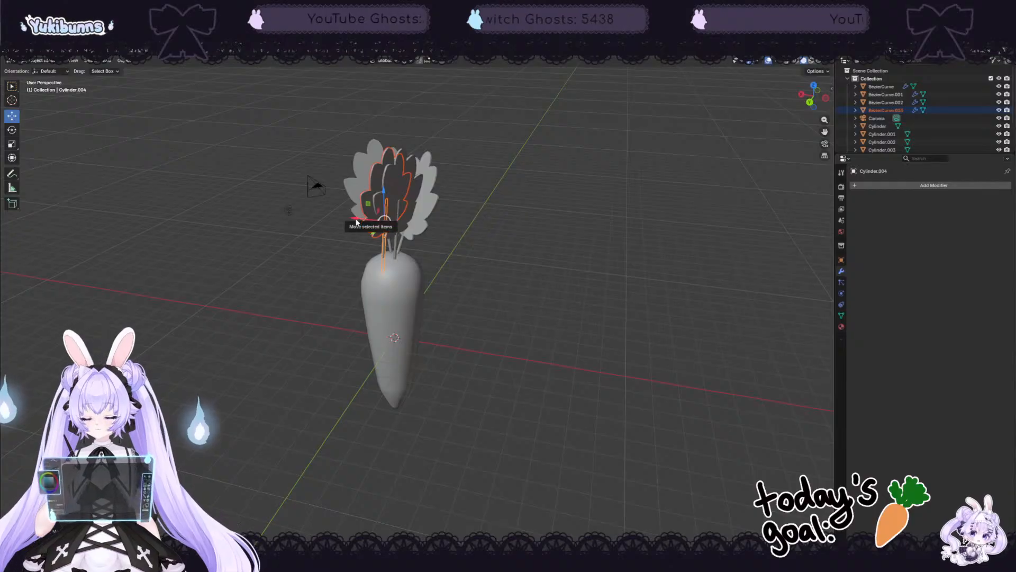
# Step: Rotate the fourth leaf and stem about the global Z axis and adjust their tilt slightly
pyautogui.press('r')
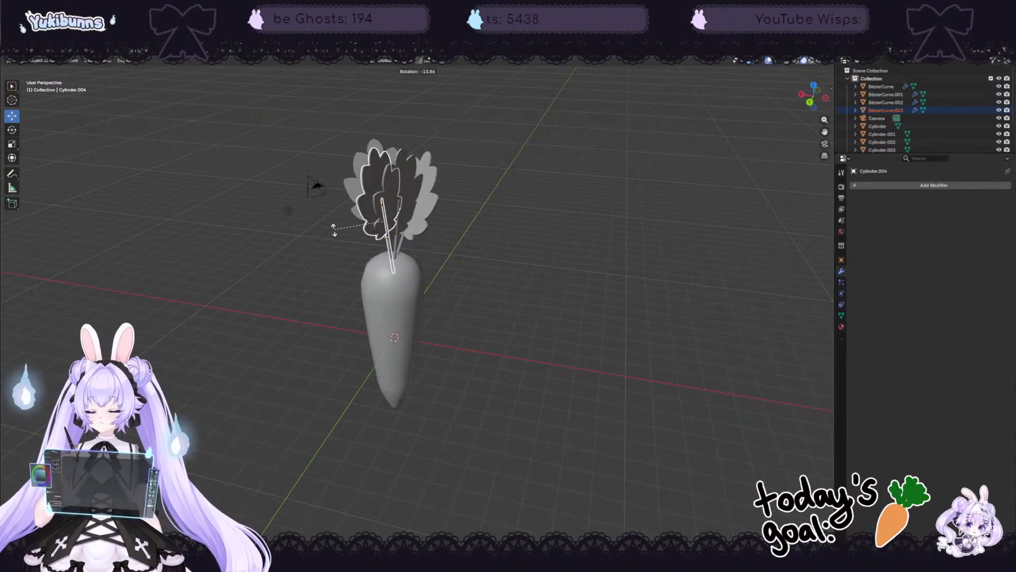
pyautogui.press('z')
pyautogui.click(380, 249)
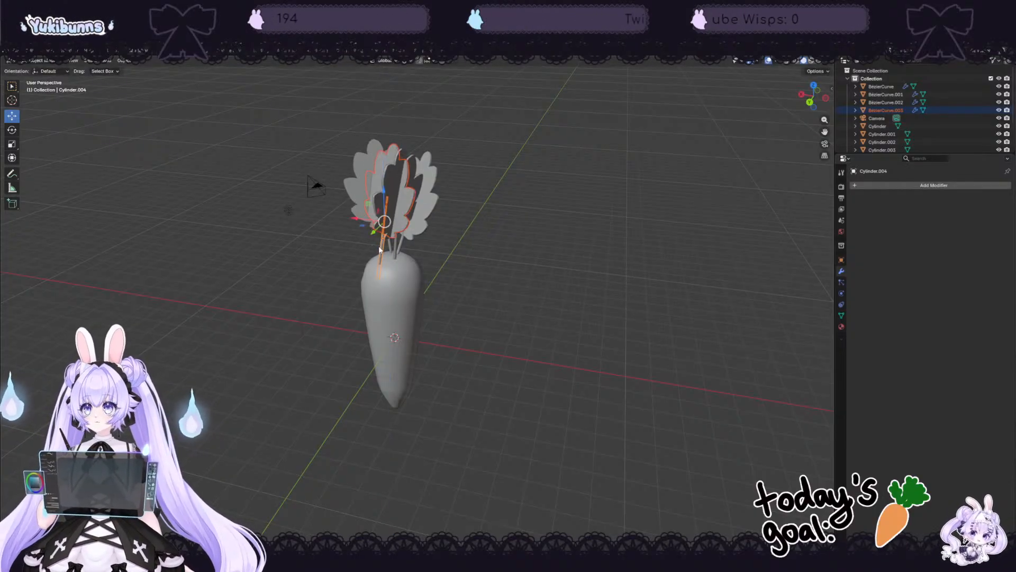
pyautogui.press('z')
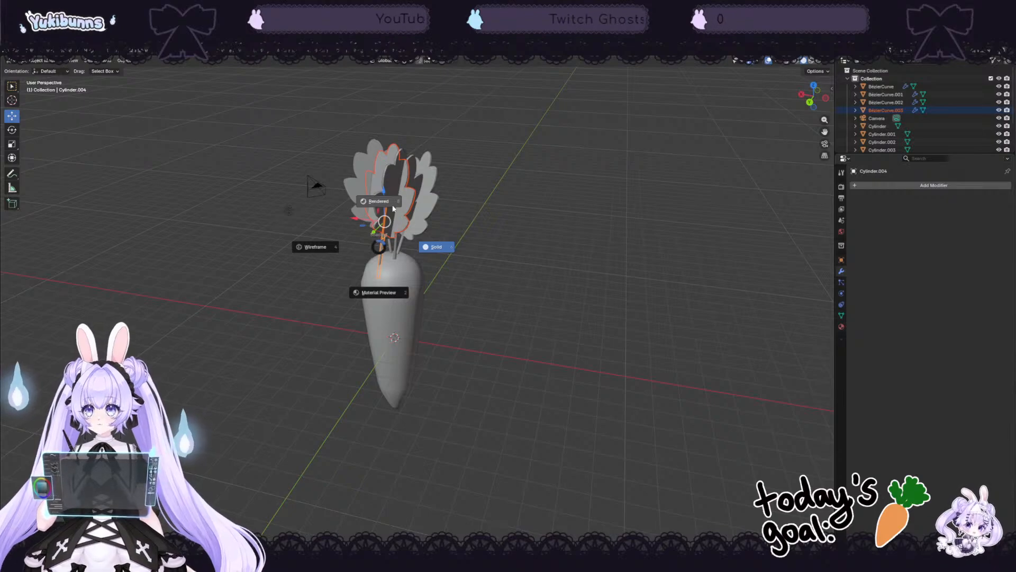
pyautogui.click(426, 208)
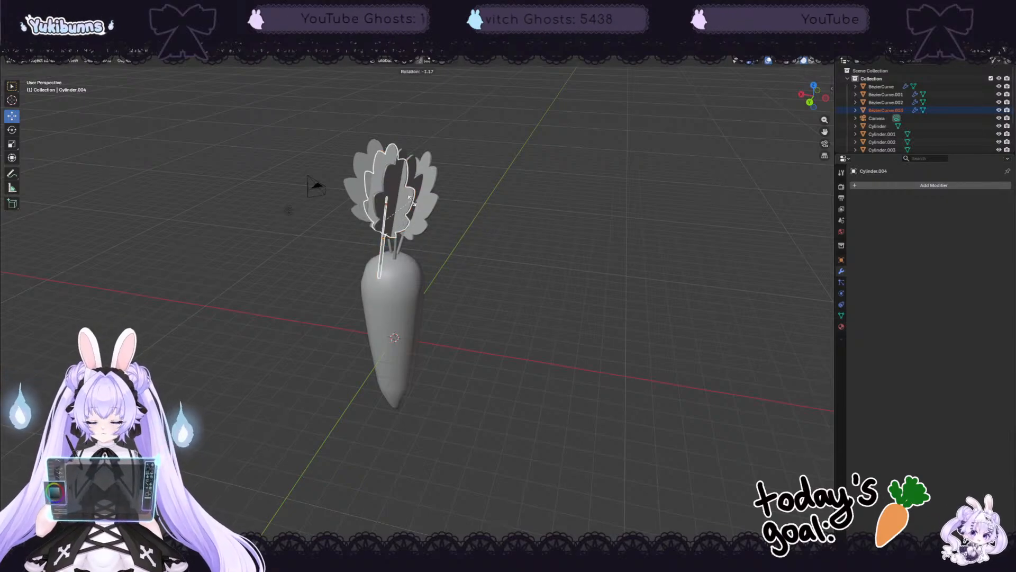
pyautogui.moveTo(414, 203); pyautogui.dragTo(465, 254, button='middle')
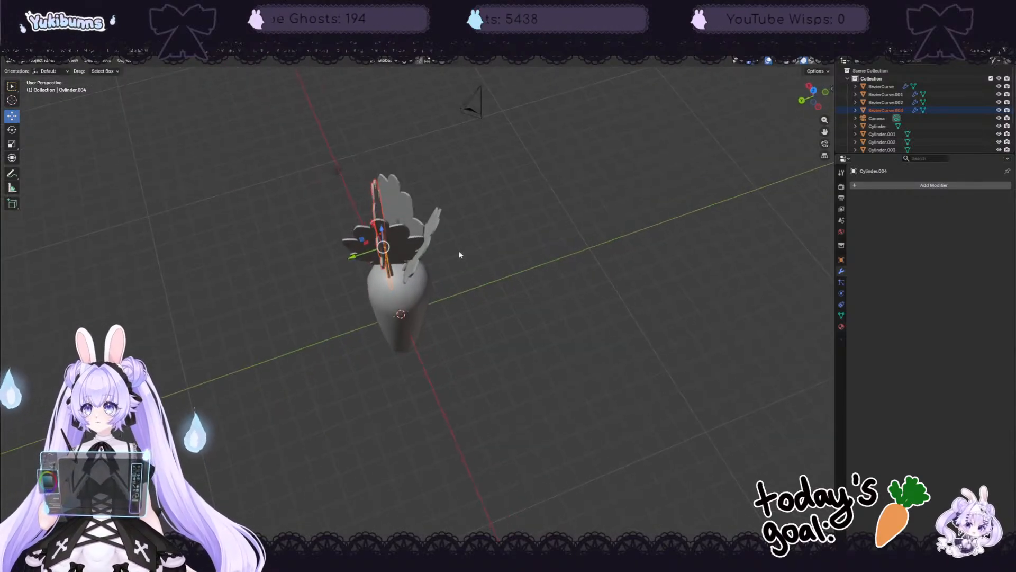
# Step: Nudge the fourth leaf and stem on the crown and tilt them further outward
pyautogui.moveTo(362, 255); pyautogui.dragTo(358, 256)
pyautogui.press('r')
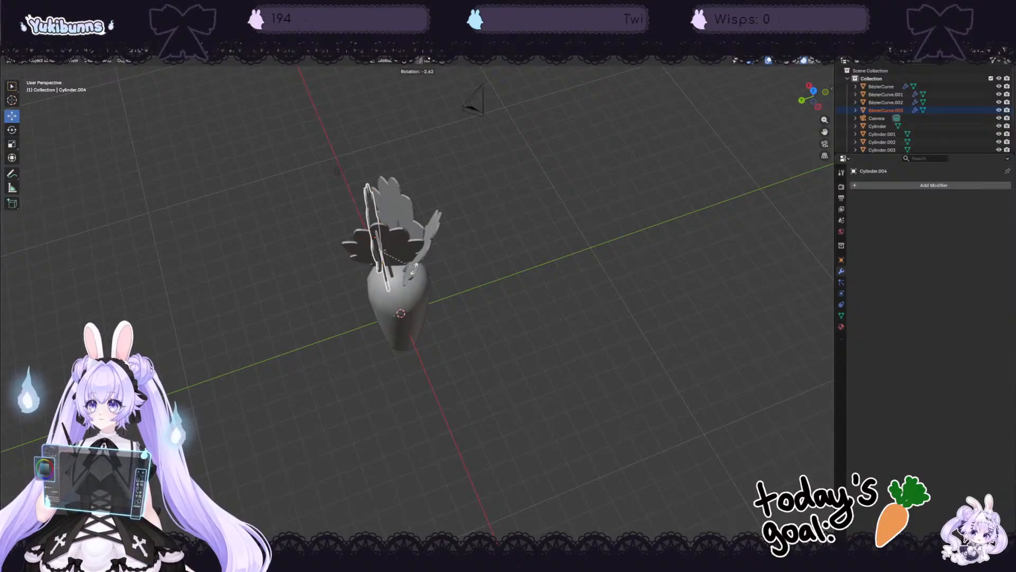
pyautogui.click(422, 260)
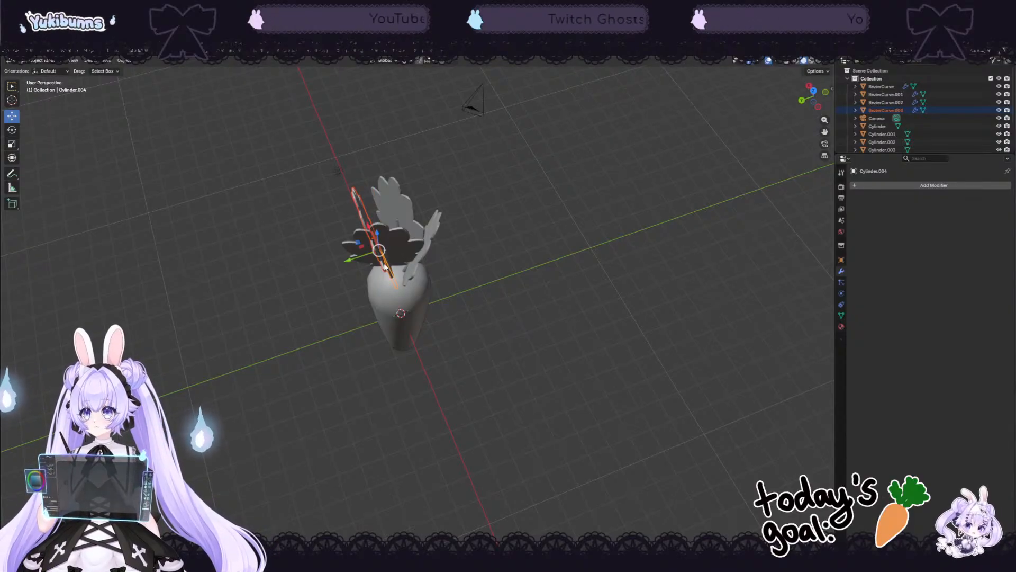
pyautogui.moveTo(434, 237); pyautogui.dragTo(563, 221, button='middle')
pyautogui.press('r')
pyautogui.click(471, 222)
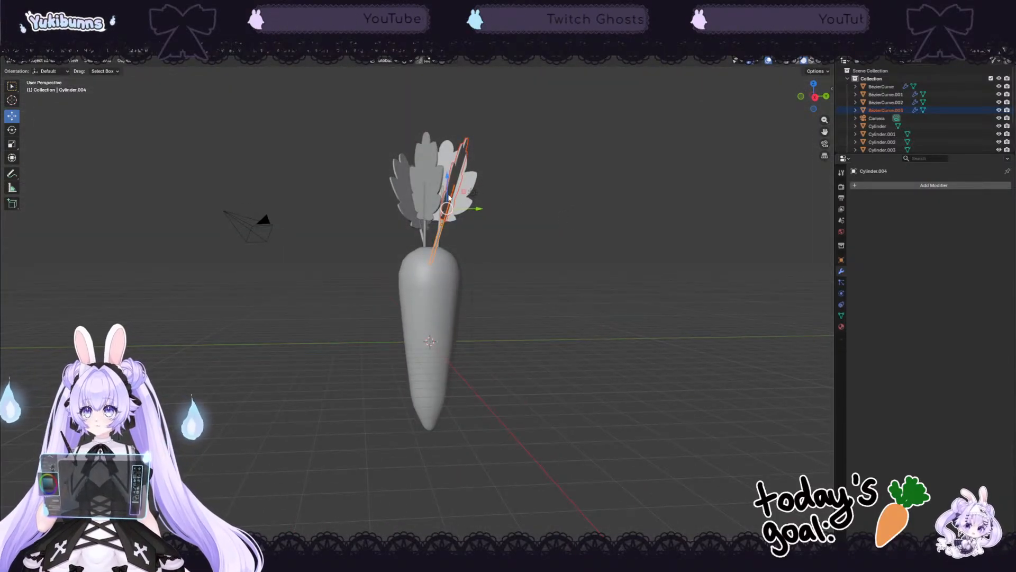
# Step: Lower the fourth leaf and stem along the global Z axis so the stem sits in the crown
pyautogui.press('g')
pyautogui.press('z')
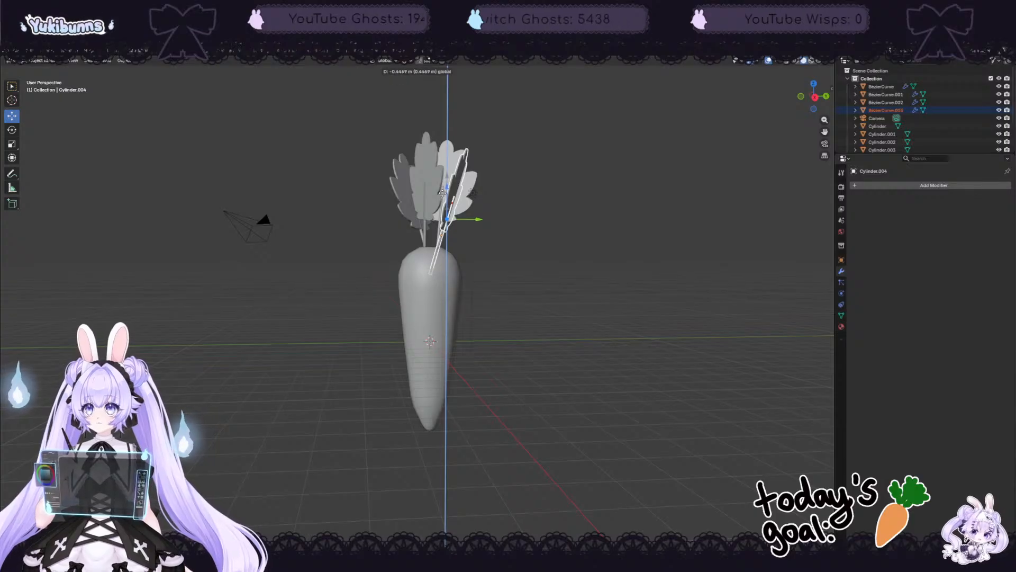
pyautogui.moveTo(443, 193); pyautogui.dragTo(470, 219)
pyautogui.moveTo(535, 225); pyautogui.dragTo(335, 249, button='middle')
# Step: Examine how the four leaves are spread around the crown from several angles
pyautogui.click(429, 182)
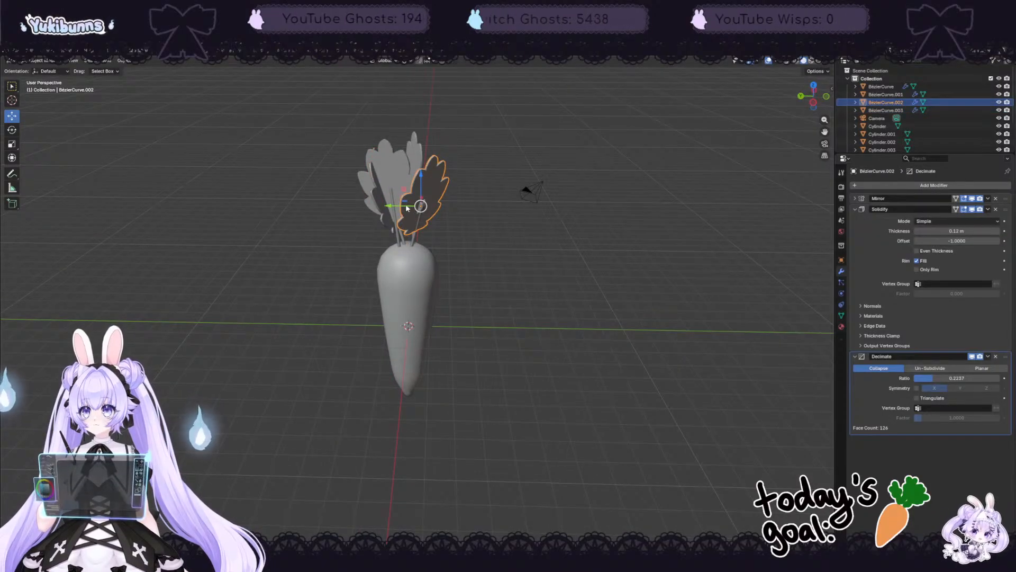
pyautogui.moveTo(473, 195); pyautogui.dragTo(496, 209, button='middle')
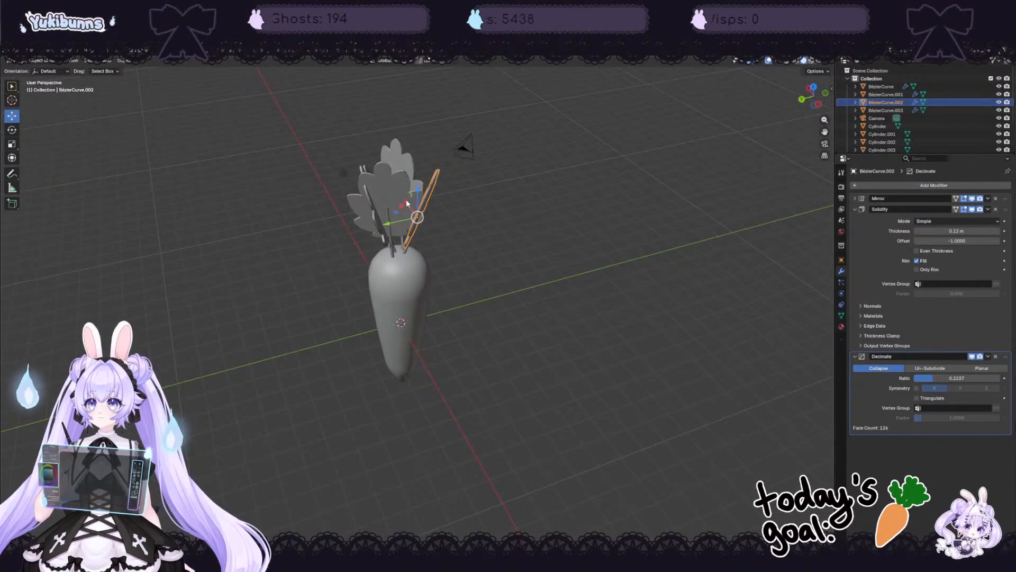
pyautogui.moveTo(406, 204); pyautogui.dragTo(388, 228)
pyautogui.moveTo(515, 246); pyautogui.dragTo(300, 227, button='middle')
pyautogui.moveTo(258, 216); pyautogui.dragTo(303, 223, button='middle')
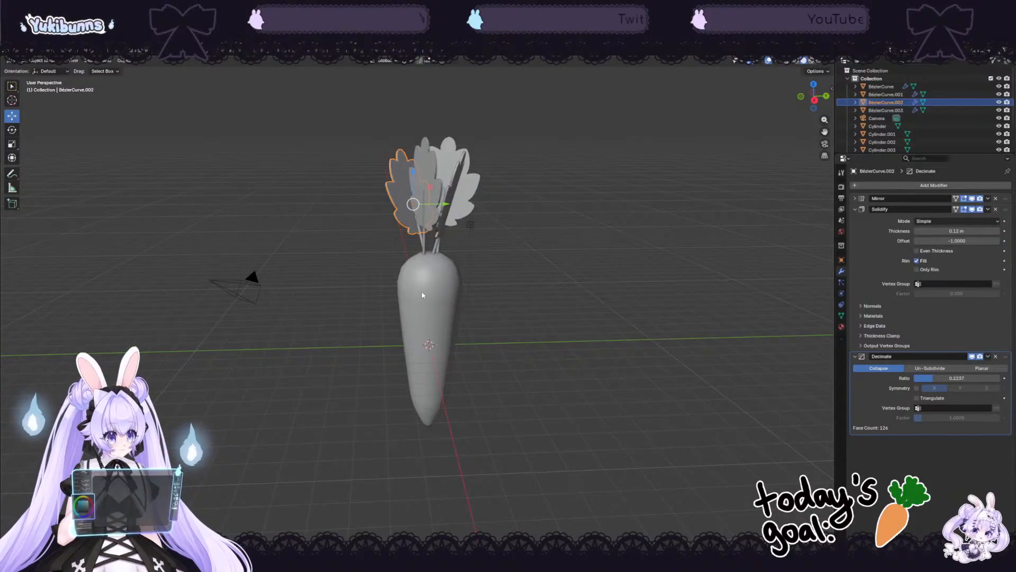
pyautogui.scroll(1, 462, 249)
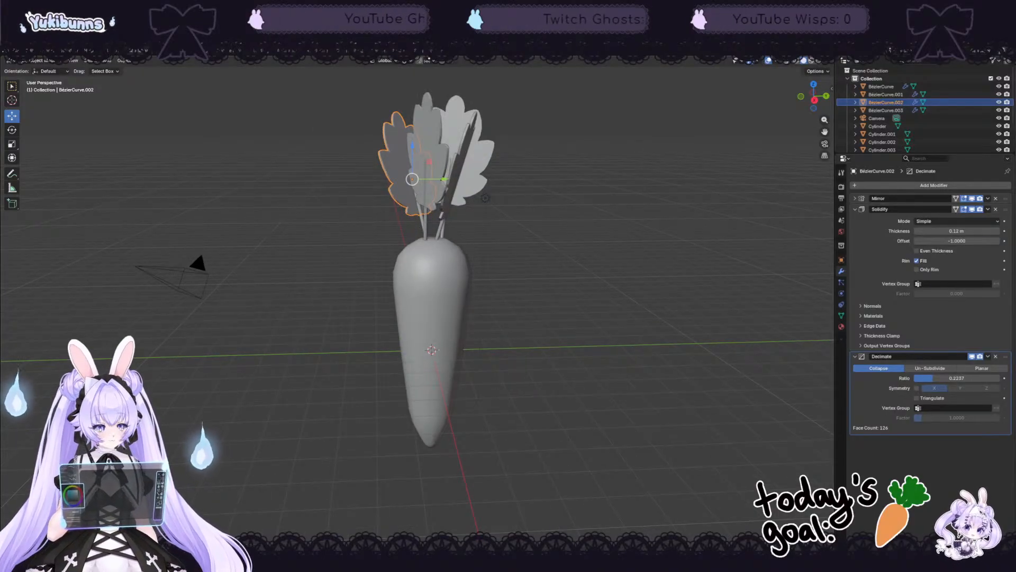
pyautogui.moveTo(548, 217); pyautogui.dragTo(543, 215, button='middle')
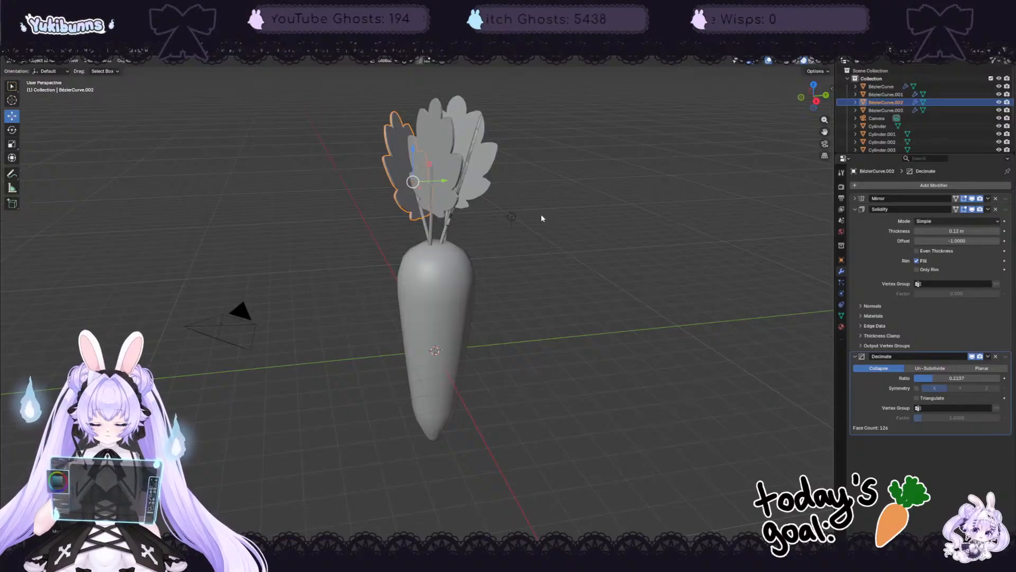
# Step: Duplicate a leaf with its stem, lowering the copy along the Z axis and scaling it to about half size
pyautogui.hotkey('ctrl', 'z')
pyautogui.hotkey('ctrl', 'z')
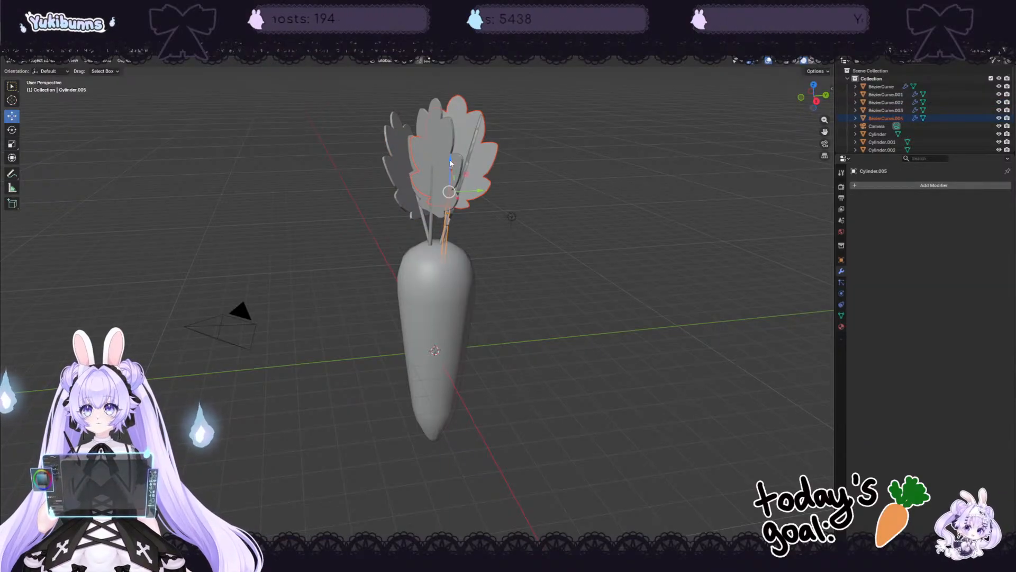
pyautogui.moveTo(449, 160); pyautogui.dragTo(449, 187)
pyautogui.press('s')
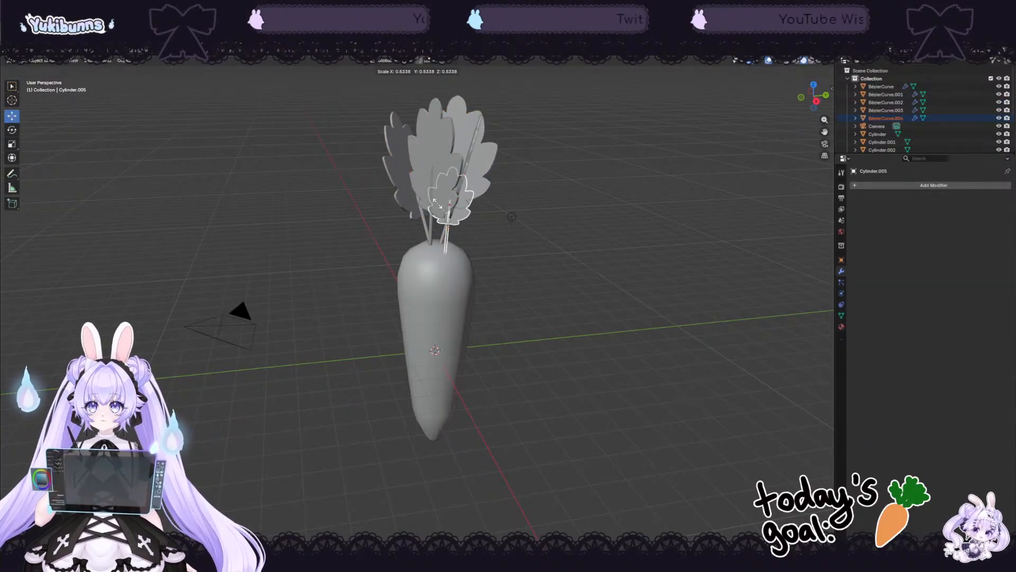
pyautogui.click(446, 195)
# Step: Tilt the small leaf and stem slightly and rotate them about the global Z axis
pyautogui.moveTo(592, 226); pyautogui.dragTo(418, 237, button='middle')
pyautogui.press('r')
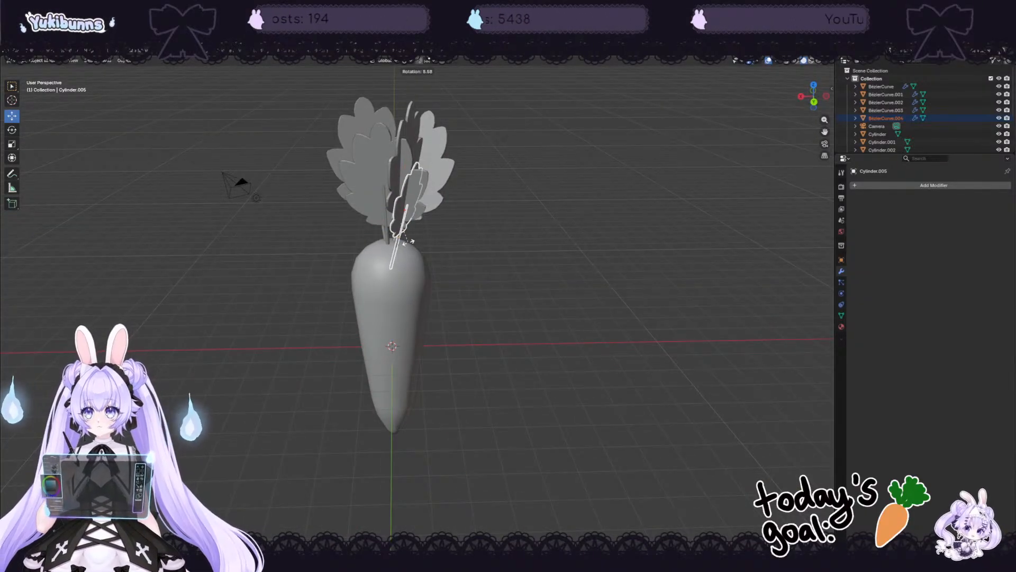
pyautogui.click(408, 245)
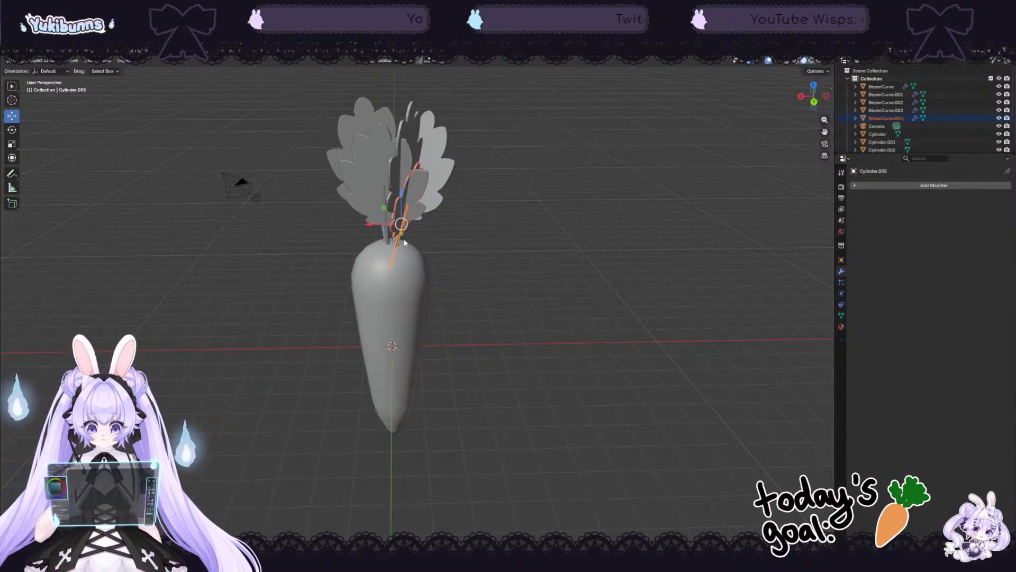
pyautogui.press('r')
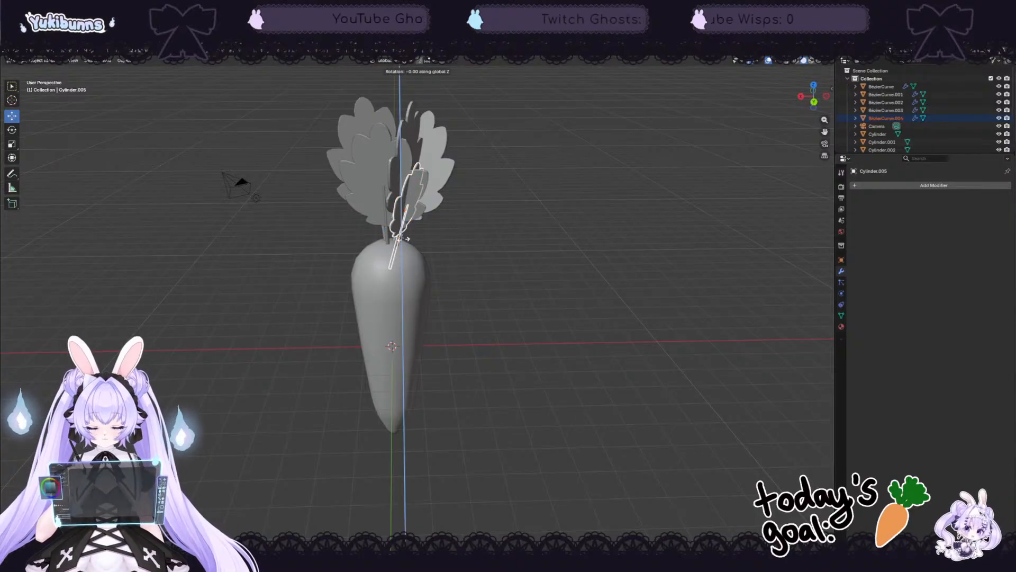
pyautogui.click(422, 257)
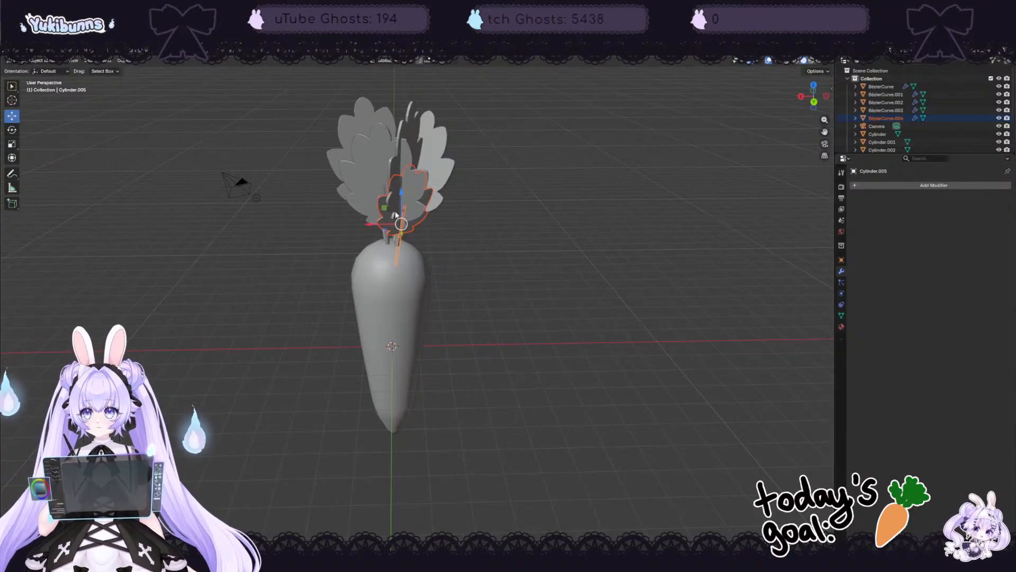
# Step: Reposition the small leaf and stem on the crown and tilt them outward by about 22 degrees
pyautogui.moveTo(396, 214); pyautogui.dragTo(438, 218, button='middle')
pyautogui.moveTo(439, 220); pyautogui.dragTo(435, 199)
pyautogui.press('r')
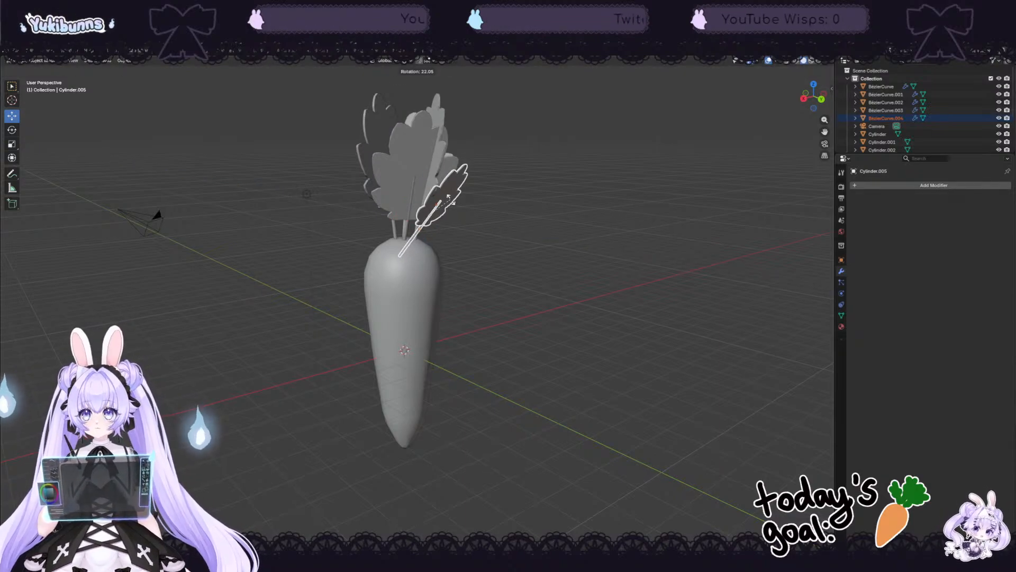
pyautogui.click(469, 189)
pyautogui.moveTo(496, 238); pyautogui.dragTo(376, 234, button='middle')
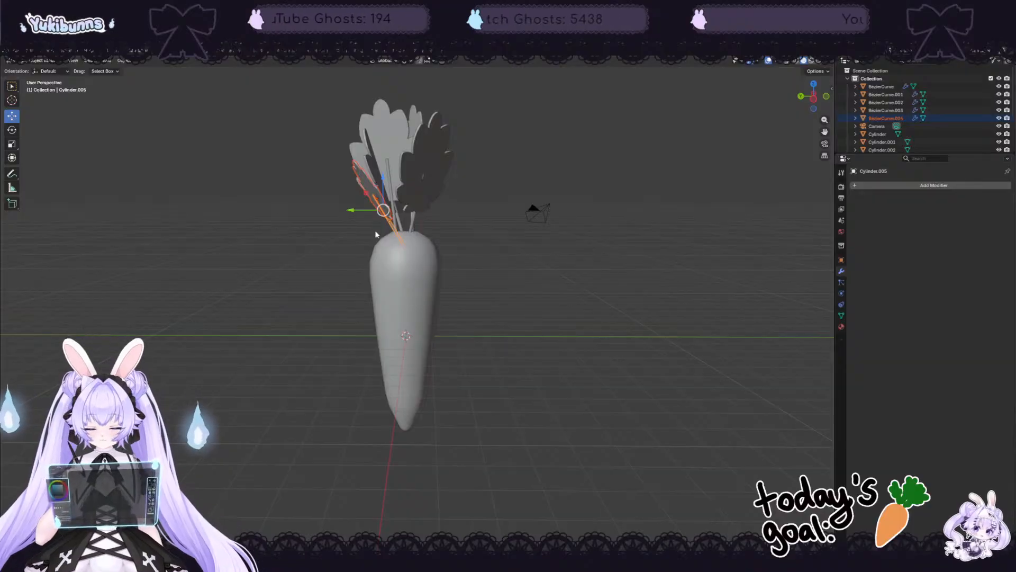
# Step: Duplicate the small leaf and stem and rotate the copy about the global Z axis to face the opposite way
pyautogui.moveTo(416, 192); pyautogui.dragTo(468, 222, button='middle')
pyautogui.hotkey('shift', 'd')
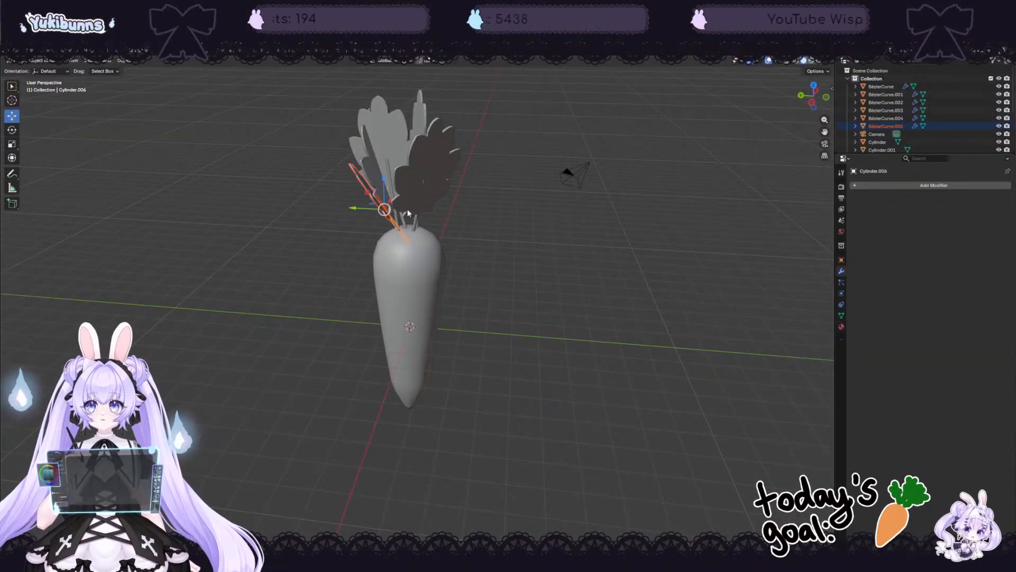
pyautogui.moveTo(408, 208); pyautogui.dragTo(453, 216, button='middle')
pyautogui.press('z')
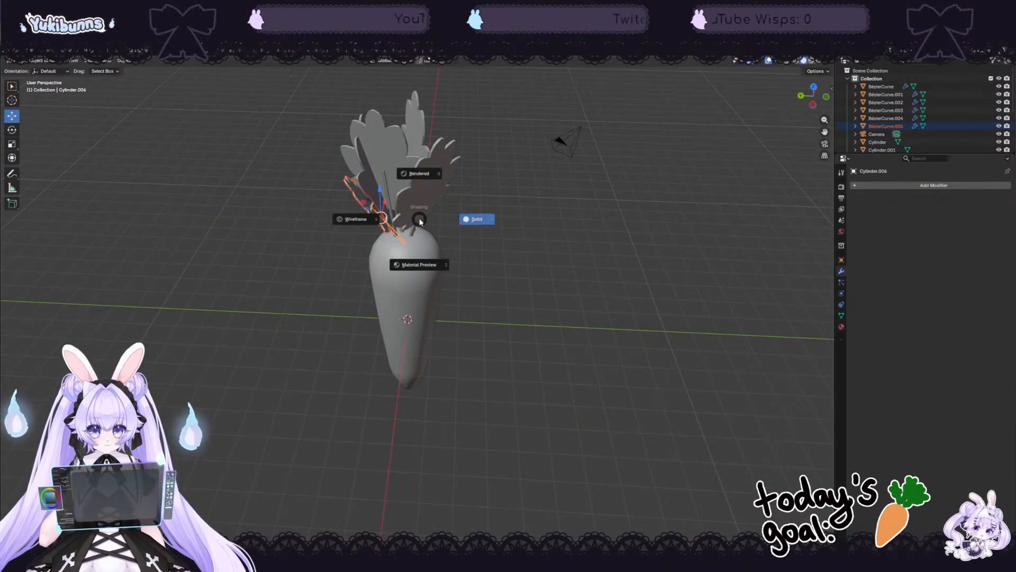
pyautogui.click(446, 221)
pyautogui.press('r')
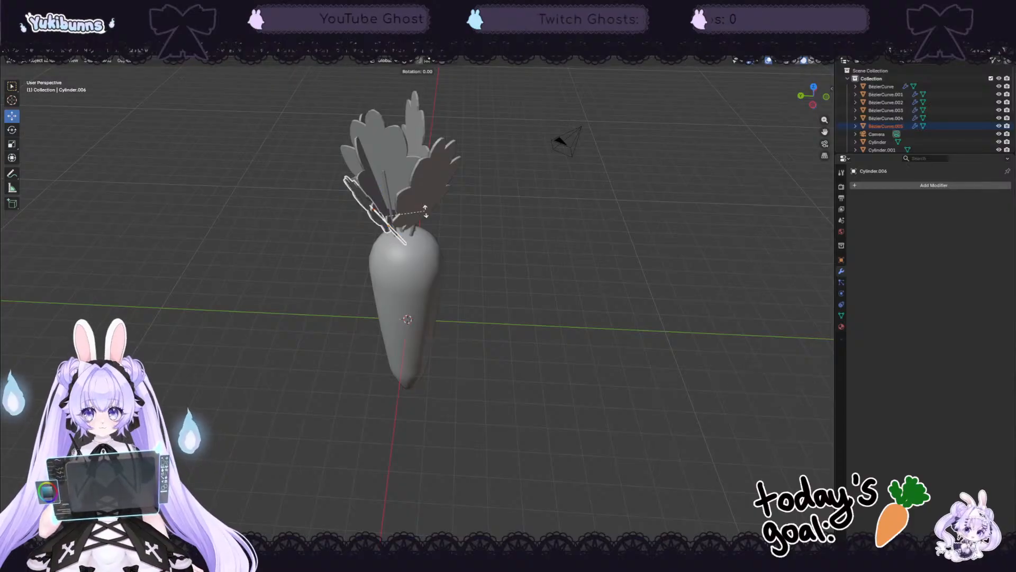
pyautogui.press('z')
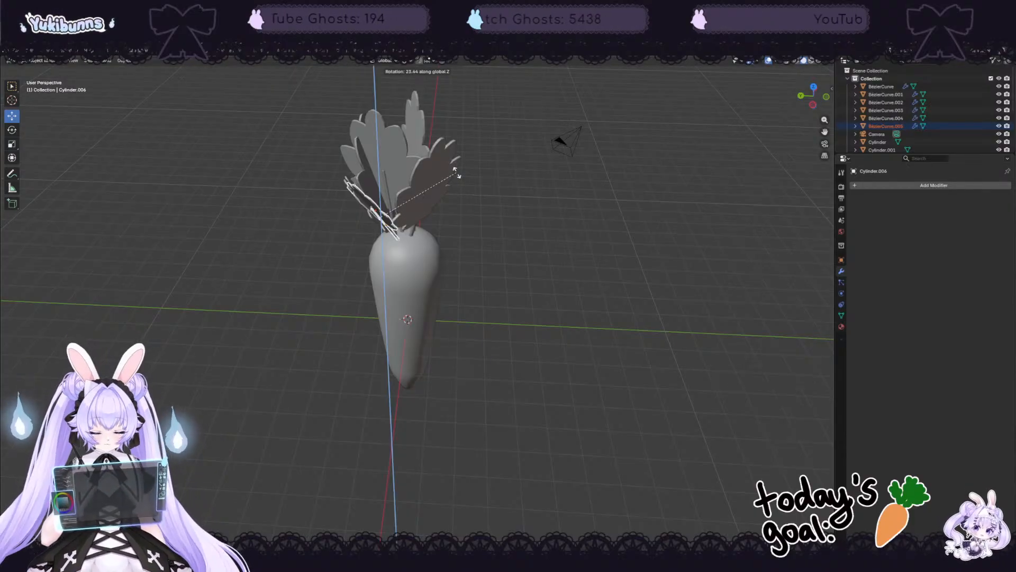
pyautogui.click(311, 135)
# Step: Move the second small leaf and stem along the Y axis to the crown's opposite side and nudge them along X
pyautogui.moveTo(349, 219); pyautogui.dragTo(536, 240)
pyautogui.moveTo(535, 241); pyautogui.dragTo(403, 243, button='middle')
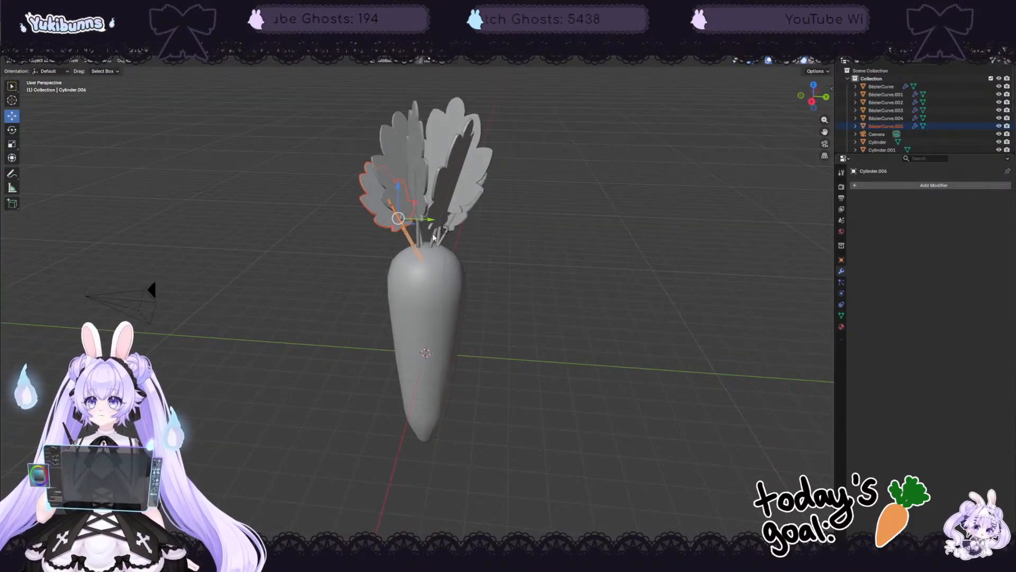
pyautogui.moveTo(435, 198); pyautogui.dragTo(506, 262, button='middle')
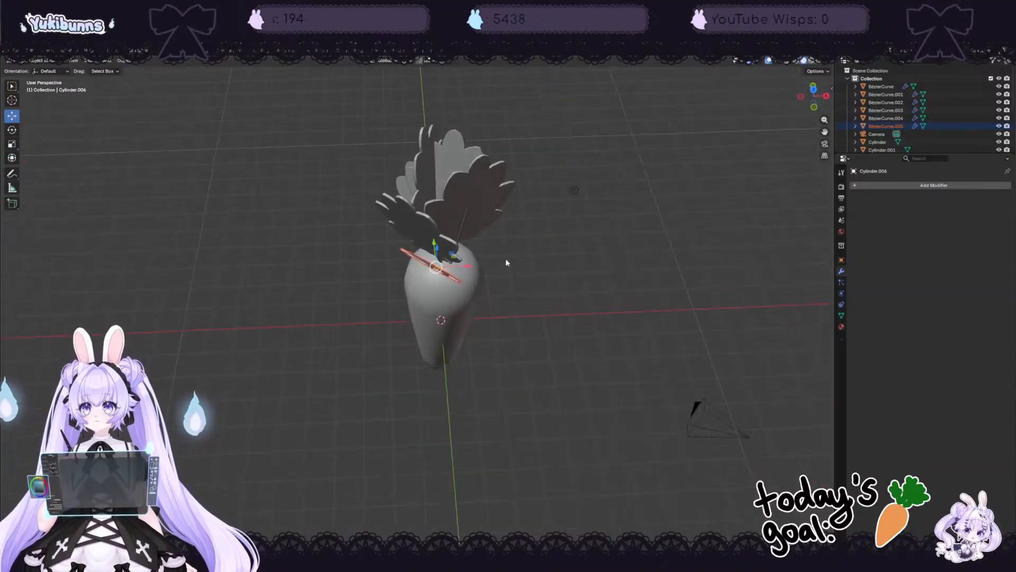
pyautogui.moveTo(466, 268); pyautogui.dragTo(459, 266)
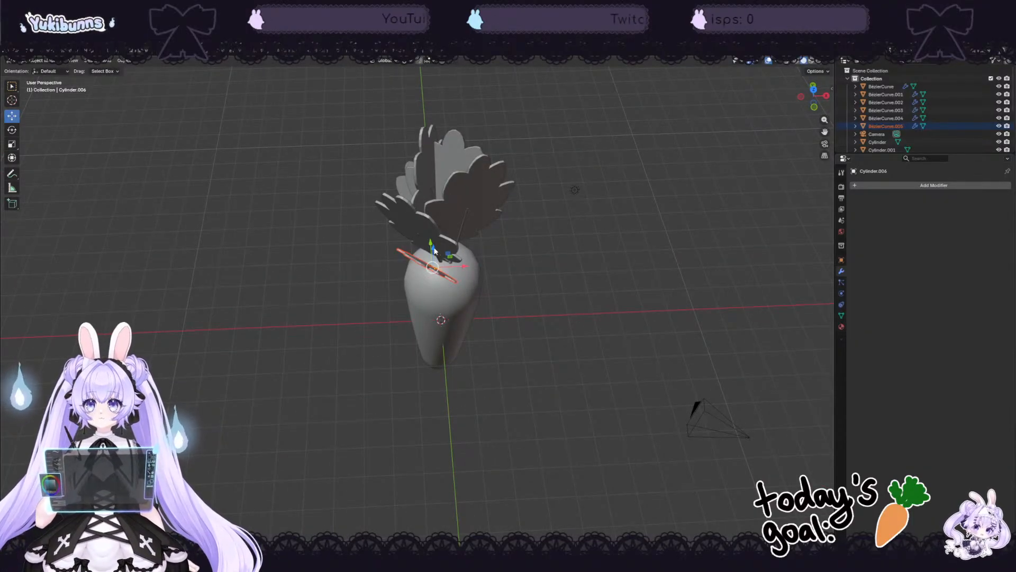
pyautogui.moveTo(435, 251); pyautogui.dragTo(524, 239, button='middle')
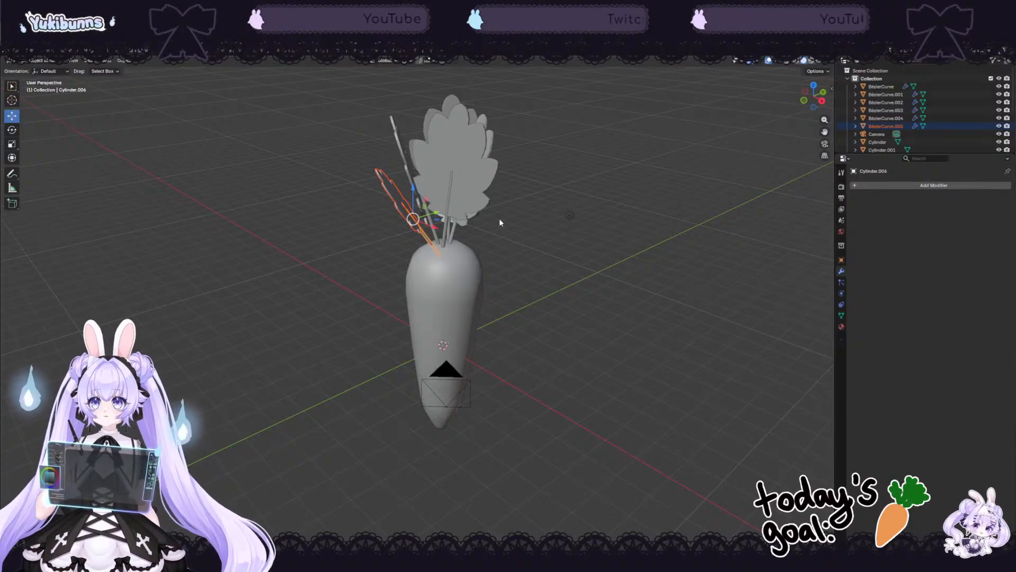
# Step: Duplicate the second small leaf and stem and move the third small copy along the global Y axis
pyautogui.moveTo(499, 219); pyautogui.dragTo(478, 220, button='middle')
pyautogui.hotkey('shift', 'd')
pyautogui.rightClick(485, 235)
pyautogui.press('g')
pyautogui.press('y')
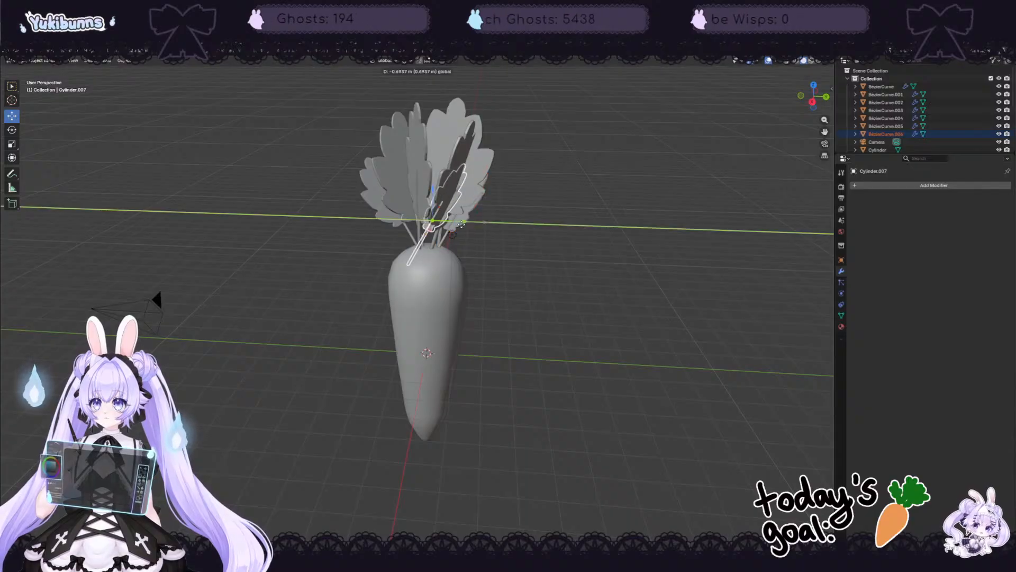
pyautogui.click(461, 223)
# Step: Rotate the third small leaf and stem about the global Z axis and move them along X to the crown's edge
pyautogui.press('r')
pyautogui.press('z')
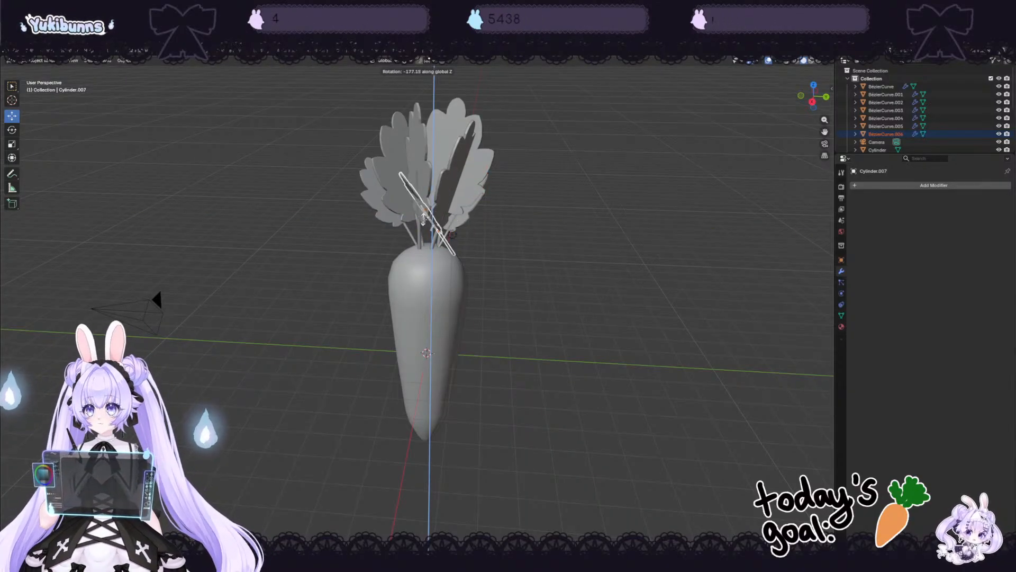
pyautogui.click(423, 241)
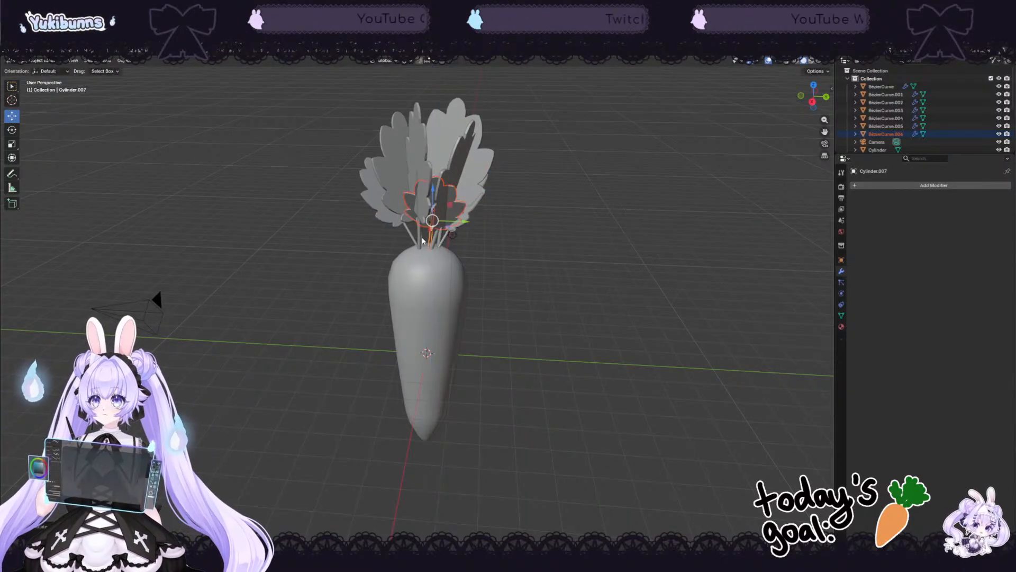
pyautogui.moveTo(464, 213); pyautogui.dragTo(424, 211, button='middle')
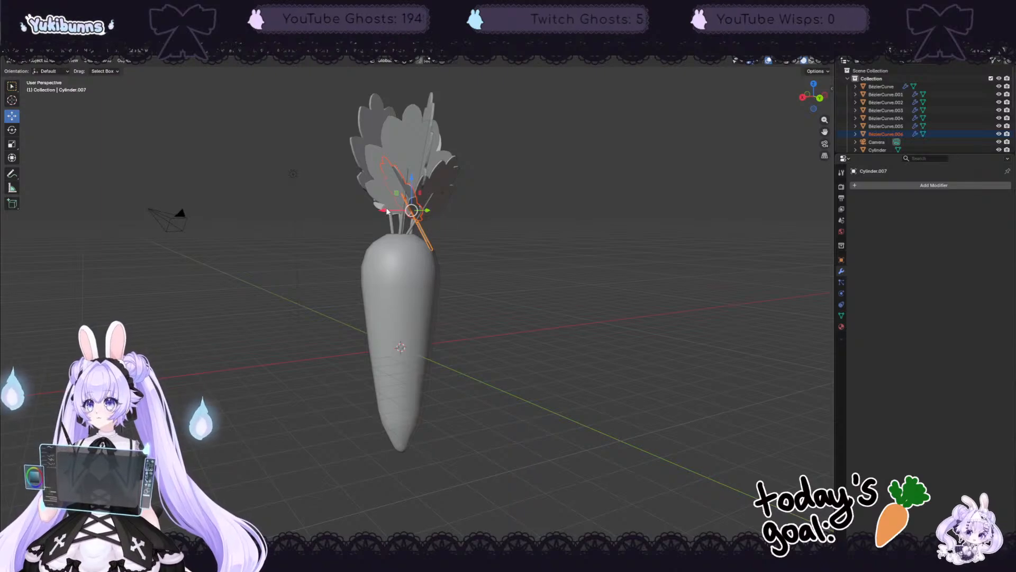
pyautogui.moveTo(387, 210); pyautogui.dragTo(347, 211)
pyautogui.moveTo(560, 249); pyautogui.dragTo(581, 272, button='middle')
# Step: Select the first small leaf together with its stem
pyautogui.click(457, 205)
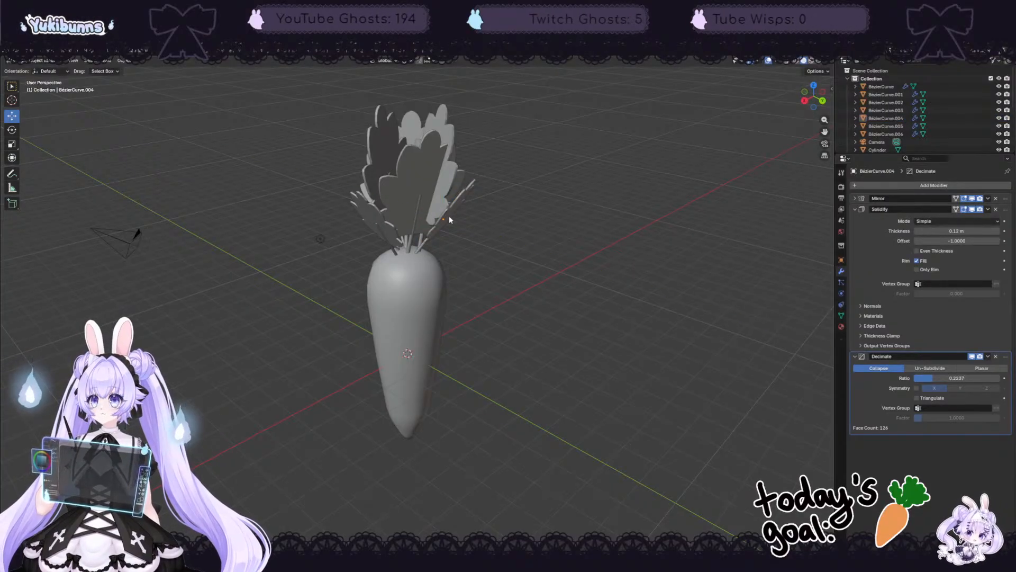
pyautogui.click(449, 215)
pyautogui.moveTo(605, 246); pyautogui.dragTo(551, 243, button='middle')
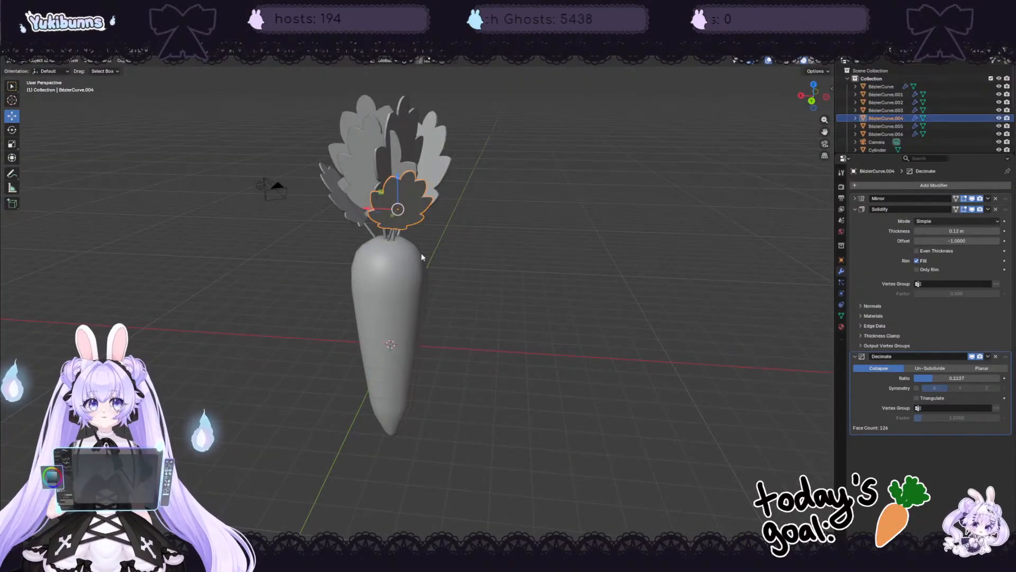
pyautogui.moveTo(392, 240); pyautogui.dragTo(430, 217, button='middle')
pyautogui.keyDown('shift'); pyautogui.click(427, 224); pyautogui.keyUp('shift')
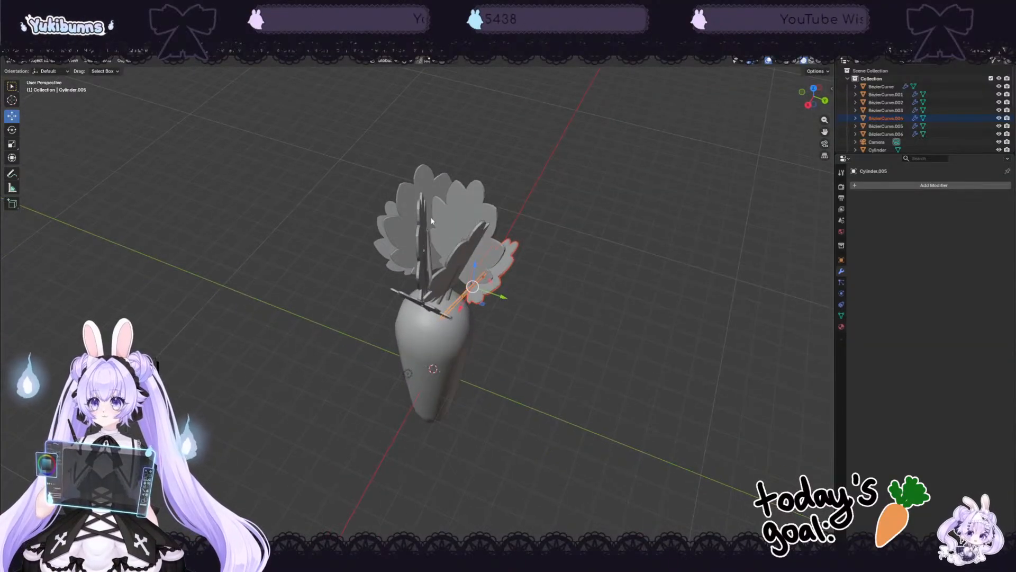
# Step: Try to rotate the large leaf seen edge-on slightly about the global Z axis
pyautogui.click(420, 233)
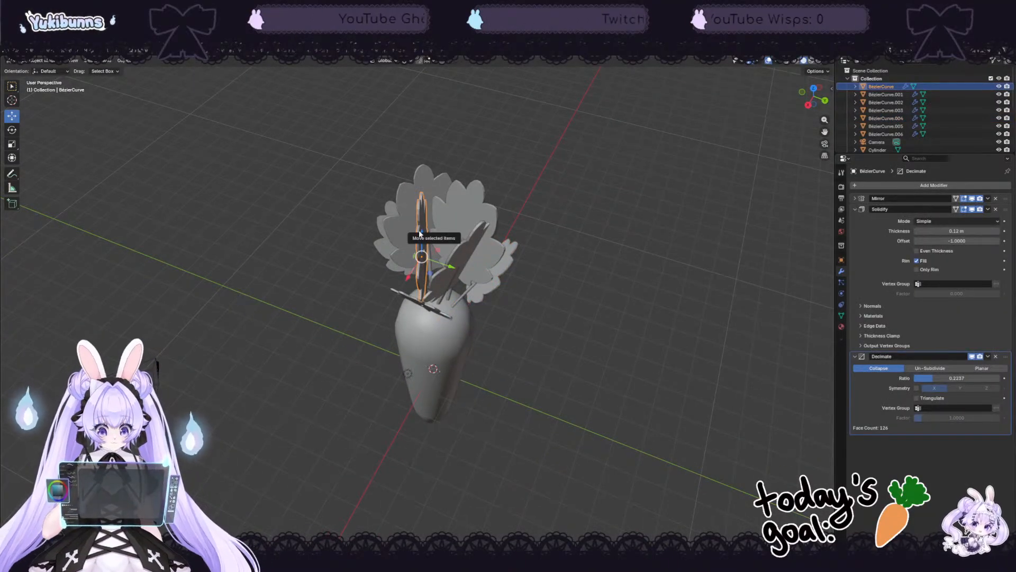
pyautogui.press('r')
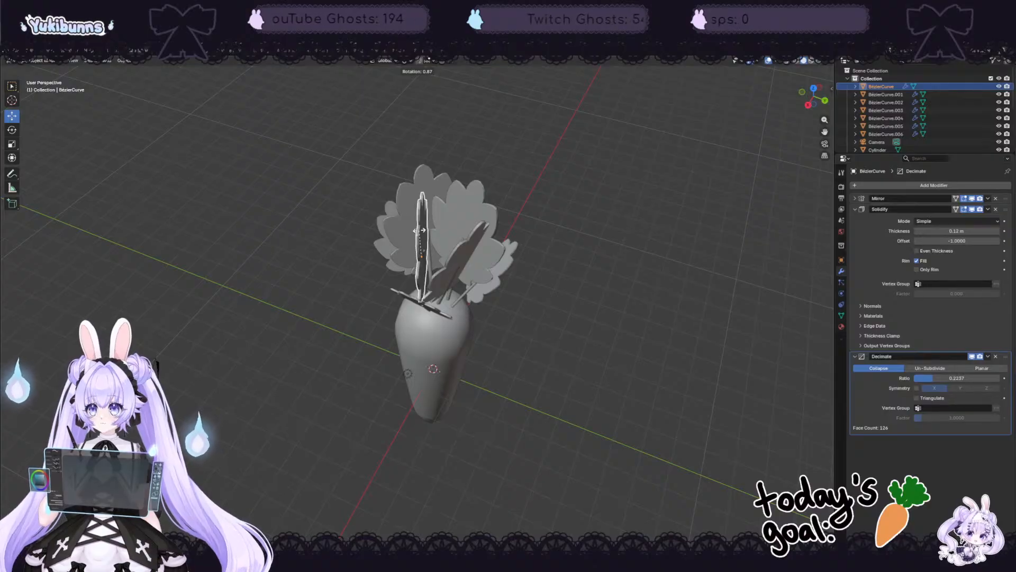
pyautogui.press('z')
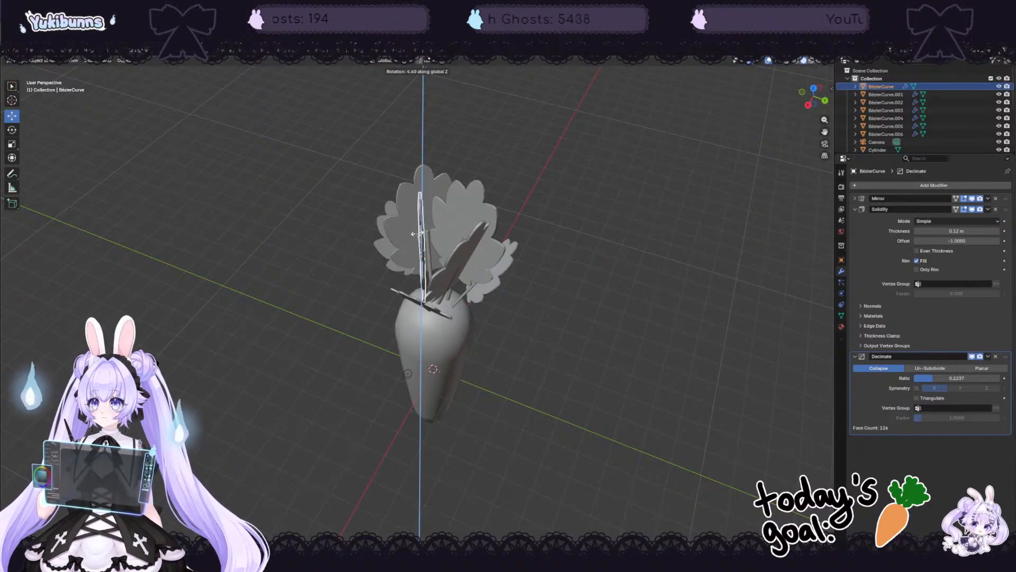
pyautogui.click(432, 237)
# Step: Try to move the front large leaf together with its stem along the global X axis
pyautogui.moveTo(521, 335); pyautogui.dragTo(416, 269, button='middle')
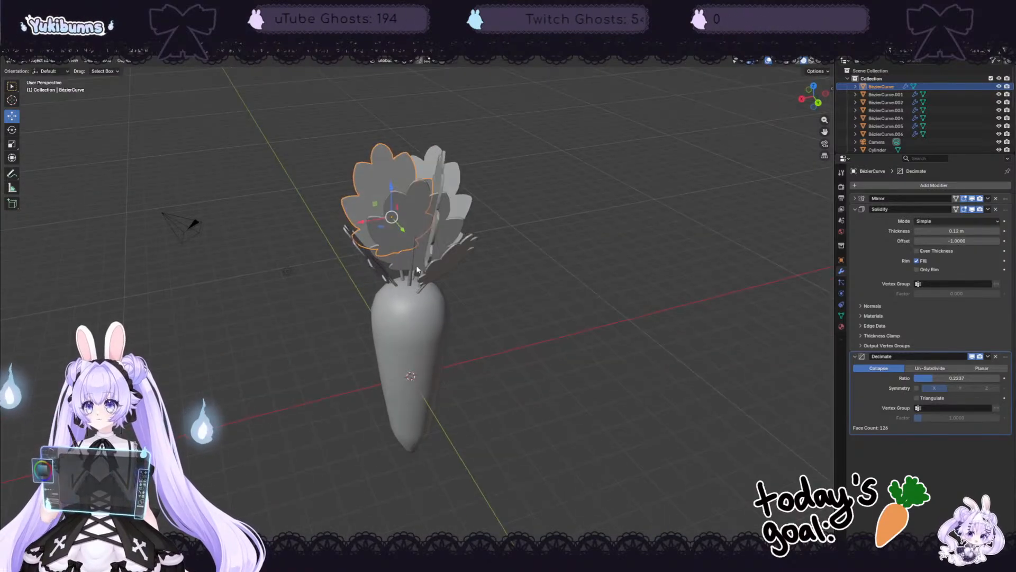
pyautogui.click(399, 248)
pyautogui.keyDown('shift'); pyautogui.click(411, 274); pyautogui.keyUp('shift')
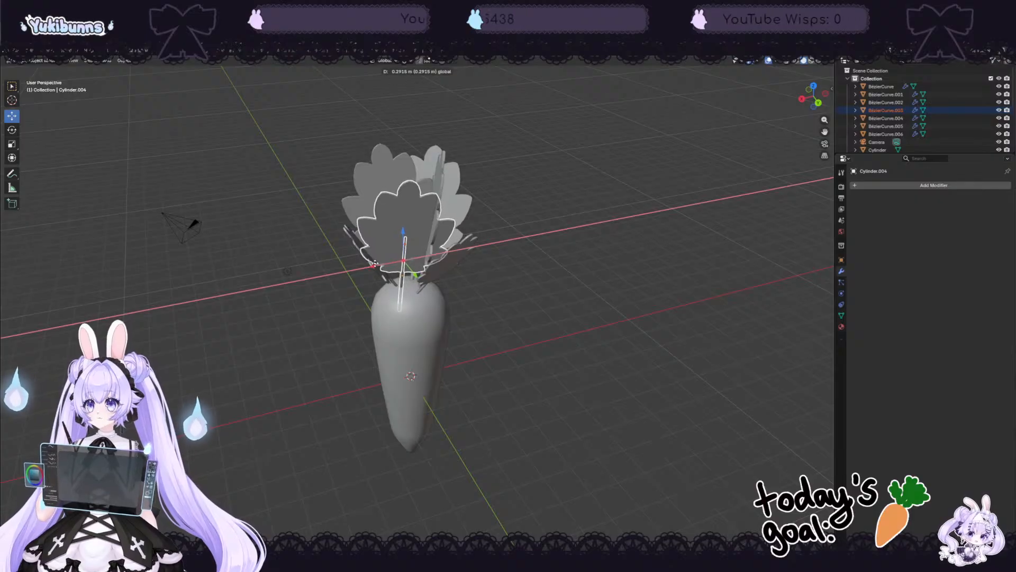
pyautogui.moveTo(385, 264); pyautogui.dragTo(630, 331, button='middle')
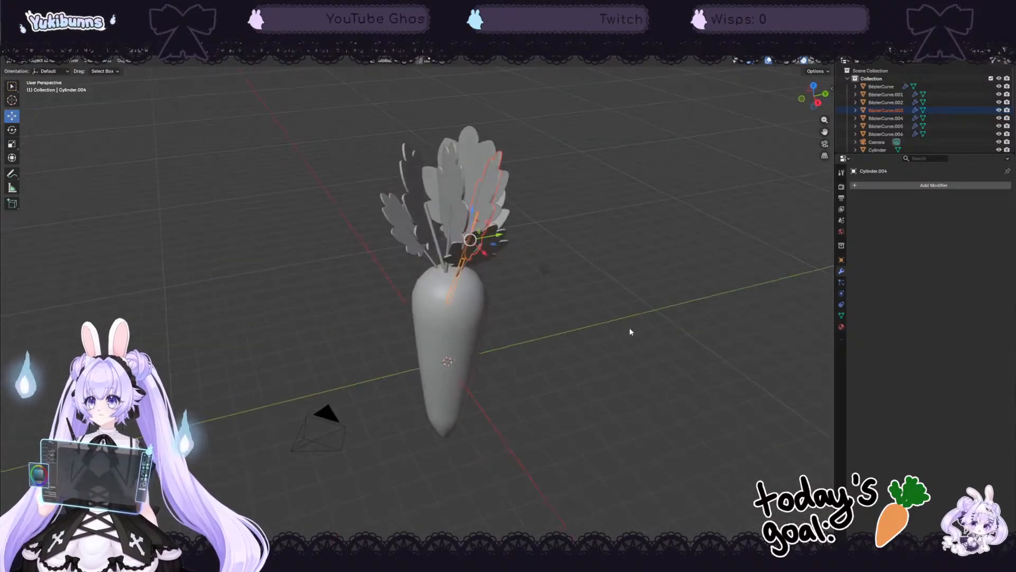
# Step: Undo the front large leaf's move and selection changes
pyautogui.hotkey('ctrl', 'z')
pyautogui.hotkey('ctrl', 'z')
pyautogui.hotkey('ctrl', 'z')
pyautogui.hotkey('ctrl', 'z')
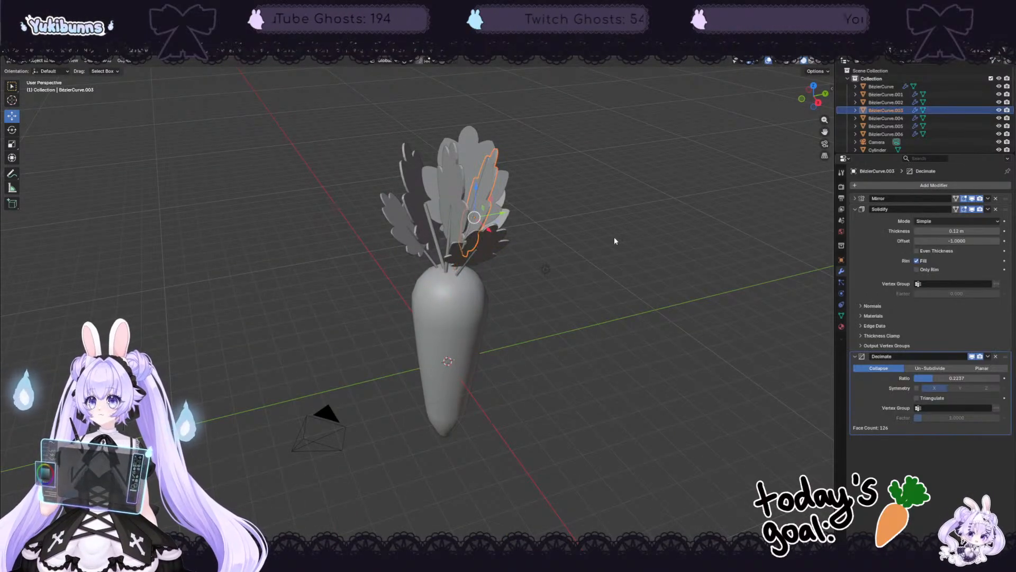
# Step: Select the original large leaf with its stem and try to rotate both about the global X axis
pyautogui.moveTo(571, 228); pyautogui.dragTo(490, 253, button='middle')
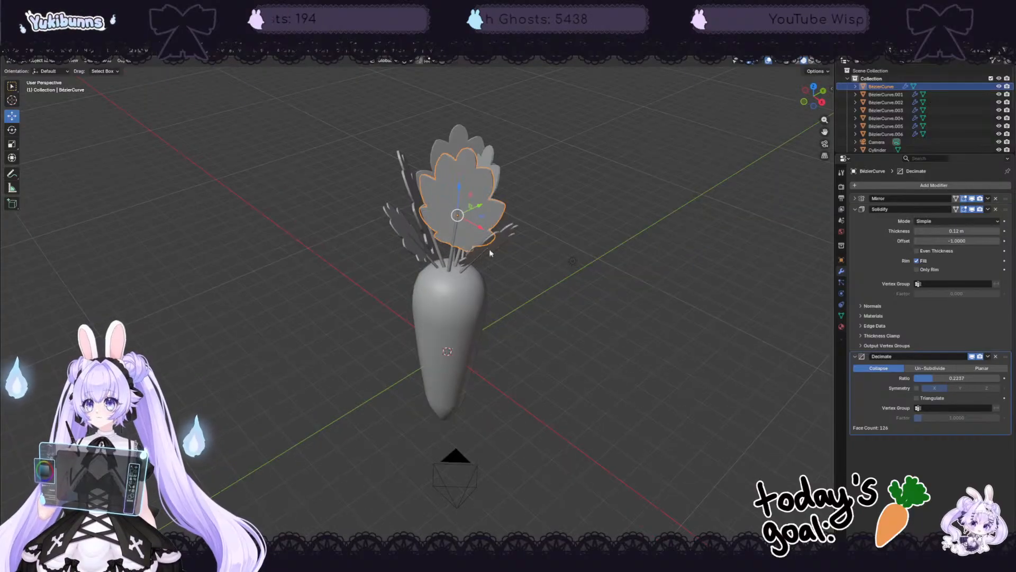
pyautogui.keyDown('shift'); pyautogui.click(451, 260); pyautogui.keyUp('shift')
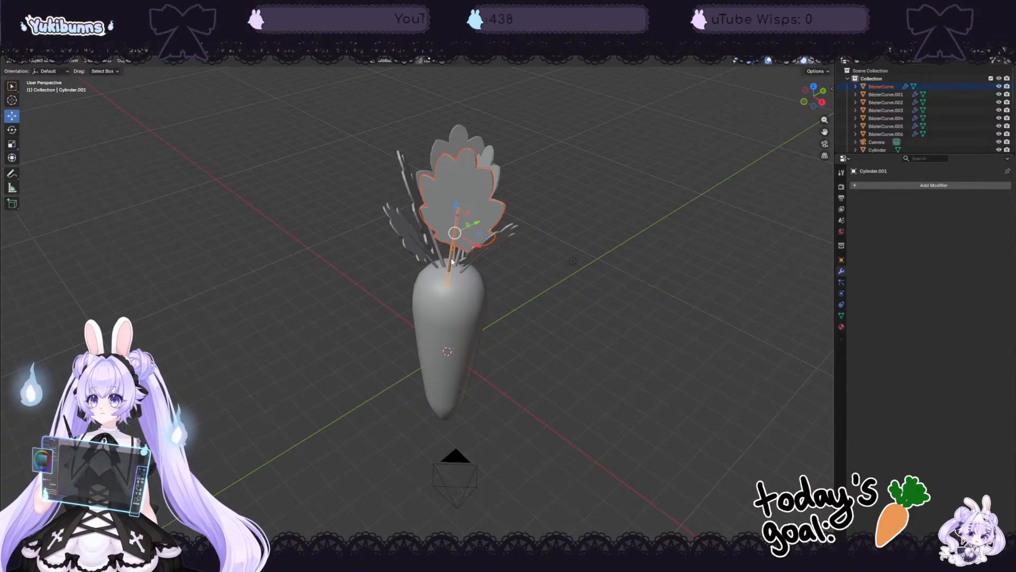
pyautogui.press('r')
pyautogui.press('z')
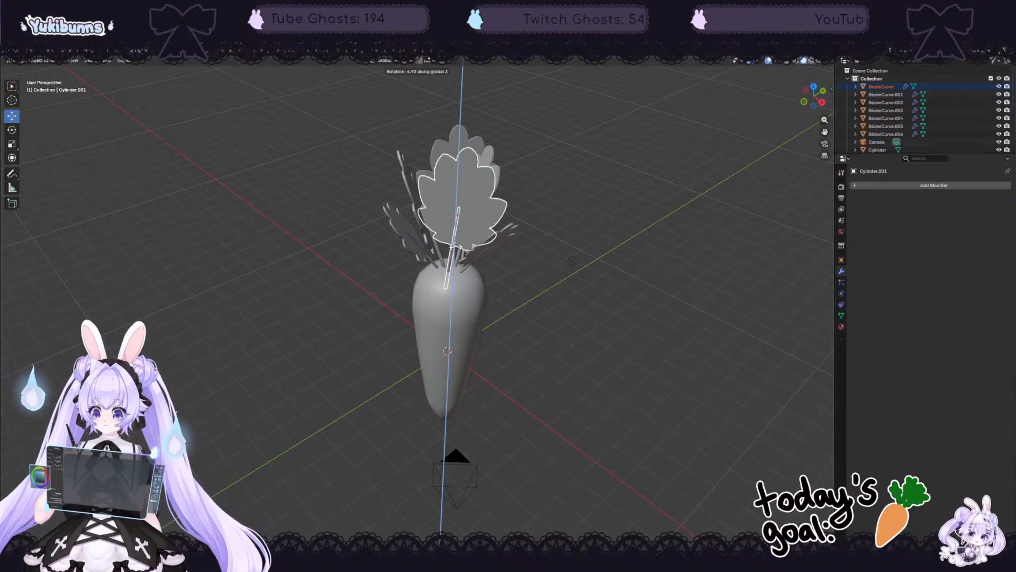
pyautogui.press('x')
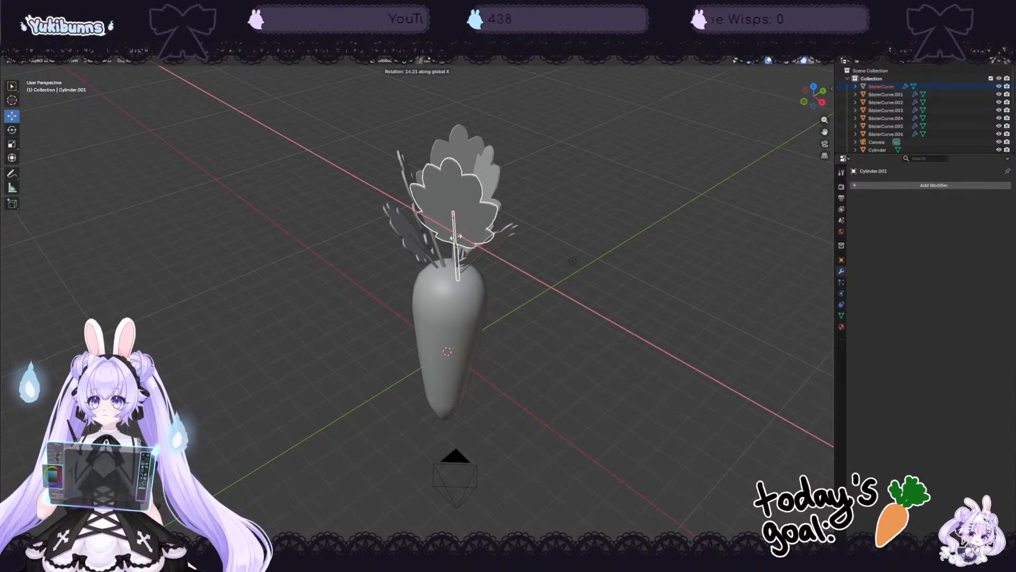
pyautogui.click(452, 229)
# Step: Try nudging the tilted large leaf and its stem along the Y and X axes at the crown
pyautogui.moveTo(561, 248); pyautogui.dragTo(520, 263, button='middle')
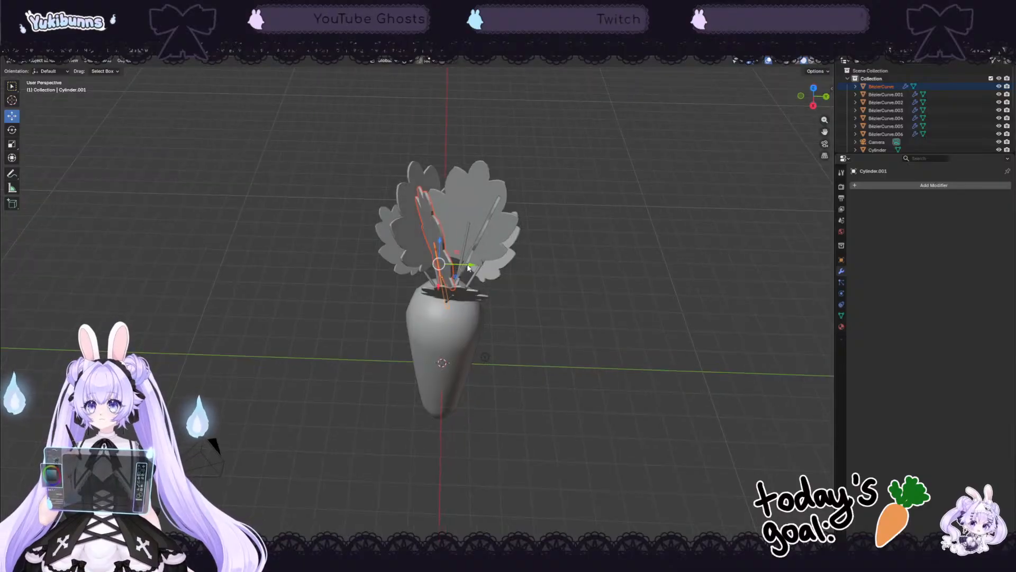
pyautogui.moveTo(470, 268); pyautogui.dragTo(464, 269)
pyautogui.moveTo(553, 268); pyautogui.dragTo(274, 274, button='middle')
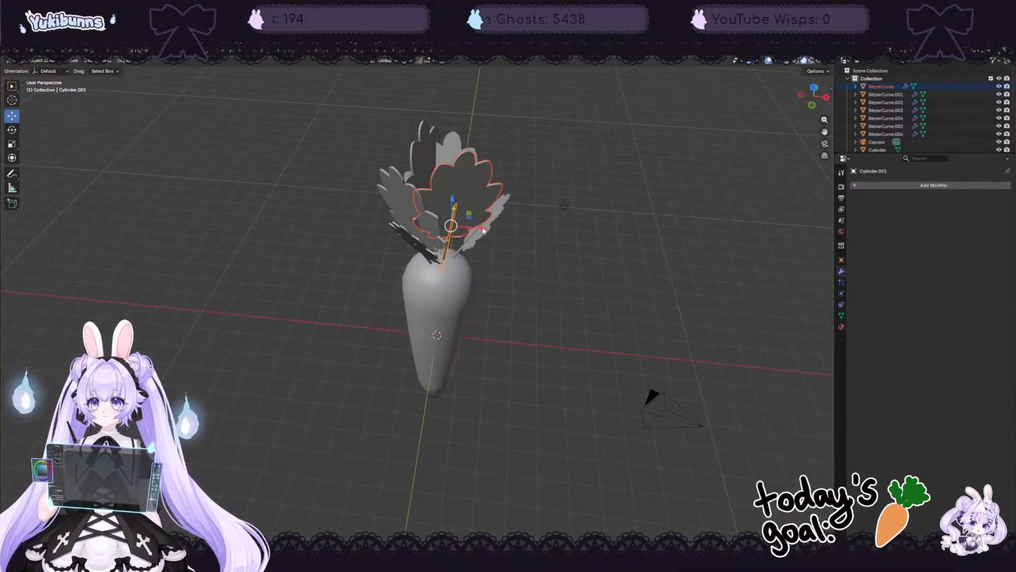
pyautogui.moveTo(482, 229); pyautogui.dragTo(487, 230)
# Step: Try to shift another large leaf along the Y axis without its stem
pyautogui.moveTo(532, 248); pyautogui.dragTo(556, 292, button='middle')
pyautogui.moveTo(485, 288); pyautogui.dragTo(371, 212, button='middle')
pyautogui.click(349, 196)
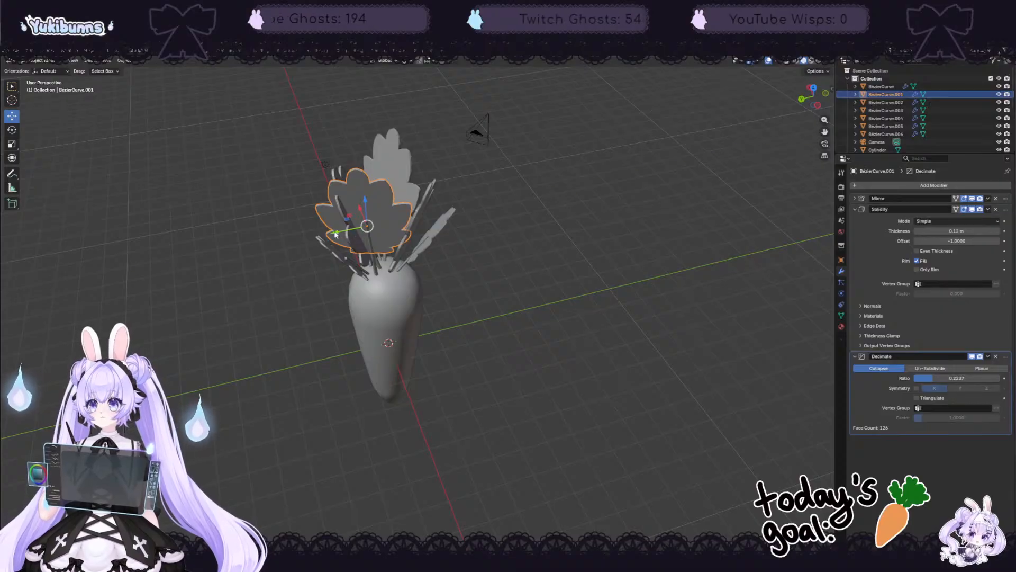
pyautogui.moveTo(555, 275); pyautogui.dragTo(642, 281, button='middle')
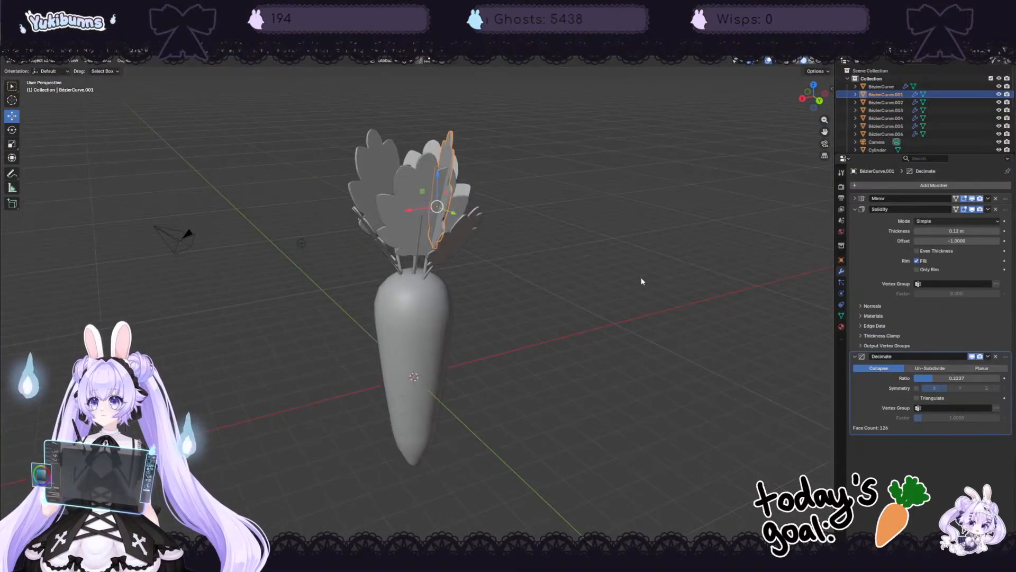
pyautogui.click(415, 239)
pyautogui.moveTo(539, 298); pyautogui.dragTo(573, 325, button='middle')
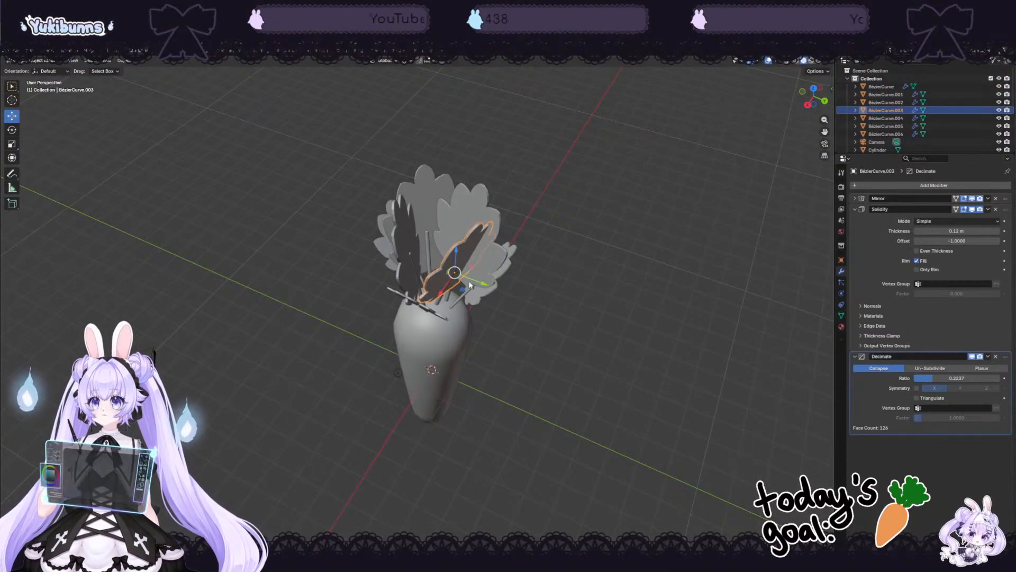
pyautogui.moveTo(473, 282); pyautogui.dragTo(484, 287)
# Step: Undo the large leaf's Y-axis shift and the original large leaf's nudges and rotation
pyautogui.hotkey('ctrl', 'z')
pyautogui.moveTo(513, 303); pyautogui.dragTo(576, 281, button='middle')
pyautogui.hotkey('ctrl', 'z')
pyautogui.hotkey('ctrl', 'z')
pyautogui.hotkey('ctrl', 'z')
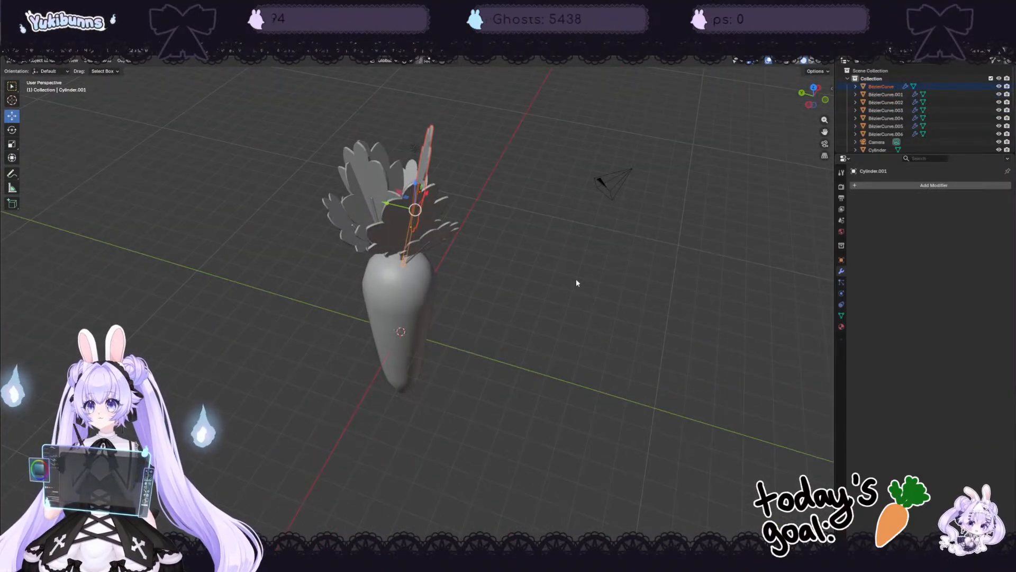
pyautogui.hotkey('ctrl', 'z')
pyautogui.hotkey('ctrl', 'z')
pyautogui.hotkey('ctrl', 'z')
pyautogui.hotkey('ctrl', 'z')
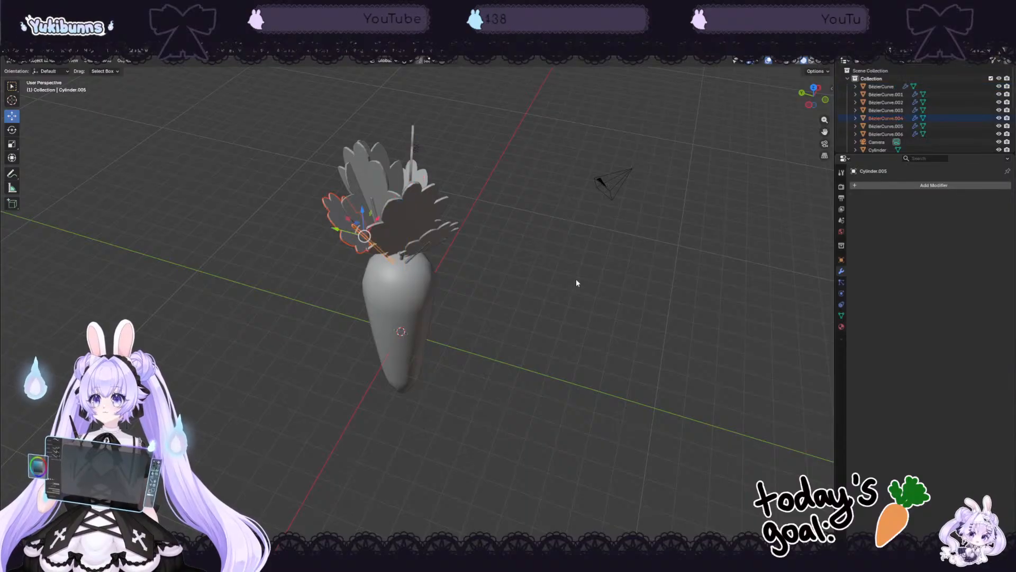
# Step: Undo further edits back to before the third small leaf and stem were duplicated
pyautogui.hotkey('ctrl', 'z')
pyautogui.hotkey('ctrl', 'z')
pyautogui.hotkey('ctrl', 'z')
pyautogui.scroll(2, 575, 279)
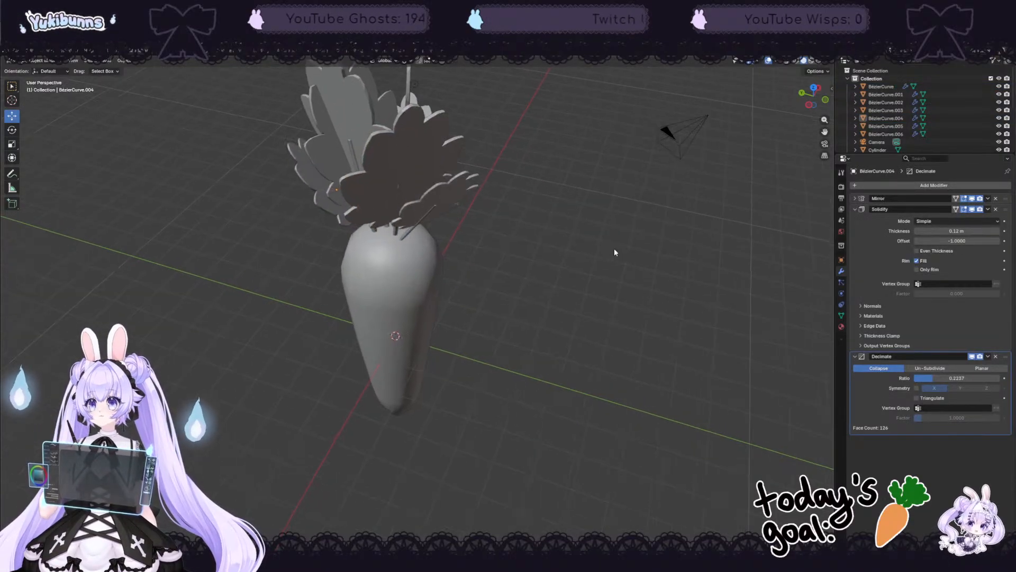
pyautogui.moveTo(614, 252); pyautogui.dragTo(656, 320, button='middle')
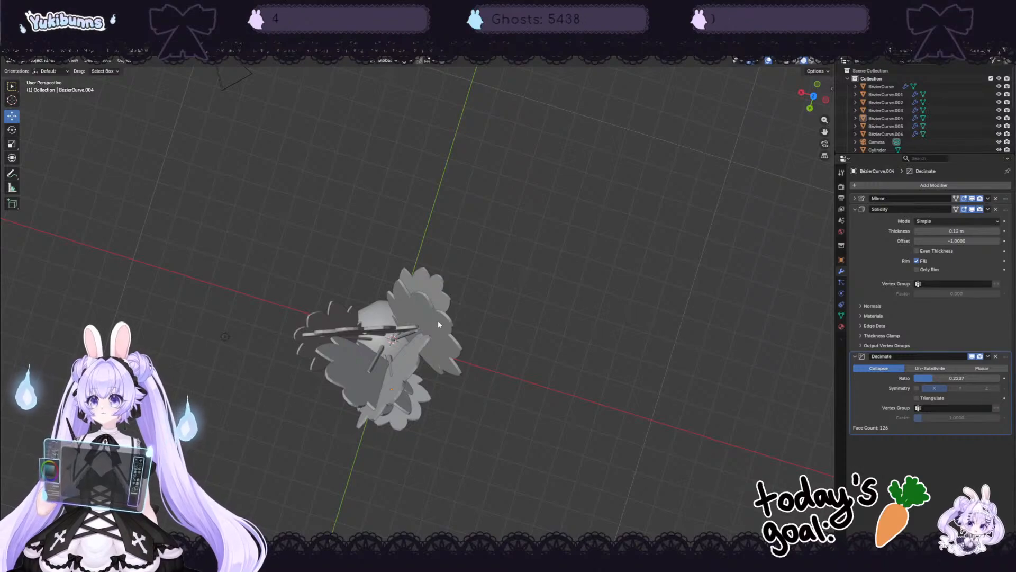
pyautogui.hotkey('ctrl', 'z')
pyautogui.hotkey('ctrl', 'z')
pyautogui.hotkey('ctrl', 'z')
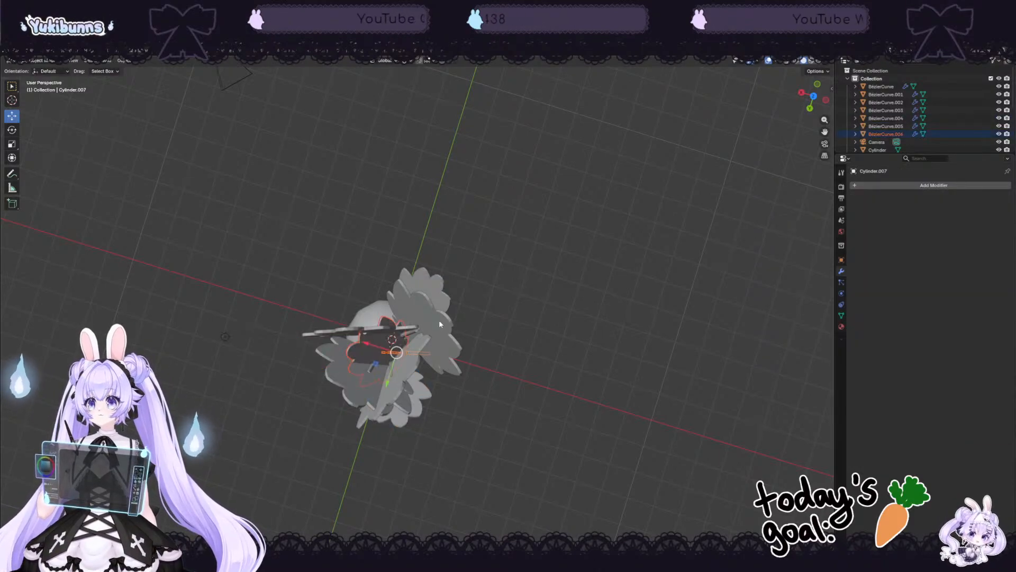
pyautogui.hotkey('ctrl', 'z')
pyautogui.hotkey('ctrl', 'z')
pyautogui.hotkey('ctrl', 'z')
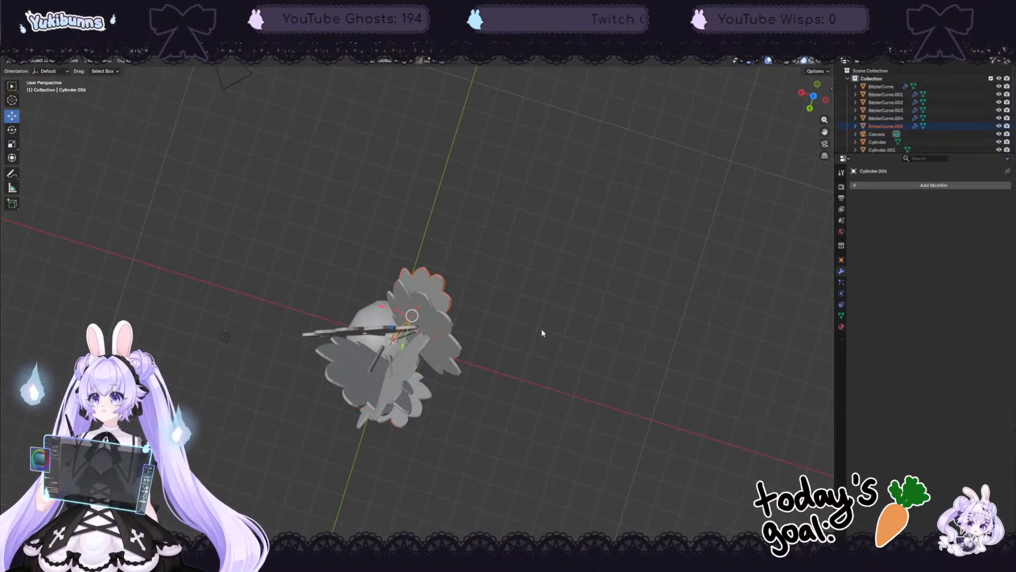
pyautogui.scroll(1, 513, 302)
pyautogui.scroll(-2, 570, 313)
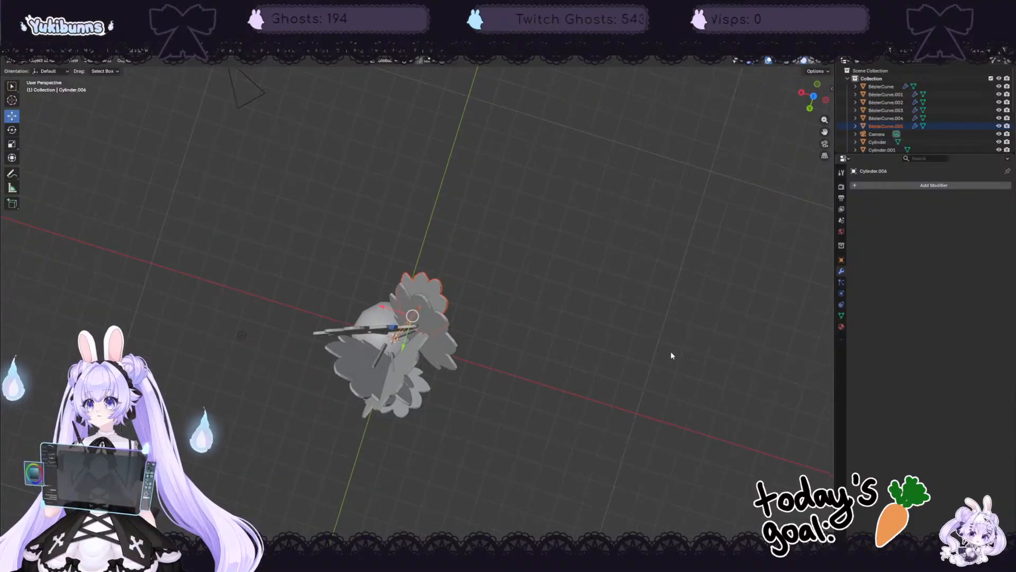
pyautogui.moveTo(672, 353); pyautogui.dragTo(628, 313, button='middle')
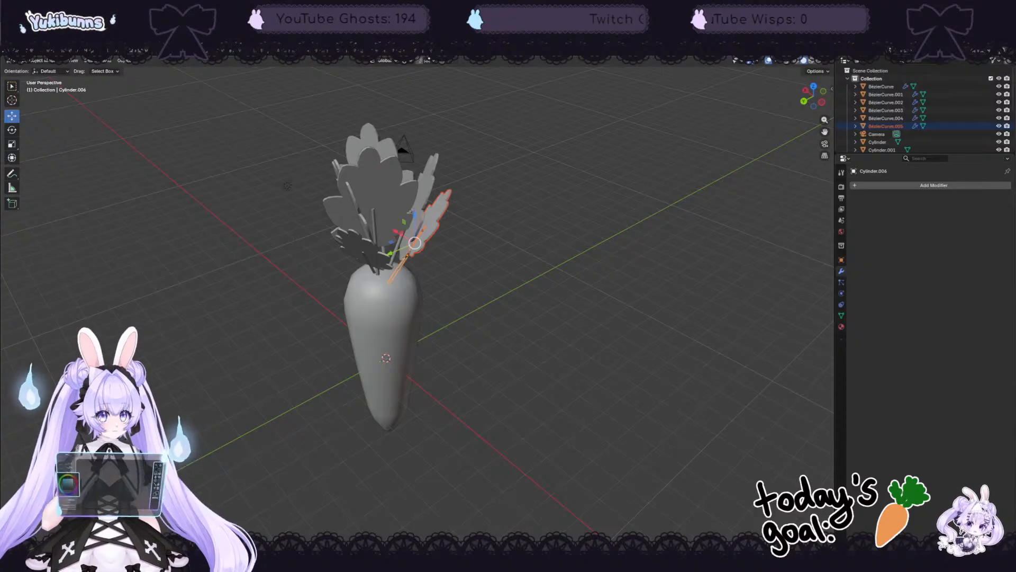
# Step: Redo the third small leaf's duplication and placement, stopping at the first small leaf's adjustment
pyautogui.click(33, 51)
pyautogui.click(40, 67)
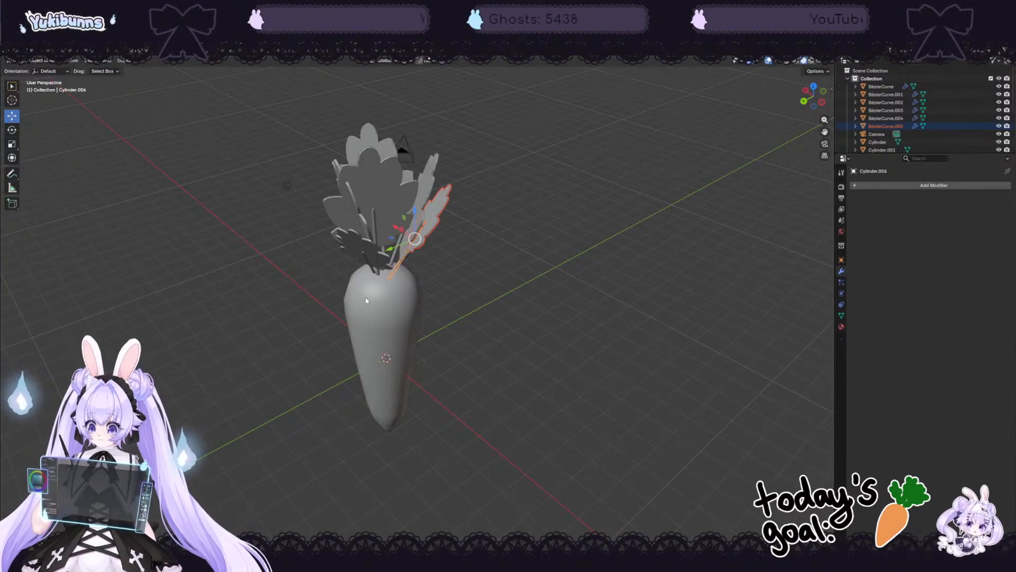
pyautogui.hotkey('ctrl', 'shift', 'z')
pyautogui.hotkey('ctrl', 'shift', 'z')
pyautogui.hotkey('ctrl', 'shift', 'z')
pyautogui.hotkey('ctrl', 'shift', 'z')
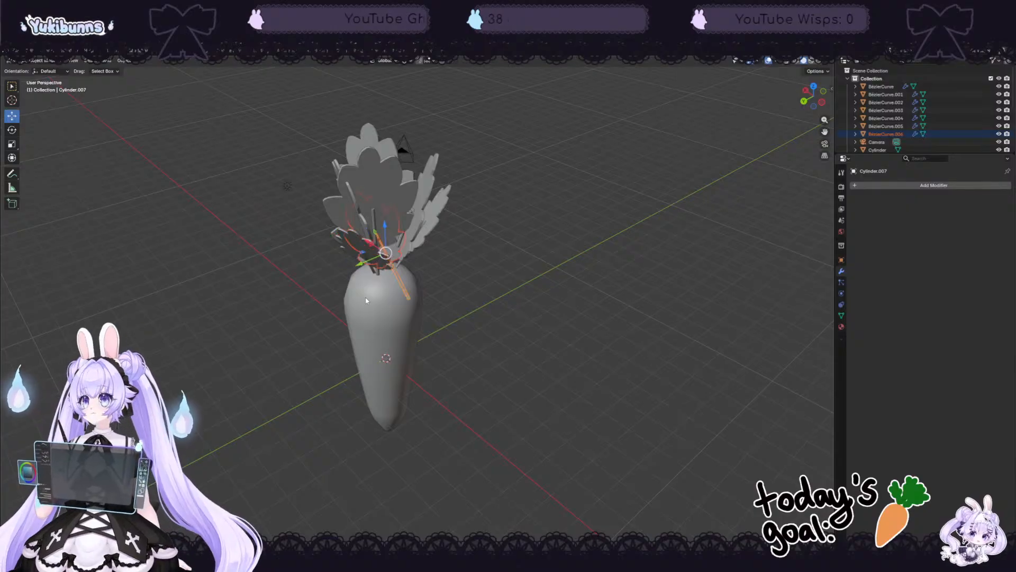
pyautogui.hotkey('ctrl', 'shift', 'z')
pyautogui.hotkey('ctrl', 'shift', 'z')
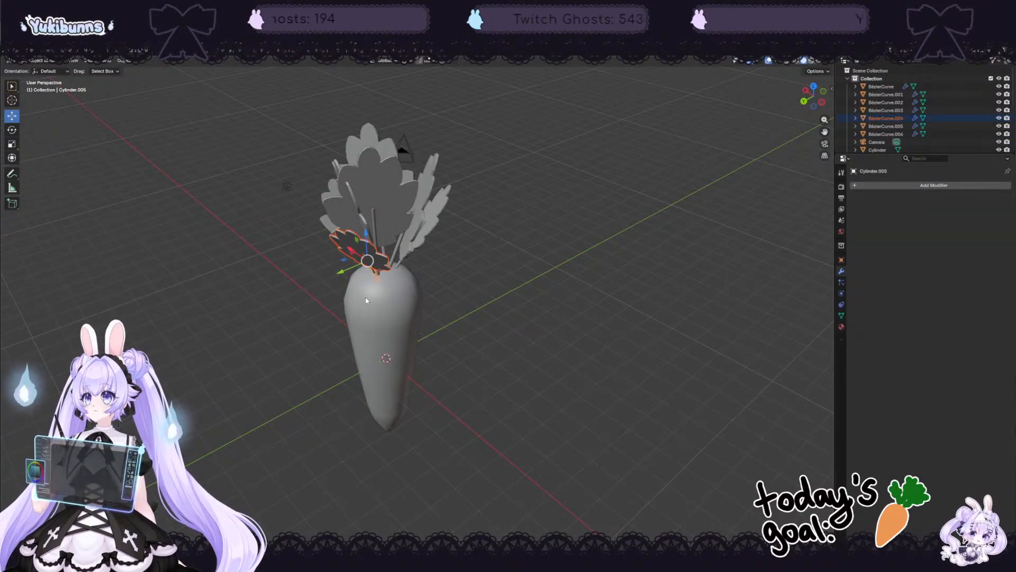
pyautogui.hotkey('ctrl', 'z')
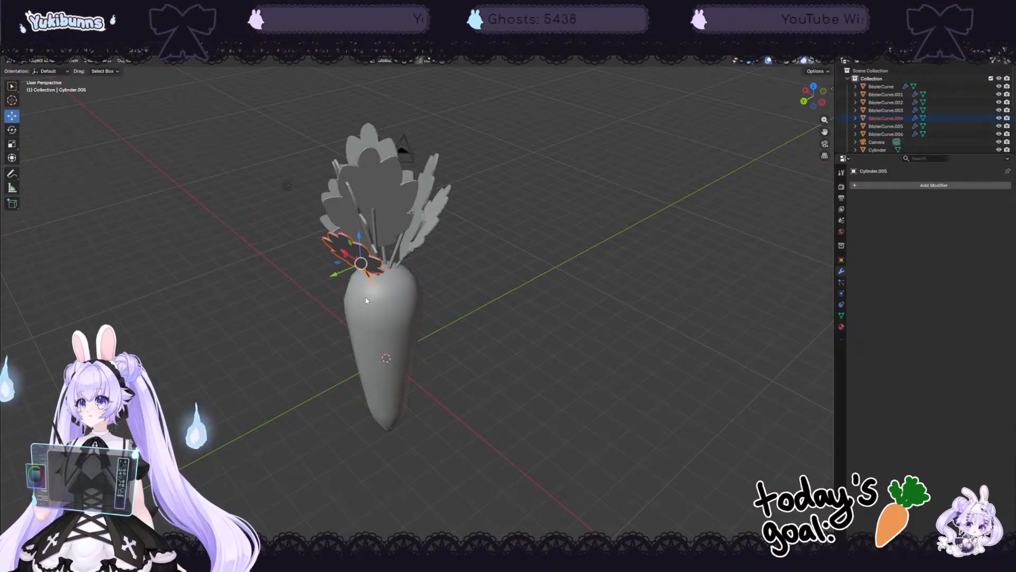
# Step: Select only the first small leaf and nudge it slightly along the global Y axis
pyautogui.moveTo(522, 232); pyautogui.dragTo(494, 284, button='middle')
pyautogui.click(491, 285)
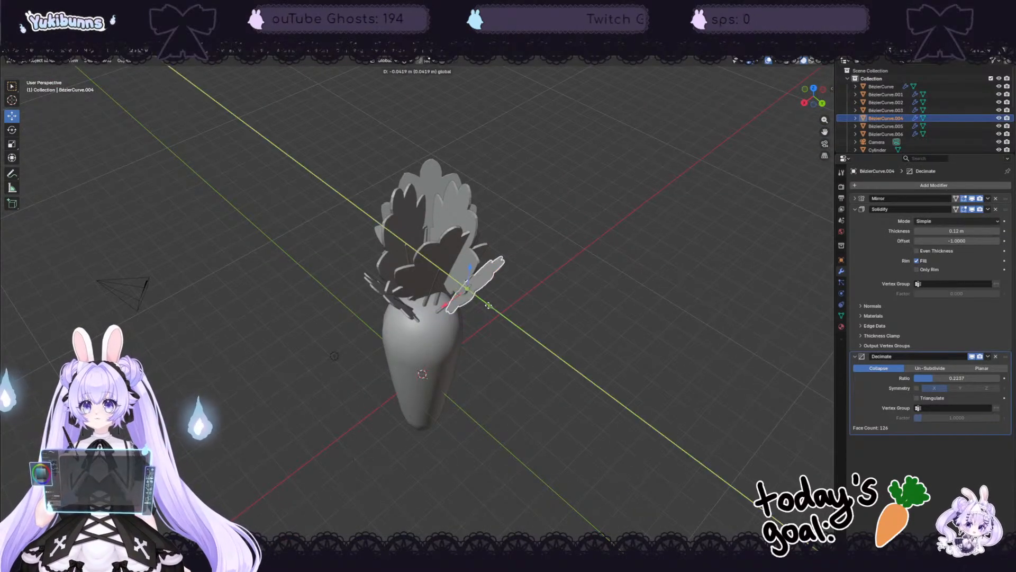
pyautogui.moveTo(535, 306); pyautogui.dragTo(148, 282, button='middle')
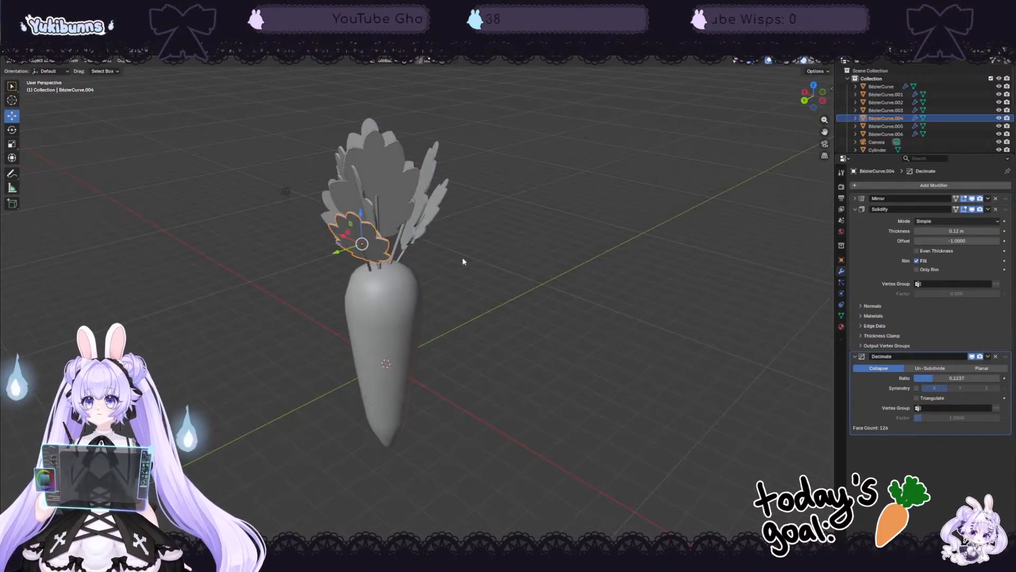
# Step: Nudge the dark large leaf at the crown's side and realign its stem with it
pyautogui.moveTo(465, 256); pyautogui.dragTo(393, 218, button='middle')
pyautogui.click(405, 215)
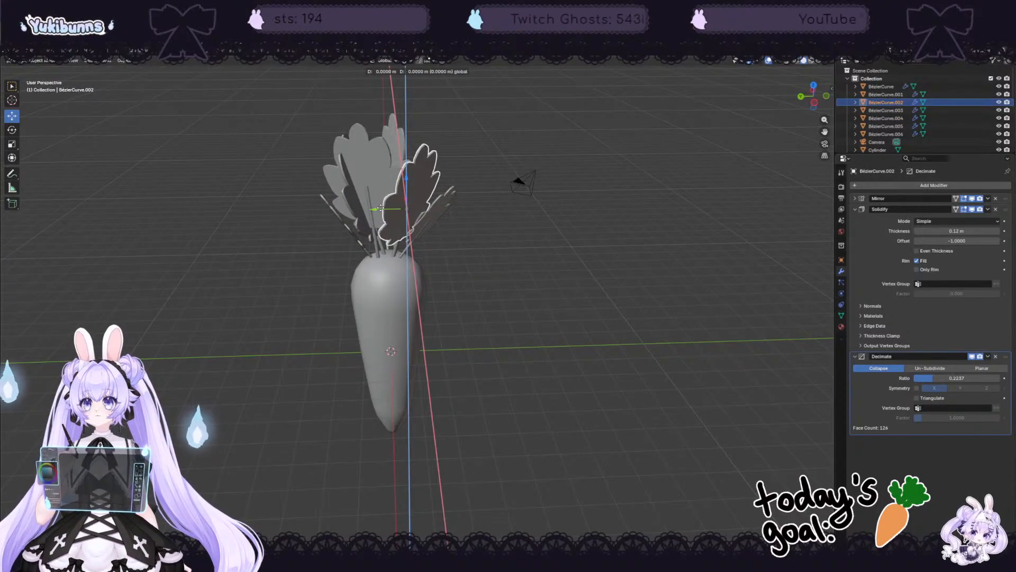
pyautogui.moveTo(383, 211); pyautogui.dragTo(531, 224, button='middle')
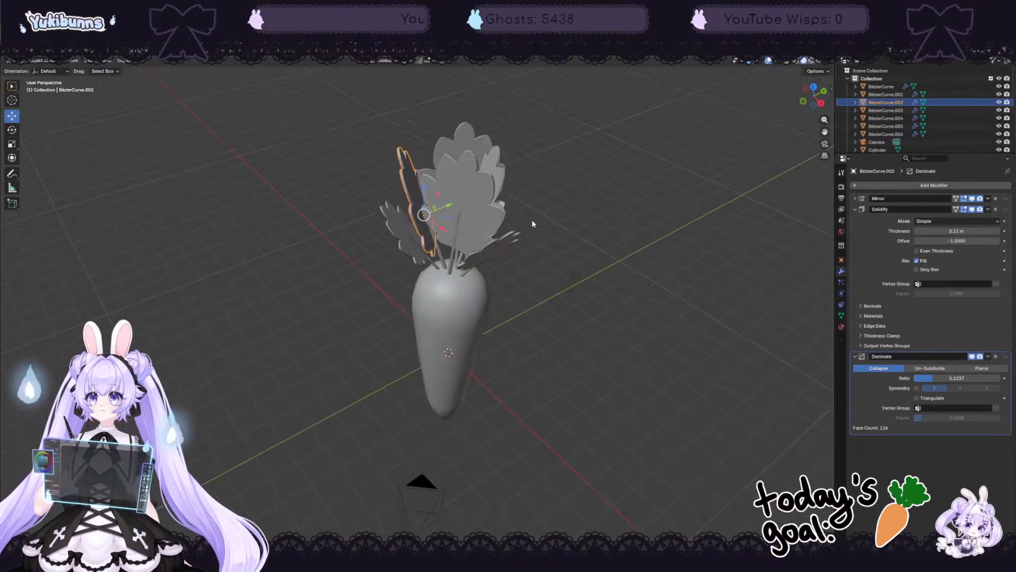
pyautogui.click(441, 253)
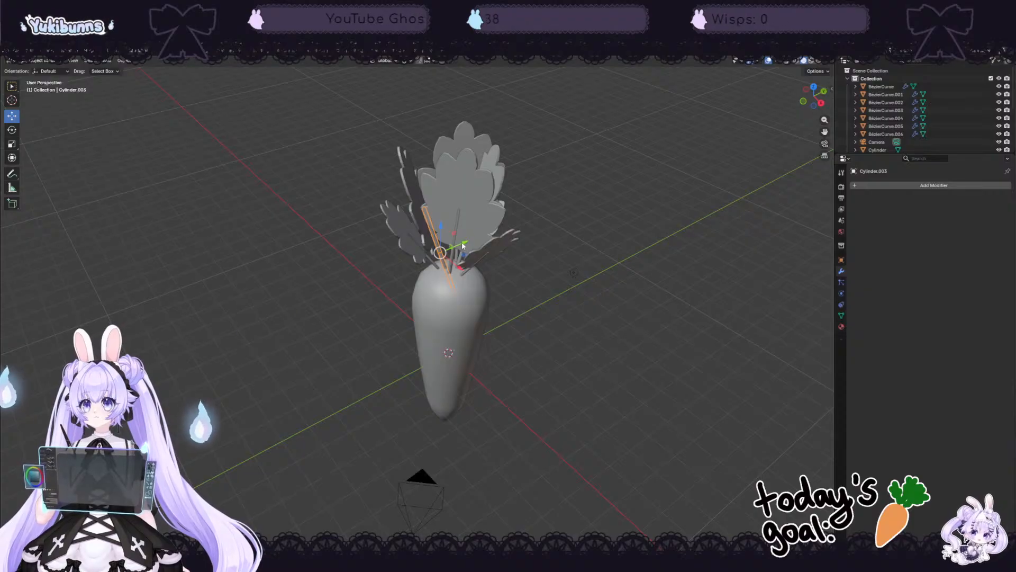
pyautogui.moveTo(463, 243); pyautogui.dragTo(430, 264, button='middle')
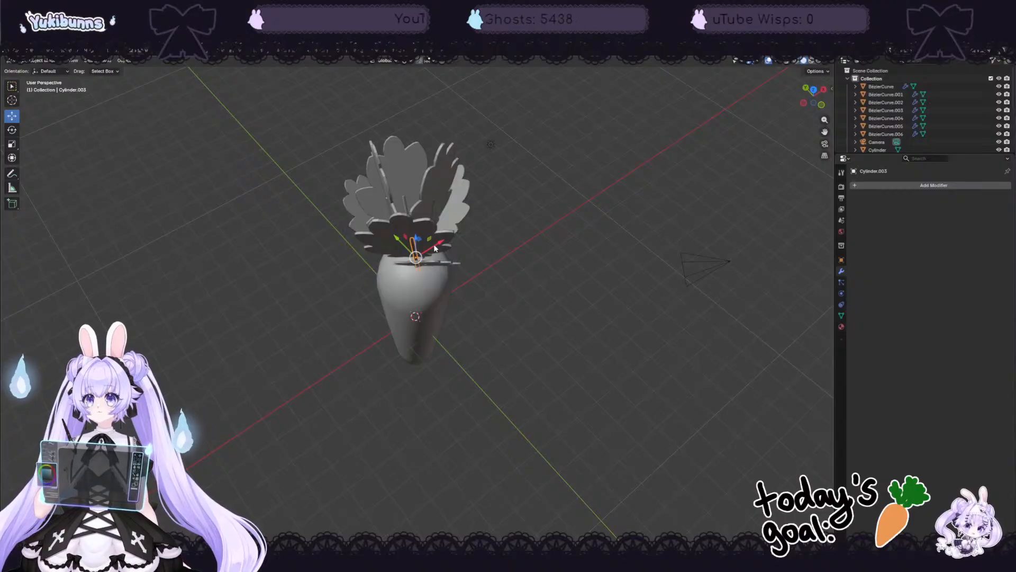
pyautogui.moveTo(508, 297); pyautogui.dragTo(249, 297, button='middle')
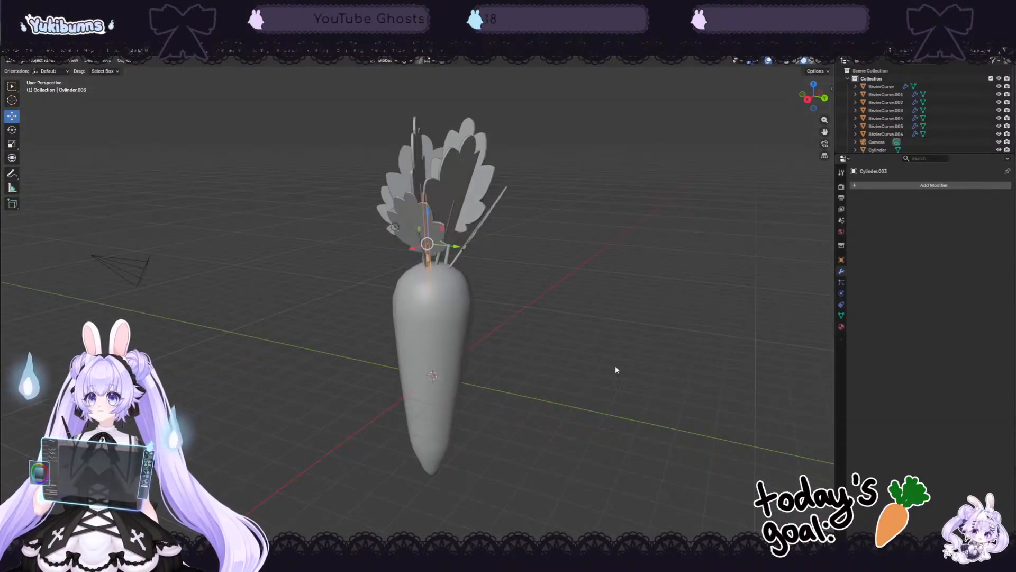
# Step: Select the large leaf at the crown's side with its stem and rotate them freely, plus about 30° around the global Z axis
pyautogui.moveTo(615, 369); pyautogui.dragTo(447, 307, button='middle')
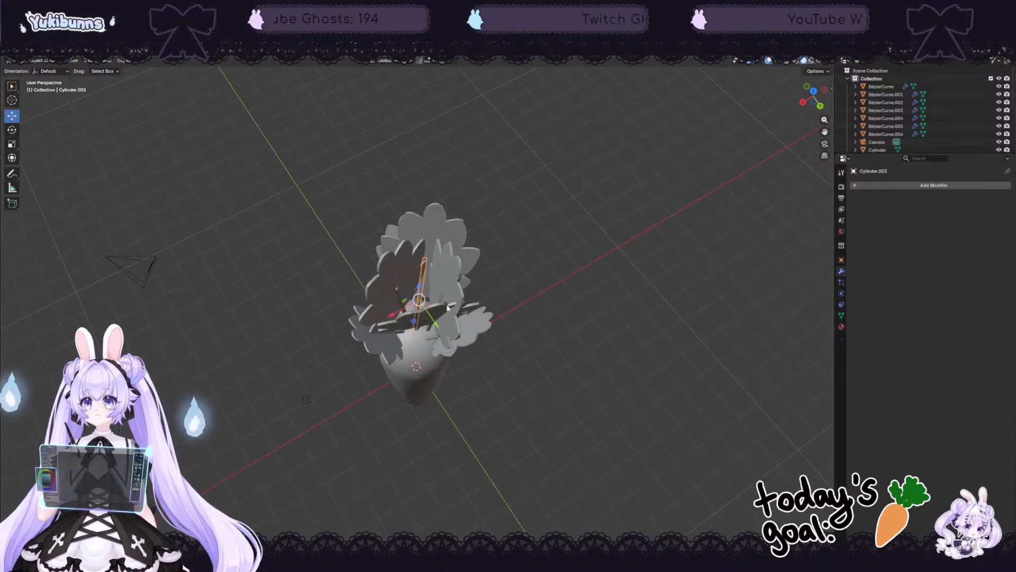
pyautogui.click(451, 292)
pyautogui.moveTo(537, 295); pyautogui.dragTo(374, 240, button='middle')
pyautogui.click(377, 248)
pyautogui.moveTo(470, 274); pyautogui.dragTo(513, 332, button='middle')
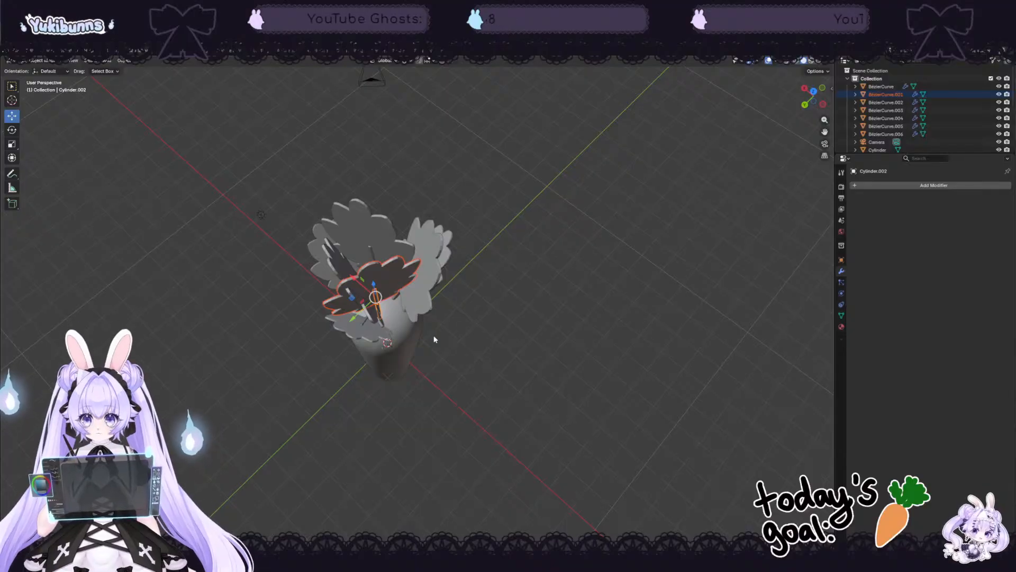
pyautogui.press('r')
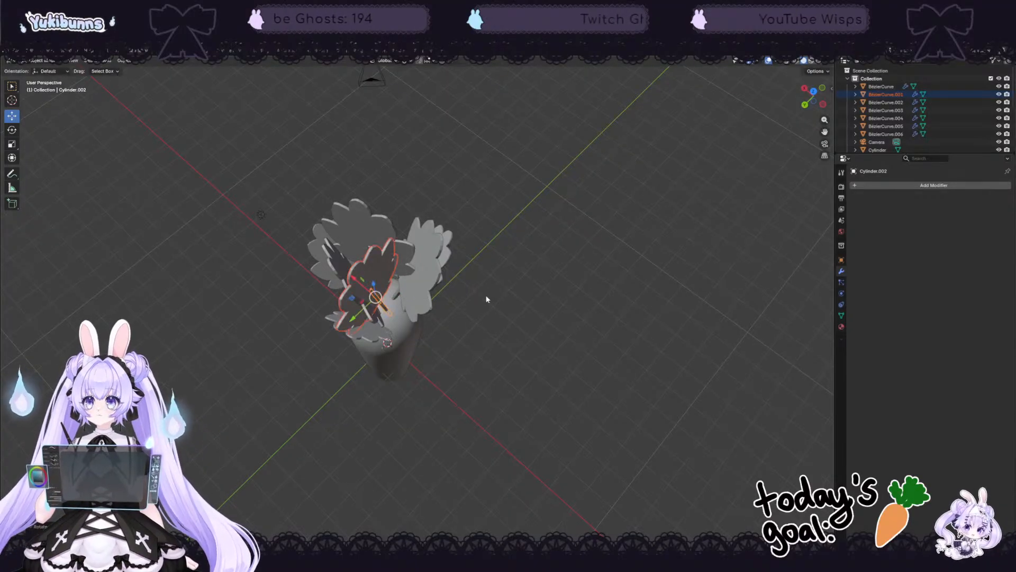
pyautogui.press('r')
pyautogui.press('z')
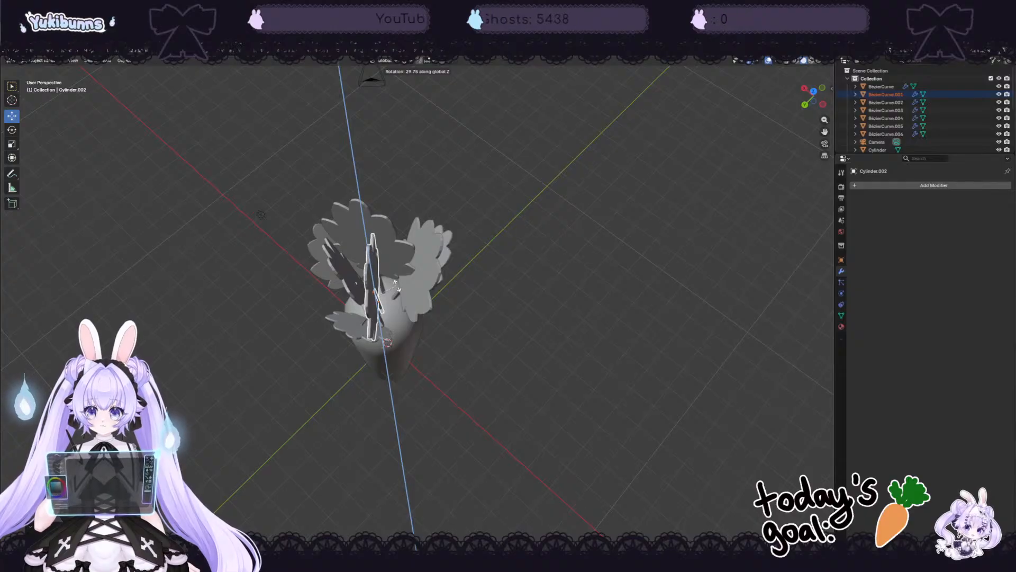
pyautogui.click(397, 289)
# Step: Tilt the selected large leaf and stem about 1.5° around the global X axis and slightly around the Y axis
pyautogui.press('r')
pyautogui.press('x')
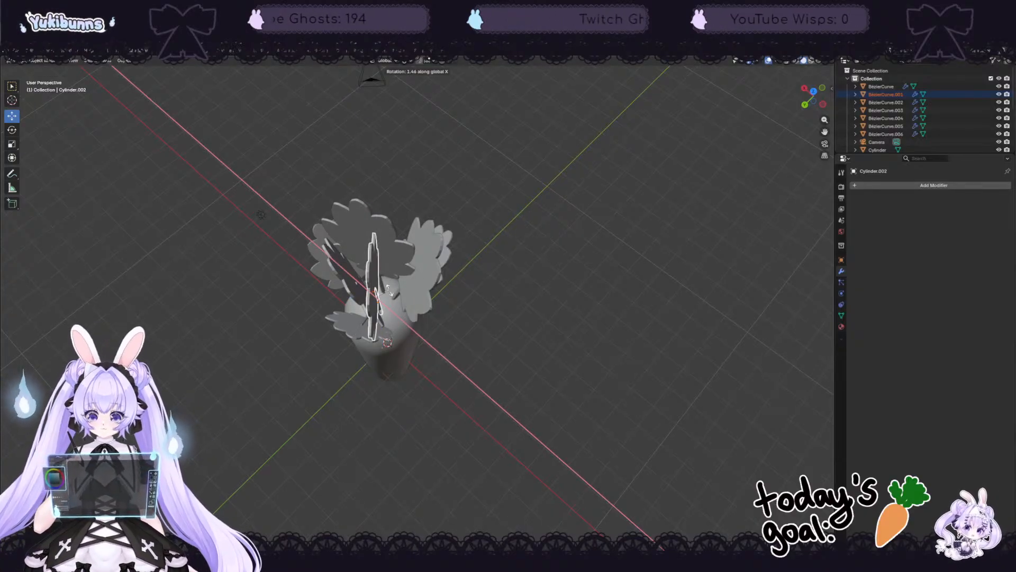
pyautogui.click(389, 291)
pyautogui.press('r')
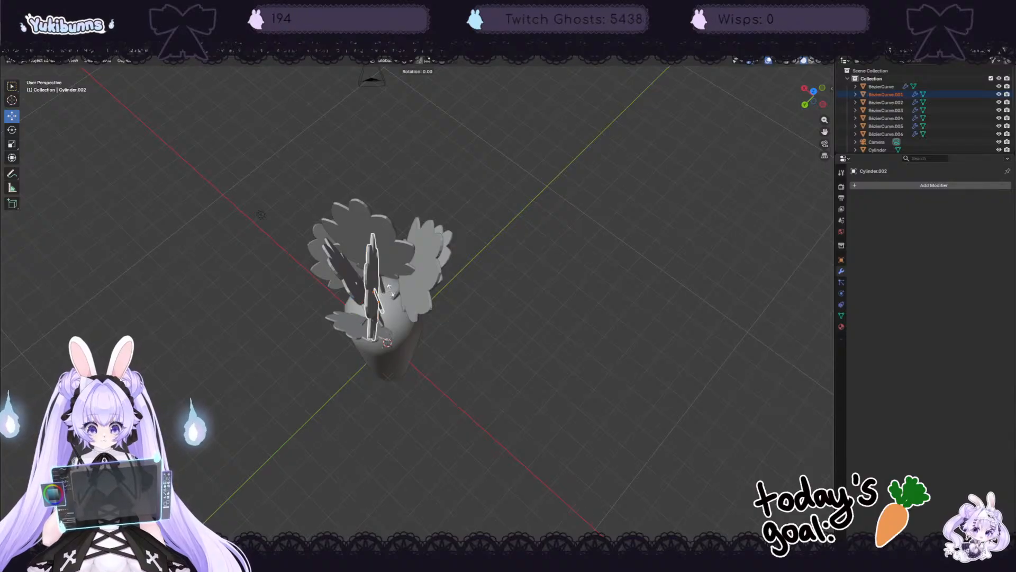
pyautogui.press('y')
pyautogui.click(397, 292)
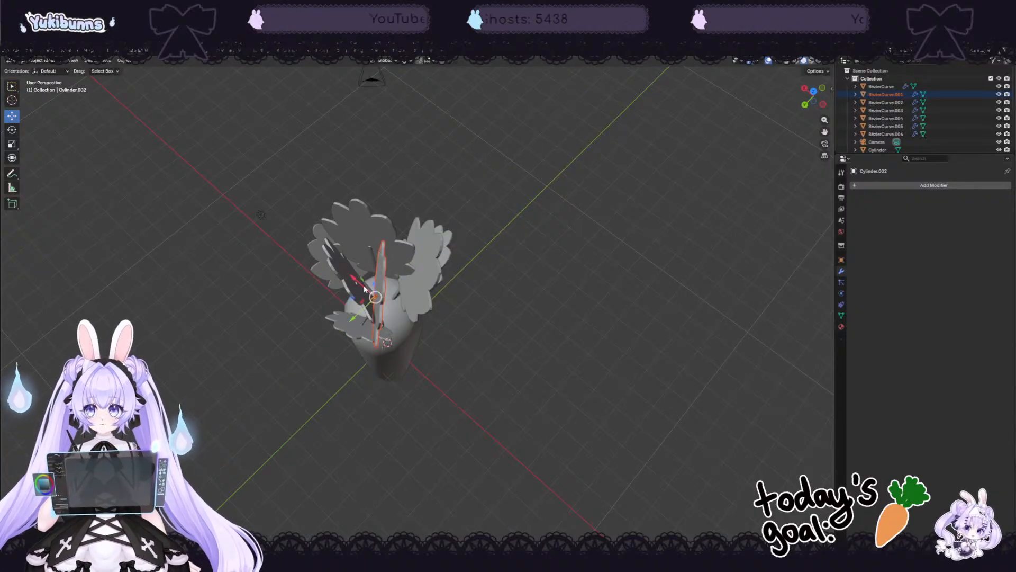
# Step: Move the rotated large leaf and its stem along the global X axis toward the other side of the crown
pyautogui.press('g')
pyautogui.press('x')
pyautogui.click(385, 329)
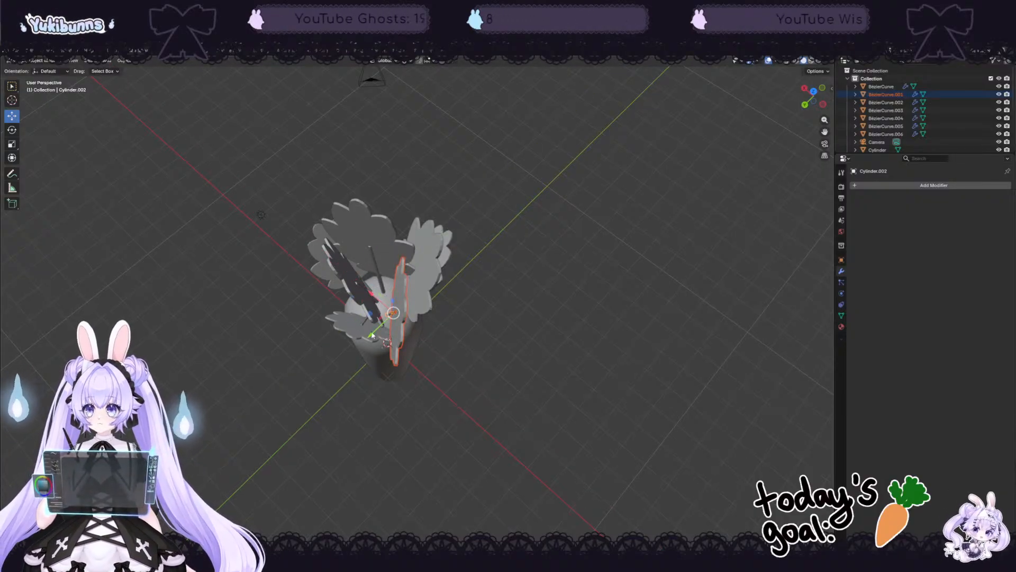
pyautogui.moveTo(494, 348); pyautogui.dragTo(196, 295, button='middle')
pyautogui.moveTo(526, 311); pyautogui.dragTo(519, 331, button='middle')
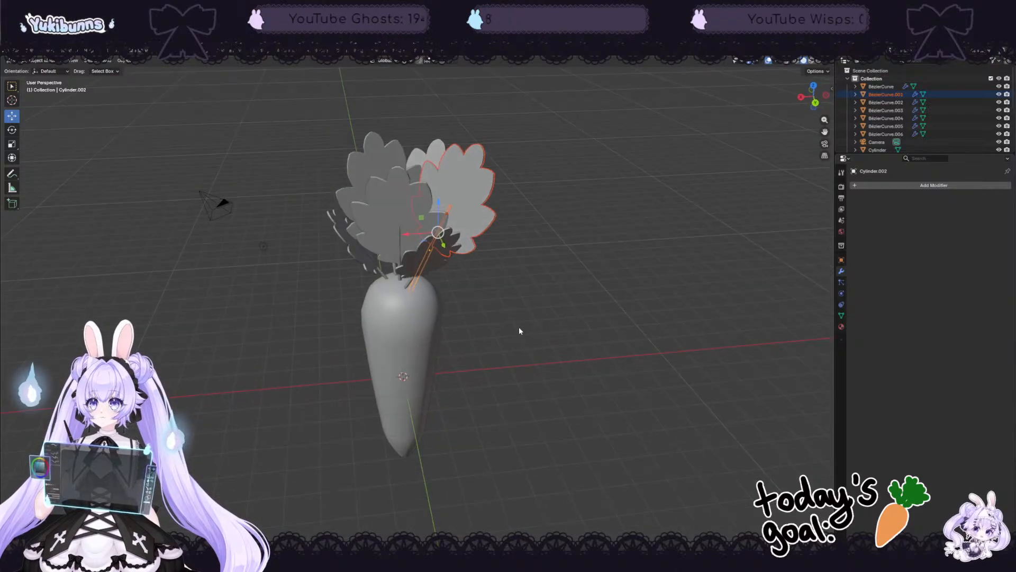
# Step: Scale the large leaf and its stem uniformly, check the fit around the crown, and clear the selection
pyautogui.press('s')
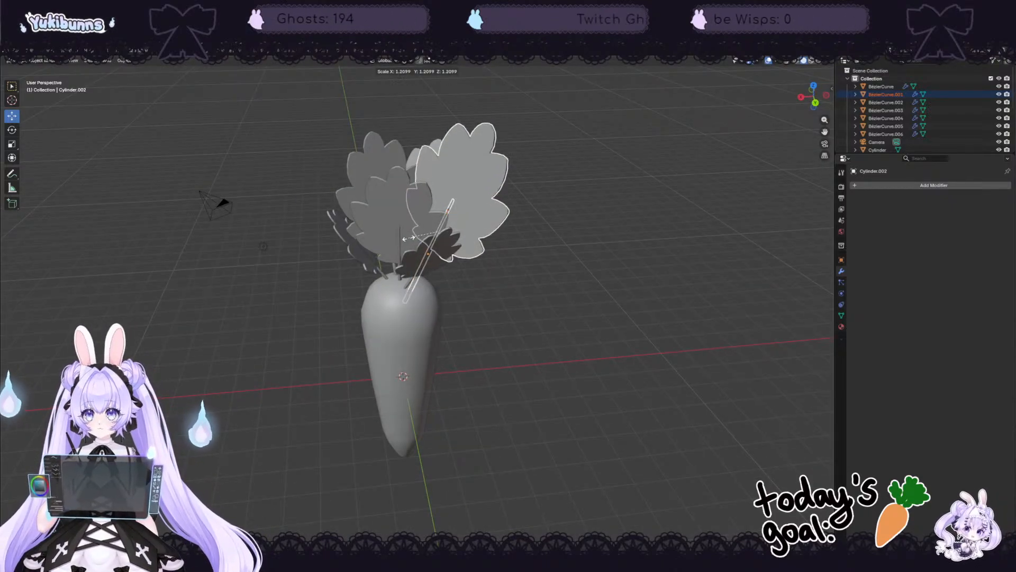
pyautogui.click(420, 237)
pyautogui.moveTo(577, 260); pyautogui.dragTo(394, 208, button='middle')
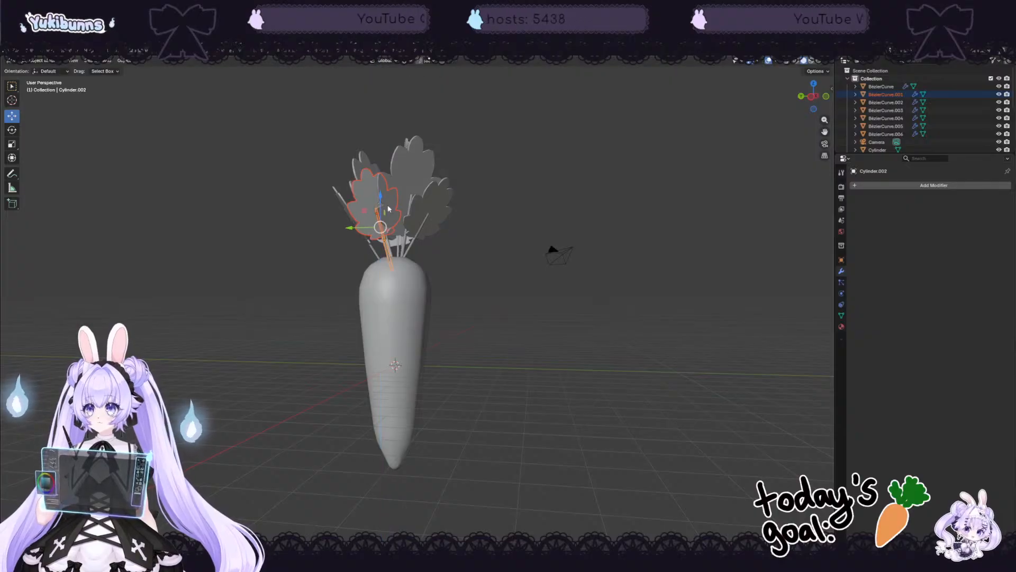
pyautogui.moveTo(556, 270); pyautogui.dragTo(602, 311, button='middle')
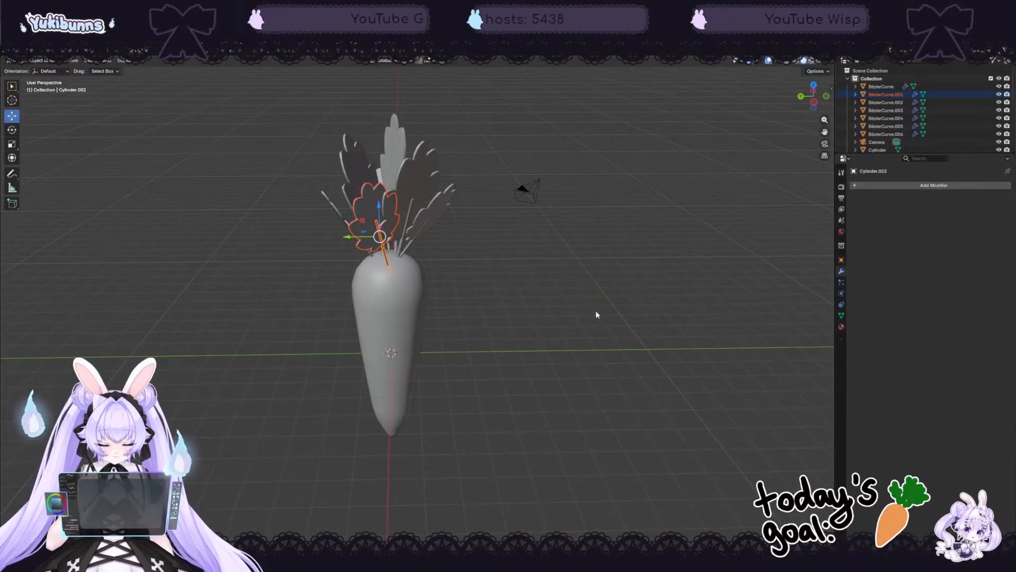
pyautogui.click(596, 312)
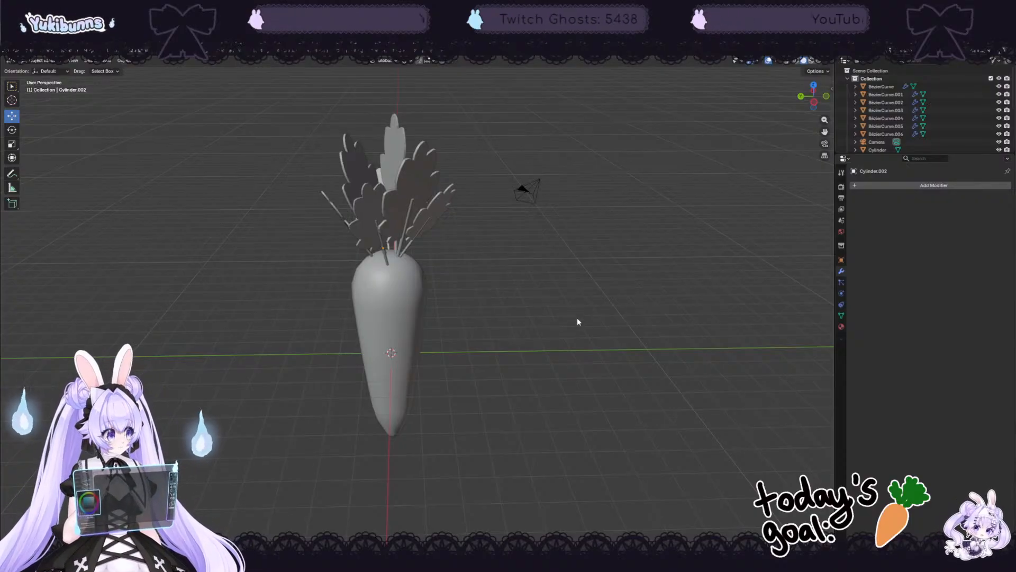
pyautogui.moveTo(557, 302); pyautogui.dragTo(580, 284, button='middle')
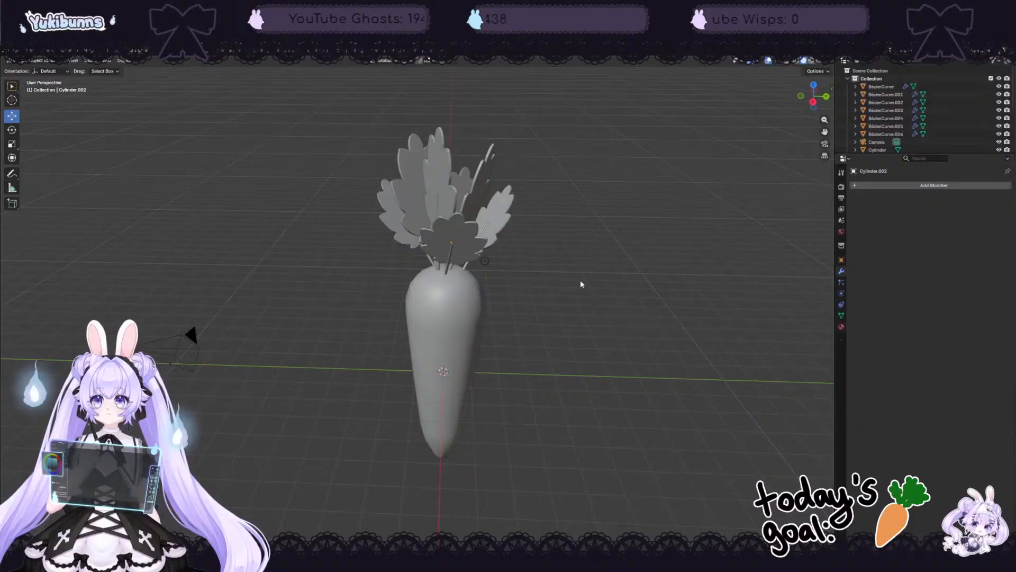
# Step: Select all seven large and small leaves together, leaving the stems and carrot body unselected
pyautogui.click(463, 227)
pyautogui.moveTo(465, 232); pyautogui.dragTo(567, 257, button='middle')
pyautogui.keyDown('shift'); pyautogui.click(487, 246); pyautogui.keyUp('shift')
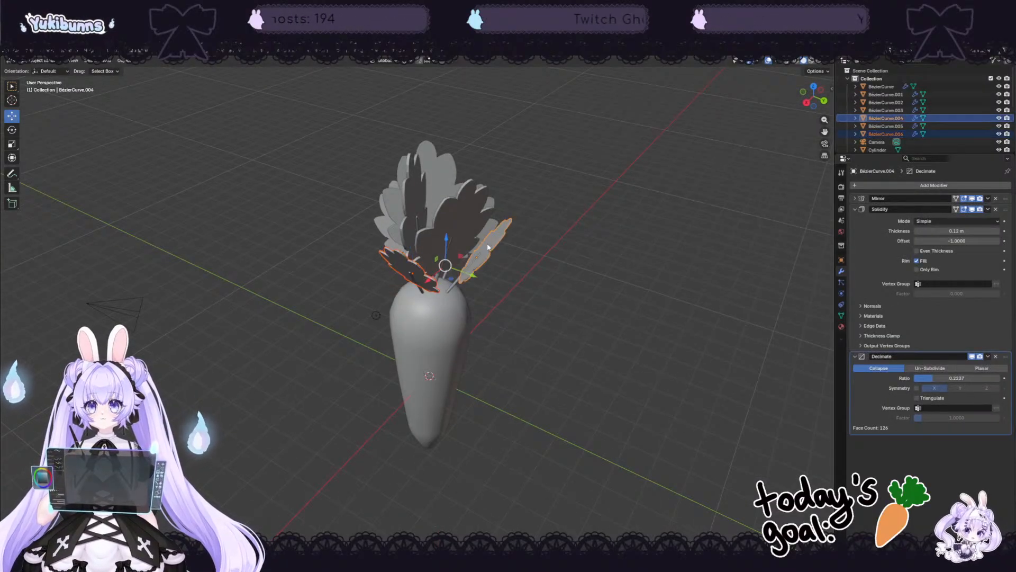
pyautogui.keyDown('shift'); pyautogui.click(474, 215); pyautogui.keyUp('shift')
pyautogui.keyDown('shift'); pyautogui.moveTo(601, 226); pyautogui.dragTo(632, 274, button='middle'); pyautogui.keyUp('shift')
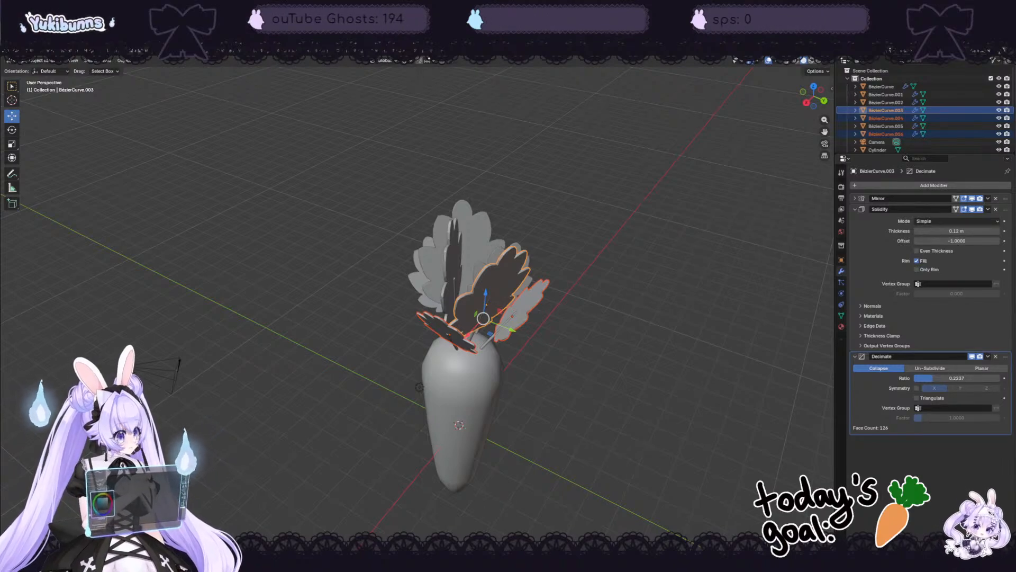
pyautogui.moveTo(632, 275); pyautogui.dragTo(538, 350, button='middle')
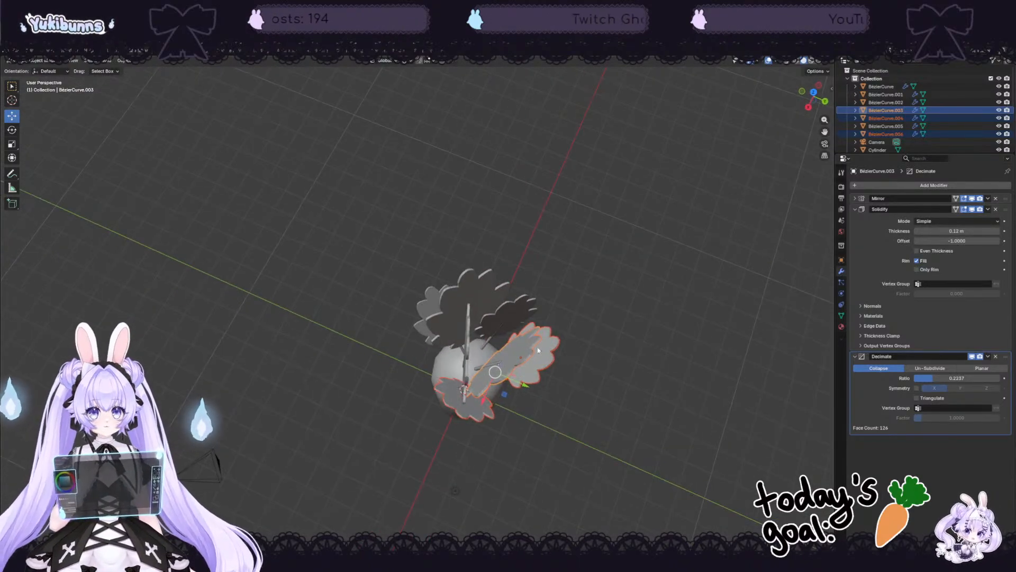
pyautogui.keyDown('shift'); pyautogui.click(511, 318); pyautogui.keyUp('shift')
pyautogui.moveTo(512, 318); pyautogui.dragTo(404, 265, button='middle')
pyautogui.keyDown('shift'); pyautogui.click(481, 250); pyautogui.keyUp('shift')
pyautogui.keyDown('shift'); pyautogui.click(389, 225); pyautogui.keyUp('shift')
pyautogui.keyDown('shift'); pyautogui.click(390, 256); pyautogui.keyUp('shift')
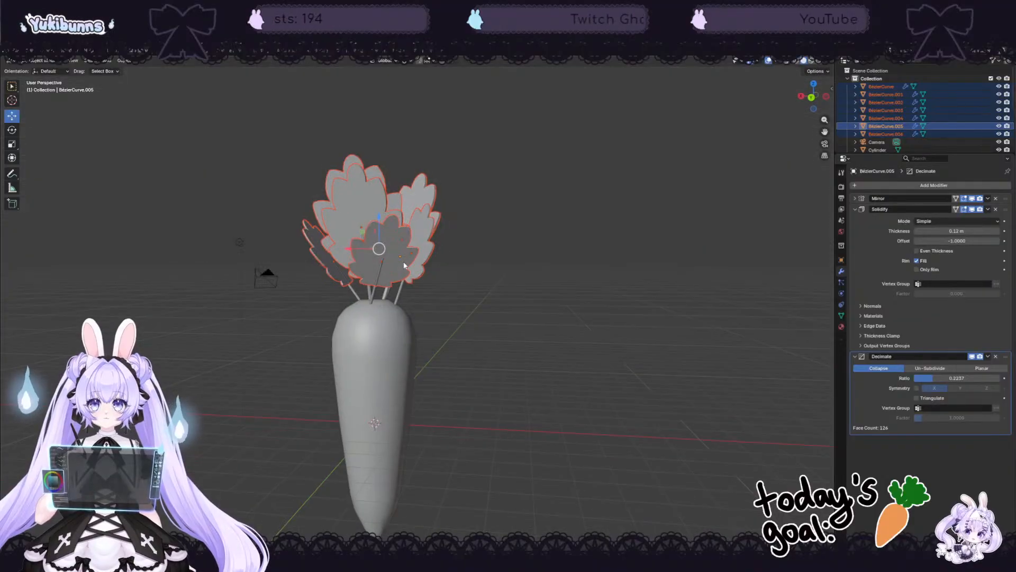
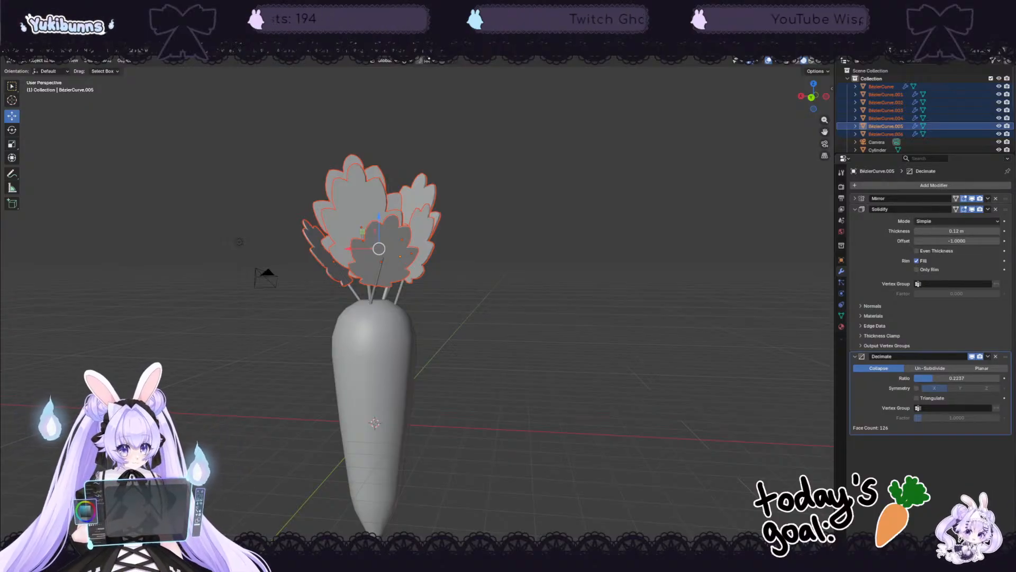
pyautogui.rightClick(360, 203)
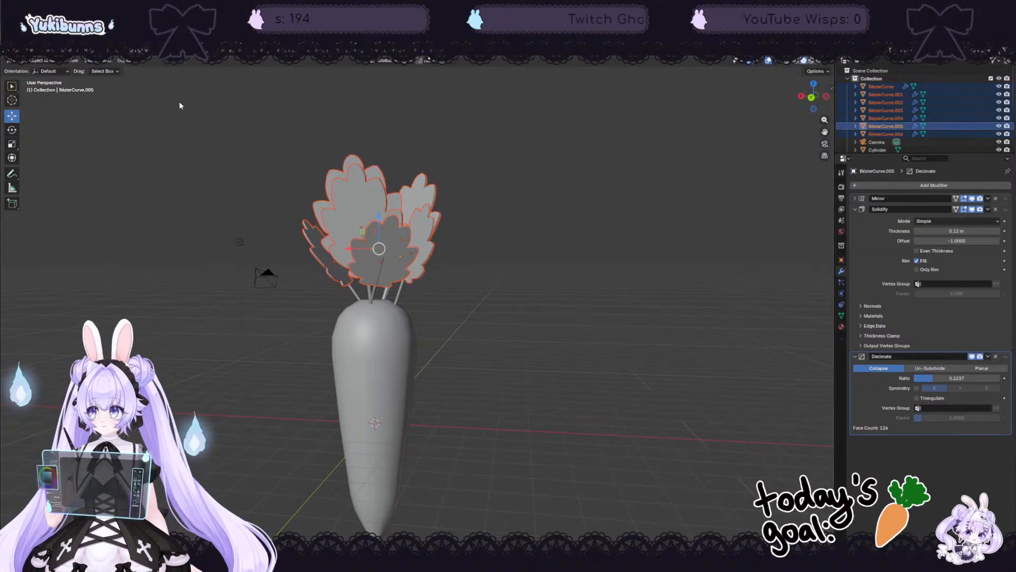
# Step: Unwrap the selected carrot leaf meshes with the Angle Based method and switch to the UV Editing workspace
pyautogui.press('Tab')
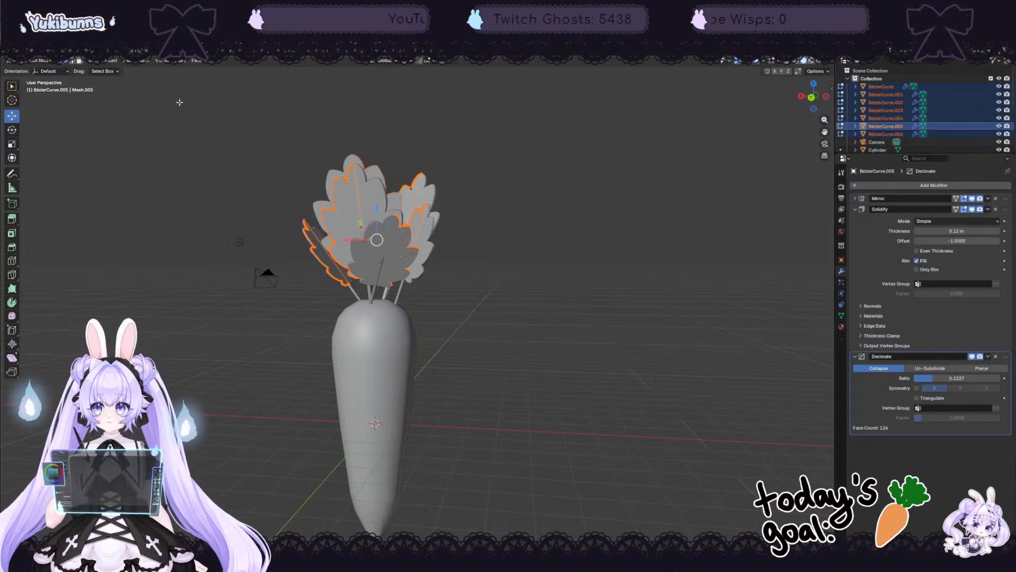
pyautogui.press('u')
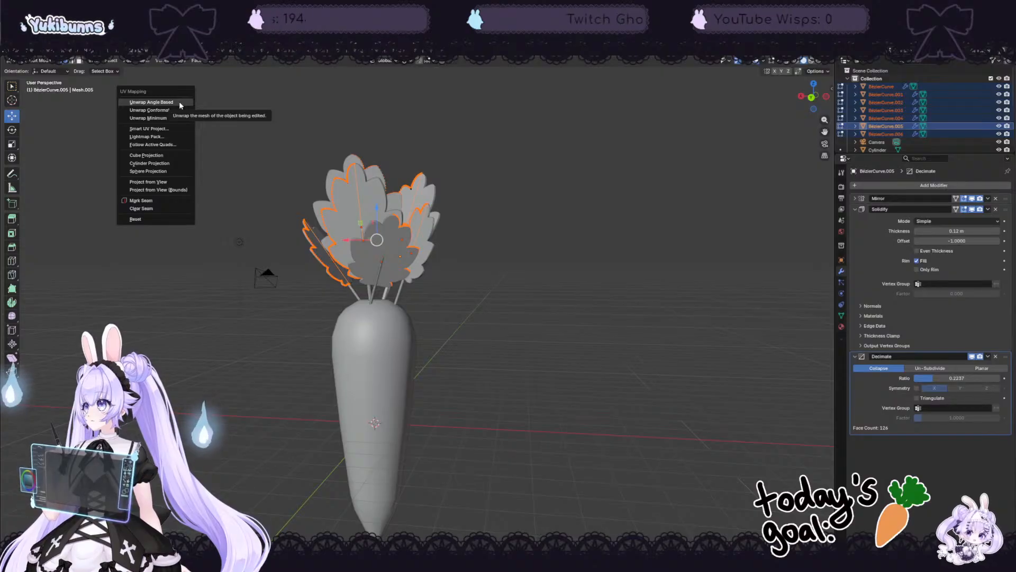
pyautogui.click(179, 103)
pyautogui.click(193, 51)
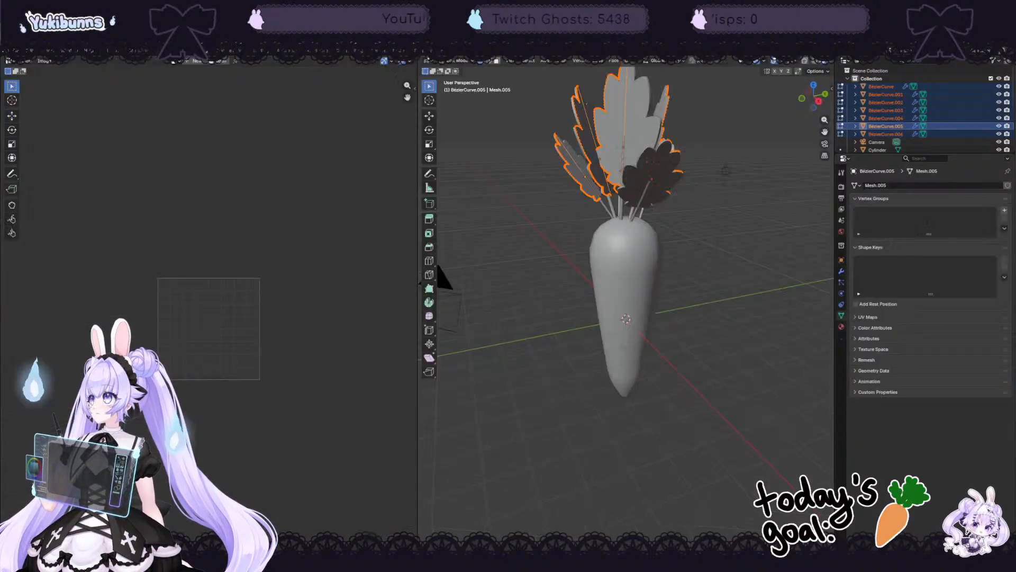
pyautogui.scroll(1, 229, 329)
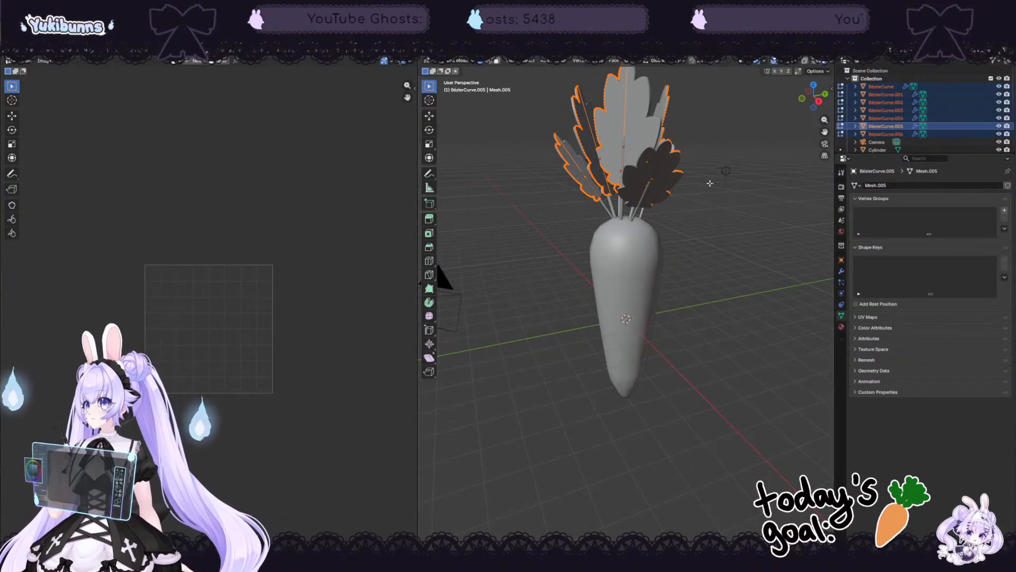
pyautogui.moveTo(710, 183); pyautogui.dragTo(706, 190, button='middle')
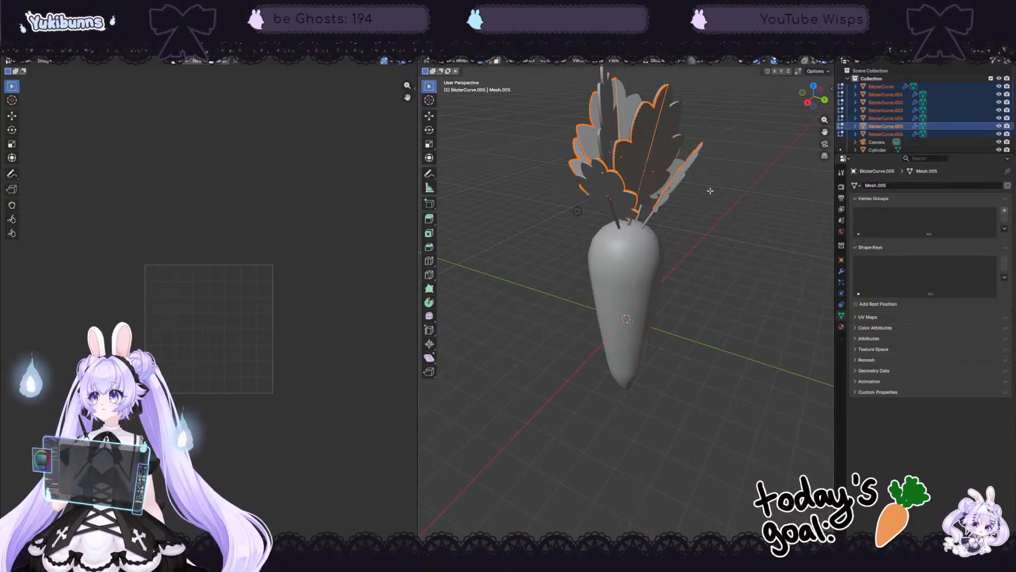
# Step: Reselect all the leaf geometry in Edit Mode and unwrap it with the Minimum Stretch method
pyautogui.hotkey('alt', 'a')
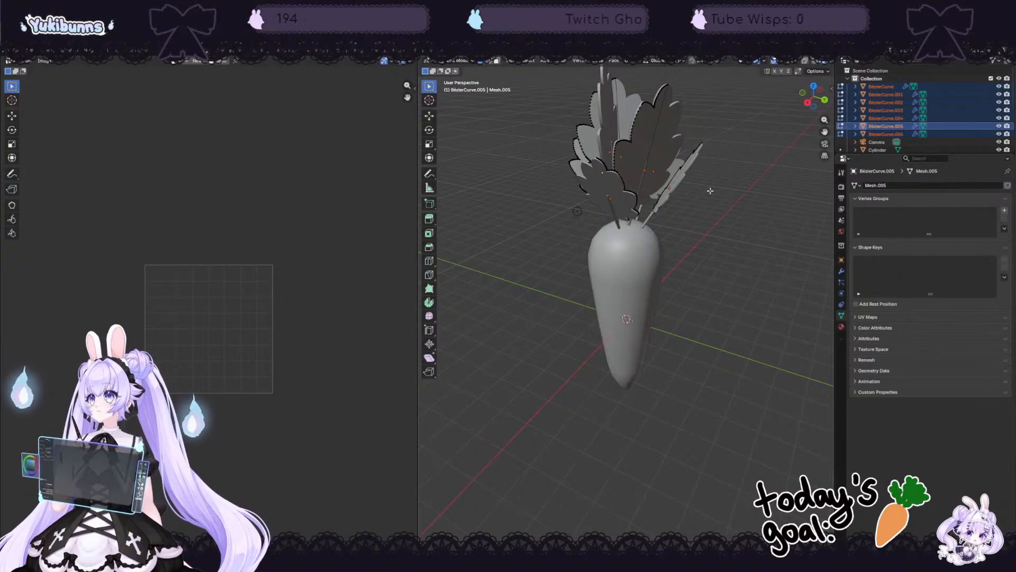
pyautogui.press('a')
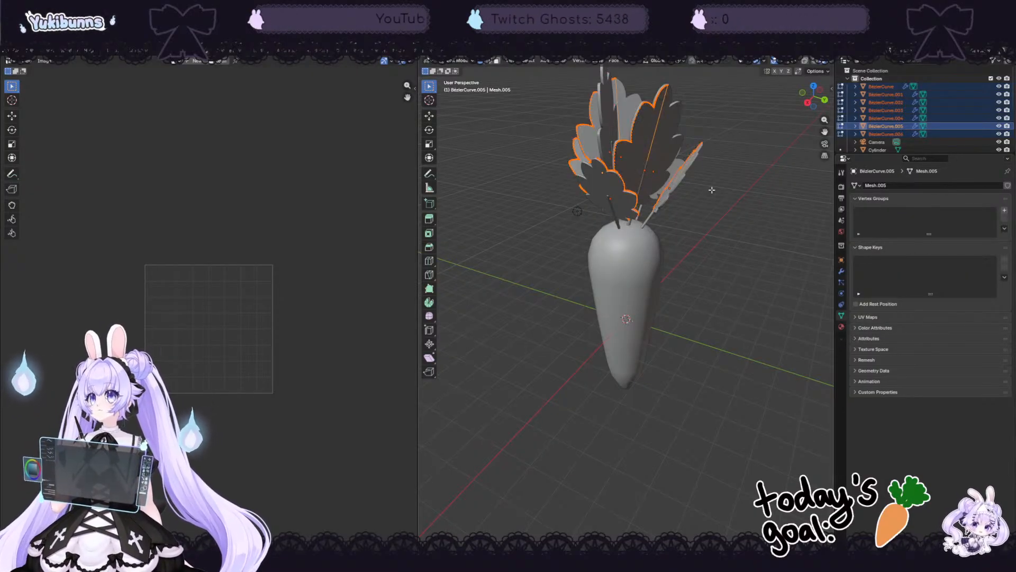
pyautogui.press('Tab')
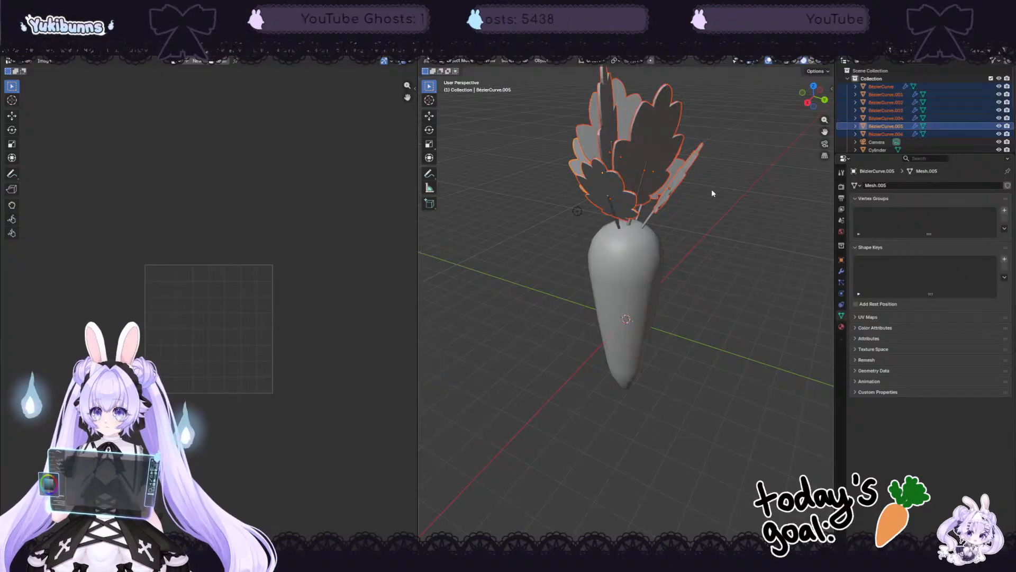
pyautogui.press('Tab')
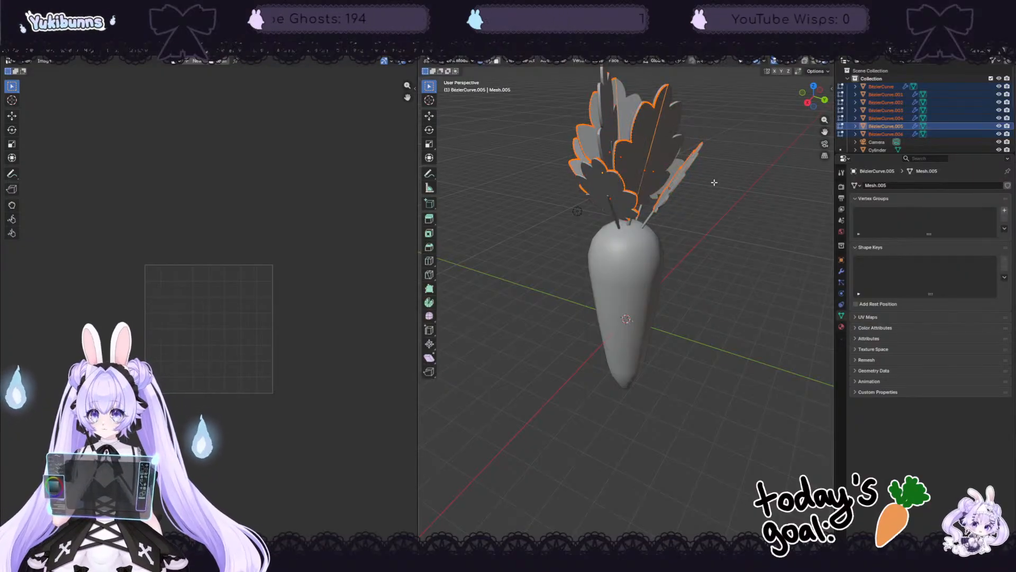
pyautogui.press('u')
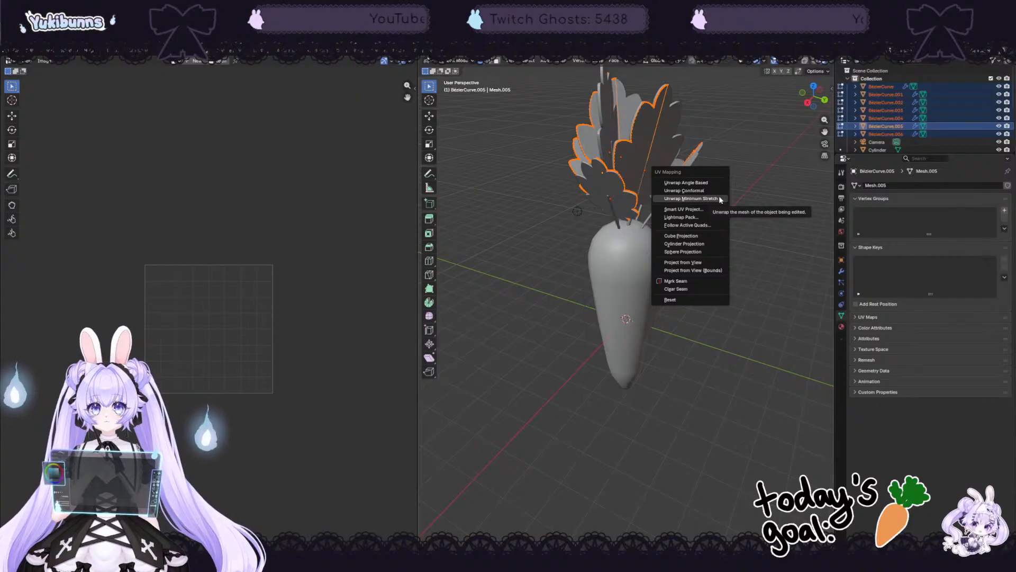
pyautogui.click(719, 199)
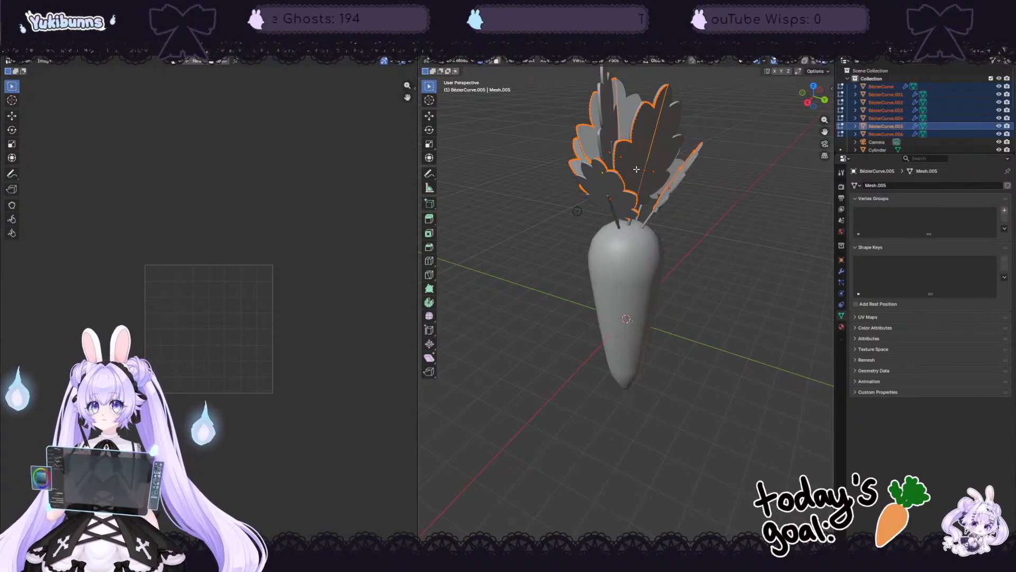
# Step: Unwrap the leaf meshes with Smart UV Project, using scaled margins and axis-aligned (vertical) rotation
pyautogui.press('u')
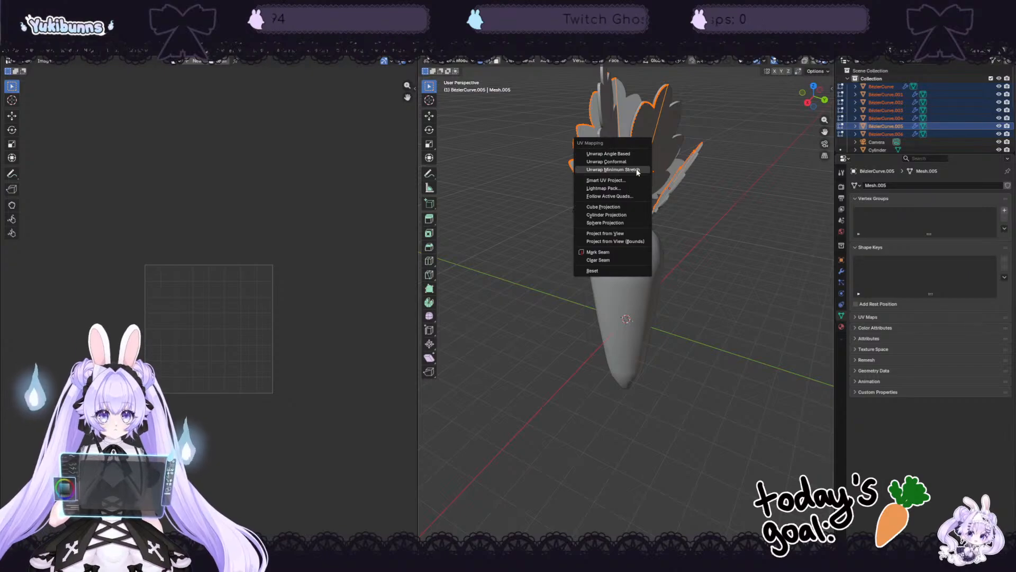
pyautogui.click(614, 181)
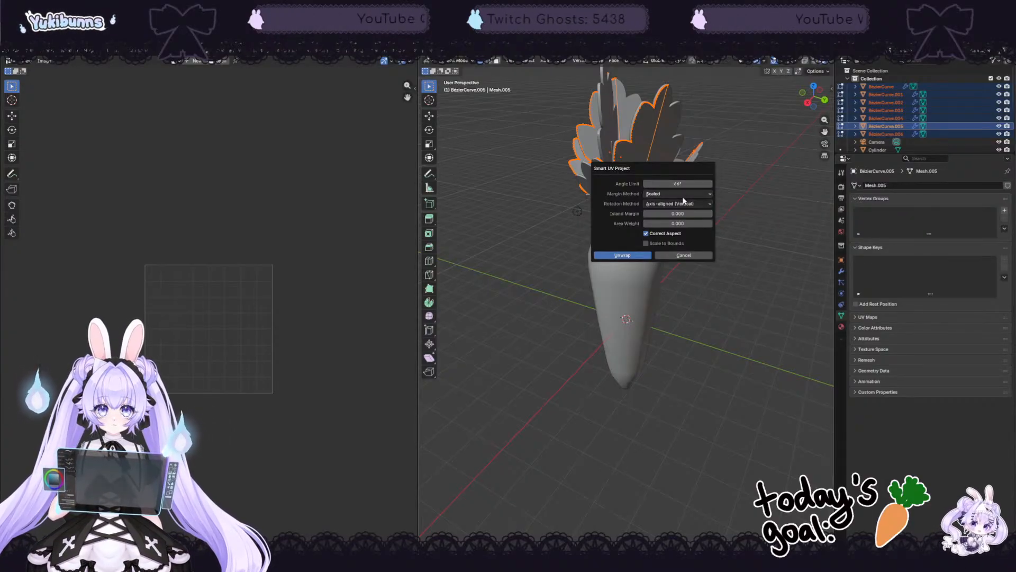
pyautogui.click(622, 255)
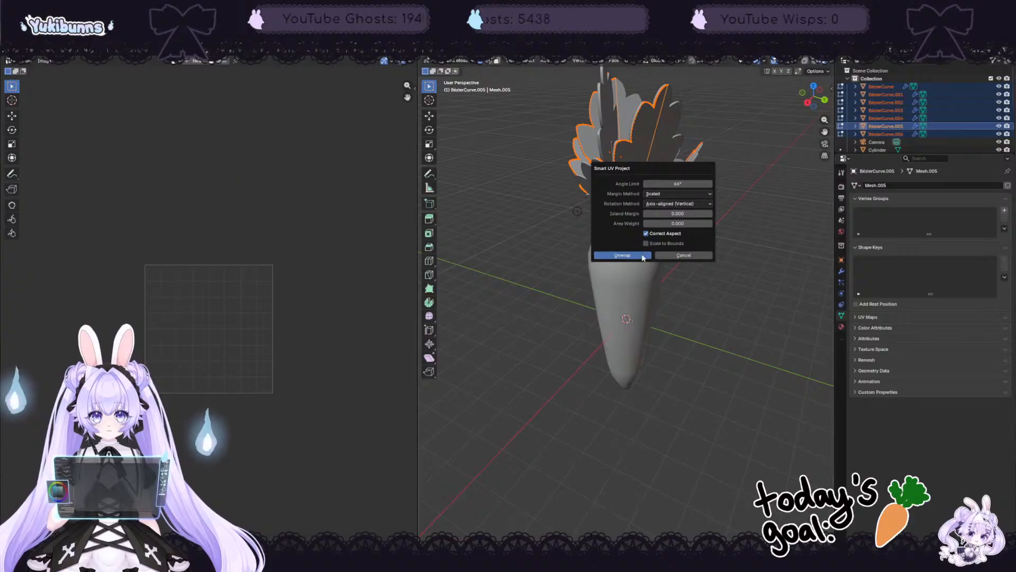
pyautogui.moveTo(641, 259); pyautogui.dragTo(408, 170, button='middle')
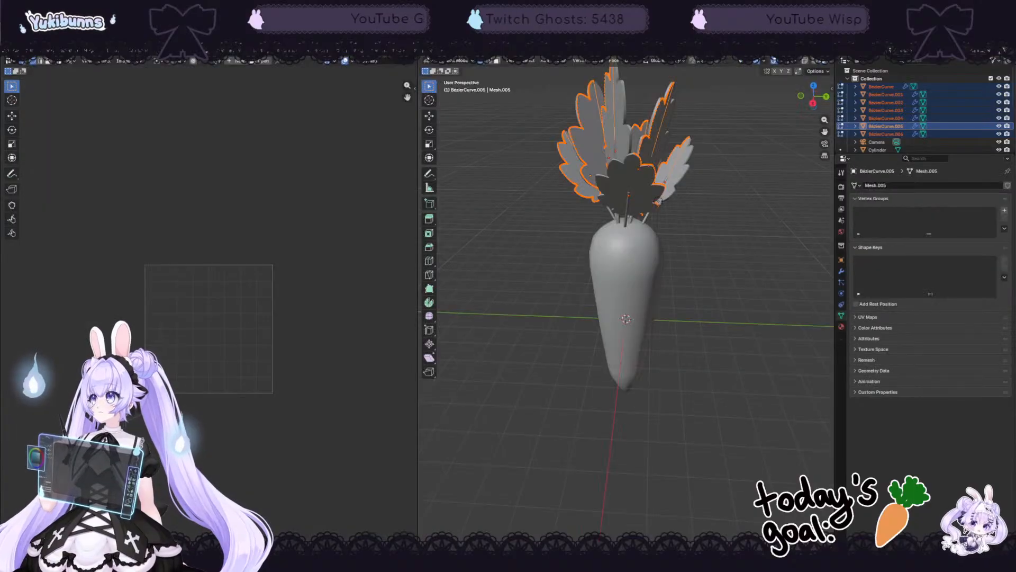
# Step: Create a new 2048 × 2048 px image in the UV editor with the UV Grid generated type
pyautogui.click(237, 60)
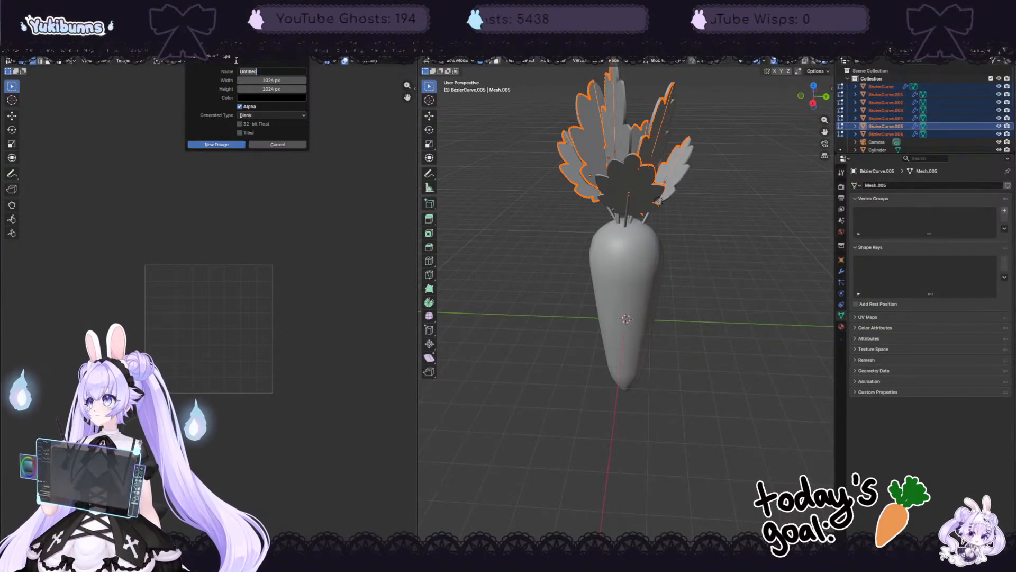
pyautogui.press('Return')
pyautogui.click(277, 80)
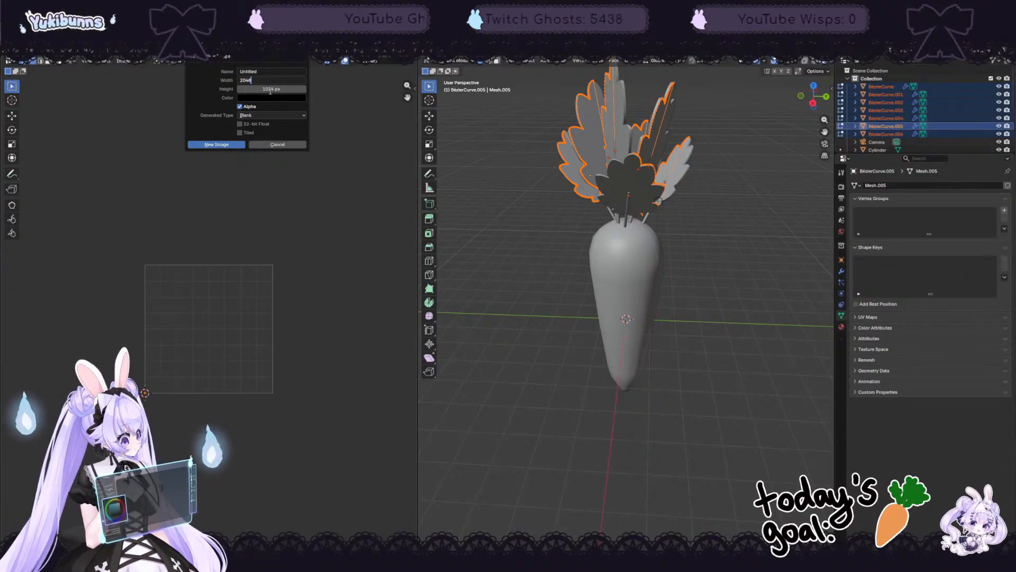
pyautogui.press('Return')
pyautogui.click(271, 89)
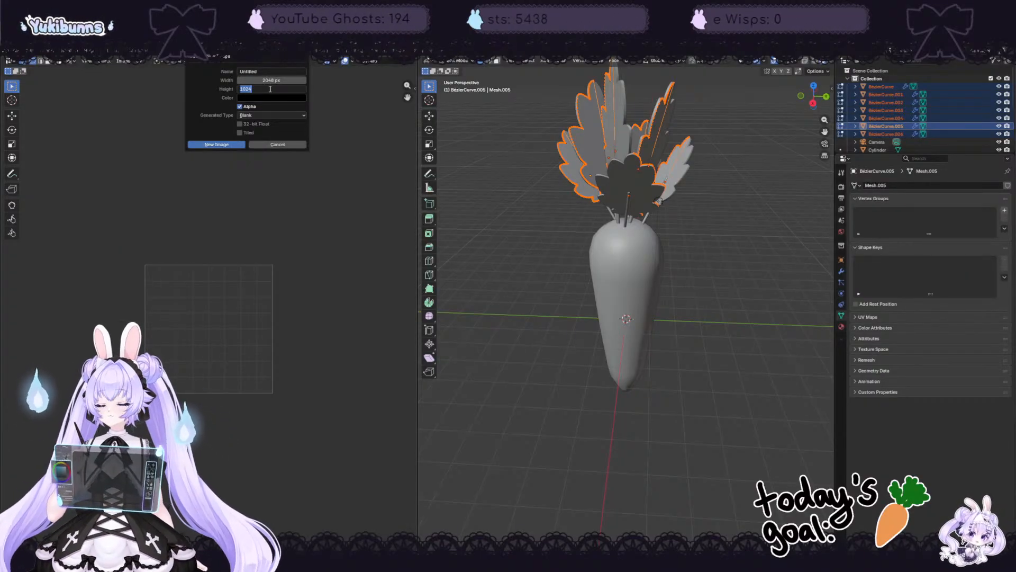
pyautogui.write('2048')
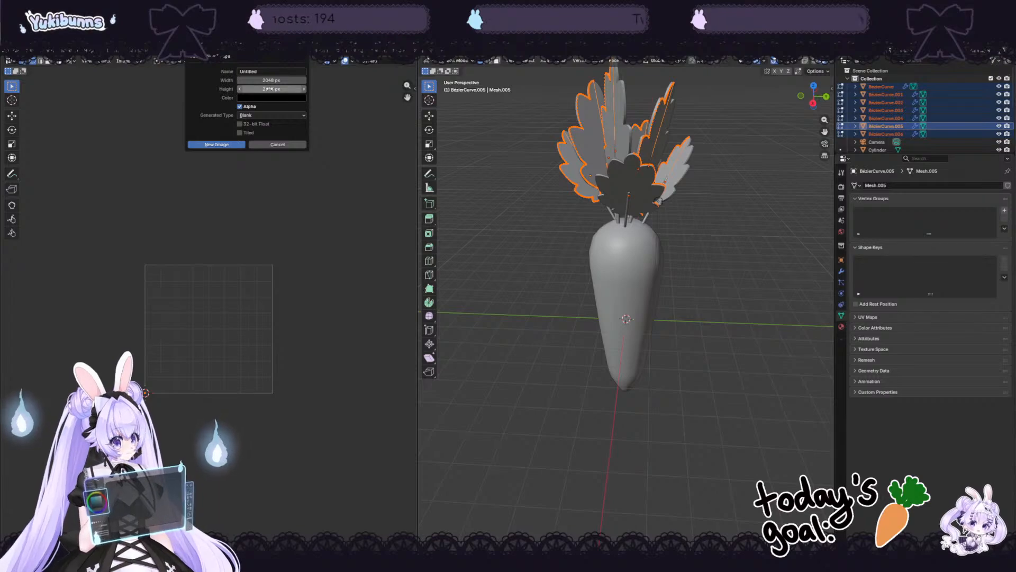
pyautogui.press('Return')
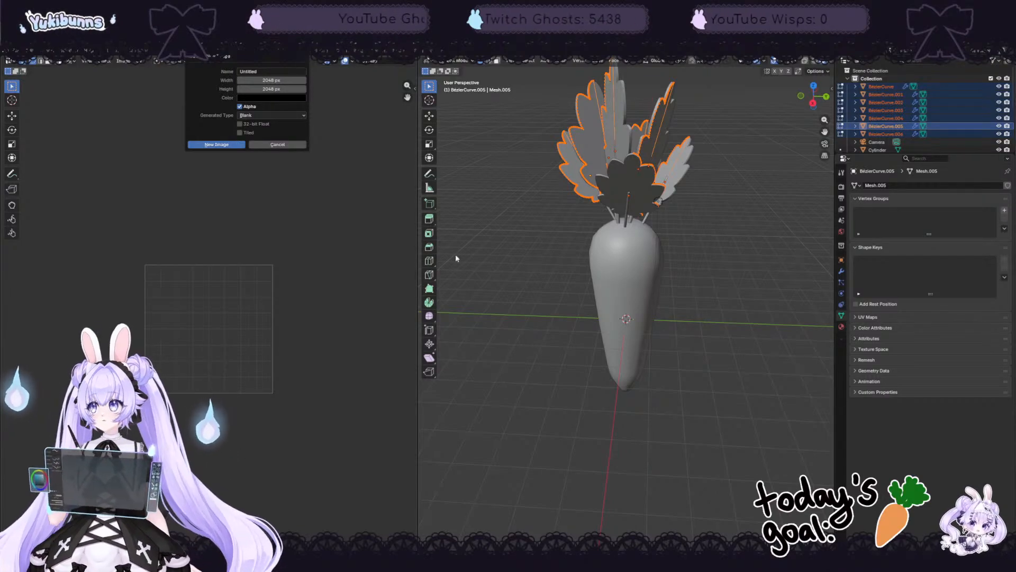
pyautogui.click(274, 113)
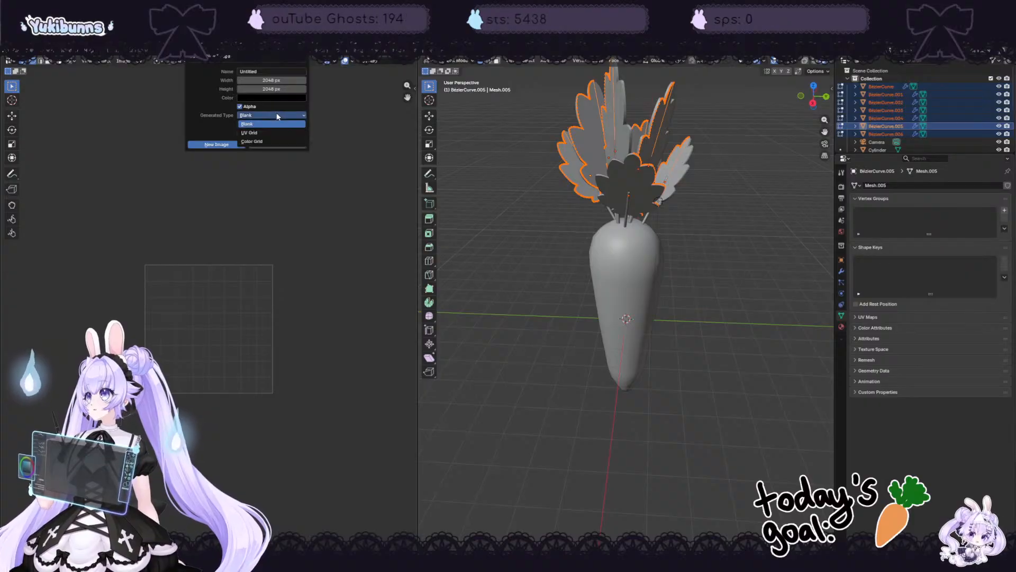
pyautogui.click(266, 130)
pyautogui.click(241, 144)
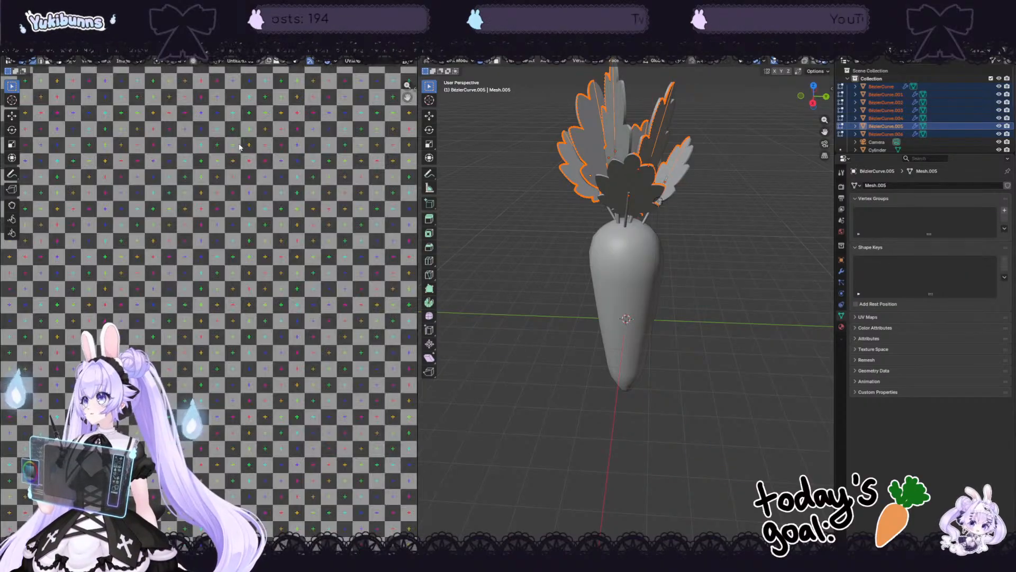
pyautogui.scroll(-4, 238, 258)
pyautogui.scroll(1, 239, 268)
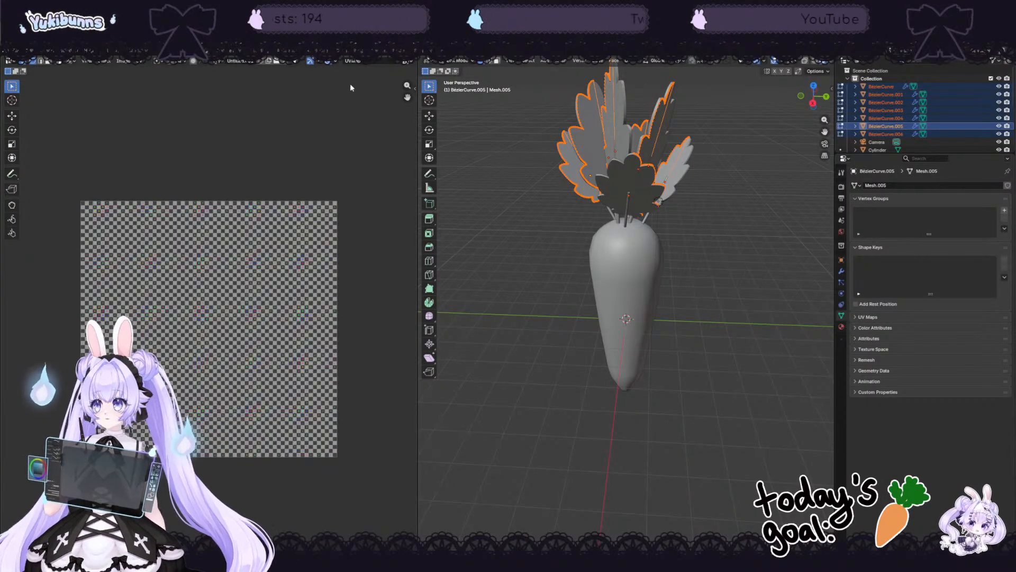
# Step: In the Shading workspace, create a new material for the active leaf and name it CarrotLeavesMat
pyautogui.click(261, 51)
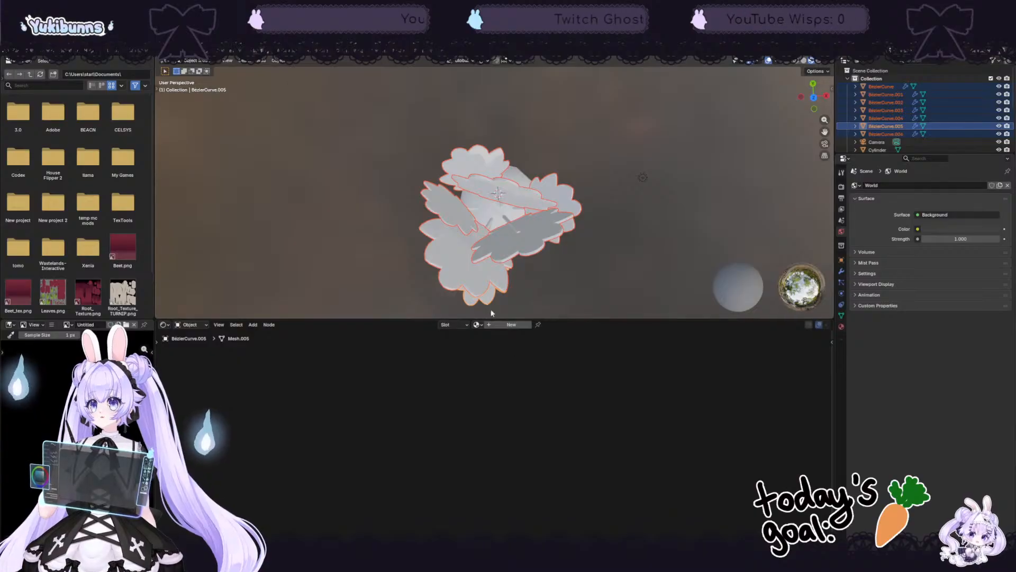
pyautogui.moveTo(642, 177); pyautogui.dragTo(551, 204, button='middle')
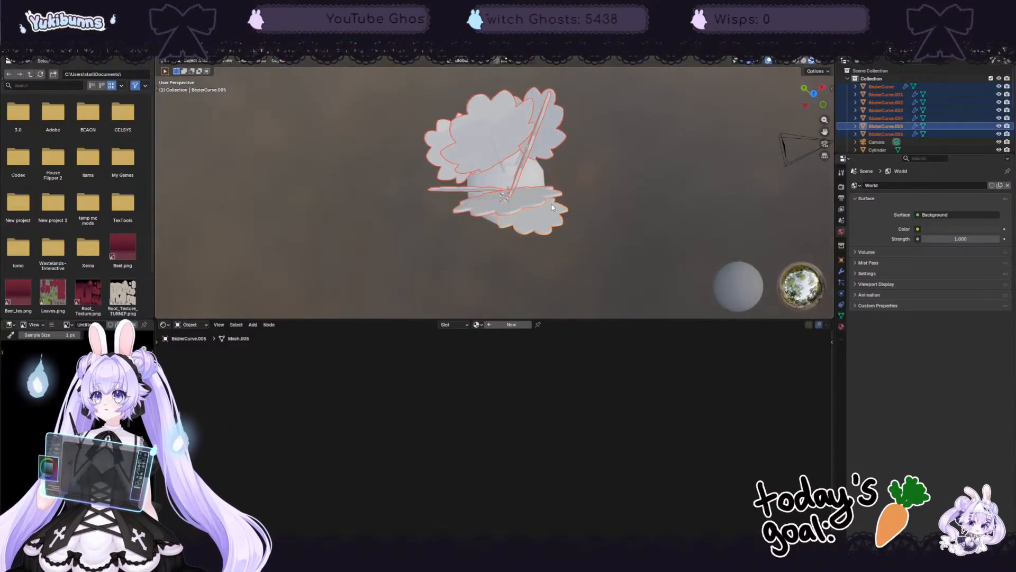
pyautogui.click(499, 325)
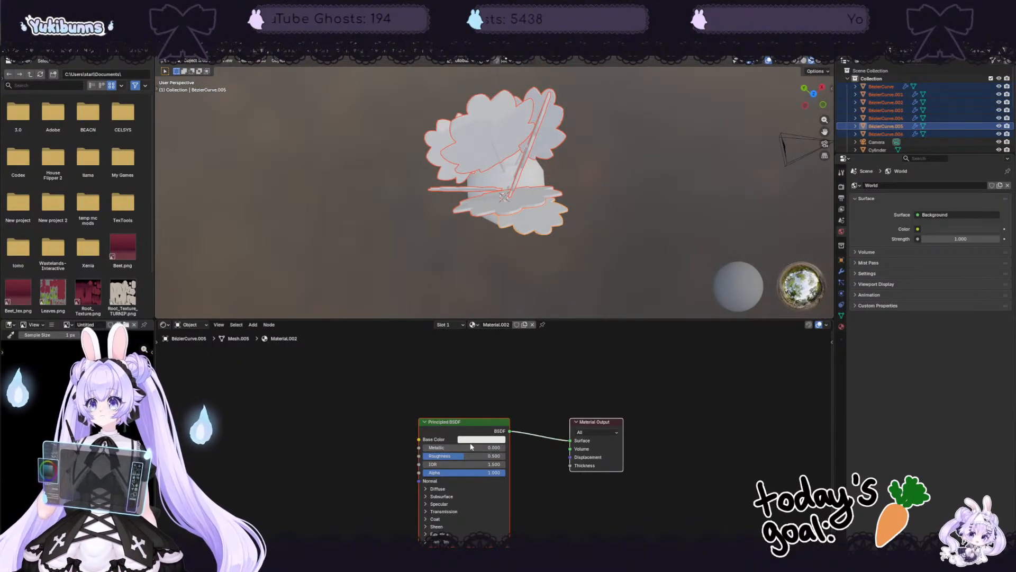
pyautogui.doubleClick(496, 325)
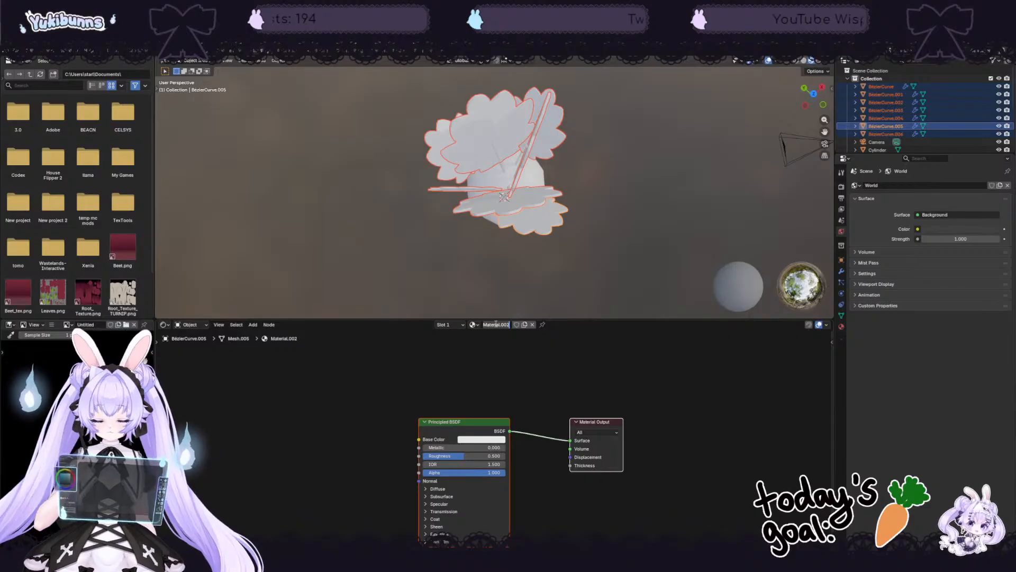
pyautogui.write('Carro')
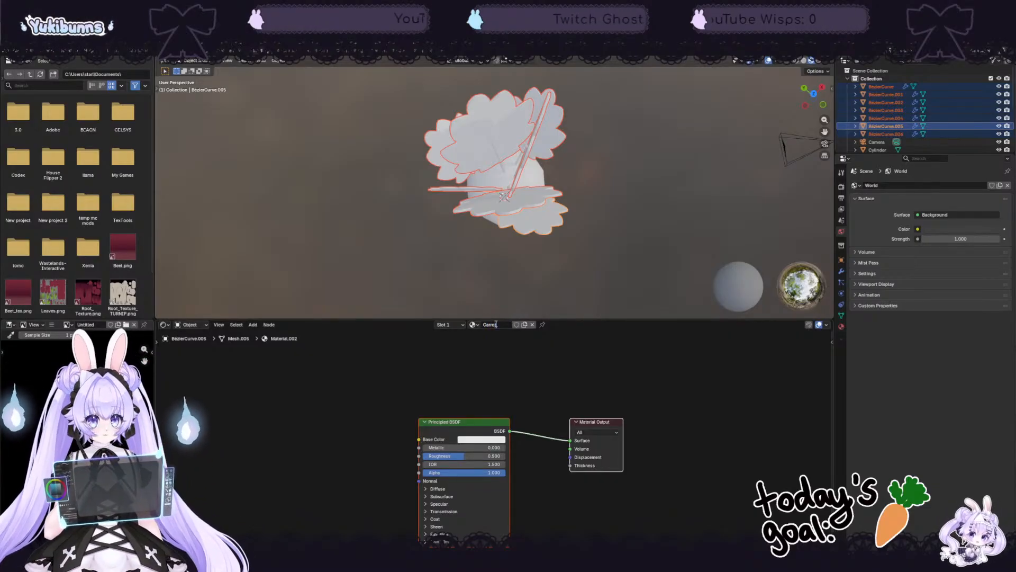
pyautogui.write('tLea')
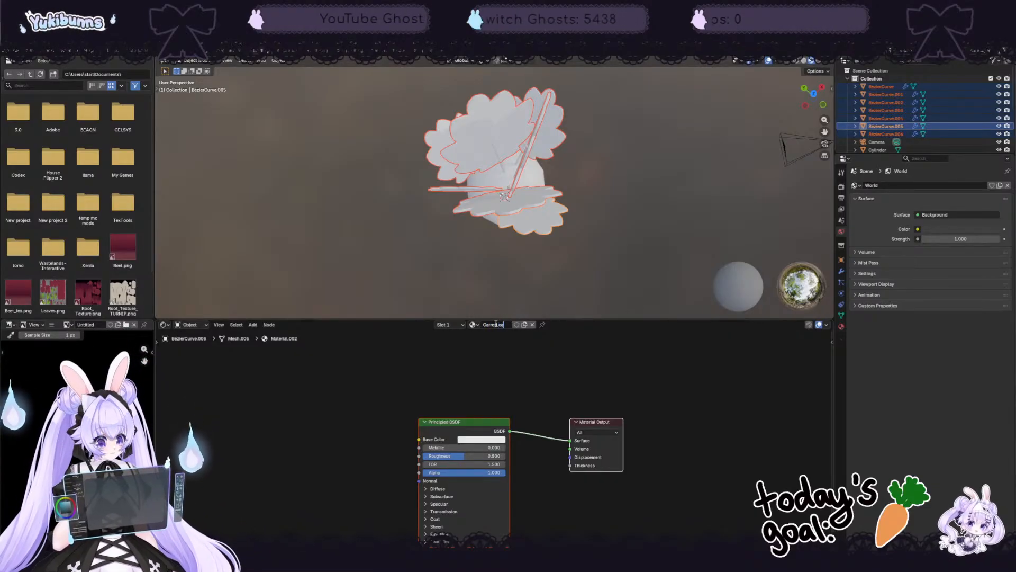
pyautogui.write('ves')
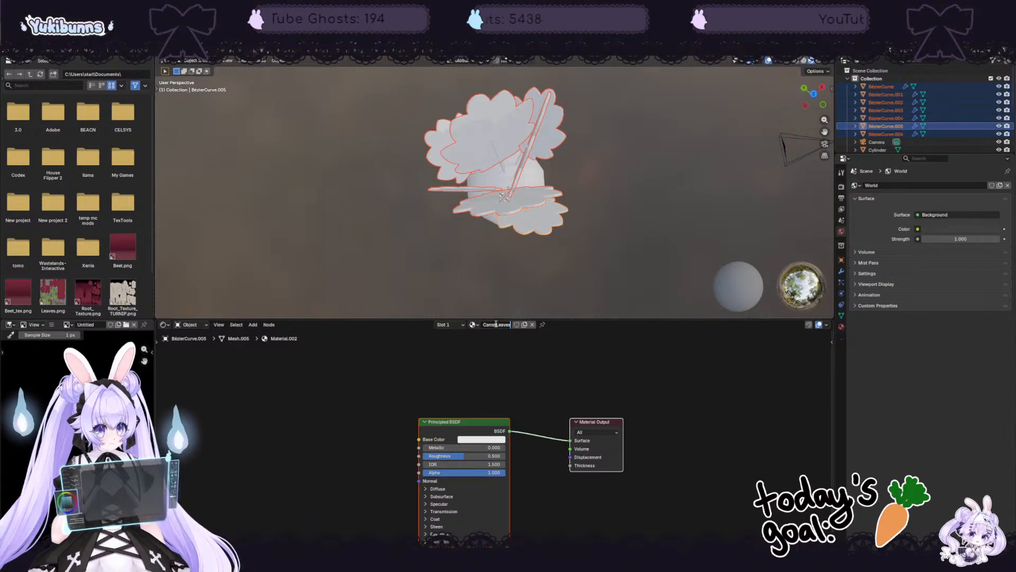
pyautogui.write('Mat')
pyautogui.press('Return')
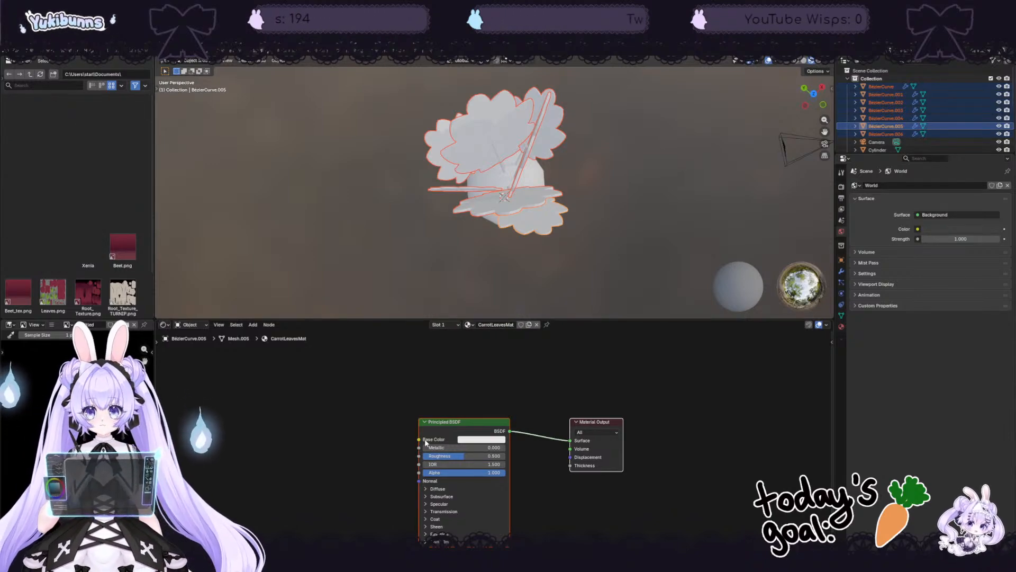
# Step: Connect a new Image Texture node to the material's Base Color and assign the Untitled.001 image to it
pyautogui.moveTo(419, 439); pyautogui.dragTo(303, 446)
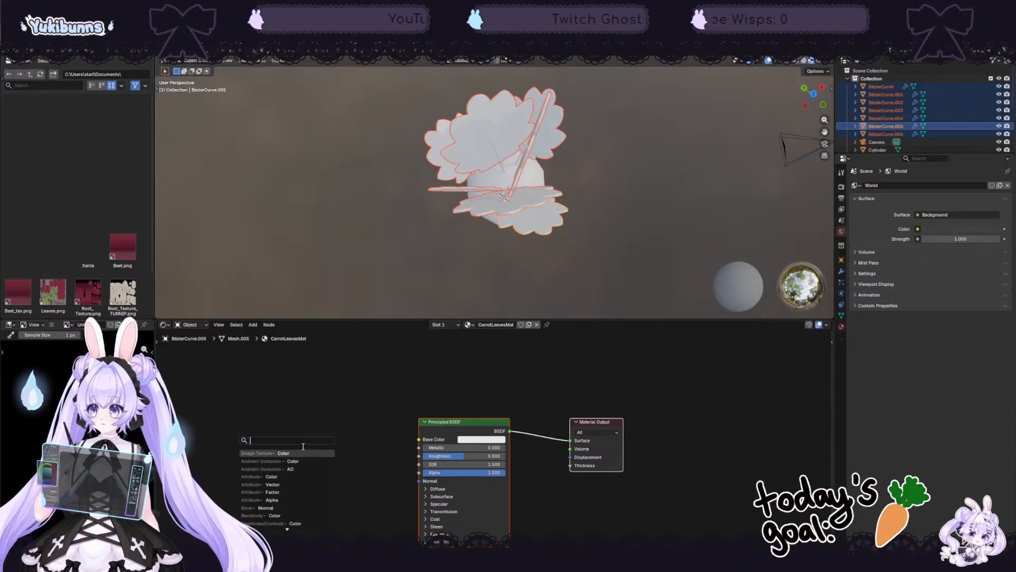
pyautogui.click(303, 448)
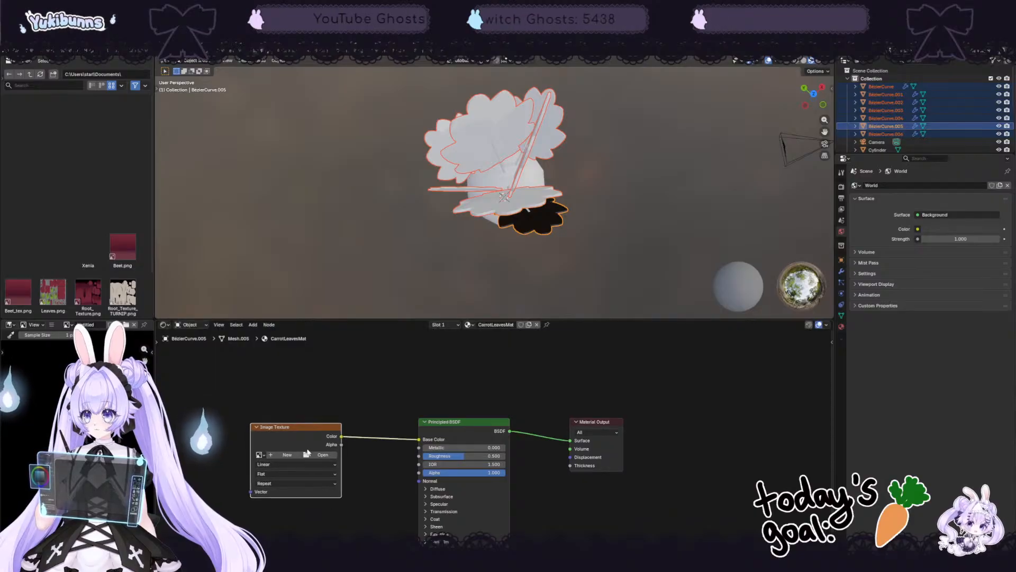
pyautogui.click(258, 455)
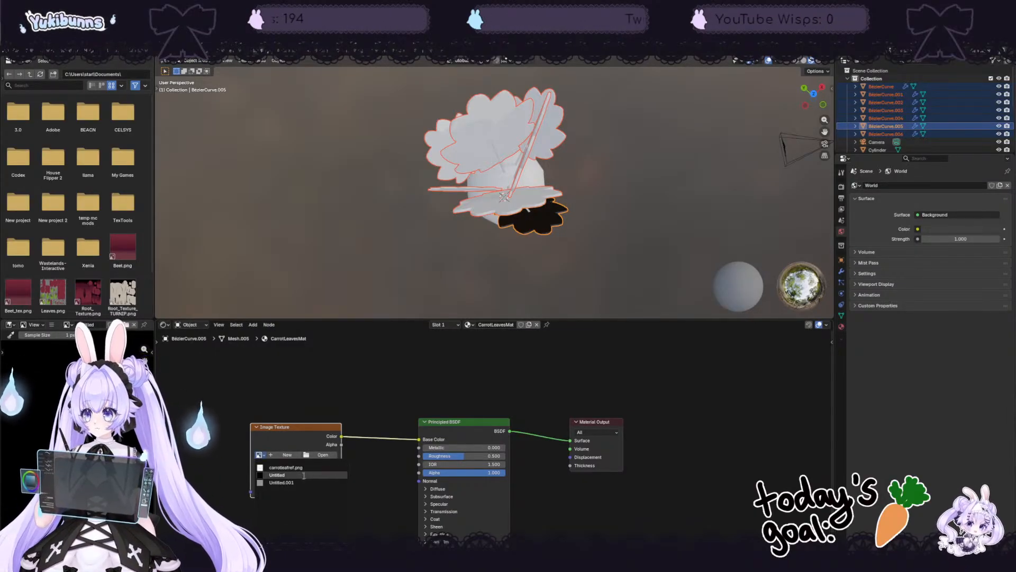
pyautogui.click(274, 482)
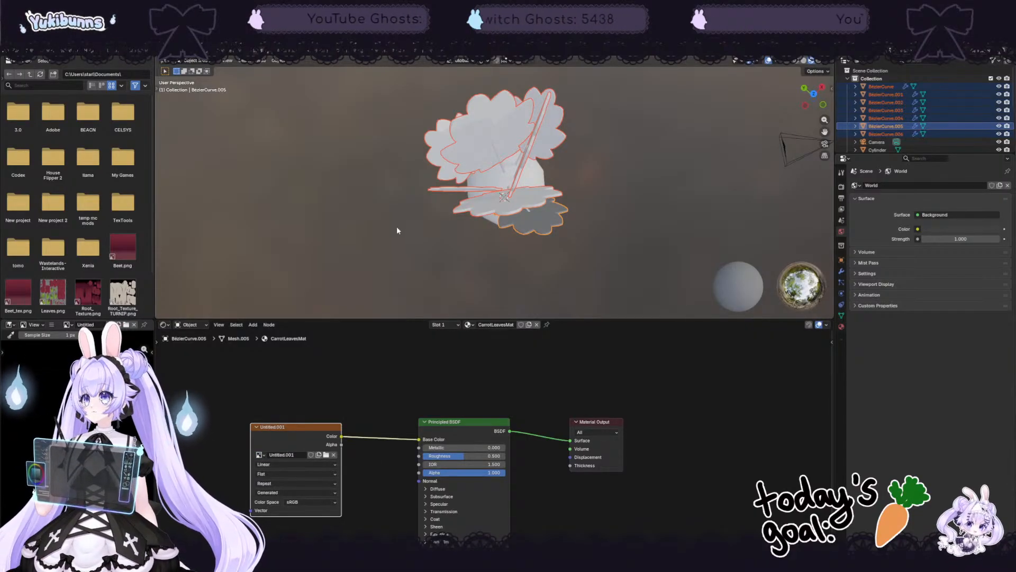
# Step: In the UV Editing workspace, rename the UV grid image as CarrotLeavesTEX
pyautogui.moveTo(397, 230); pyautogui.dragTo(384, 214, button='middle')
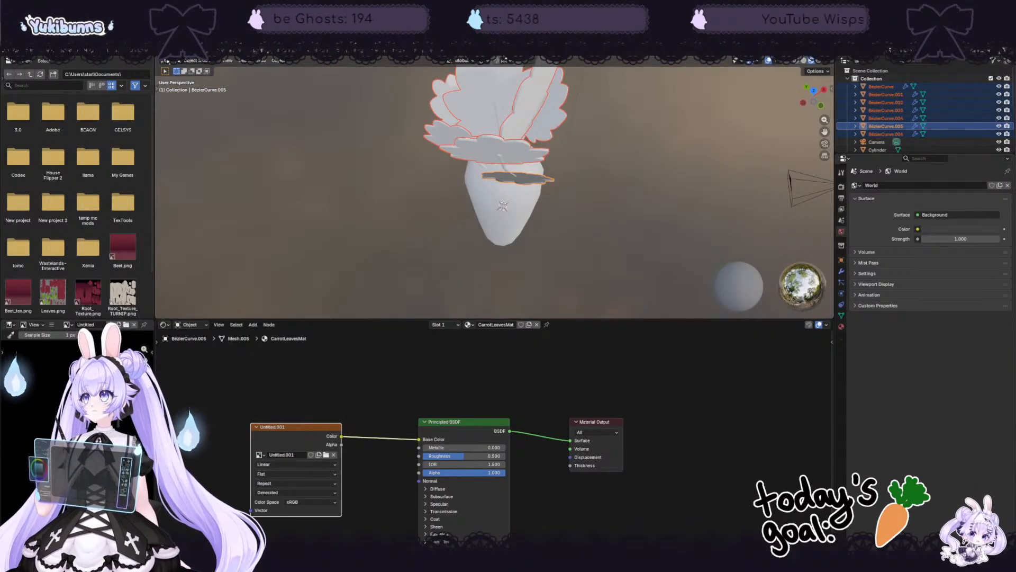
pyautogui.click(139, 51)
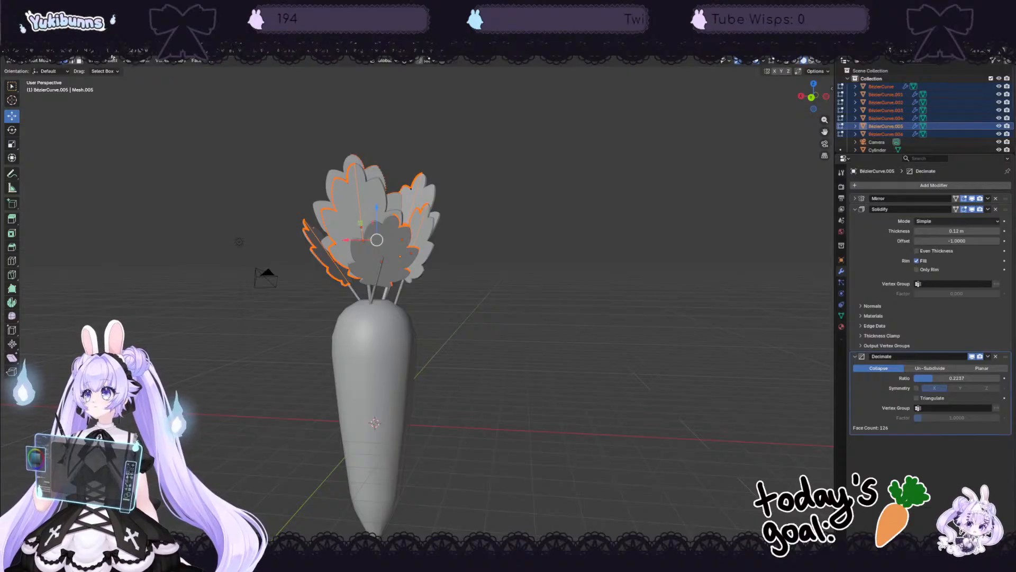
pyautogui.click(193, 51)
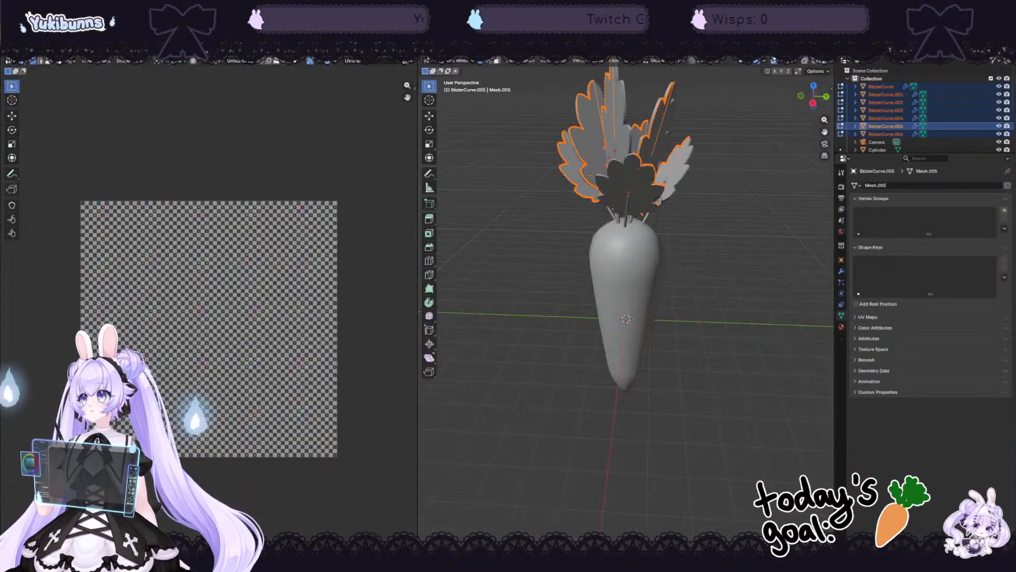
pyautogui.click(235, 62)
pyautogui.write('c')
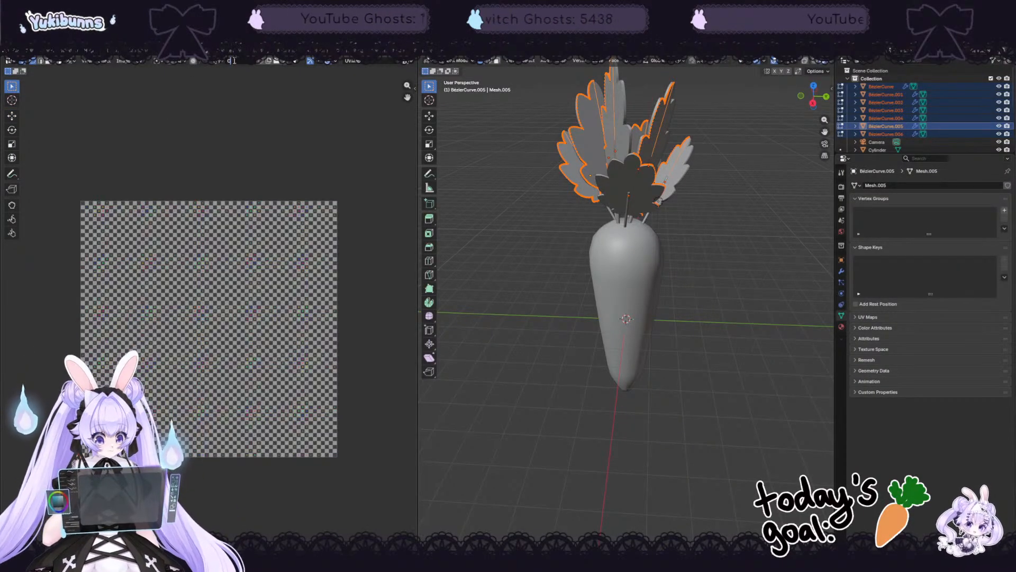
pyautogui.write('arrotLe')
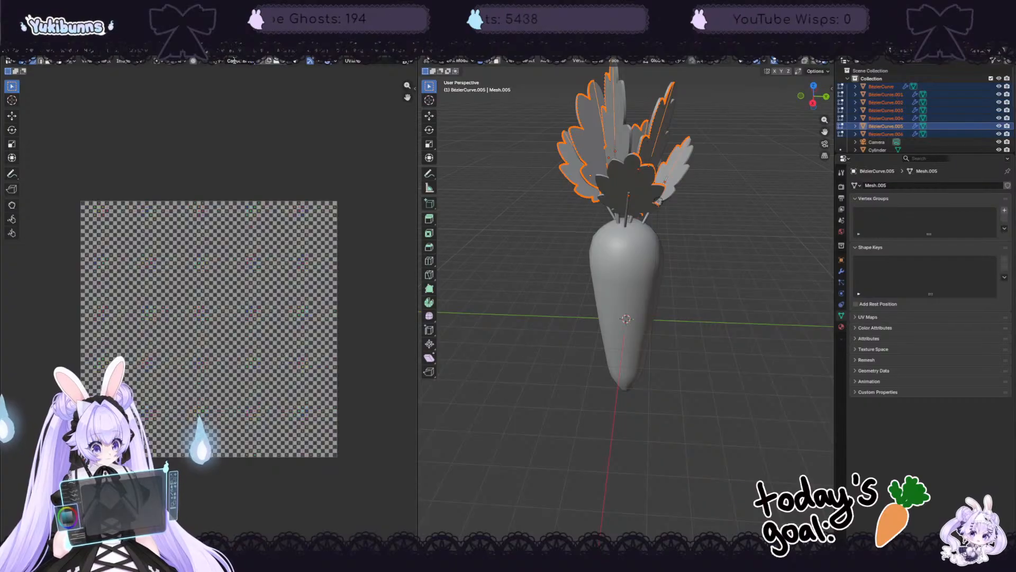
pyautogui.write('aves_Di')
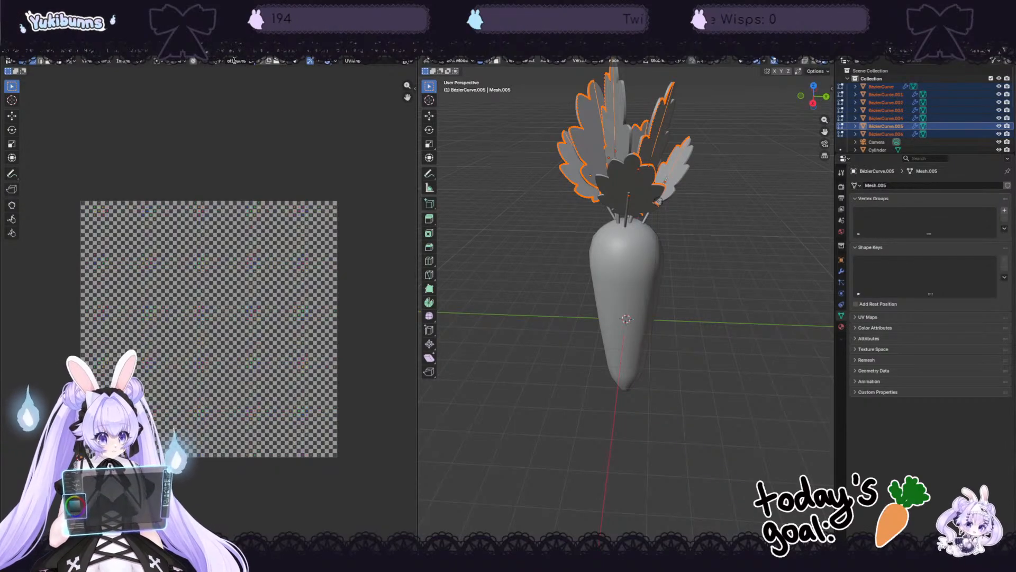
pyautogui.press('Return')
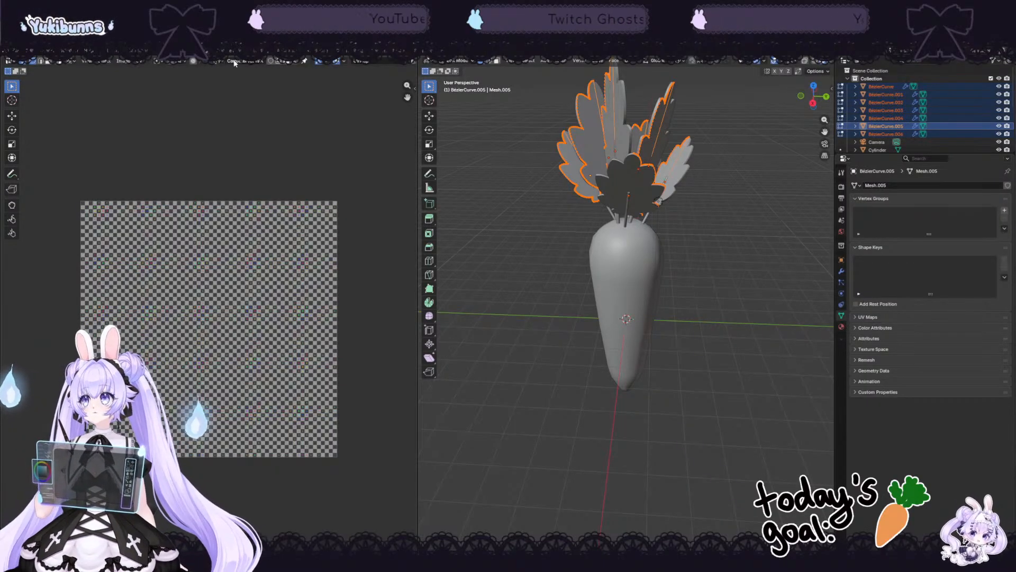
# Step: Return to the Shading workspace and move the CarrotLeavesTEX image node closer to the Principled BSDF node
pyautogui.click(258, 51)
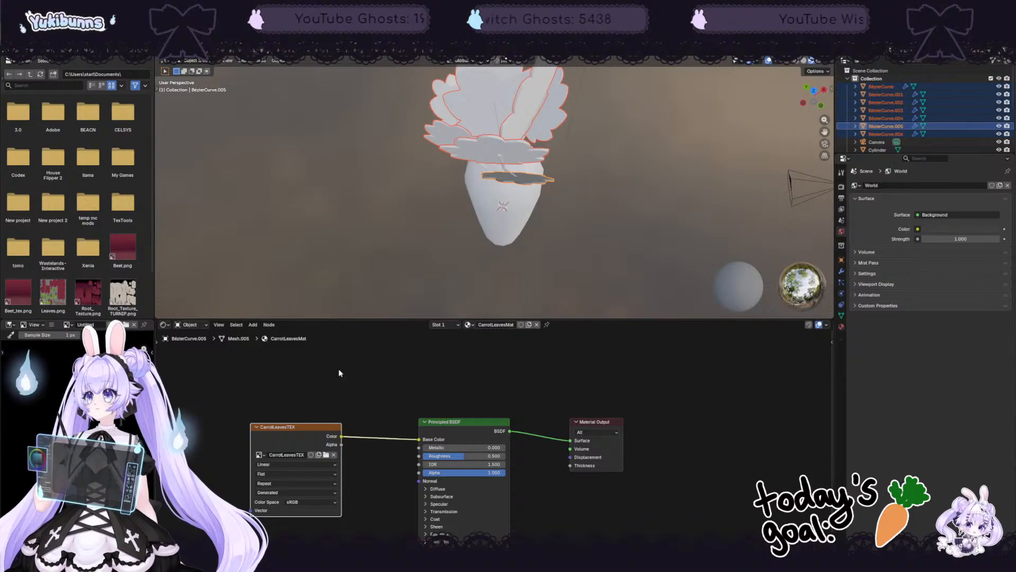
pyautogui.moveTo(306, 424); pyautogui.dragTo(348, 401)
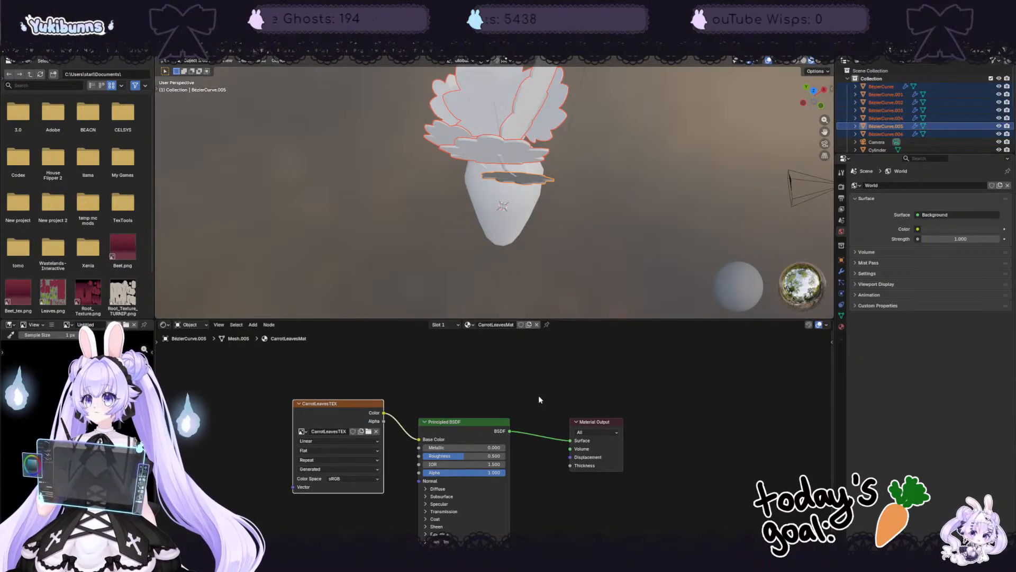
pyautogui.moveTo(582, 381); pyautogui.dragTo(567, 376, button='middle')
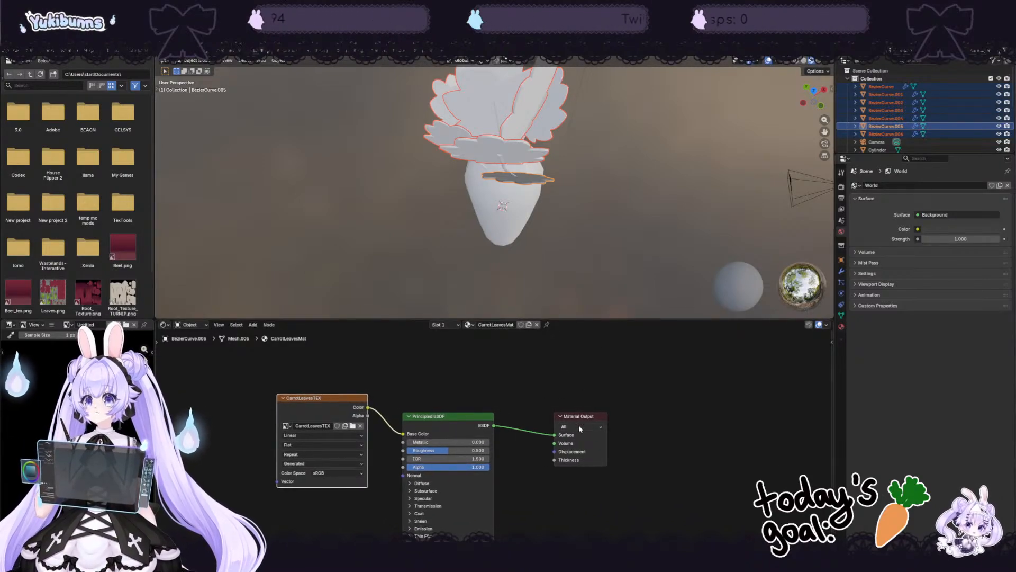
# Step: Try the EEVEE target on the Material Output node and restore it to All
pyautogui.click(580, 427)
pyautogui.click(579, 453)
pyautogui.click(576, 428)
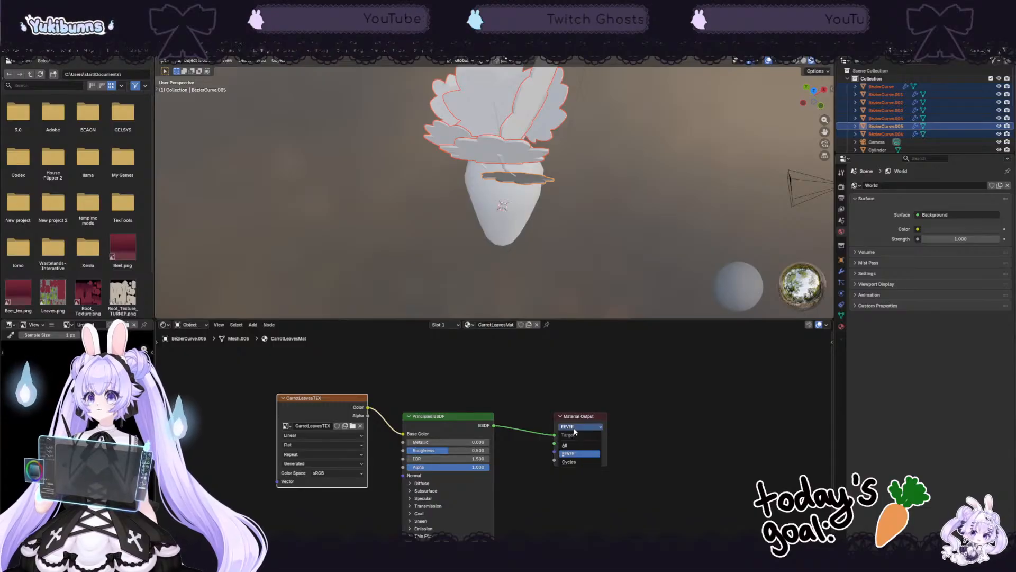
pyautogui.click(565, 445)
pyautogui.moveTo(566, 447); pyautogui.dragTo(557, 467, button='middle')
# Step: Examine the carrot leaves and their texture in the Shading, UV Editing and Texture Paint workspaces, and glance at the leaf drawing in the paint program
pyautogui.moveTo(615, 197); pyautogui.dragTo(779, 139, button='middle')
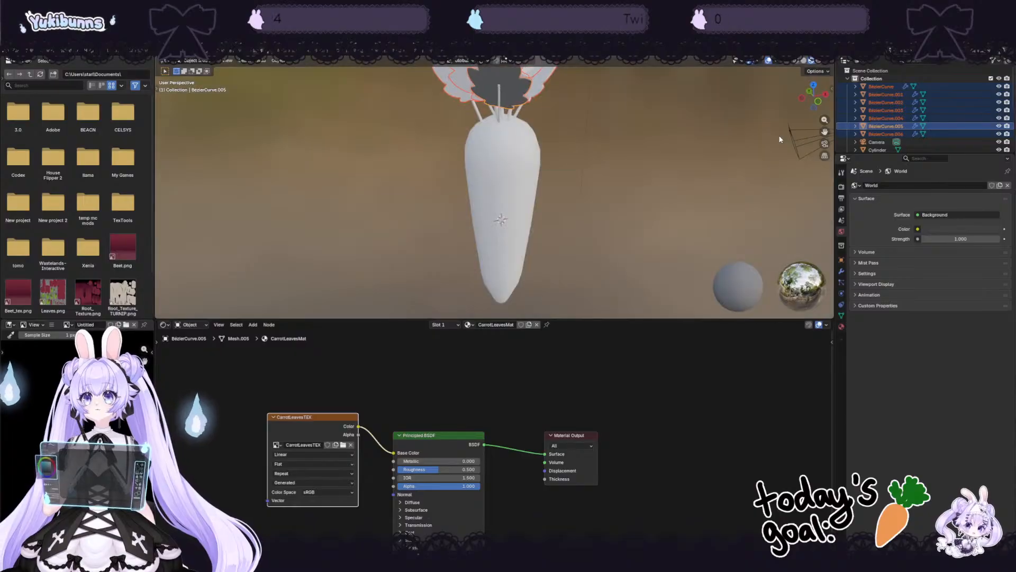
pyautogui.moveTo(620, 129); pyautogui.dragTo(608, 87, button='middle')
pyautogui.rightClick(607, 84)
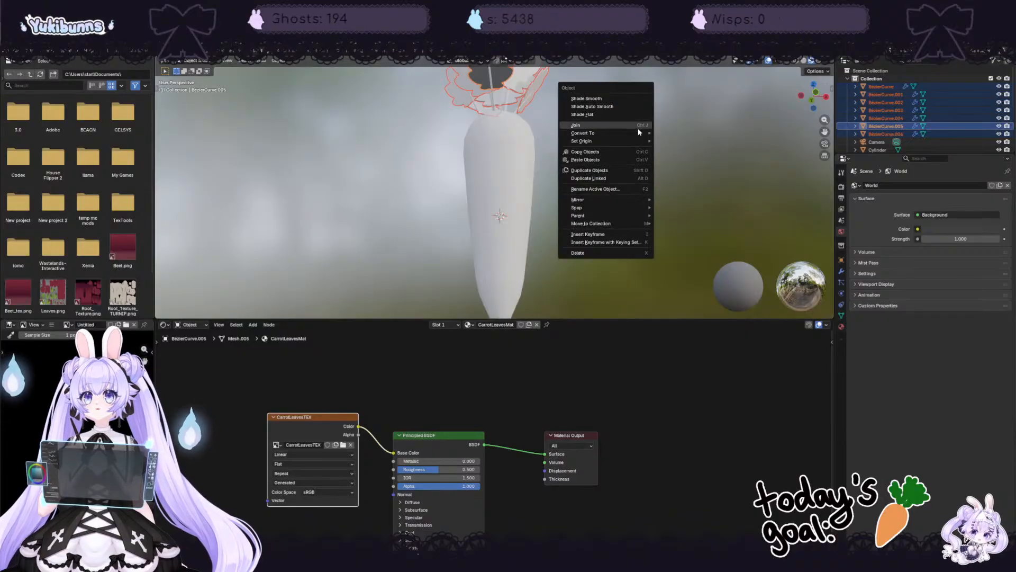
pyautogui.keyDown('shift'); pyautogui.moveTo(625, 69); pyautogui.dragTo(767, 115, button='middle'); pyautogui.keyUp('shift')
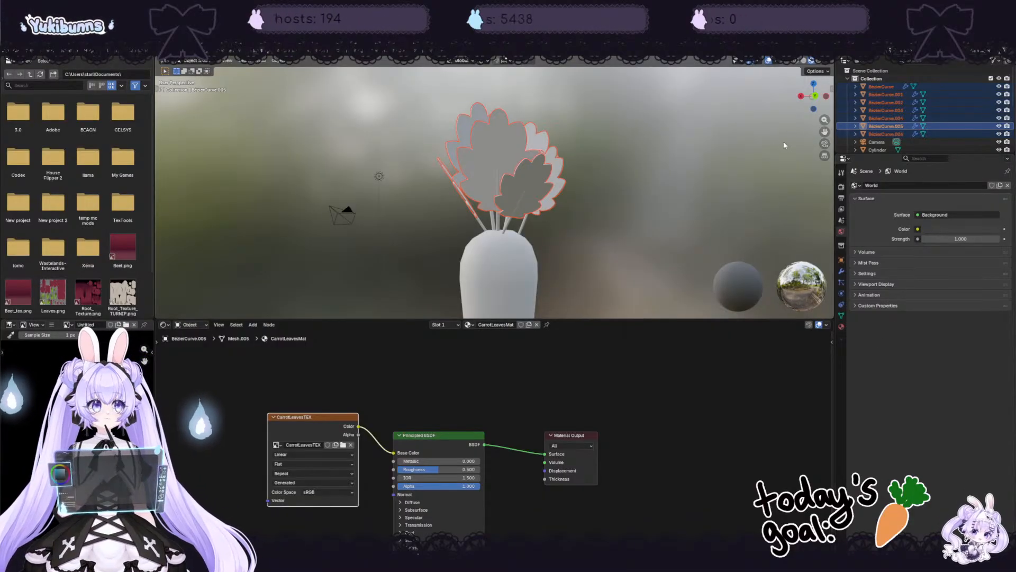
pyautogui.moveTo(669, 171); pyautogui.dragTo(564, 191, button='middle')
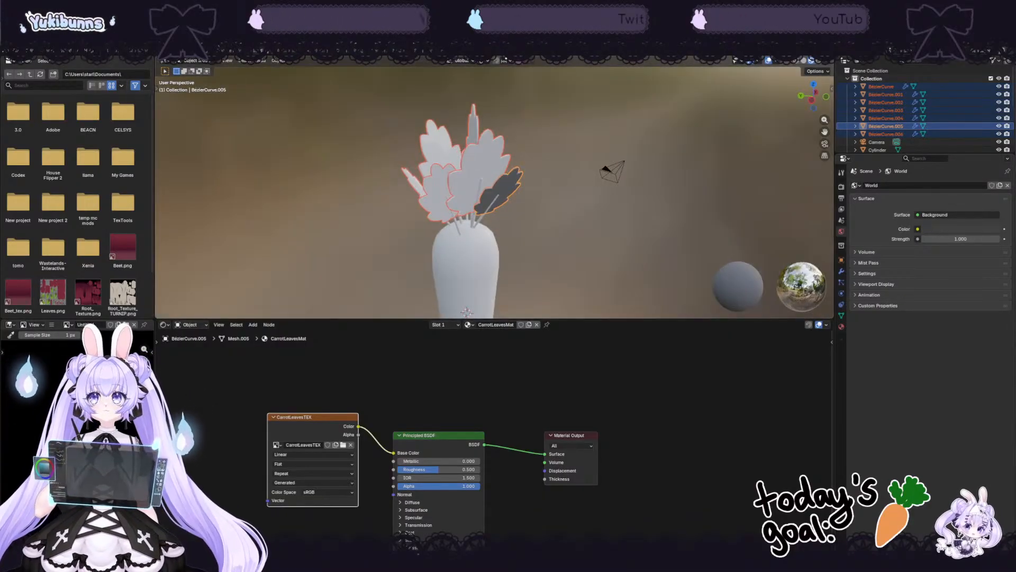
pyautogui.click(206, 51)
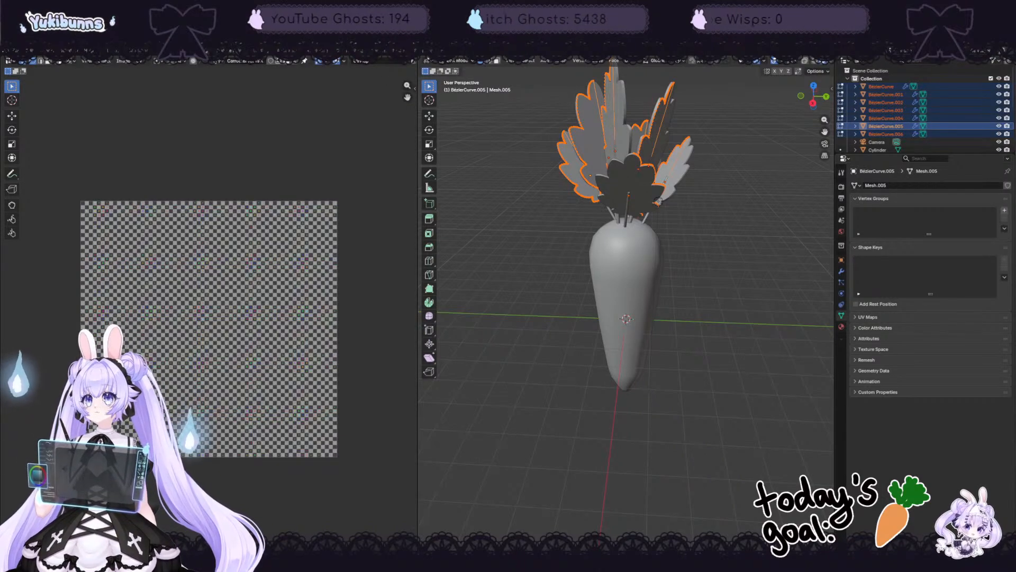
pyautogui.click(229, 51)
pyautogui.scroll(-5, 248, 260)
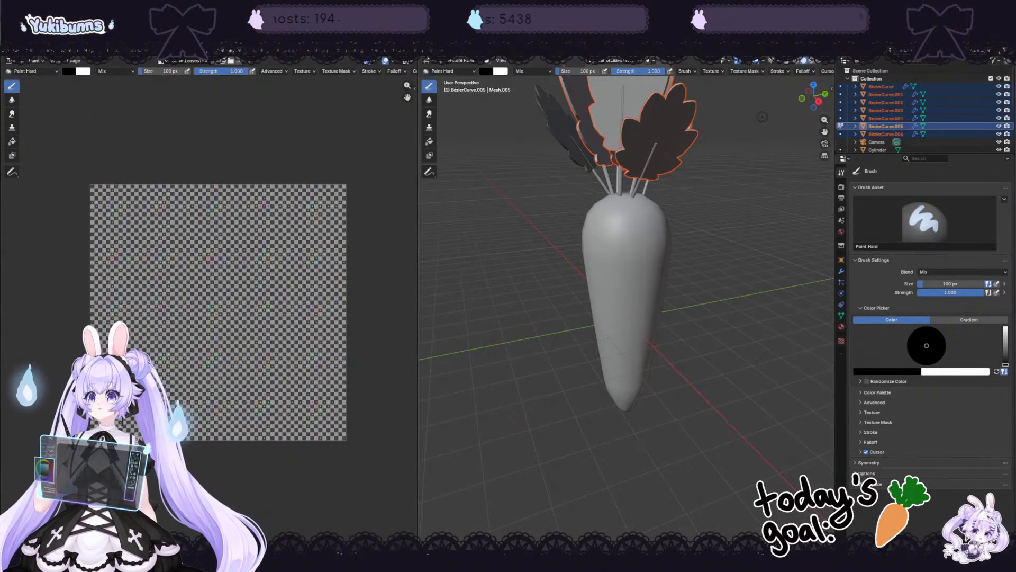
pyautogui.moveTo(746, 308); pyautogui.dragTo(493, 244, button='middle')
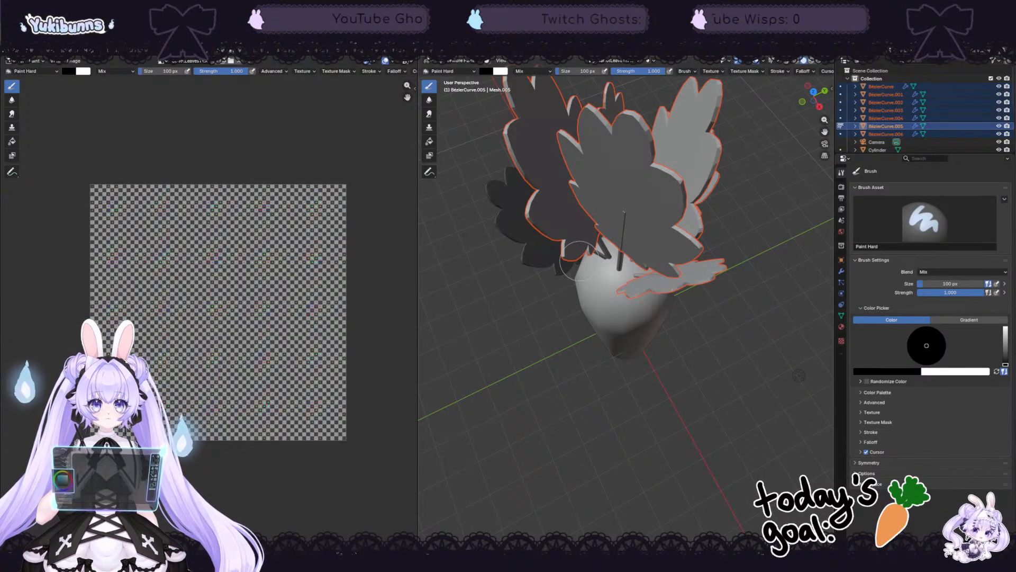
pyautogui.hotkey('alt', 'Tab')
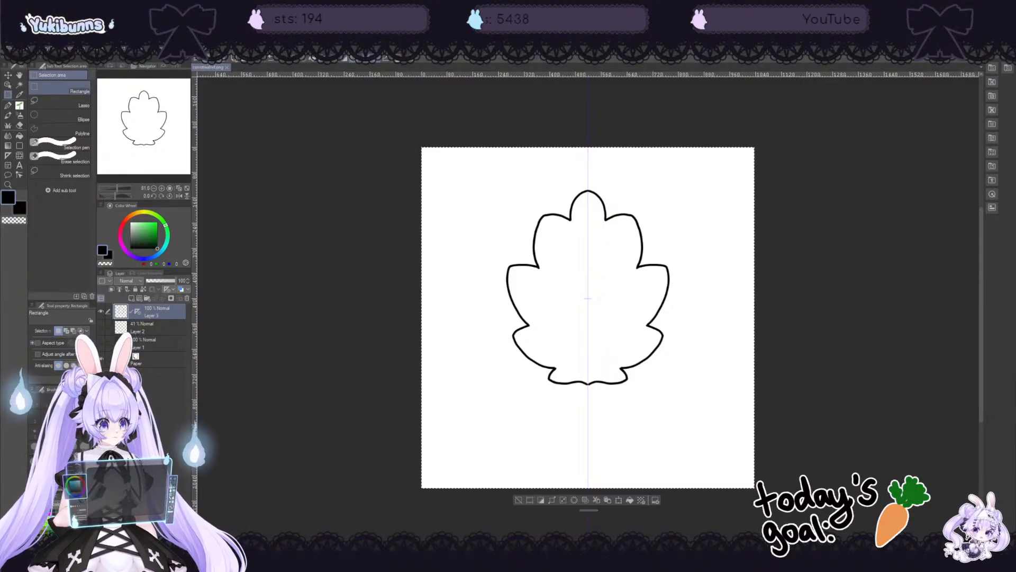
pyautogui.hotkey('alt', 'Tab')
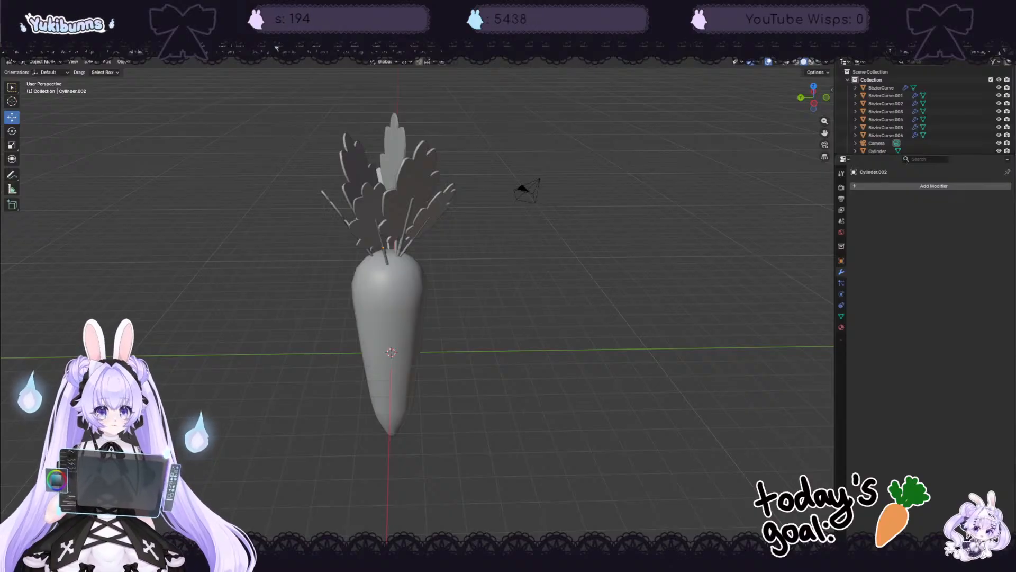
# Step: Select all seven leaf objects, from BézierCurve to BézierCurve.006, with BézierCurve.006 as the active one
pyautogui.moveTo(491, 257); pyautogui.dragTo(614, 319, button='middle')
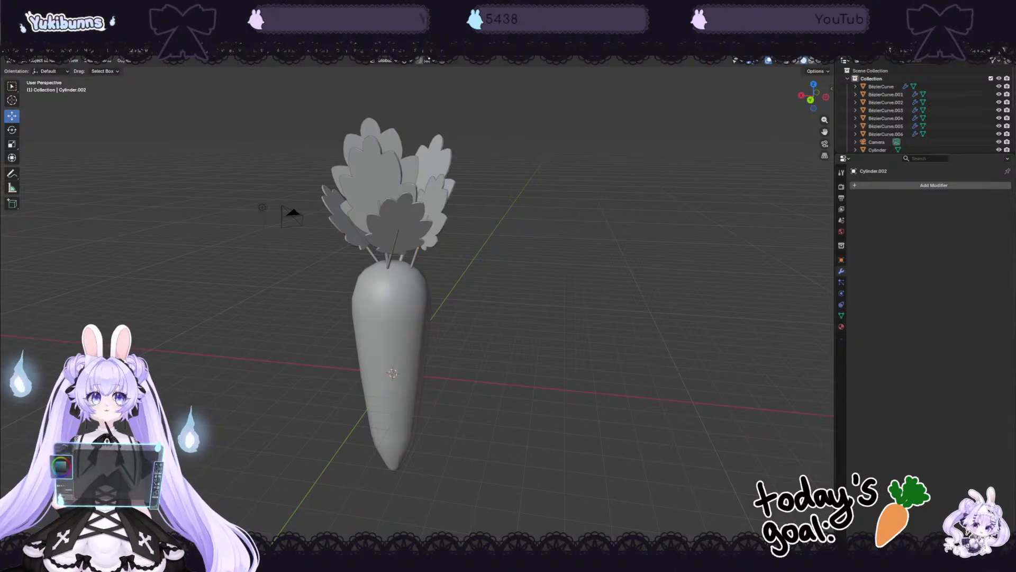
pyautogui.click(873, 95)
pyautogui.press('Down')
pyautogui.press('Down')
pyautogui.press('Down')
pyautogui.press('Down')
pyautogui.press('Down')
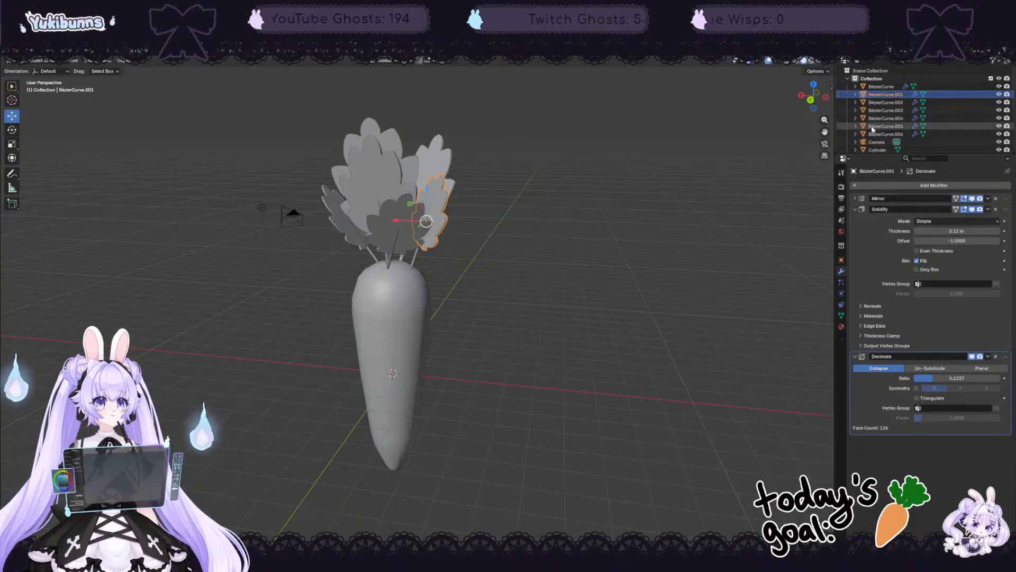
pyautogui.keyDown('shift'); pyautogui.click(873, 87); pyautogui.keyUp('shift')
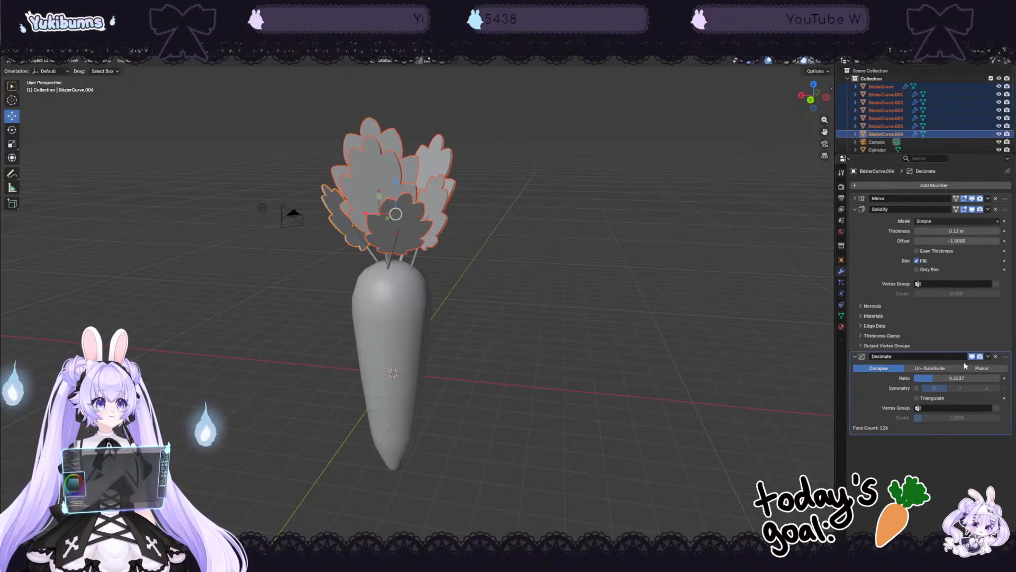
# Step: Apply the Mirror, Solidify and Decimate modifiers on the BézierCurve.006 leaf
pyautogui.click(856, 199)
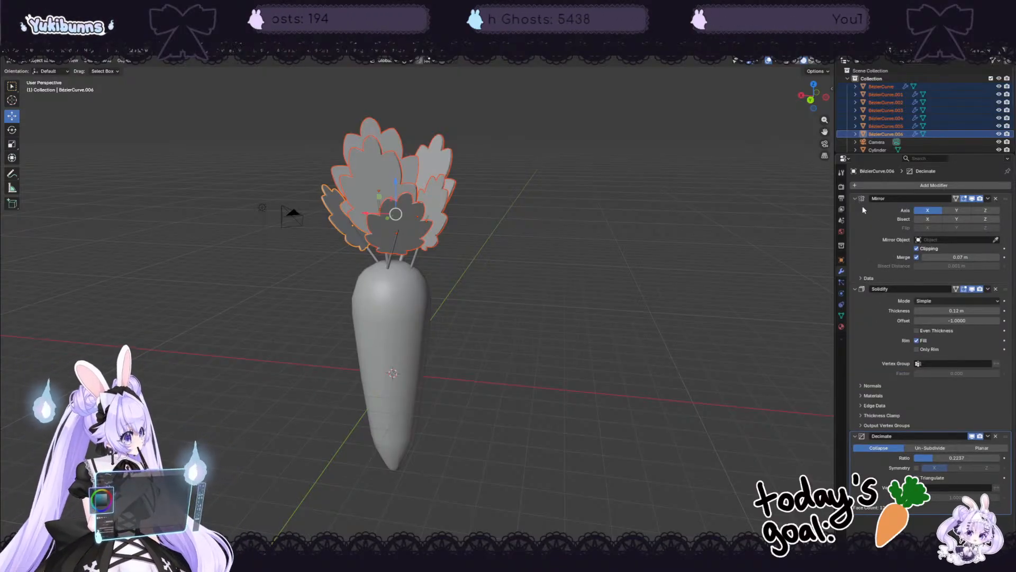
pyautogui.click(988, 200)
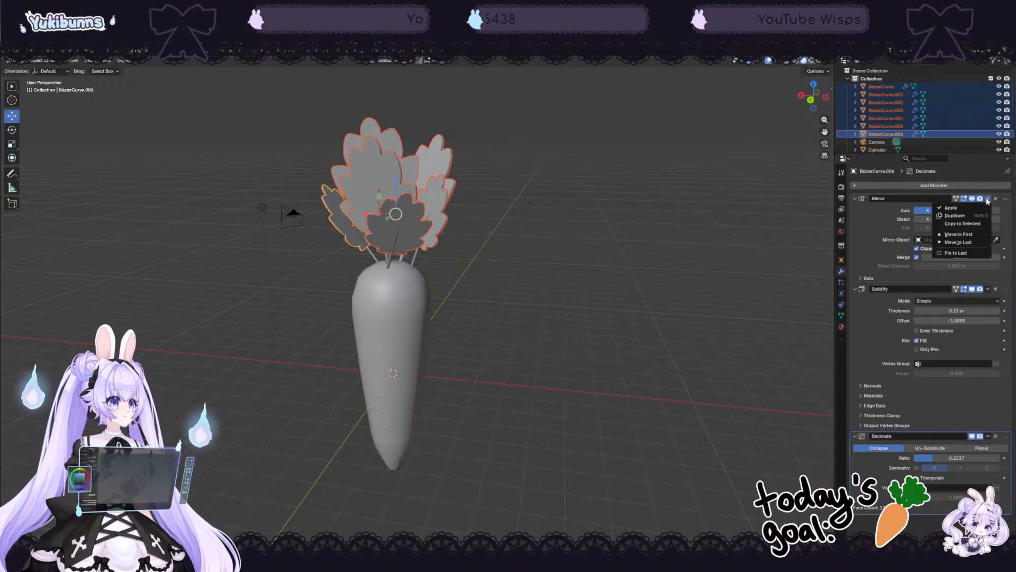
pyautogui.click(989, 206)
pyautogui.click(987, 199)
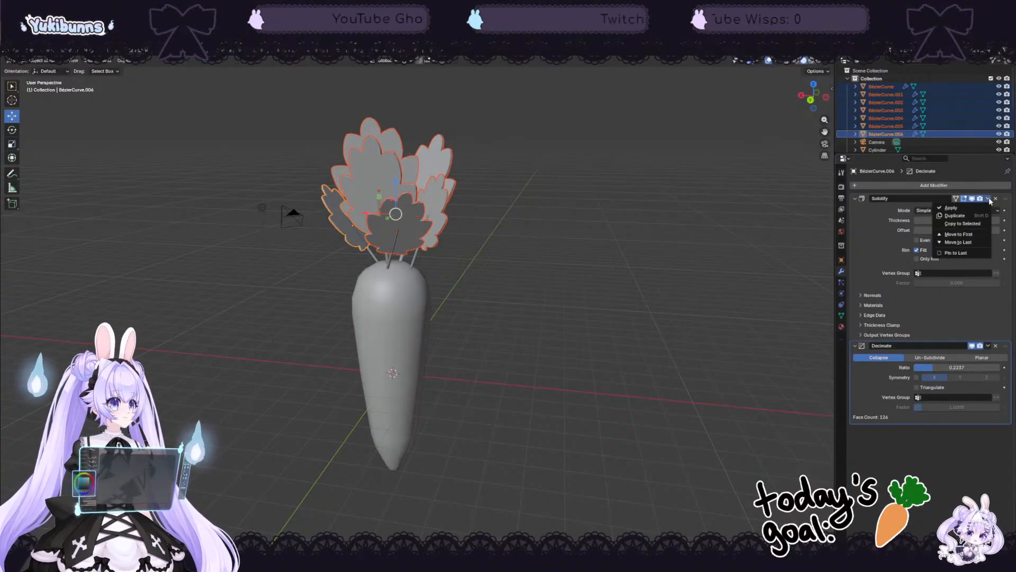
pyautogui.click(979, 206)
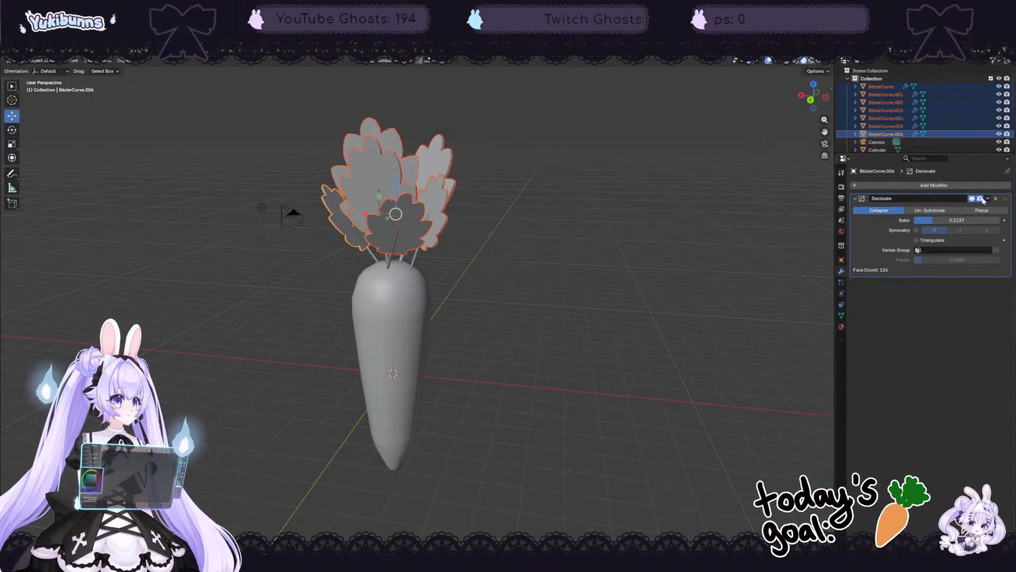
pyautogui.click(987, 199)
pyautogui.click(966, 210)
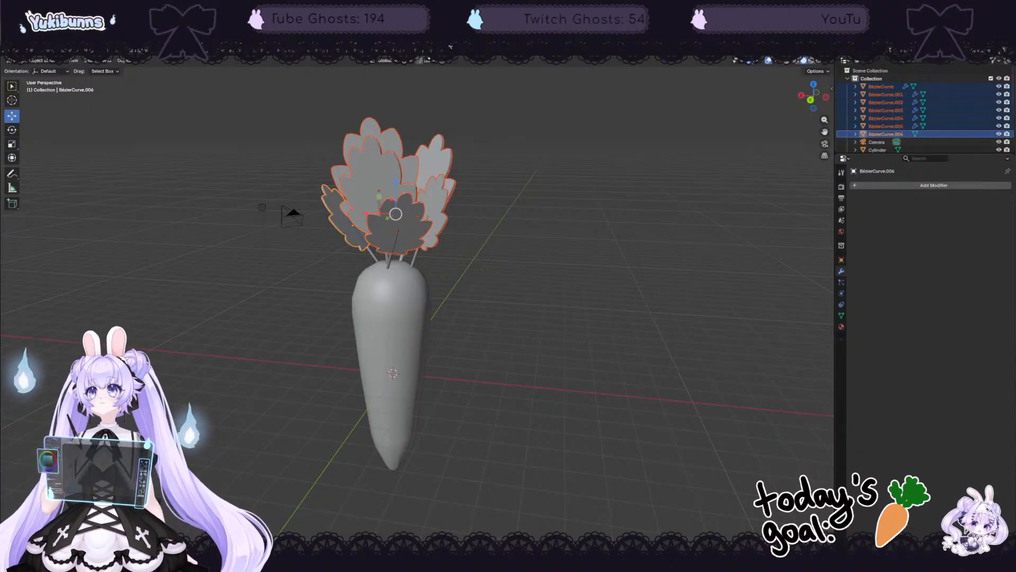
pyautogui.moveTo(532, 227); pyautogui.dragTo(561, 237, button='middle')
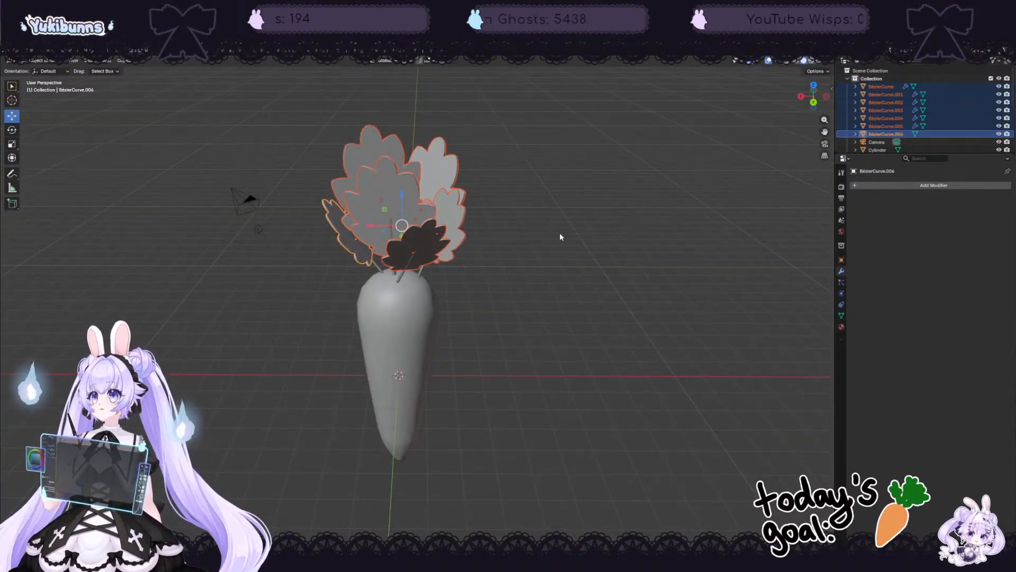
pyautogui.press('Tab')
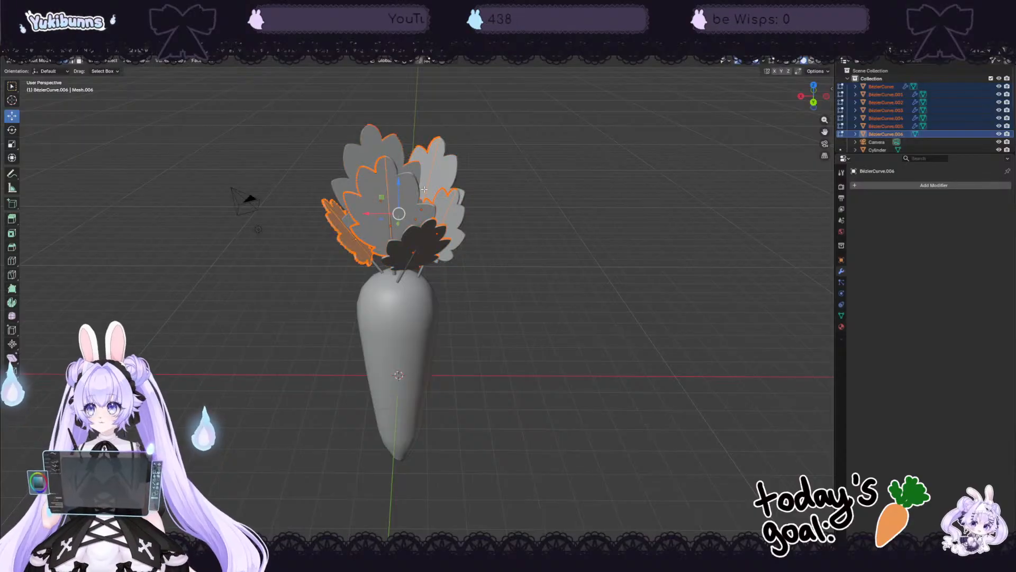
pyautogui.moveTo(501, 224); pyautogui.dragTo(559, 247, button='middle')
# Step: Make BézierCurve.005 the only selected leaf, return to Object Mode and apply its Mirror, Solidify and Decimate modifiers
pyautogui.click(885, 126)
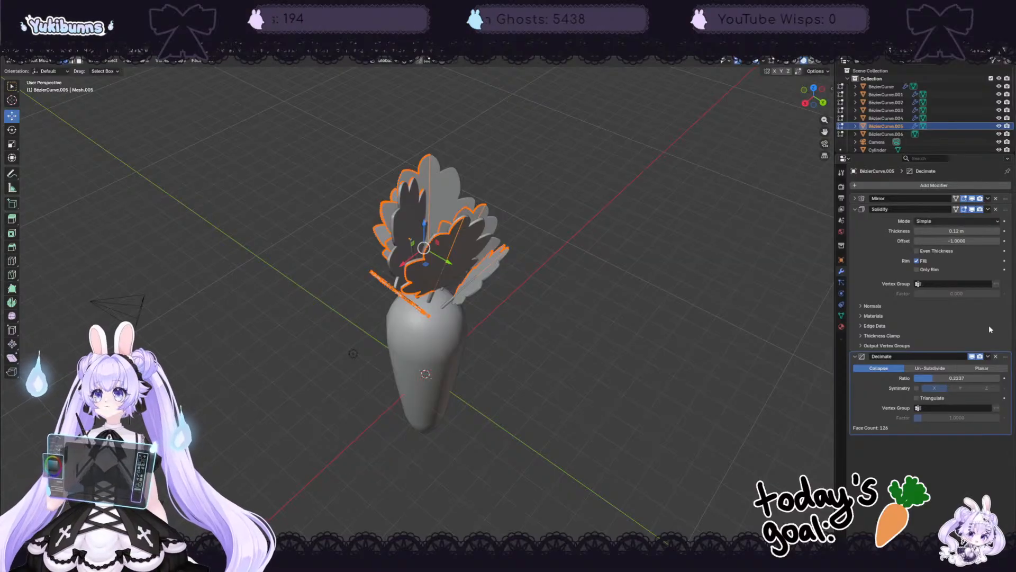
pyautogui.click(989, 357)
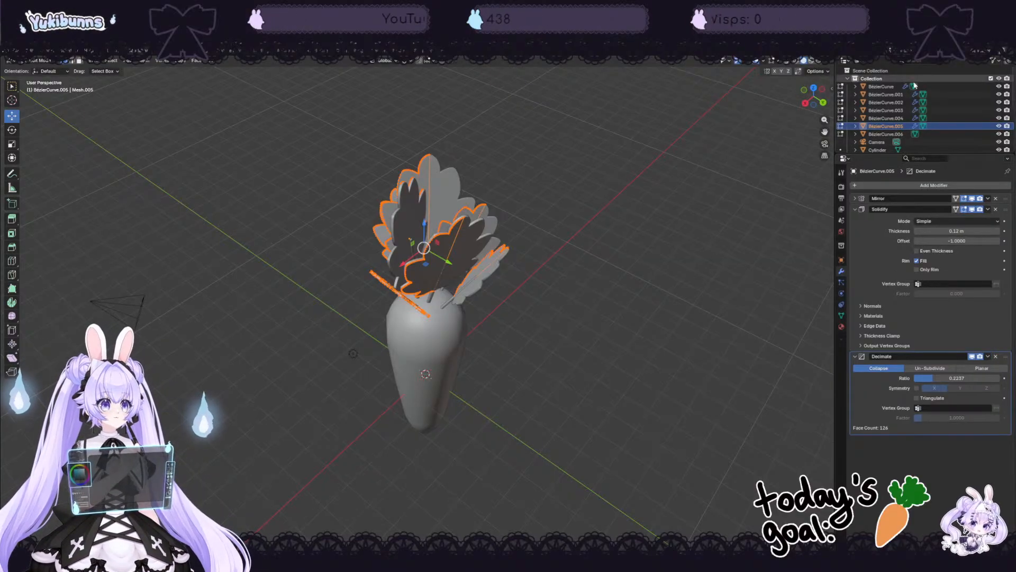
pyautogui.moveTo(583, 210); pyautogui.dragTo(613, 181, button='middle')
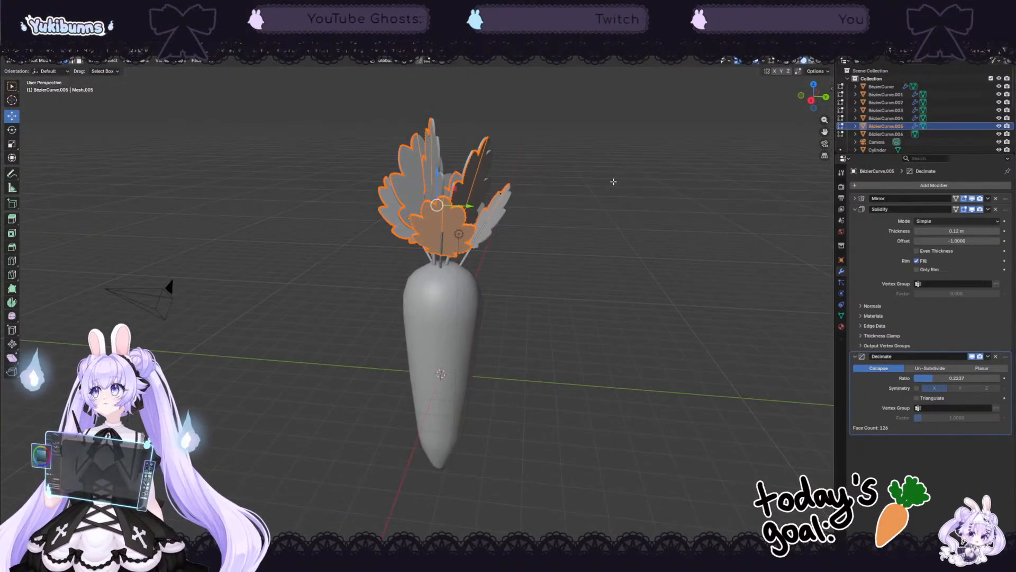
pyautogui.press('Tab')
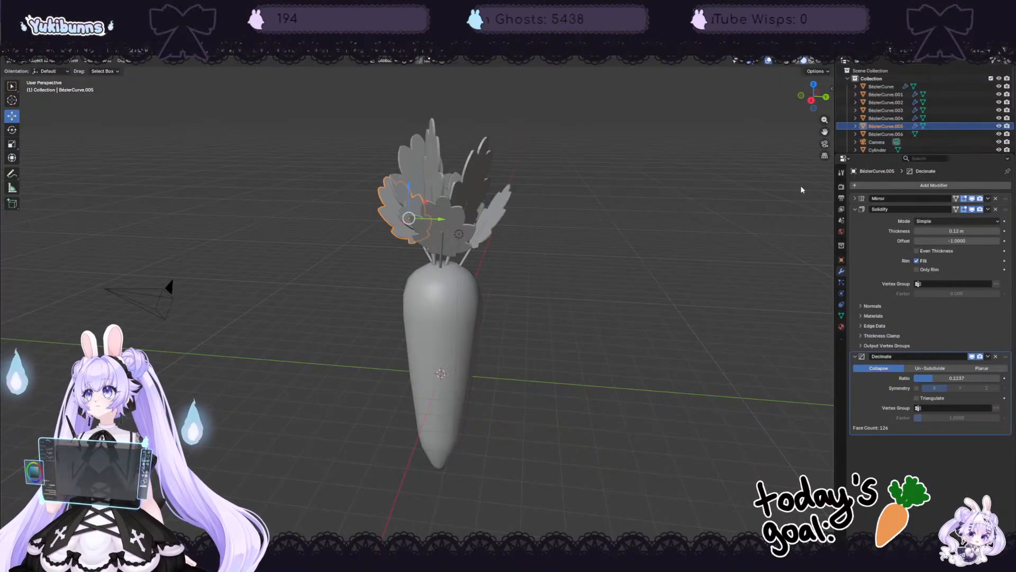
pyautogui.click(988, 198)
pyautogui.click(987, 209)
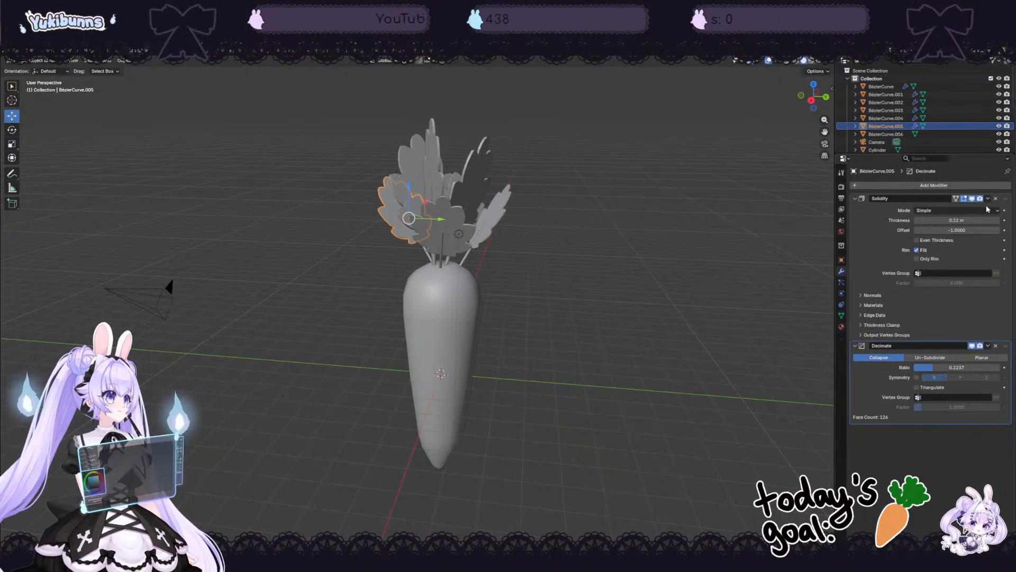
pyautogui.click(988, 198)
pyautogui.click(975, 210)
pyautogui.click(988, 199)
pyautogui.click(971, 209)
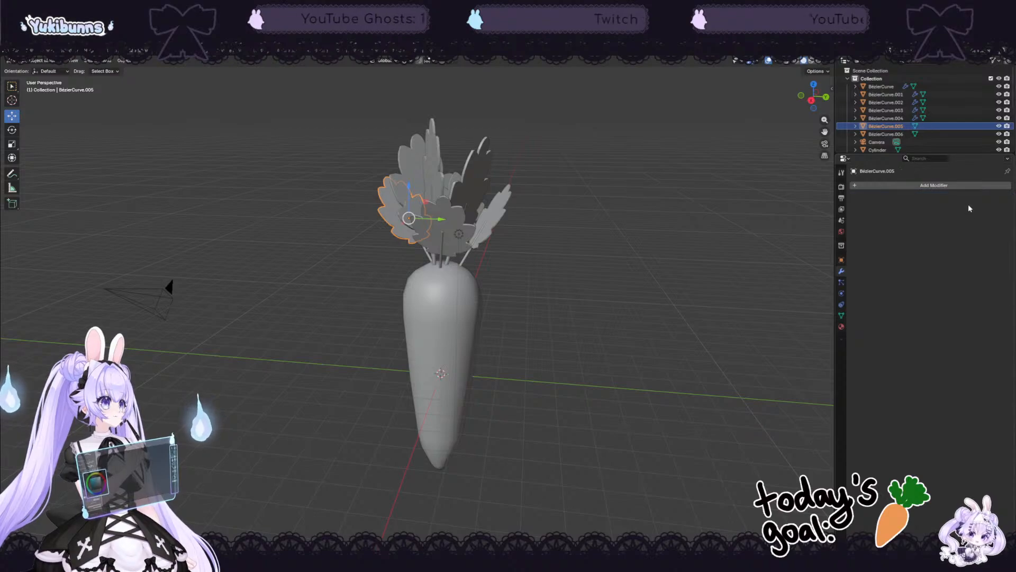
# Step: Apply the Mirror, Solidify and Decimate modifiers on the BézierCurve.004 leaf
pyautogui.click(885, 118)
pyautogui.click(988, 199)
pyautogui.click(971, 211)
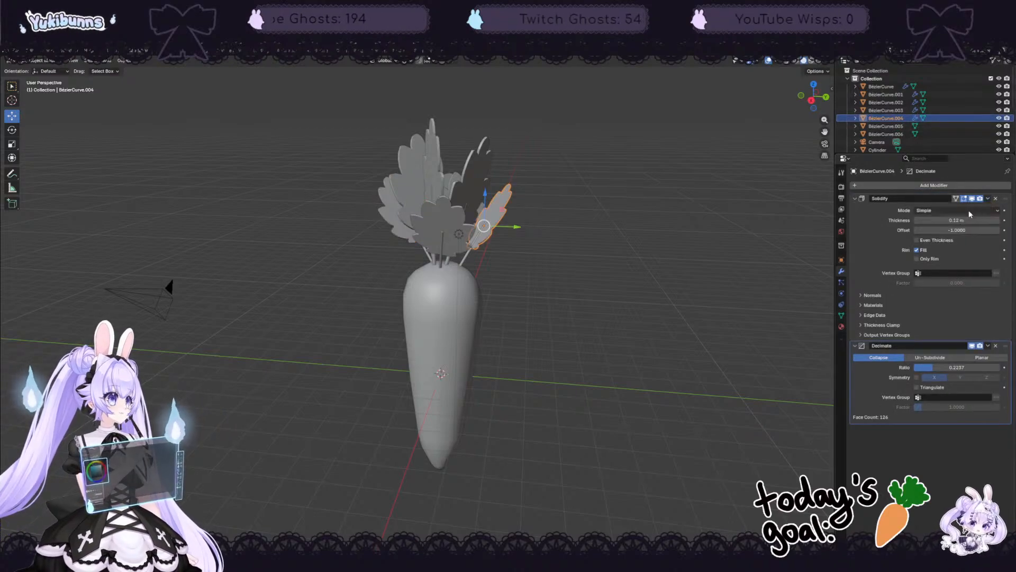
pyautogui.click(987, 199)
pyautogui.click(973, 210)
pyautogui.click(988, 199)
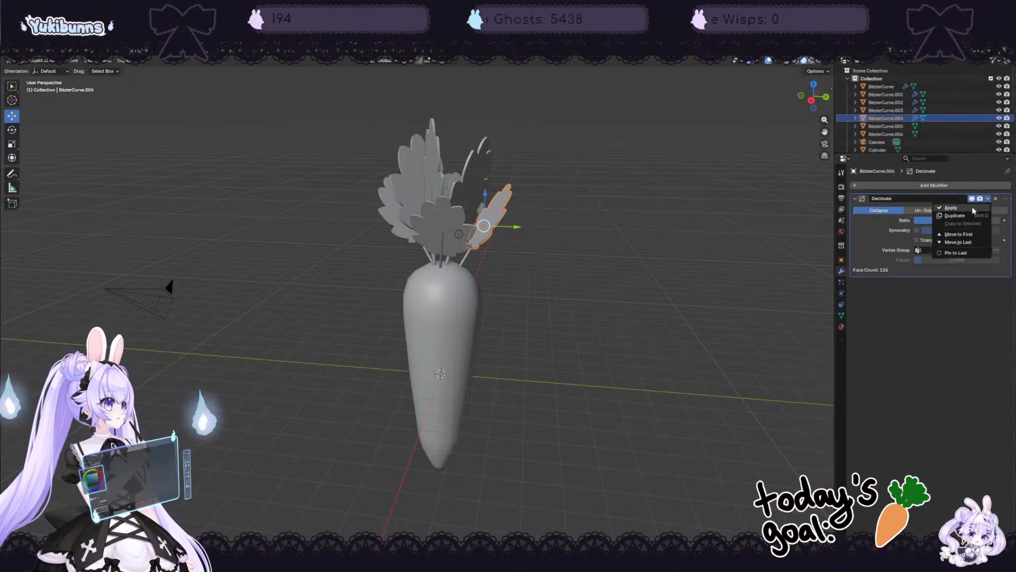
pyautogui.click(973, 209)
# Step: Apply the Mirror, Solidify and Decimate modifiers on the BézierCurve.003 leaf
pyautogui.click(903, 111)
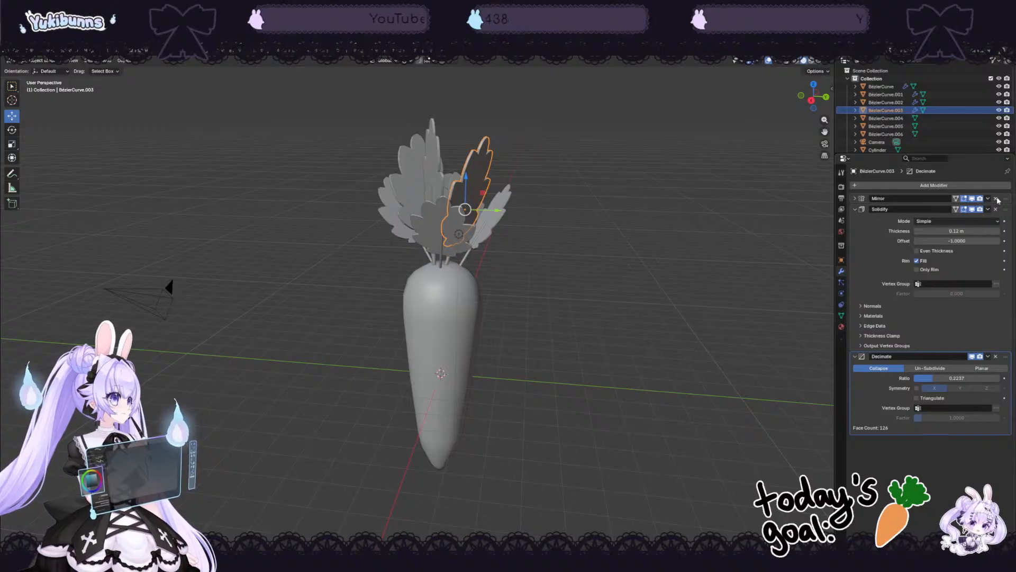
pyautogui.click(988, 198)
pyautogui.click(973, 210)
pyautogui.click(987, 198)
pyautogui.click(972, 210)
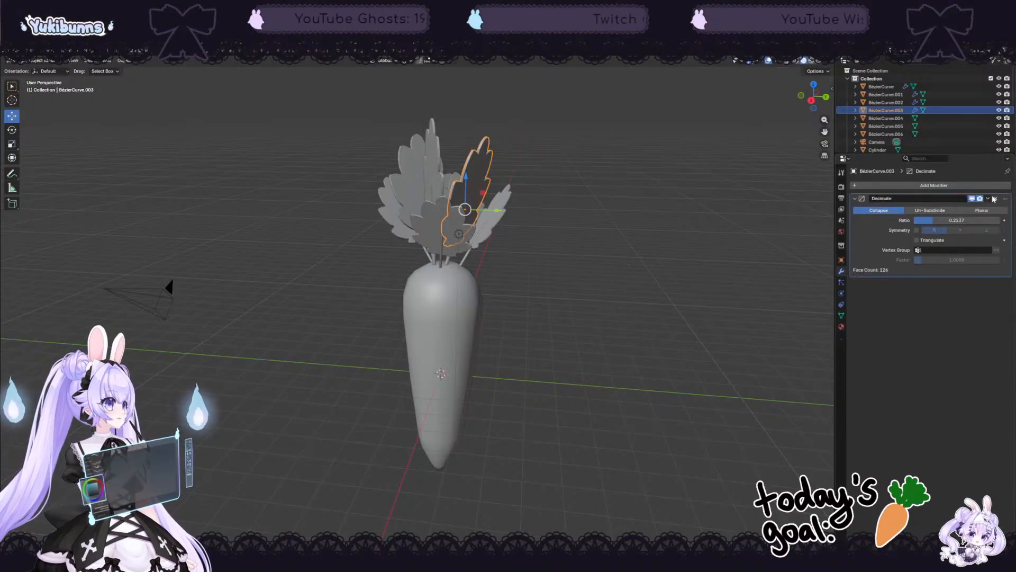
pyautogui.click(988, 198)
pyautogui.click(972, 210)
# Step: Apply the Mirror, Solidify and Decimate modifiers on the BézierCurve.002 leaf
pyautogui.click(880, 104)
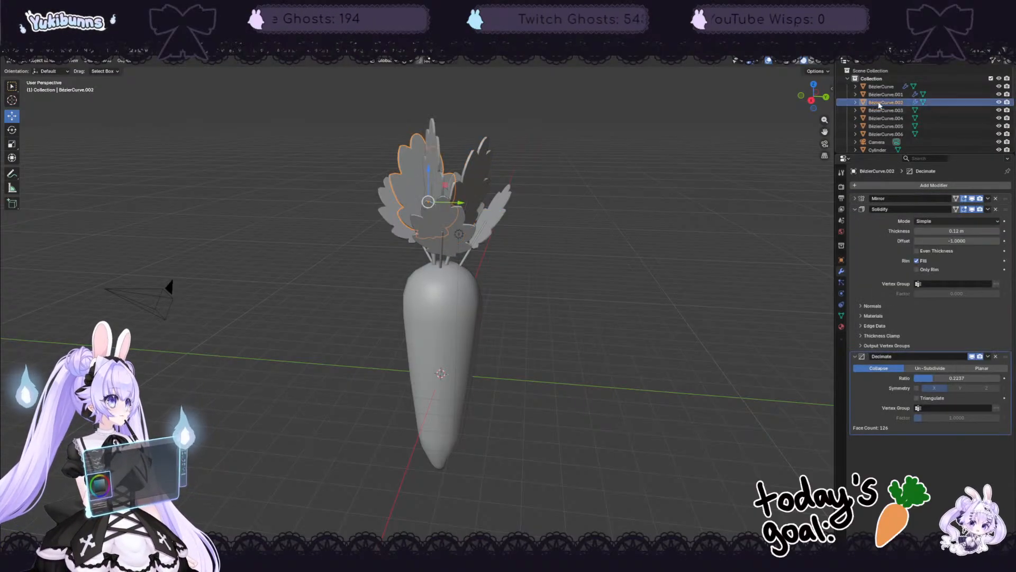
pyautogui.click(988, 199)
pyautogui.click(973, 209)
pyautogui.click(988, 199)
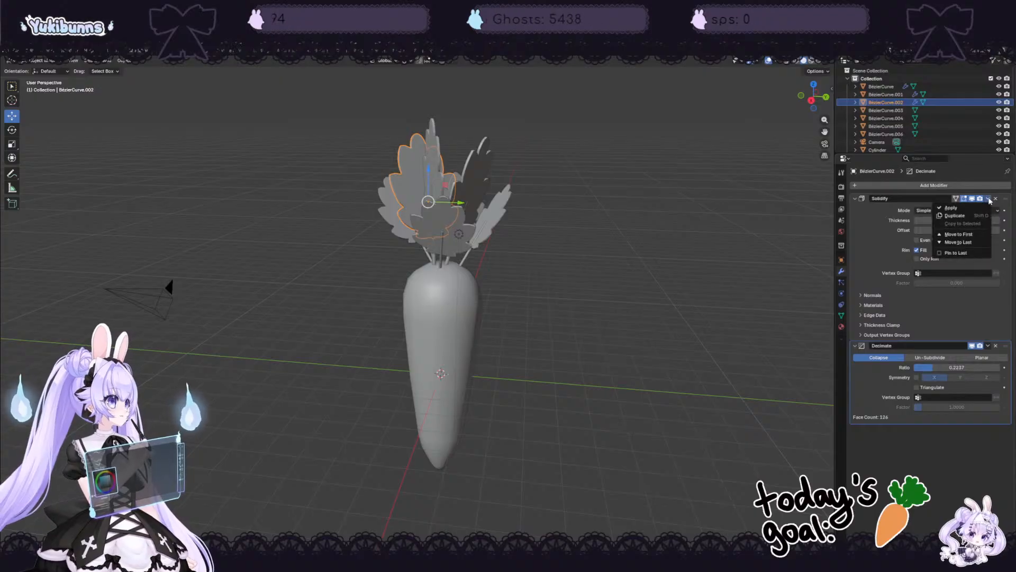
pyautogui.click(953, 208)
pyautogui.click(988, 198)
pyautogui.click(953, 209)
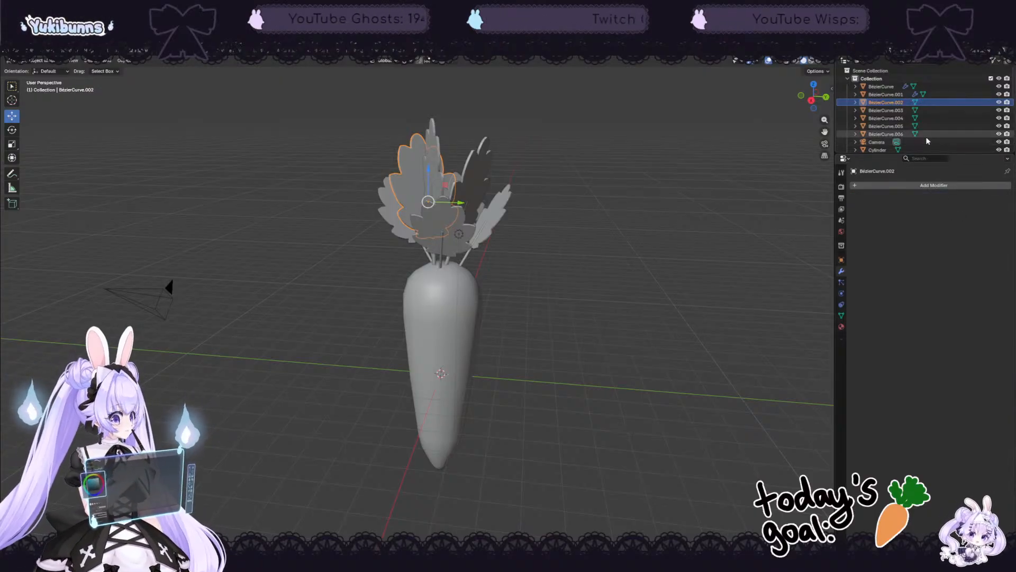
# Step: Apply the Mirror, Solidify and Decimate modifiers on the BézierCurve.001 leaf
pyautogui.click(906, 94)
pyautogui.click(988, 198)
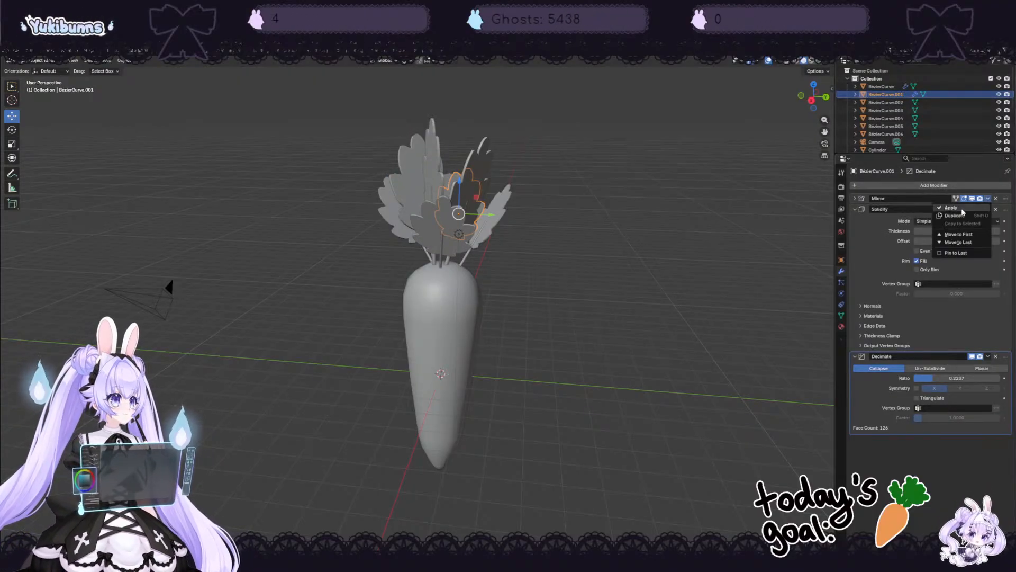
pyautogui.click(961, 208)
pyautogui.click(988, 199)
pyautogui.click(959, 209)
pyautogui.click(988, 198)
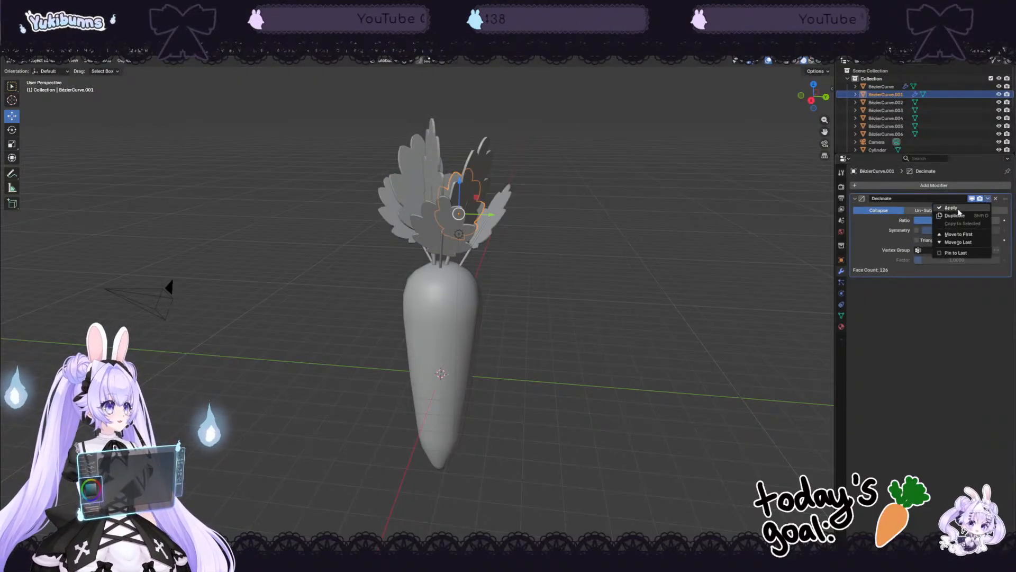
pyautogui.click(959, 209)
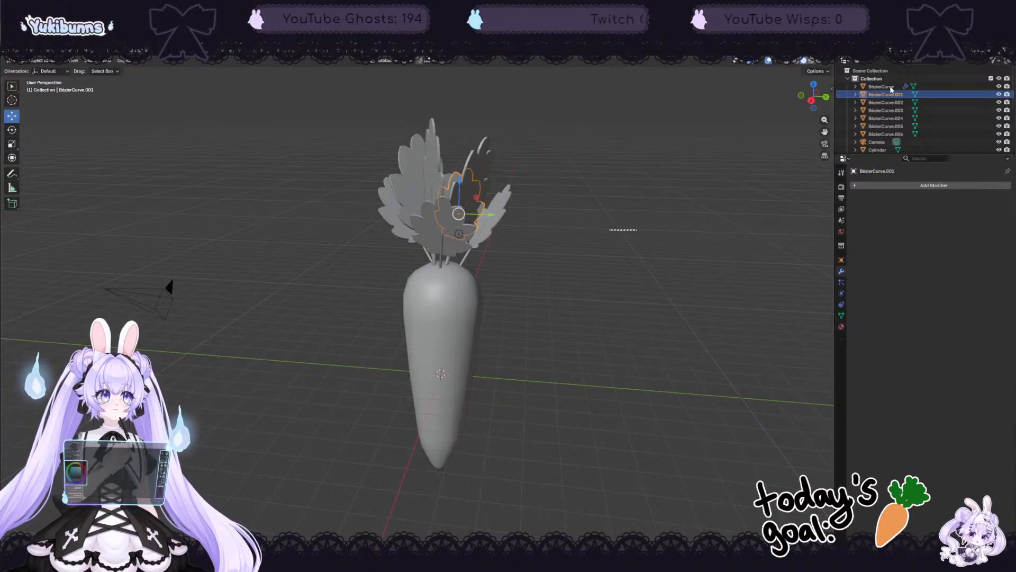
# Step: Apply the Mirror, Solidify and Decimate modifiers on the BézierCurve leaf
pyautogui.click(881, 86)
pyautogui.click(988, 199)
pyautogui.click(959, 208)
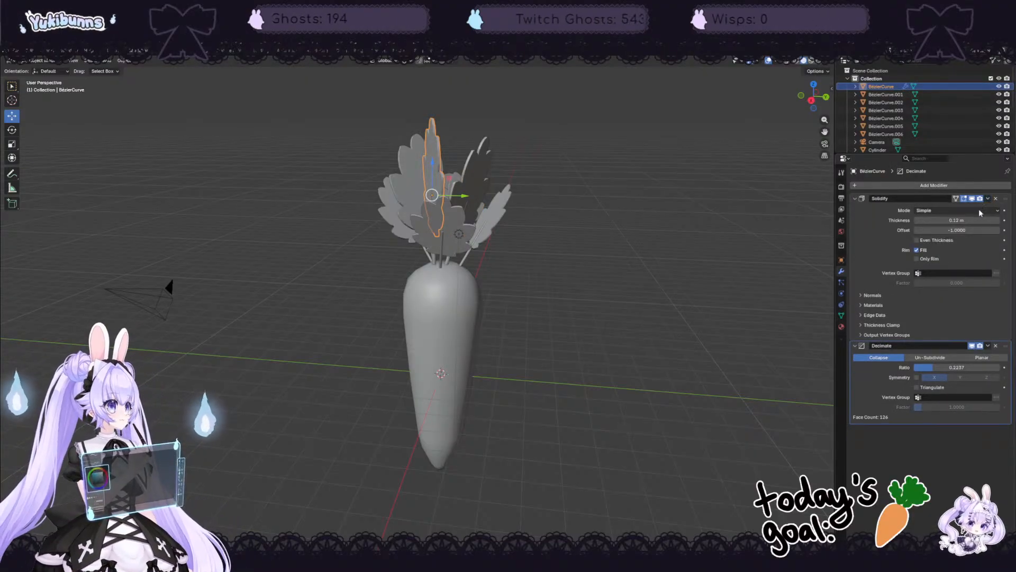
pyautogui.click(988, 198)
pyautogui.click(951, 207)
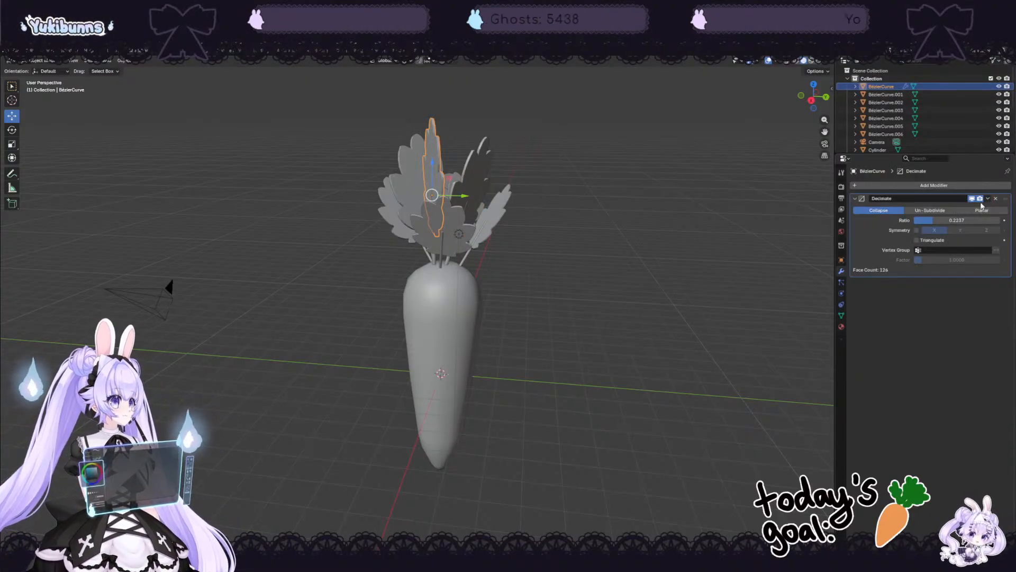
pyautogui.click(988, 199)
pyautogui.click(959, 208)
pyautogui.moveTo(809, 225); pyautogui.dragTo(602, 229, button='middle')
pyautogui.keyDown('shift'); pyautogui.click(435, 172); pyautogui.keyUp('shift')
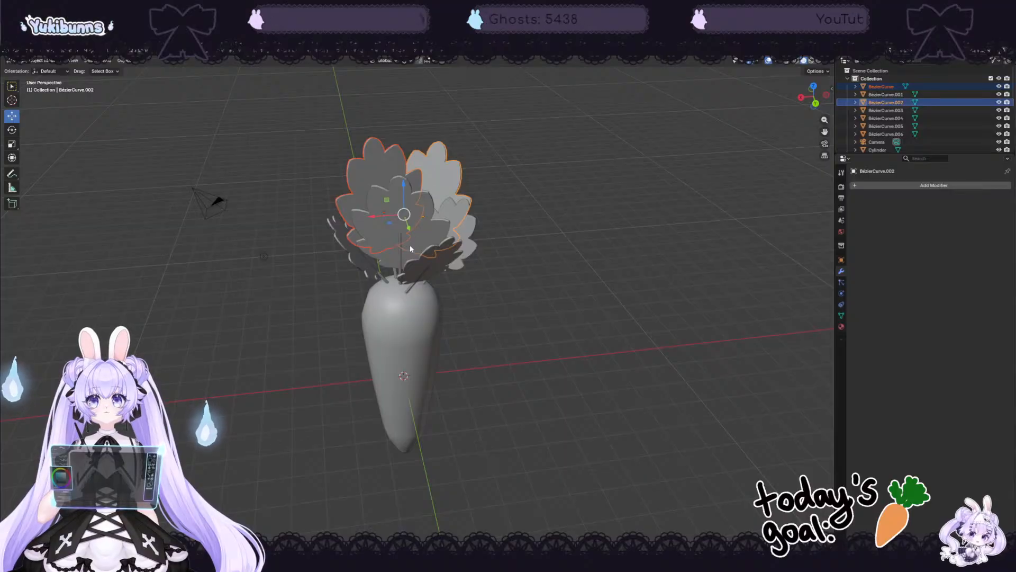
pyautogui.keyDown('shift'); pyautogui.click(395, 261); pyautogui.keyUp('shift')
pyautogui.keyDown('shift'); pyautogui.click(472, 249); pyautogui.keyUp('shift')
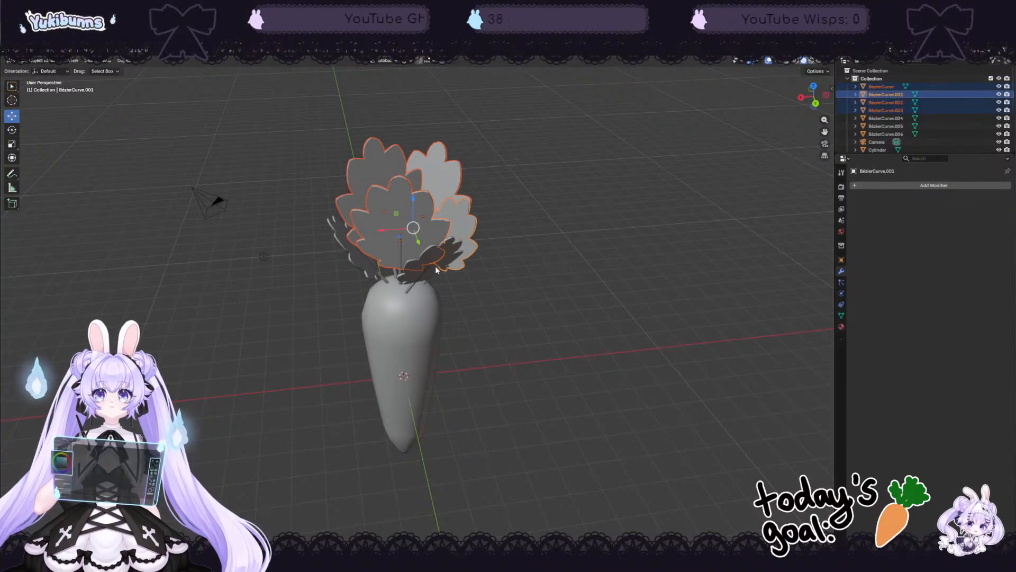
pyautogui.keyDown('shift'); pyautogui.click(430, 268); pyautogui.keyUp('shift')
# Step: Select only the BézierCurve.002 leaf and rename its material as CarrotLeafMAT
pyautogui.moveTo(510, 273); pyautogui.dragTo(452, 201, button='middle')
pyautogui.click(447, 189)
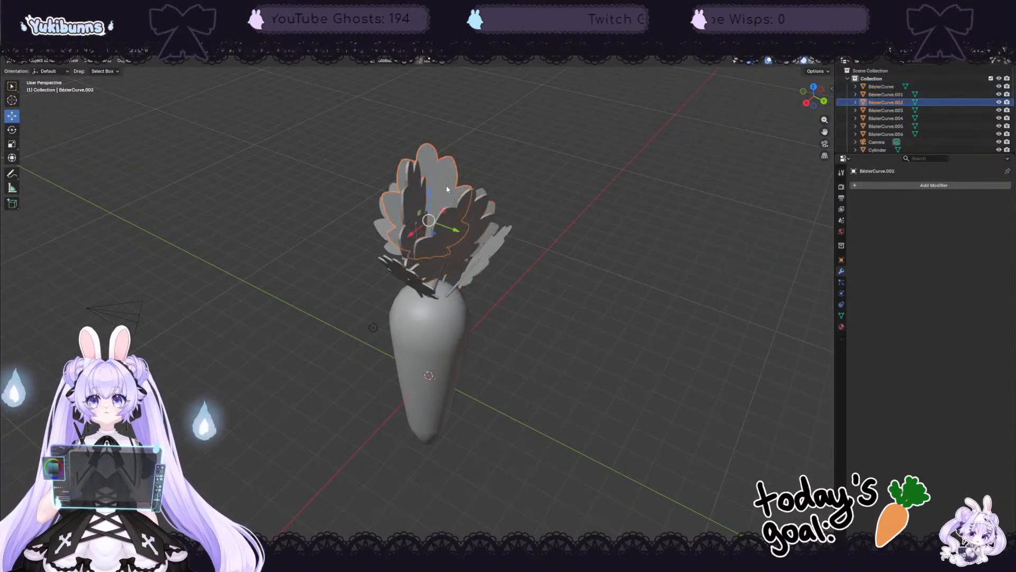
pyautogui.moveTo(712, 231); pyautogui.dragTo(652, 220, button='middle')
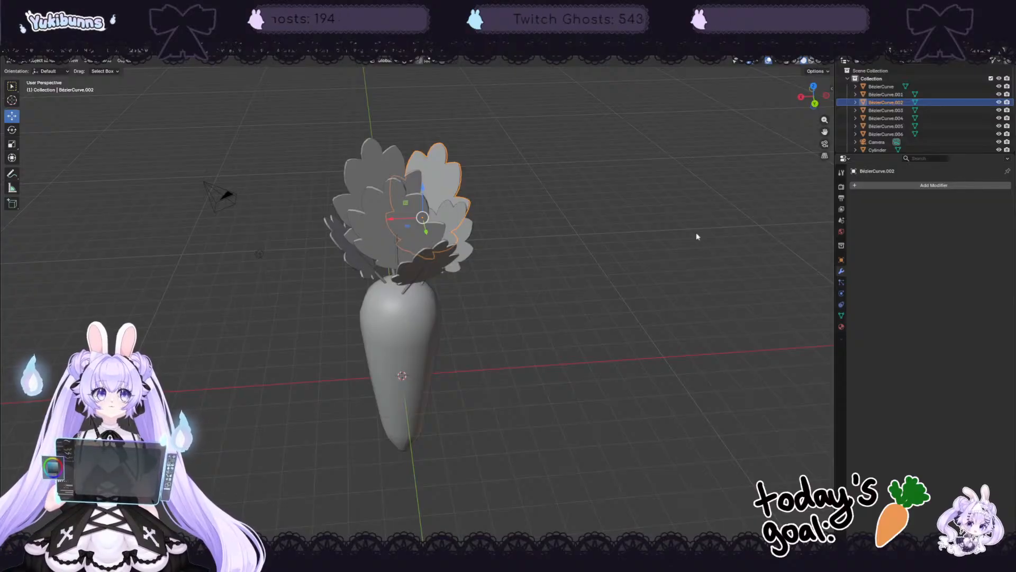
pyautogui.click(841, 326)
pyautogui.click(874, 220)
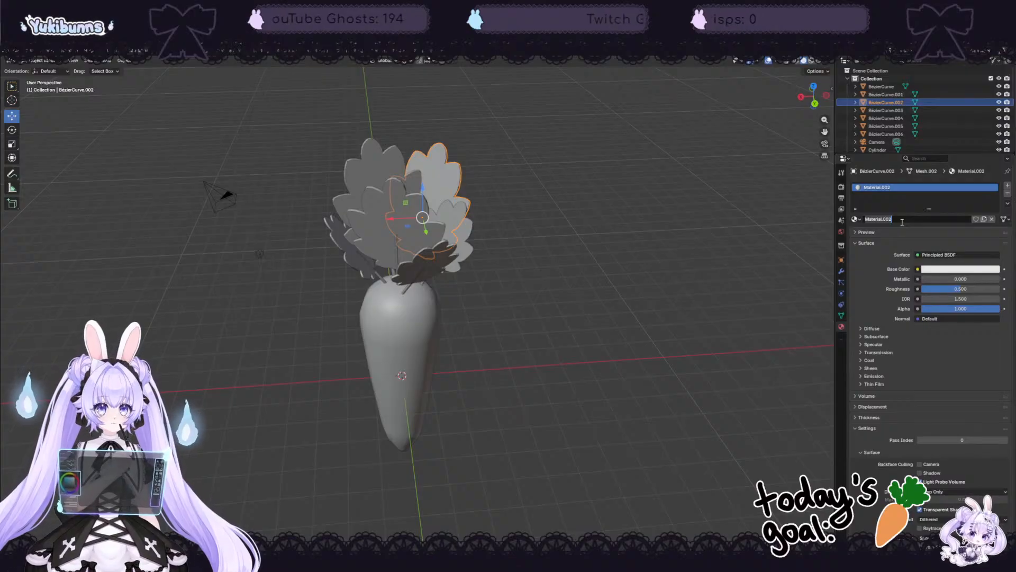
pyautogui.write('Le')
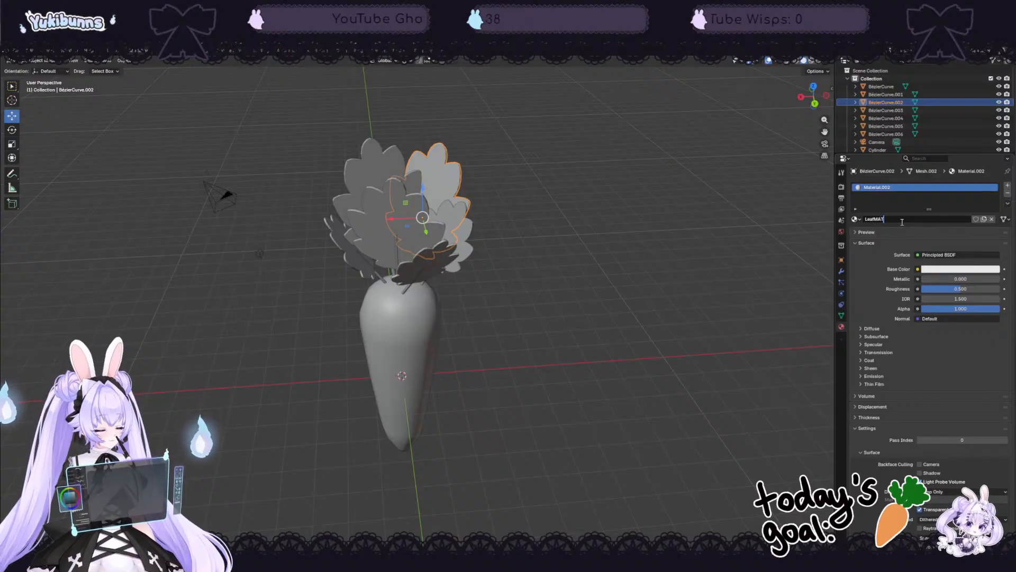
pyautogui.write('afMAT')
pyautogui.press('Return')
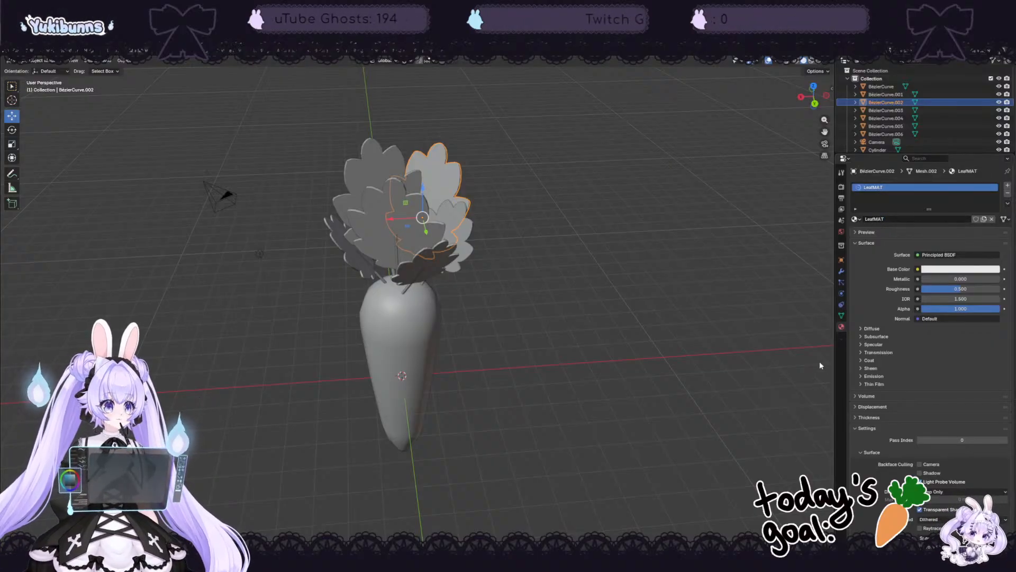
pyautogui.doubleClick(869, 218)
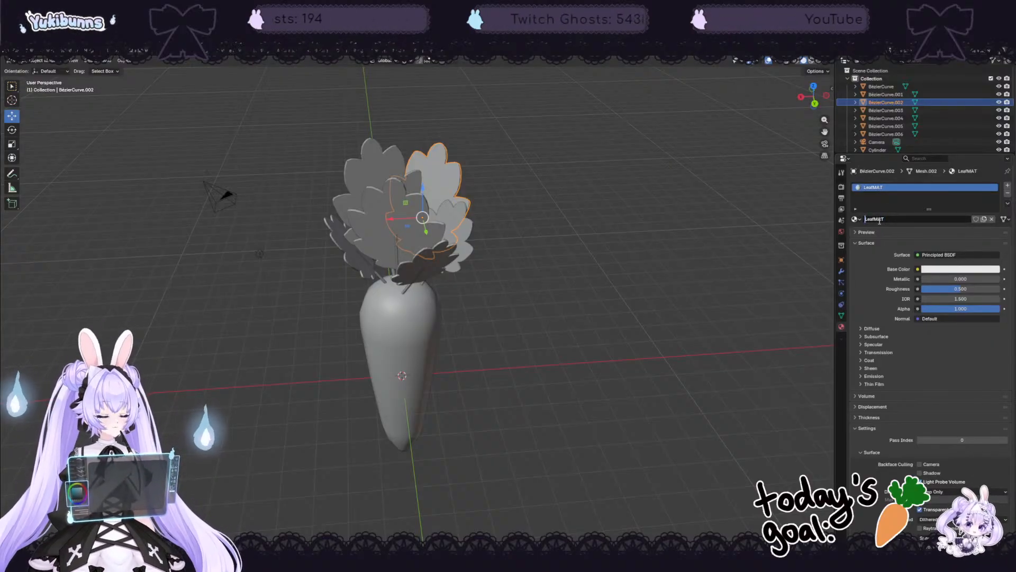
pyautogui.press('Return')
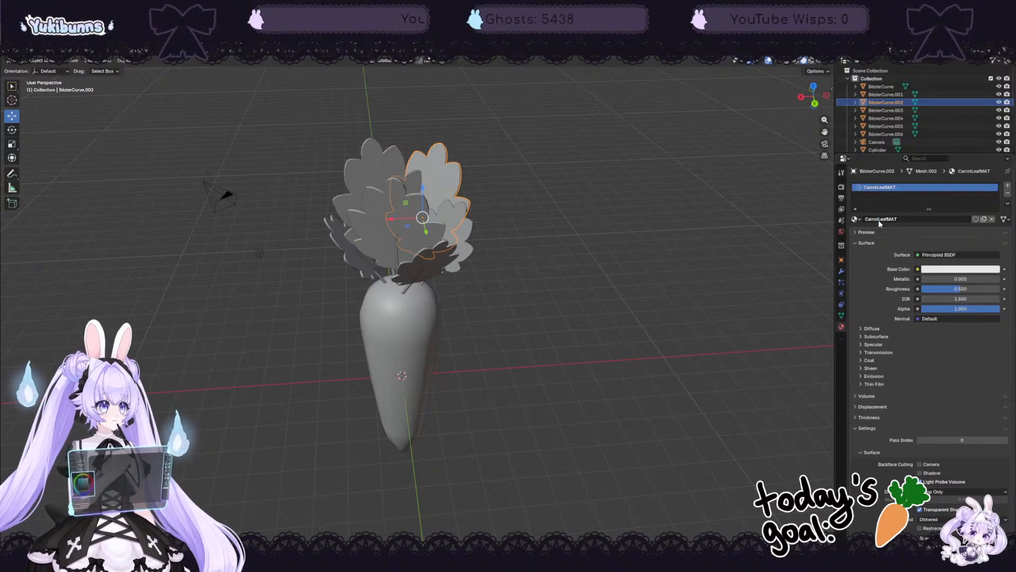
# Step: Unwrap the whole BézierCurve.002 leaf mesh with Smart UV Project in the UV Editing workspace
pyautogui.moveTo(657, 236); pyautogui.dragTo(707, 233, button='middle')
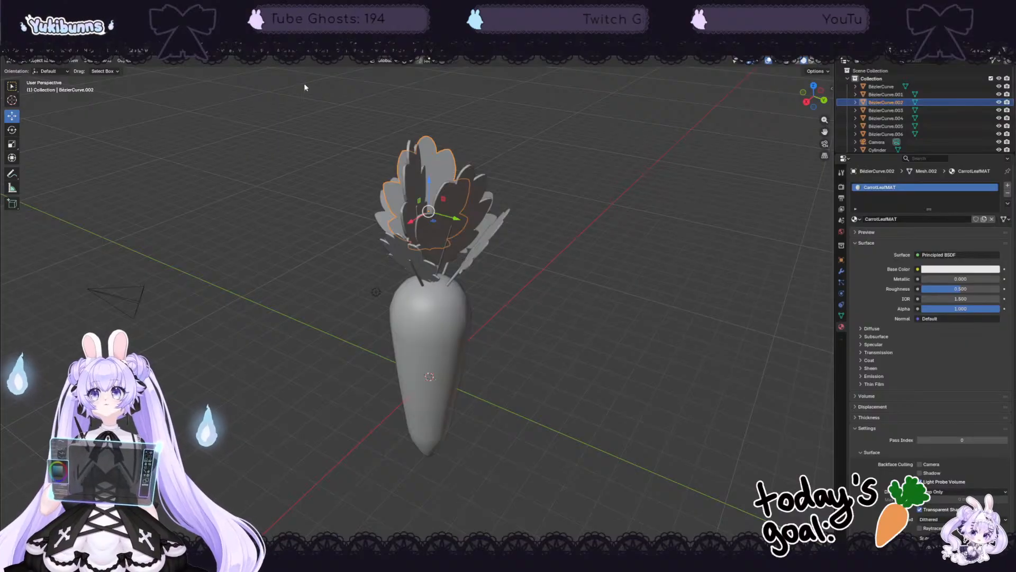
pyautogui.click(259, 52)
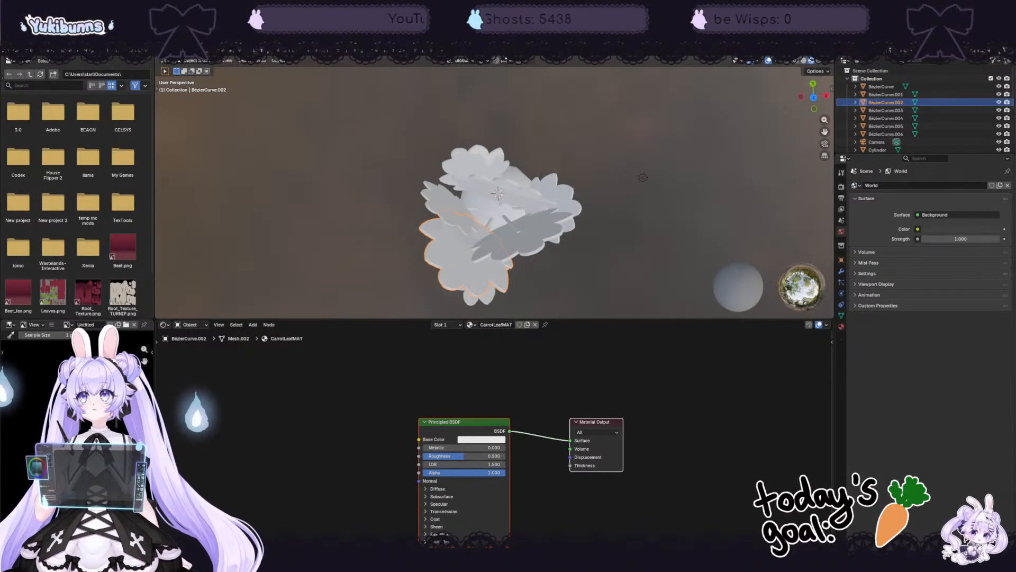
pyautogui.click(198, 52)
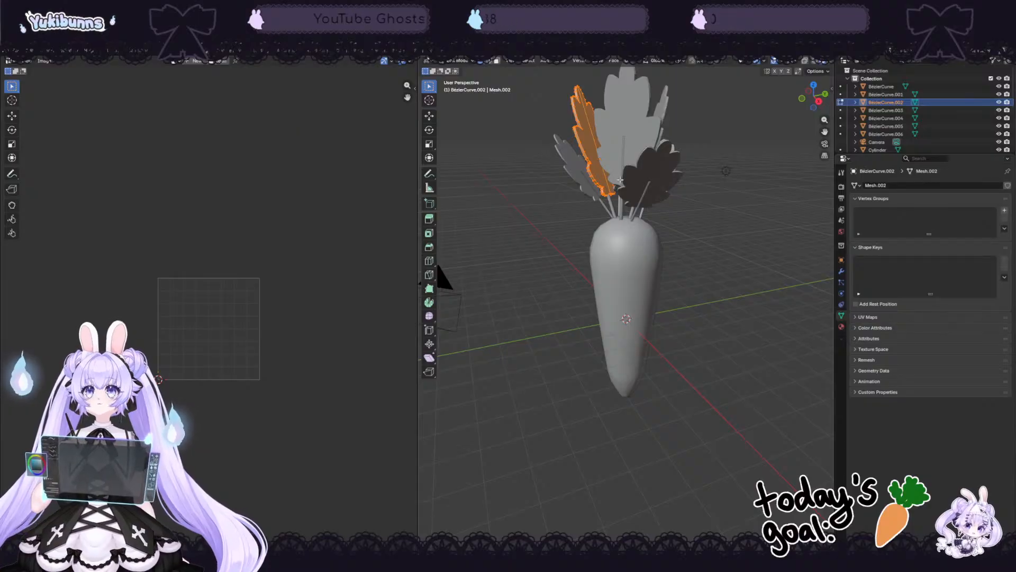
pyautogui.press('u')
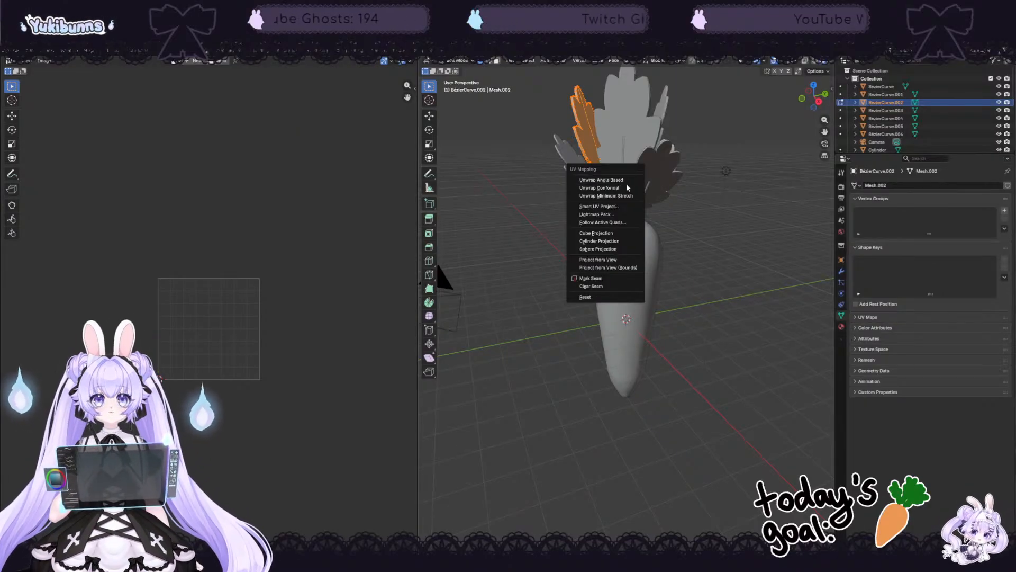
pyautogui.click(624, 206)
pyautogui.click(603, 283)
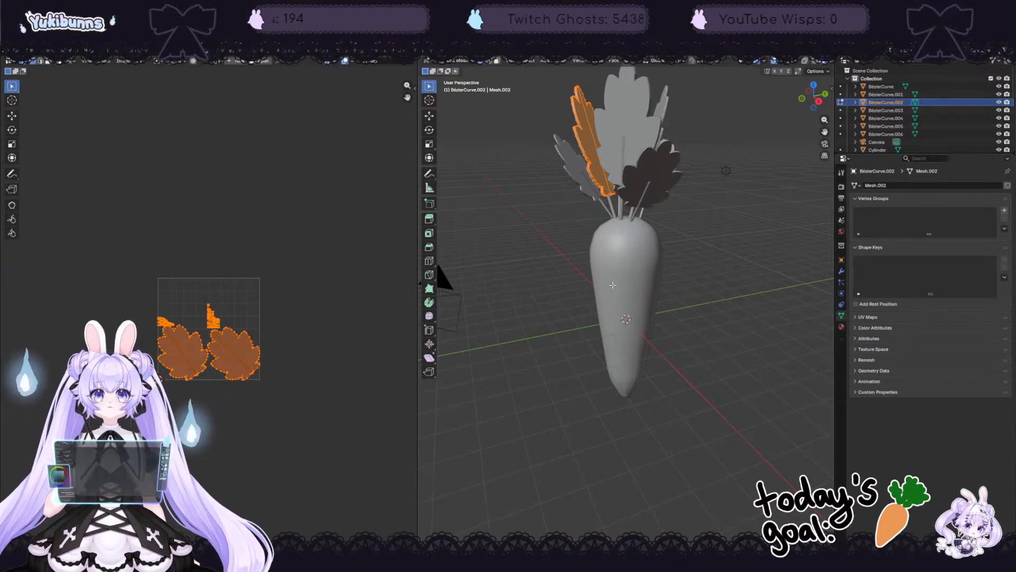
pyautogui.scroll(6, 317, 333)
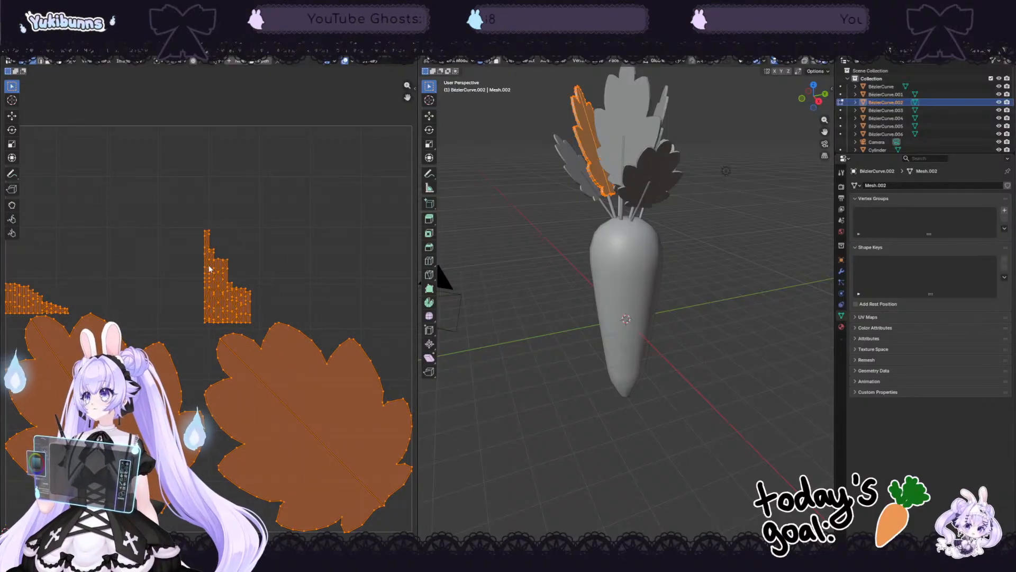
# Step: Move the small horizontal edge-strip UV island from beside the leaf islands into the empty upper-left area of the UV square
pyautogui.scroll(-2, 295, 273)
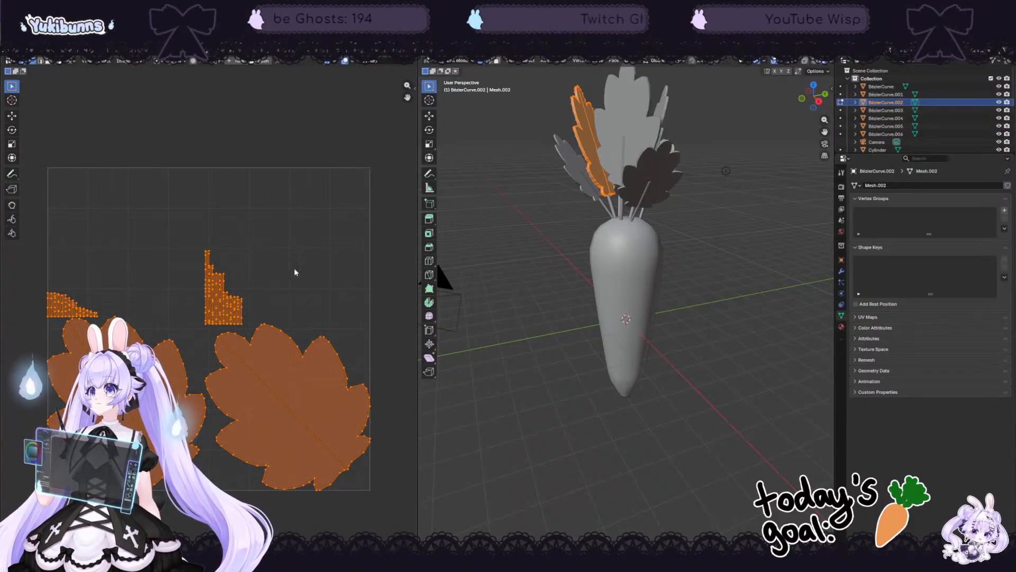
pyautogui.moveTo(44, 247); pyautogui.dragTo(122, 319)
pyautogui.scroll(2, 87, 293)
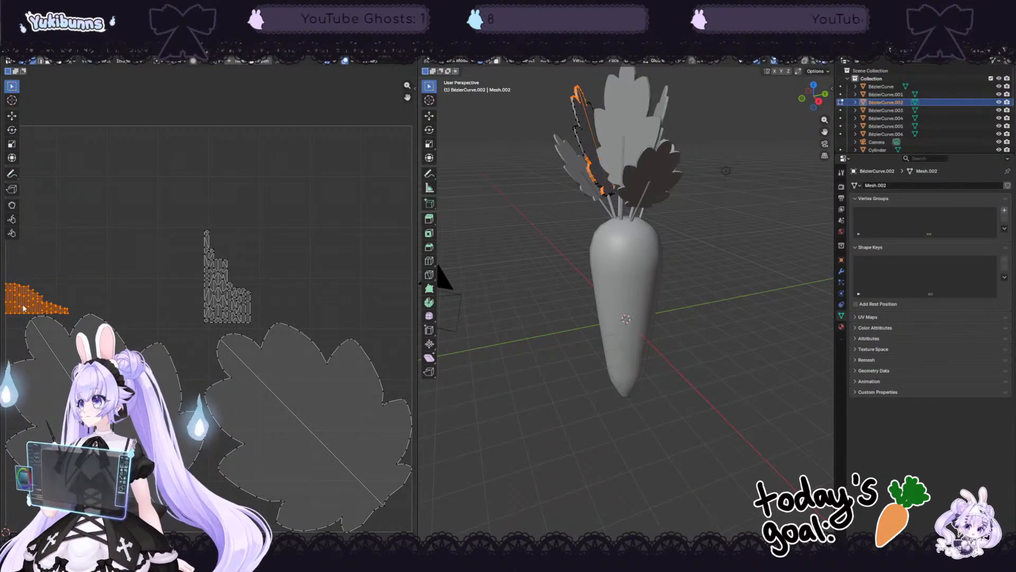
pyautogui.moveTo(30, 298); pyautogui.dragTo(129, 186)
pyautogui.moveTo(5, 275); pyautogui.dragTo(71, 265)
pyautogui.click(10, 117)
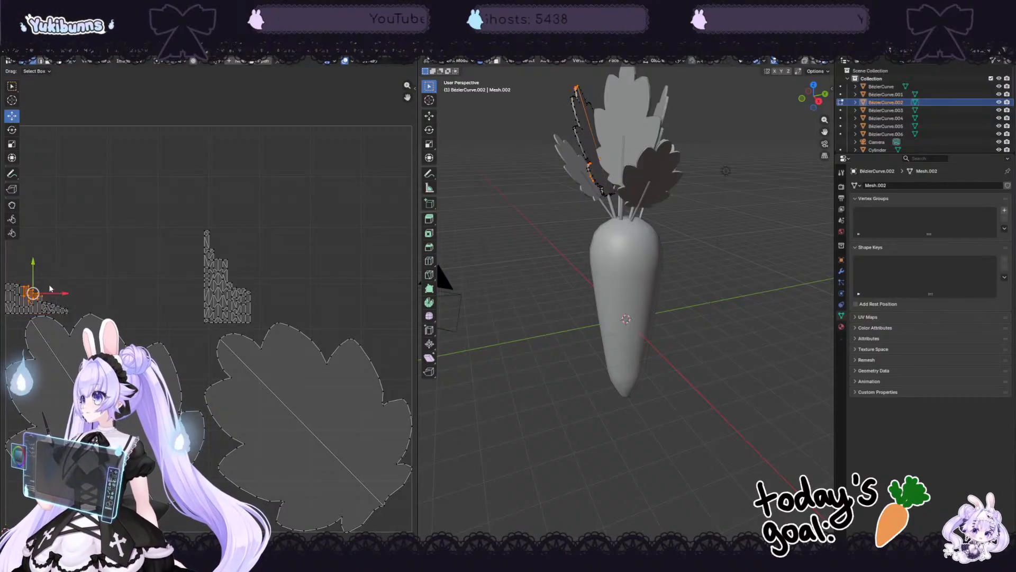
pyautogui.moveTo(4, 274); pyautogui.dragTo(74, 318)
pyautogui.moveTo(37, 266); pyautogui.dragTo(104, 189)
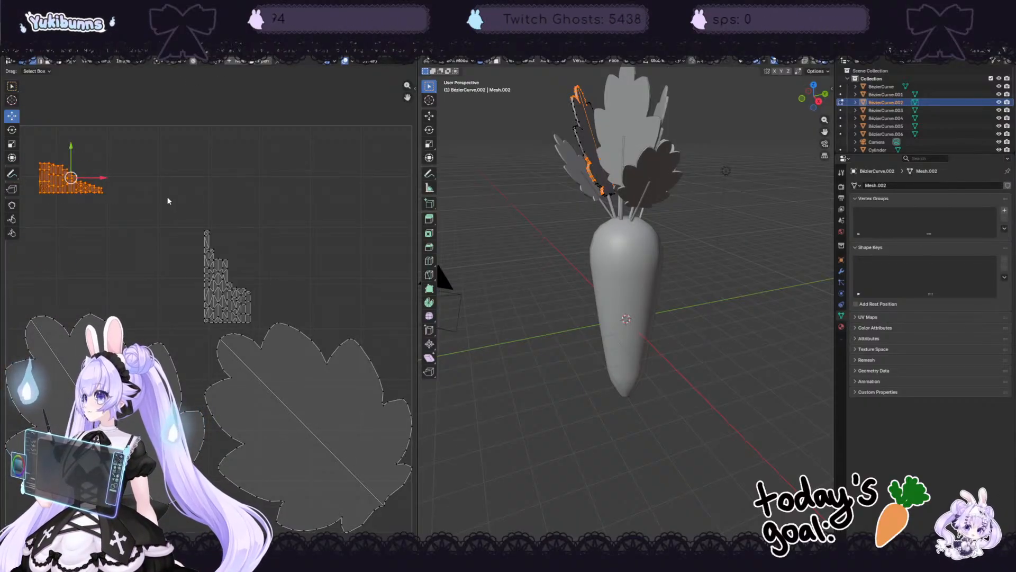
# Step: Move the stepped upright edge-strip UV island up beside the small horizontal strip island
pyautogui.moveTo(168, 198); pyautogui.dragTo(258, 326)
pyautogui.moveTo(227, 243); pyautogui.dragTo(227, 187)
pyautogui.moveTo(255, 219); pyautogui.dragTo(171, 211)
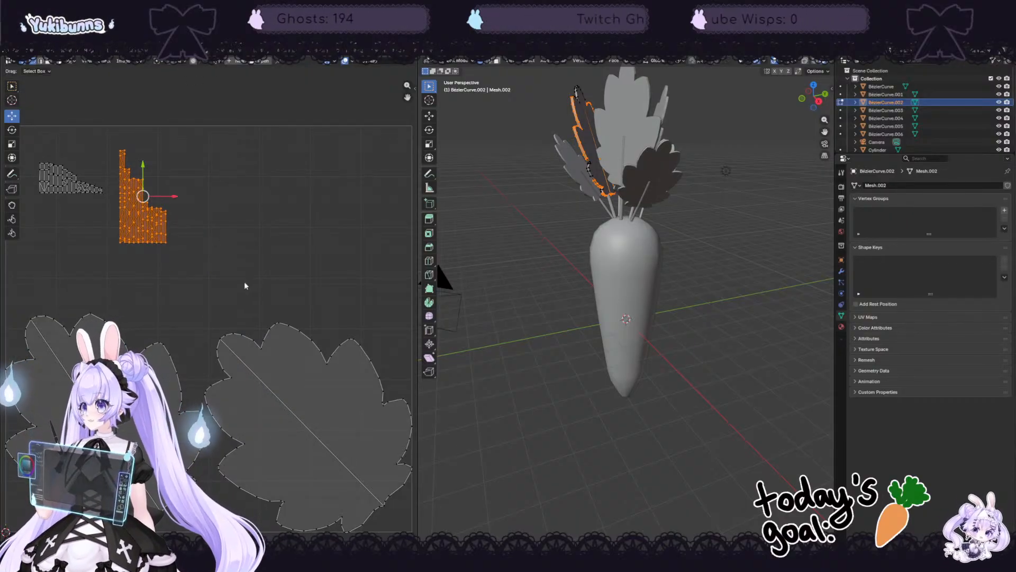
# Step: Move the whole right-hand leaf UV island up and slightly left, away from the borders of the UV square
pyautogui.scroll(-2, 247, 282)
pyautogui.scroll(1, 238, 284)
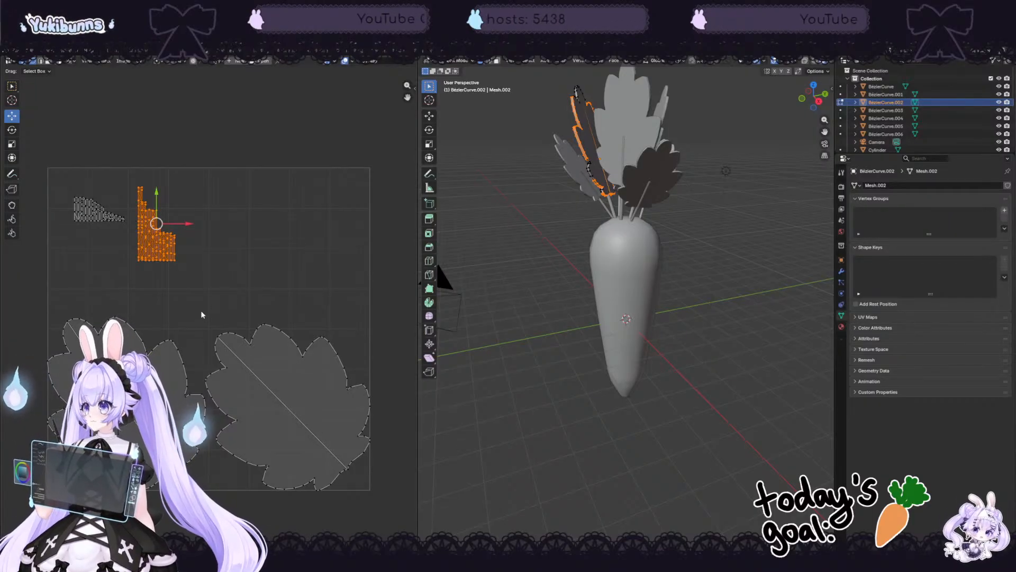
pyautogui.moveTo(205, 309); pyautogui.dragTo(378, 495)
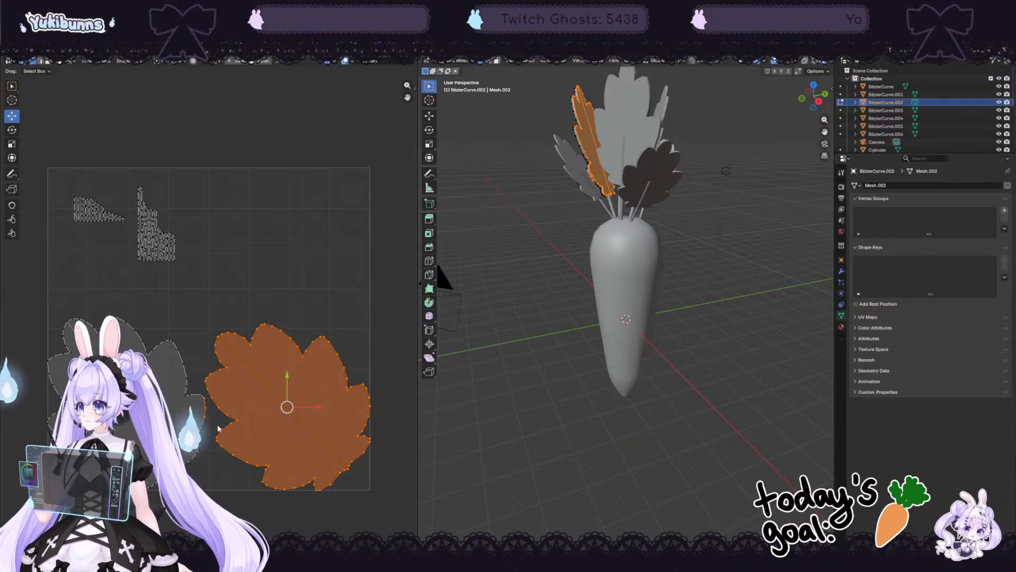
pyautogui.moveTo(218, 292); pyautogui.dragTo(377, 502)
pyautogui.scroll(5, 231, 460)
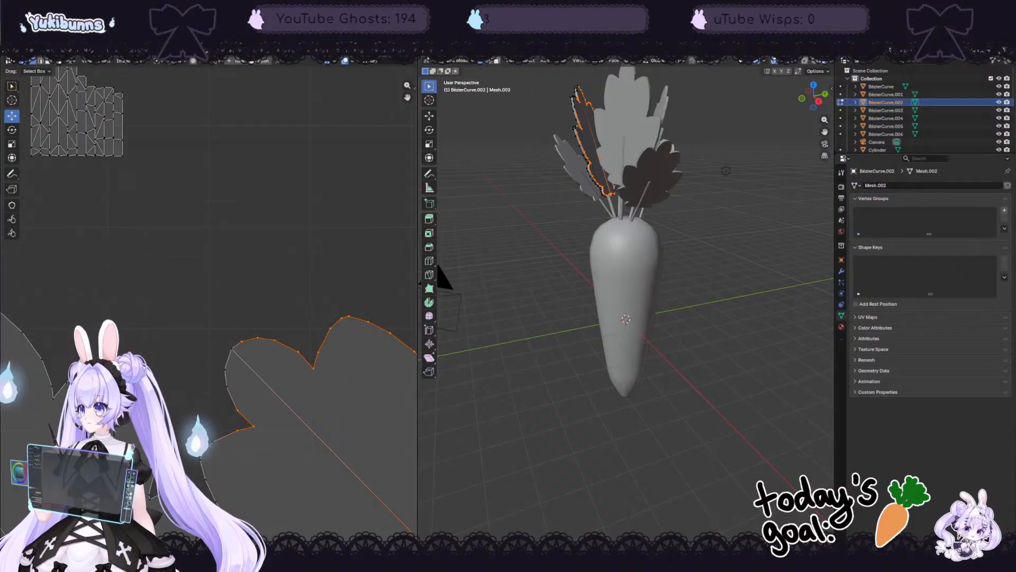
pyautogui.moveTo(196, 420); pyautogui.dragTo(232, 477)
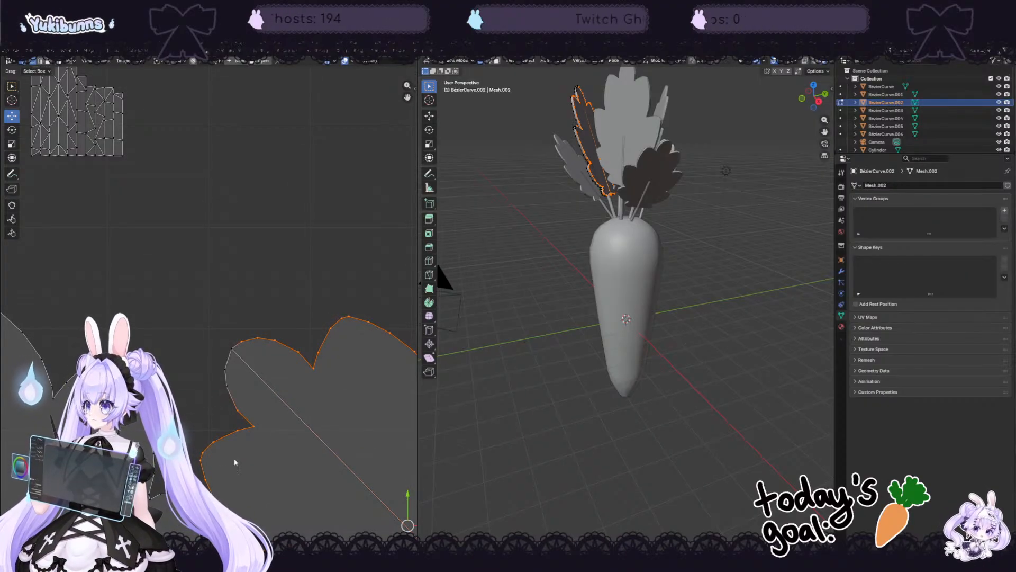
pyautogui.moveTo(209, 316); pyautogui.dragTo(284, 283)
pyautogui.scroll(-3, 280, 410)
pyautogui.hotkey('ctrl', 'z')
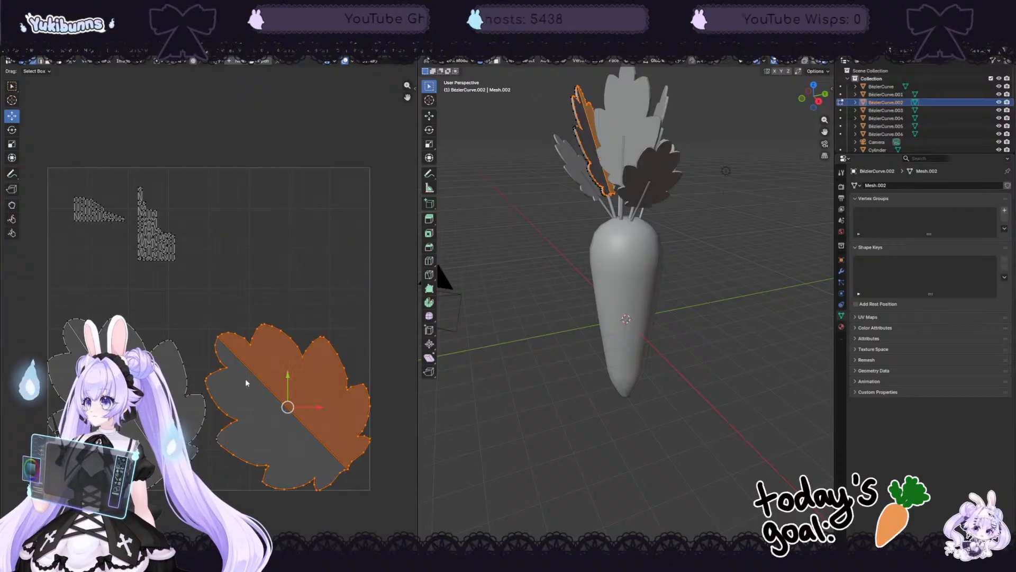
pyautogui.press('a')
pyautogui.moveTo(287, 375); pyautogui.dragTo(287, 247)
pyautogui.moveTo(318, 282); pyautogui.dragTo(267, 282)
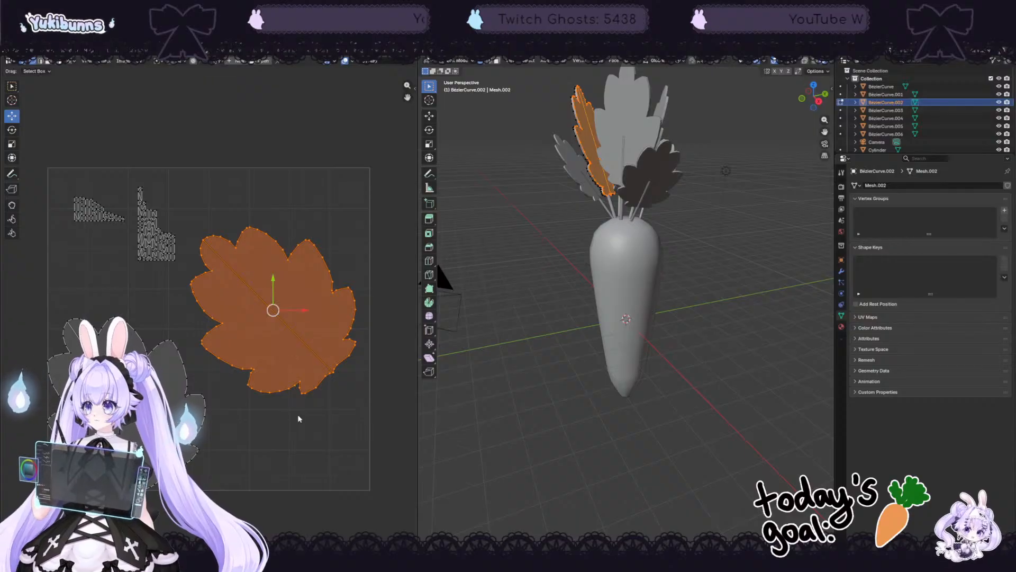
# Step: Create a new 2048 x 2048 px image named CarrotLeafTEX with the UV Grid generated type
pyautogui.click(175, 94)
pyautogui.click(233, 61)
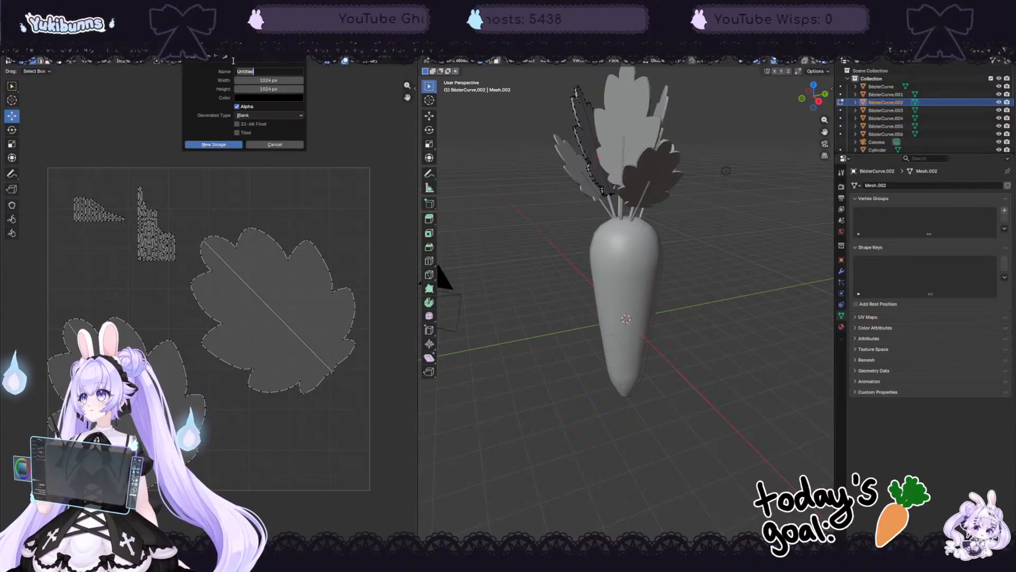
pyautogui.click(274, 81)
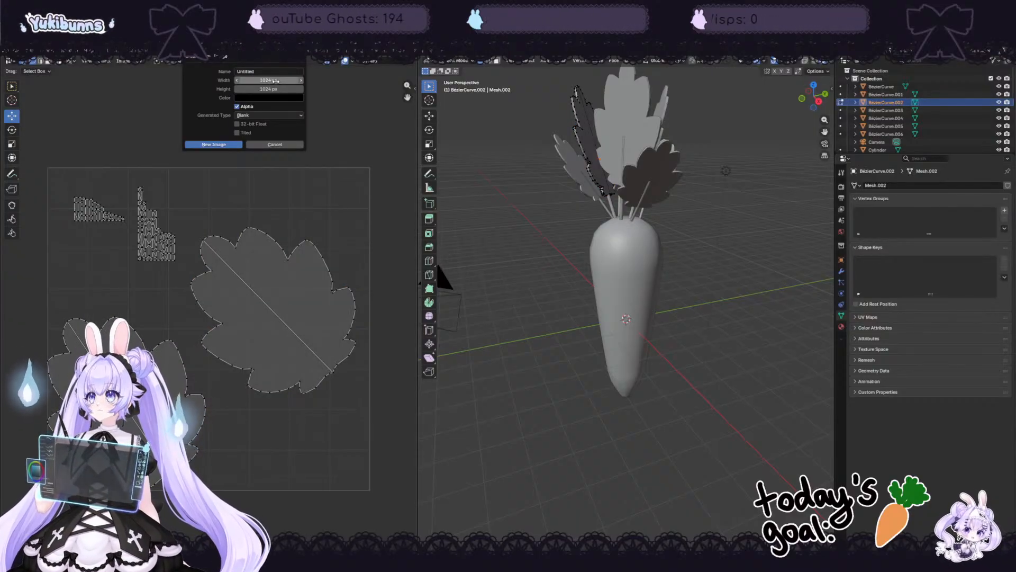
pyautogui.click(275, 81)
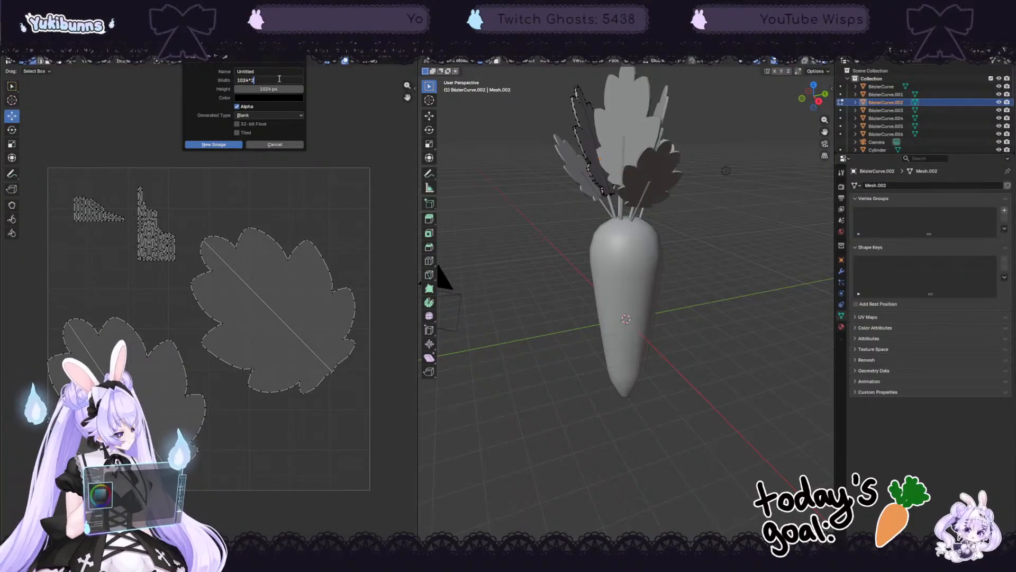
pyautogui.press('Return')
pyautogui.click(277, 98)
pyautogui.click(277, 90)
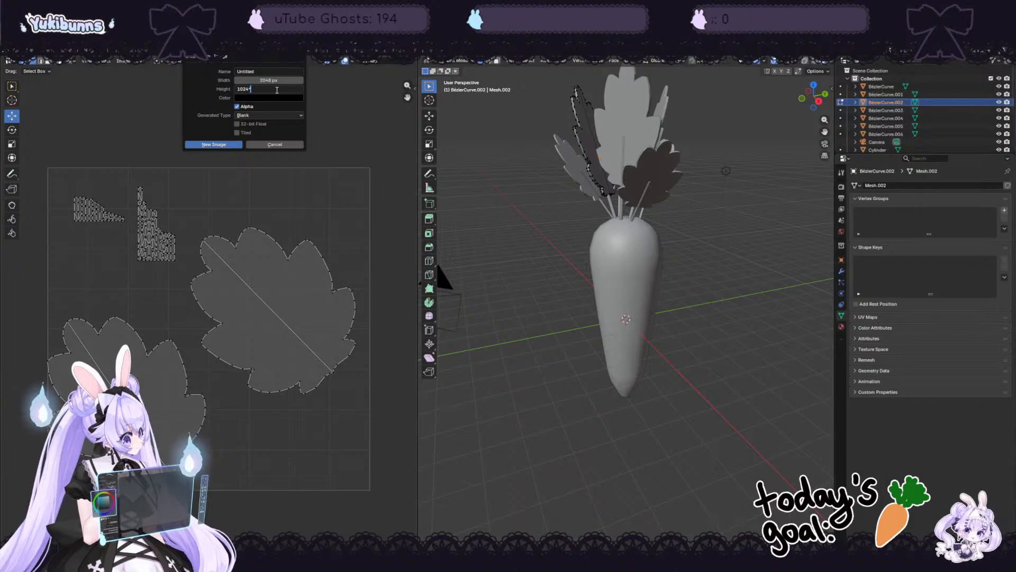
pyautogui.write('2048')
pyautogui.press('Return')
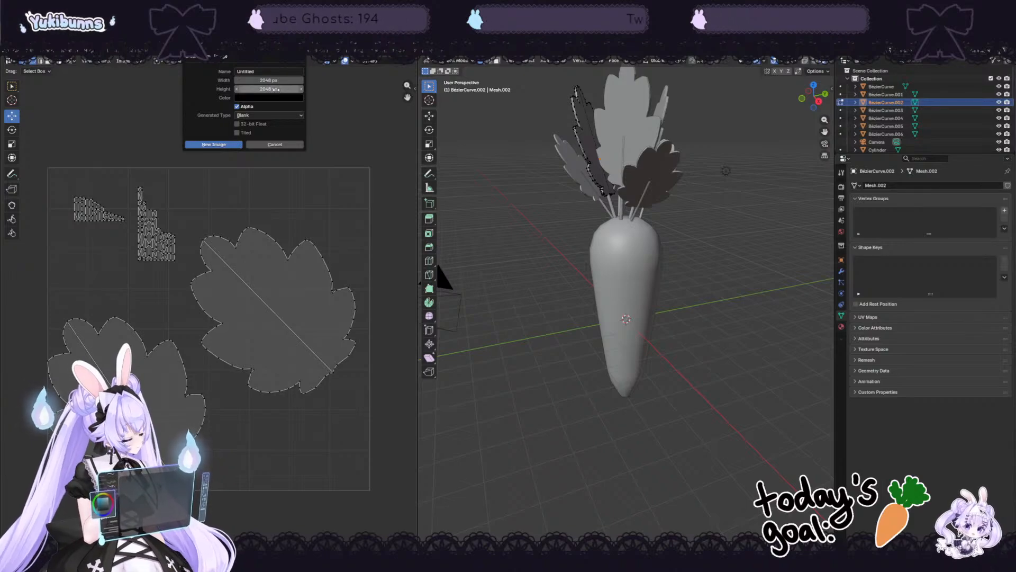
pyautogui.click(248, 116)
pyautogui.click(248, 133)
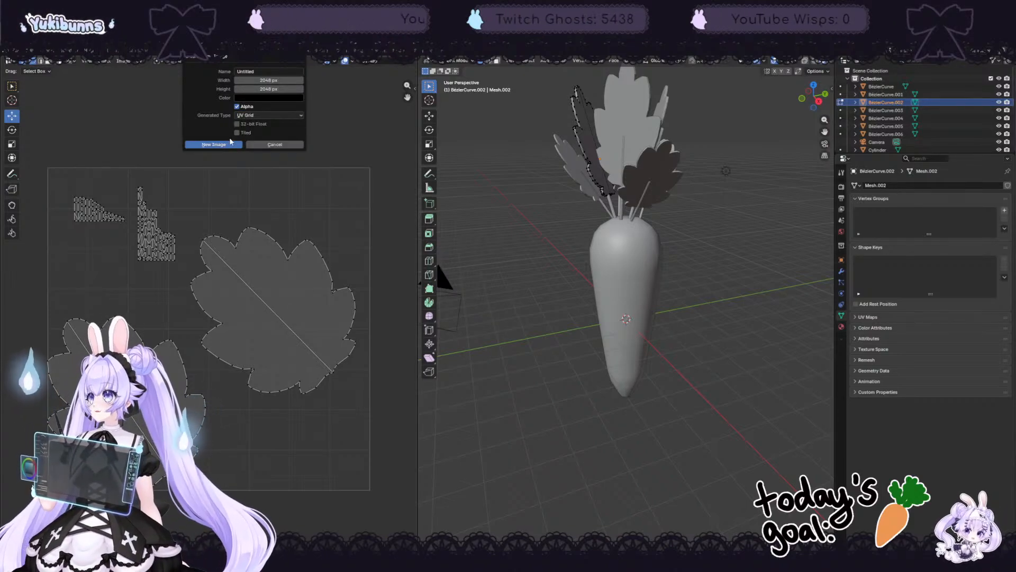
pyautogui.click(257, 71)
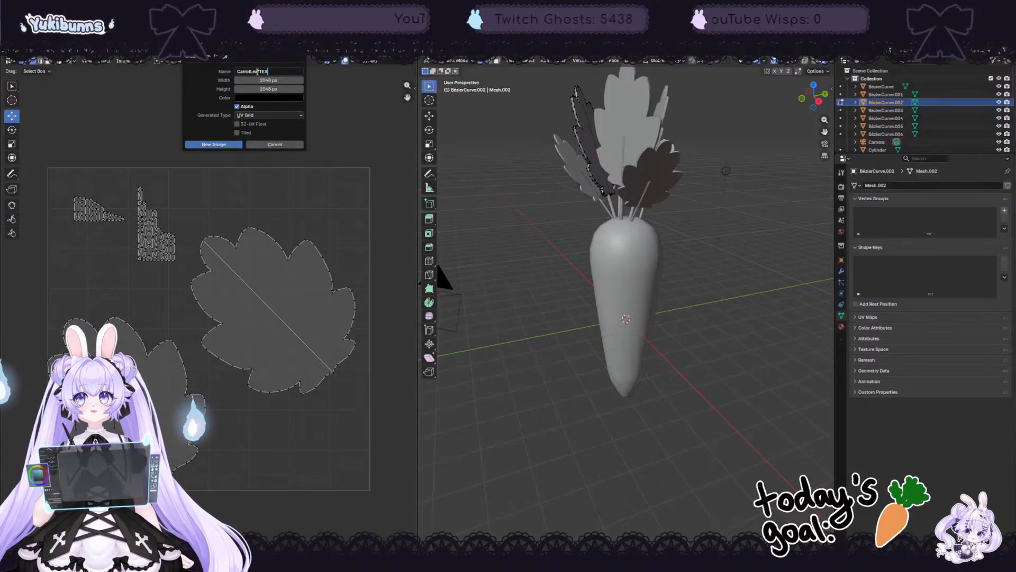
pyautogui.click(213, 144)
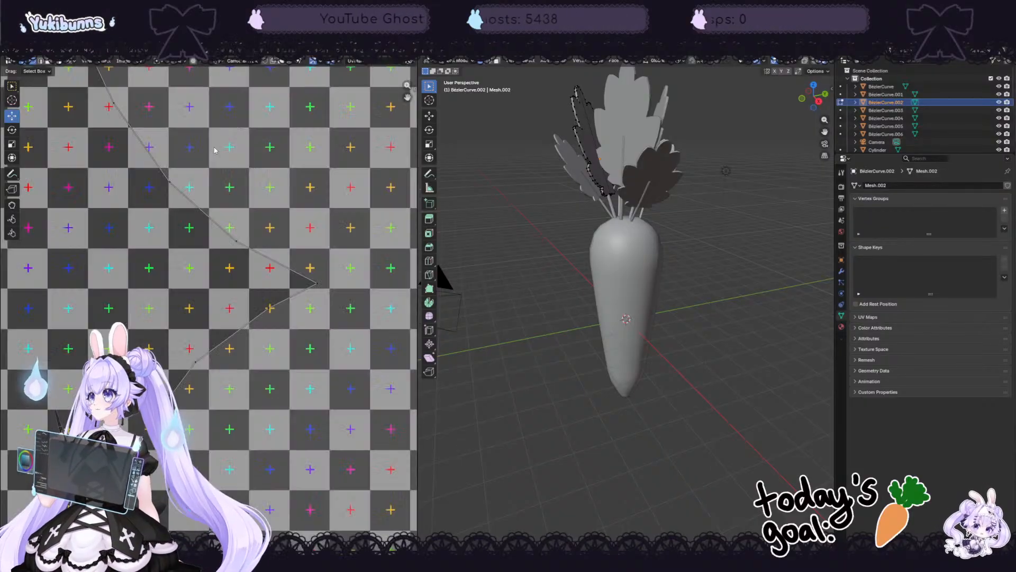
# Step: Save the CarrotLeafTEX image as a PNG file in the Documents folder
pyautogui.scroll(-8, 211, 141)
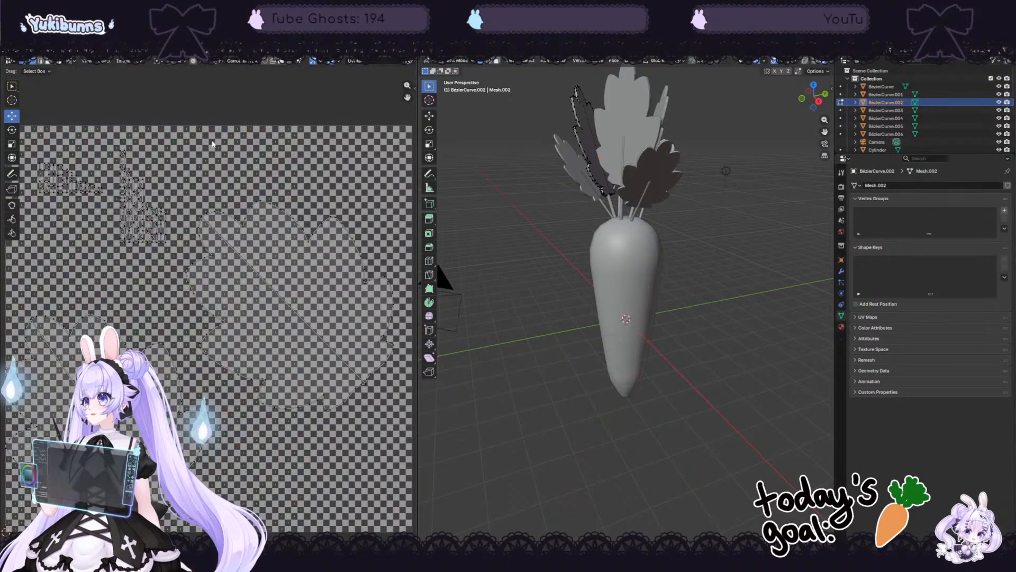
pyautogui.scroll(-2, 212, 143)
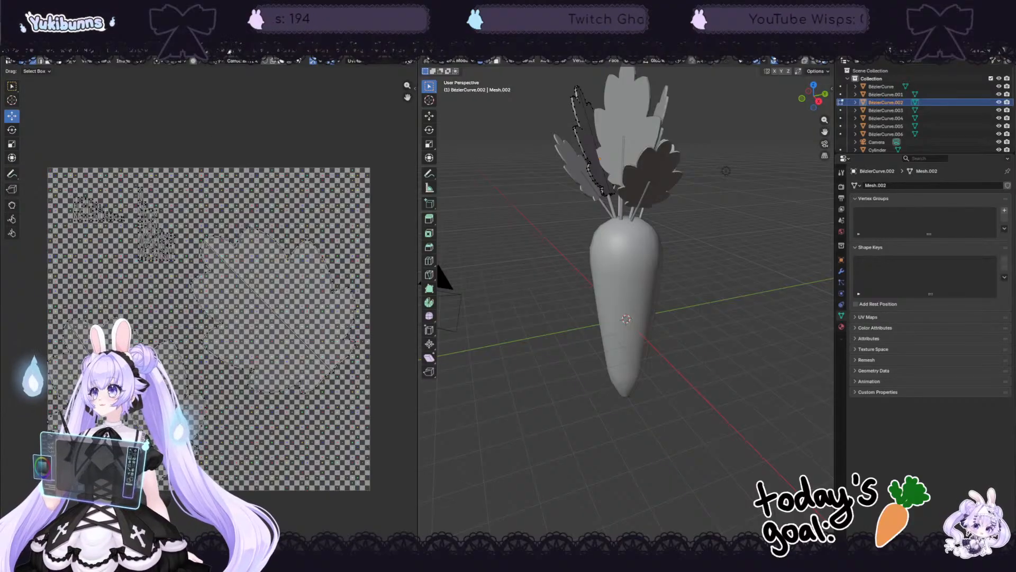
pyautogui.click(122, 61)
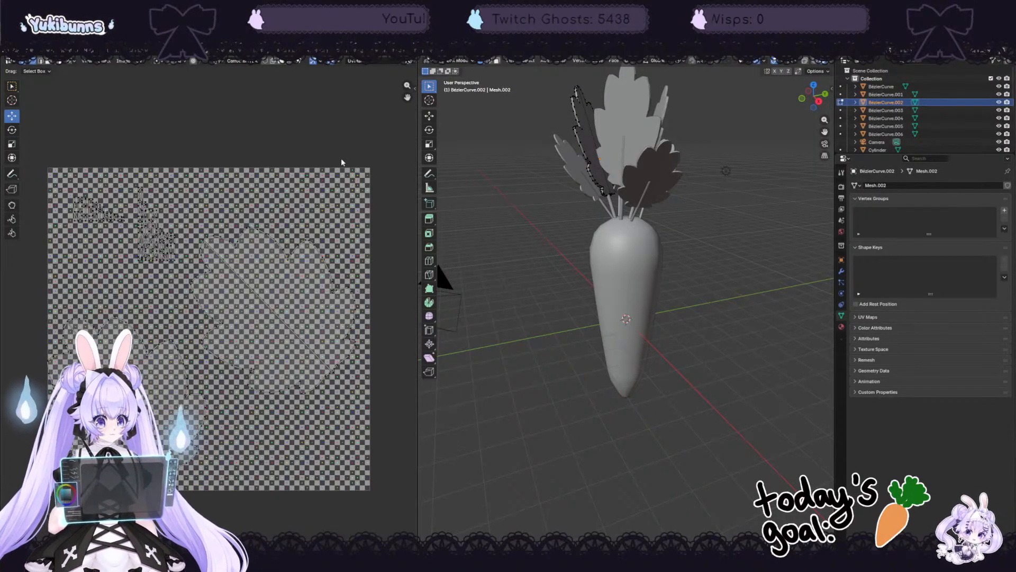
# Step: In the Shading workspace, feed CarrotLeafMAT's Base Color from a new Image Texture node using the CarrotLeafTEX image
pyautogui.click(229, 51)
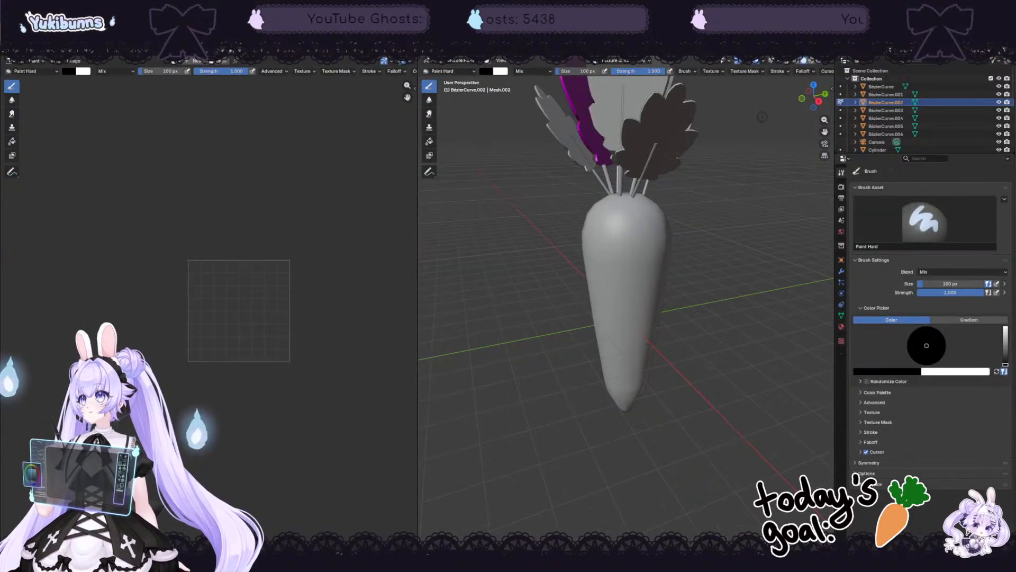
pyautogui.click(260, 51)
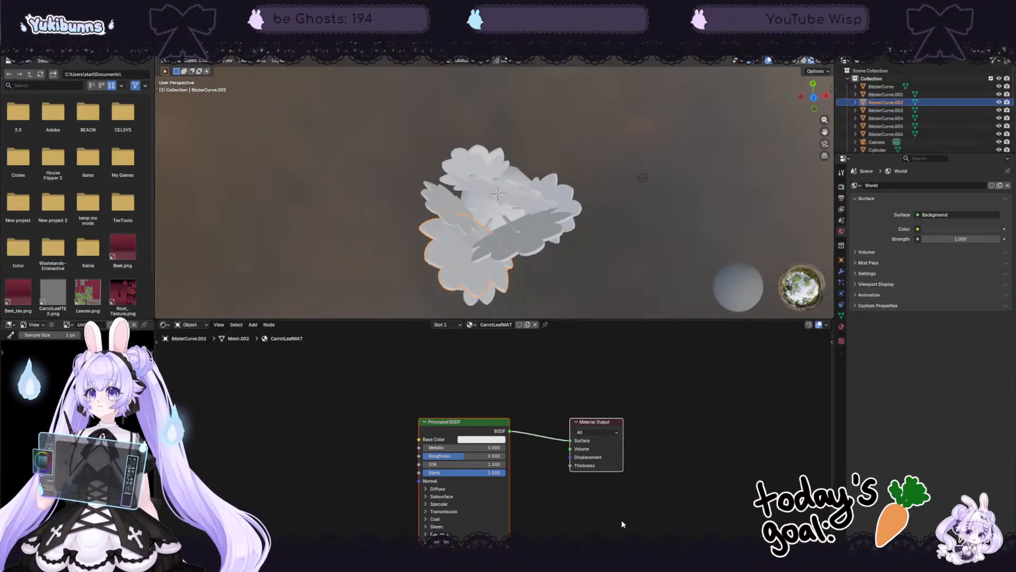
pyautogui.moveTo(419, 439); pyautogui.dragTo(340, 437)
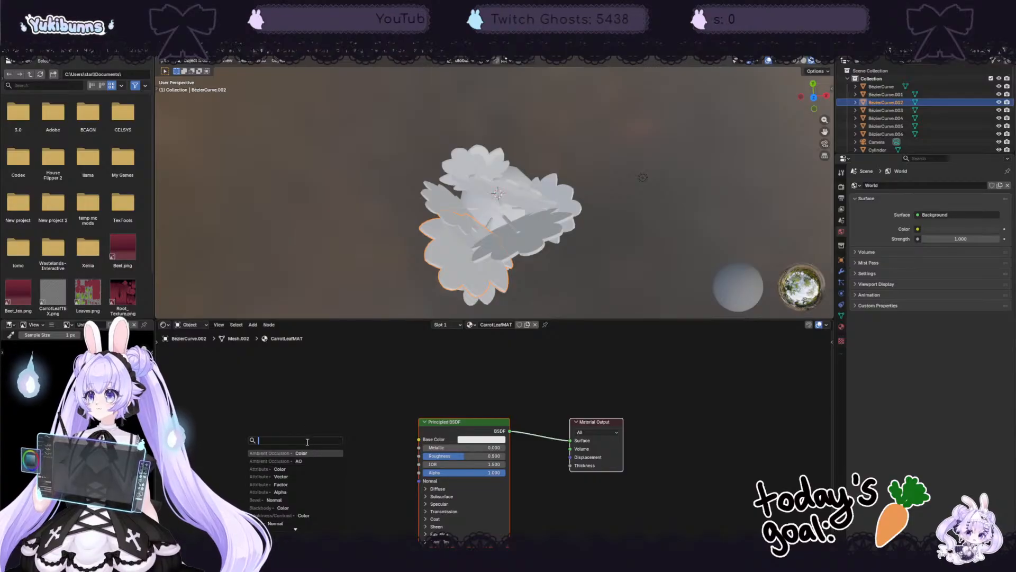
pyautogui.write('imag')
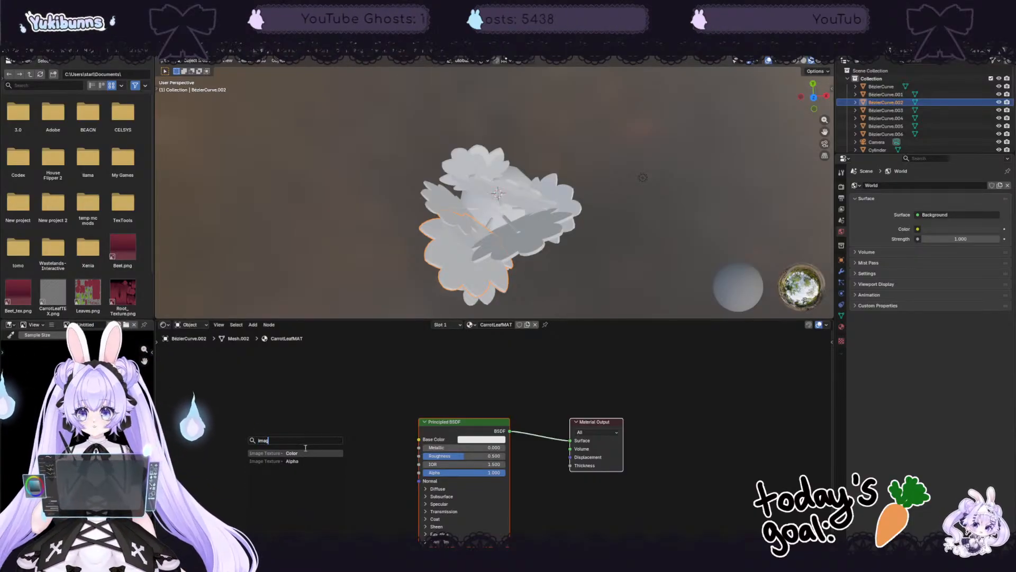
pyautogui.click(305, 453)
pyautogui.click(300, 454)
pyautogui.click(254, 455)
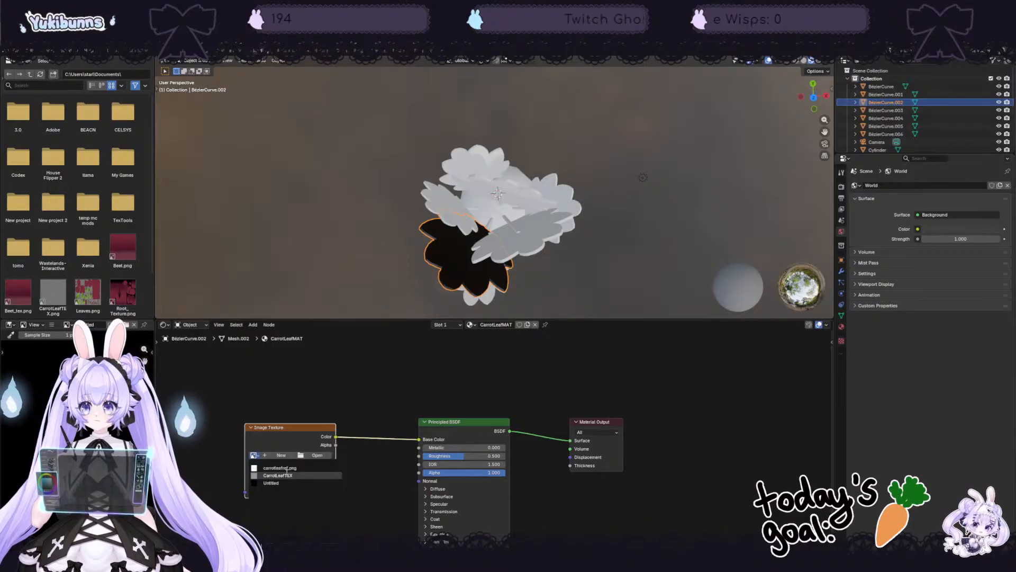
pyautogui.click(288, 476)
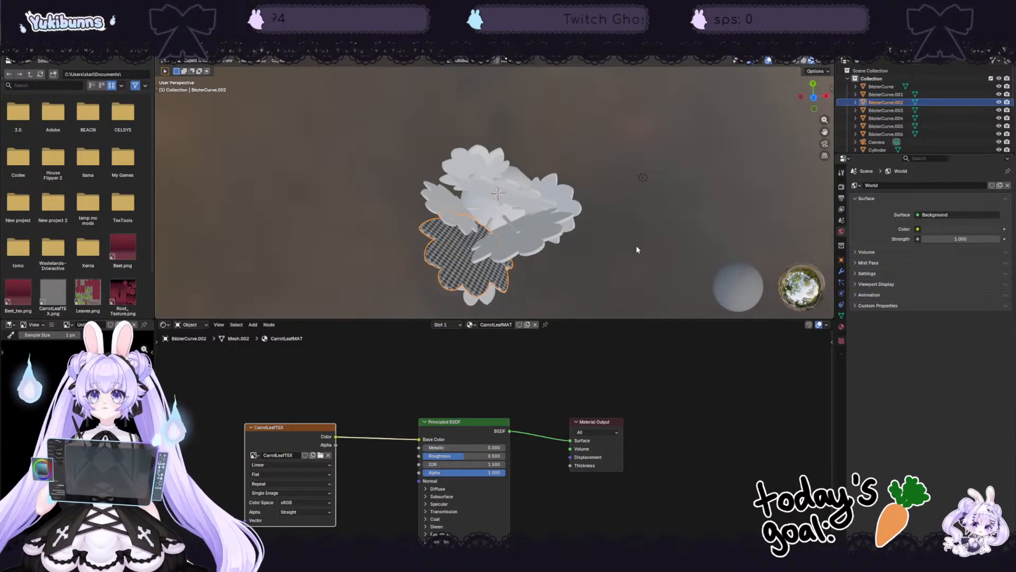
# Step: Select the six untextured leaves together, BézierCurve, .001, .003, .004, .005 and .006, leaving out the carrot body
pyautogui.click(457, 325)
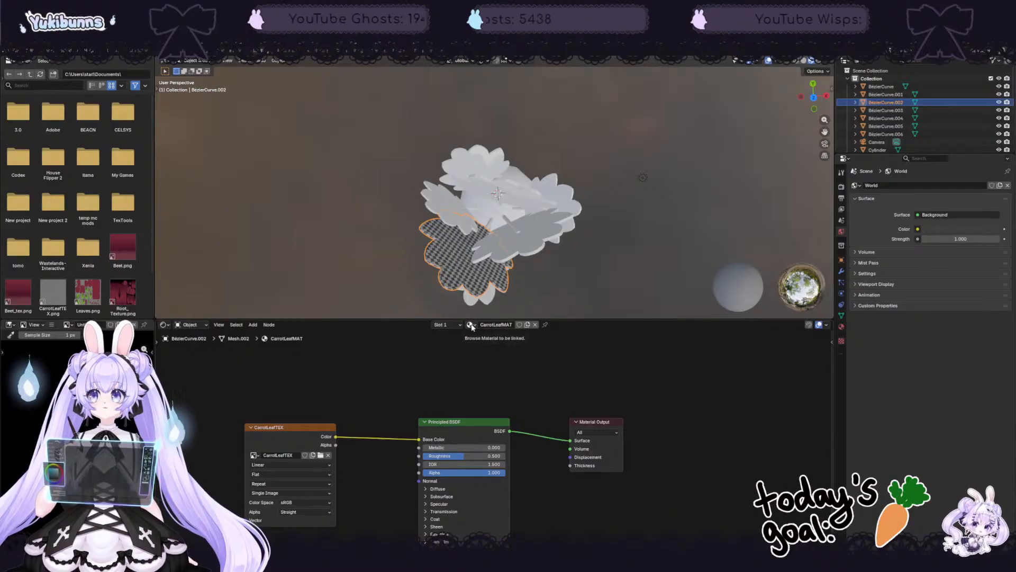
pyautogui.click(481, 194)
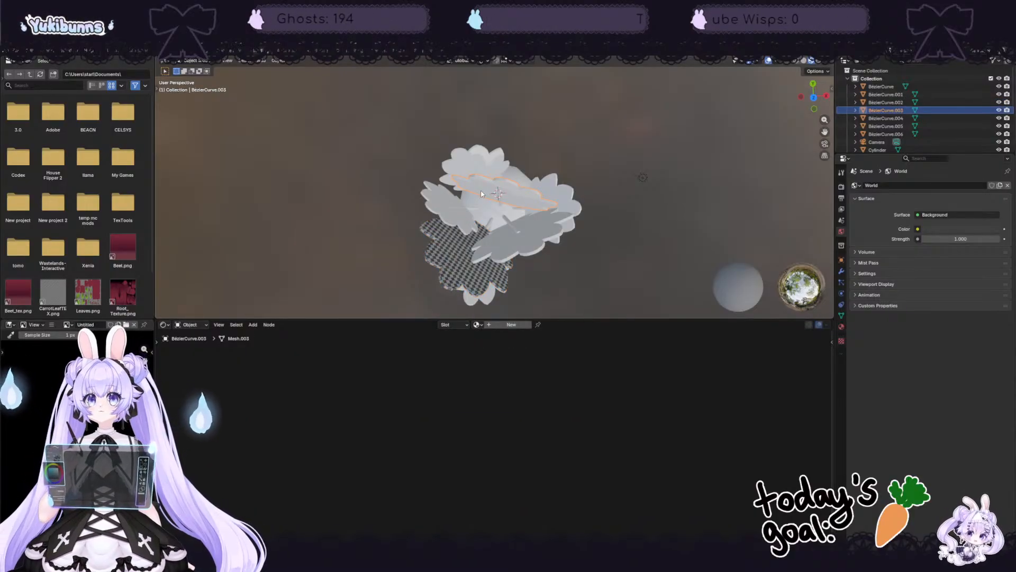
pyautogui.keyDown('shift'); pyautogui.click(451, 210); pyautogui.keyUp('shift')
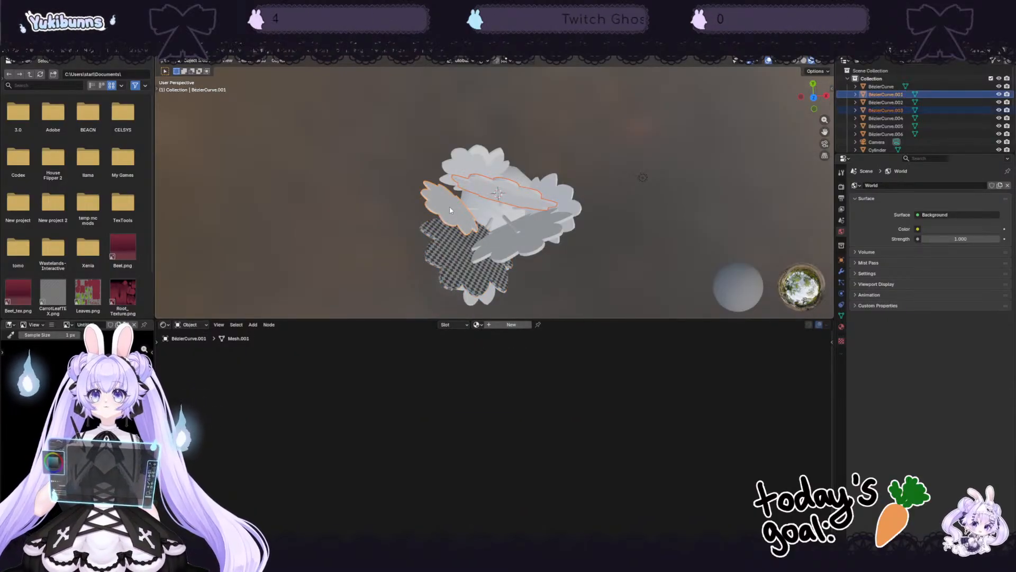
pyautogui.keyDown('shift'); pyautogui.click(472, 159); pyautogui.keyUp('shift')
pyautogui.keyDown('shift'); pyautogui.click(512, 175); pyautogui.keyUp('shift')
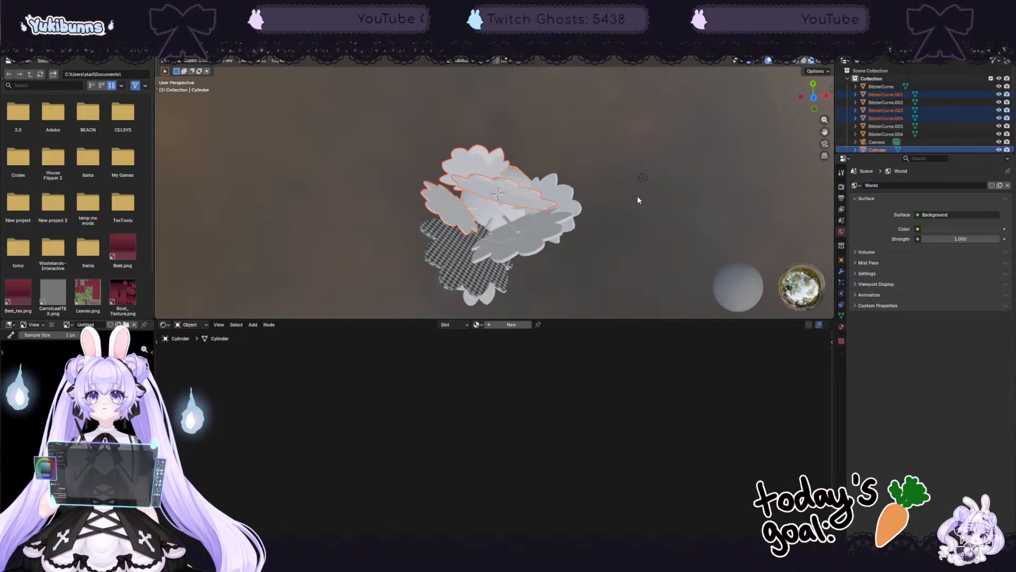
pyautogui.moveTo(638, 197); pyautogui.dragTo(565, 158, button='middle')
pyautogui.keyDown('shift'); pyautogui.click(484, 194); pyautogui.keyUp('shift')
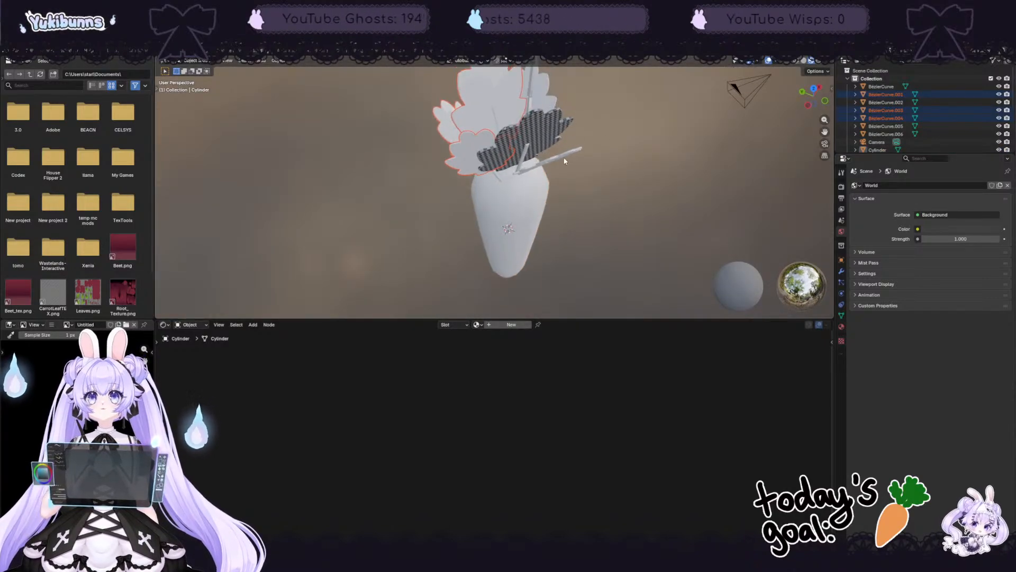
pyautogui.keyDown('shift'); pyautogui.click(563, 158); pyautogui.keyUp('shift')
pyautogui.keyDown('shift'); pyautogui.moveTo(682, 166); pyautogui.dragTo(665, 227, button='middle'); pyautogui.keyUp('shift')
pyautogui.keyDown('shift'); pyautogui.click(525, 167); pyautogui.keyUp('shift')
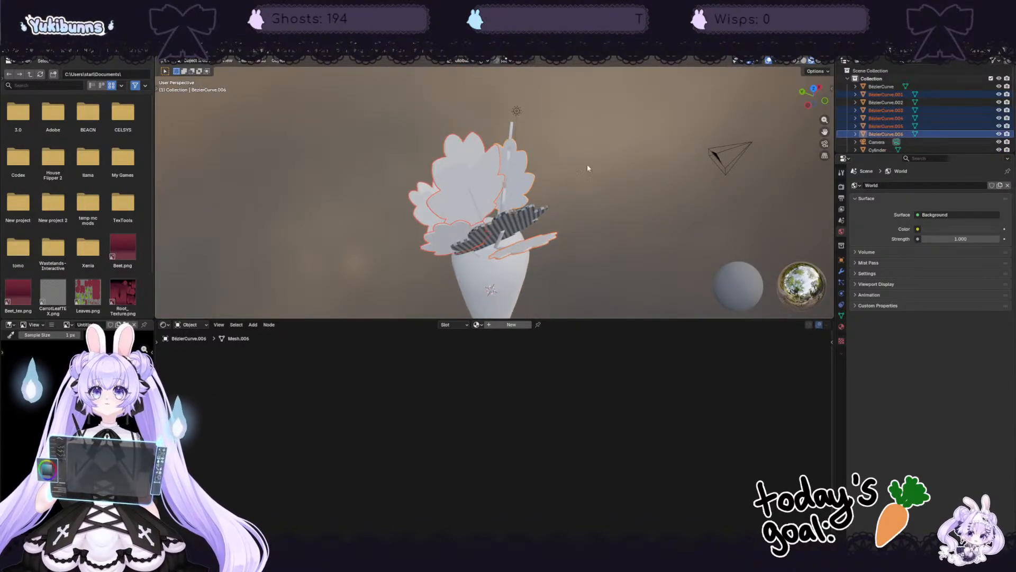
pyautogui.moveTo(630, 168); pyautogui.dragTo(595, 141, button='middle')
pyautogui.keyDown('shift'); pyautogui.click(435, 115); pyautogui.keyUp('shift')
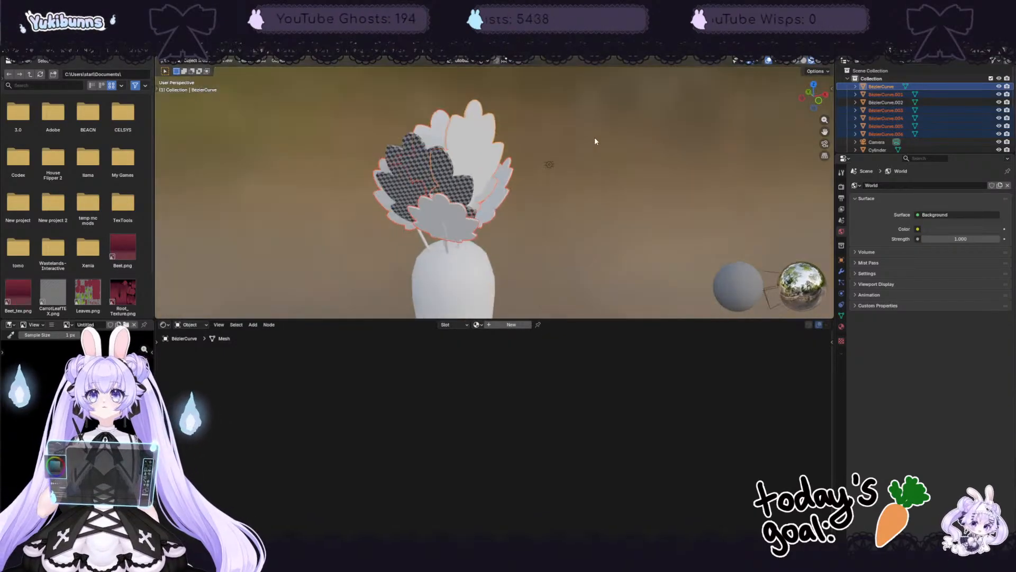
# Step: Assign the existing CarrotLeafMAT material to the active leaf, BézierCurve, in the Shading workspace
pyautogui.click(477, 325)
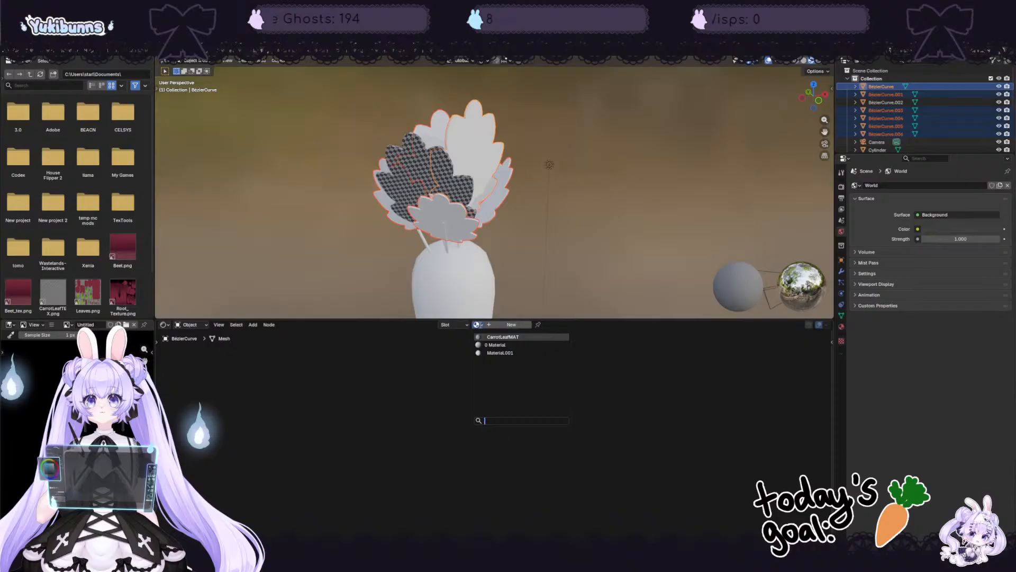
pyautogui.click(516, 339)
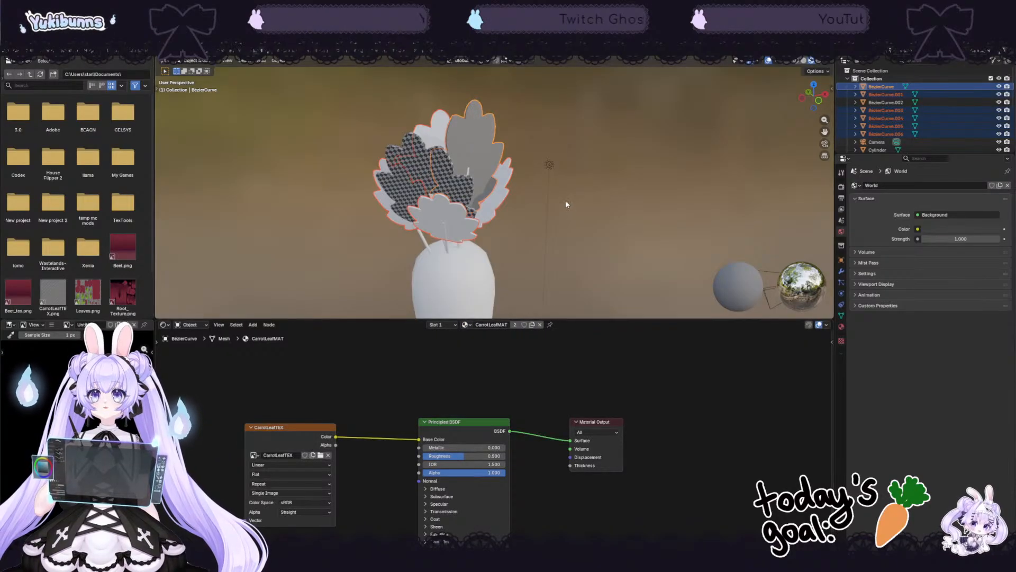
pyautogui.moveTo(565, 200); pyautogui.dragTo(692, 268, button='middle')
pyautogui.doubleClick(475, 324)
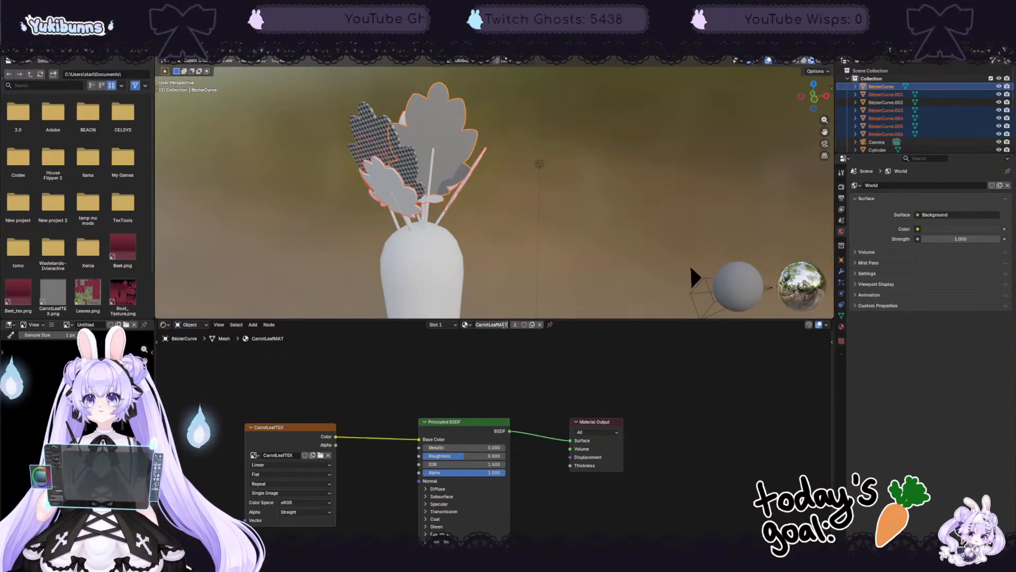
pyautogui.press('Escape')
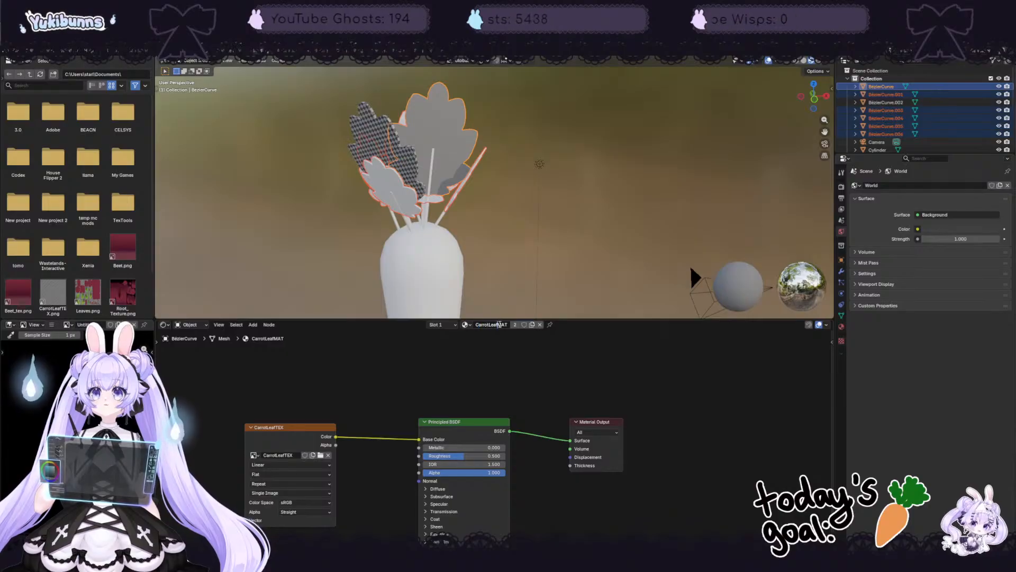
pyautogui.click(469, 324)
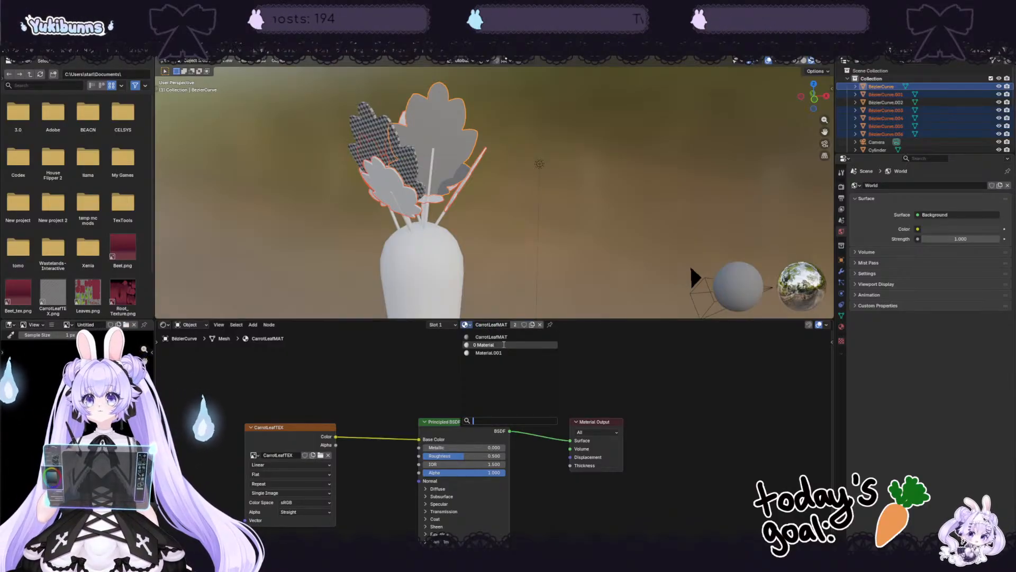
pyautogui.click(630, 365)
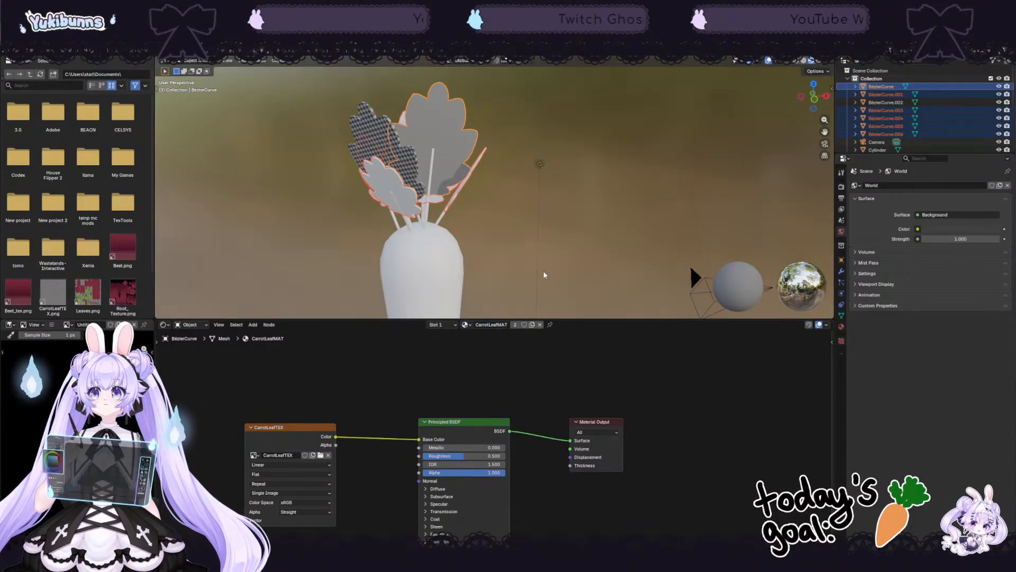
# Step: Assign the existing CarrotLeafMAT material to leaf BézierCurve.005, with CarrotLeafTEX as its image texture
pyautogui.moveTo(544, 272); pyautogui.dragTo(549, 275, button='middle')
pyautogui.click(395, 216)
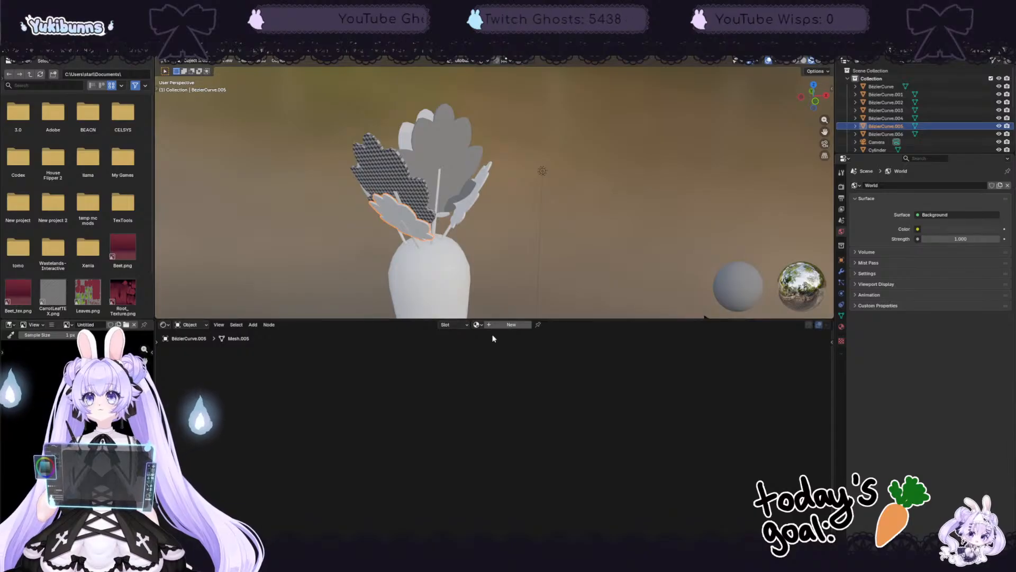
pyautogui.click(533, 324)
pyautogui.click(481, 325)
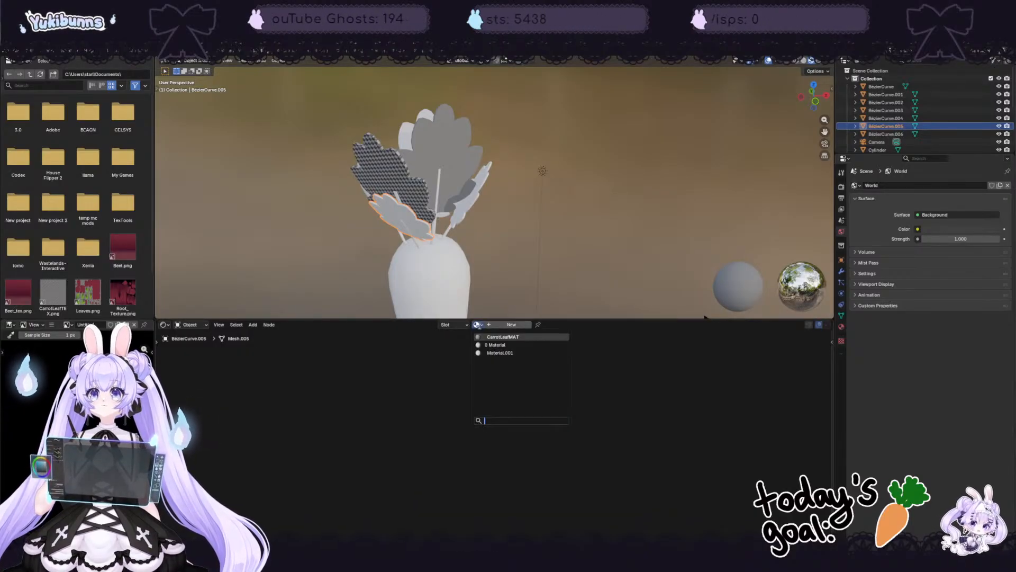
pyautogui.click(492, 337)
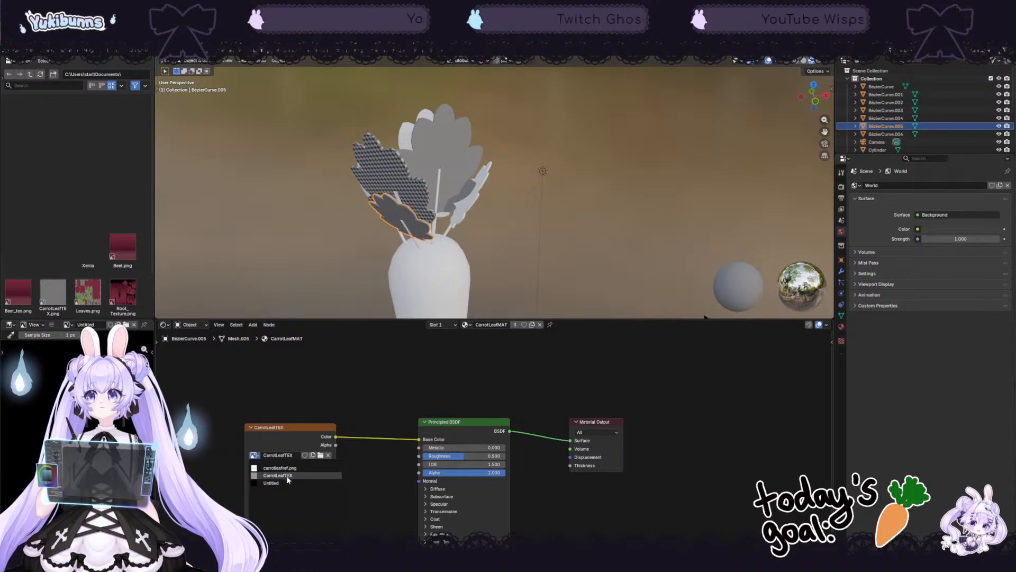
pyautogui.moveTo(393, 345)
pyautogui.mouseDown(button='middle')
pyautogui.moveTo(367, 348)
pyautogui.moveTo(397, 336)
pyautogui.mouseUp(button='middle')
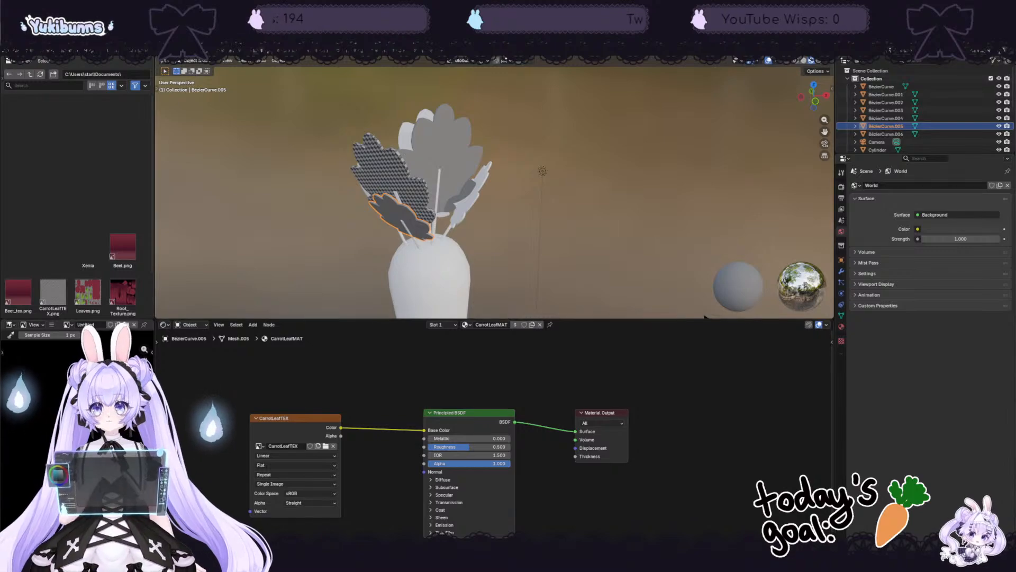
# Step: Open the large 3D viewport workspace and highlight the leaf objects one by one to identify them on the carrot
pyautogui.click(139, 51)
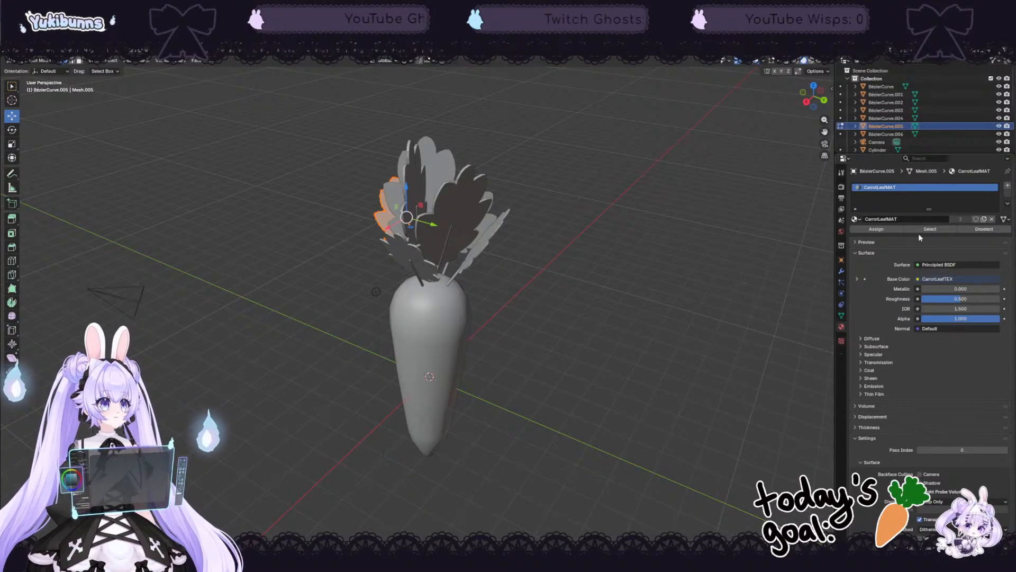
pyautogui.click(880, 119)
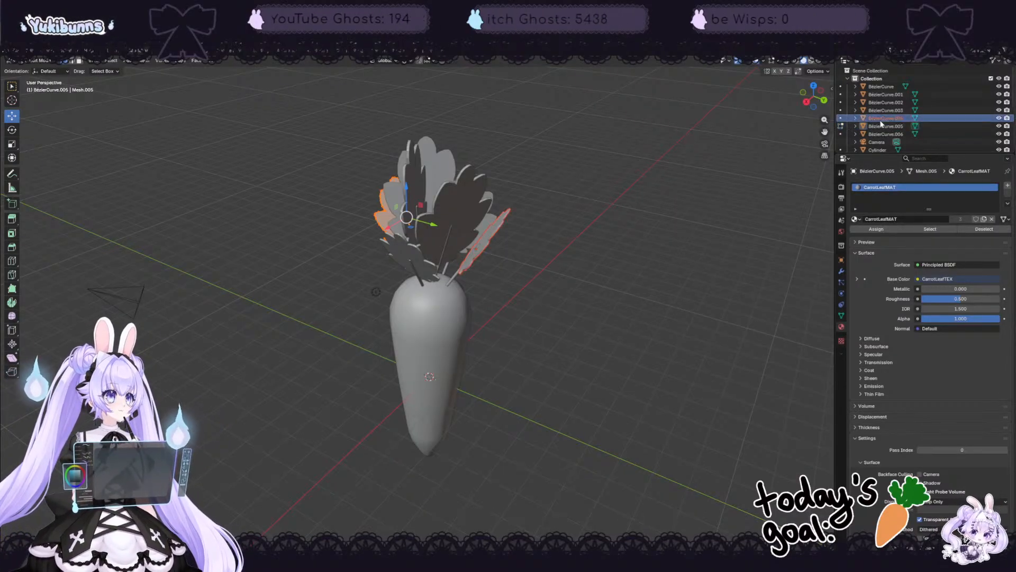
pyautogui.click(879, 134)
pyautogui.click(877, 117)
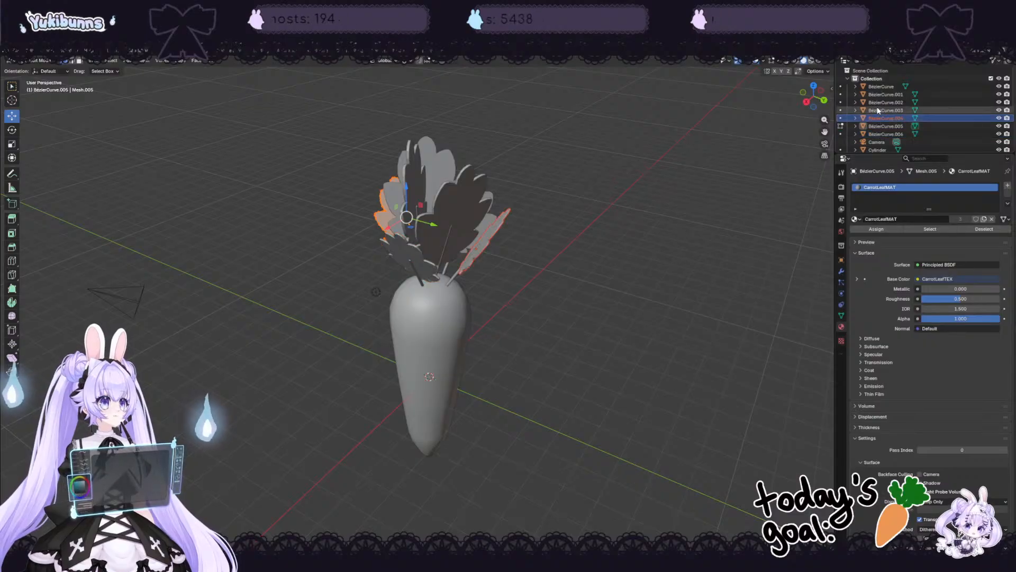
pyautogui.click(878, 110)
pyautogui.click(878, 101)
pyautogui.click(878, 94)
pyautogui.click(877, 87)
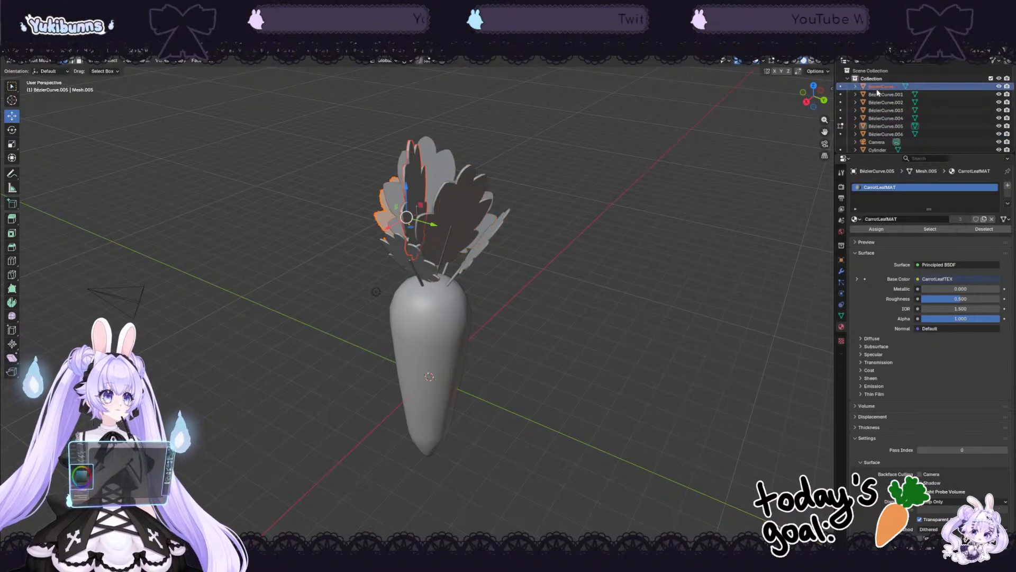
pyautogui.click(877, 94)
pyautogui.click(876, 102)
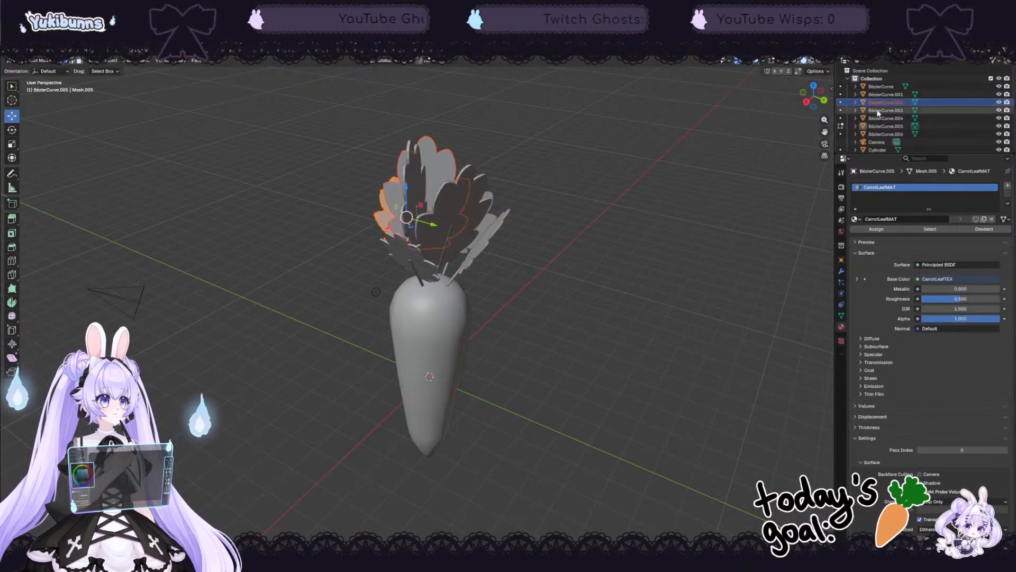
pyautogui.click(435, 343)
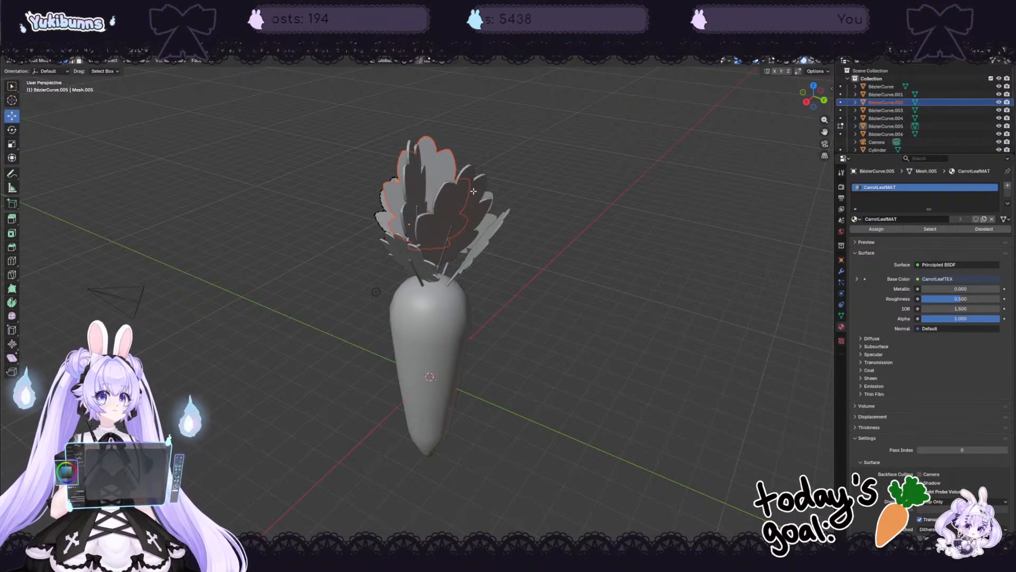
# Step: Return to Object Mode and select all seven leaves together, leaving out the carrot body, with BézierCurve.001 as the active one
pyautogui.moveTo(551, 201); pyautogui.dragTo(434, 242, button='middle')
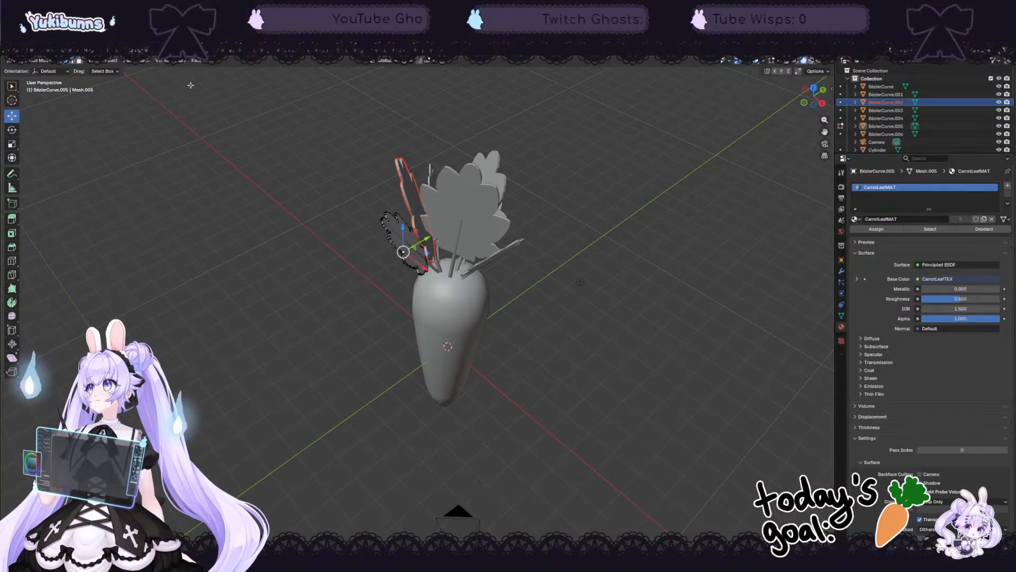
pyautogui.click(42, 60)
pyautogui.click(49, 71)
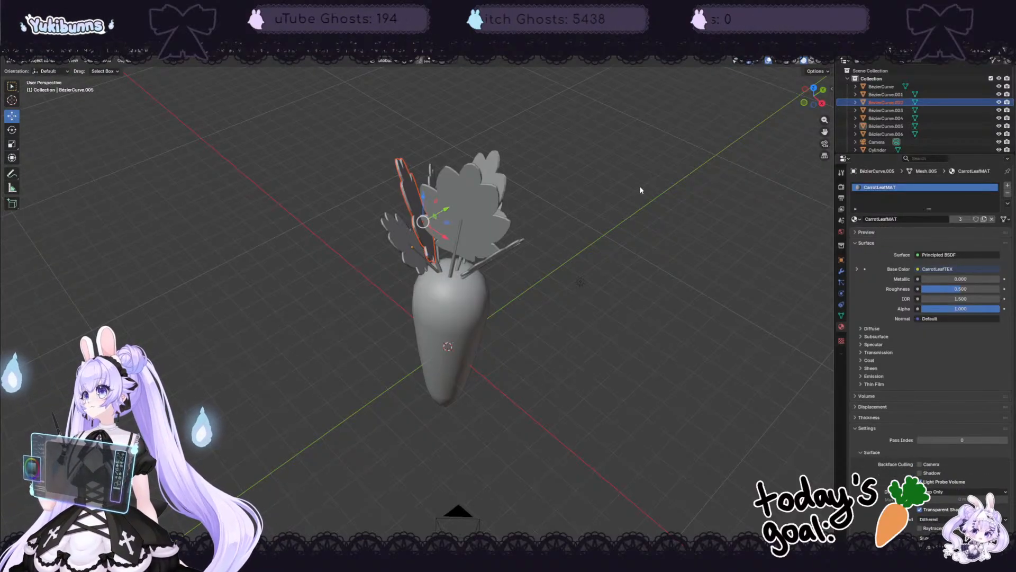
pyautogui.moveTo(529, 201); pyautogui.dragTo(658, 192, button='middle')
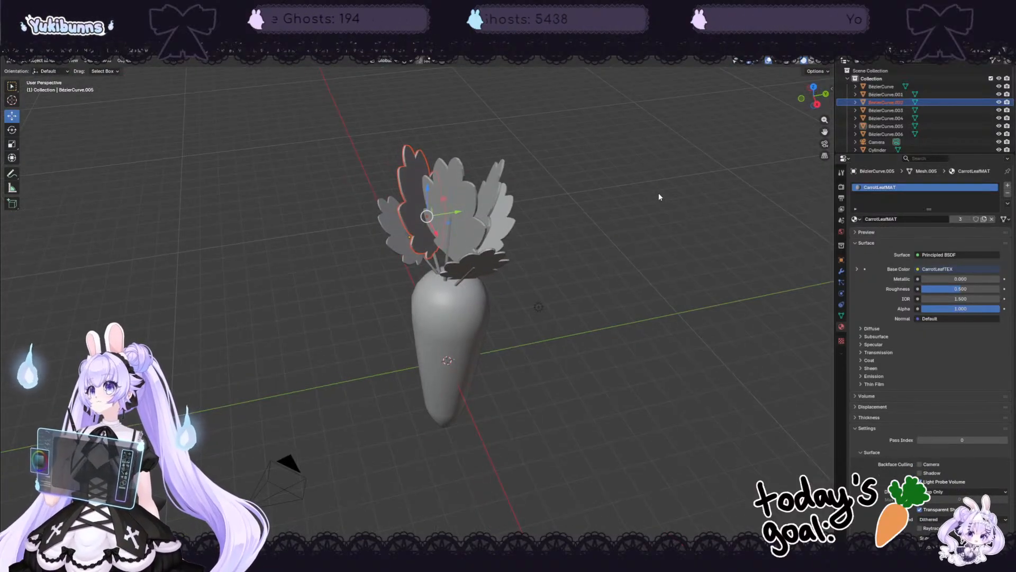
pyautogui.keyDown('shift'); pyautogui.click(458, 188); pyautogui.keyUp('shift')
pyautogui.keyDown('shift'); pyautogui.click(502, 213); pyautogui.keyUp('shift')
pyautogui.keyDown('shift'); pyautogui.click(490, 263); pyautogui.keyUp('shift')
pyautogui.keyDown('shift'); pyautogui.click(490, 263); pyautogui.keyUp('shift')
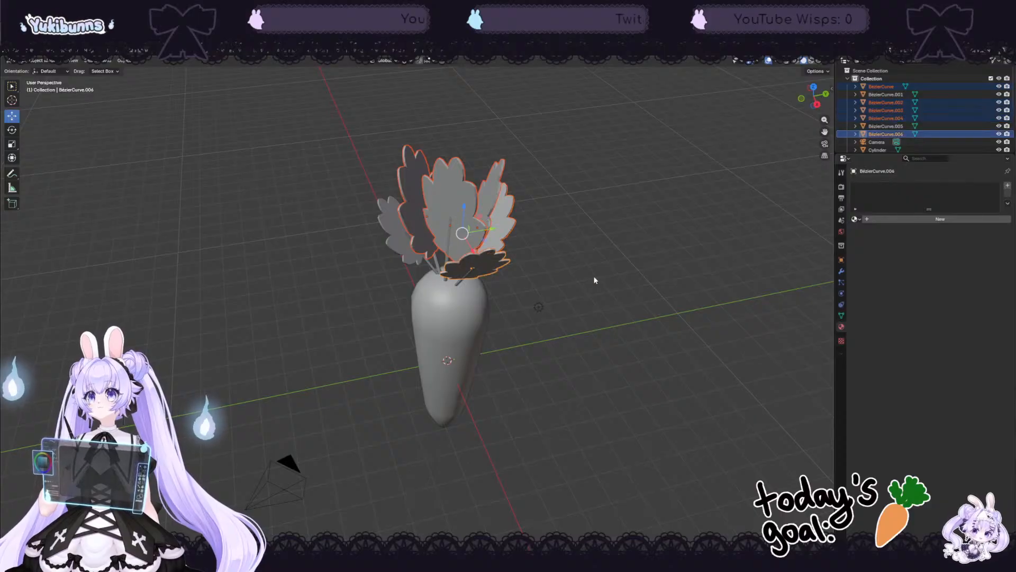
pyautogui.moveTo(595, 277); pyautogui.dragTo(701, 277, button='middle')
pyautogui.keyDown('shift'); pyautogui.click(430, 222); pyautogui.keyUp('shift')
pyautogui.moveTo(595, 276); pyautogui.dragTo(708, 266, button='middle')
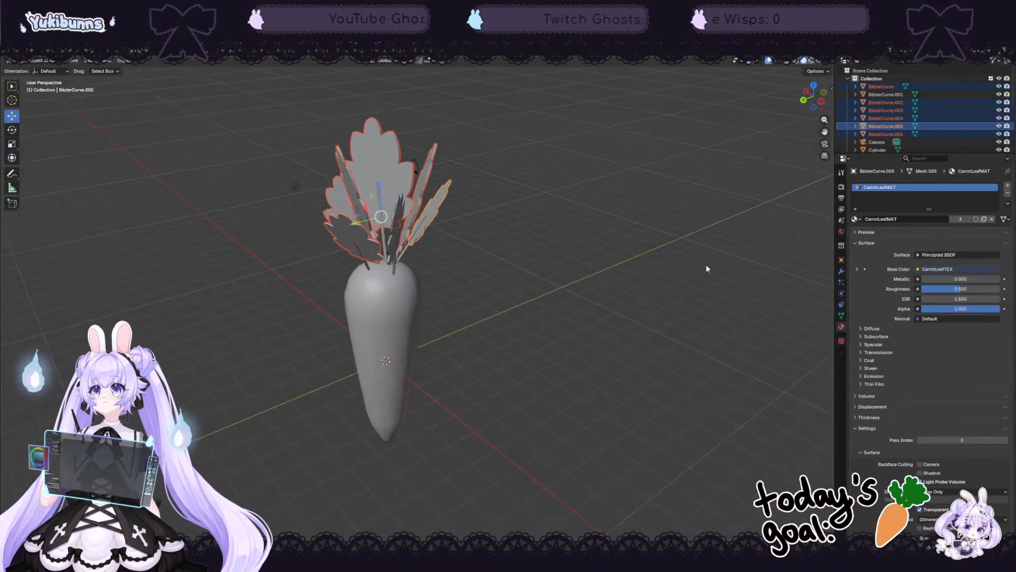
pyautogui.moveTo(429, 253); pyautogui.dragTo(709, 249, button='middle')
pyautogui.keyDown('shift'); pyautogui.click(496, 249); pyautogui.keyUp('shift')
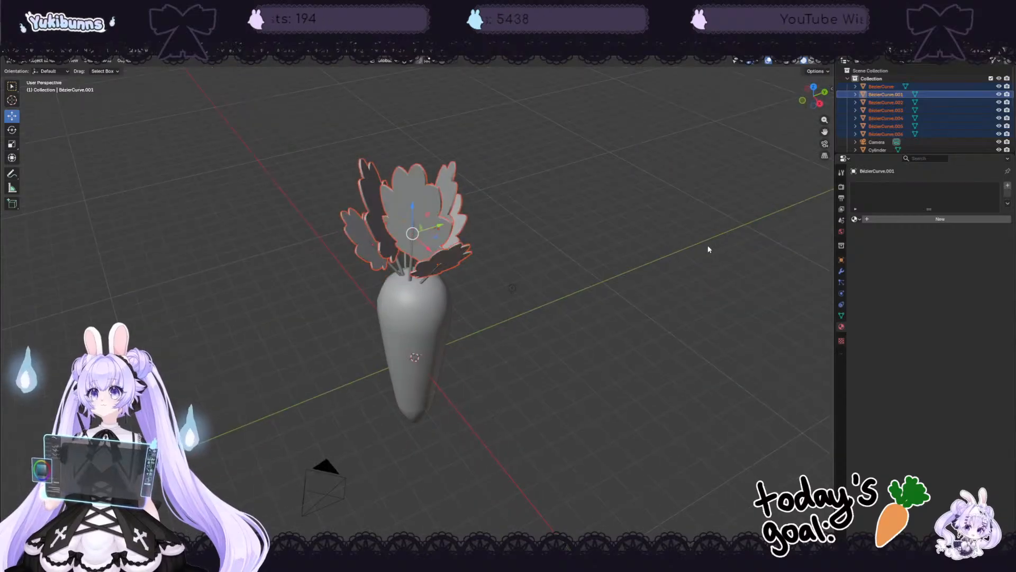
# Step: In the Shading workspace, assign the CarrotLeafMAT material to the active leaf, BézierCurve.001
pyautogui.click(258, 51)
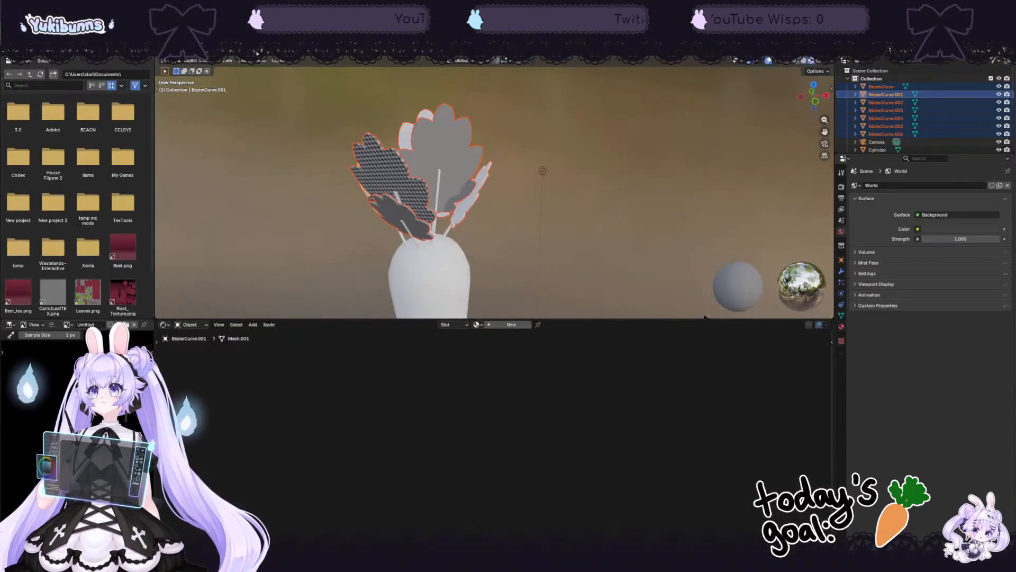
pyautogui.click(476, 324)
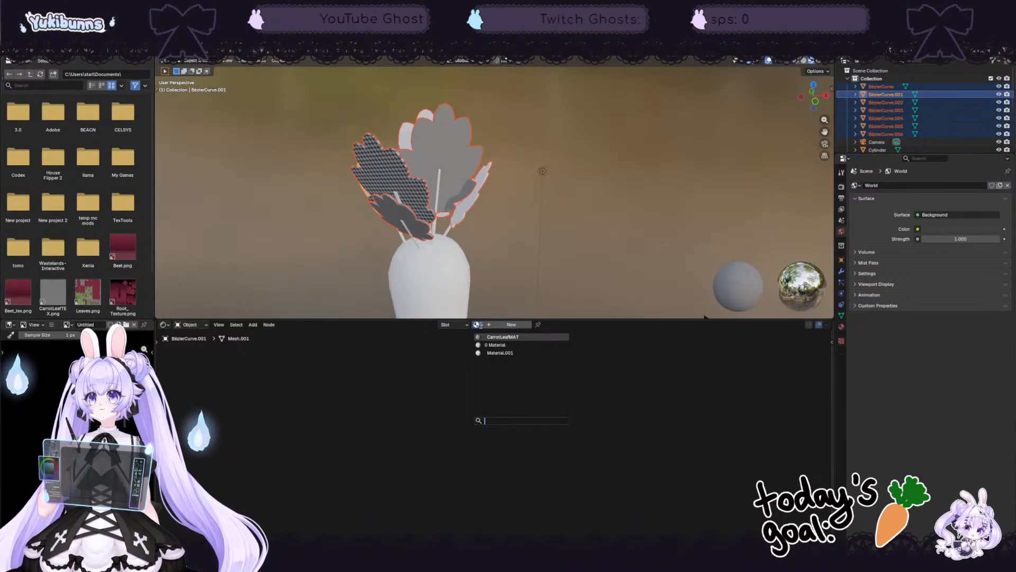
pyautogui.click(513, 341)
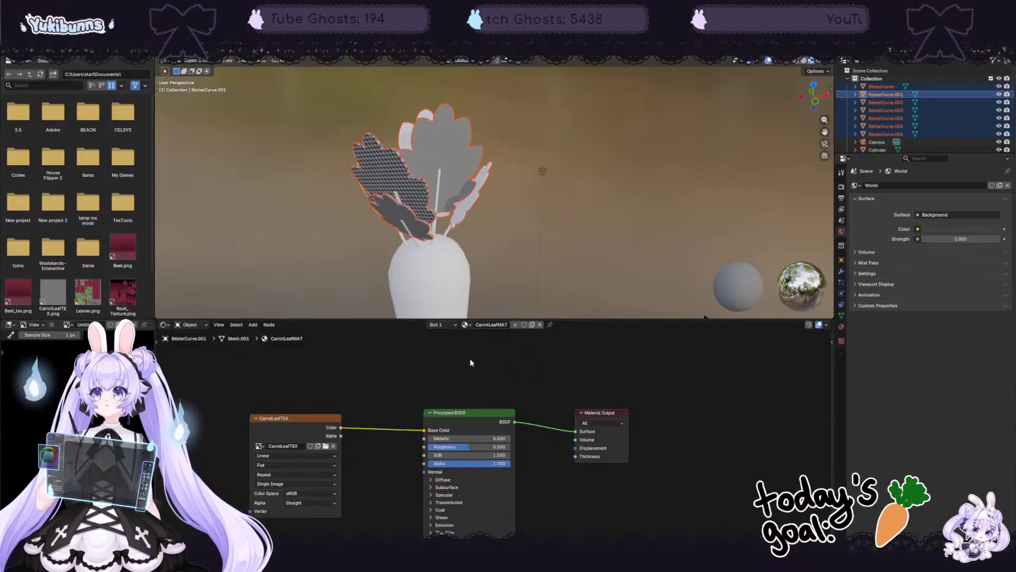
# Step: Select leaf BézierCurve.006 on its own and assign the CarrotLeafMAT material to it
pyautogui.moveTo(573, 225); pyautogui.dragTo(535, 236, button='middle')
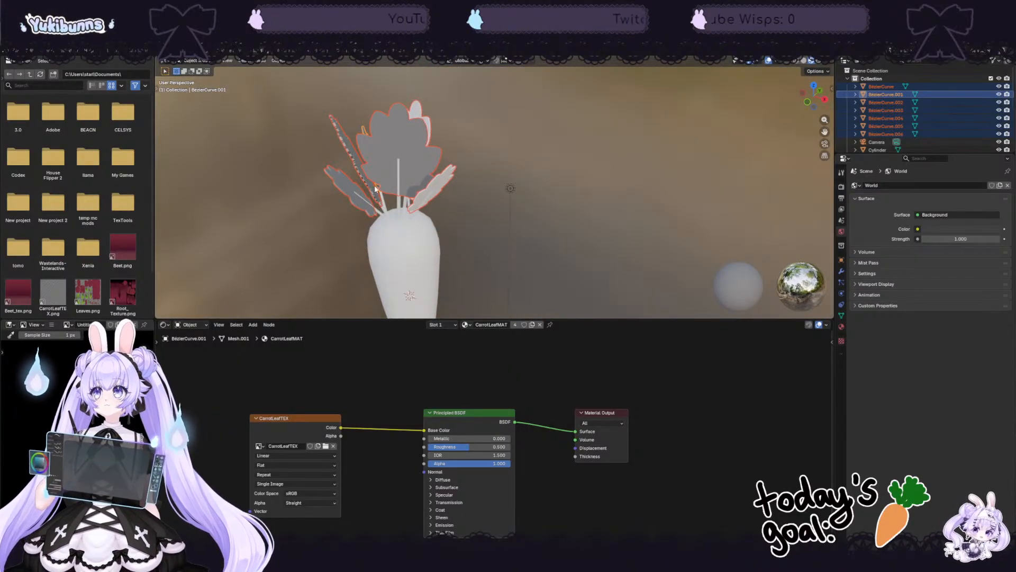
pyautogui.click(435, 187)
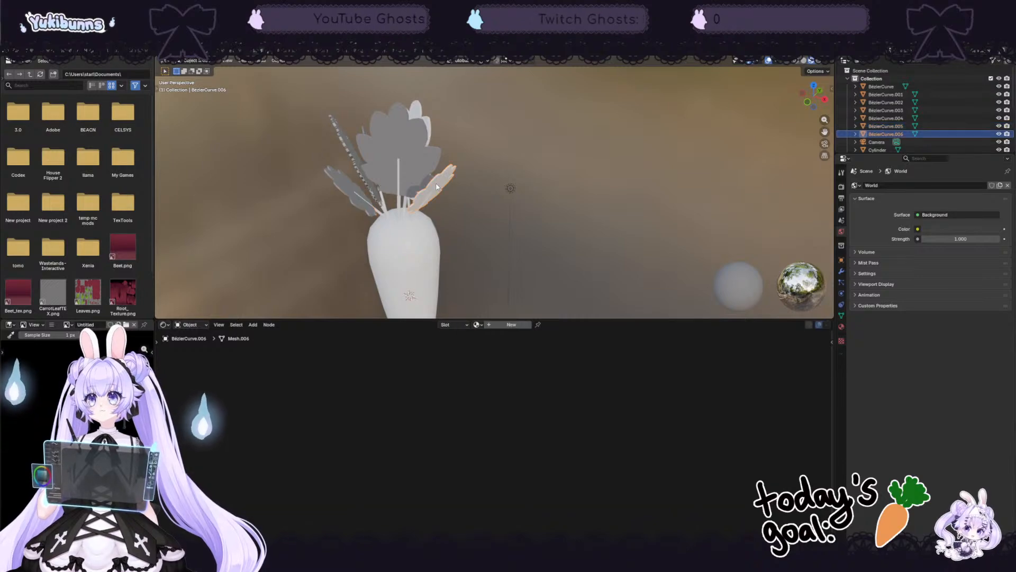
pyautogui.click(477, 325)
pyautogui.click(489, 338)
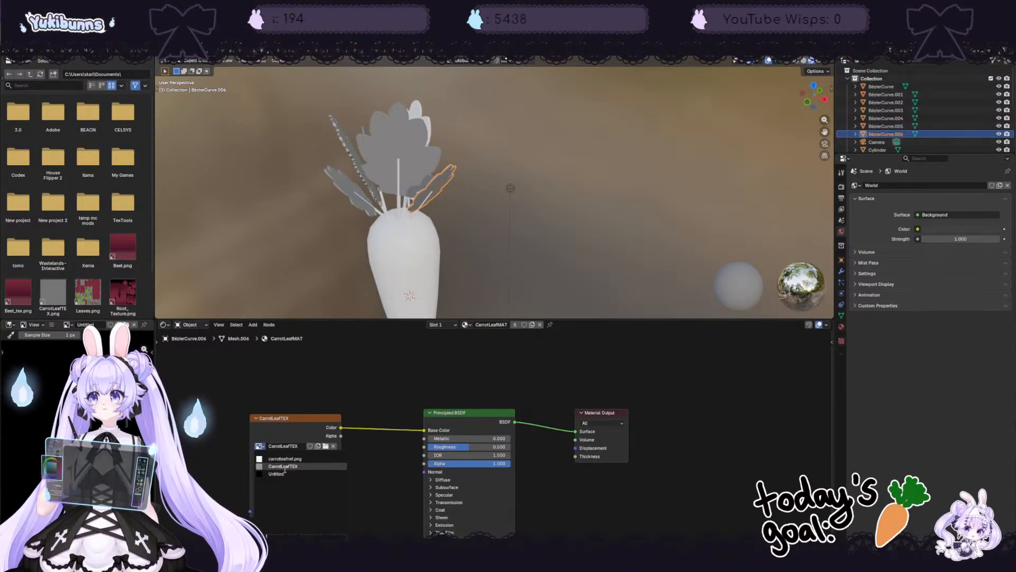
# Step: Select leaf BézierCurve.003 on its own and assign the CarrotLeafMAT material to it
pyautogui.moveTo(391, 175); pyautogui.dragTo(503, 92, button='middle')
pyautogui.click(405, 153)
pyautogui.click(503, 92)
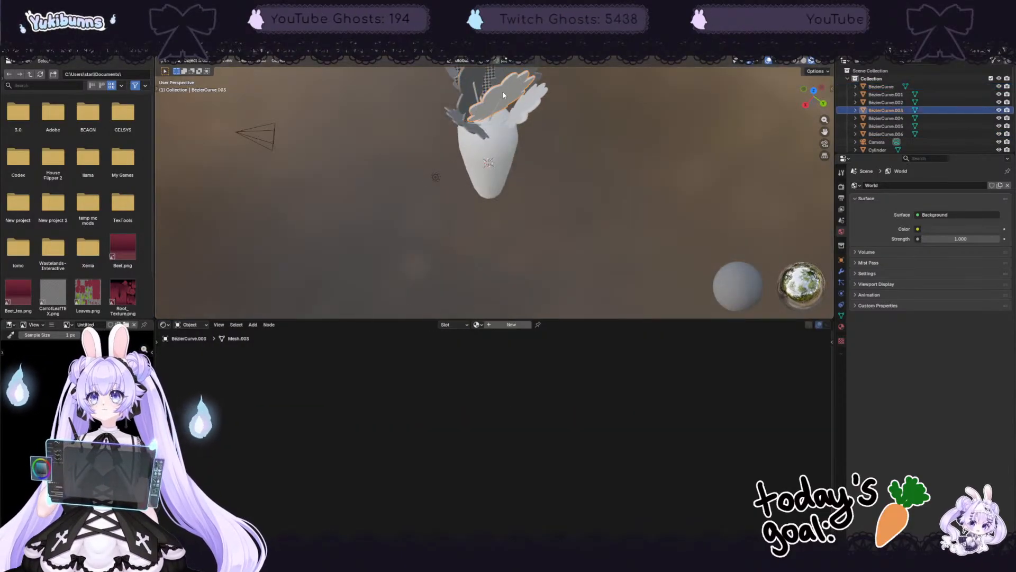
pyautogui.click(478, 324)
pyautogui.click(499, 337)
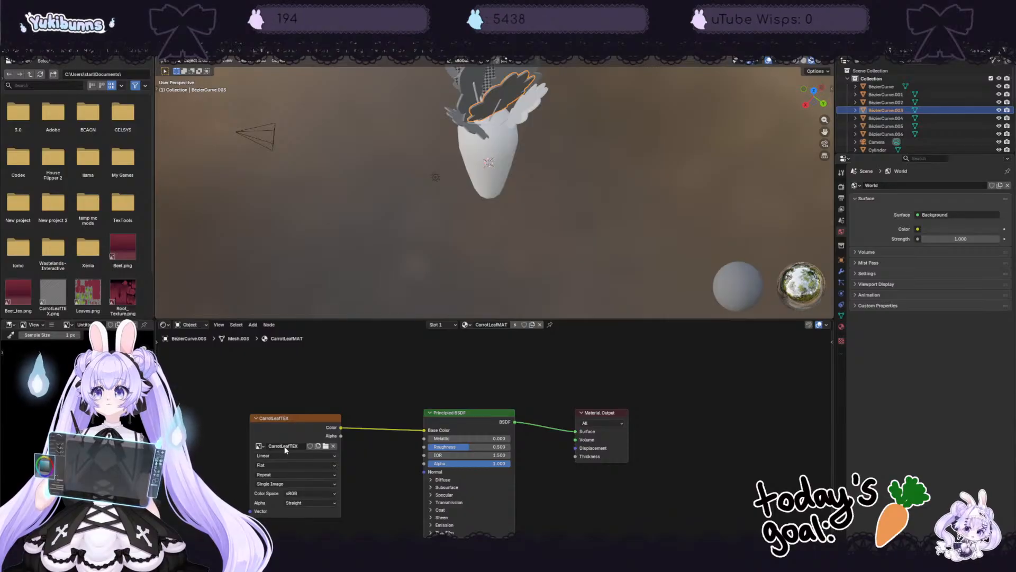
# Step: Check the material of leaf BézierCurve.001, and assign CarrotLeafMAT to leaf BézierCurve.004
pyautogui.moveTo(561, 159); pyautogui.dragTo(489, 201, button='middle')
pyautogui.click(621, 175)
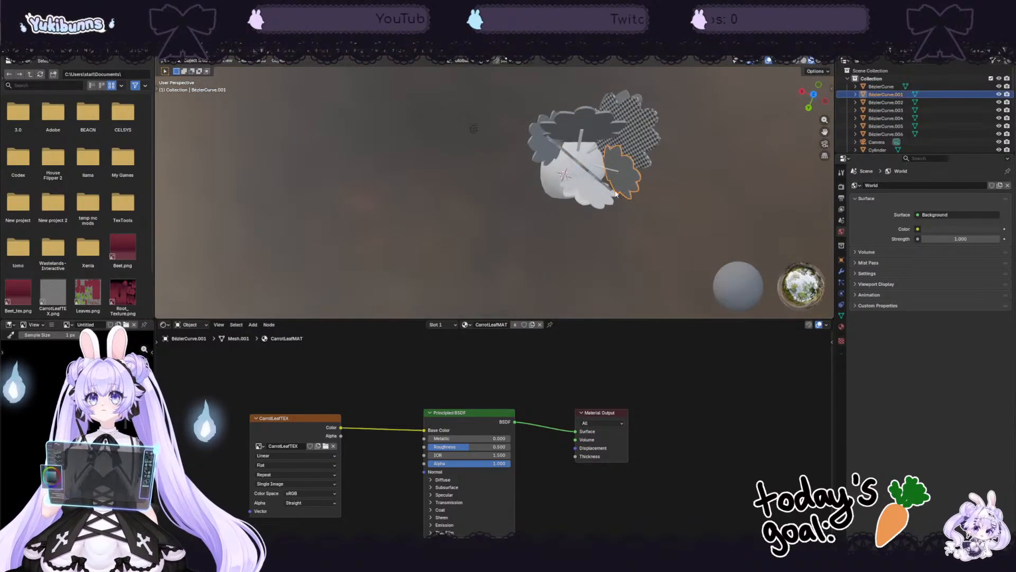
pyautogui.moveTo(621, 175); pyautogui.dragTo(523, 256, button='middle')
pyautogui.click(545, 231)
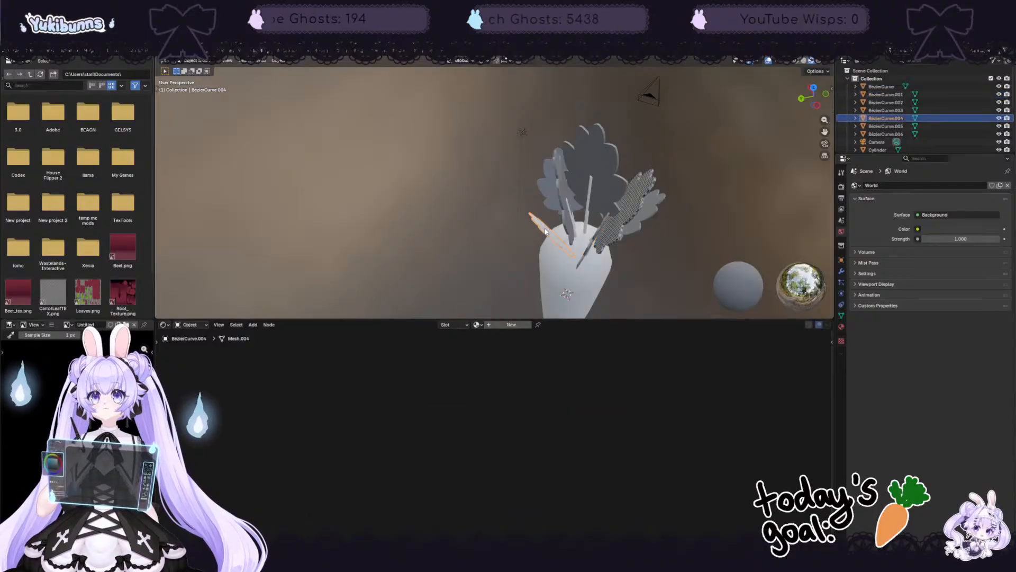
pyautogui.click(477, 324)
pyautogui.click(490, 339)
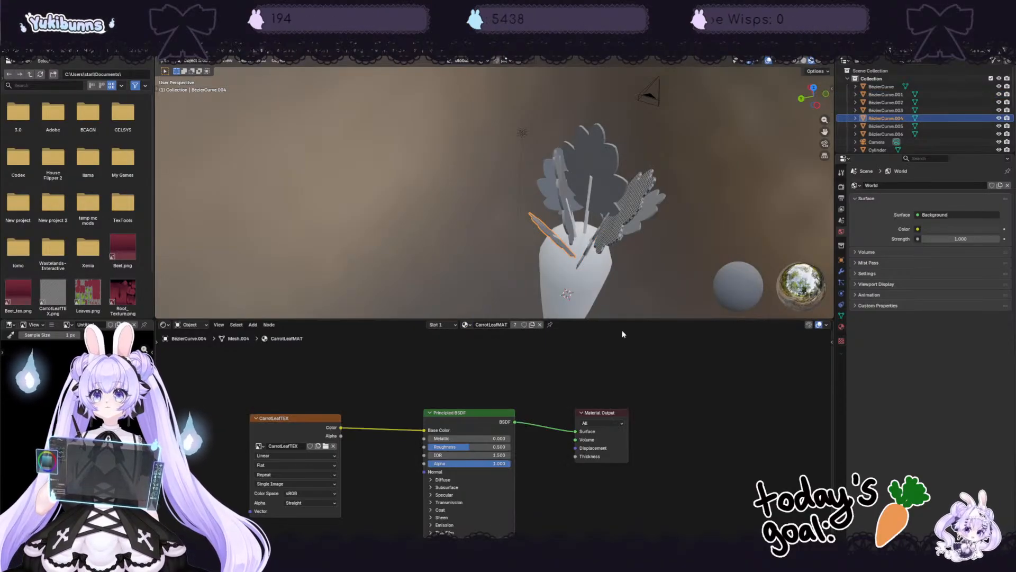
# Step: Inspect the leaves around the carrot and switch to the Texture Paint workspace with BézierCurve.004 active
pyautogui.moveTo(623, 308); pyautogui.dragTo(382, 221, button='middle')
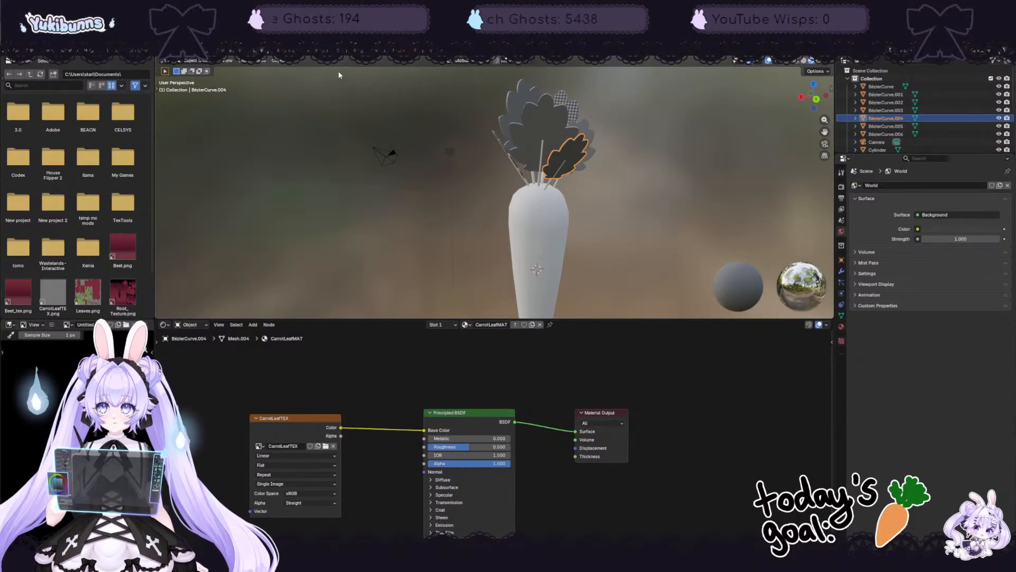
pyautogui.click(230, 51)
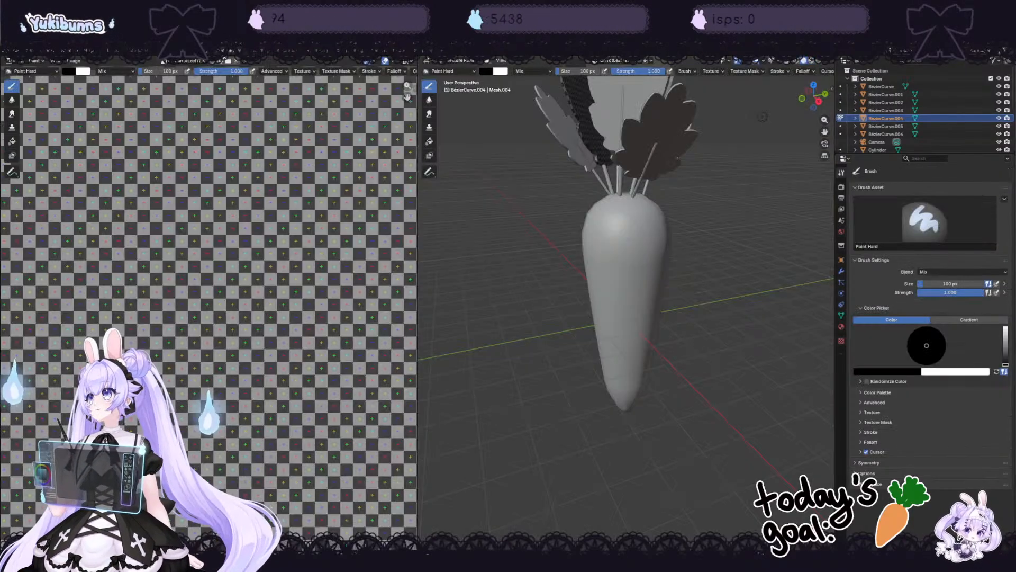
# Step: Try a short black test stroke on the texture image, inspect the leaves for it, and undo the stroke
pyautogui.scroll(-3, 583, 203)
pyautogui.moveTo(586, 128); pyautogui.dragTo(719, 119, button='middle')
pyautogui.moveTo(237, 273)
pyautogui.mouseDown()
pyautogui.moveTo(299, 241)
pyautogui.moveTo(269, 257)
pyautogui.mouseUp()
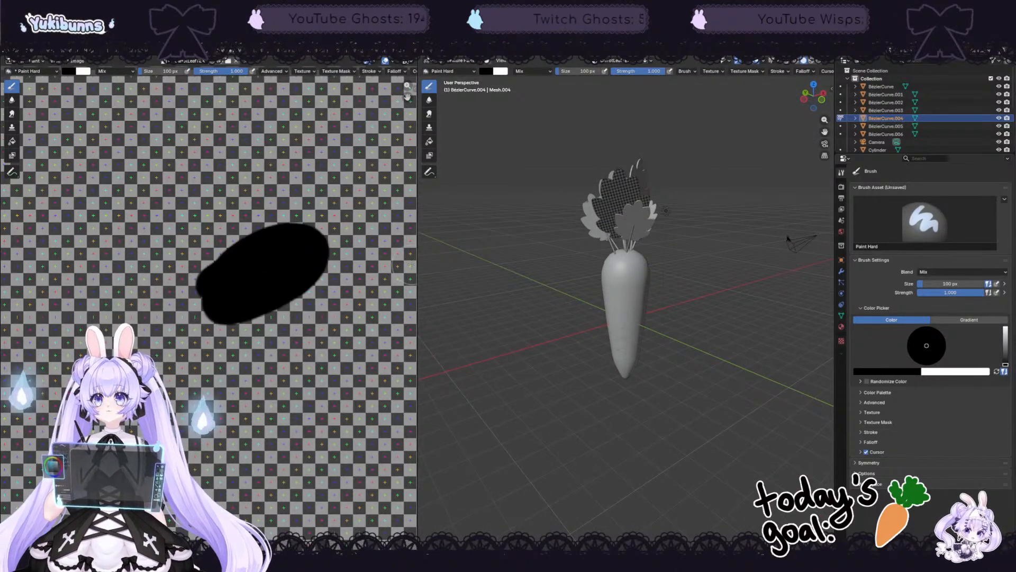
pyautogui.moveTo(601, 197); pyautogui.dragTo(770, 246, button='middle')
pyautogui.moveTo(533, 251); pyautogui.dragTo(709, 280, button='middle')
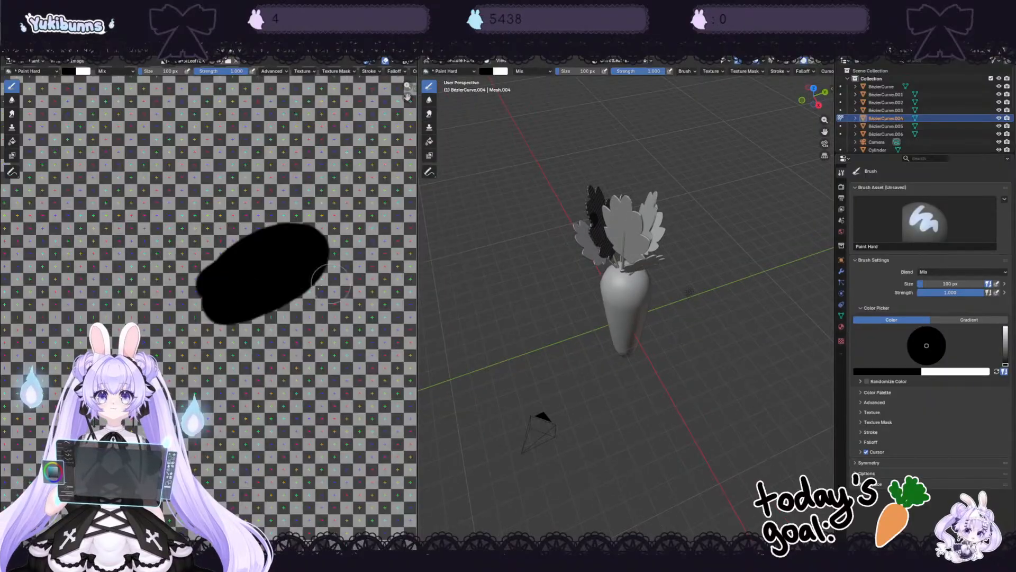
pyautogui.scroll(-4, 317, 275)
pyautogui.scroll(2, 266, 236)
pyautogui.scroll(-3, 266, 236)
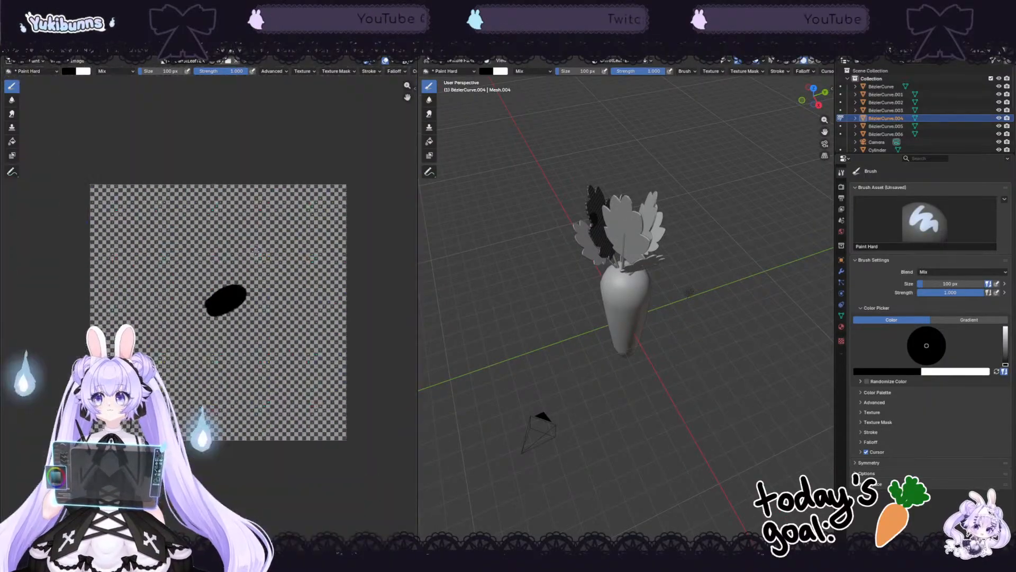
pyautogui.scroll(1, 266, 235)
pyautogui.hotkey('ctrl', 'z')
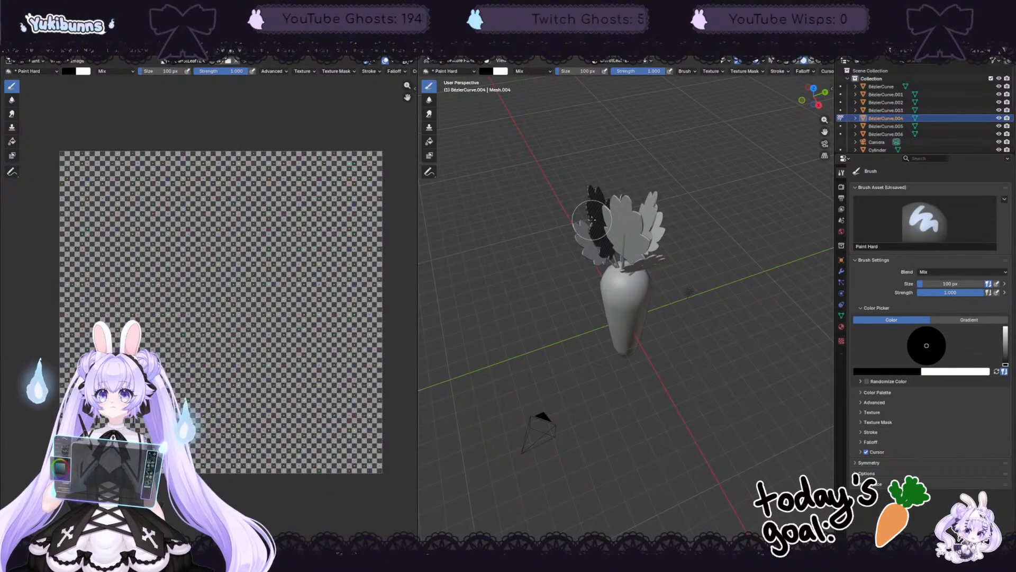
# Step: Examine how the texture shows on the leaves around the carrot and select leaf BézierCurve.005
pyautogui.moveTo(598, 223); pyautogui.dragTo(611, 202, button='middle')
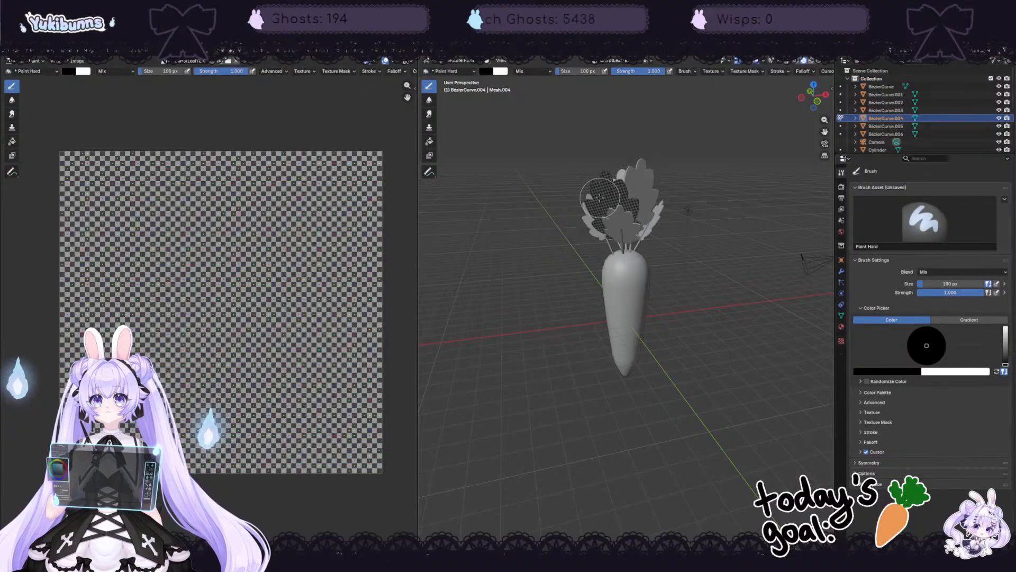
pyautogui.scroll(1, 683, 134)
pyautogui.scroll(2, 688, 130)
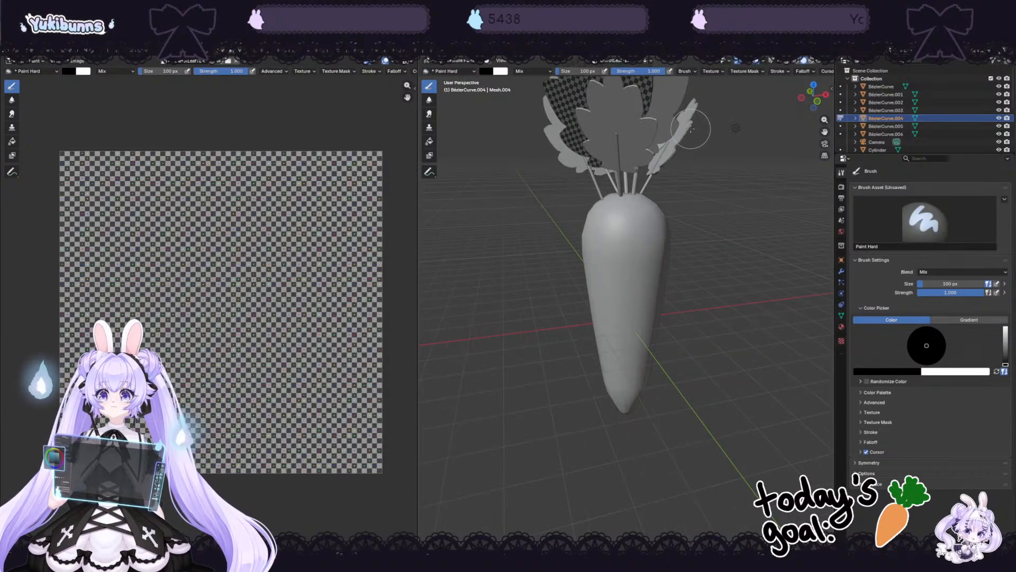
pyautogui.moveTo(695, 129); pyautogui.dragTo(721, 152, button='middle')
pyautogui.scroll(-1, 717, 155)
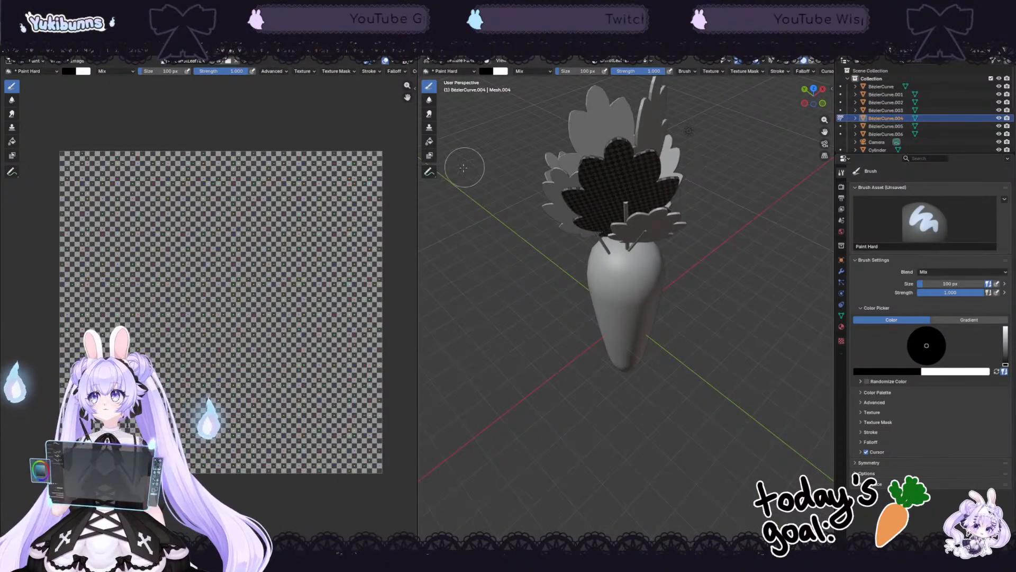
pyautogui.scroll(-2, 464, 166)
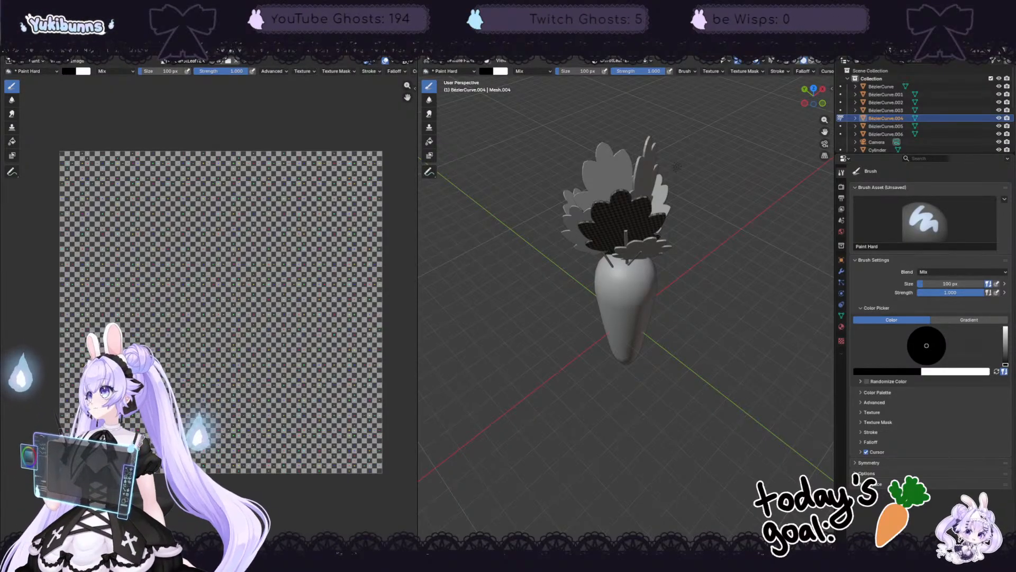
pyautogui.click(880, 126)
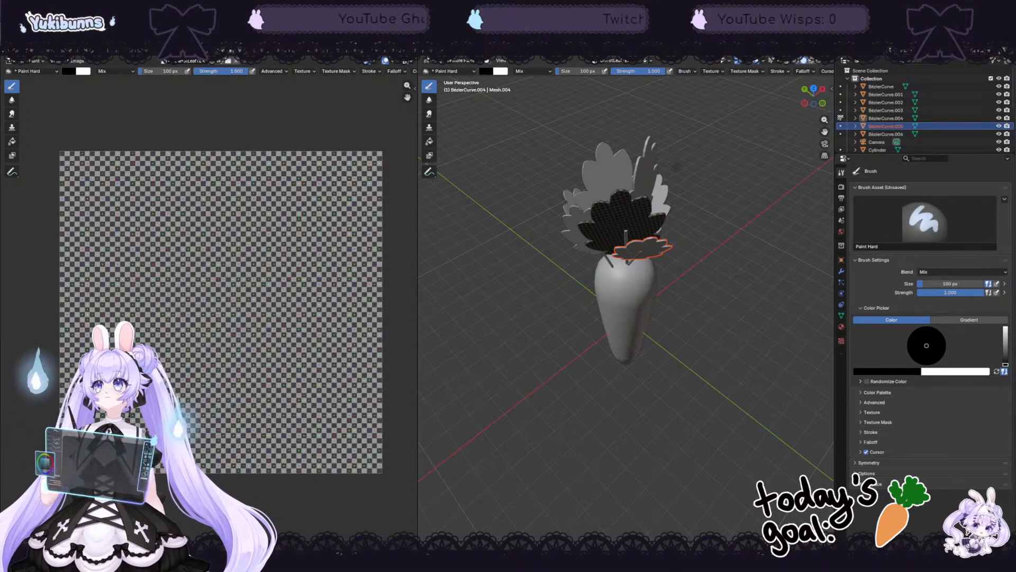
# Step: Leave Edit Mode in the Modeling workspace and open leaf BézierCurve.002 in the Texture Paint workspace
pyautogui.click(139, 51)
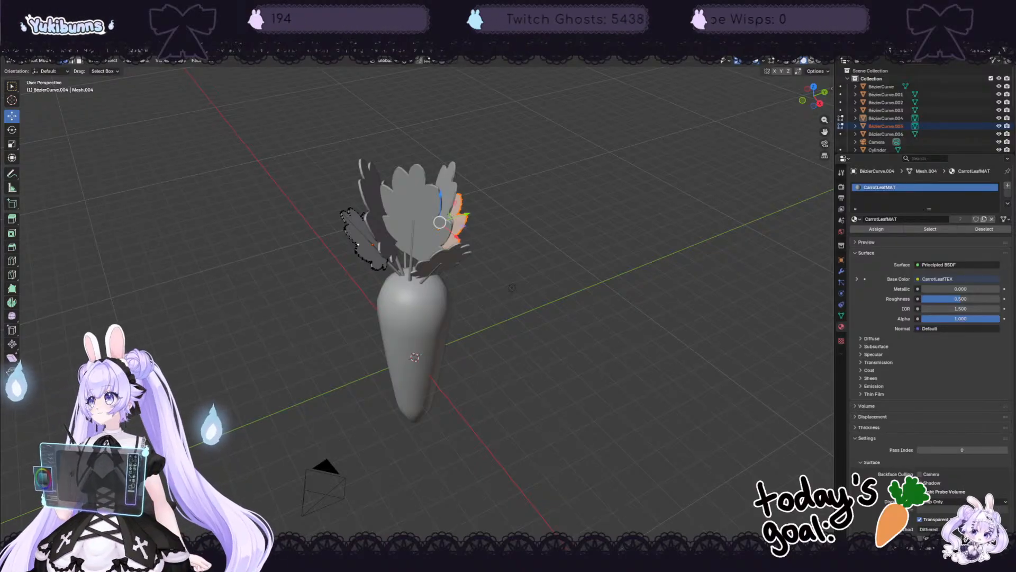
pyautogui.click(419, 123)
pyautogui.press('Tab')
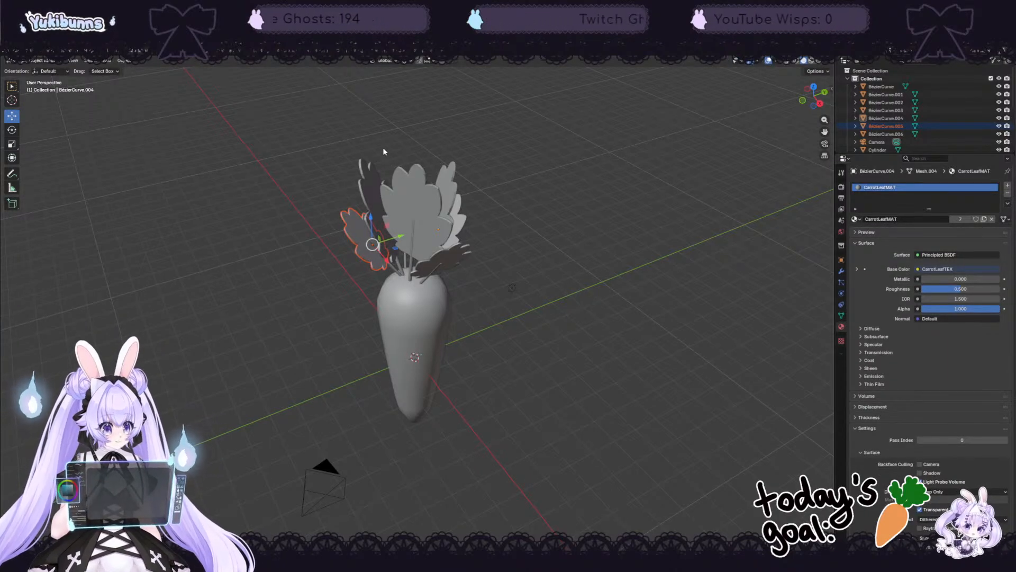
pyautogui.moveTo(477, 154); pyautogui.dragTo(528, 196, button='middle')
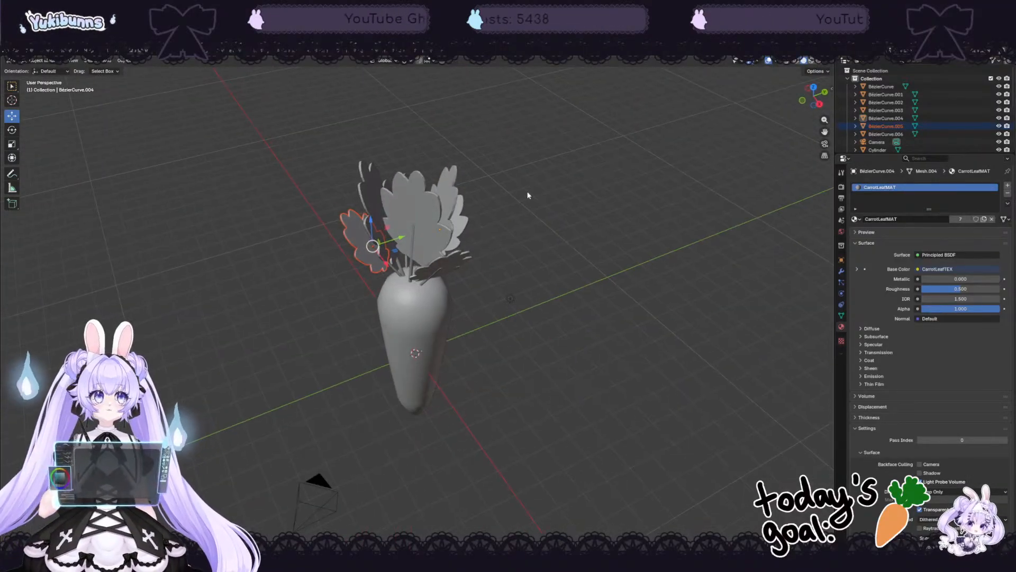
pyautogui.click(370, 193)
pyautogui.moveTo(370, 193)
pyautogui.mouseDown(button='middle')
pyautogui.moveTo(566, 231)
pyautogui.moveTo(453, 206)
pyautogui.mouseUp(button='middle')
pyautogui.click(233, 52)
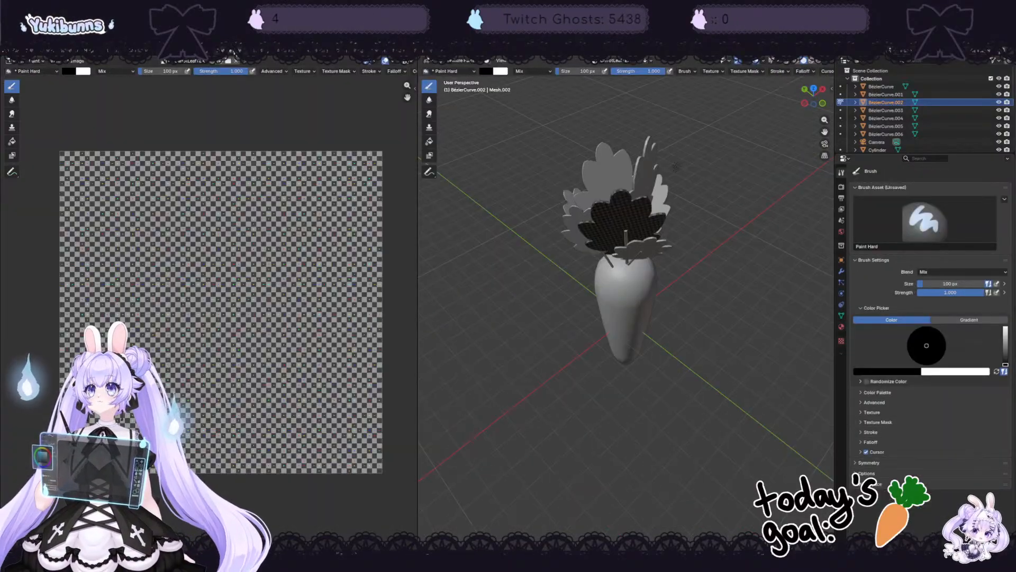
# Step: Return to the Modeling workspace and put BézierCurve.002 back into Object Mode
pyautogui.moveTo(694, 264)
pyautogui.mouseDown(button='middle')
pyautogui.moveTo(589, 272)
pyautogui.moveTo(800, 200)
pyautogui.moveTo(711, 277)
pyautogui.moveTo(664, 276)
pyautogui.mouseUp(button='middle')
pyautogui.click(139, 51)
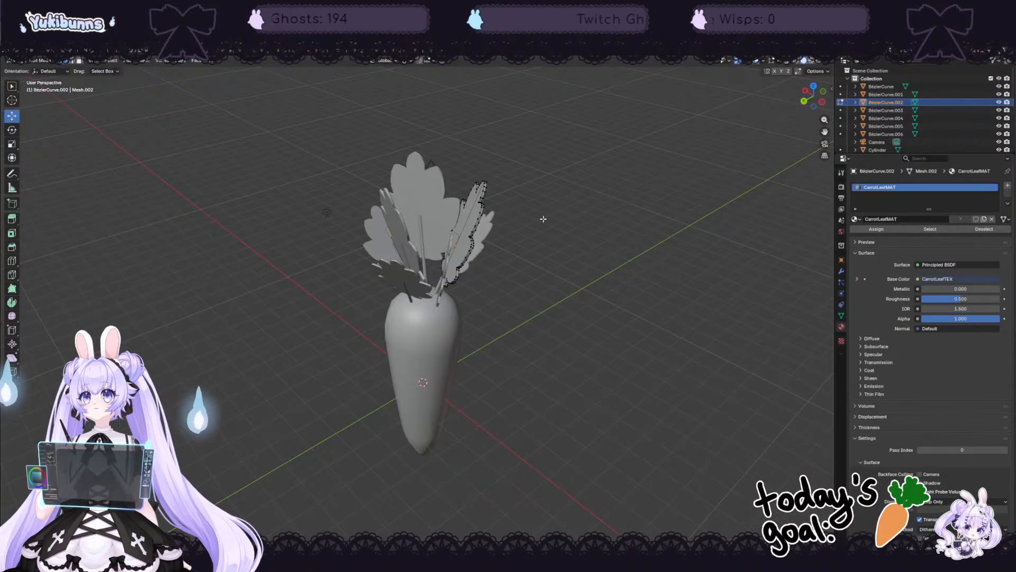
pyautogui.moveTo(543, 218); pyautogui.dragTo(386, 305, button='middle')
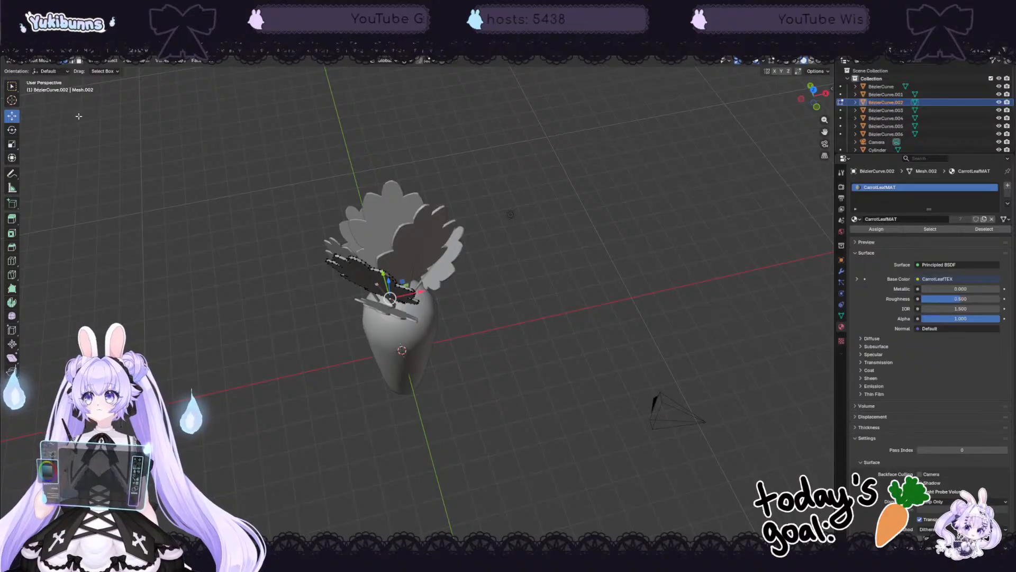
pyautogui.press('Tab')
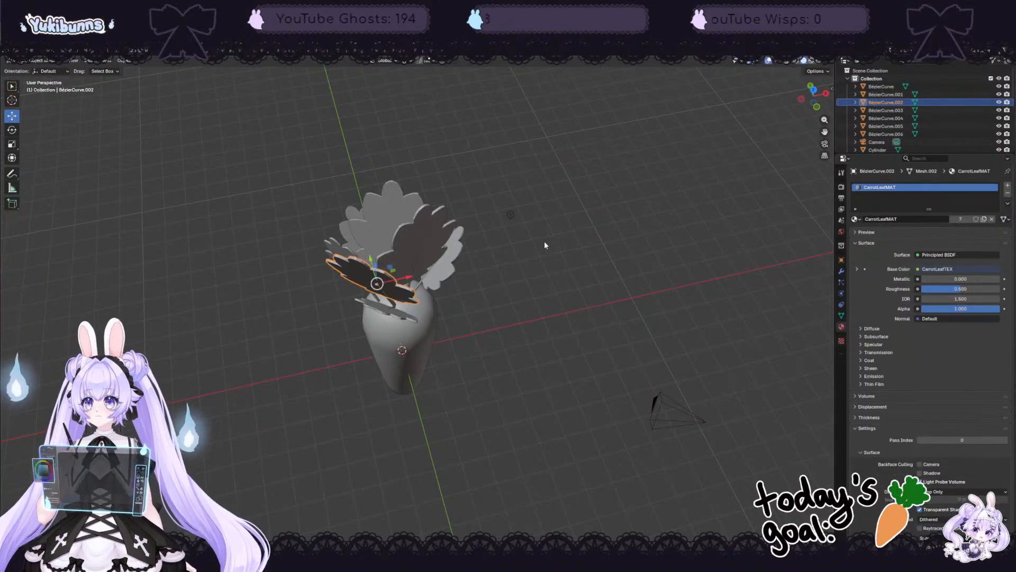
# Step: Select all seven carrot leaves together, with BézierCurve.002 as the active object
pyautogui.moveTo(544, 242); pyautogui.dragTo(380, 324, button='middle')
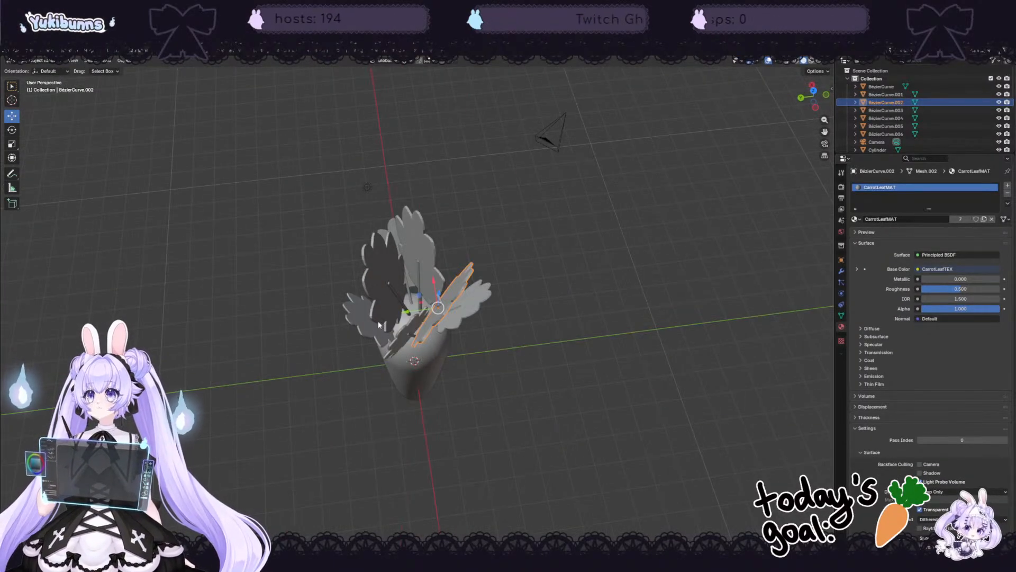
pyautogui.click(366, 325)
pyautogui.click(385, 264)
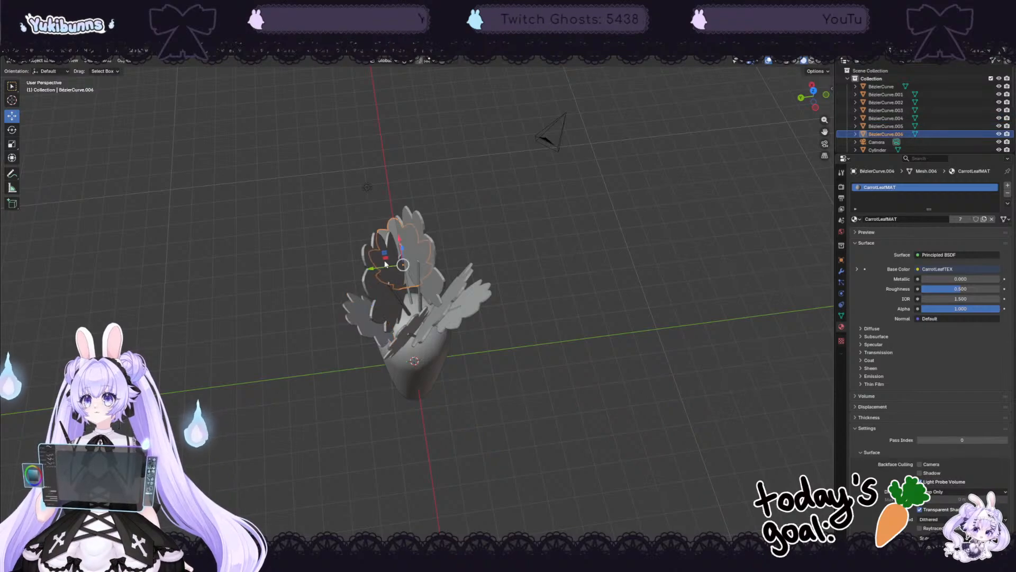
pyautogui.keyDown('shift'); pyautogui.click(373, 308); pyautogui.keyUp('shift')
pyautogui.keyDown('shift'); pyautogui.click(359, 323); pyautogui.keyUp('shift')
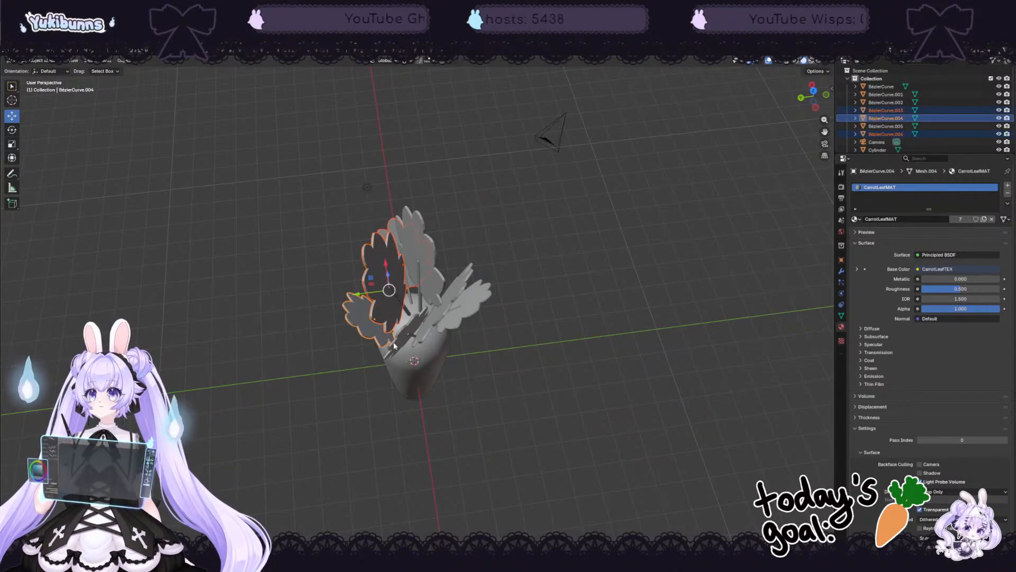
pyautogui.keyDown('shift'); pyautogui.click(397, 345); pyautogui.keyUp('shift')
pyautogui.keyDown('shift'); pyautogui.click(476, 306); pyautogui.keyUp('shift')
pyautogui.keyDown('shift'); pyautogui.click(433, 272); pyautogui.keyUp('shift')
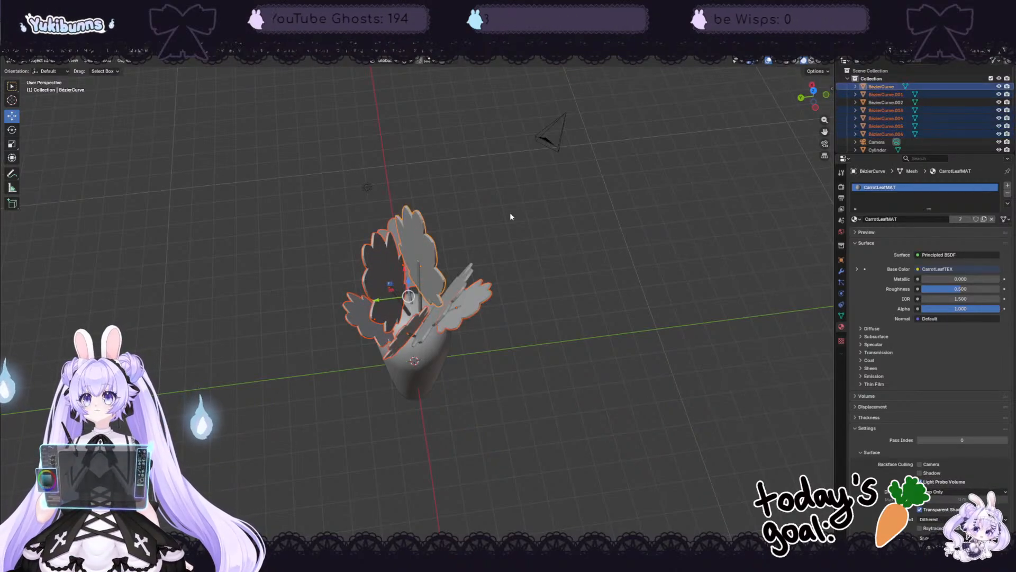
pyautogui.moveTo(509, 212); pyautogui.dragTo(444, 253, button='middle')
pyautogui.keyDown('shift'); pyautogui.click(452, 223); pyautogui.keyUp('shift')
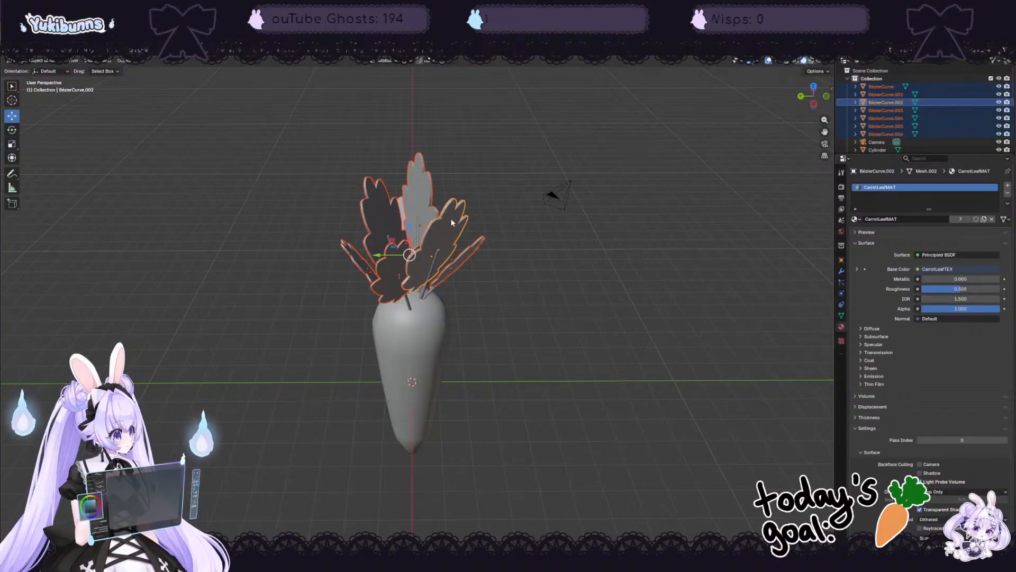
# Step: Copy the UV maps from the active leaf BézierCurve.002 to the other selected leaves
pyautogui.rightClick(452, 222)
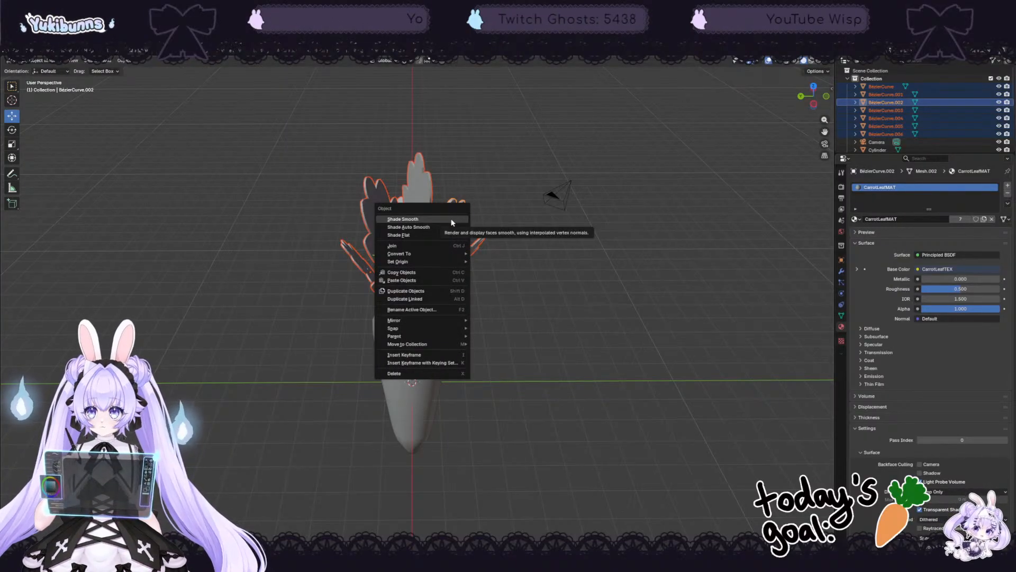
pyautogui.click(62, 63)
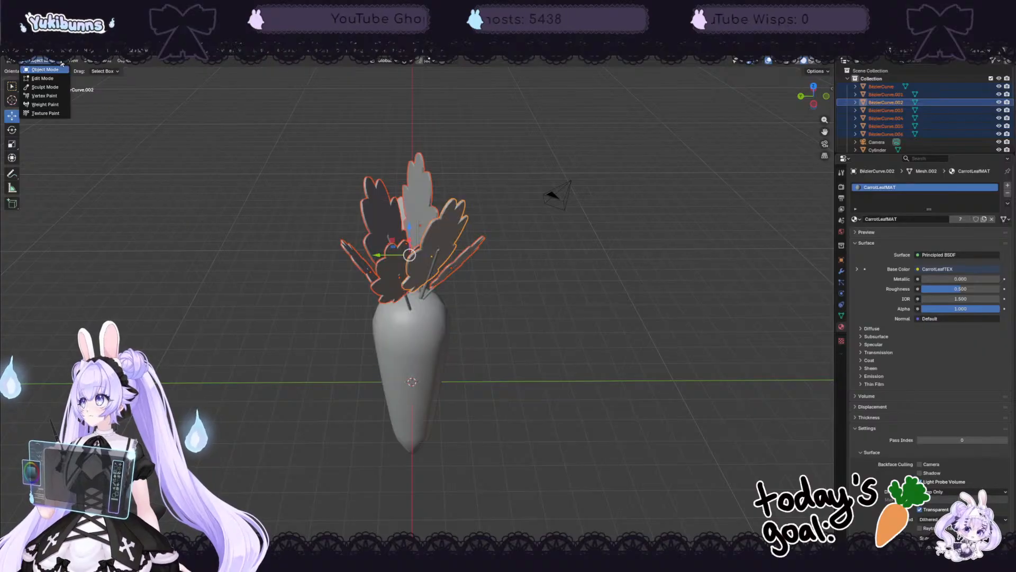
pyautogui.moveTo(76, 63)
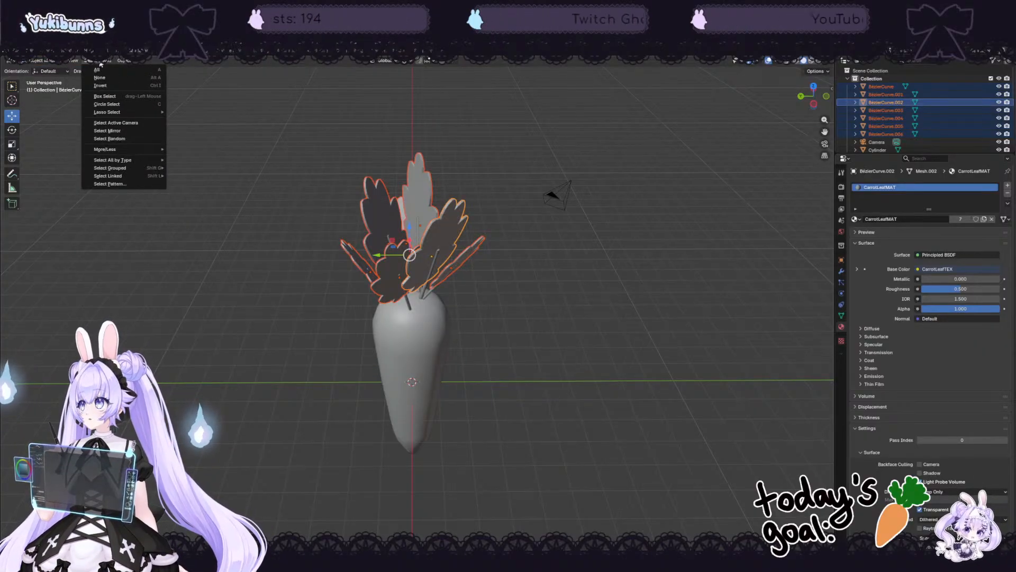
pyautogui.moveTo(127, 64)
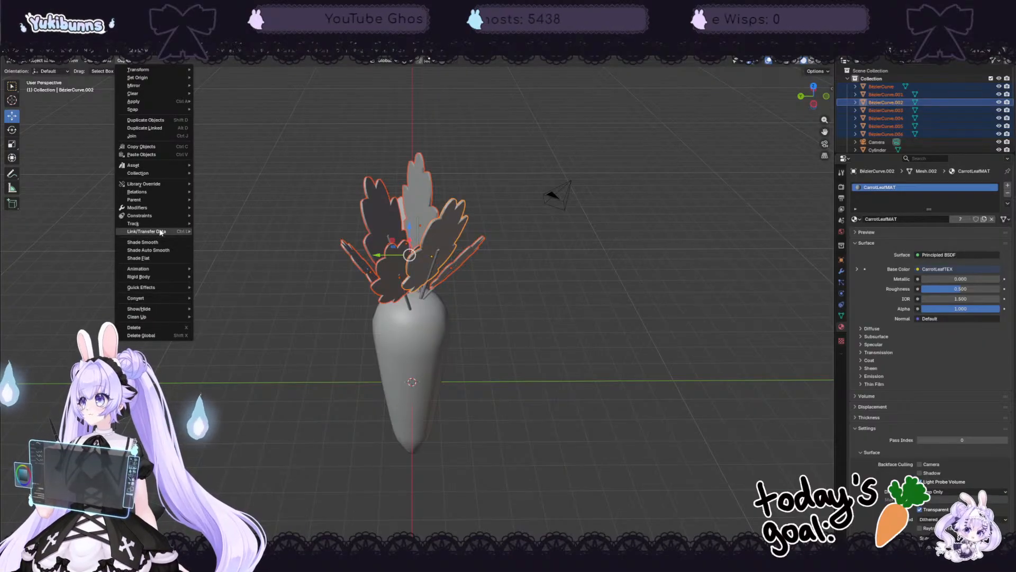
pyautogui.moveTo(162, 232)
pyautogui.moveTo(216, 234)
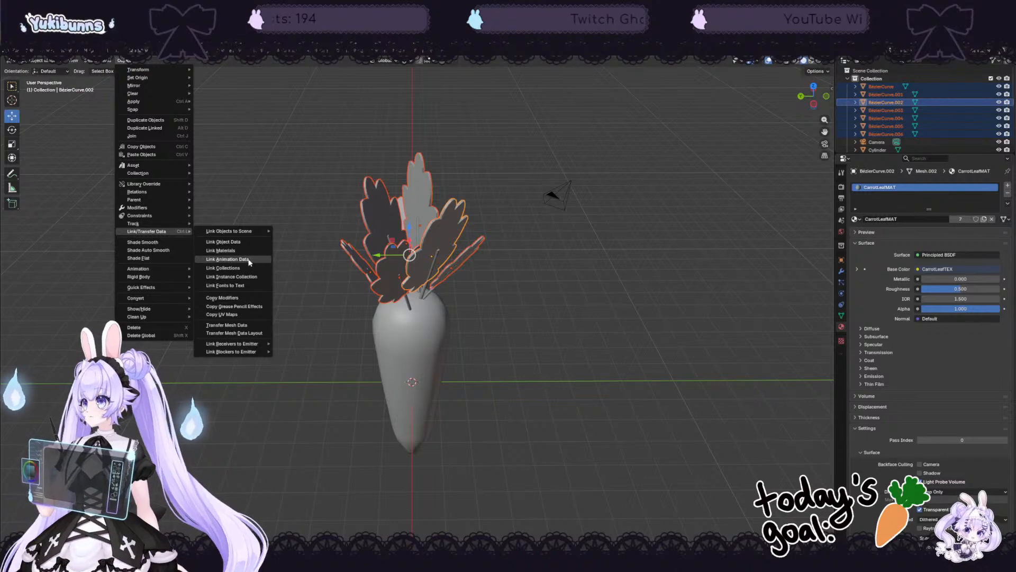
pyautogui.click(258, 316)
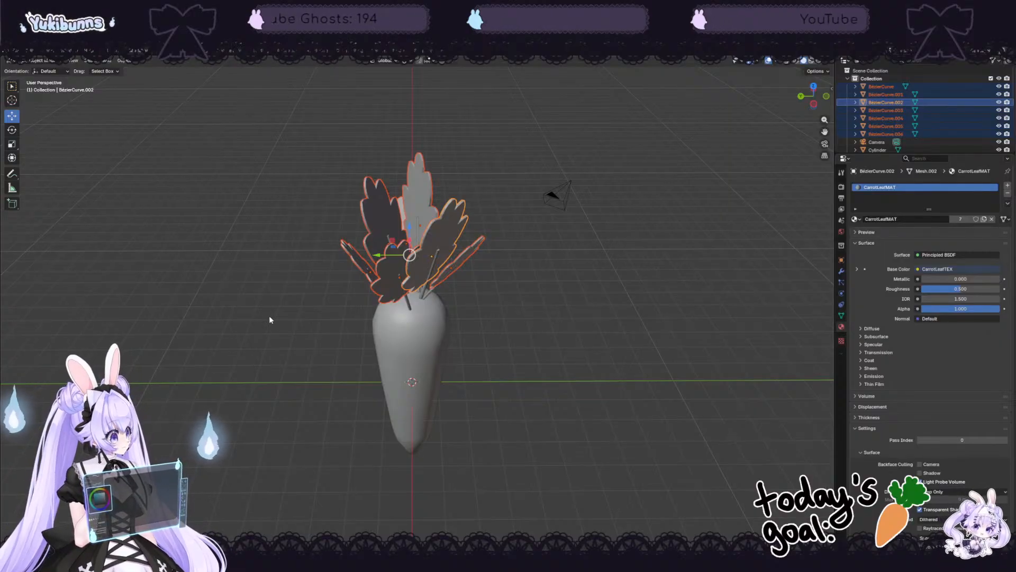
# Step: Switch to the Texture Paint workspace with all leaves selected and check the texture on them from several sides
pyautogui.click(236, 58)
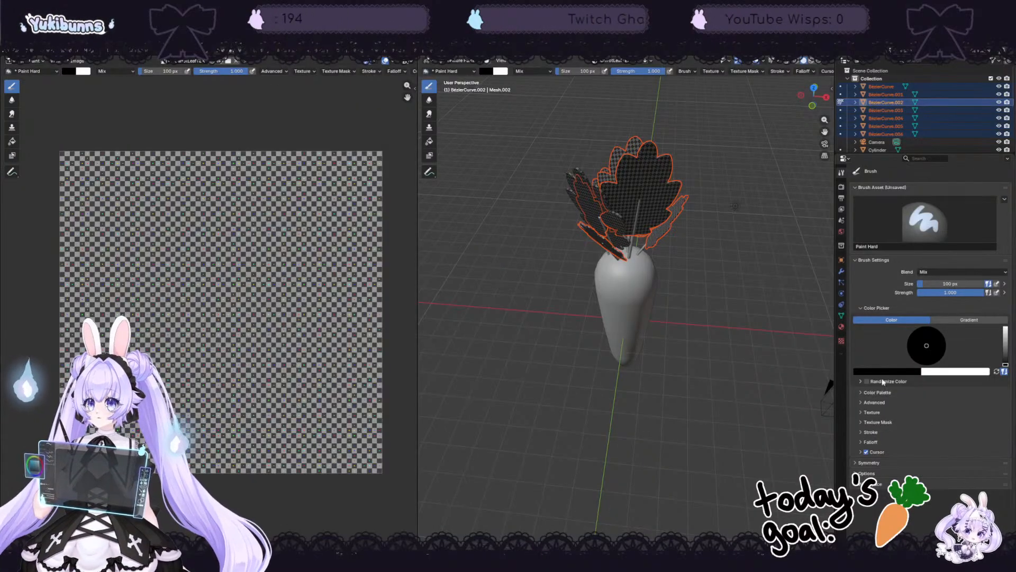
pyautogui.moveTo(770, 362); pyautogui.dragTo(789, 323, button='middle')
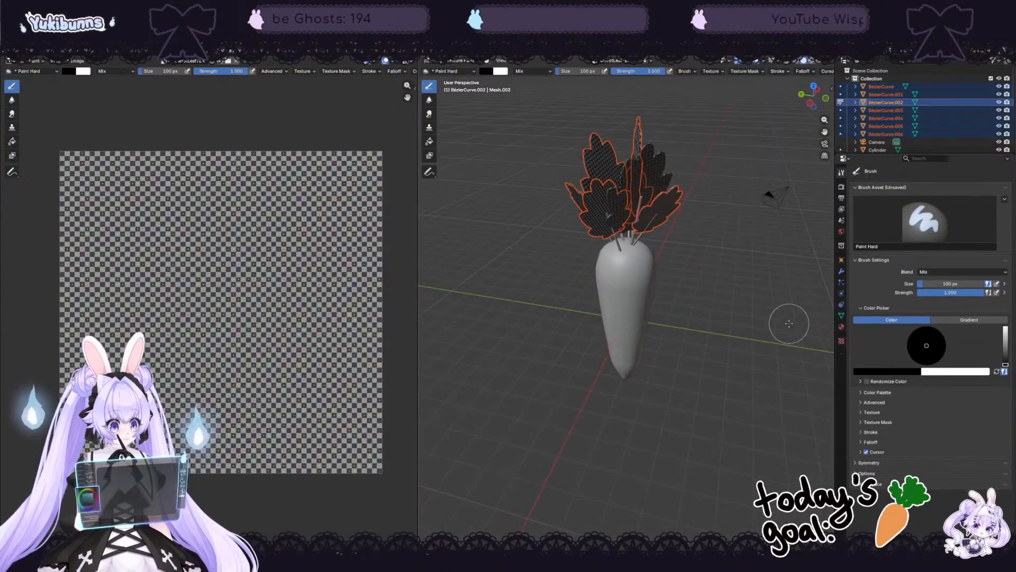
pyautogui.scroll(-1, 717, 122)
pyautogui.moveTo(735, 159); pyautogui.dragTo(789, 167, button='middle')
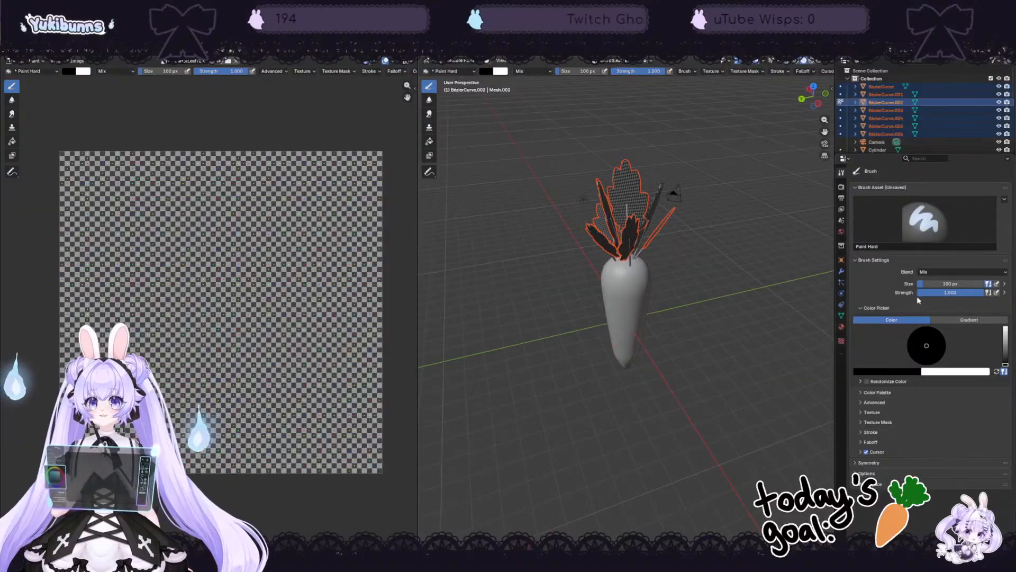
# Step: Set the paint brush colour to a medium, muted green for the leaves
pyautogui.click(892, 371)
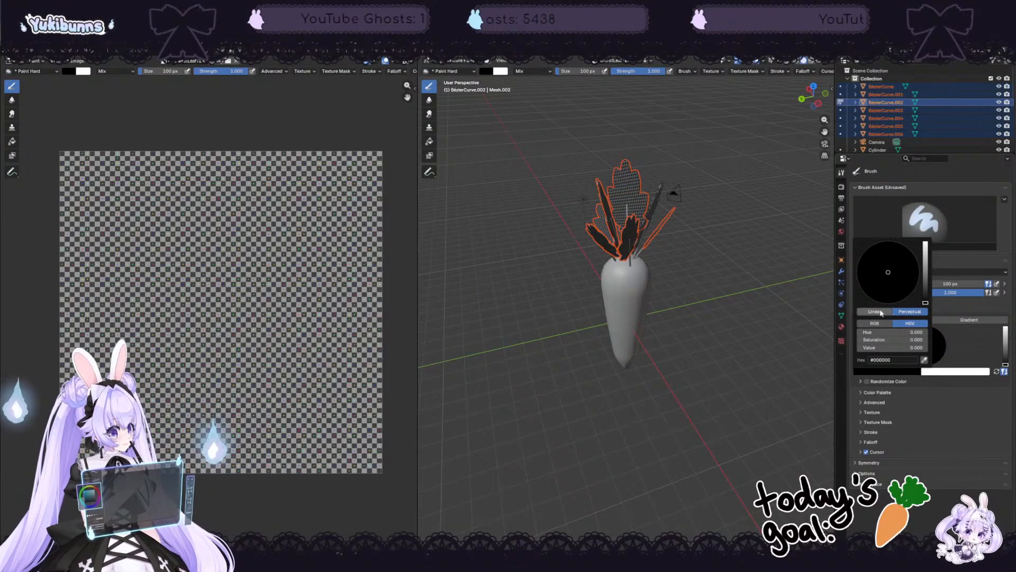
pyautogui.click(909, 372)
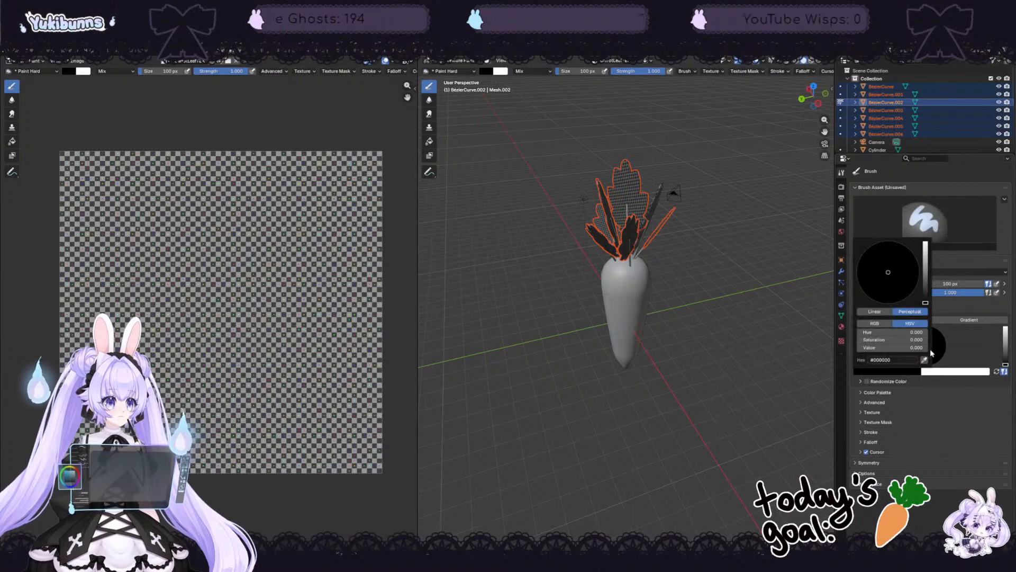
pyautogui.click(902, 284)
pyautogui.click(925, 259)
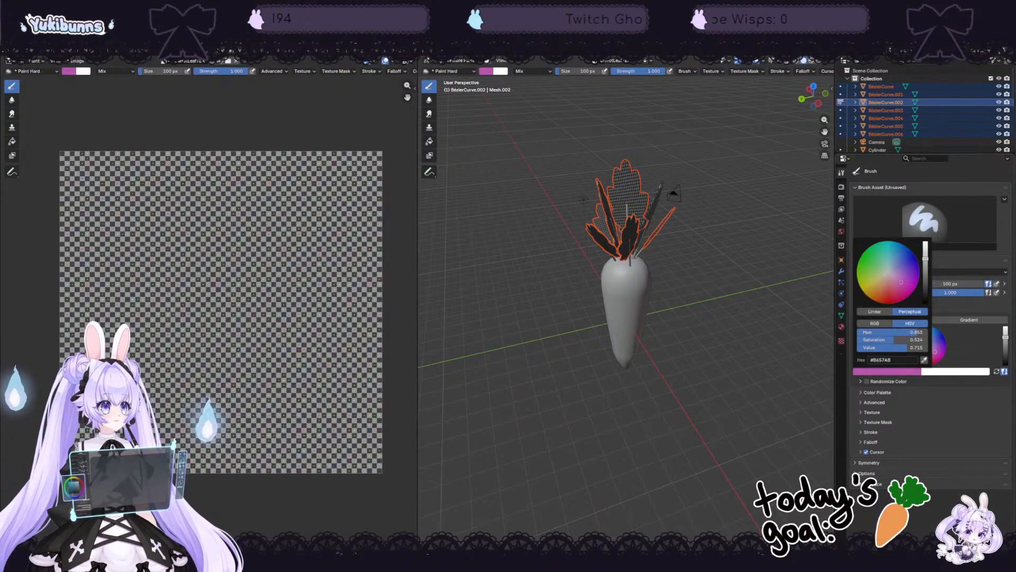
pyautogui.moveTo(878, 271)
pyautogui.mouseDown()
pyautogui.moveTo(868, 265)
pyautogui.moveTo(925, 264)
pyautogui.moveTo(875, 268)
pyautogui.mouseUp()
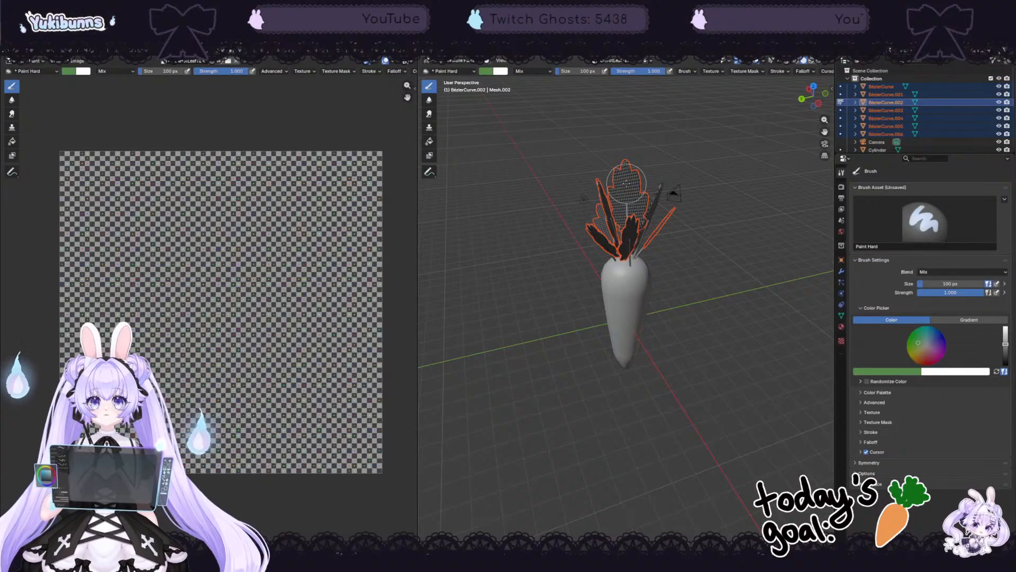
pyautogui.moveTo(632, 175)
pyautogui.mouseDown(button='middle')
pyautogui.moveTo(688, 180)
pyautogui.moveTo(639, 187)
pyautogui.mouseUp(button='middle')
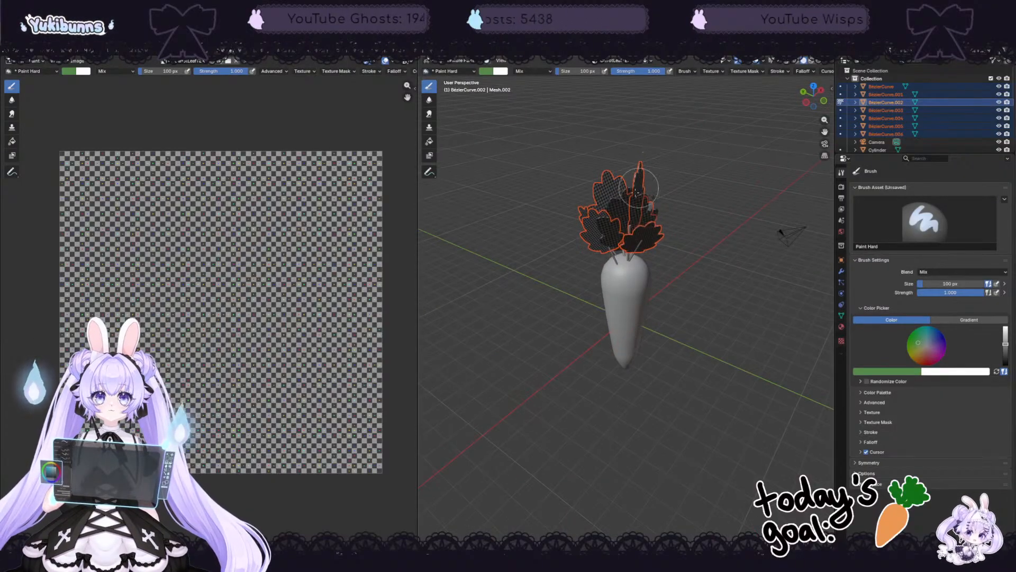
# Step: Paint all the carrot leaves solid green with the 100 px Paint Hard brush, covering their front and back sides
pyautogui.moveTo(576, 224)
pyautogui.mouseDown()
pyautogui.moveTo(595, 247)
pyautogui.moveTo(615, 184)
pyautogui.moveTo(730, 184)
pyautogui.mouseUp()
pyautogui.moveTo(730, 185); pyautogui.dragTo(650, 186, button='middle')
pyautogui.moveTo(586, 224)
pyautogui.mouseDown()
pyautogui.moveTo(645, 182)
pyautogui.moveTo(667, 236)
pyautogui.moveTo(659, 244)
pyautogui.mouseUp()
pyautogui.moveTo(710, 189); pyautogui.dragTo(640, 185, button='middle')
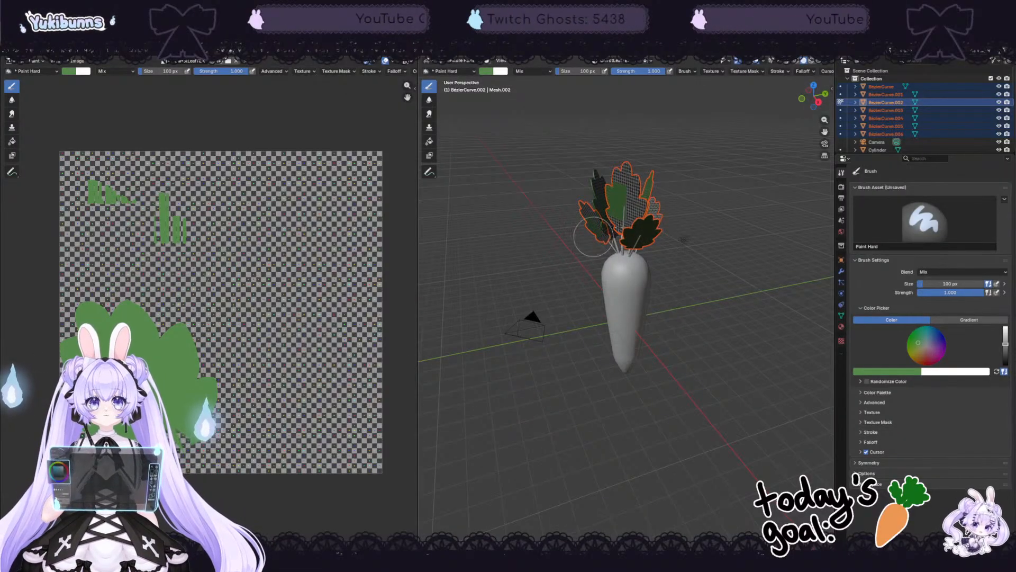
pyautogui.moveTo(624, 176); pyautogui.dragTo(706, 227)
pyautogui.moveTo(705, 227); pyautogui.dragTo(674, 222, button='middle')
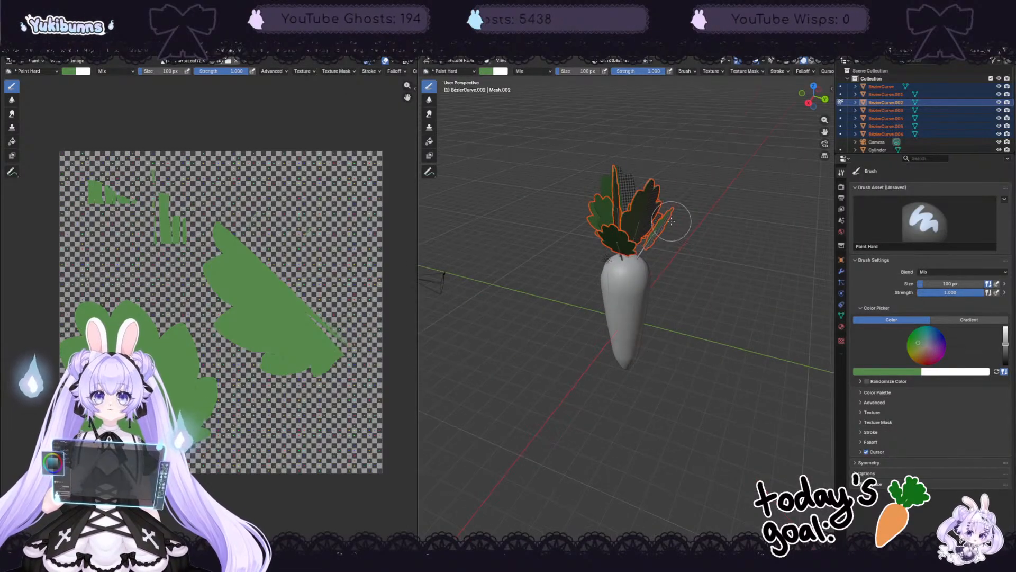
pyautogui.moveTo(585, 239)
pyautogui.mouseDown()
pyautogui.moveTo(630, 198)
pyautogui.moveTo(704, 233)
pyautogui.mouseUp()
pyautogui.moveTo(731, 244); pyautogui.dragTo(645, 233, button='middle')
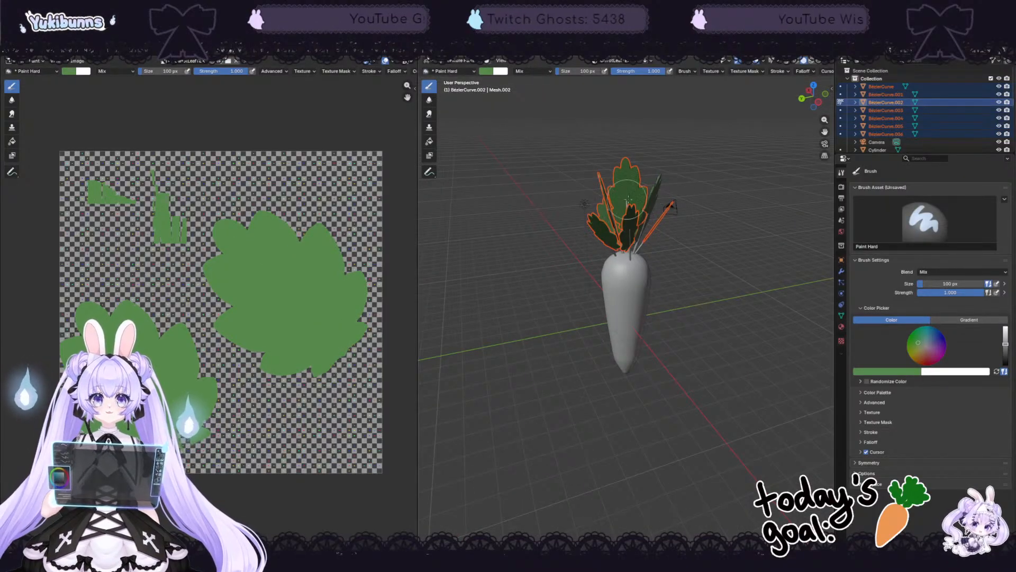
pyautogui.moveTo(628, 200); pyautogui.dragTo(643, 137, button='middle')
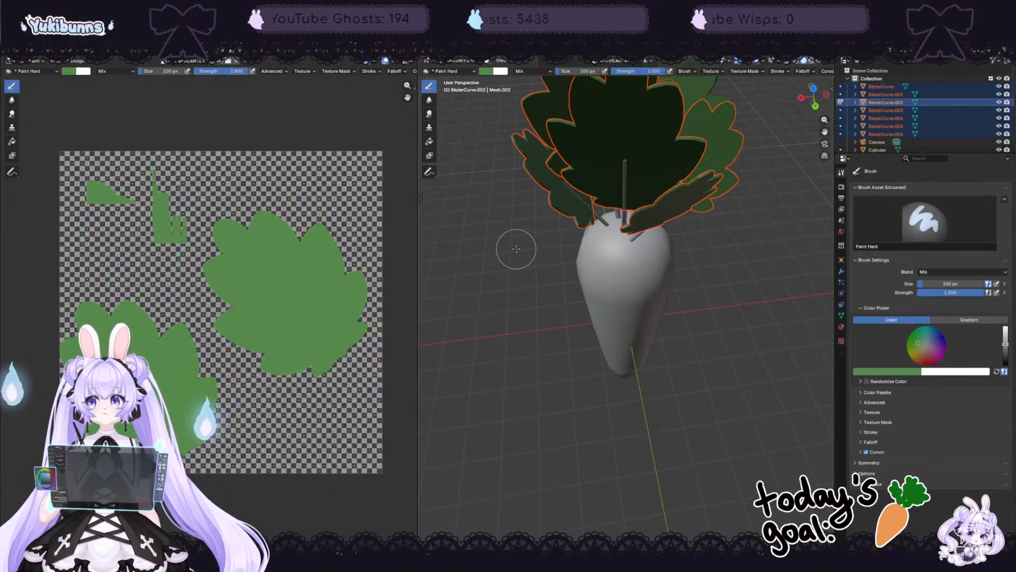
pyautogui.moveTo(518, 249); pyautogui.dragTo(577, 251, button='middle')
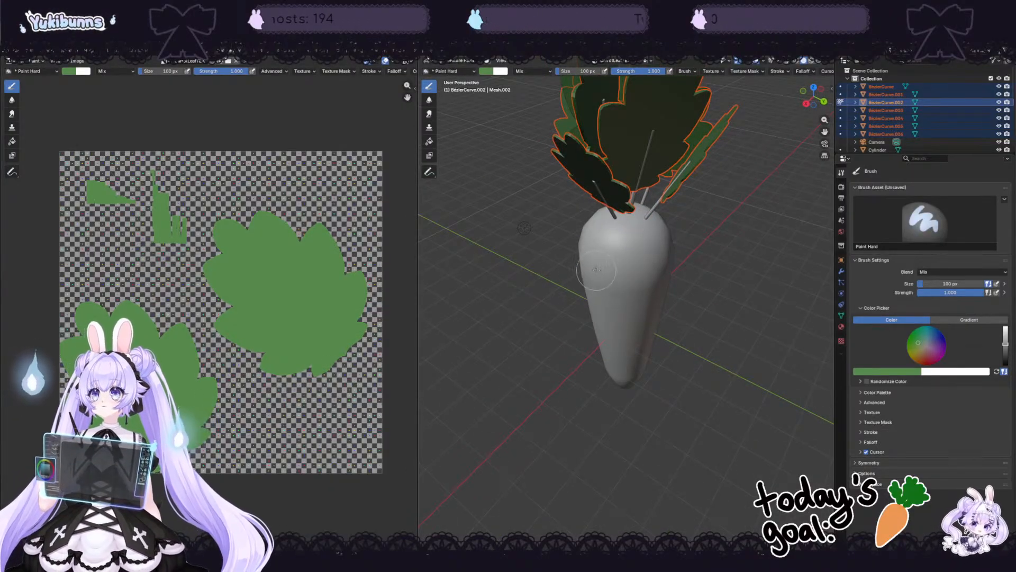
pyautogui.moveTo(603, 288)
pyautogui.mouseDown(button='middle')
pyautogui.moveTo(609, 304)
pyautogui.moveTo(677, 255)
pyautogui.moveTo(739, 275)
pyautogui.mouseUp(button='middle')
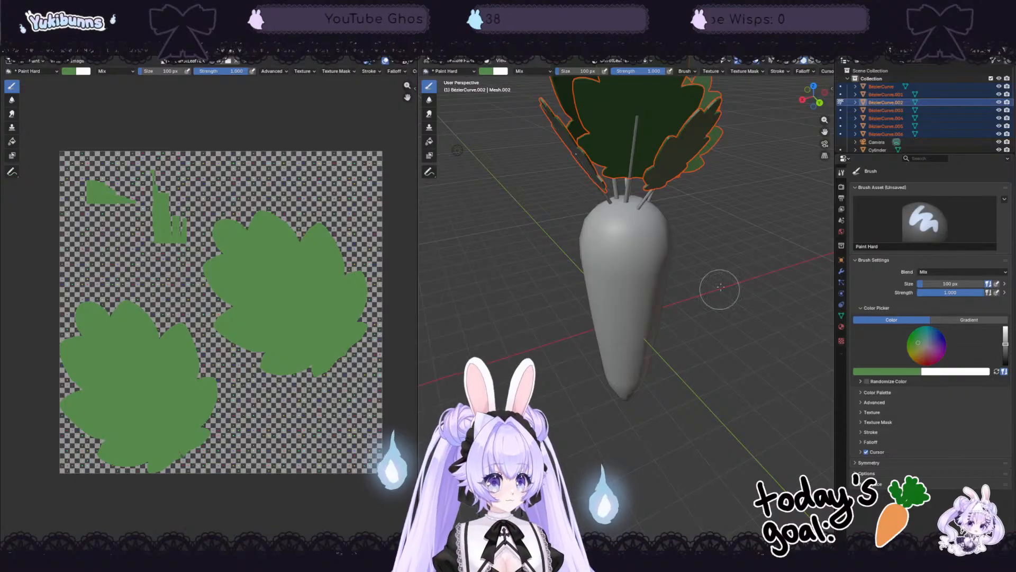
pyautogui.moveTo(734, 234); pyautogui.dragTo(717, 221, button='middle')
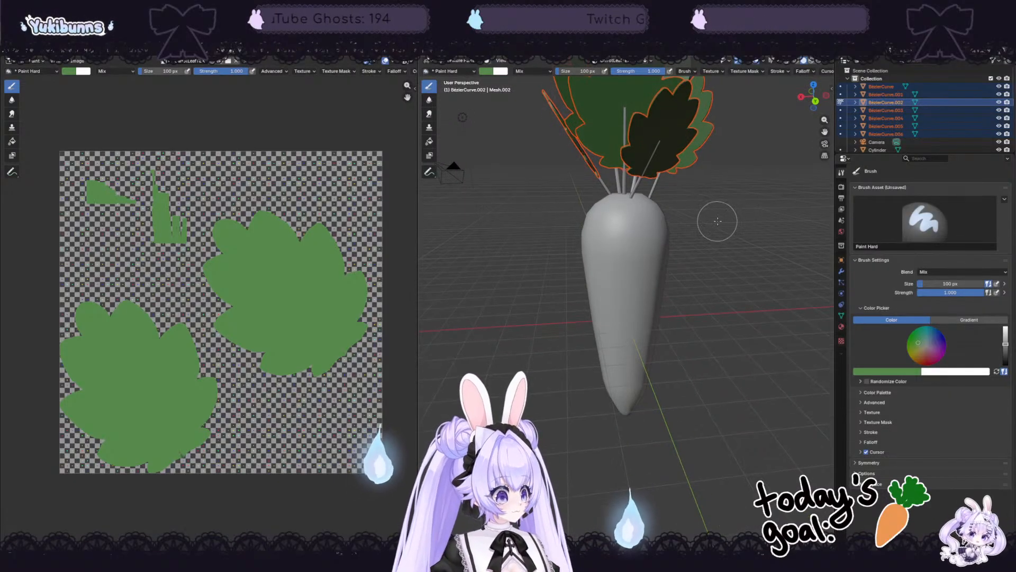
pyautogui.moveTo(823, 131); pyautogui.dragTo(806, 230)
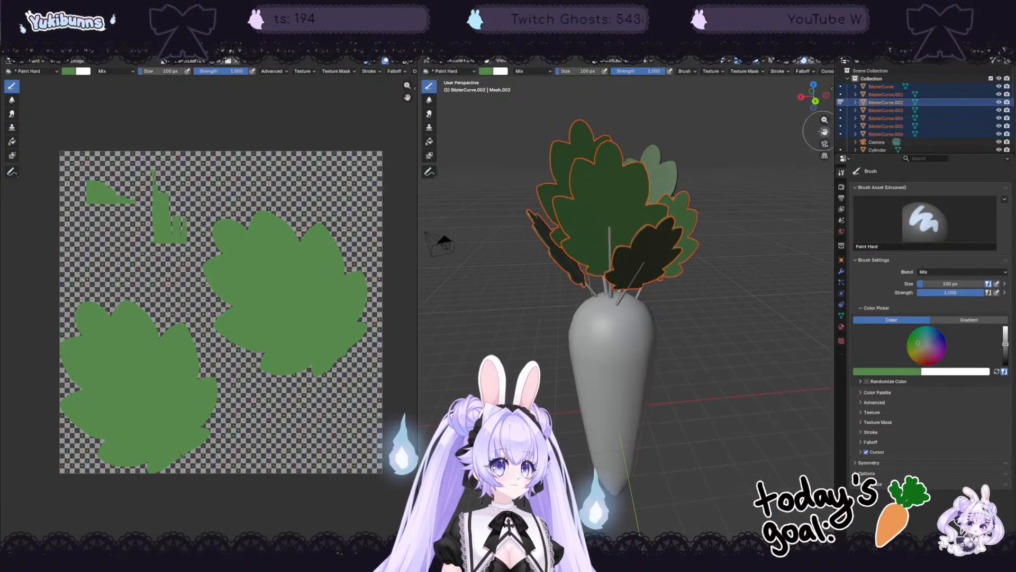
pyautogui.moveTo(713, 213)
pyautogui.mouseDown(button='middle')
pyautogui.moveTo(576, 208)
pyautogui.moveTo(688, 212)
pyautogui.moveTo(745, 229)
pyautogui.mouseUp(button='middle')
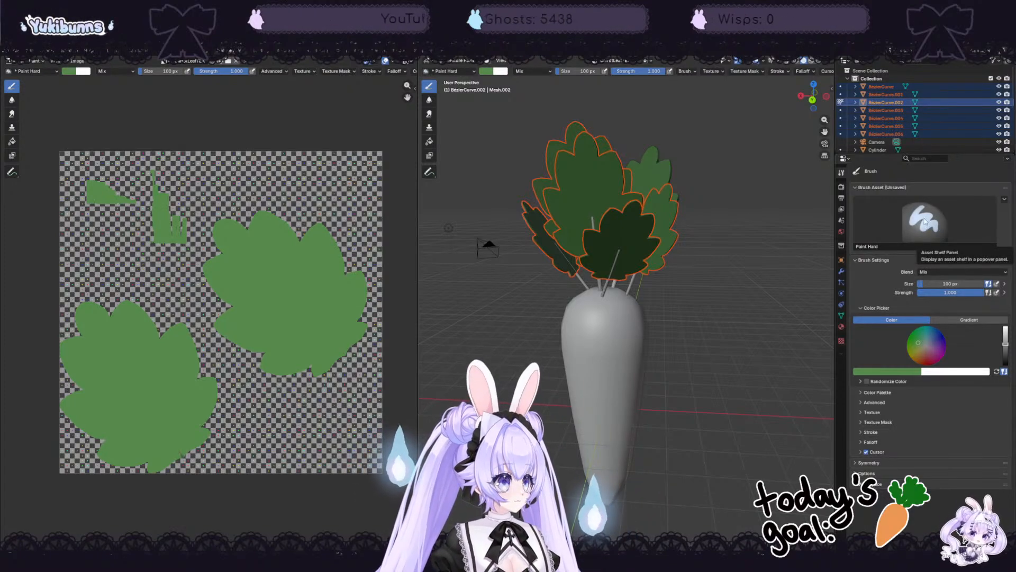
# Step: Set the brush colour to a muted blue-green and try a 472 px dab on the lower leaf's base, undoing it
pyautogui.click(904, 371)
pyautogui.moveTo(884, 274); pyautogui.dragTo(881, 265)
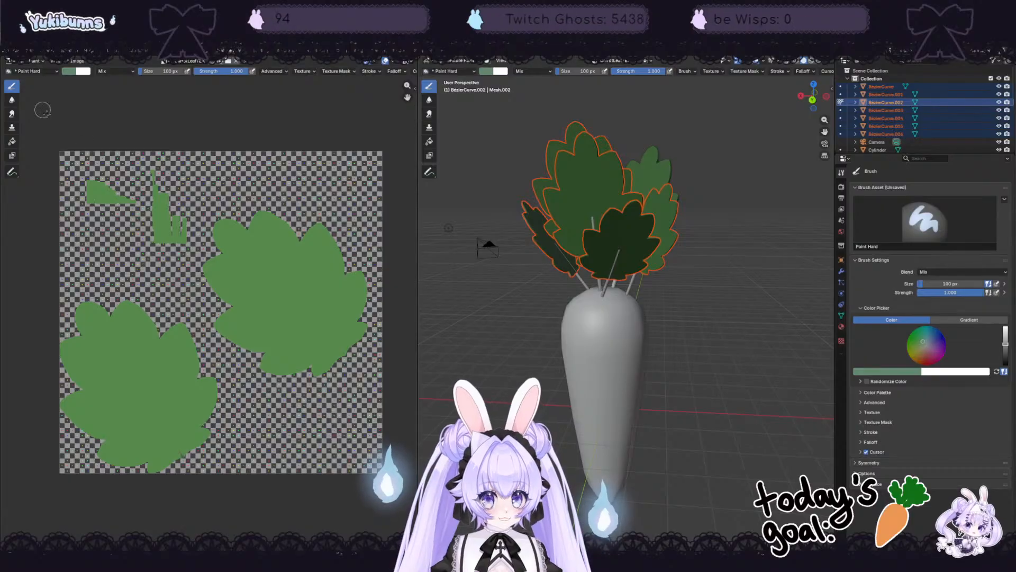
pyautogui.press(']')
pyautogui.press('f')
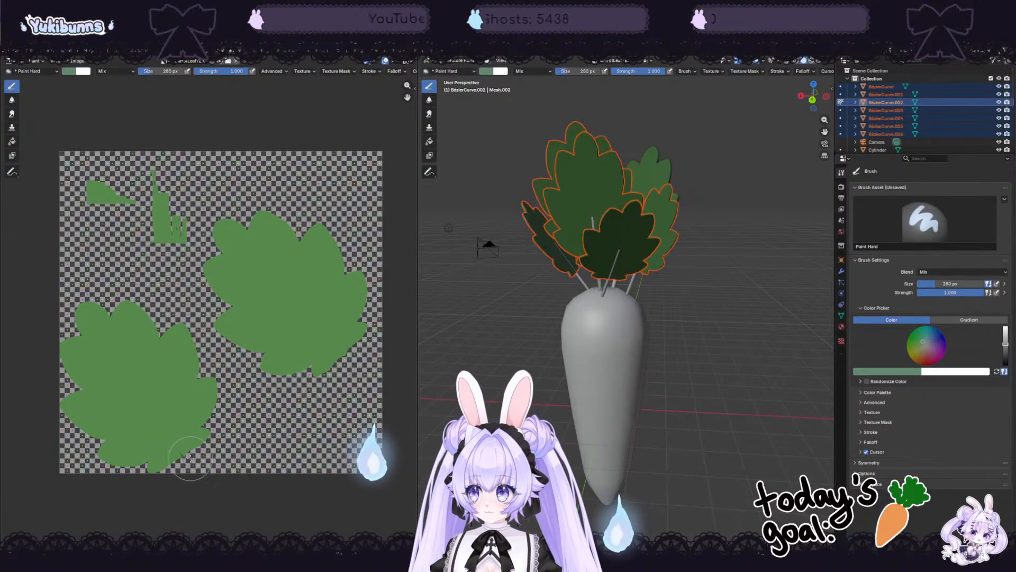
pyautogui.moveTo(187, 459); pyautogui.dragTo(190, 464)
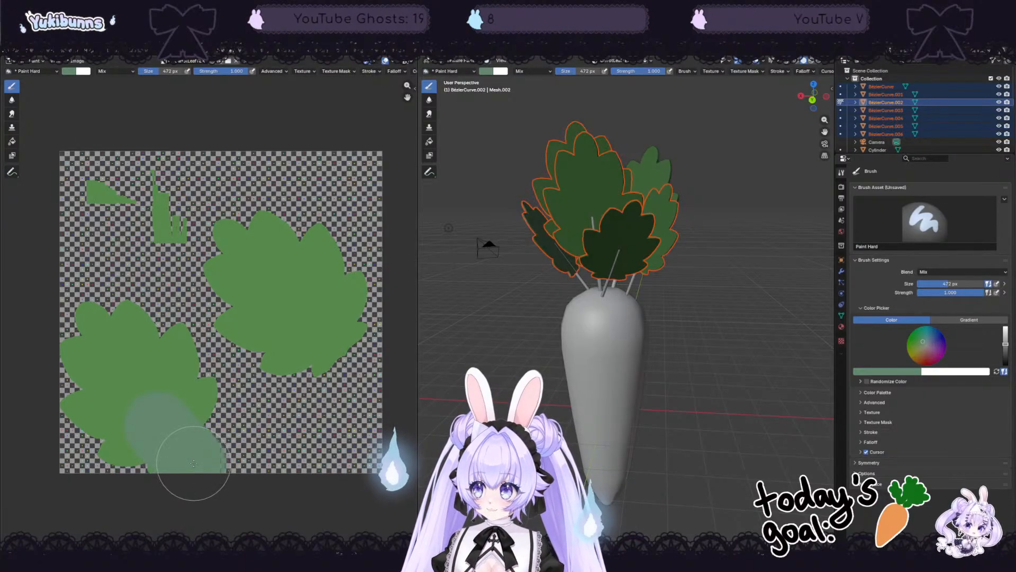
pyautogui.hotkey('ctrl', 'z')
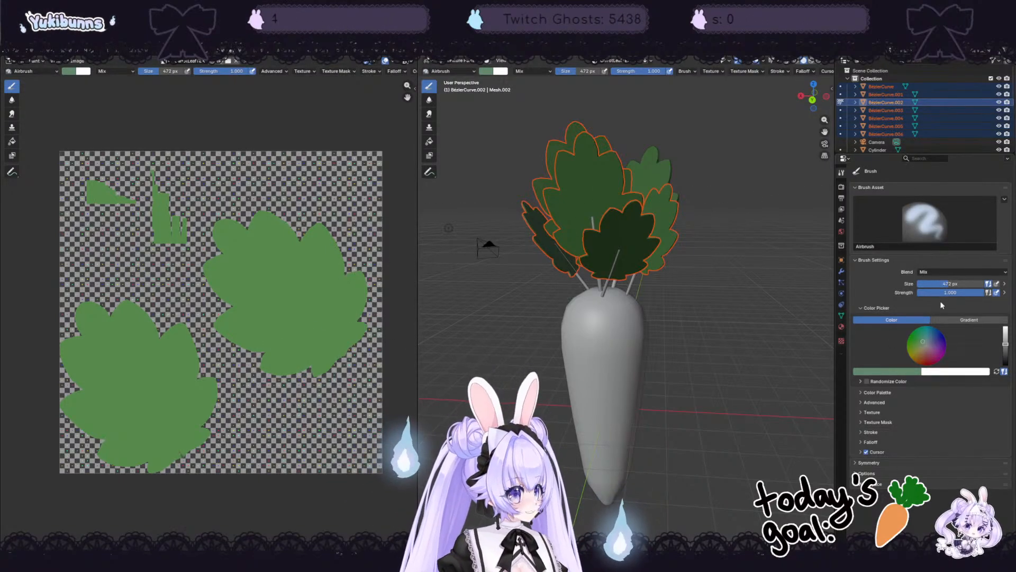
# Step: Shade the base of both leaves in the texture with a 717 px Airbrush at strength 0.392
pyautogui.moveTo(979, 292); pyautogui.dragTo(944, 292)
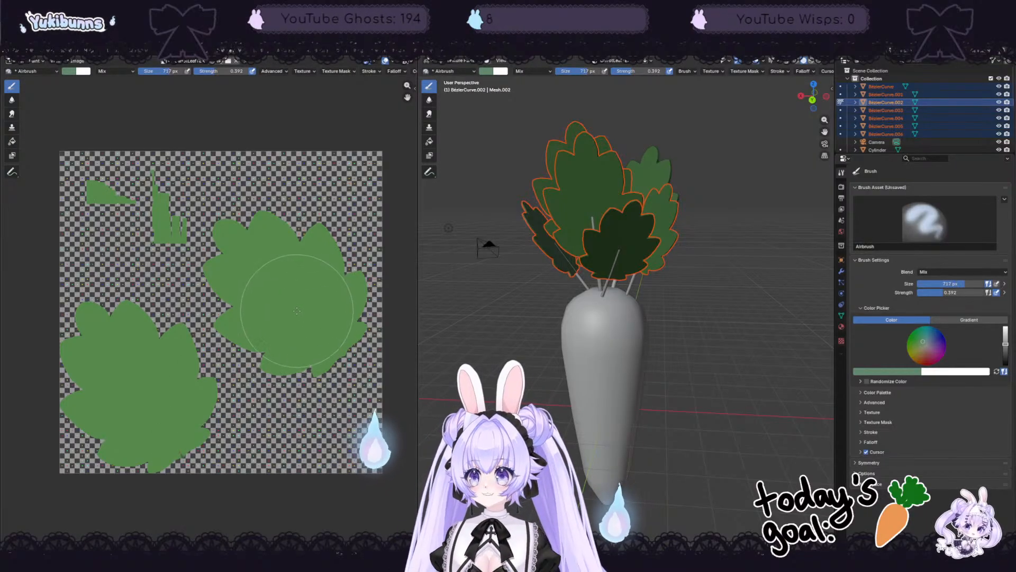
pyautogui.press('f')
pyautogui.moveTo(325, 358); pyautogui.dragTo(323, 361)
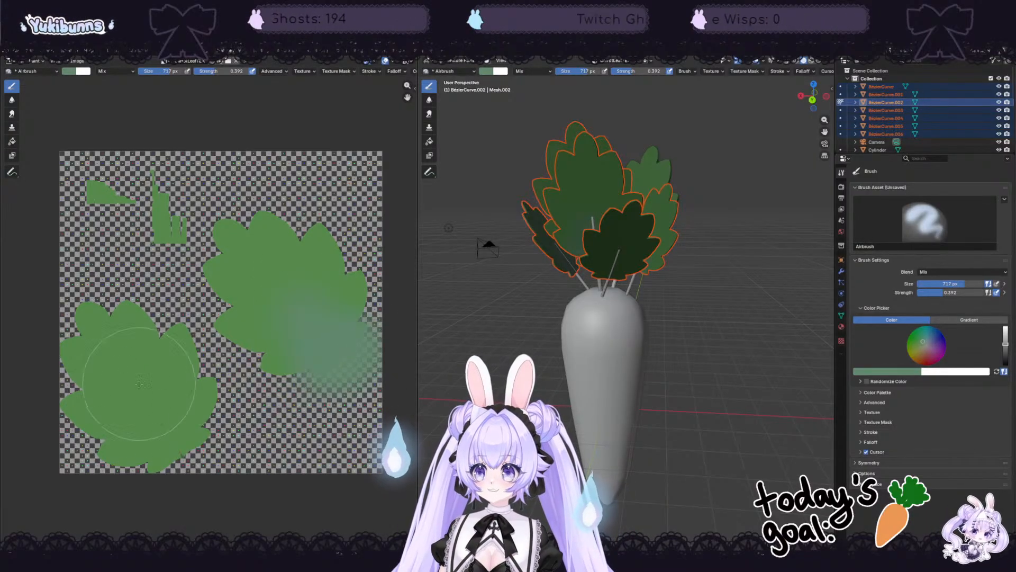
pyautogui.moveTo(134, 394)
pyautogui.mouseDown()
pyautogui.moveTo(178, 448)
pyautogui.moveTo(132, 365)
pyautogui.moveTo(192, 380)
pyautogui.mouseUp()
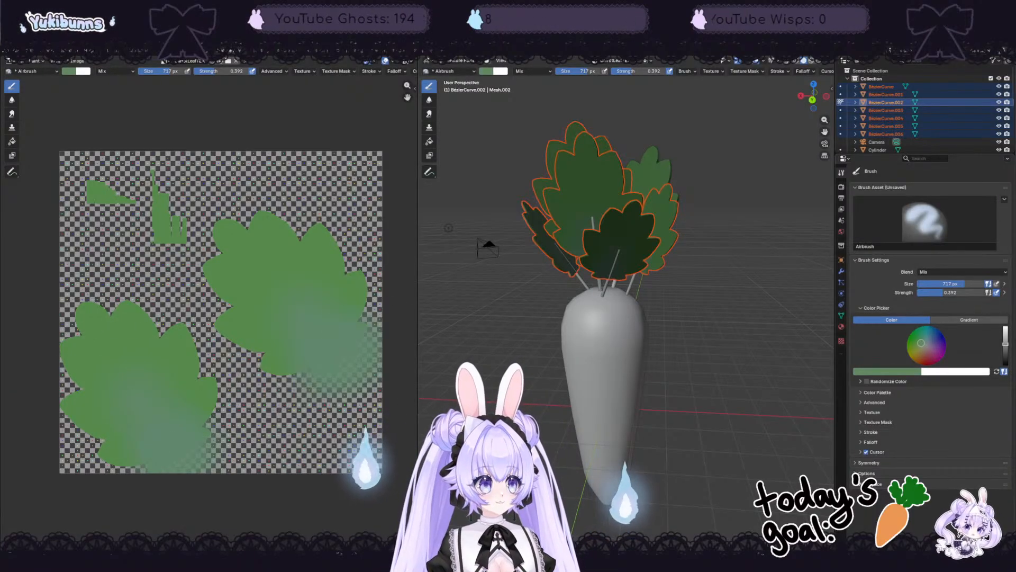
# Step: Try darker green airbrush strokes on the lower leaf's base in the texture and undo them
pyautogui.moveTo(1006, 345); pyautogui.dragTo(1005, 350)
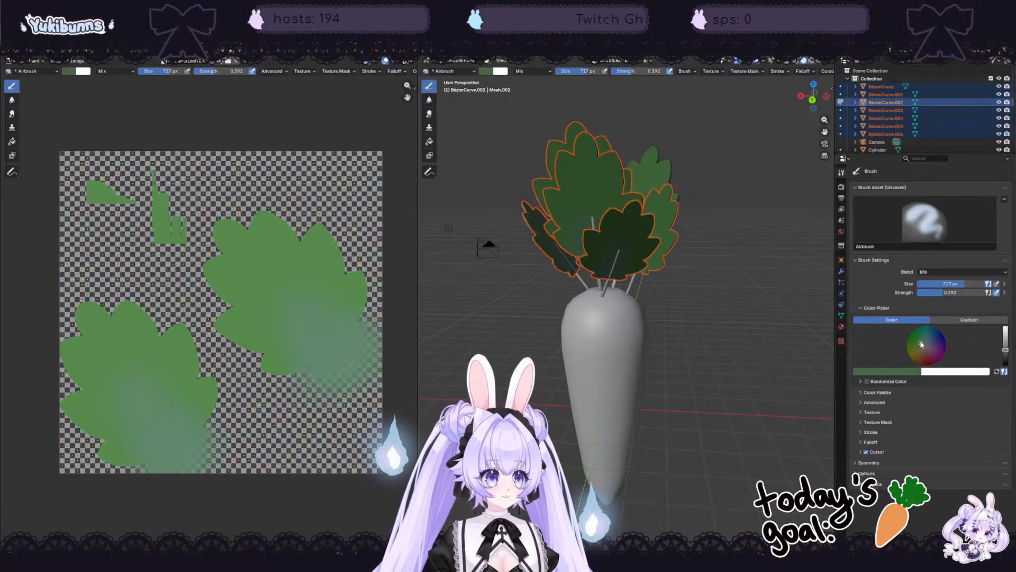
pyautogui.moveTo(921, 343); pyautogui.dragTo(920, 337)
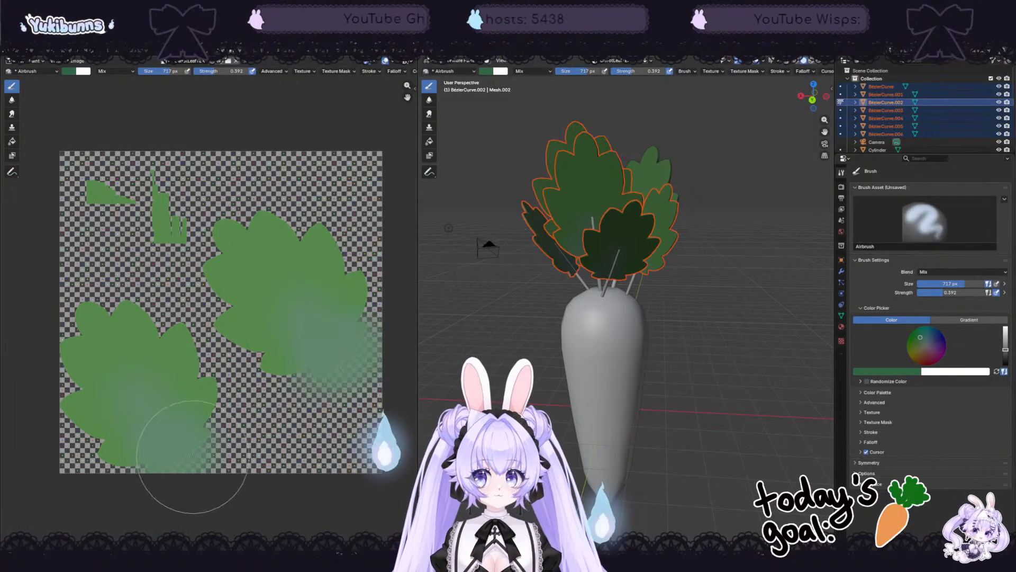
pyautogui.moveTo(181, 465)
pyautogui.mouseDown()
pyautogui.moveTo(170, 431)
pyautogui.moveTo(149, 426)
pyautogui.mouseUp()
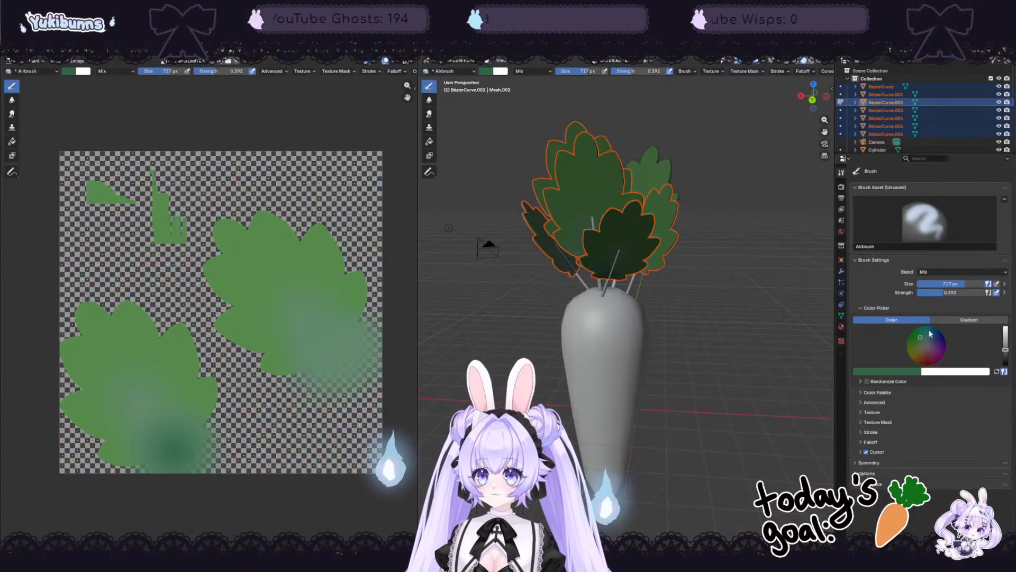
pyautogui.hotkey('ctrl', 'z')
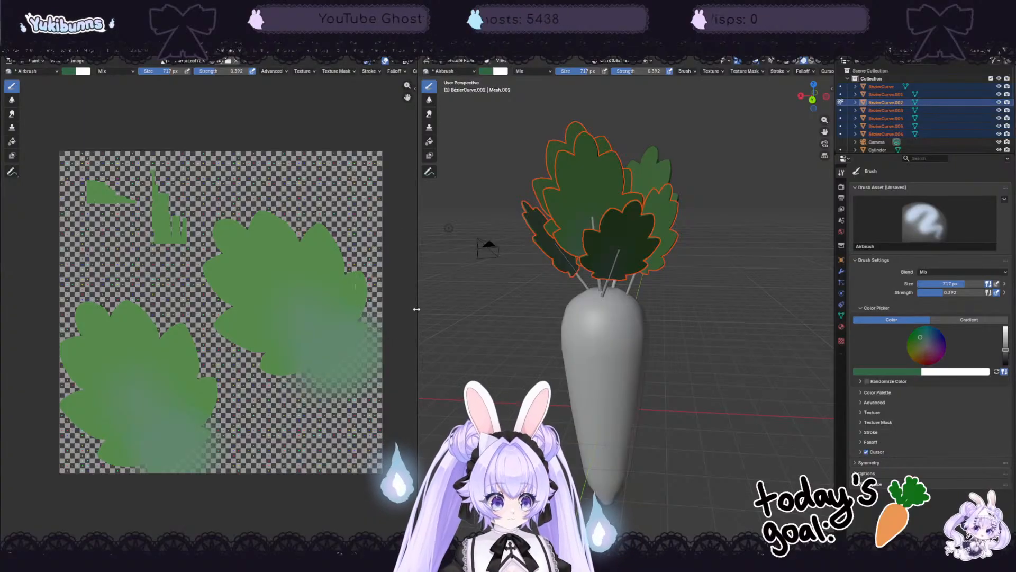
pyautogui.click(179, 454)
pyautogui.moveTo(135, 382)
pyautogui.mouseDown()
pyautogui.moveTo(147, 431)
pyautogui.moveTo(182, 448)
pyautogui.moveTo(148, 414)
pyautogui.moveTo(160, 425)
pyautogui.mouseUp()
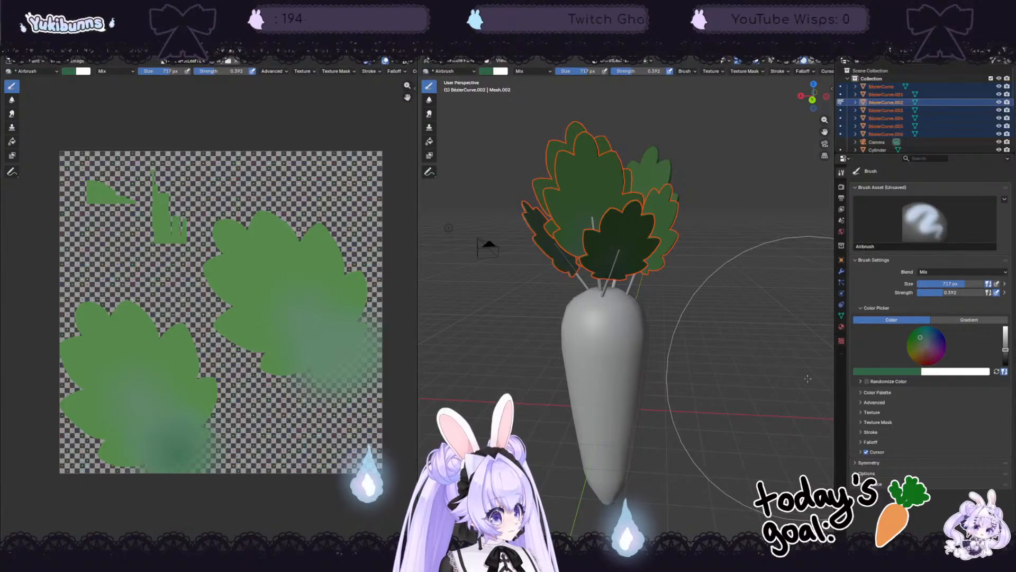
pyautogui.hotkey('ctrl', 'z')
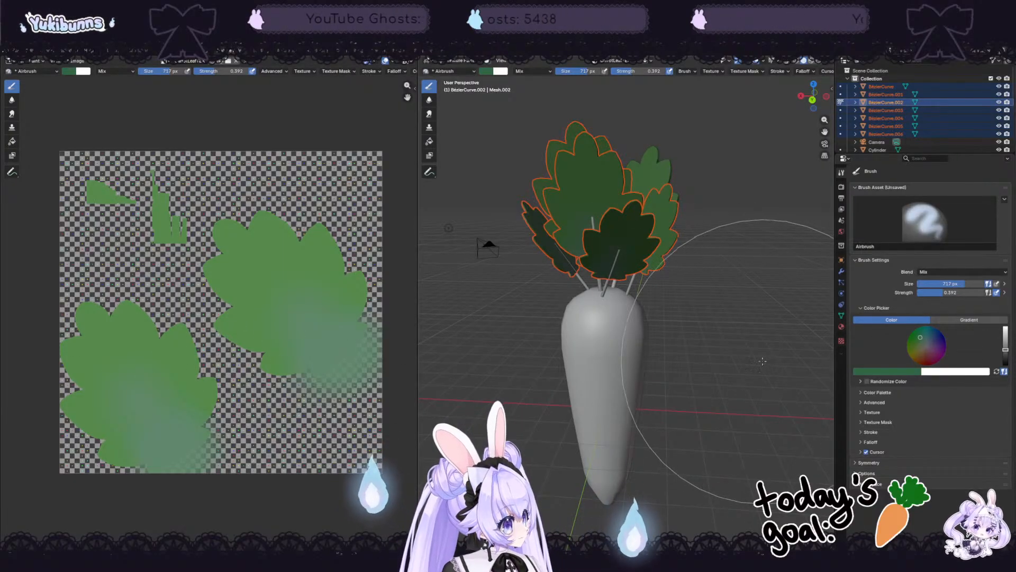
# Step: Sample the blue-green shading from the texture as the brush colour and shift it to a greyer teal
pyautogui.click(891, 372)
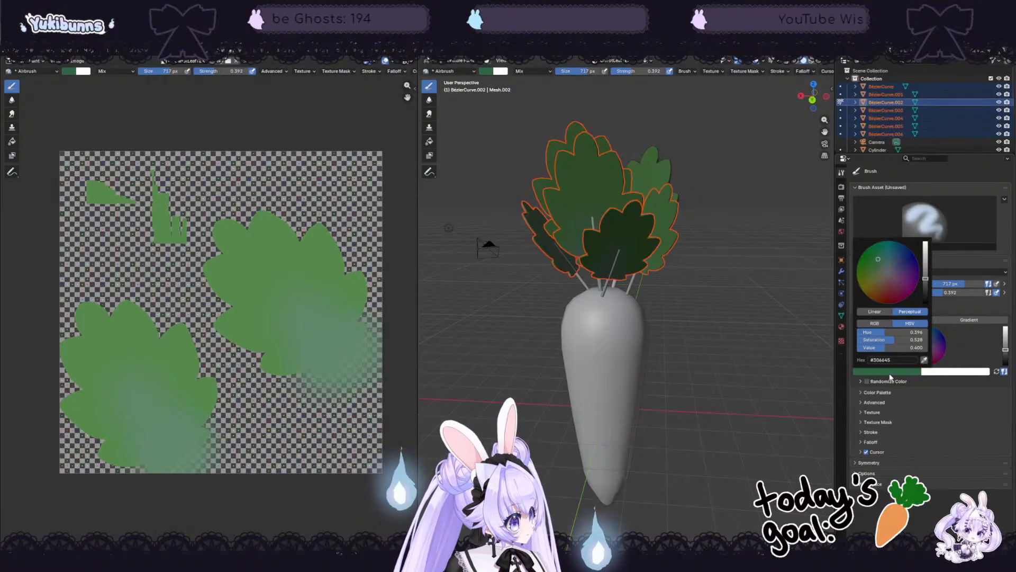
pyautogui.click(924, 360)
pyautogui.click(304, 322)
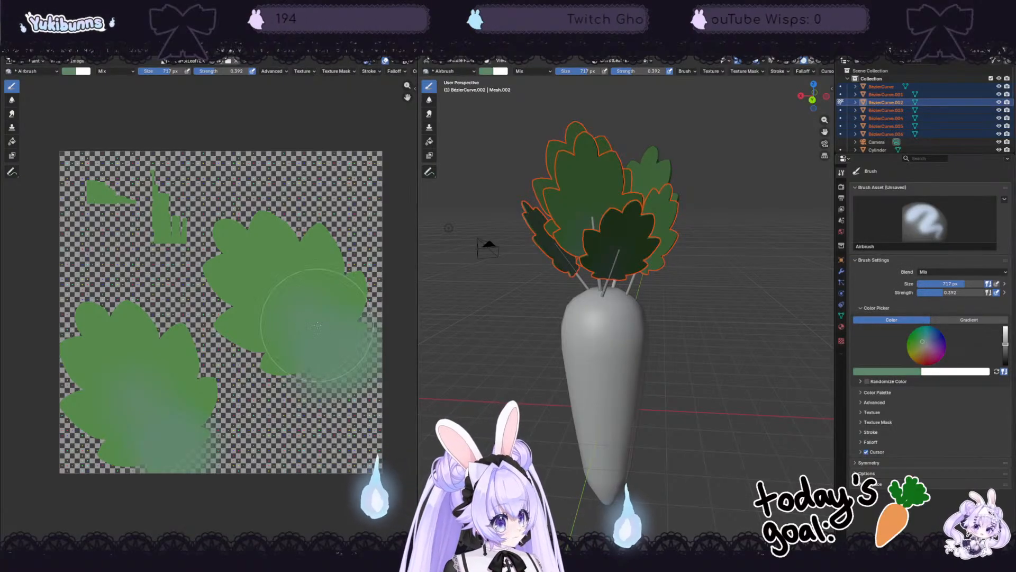
pyautogui.click(905, 371)
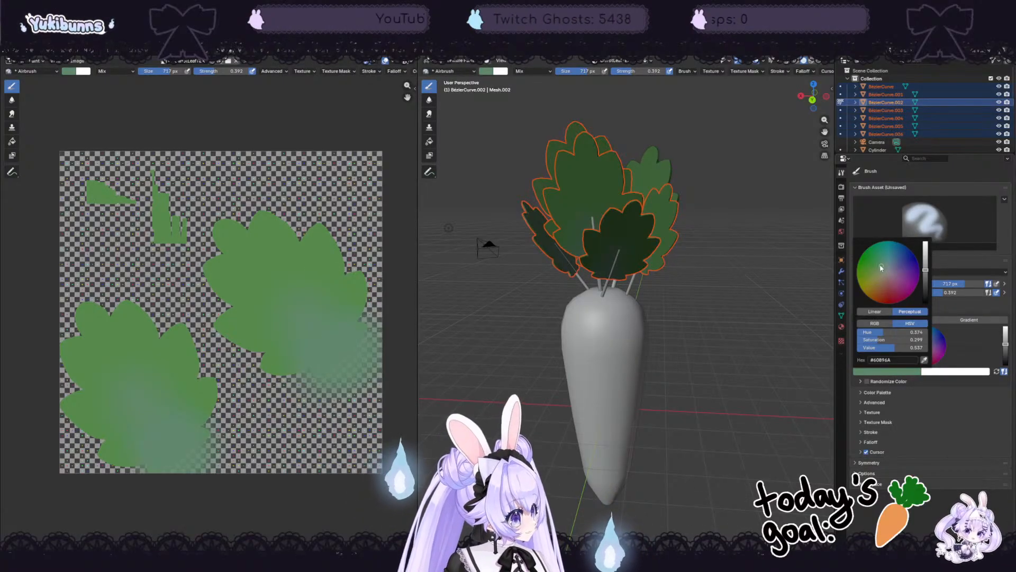
pyautogui.moveTo(881, 268); pyautogui.dragTo(883, 267)
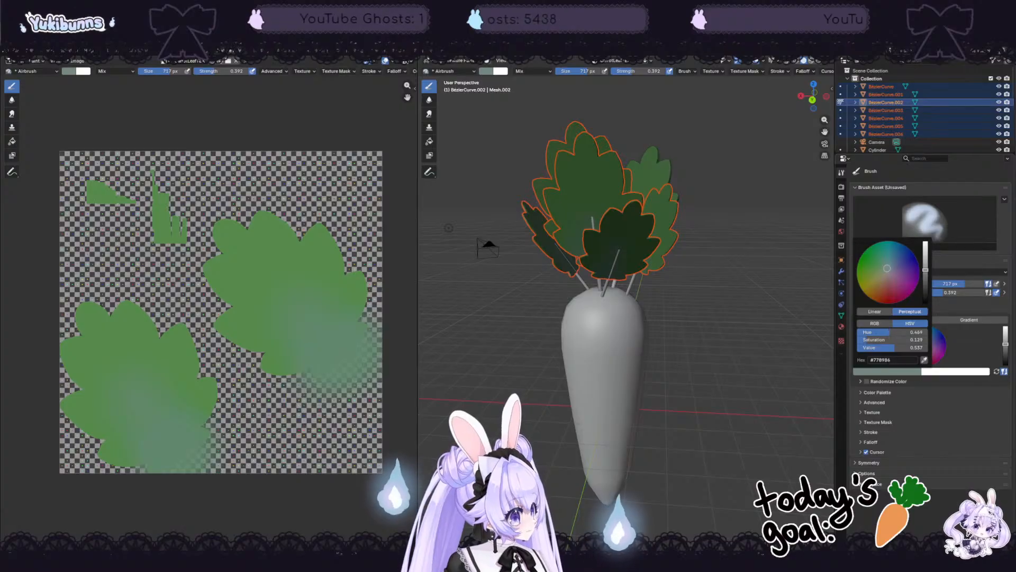
# Step: Set the brush blend mode to Multiply and try a stroke on the lower leaf's base, undoing it
pyautogui.click(935, 273)
pyautogui.click(932, 302)
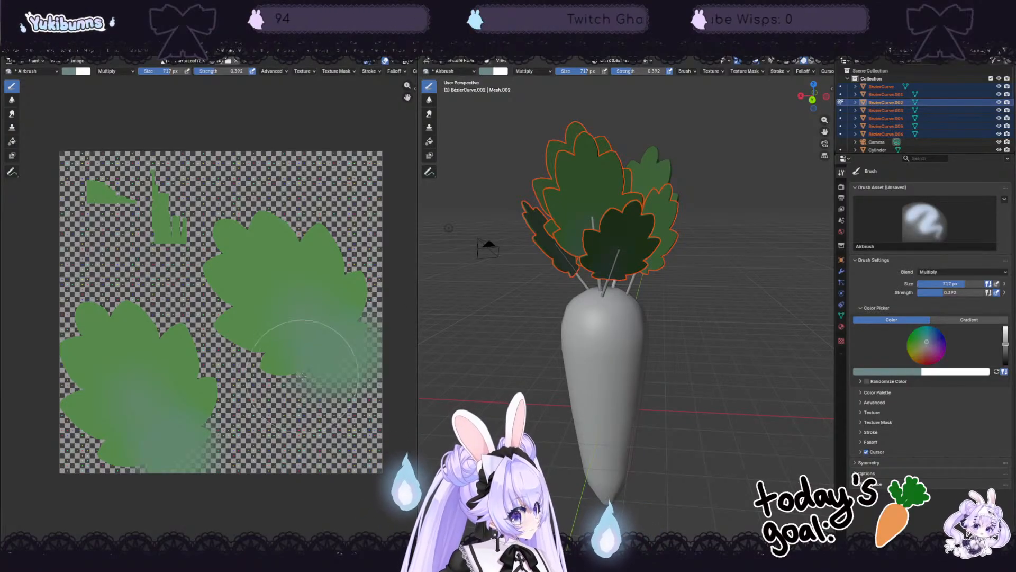
pyautogui.moveTo(172, 412)
pyautogui.mouseDown()
pyautogui.moveTo(166, 446)
pyautogui.moveTo(123, 359)
pyautogui.mouseUp()
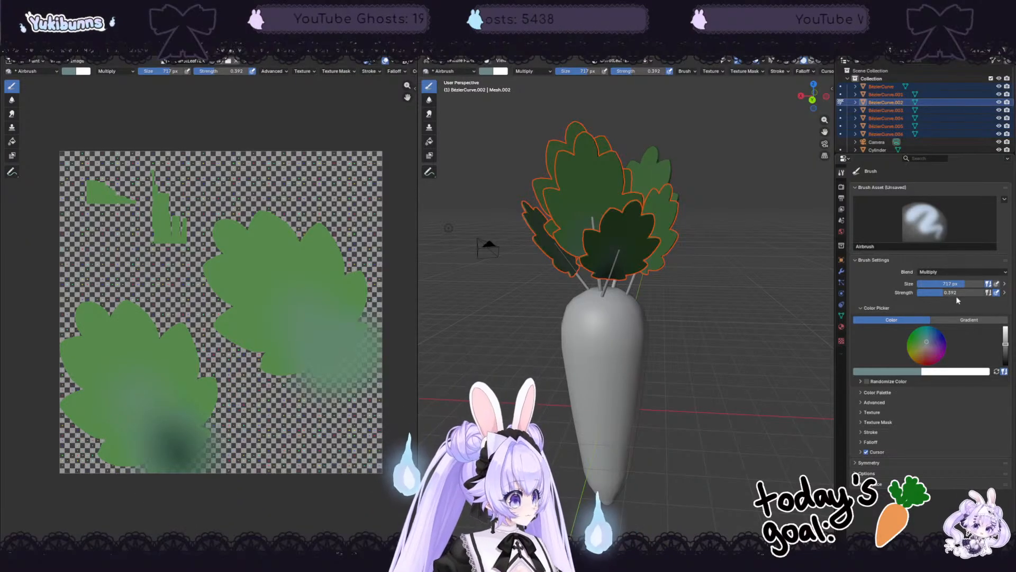
pyautogui.hotkey('ctrl', 'z')
# Step: Reduce the brush strength to 0.111 and its size to 396 px, and darken the central base of both leaves
pyautogui.moveTo(935, 294); pyautogui.dragTo(916, 294)
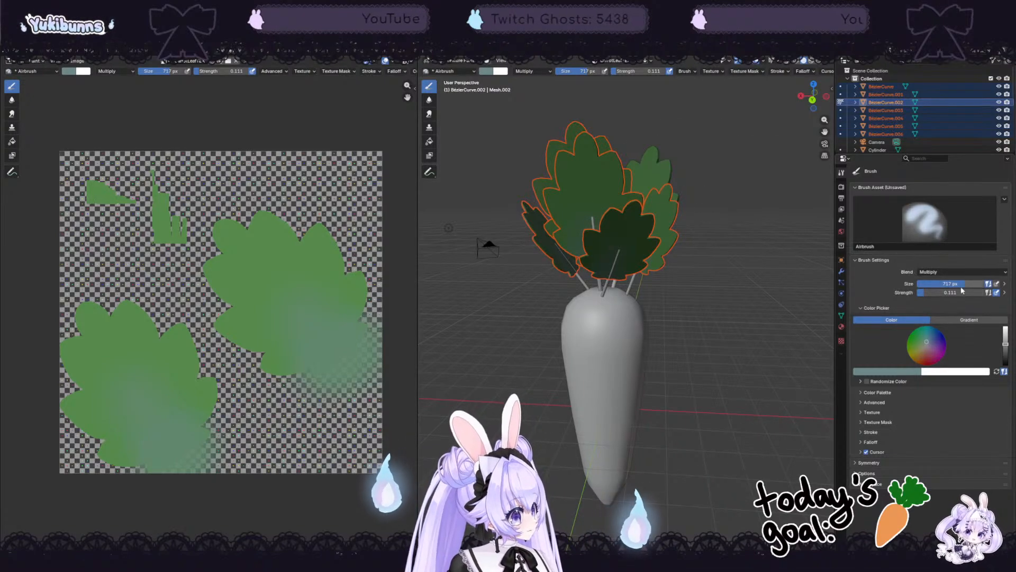
pyautogui.moveTo(963, 285); pyautogui.dragTo(944, 289)
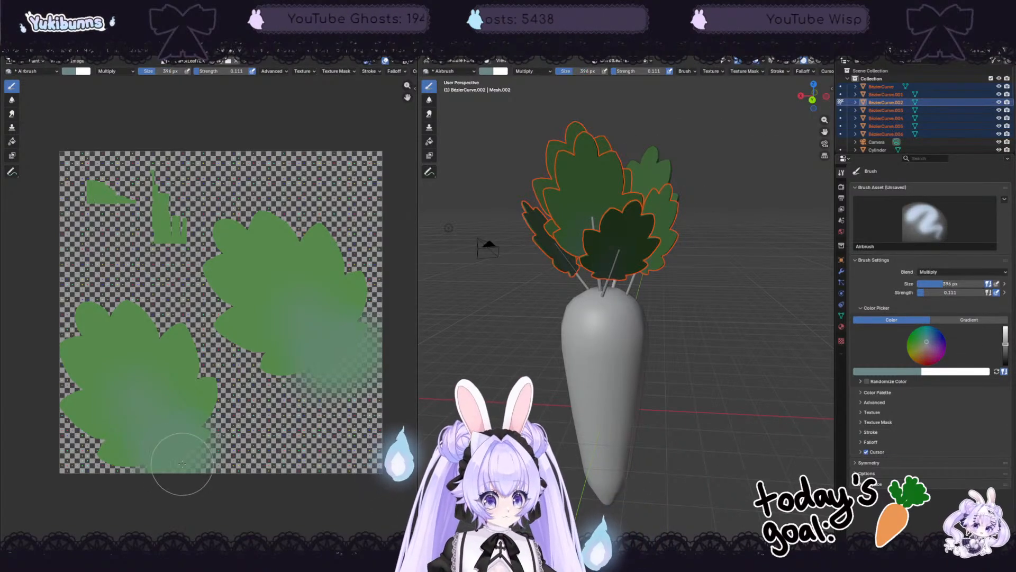
pyautogui.moveTo(182, 455); pyautogui.dragTo(132, 376)
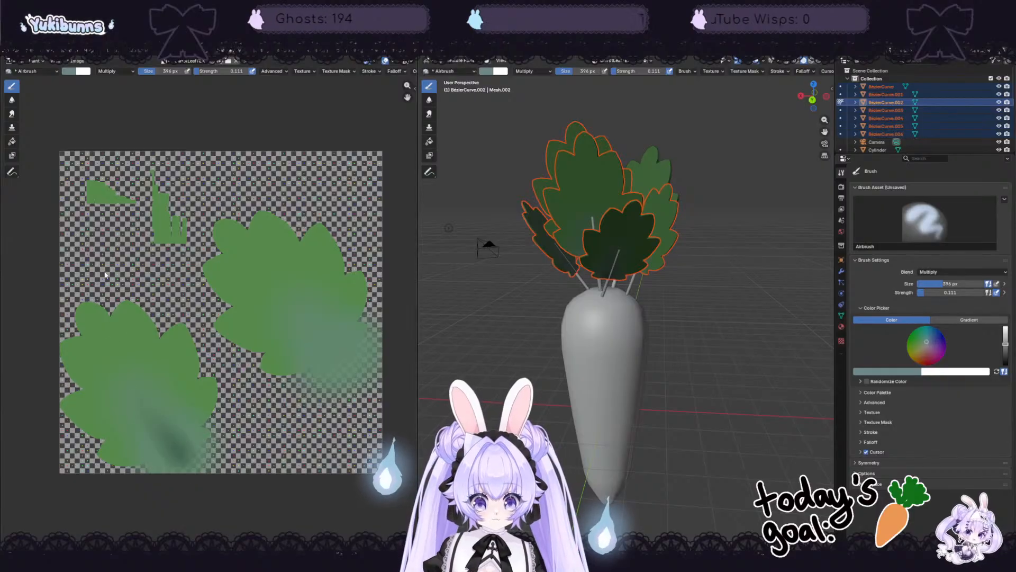
pyautogui.moveTo(344, 365); pyautogui.dragTo(270, 275)
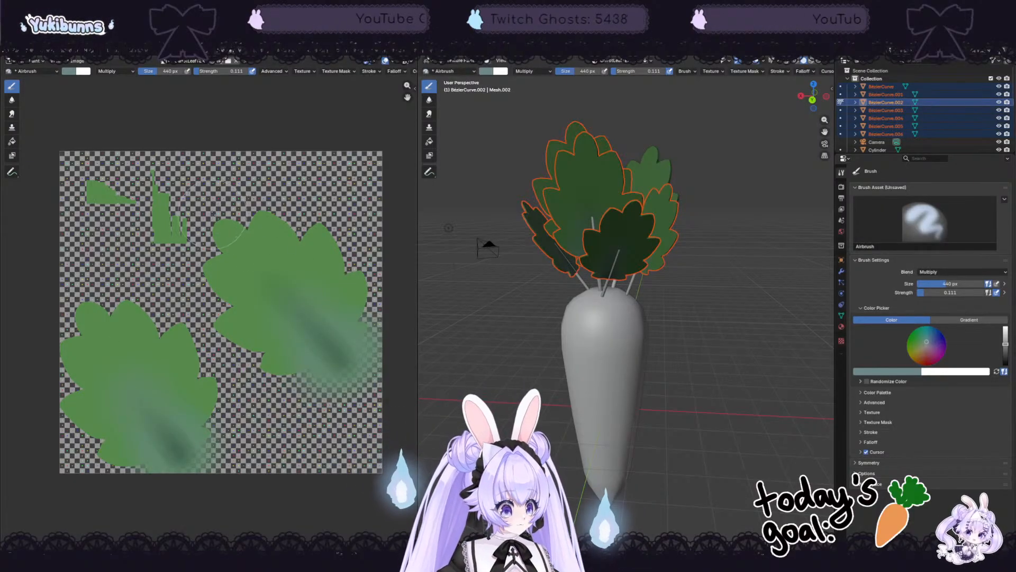
# Step: Enlarge the brush to 1000 px and broaden the soft dark shading around the leaf bases in the texture
pyautogui.press(']')
pyautogui.press(']')
pyautogui.press(']')
pyautogui.press(']')
pyautogui.press(']')
pyautogui.press(']')
pyautogui.press(']')
pyautogui.press(']')
pyautogui.press(']')
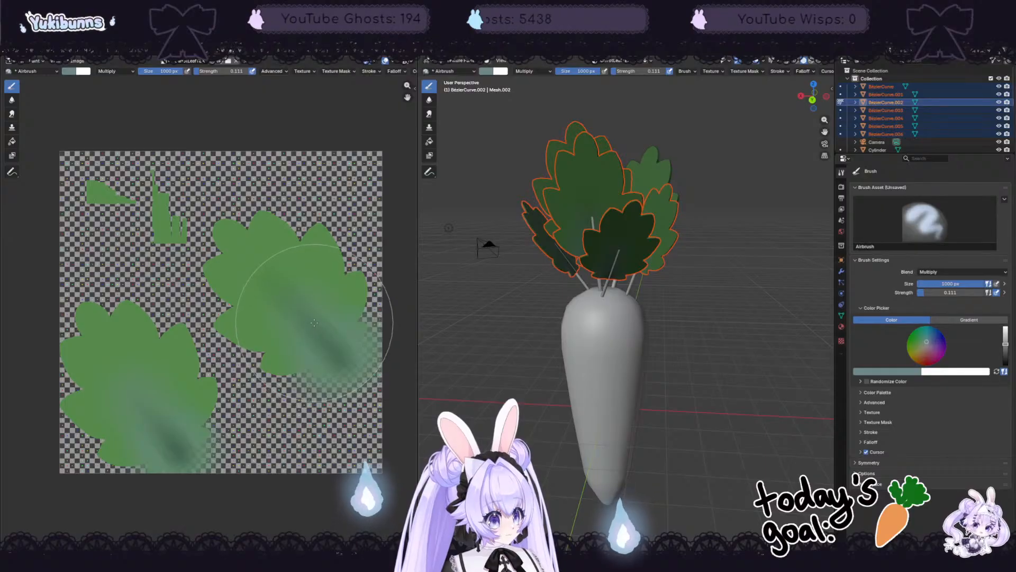
pyautogui.moveTo(290, 336)
pyautogui.mouseDown()
pyautogui.moveTo(356, 303)
pyautogui.moveTo(319, 362)
pyautogui.mouseUp()
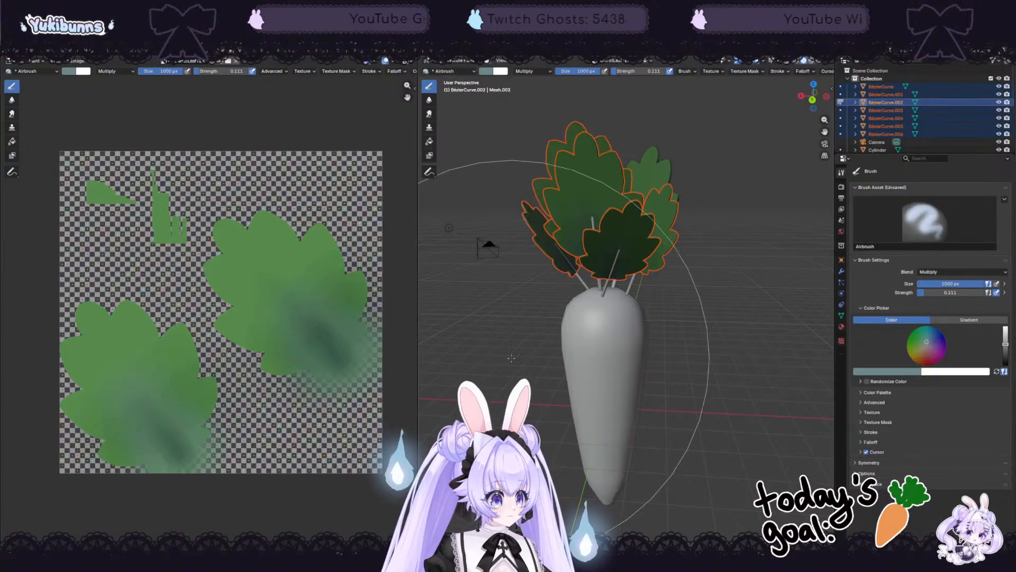
pyautogui.moveTo(608, 318); pyautogui.dragTo(451, 264, button='middle')
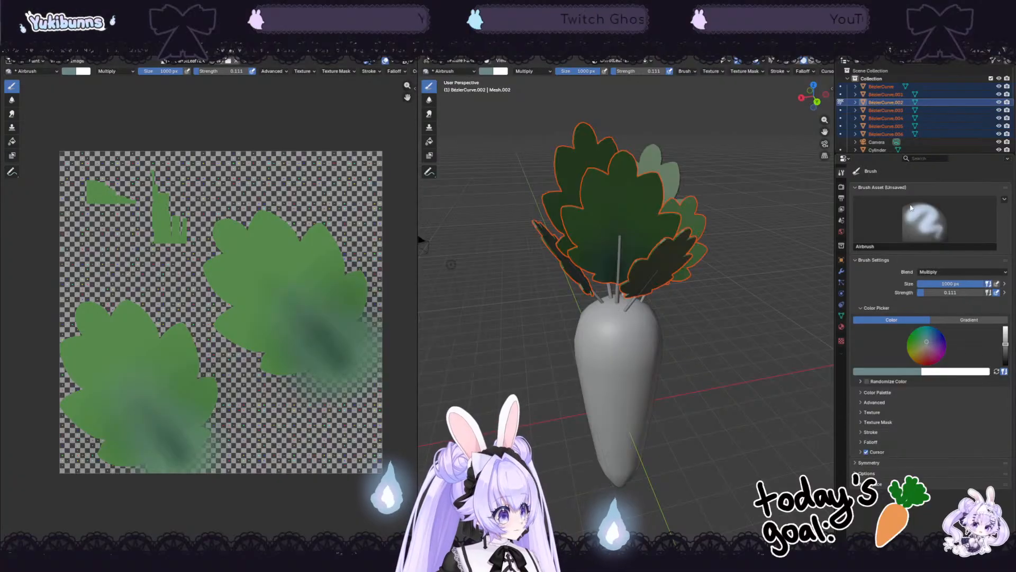
# Step: Set the brush blend mode to Screen with a darker saturated green and lighten the outer tips of both leaves in the texture
pyautogui.click(937, 271)
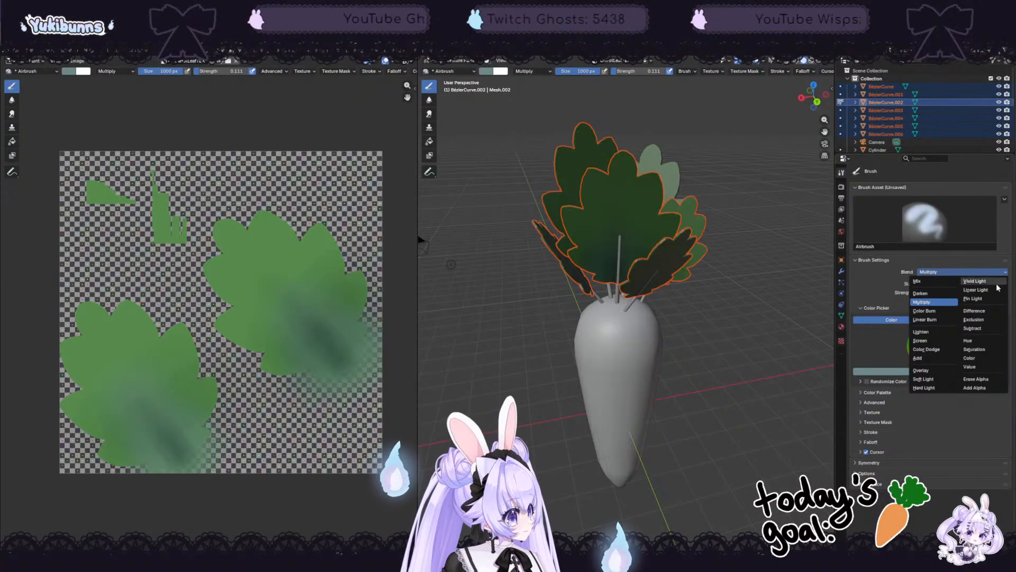
pyautogui.click(921, 340)
pyautogui.moveTo(924, 346); pyautogui.dragTo(917, 341)
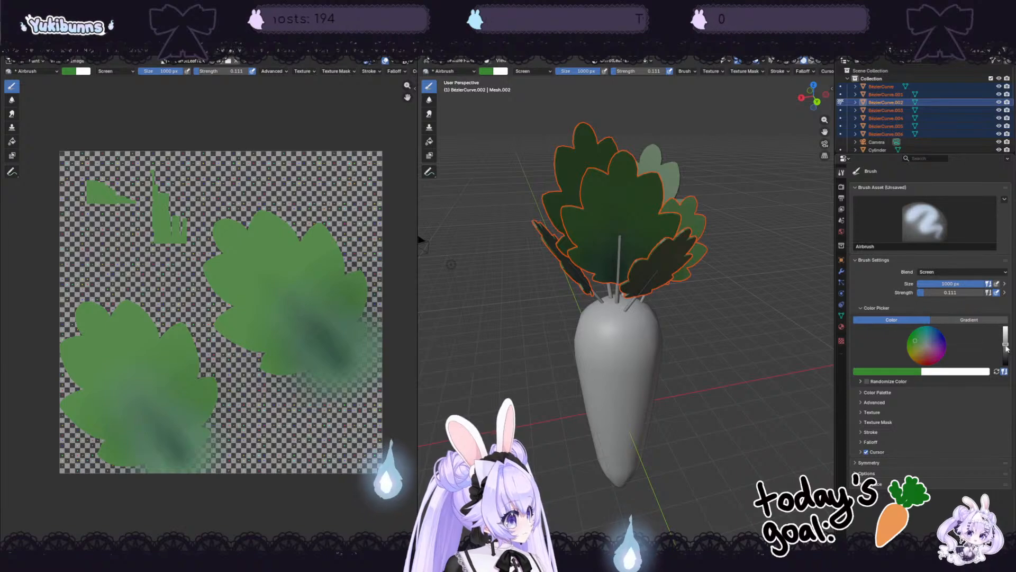
pyautogui.moveTo(1005, 345); pyautogui.dragTo(1005, 349)
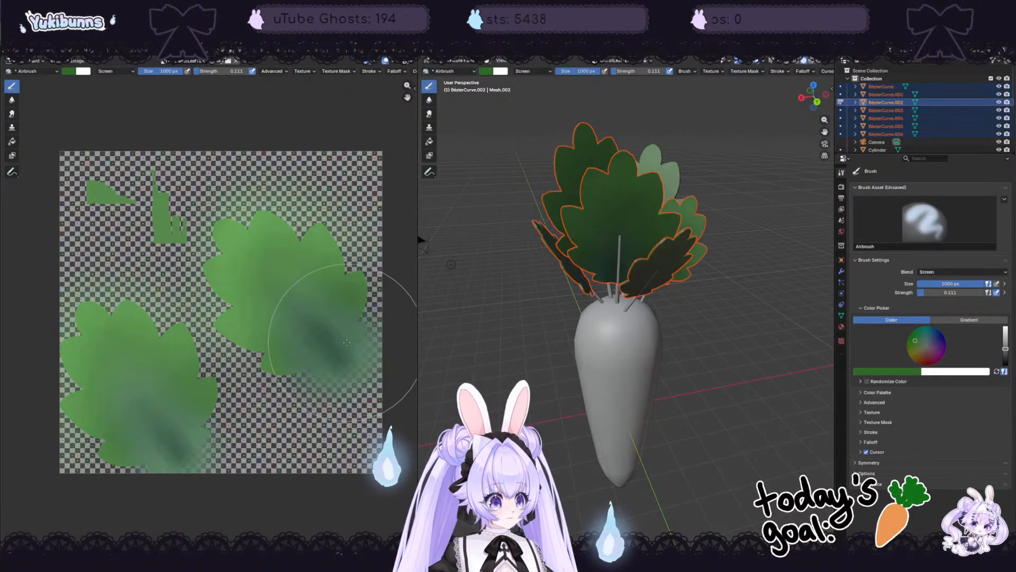
pyautogui.moveTo(601, 249)
pyautogui.mouseDown(button='middle')
pyautogui.moveTo(587, 345)
pyautogui.moveTo(492, 361)
pyautogui.moveTo(554, 355)
pyautogui.mouseUp(button='middle')
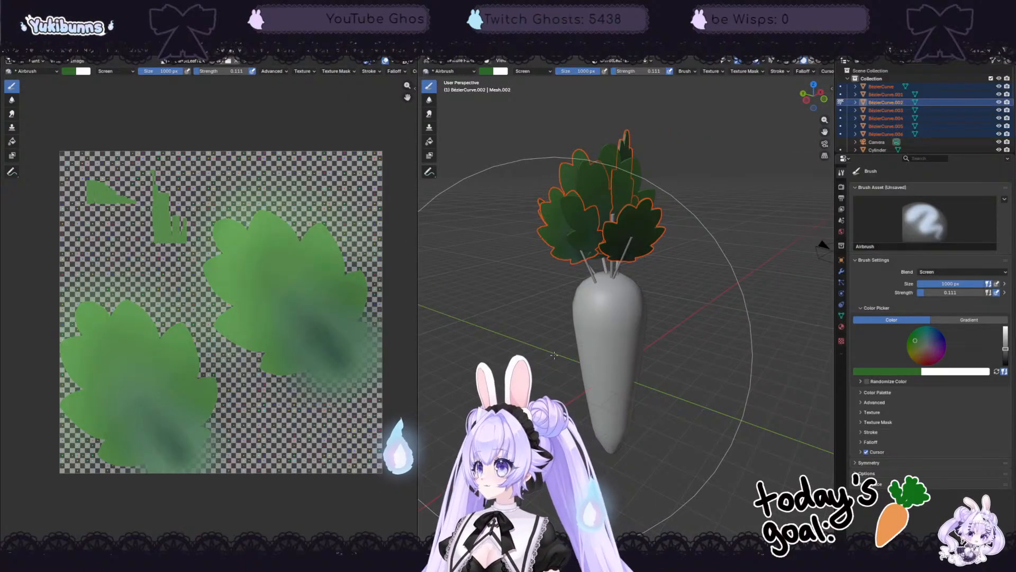
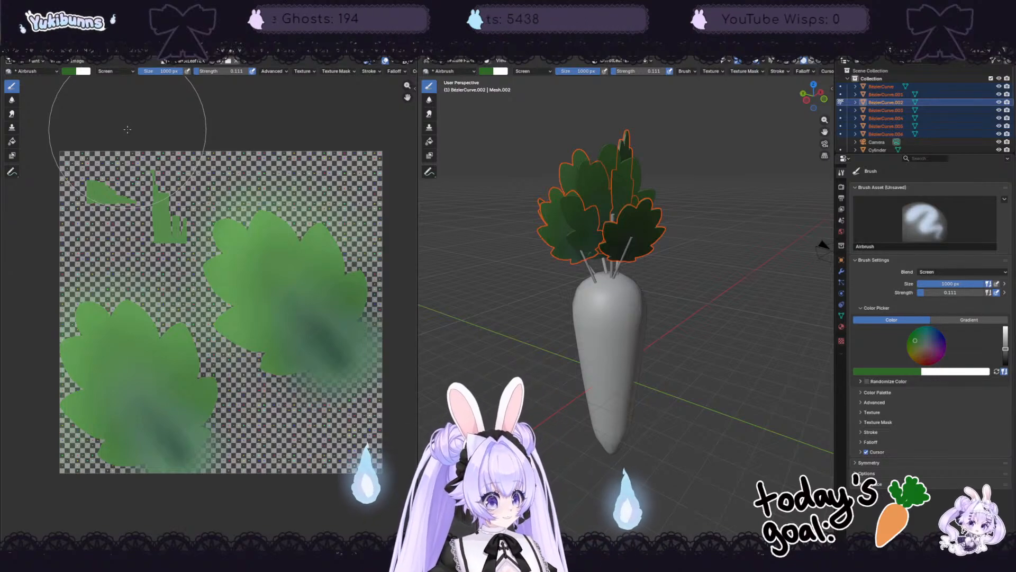
# Step: Set the airbrush to 24 px, a greyish blue-teal colour, Multiply blending and a strength of 0.298
pyautogui.moveTo(955, 284); pyautogui.dragTo(920, 285)
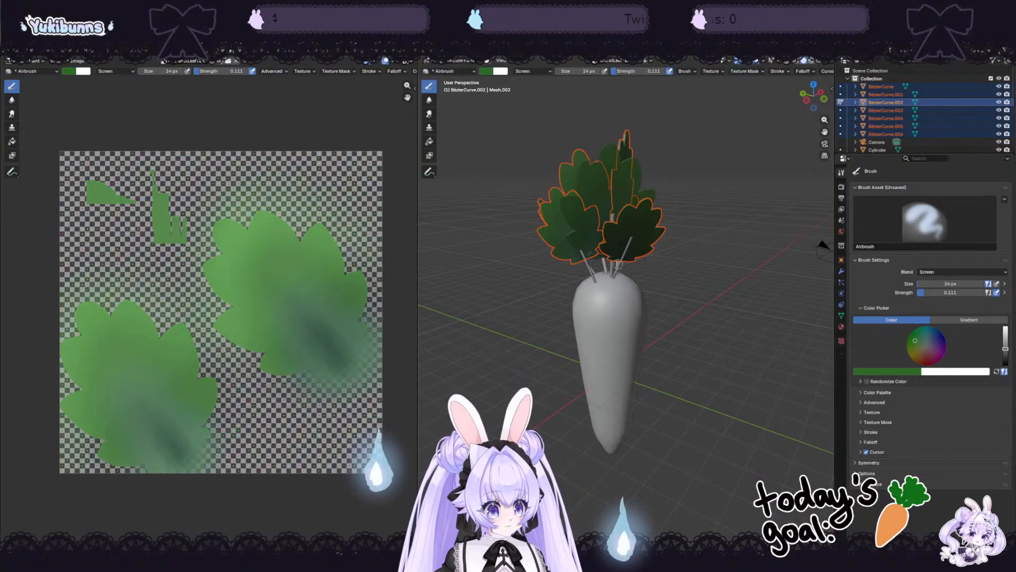
pyautogui.click(924, 344)
pyautogui.moveTo(924, 344); pyautogui.dragTo(927, 343)
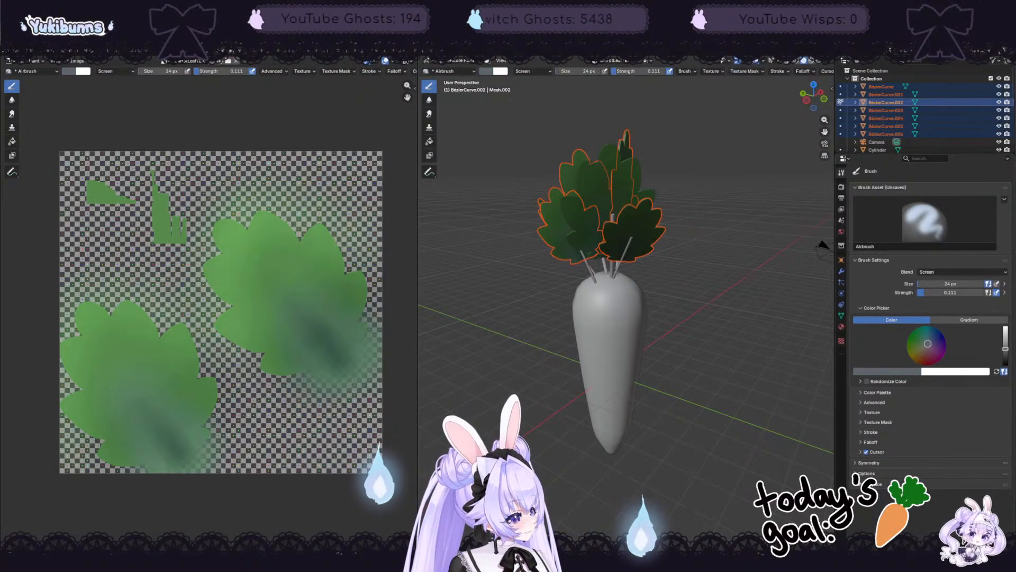
pyautogui.moveTo(1005, 349); pyautogui.dragTo(1005, 343)
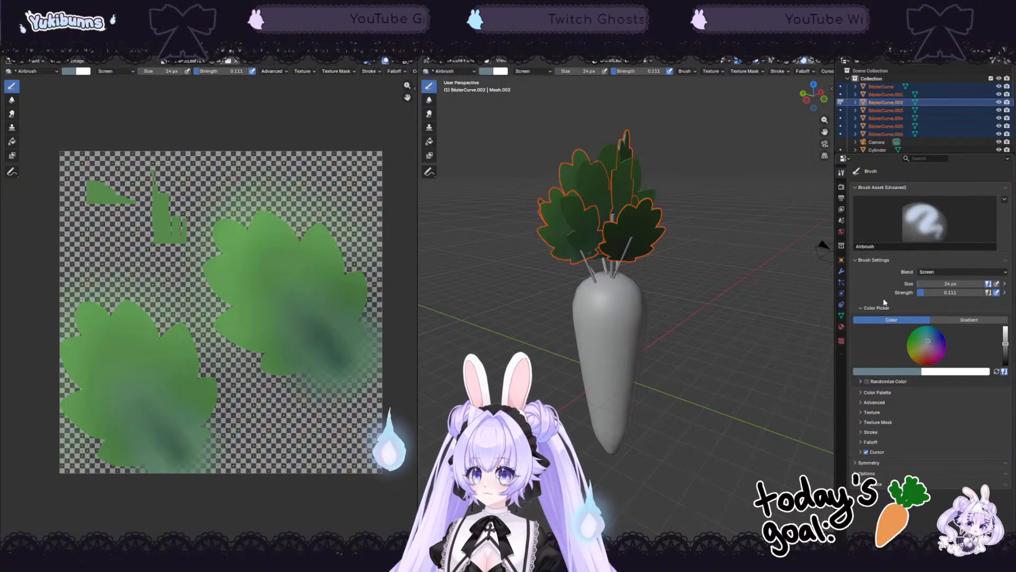
pyautogui.click(938, 271)
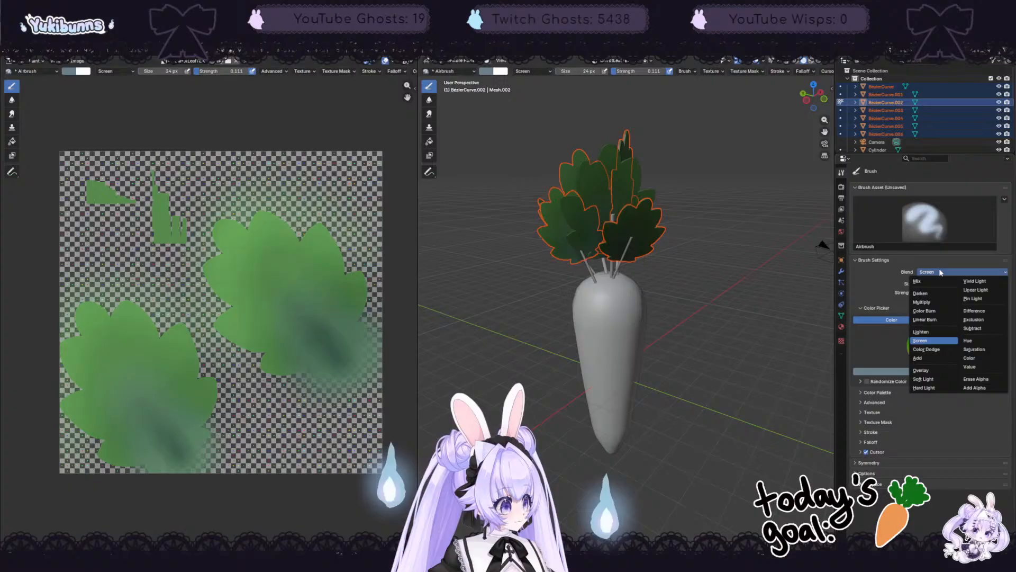
pyautogui.click(933, 302)
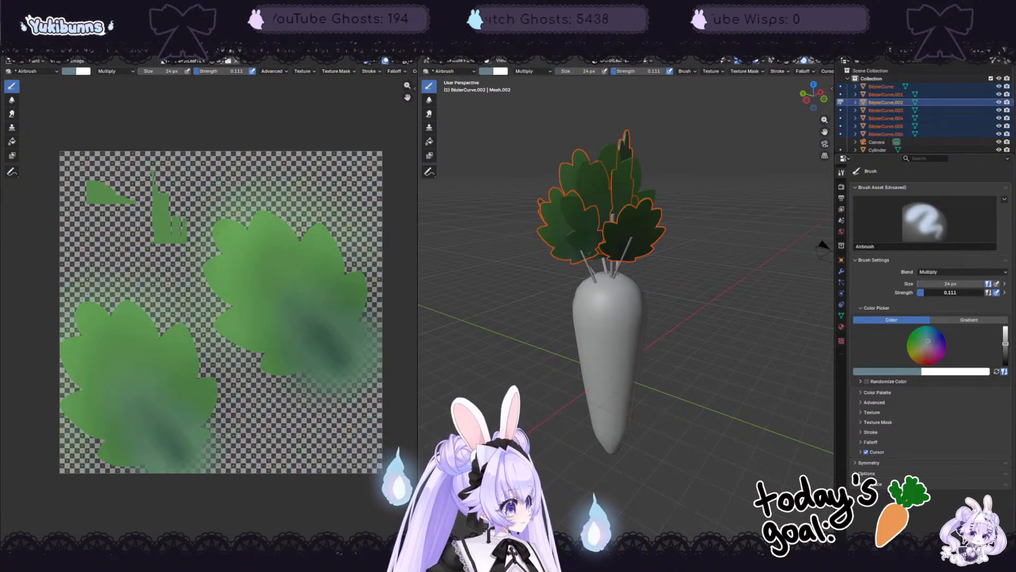
pyautogui.moveTo(924, 292); pyautogui.dragTo(938, 292)
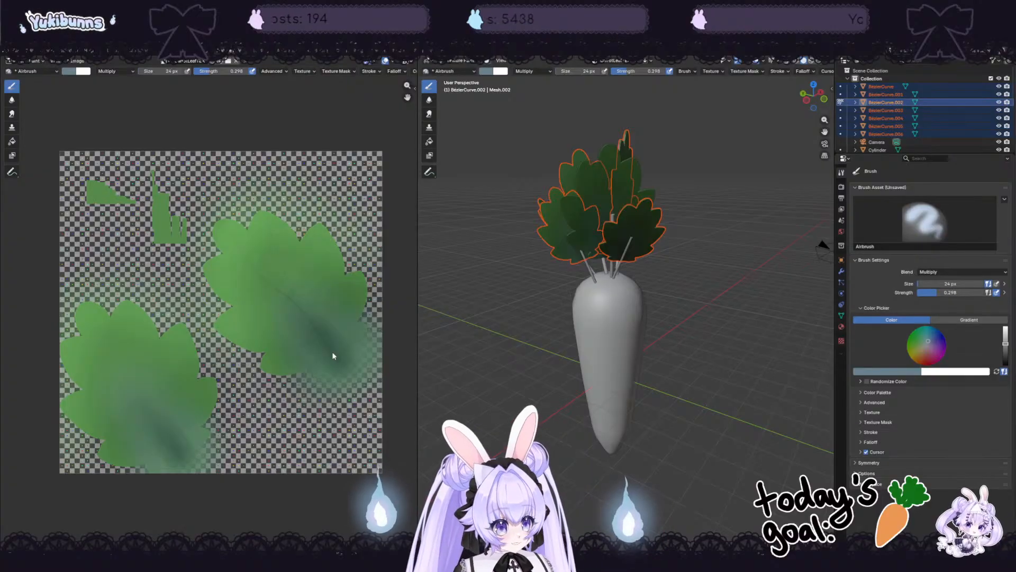
# Step: Switch to the Paint Hard Pressure brush with Multiply blending and a strength of 0.175
pyautogui.press('b')
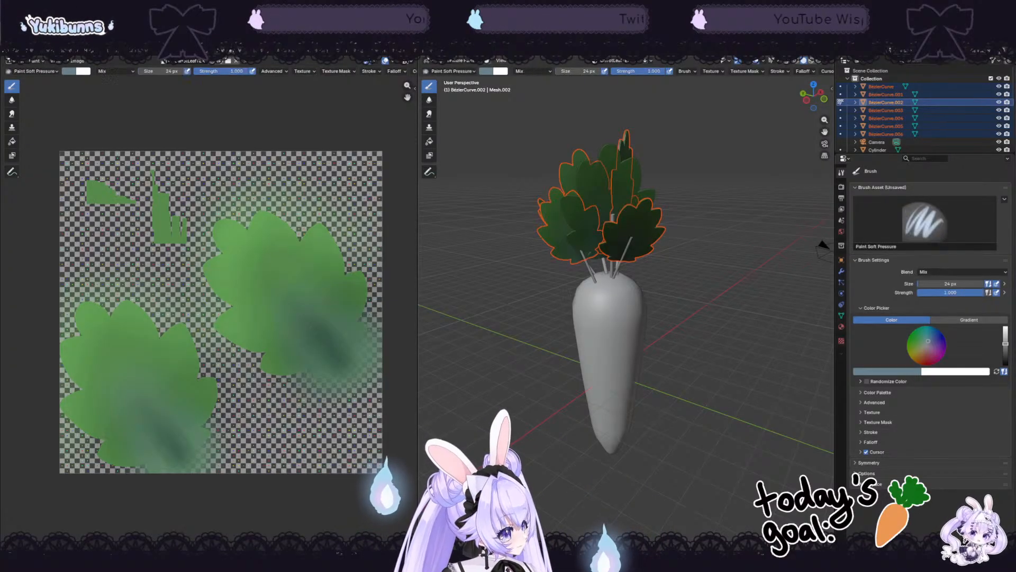
pyautogui.press('b')
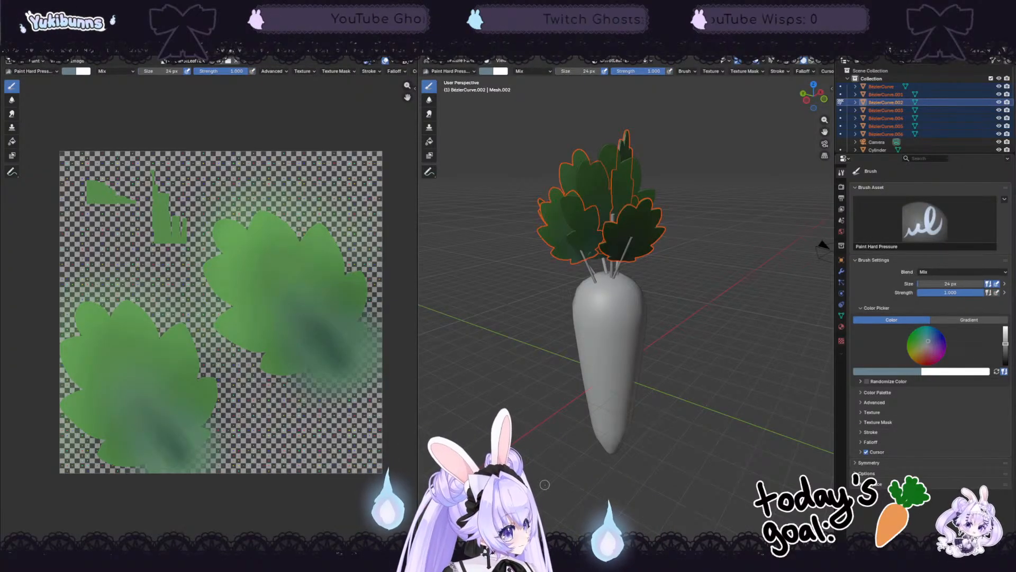
pyautogui.moveTo(940, 292); pyautogui.dragTo(880, 313)
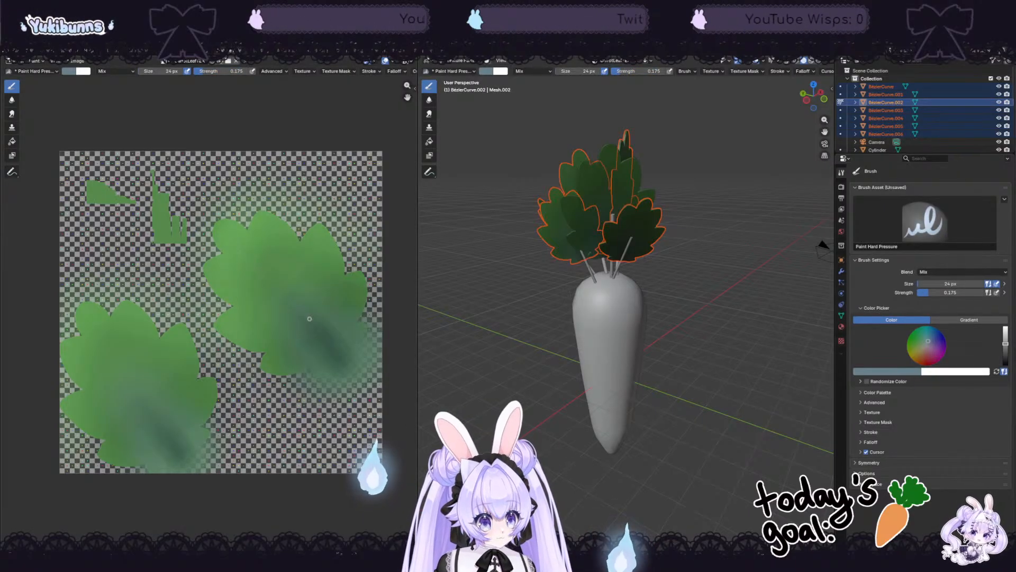
pyautogui.click(939, 272)
pyautogui.click(922, 302)
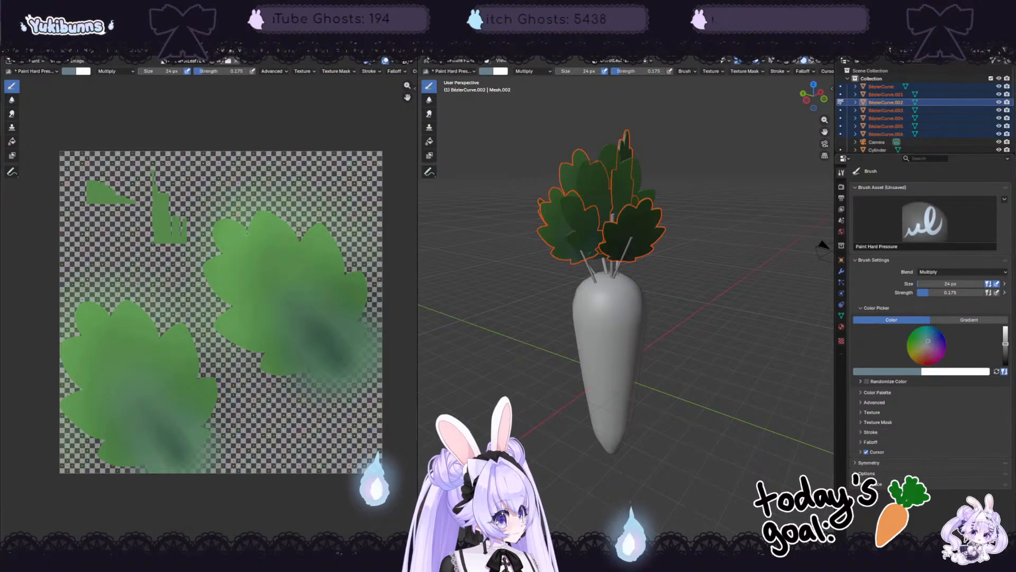
# Step: Paint a dark central vein on the upper leaf and, with strength reduced to 0.088, add fine branching veins on both leaves
pyautogui.moveTo(302, 312); pyautogui.dragTo(350, 373)
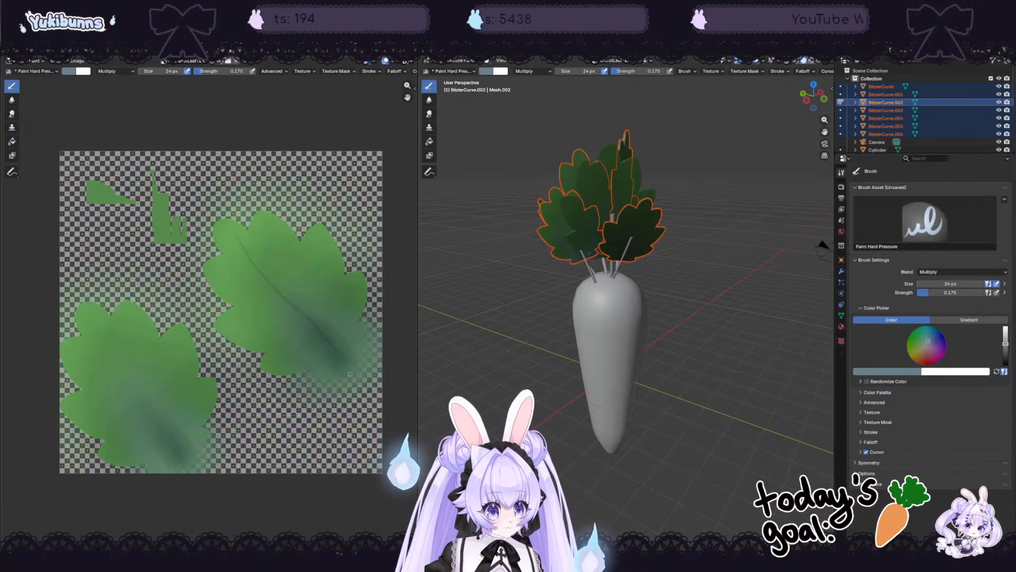
pyautogui.moveTo(928, 292); pyautogui.dragTo(914, 295)
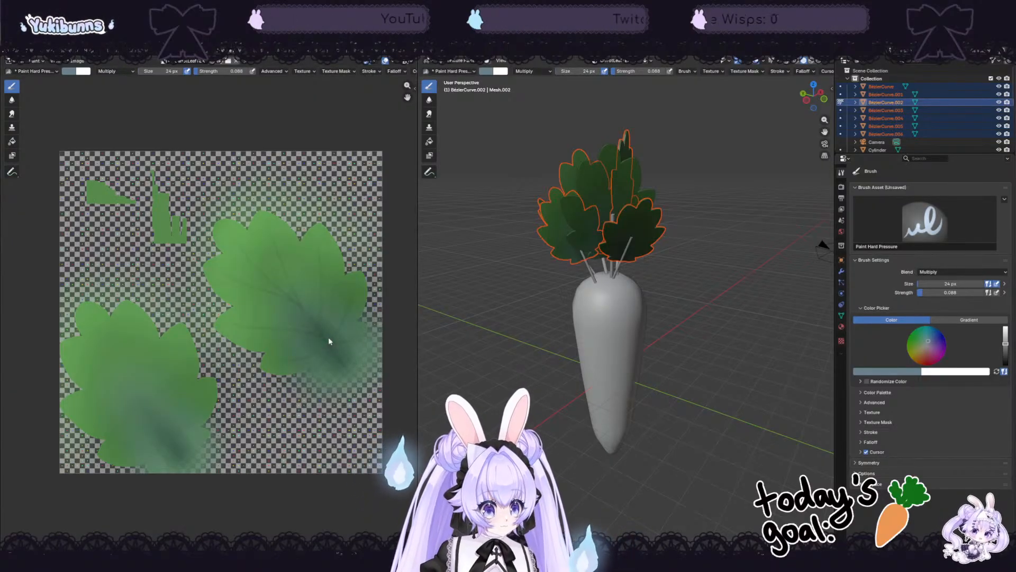
pyautogui.moveTo(736, 233)
pyautogui.mouseDown(button='middle')
pyautogui.moveTo(804, 231)
pyautogui.moveTo(767, 279)
pyautogui.mouseUp(button='middle')
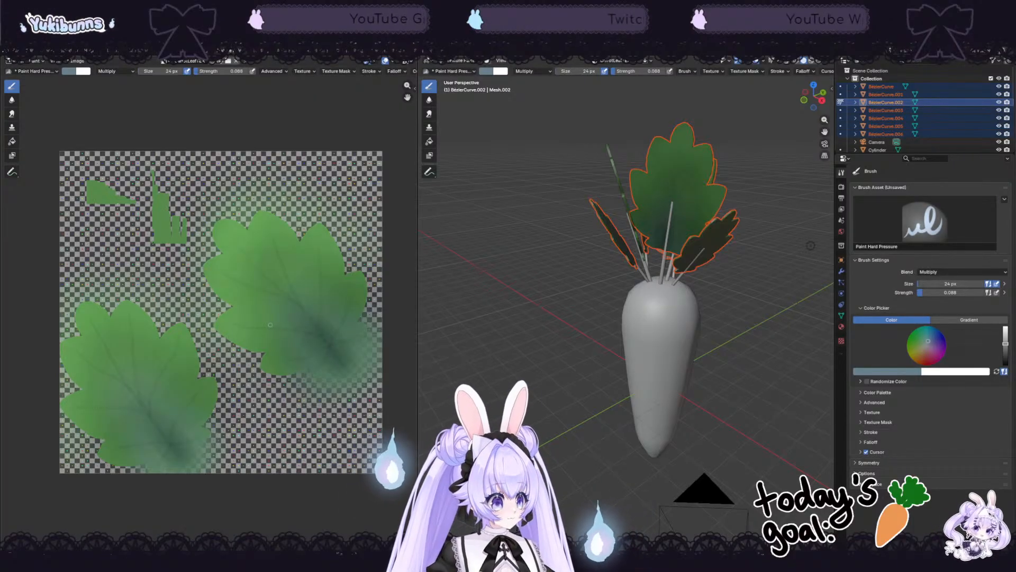
# Step: Switch to the Smear brush and enlarge it to 168 px over the veins of the upper leaf
pyautogui.scroll(5, 208, 319)
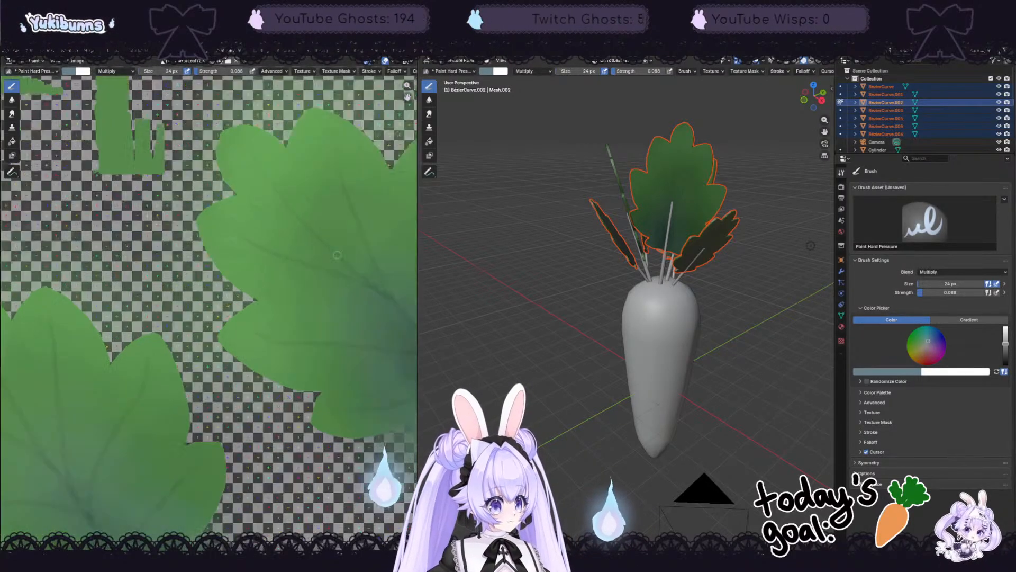
pyautogui.scroll(-2, 325, 246)
pyautogui.scroll(2, 393, 230)
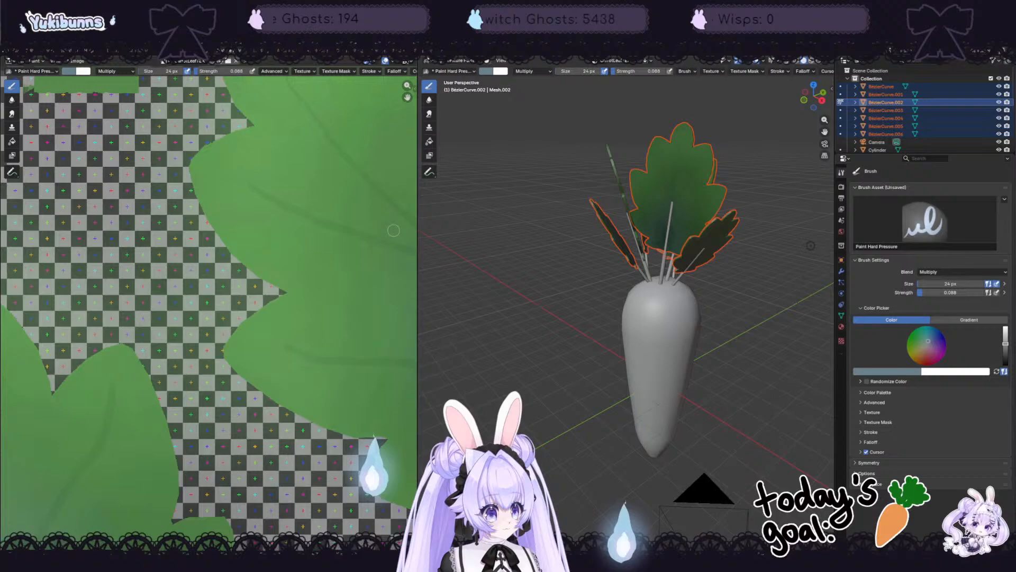
pyautogui.rightClick(315, 260)
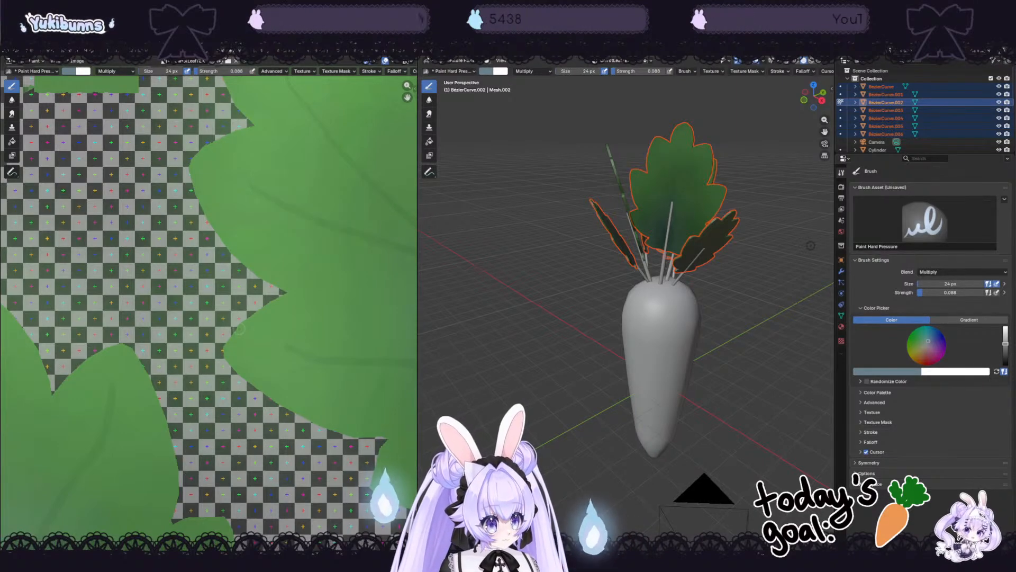
pyautogui.moveTo(314, 299); pyautogui.dragTo(18, 255, button='middle')
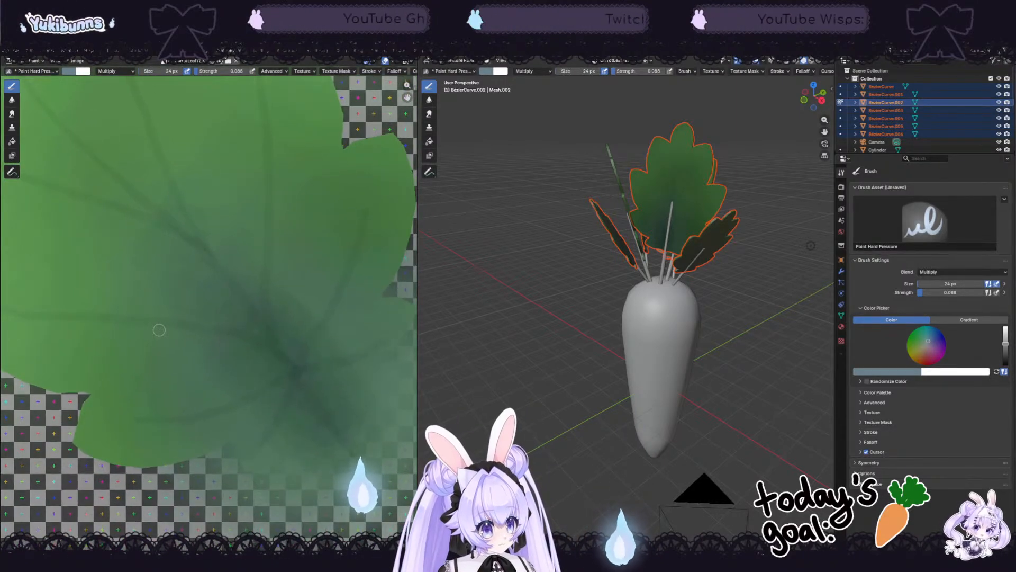
pyautogui.moveTo(159, 329); pyautogui.dragTo(180, 329, button='middle')
pyautogui.scroll(3, 208, 370)
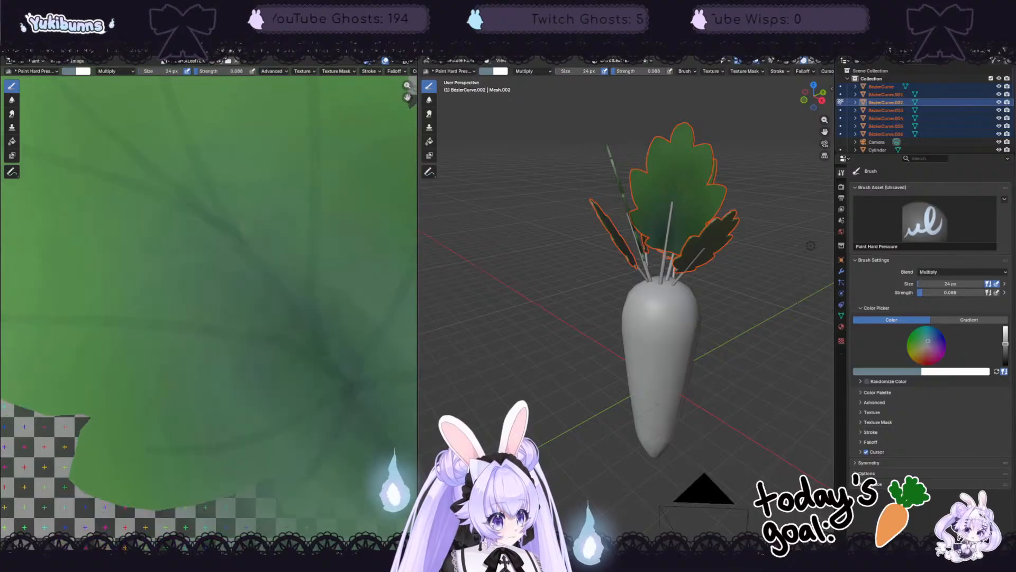
pyautogui.click(12, 114)
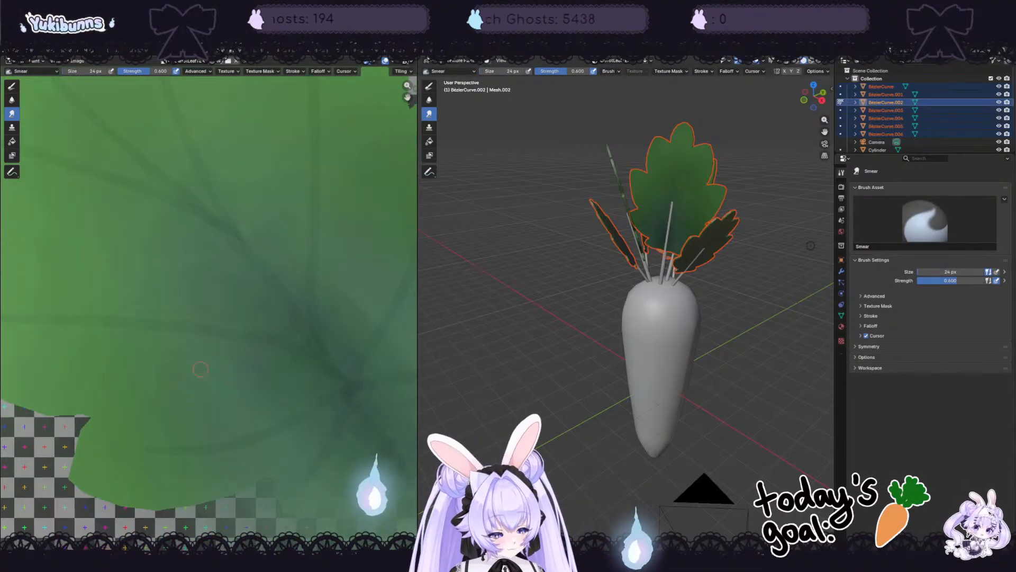
pyautogui.press('f')
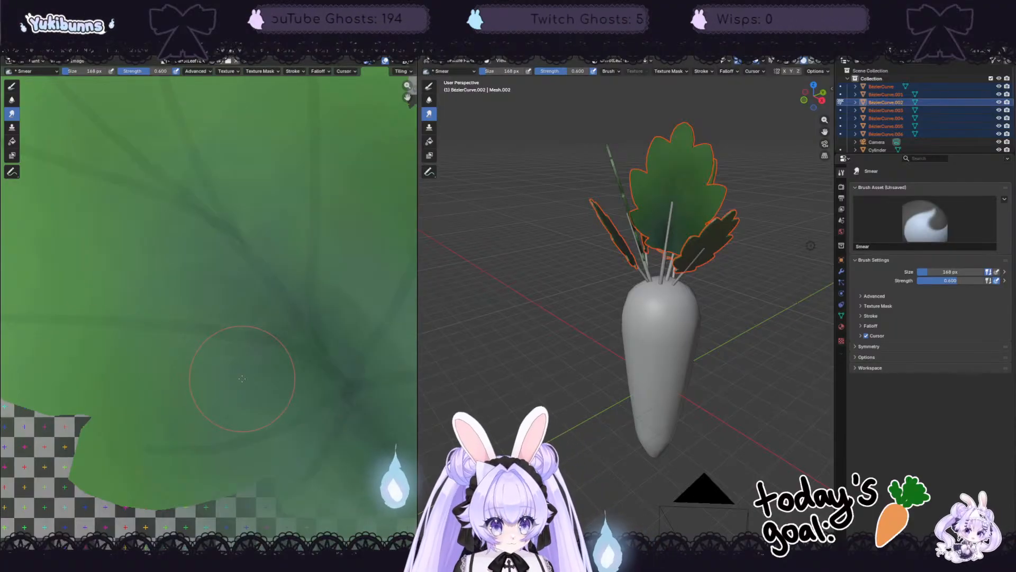
# Step: Save the painted leaf texture image
pyautogui.click(77, 61)
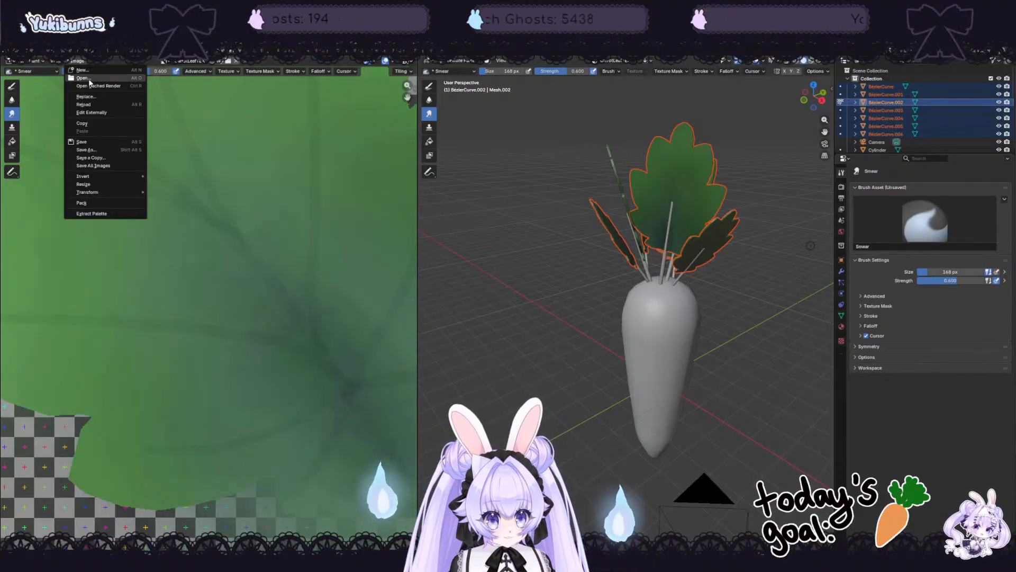
pyautogui.click(99, 141)
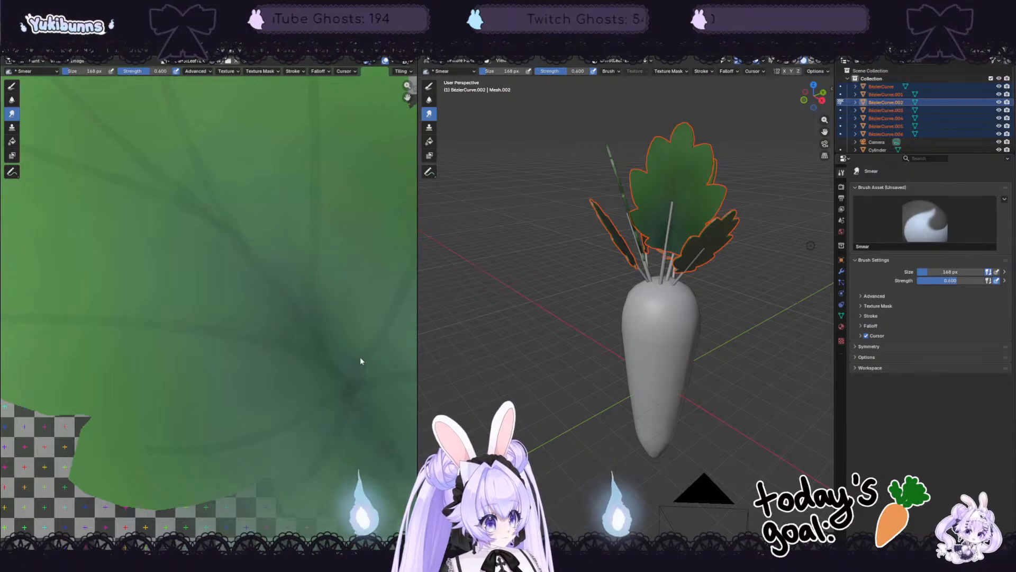
# Step: Try a smear stroke along the upper leaf's outer edge and undo it
pyautogui.scroll(-3, 361, 361)
pyautogui.scroll(1, 322, 310)
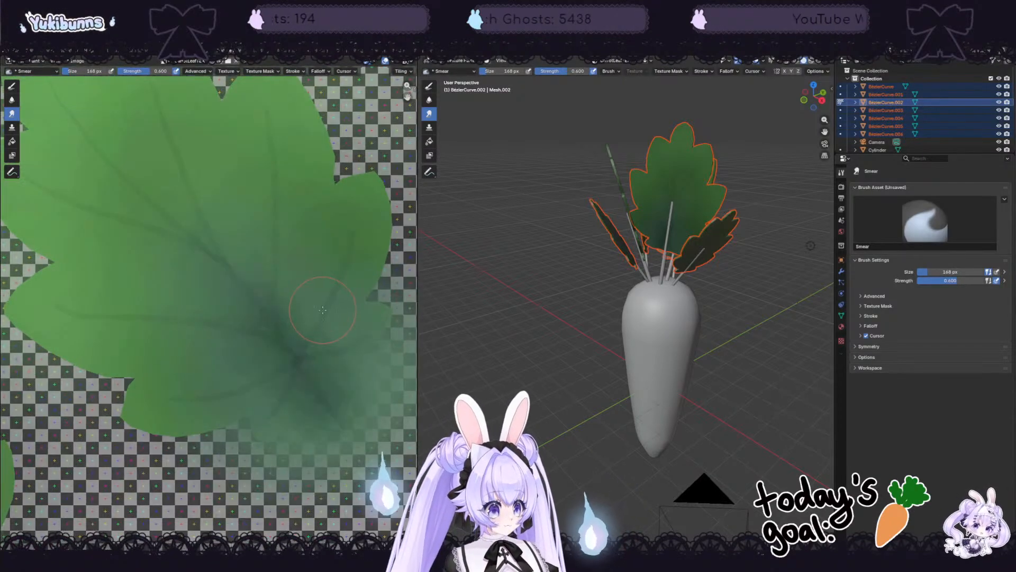
pyautogui.scroll(2, 322, 310)
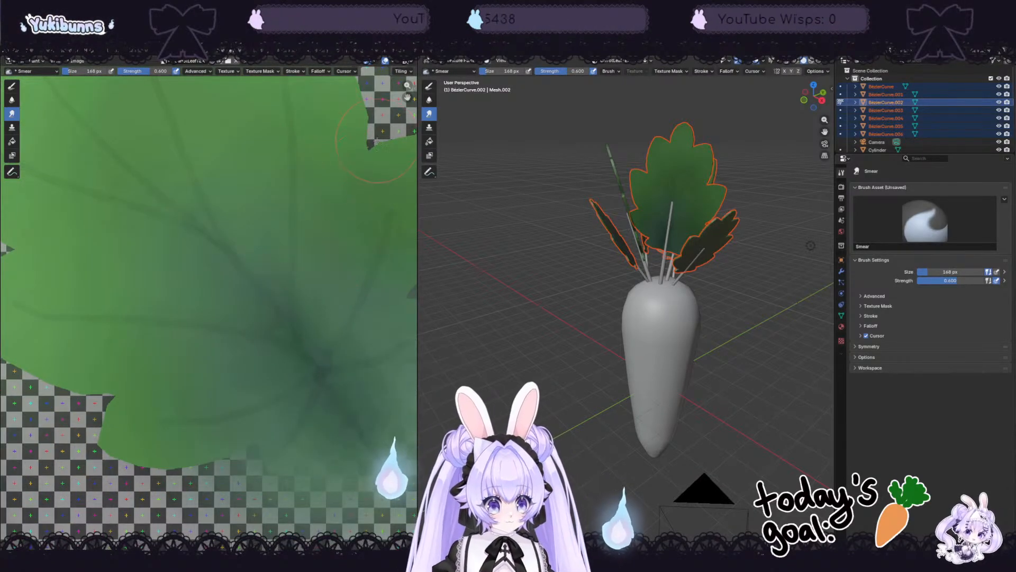
pyautogui.moveTo(377, 141); pyautogui.dragTo(402, 256)
pyautogui.hotkey('ctrl', 'z')
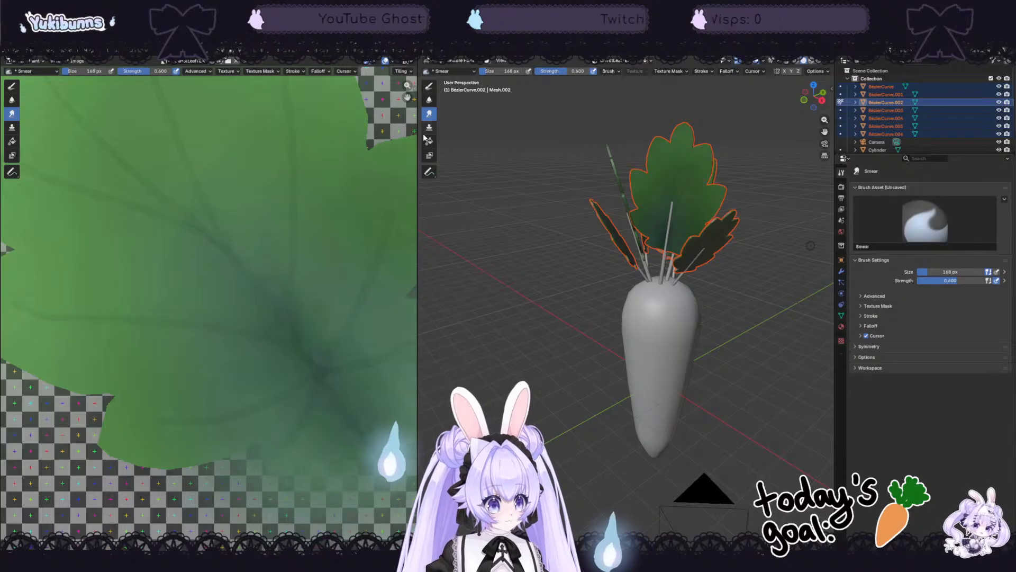
# Step: Examine the leaves and their stems on the carrot model from several angles and the painted veins close up in the texture
pyautogui.moveTo(788, 236)
pyautogui.mouseDown(button='middle')
pyautogui.moveTo(610, 218)
pyautogui.moveTo(433, 280)
pyautogui.mouseUp(button='middle')
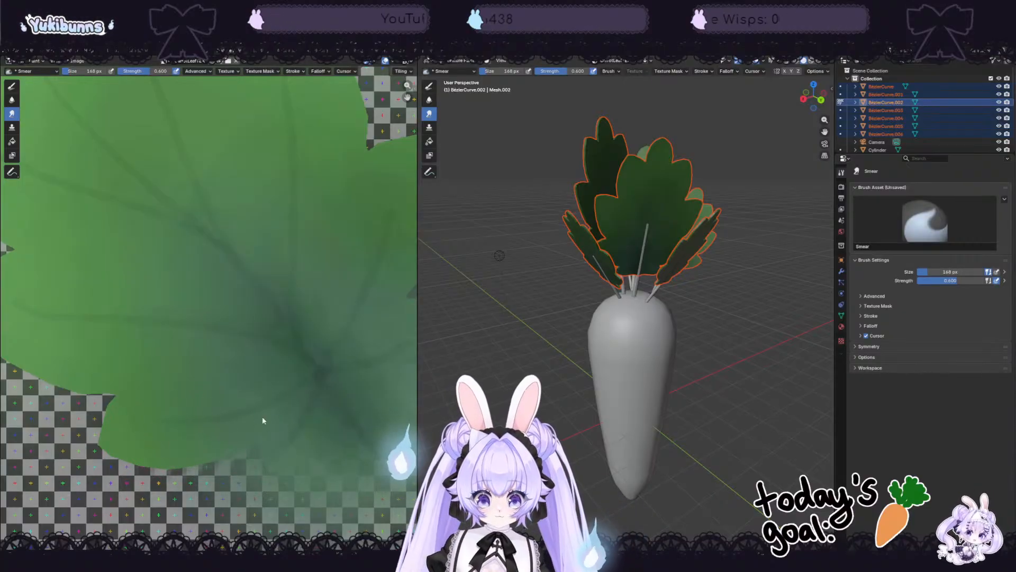
pyautogui.moveTo(735, 359); pyautogui.dragTo(674, 302, button='middle')
pyautogui.scroll(5, 673, 257)
pyautogui.moveTo(672, 257); pyautogui.dragTo(681, 270, button='middle')
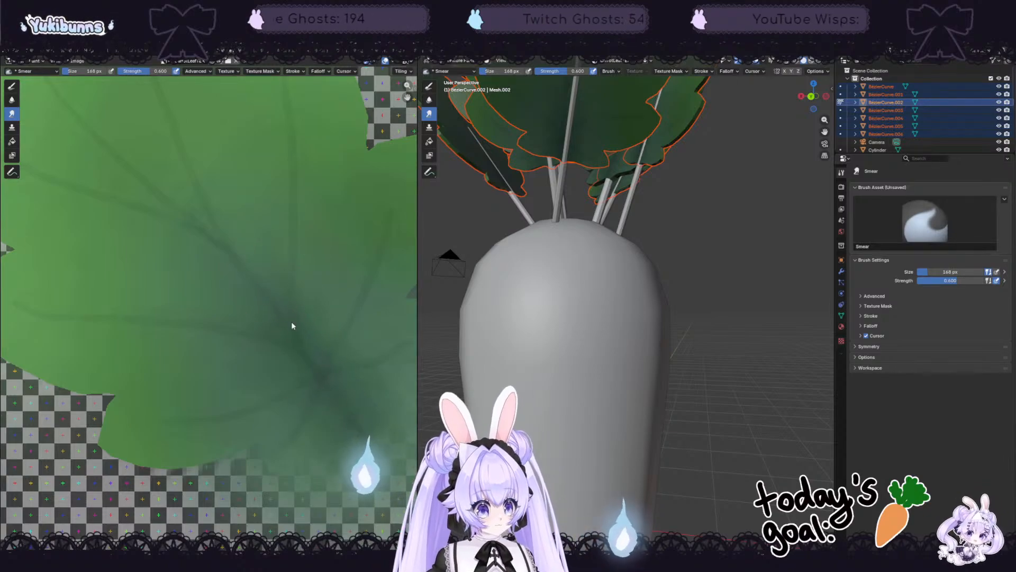
pyautogui.scroll(-3, 291, 322)
pyautogui.scroll(3, 218, 177)
pyautogui.scroll(1, 218, 177)
pyautogui.hotkey('shift', 'space')
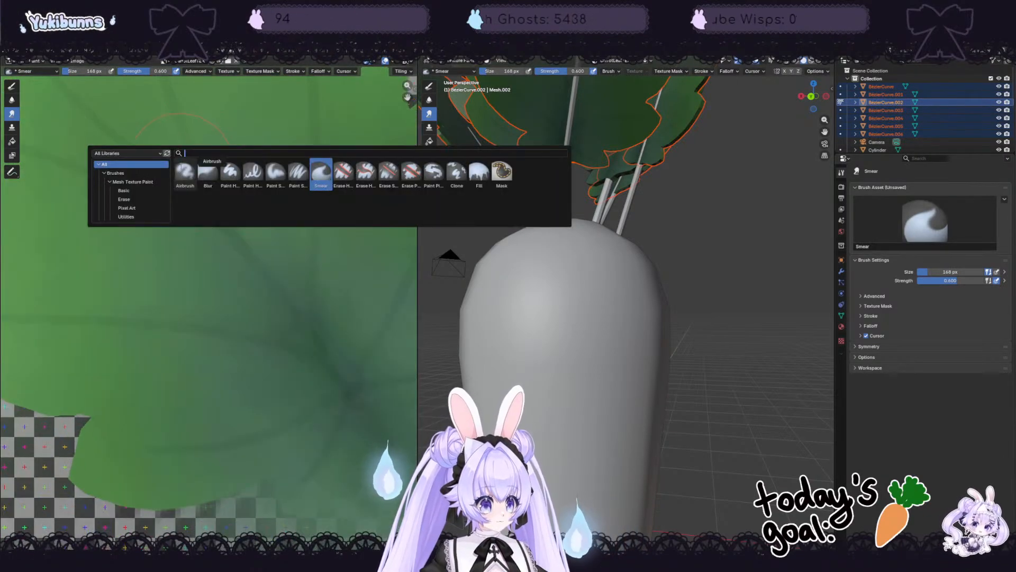
pyautogui.press('Escape')
pyautogui.moveTo(189, 160); pyautogui.dragTo(286, 339, button='middle')
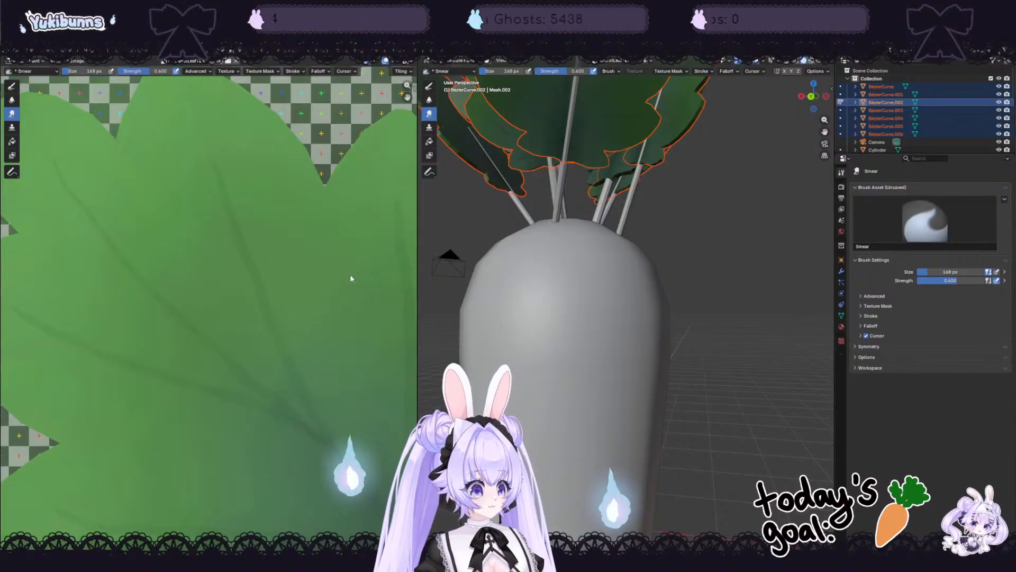
pyautogui.scroll(-3, 335, 271)
pyautogui.scroll(4, 335, 271)
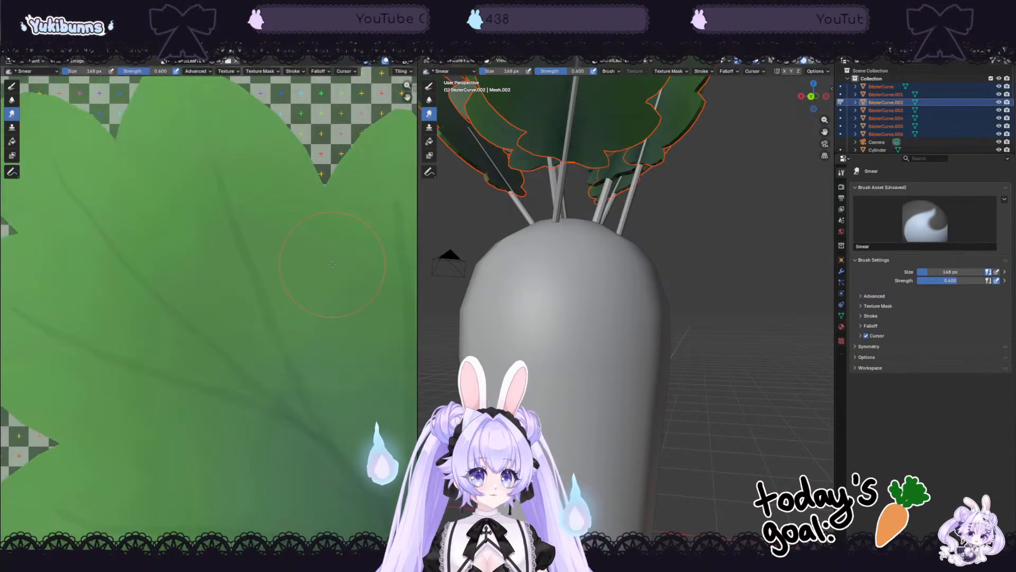
# Step: Smear the green paint across the notch between the upper and side lobes of the lower leaf
pyautogui.scroll(3, 317, 259)
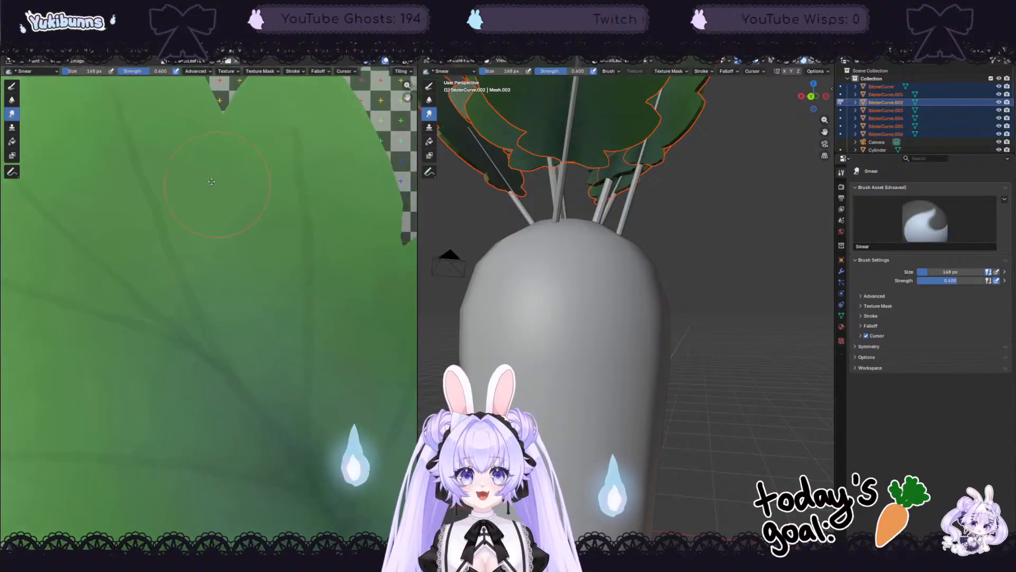
pyautogui.scroll(-3, 295, 244)
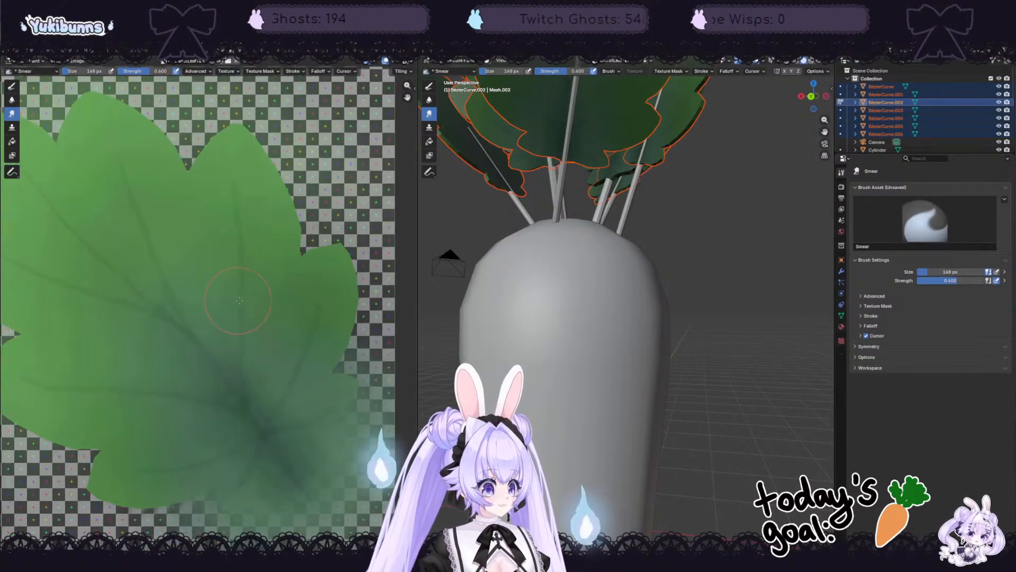
pyautogui.scroll(3, 254, 294)
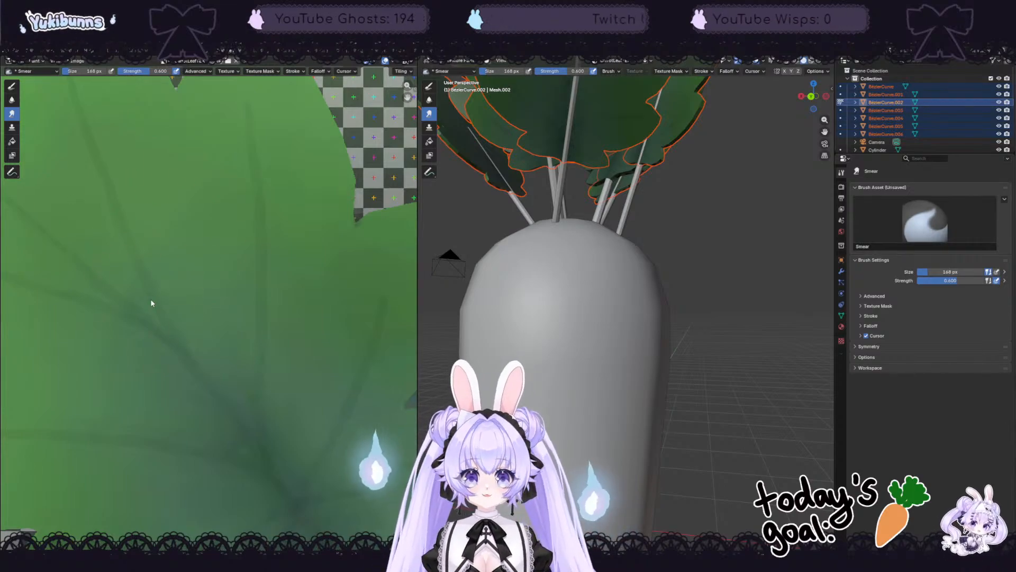
pyautogui.scroll(-3, 150, 299)
pyautogui.scroll(2, 213, 274)
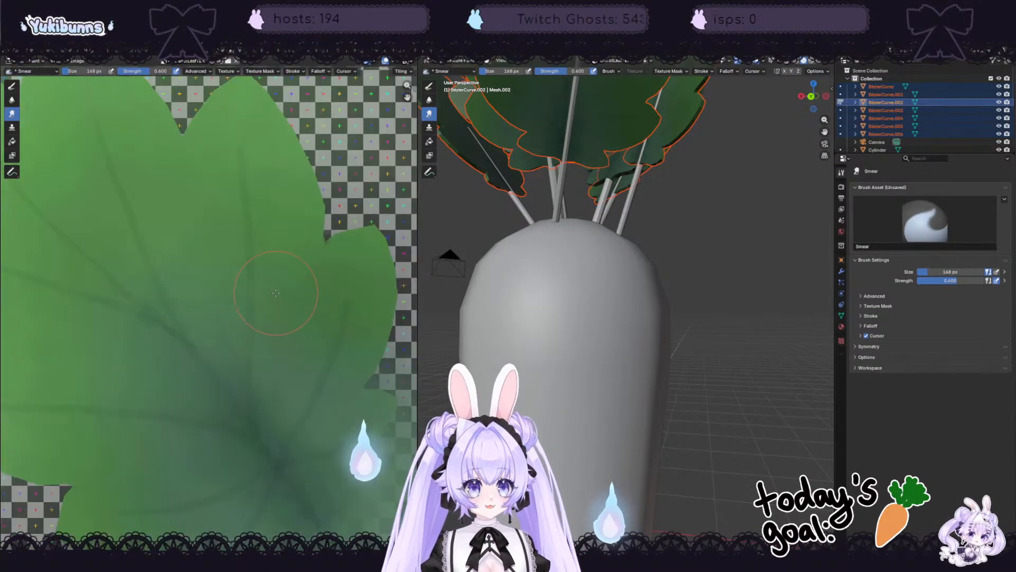
pyautogui.scroll(2, 264, 296)
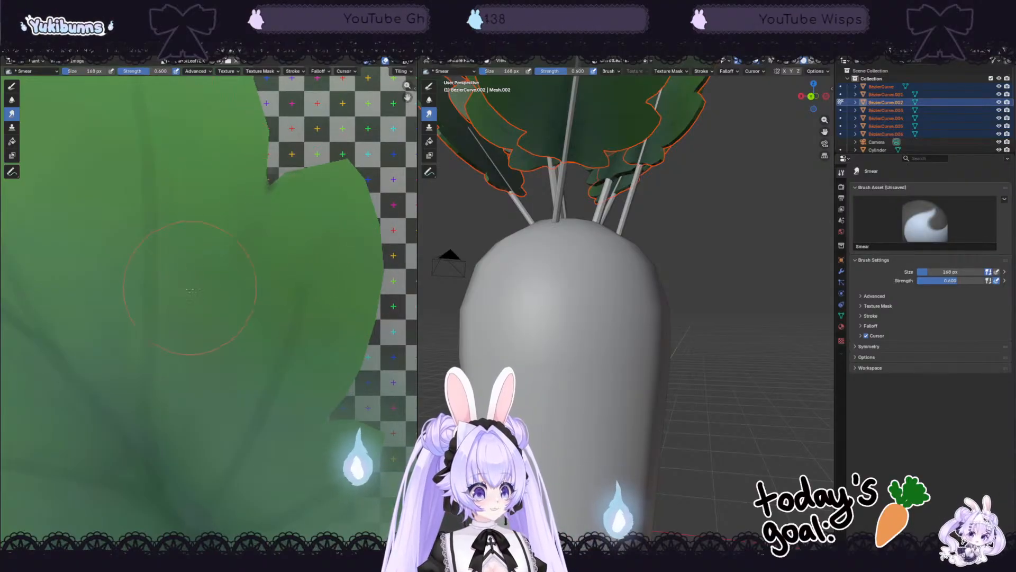
pyautogui.moveTo(233, 170); pyautogui.dragTo(323, 241)
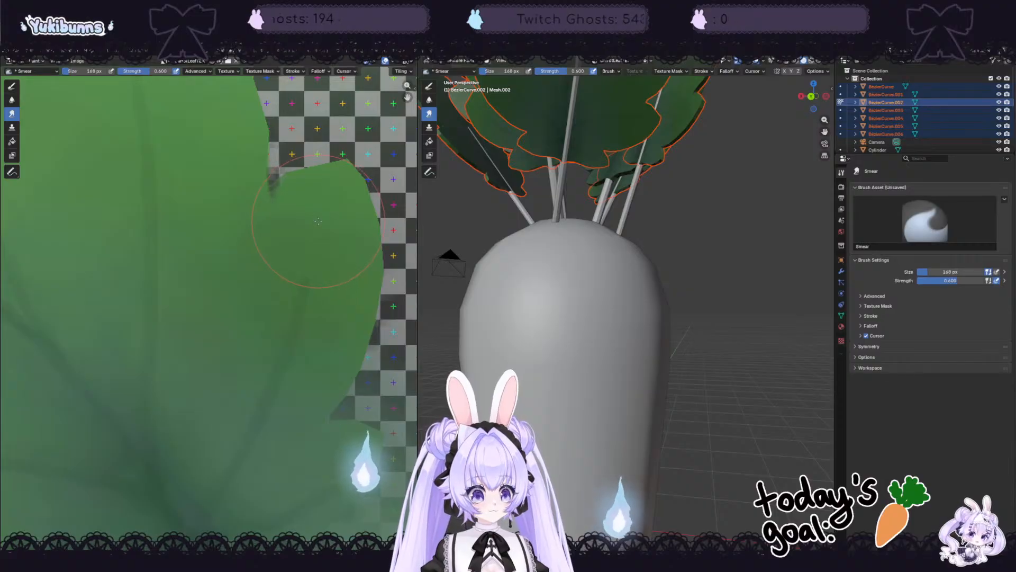
# Step: Examine the veins and blue-green base shading of the lower leaf up close and across the whole texture
pyautogui.scroll(-5, 128, 323)
pyautogui.scroll(6, 128, 323)
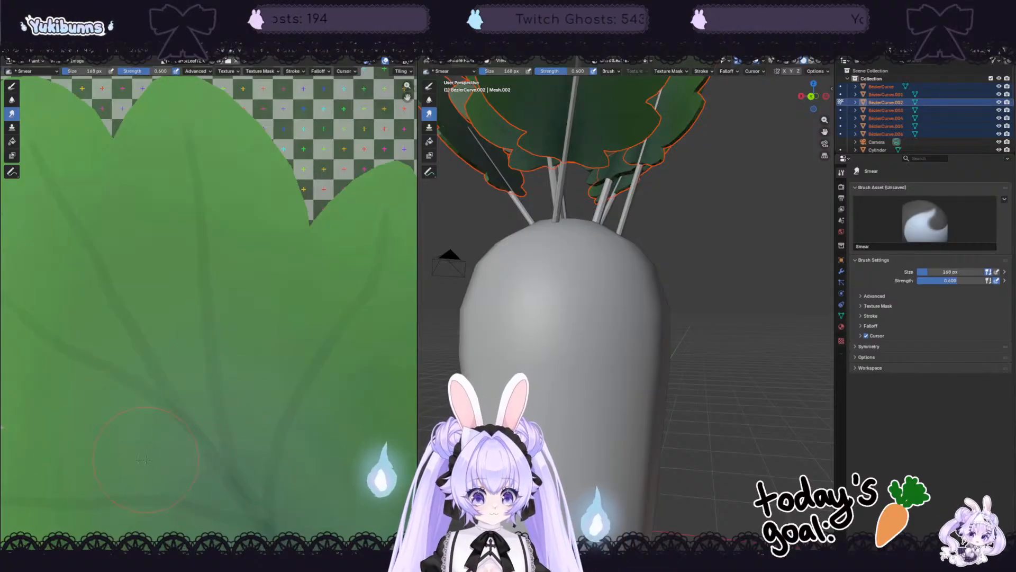
pyautogui.moveTo(244, 347)
pyautogui.mouseDown(button='middle')
pyautogui.moveTo(283, 170)
pyautogui.moveTo(246, 145)
pyautogui.mouseUp(button='middle')
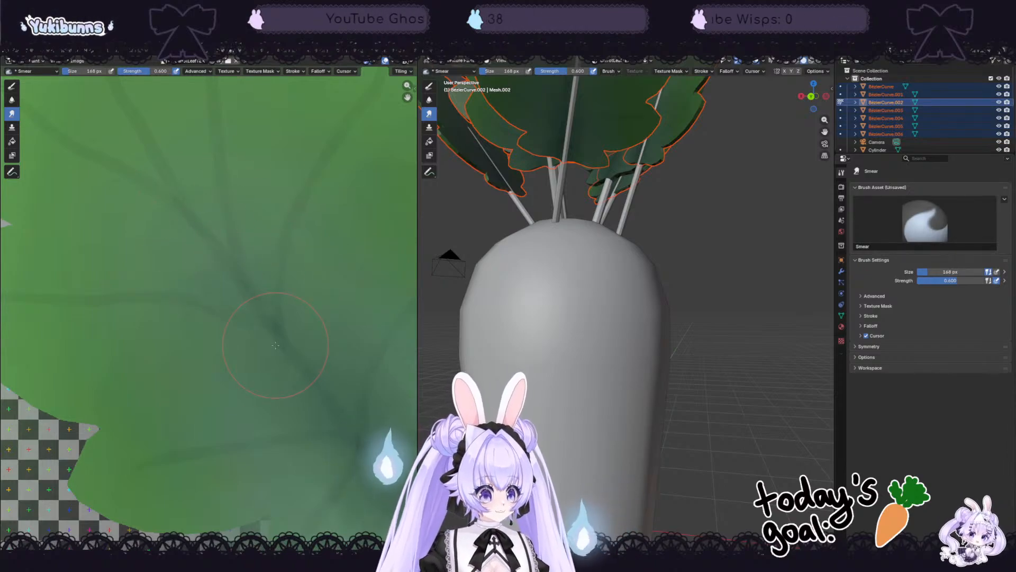
pyautogui.moveTo(275, 345); pyautogui.dragTo(196, 217, button='middle')
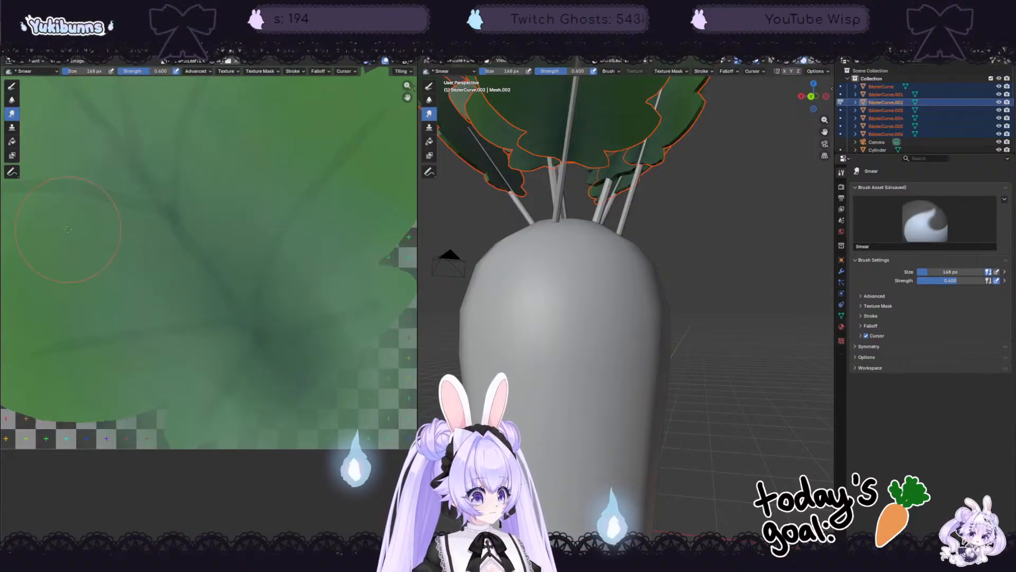
pyautogui.scroll(-1, 68, 229)
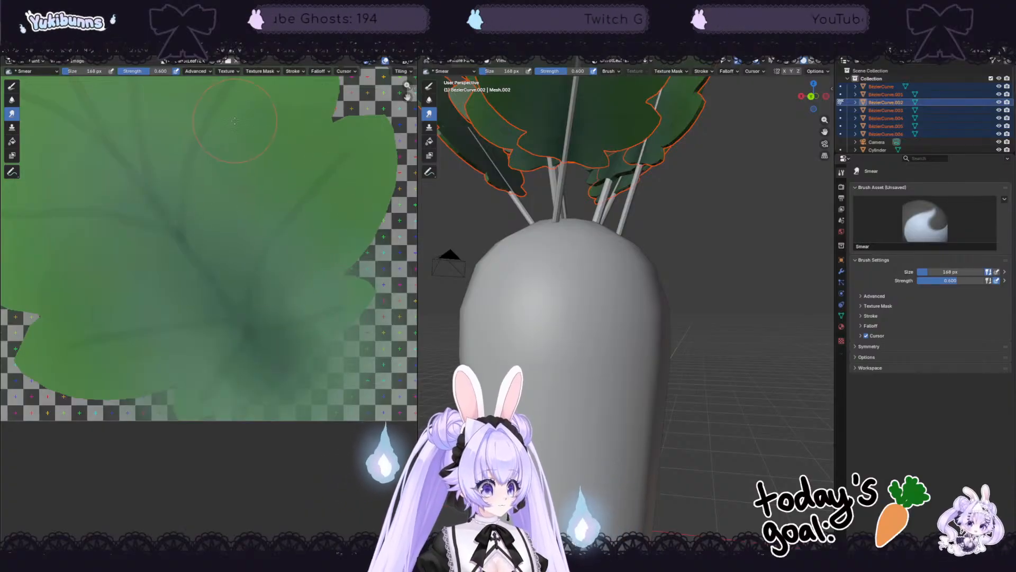
pyautogui.scroll(-6, 240, 252)
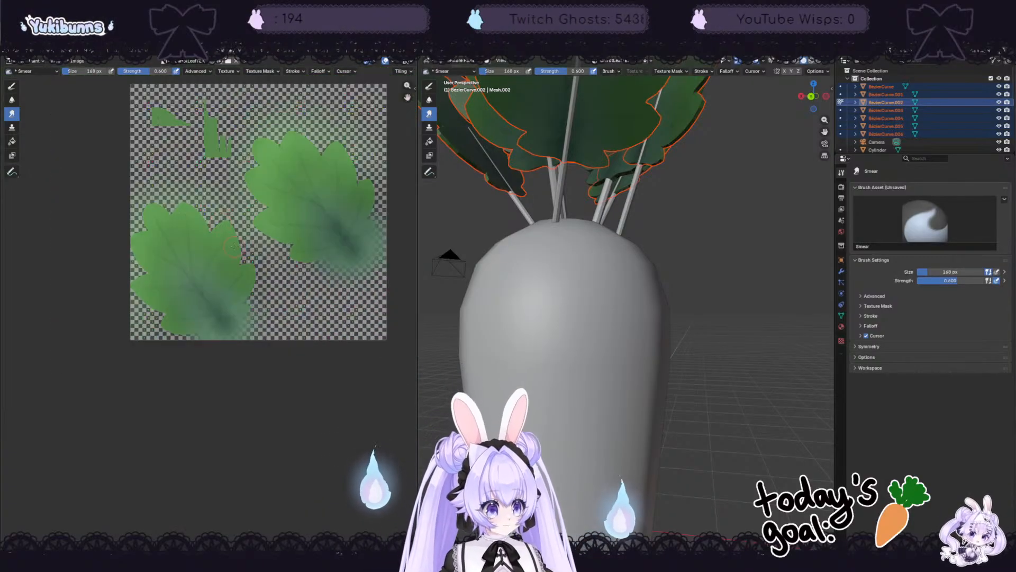
pyautogui.scroll(5, 233, 184)
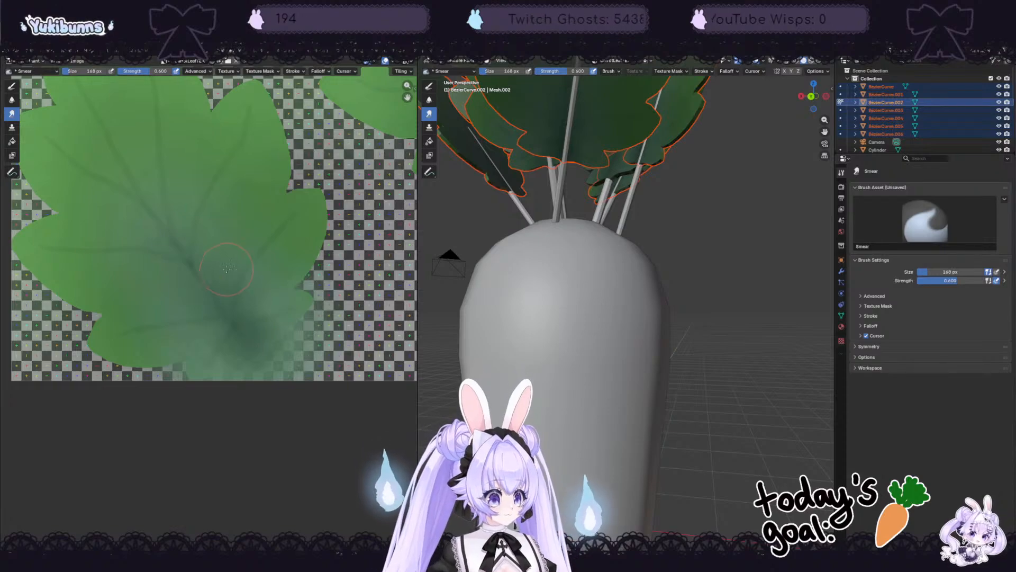
pyautogui.scroll(-3, 212, 208)
pyautogui.scroll(-5, 600, 272)
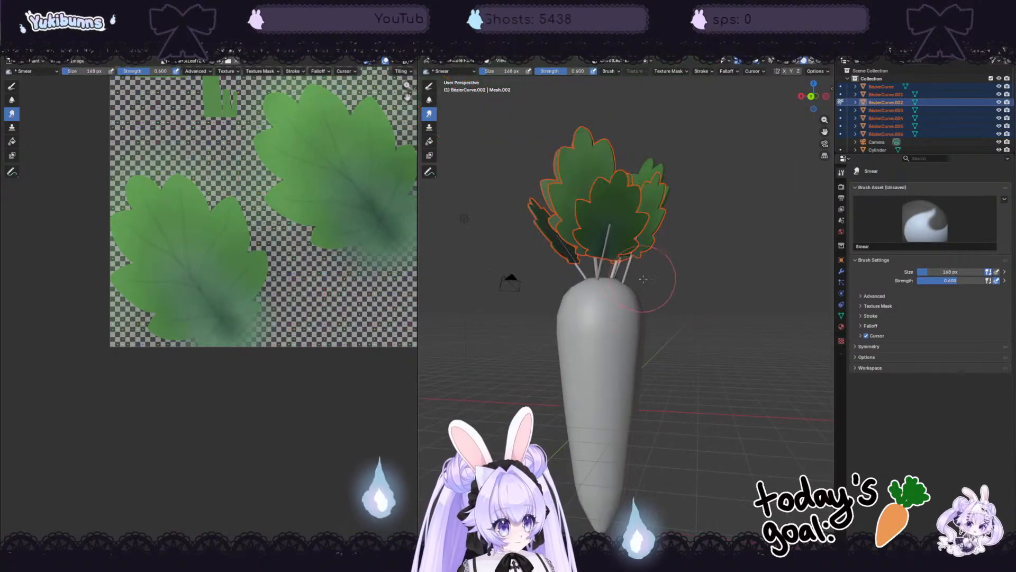
# Step: Examine the painted leaves and bare stems on the carrot from several sides and compare them with the texture
pyautogui.moveTo(600, 272); pyautogui.dragTo(519, 282, button='middle')
pyautogui.scroll(-2, 224, 275)
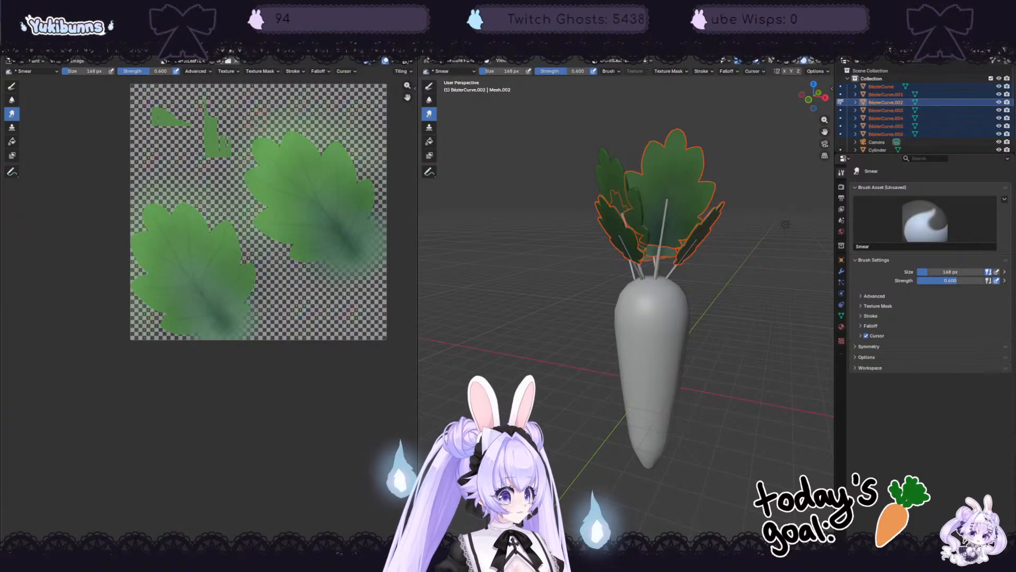
pyautogui.moveTo(721, 289); pyautogui.dragTo(820, 274, button='middle')
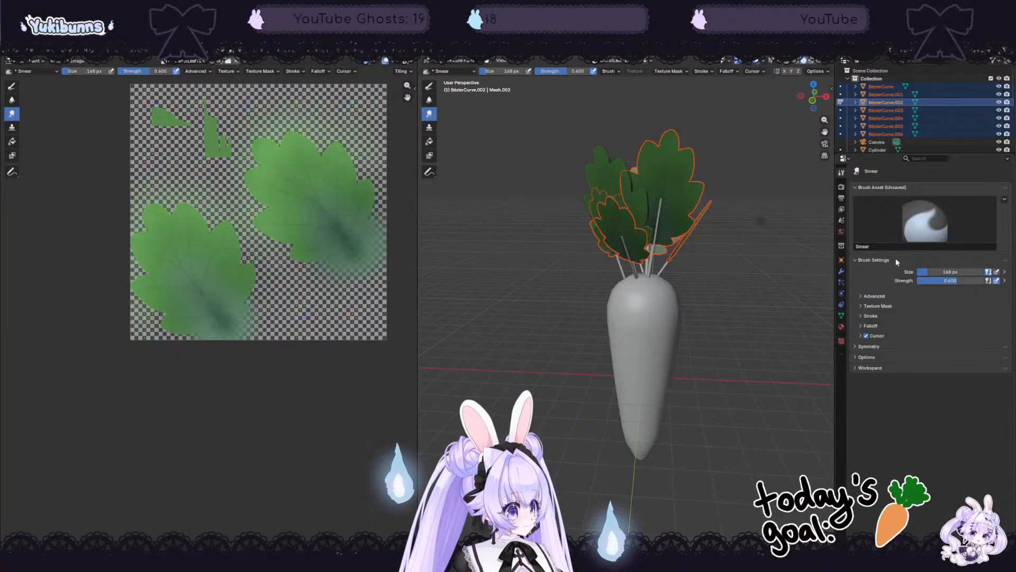
pyautogui.scroll(2, 744, 158)
pyautogui.moveTo(744, 159); pyautogui.dragTo(584, 147, button='middle')
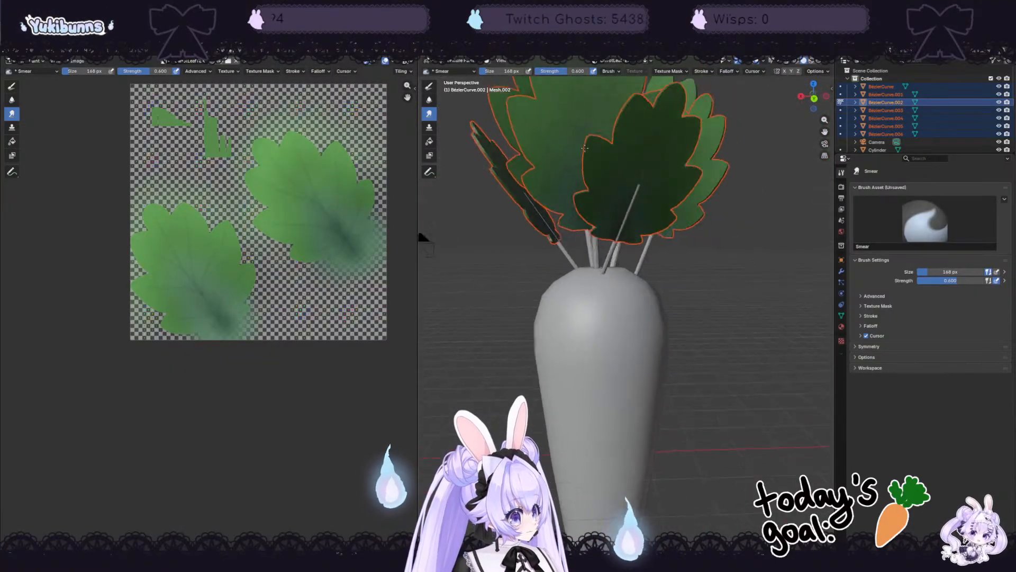
pyautogui.scroll(-3, 715, 268)
pyautogui.moveTo(715, 268)
pyautogui.mouseDown(button='middle')
pyautogui.moveTo(795, 265)
pyautogui.moveTo(712, 251)
pyautogui.moveTo(831, 248)
pyautogui.moveTo(767, 279)
pyautogui.moveTo(801, 269)
pyautogui.mouseUp(button='middle')
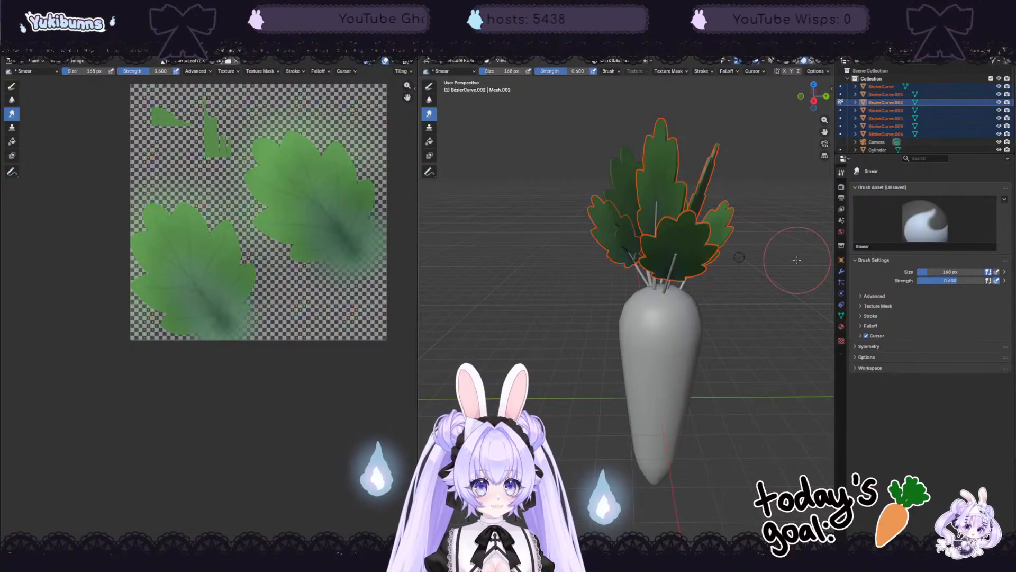
pyautogui.moveTo(325, 172); pyautogui.dragTo(280, 274, button='middle')
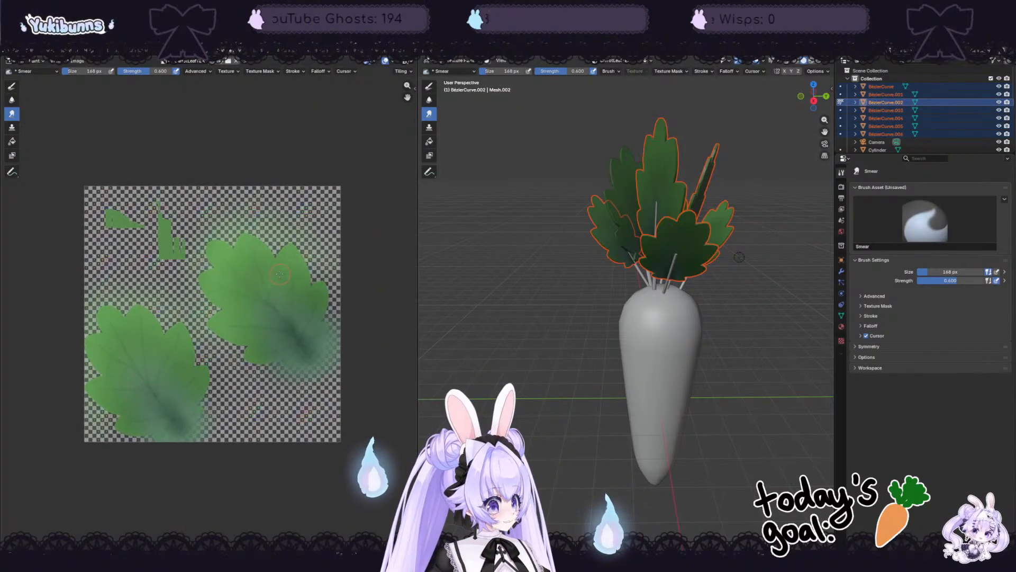
pyautogui.scroll(2, 275, 267)
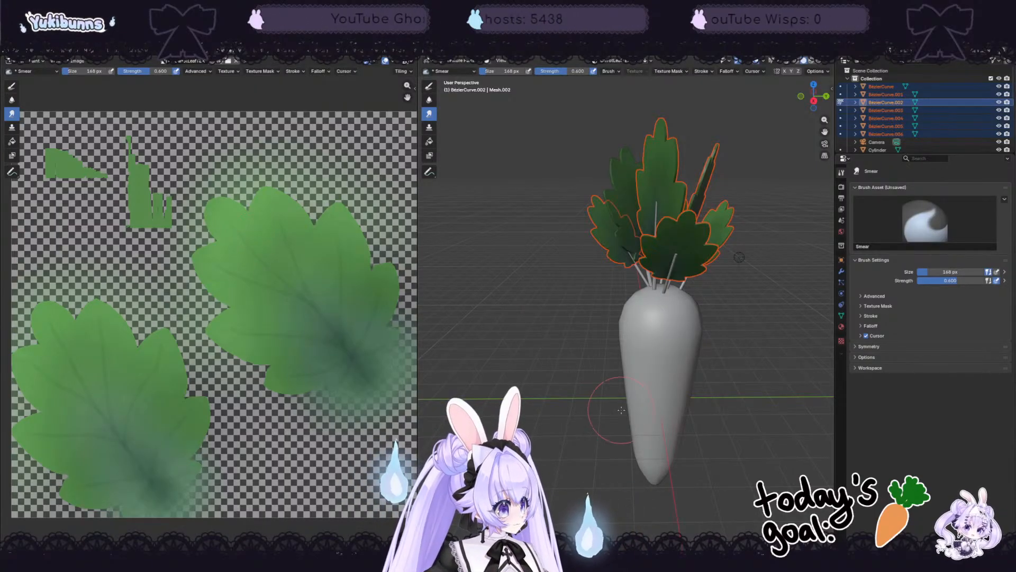
pyautogui.moveTo(614, 407); pyautogui.dragTo(591, 407, button='middle')
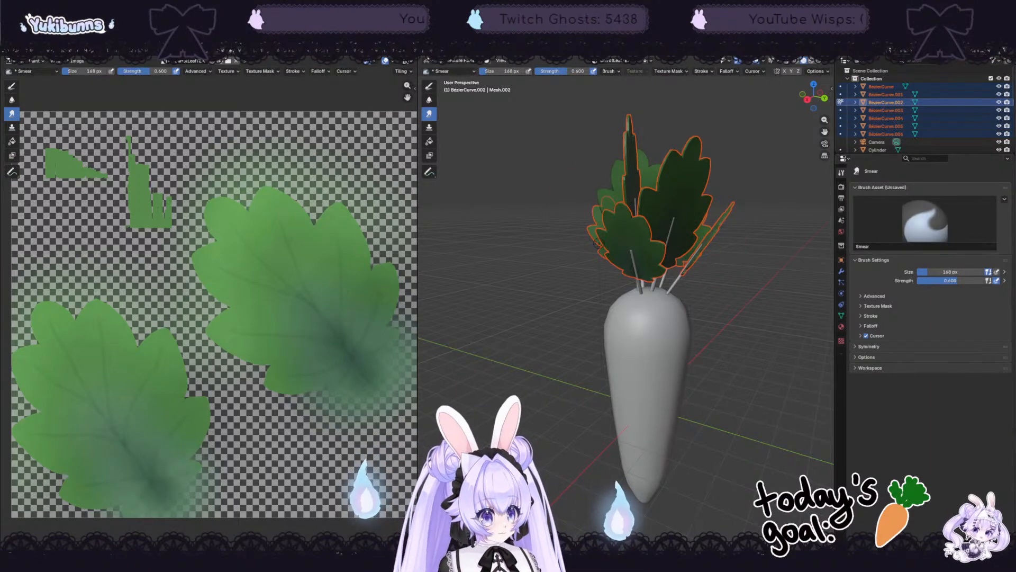
# Step: Switch to the Modeling workspace, clear the leaf mesh selection and select the stem objects Cylinder.001 to Cylinder.007
pyautogui.click(139, 51)
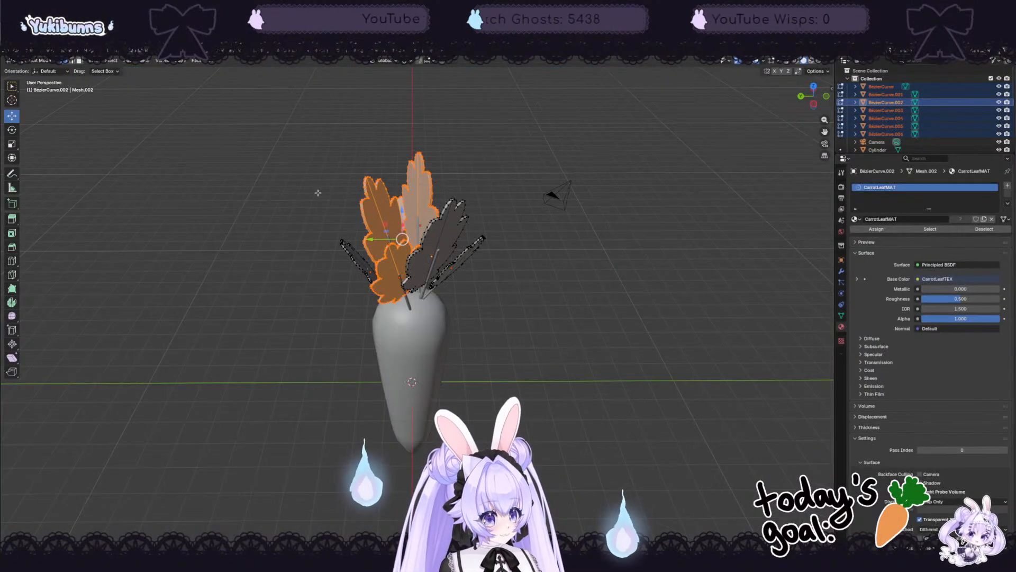
pyautogui.click(540, 265)
pyautogui.moveTo(540, 266); pyautogui.dragTo(601, 208, button='middle')
pyautogui.scroll(3, 557, 191)
pyautogui.scroll(-4, 919, 132)
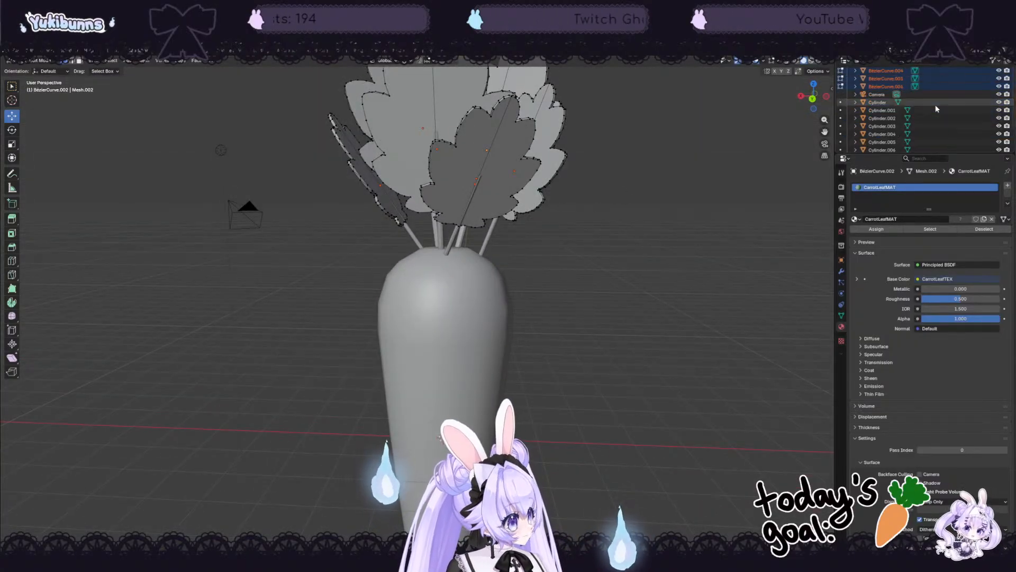
pyautogui.click(894, 95)
pyautogui.keyDown('shift'); pyautogui.click(883, 142); pyautogui.keyUp('shift')
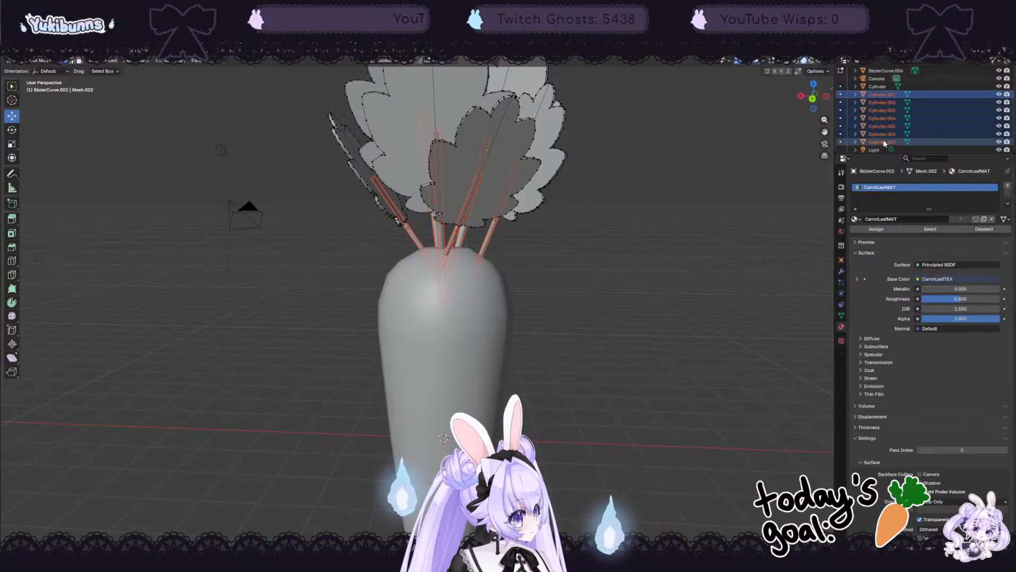
pyautogui.moveTo(704, 229); pyautogui.dragTo(635, 225, button='middle')
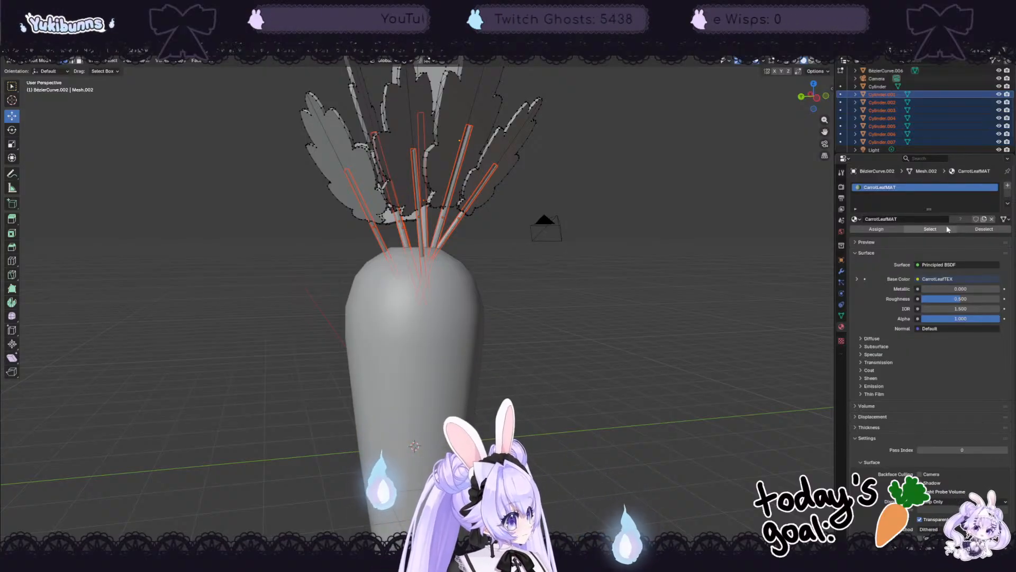
# Step: Duplicate the CarrotLeafMAT material and name the copy CarrotStemMAT
pyautogui.click(983, 219)
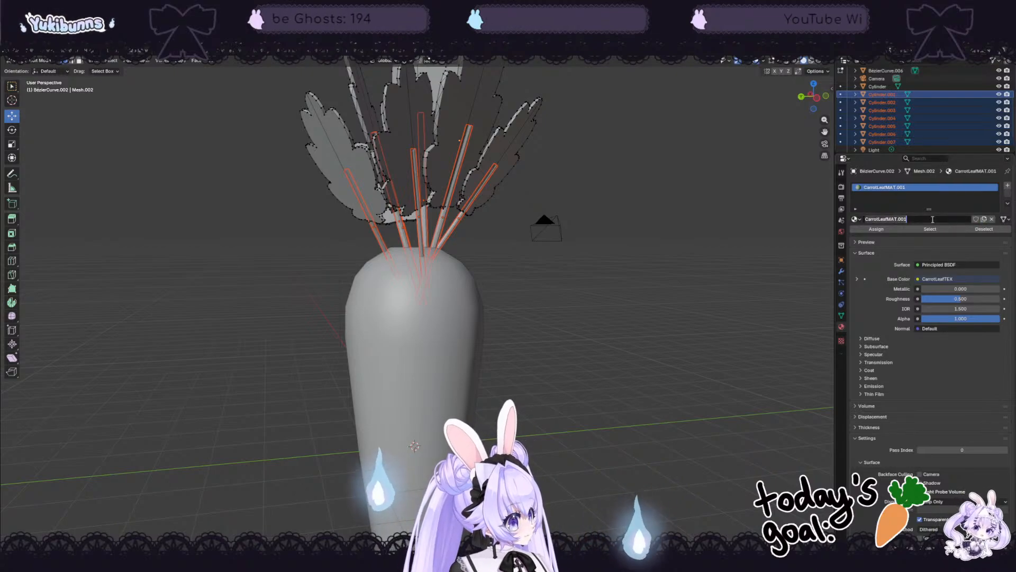
pyautogui.write('CarrotSTem')
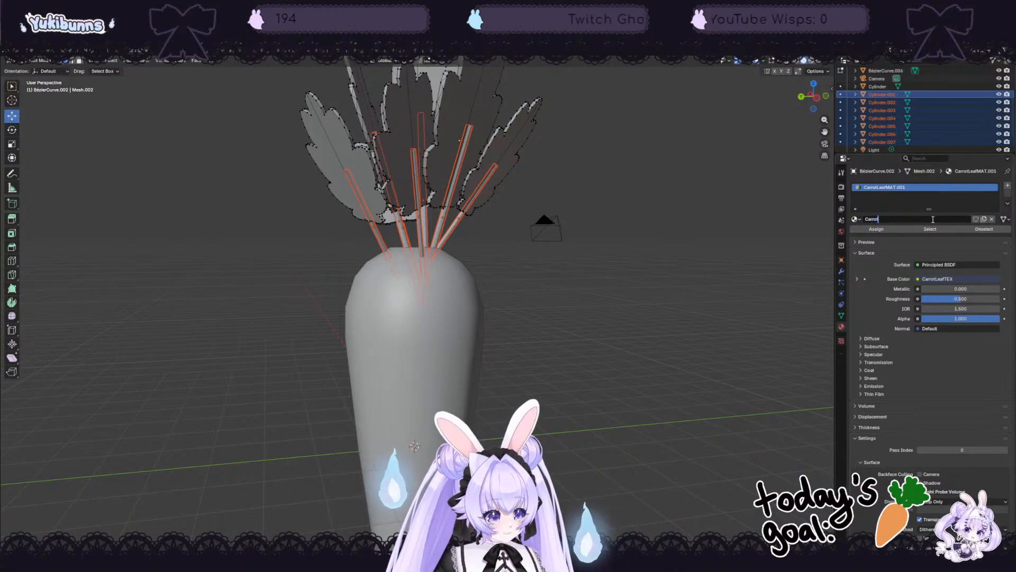
pyautogui.press('BackSpace')
pyautogui.press('BackSpace')
pyautogui.press('BackSpace')
pyautogui.write('t')
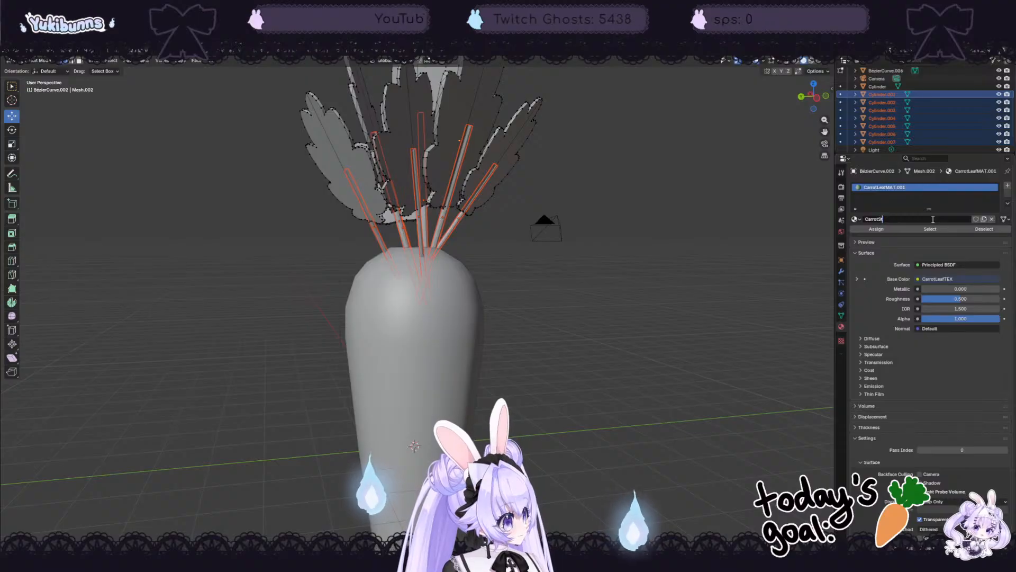
pyautogui.write('emMAT')
pyautogui.press('Return')
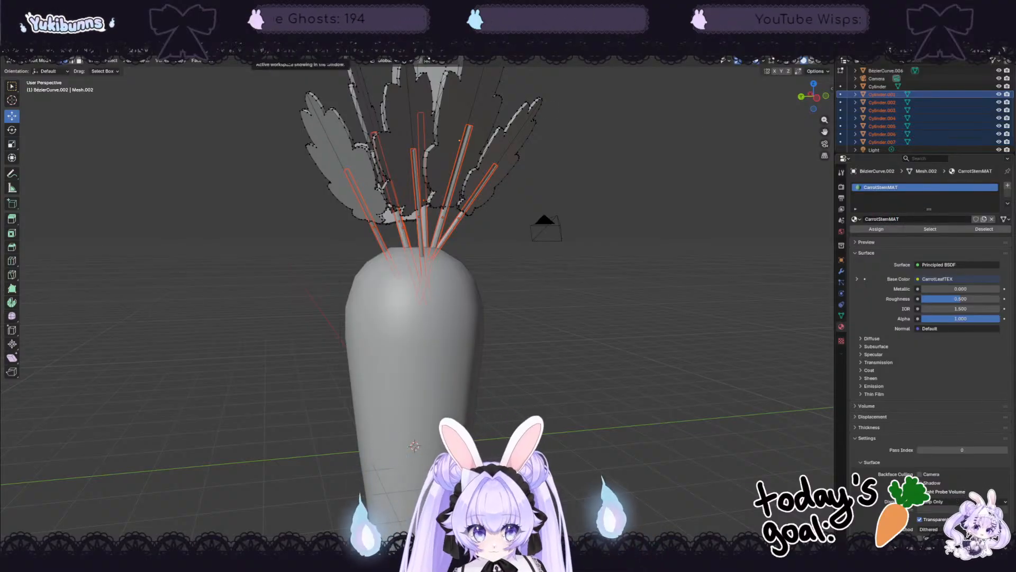
# Step: Try removing the CarrotLeafTEX image node from CarrotStemMAT in the Shading workspace, and undo the removal
pyautogui.click(261, 51)
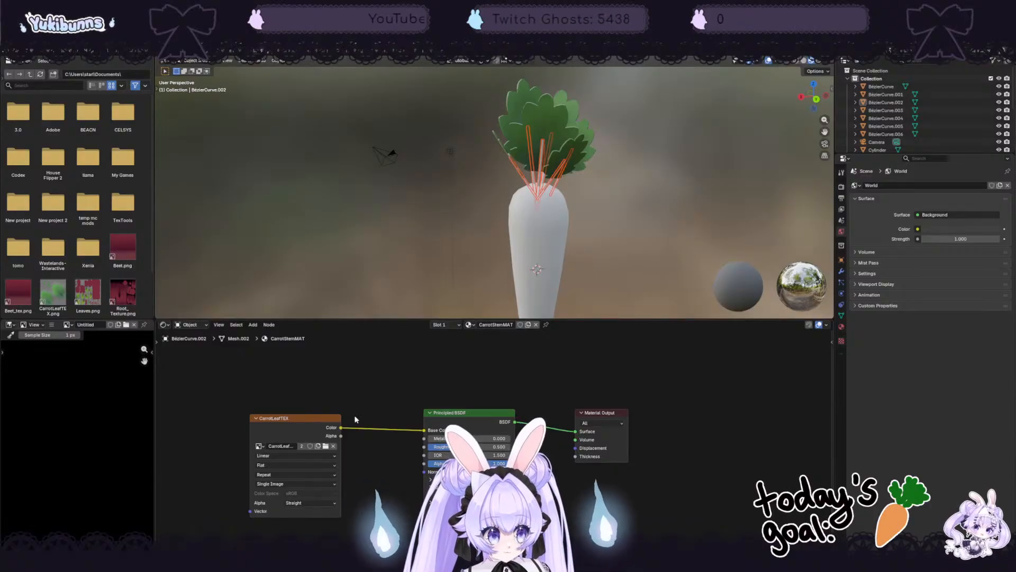
pyautogui.click(274, 416)
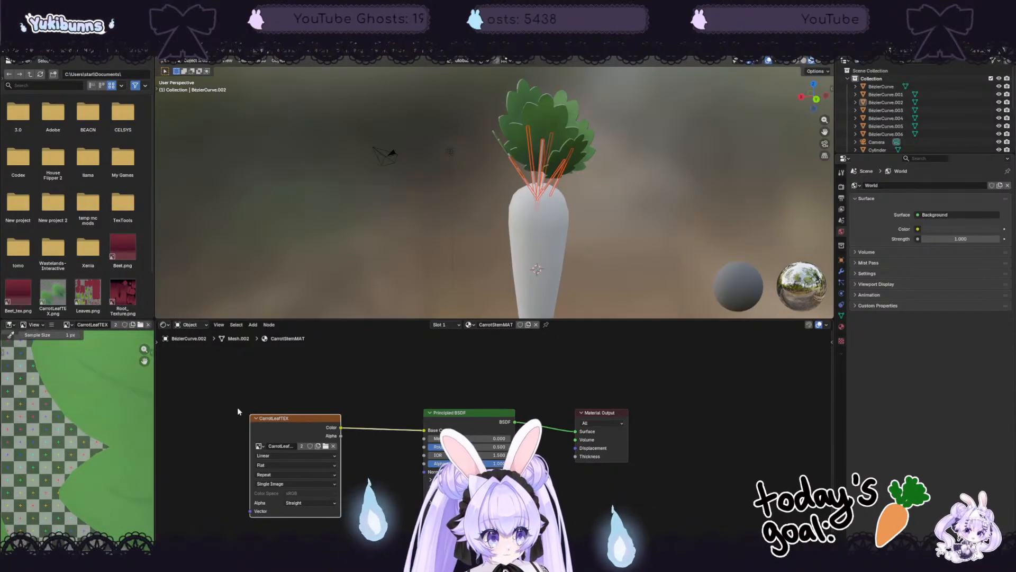
pyautogui.press('Delete')
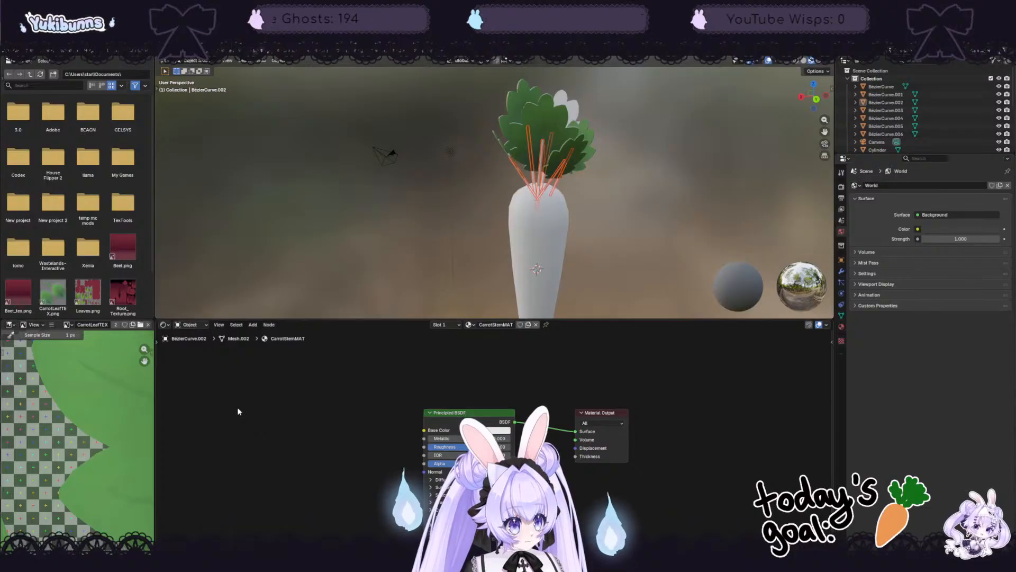
pyautogui.hotkey('ctrl', 'z')
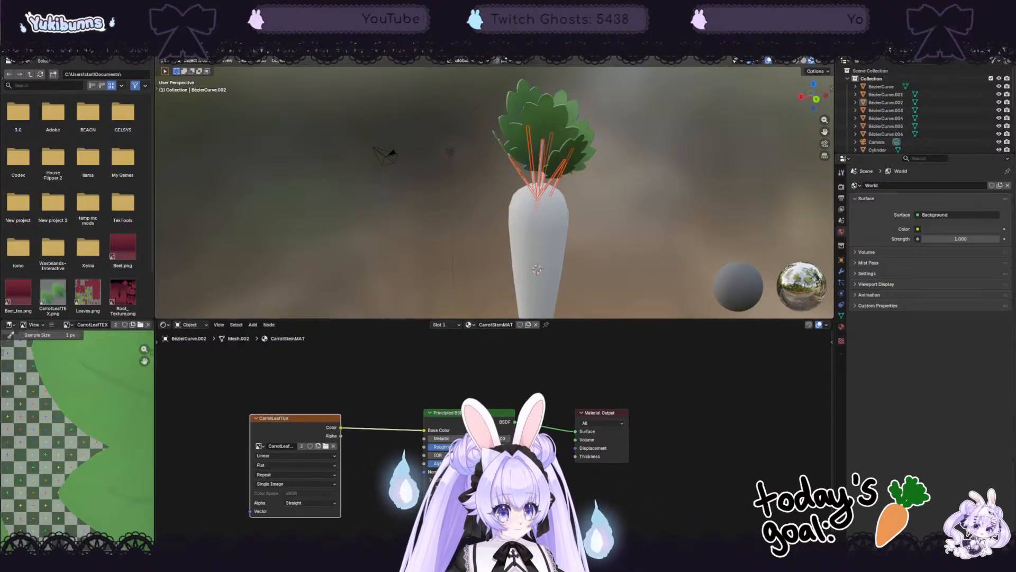
# Step: Return to the Modeling workspace and switch from Edit Mode to Object Mode with the stems selected
pyautogui.click(139, 53)
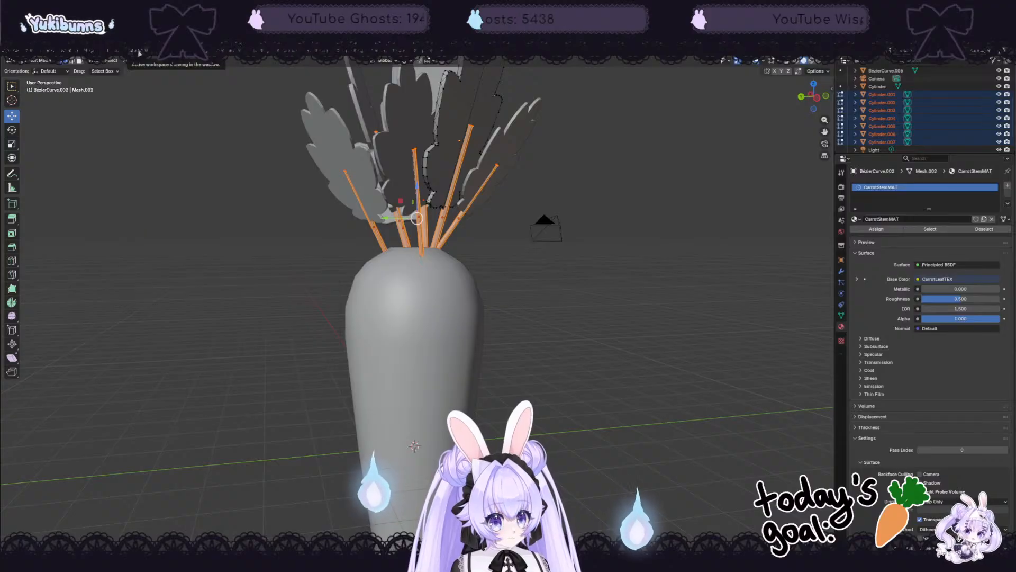
pyautogui.moveTo(592, 301); pyautogui.dragTo(571, 296, button='middle')
pyautogui.click(636, 309)
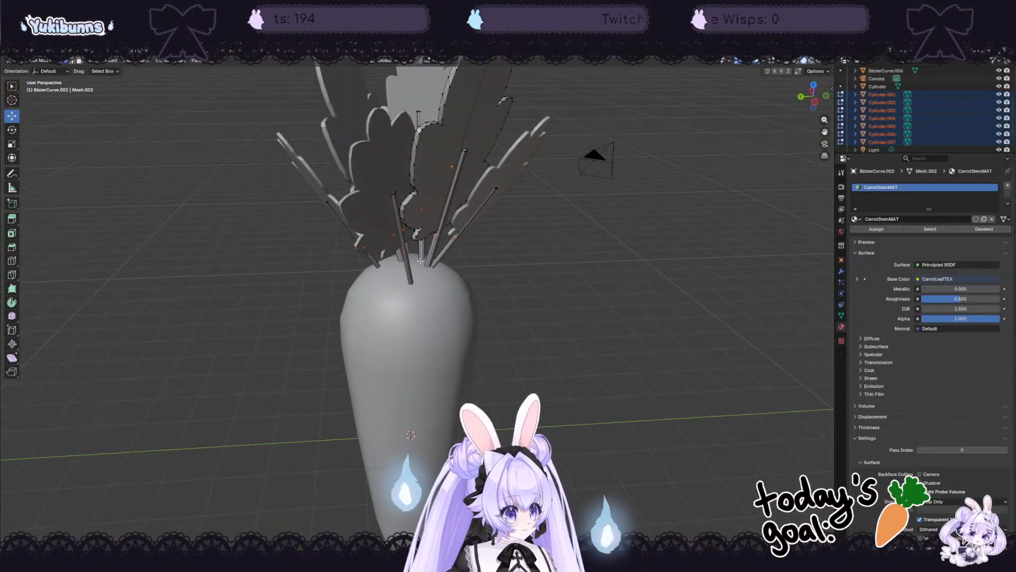
pyautogui.click(40, 61)
pyautogui.click(43, 70)
pyautogui.moveTo(559, 266)
pyautogui.mouseDown(button='middle')
pyautogui.moveTo(574, 253)
pyautogui.moveTo(679, 263)
pyautogui.moveTo(560, 261)
pyautogui.mouseUp(button='middle')
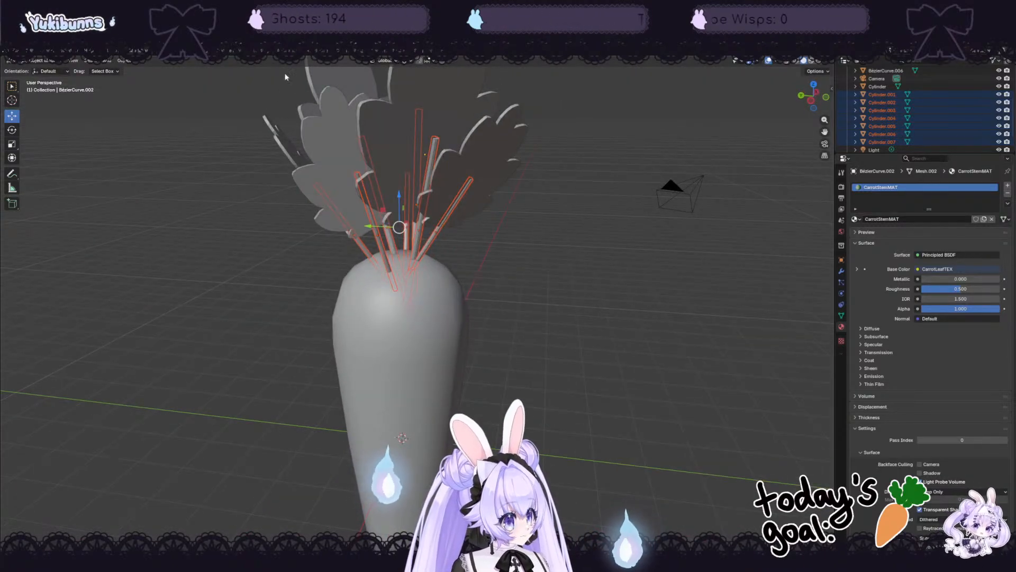
# Step: Return to Object Mode, select only the stem Cylinder.006 and add a new material to it
pyautogui.click(286, 51)
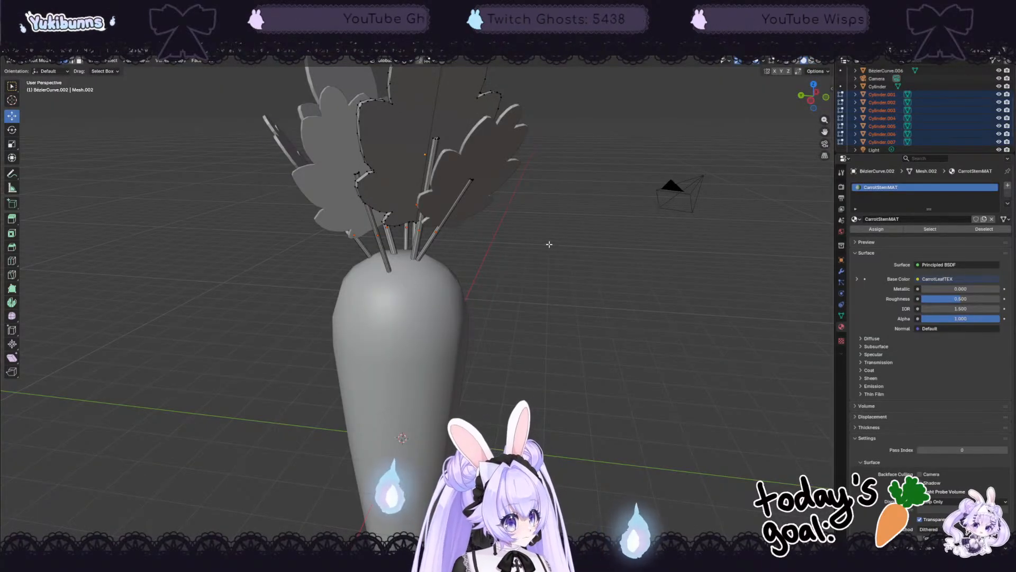
pyautogui.click(44, 61)
pyautogui.click(44, 70)
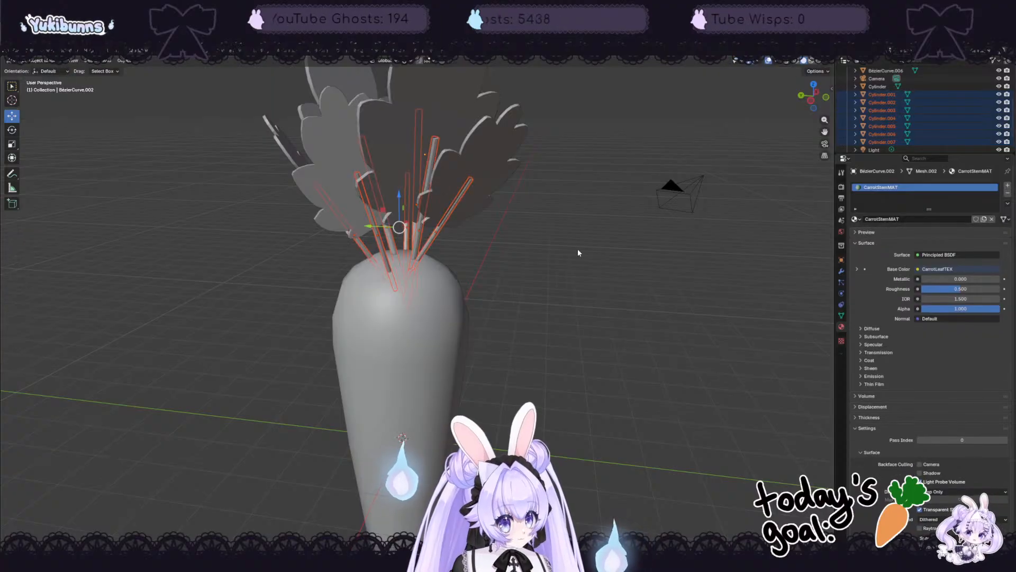
pyautogui.click(577, 249)
pyautogui.click(433, 248)
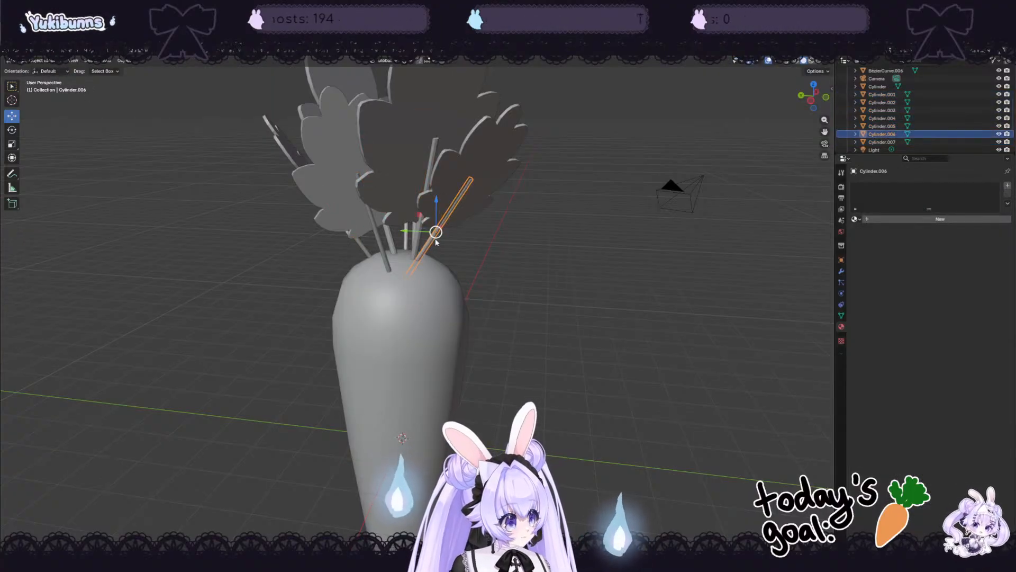
pyautogui.click(936, 220)
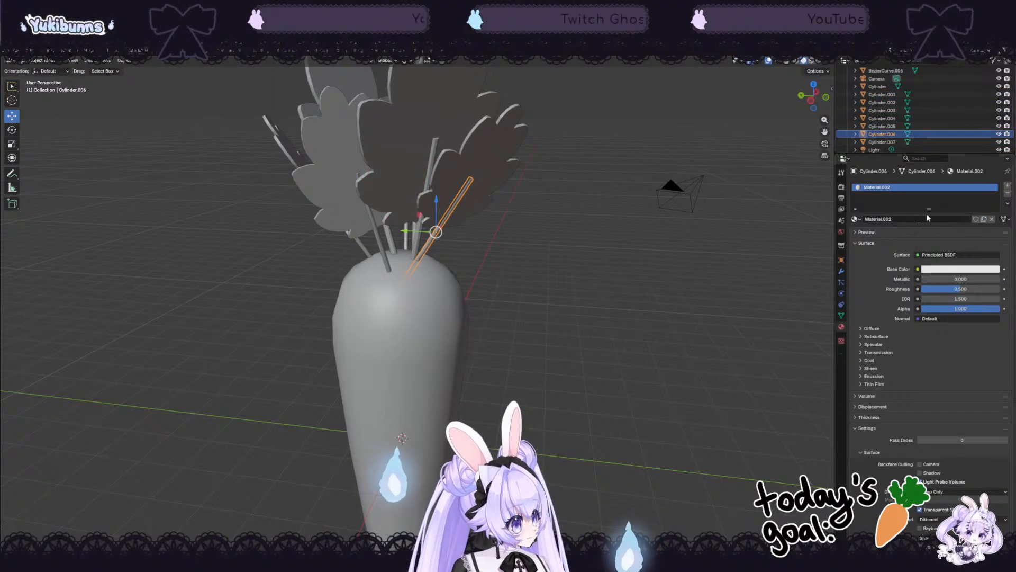
# Step: Try assigning the existing CarrotStemMAT material to the stem Cylinder.006 in place of its new material
pyautogui.click(856, 219)
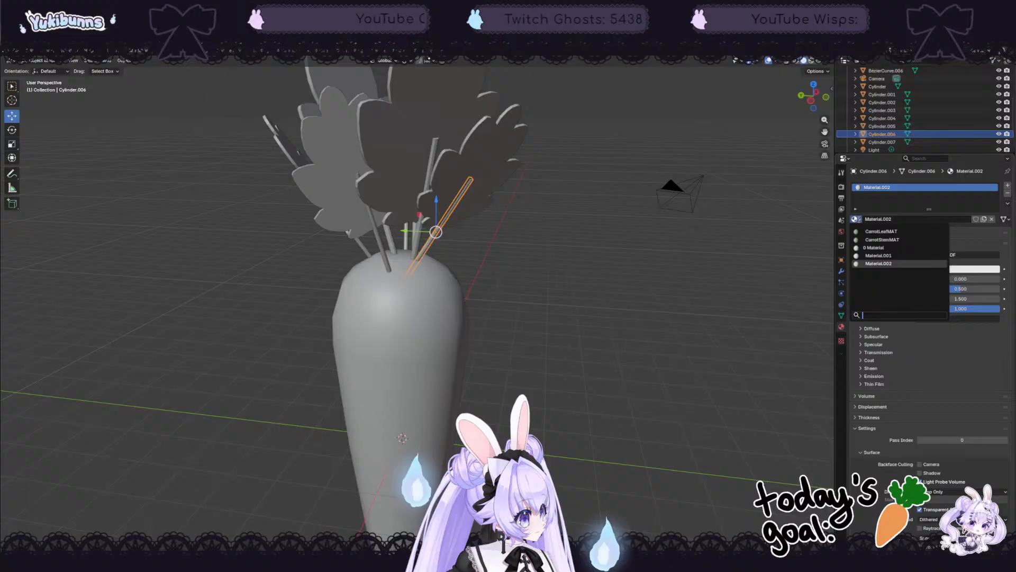
pyautogui.click(909, 243)
pyautogui.moveTo(494, 249); pyautogui.dragTo(515, 247, button='middle')
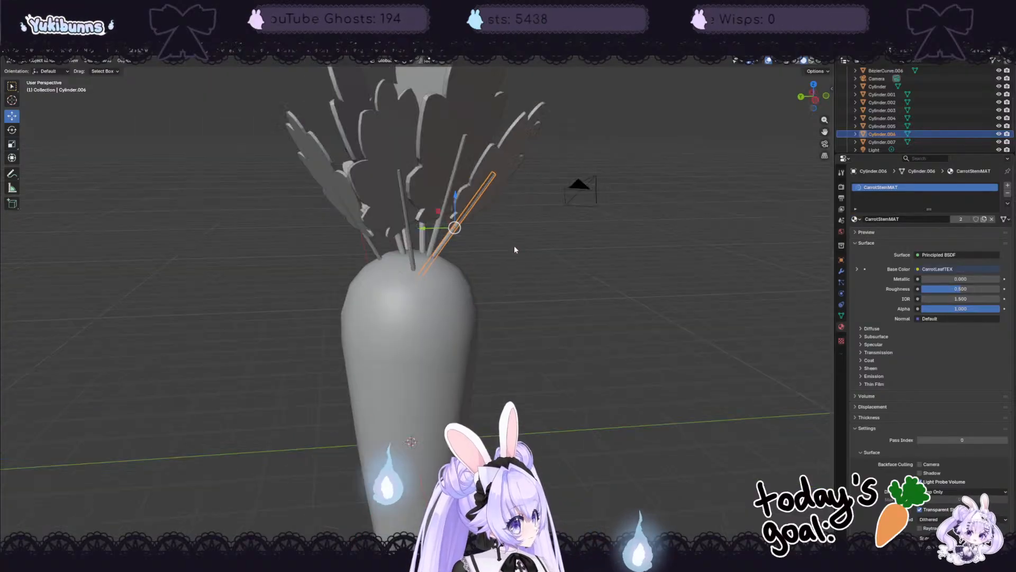
pyautogui.click(432, 241)
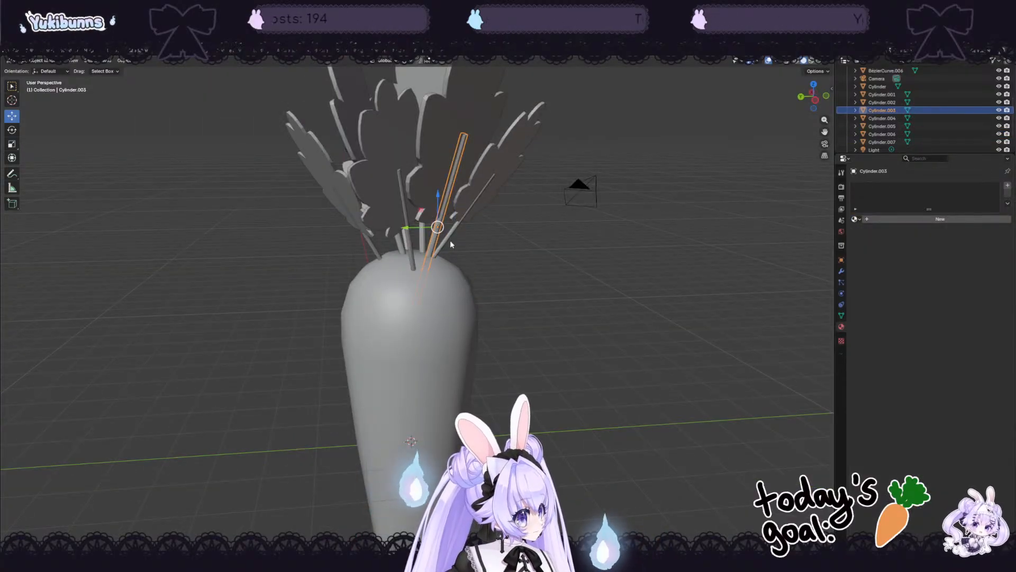
pyautogui.click(447, 239)
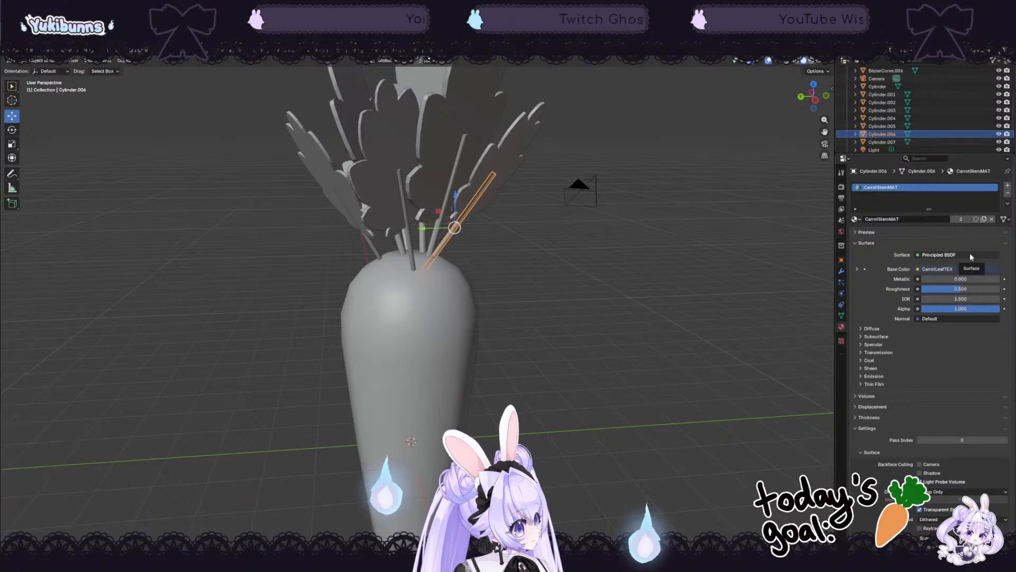
# Step: Try replacing CarrotStemMAT's base color texture with a plain Color input set to green
pyautogui.click(972, 269)
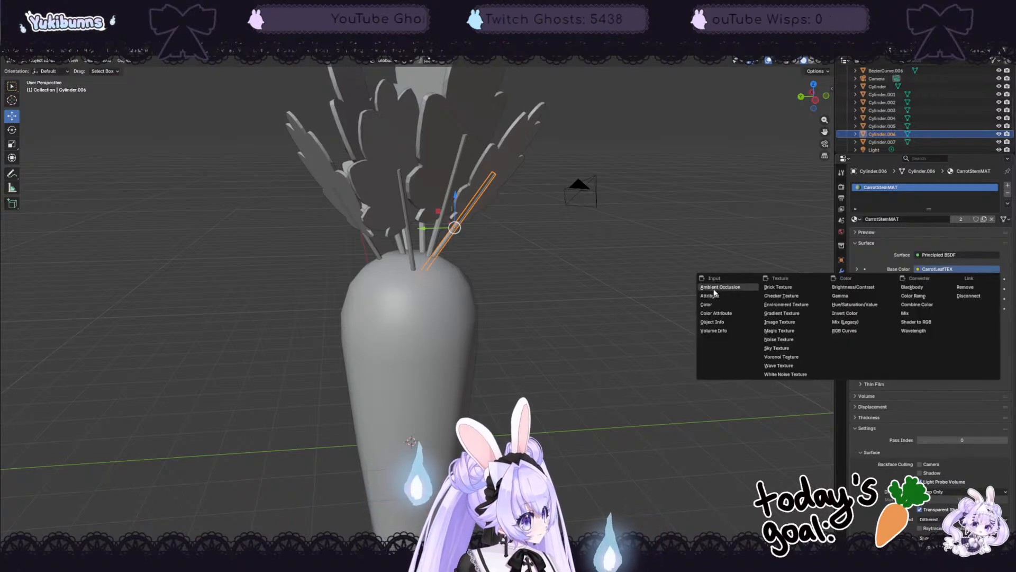
pyautogui.click(737, 306)
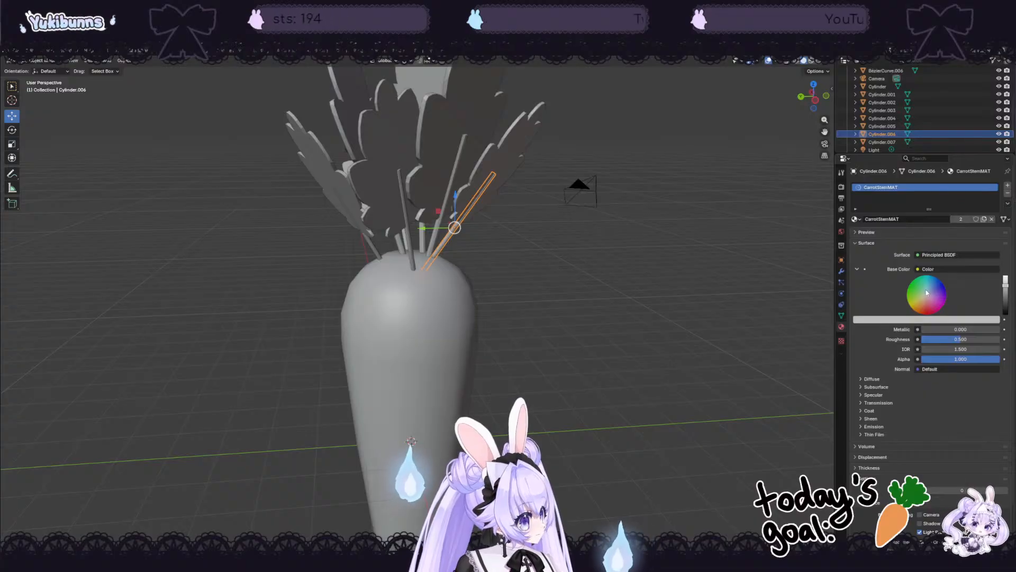
pyautogui.moveTo(927, 292); pyautogui.dragTo(915, 285)
# Step: Switch the 3D viewport shading to material preview to show the textured leaves and stems
pyautogui.moveTo(733, 289); pyautogui.dragTo(673, 265, button='middle')
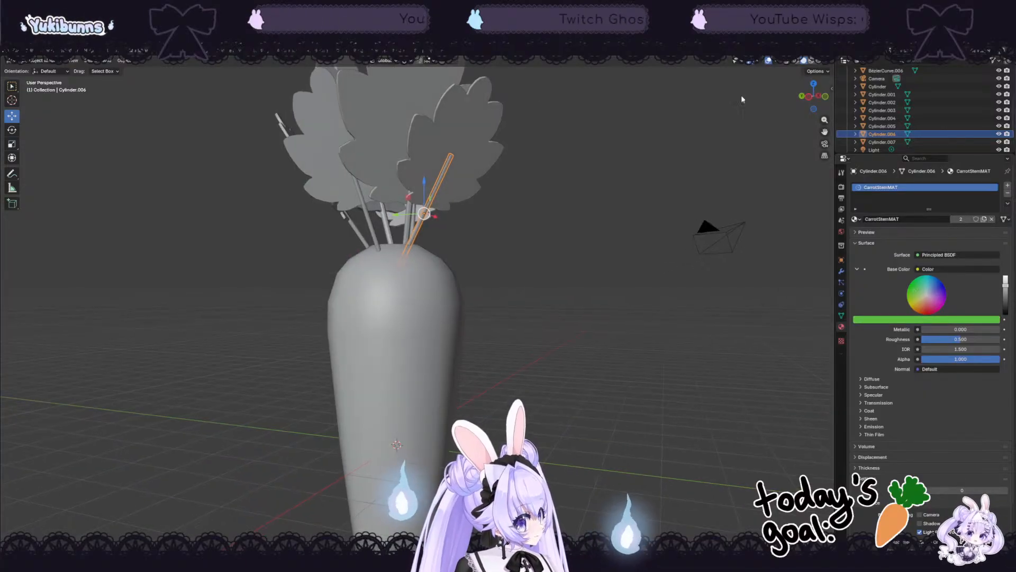
pyautogui.click(813, 63)
pyautogui.moveTo(617, 204); pyautogui.dragTo(9, 316, button='middle')
# Step: Undo the green base color and the CarrotStemMAT assignment, going back to the new material on Cylinder.006
pyautogui.hotkey('ctrl', 'z')
pyautogui.hotkey('ctrl', 'z')
pyautogui.hotkey('ctrl', 'z')
pyautogui.scroll(-1, 665, 249)
pyautogui.scroll(2, 656, 250)
pyautogui.hotkey('ctrl', 'shift', 'z')
pyautogui.hotkey('ctrl', 'shift', 'z')
# Step: Unwrap the stem Cylinder.006 in Edit Mode with Smart UV Project, using a 66° angle limit
pyautogui.moveTo(155, 349); pyautogui.dragTo(316, 340, button='middle')
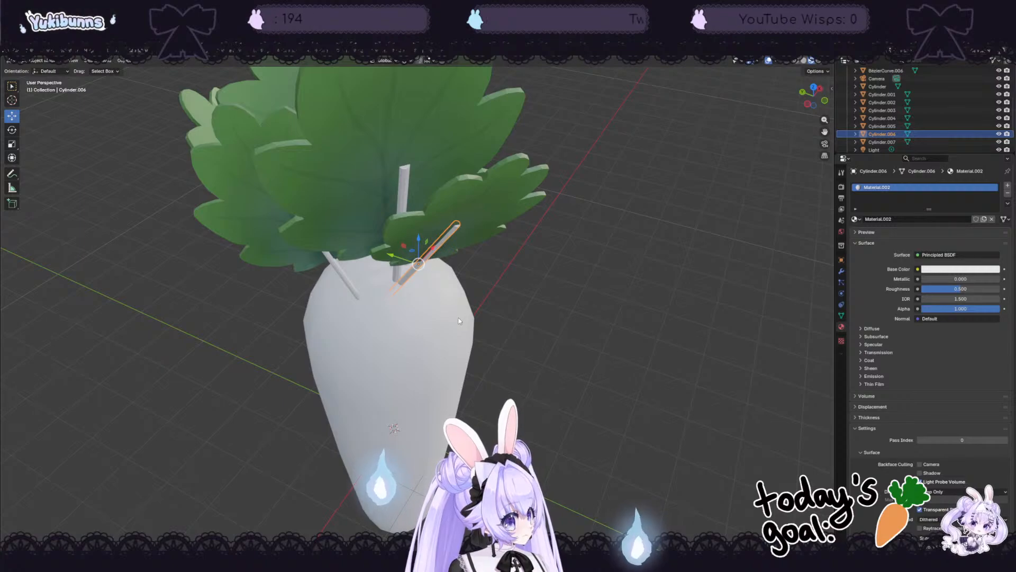
pyautogui.moveTo(459, 321); pyautogui.dragTo(372, 252, button='middle')
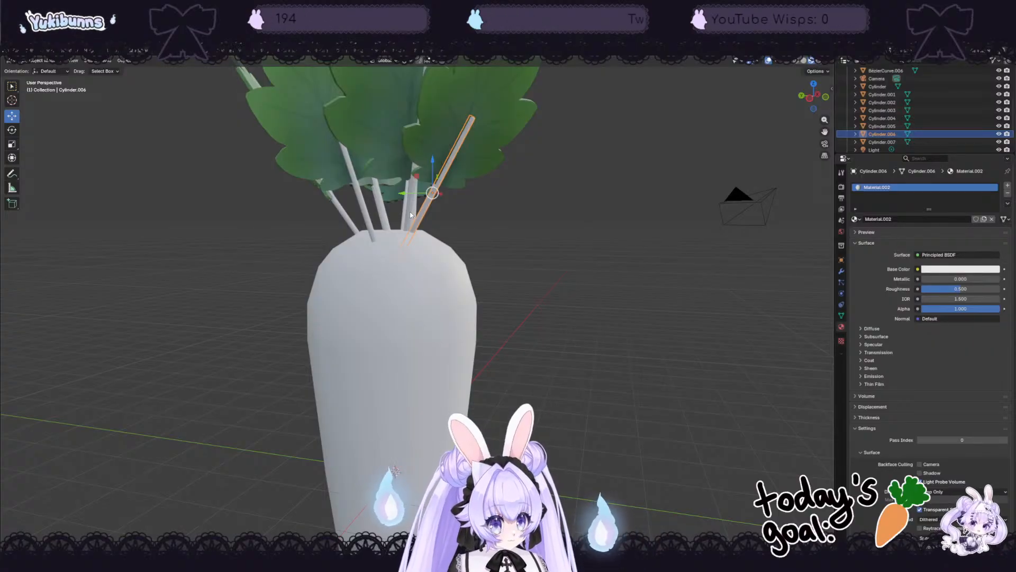
pyautogui.press('Tab')
pyautogui.press('u')
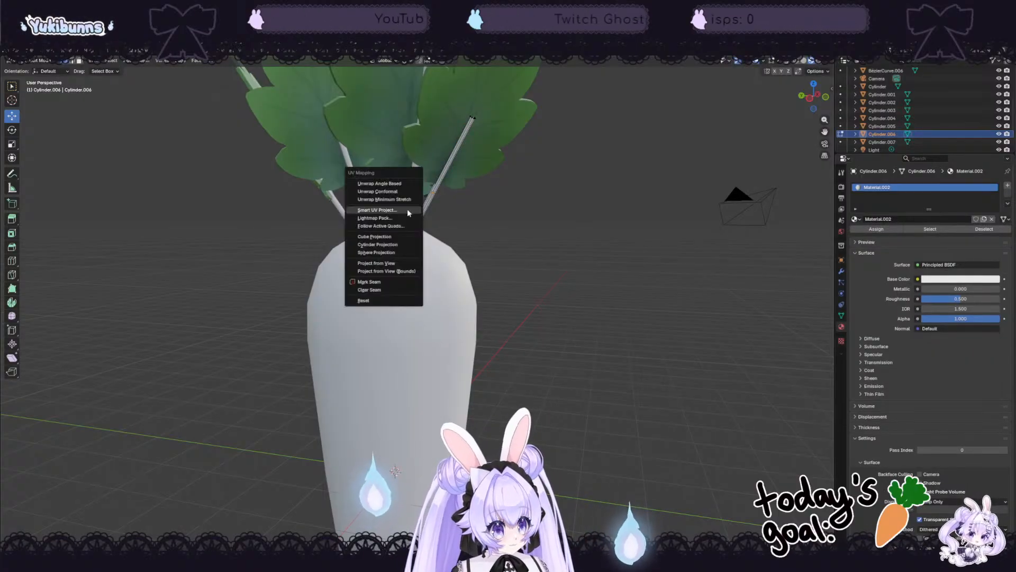
pyautogui.click(406, 208)
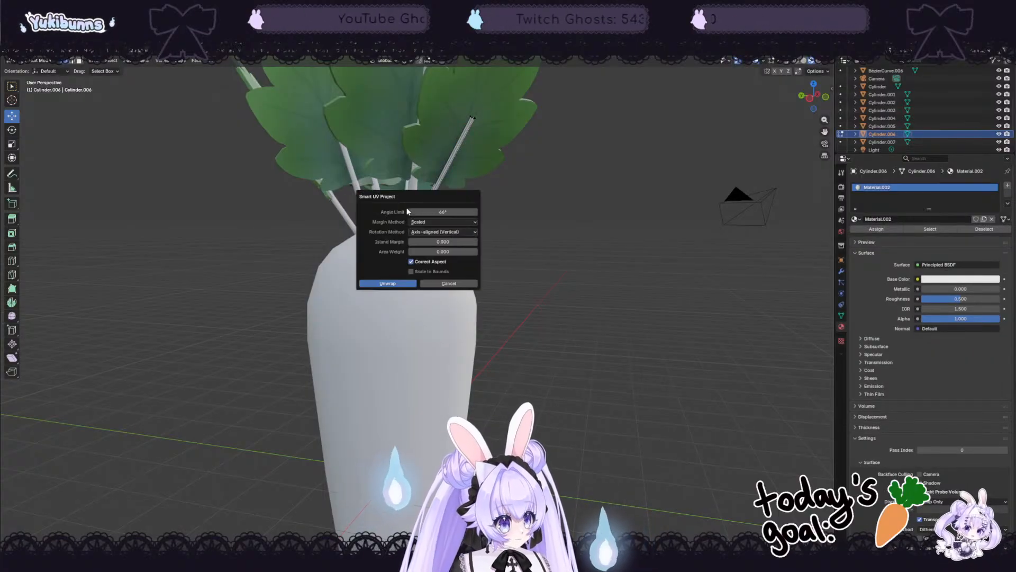
pyautogui.click(388, 284)
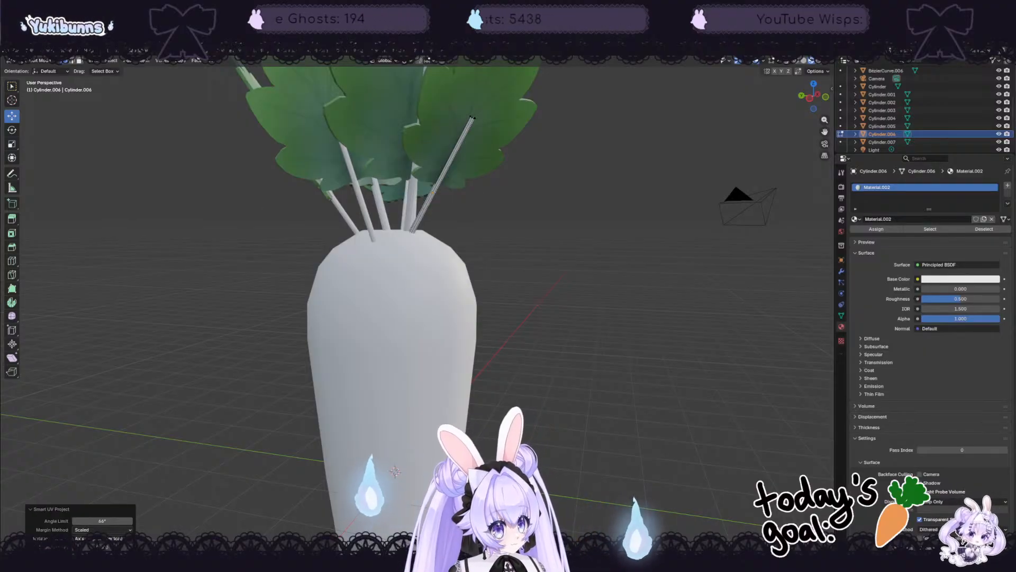
# Step: Create a 2048 × 2048 px UV Grid image with alpha named CarrotStem in the UV Editing workspace, and save it as CarrotStem.png
pyautogui.click(195, 51)
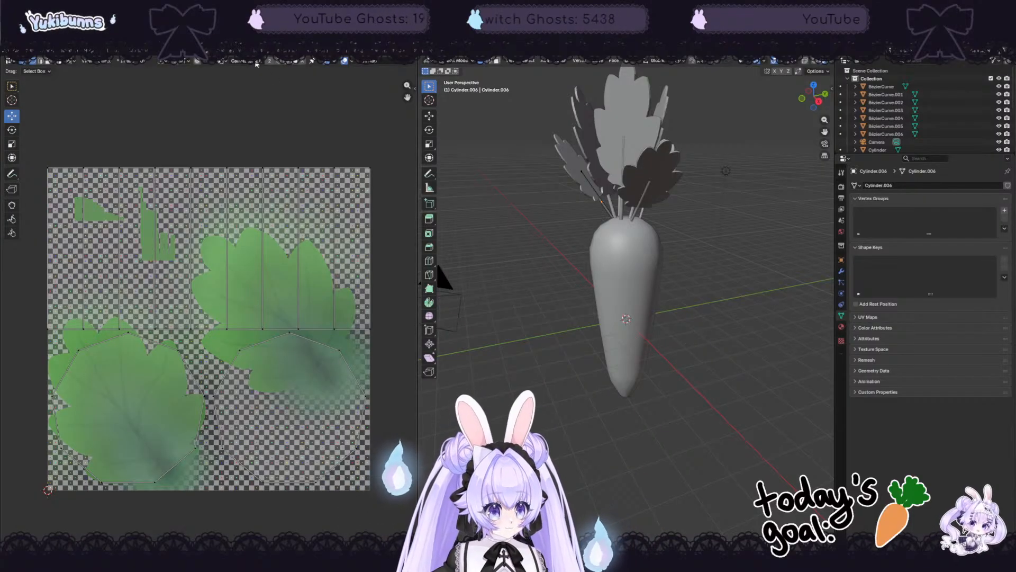
pyautogui.click(122, 62)
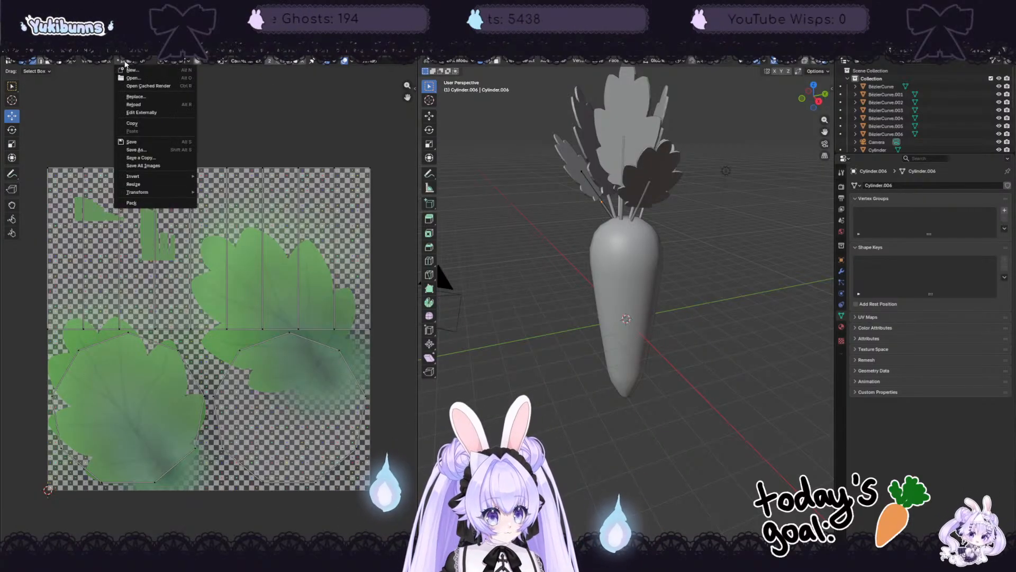
pyautogui.click(159, 70)
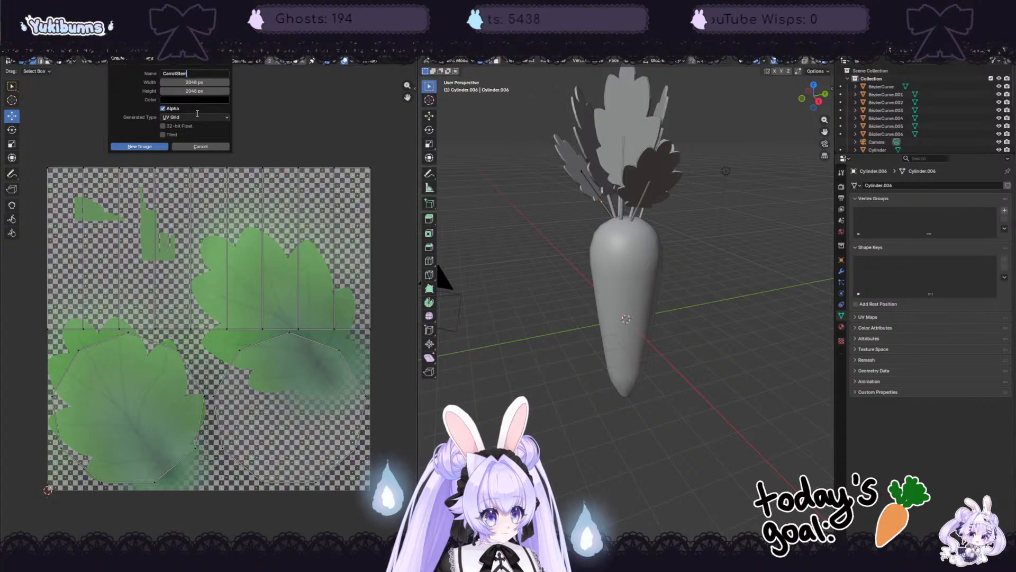
pyautogui.click(152, 146)
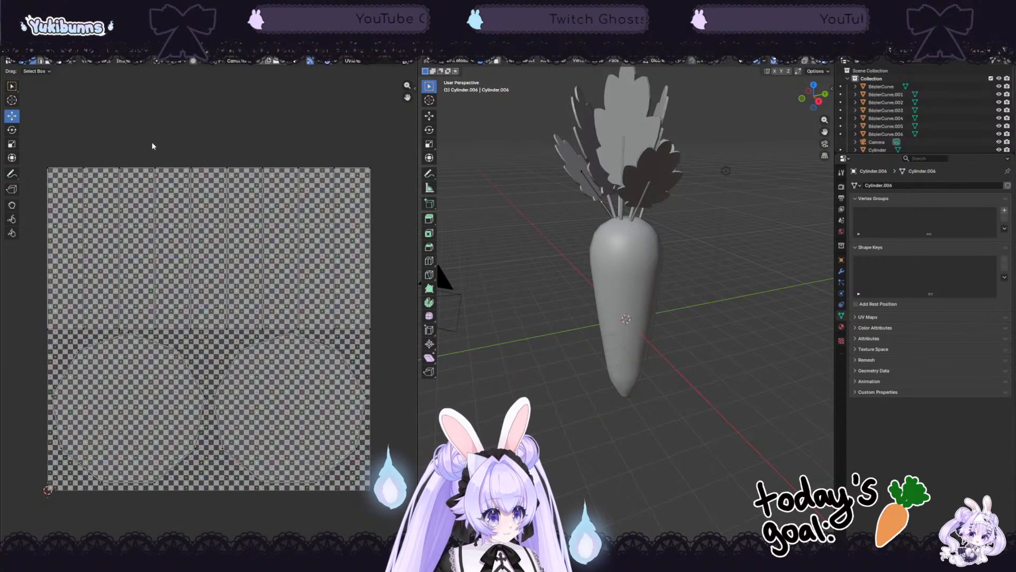
pyautogui.click(119, 62)
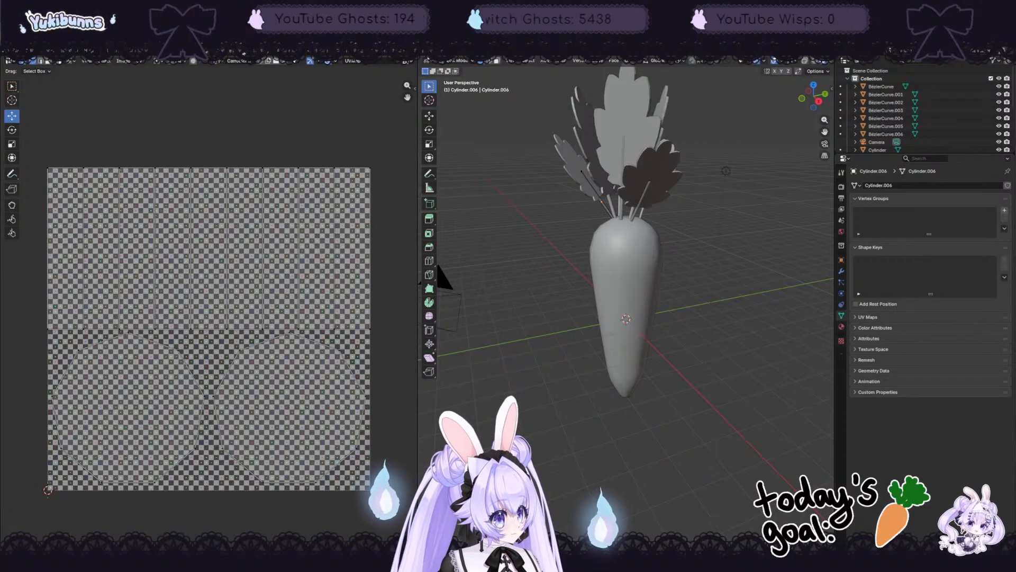
# Step: In the Shading workspace, set the stem material's base color to dark green with hue 0.300, saturation 0.800 and value 0.375
pyautogui.click(229, 51)
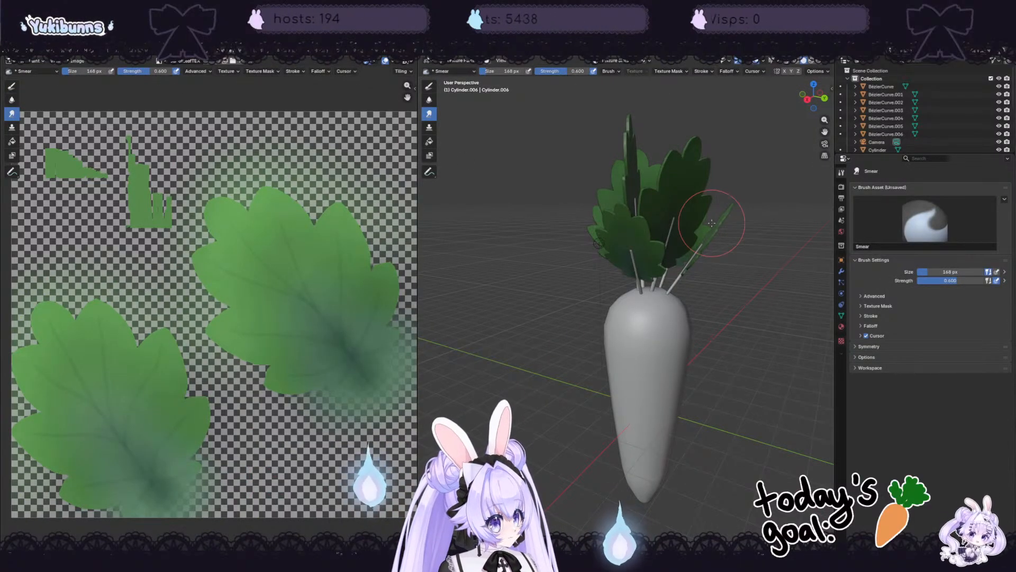
pyautogui.click(260, 51)
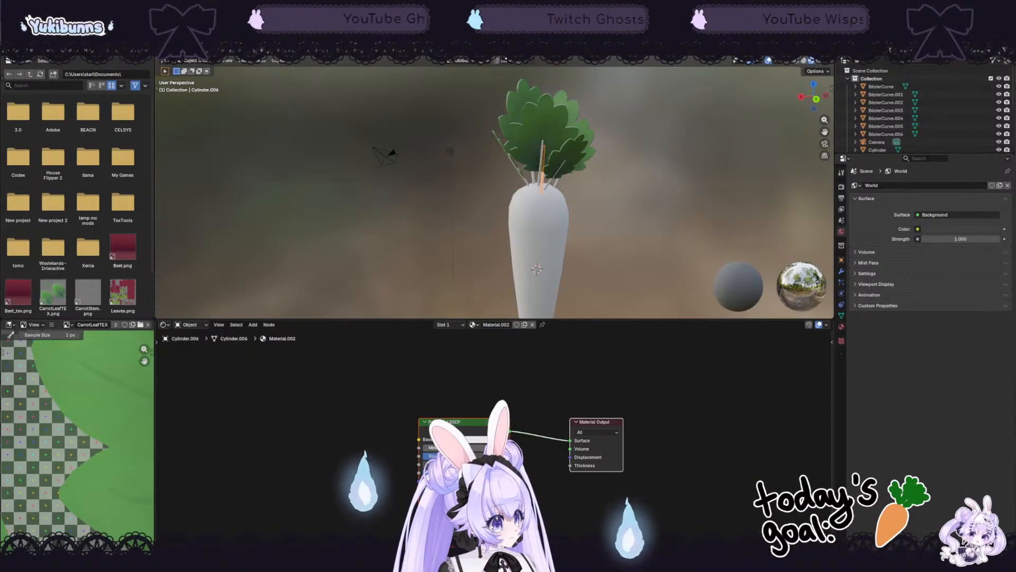
pyautogui.click(476, 440)
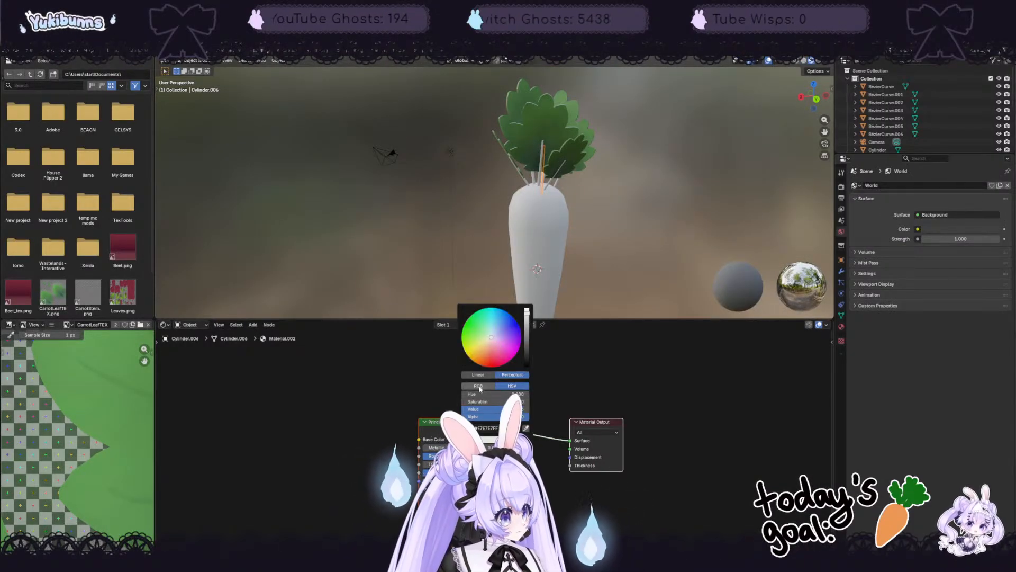
pyautogui.moveTo(479, 338); pyautogui.dragTo(470, 342)
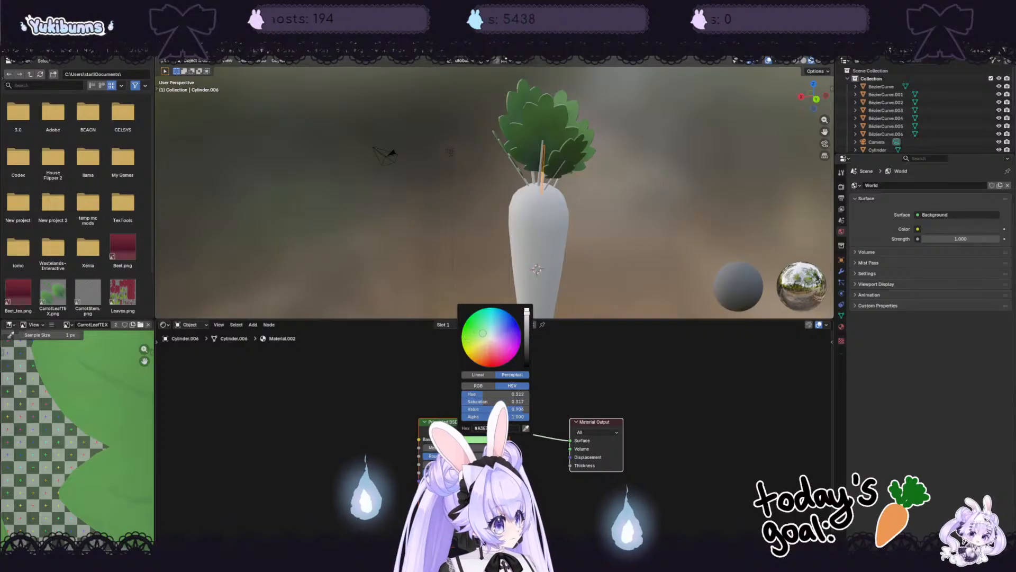
pyautogui.moveTo(466, 334); pyautogui.dragTo(468, 329)
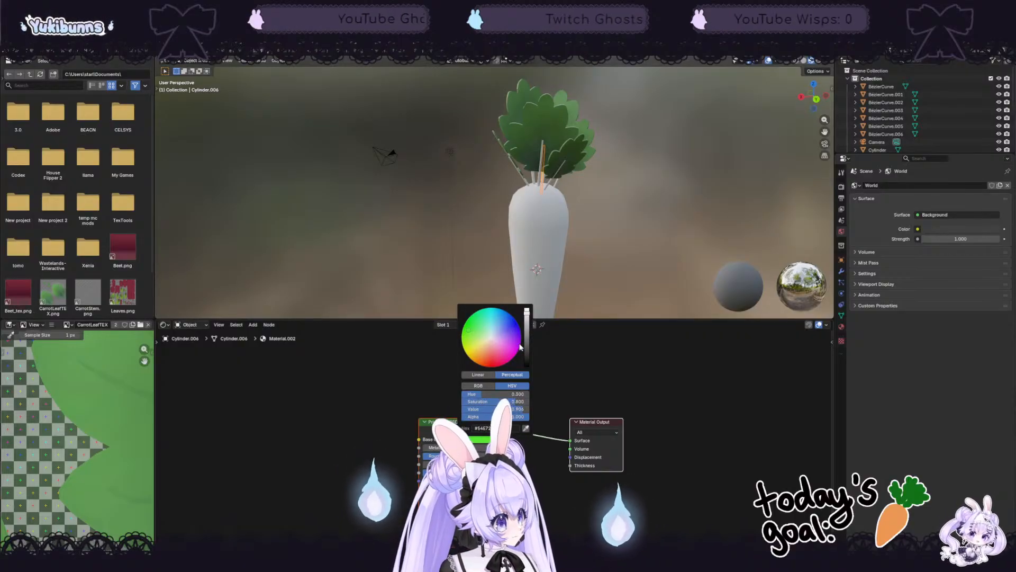
pyautogui.moveTo(527, 347); pyautogui.dragTo(526, 344)
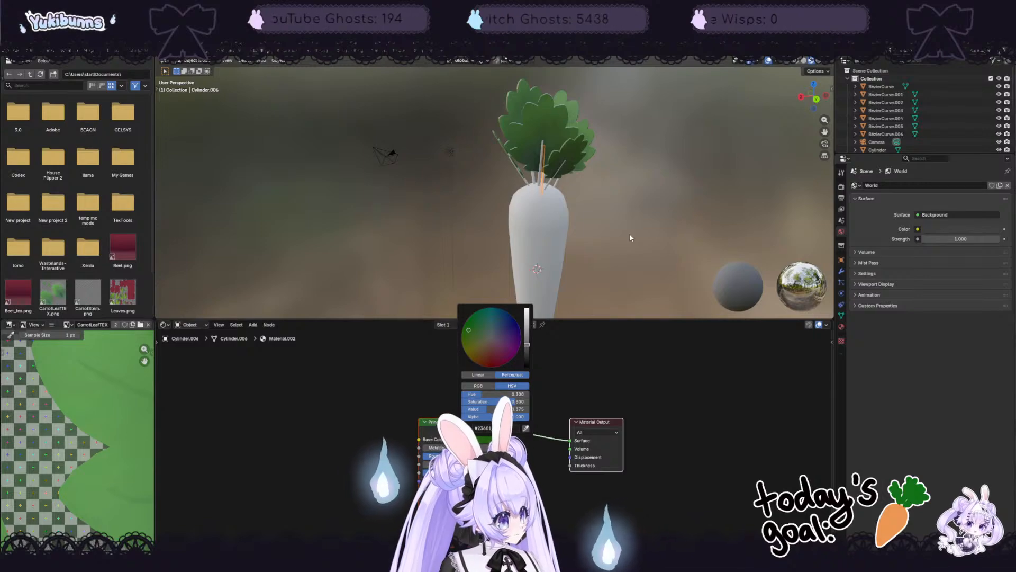
# Step: Sample a leaf green from the CarrotLeafTEX image as the stem material's base color
pyautogui.moveTo(677, 239); pyautogui.dragTo(732, 239, button='middle')
pyautogui.scroll(1, 508, 117)
pyautogui.moveTo(508, 120); pyautogui.dragTo(267, 78, button='middle')
pyautogui.scroll(4, 676, 176)
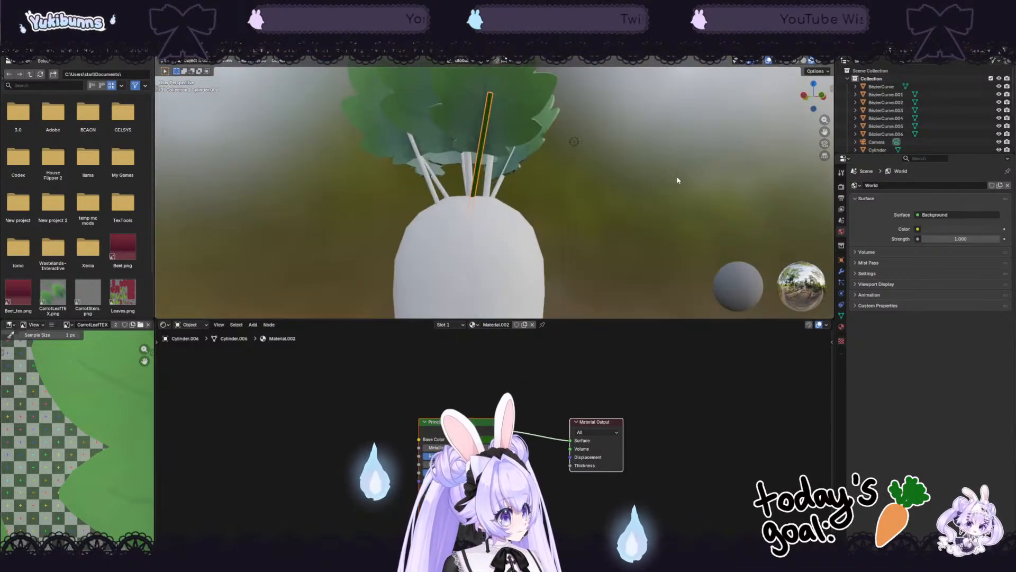
pyautogui.moveTo(676, 176); pyautogui.dragTo(636, 179, button='middle')
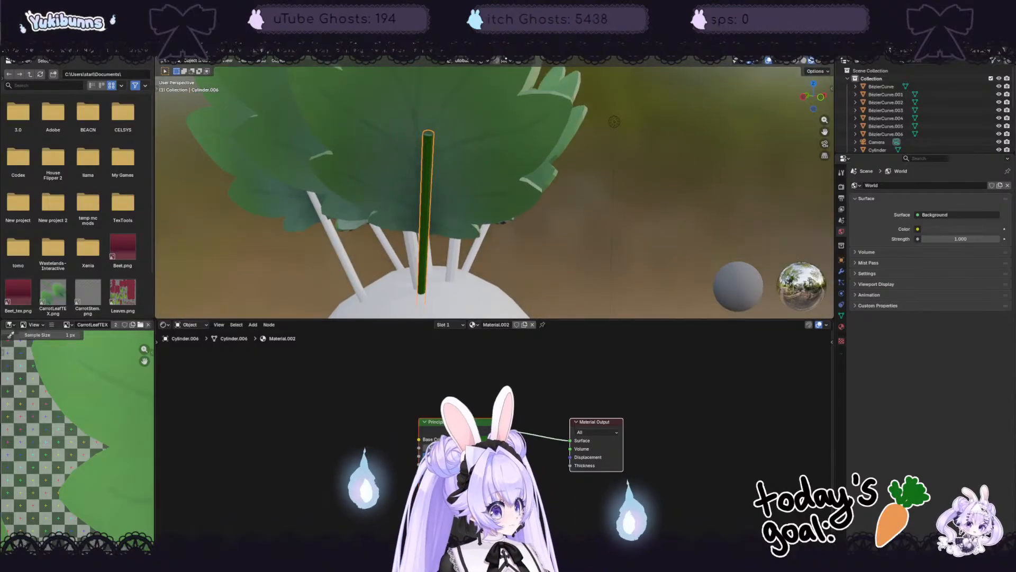
pyautogui.click(487, 439)
pyautogui.click(526, 428)
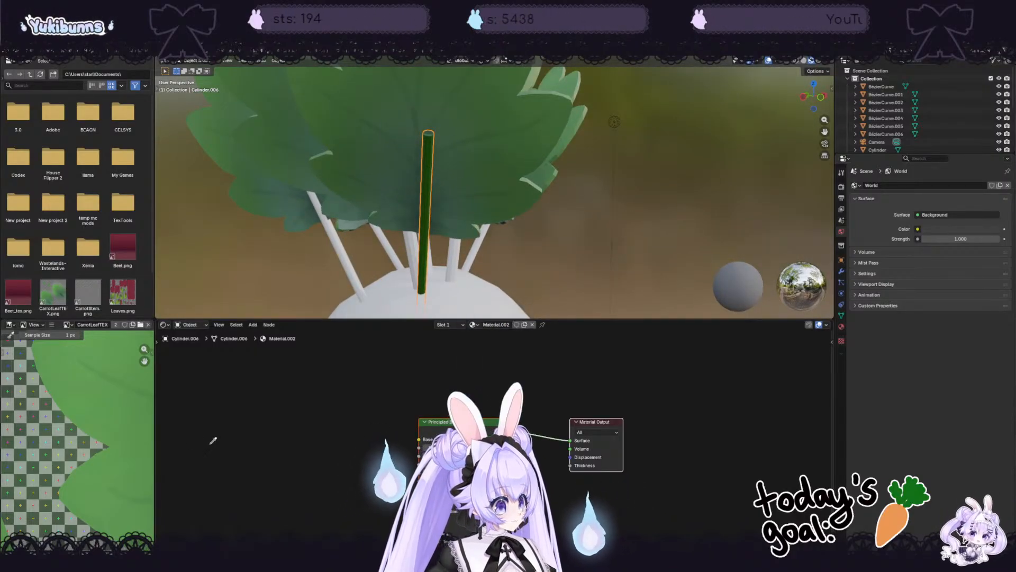
pyautogui.click(146, 467)
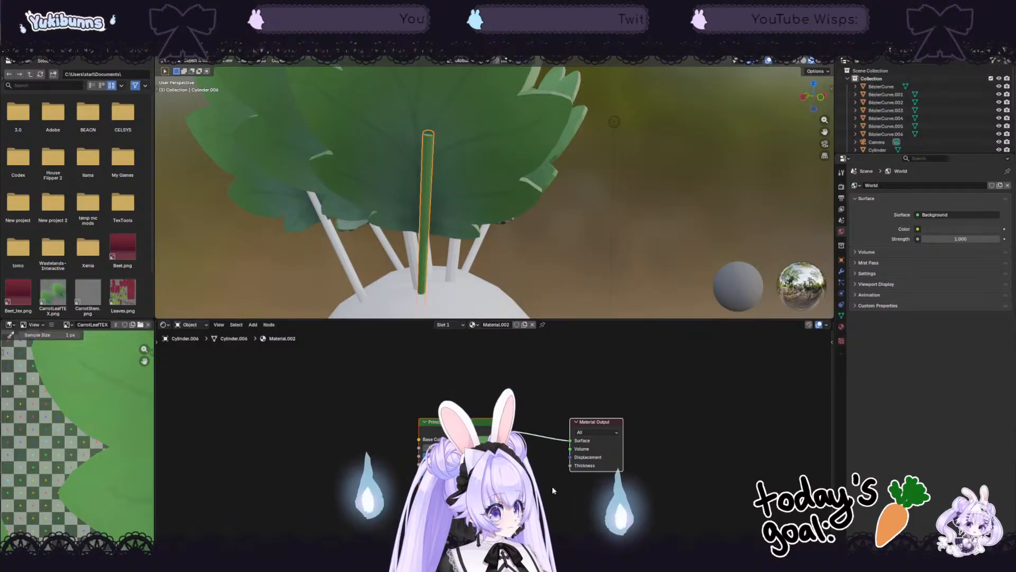
# Step: Set the stem material's base color to a muted green with hue 0.408, saturation 0.363 and value 0.415
pyautogui.click(487, 439)
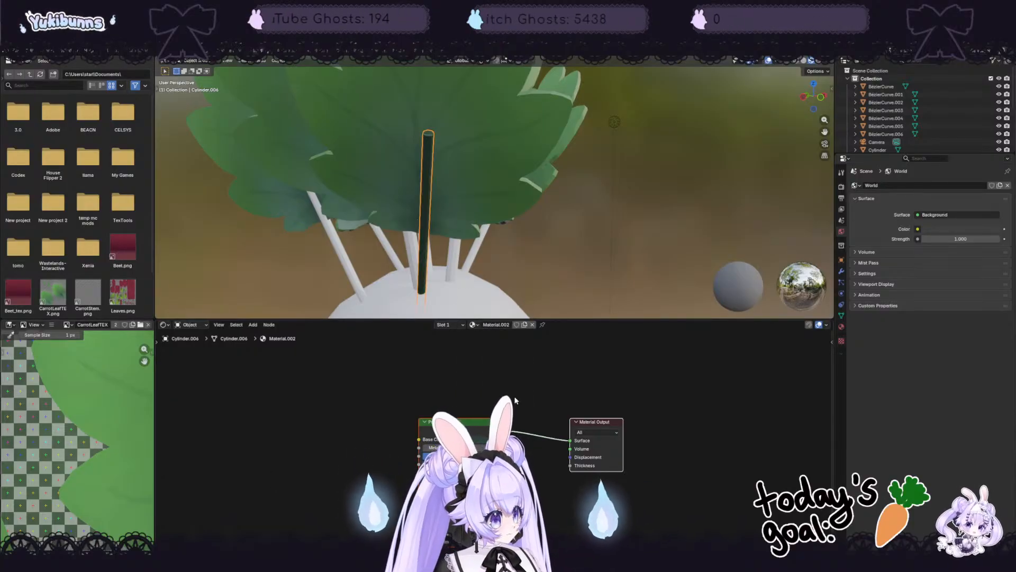
pyautogui.click(487, 439)
pyautogui.click(524, 351)
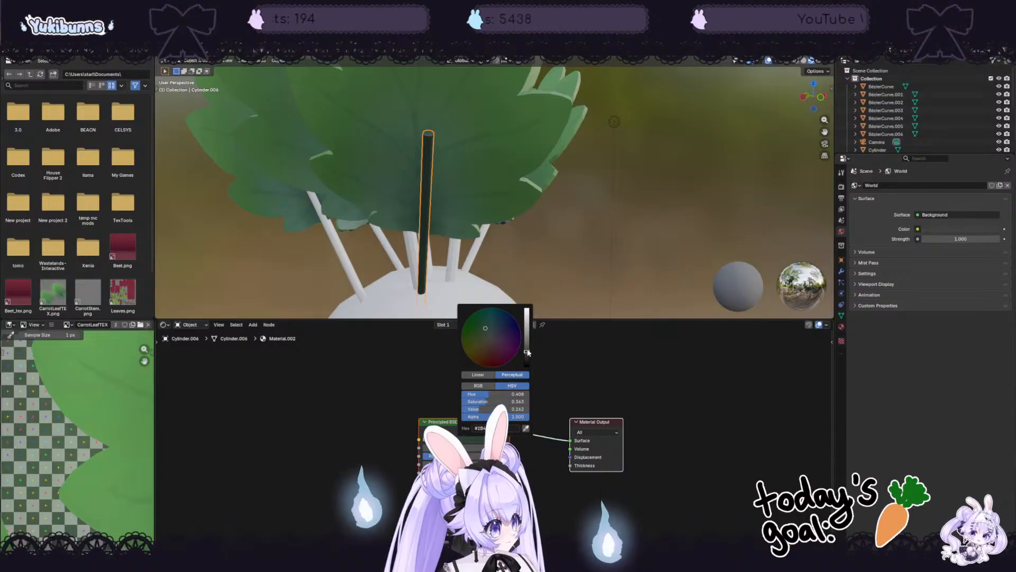
pyautogui.moveTo(524, 351); pyautogui.dragTo(527, 341)
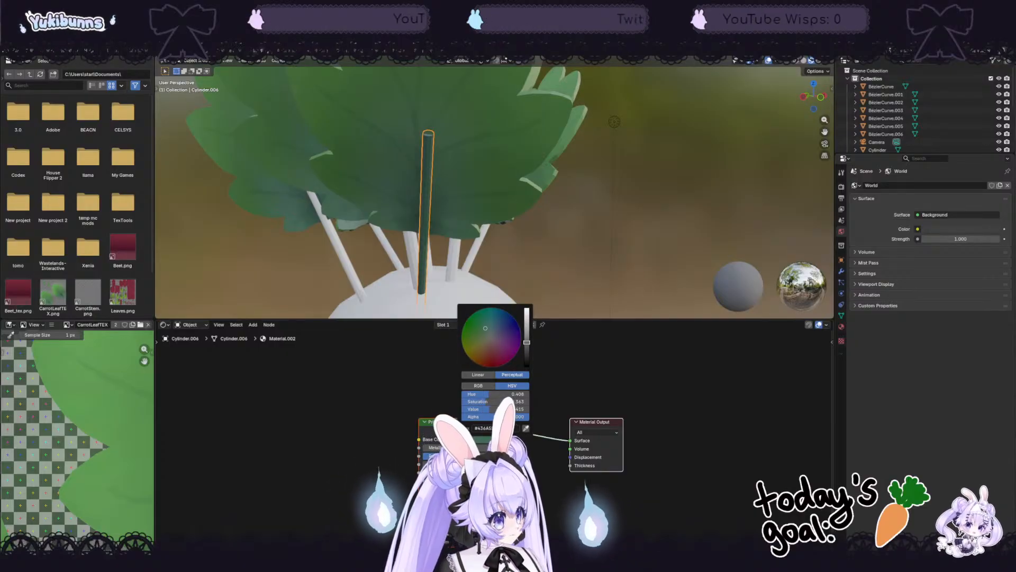
pyautogui.moveTo(588, 242)
pyautogui.mouseDown(button='middle')
pyautogui.moveTo(596, 221)
pyautogui.moveTo(586, 234)
pyautogui.moveTo(619, 243)
pyautogui.moveTo(539, 243)
pyautogui.moveTo(563, 234)
pyautogui.moveTo(577, 248)
pyautogui.mouseUp(button='middle')
pyautogui.scroll(-4, 585, 235)
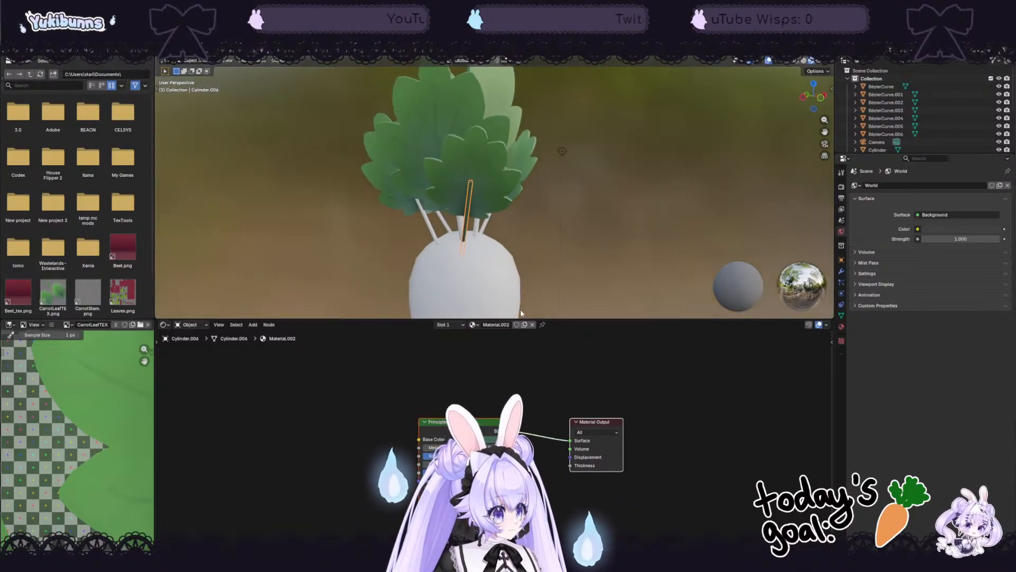
# Step: Switch to the modeling workspace, return to Object Mode and deselect the green stem
pyautogui.click(560, 373)
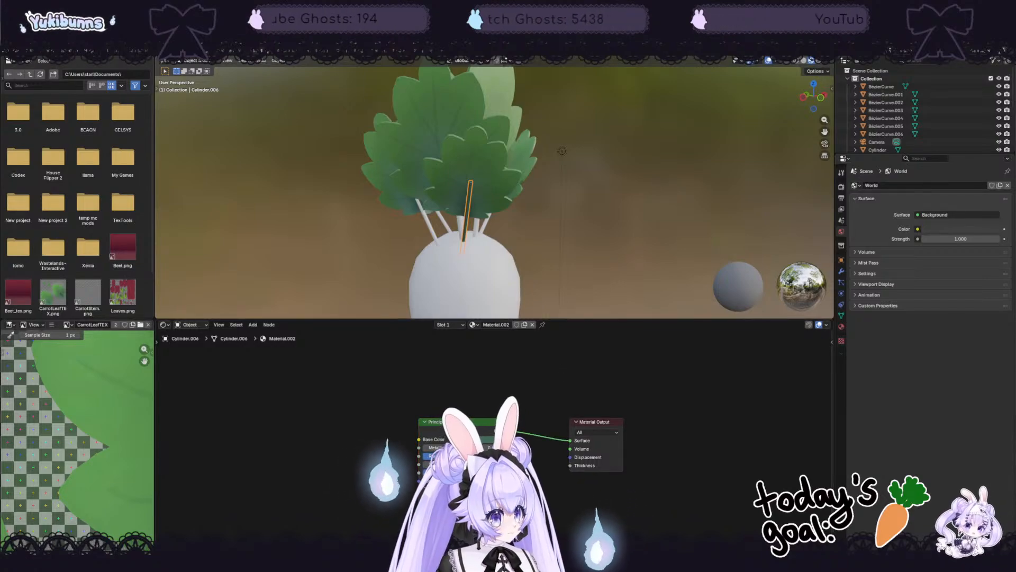
pyautogui.click(138, 52)
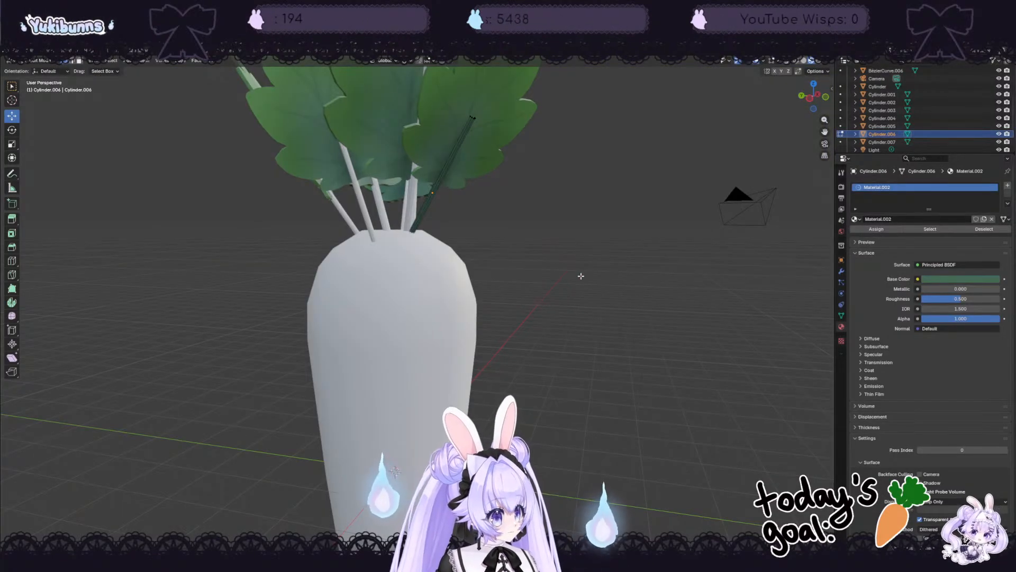
pyautogui.moveTo(555, 256); pyautogui.dragTo(587, 288, button='middle')
pyautogui.moveTo(428, 251); pyautogui.dragTo(95, 95, button='middle')
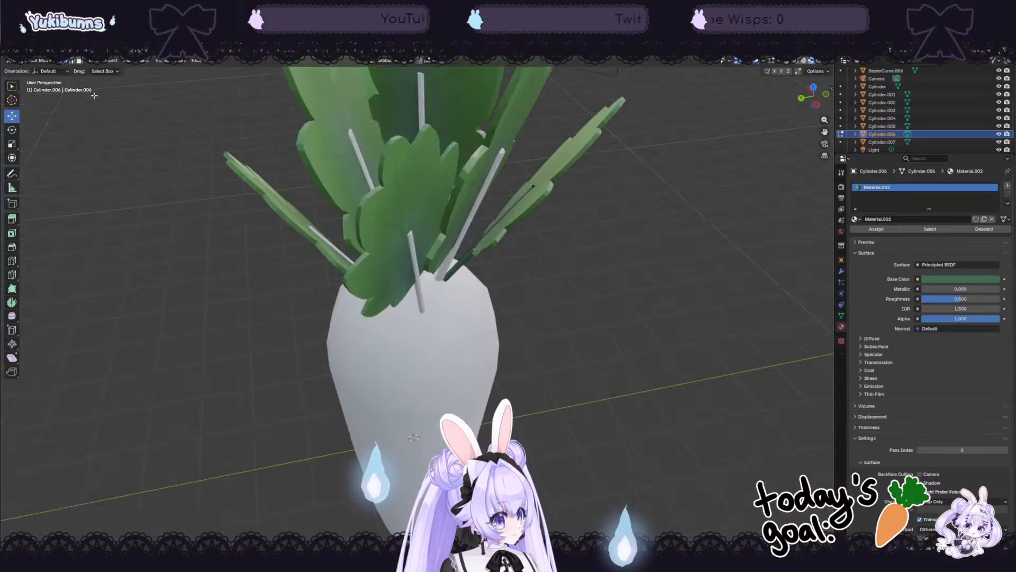
pyautogui.press('Tab')
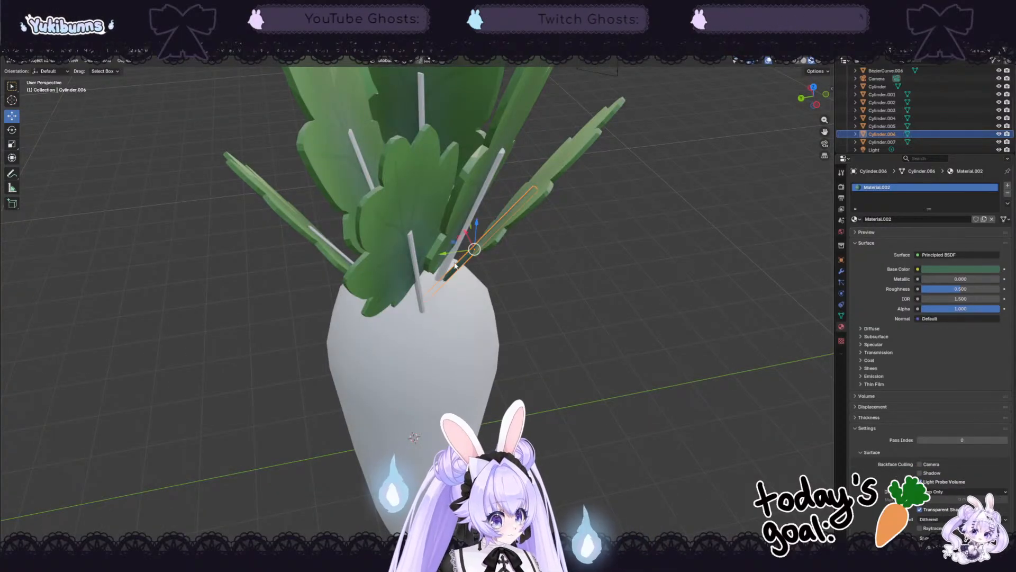
pyautogui.click(582, 310)
pyautogui.moveTo(582, 309); pyautogui.dragTo(522, 275, button='middle')
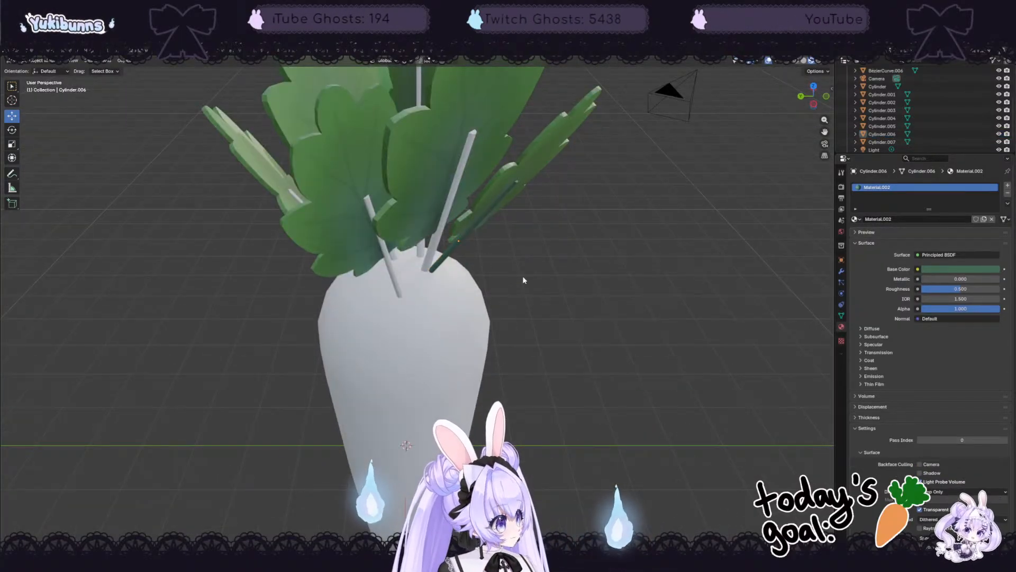
pyautogui.click(438, 236)
pyautogui.press('Tab')
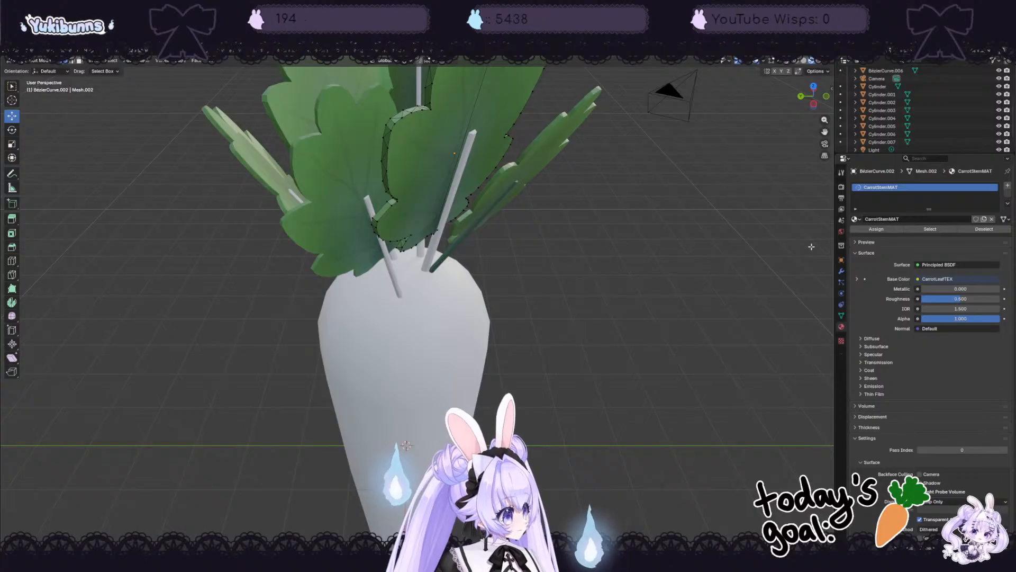
pyautogui.press('Tab')
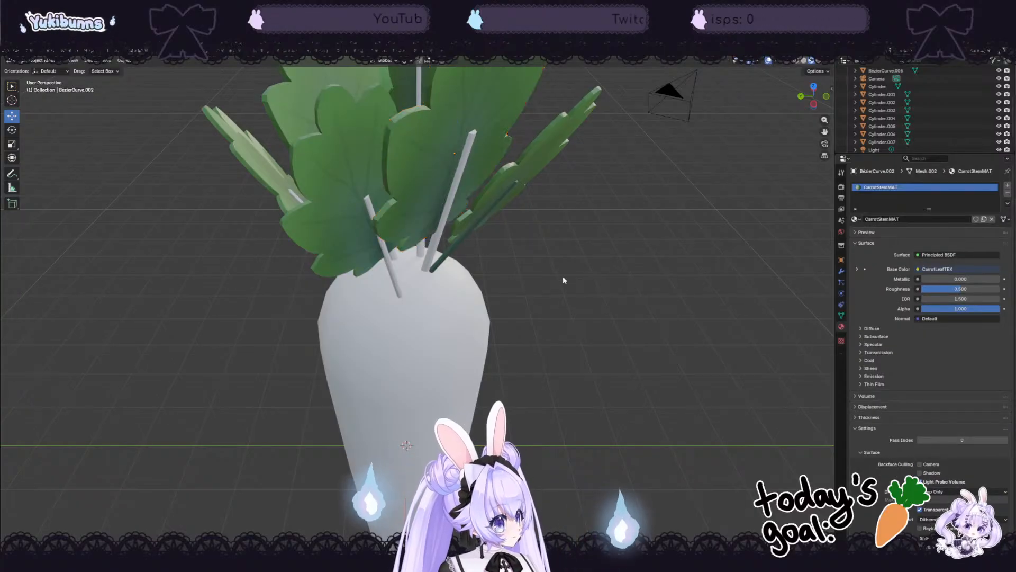
# Step: Give the white stem Cylinder.003 a material slot and assign the green Material.002 to it
pyautogui.click(430, 251)
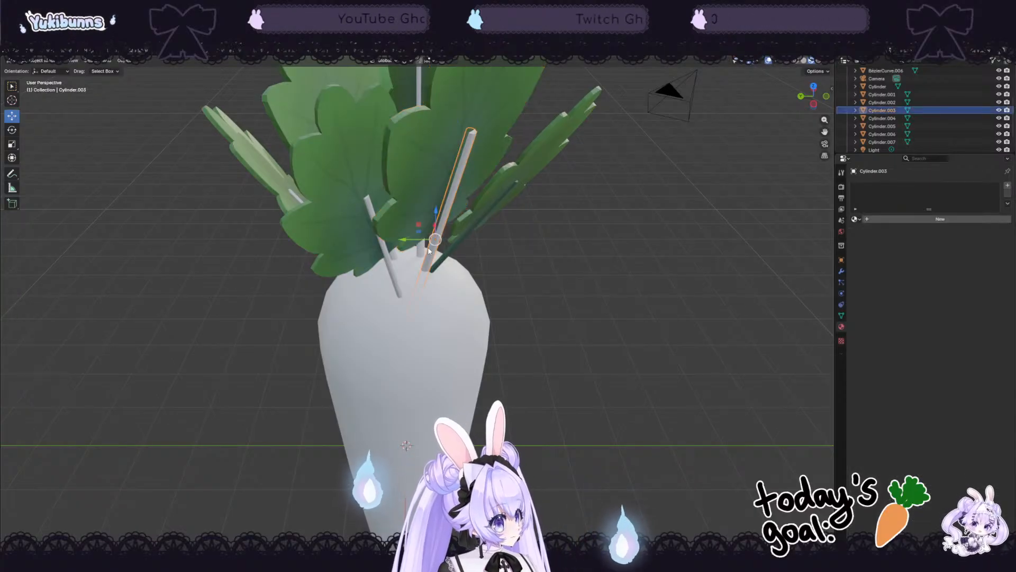
pyautogui.click(868, 219)
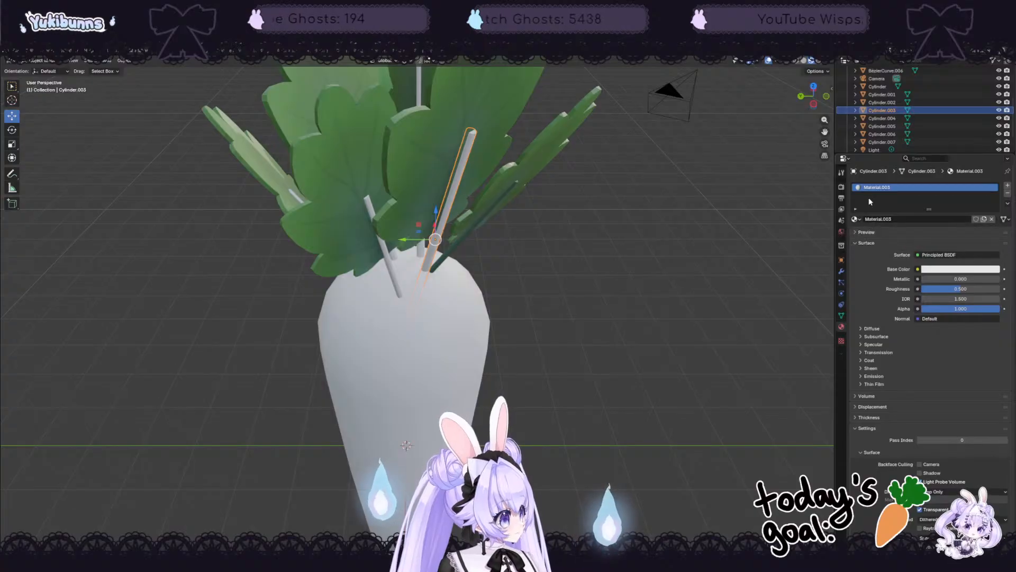
pyautogui.click(860, 218)
pyautogui.click(900, 263)
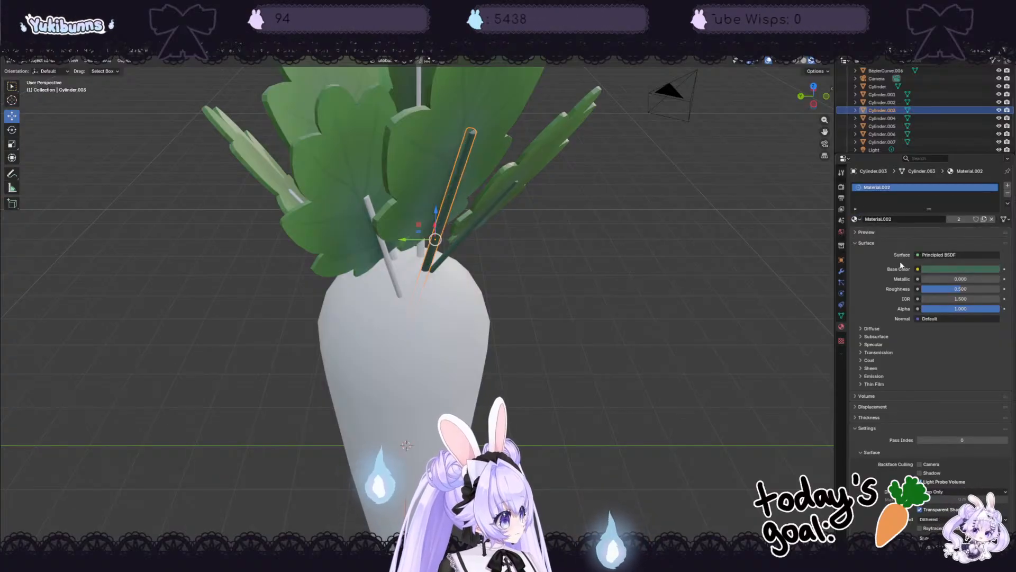
# Step: Assign the existing CarrotStemMAT material to the stem Cylinder.002
pyautogui.click(392, 273)
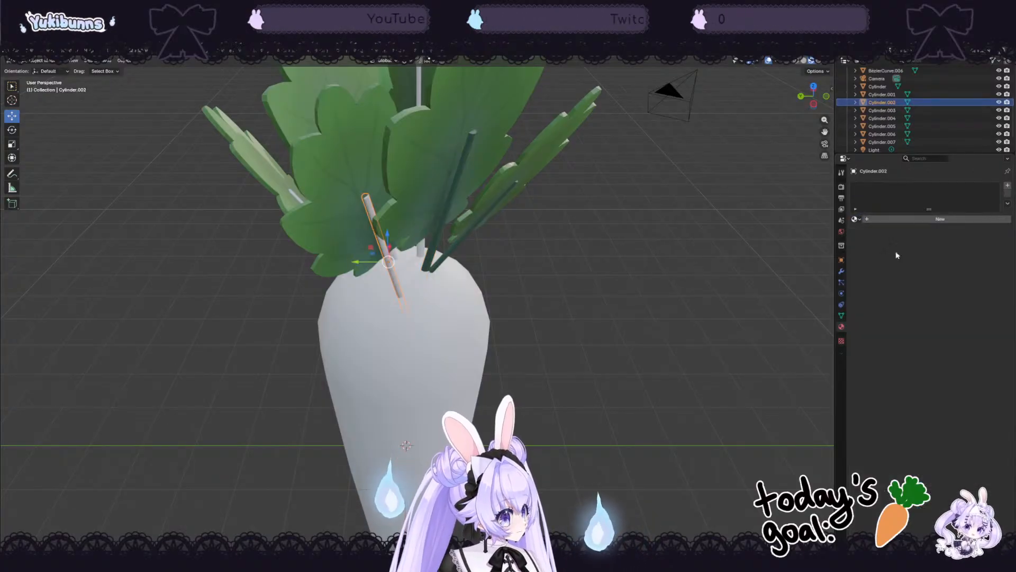
pyautogui.click(856, 218)
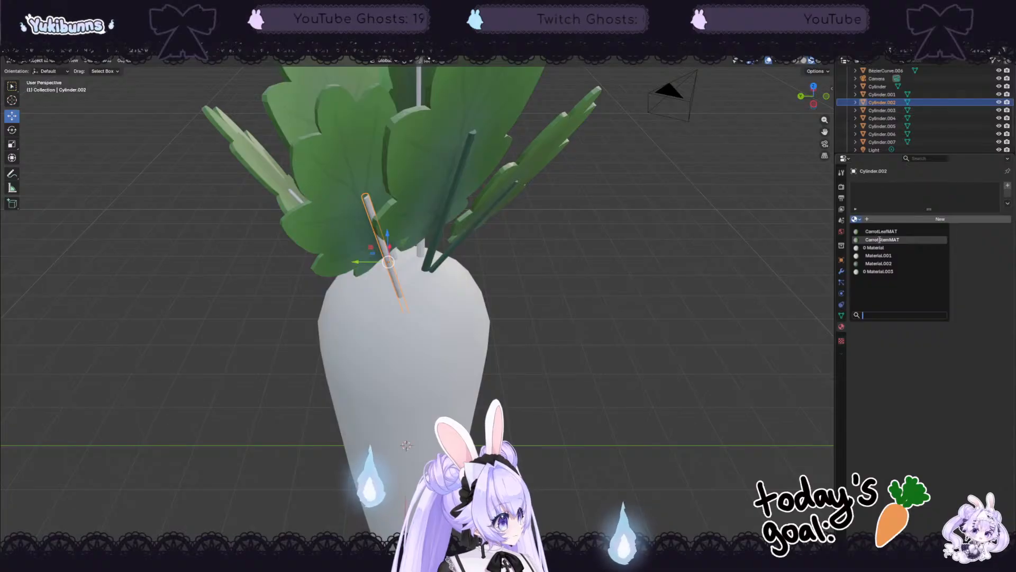
pyautogui.click(879, 240)
# Step: Assign the existing CarrotStemMAT material to the stem Cylinder.005 on another side of the carrot
pyautogui.moveTo(571, 263); pyautogui.dragTo(627, 264, button='middle')
pyautogui.click(420, 259)
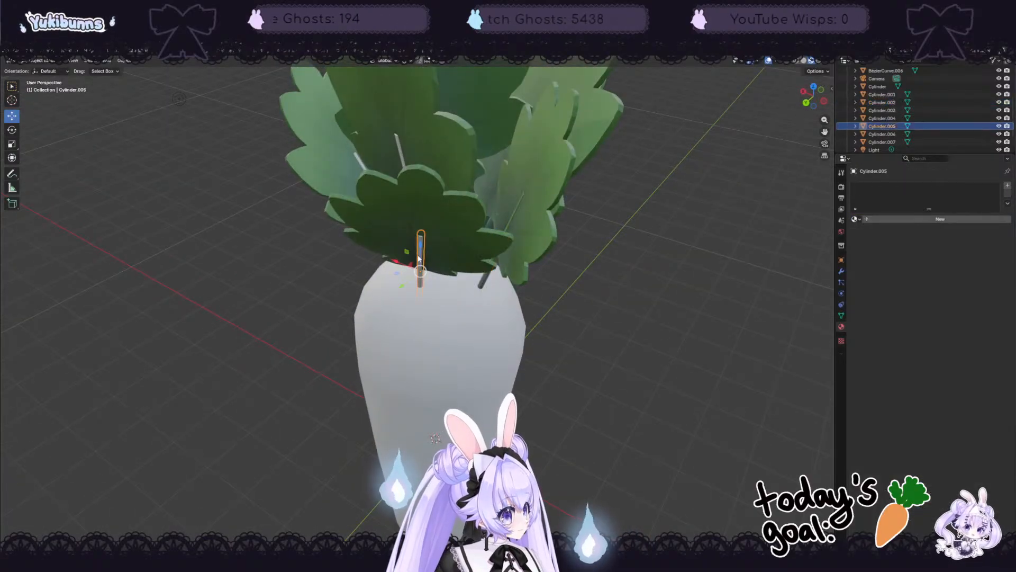
pyautogui.click(855, 218)
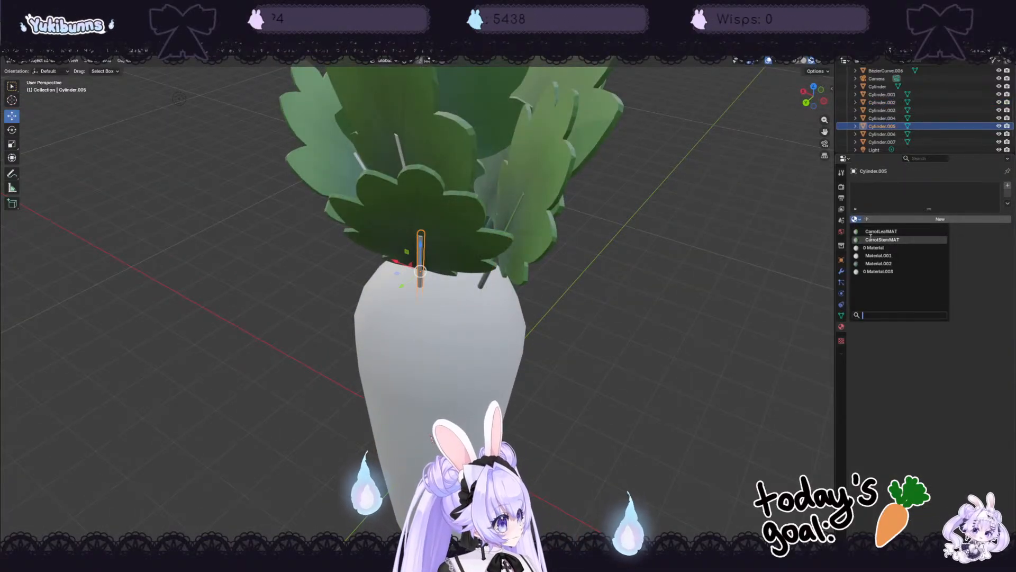
pyautogui.click(879, 239)
# Step: Assign the existing CarrotStemMAT material to the stem Cylinder.004
pyautogui.moveTo(636, 262); pyautogui.dragTo(695, 263, button='middle')
pyautogui.click(487, 172)
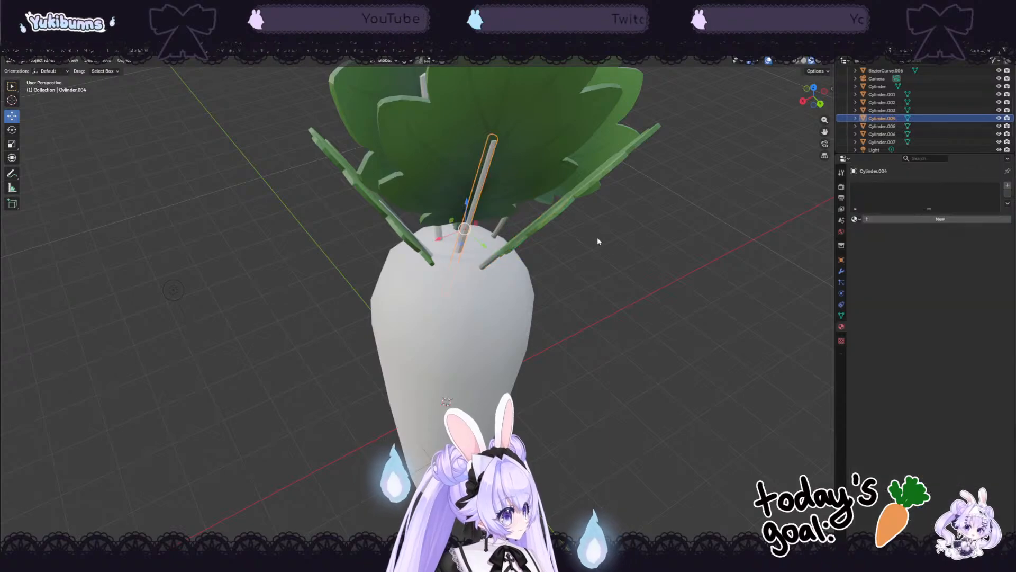
pyautogui.moveTo(597, 237); pyautogui.dragTo(658, 266, button='middle')
pyautogui.click(854, 220)
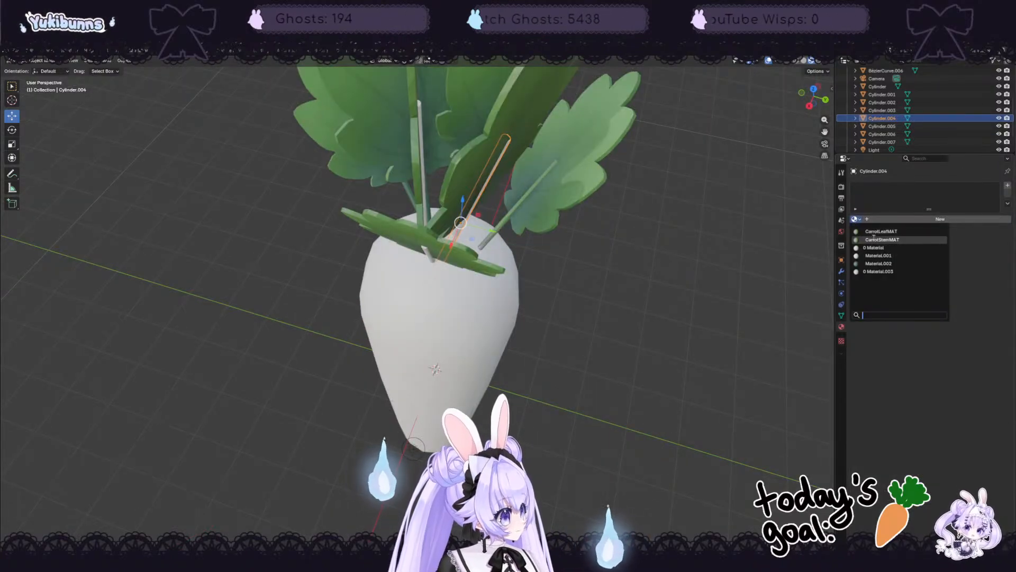
pyautogui.click(880, 240)
# Step: Replace the material on stems Cylinder.002 and Cylinder.004 with the green Material.002
pyautogui.moveTo(767, 233); pyautogui.dragTo(439, 220, button='middle')
pyautogui.click(351, 239)
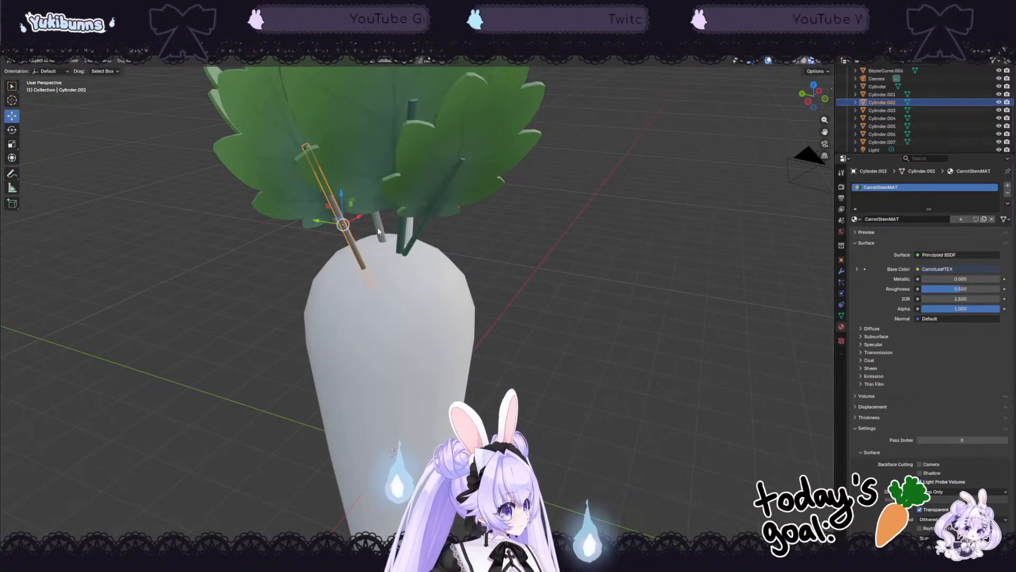
pyautogui.click(856, 219)
pyautogui.click(897, 261)
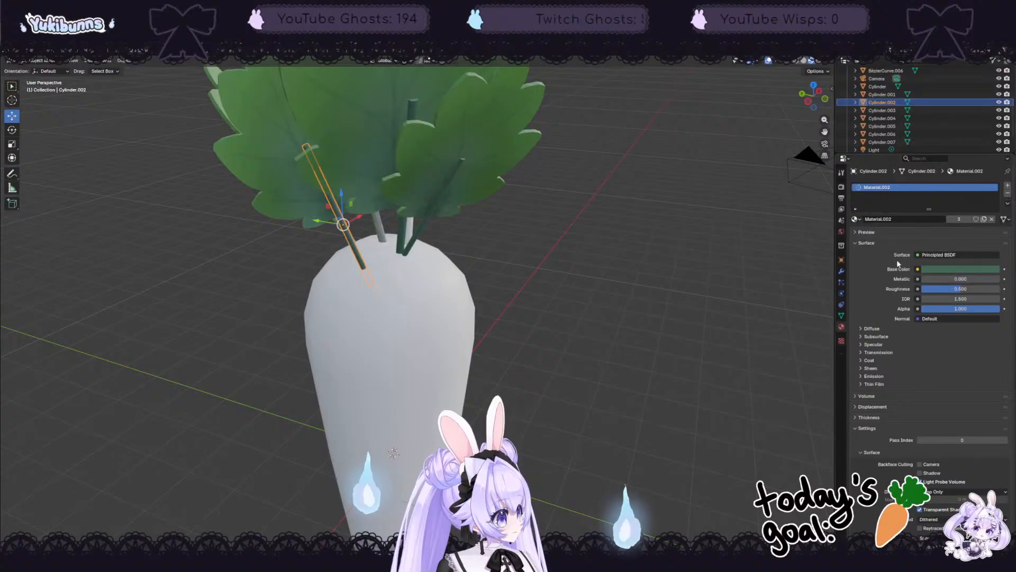
pyautogui.click(381, 229)
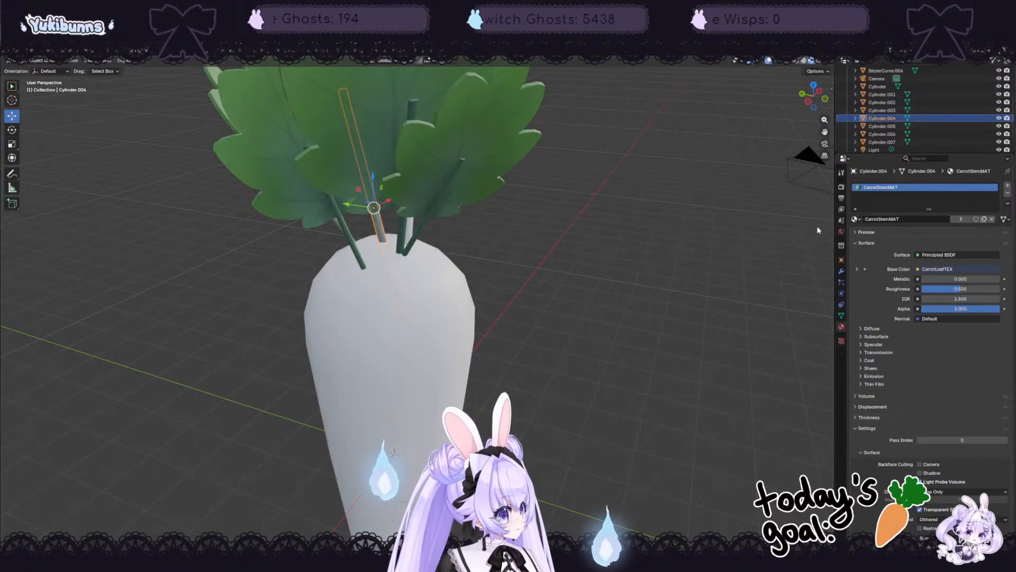
pyautogui.click(855, 218)
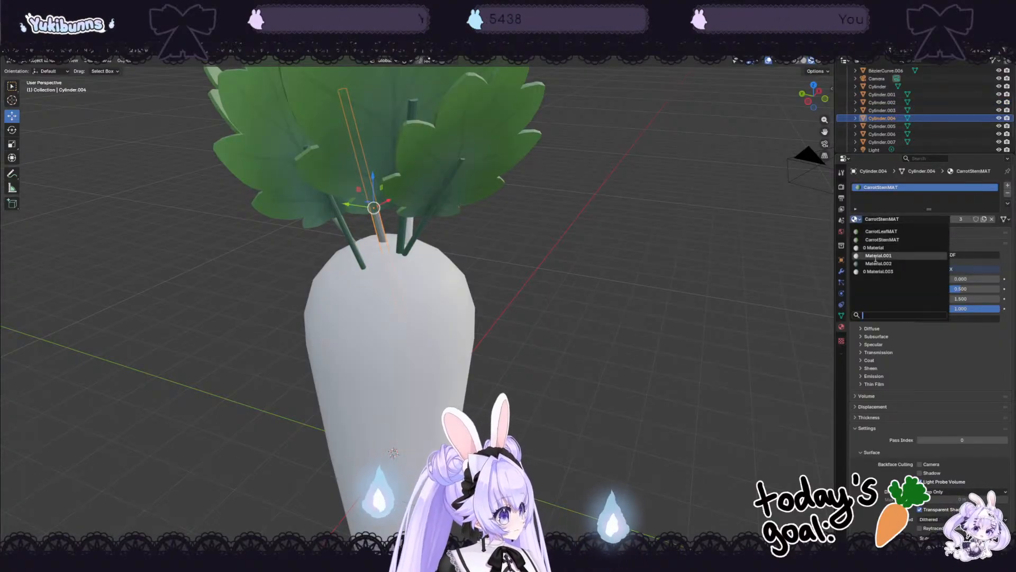
pyautogui.click(878, 263)
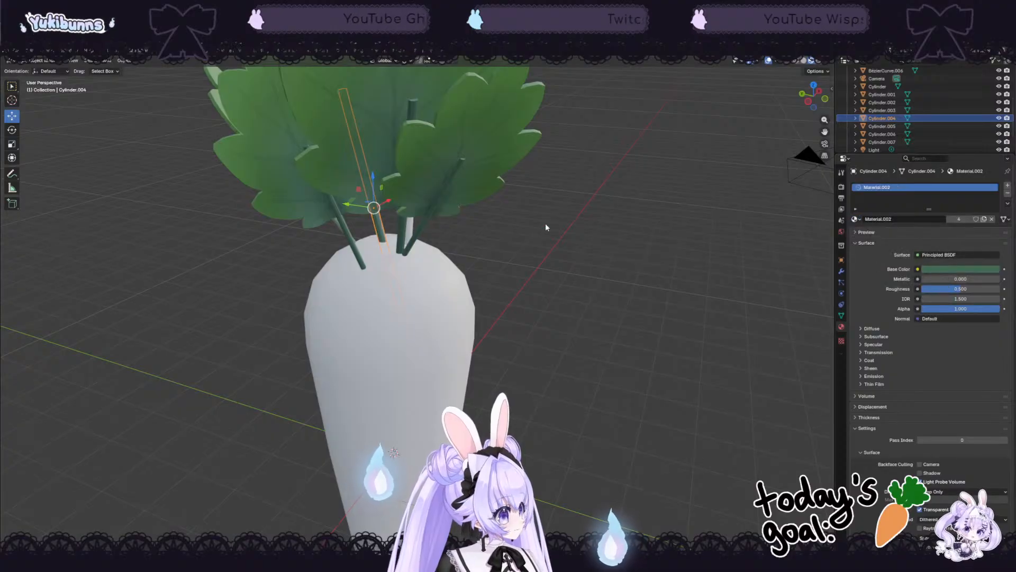
# Step: Assign the existing Material.002 to the two remaining white leaf stems, Cylinder.007 and Cylinder.001
pyautogui.moveTo(545, 223); pyautogui.dragTo(398, 204, button='middle')
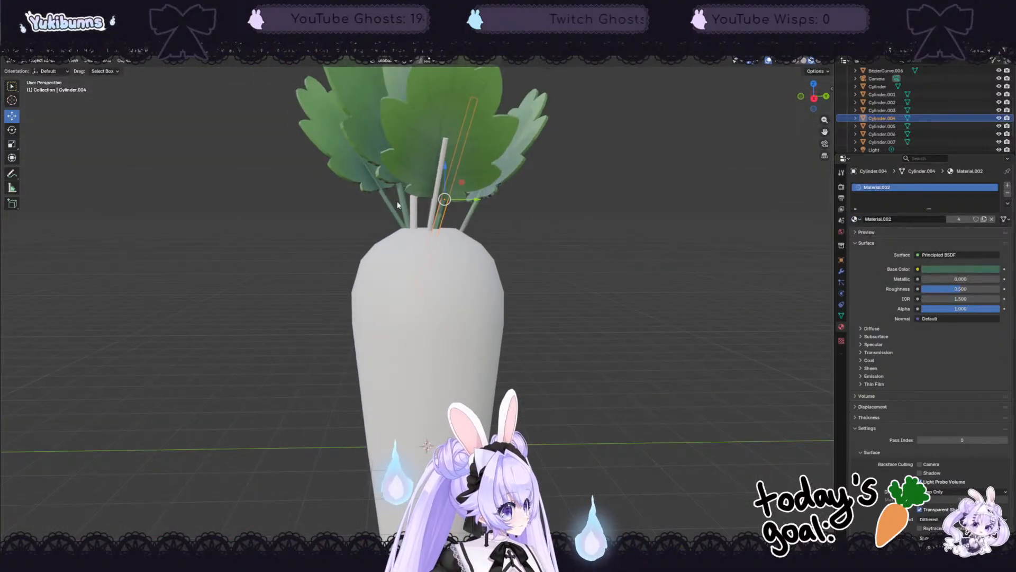
pyautogui.click(434, 209)
pyautogui.click(855, 219)
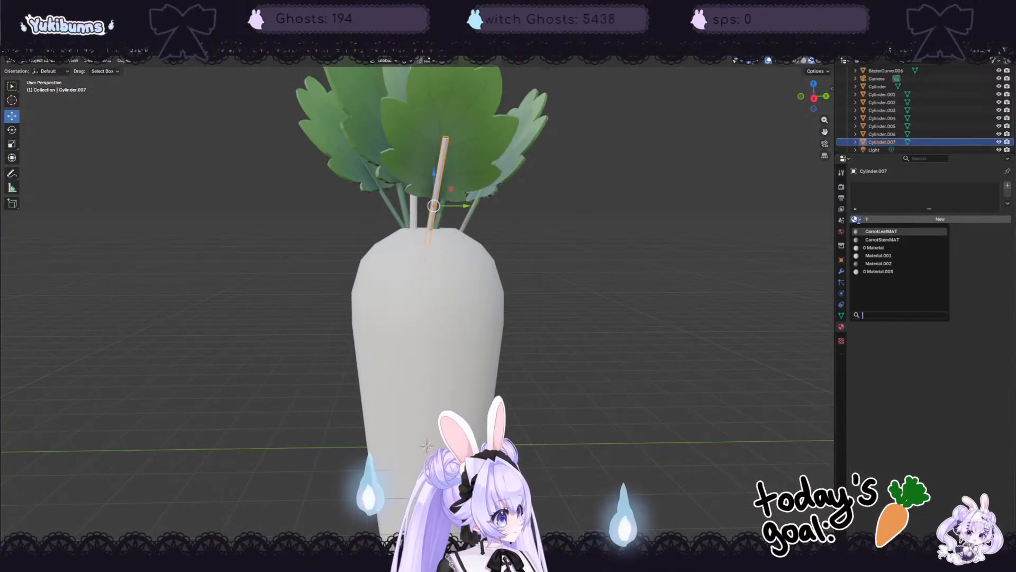
pyautogui.click(876, 263)
pyautogui.moveTo(506, 221); pyautogui.dragTo(590, 246, button='middle')
pyautogui.click(399, 207)
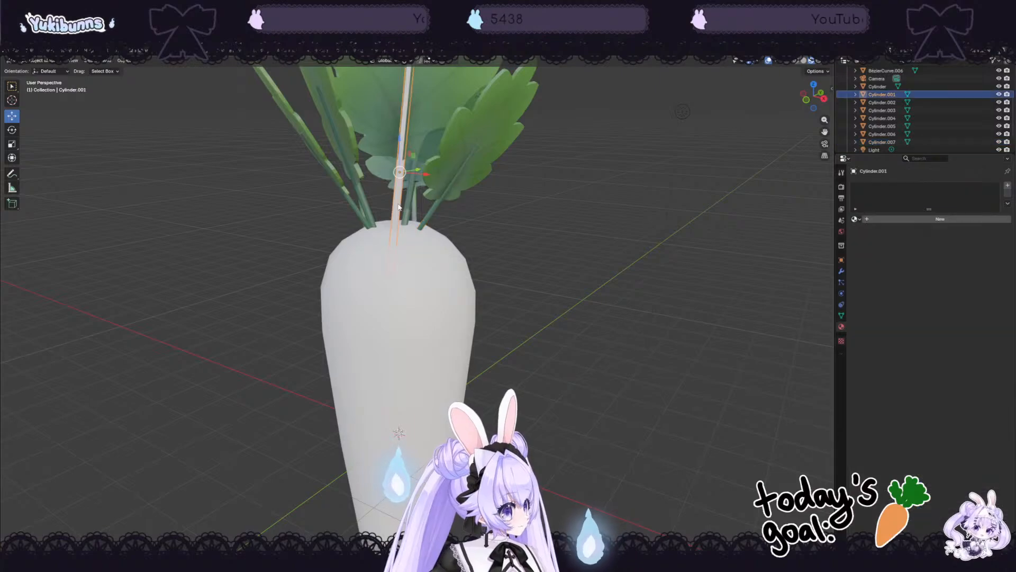
pyautogui.click(856, 219)
pyautogui.click(876, 263)
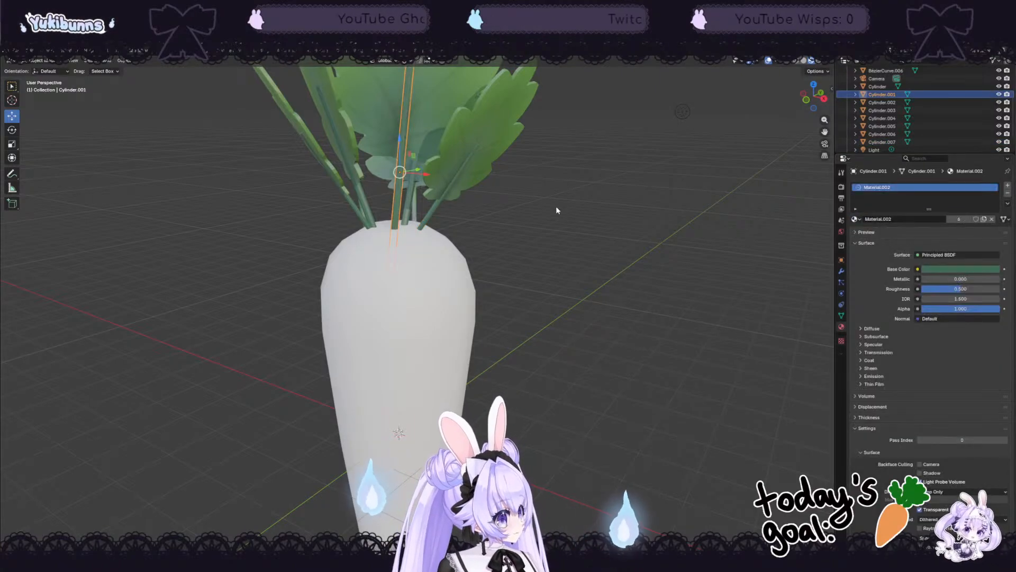
pyautogui.moveTo(556, 205); pyautogui.dragTo(738, 256, button='middle')
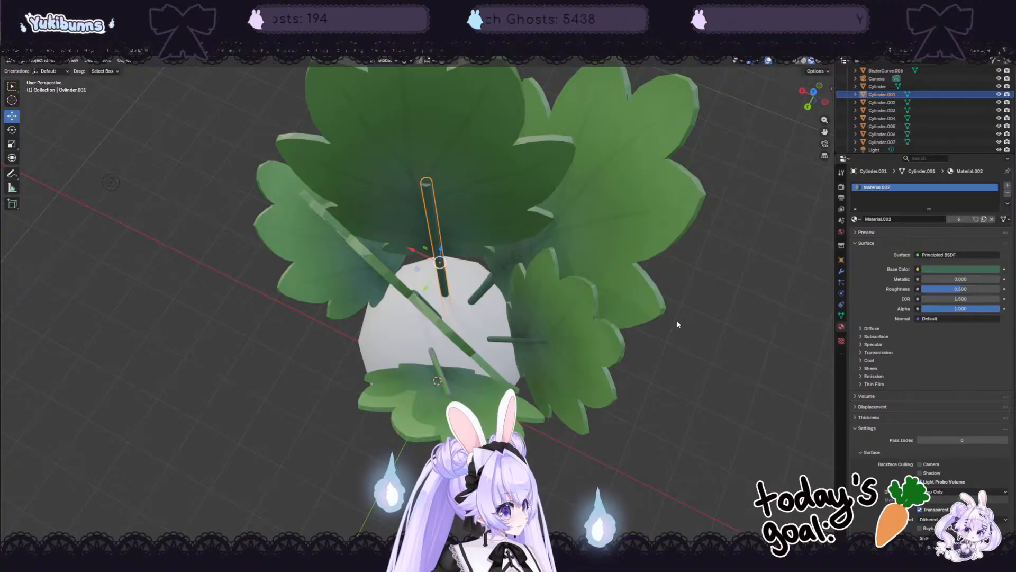
pyautogui.moveTo(676, 320); pyautogui.dragTo(522, 289, button='middle')
pyautogui.scroll(-3, 590, 271)
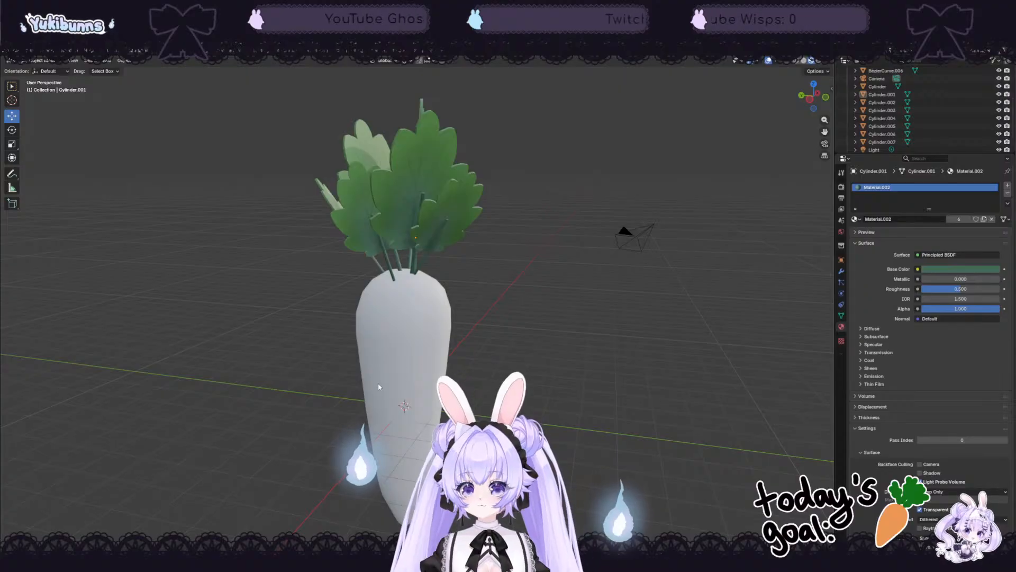
# Step: Select the whole mesh of the white carrot body in Edit Mode and unwrap it with Smart UV Project
pyautogui.moveTo(376, 382); pyautogui.dragTo(413, 333, button='middle')
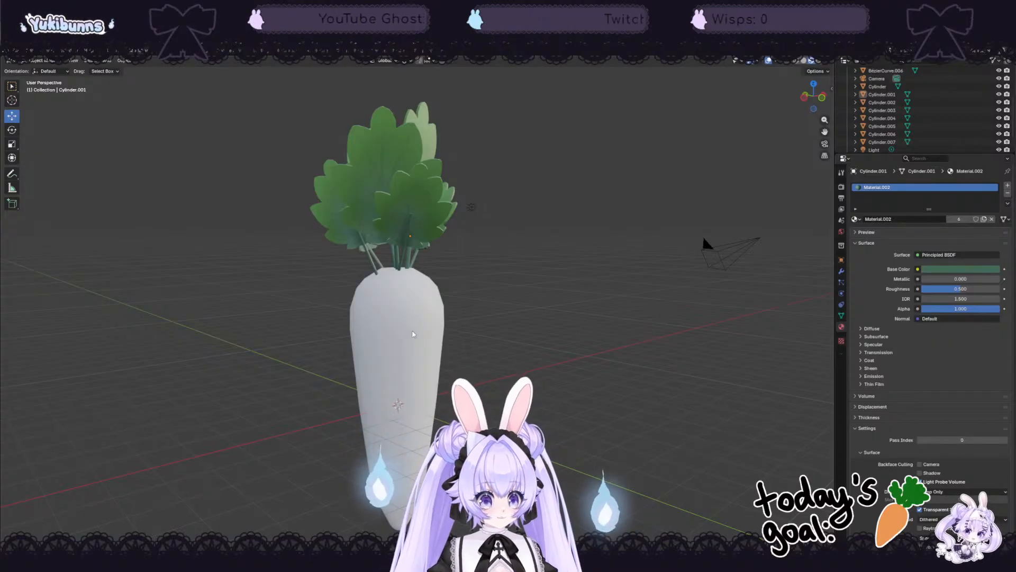
pyautogui.click(432, 365)
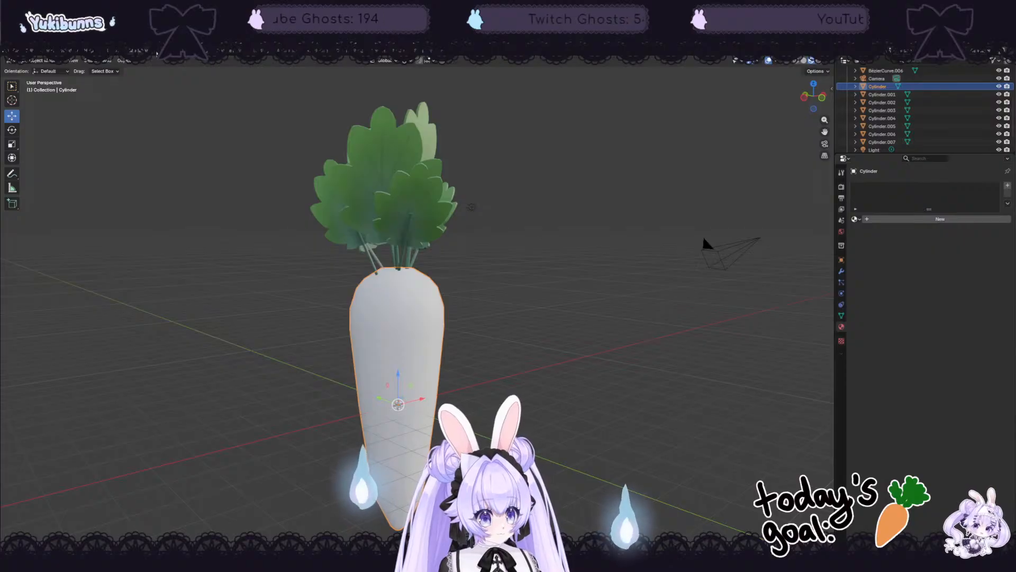
pyautogui.press('Tab')
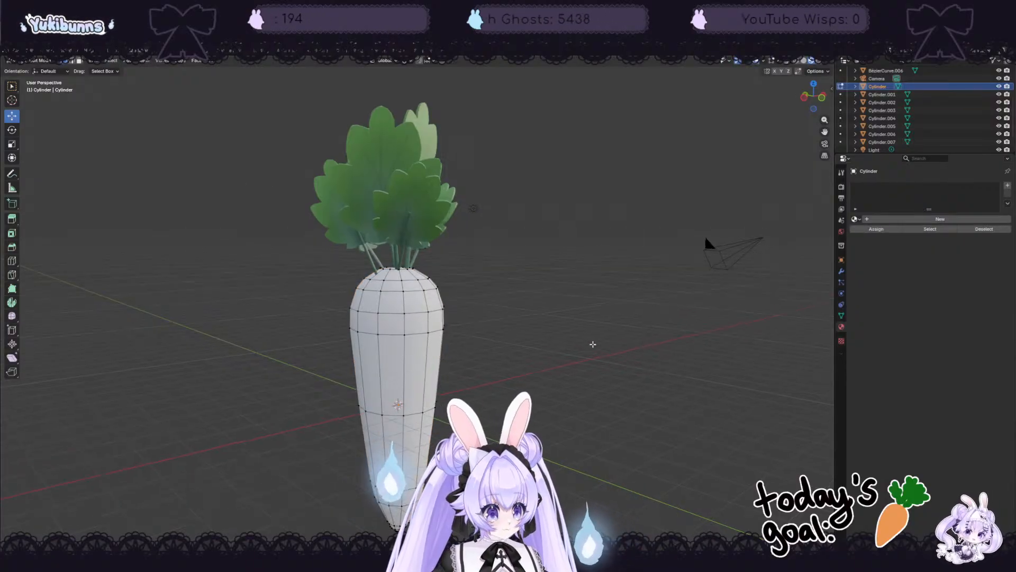
pyautogui.moveTo(519, 307); pyautogui.dragTo(462, 334, button='middle')
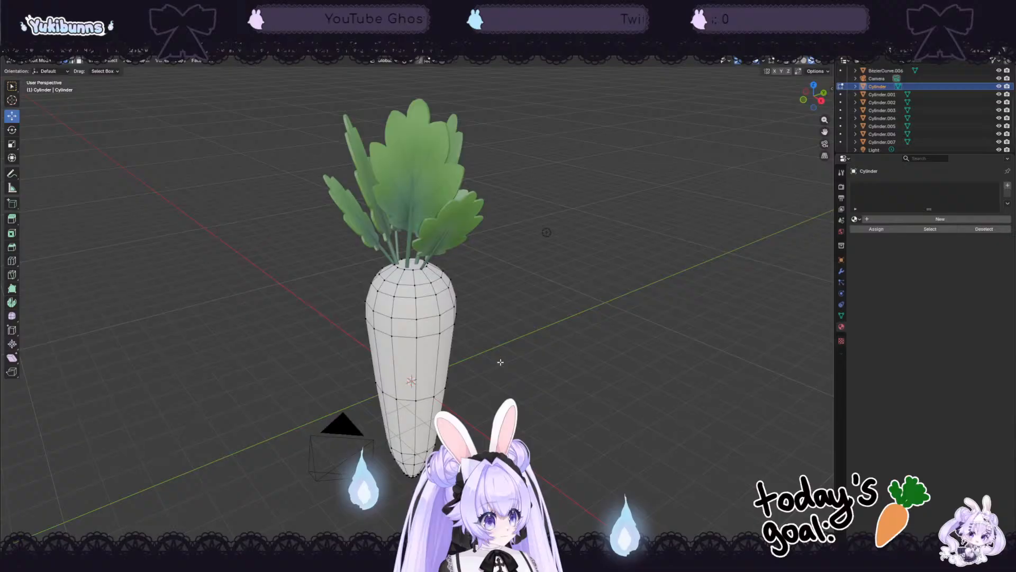
pyautogui.rightClick(462, 333)
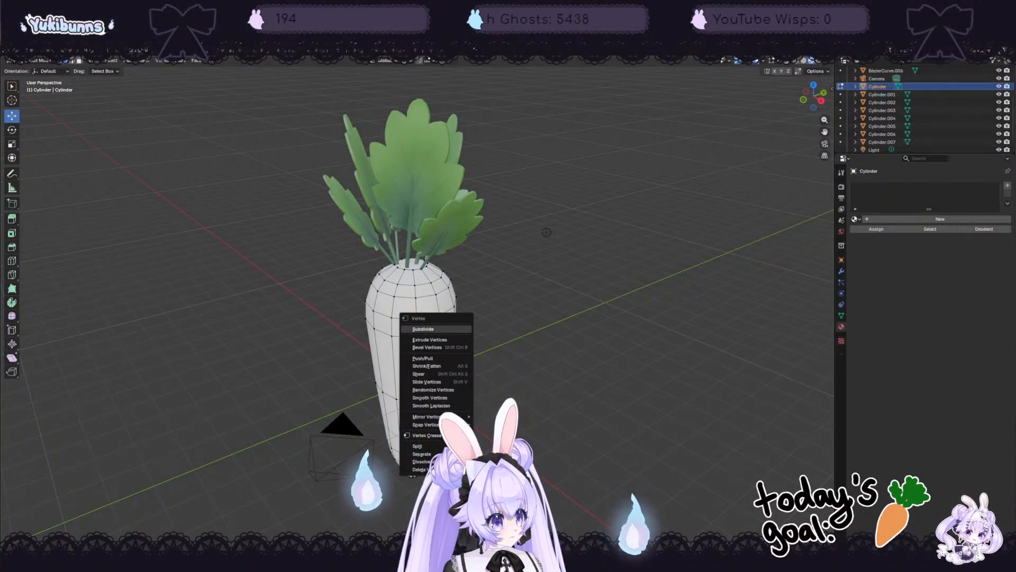
pyautogui.press('Escape')
pyautogui.press('a')
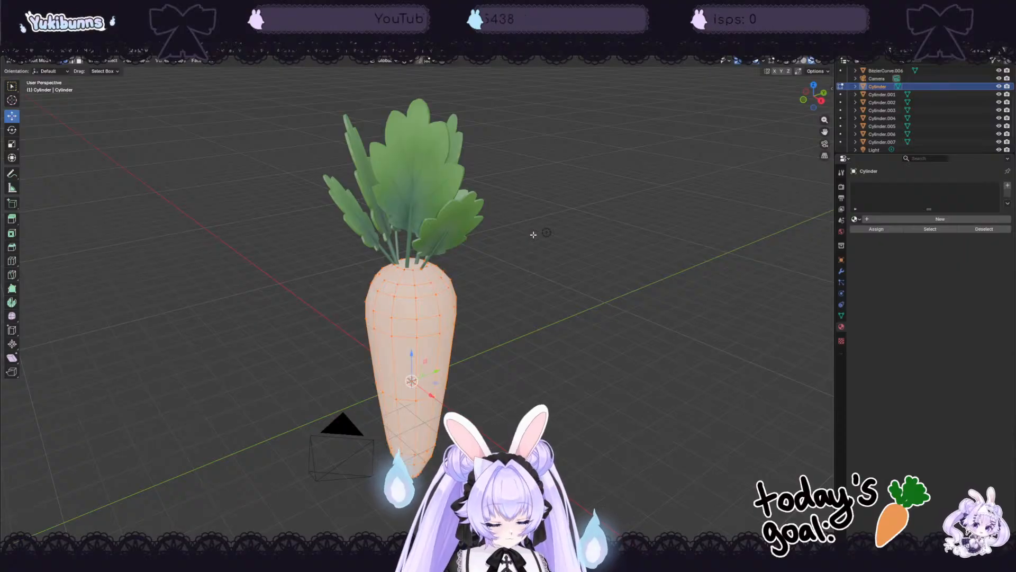
pyautogui.rightClick(504, 273)
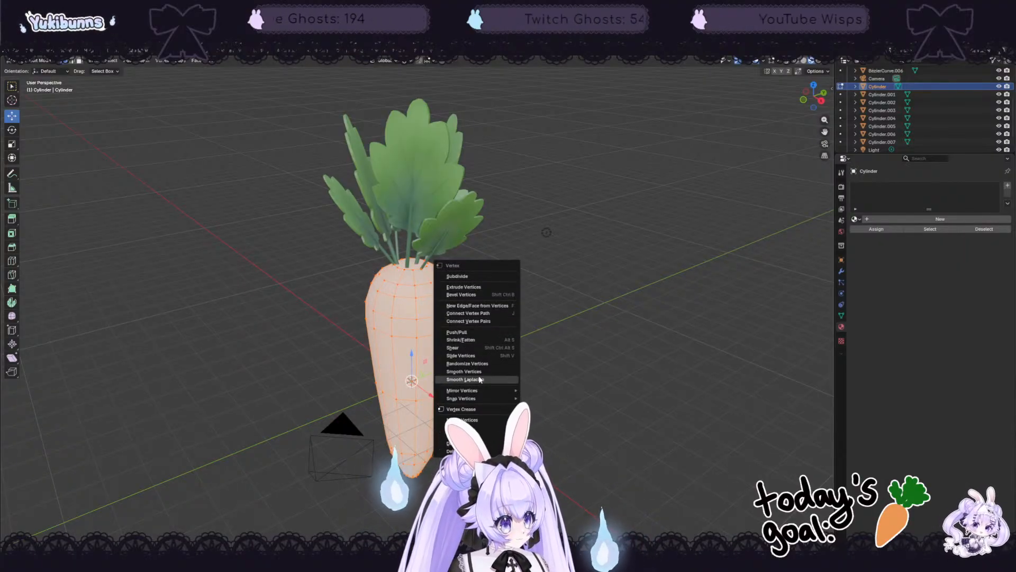
pyautogui.click(530, 142)
pyautogui.press('u')
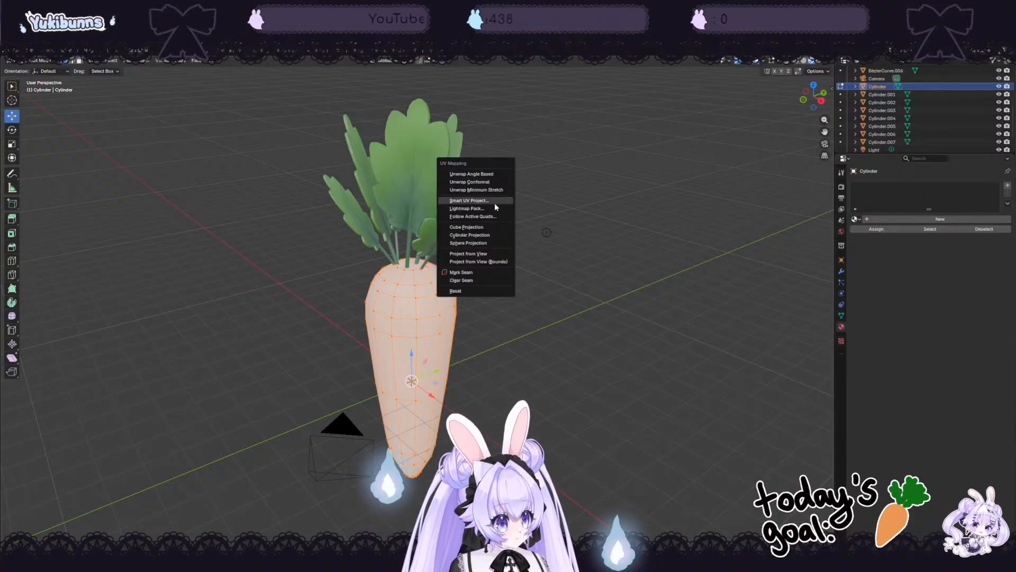
pyautogui.click(494, 203)
pyautogui.click(492, 276)
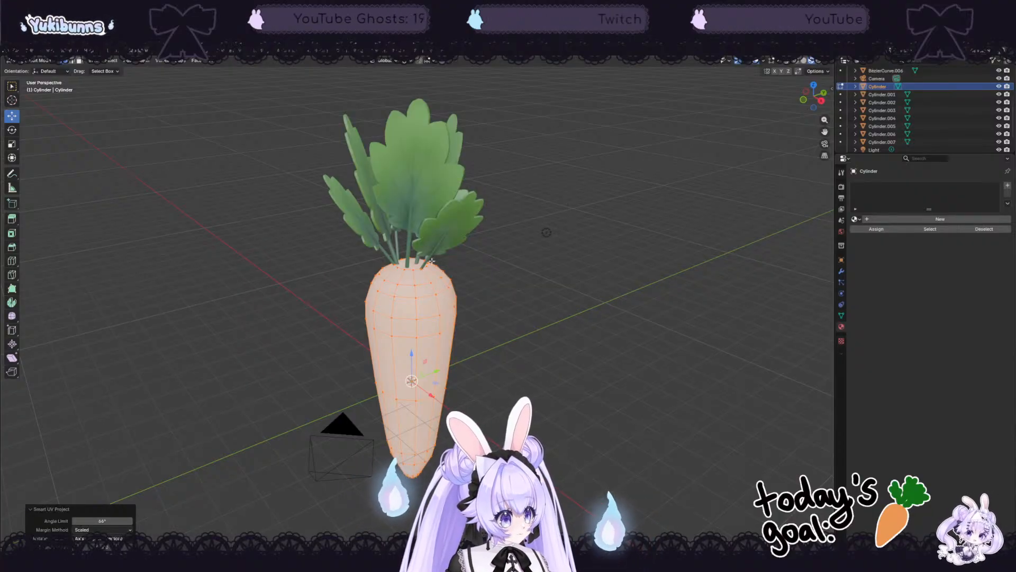
# Step: Examine the carrot body's UV layout in the UV Editing workspace and clear the mesh selection
pyautogui.click(192, 54)
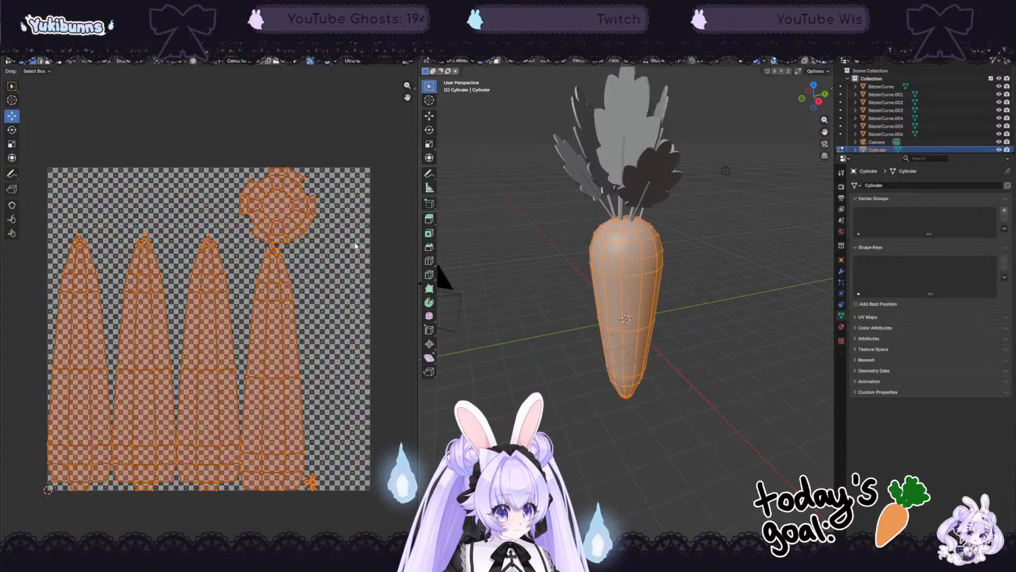
pyautogui.scroll(2, 674, 188)
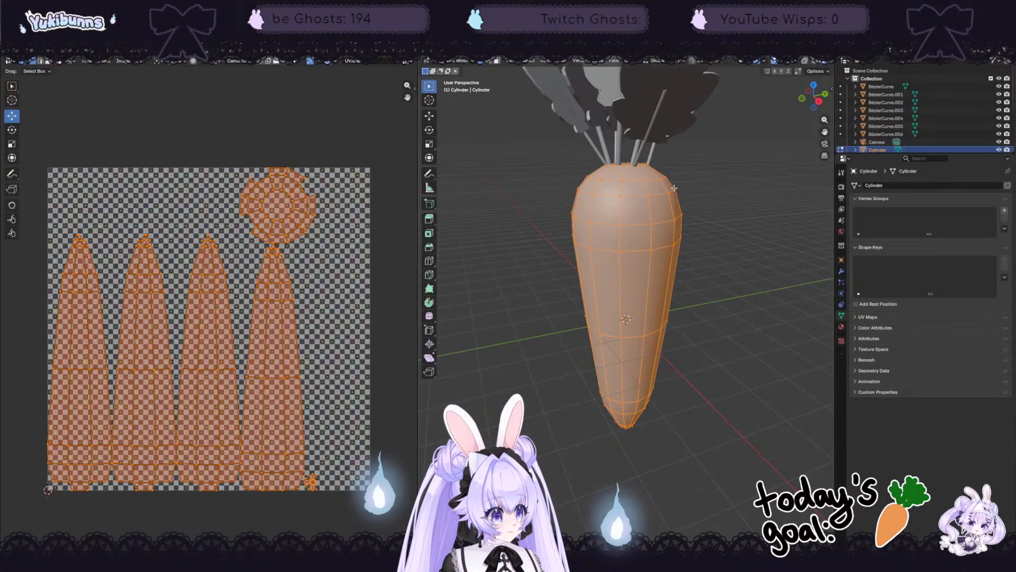
pyautogui.click(709, 159)
pyautogui.moveTo(716, 172); pyautogui.dragTo(606, 185, button='middle')
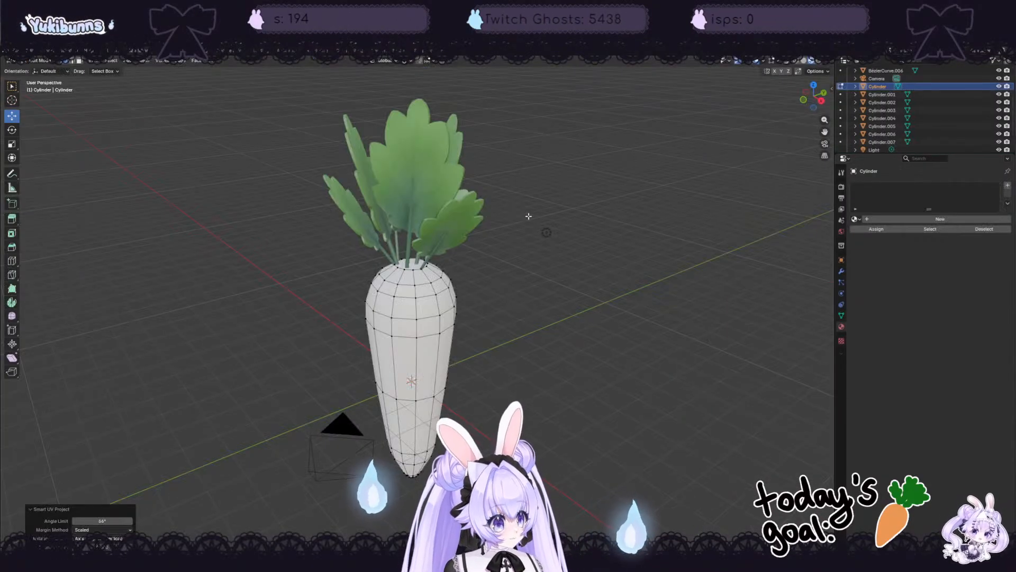
# Step: Hide the stem objects Cylinder.001 to Cylinder.007 and the light in the viewport
pyautogui.moveTo(529, 217); pyautogui.dragTo(380, 170, button='middle')
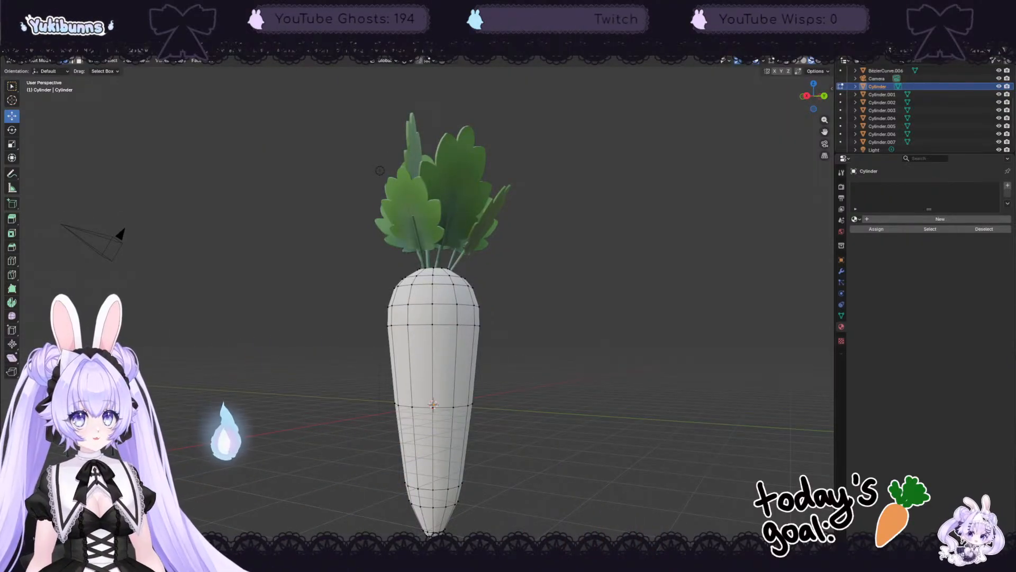
pyautogui.moveTo(529, 284)
pyautogui.mouseDown(button='middle')
pyautogui.moveTo(541, 332)
pyautogui.moveTo(542, 289)
pyautogui.mouseUp(button='middle')
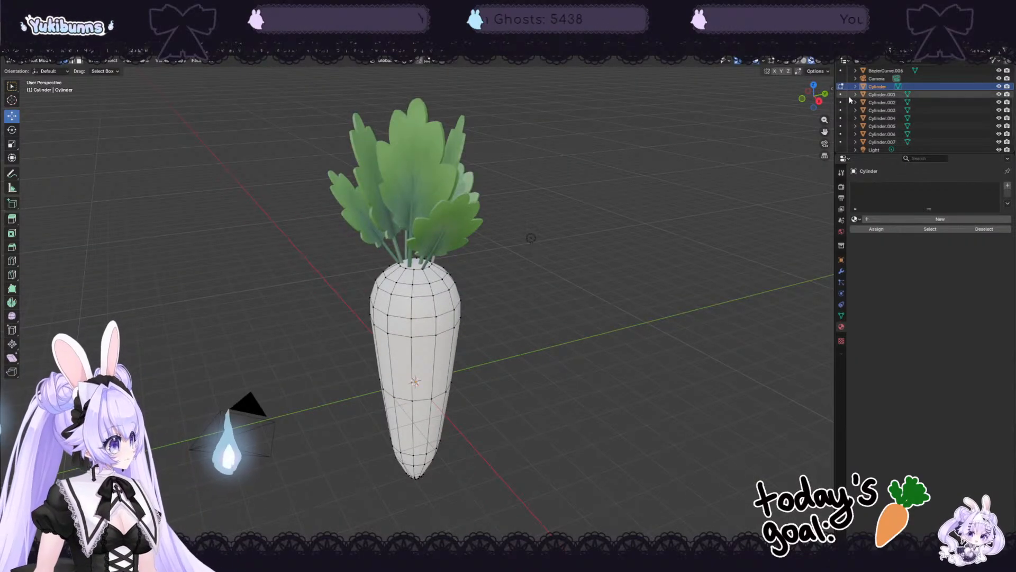
pyautogui.moveTo(998, 94); pyautogui.dragTo(999, 150)
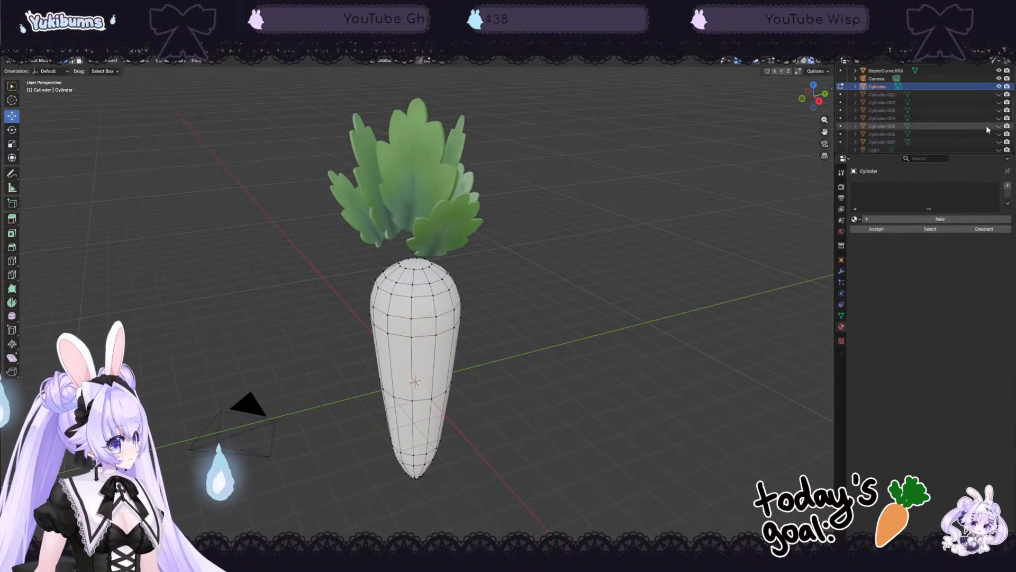
pyautogui.scroll(-2, 987, 127)
pyautogui.moveTo(665, 227); pyautogui.dragTo(604, 241, button='middle')
pyautogui.scroll(3, 602, 221)
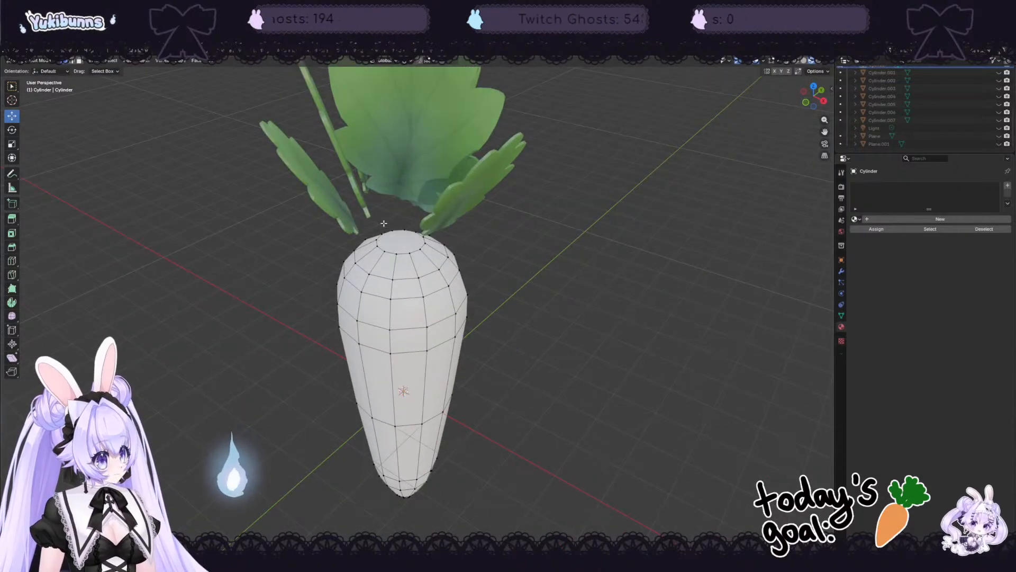
pyautogui.moveTo(373, 222); pyautogui.dragTo(435, 251)
pyautogui.moveTo(575, 249); pyautogui.dragTo(374, 237, button='middle')
pyautogui.moveTo(394, 225); pyautogui.dragTo(474, 268)
pyautogui.moveTo(611, 275); pyautogui.dragTo(479, 283, button='middle')
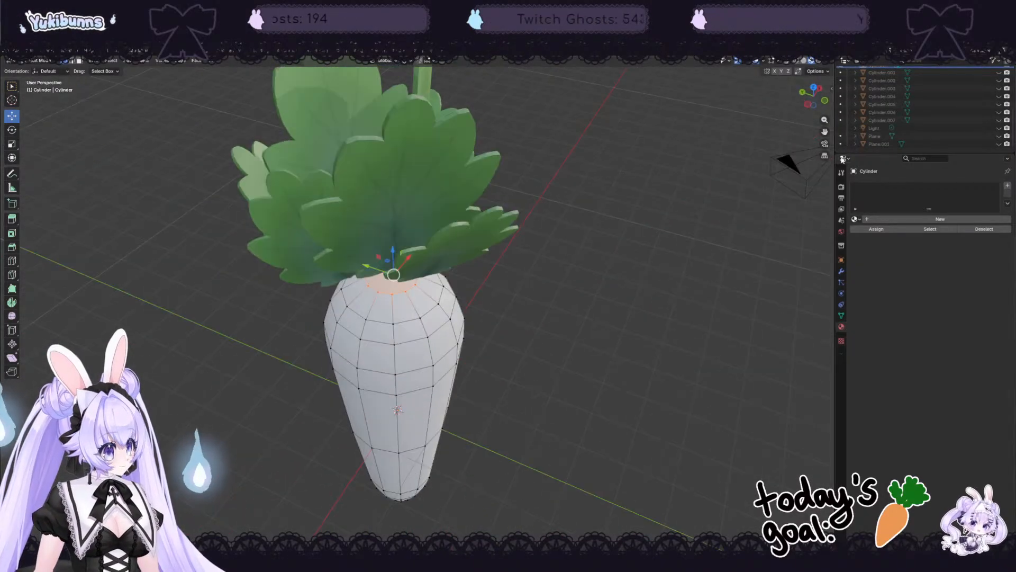
# Step: Hide the leaf objects BézierCurve to BézierCurve.006 in the viewport
pyautogui.scroll(5, 984, 106)
pyautogui.moveTo(998, 86); pyautogui.dragTo(999, 134)
pyautogui.moveTo(506, 218); pyautogui.dragTo(522, 256, button='middle')
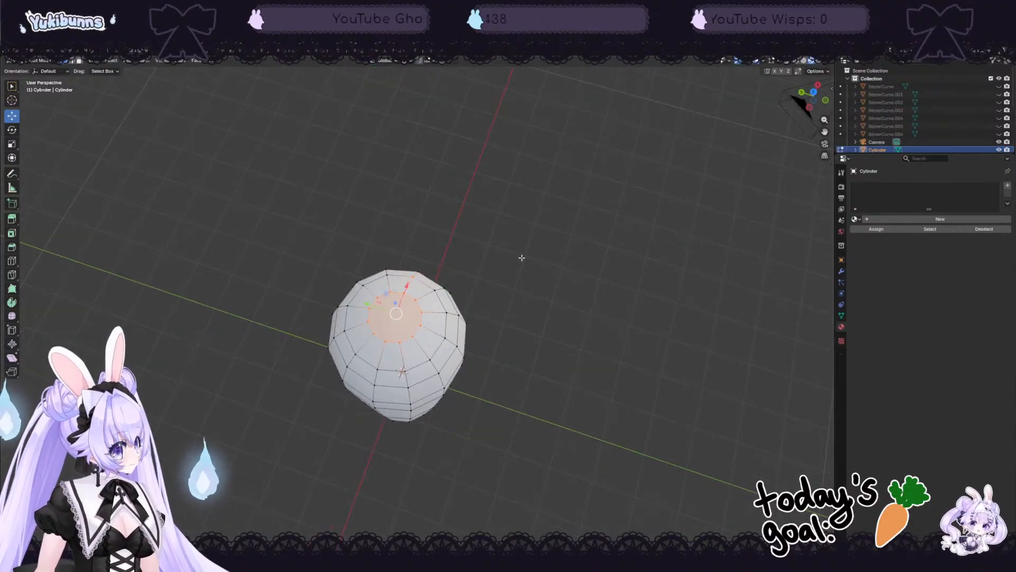
# Step: Select the edge loop around the flat cap at the carrot body's top in edge selection mode and mark it as a seam
pyautogui.click(521, 270)
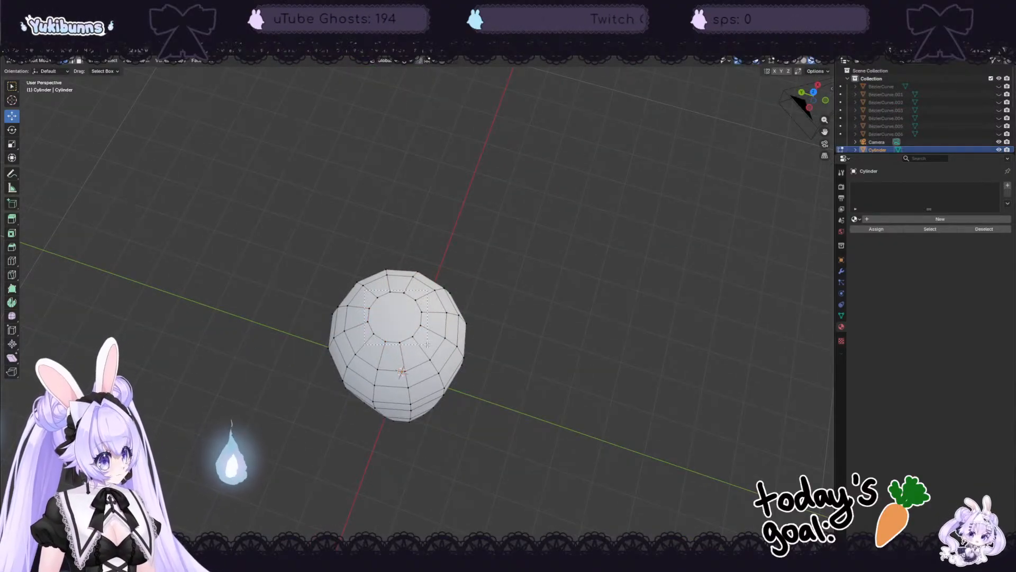
pyautogui.moveTo(428, 345); pyautogui.dragTo(427, 345)
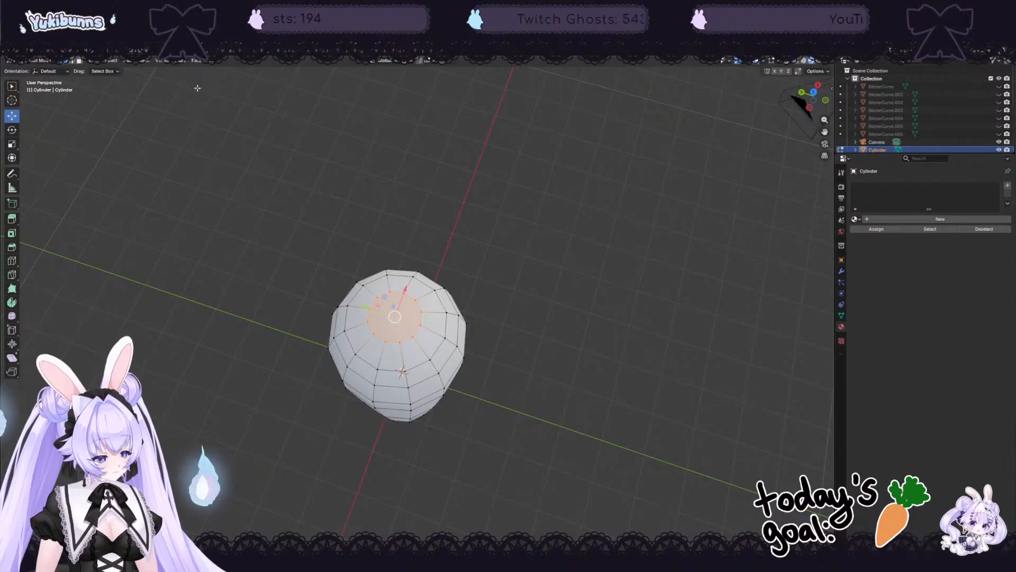
pyautogui.click(392, 193)
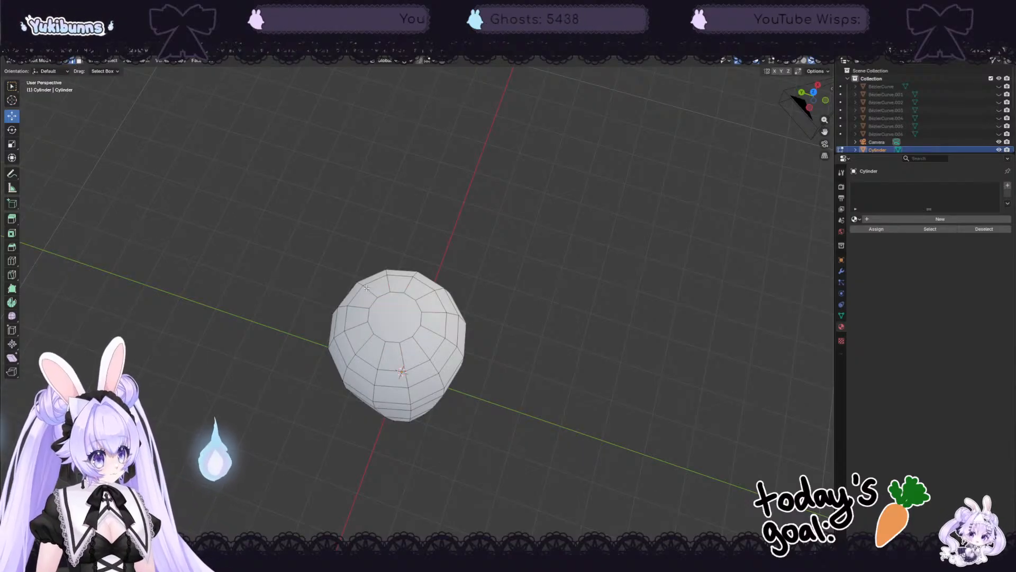
pyautogui.moveTo(420, 337); pyautogui.dragTo(421, 337)
pyautogui.moveTo(536, 302); pyautogui.dragTo(538, 264, button='middle')
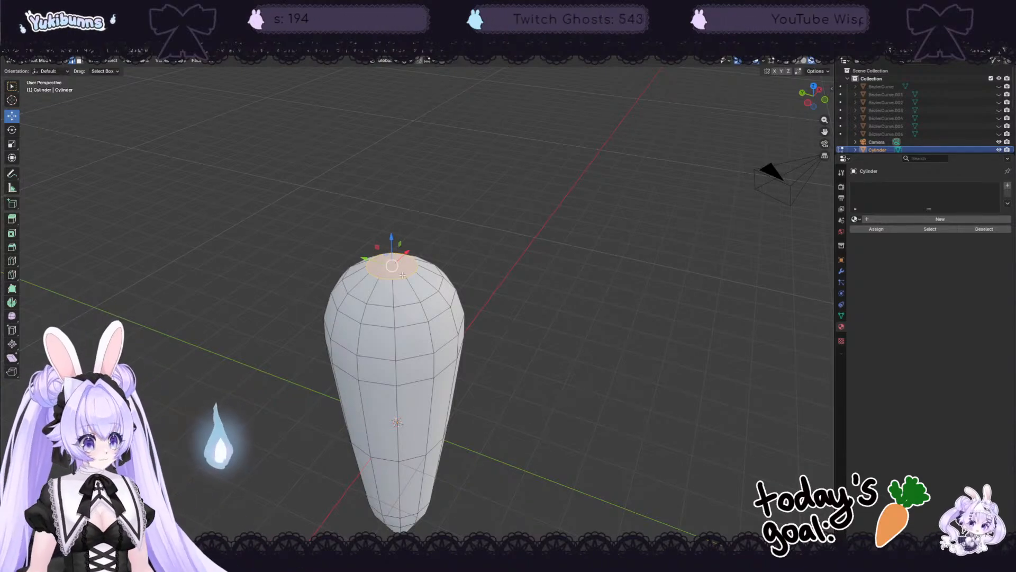
pyautogui.hotkey('alt', 'a')
pyautogui.moveTo(429, 219); pyautogui.dragTo(455, 202, button='middle')
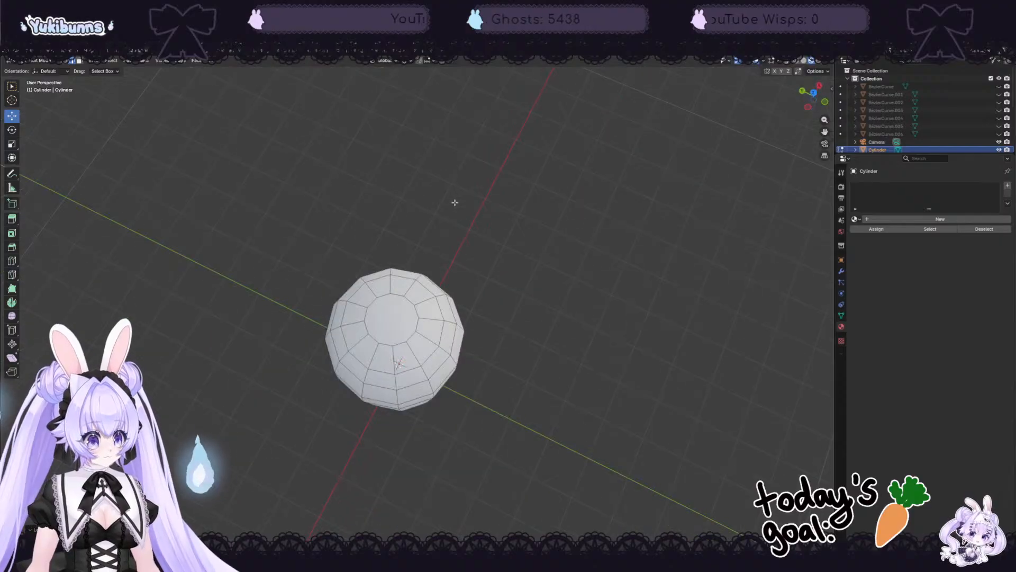
pyautogui.moveTo(411, 331); pyautogui.dragTo(412, 333)
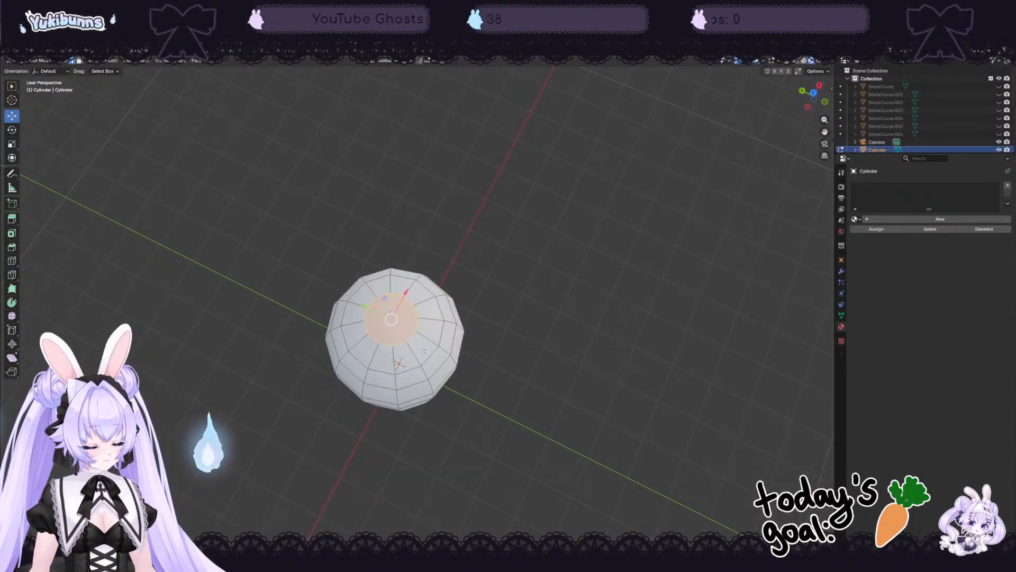
pyautogui.hotkey('alt', 'a')
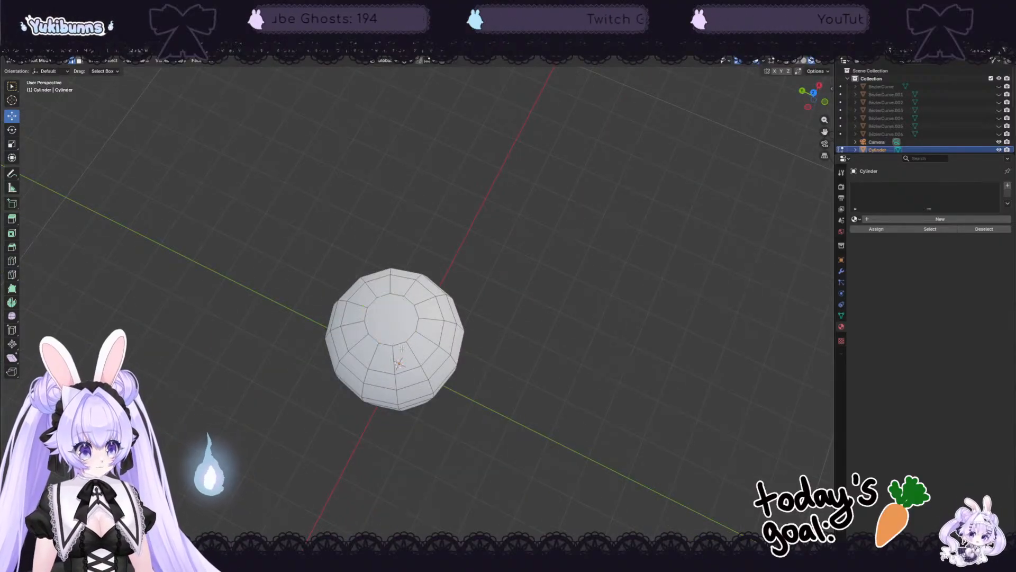
pyautogui.click(398, 344)
pyautogui.moveTo(402, 339); pyautogui.dragTo(451, 276, button='middle')
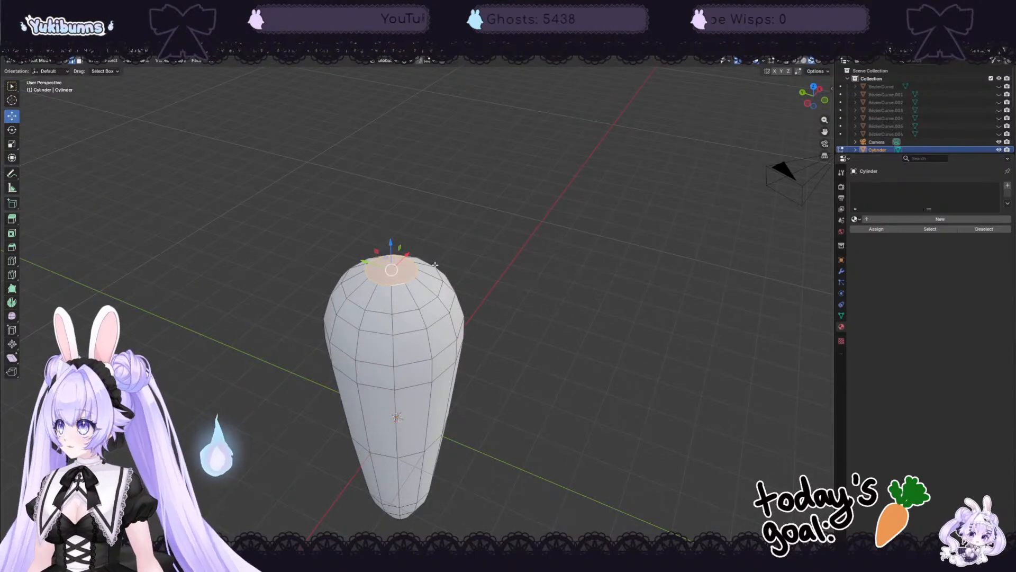
pyautogui.hotkey('ctrl', 'e')
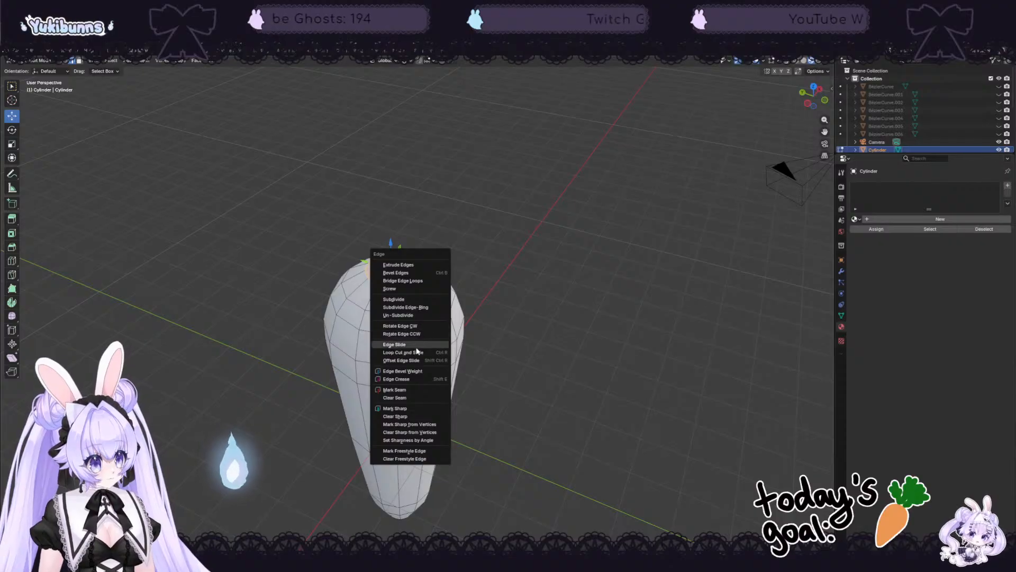
pyautogui.click(411, 390)
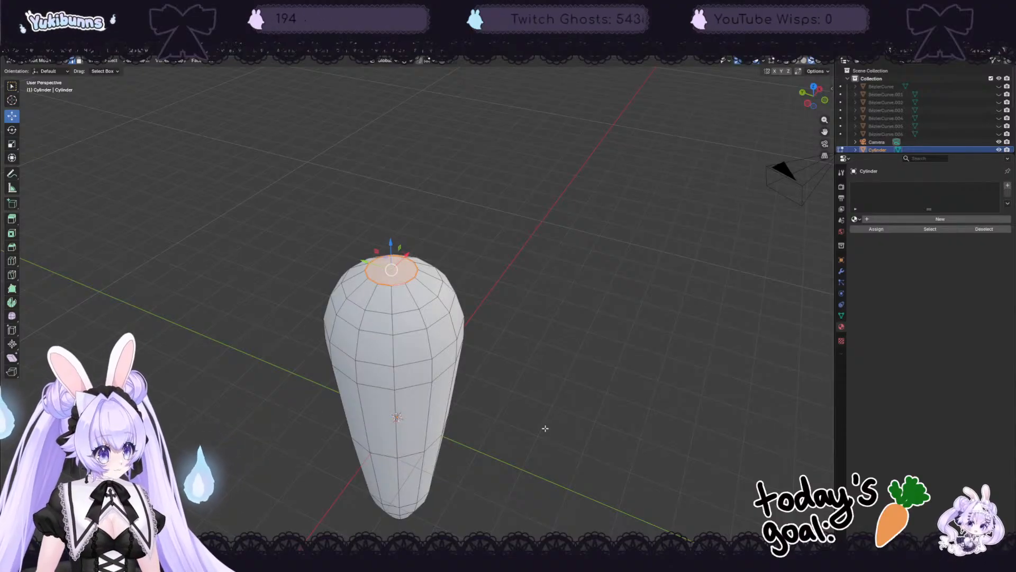
# Step: Select the small edge loop around the carrot body's pointed tip and mark it as a seam
pyautogui.moveTo(524, 527); pyautogui.dragTo(514, 470, button='middle')
pyautogui.moveTo(523, 390); pyautogui.dragTo(556, 403, button='middle')
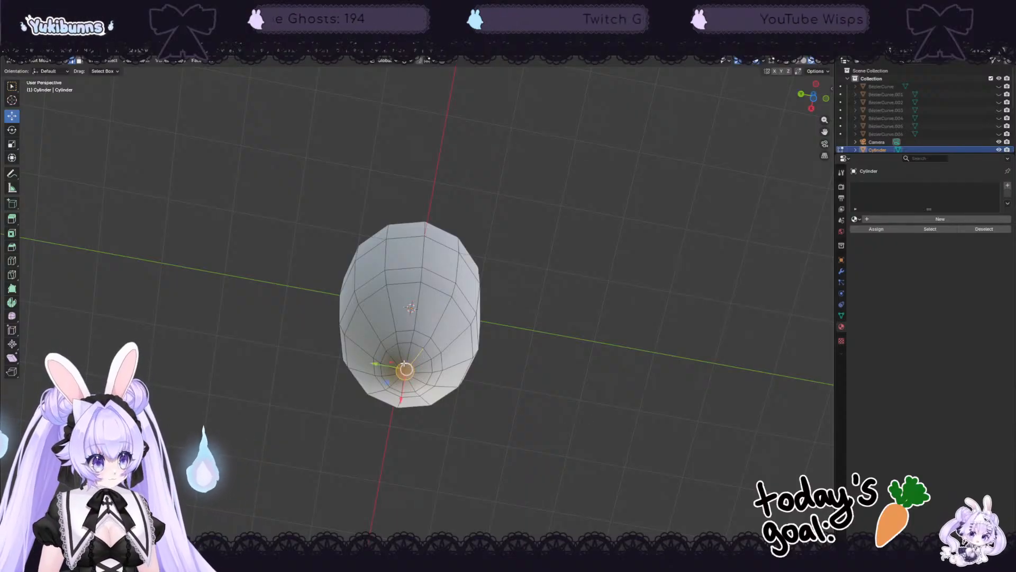
pyautogui.click(426, 389)
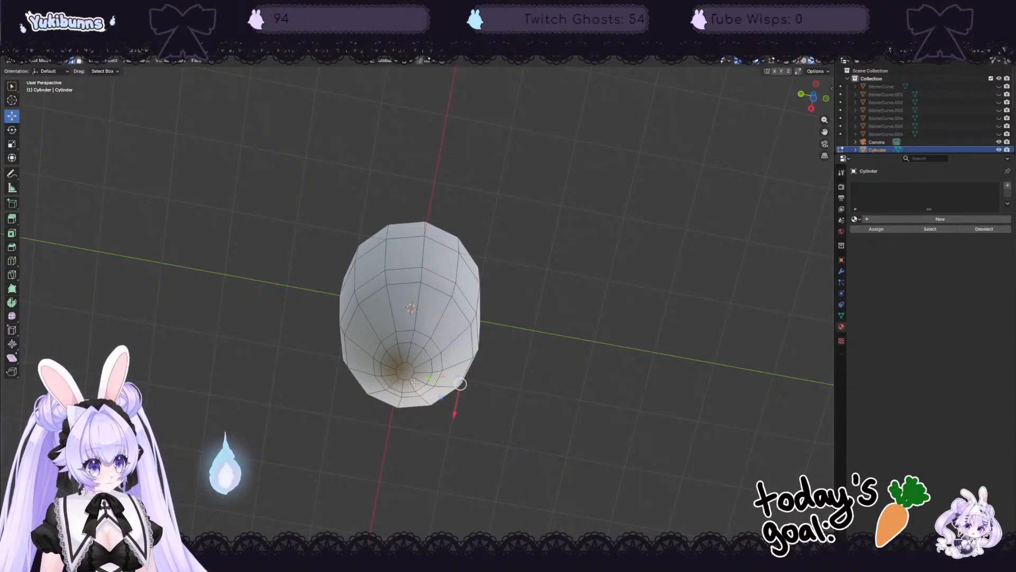
pyautogui.click(408, 365)
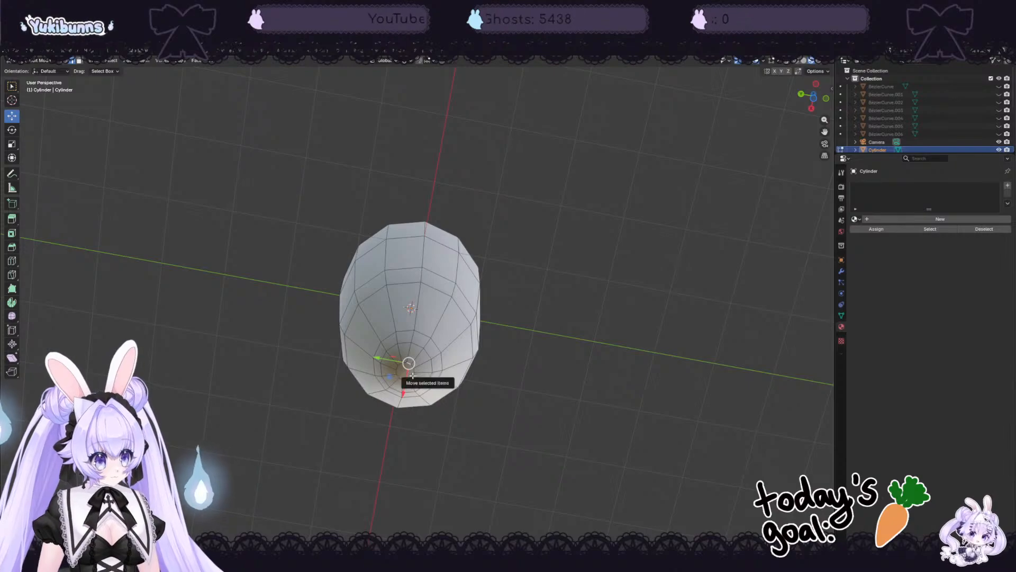
pyautogui.click(412, 375)
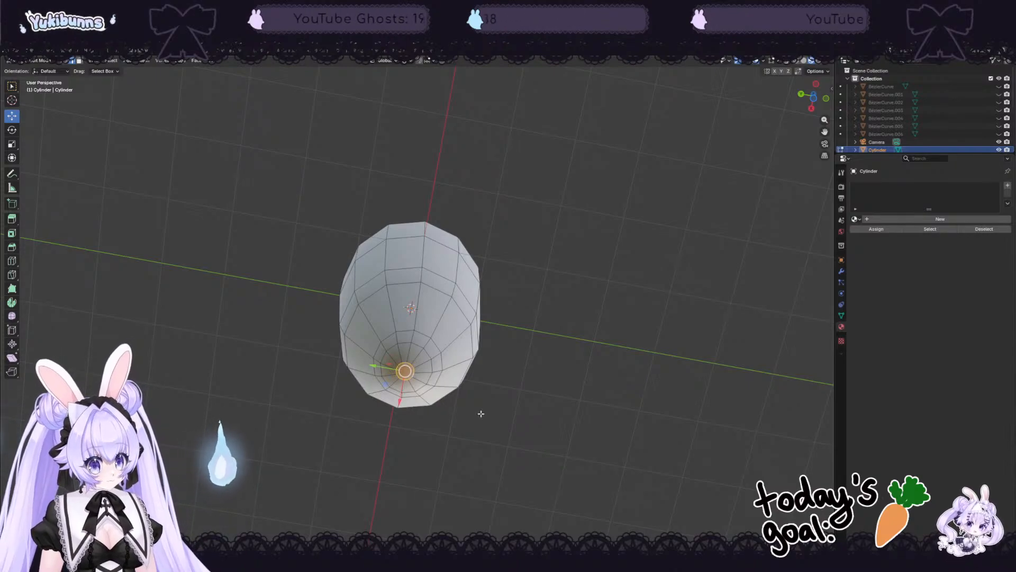
pyautogui.hotkey('ctrl', 'e')
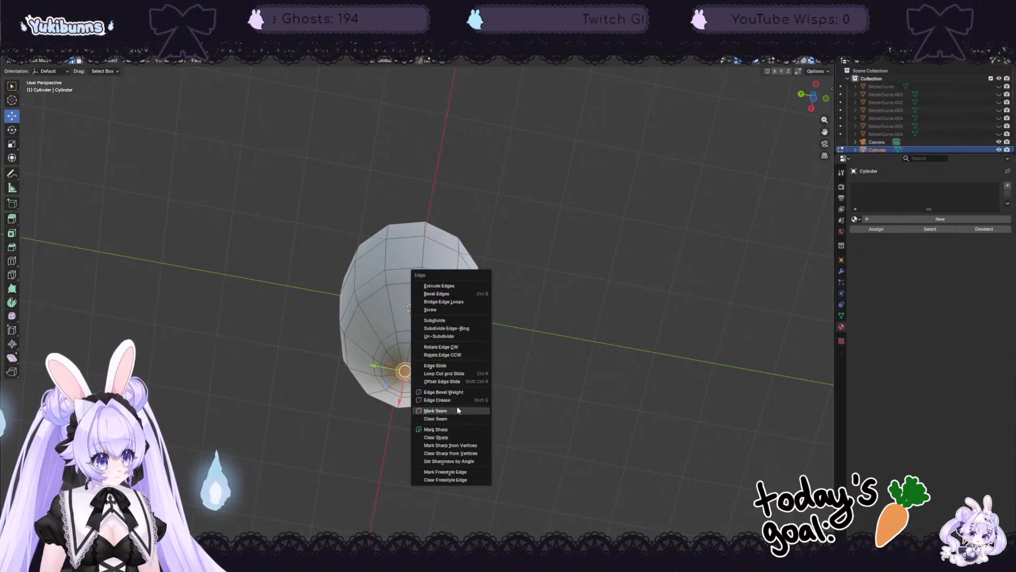
pyautogui.click(456, 408)
# Step: Select the whole carrot body mesh and unwrap it with Smart UV Project at the default settings
pyautogui.moveTo(543, 347); pyautogui.dragTo(472, 415, button='middle')
pyautogui.press('a')
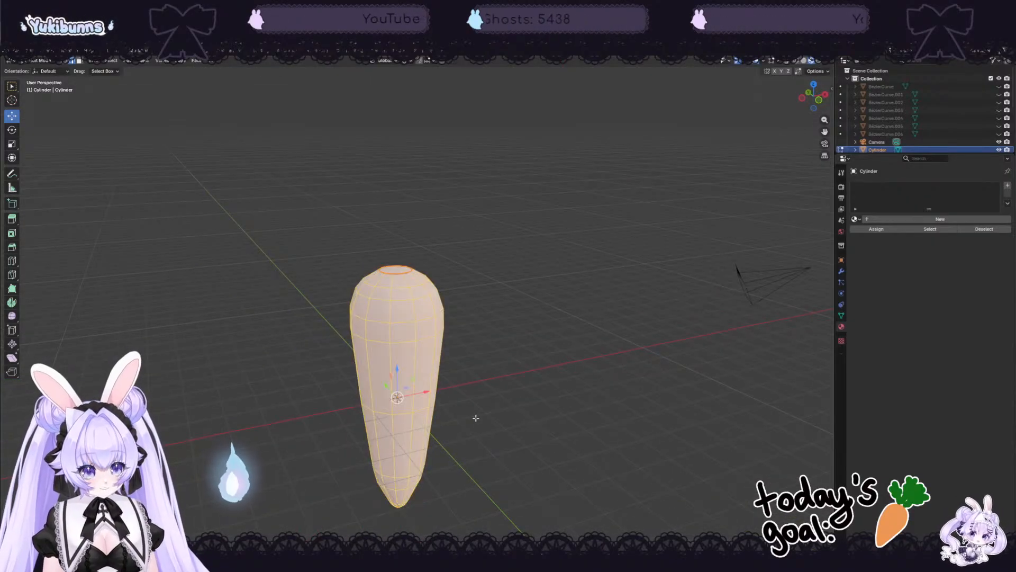
pyautogui.hotkey('ctrl', 'e')
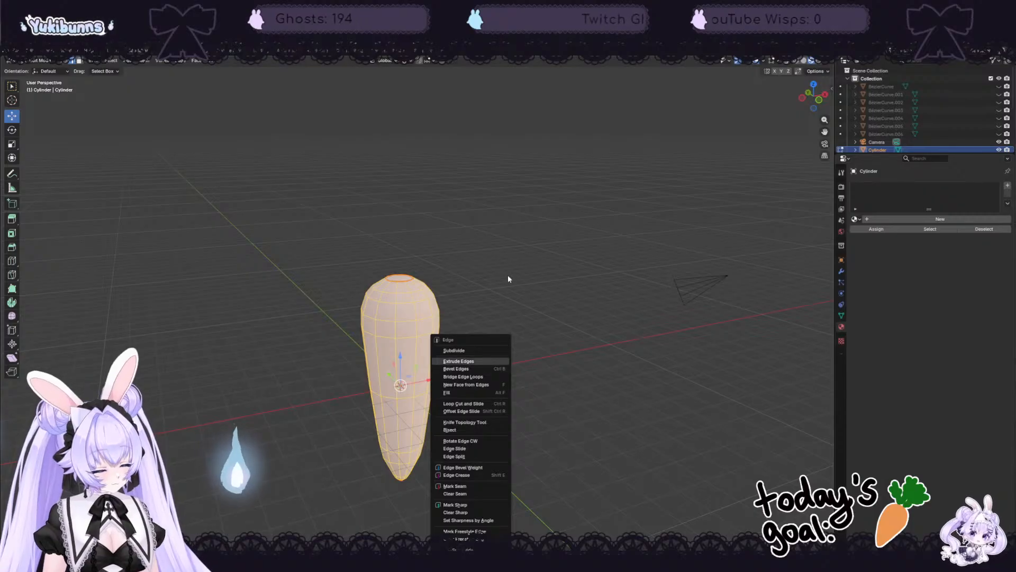
pyautogui.press('u')
pyautogui.click(494, 272)
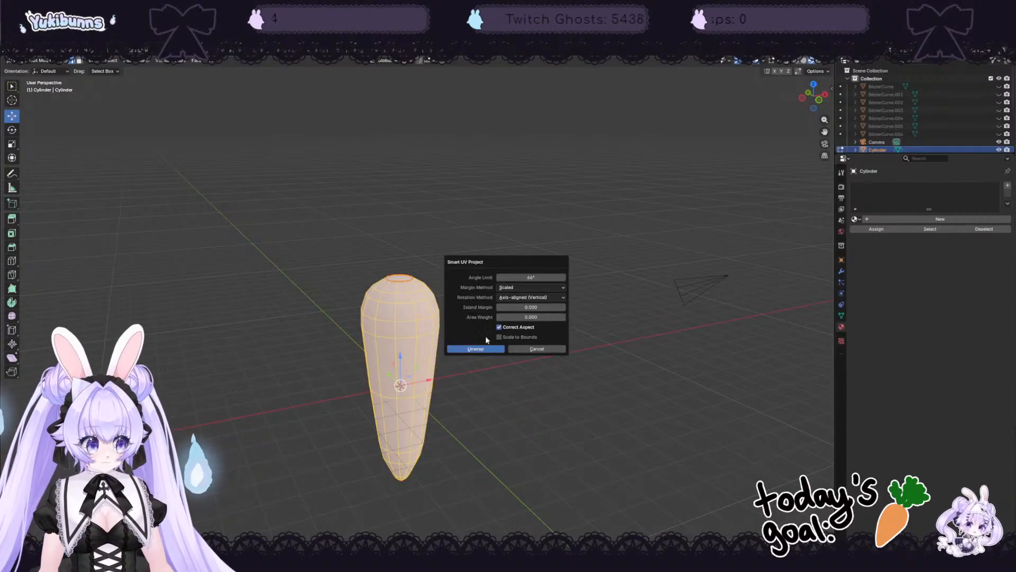
pyautogui.click(478, 349)
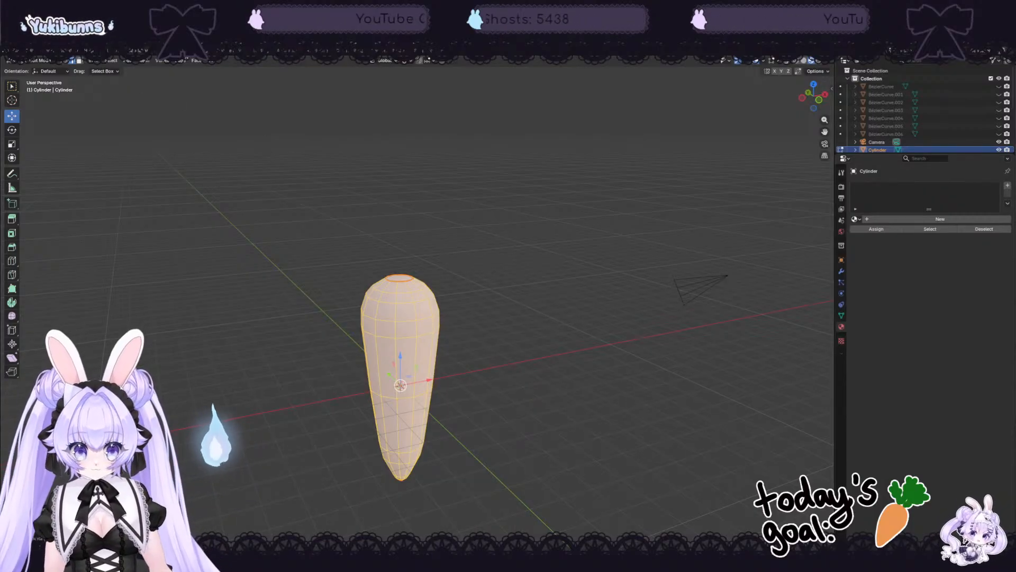
# Step: Examine the carrot body's UV islands against the mesh in the UV Editing workspace
pyautogui.click(182, 50)
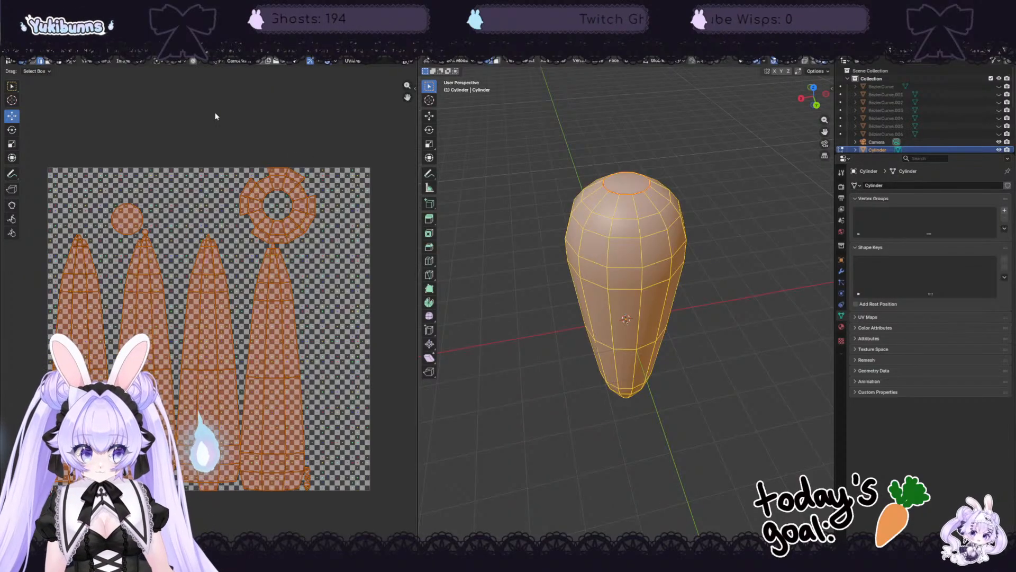
pyautogui.moveTo(702, 355); pyautogui.dragTo(568, 354, button='middle')
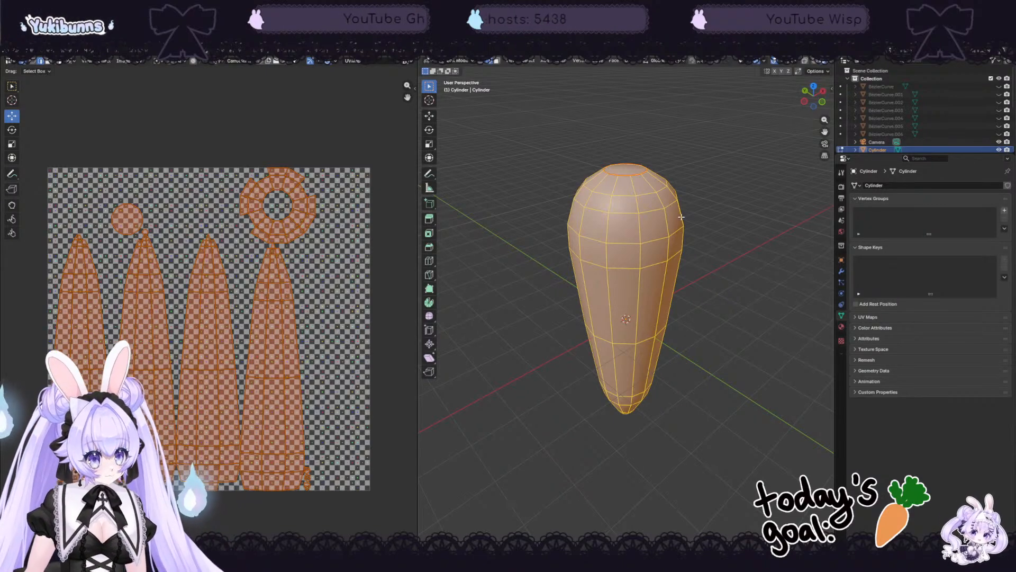
pyautogui.moveTo(684, 186)
pyautogui.mouseDown(button='middle')
pyautogui.moveTo(688, 228)
pyautogui.moveTo(691, 210)
pyautogui.moveTo(669, 185)
pyautogui.mouseUp(button='middle')
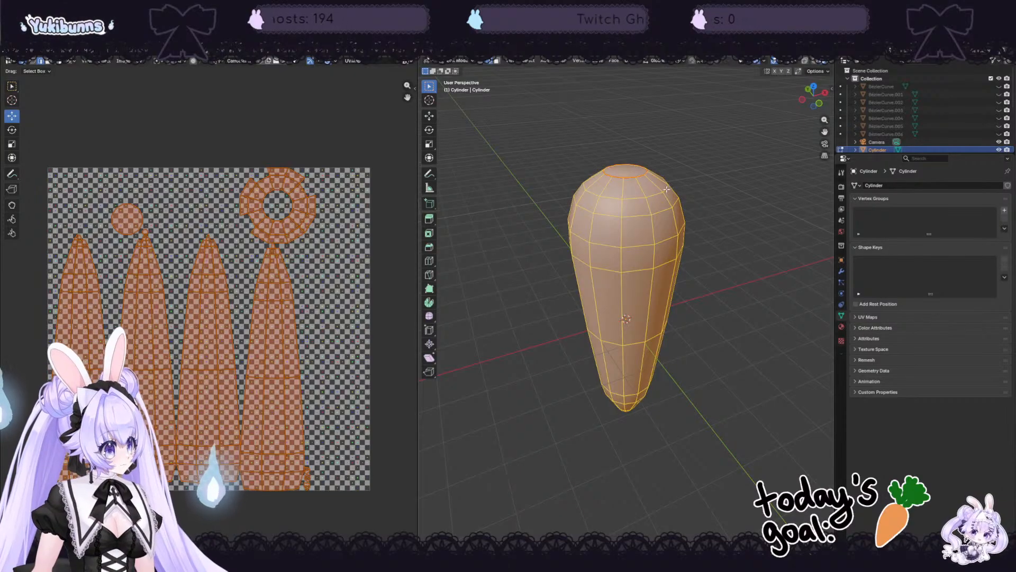
pyautogui.scroll(4, 686, 127)
pyautogui.scroll(-3, 684, 128)
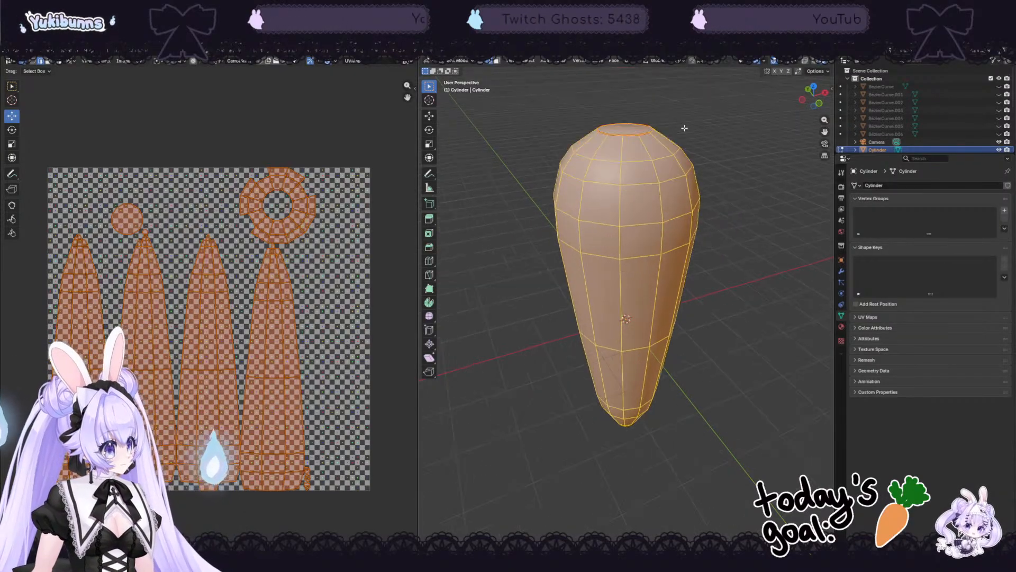
# Step: Back in the modelling workspace, select the horizontal edge loop around the carrot body's upper shoulder and mark it as a seam
pyautogui.click(140, 52)
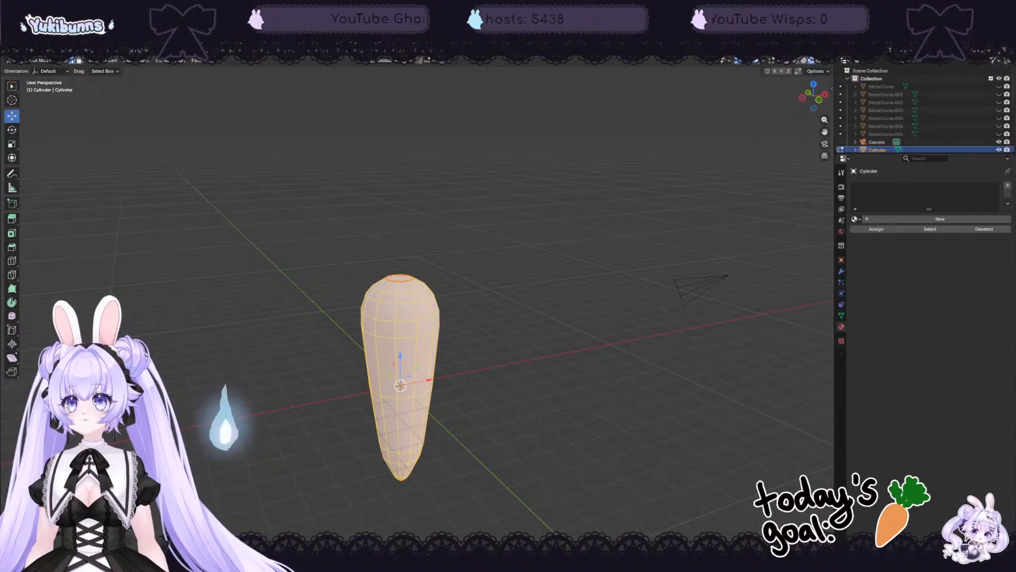
pyautogui.scroll(5, 486, 282)
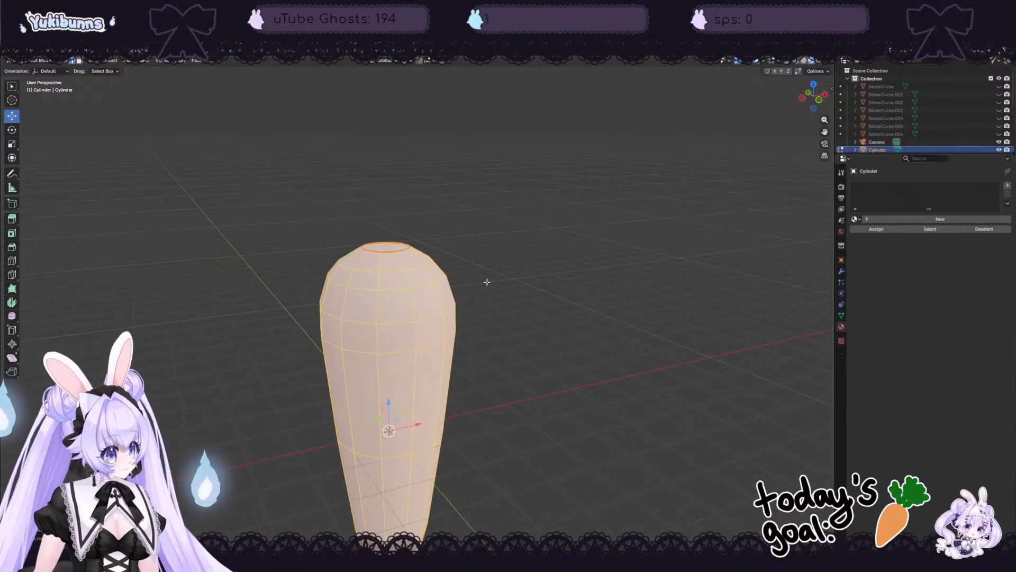
pyautogui.moveTo(487, 278); pyautogui.dragTo(515, 295, button='middle')
pyautogui.hotkey('alt', 'a')
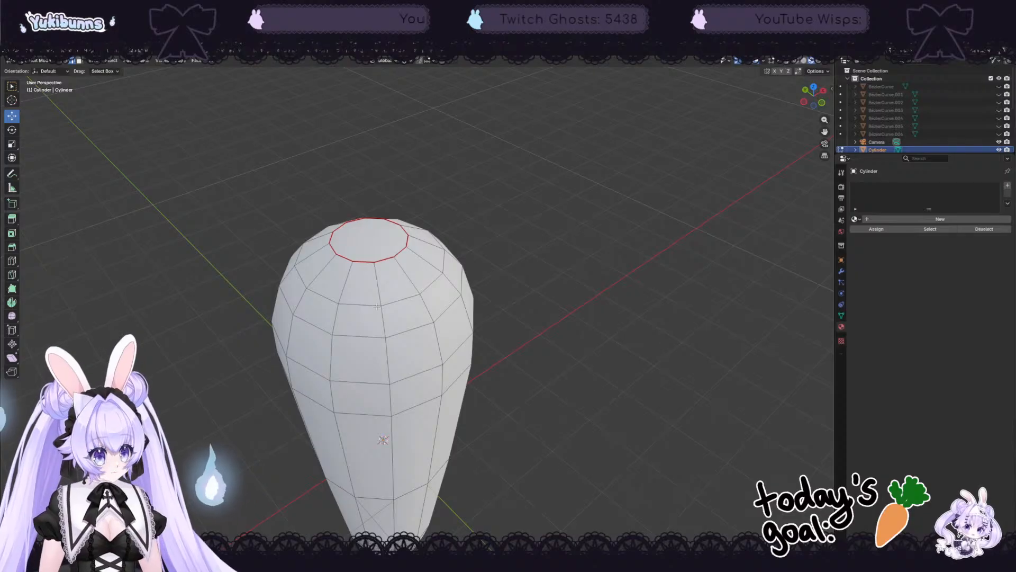
pyautogui.keyDown('alt'); pyautogui.click(367, 336); pyautogui.keyUp('alt')
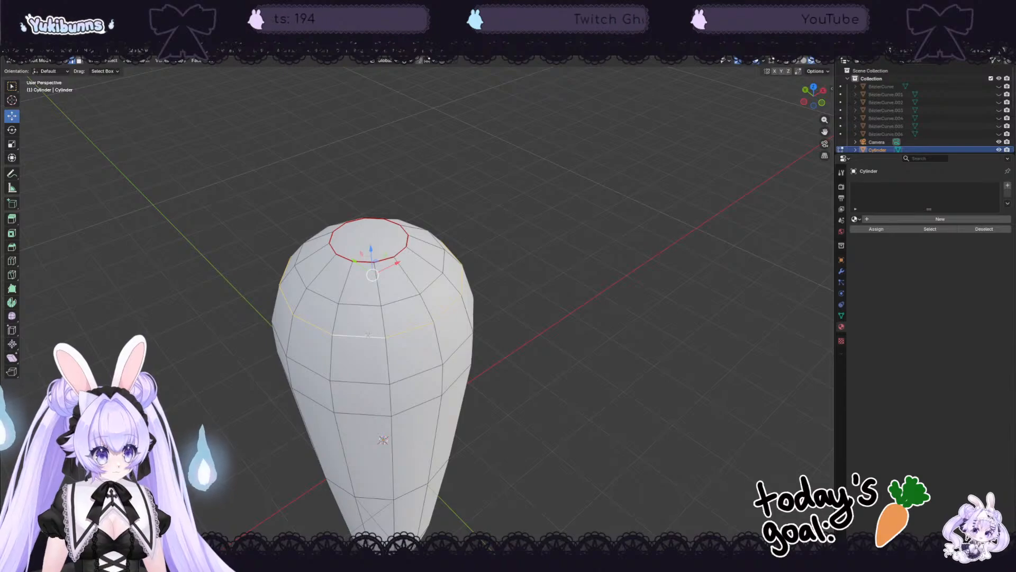
pyautogui.rightClick(369, 335)
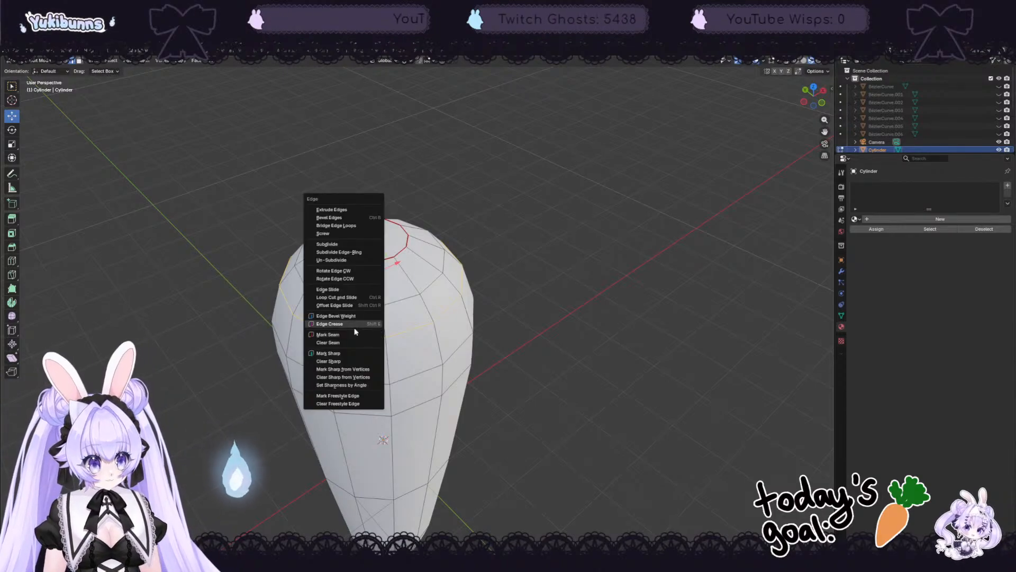
pyautogui.click(347, 334)
# Step: Select the whole mesh and unwrap it again with Smart UV Project, using the new shoulder seam and default settings
pyautogui.press('a')
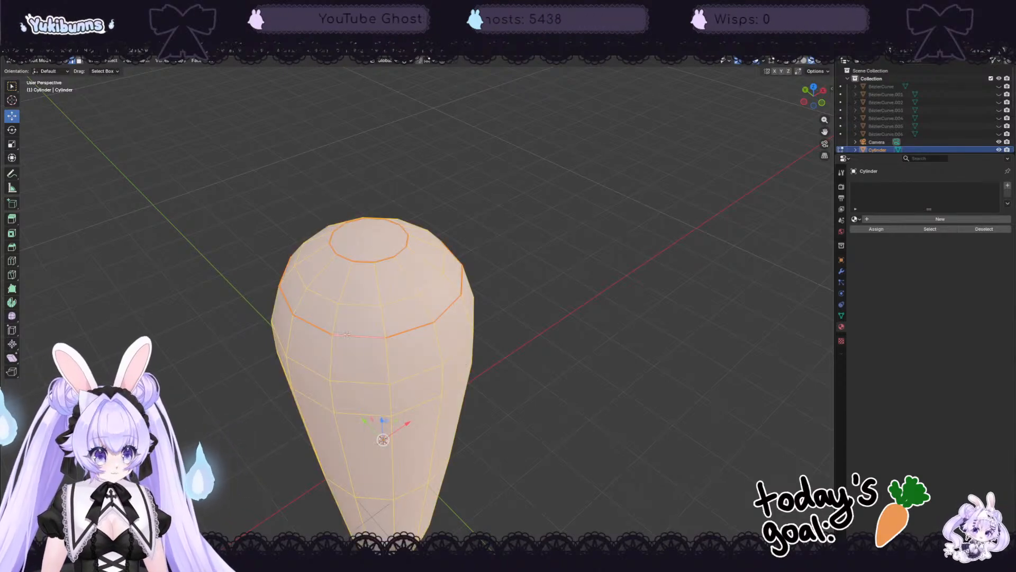
pyautogui.rightClick(348, 331)
pyautogui.press('Escape')
pyautogui.press('u')
pyautogui.click(441, 329)
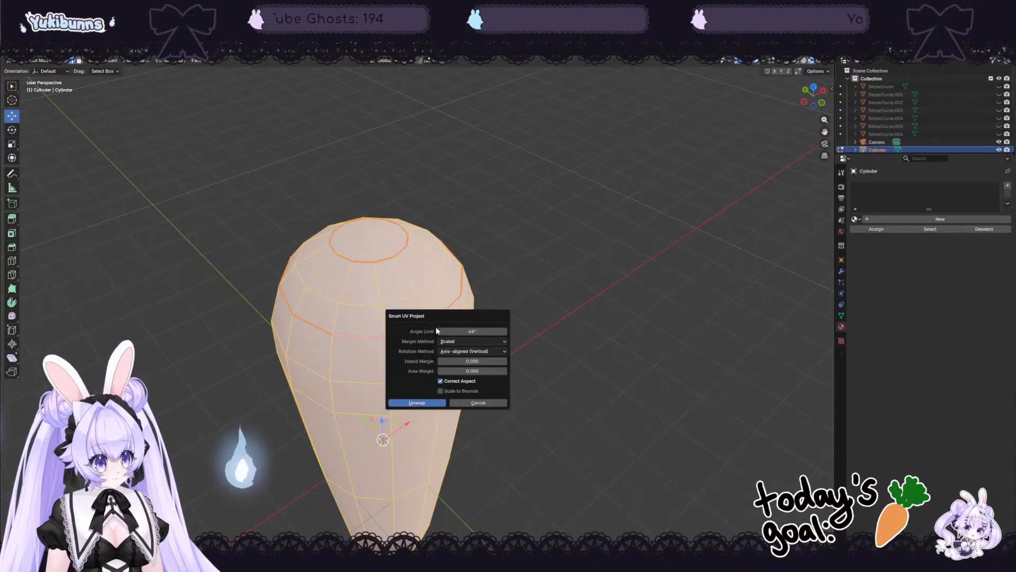
pyautogui.click(415, 405)
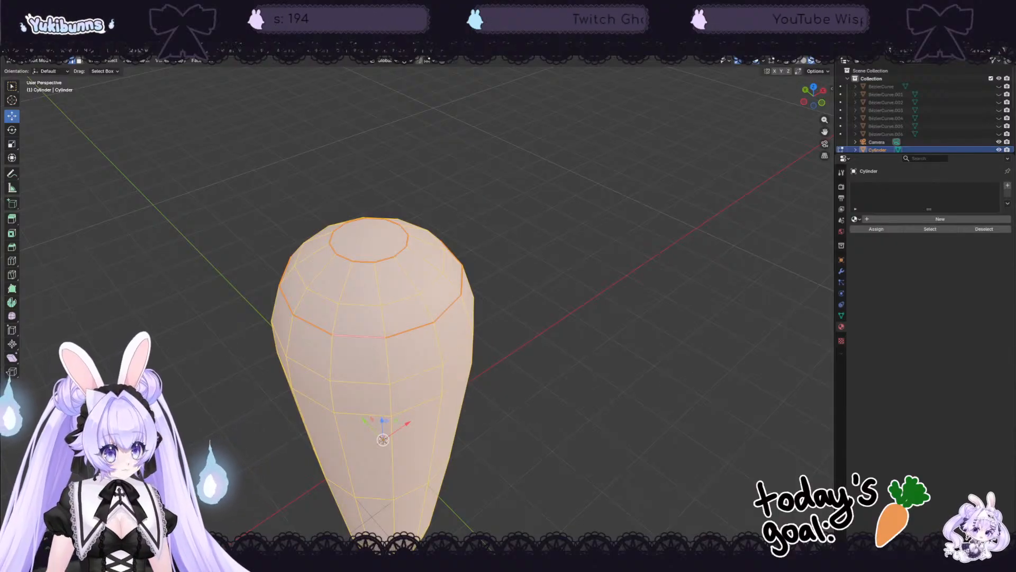
# Step: Check the updated UV layout in the UV Editing workspace and clear the mesh selection to inspect the marked seams
pyautogui.click(194, 51)
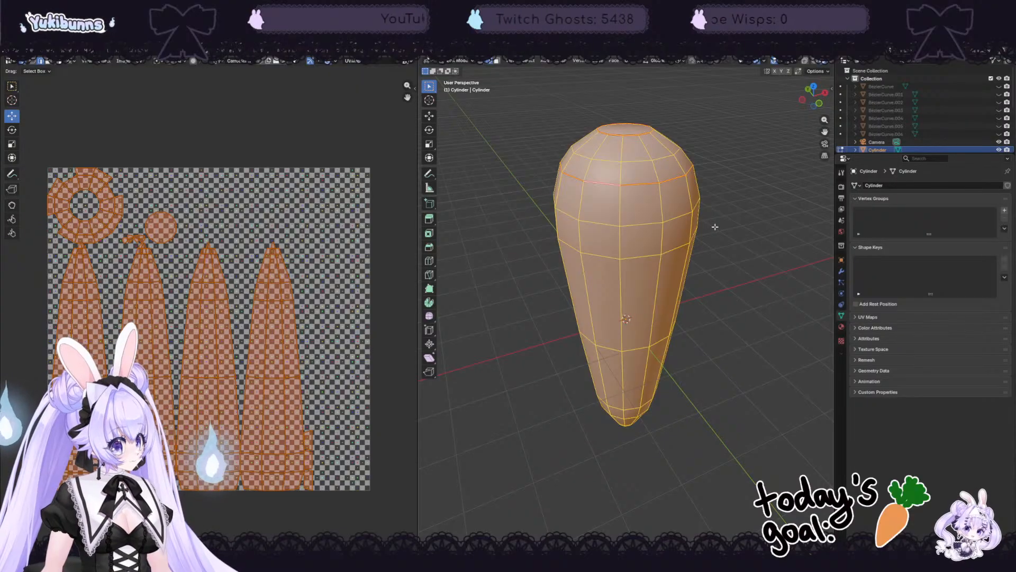
pyautogui.moveTo(714, 227); pyautogui.dragTo(651, 202, button='middle')
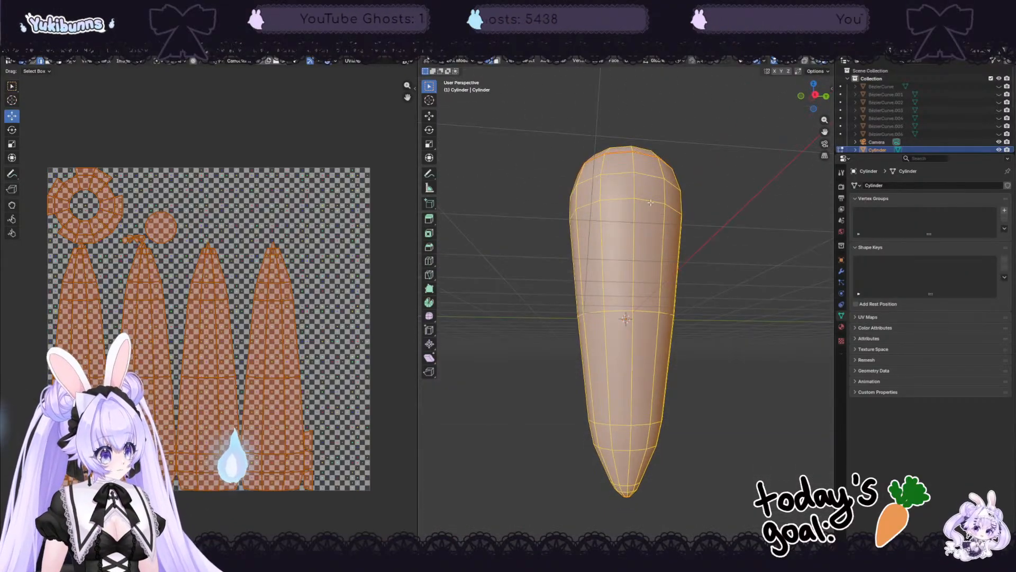
pyautogui.click(712, 164)
pyautogui.moveTo(712, 164); pyautogui.dragTo(729, 198, button='middle')
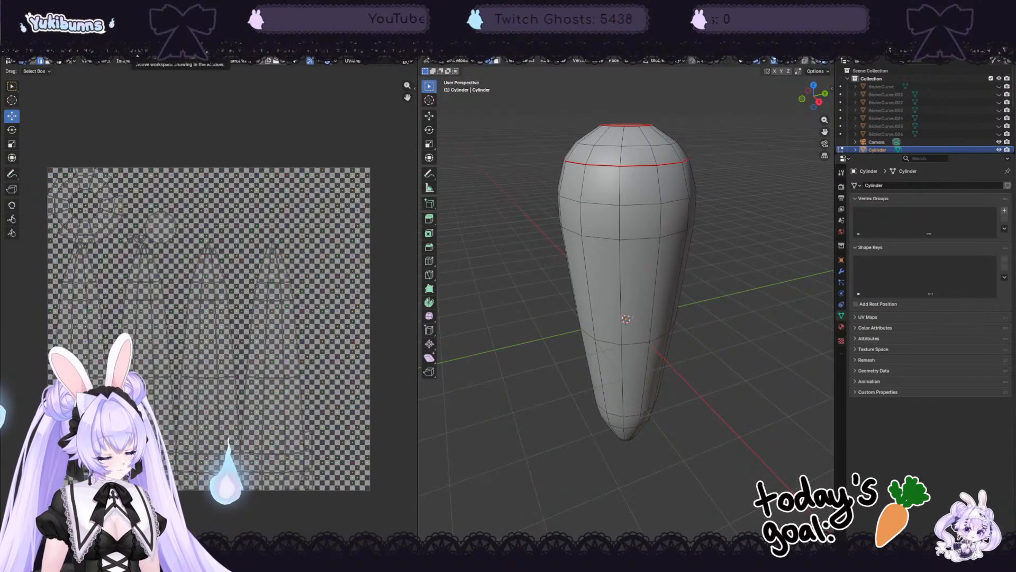
# Step: Back in the modelling workspace, select two lengthwise edge loops on separate sides of the carrot body and mark them as seams
pyautogui.click(139, 51)
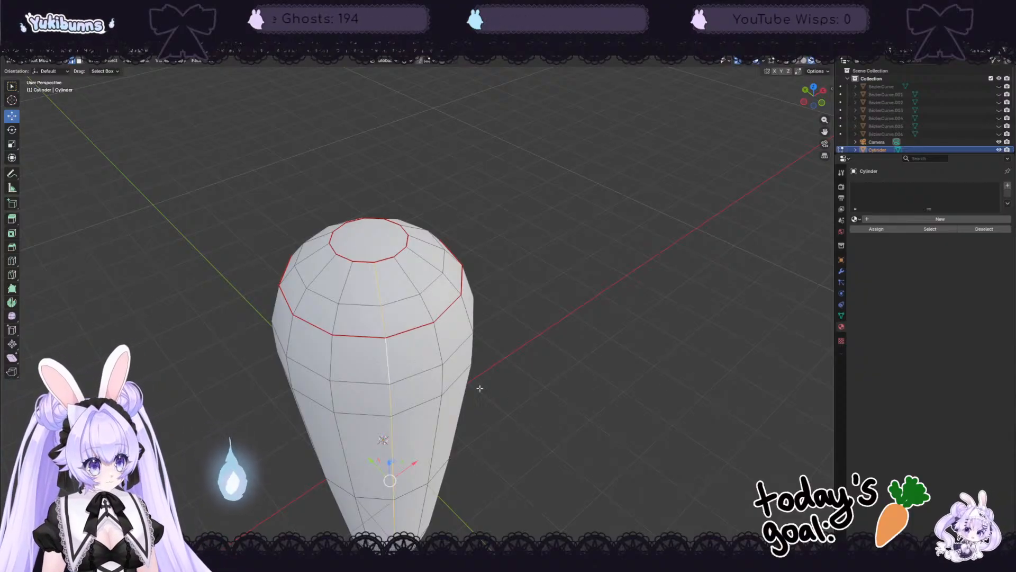
pyautogui.moveTo(388, 369); pyautogui.dragTo(495, 387, button='middle')
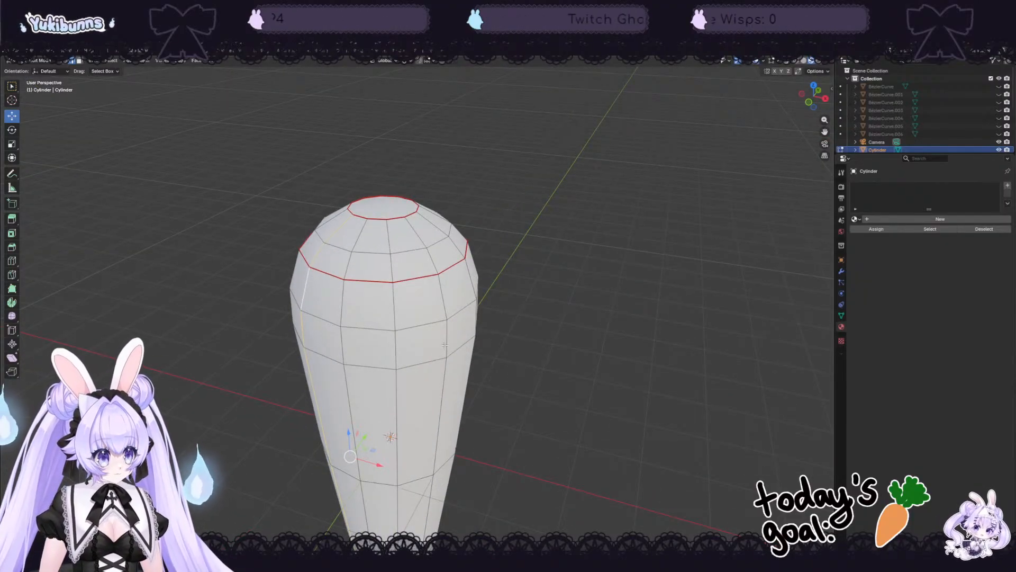
pyautogui.moveTo(445, 345); pyautogui.dragTo(434, 358, button='middle')
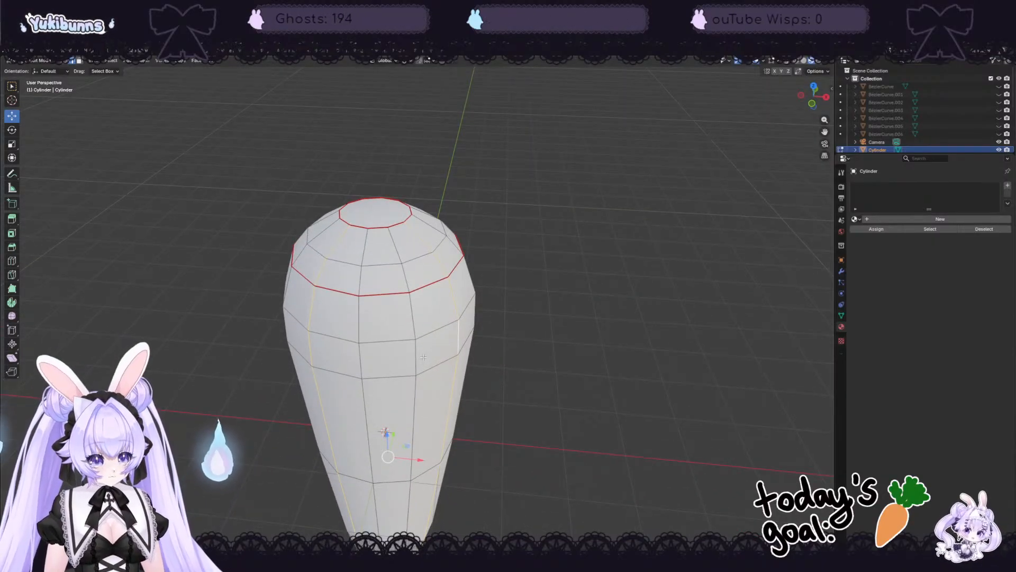
pyautogui.hotkey('ctrl', 'e')
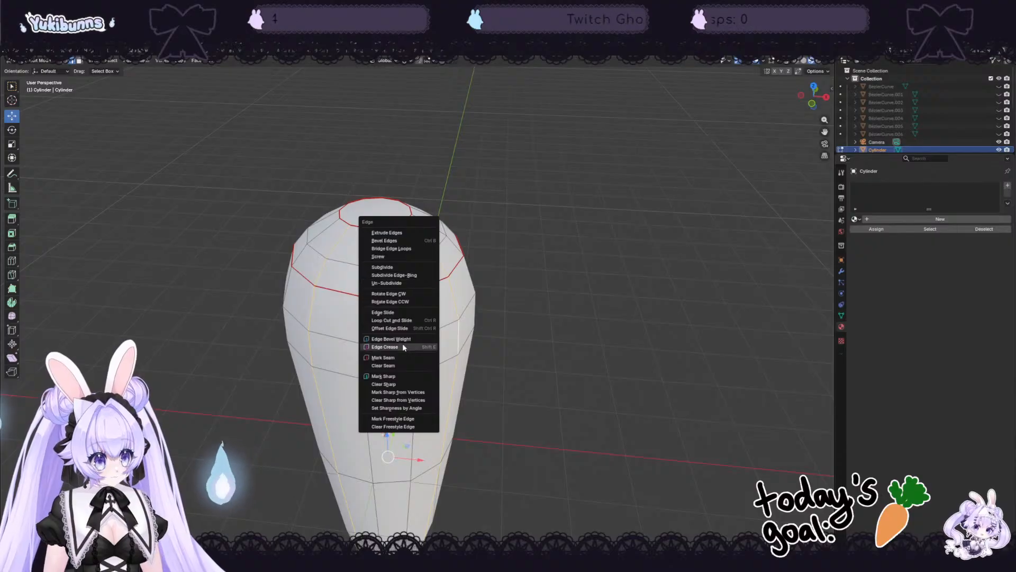
pyautogui.click(399, 358)
# Step: Select a third lengthwise edge loop running from the top cap down the carrot body and mark it as a seam
pyautogui.moveTo(550, 386); pyautogui.dragTo(457, 322, button='middle')
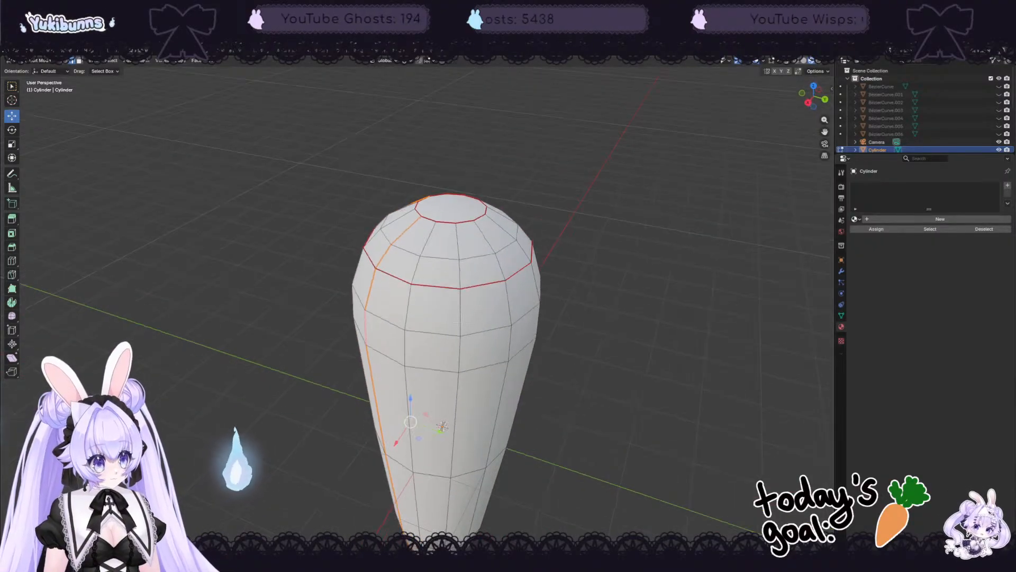
pyautogui.click(508, 308)
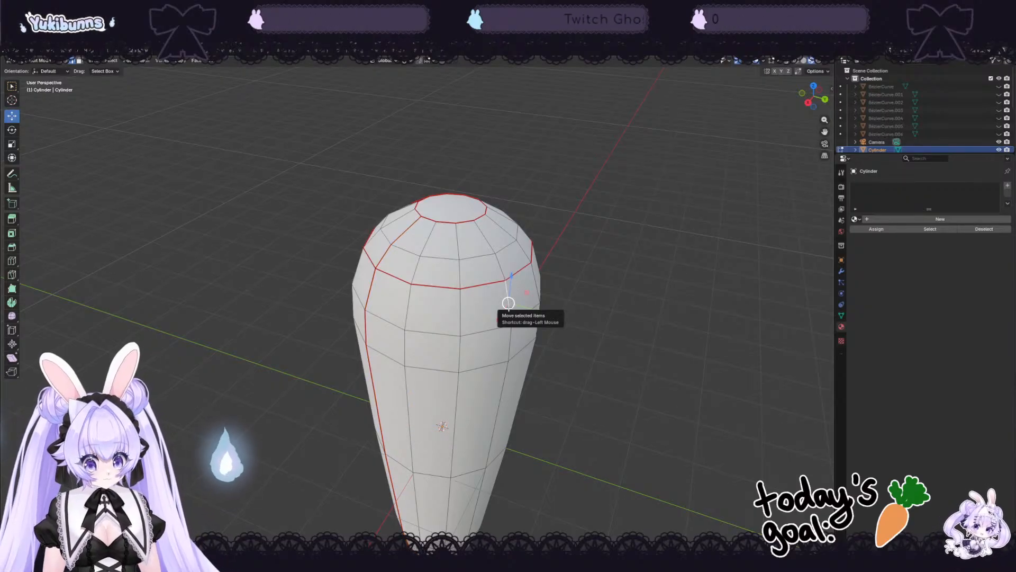
pyautogui.keyDown('alt'); pyautogui.click(509, 338); pyautogui.keyUp('alt')
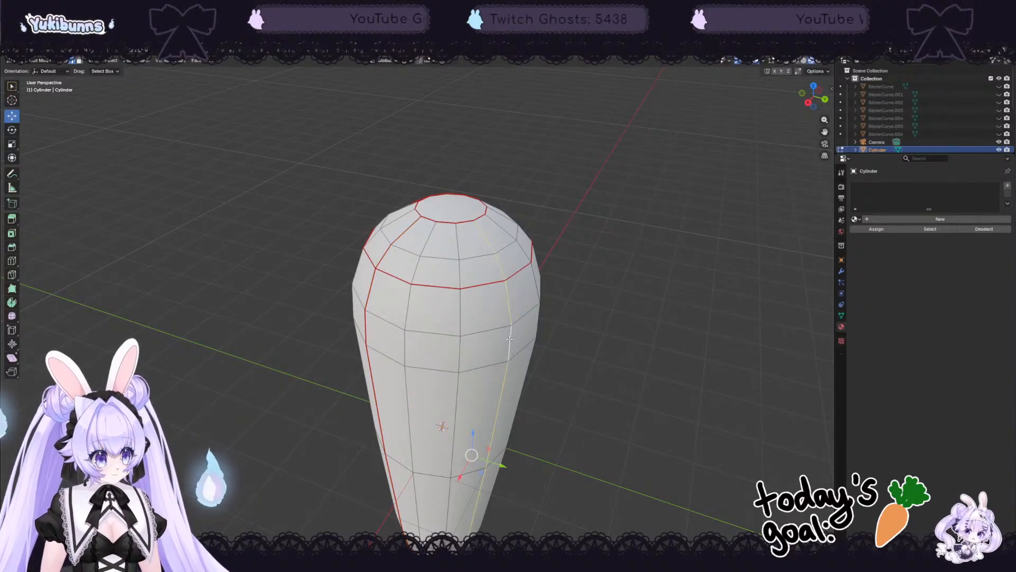
pyautogui.rightClick(509, 338)
pyautogui.click(497, 340)
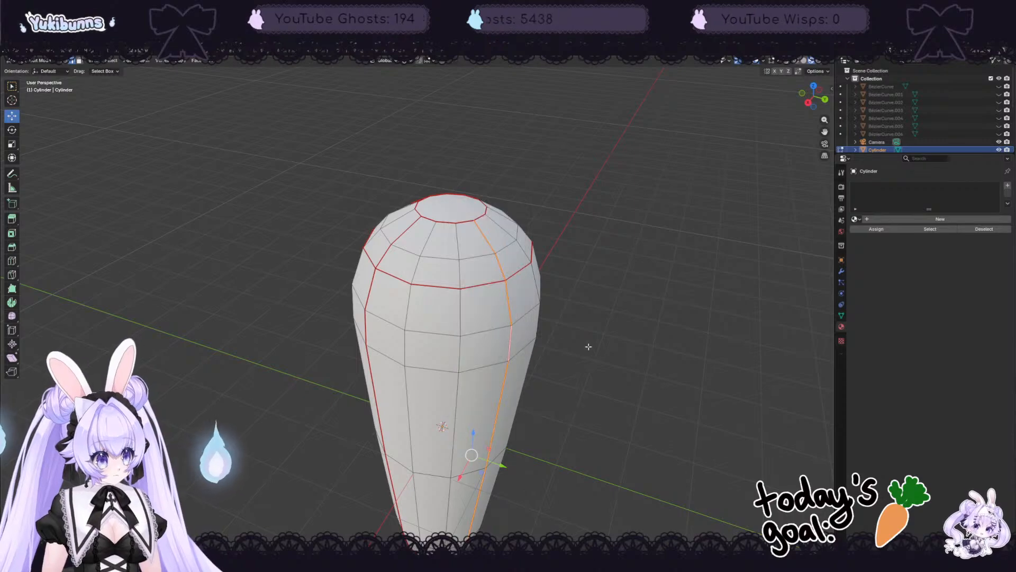
# Step: Add a fourth lengthwise edge loop on the remaining unseamed side of the carrot body to the selection and mark it as a seam
pyautogui.moveTo(497, 341)
pyautogui.mouseDown(button='middle')
pyautogui.moveTo(550, 340)
pyautogui.moveTo(483, 342)
pyautogui.mouseUp(button='middle')
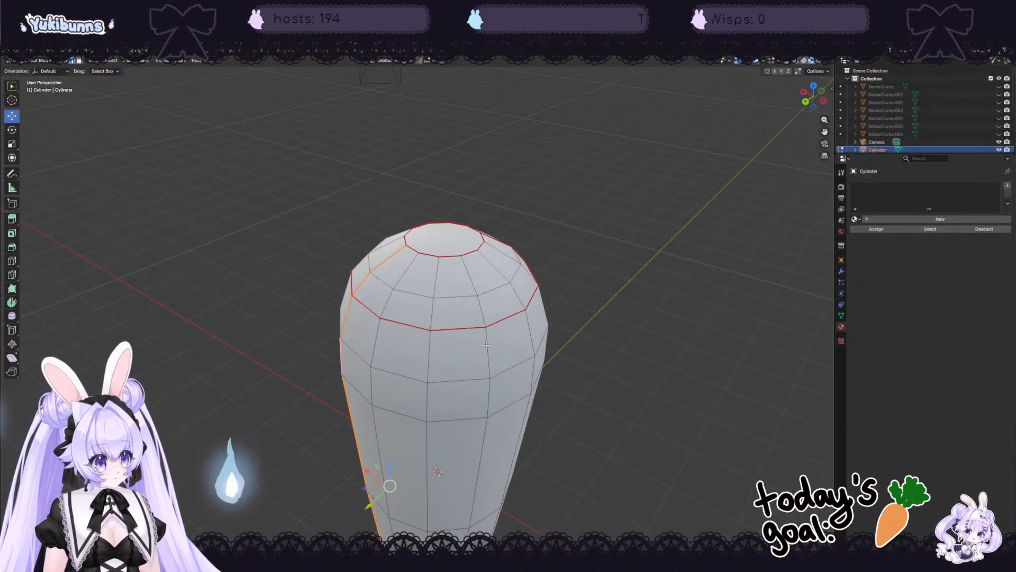
pyautogui.keyDown('alt'); pyautogui.click(487, 344); pyautogui.keyUp('alt')
pyautogui.rightClick(487, 345)
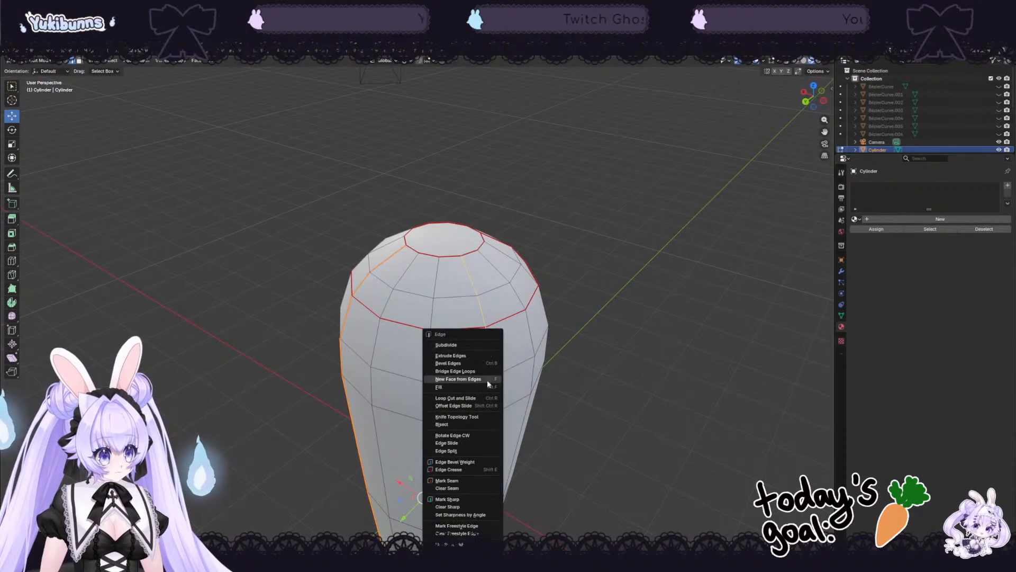
pyautogui.click(458, 484)
pyautogui.rightClick(567, 394)
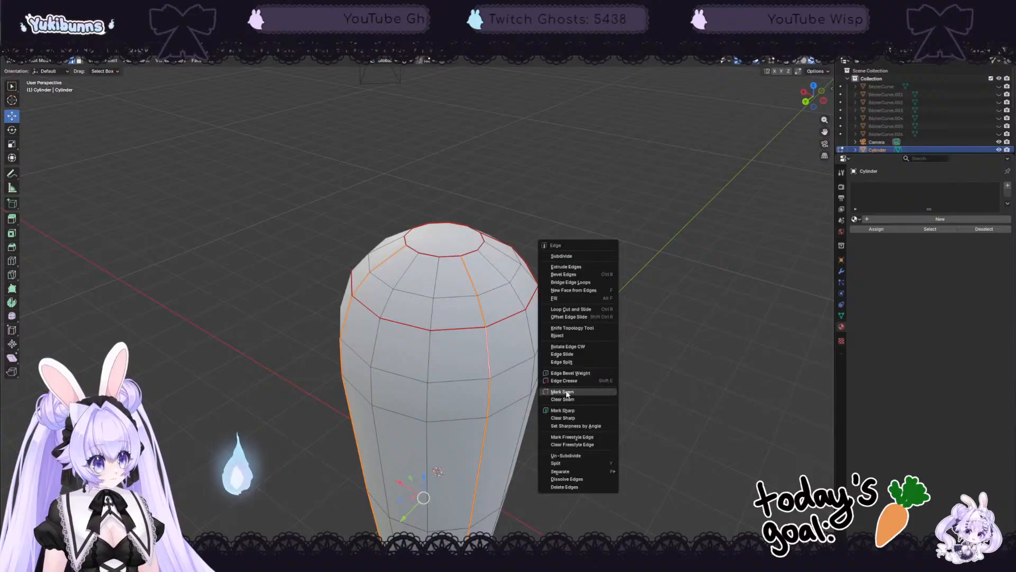
# Step: Check the marked seams around the carrot body, select the whole mesh and unwrap it with Smart UV Project using the preset options
pyautogui.moveTo(644, 187); pyautogui.dragTo(528, 157, button='middle')
pyautogui.scroll(-4, 533, 226)
pyautogui.moveTo(533, 227); pyautogui.dragTo(537, 283, button='middle')
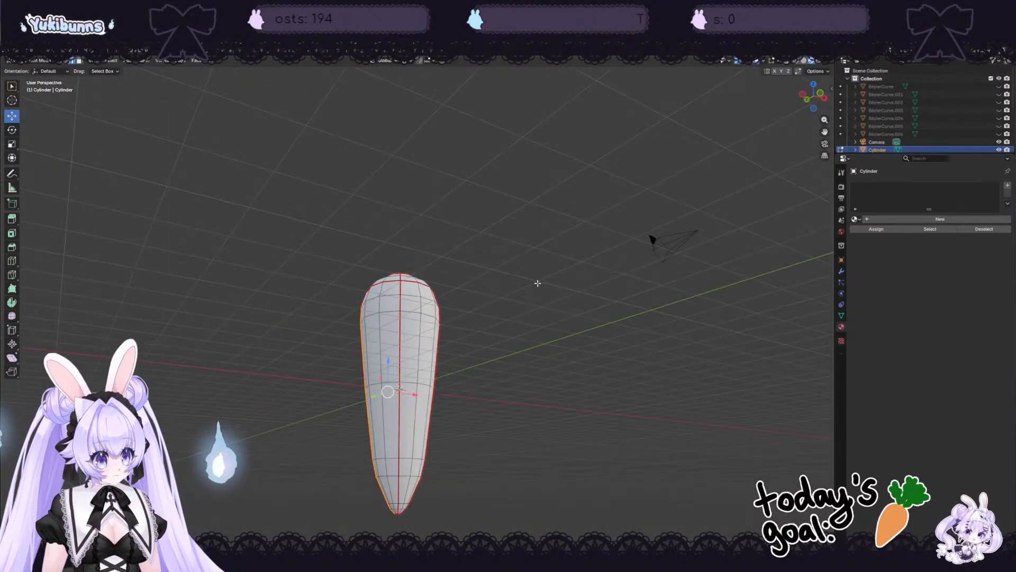
pyautogui.moveTo(469, 531); pyautogui.dragTo(474, 442, button='middle')
pyautogui.scroll(4, 459, 386)
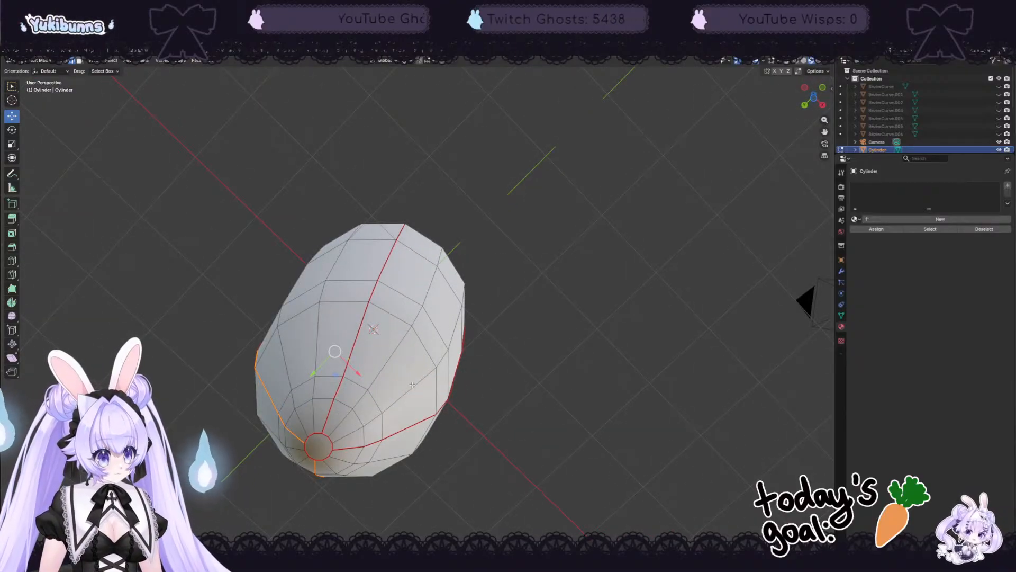
pyautogui.moveTo(413, 385); pyautogui.dragTo(344, 479, button='middle')
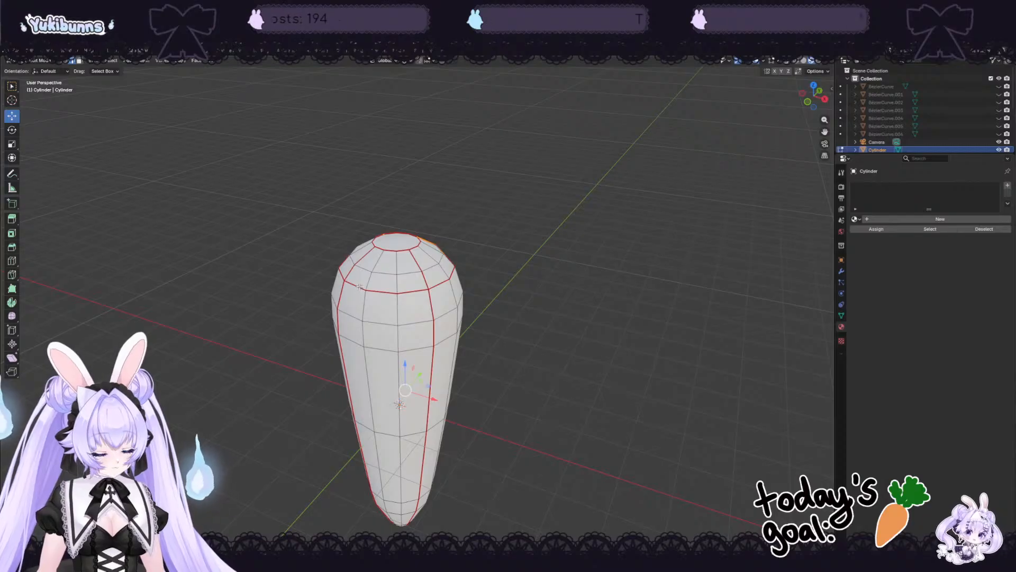
pyautogui.press('a')
pyautogui.press('u')
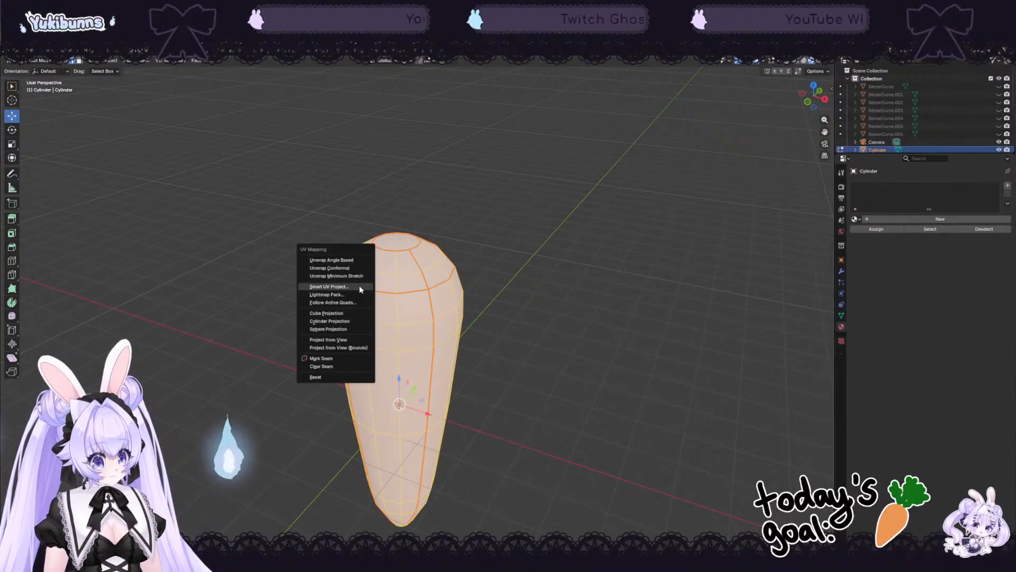
pyautogui.click(359, 288)
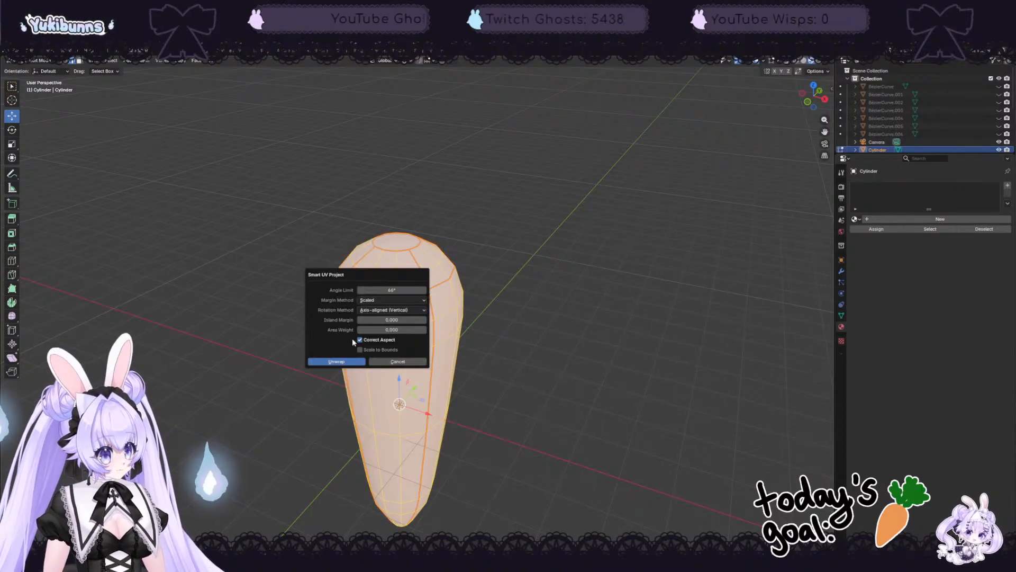
pyautogui.click(344, 361)
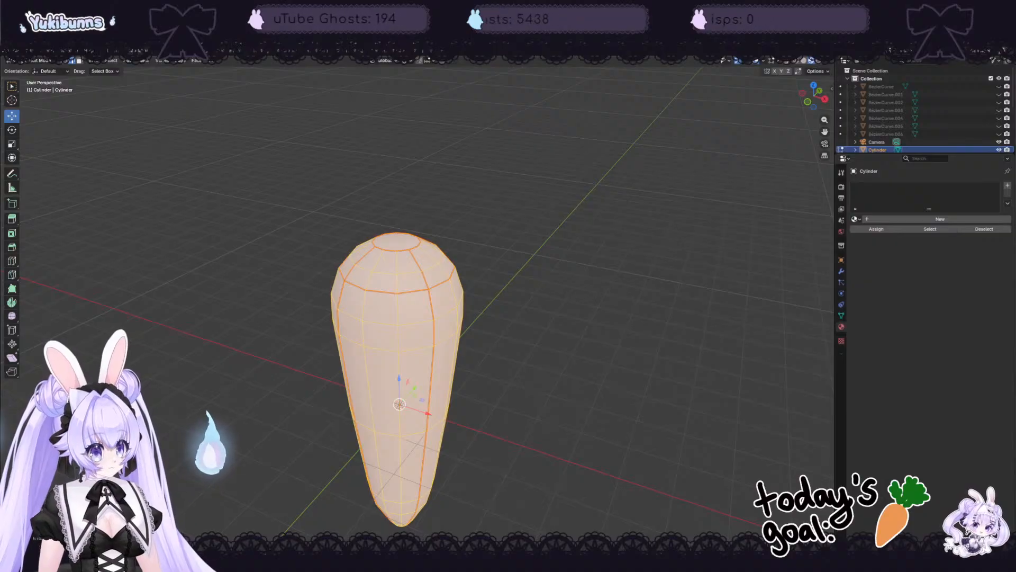
# Step: Examine the carrot's unwrapped islands in the UV Editing workspace and compare them with the mesh from several sides
pyautogui.click(199, 51)
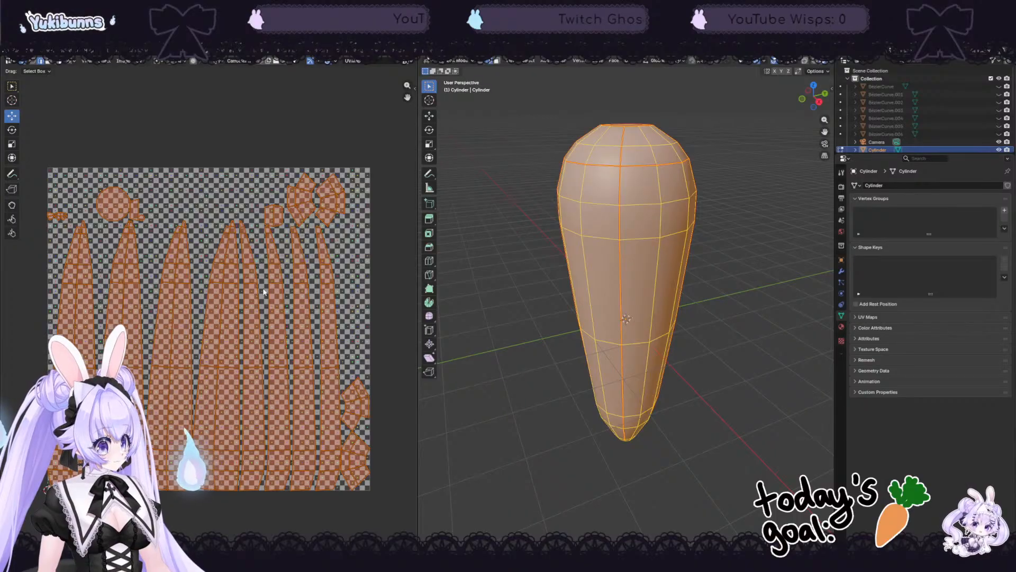
pyautogui.moveTo(535, 307)
pyautogui.mouseDown(button='middle')
pyautogui.moveTo(542, 358)
pyautogui.moveTo(527, 294)
pyautogui.mouseUp(button='middle')
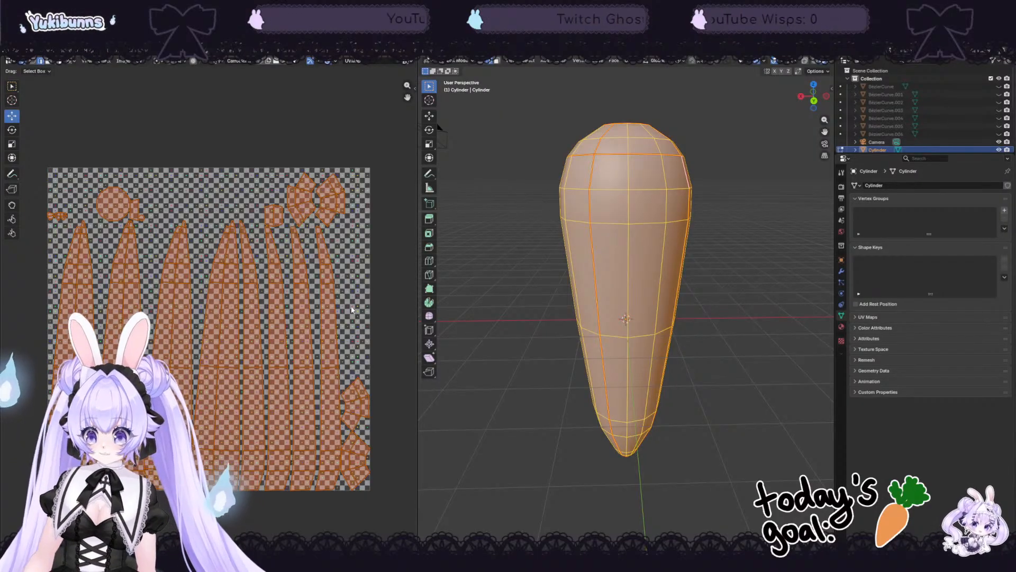
pyautogui.moveTo(516, 296)
pyautogui.mouseDown(button='middle')
pyautogui.moveTo(532, 267)
pyautogui.moveTo(513, 288)
pyautogui.mouseUp(button='middle')
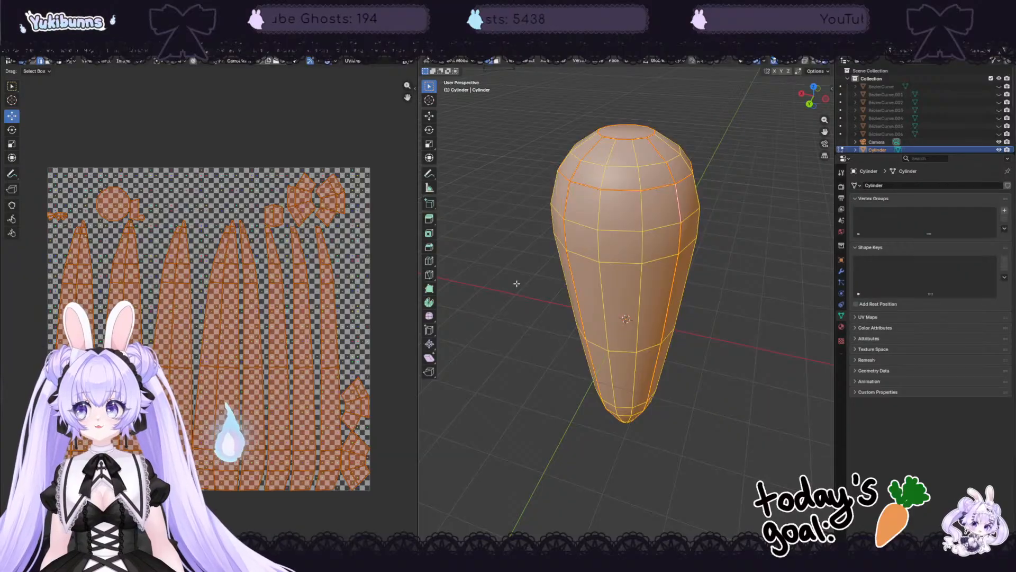
pyautogui.moveTo(517, 284); pyautogui.dragTo(509, 297, button='middle')
pyautogui.click(509, 297)
pyautogui.press('a')
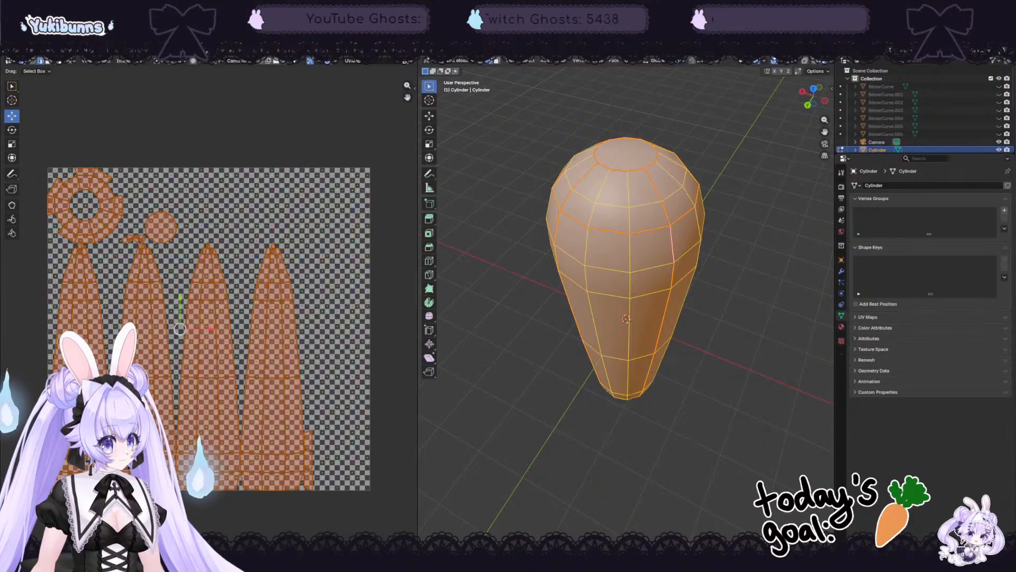
# Step: Return to the modelling workspace and undo the unwraps and seam marks until the carrot body has no seams
pyautogui.click(133, 52)
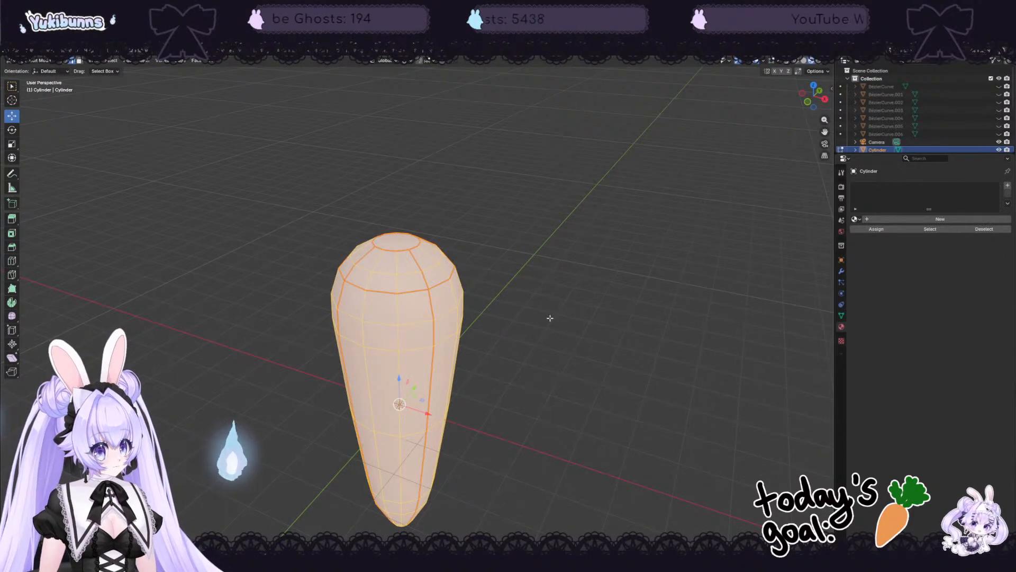
pyautogui.hotkey('alt', 'a')
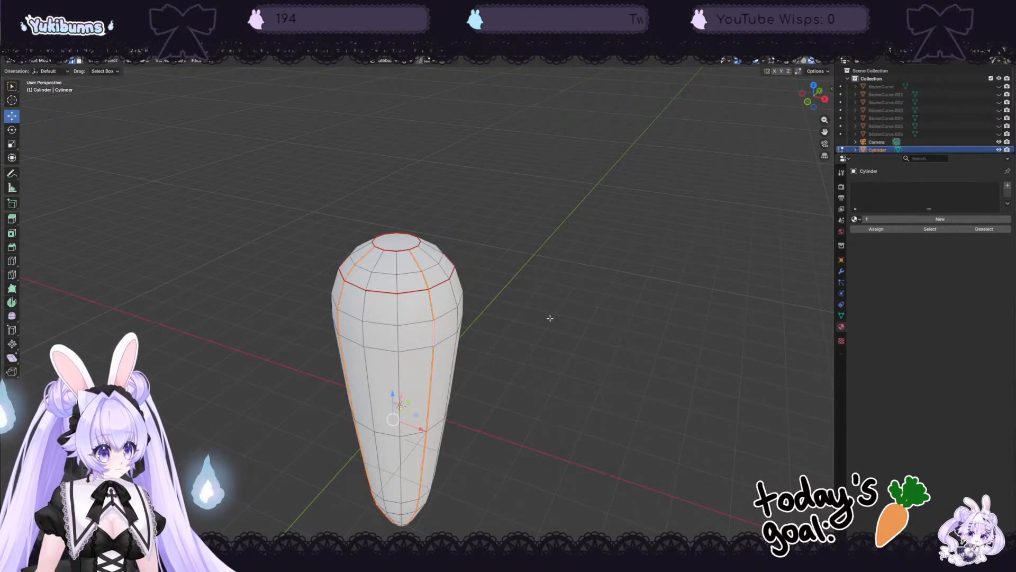
pyautogui.press('a')
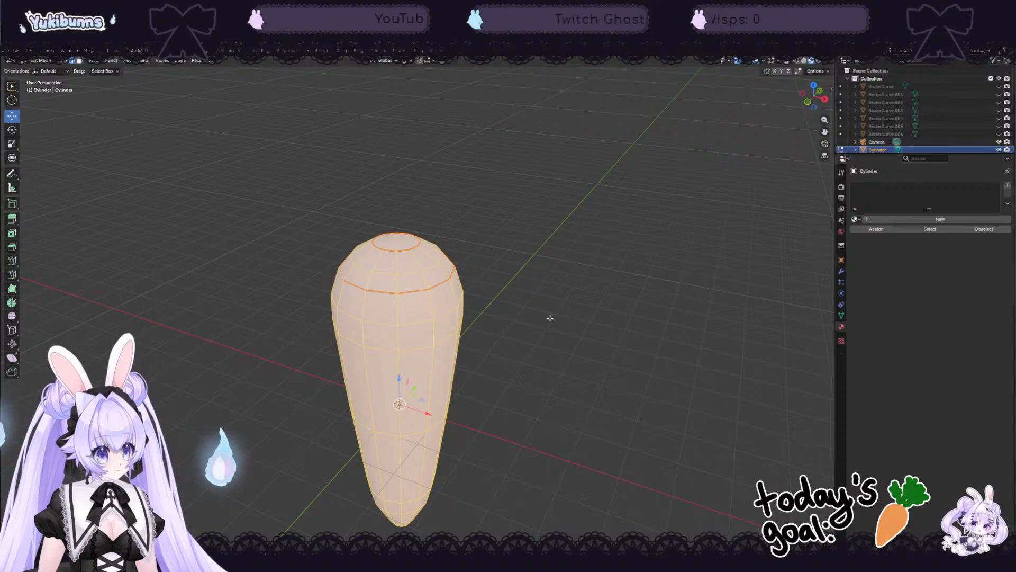
pyautogui.moveTo(547, 318); pyautogui.dragTo(558, 310, button='middle')
pyautogui.hotkey('alt', 'a')
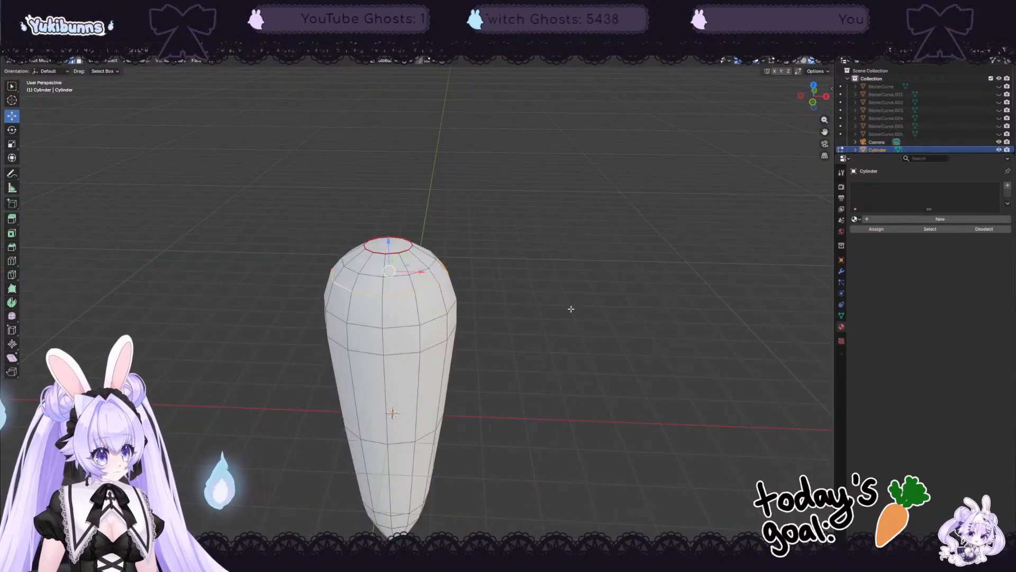
pyautogui.hotkey('alt', 'a')
pyautogui.press('a')
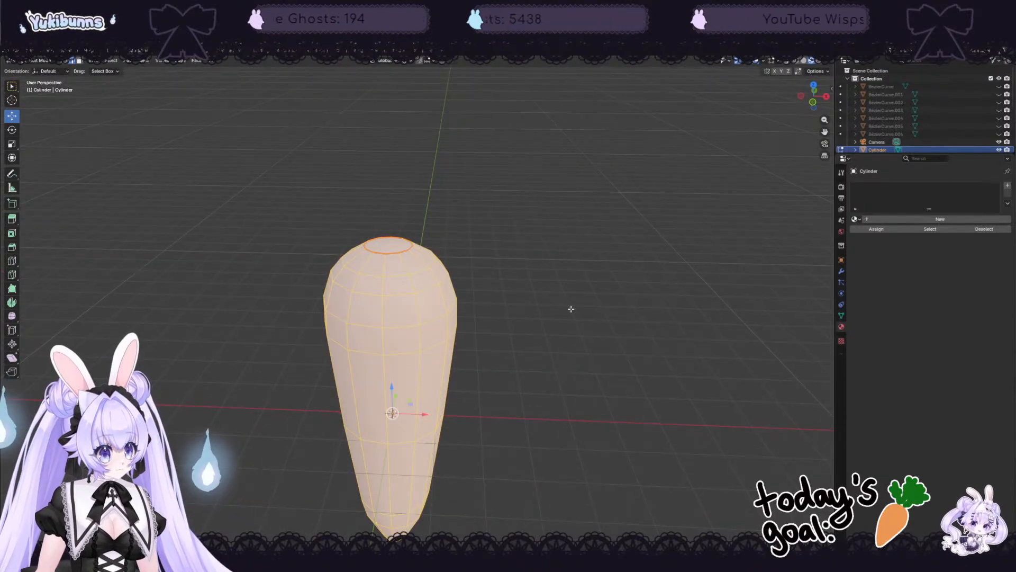
pyautogui.moveTo(566, 322); pyautogui.dragTo(508, 351, button='middle')
pyautogui.hotkey('ctrl', 'z')
pyautogui.hotkey('ctrl', 'z')
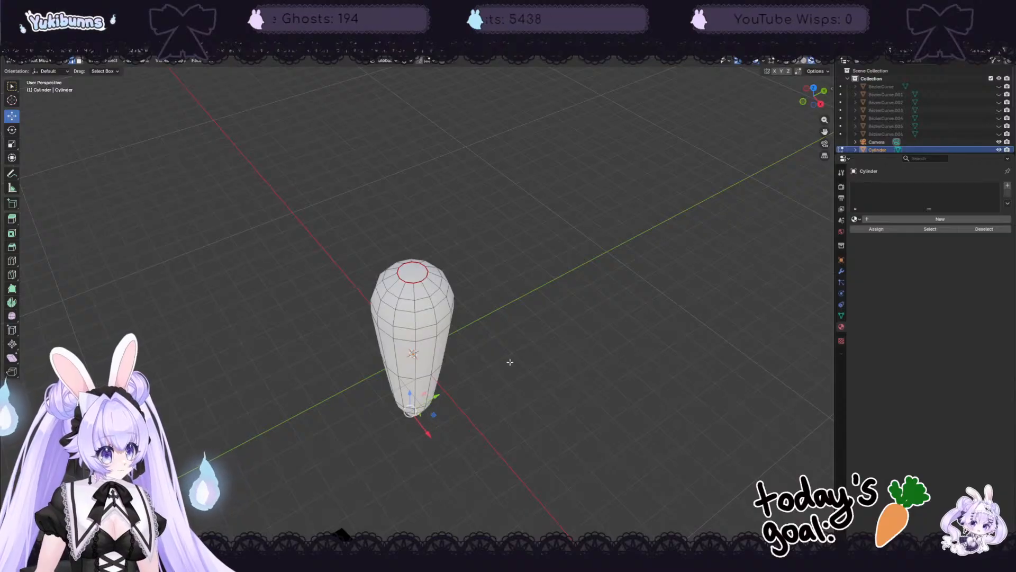
pyautogui.moveTo(508, 359); pyautogui.dragTo(534, 362, button='middle')
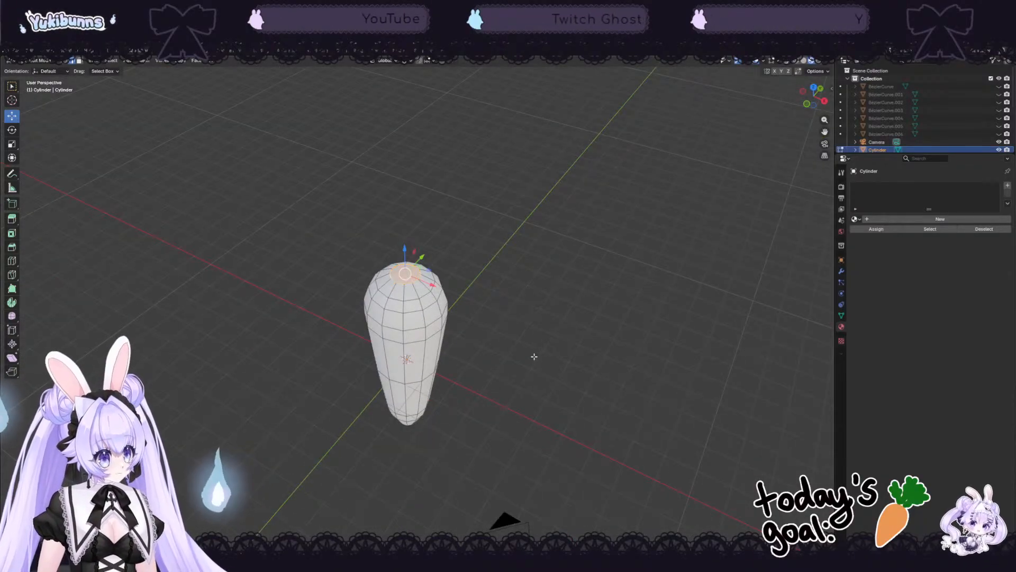
pyautogui.click(529, 303)
pyautogui.moveTo(526, 304); pyautogui.dragTo(416, 329, button='middle')
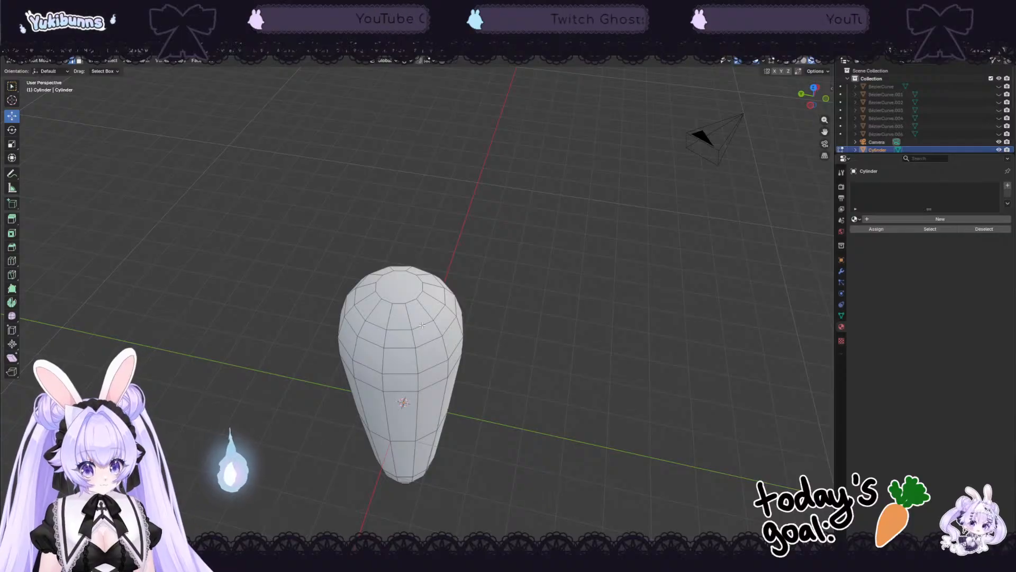
# Step: Select the edge loop just below the carrot's top cap plus the small loop near the tip and mark both as seams
pyautogui.keyDown('alt'); pyautogui.click(422, 325); pyautogui.keyUp('alt')
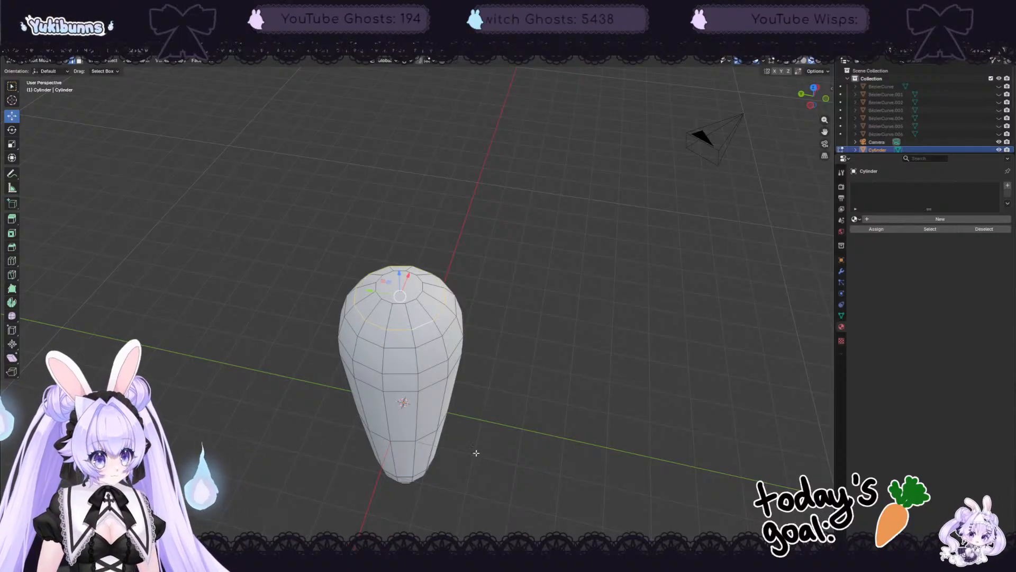
pyautogui.moveTo(476, 450); pyautogui.dragTo(472, 352, button='middle')
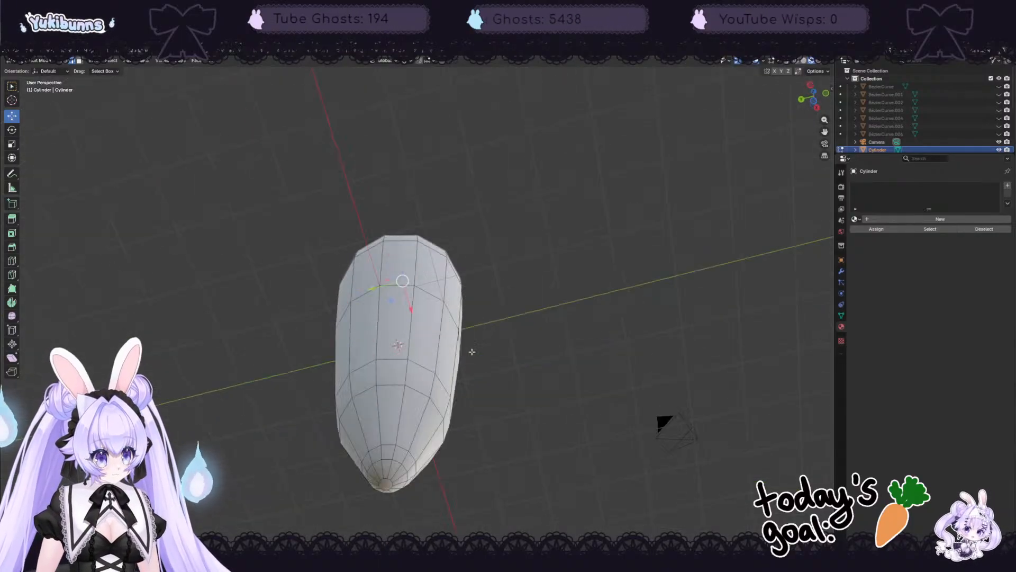
pyautogui.keyDown('alt'); pyautogui.keyDown('shift'); pyautogui.click(391, 459); pyautogui.keyUp('shift'); pyautogui.keyUp('alt')
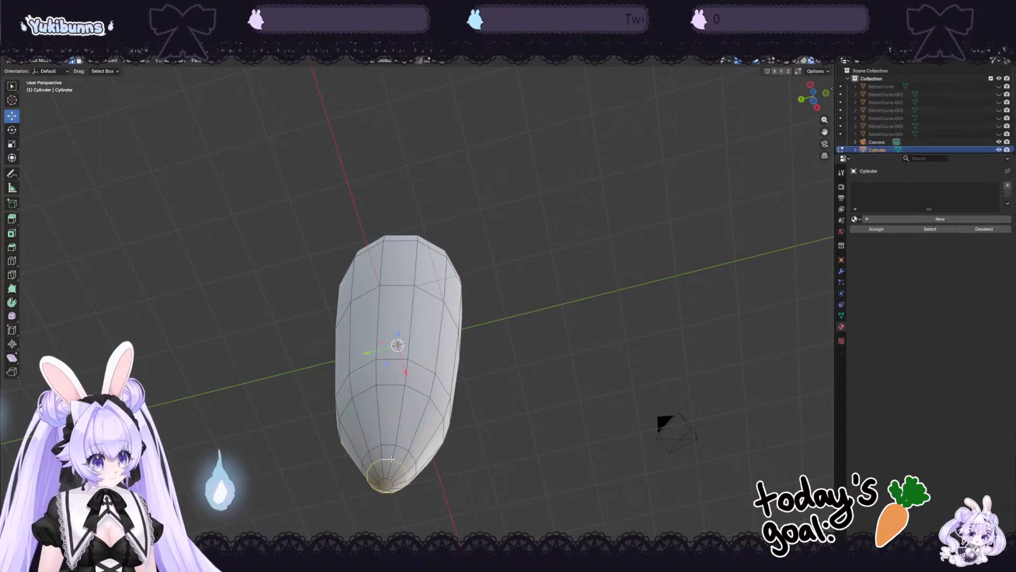
pyautogui.moveTo(485, 417); pyautogui.dragTo(453, 407, button='middle')
pyautogui.scroll(2, 447, 360)
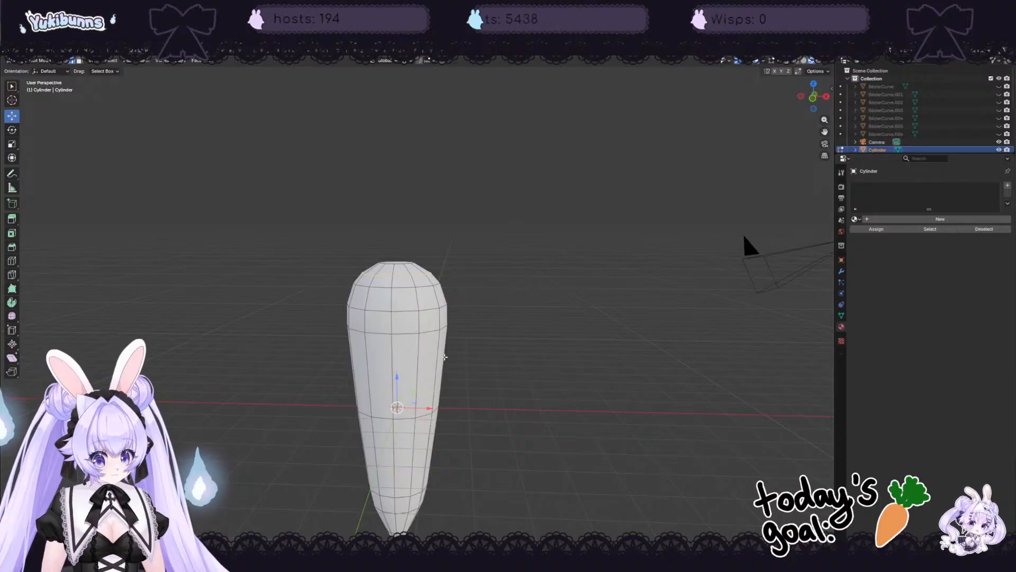
pyautogui.hotkey('ctrl', 'e')
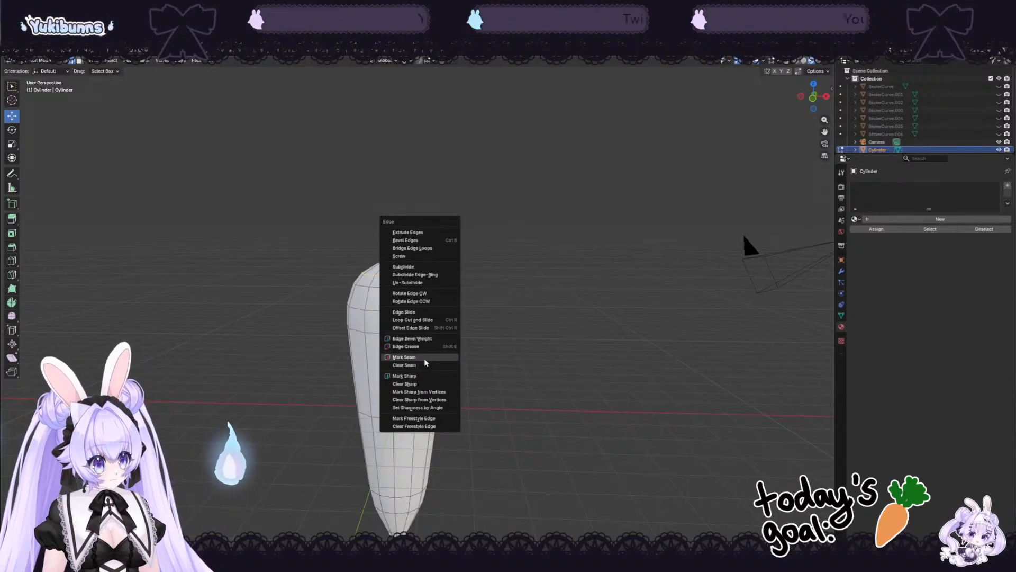
pyautogui.click(424, 358)
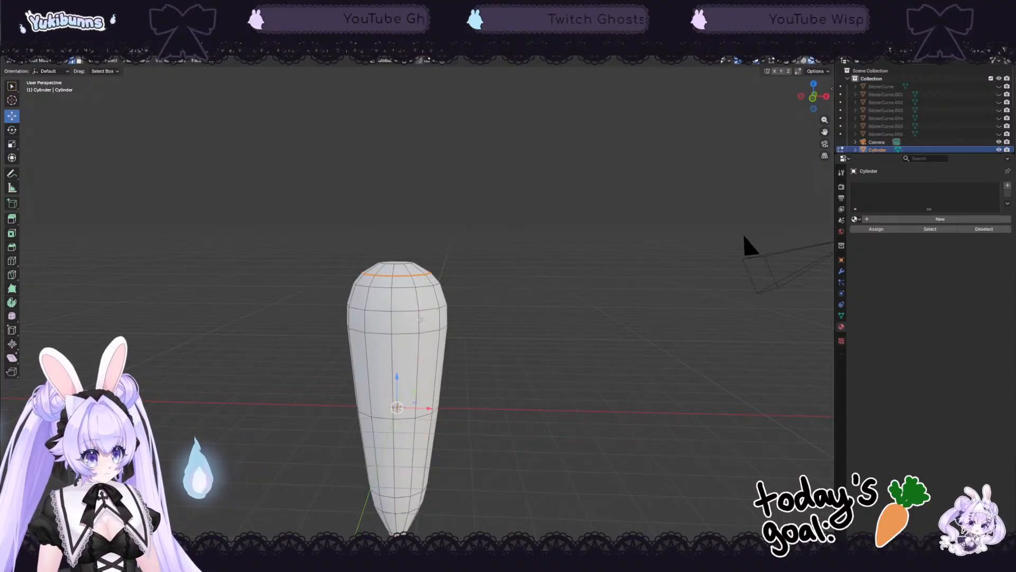
# Step: Select the entire carrot mesh and unwrap it with Smart UV Project, keeping the axis-aligned vertical rotation and scaled margin method
pyautogui.press('a')
pyautogui.hotkey('ctrl', 'e')
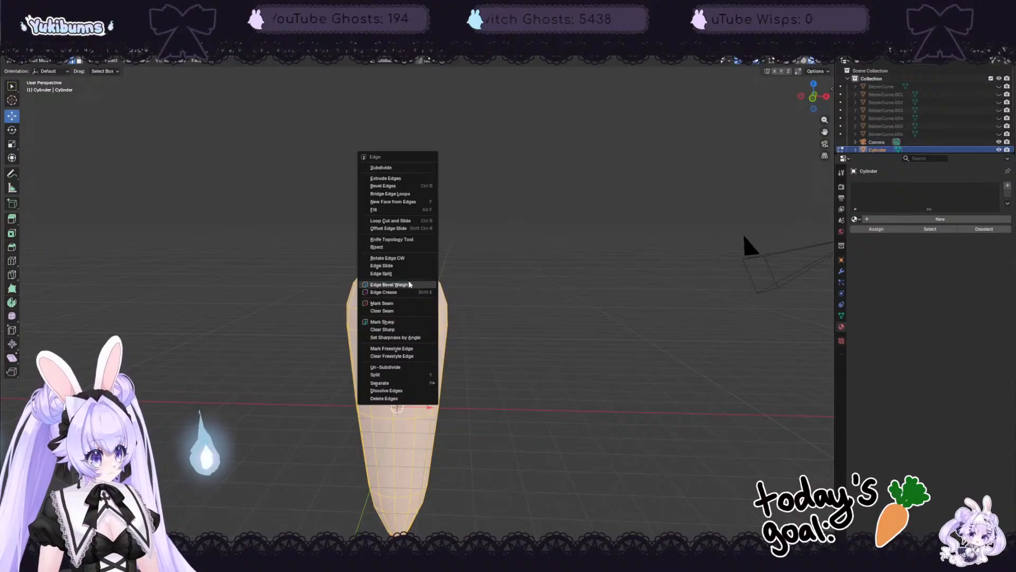
pyautogui.press('Escape')
pyautogui.press('u')
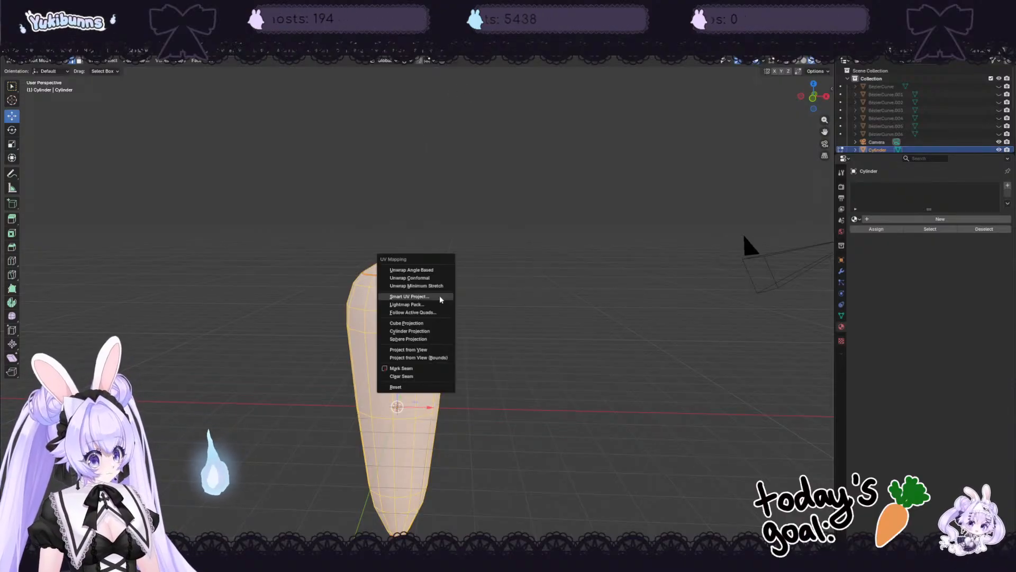
pyautogui.click(440, 298)
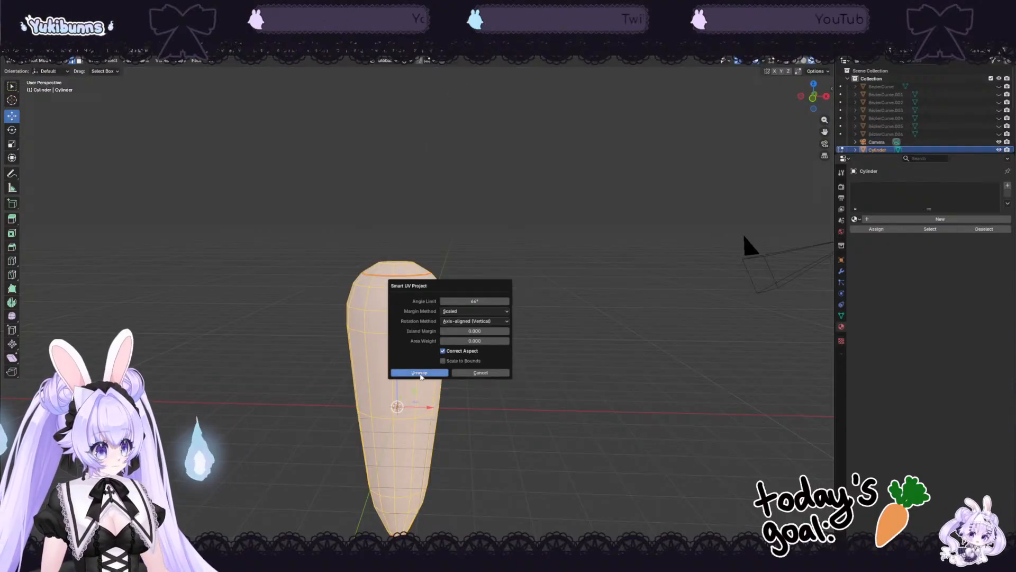
pyautogui.click(419, 375)
# Step: Compare the new UV islands with the carrot's cap and tip in the UV Editing workspace and return to the modelling workspace
pyautogui.click(189, 50)
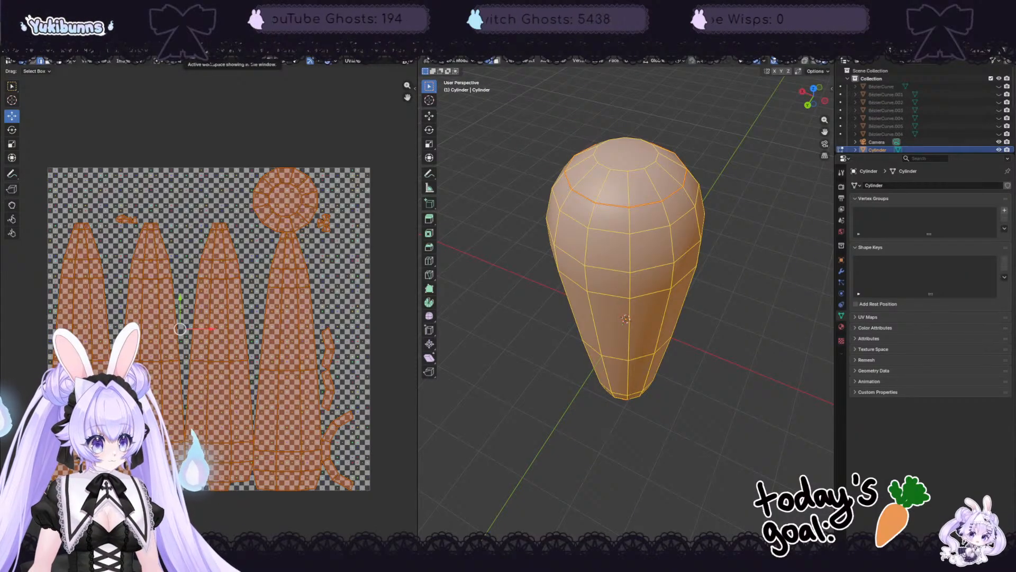
pyautogui.scroll(3, 159, 154)
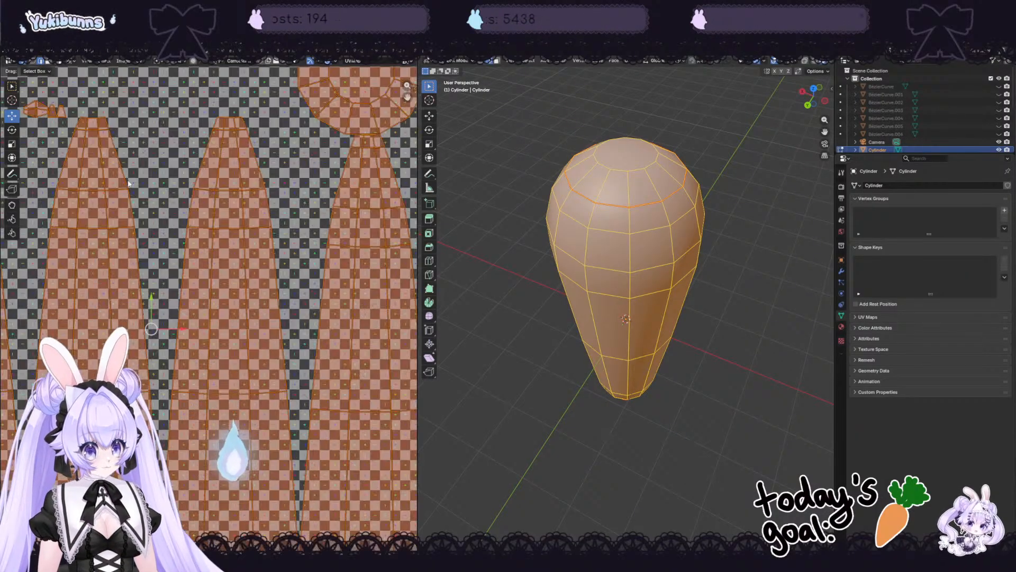
pyautogui.scroll(-1, 138, 173)
pyautogui.moveTo(682, 413); pyautogui.dragTo(643, 273, button='middle')
pyautogui.scroll(5, 642, 274)
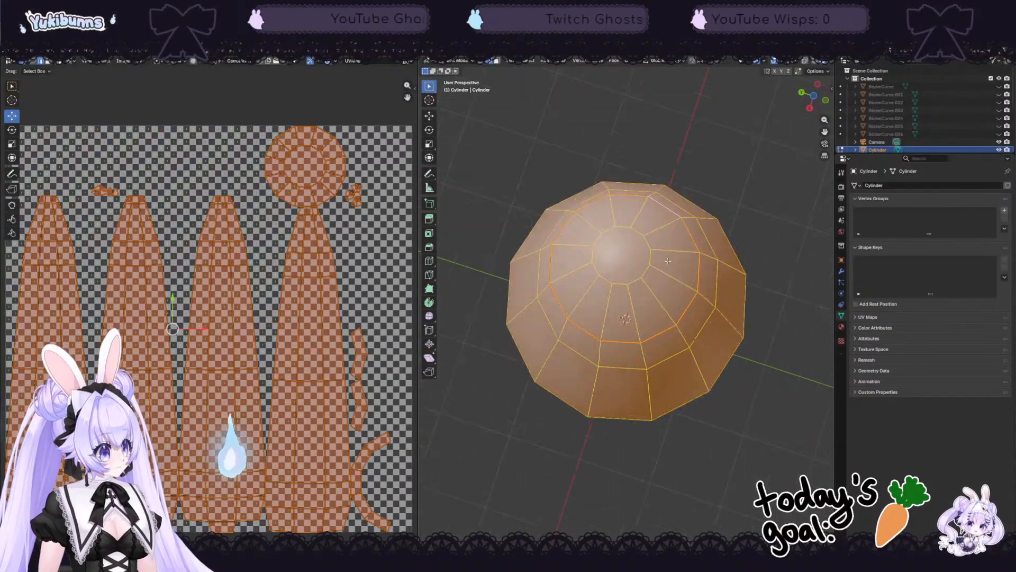
pyautogui.scroll(-2, 727, 315)
pyautogui.moveTo(727, 315)
pyautogui.mouseDown(button='middle')
pyautogui.moveTo(748, 311)
pyautogui.moveTo(746, 320)
pyautogui.mouseUp(button='middle')
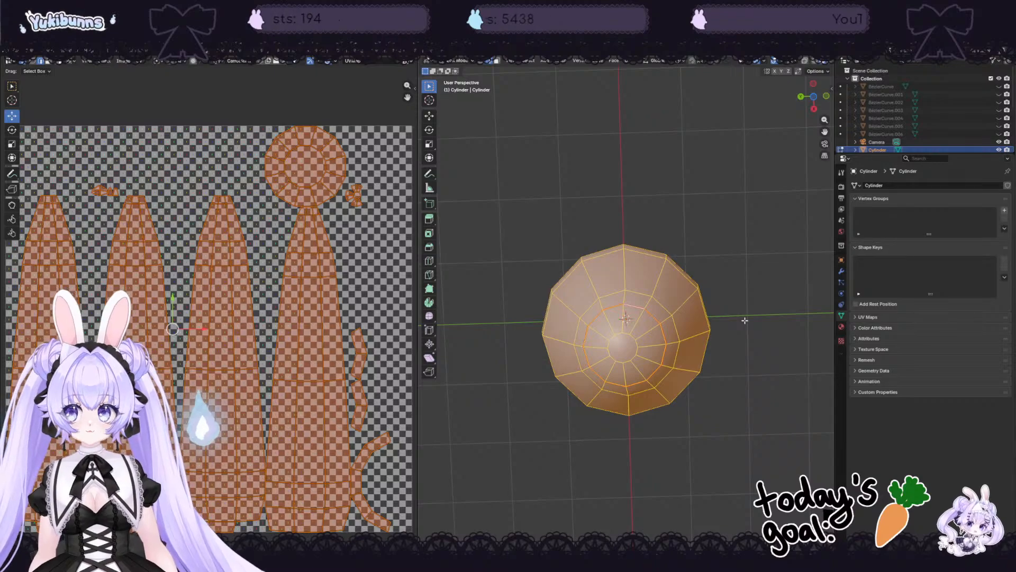
pyautogui.moveTo(742, 319); pyautogui.dragTo(711, 341, button='middle')
pyautogui.scroll(-3, 684, 295)
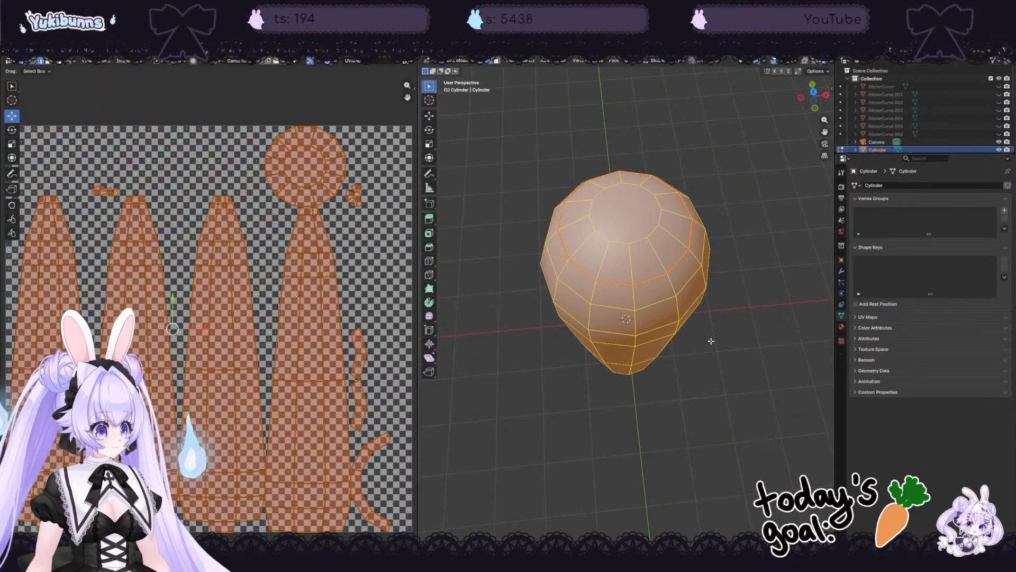
pyautogui.moveTo(710, 341); pyautogui.dragTo(703, 267, button='middle')
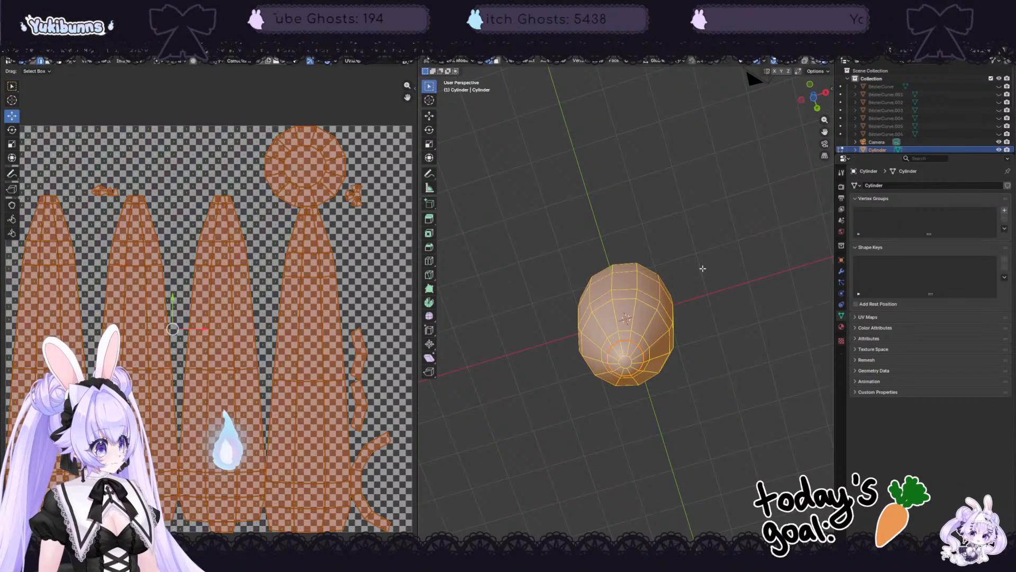
pyautogui.moveTo(703, 268); pyautogui.dragTo(668, 349, button='middle')
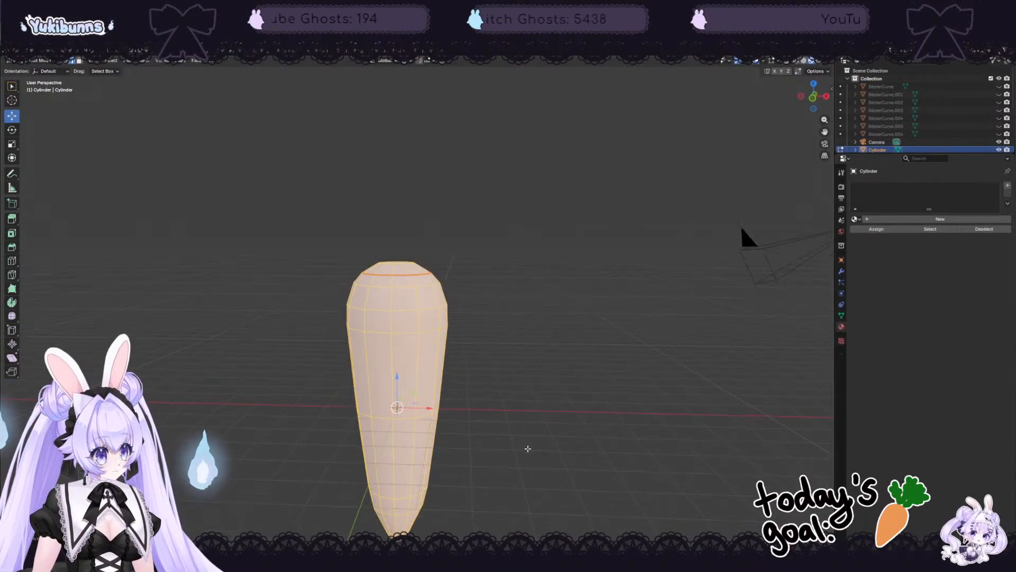
pyautogui.moveTo(527, 445); pyautogui.dragTo(526, 403, button='middle')
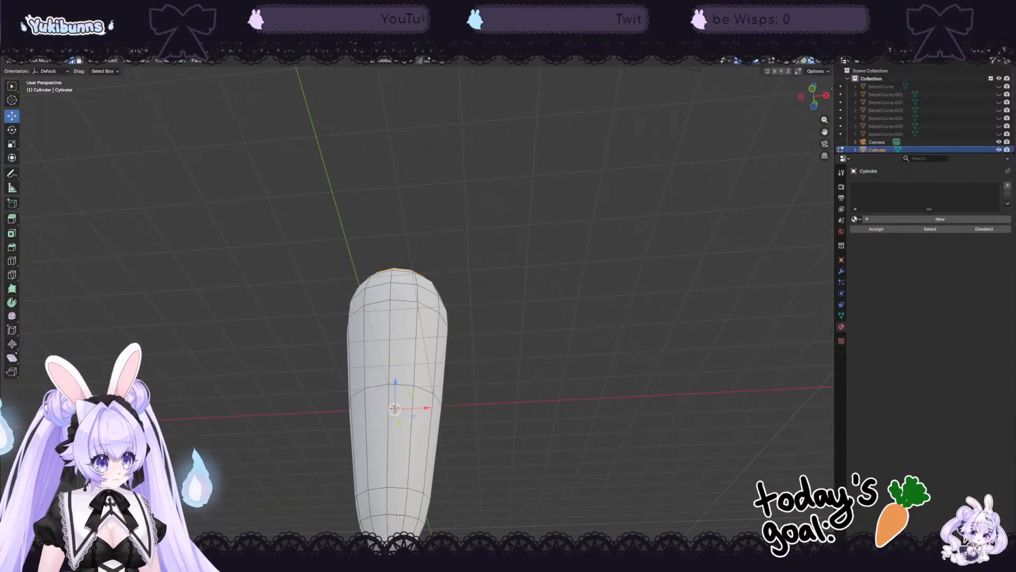
# Step: Mark the edge loop around the carrot's cap and the small loop at the tip as seams
pyautogui.moveTo(455, 487); pyautogui.dragTo(423, 481, button='middle')
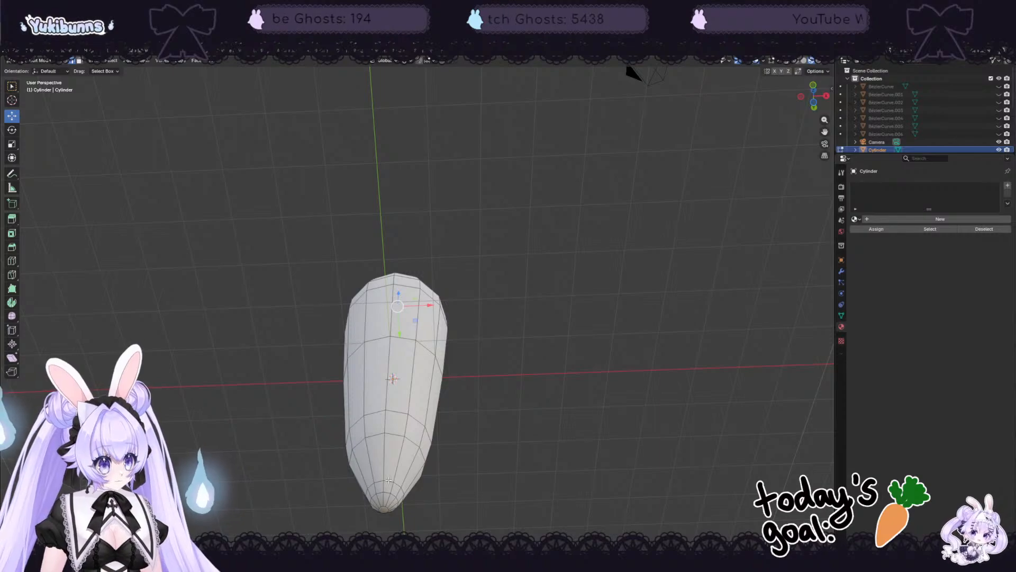
pyautogui.moveTo(510, 404); pyautogui.dragTo(437, 471, button='middle')
pyautogui.hotkey('ctrl', 'e')
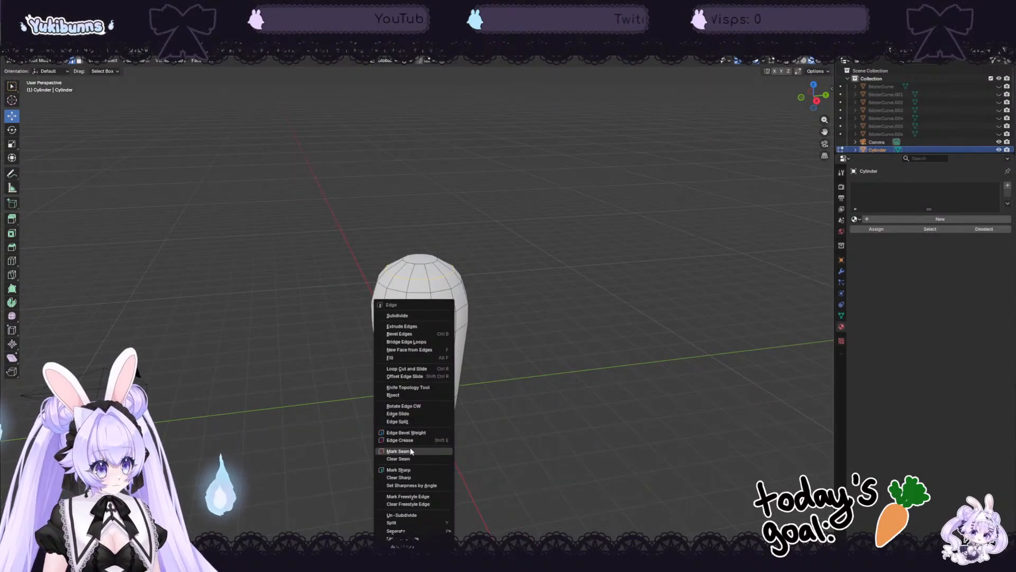
pyautogui.click(417, 451)
# Step: Select the entire carrot mesh and unwrap it with Smart UV Project
pyautogui.press('a')
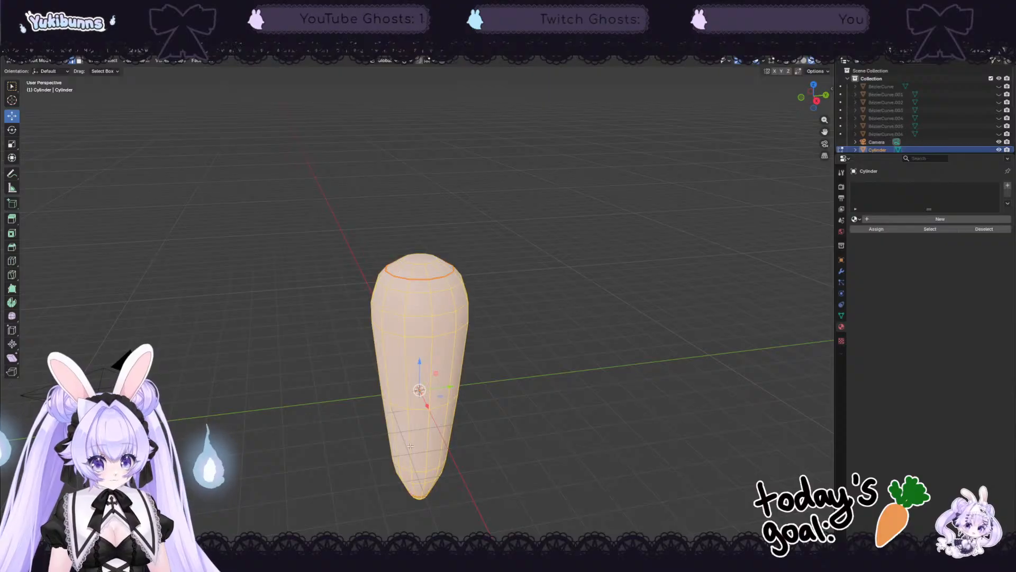
pyautogui.press('u')
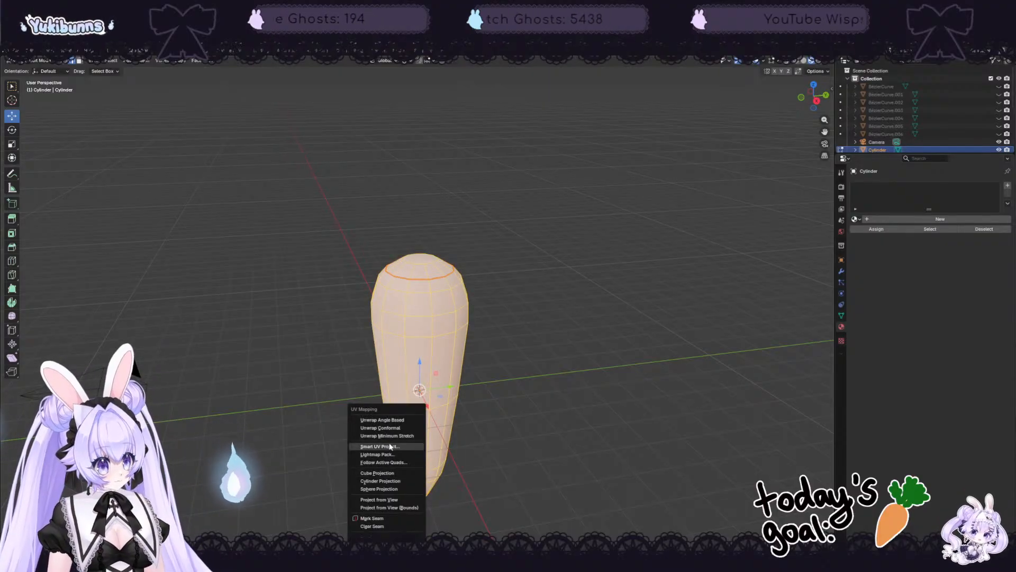
pyautogui.click(390, 446)
pyautogui.click(371, 517)
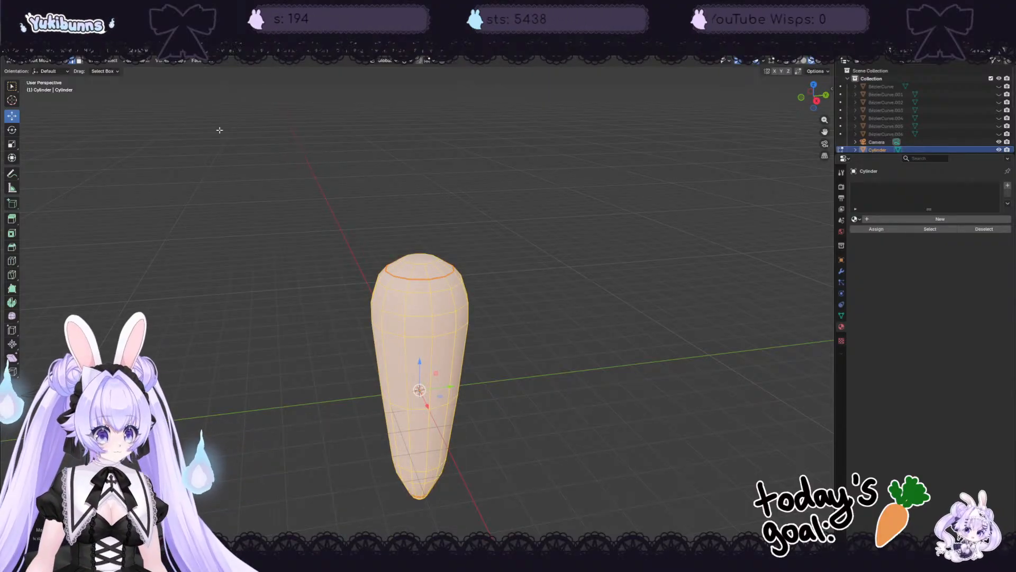
# Step: Open the UV Editing workspace and examine how the cap, body and small strip islands relate to the carrot's seams
pyautogui.click(195, 51)
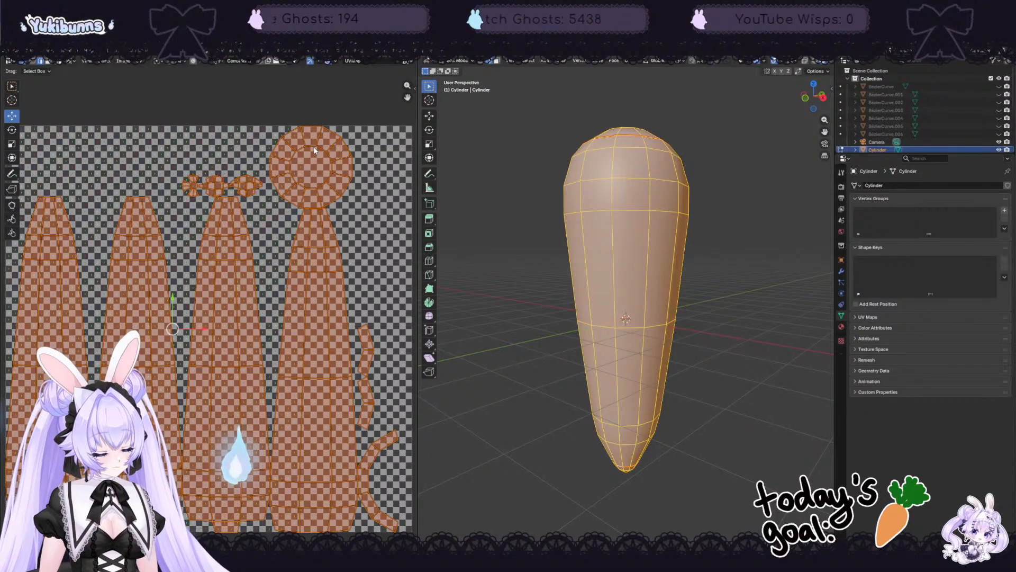
pyautogui.moveTo(565, 222); pyautogui.dragTo(595, 252, button='middle')
pyautogui.scroll(-1, 595, 251)
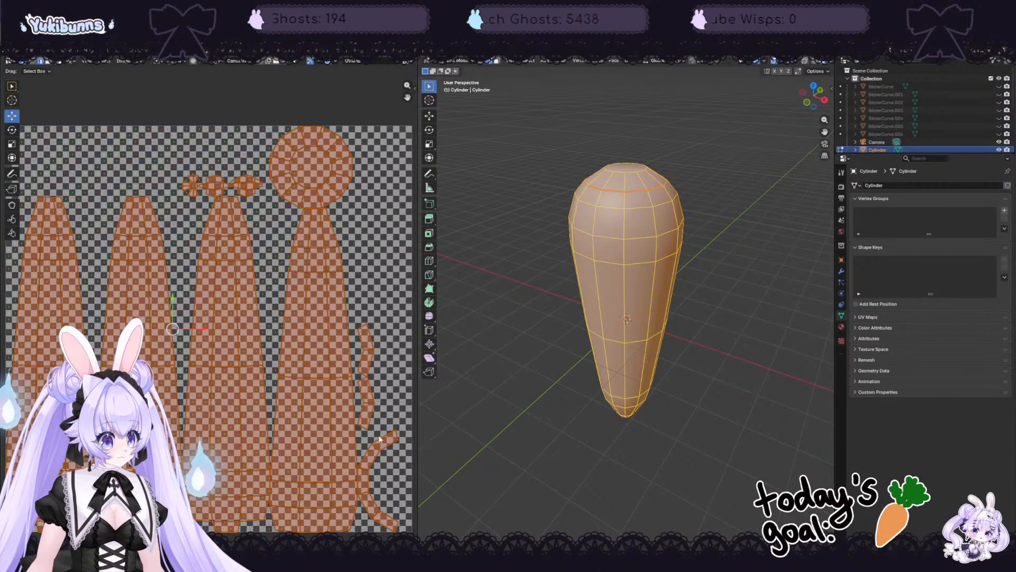
pyautogui.click(372, 458)
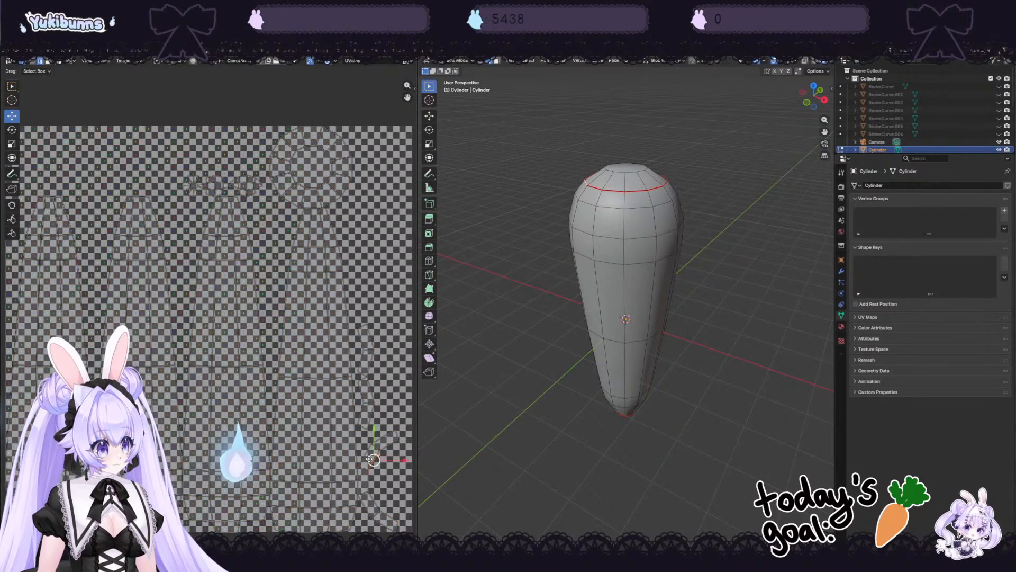
pyautogui.click(383, 438)
pyautogui.moveTo(554, 339); pyautogui.dragTo(526, 343, button='middle')
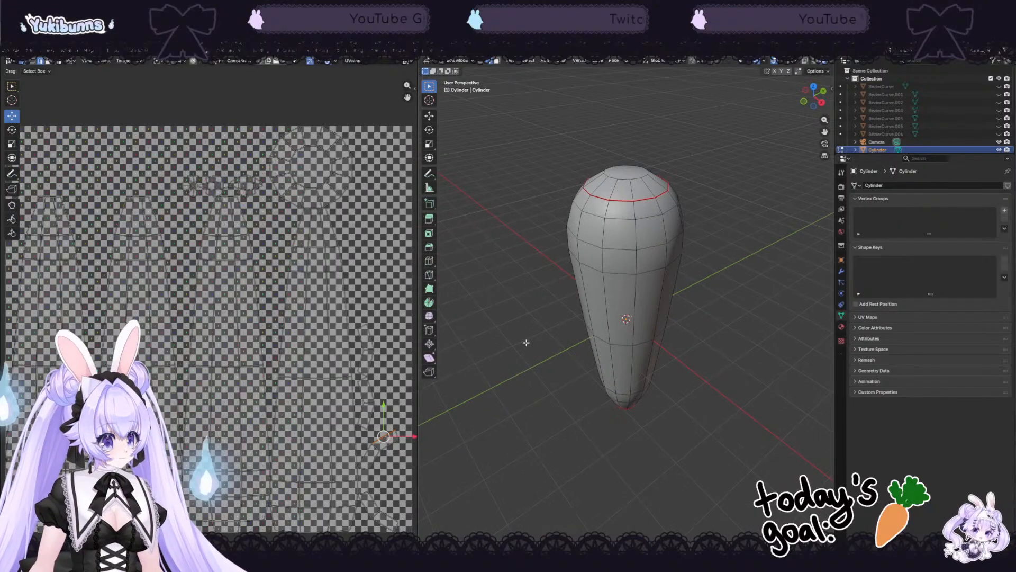
pyautogui.scroll(1, 669, 182)
# Step: Return to the modelling workspace, undo the unwrap and the cap and tip seams, and clear the selection
pyautogui.click(138, 50)
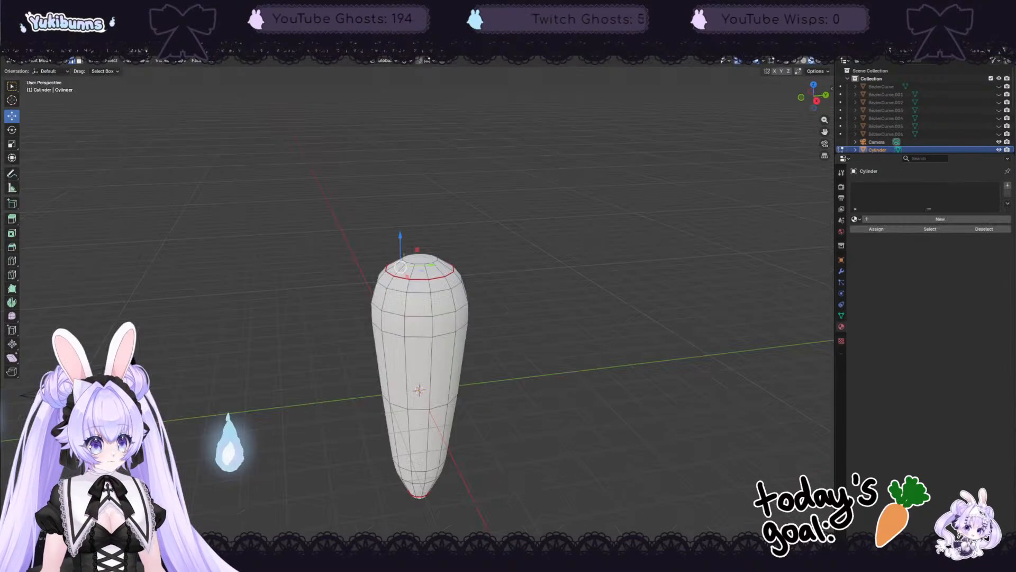
pyautogui.moveTo(515, 260); pyautogui.dragTo(515, 240, button='middle')
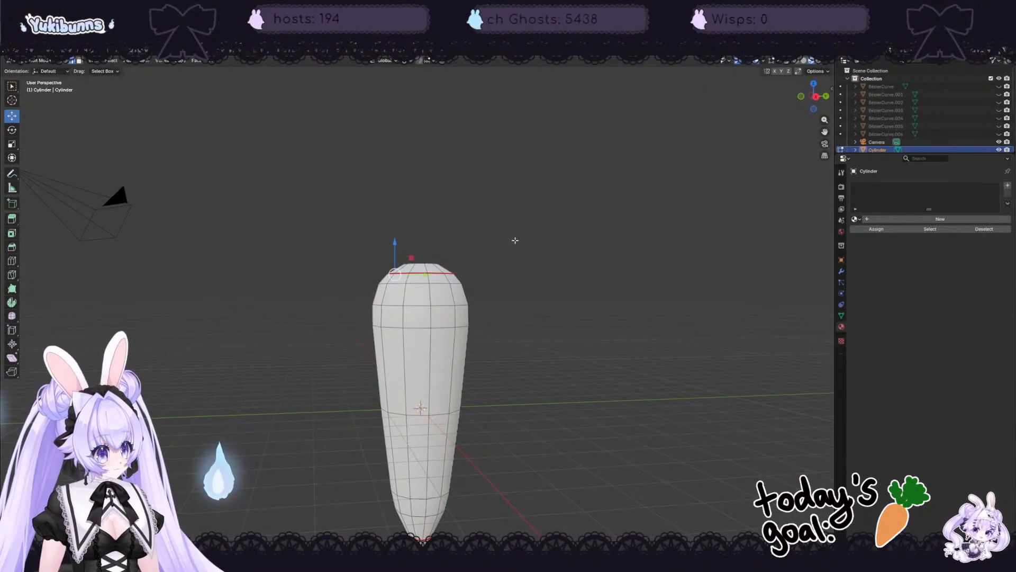
pyautogui.press('a')
pyautogui.hotkey('alt', 'a')
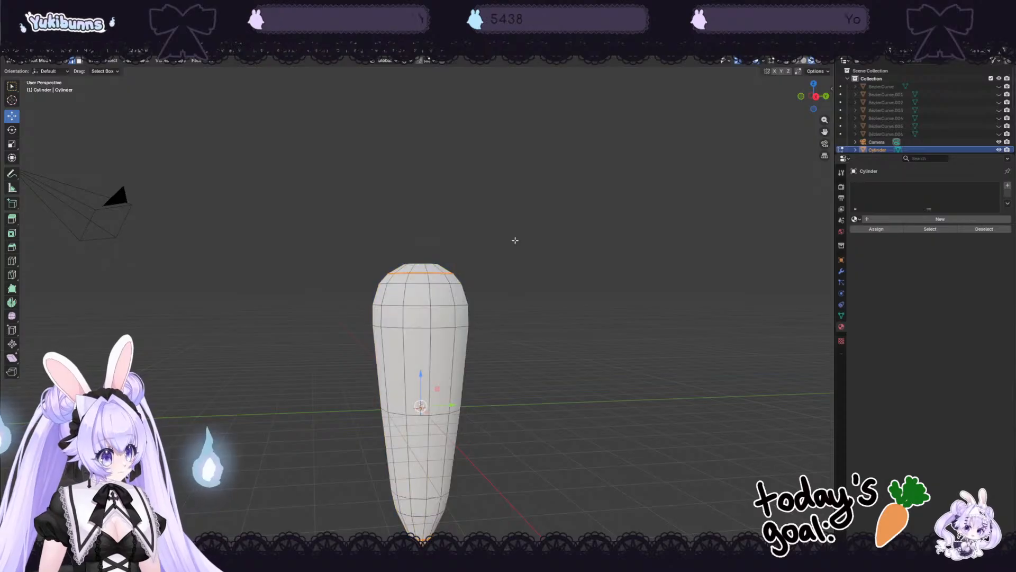
pyautogui.hotkey('ctrl', 'z')
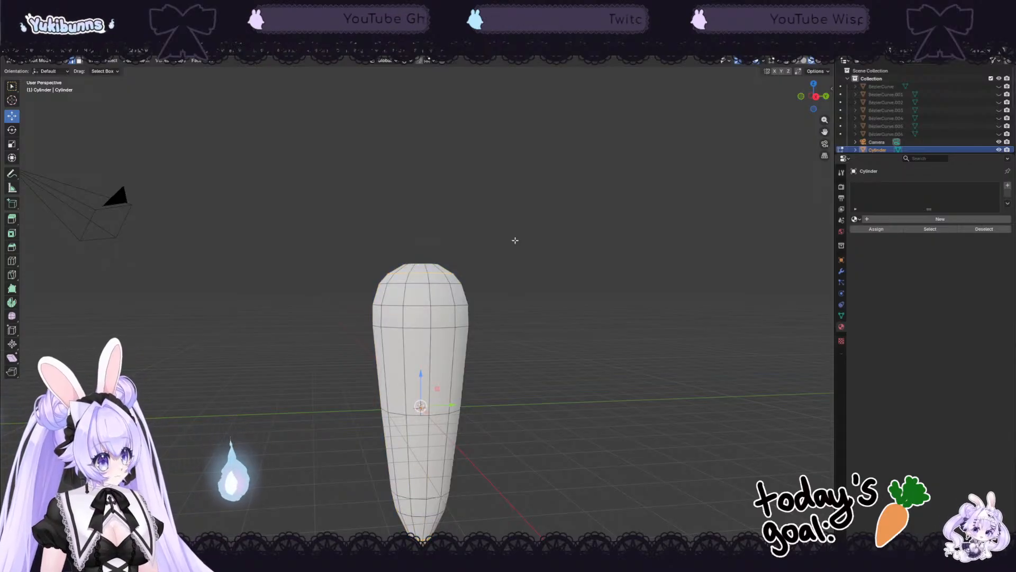
pyautogui.hotkey('alt', 'a')
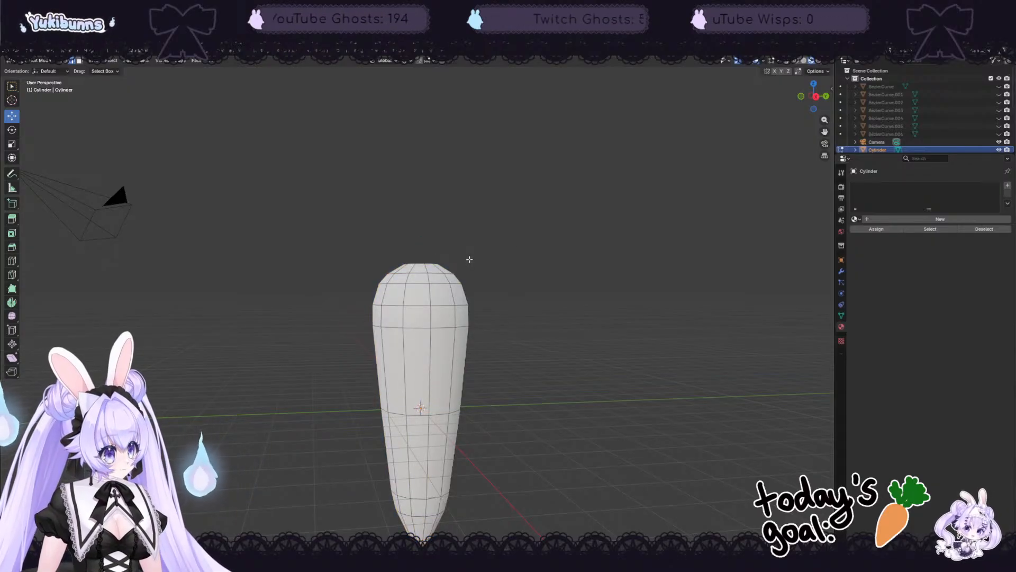
# Step: Select the next edge loop down from the cap plus the loop slightly above the tip and mark both as seams
pyautogui.keyDown('alt'); pyautogui.click(417, 284); pyautogui.keyUp('alt')
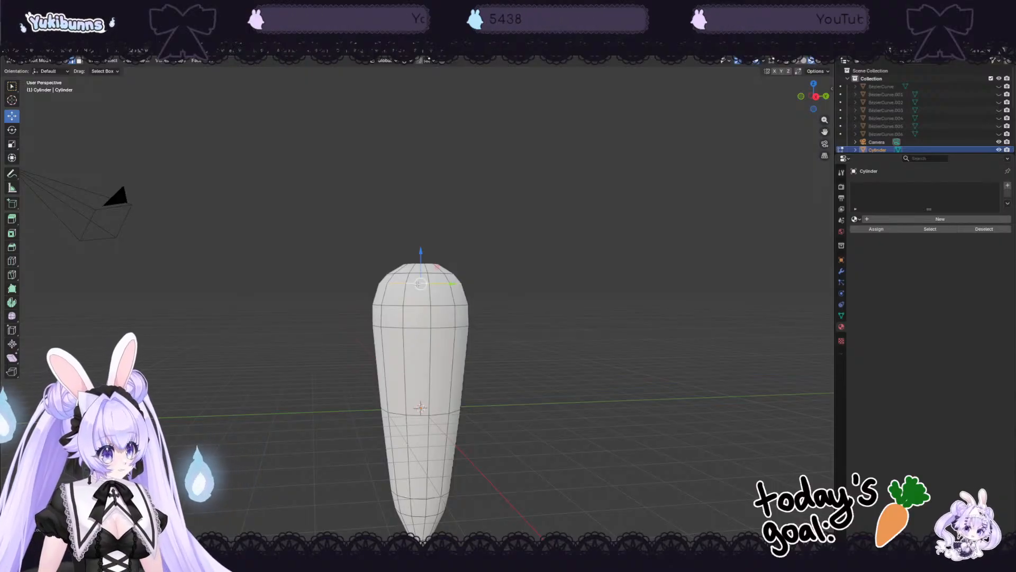
pyautogui.moveTo(461, 543); pyautogui.dragTo(454, 530, button='middle')
pyautogui.keyDown('shift'); pyautogui.click(431, 527); pyautogui.keyUp('shift')
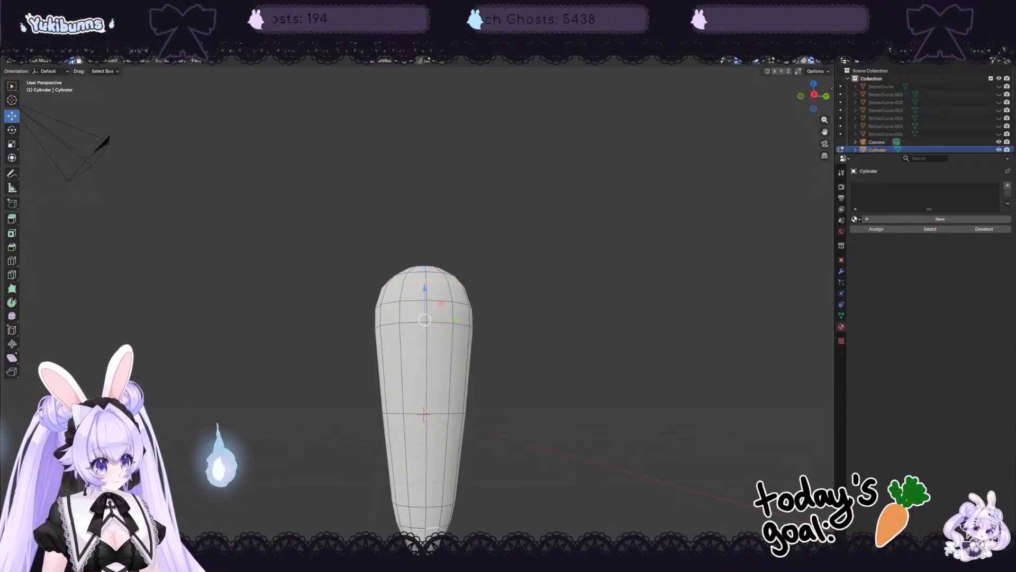
pyautogui.keyDown('shift'); pyautogui.click(422, 529); pyautogui.keyUp('shift')
pyautogui.rightClick(427, 520)
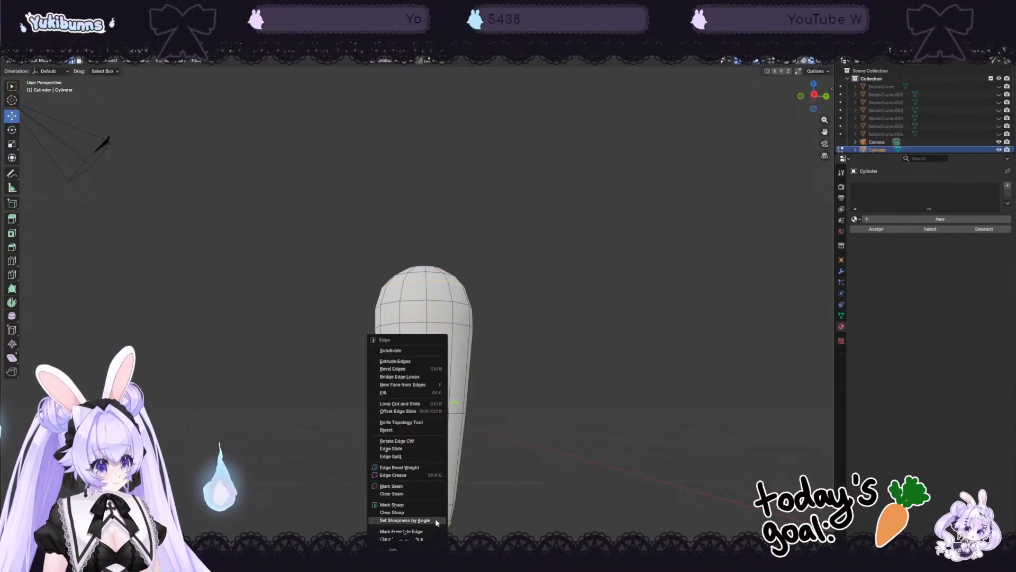
pyautogui.click(411, 487)
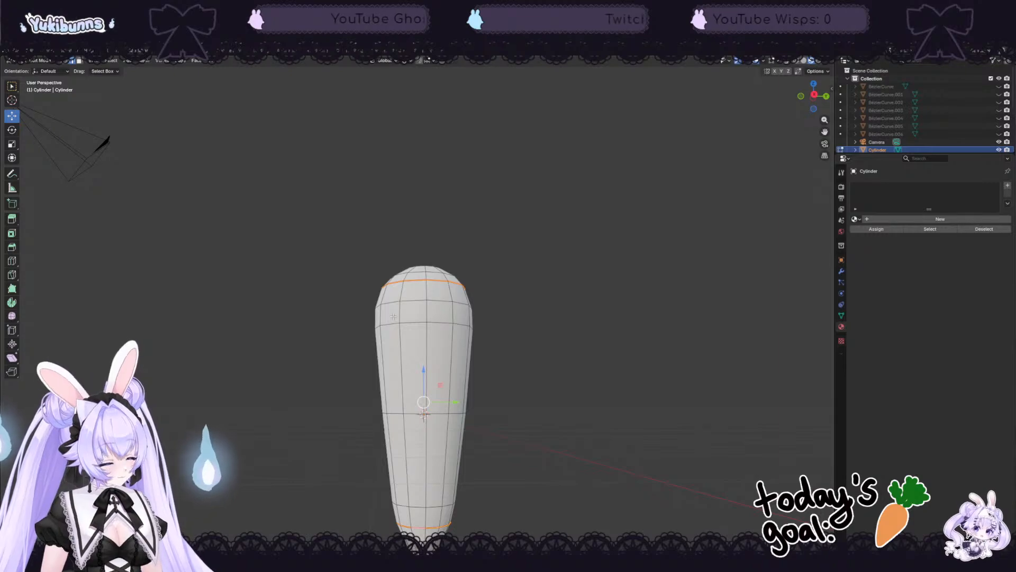
# Step: Select the whole carrot mesh and unwrap it with Smart UV Project using the relocated seams
pyautogui.press('a')
pyautogui.press('u')
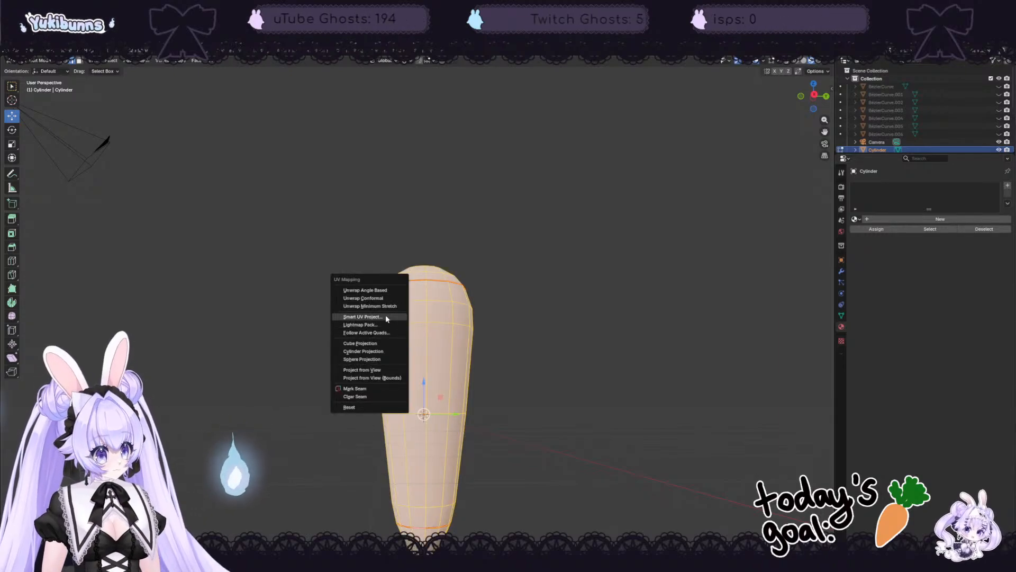
pyautogui.click(386, 315)
pyautogui.click(366, 391)
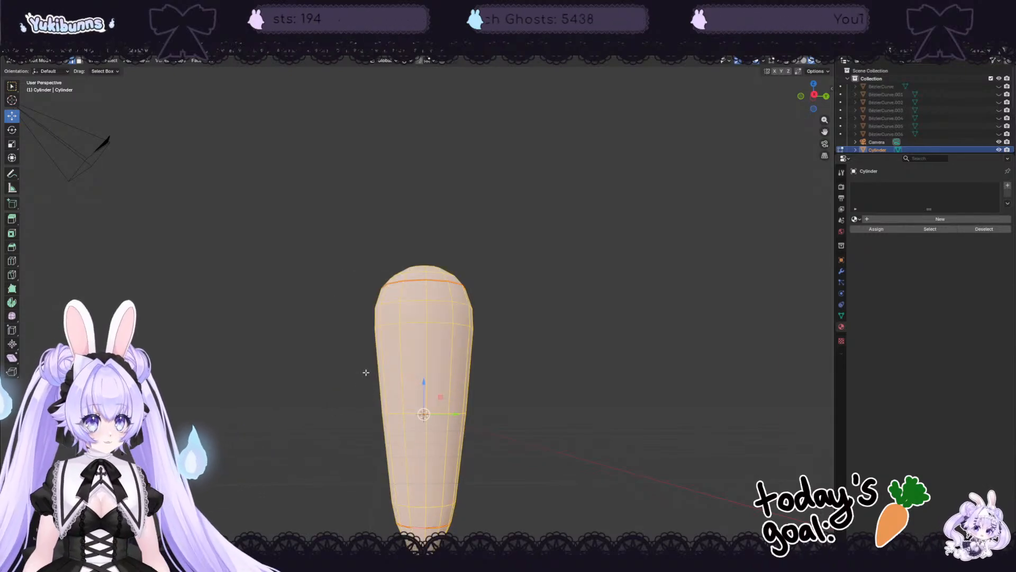
# Step: Open the UV Editing workspace and clear the selection to examine the relocated cap seam
pyautogui.click(175, 51)
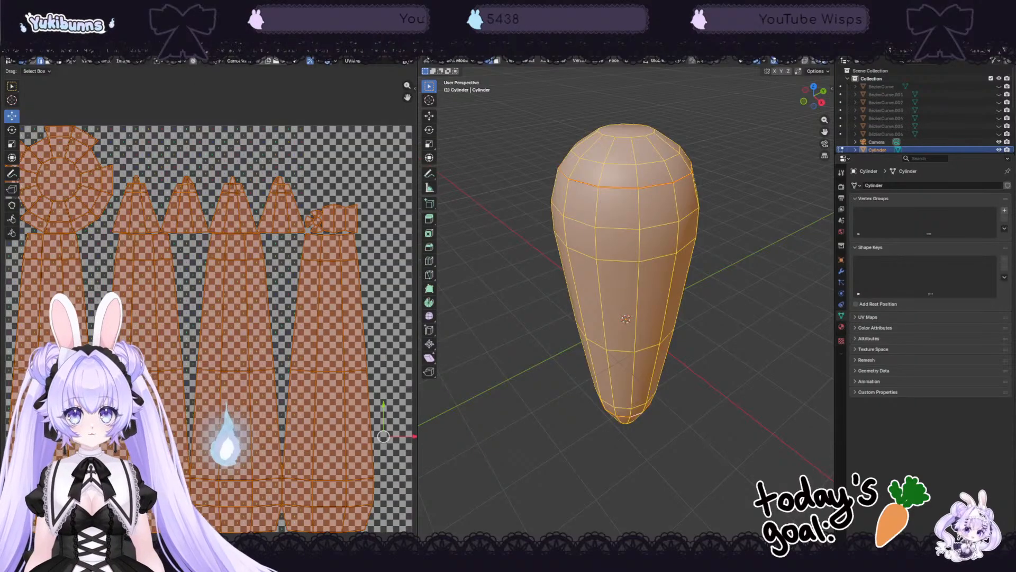
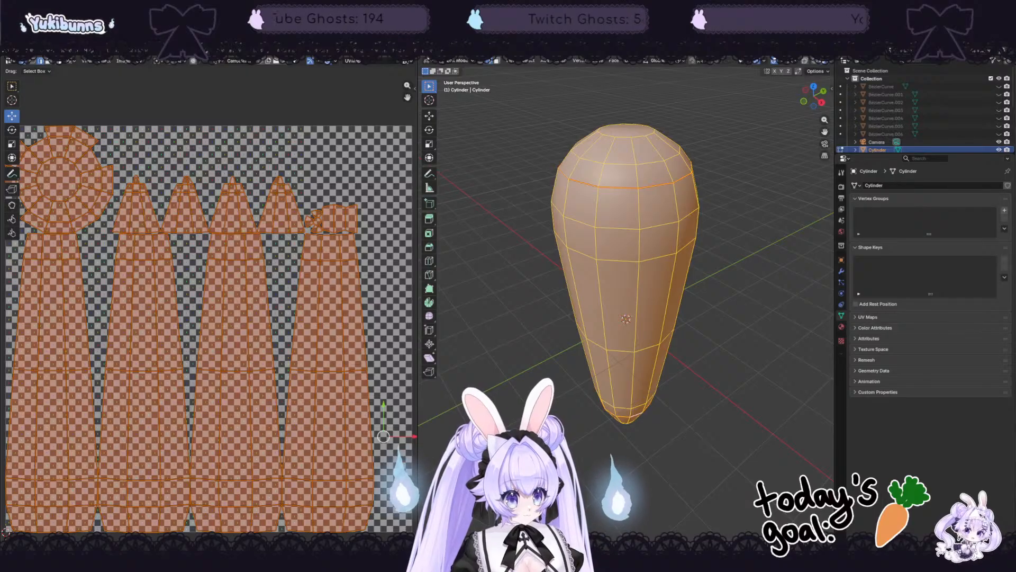
pyautogui.hotkey('alt', 'a')
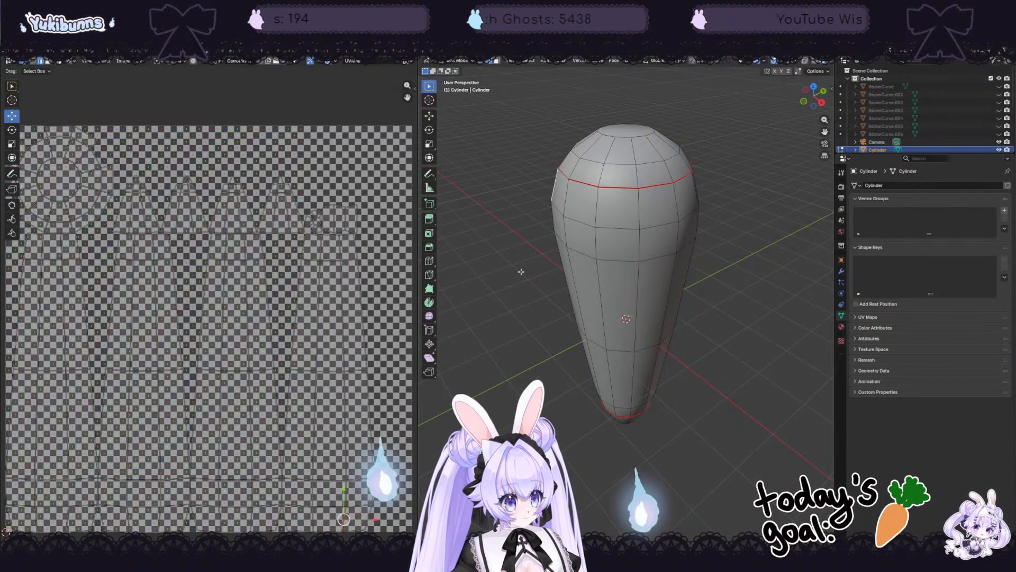
pyautogui.moveTo(521, 272); pyautogui.dragTo(588, 286, button='middle')
pyautogui.click(591, 213)
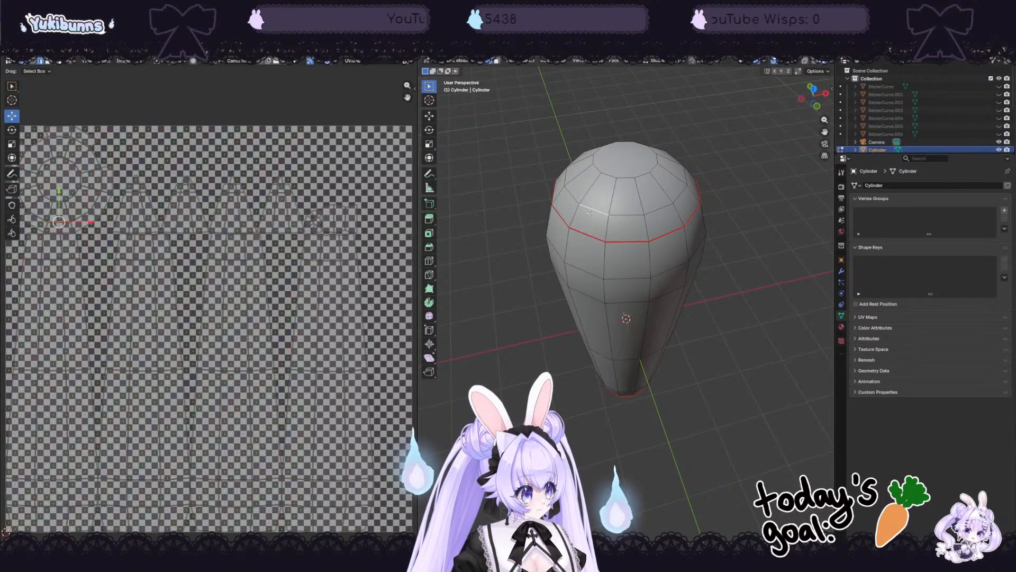
# Step: Switch to face selection and pick single cap and body faces to check where each lies in the UV map
pyautogui.click(47, 61)
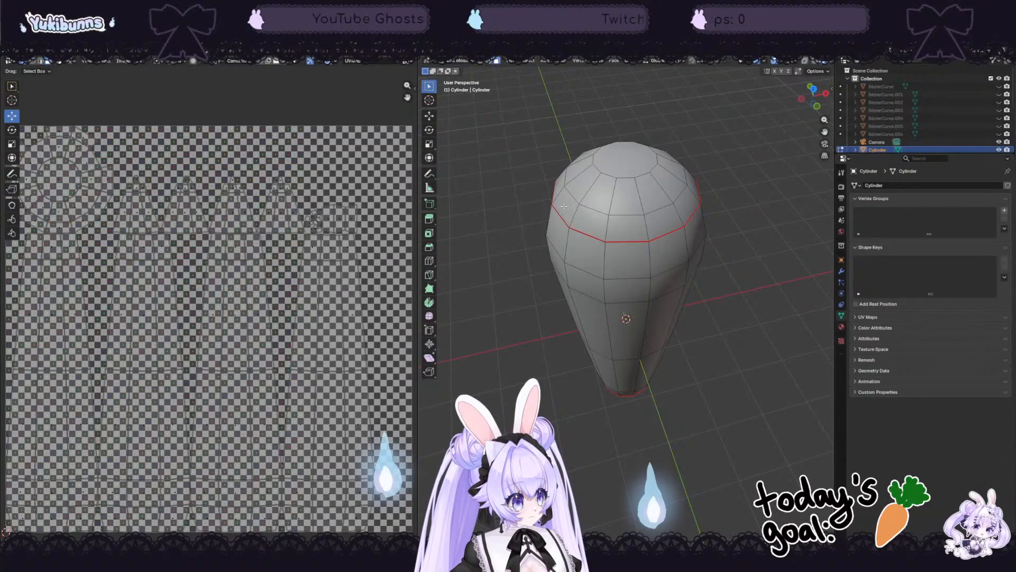
pyautogui.click(589, 212)
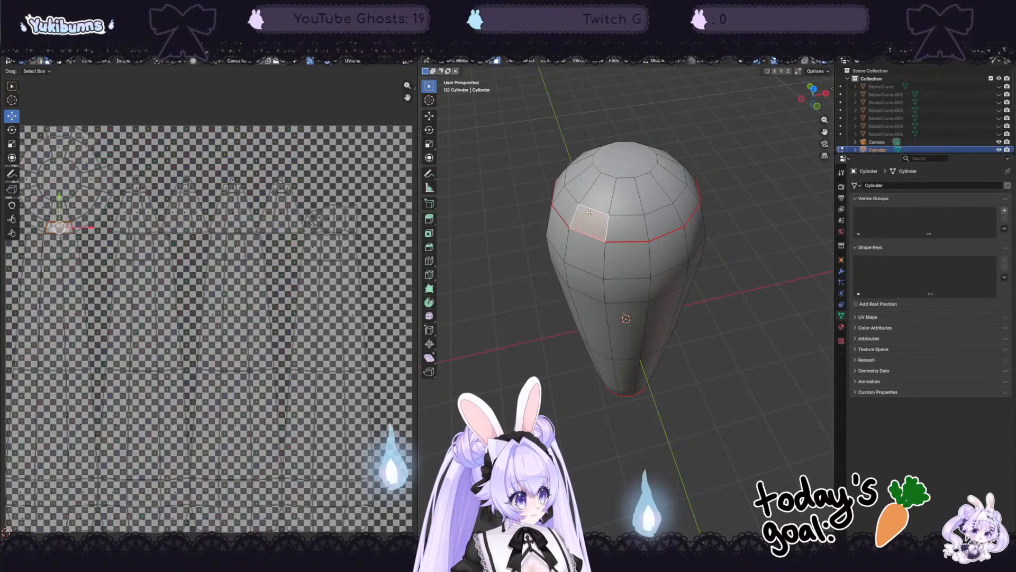
pyautogui.click(564, 207)
pyautogui.click(559, 188)
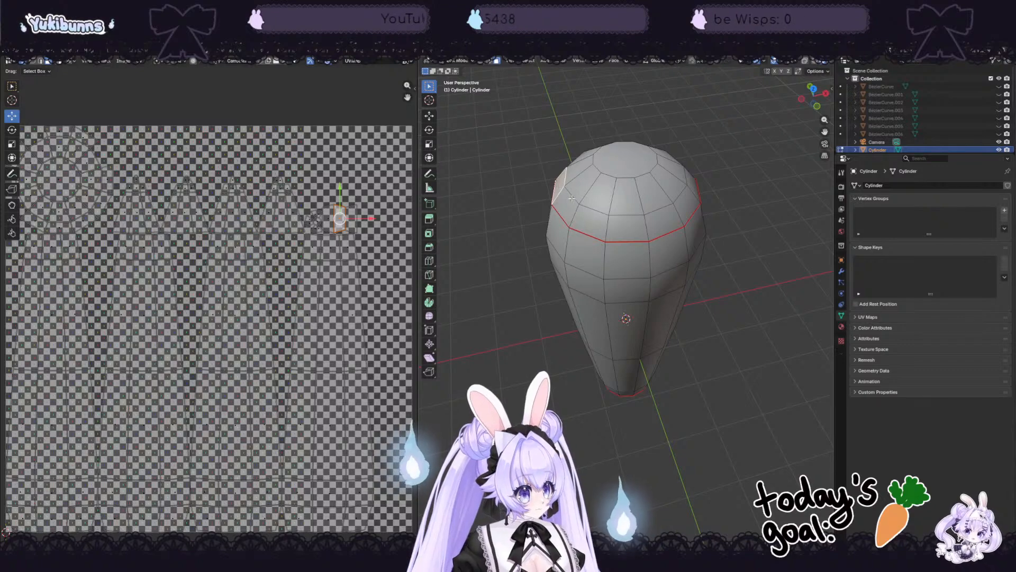
pyautogui.click(593, 305)
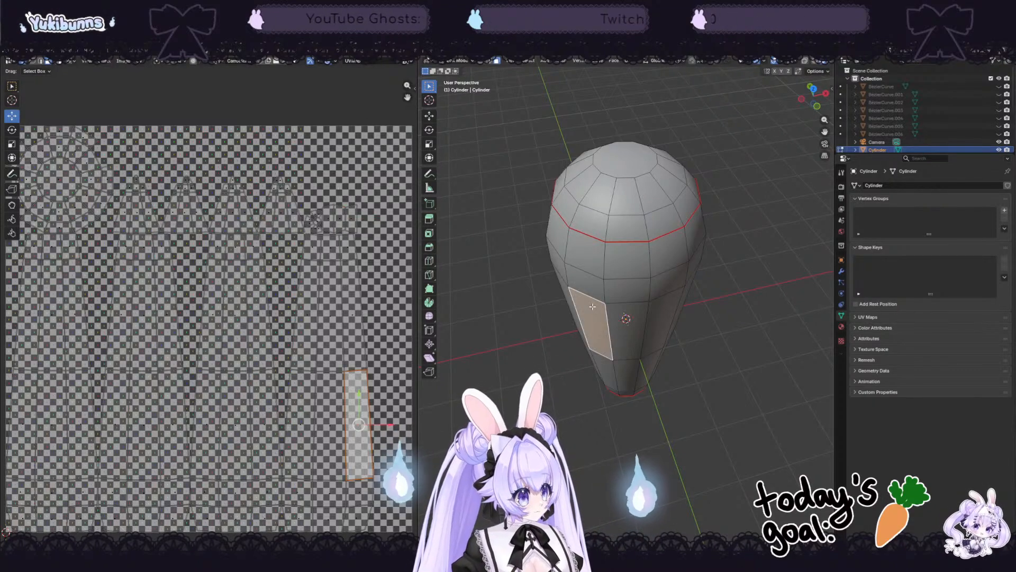
pyautogui.click(645, 314)
# Step: Check which UV island holds the face directly above the cap seam on another side of the carrot
pyautogui.press('a')
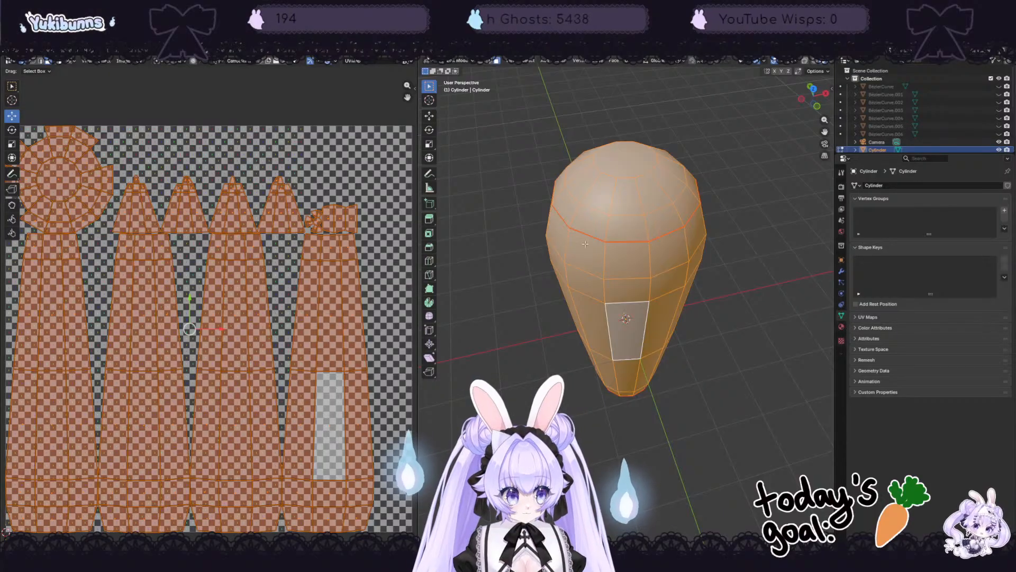
pyautogui.moveTo(698, 242); pyautogui.dragTo(590, 235, button='middle')
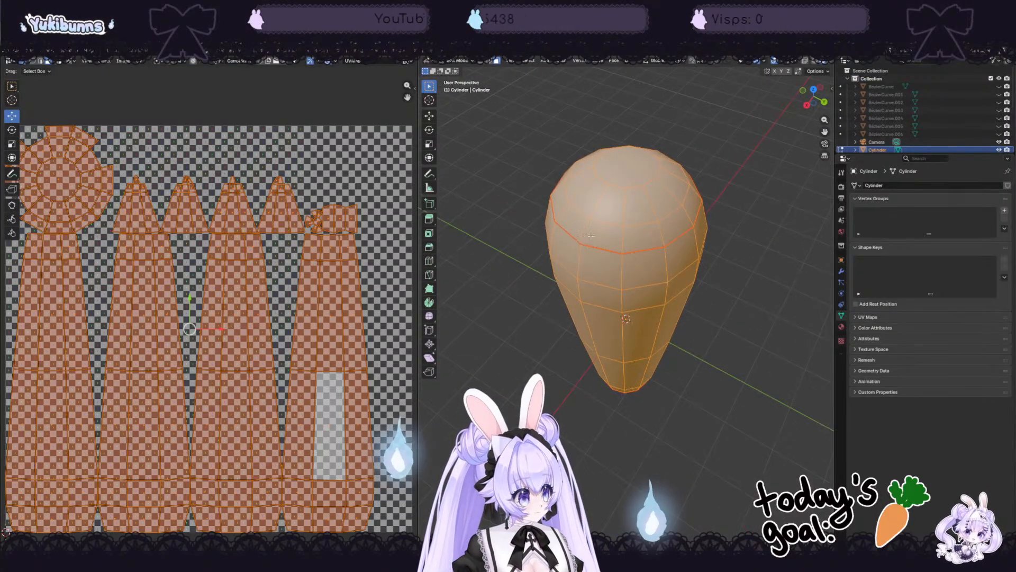
pyautogui.click(591, 236)
pyautogui.click(572, 232)
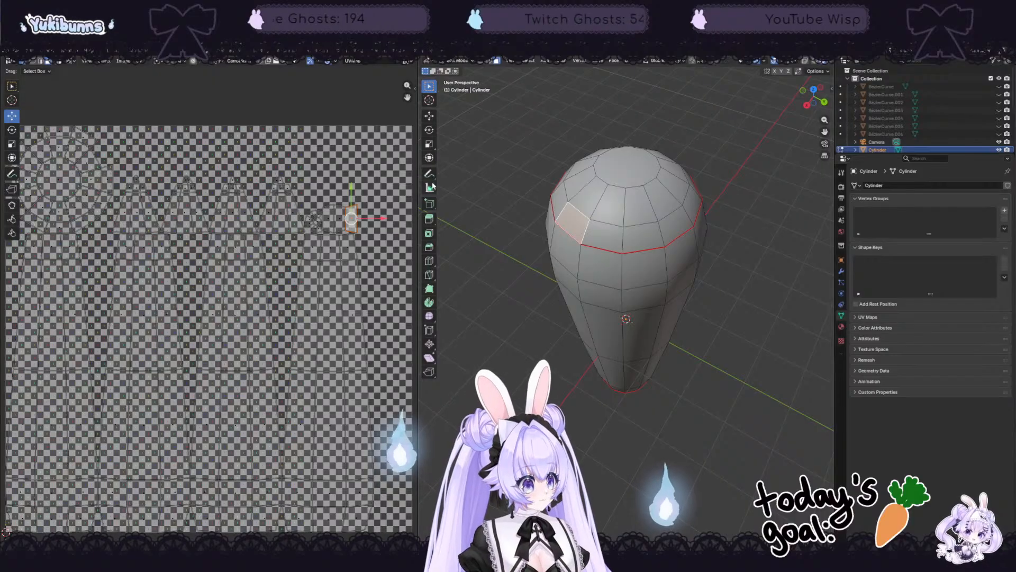
pyautogui.moveTo(521, 191); pyautogui.dragTo(524, 181, button='middle')
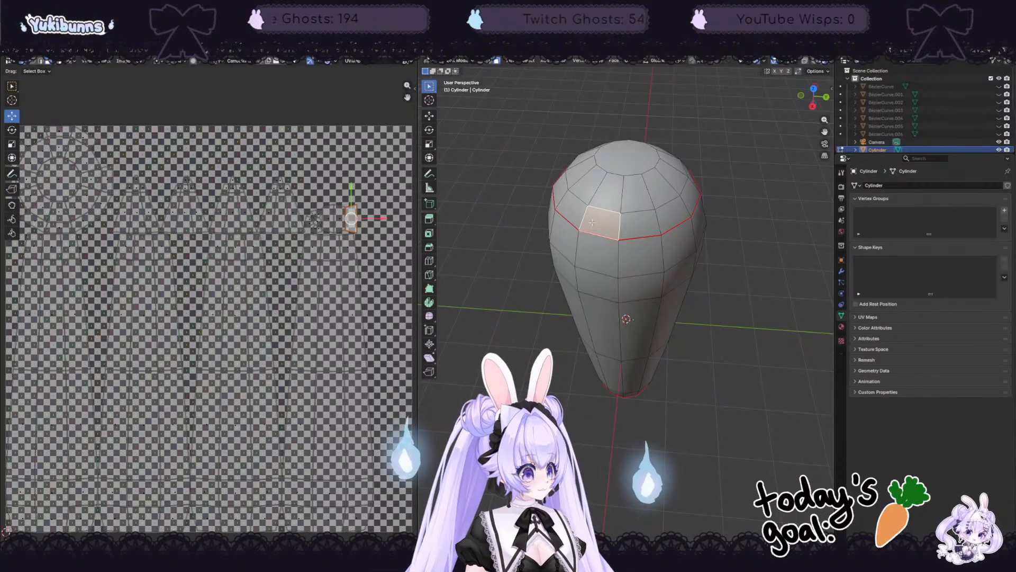
# Step: Select all faces of the carrot and examine the complete UV layout up close
pyautogui.press('a')
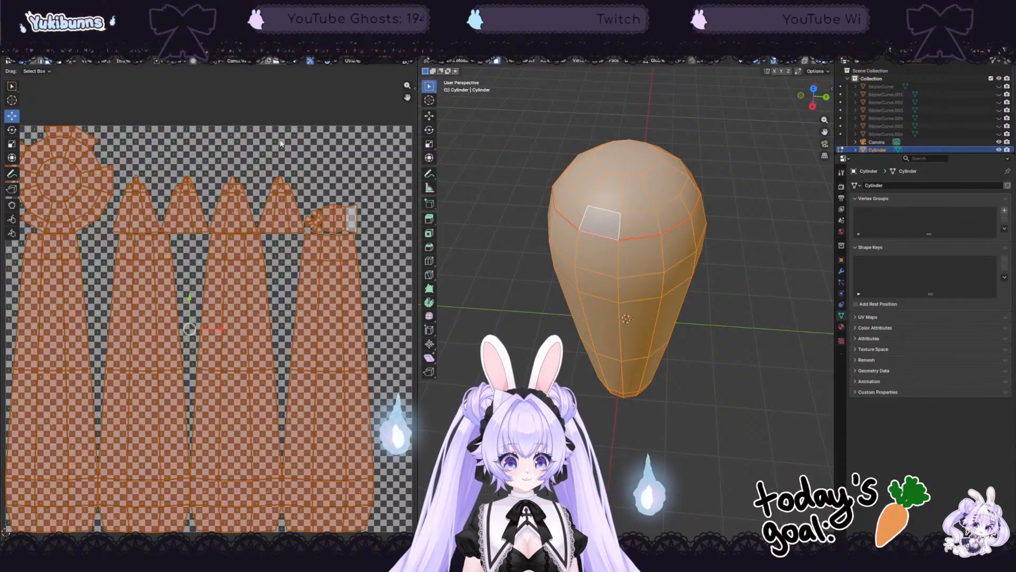
pyautogui.scroll(-1, 190, 328)
pyautogui.scroll(4, 179, 388)
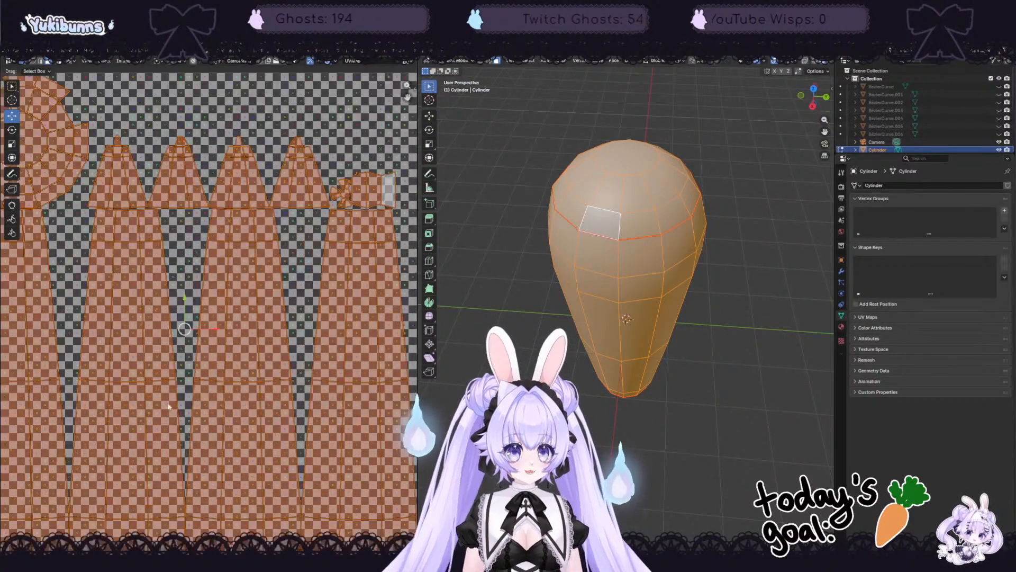
pyautogui.scroll(-5, 179, 388)
pyautogui.scroll(1, 247, 300)
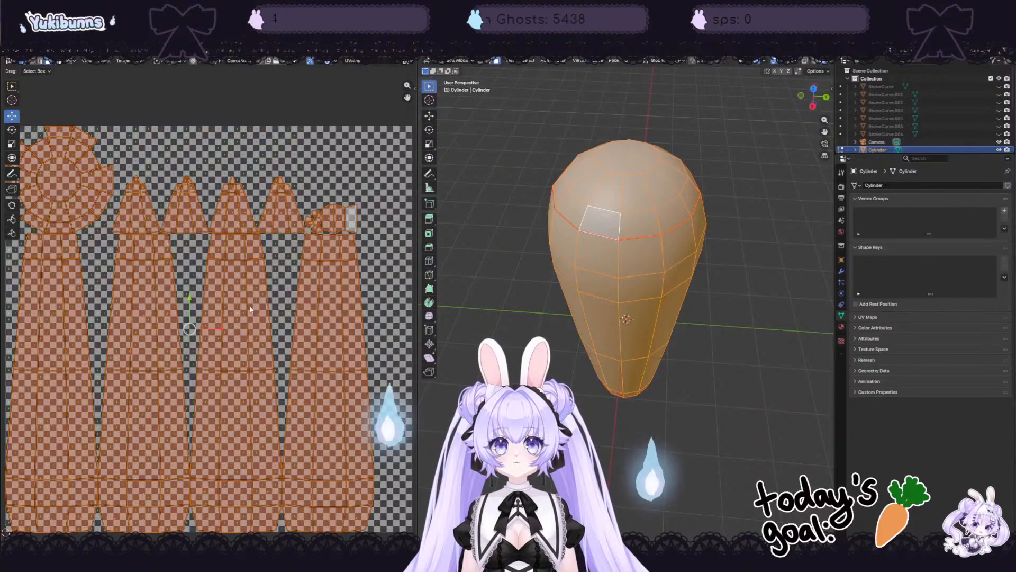
# Step: Examine the carrot's UV islands up close, from the long body strips and small fragmented pieces to the round island
pyautogui.scroll(3, 284, 177)
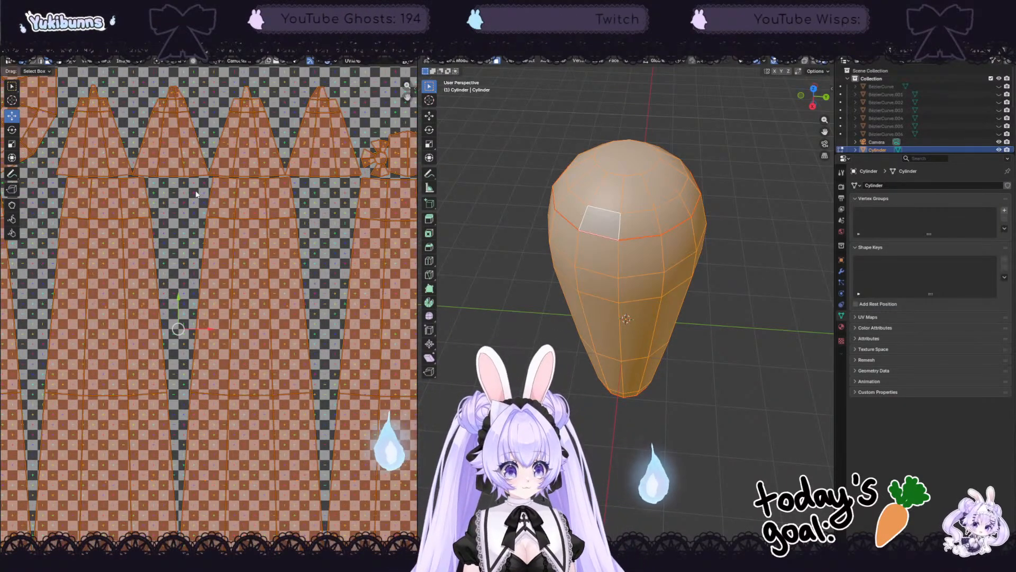
pyautogui.scroll(-1, 196, 193)
pyautogui.scroll(2, 347, 117)
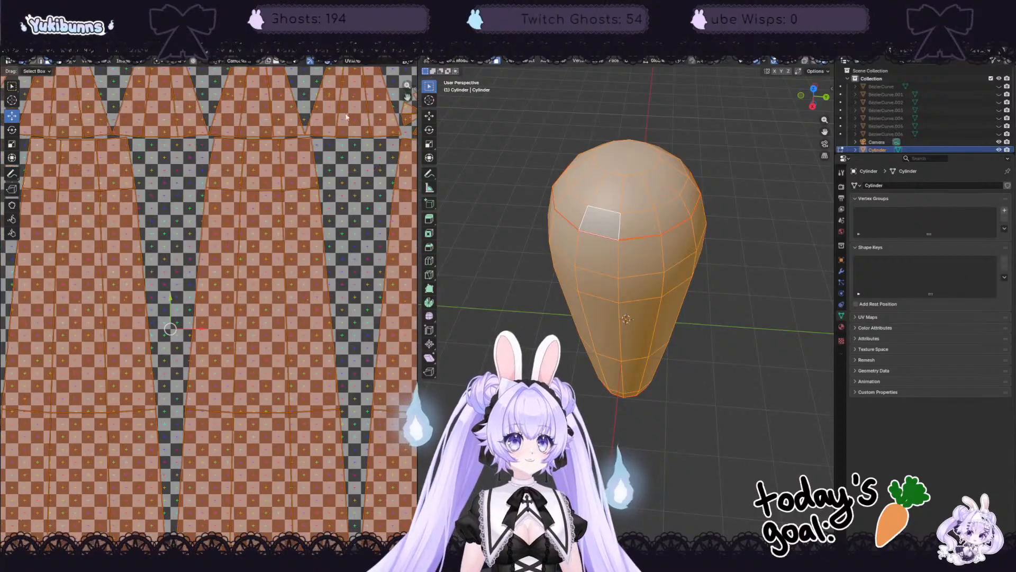
pyautogui.moveTo(347, 117); pyautogui.dragTo(192, 230, button='middle')
pyautogui.scroll(3, 267, 177)
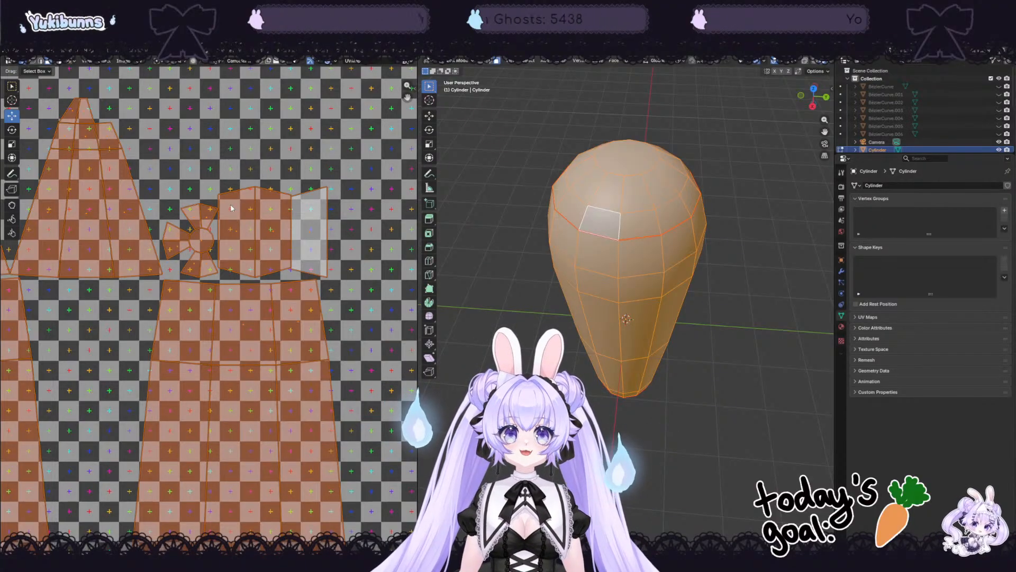
pyautogui.moveTo(151, 177); pyautogui.dragTo(417, 218, button='middle')
pyautogui.moveTo(68, 153); pyautogui.dragTo(10, 193, button='middle')
pyautogui.moveTo(108, 314); pyautogui.dragTo(265, 411, button='middle')
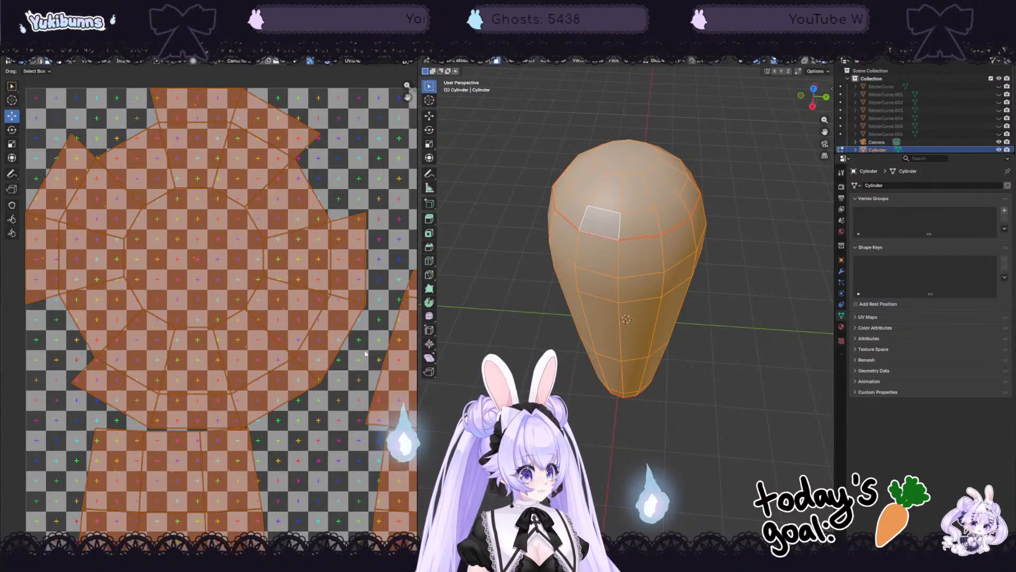
# Step: Inspect the small island holding the active face and compare it with the neighbouring pointed UV islands
pyautogui.scroll(-4, 318, 240)
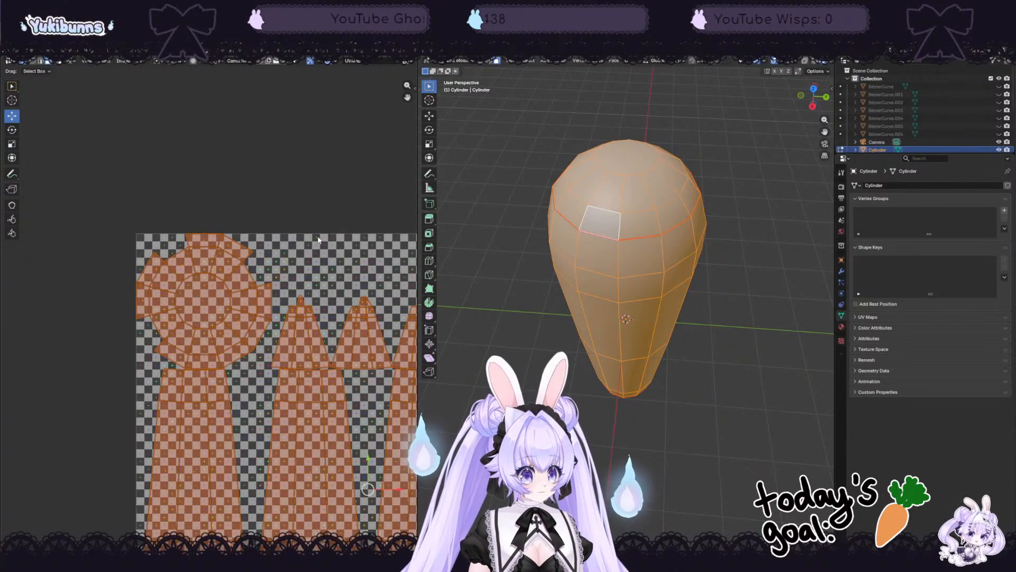
pyautogui.moveTo(267, 287); pyautogui.dragTo(14, 216, button='middle')
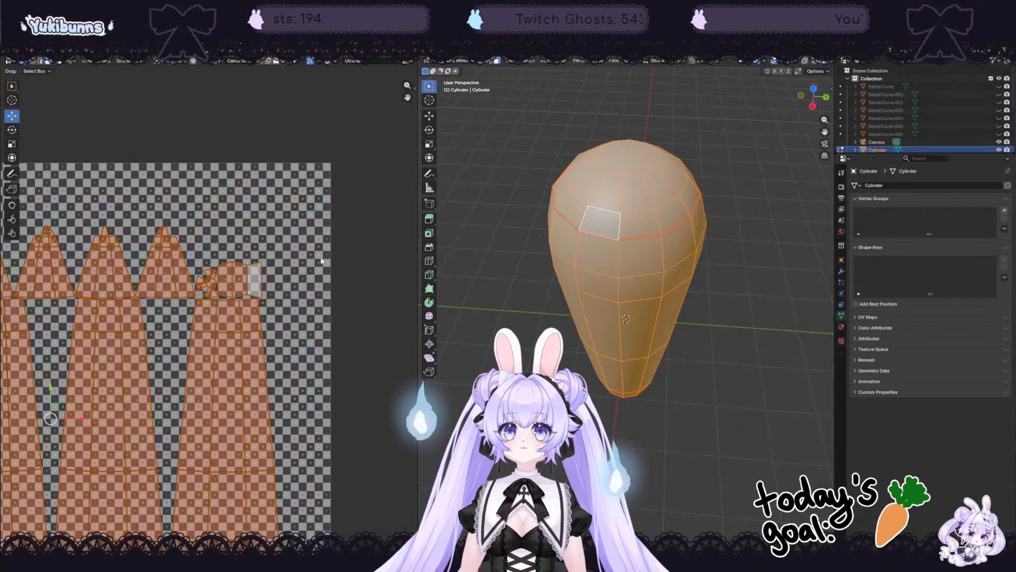
pyautogui.scroll(5, 246, 299)
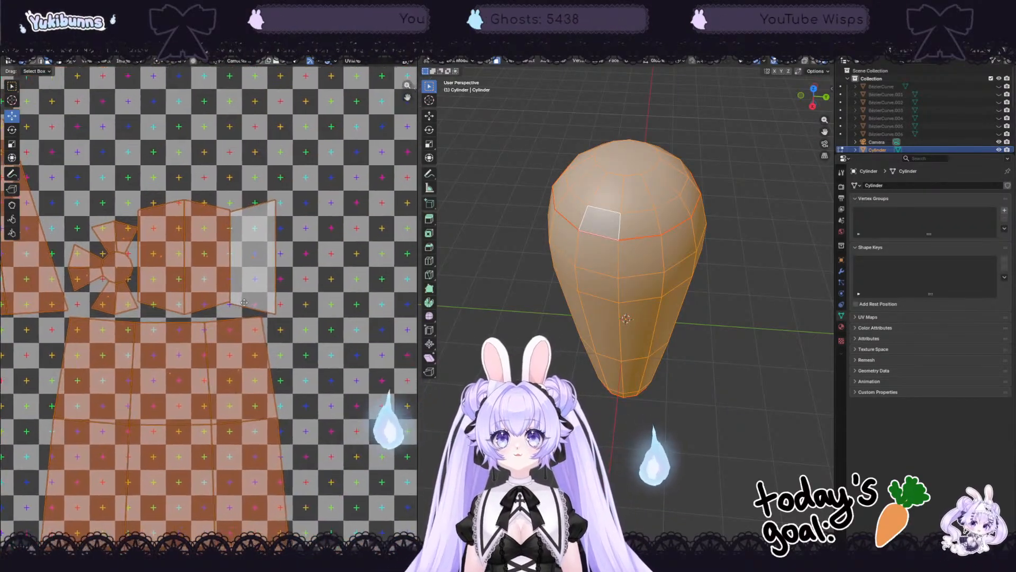
pyautogui.scroll(3, 244, 302)
pyautogui.scroll(-3, 303, 239)
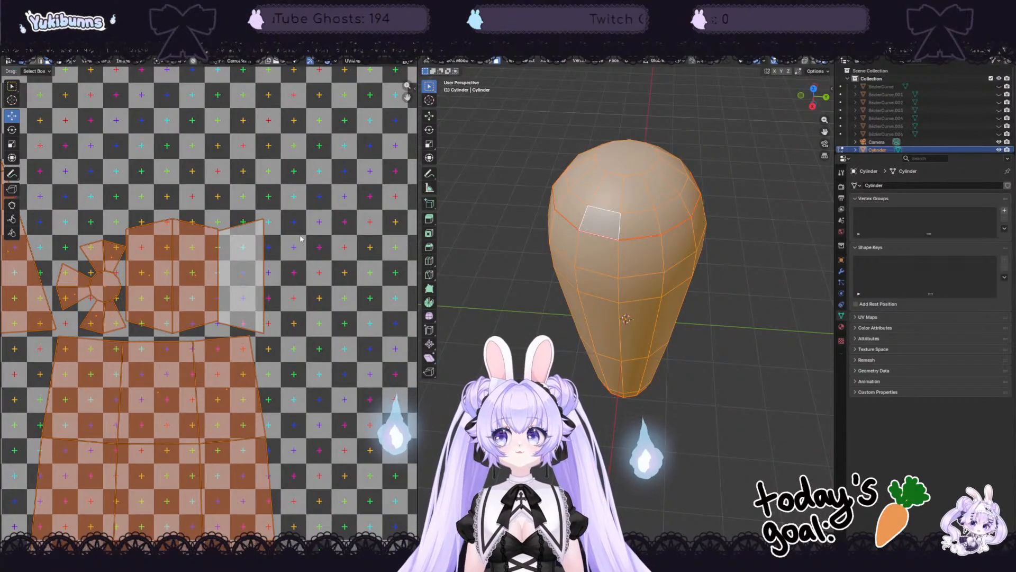
pyautogui.scroll(2, 300, 238)
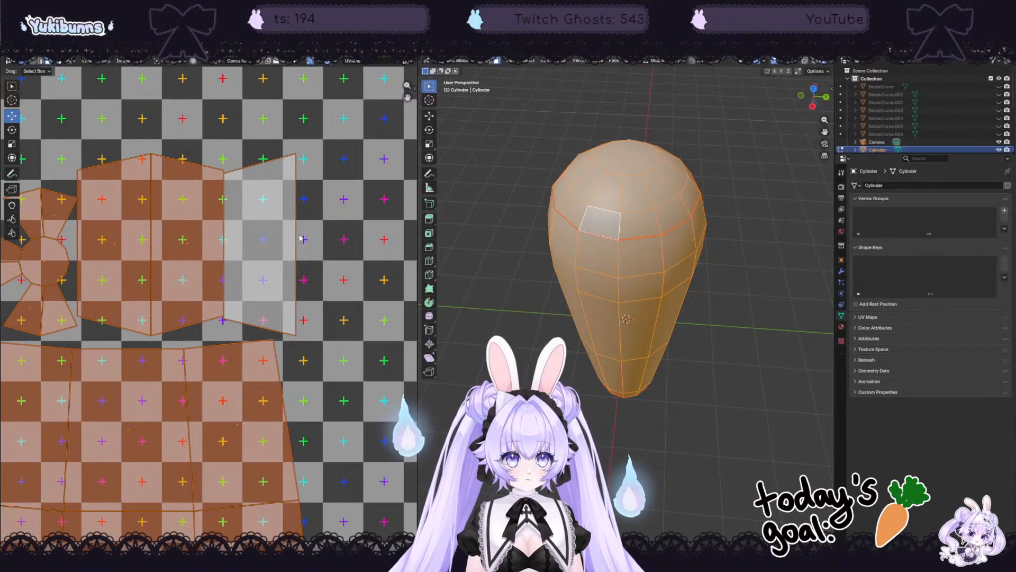
pyautogui.moveTo(286, 238); pyautogui.dragTo(296, 389, button='middle')
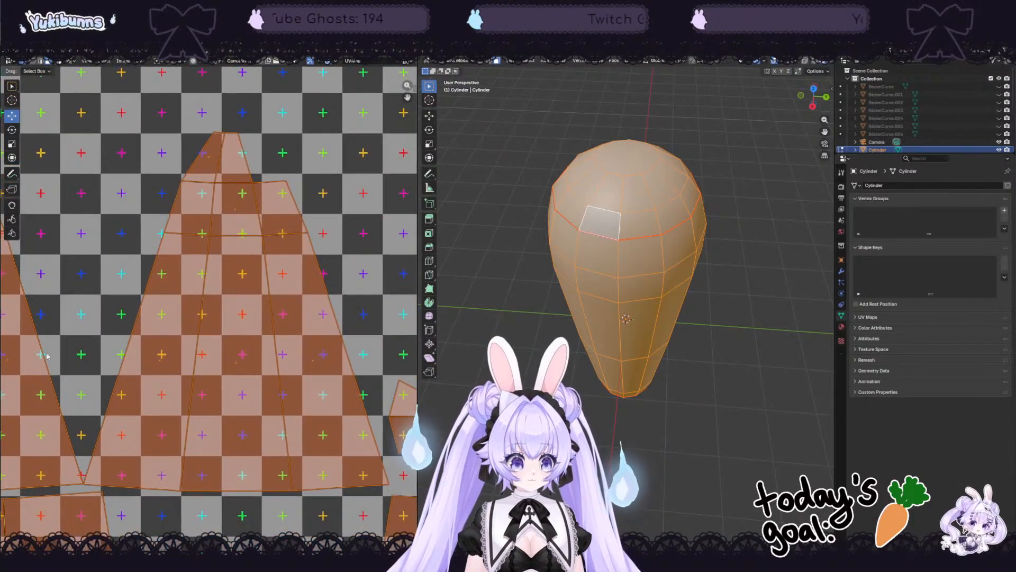
pyautogui.scroll(-4, 226, 337)
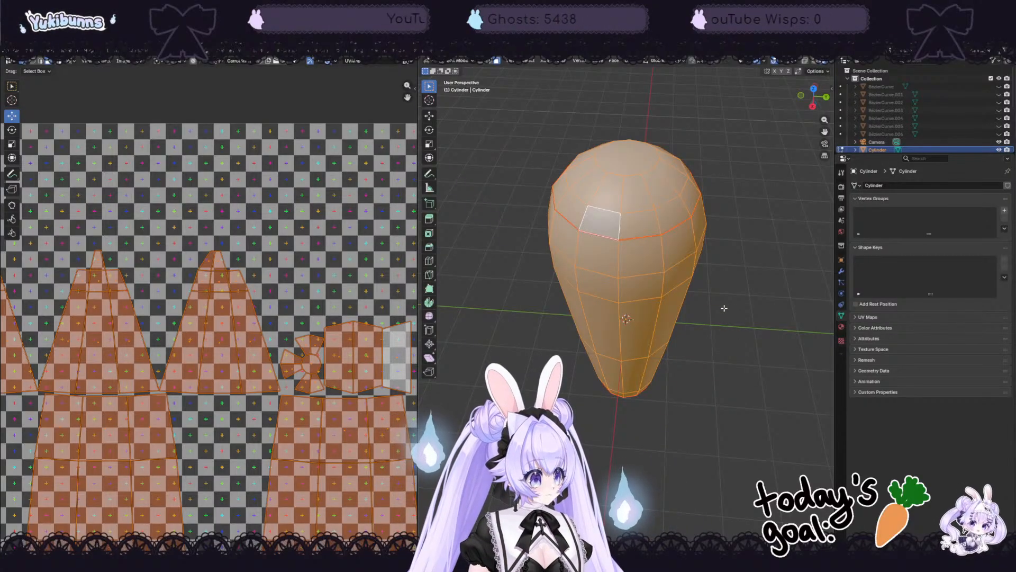
# Step: Clear the selection and leave the UV Editing workspace for the large 3D view of the whole carrot
pyautogui.hotkey('alt', 'a')
pyautogui.moveTo(733, 307); pyautogui.dragTo(746, 254, button='middle')
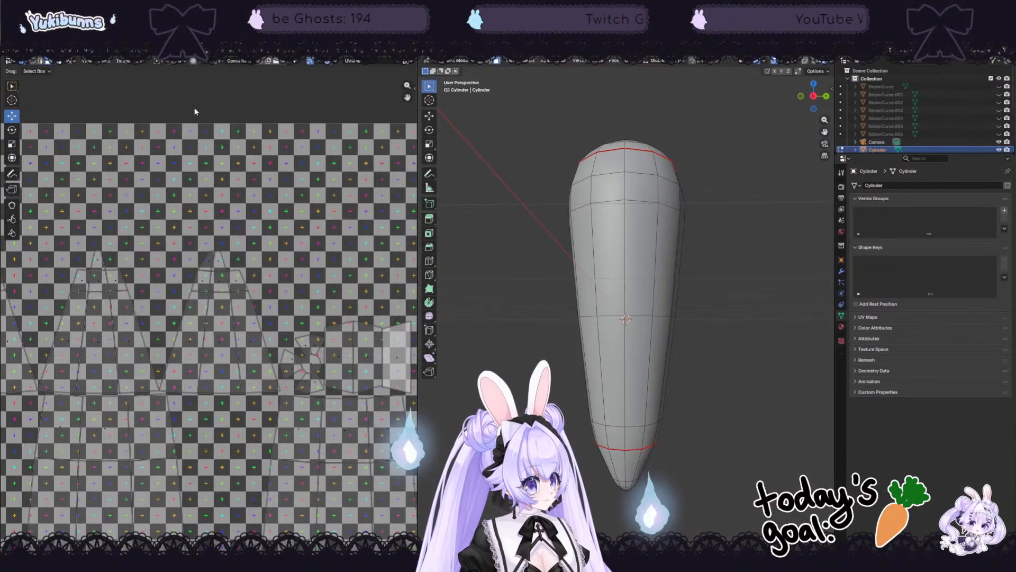
pyautogui.click(137, 51)
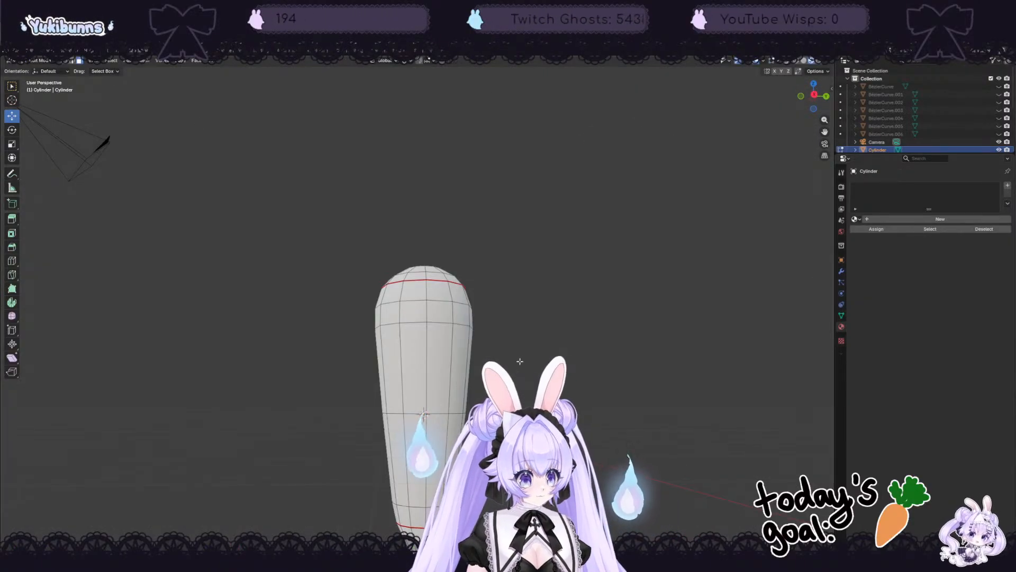
pyautogui.moveTo(520, 361); pyautogui.dragTo(485, 376, button='middle')
pyautogui.scroll(4, 485, 376)
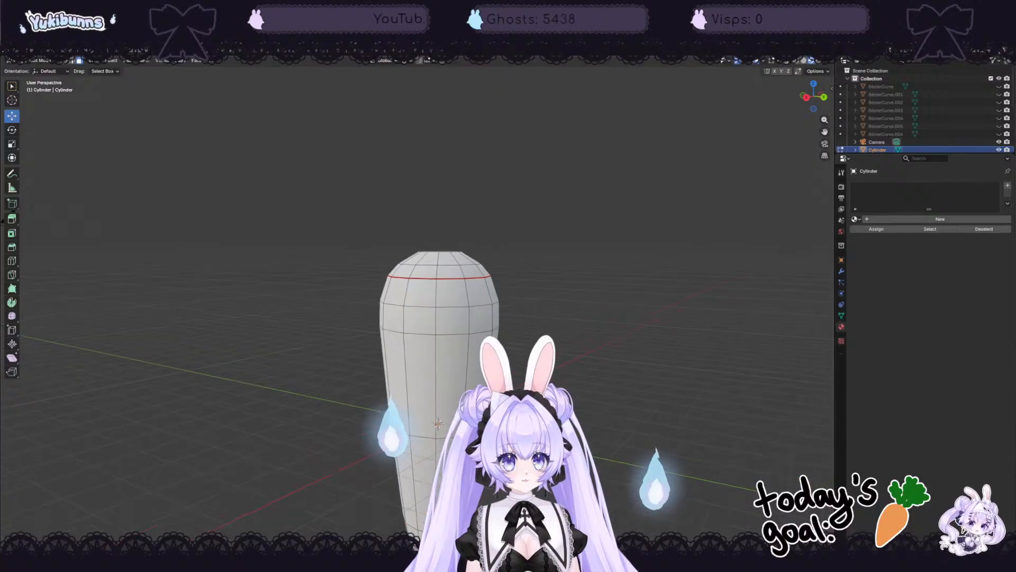
pyautogui.keyDown('shift'); pyautogui.moveTo(670, 473); pyautogui.dragTo(544, 328, button='middle'); pyautogui.keyUp('shift')
pyautogui.scroll(-2, 586, 335)
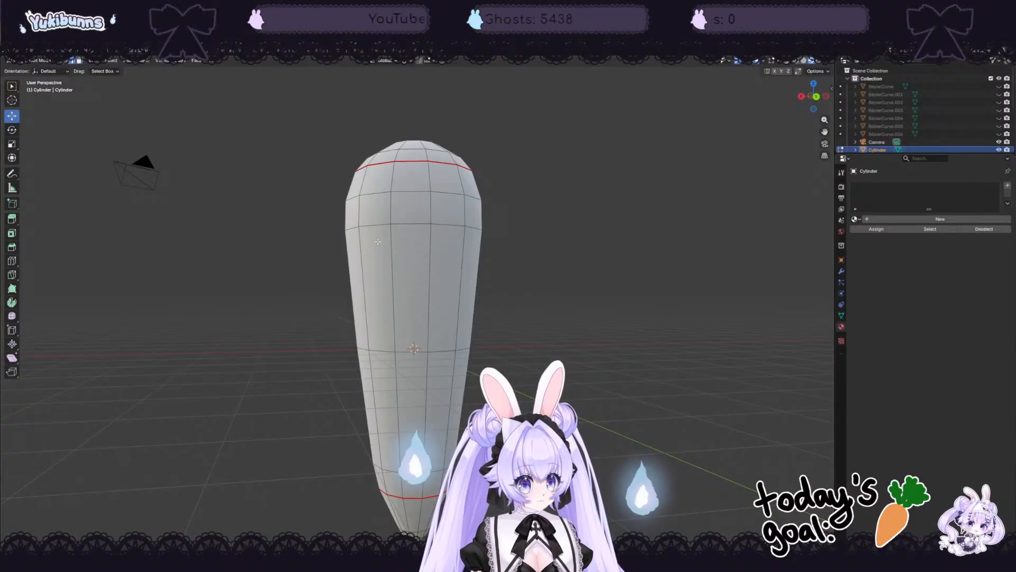
pyautogui.click(363, 179)
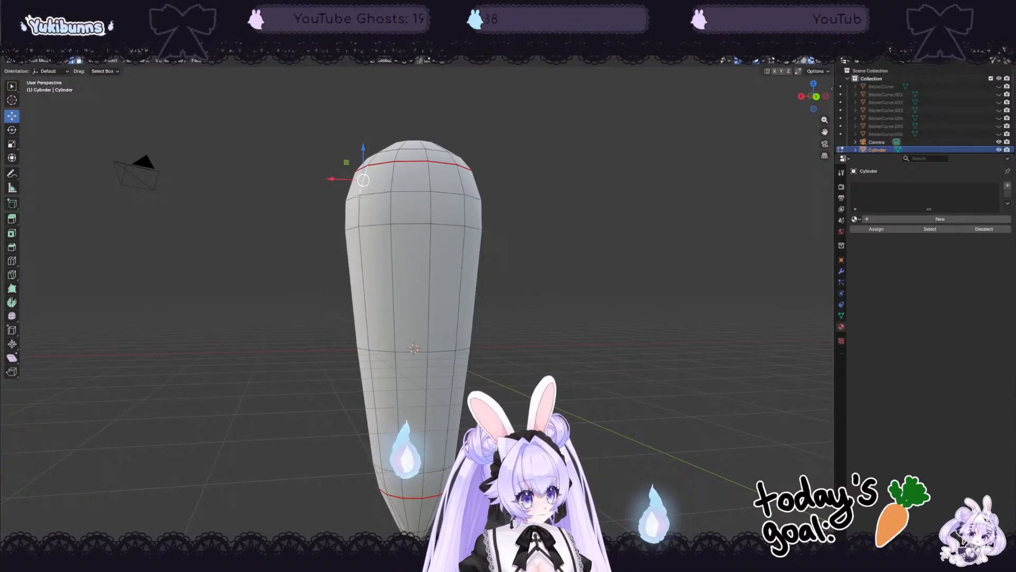
pyautogui.click(362, 195)
pyautogui.click(360, 259)
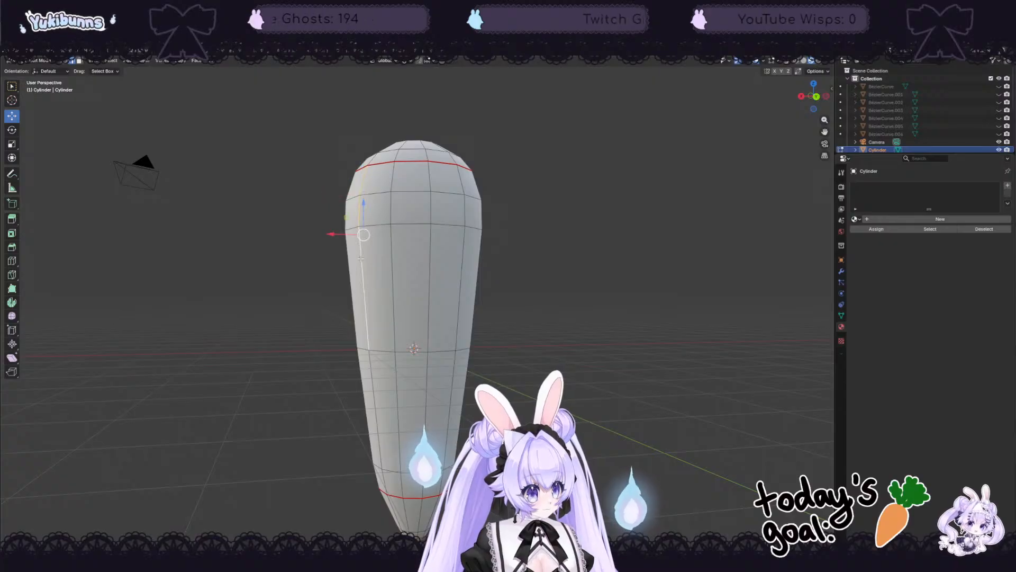
pyautogui.hotkey('ctrl', 'z')
pyautogui.hotkey('ctrl', 'z')
pyautogui.hotkey('ctrl', 'z')
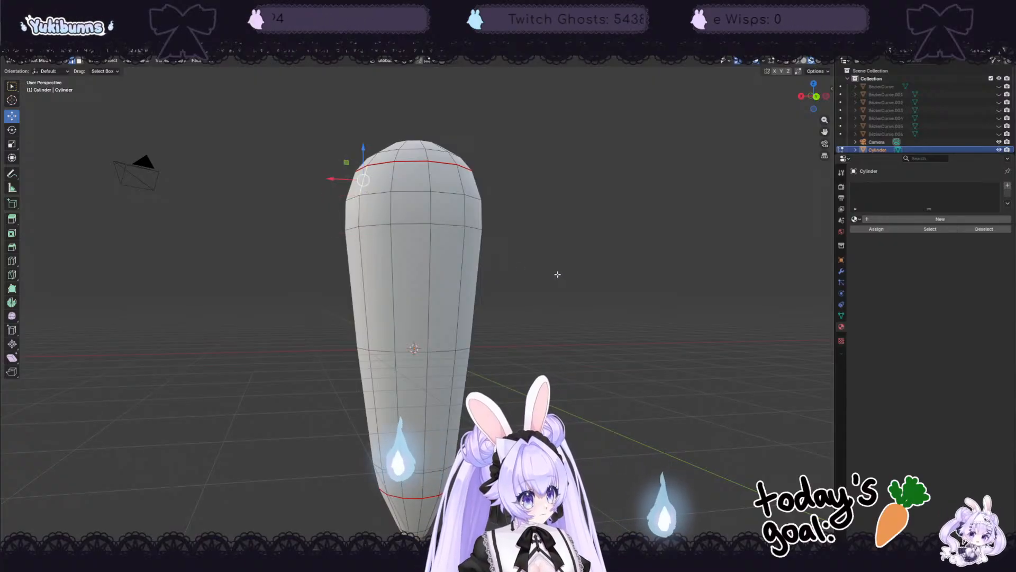
# Step: Undo the earlier edits step by step until the cap and tip seams are removed from the carrot
pyautogui.moveTo(560, 267); pyautogui.dragTo(563, 291, button='middle')
pyautogui.press('a')
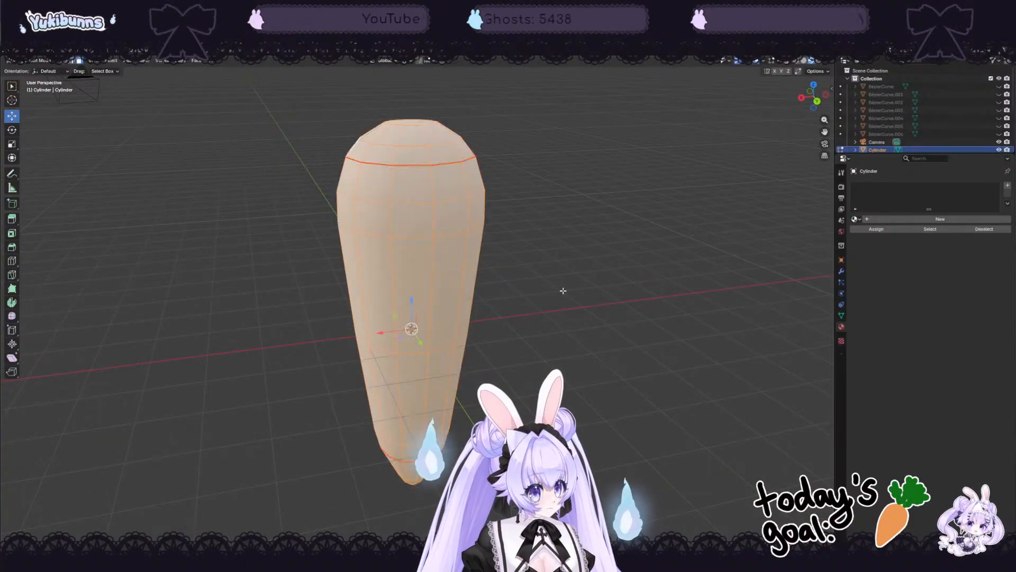
pyautogui.hotkey('ctrl', 'z')
pyautogui.hotkey('ctrl', 'z')
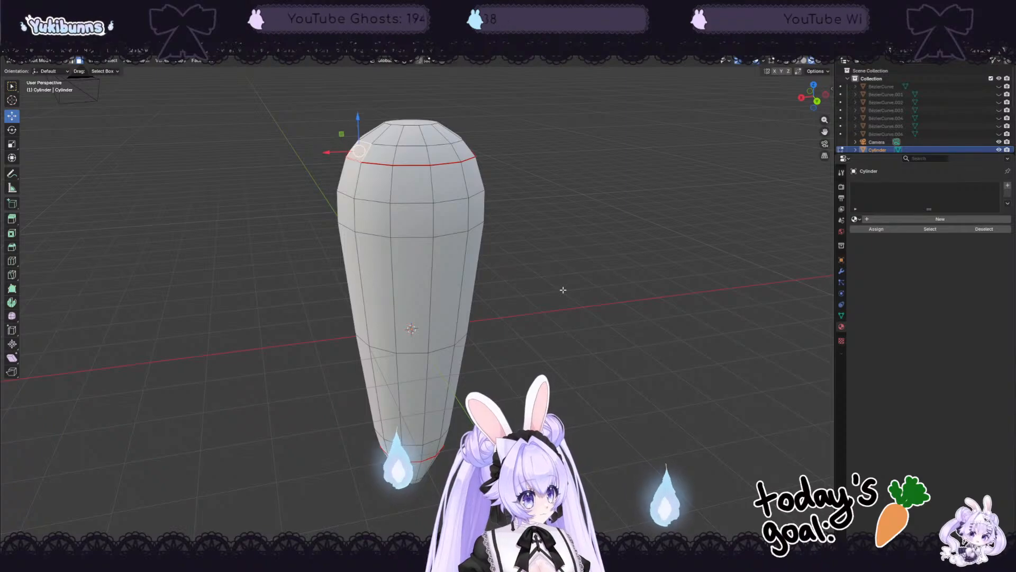
pyautogui.hotkey('ctrl', 'z')
pyautogui.hotkey('ctrl', 'z')
pyautogui.hotkey('ctrl', 'z')
pyautogui.hotkey('ctrl', 'z')
pyautogui.hotkey('ctrl', 'z')
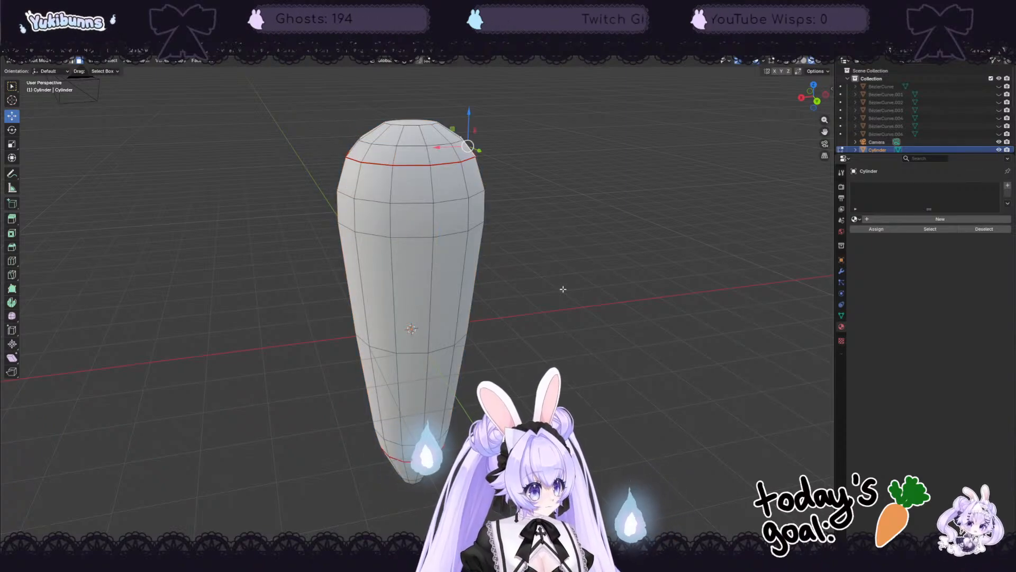
pyautogui.hotkey('ctrl', 'z')
pyautogui.hotkey('ctrl', 'z')
pyautogui.hotkey('ctrl', 'z')
pyautogui.hotkey('ctrl', 'z')
pyautogui.hotkey('ctrl', 'z')
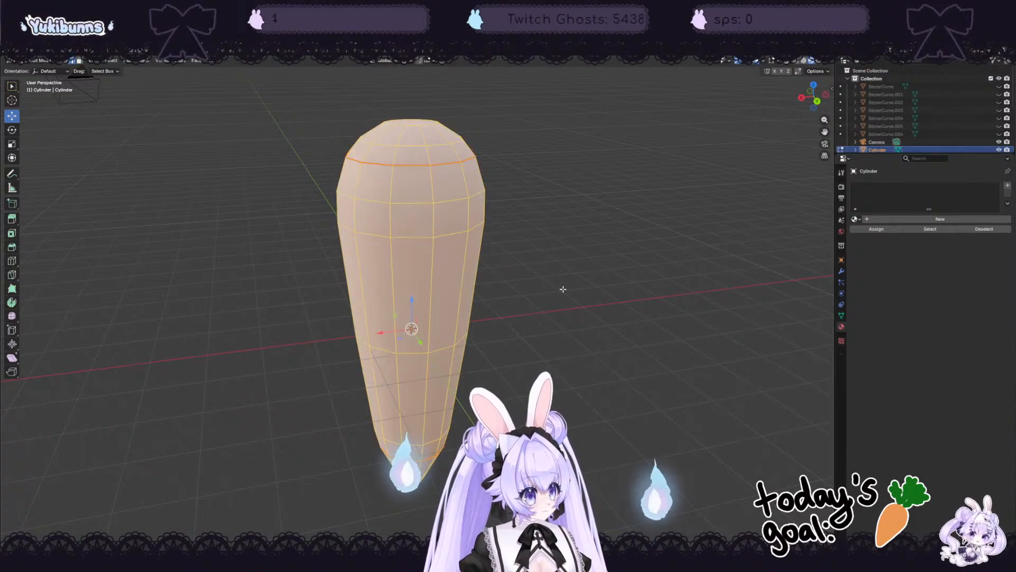
pyautogui.hotkey('ctrl', 'z')
pyautogui.hotkey('ctrl', 'z')
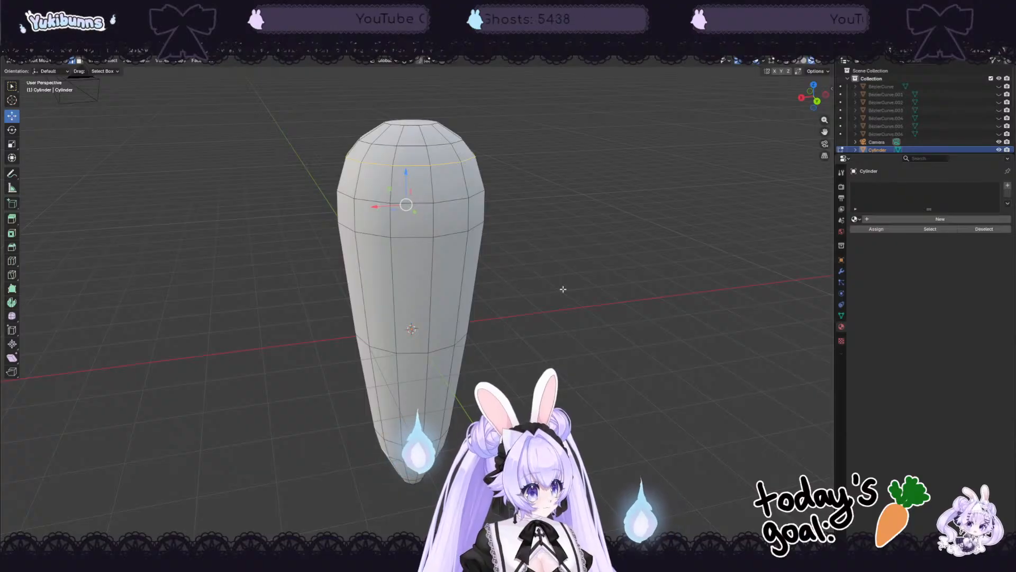
pyautogui.hotkey('ctrl', 'z')
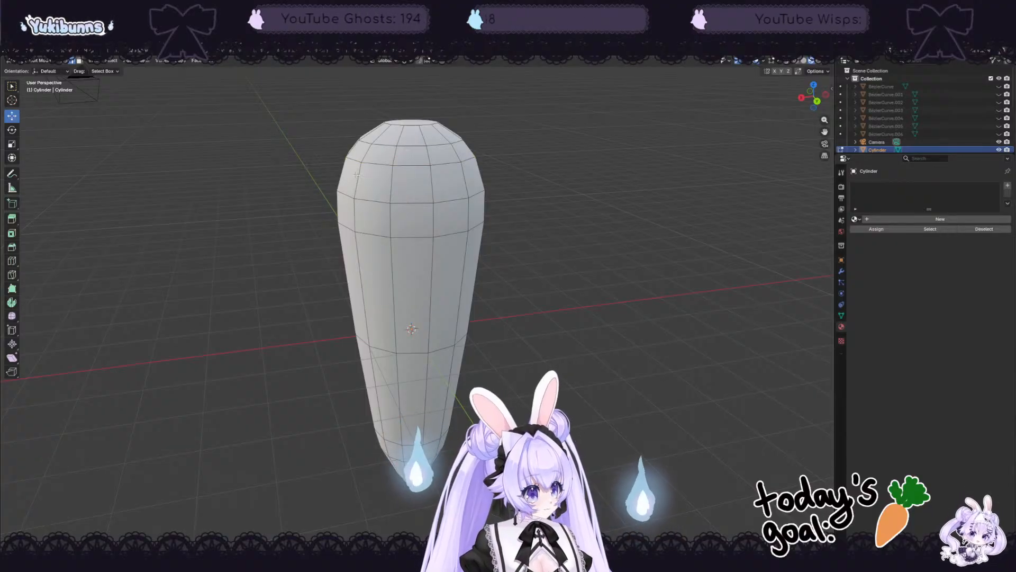
pyautogui.click(357, 178)
pyautogui.keyDown('shift'); pyautogui.click(376, 163); pyautogui.keyUp('shift')
pyautogui.keyDown('shift'); pyautogui.click(417, 164); pyautogui.keyUp('shift')
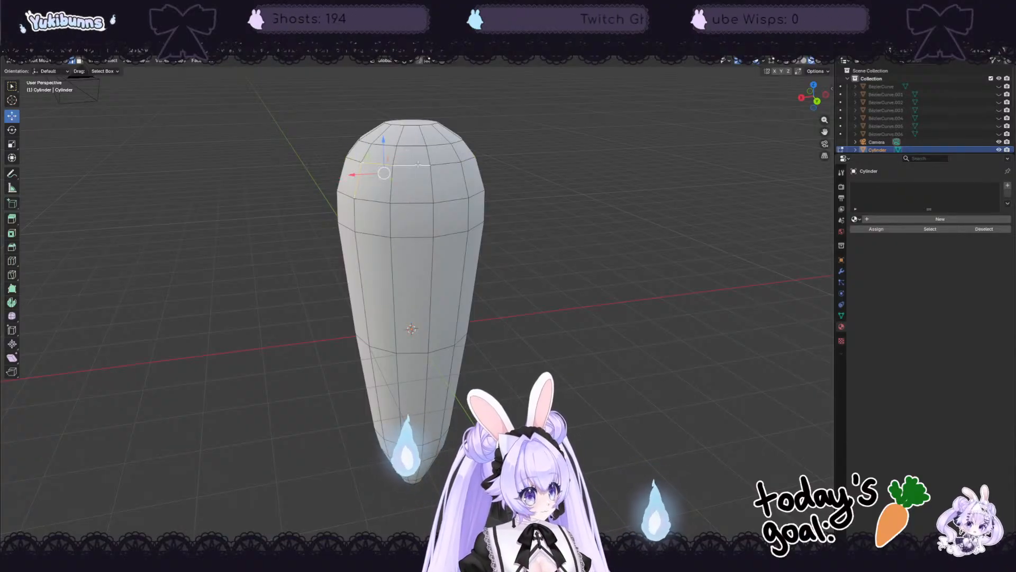
pyautogui.keyDown('shift'); pyautogui.click(442, 164); pyautogui.keyUp('shift')
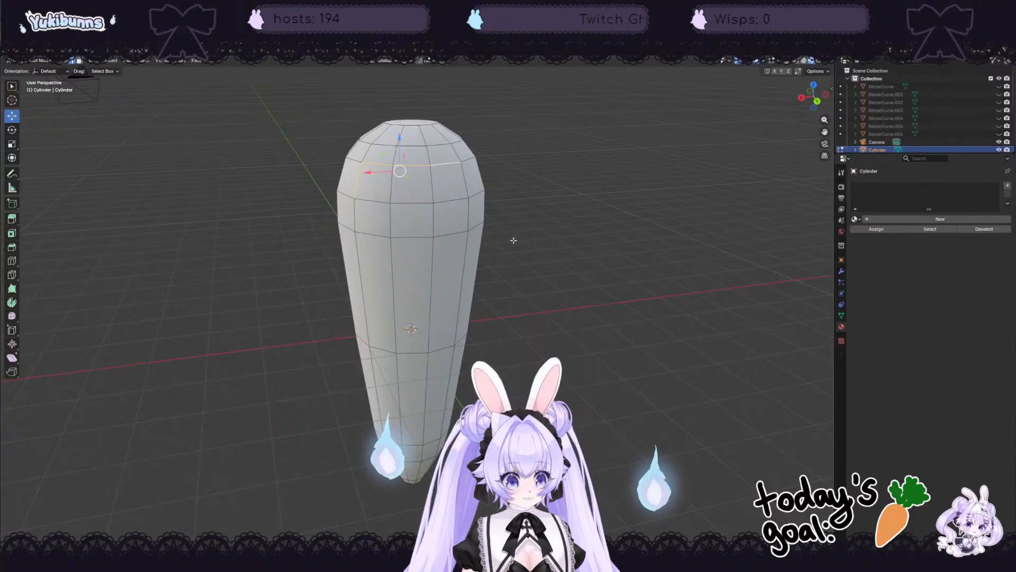
pyautogui.click(505, 163)
# Step: Select a vertical line of edges down one side of the carrot, from the flat top's rim to the tip
pyautogui.click(381, 132)
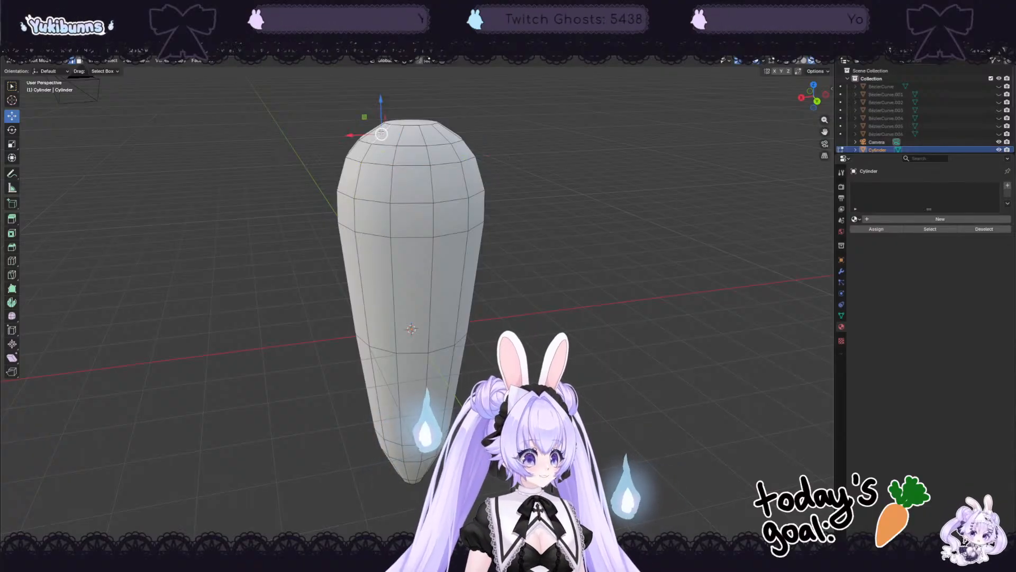
pyautogui.keyDown('shift'); pyautogui.click(366, 153); pyautogui.keyUp('shift')
pyautogui.keyDown('shift'); pyautogui.click(358, 181); pyautogui.keyUp('shift')
pyautogui.keyDown('shift'); pyautogui.click(354, 216); pyautogui.keyUp('shift')
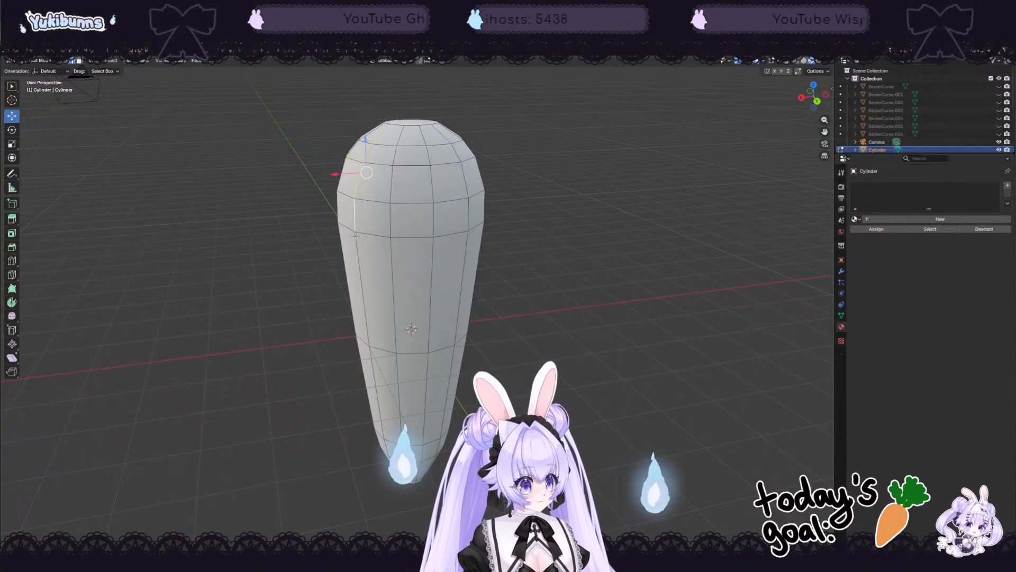
pyautogui.keyDown('shift'); pyautogui.click(356, 260); pyautogui.keyUp('shift')
pyautogui.moveTo(371, 373); pyautogui.dragTo(373, 483, button='middle')
pyautogui.keyDown('shift'); pyautogui.click(386, 507); pyautogui.keyUp('shift')
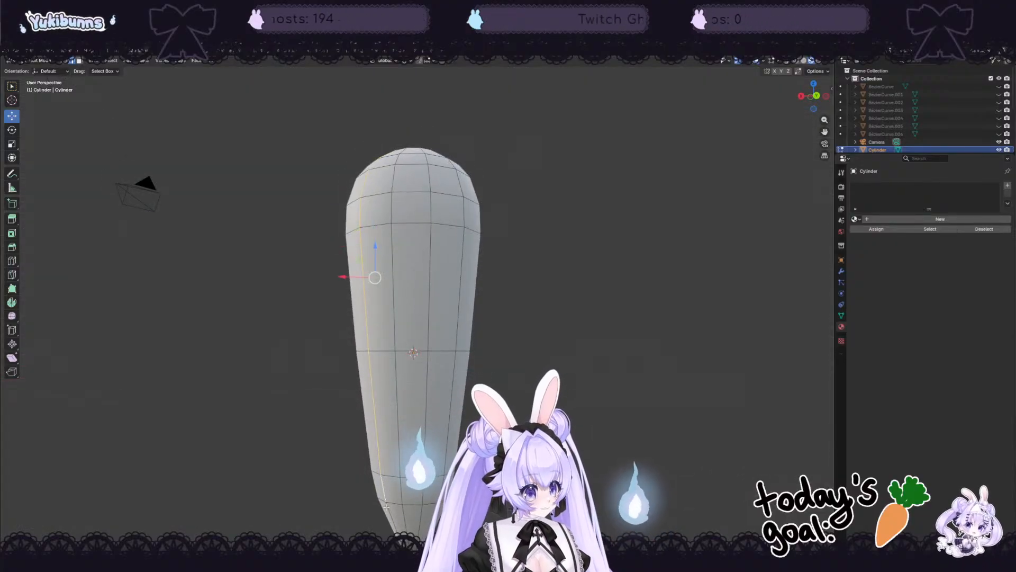
pyautogui.keyDown('shift'); pyautogui.click(390, 513); pyautogui.keyUp('shift')
# Step: Add the edges running across the underside of the carrot's tip to the selected vertical line
pyautogui.moveTo(396, 514); pyautogui.dragTo(392, 434, button='middle')
pyautogui.scroll(2, 366, 516)
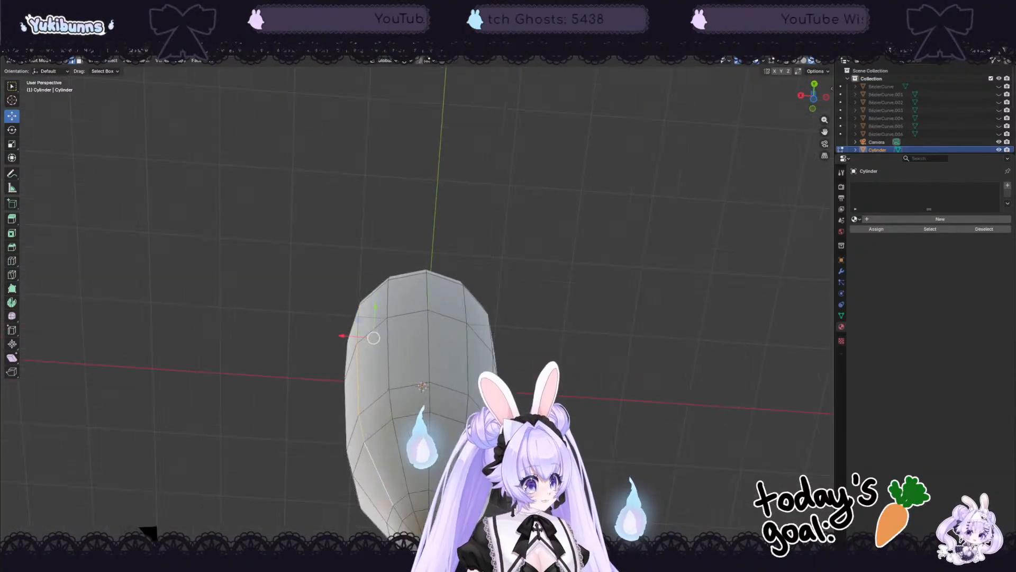
pyautogui.keyDown('shift'); pyautogui.click(398, 515); pyautogui.keyUp('shift')
pyautogui.keyDown('shift'); pyautogui.click(413, 531); pyautogui.keyUp('shift')
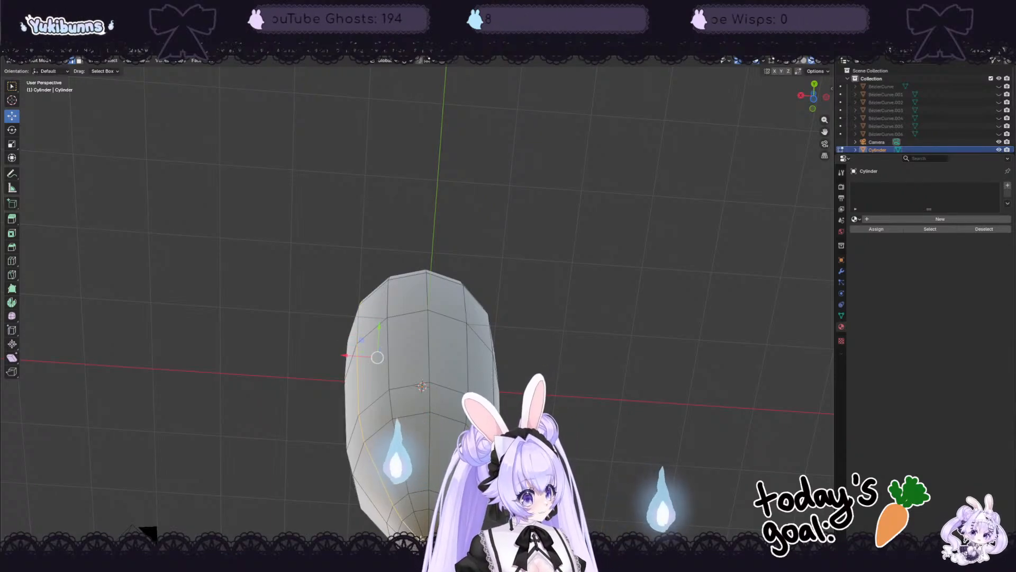
pyautogui.keyDown('shift'); pyautogui.click(422, 540); pyautogui.keyUp('shift')
pyautogui.keyDown('shift'); pyautogui.click(425, 546); pyautogui.keyUp('shift')
pyautogui.keyDown('shift'); pyautogui.click(428, 549); pyautogui.keyUp('shift')
pyautogui.keyDown('shift'); pyautogui.click(431, 553); pyautogui.keyUp('shift')
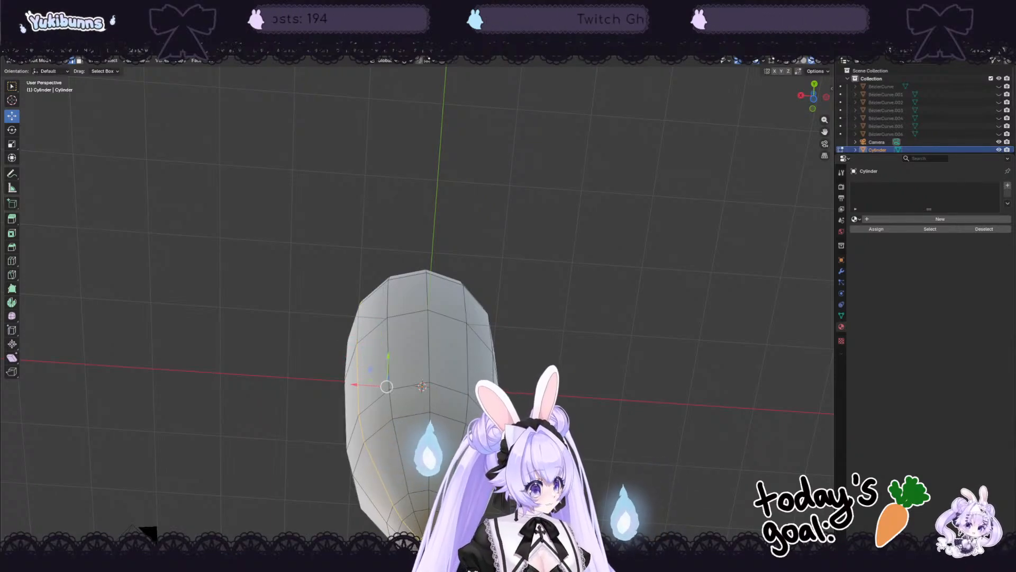
# Step: Extend the edge selection from the tip up the carrot's other side to the rim of the flat top
pyautogui.keyDown('shift'); pyautogui.click(440, 521); pyautogui.keyUp('shift')
pyautogui.keyDown('shift'); pyautogui.click(455, 471); pyautogui.keyUp('shift')
pyautogui.keyDown('shift'); pyautogui.click(467, 409); pyautogui.keyUp('shift')
pyautogui.keyDown('shift'); pyautogui.click(468, 360); pyautogui.keyUp('shift')
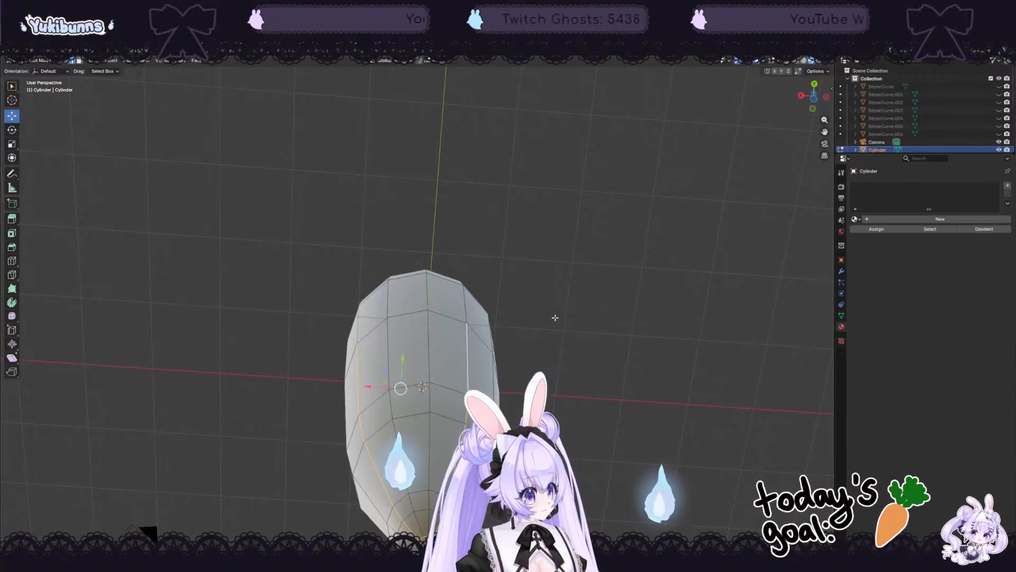
pyautogui.moveTo(555, 318)
pyautogui.mouseDown(button='middle')
pyautogui.moveTo(473, 243)
pyautogui.moveTo(555, 281)
pyautogui.moveTo(540, 310)
pyautogui.mouseUp(button='middle')
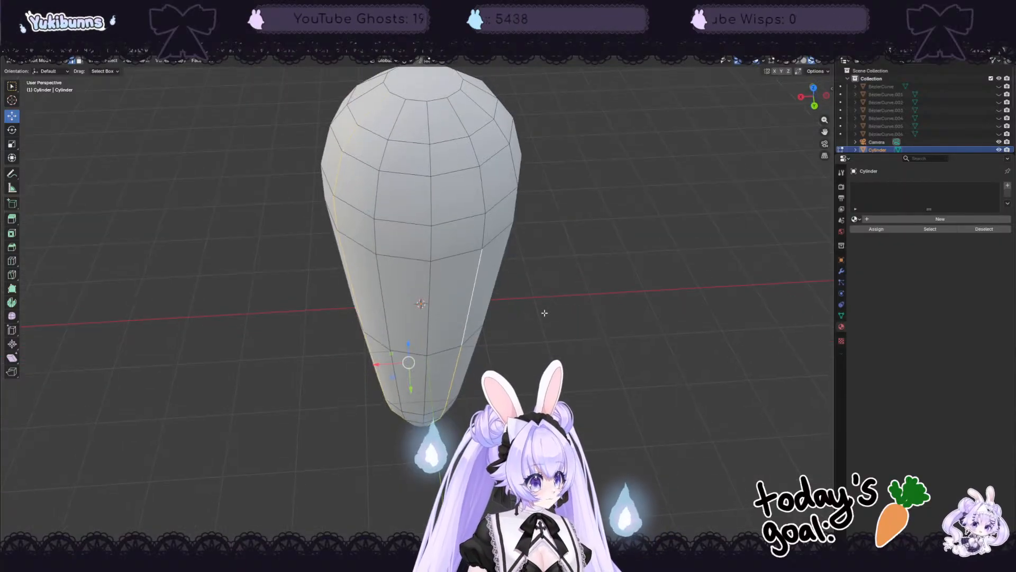
pyautogui.keyDown('shift'); pyautogui.click(484, 225); pyautogui.keyUp('shift')
pyautogui.keyDown('shift'); pyautogui.click(483, 190); pyautogui.keyUp('shift')
pyautogui.keyDown('shift'); pyautogui.click(475, 152); pyautogui.keyUp('shift')
pyautogui.keyDown('shift'); pyautogui.click(459, 117); pyautogui.keyUp('shift')
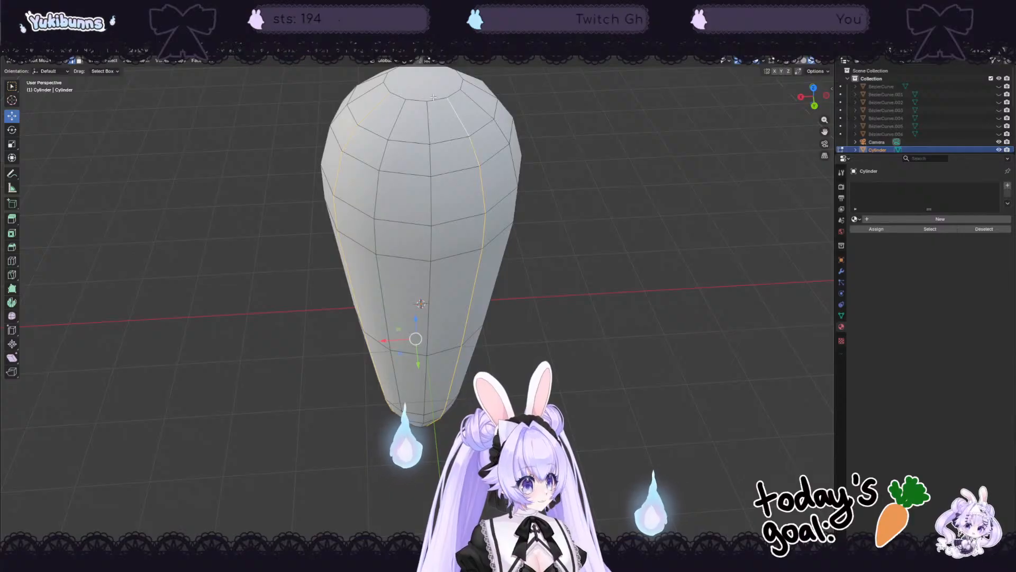
# Step: Add the rim edges of the flat top that connect the two vertical lines, and mark the selected loop as a seam
pyautogui.keyDown('shift'); pyautogui.click(434, 99); pyautogui.keyUp('shift')
pyautogui.keyDown('shift'); pyautogui.click(416, 98); pyautogui.keyUp('shift')
pyautogui.keyDown('shift'); pyautogui.click(398, 97); pyautogui.keyUp('shift')
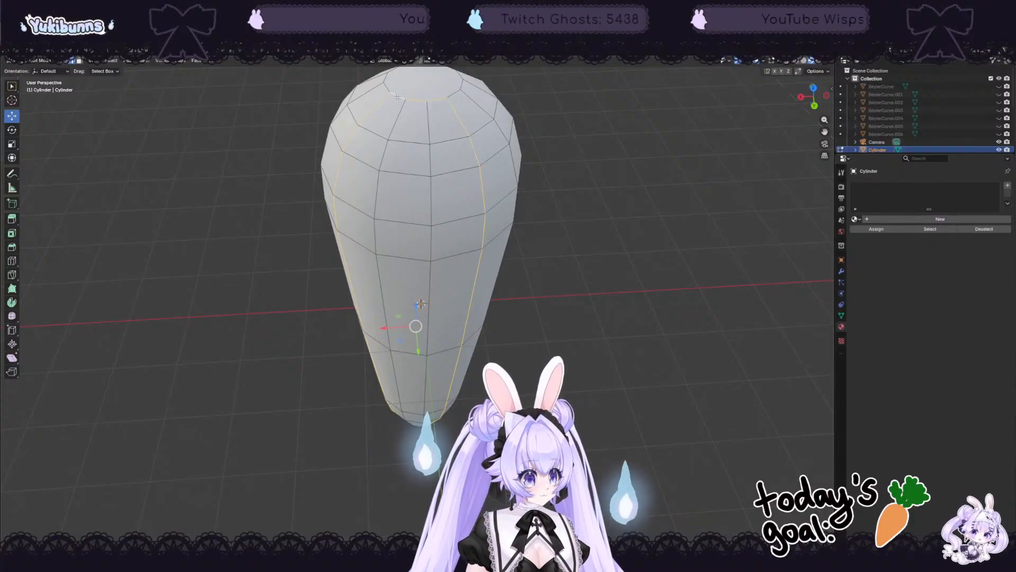
pyautogui.moveTo(397, 96); pyautogui.dragTo(478, 142, button='middle')
pyautogui.rightClick(437, 374)
pyautogui.click(431, 389)
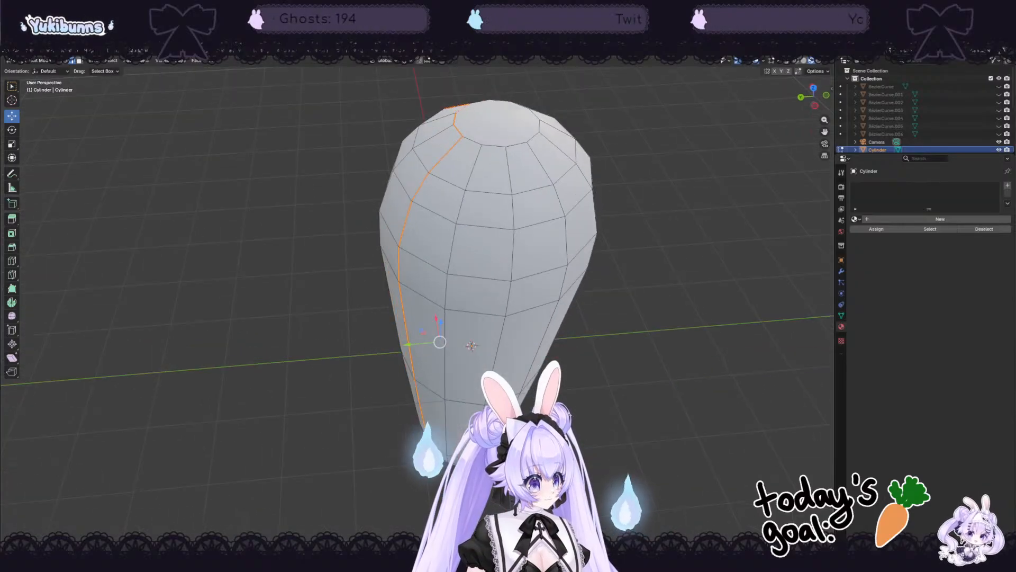
# Step: Select the flat top's unmarked rim edges beside the seam and the seam edges running down the upper part of the carrot
pyautogui.click(478, 142)
pyautogui.keyDown('shift'); pyautogui.click(444, 158); pyautogui.keyUp('shift')
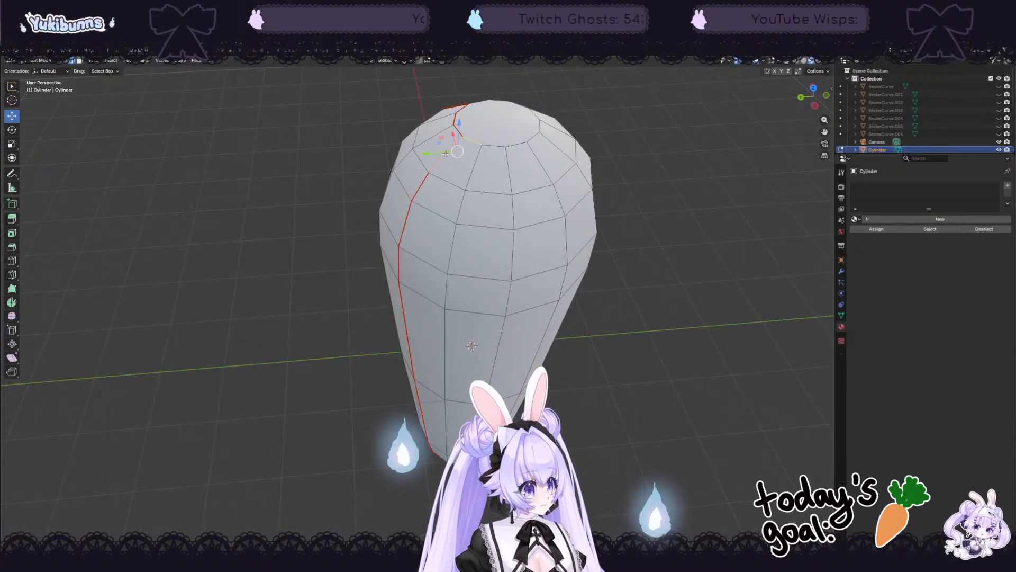
pyautogui.keyDown('shift'); pyautogui.click(420, 187); pyautogui.keyUp('shift')
pyautogui.keyDown('shift'); pyautogui.click(405, 225); pyautogui.keyUp('shift')
pyautogui.keyDown('shift'); pyautogui.click(399, 264); pyautogui.keyUp('shift')
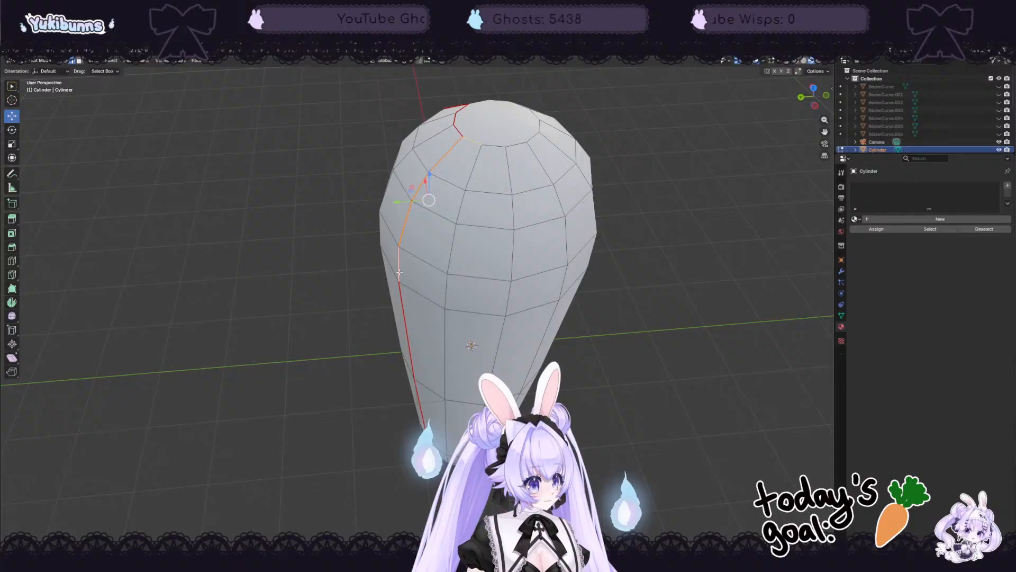
pyautogui.keyDown('shift'); pyautogui.click(405, 315); pyautogui.keyUp('shift')
pyautogui.moveTo(422, 354); pyautogui.dragTo(422, 281, button='middle')
pyautogui.keyDown('shift'); pyautogui.click(424, 403); pyautogui.keyUp('shift')
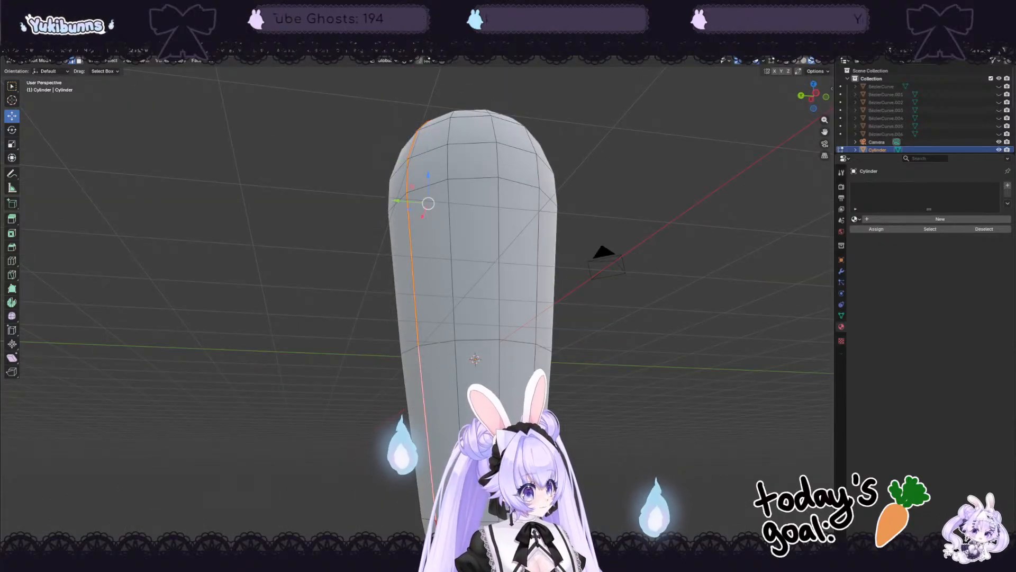
# Step: Extend the edge selection along the lower part of the seam line to the carrot's tip
pyautogui.scroll(-2, 425, 413)
pyautogui.moveTo(425, 413); pyautogui.dragTo(426, 365, button='middle')
pyautogui.keyDown('shift'); pyautogui.click(432, 407); pyautogui.keyUp('shift')
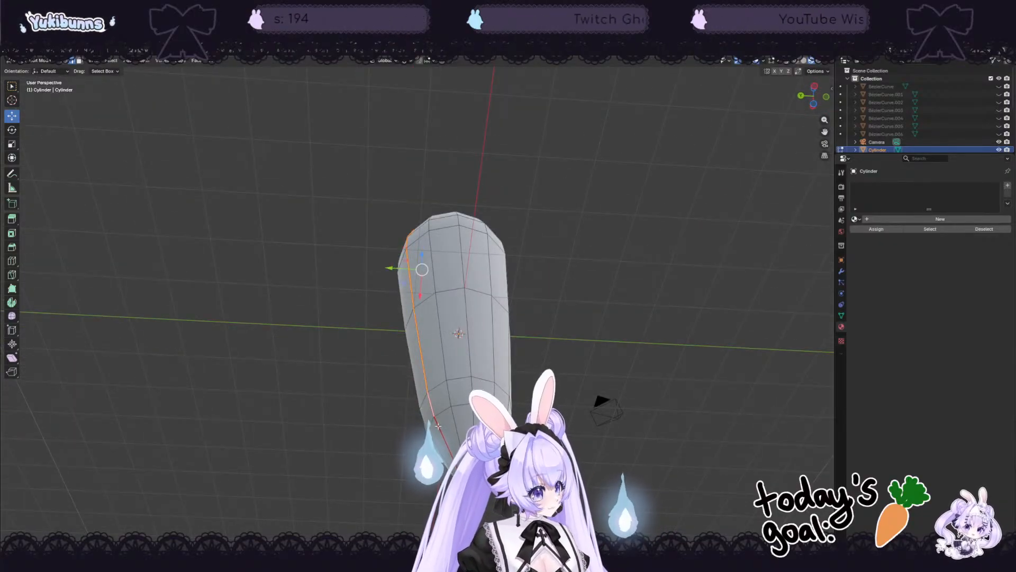
pyautogui.keyDown('shift'); pyautogui.click(439, 427); pyautogui.keyUp('shift')
pyautogui.keyDown('shift'); pyautogui.click(458, 469); pyautogui.keyUp('shift')
pyautogui.keyDown('shift'); pyautogui.click(467, 487); pyautogui.keyUp('shift')
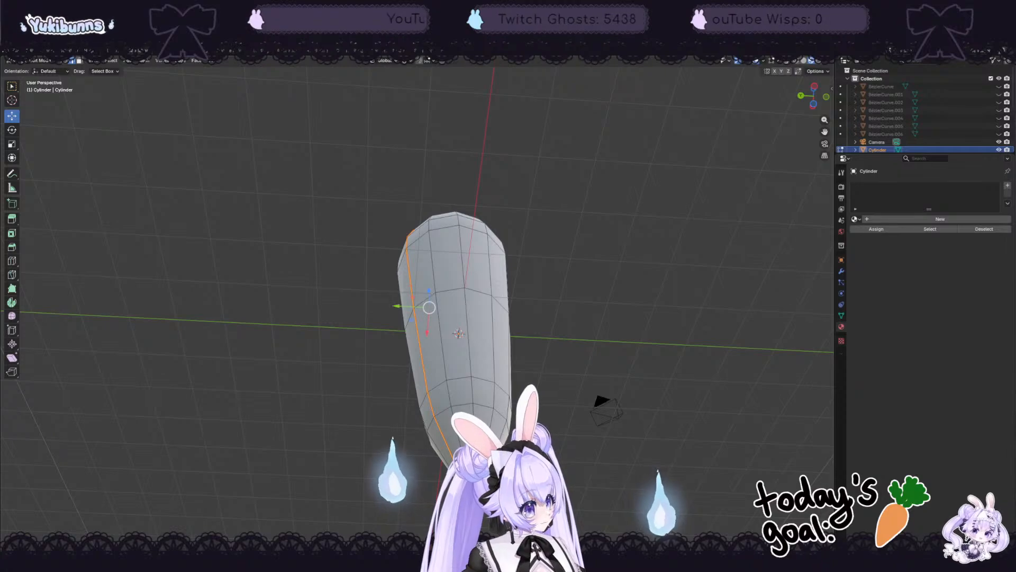
# Step: Add the edges around the underside of the tip that lead from the seam to the next unmarked vertical line
pyautogui.scroll(2, 471, 434)
pyautogui.moveTo(525, 366); pyautogui.dragTo(510, 338, button='middle')
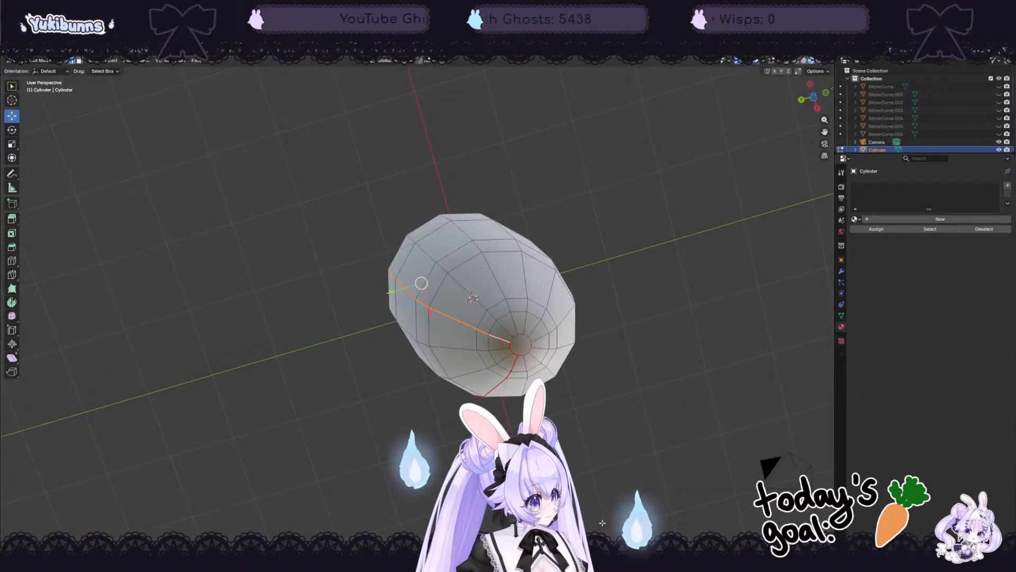
pyautogui.keyDown('shift'); pyautogui.click(510, 337); pyautogui.keyUp('shift')
pyautogui.keyDown('shift'); pyautogui.click(514, 333); pyautogui.keyUp('shift')
pyautogui.keyDown('shift'); pyautogui.click(521, 330); pyautogui.keyUp('shift')
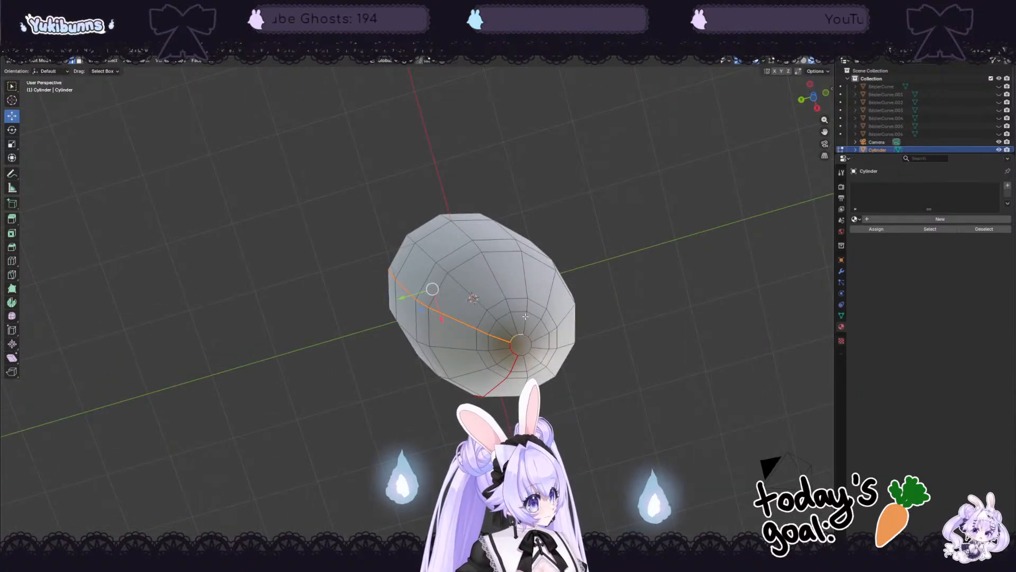
# Step: Extend the edge selection from the tip up the unmarked vertical line to the rim of the flat top
pyautogui.keyDown('shift'); pyautogui.click(525, 318); pyautogui.keyUp('shift')
pyautogui.keyDown('shift'); pyautogui.click(527, 306); pyautogui.keyUp('shift')
pyautogui.keyDown('shift'); pyautogui.click(525, 287); pyautogui.keyUp('shift')
pyautogui.moveTo(617, 232); pyautogui.dragTo(550, 275, button='middle')
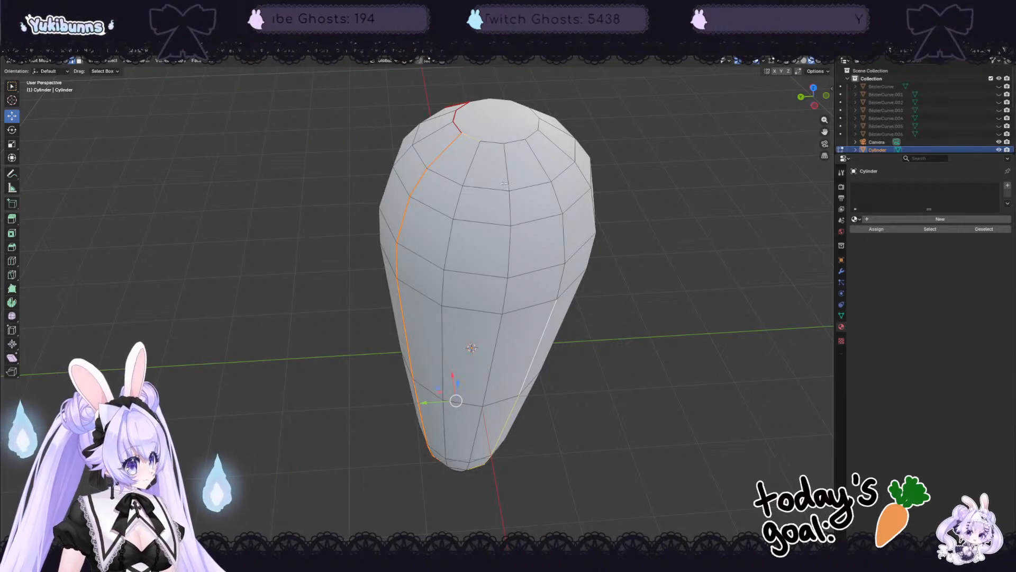
pyautogui.keyDown('shift'); pyautogui.click(561, 279); pyautogui.keyUp('shift')
pyautogui.keyDown('shift'); pyautogui.click(567, 241); pyautogui.keyUp('shift')
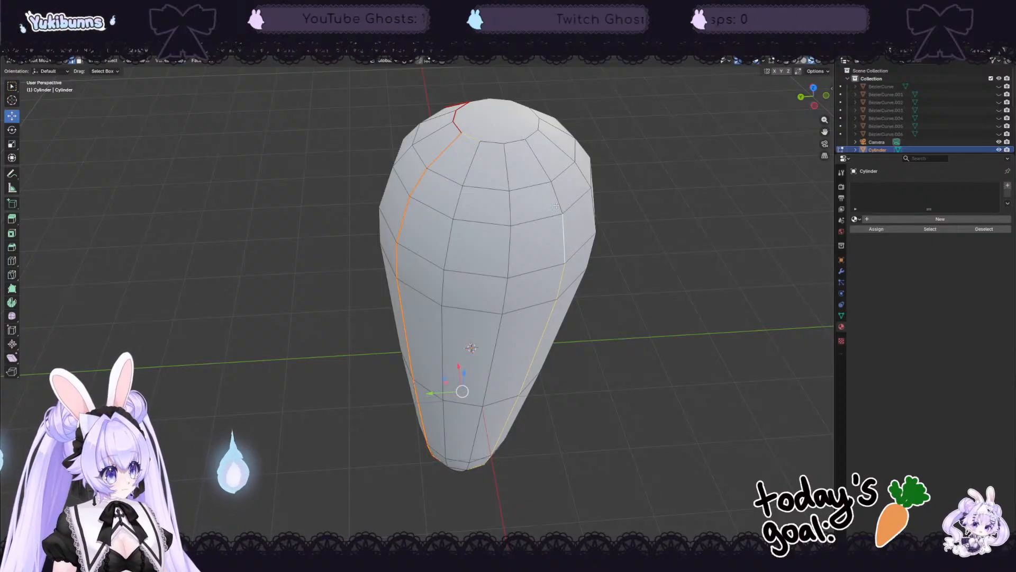
pyautogui.keyDown('shift'); pyautogui.click(557, 198); pyautogui.keyUp('shift')
pyautogui.keyDown('shift'); pyautogui.click(536, 156); pyautogui.keyUp('shift')
# Step: Close the edge loop across the flat top's rim and mark the whole selection as a seam
pyautogui.keyDown('shift'); pyautogui.click(501, 142); pyautogui.keyUp('shift')
pyautogui.keyDown('shift'); pyautogui.click(492, 143); pyautogui.keyUp('shift')
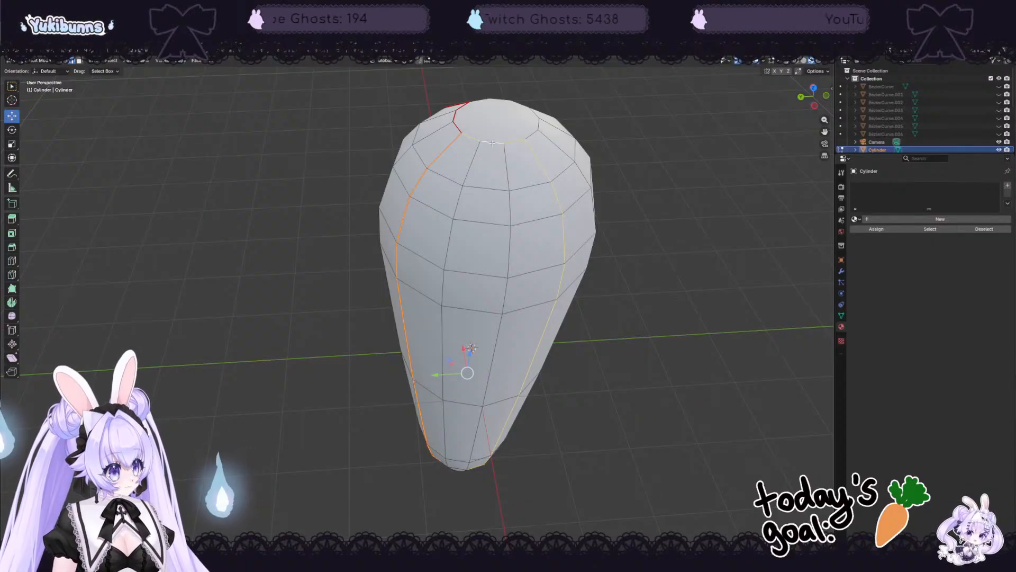
pyautogui.moveTo(606, 413); pyautogui.dragTo(582, 391, button='middle')
pyautogui.hotkey('ctrl', 'e')
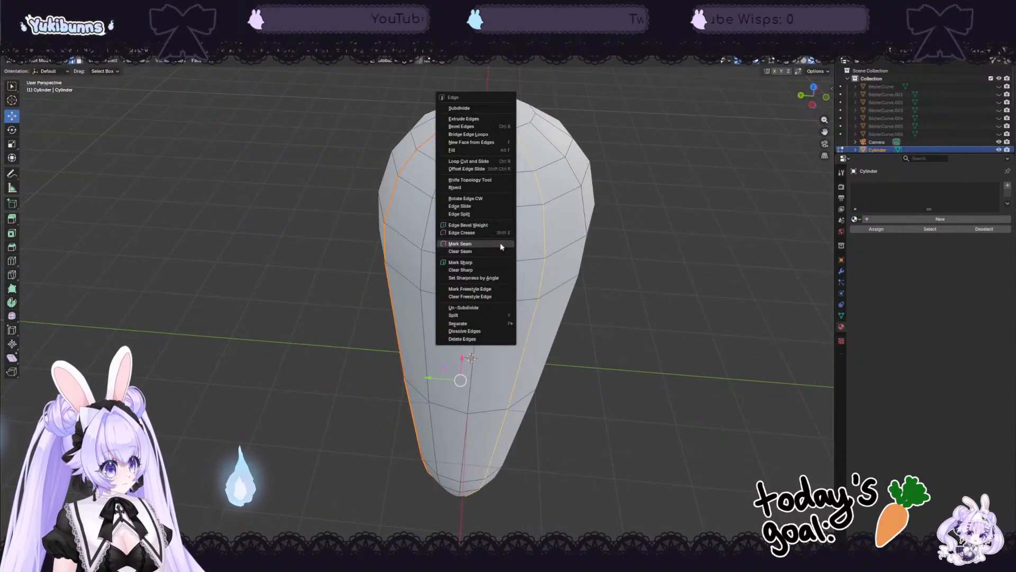
pyautogui.click(482, 243)
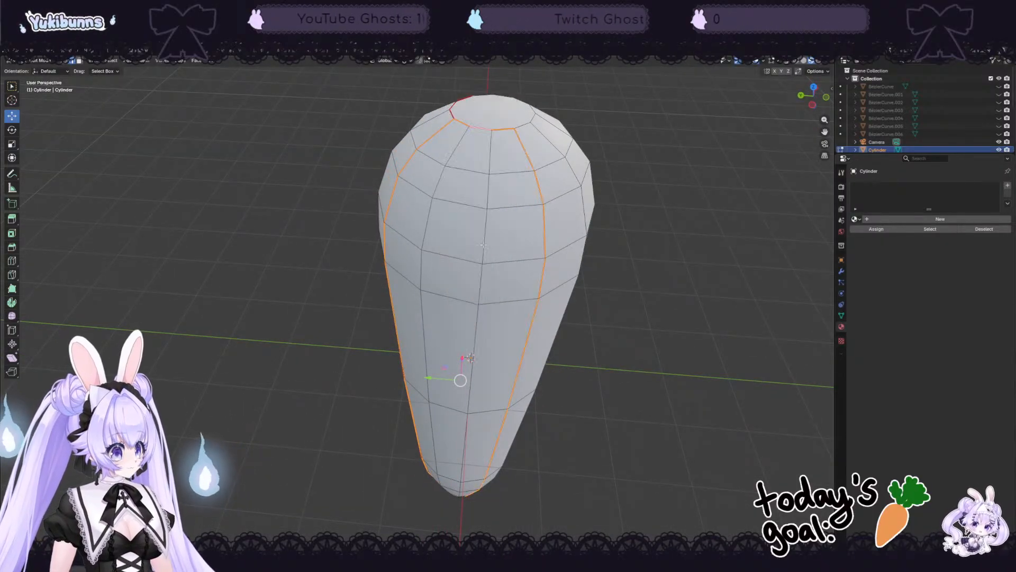
# Step: Select the unmarked rim edge on the carrot's next side and the adjoining seam line down towards the tip
pyautogui.moveTo(643, 326); pyautogui.dragTo(583, 315, button='middle')
pyautogui.moveTo(576, 257); pyautogui.dragTo(551, 382, button='middle')
pyautogui.press('KP_1')
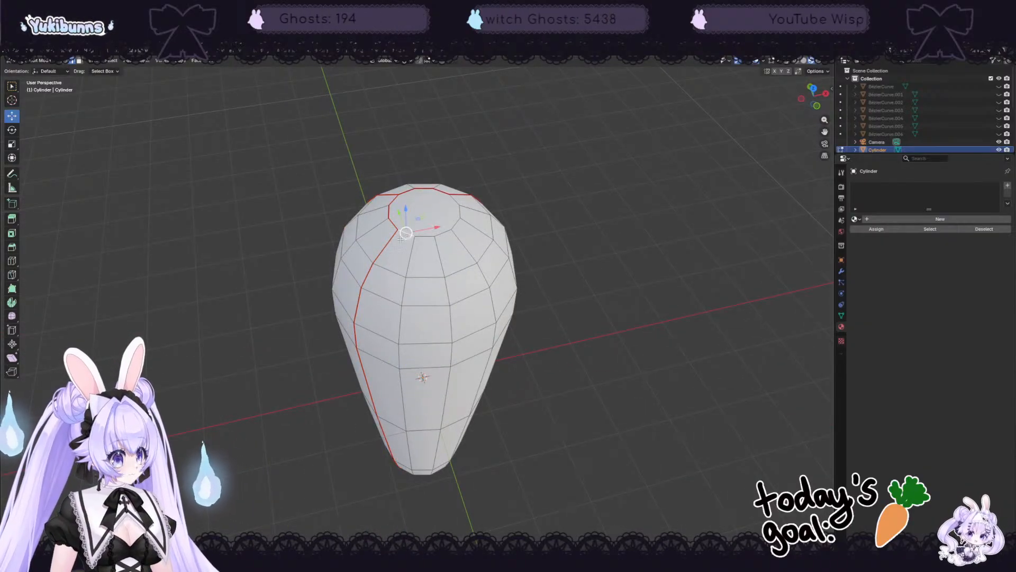
pyautogui.click(382, 250)
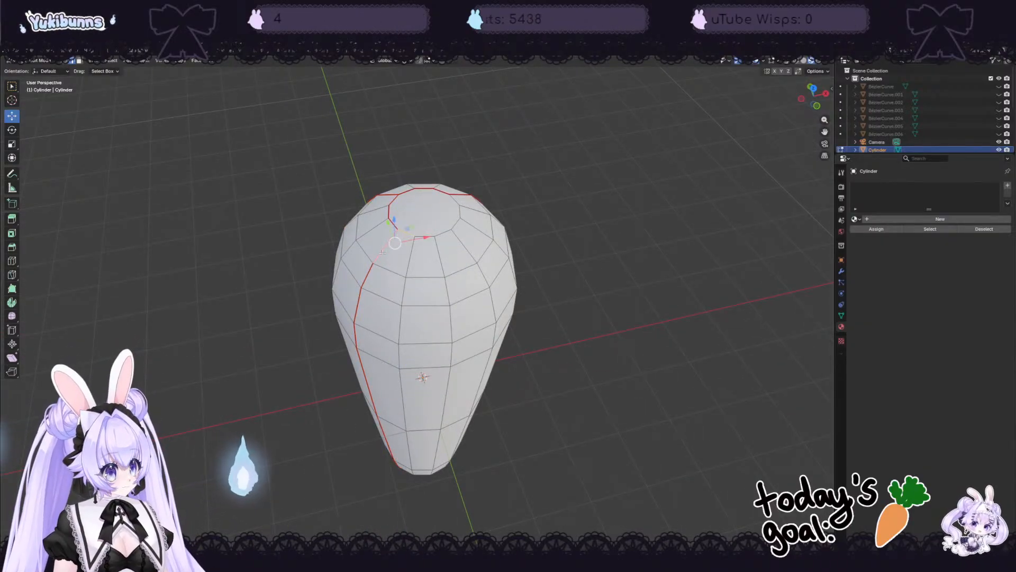
pyautogui.moveTo(557, 406); pyautogui.dragTo(564, 357, button='middle')
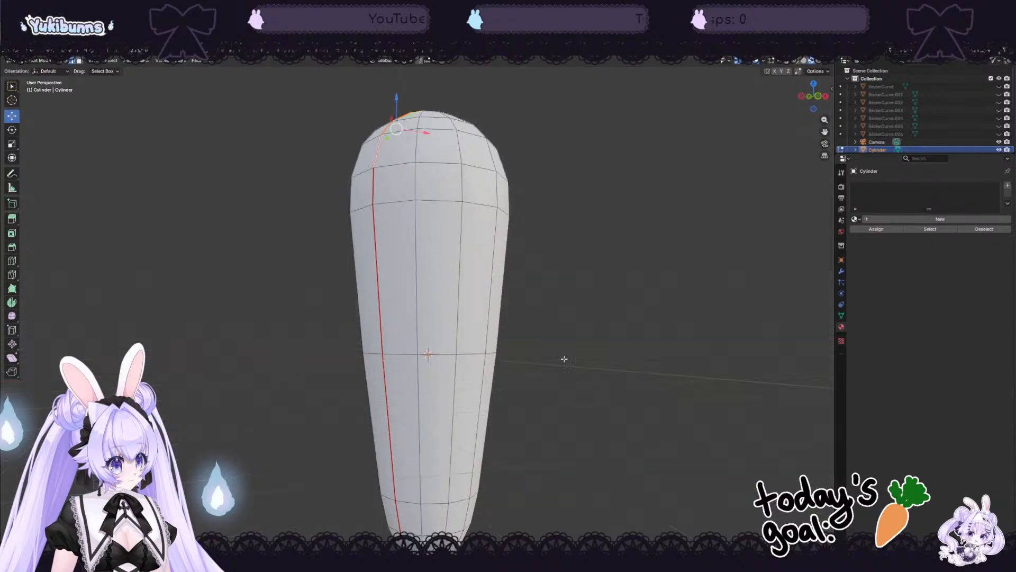
pyautogui.click(377, 189)
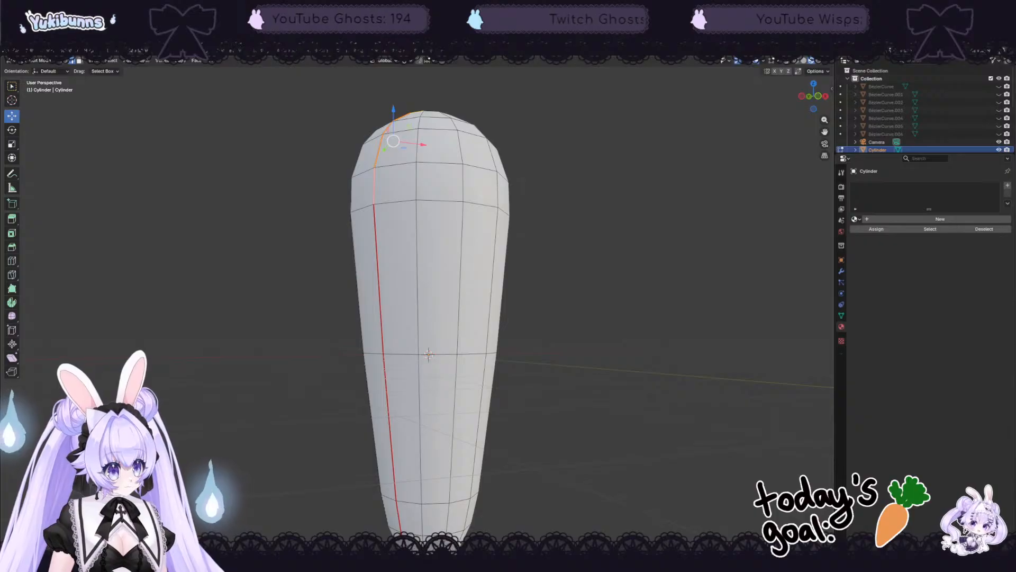
pyautogui.keyDown('shift'); pyautogui.click(379, 282); pyautogui.keyUp('shift')
pyautogui.keyDown('shift'); pyautogui.click(387, 415); pyautogui.keyUp('shift')
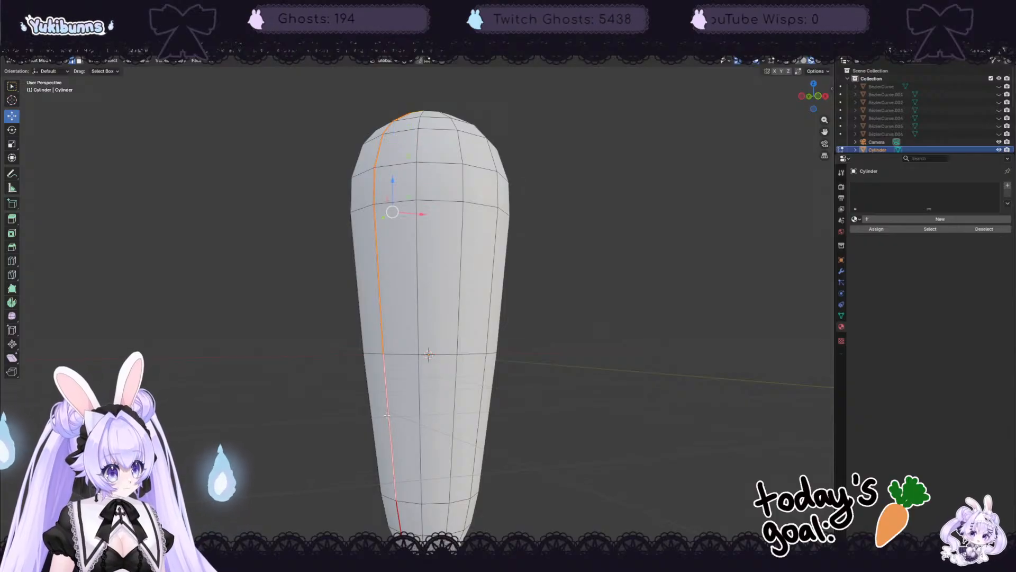
pyautogui.keyDown('shift'); pyautogui.click(392, 508); pyautogui.keyUp('shift')
# Step: Continue the edge selection down to the tip and around its underside to the next unmarked vertical line
pyautogui.moveTo(524, 525); pyautogui.dragTo(468, 442, button='middle')
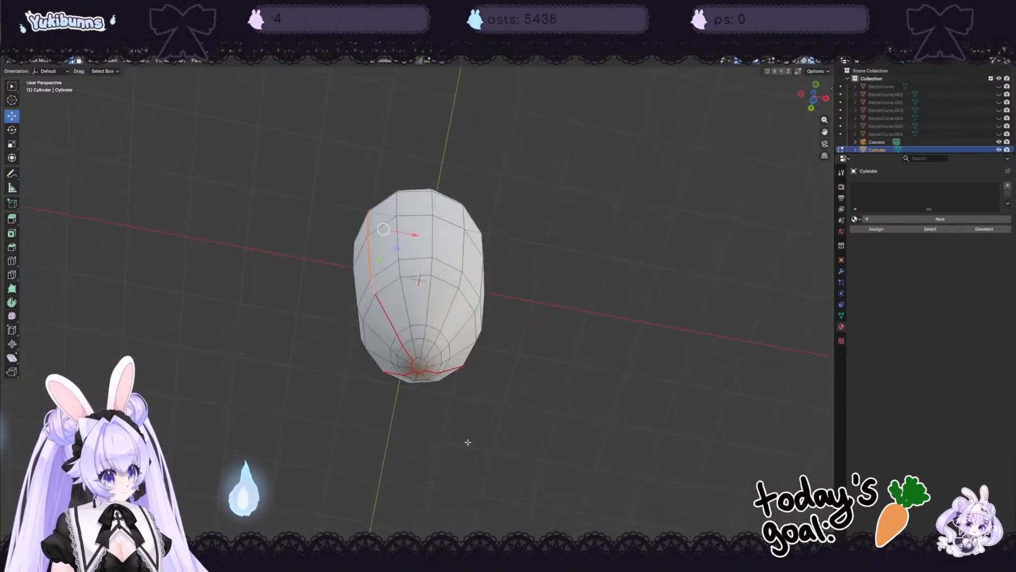
pyautogui.keyDown('shift'); pyautogui.click(391, 329); pyautogui.keyUp('shift')
pyautogui.keyDown('shift'); pyautogui.click(398, 341); pyautogui.keyUp('shift')
pyautogui.keyDown('shift'); pyautogui.click(411, 357); pyautogui.keyUp('shift')
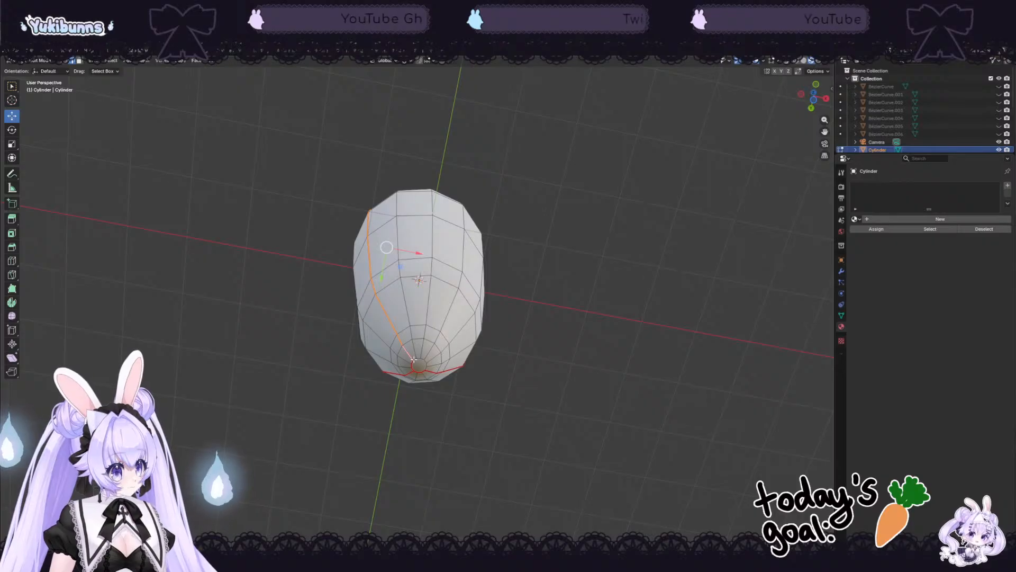
pyautogui.keyDown('shift'); pyautogui.click(413, 361); pyautogui.keyUp('shift')
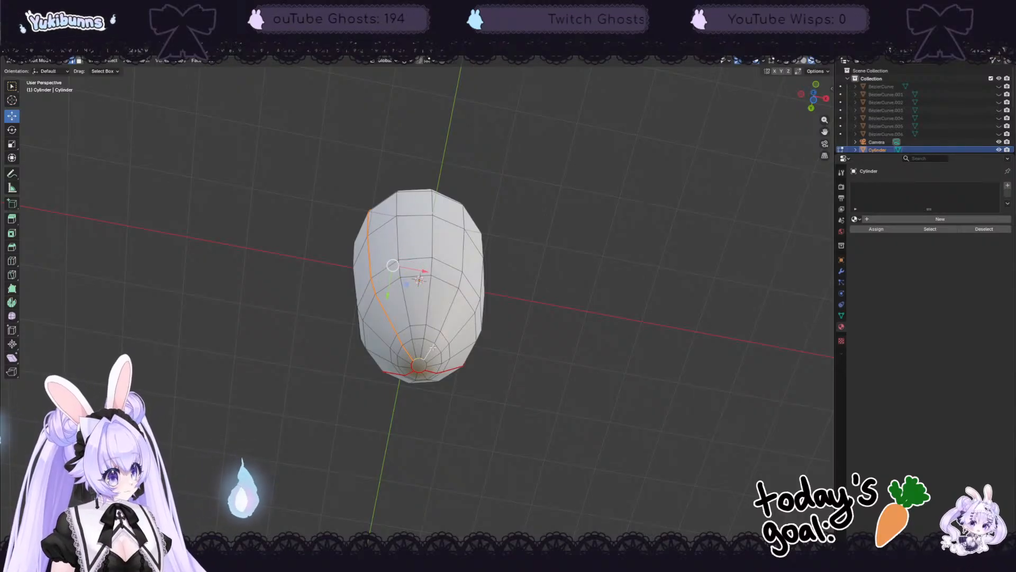
# Step: Add the unmarked vertical line of edges from the tip up to the flat top and the rim edges that close the loop
pyautogui.moveTo(549, 249); pyautogui.dragTo(544, 284, button='middle')
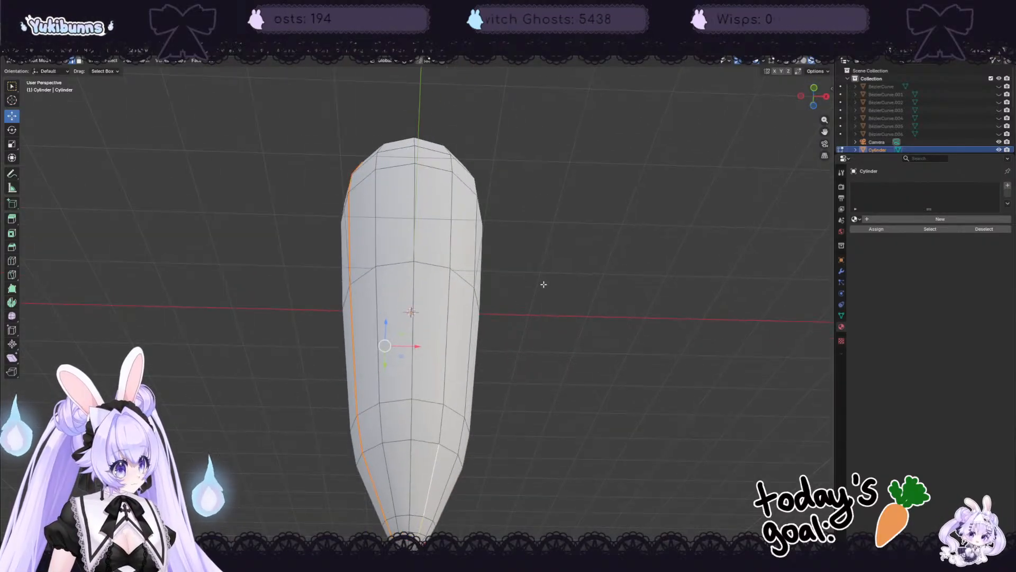
pyautogui.keyDown('shift'); pyautogui.click(442, 421); pyautogui.keyUp('shift')
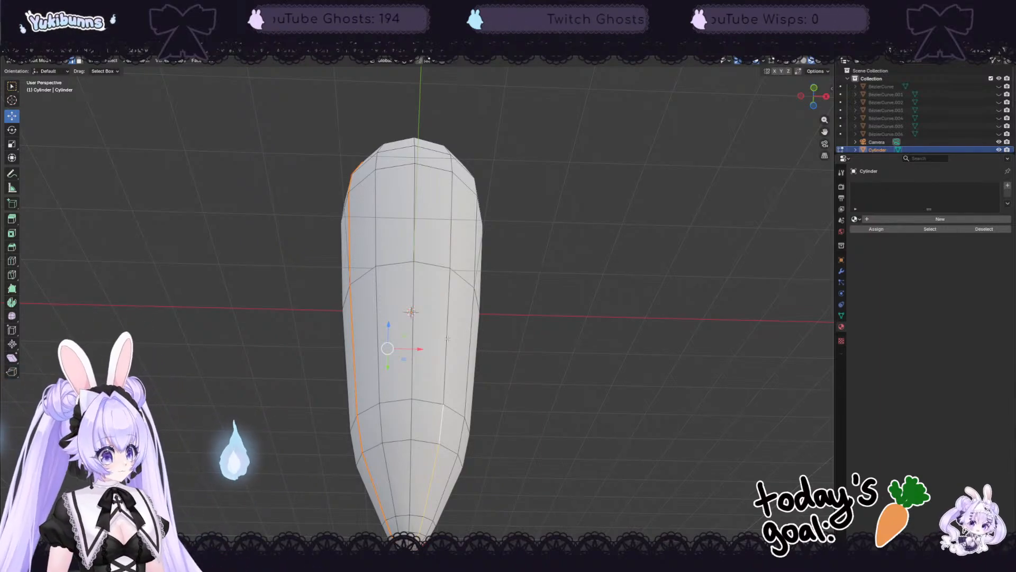
pyautogui.keyDown('shift'); pyautogui.click(452, 298); pyautogui.keyUp('shift')
pyautogui.moveTo(448, 244); pyautogui.dragTo(507, 243, button='middle')
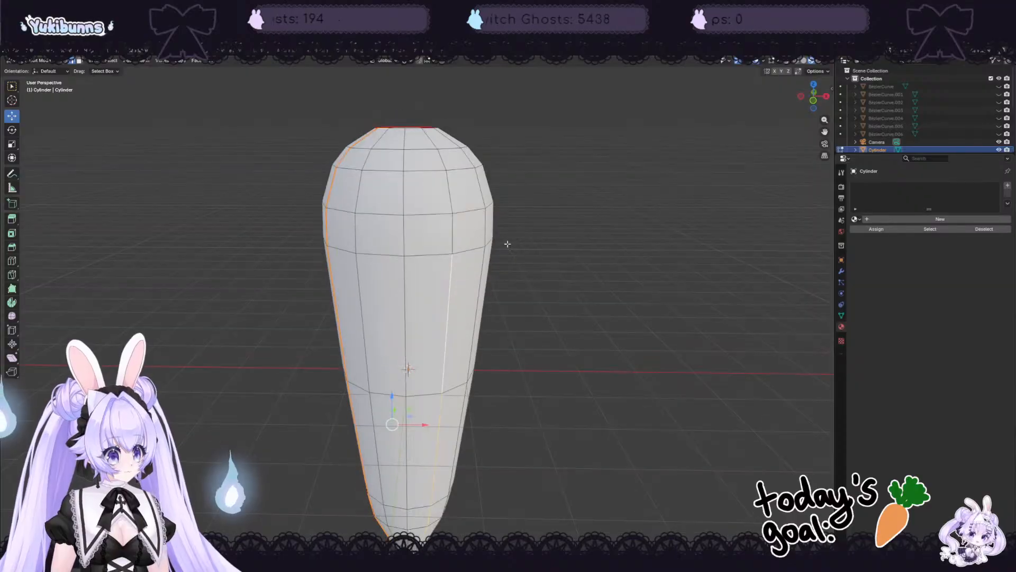
pyautogui.keyDown('shift'); pyautogui.click(453, 233); pyautogui.keyUp('shift')
pyautogui.keyDown('shift'); pyautogui.click(449, 191); pyautogui.keyUp('shift')
pyautogui.keyDown('shift'); pyautogui.click(444, 159); pyautogui.keyUp('shift')
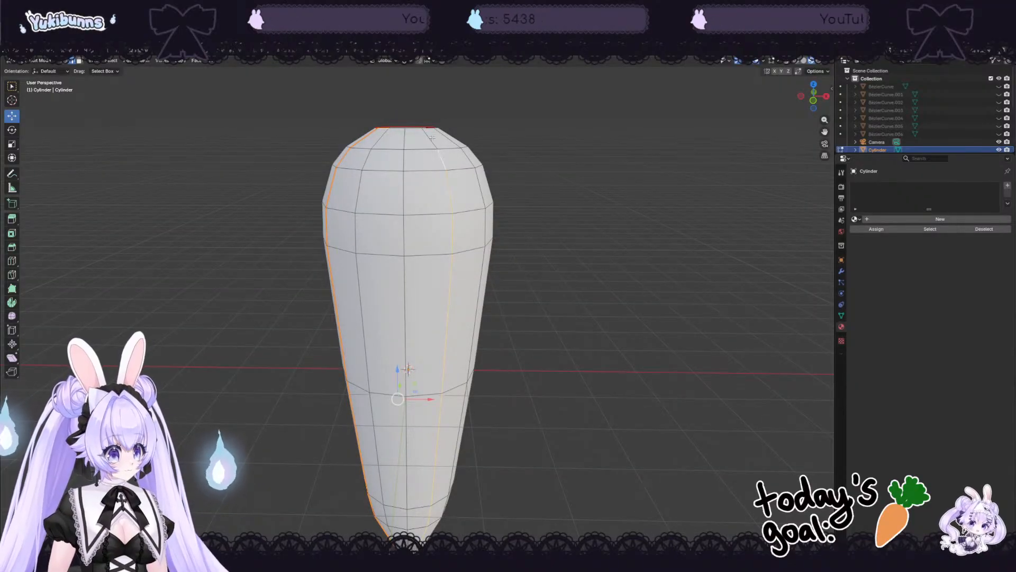
pyautogui.keyDown('shift'); pyautogui.click(435, 139); pyautogui.keyUp('shift')
pyautogui.moveTo(539, 141); pyautogui.dragTo(550, 173, button='middle')
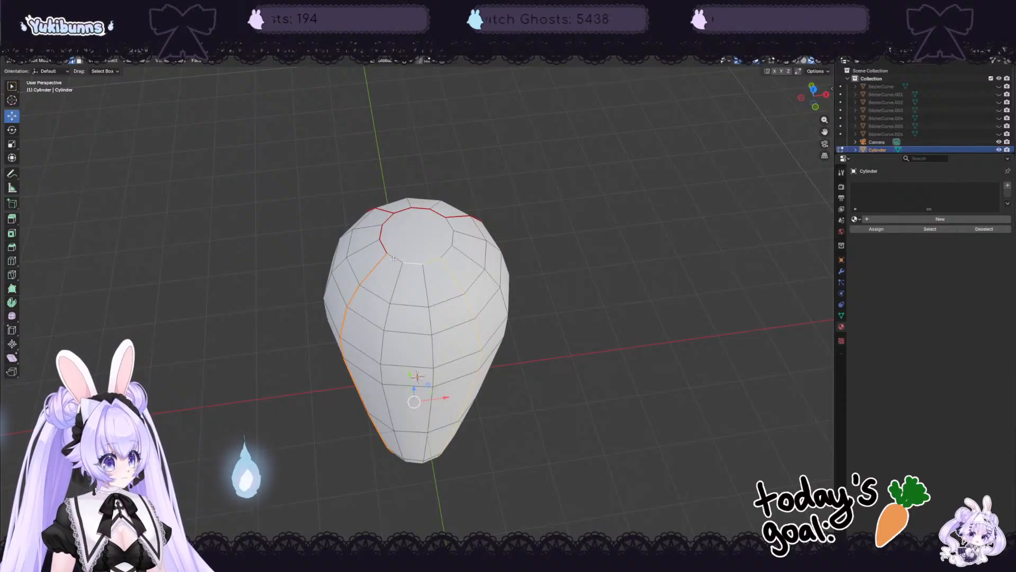
pyautogui.moveTo(540, 352); pyautogui.dragTo(555, 280, button='middle')
pyautogui.rightClick(554, 327)
pyautogui.click(546, 344)
pyautogui.hotkey('alt', 'a')
pyautogui.keyDown('alt'); pyautogui.click(473, 282); pyautogui.keyUp('alt')
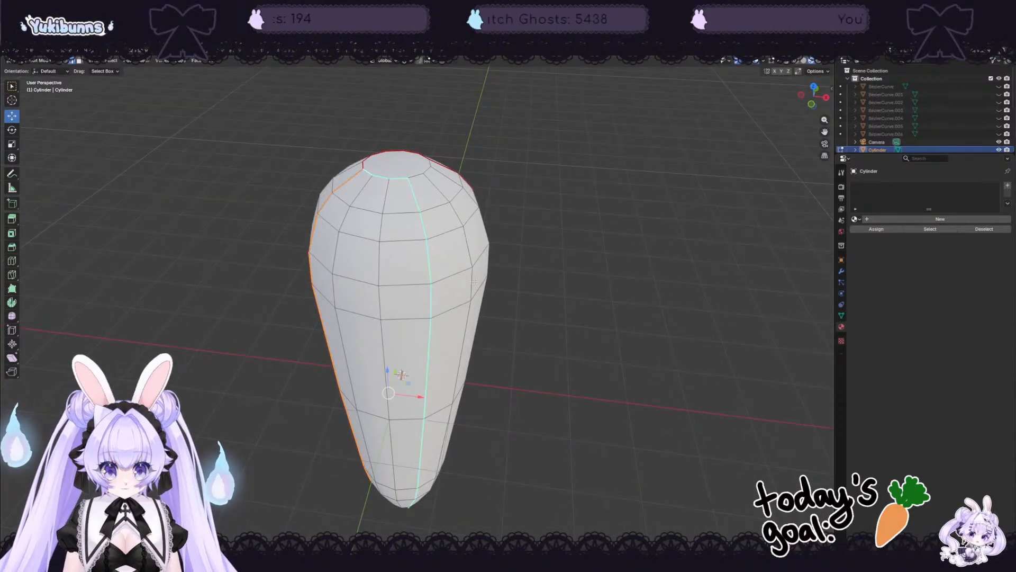
# Step: Mark the selected edge loop as a seam
pyautogui.hotkey('ctrl', 'e')
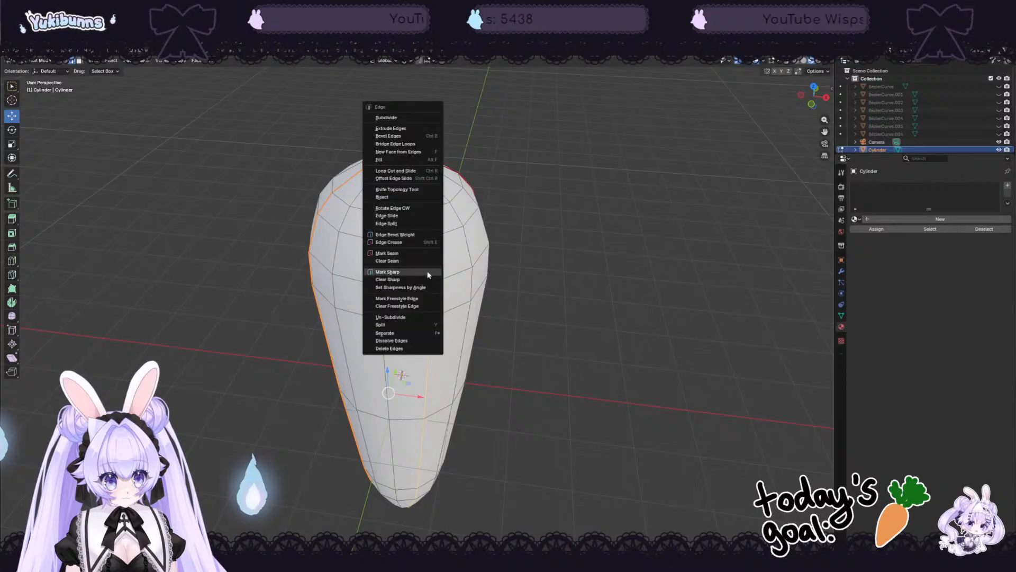
pyautogui.click(413, 256)
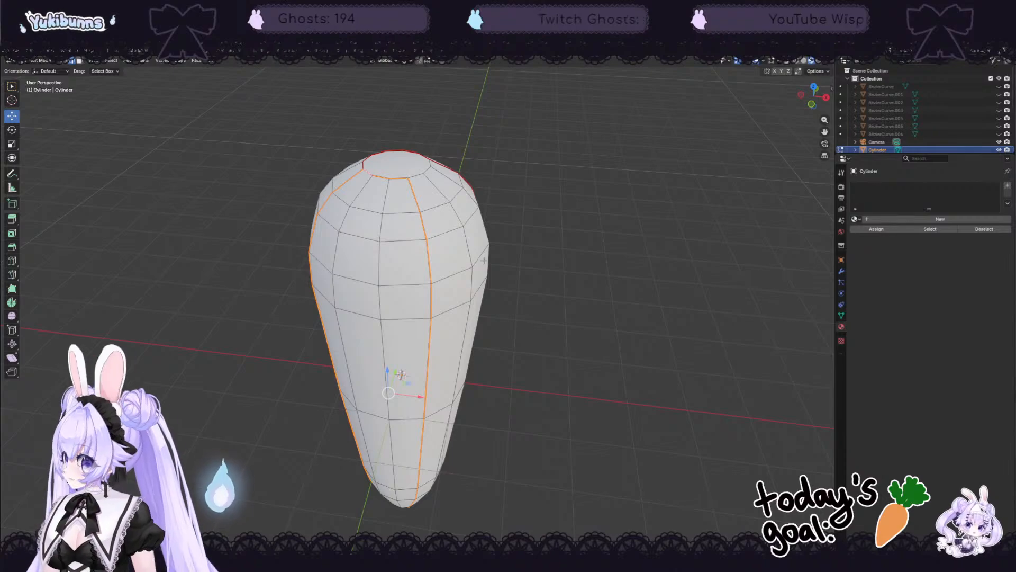
# Step: Select the remaining unmarked rim edges between two seams and the seam line running down the carrot's side
pyautogui.moveTo(567, 161); pyautogui.dragTo(521, 198, button='middle')
pyautogui.click(357, 167)
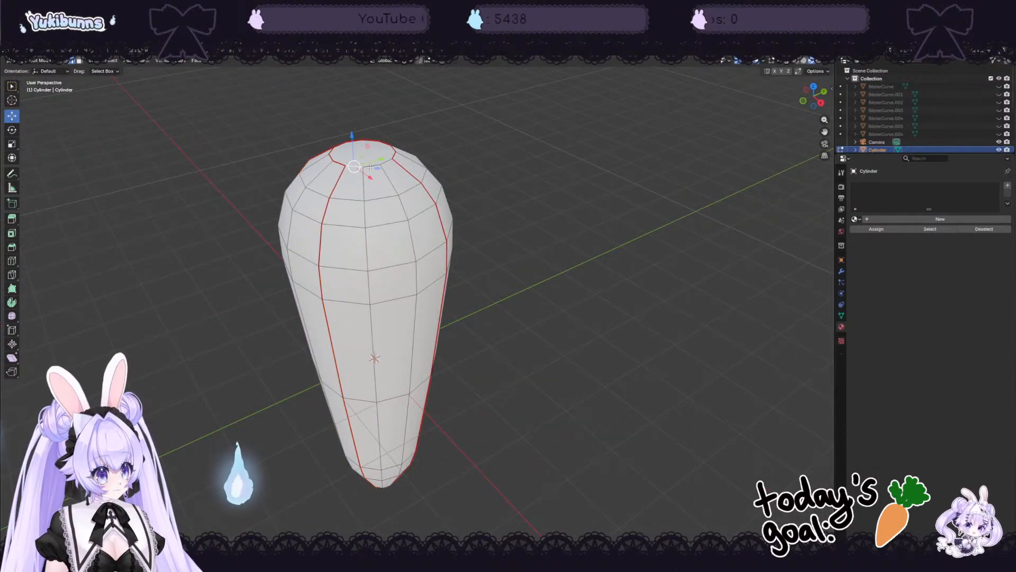
pyautogui.keyDown('shift'); pyautogui.click(370, 168); pyautogui.keyUp('shift')
pyautogui.moveTo(443, 173); pyautogui.dragTo(482, 181, button='middle')
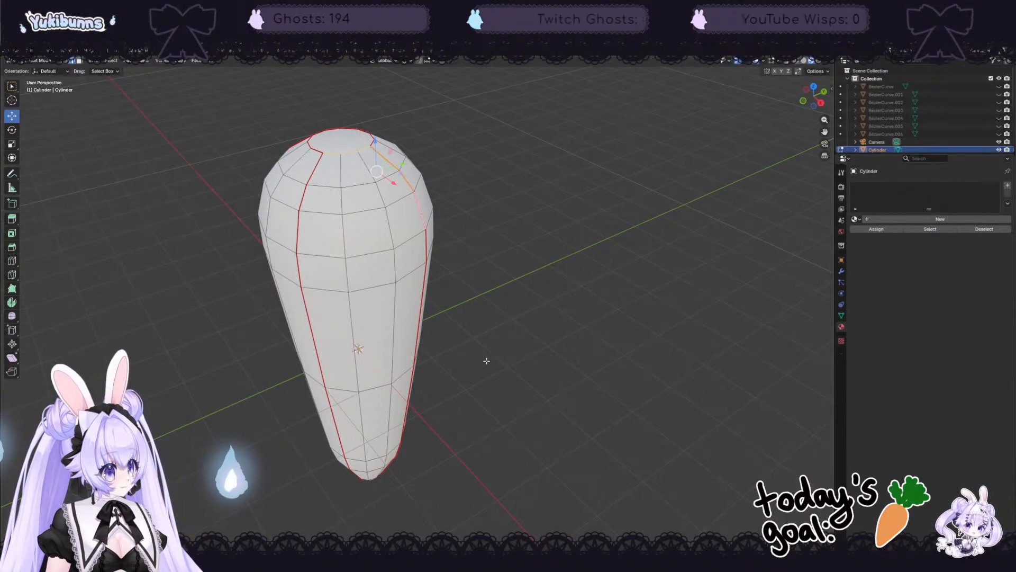
pyautogui.moveTo(416, 212); pyautogui.dragTo(449, 395, button='middle')
pyautogui.keyDown('ctrl'); pyautogui.click(379, 387); pyautogui.keyUp('ctrl')
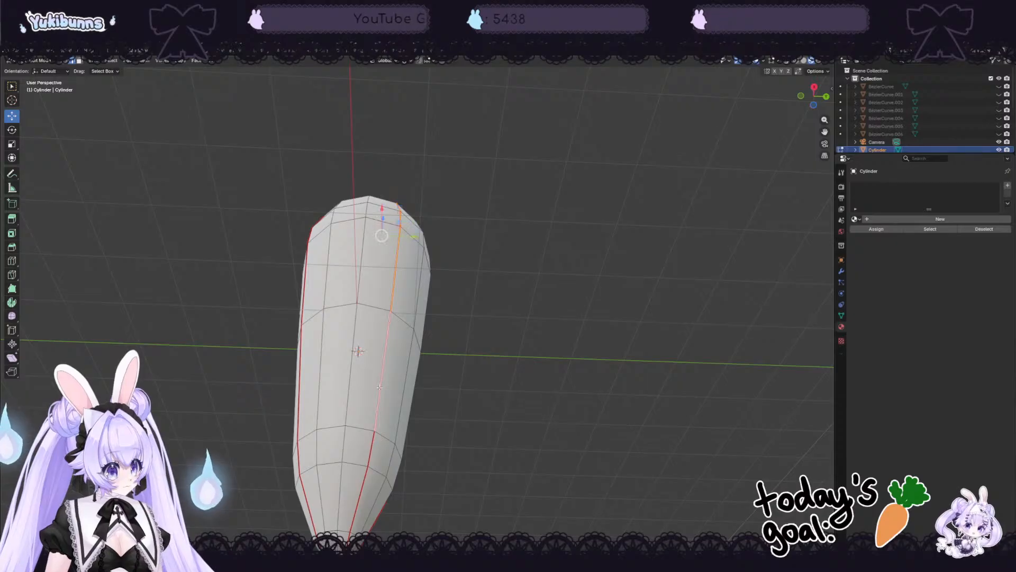
pyautogui.keyDown('shift'); pyautogui.click(371, 443); pyautogui.keyUp('shift')
pyautogui.keyDown('shift'); pyautogui.click(363, 487); pyautogui.keyUp('shift')
# Step: Add the last short seam edges leading into the carrot's tip to the selection
pyautogui.moveTo(425, 531); pyautogui.dragTo(435, 495, button='middle')
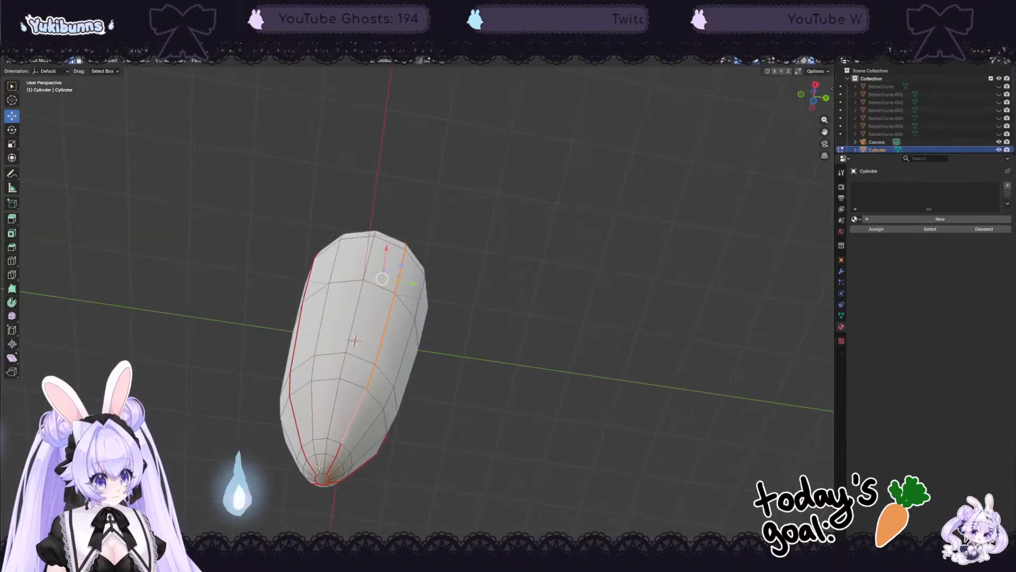
pyautogui.keyDown('shift'); pyautogui.click(336, 452); pyautogui.keyUp('shift')
pyautogui.keyDown('shift'); pyautogui.click(334, 461); pyautogui.keyUp('shift')
pyautogui.keyDown('shift'); pyautogui.click(330, 470); pyautogui.keyUp('shift')
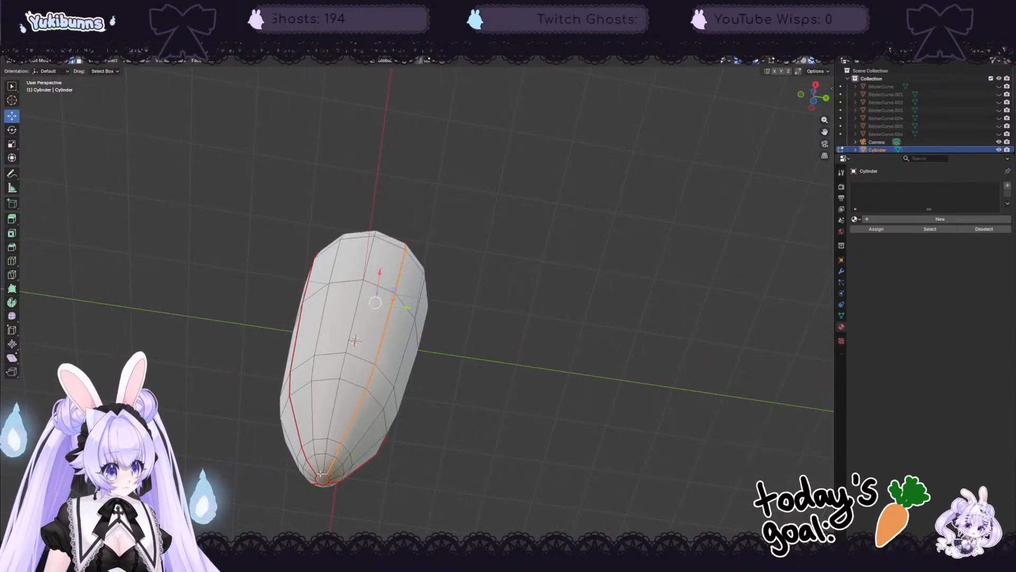
# Step: Add the tip ring edges between two seams and the lower part of the seam line running up the carrot's other side
pyautogui.keyDown('shift'); pyautogui.click(332, 474); pyautogui.keyUp('shift')
pyautogui.keyDown('shift'); pyautogui.click(326, 462); pyautogui.keyUp('shift')
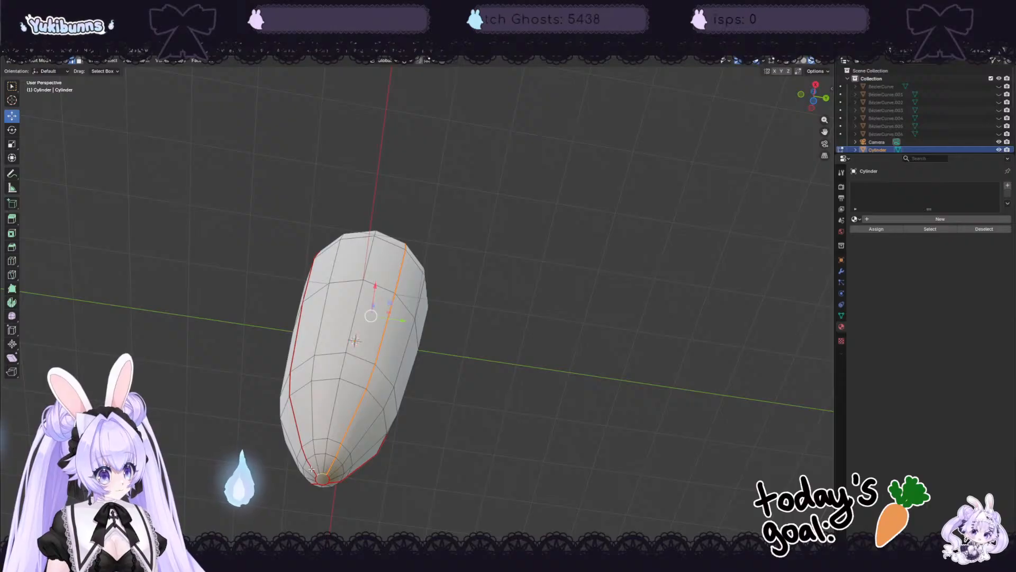
pyautogui.keyDown('shift'); pyautogui.click(311, 468); pyautogui.keyUp('shift')
pyautogui.keyDown('shift'); pyautogui.click(305, 453); pyautogui.keyUp('shift')
pyautogui.keyDown('shift'); pyautogui.click(298, 424); pyautogui.keyUp('shift')
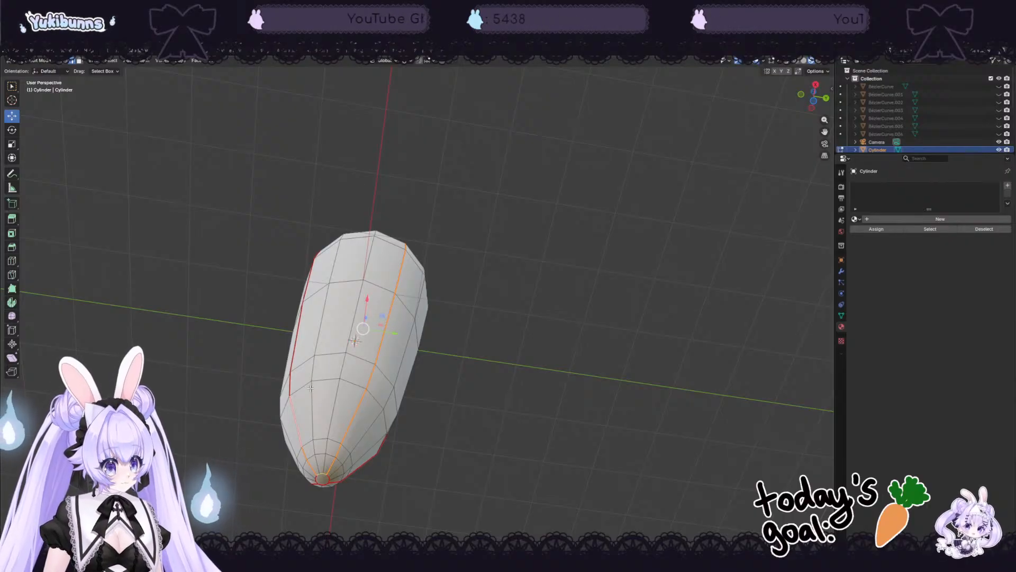
pyautogui.moveTo(311, 388); pyautogui.dragTo(372, 466, button='middle')
pyautogui.keyDown('shift'); pyautogui.click(349, 492); pyautogui.keyUp('shift')
pyautogui.keyDown('shift'); pyautogui.click(348, 408); pyautogui.keyUp('shift')
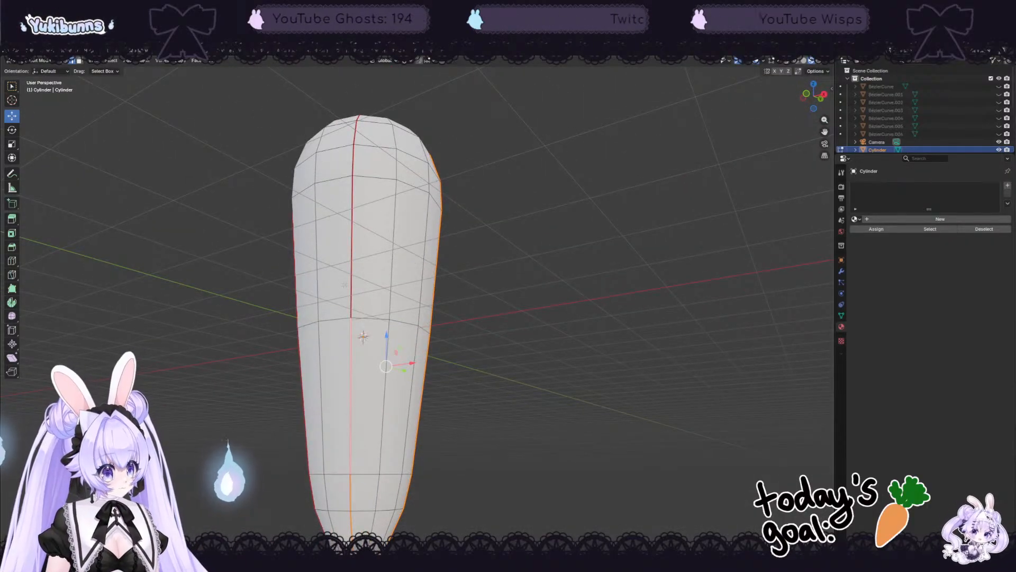
# Step: Extend the selection up that side line to the flat top's rim and mark the selected edges as a seam
pyautogui.keyDown('shift'); pyautogui.click(345, 285); pyautogui.keyUp('shift')
pyautogui.keyDown('shift'); pyautogui.click(357, 241); pyautogui.keyUp('shift')
pyautogui.keyDown('shift'); pyautogui.click(352, 161); pyautogui.keyUp('shift')
pyautogui.moveTo(352, 163); pyautogui.dragTo(355, 257, button='middle')
pyautogui.keyDown('shift'); pyautogui.click(326, 324); pyautogui.keyUp('shift')
pyautogui.keyDown('shift'); pyautogui.click(333, 300); pyautogui.keyUp('shift')
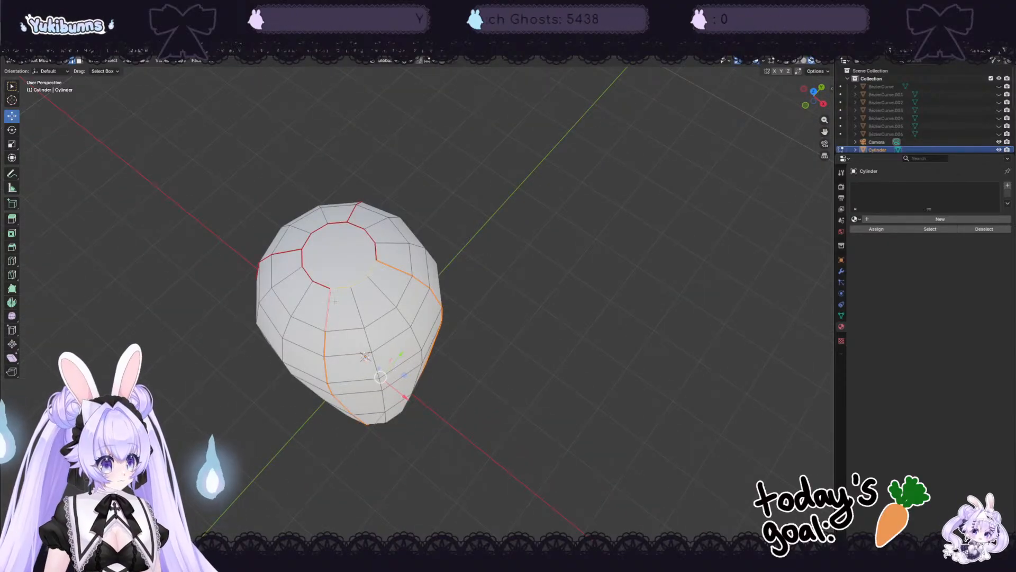
pyautogui.rightClick(348, 275)
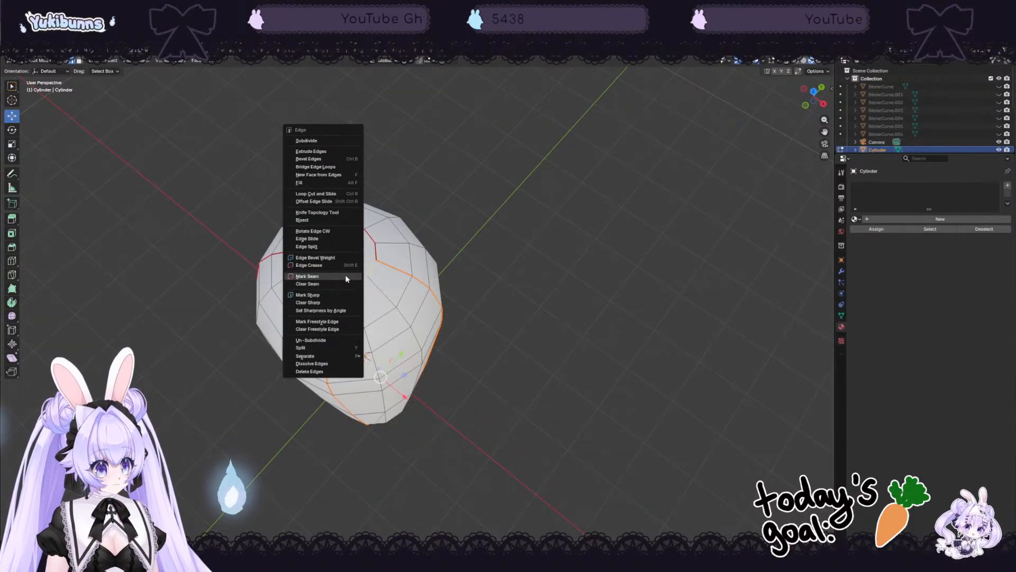
pyautogui.click(345, 275)
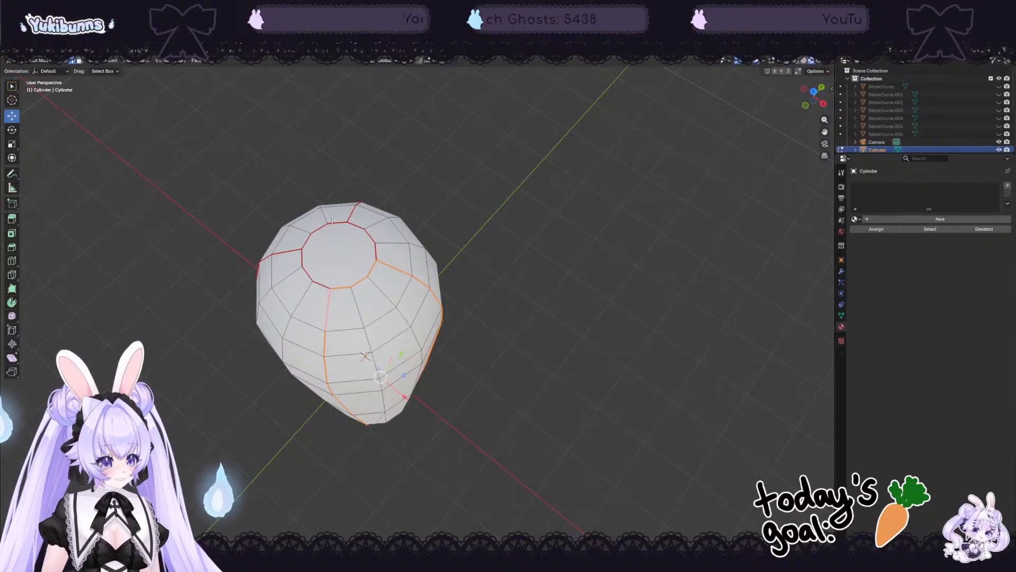
# Step: Select the full ring of edges around the carrot's flat top and mark it as a seam
pyautogui.click(335, 221)
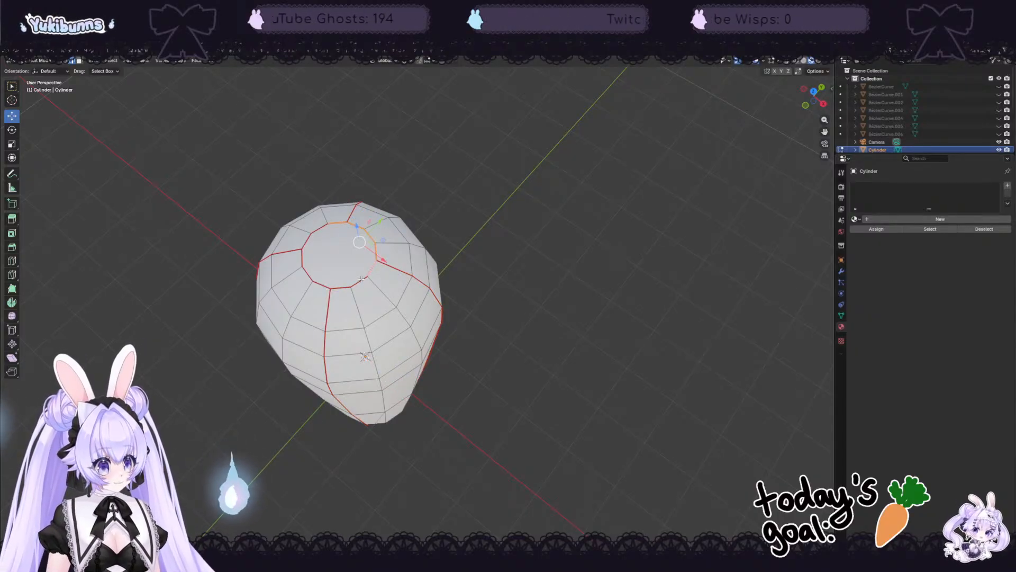
pyautogui.keyDown('alt'); pyautogui.click(324, 285); pyautogui.keyUp('alt')
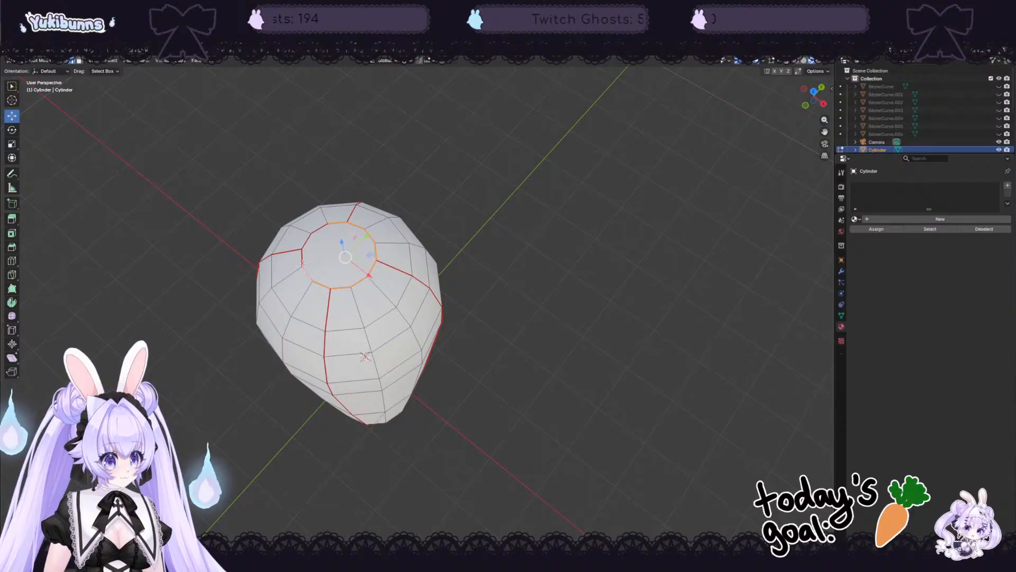
pyautogui.keyDown('shift'); pyautogui.click(320, 228); pyautogui.keyUp('shift')
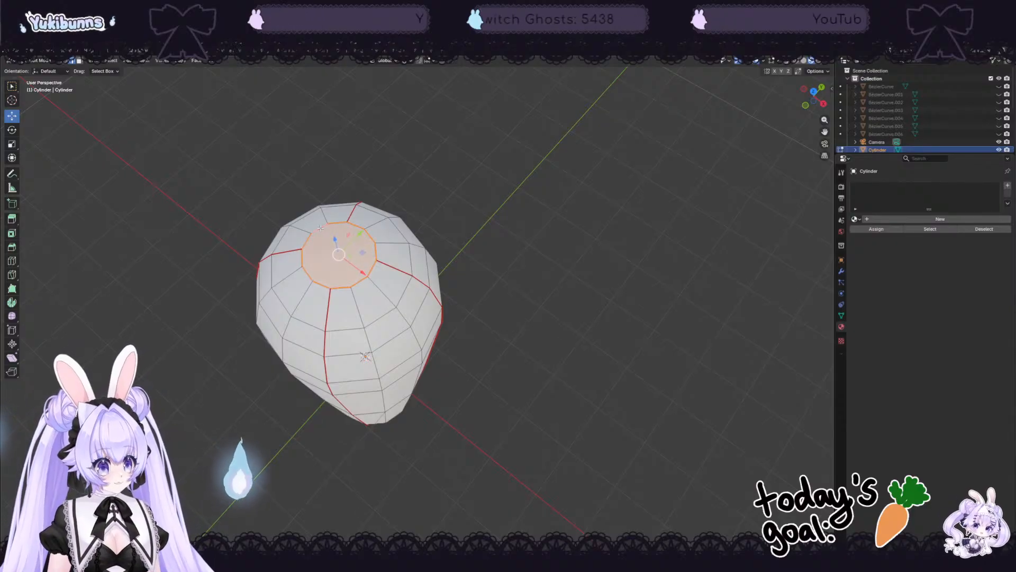
pyautogui.rightClick(361, 252)
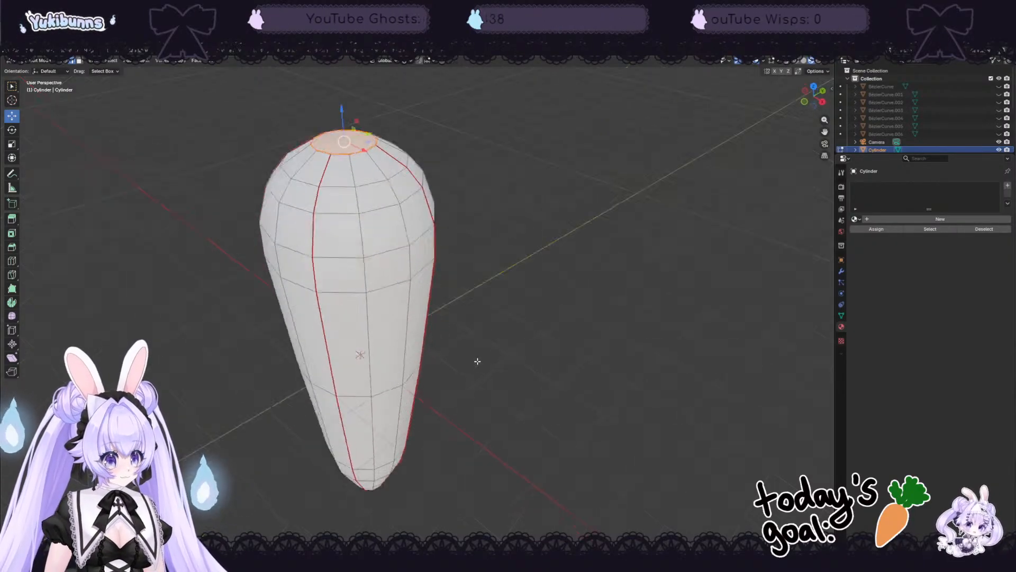
# Step: Add the first edges of the small ring around the carrot's tip to the selection, undoing the wrongly picked edge
pyautogui.moveTo(477, 361); pyautogui.dragTo(445, 374, button='middle')
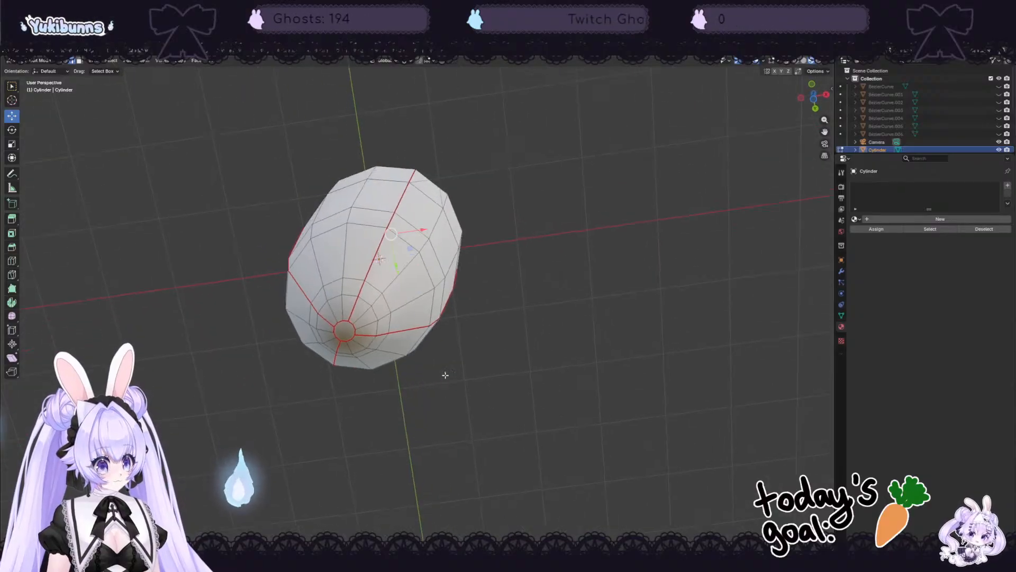
pyautogui.keyDown('shift'); pyautogui.click(345, 320); pyautogui.keyUp('shift')
pyautogui.keyDown('shift'); pyautogui.click(339, 321); pyautogui.keyUp('shift')
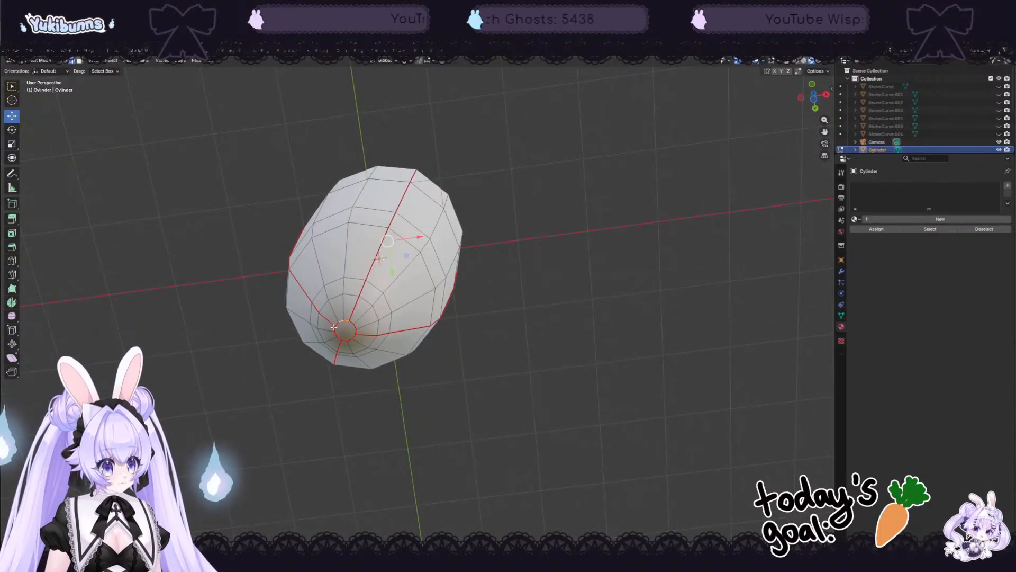
pyautogui.keyDown('shift'); pyautogui.click(336, 328); pyautogui.keyUp('shift')
pyautogui.keyDown('shift'); pyautogui.click(336, 334); pyautogui.keyUp('shift')
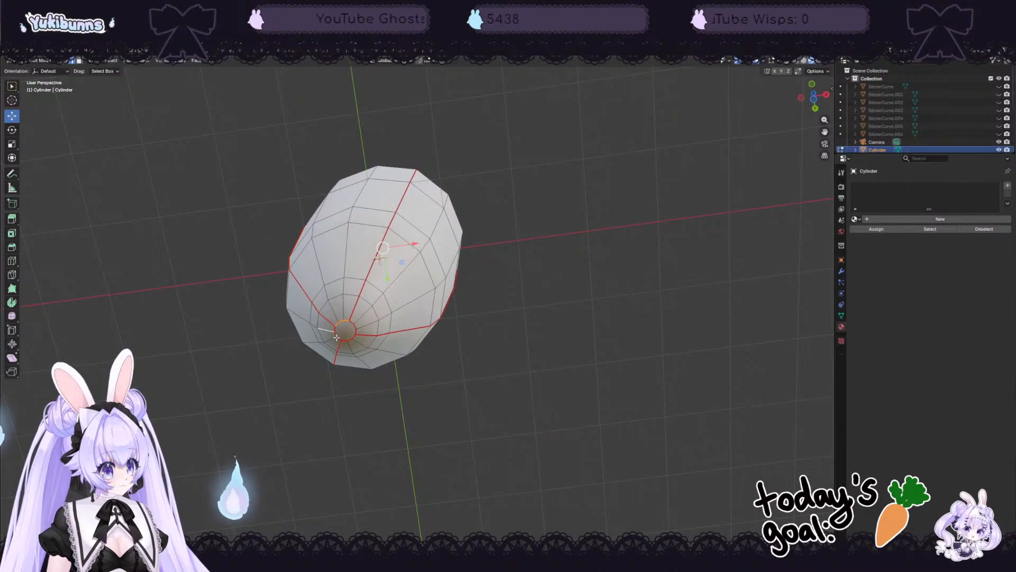
pyautogui.hotkey('ctrl', 'z')
pyautogui.keyDown('shift'); pyautogui.click(334, 330); pyautogui.keyUp('shift')
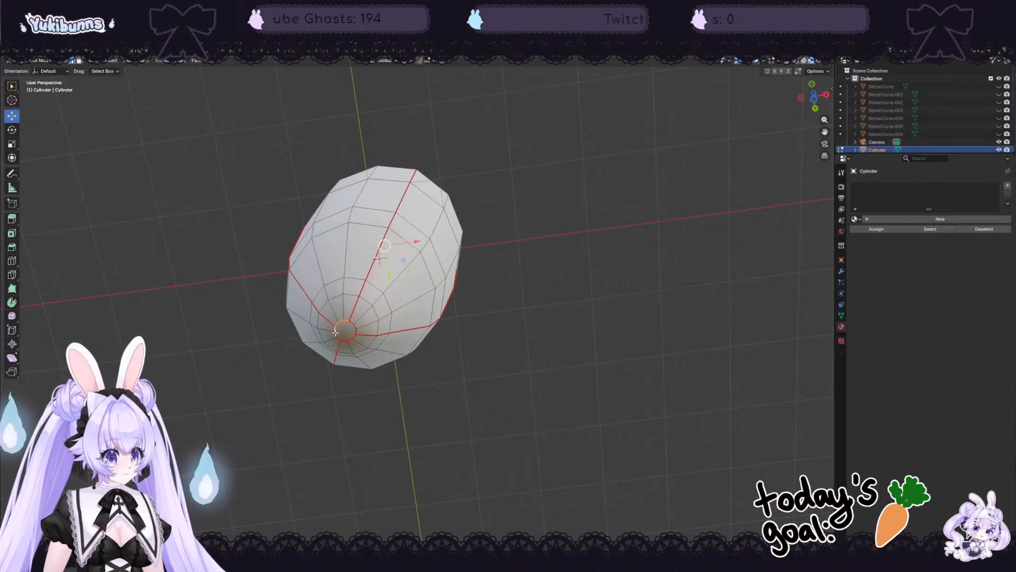
# Step: Add the remaining edges of the tip ring to the selection and mark the ring as a seam
pyautogui.keyDown('shift'); pyautogui.click(335, 334); pyautogui.keyUp('shift')
pyautogui.keyDown('shift'); pyautogui.click(338, 338); pyautogui.keyUp('shift')
pyautogui.keyDown('shift'); pyautogui.click(344, 340); pyautogui.keyUp('shift')
pyautogui.keyDown('shift'); pyautogui.click(350, 339); pyautogui.keyUp('shift')
pyautogui.keyDown('shift'); pyautogui.click(356, 333); pyautogui.keyUp('shift')
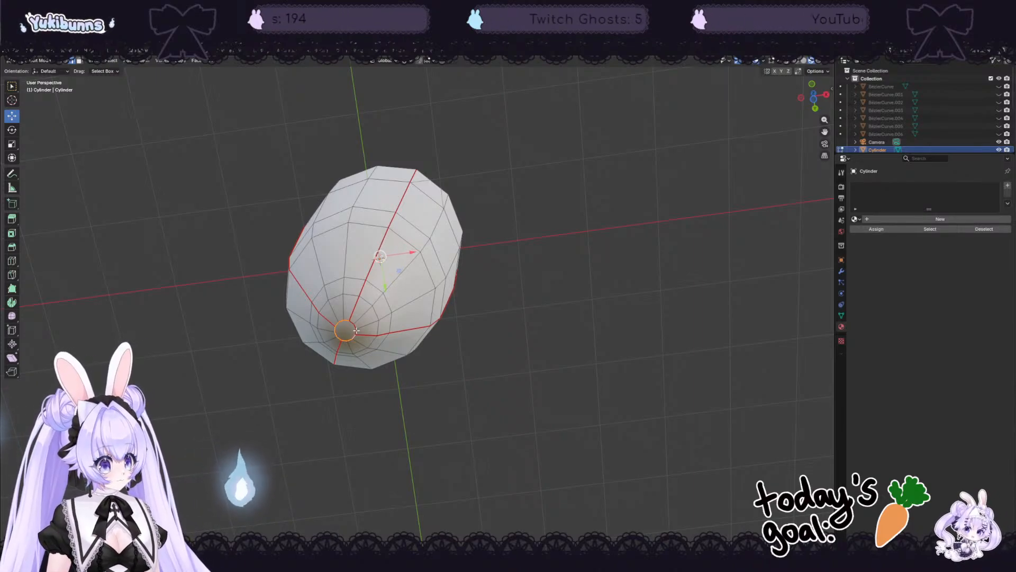
pyautogui.keyDown('shift'); pyautogui.click(353, 326); pyautogui.keyUp('shift')
pyautogui.hotkey('ctrl', 'e')
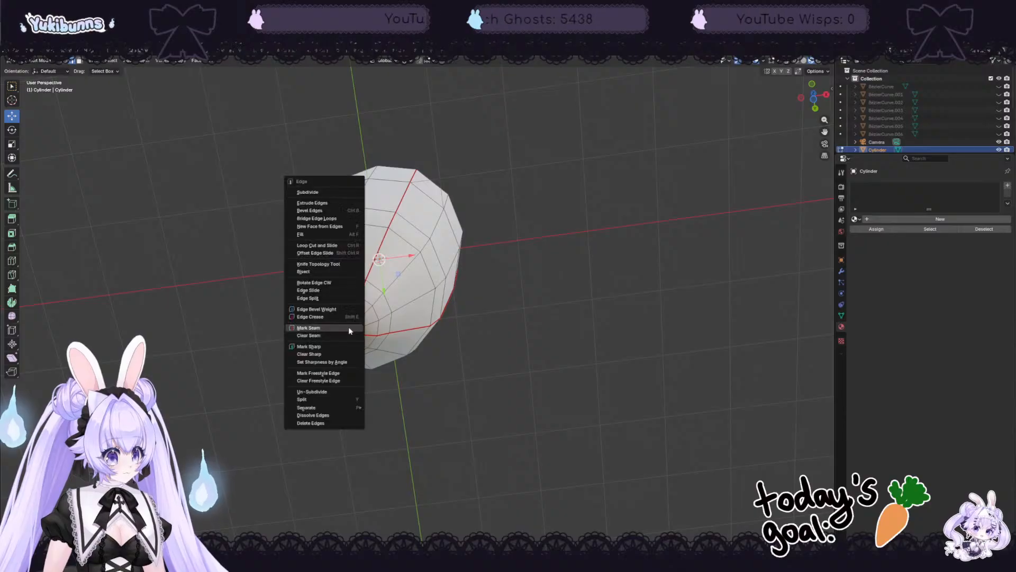
pyautogui.click(339, 329)
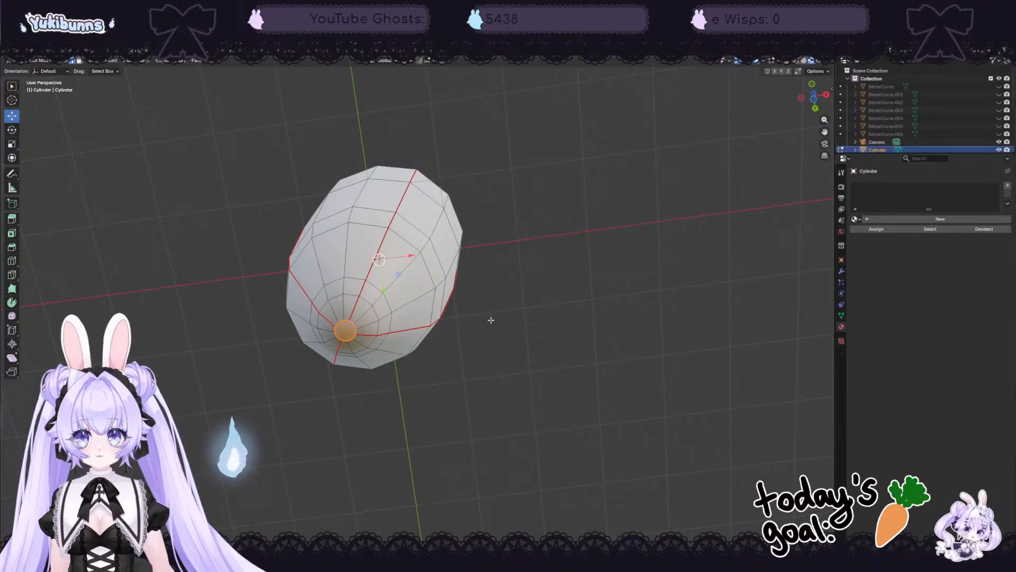
# Step: Select the whole carrot mesh and unwrap it with Smart UV Project
pyautogui.moveTo(509, 319); pyautogui.dragTo(442, 418, button='middle')
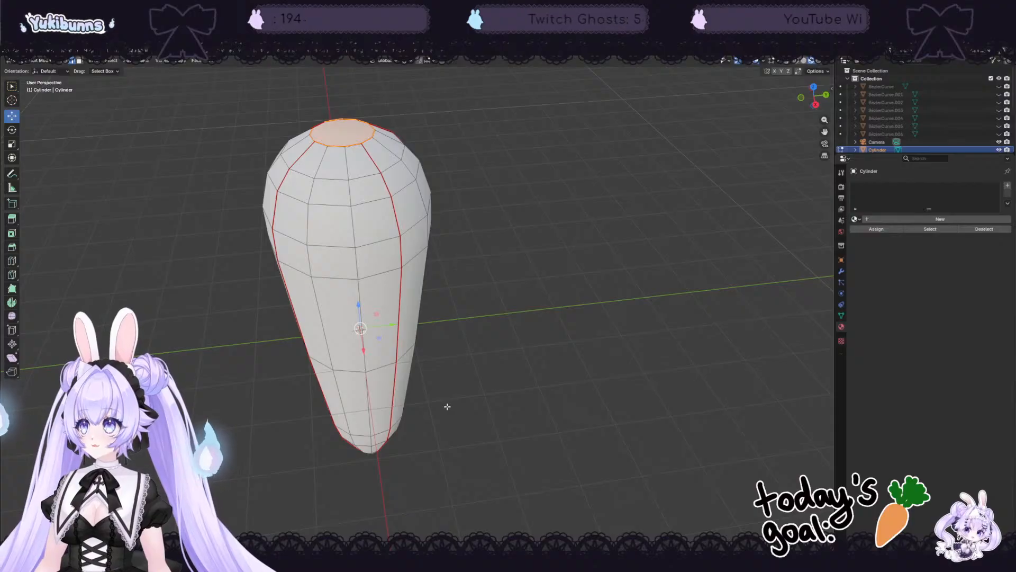
pyautogui.press('a')
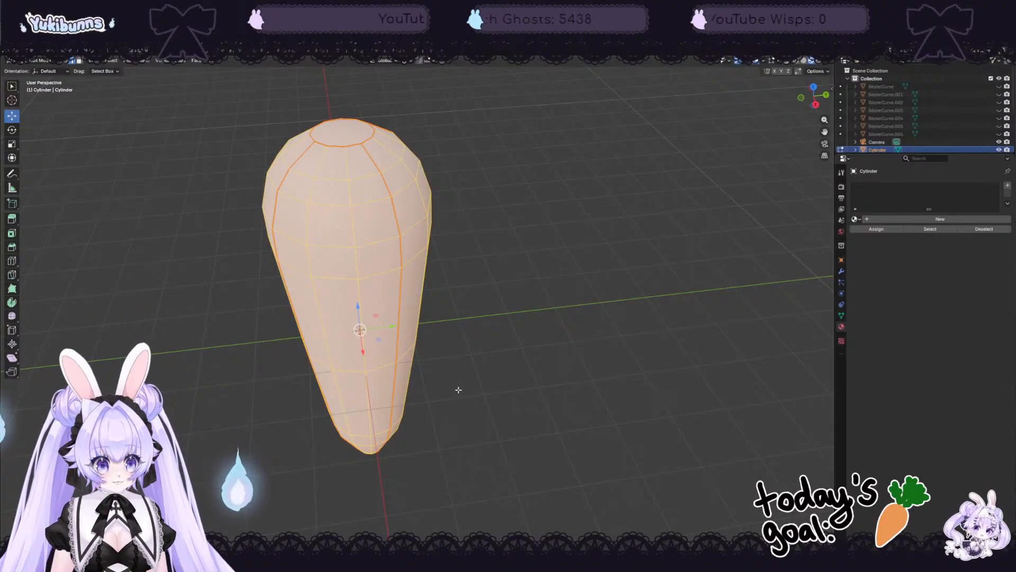
pyautogui.moveTo(468, 394); pyautogui.dragTo(472, 370, button='middle')
pyautogui.rightClick(472, 370)
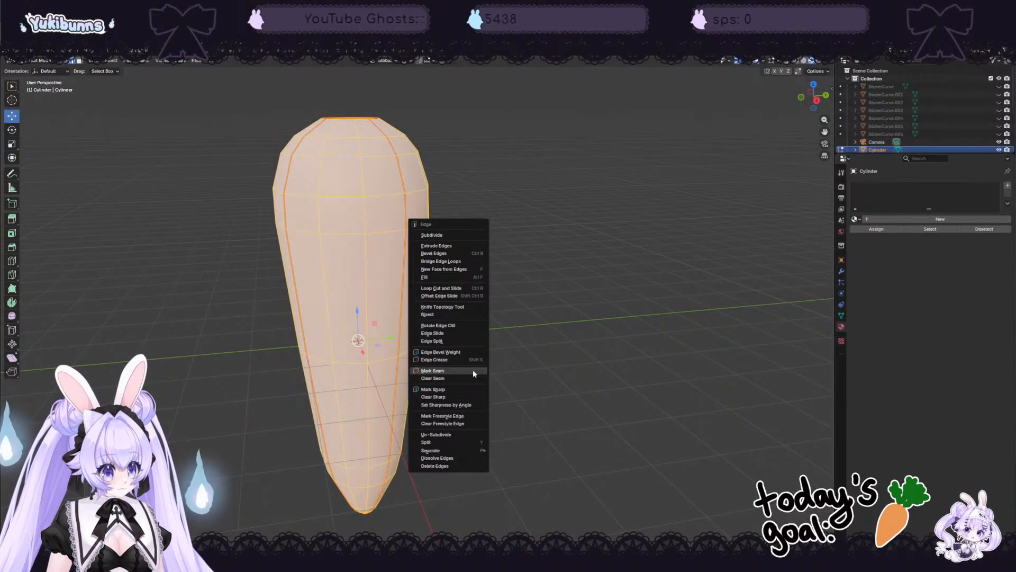
pyautogui.press('u')
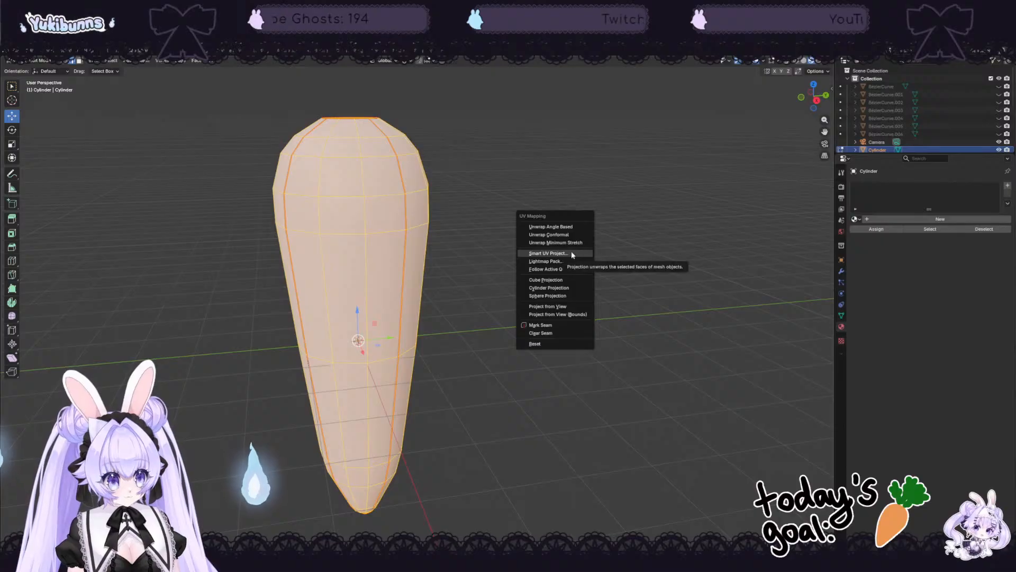
pyautogui.click(569, 253)
pyautogui.click(560, 329)
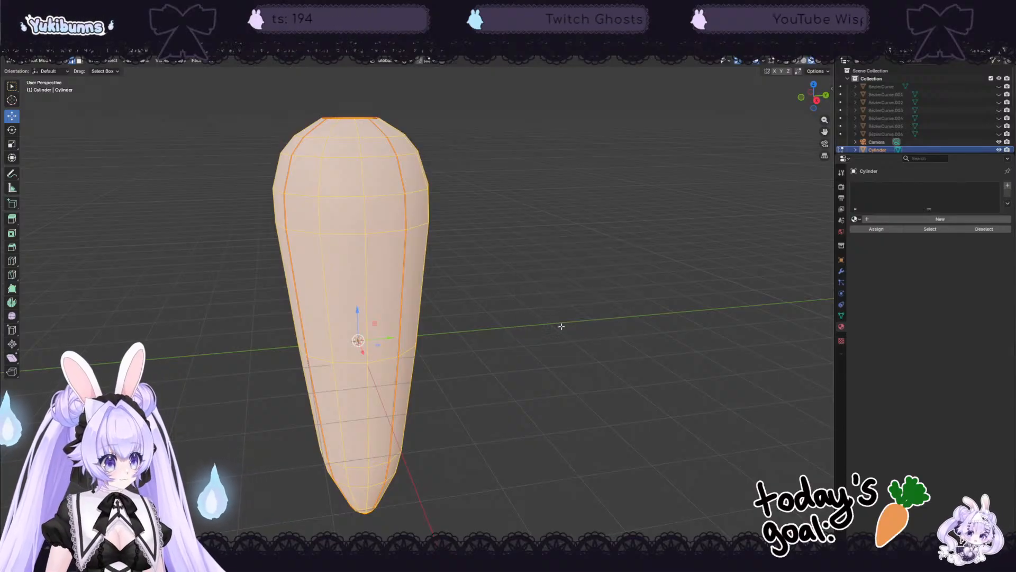
# Step: Switch to the UV Editing workspace and examine the carrot's UV islands, including the row of tiny pieces beside the circle
pyautogui.click(193, 55)
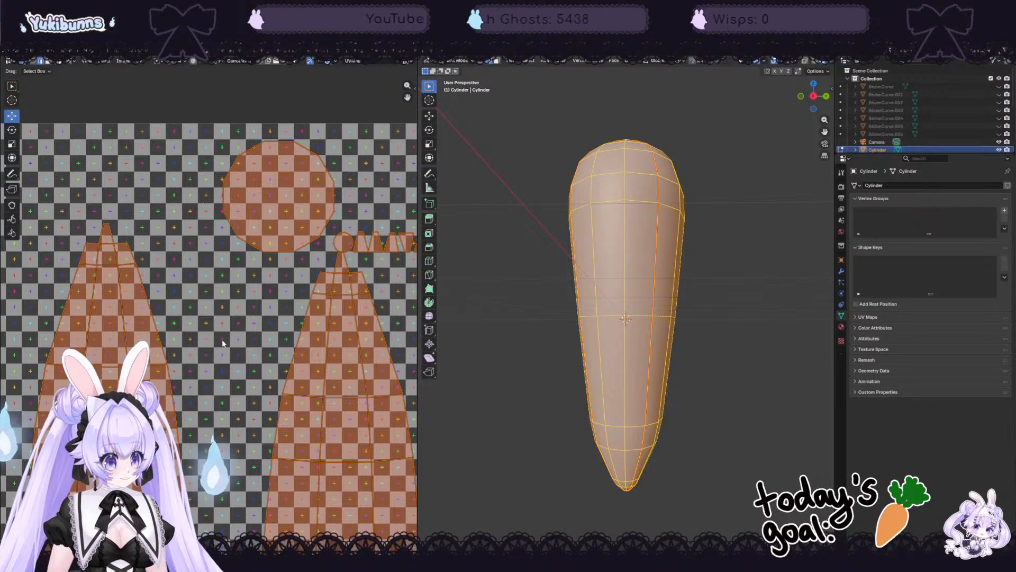
pyautogui.scroll(-4, 243, 283)
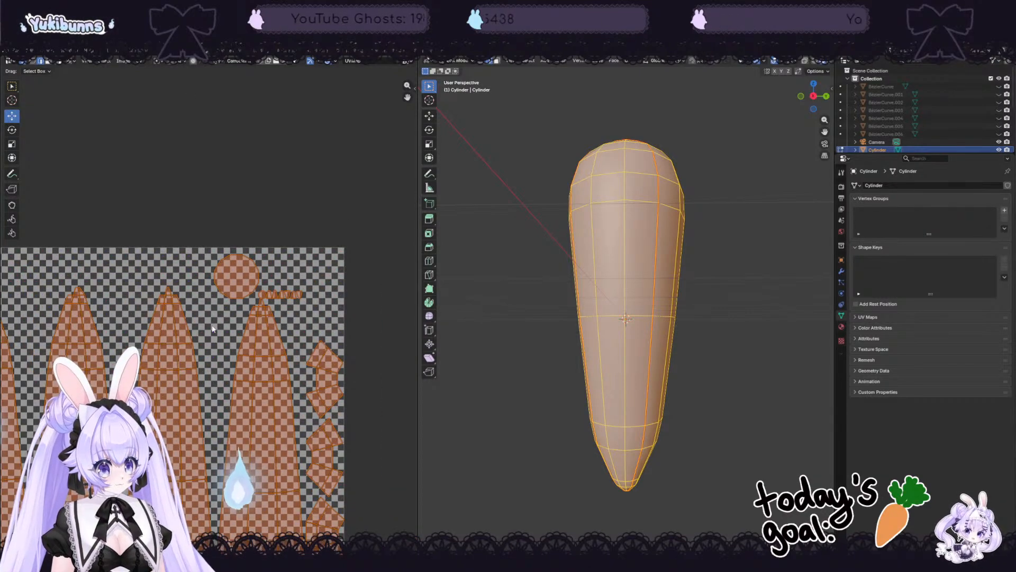
pyautogui.moveTo(213, 329); pyautogui.dragTo(277, 248, button='middle')
pyautogui.moveTo(542, 384); pyautogui.dragTo(570, 426, button='middle')
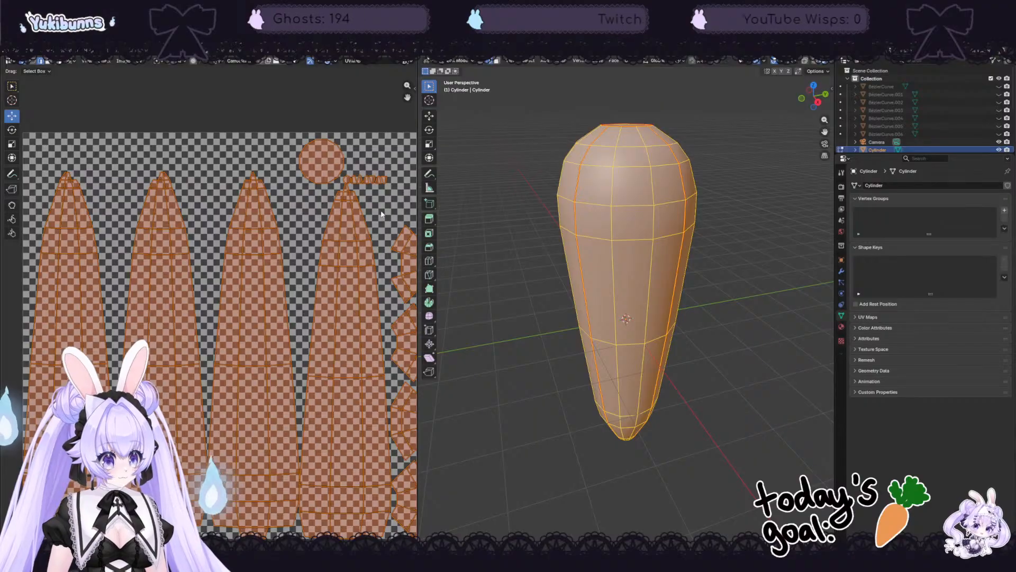
pyautogui.moveTo(381, 213); pyautogui.dragTo(342, 296, button='middle')
pyautogui.scroll(3, 354, 249)
pyautogui.moveTo(340, 250); pyautogui.dragTo(133, 292, button='middle')
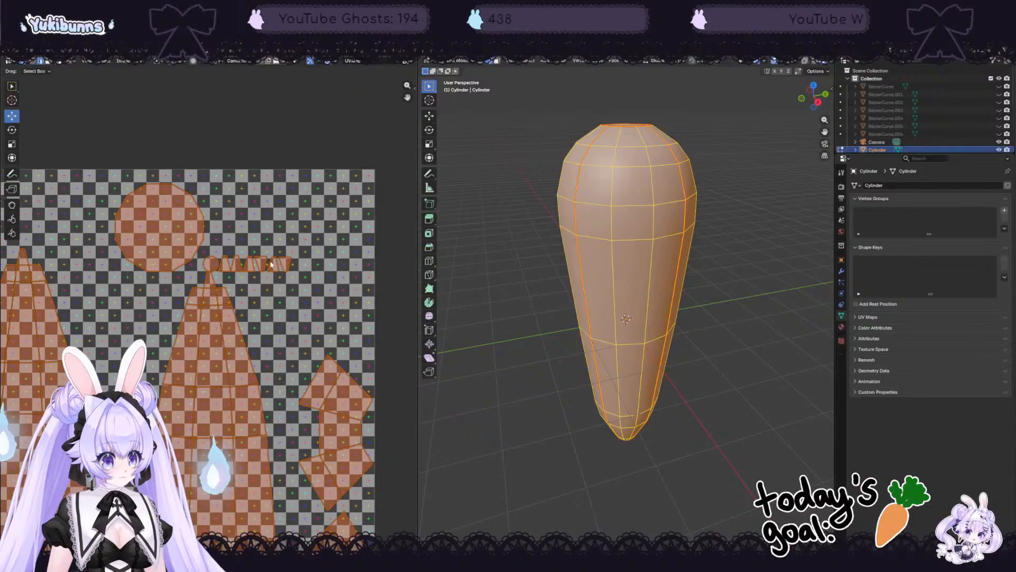
# Step: Try to move the row of tiny islands in the UV layout and undo the move
pyautogui.click(221, 262)
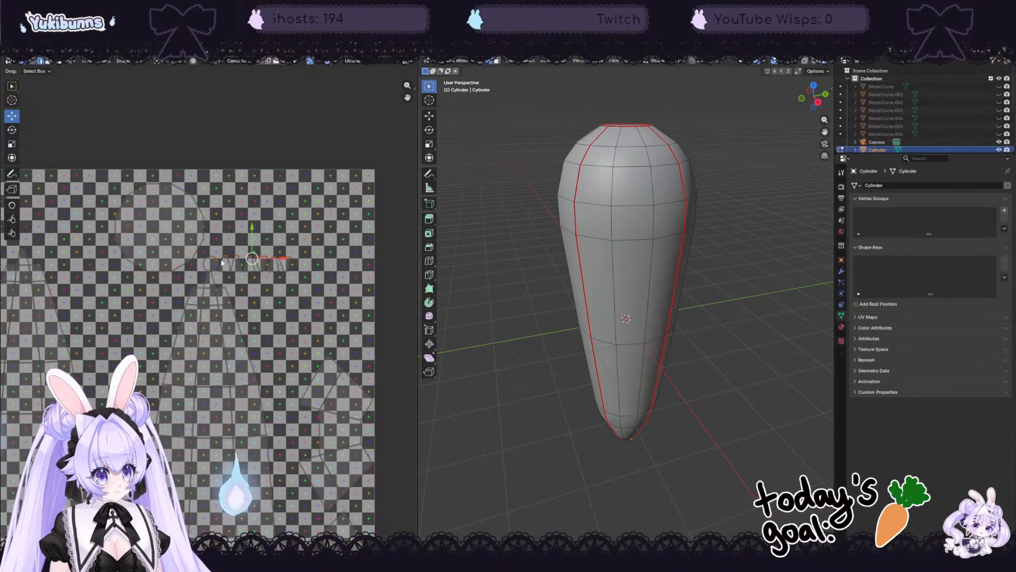
pyautogui.moveTo(305, 227); pyautogui.dragTo(249, 231)
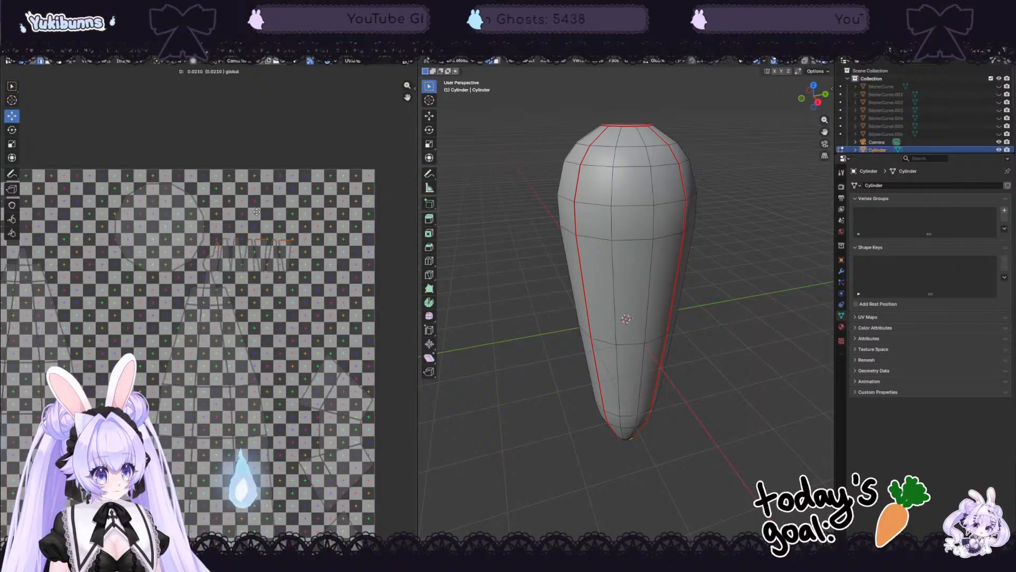
pyautogui.scroll(2, 252, 222)
pyautogui.hotkey('ctrl', 'z')
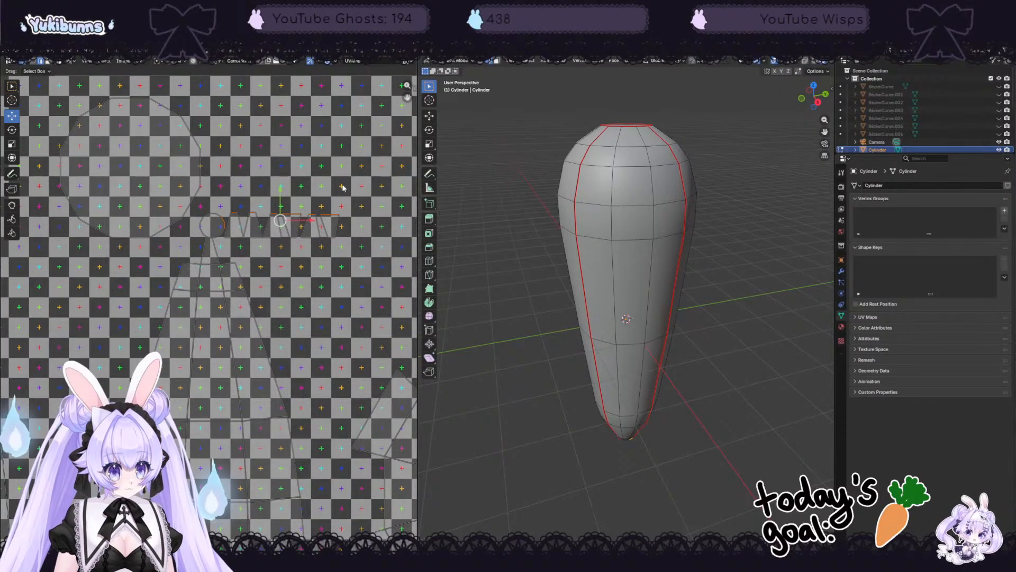
# Step: Switch the UV editor to the Select Box tool and face selection, and try box-selecting the row of tiny islands
pyautogui.click(12, 86)
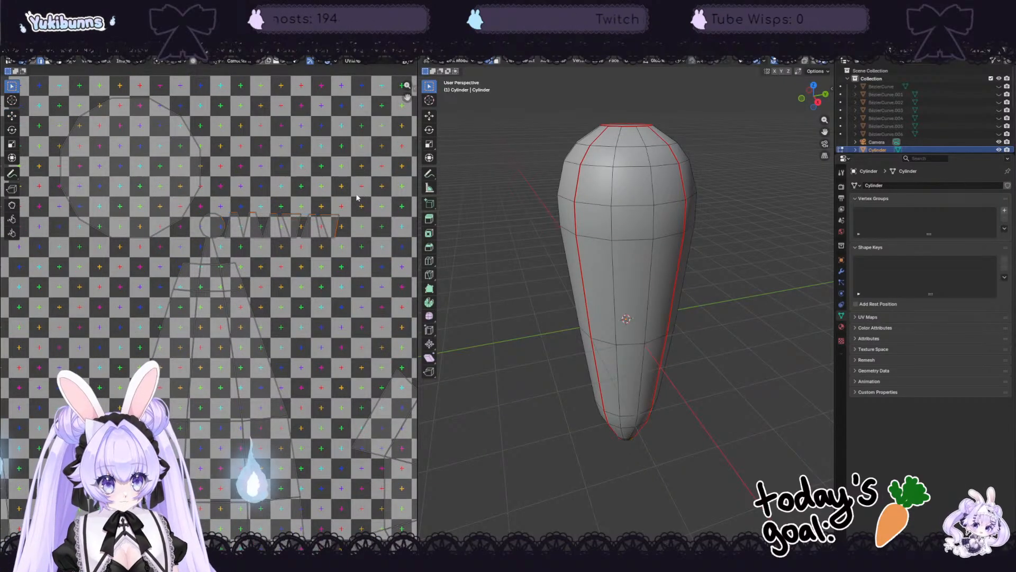
pyautogui.moveTo(367, 186); pyautogui.dragTo(215, 231)
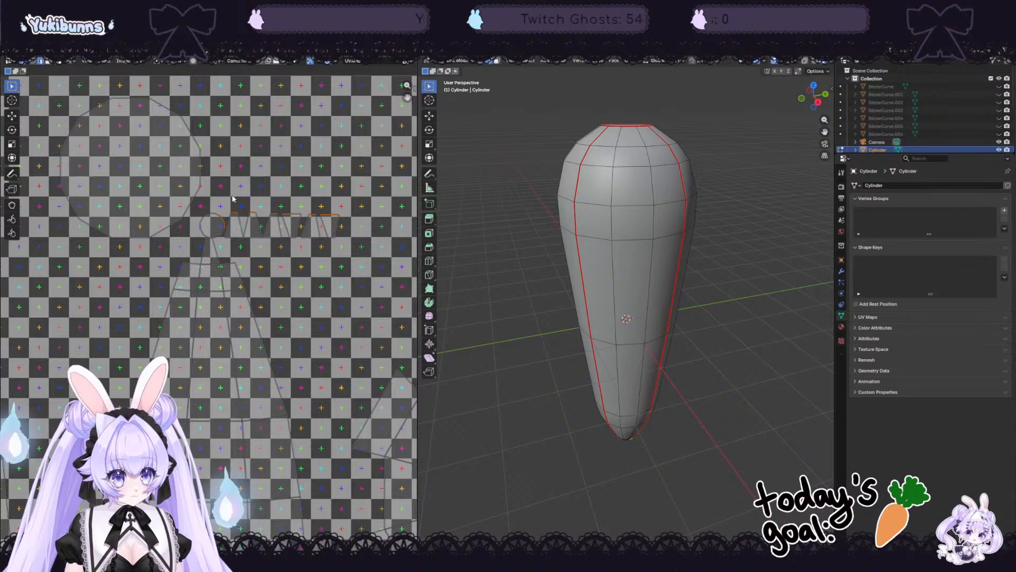
pyautogui.click(48, 61)
pyautogui.moveTo(351, 197); pyautogui.dragTo(214, 232)
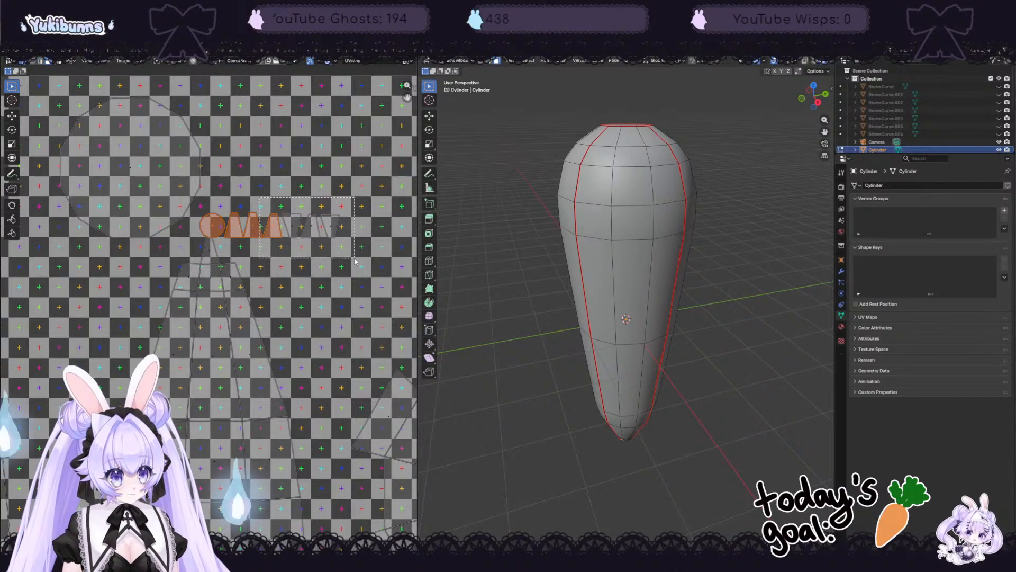
pyautogui.moveTo(364, 207); pyautogui.dragTo(265, 240)
pyautogui.moveTo(358, 170); pyautogui.dragTo(214, 227)
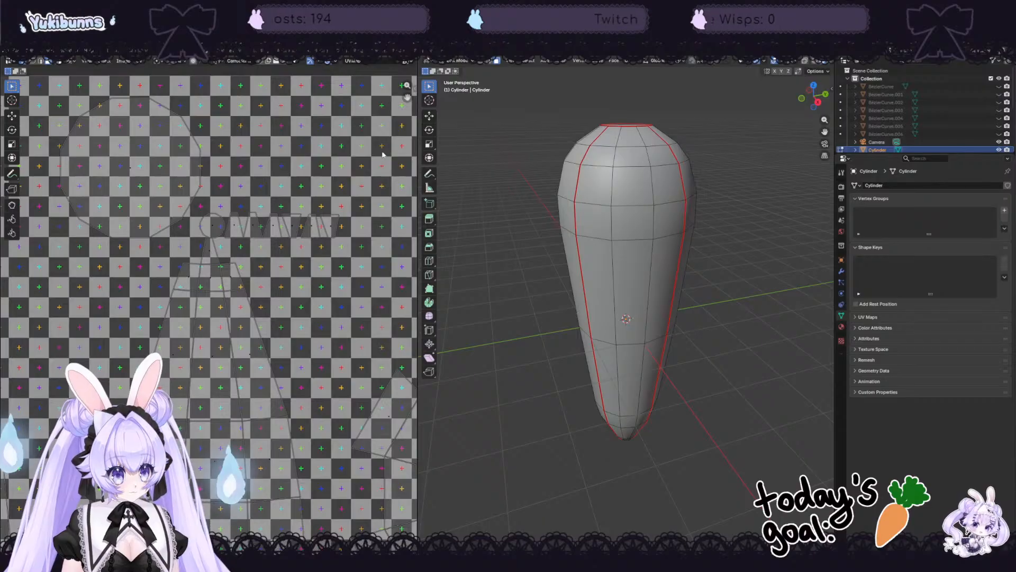
# Step: Select the small circle and the row of tiny islands beside it, and move them to the upper-right corner of the UV layout
pyautogui.moveTo(379, 166); pyautogui.dragTo(217, 225)
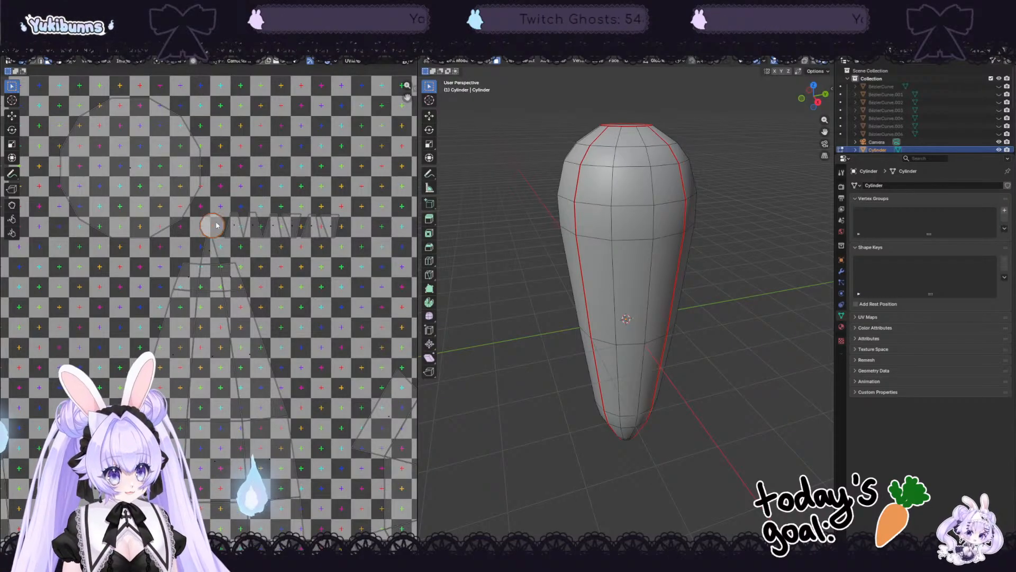
pyautogui.keyDown('shift'); pyautogui.click(237, 232); pyautogui.keyUp('shift')
pyautogui.keyDown('shift'); pyautogui.click(256, 231); pyautogui.keyUp('shift')
pyautogui.keyDown('shift'); pyautogui.click(275, 230); pyautogui.keyUp('shift')
pyautogui.keyDown('shift'); pyautogui.click(296, 232); pyautogui.keyUp('shift')
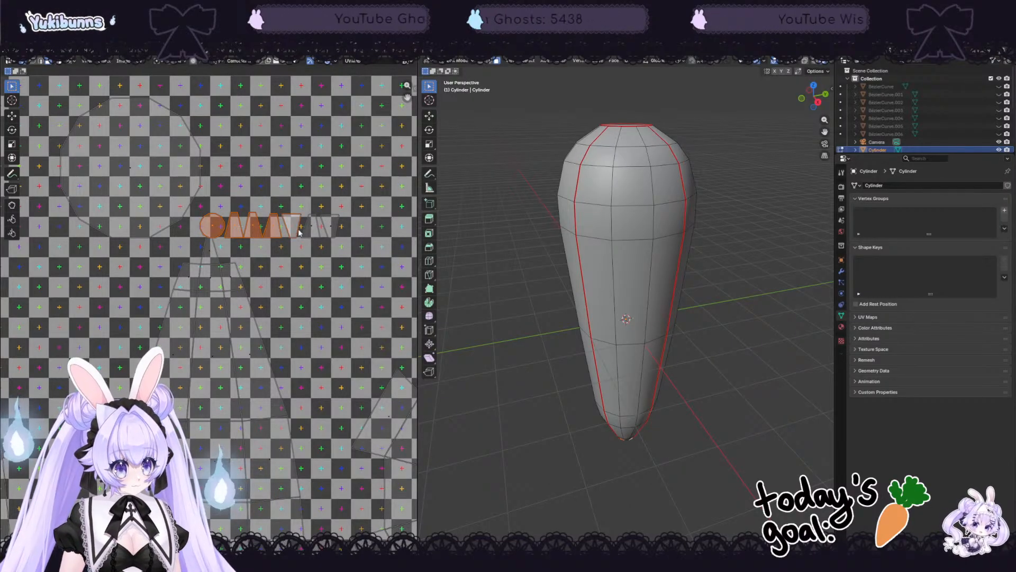
pyautogui.keyDown('shift'); pyautogui.click(312, 233); pyautogui.keyUp('shift')
pyautogui.keyDown('shift'); pyautogui.click(331, 233); pyautogui.keyUp('shift')
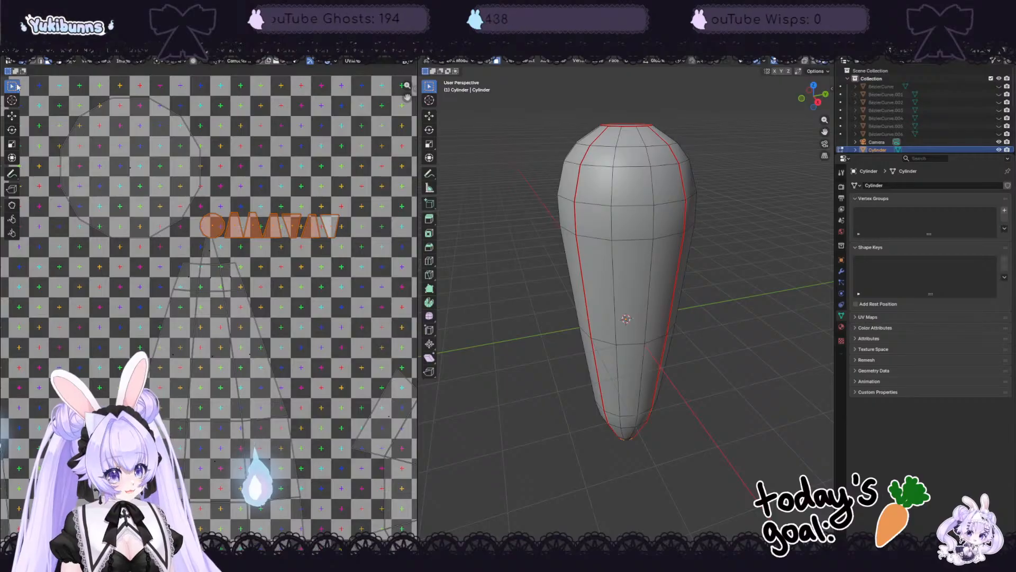
pyautogui.click(12, 115)
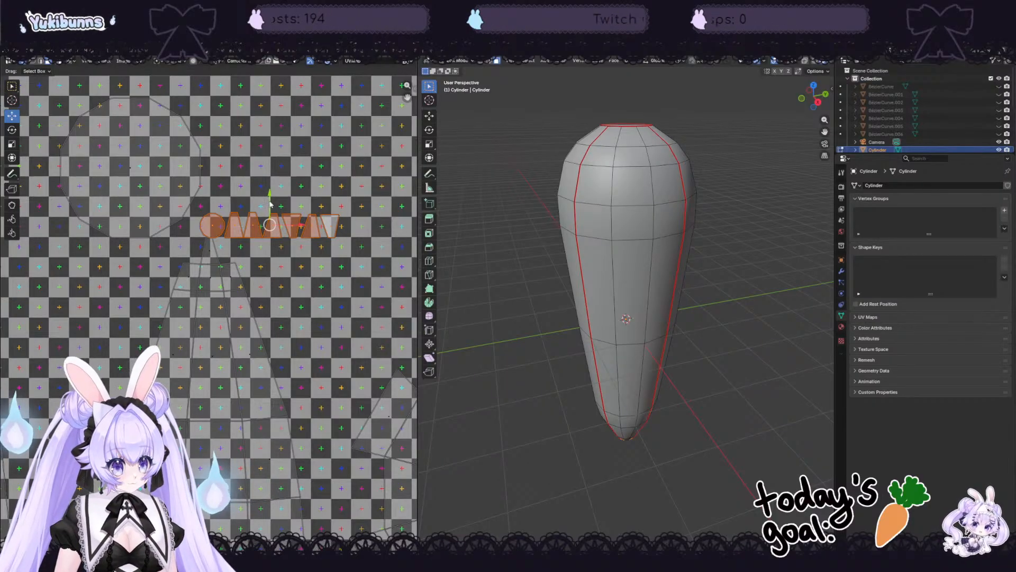
pyautogui.moveTo(275, 206); pyautogui.dragTo(343, 130)
pyautogui.scroll(-2, 311, 254)
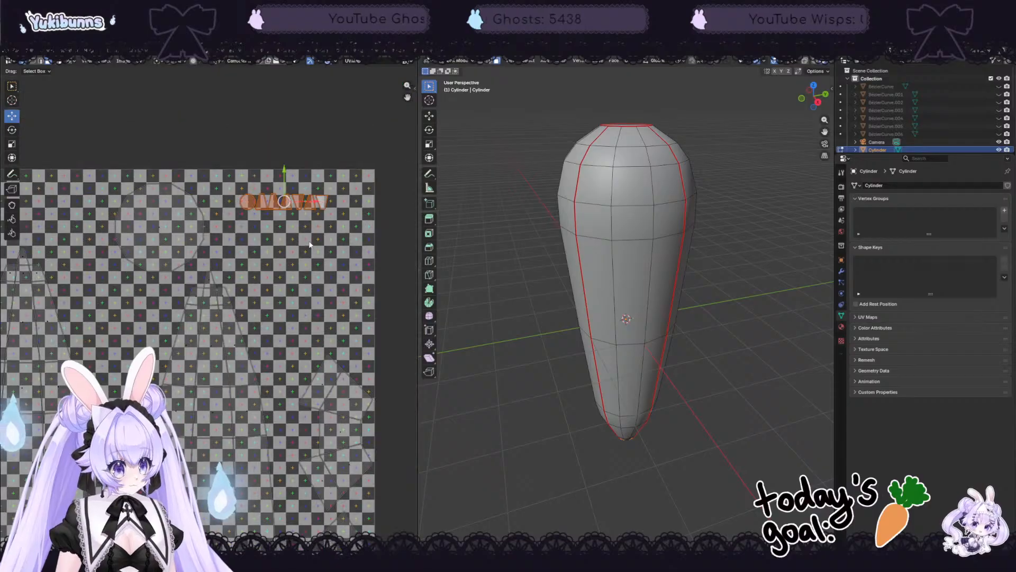
pyautogui.scroll(-2, 373, 352)
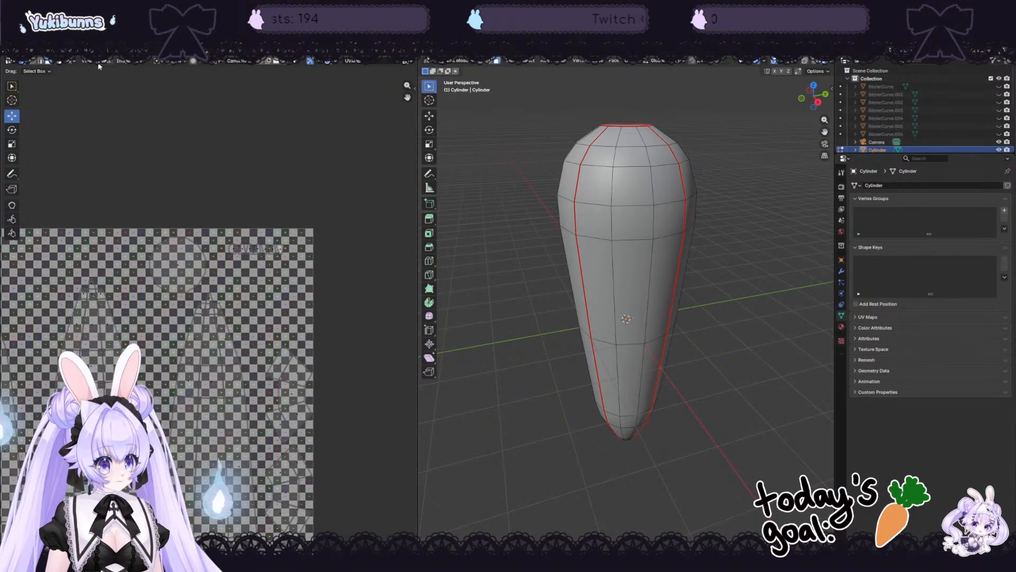
# Step: Create a new 2048 px UV Grid image named CARROTMEAT and save it
pyautogui.click(269, 61)
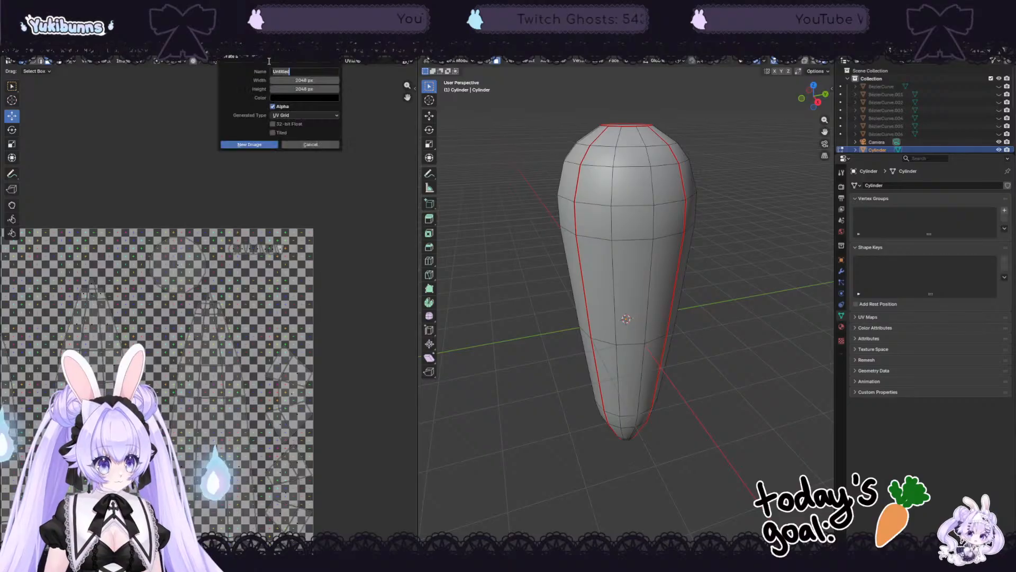
pyautogui.write('CAR')
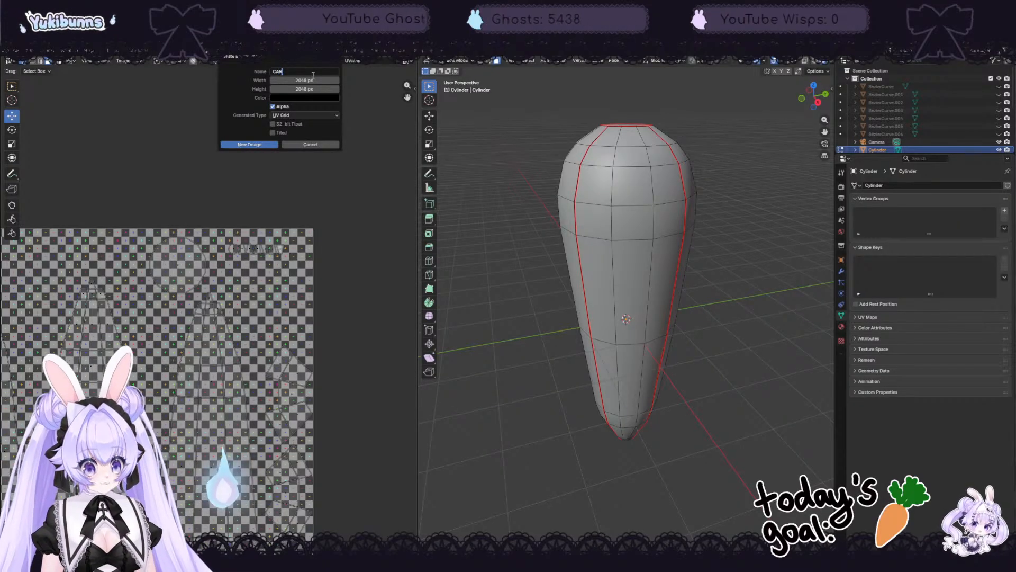
pyautogui.write('ROTMEAT')
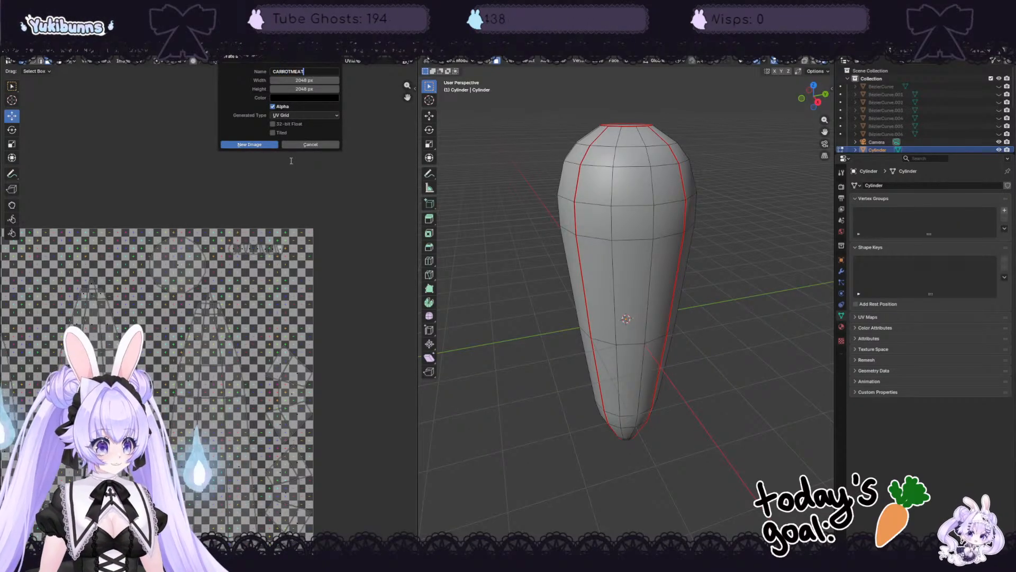
pyautogui.click(248, 144)
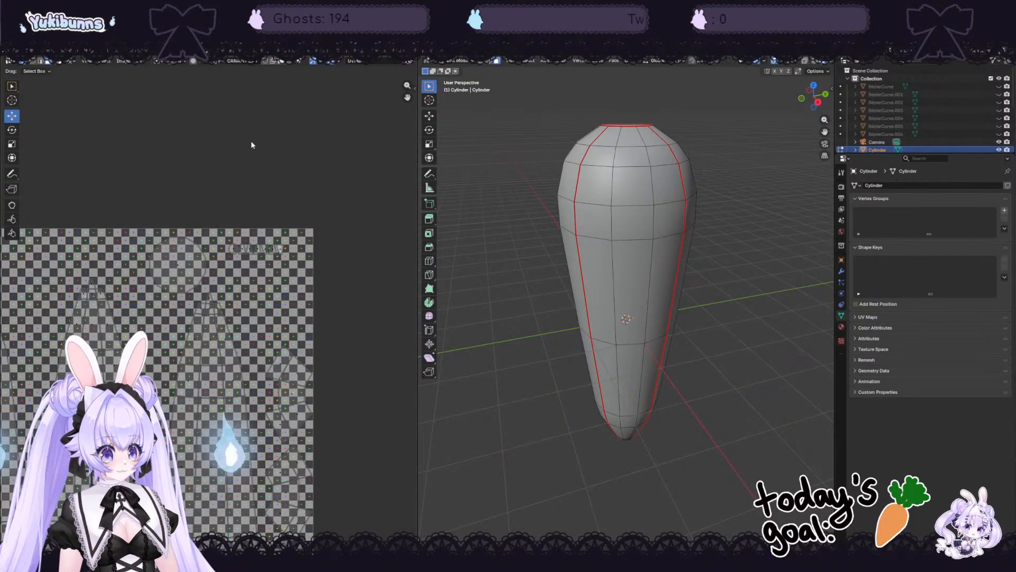
pyautogui.click(126, 63)
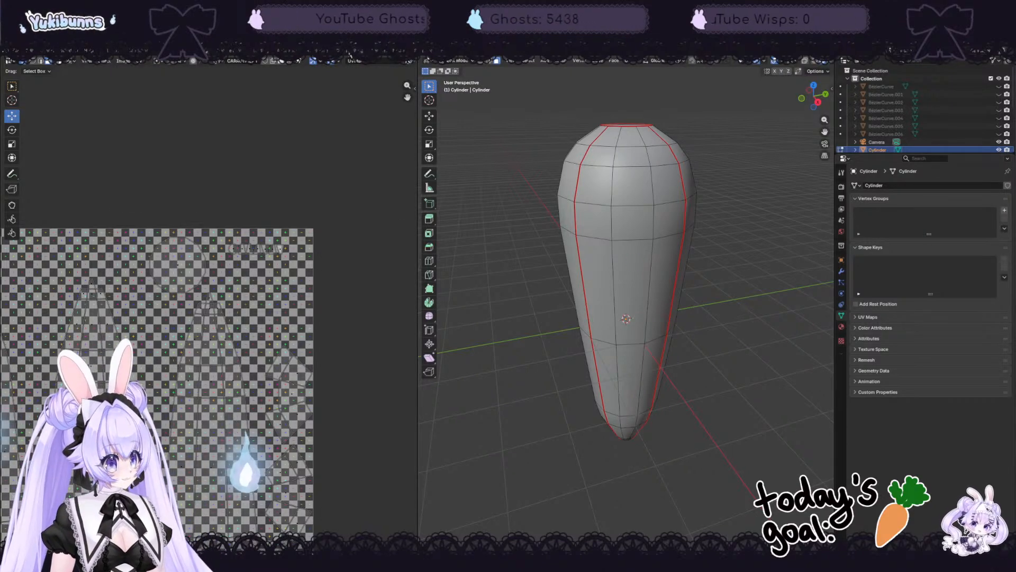
# Step: In the Shading workspace, give the carrot a new material with a CARROTMEAT image texture feeding its Base Color
pyautogui.click(269, 53)
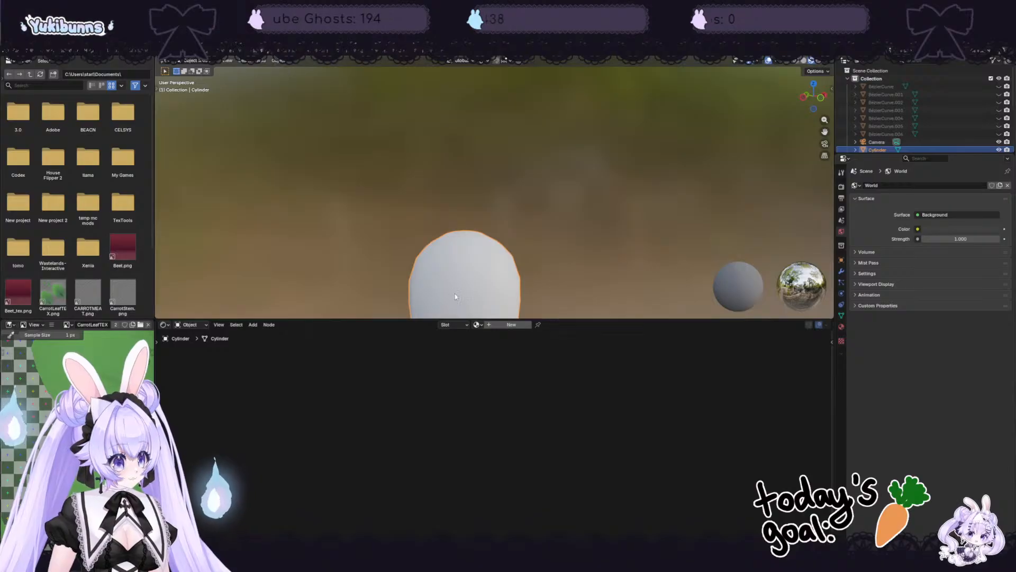
pyautogui.click(505, 326)
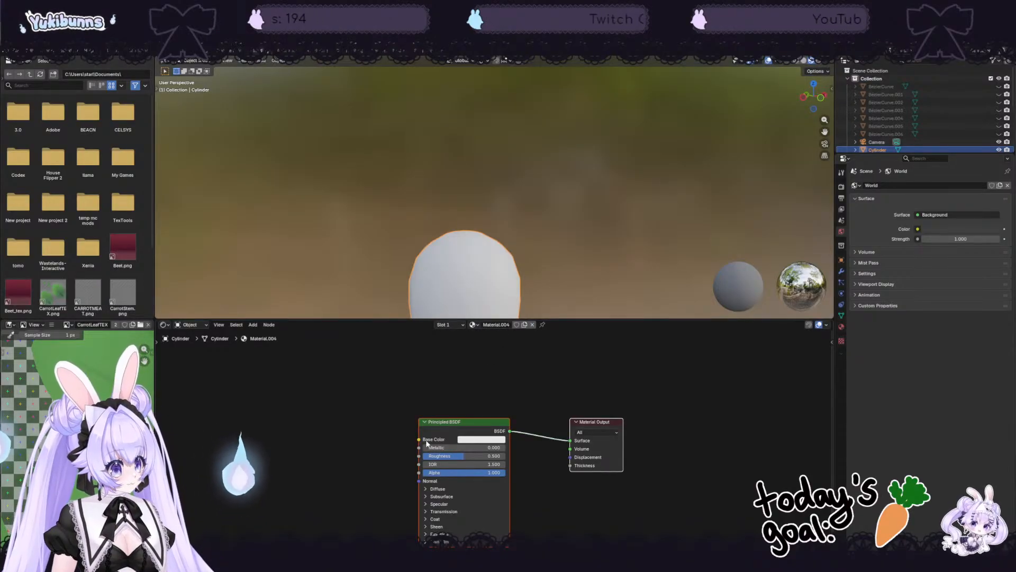
pyautogui.moveTo(421, 442); pyautogui.dragTo(296, 432)
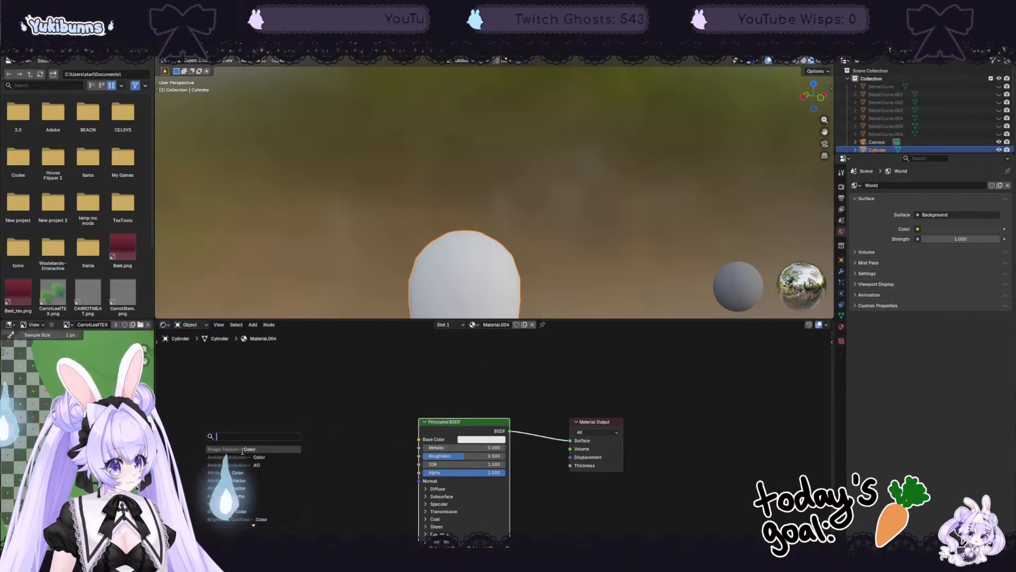
pyautogui.click(245, 449)
pyautogui.click(303, 441)
pyautogui.click(277, 444)
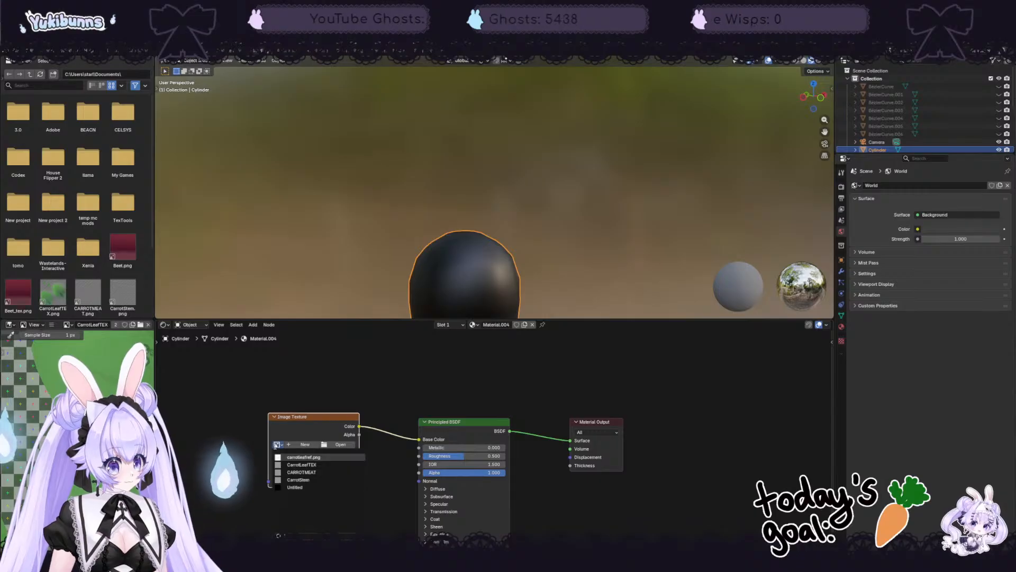
pyautogui.click(321, 472)
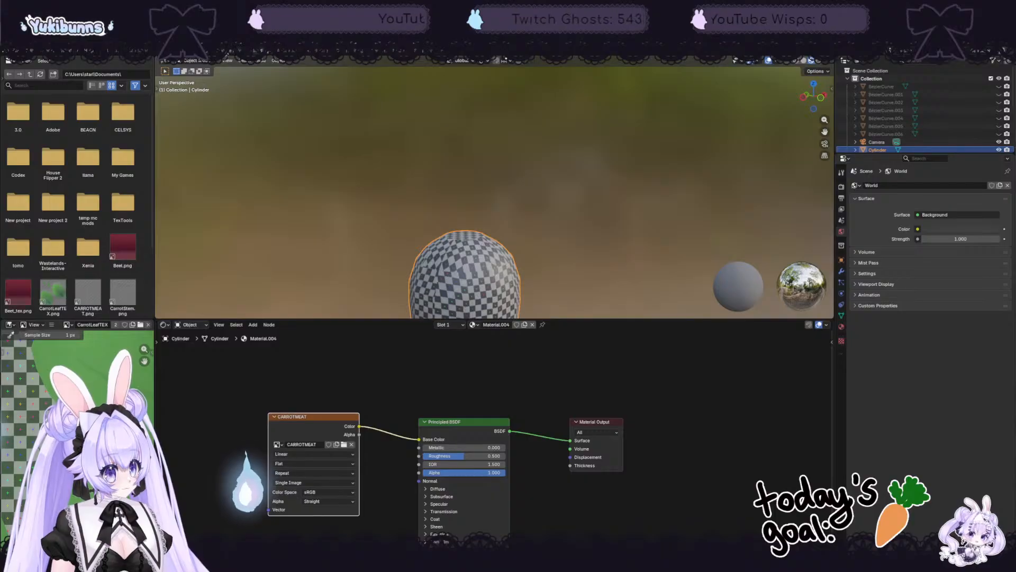
# Step: In the Texture Paint workspace, choose a light orange colour and flood the whole carrot body with the Fill tool
pyautogui.click(225, 54)
pyautogui.moveTo(567, 342); pyautogui.dragTo(494, 329, button='middle')
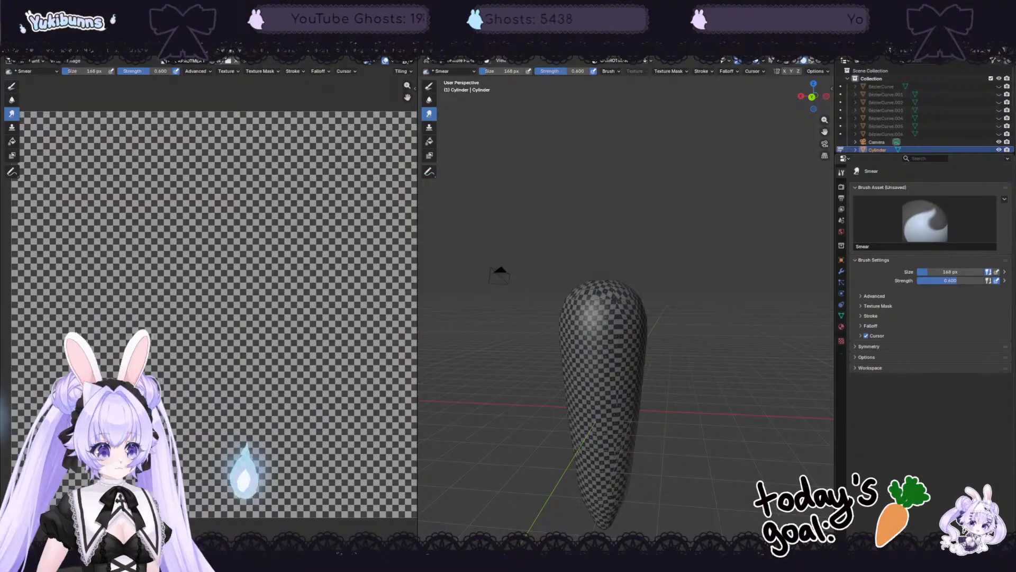
pyautogui.click(429, 86)
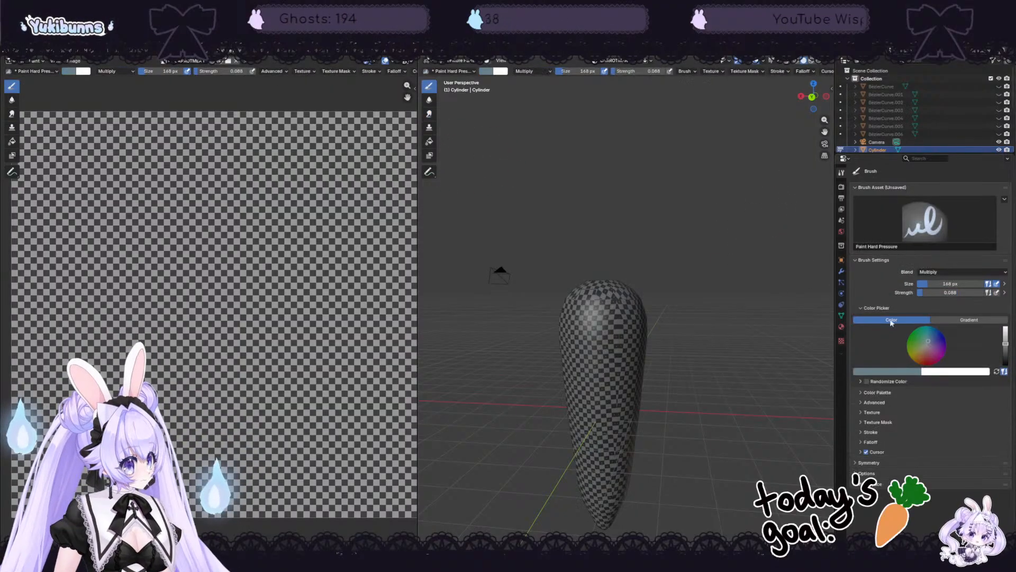
pyautogui.click(920, 354)
pyautogui.moveTo(1007, 358); pyautogui.dragTo(1006, 332)
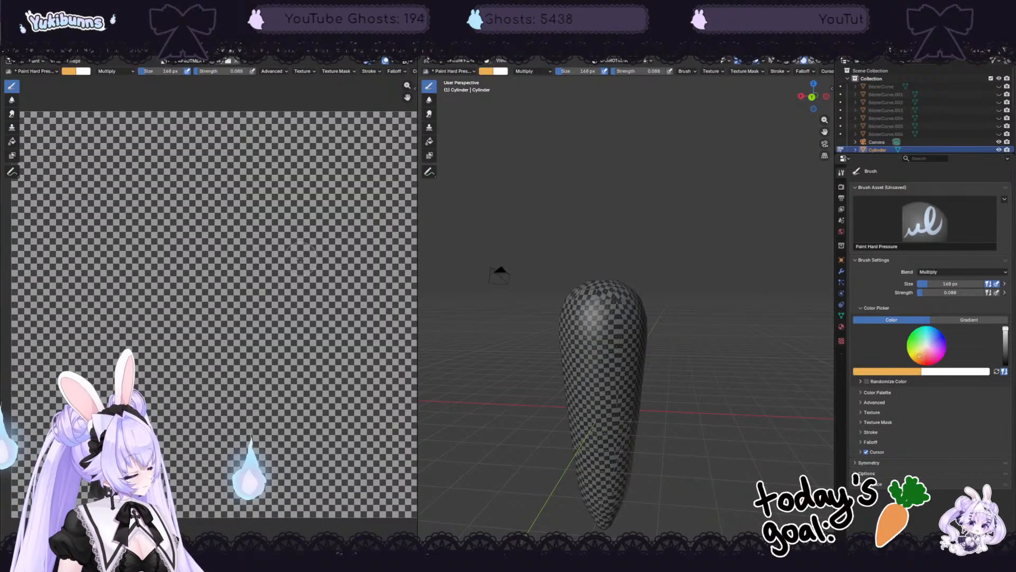
pyautogui.click(12, 140)
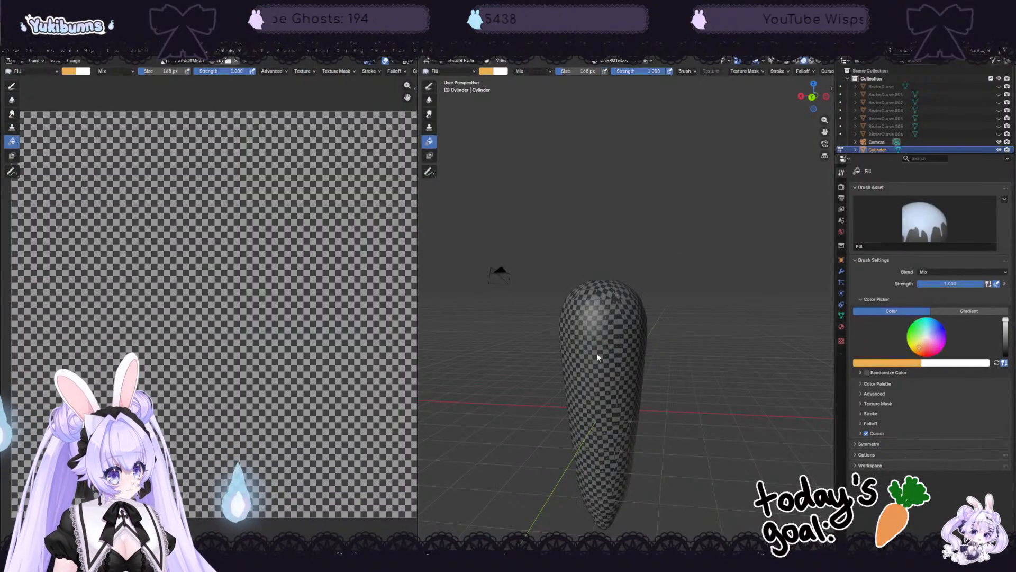
pyautogui.click(624, 375)
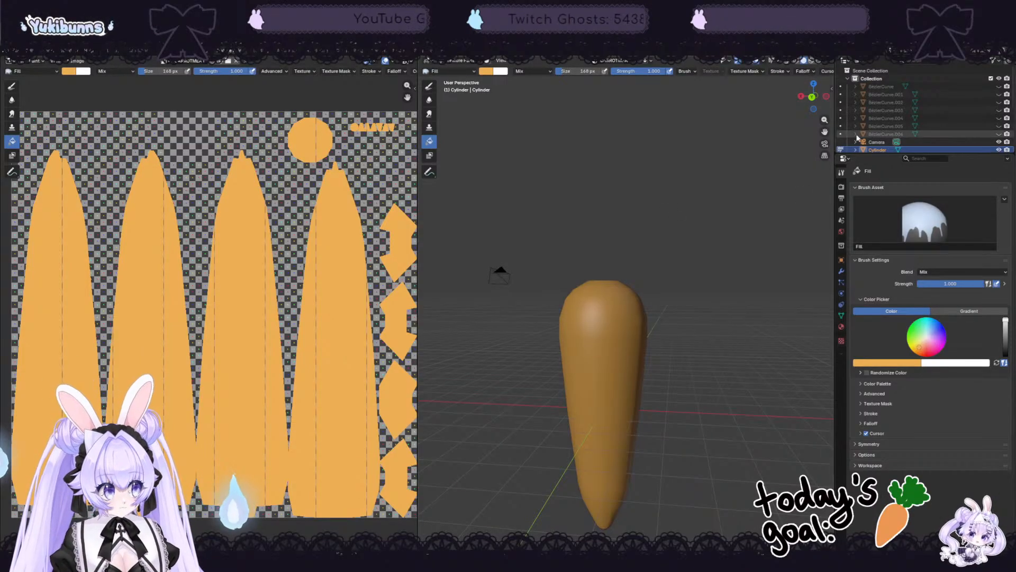
# Step: Unhide the leaves, stems and all other hidden objects in the scene collection
pyautogui.moveTo(999, 135)
pyautogui.mouseDown()
pyautogui.moveTo(998, 87)
pyautogui.moveTo(999, 150)
pyautogui.mouseUp()
pyautogui.scroll(-3, 994, 114)
pyautogui.scroll(-2, 998, 143)
pyautogui.scroll(-1, 979, 130)
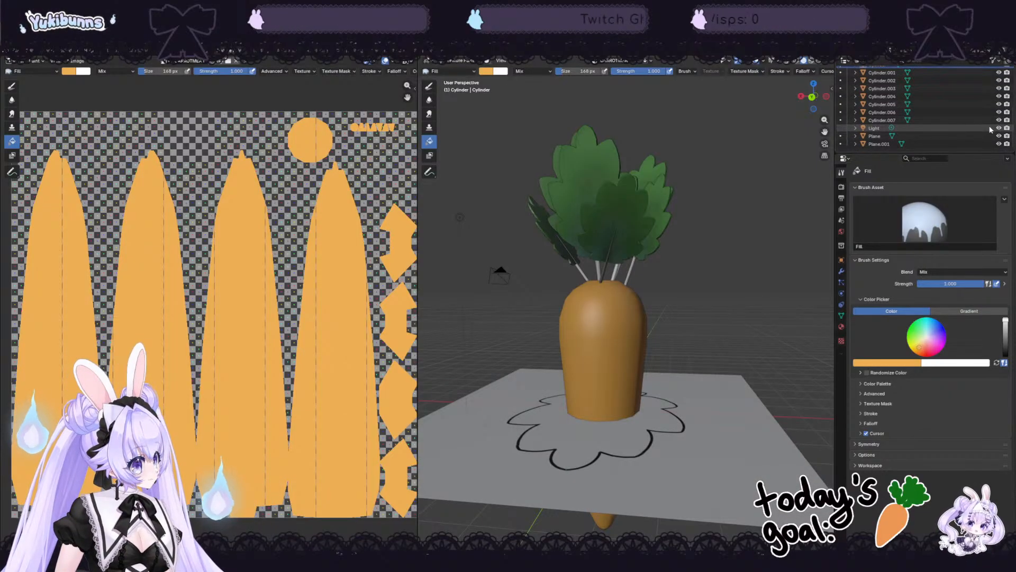
# Step: Show the 3D view in Material Preview shading and hide Plane.001, the reference plane with the leaf outline
pyautogui.click(812, 62)
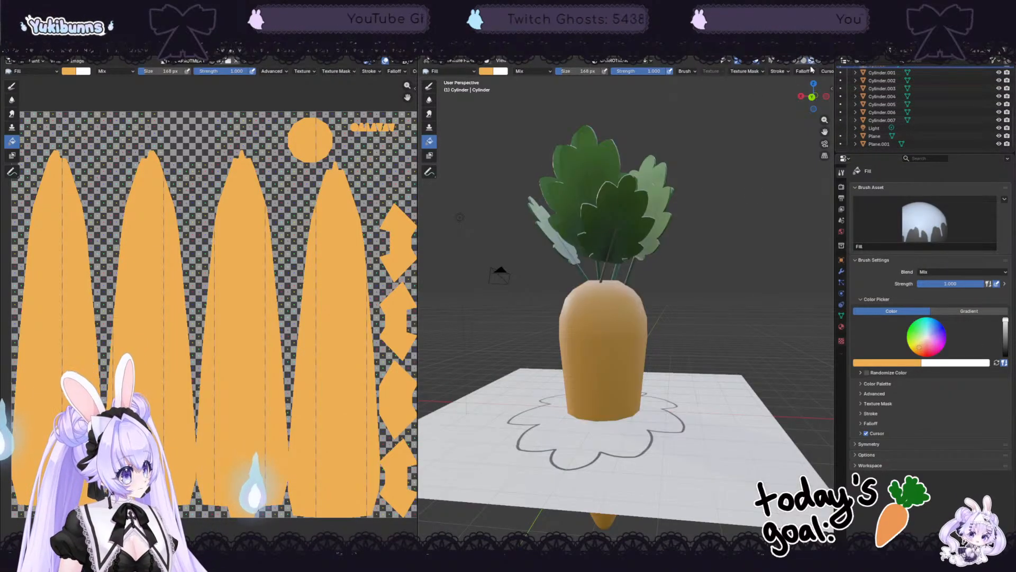
pyautogui.moveTo(735, 248); pyautogui.dragTo(631, 256, button='middle')
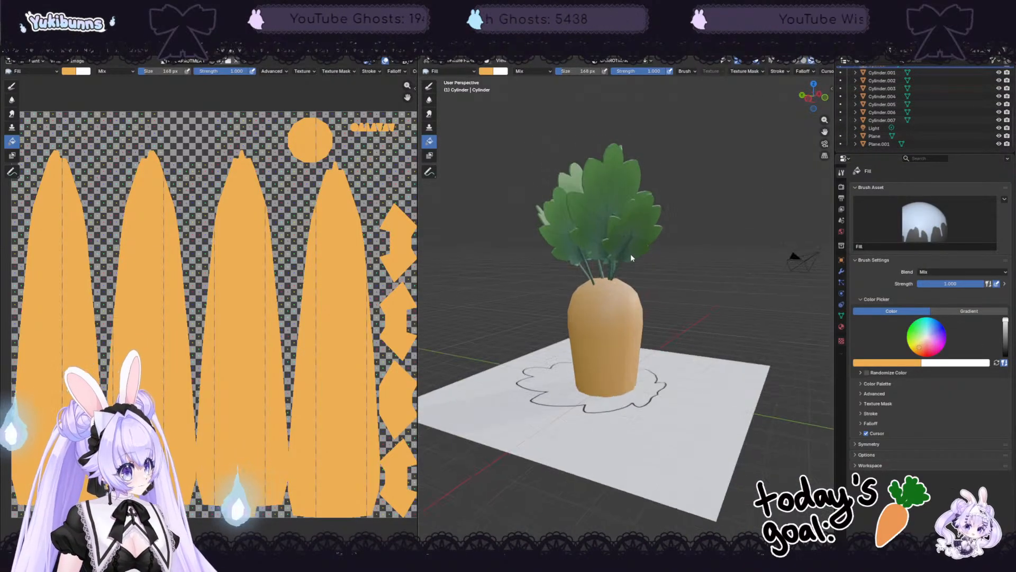
pyautogui.click(803, 61)
pyautogui.click(813, 62)
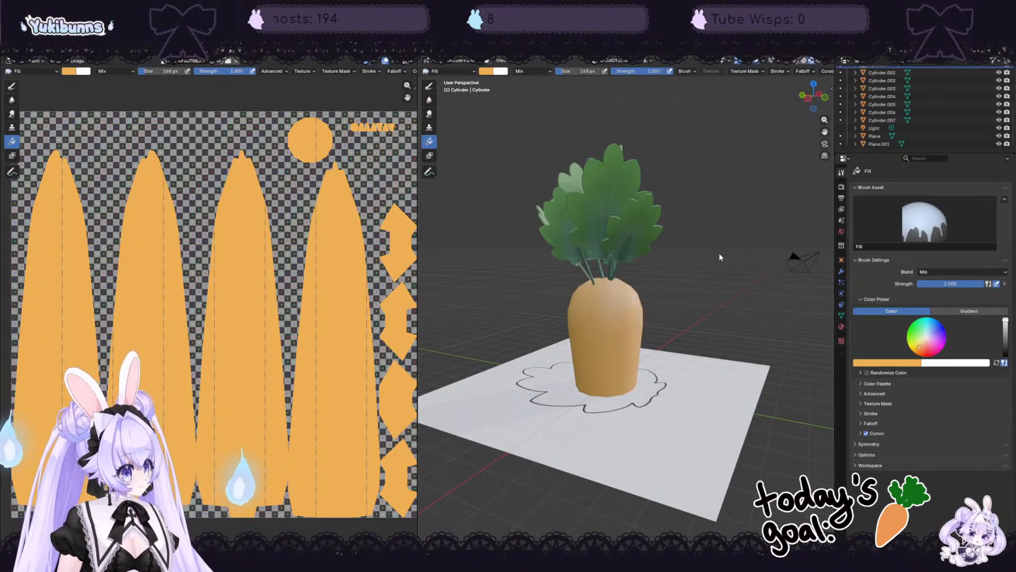
pyautogui.moveTo(720, 257); pyautogui.dragTo(725, 277, button='middle')
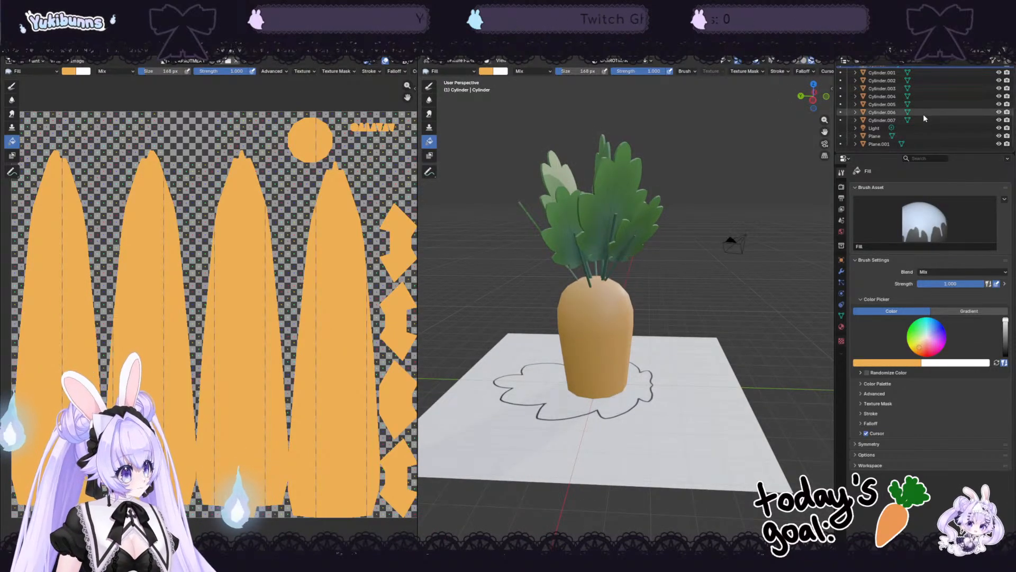
pyautogui.click(999, 144)
pyautogui.moveTo(724, 344); pyautogui.dragTo(733, 334, button='middle')
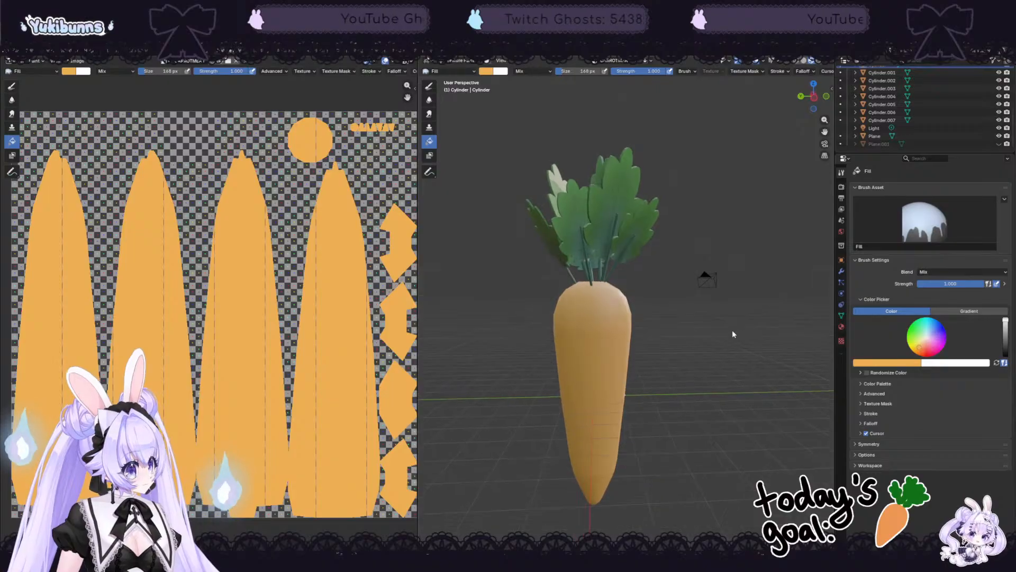
# Step: Switch the Fill brush colour to a linear gradient, add three colour stops and spread them along the ramp
pyautogui.click(969, 311)
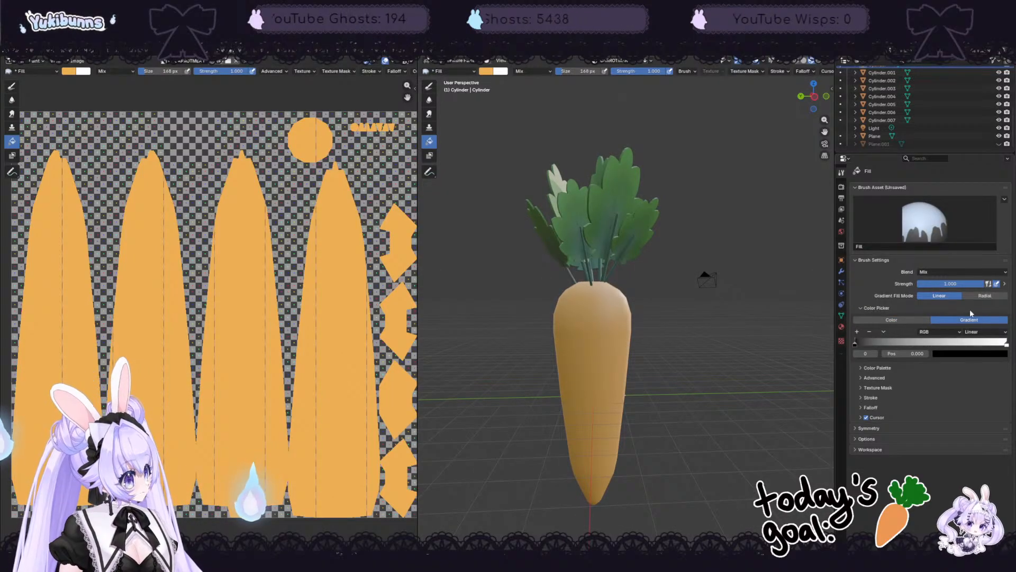
pyautogui.click(858, 332)
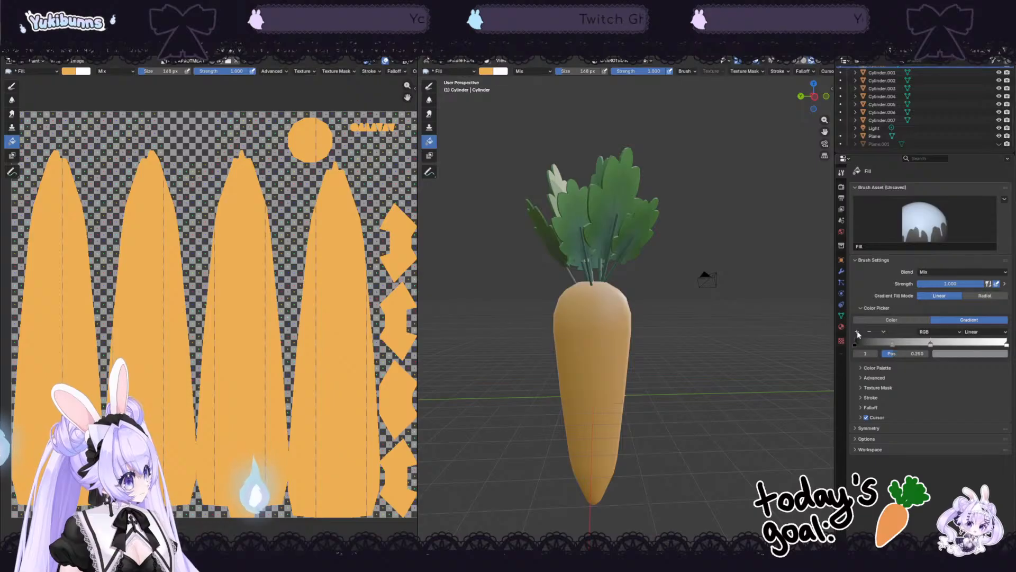
pyautogui.click(857, 332)
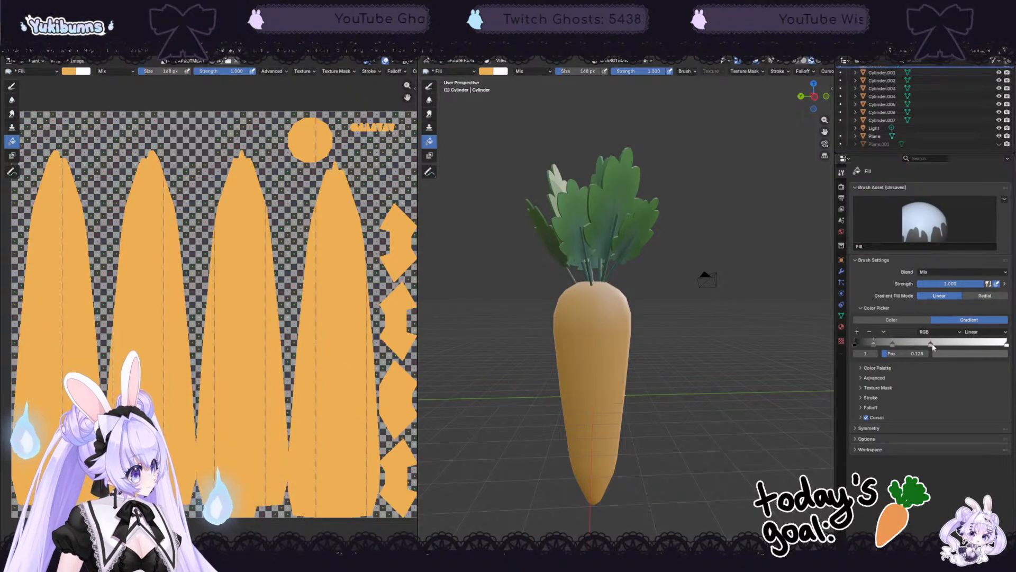
pyautogui.moveTo(932, 344); pyautogui.dragTo(977, 343)
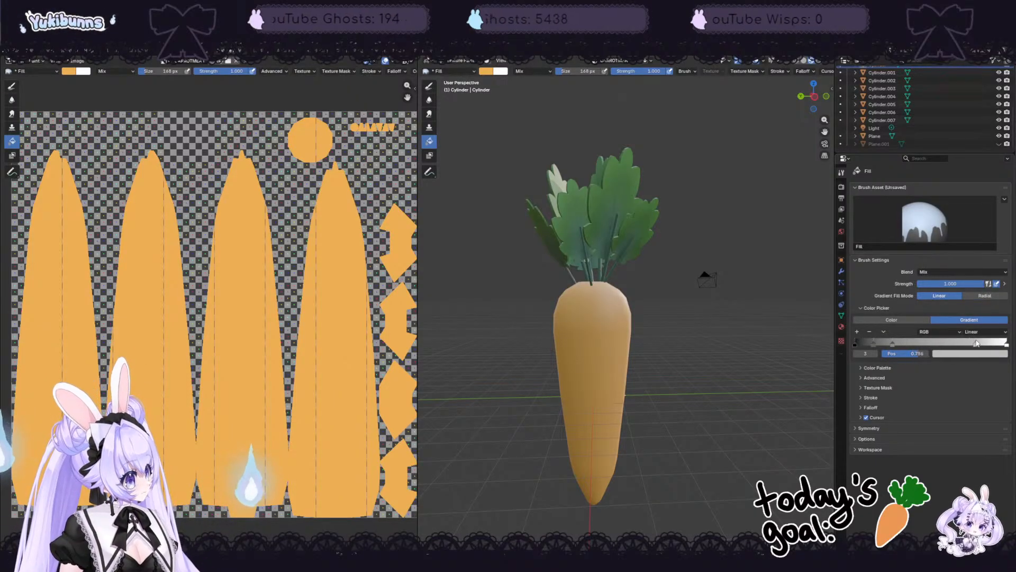
pyautogui.moveTo(895, 343)
pyautogui.mouseDown()
pyautogui.moveTo(929, 344)
pyautogui.moveTo(894, 344)
pyautogui.mouseUp()
pyautogui.click(856, 344)
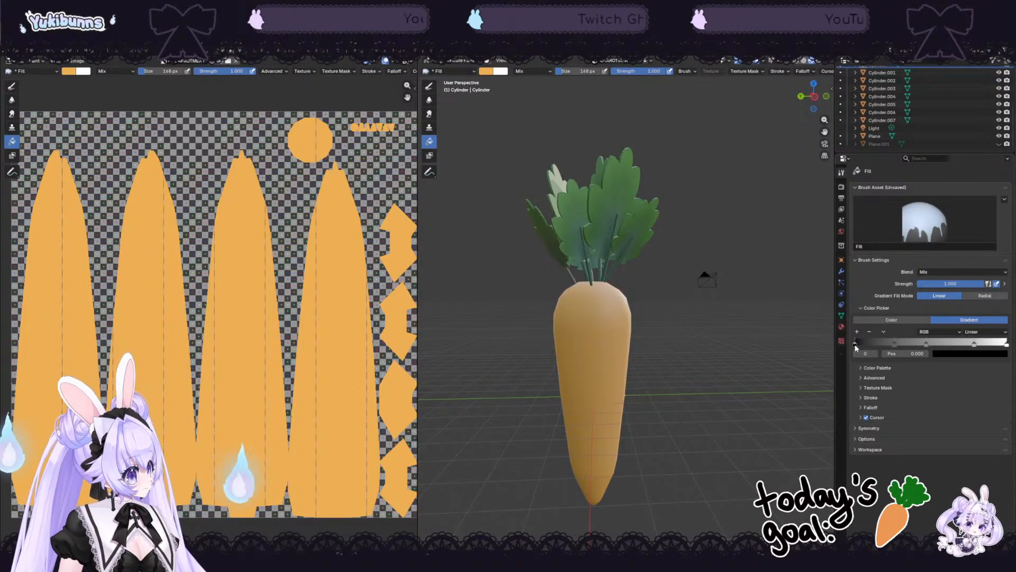
# Step: Try filling the carrot with the linear gradient from its crown down past the tip, and undo the fill
pyautogui.moveTo(596, 285); pyautogui.dragTo(597, 530)
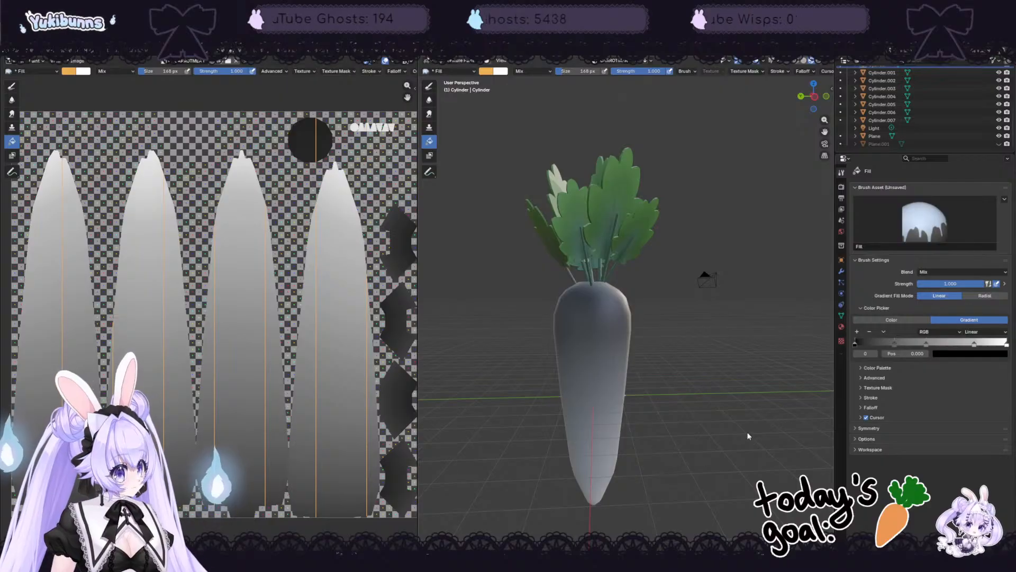
pyautogui.moveTo(712, 321); pyautogui.dragTo(831, 351, button='middle')
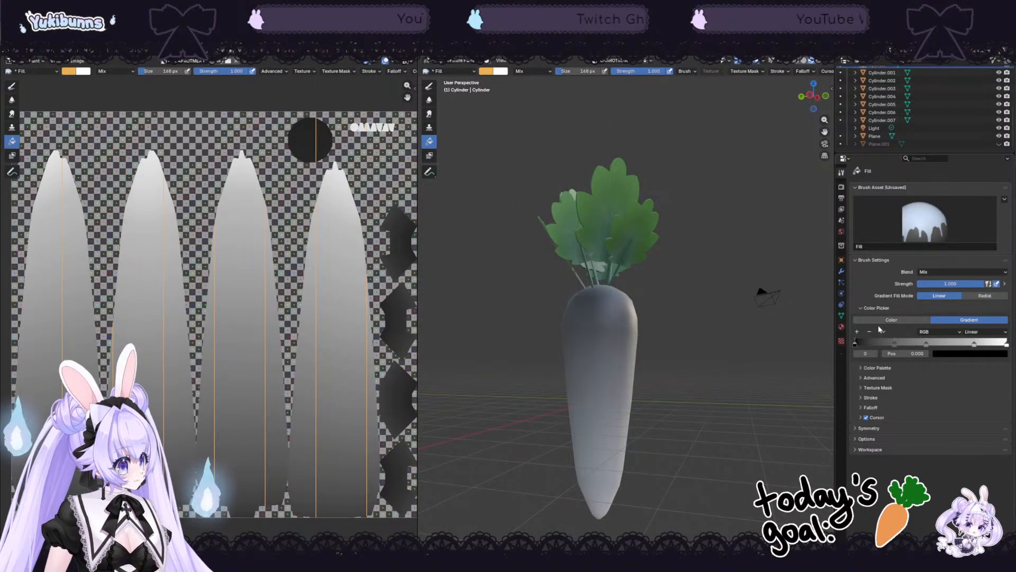
pyautogui.hotkey('ctrl', 'z')
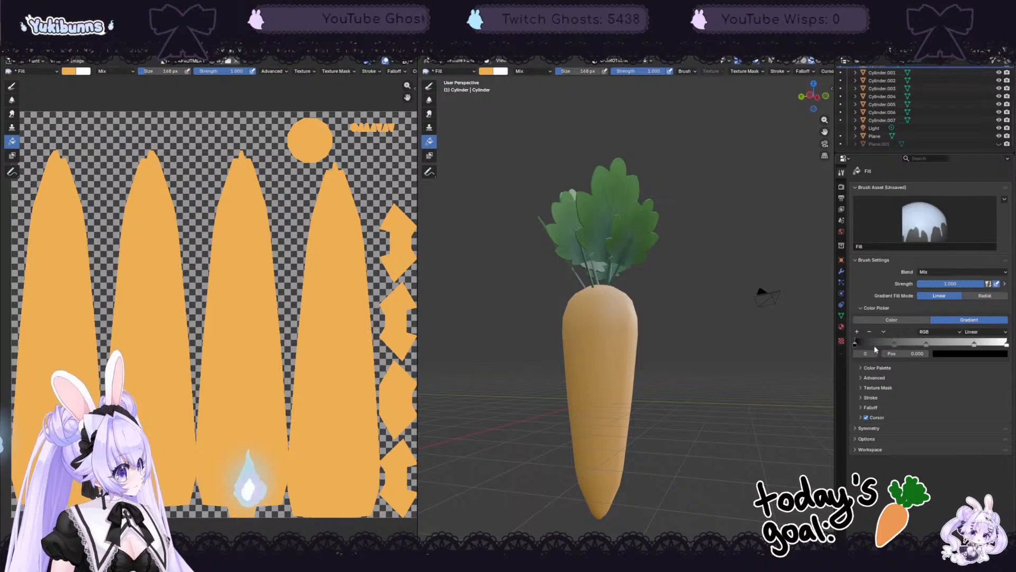
# Step: Colour the first gradient stop by sampling the orange from the carrot's body
pyautogui.click(942, 356)
pyautogui.click(999, 335)
pyautogui.click(584, 394)
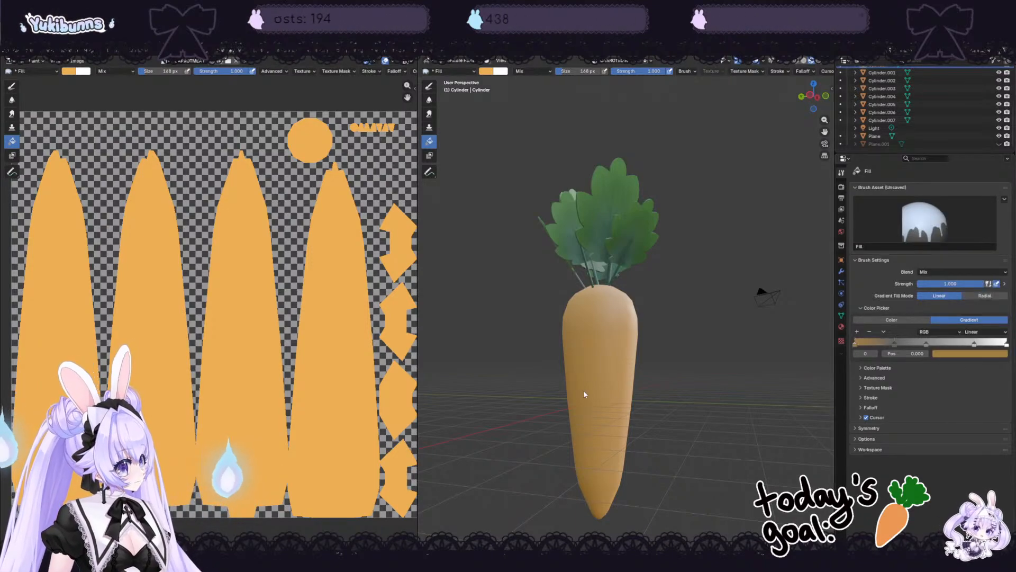
# Step: Sample the carrot's orange into the second gradient stop and shift it to a redder orange with hue 0.067, saturation 0.623 and value 0.791
pyautogui.click(895, 344)
pyautogui.click(953, 354)
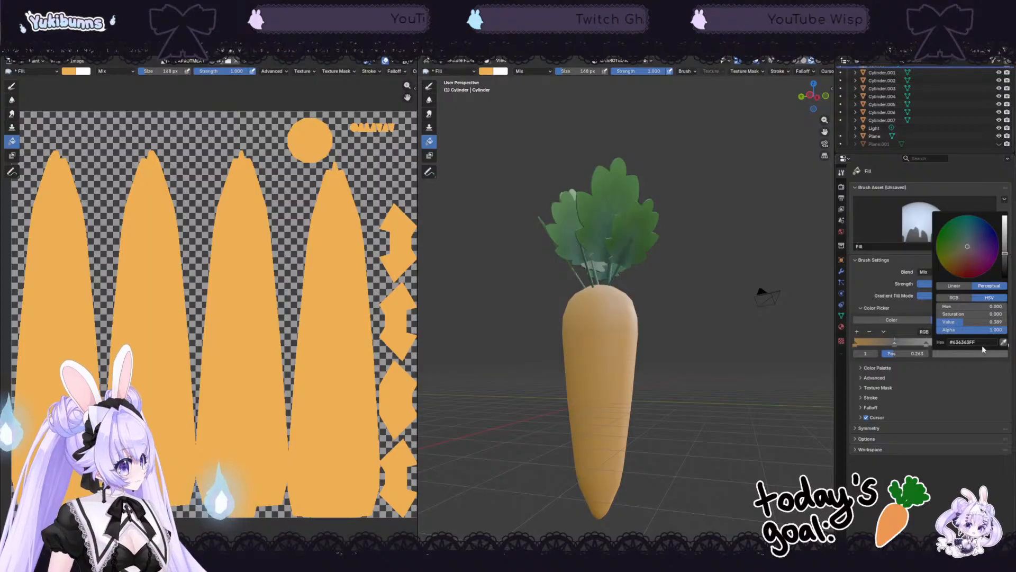
pyautogui.click(1003, 342)
pyautogui.click(617, 369)
pyautogui.click(953, 354)
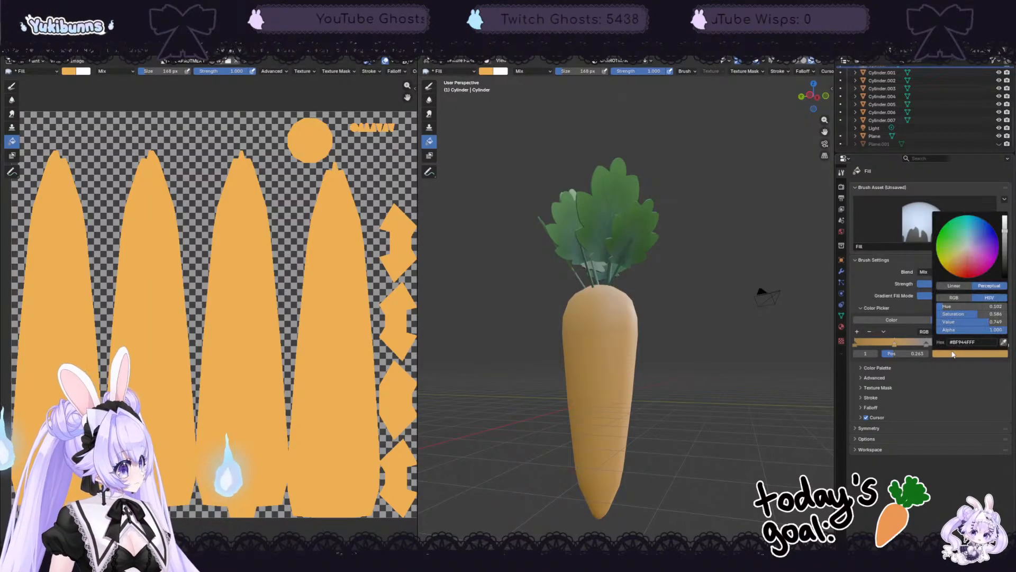
pyautogui.moveTo(956, 265); pyautogui.dragTo(955, 268)
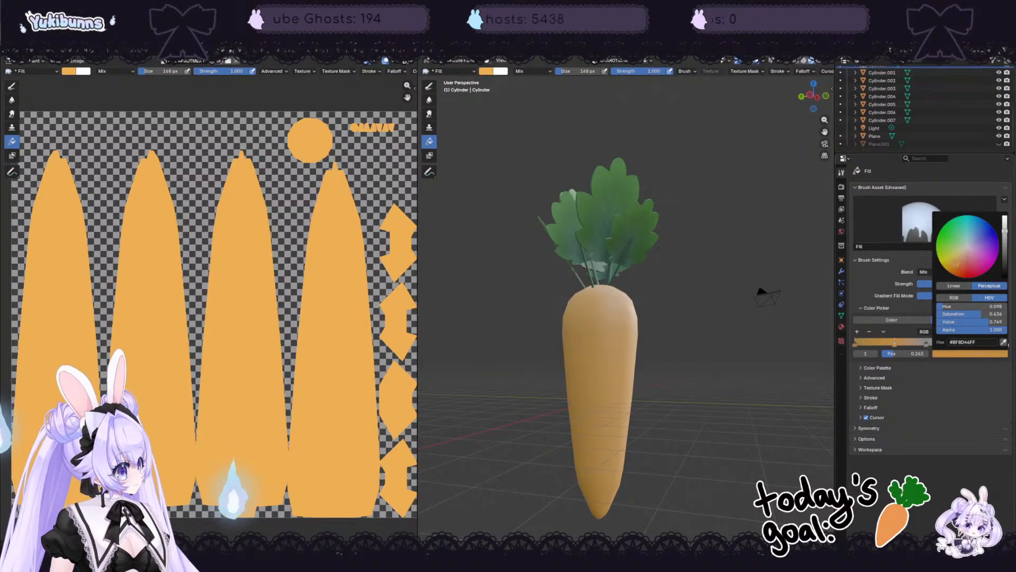
pyautogui.moveTo(1005, 228); pyautogui.dragTo(1005, 221)
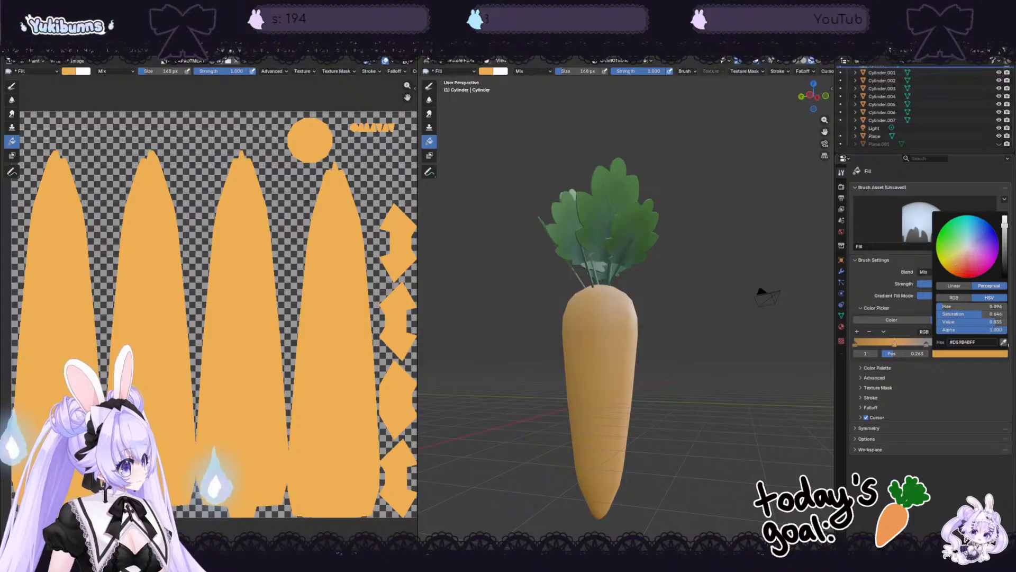
pyautogui.click(958, 268)
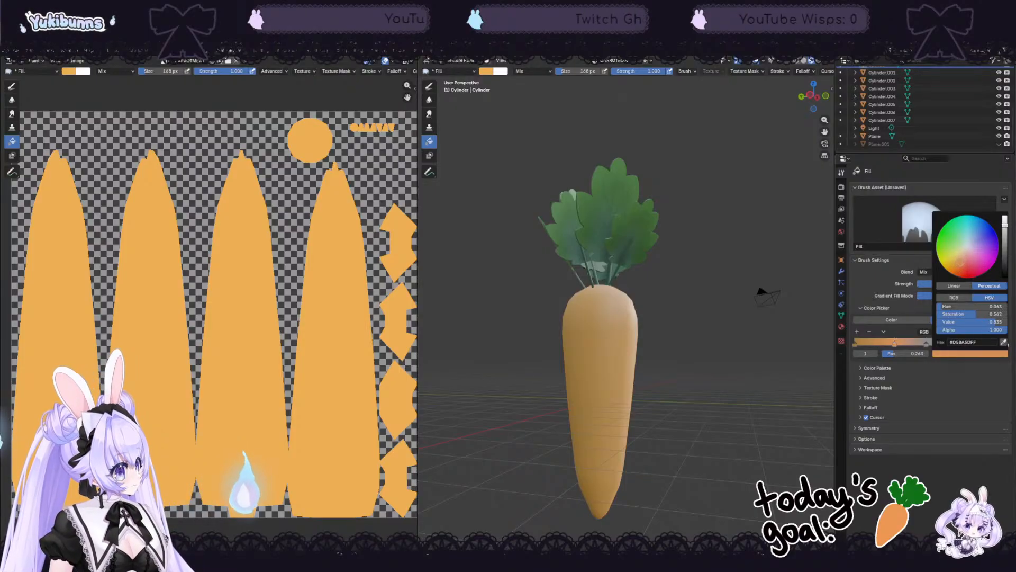
pyautogui.moveTo(961, 262); pyautogui.dragTo(959, 264)
pyautogui.moveTo(1004, 235); pyautogui.dragTo(1004, 230)
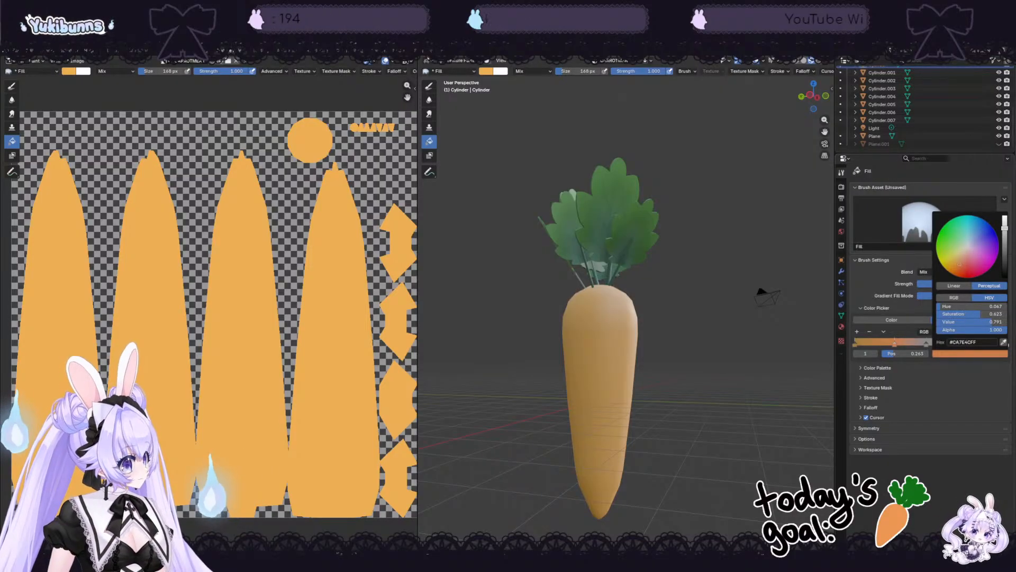
# Step: Move the third gradient stop to position 0.520 and give it the carrot's sampled colour shifted to a deeper, vivid orange
pyautogui.moveTo(926, 344); pyautogui.dragTo(933, 343)
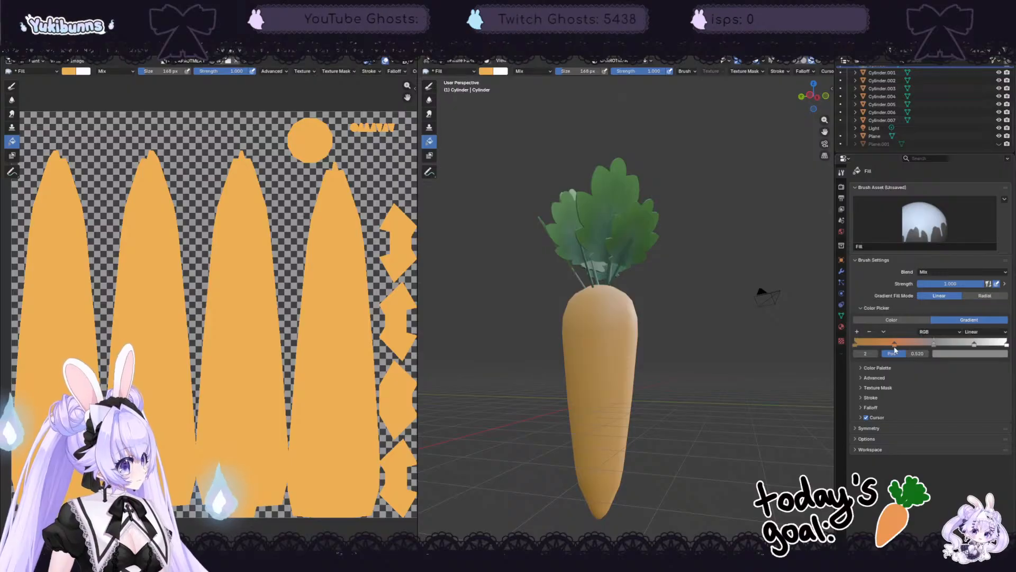
pyautogui.click(941, 355)
pyautogui.click(1001, 344)
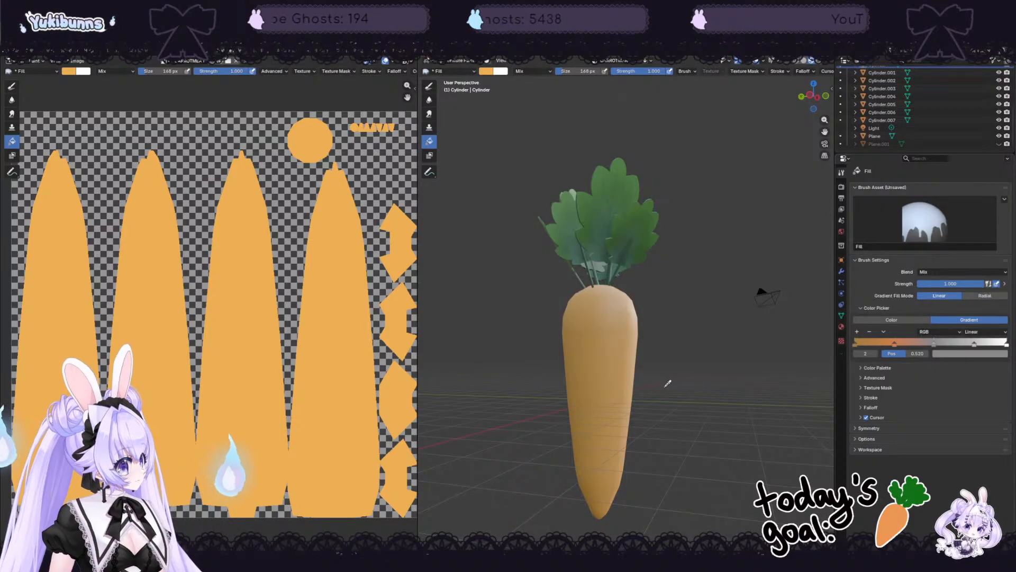
pyautogui.click(619, 395)
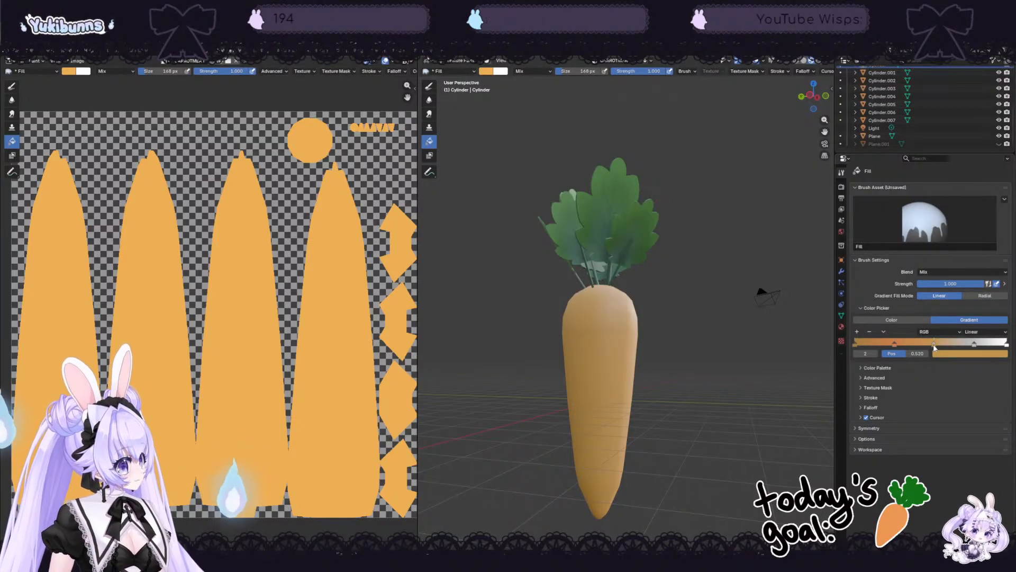
pyautogui.click(951, 356)
pyautogui.moveTo(961, 267); pyautogui.dragTo(1005, 238)
pyautogui.moveTo(960, 261); pyautogui.dragTo(958, 263)
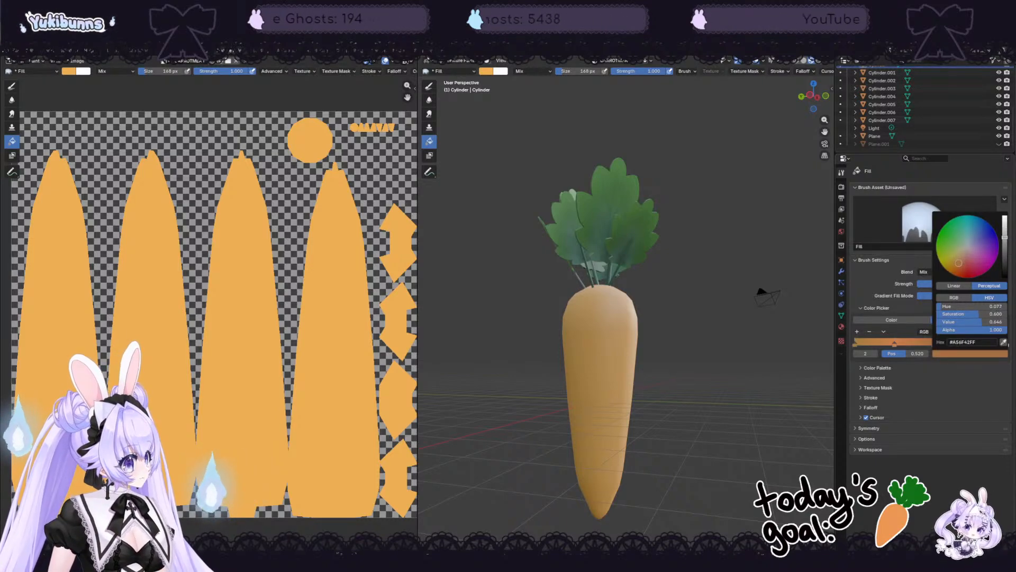
pyautogui.moveTo(1005, 237); pyautogui.dragTo(1005, 227)
pyautogui.moveTo(964, 263); pyautogui.dragTo(959, 266)
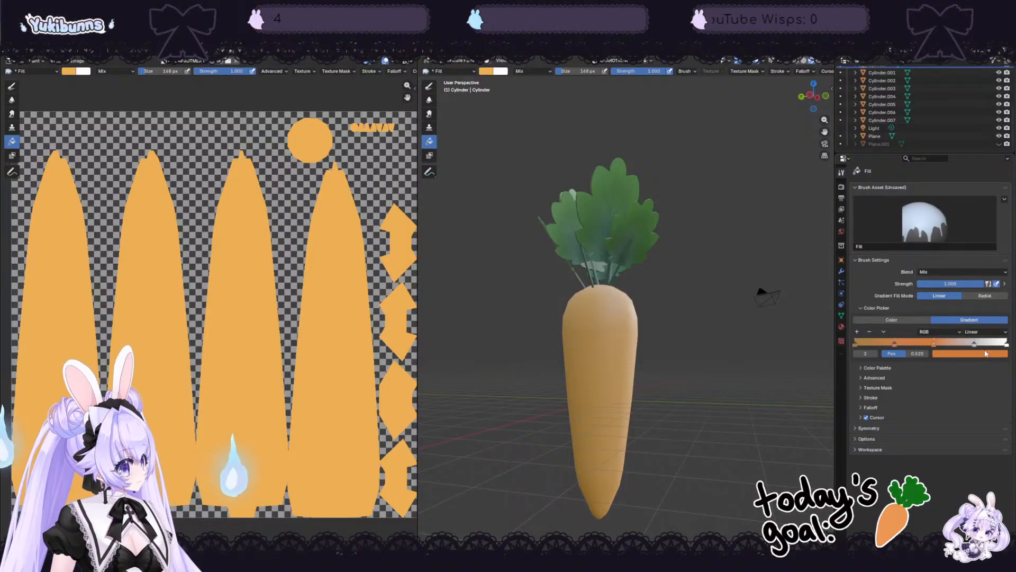
# Step: Sample the carrot's colour into the fourth gradient stop and shift it to a bright coral red
pyautogui.keyDown('ctrl'); pyautogui.click(975, 344); pyautogui.keyUp('ctrl')
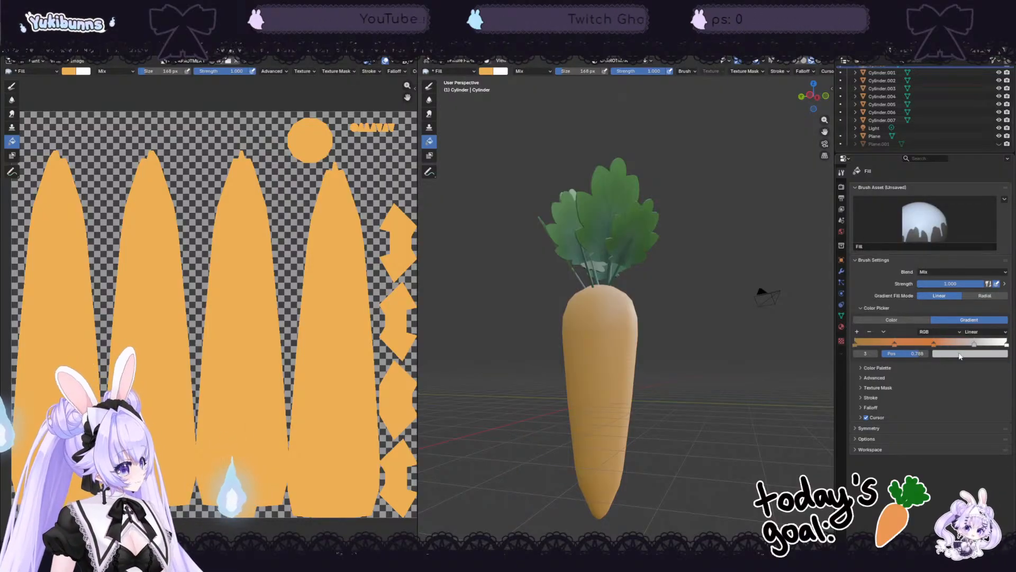
pyautogui.click(960, 353)
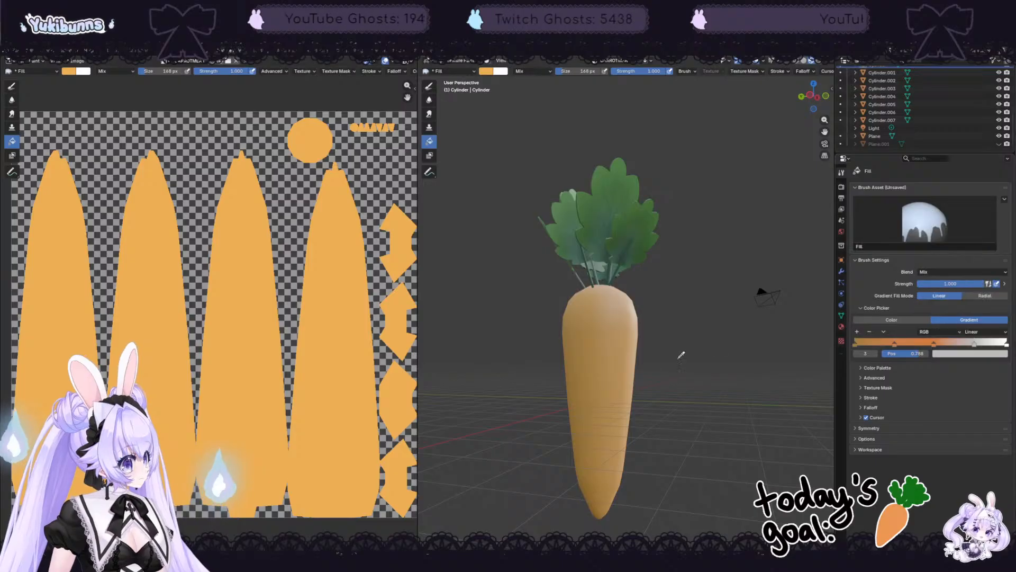
pyautogui.click(603, 380)
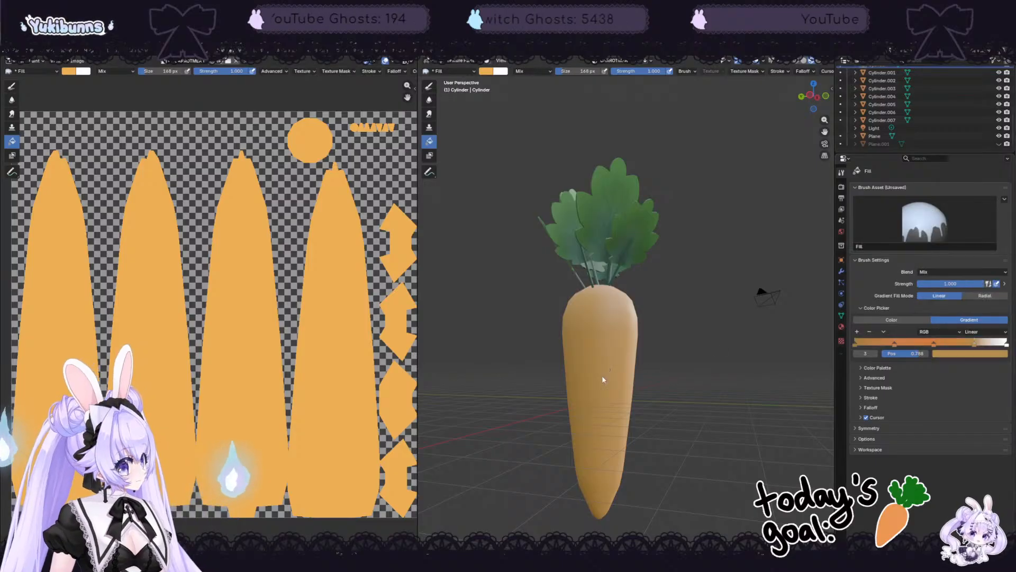
pyautogui.click(970, 355)
pyautogui.moveTo(962, 261); pyautogui.dragTo(964, 263)
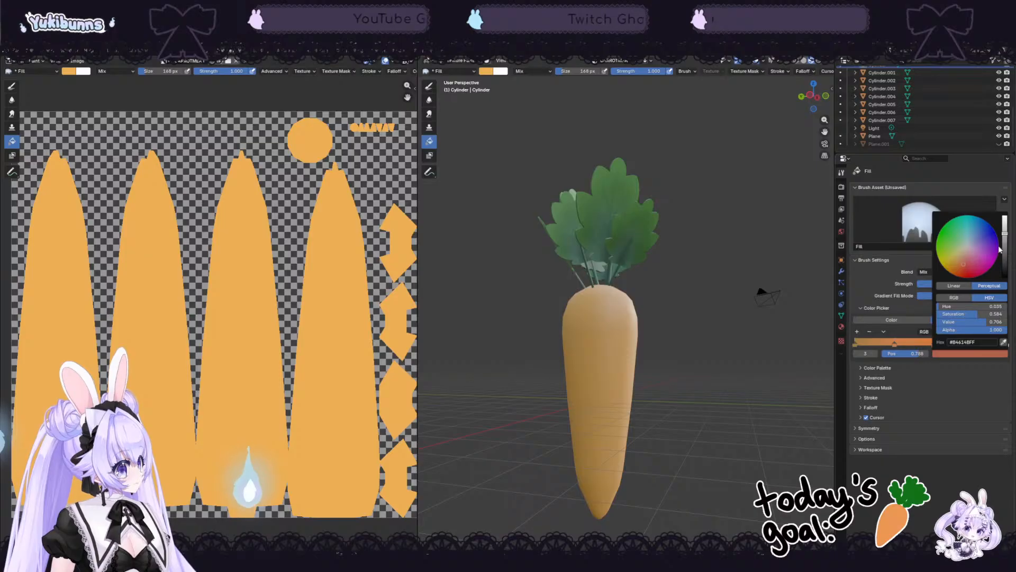
pyautogui.moveTo(1007, 235); pyautogui.dragTo(1005, 226)
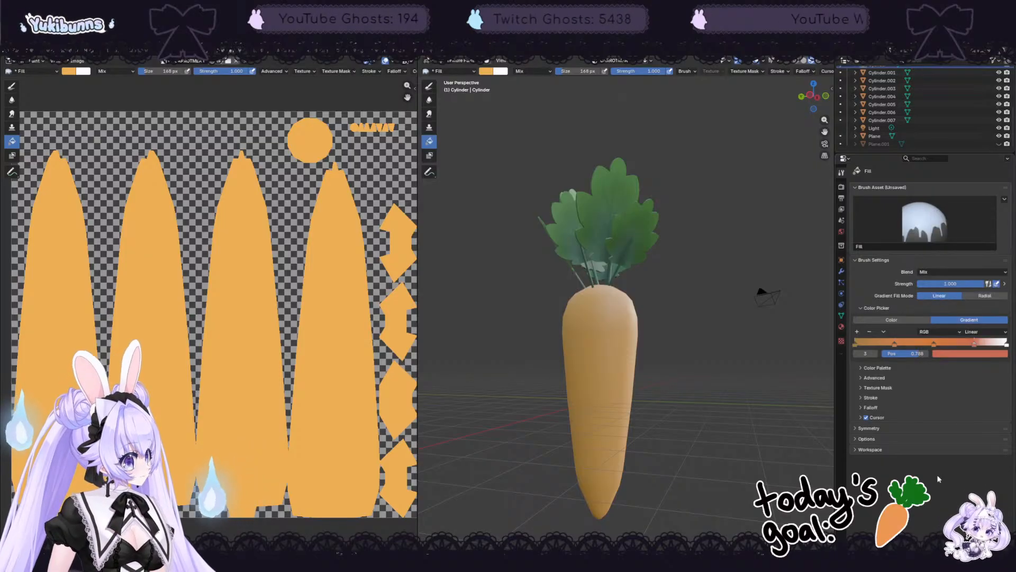
# Step: Colour the last gradient stop coral pink #FF6072 and fill the carrot with the gradient from above its crown to below its tip
pyautogui.click(1006, 345)
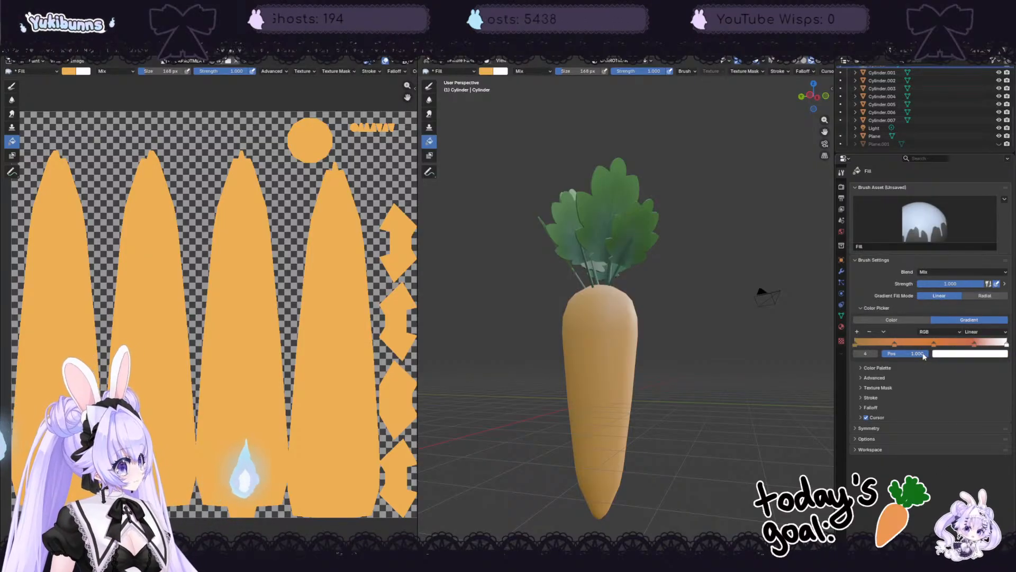
pyautogui.click(956, 353)
pyautogui.click(968, 265)
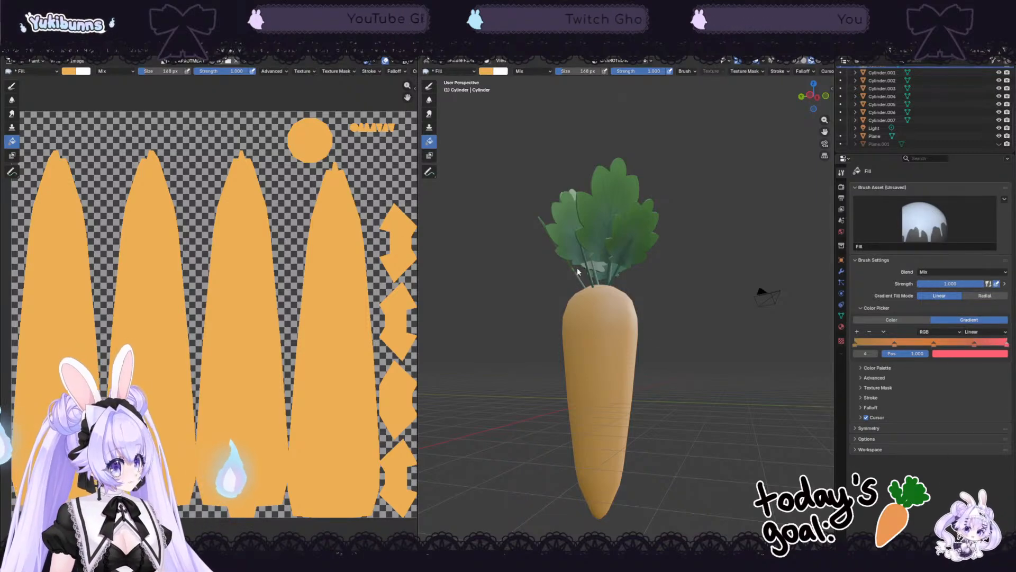
pyautogui.moveTo(616, 275); pyautogui.dragTo(602, 548)
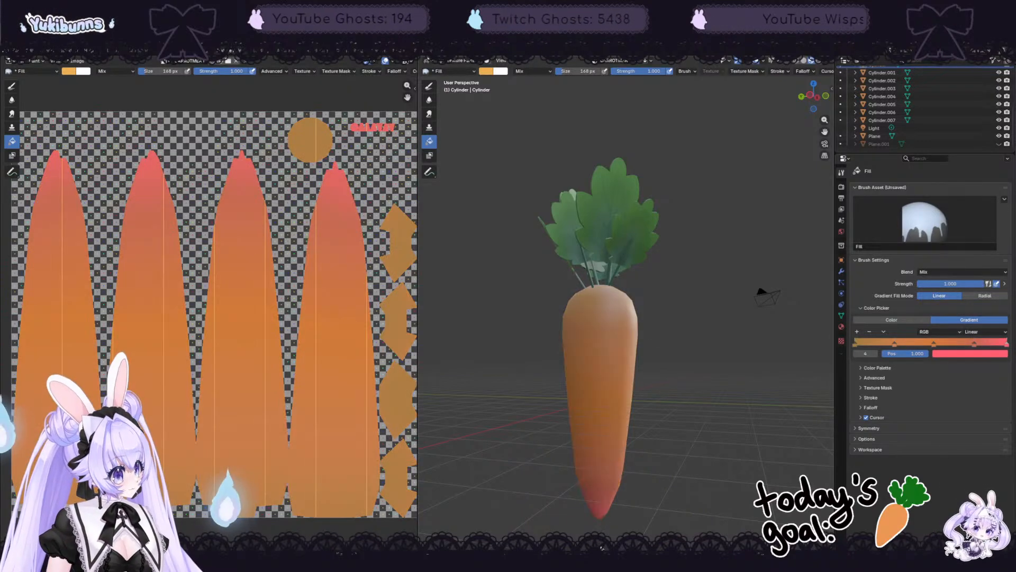
pyautogui.moveTo(695, 446); pyautogui.dragTo(549, 415, button='middle')
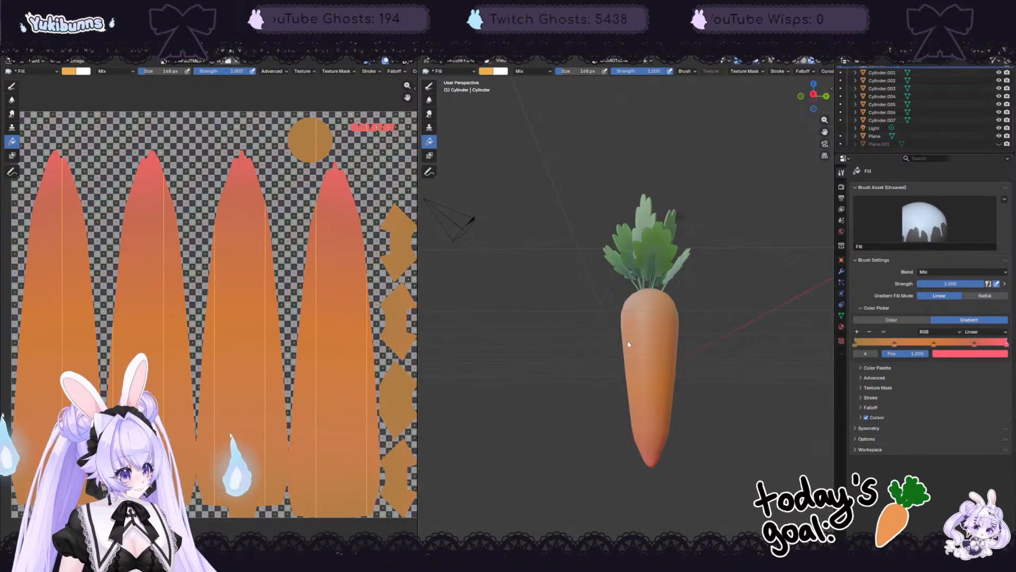
# Step: Darken the last gradient stop to a muted red and refill the carrot with the gradient from crown to tip
pyautogui.click(1000, 354)
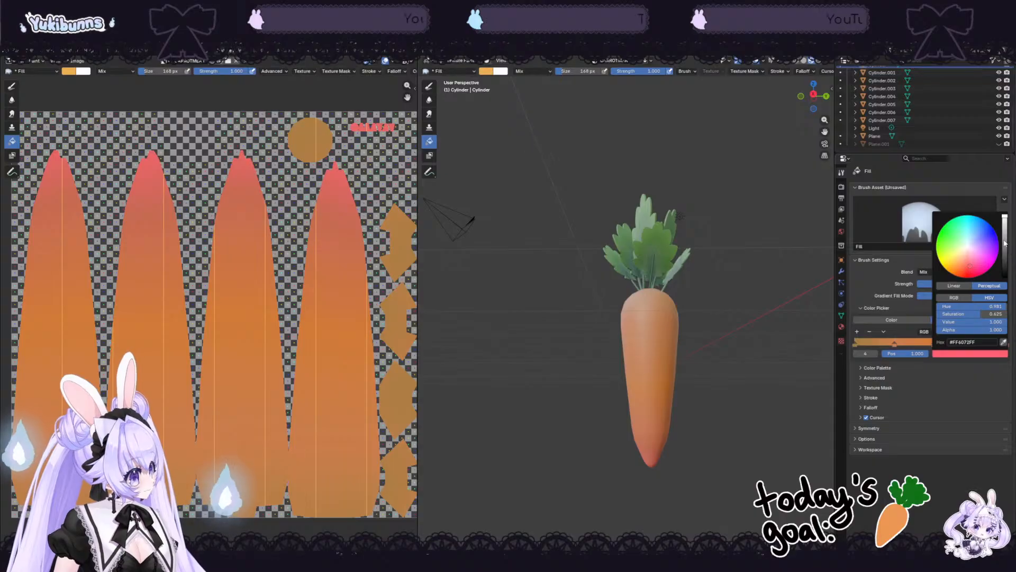
pyautogui.moveTo(970, 261)
pyautogui.mouseDown()
pyautogui.moveTo(968, 253)
pyautogui.moveTo(1004, 243)
pyautogui.moveTo(969, 260)
pyautogui.mouseUp()
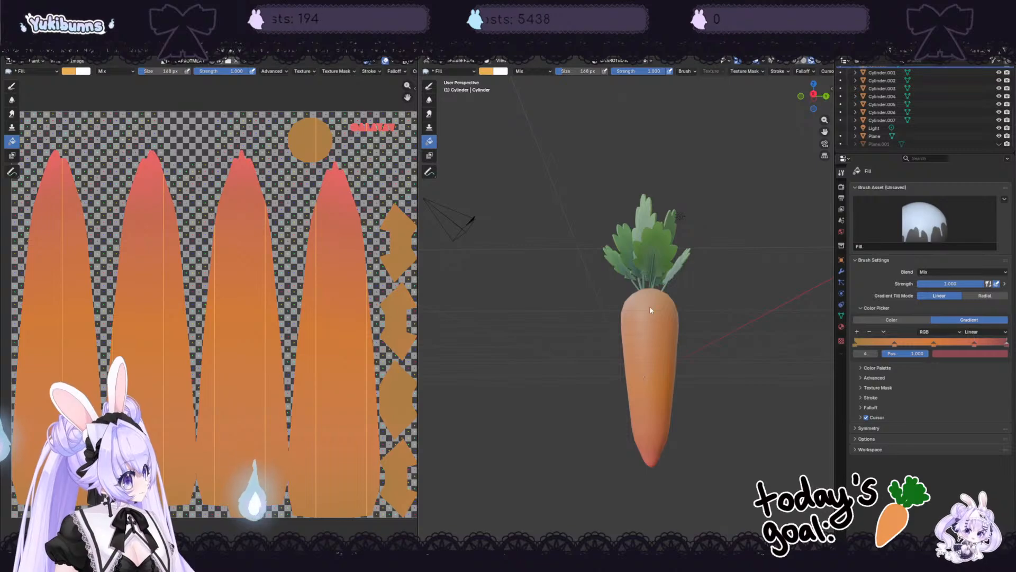
pyautogui.moveTo(650, 306); pyautogui.dragTo(653, 471)
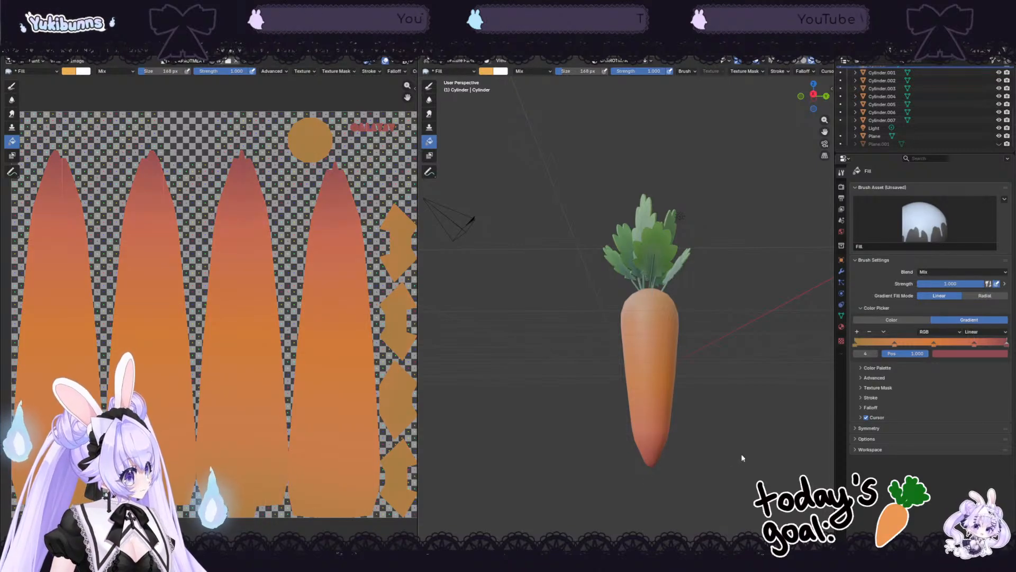
pyautogui.moveTo(742, 457); pyautogui.dragTo(712, 450, button='middle')
pyautogui.moveTo(625, 290); pyautogui.dragTo(625, 491)
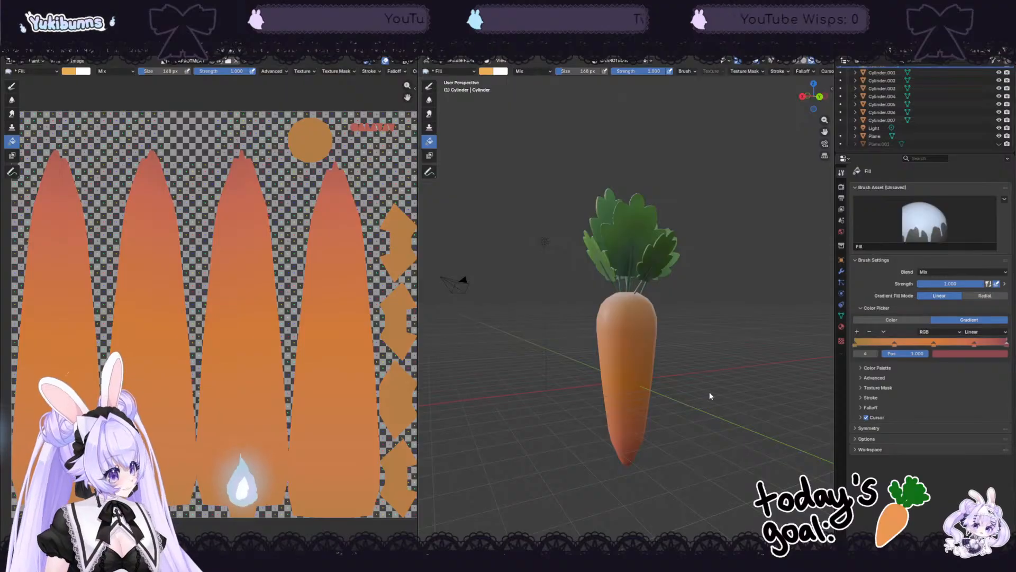
pyautogui.moveTo(710, 392); pyautogui.dragTo(636, 390, button='middle')
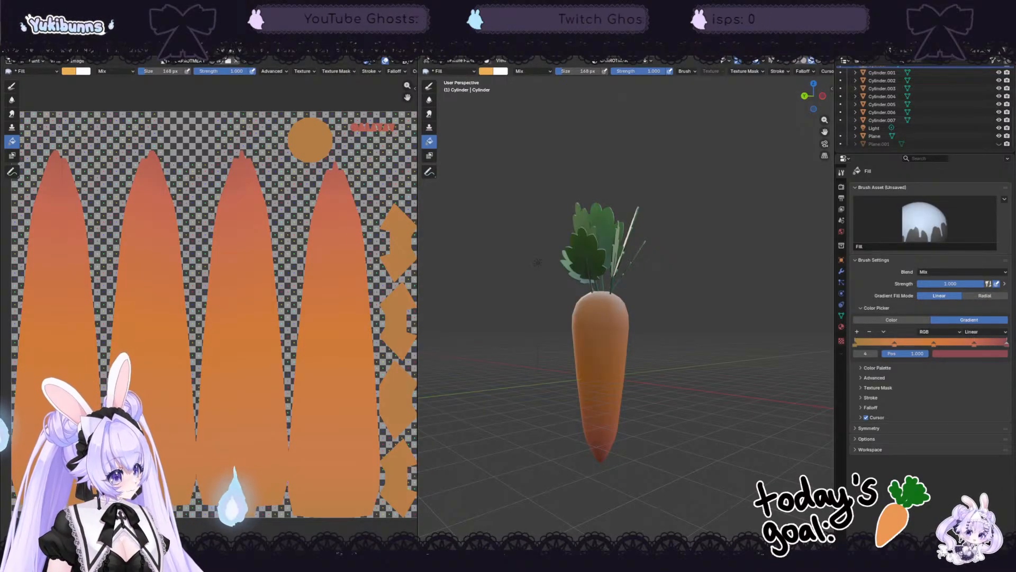
# Step: Switch to the Airbrush, try Multiply strokes across the crown ends of the UV islands, and undo them
pyautogui.click(12, 87)
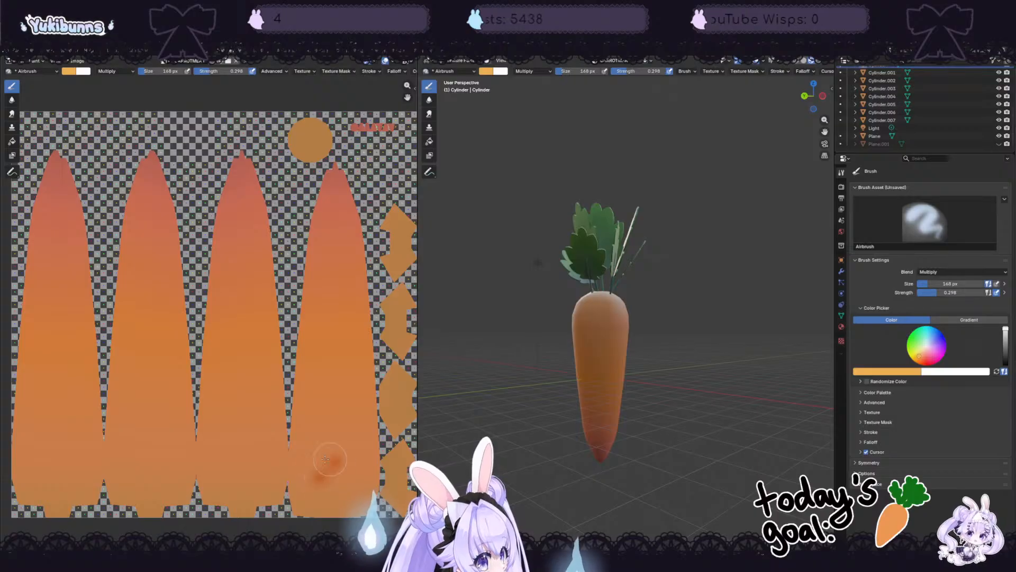
pyautogui.moveTo(345, 470)
pyautogui.mouseDown()
pyautogui.moveTo(280, 437)
pyautogui.moveTo(204, 458)
pyautogui.mouseUp()
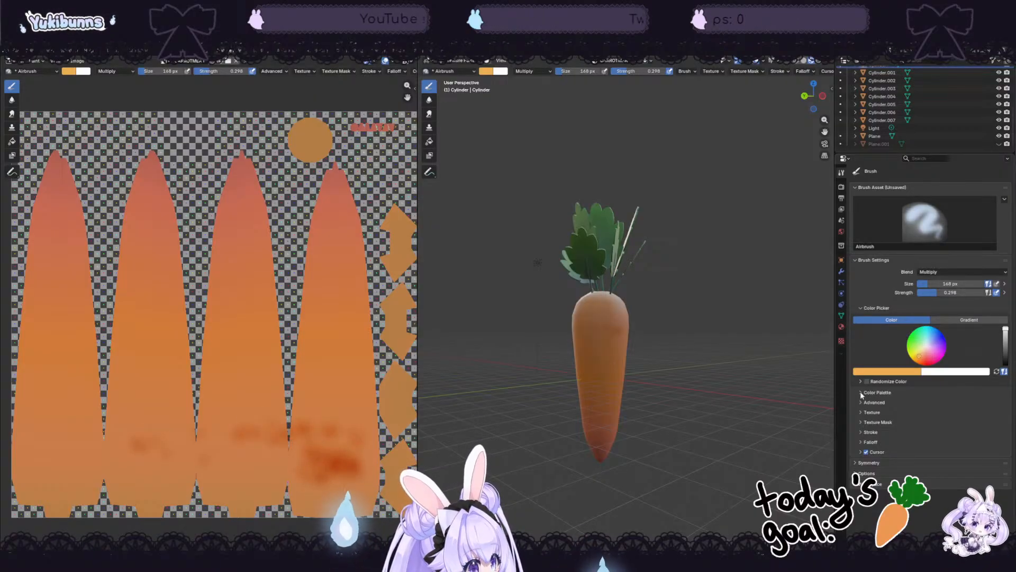
pyautogui.hotkey('ctrl', 'z')
# Step: Set the Airbrush to Mix blending, enlarge it to 473 px, and try a light orange dab on the first UV island's crown end
pyautogui.click(930, 273)
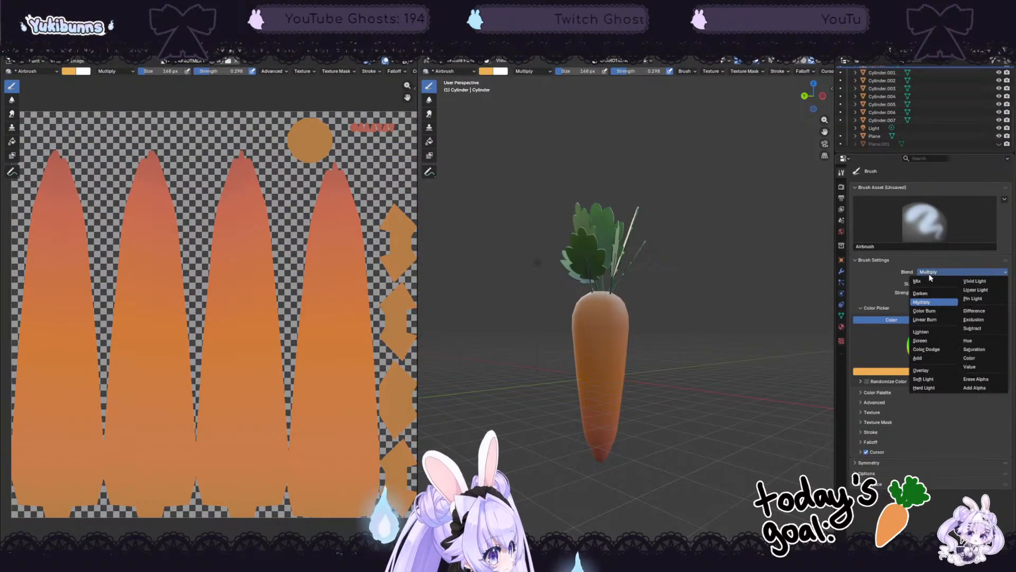
pyautogui.click(927, 282)
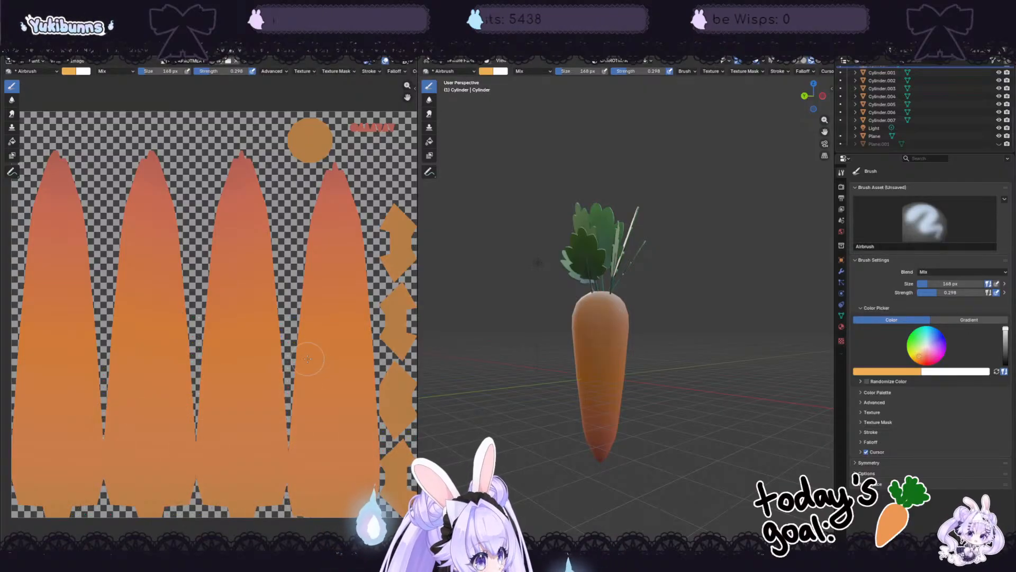
pyautogui.press(']')
pyautogui.press(']')
pyautogui.press(']')
pyautogui.press(']')
pyautogui.press(']')
pyautogui.press(']')
pyautogui.press(']')
pyautogui.press(']')
pyautogui.press(']')
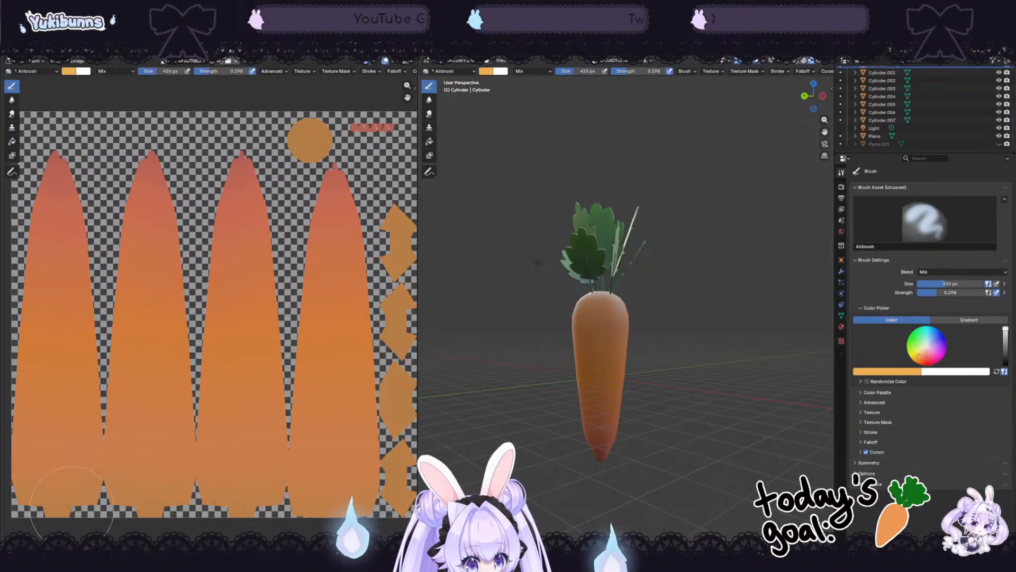
pyautogui.moveTo(49, 513); pyautogui.dragTo(54, 514)
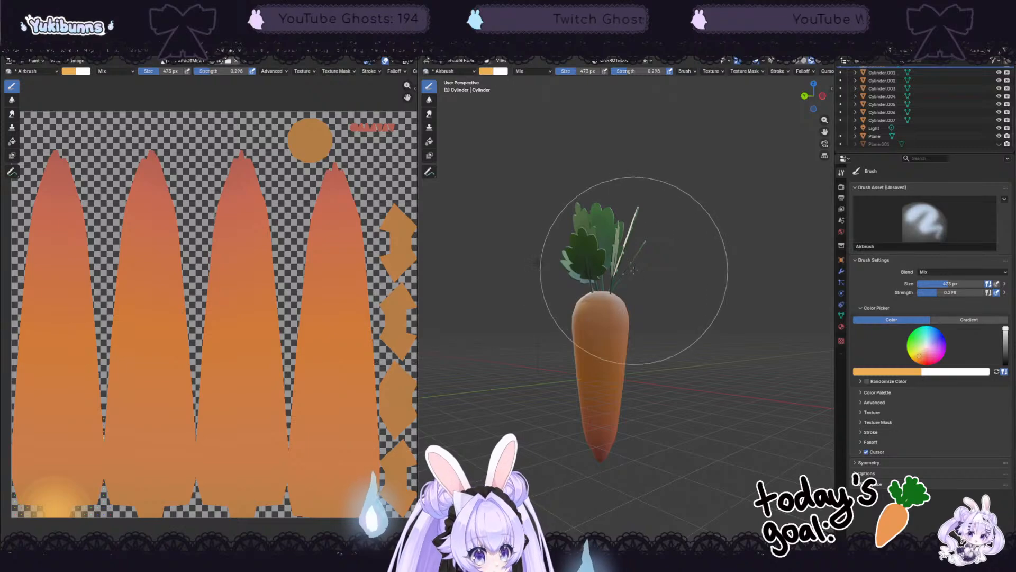
# Step: Hide the leaf objects BézierCurve through BézierCurve.006, leaving the carrot's crown and stems exposed
pyautogui.moveTo(642, 268)
pyautogui.mouseDown(button='middle')
pyautogui.moveTo(595, 291)
pyautogui.moveTo(667, 322)
pyautogui.moveTo(721, 325)
pyautogui.moveTo(692, 275)
pyautogui.mouseUp(button='middle')
pyautogui.scroll(3, 691, 274)
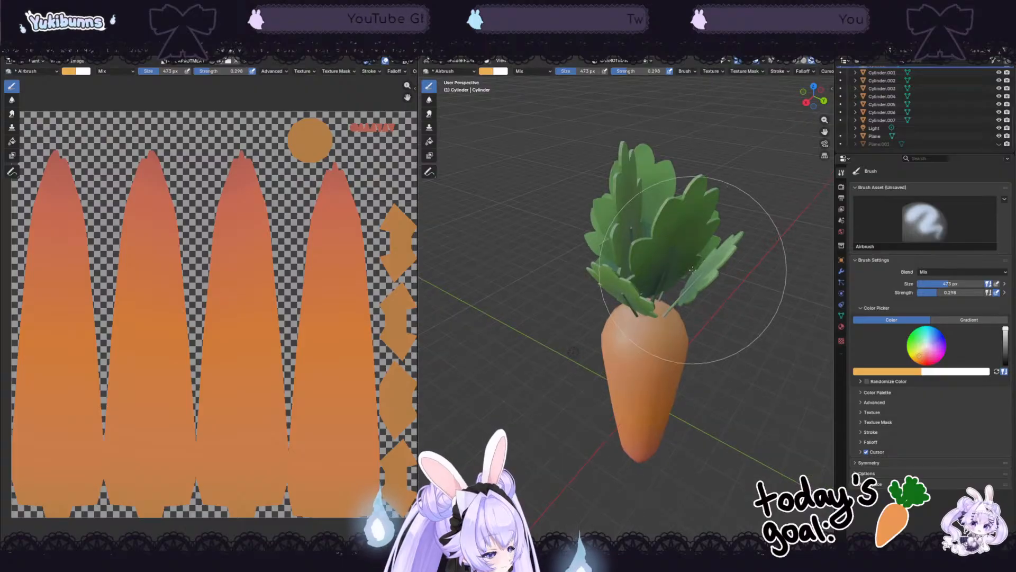
pyautogui.scroll(5, 961, 112)
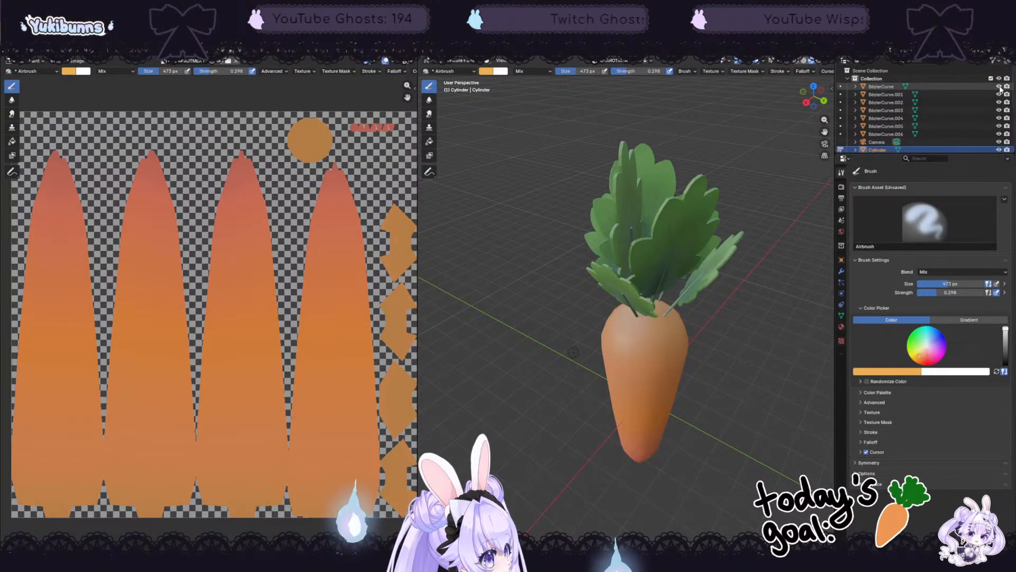
pyautogui.moveTo(998, 86); pyautogui.dragTo(997, 135)
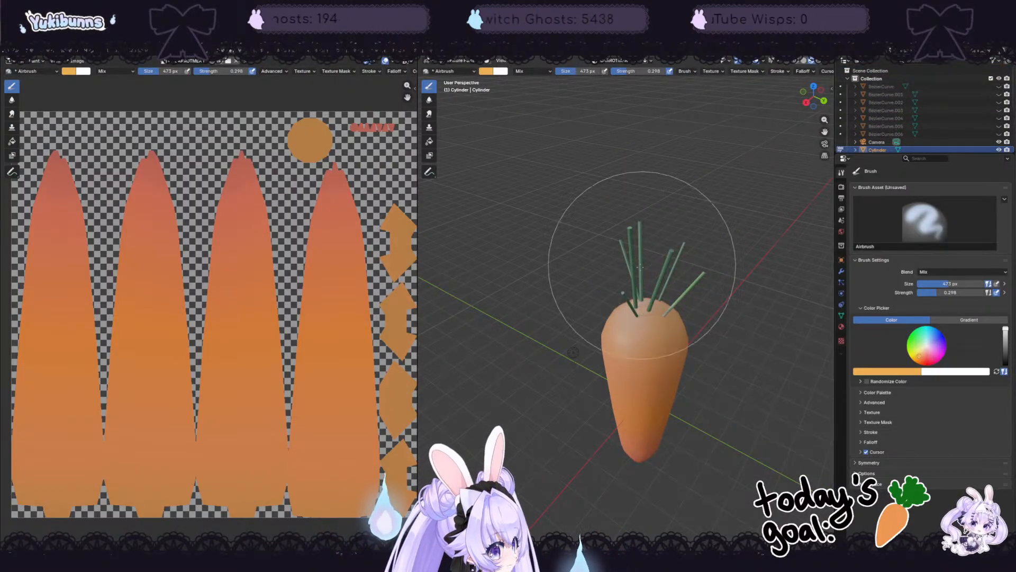
# Step: Reduce the Airbrush to 277 px and paint light orange over the top of the carrot's crown around the stems
pyautogui.moveTo(662, 299); pyautogui.dragTo(657, 327, button='middle')
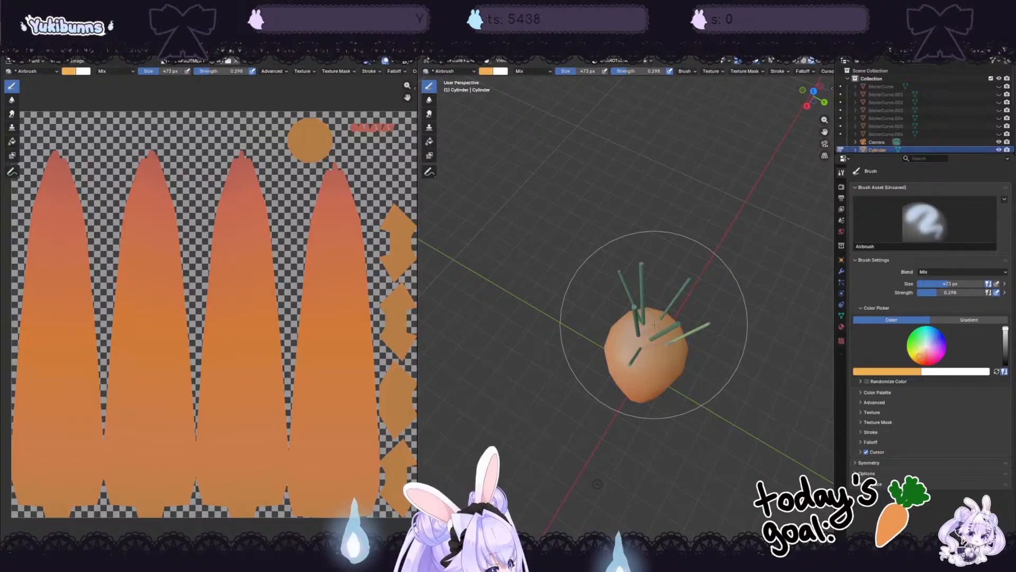
pyautogui.press('[')
pyautogui.press('[')
pyautogui.press('[')
pyautogui.press('[')
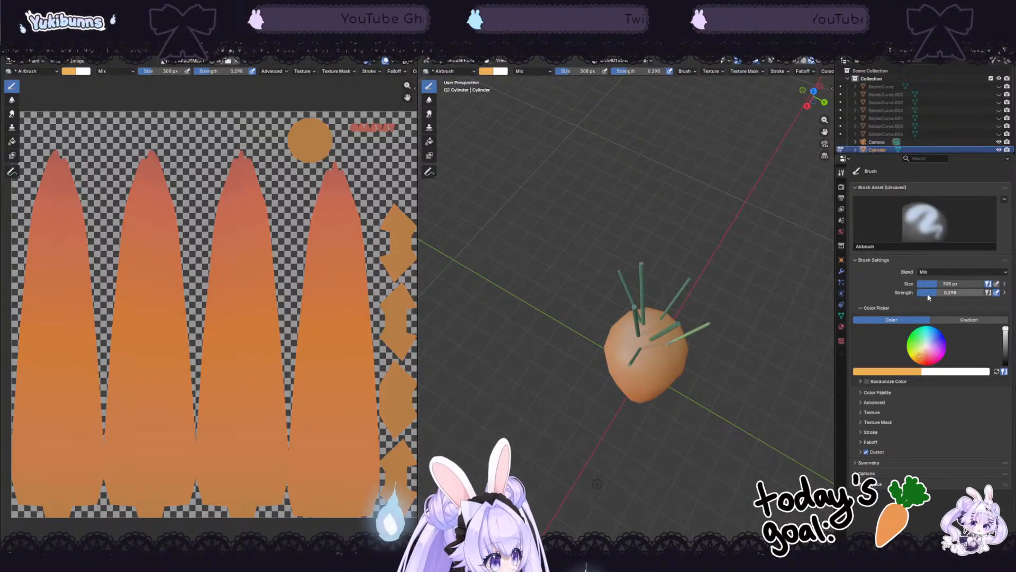
pyautogui.press('[')
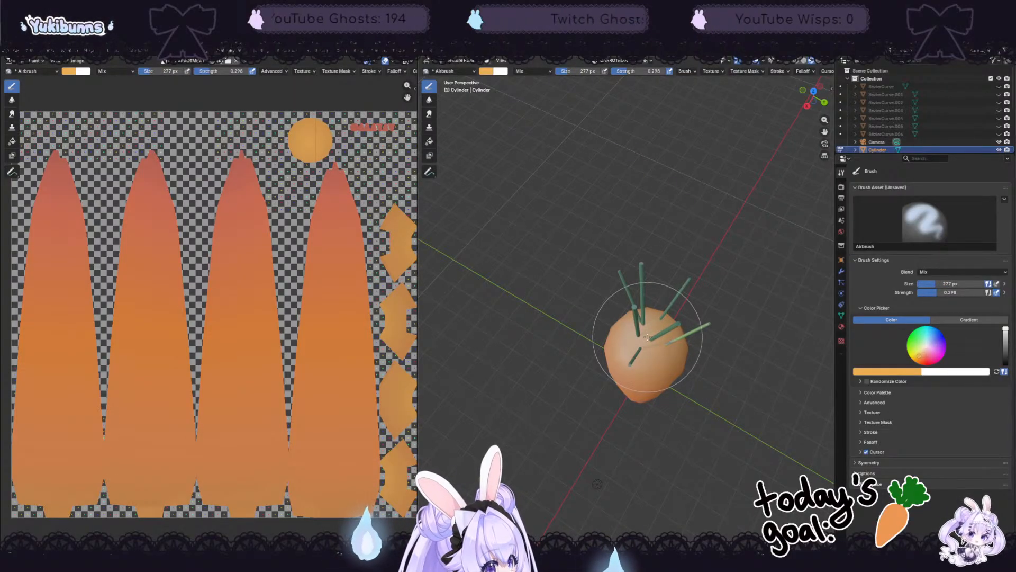
pyautogui.moveTo(748, 363)
pyautogui.mouseDown(button='middle')
pyautogui.moveTo(622, 334)
pyautogui.moveTo(598, 347)
pyautogui.mouseUp(button='middle')
pyautogui.moveTo(583, 288); pyautogui.dragTo(593, 285)
# Step: Save the painted carrot texture image
pyautogui.moveTo(692, 298)
pyautogui.mouseDown(button='middle')
pyautogui.moveTo(695, 247)
pyautogui.moveTo(729, 245)
pyautogui.mouseUp(button='middle')
pyautogui.scroll(2, 696, 248)
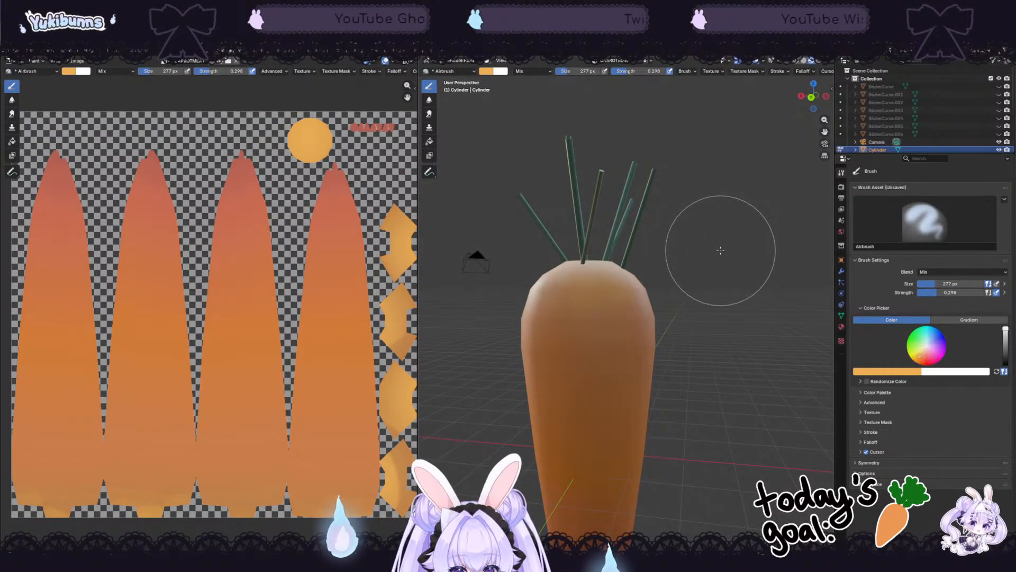
pyautogui.click(77, 61)
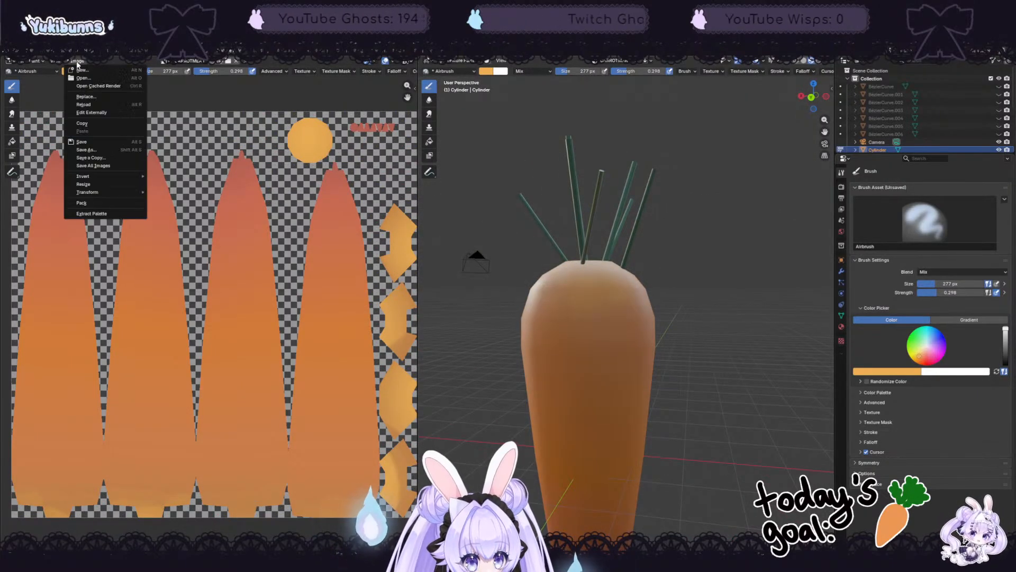
pyautogui.click(85, 142)
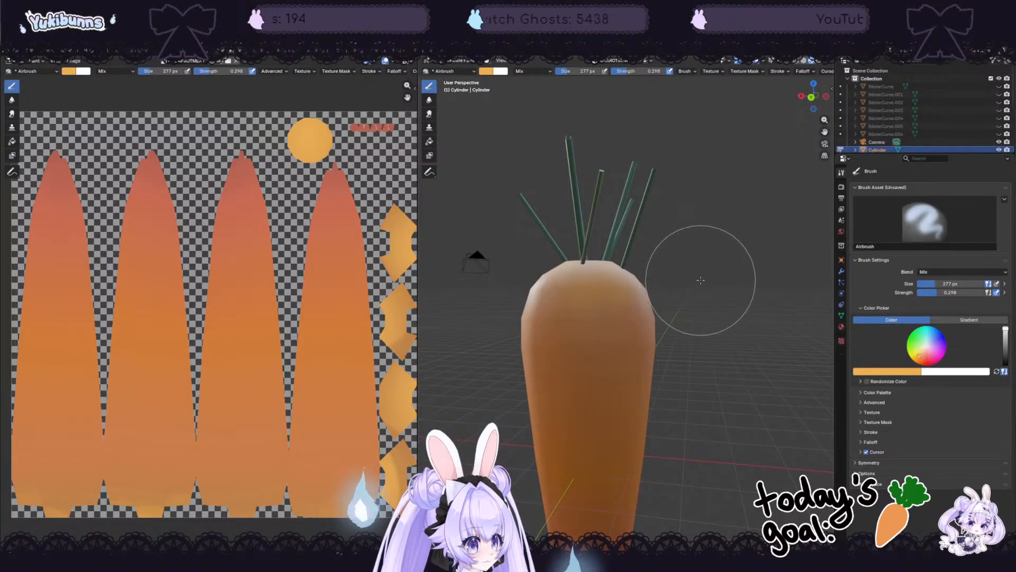
# Step: Smear the light orange crown colour into the carrot's shoulders with the Smear brush at 277 px
pyautogui.moveTo(699, 283); pyautogui.dragTo(683, 290, button='middle')
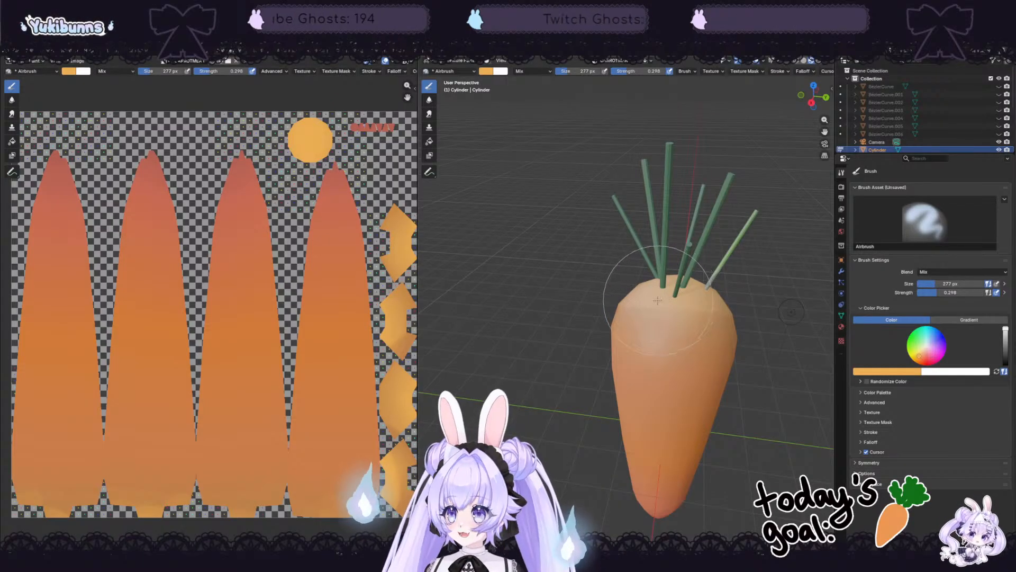
pyautogui.click(430, 114)
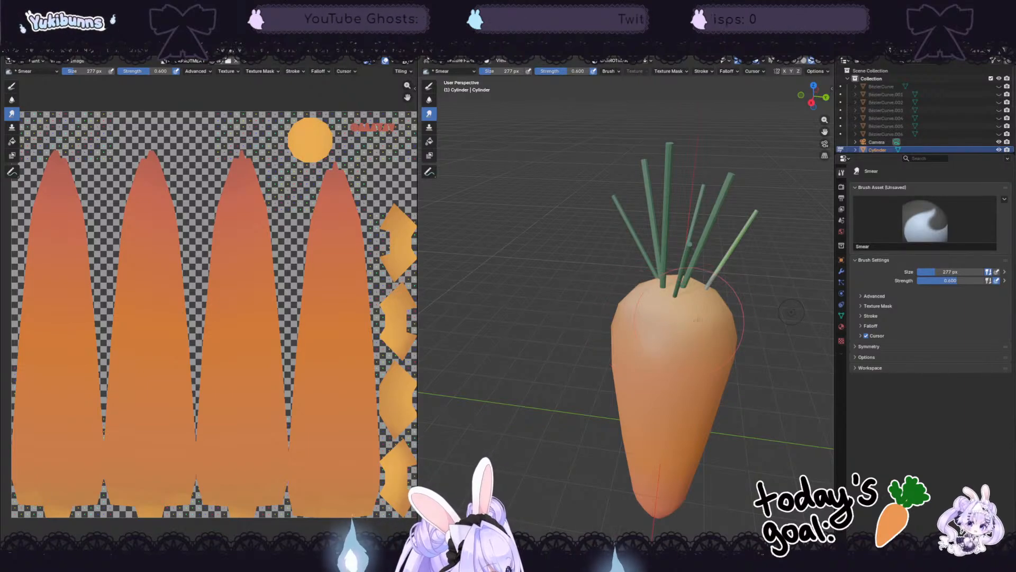
pyautogui.moveTo(697, 320); pyautogui.dragTo(675, 301, button='middle')
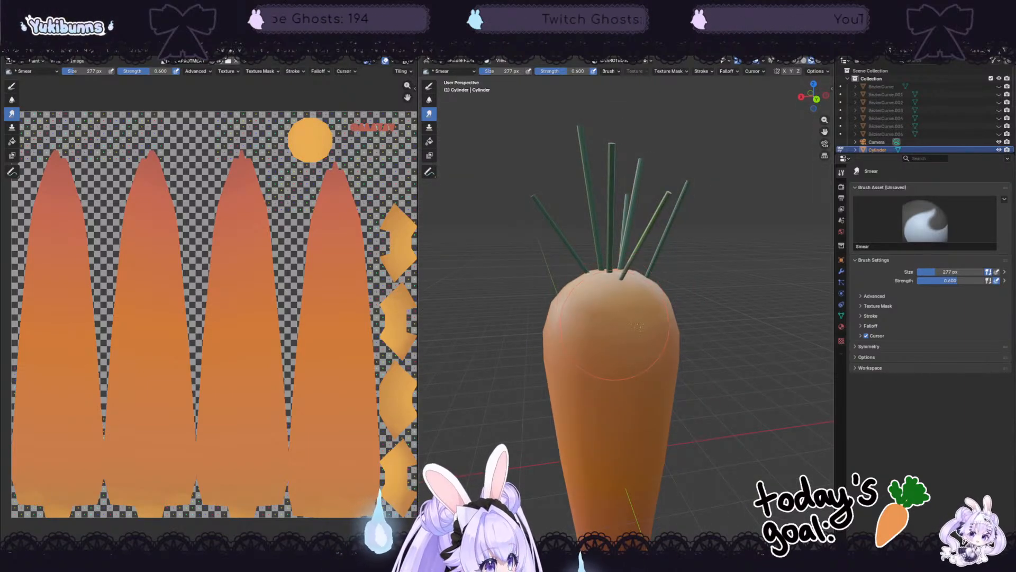
pyautogui.moveTo(651, 331); pyautogui.dragTo(651, 326, button='middle')
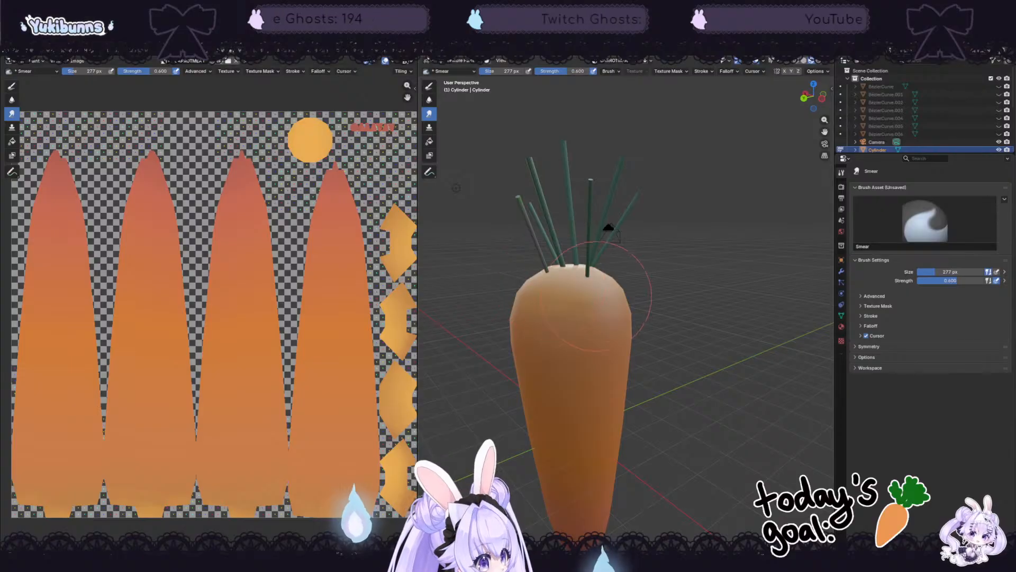
pyautogui.moveTo(596, 296); pyautogui.dragTo(569, 291, button='middle')
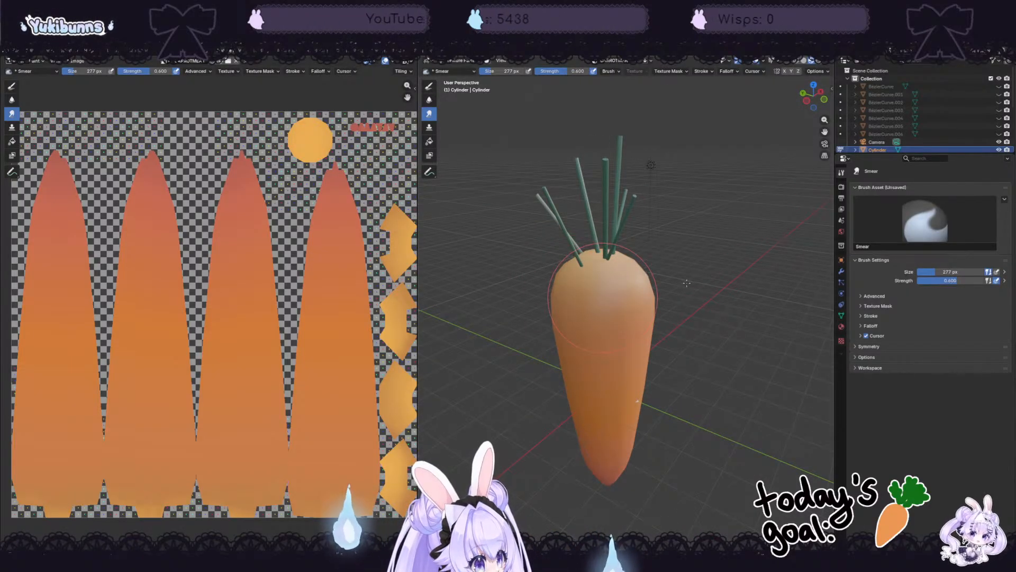
# Step: Reduce the Smear brush to 180 px and blend the remaining colour transitions around the crown
pyautogui.press('[')
pyautogui.press('[')
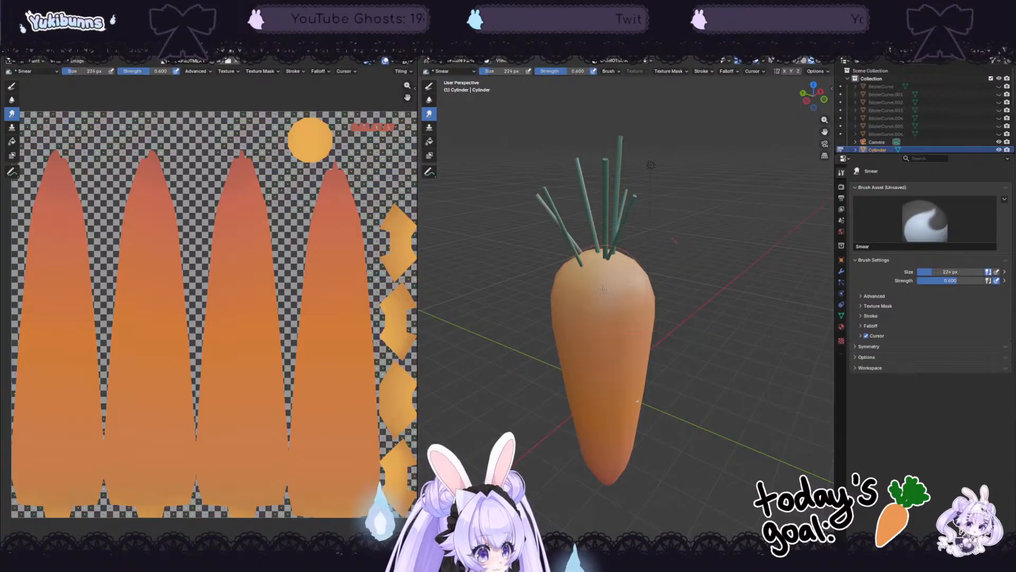
pyautogui.press('[')
pyautogui.press('[')
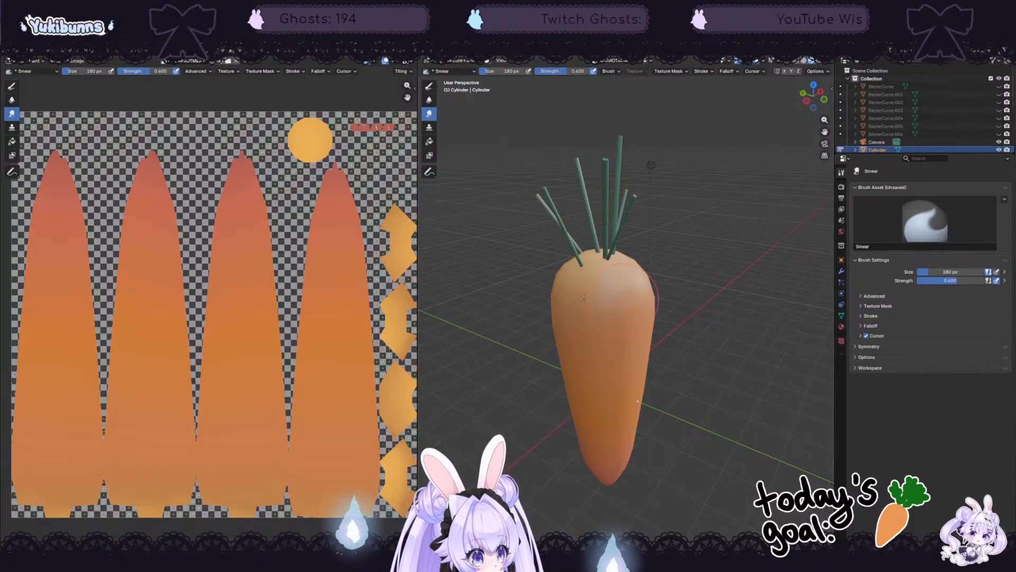
pyautogui.moveTo(584, 300); pyautogui.dragTo(613, 284, button='middle')
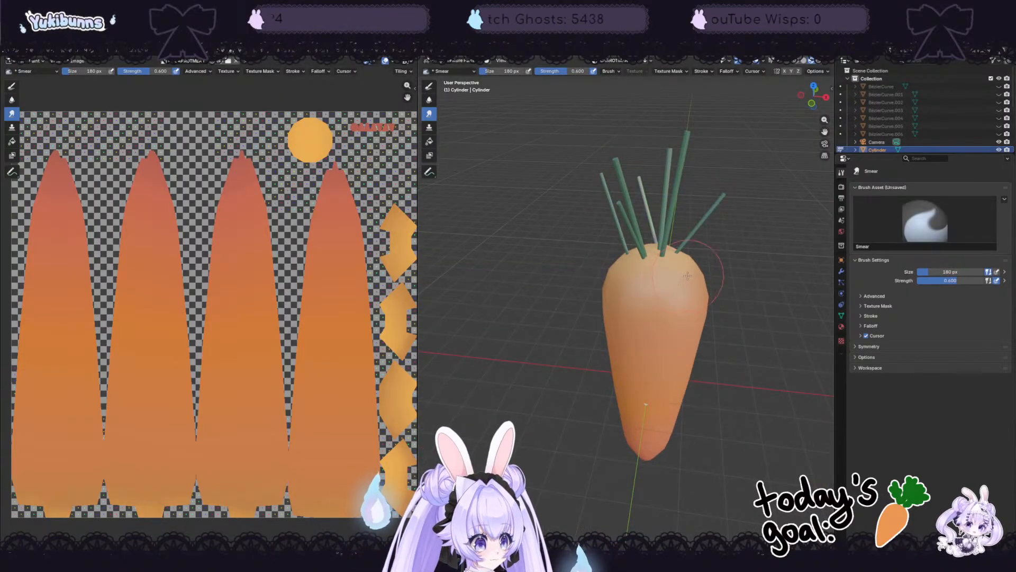
pyautogui.moveTo(687, 275); pyautogui.dragTo(700, 296, button='middle')
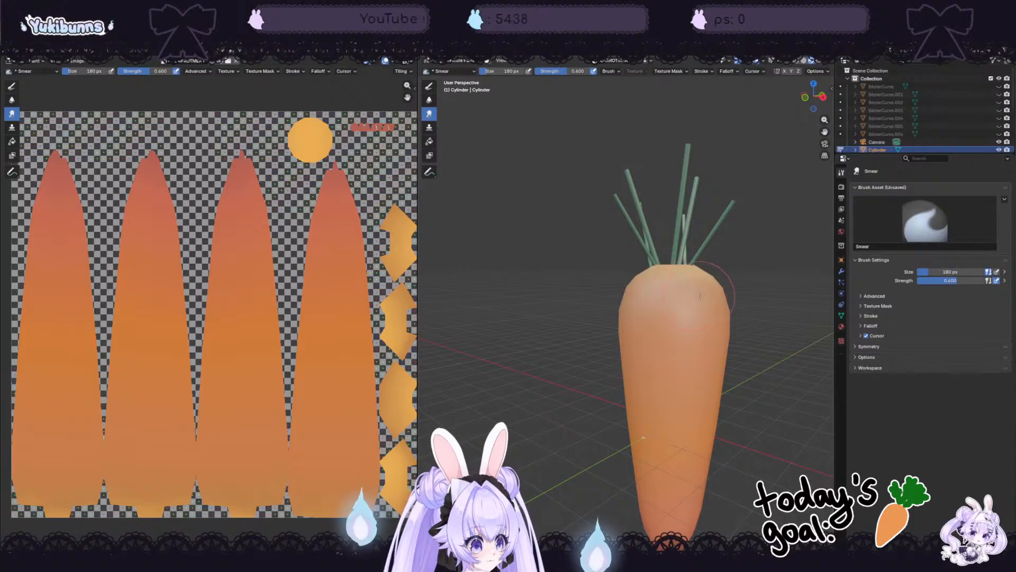
# Step: Switch back to the Airbrush and sample a muted orange from the crown end of the third UV island
pyautogui.scroll(-4, 726, 386)
pyautogui.moveTo(720, 407); pyautogui.dragTo(442, 158, button='middle')
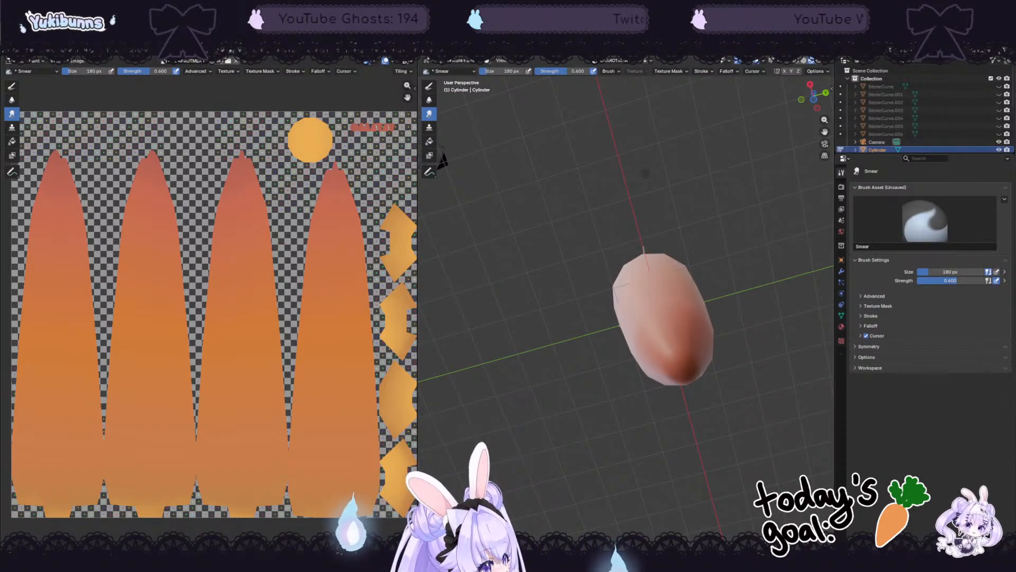
pyautogui.click(477, 539)
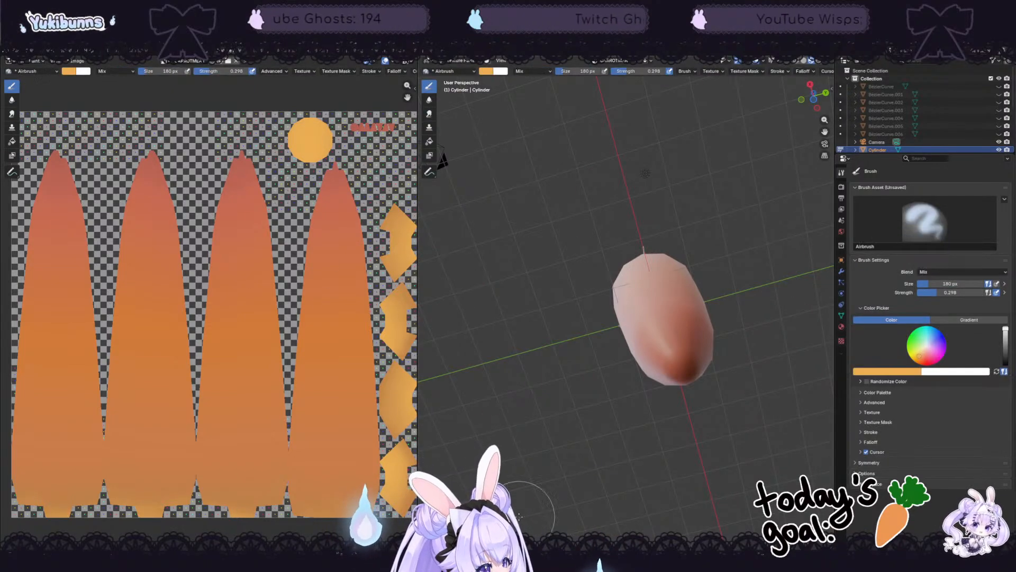
pyautogui.click(909, 372)
pyautogui.click(924, 358)
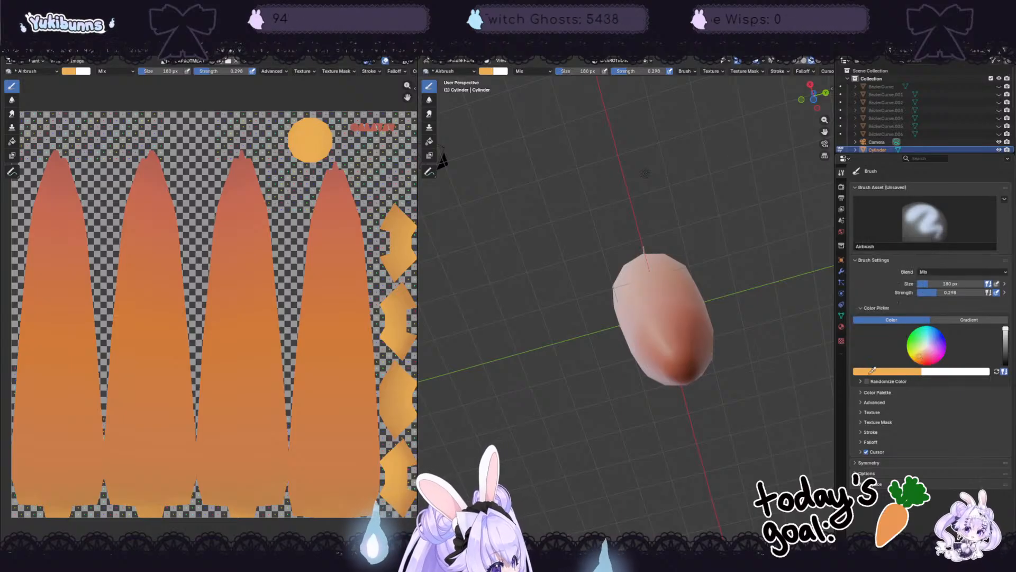
pyautogui.click(239, 516)
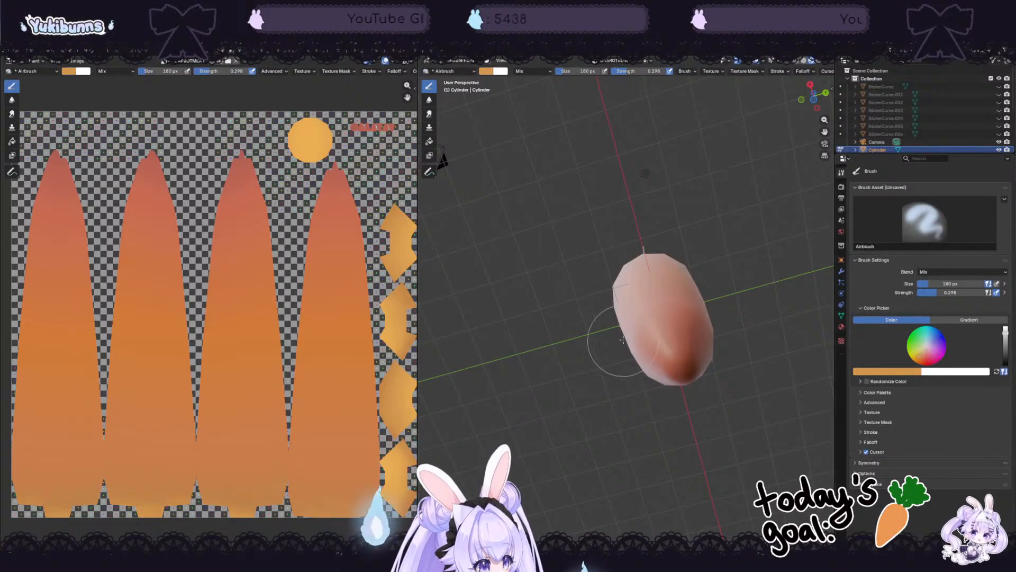
# Step: Airbrush the sampled orange over the carrot's tip on the model, undoing a trial dab on the first UV island's tip
pyautogui.moveTo(689, 375); pyautogui.dragTo(682, 362)
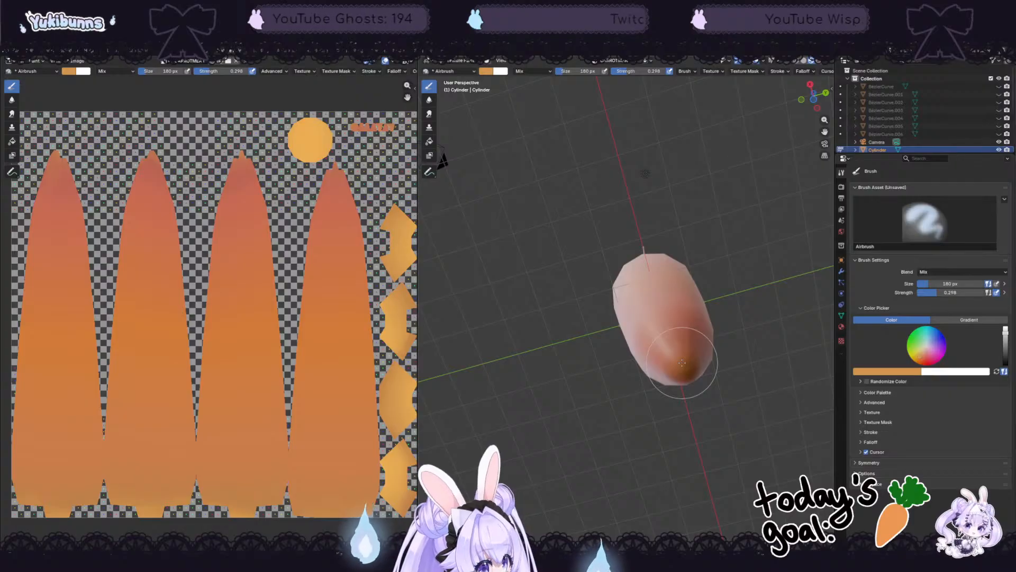
pyautogui.moveTo(65, 153); pyautogui.dragTo(62, 157)
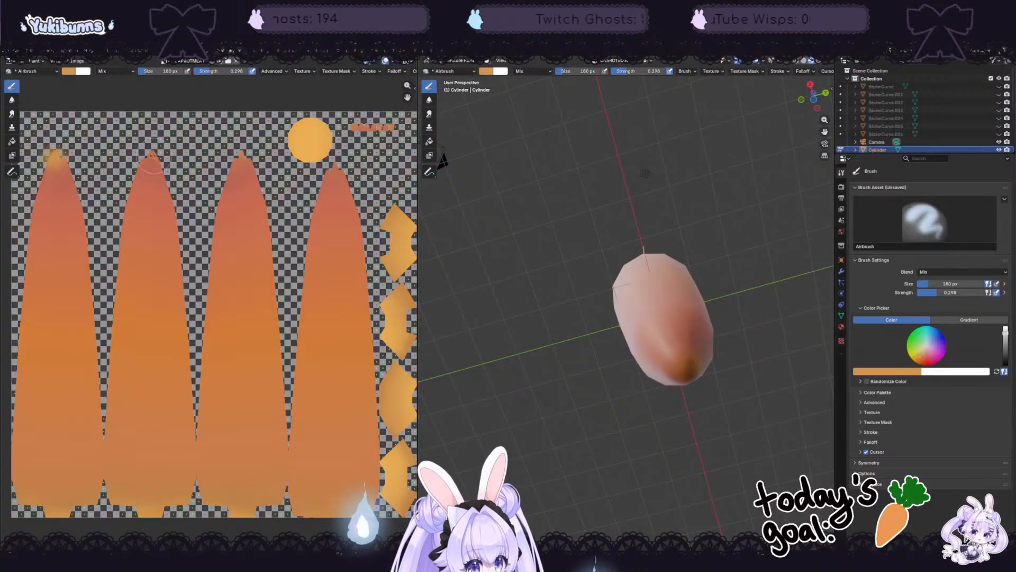
pyautogui.hotkey('ctrl', 'z')
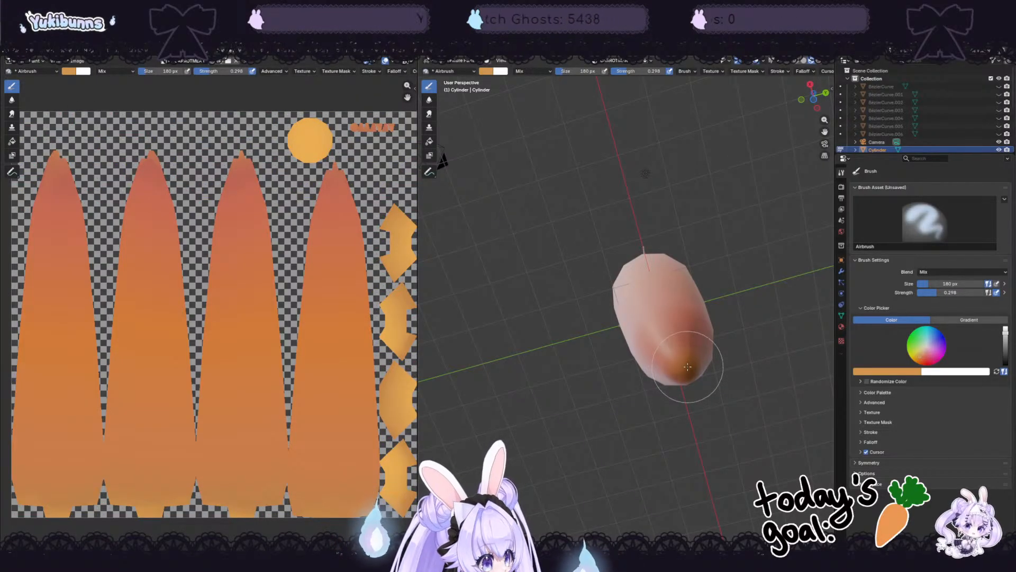
pyautogui.moveTo(692, 363); pyautogui.dragTo(694, 370)
# Step: Blend the orange tip into the surrounding red on all sides of the carrot with the Smear brush at 200 px
pyautogui.moveTo(729, 394); pyautogui.dragTo(657, 296, button='middle')
pyautogui.click(429, 114)
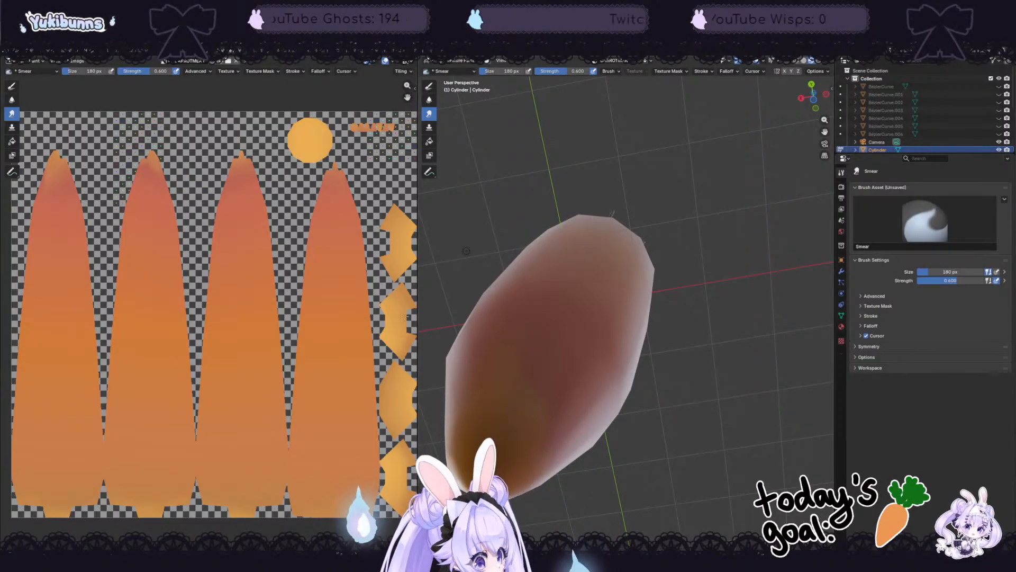
pyautogui.press(']')
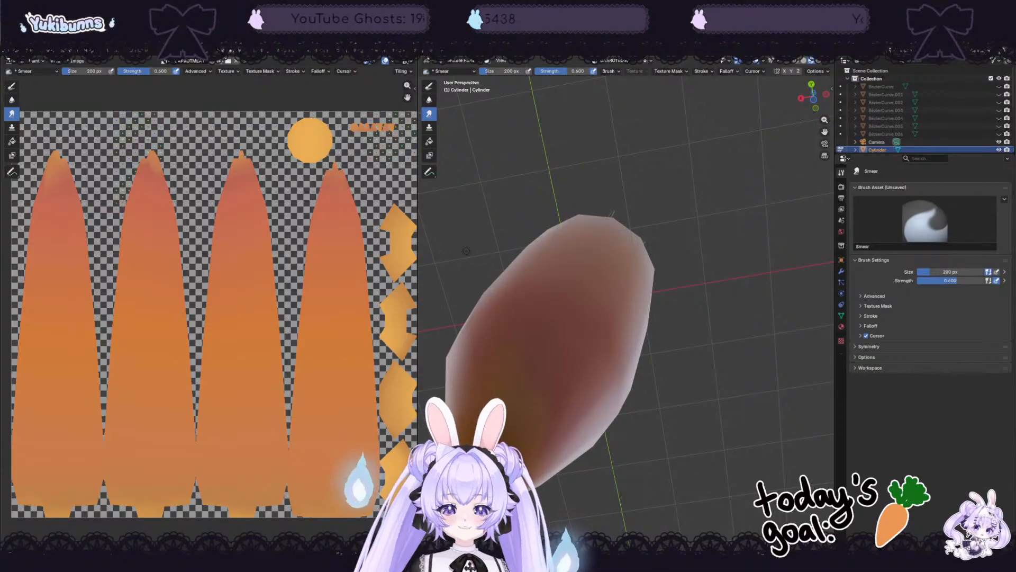
pyautogui.moveTo(692, 185)
pyautogui.mouseDown(button='middle')
pyautogui.moveTo(768, 312)
pyautogui.moveTo(762, 424)
pyautogui.mouseUp(button='middle')
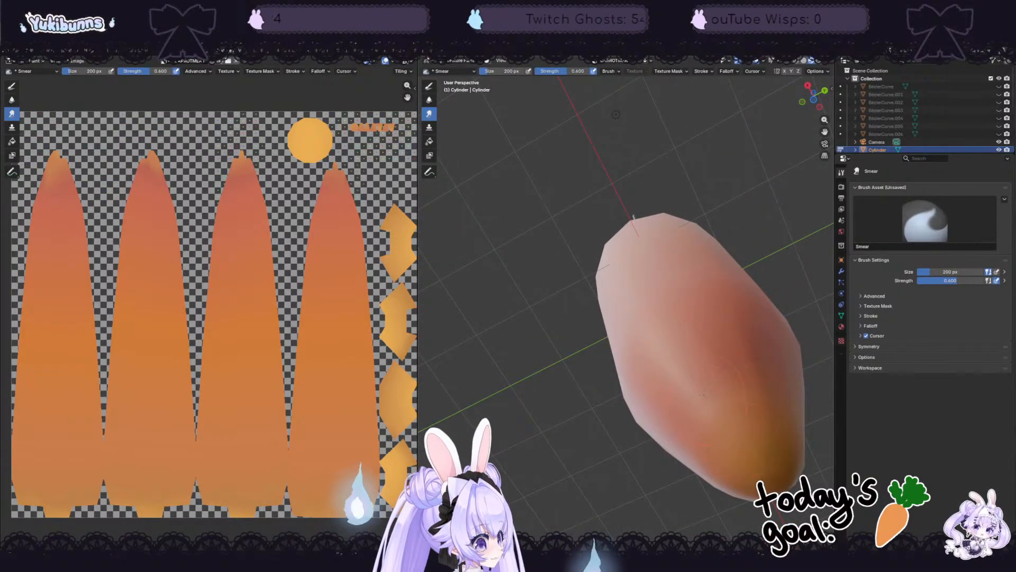
pyautogui.moveTo(732, 370); pyautogui.dragTo(720, 196, button='middle')
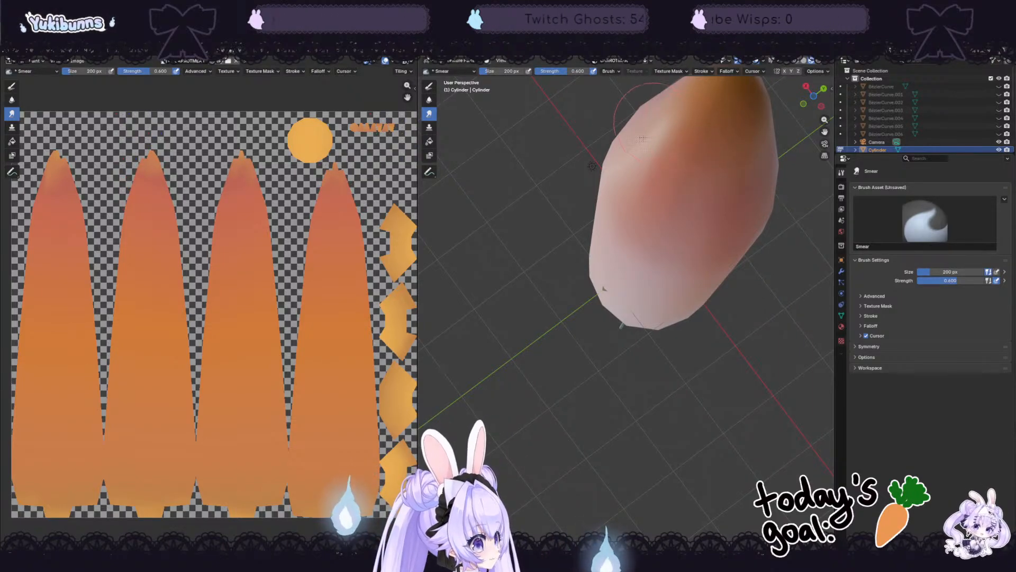
pyautogui.moveTo(739, 166)
pyautogui.mouseDown(button='middle')
pyautogui.moveTo(640, 158)
pyautogui.moveTo(674, 217)
pyautogui.mouseUp(button='middle')
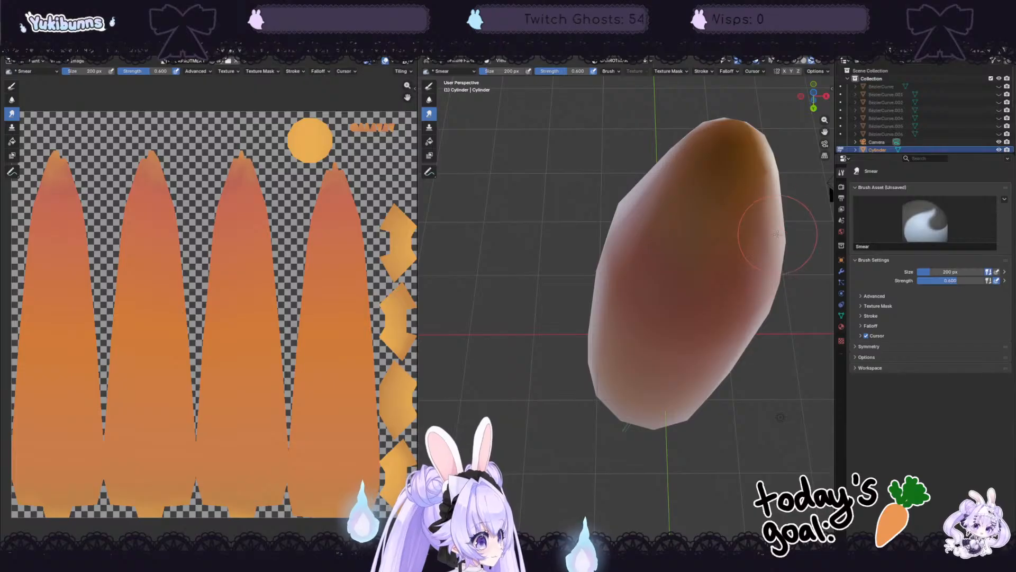
pyautogui.moveTo(784, 196); pyautogui.dragTo(718, 208, button='middle')
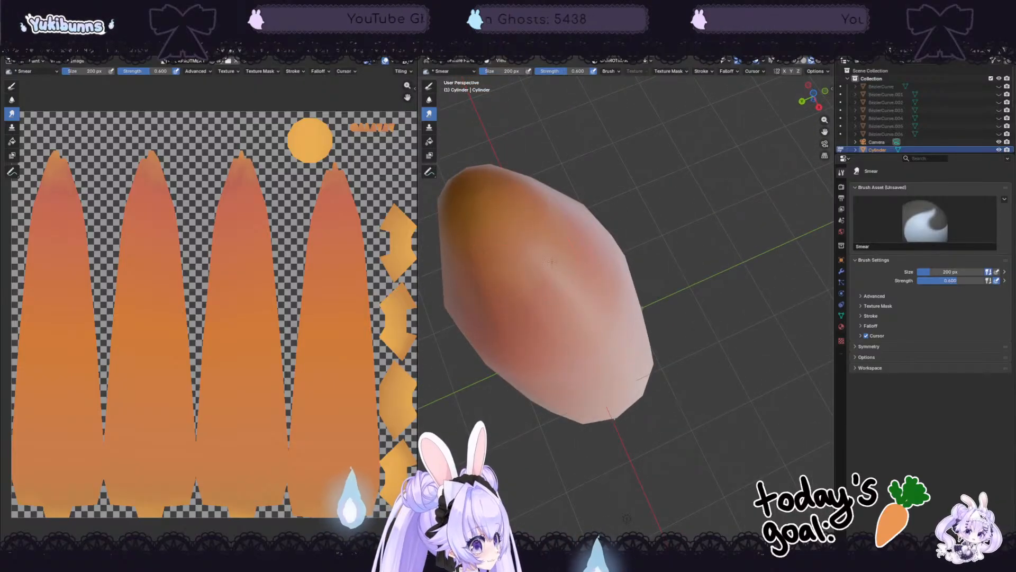
pyautogui.moveTo(627, 518); pyautogui.dragTo(832, 333, button='middle')
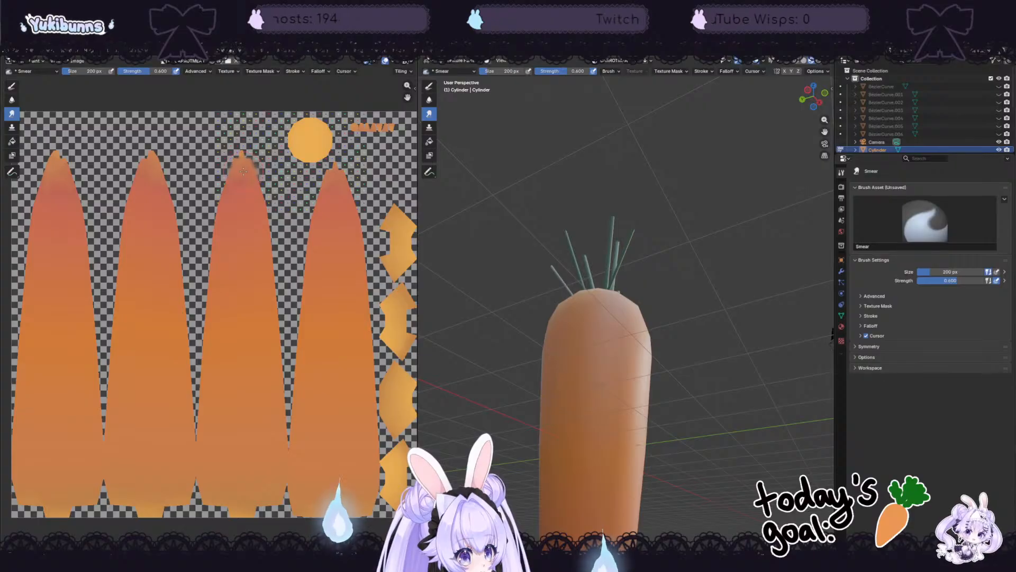
pyautogui.moveTo(680, 415)
pyautogui.mouseDown(button='middle')
pyautogui.moveTo(697, 347)
pyautogui.moveTo(720, 338)
pyautogui.moveTo(523, 360)
pyautogui.mouseUp(button='middle')
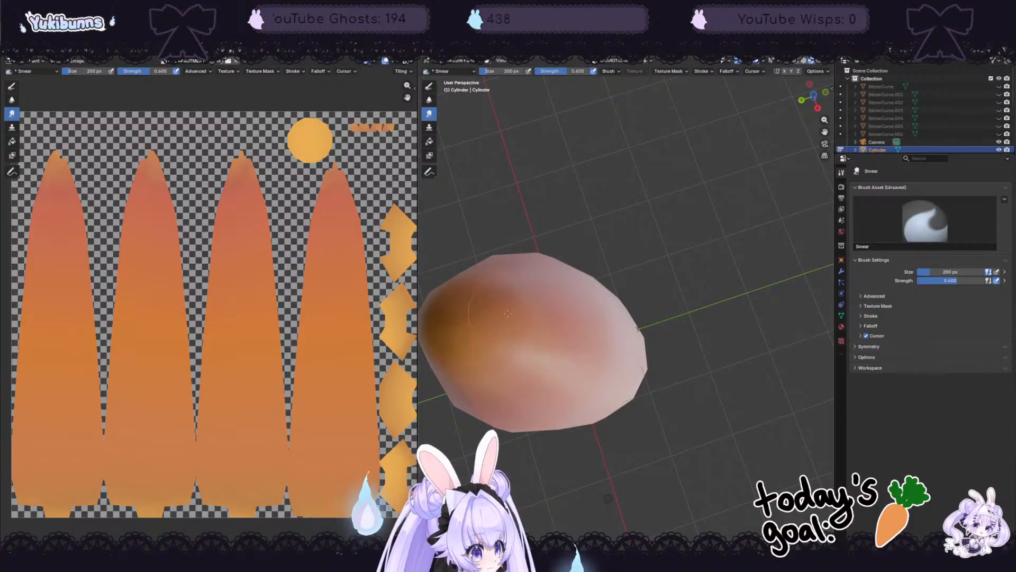
pyautogui.moveTo(507, 313); pyautogui.dragTo(690, 391, button='middle')
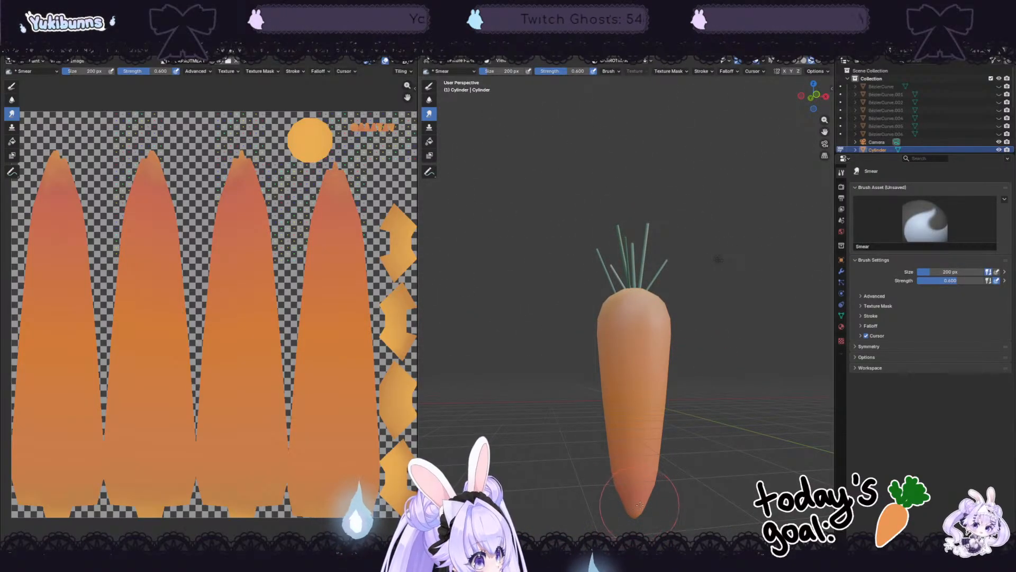
pyautogui.moveTo(652, 509)
pyautogui.mouseDown(button='middle')
pyautogui.moveTo(669, 516)
pyautogui.moveTo(648, 515)
pyautogui.mouseUp(button='middle')
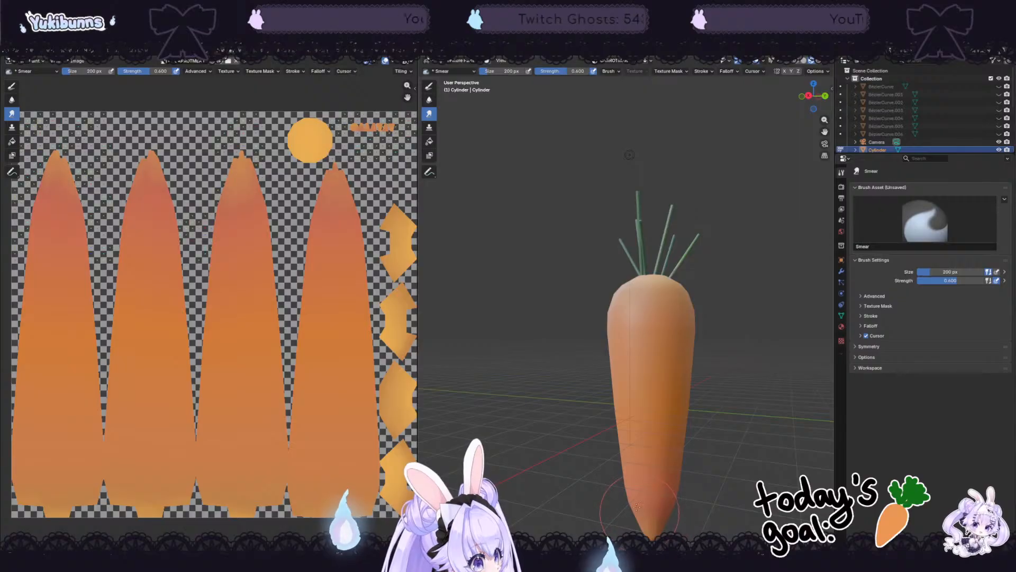
pyautogui.moveTo(694, 504); pyautogui.dragTo(627, 466, button='middle')
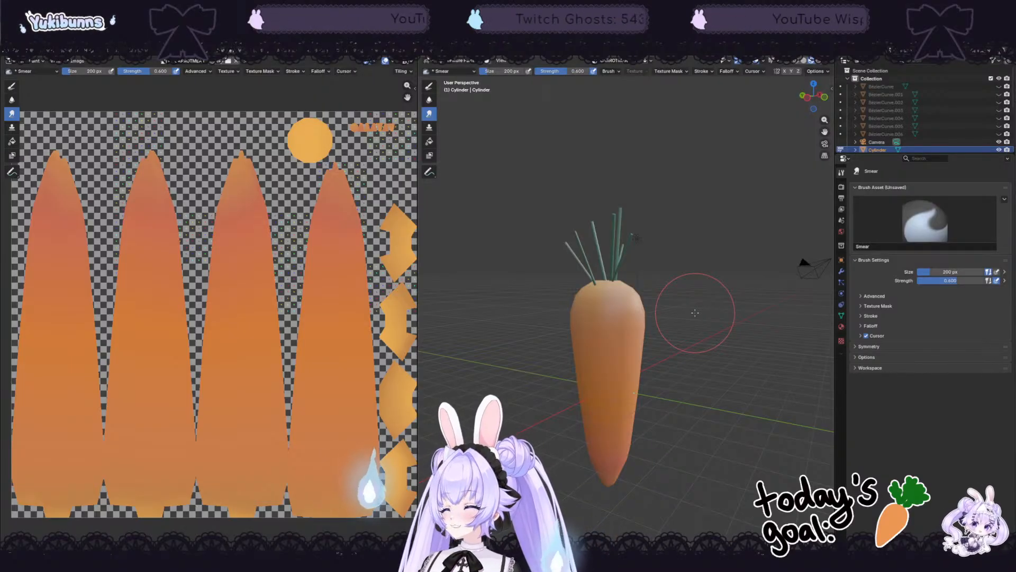
pyautogui.scroll(1, 635, 437)
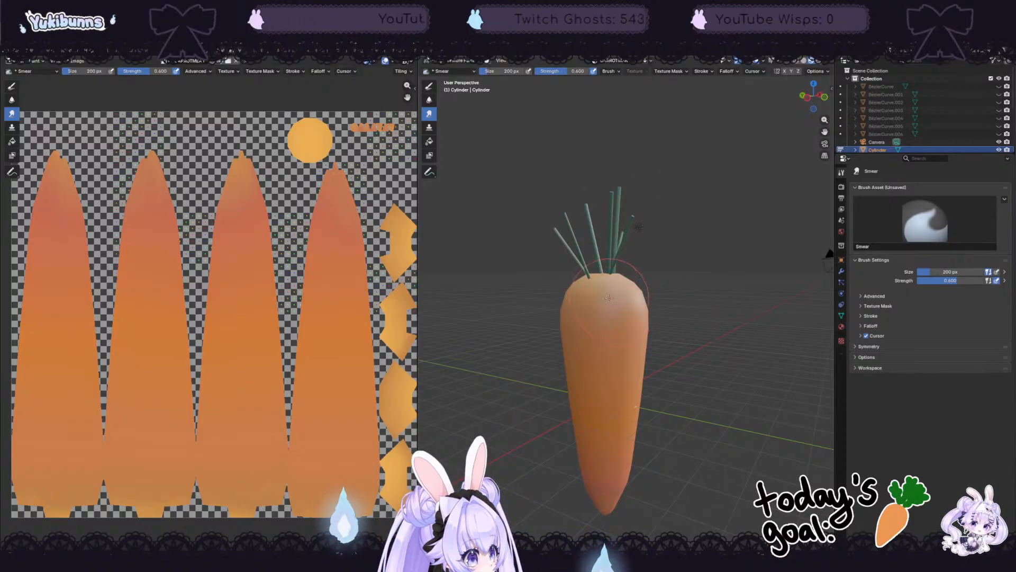
pyautogui.scroll(2, 707, 339)
pyautogui.moveTo(707, 339)
pyautogui.mouseDown(button='middle')
pyautogui.moveTo(654, 352)
pyautogui.moveTo(670, 363)
pyautogui.moveTo(682, 301)
pyautogui.moveTo(510, 308)
pyautogui.mouseUp(button='middle')
pyautogui.scroll(2, 682, 301)
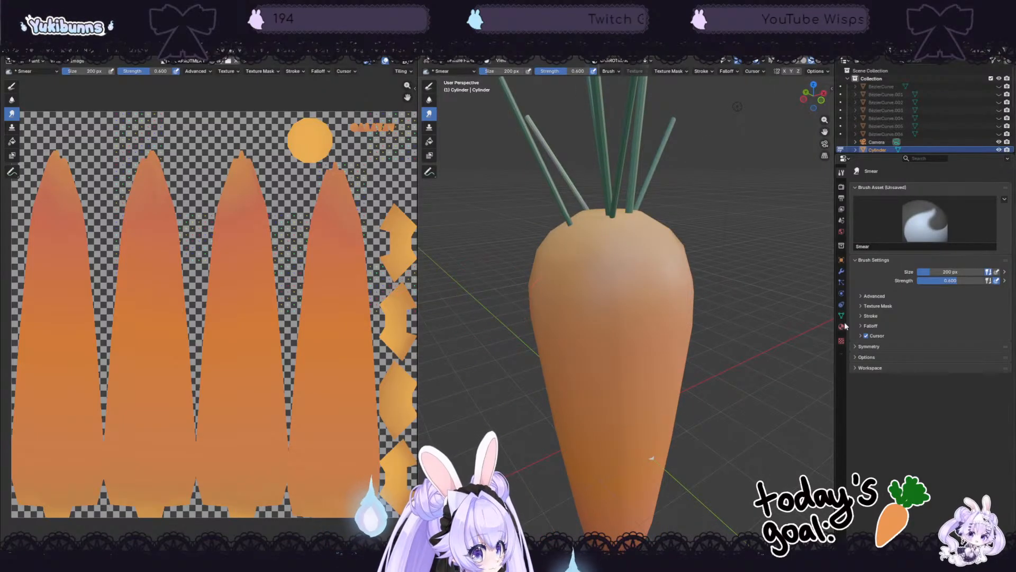
# Step: Switch to the Paint Hard Pressure brush in Multiply mode with a muted pink colour and set its strength to 0.129
pyautogui.moveTo(797, 305)
pyautogui.mouseDown(button='middle')
pyautogui.moveTo(717, 331)
pyautogui.moveTo(594, 275)
pyautogui.mouseUp(button='middle')
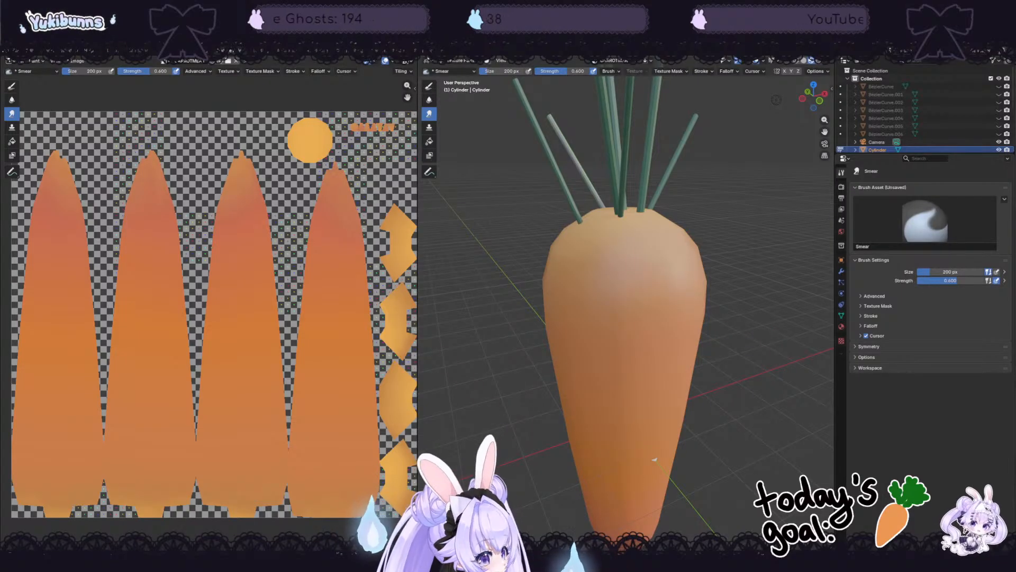
pyautogui.click(429, 86)
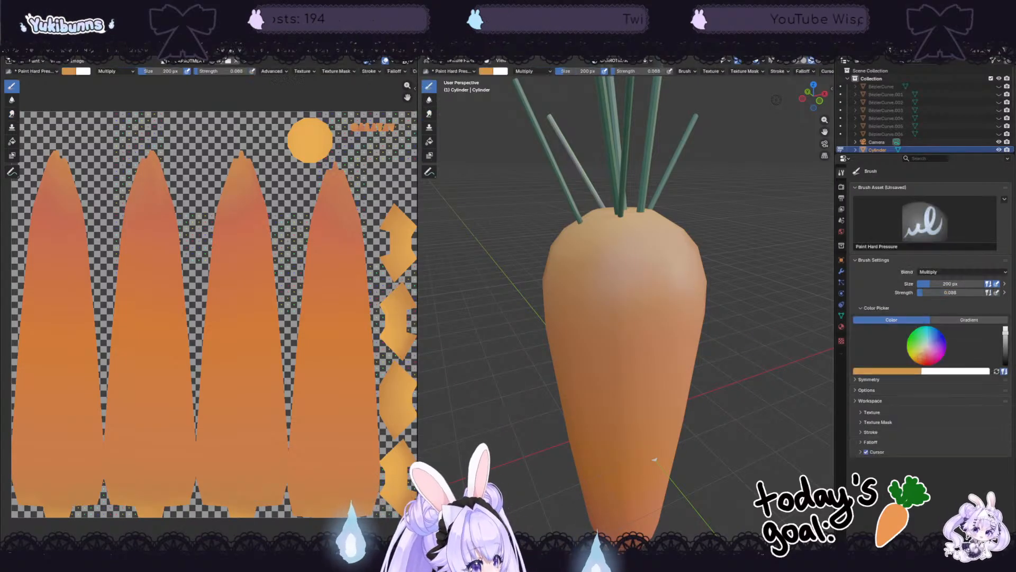
pyautogui.click(927, 352)
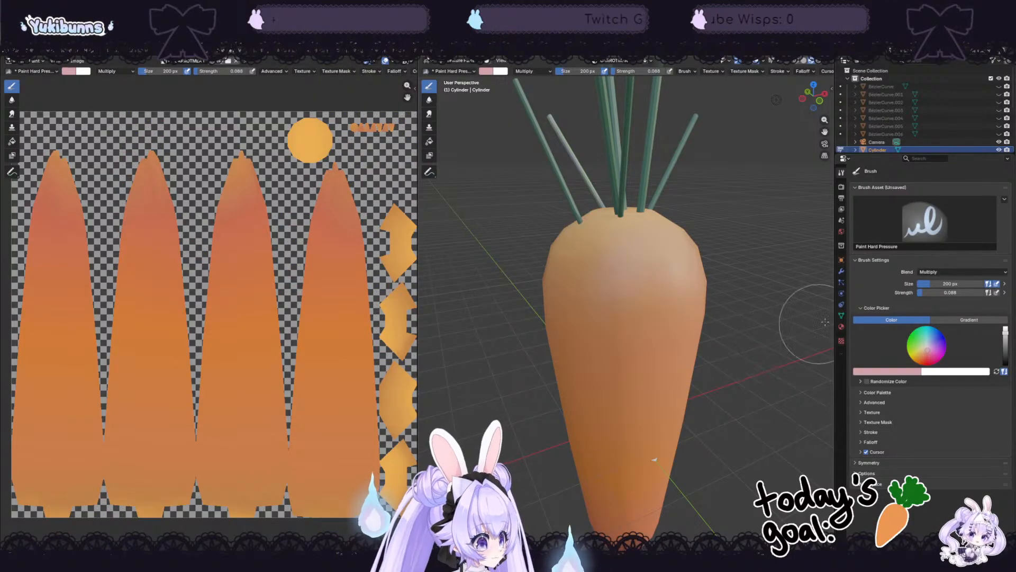
pyautogui.moveTo(926, 292); pyautogui.dragTo(938, 292)
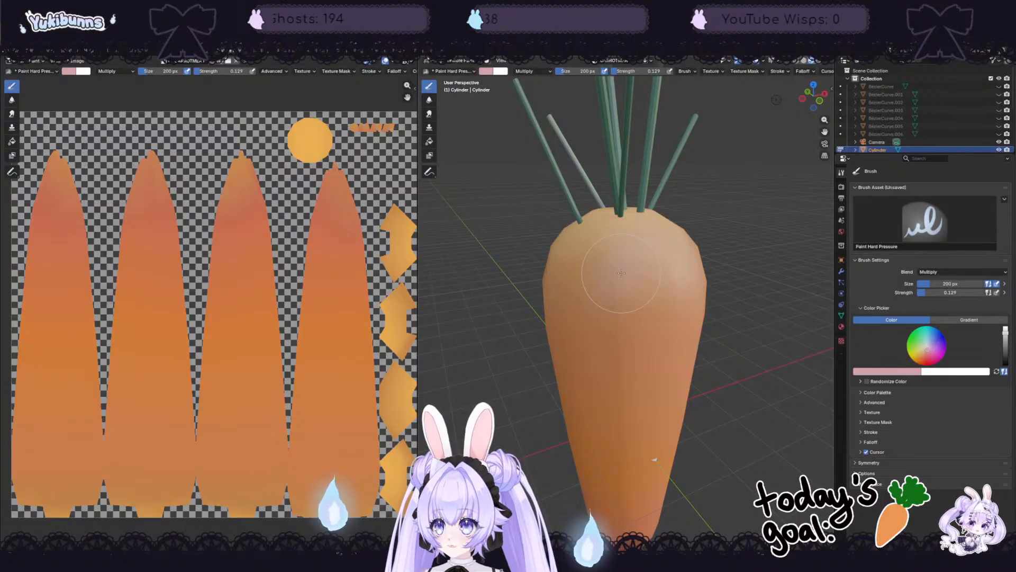
# Step: Reduce the brush to 30 px and paint thin horizontal crease lines below the crown on two adjacent sides of the carrot
pyautogui.press('[')
pyautogui.press('[')
pyautogui.press('[')
pyautogui.press('[')
pyautogui.press('[')
pyautogui.press('[')
pyautogui.press('[')
pyautogui.press('[')
pyautogui.press('[')
pyautogui.press('[')
pyautogui.press('[')
pyautogui.press('[')
pyautogui.press('[')
pyautogui.press('[')
pyautogui.press('[')
pyautogui.press('[')
pyautogui.press('[')
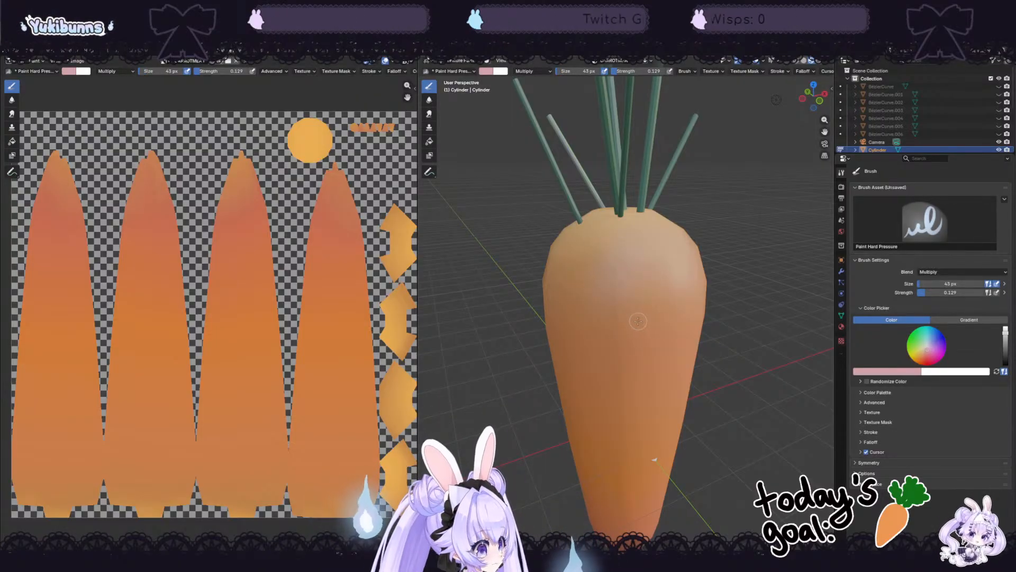
pyautogui.moveTo(628, 321); pyautogui.dragTo(682, 314)
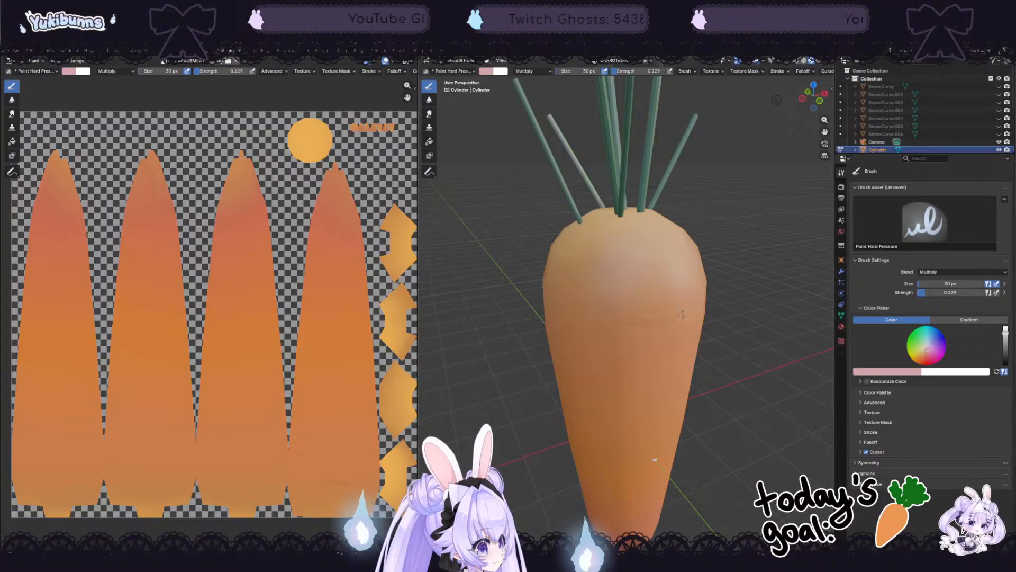
pyautogui.moveTo(702, 298); pyautogui.dragTo(749, 351, button='middle')
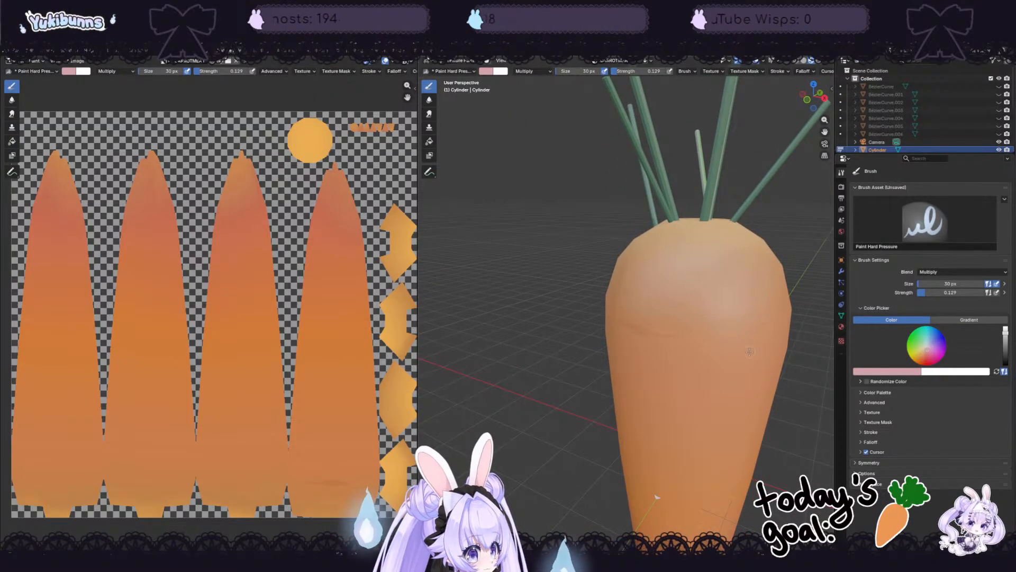
pyautogui.moveTo(748, 386)
pyautogui.mouseDown()
pyautogui.moveTo(760, 385)
pyautogui.moveTo(712, 392)
pyautogui.mouseUp()
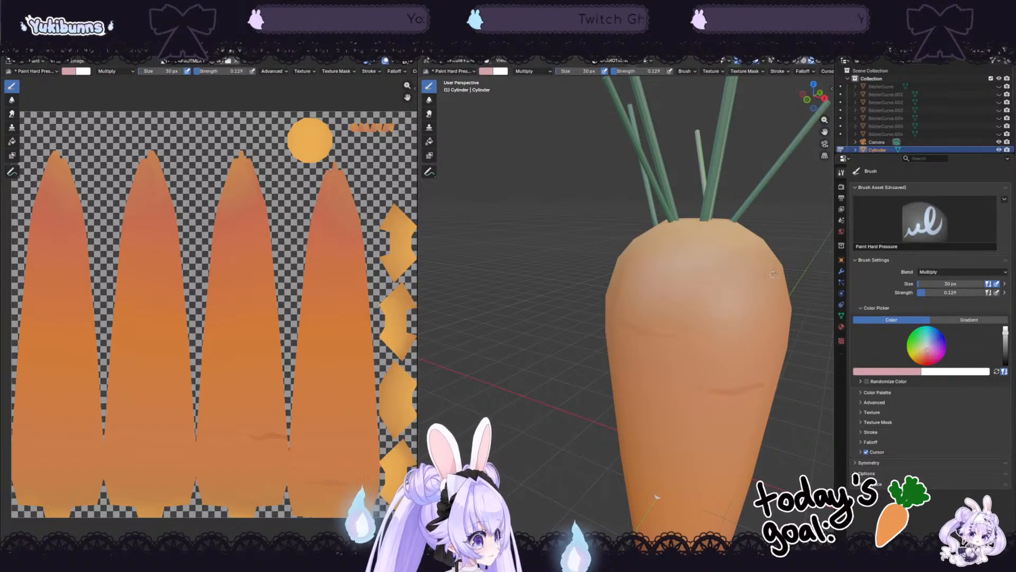
# Step: Paint more short, faint horizontal creases at the crown and down the body on the neighbouring sides of the carrot
pyautogui.moveTo(695, 241); pyautogui.dragTo(703, 265, button='middle')
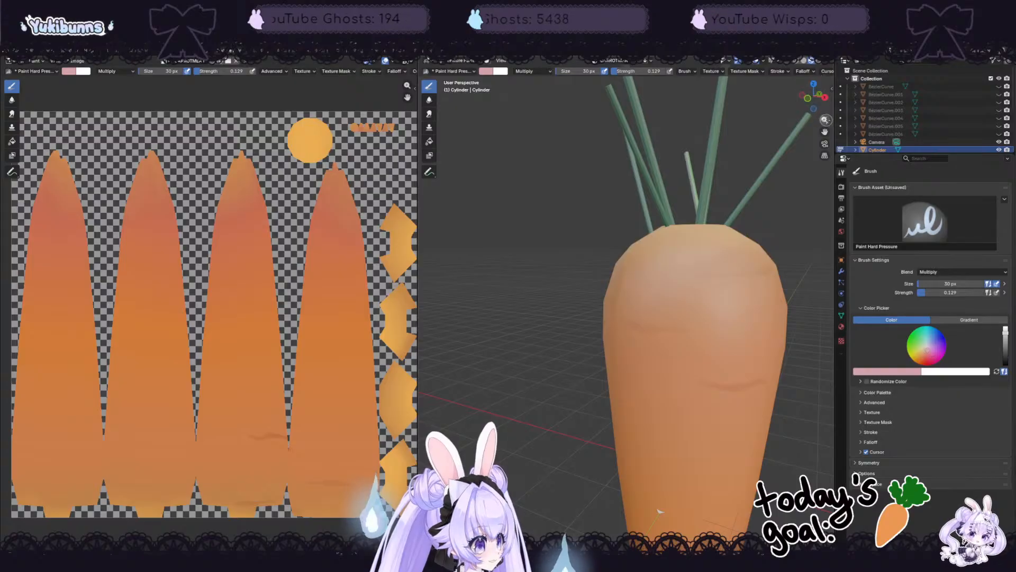
pyautogui.moveTo(825, 131); pyautogui.dragTo(733, 11)
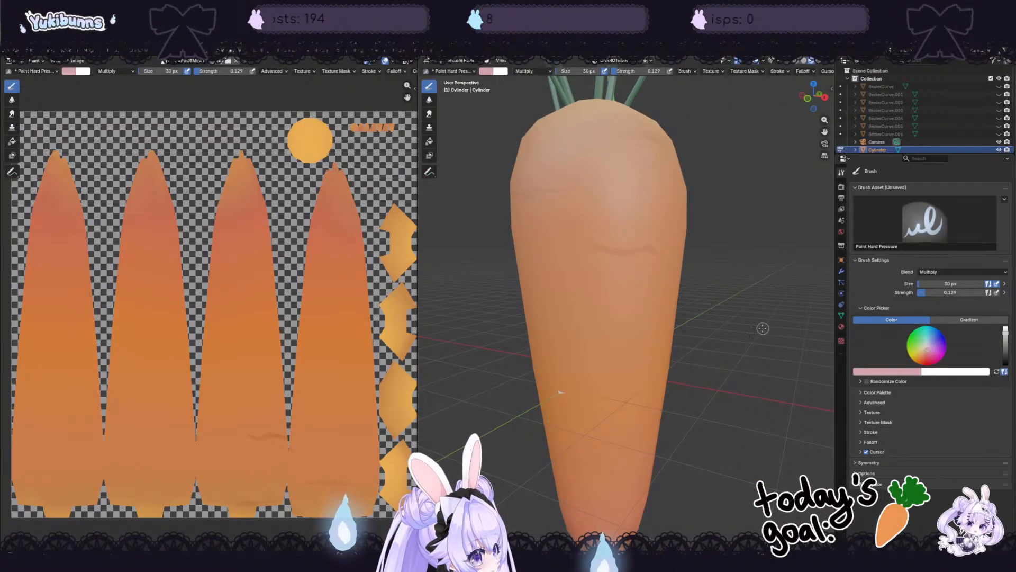
pyautogui.moveTo(762, 328); pyautogui.dragTo(720, 321, button='middle')
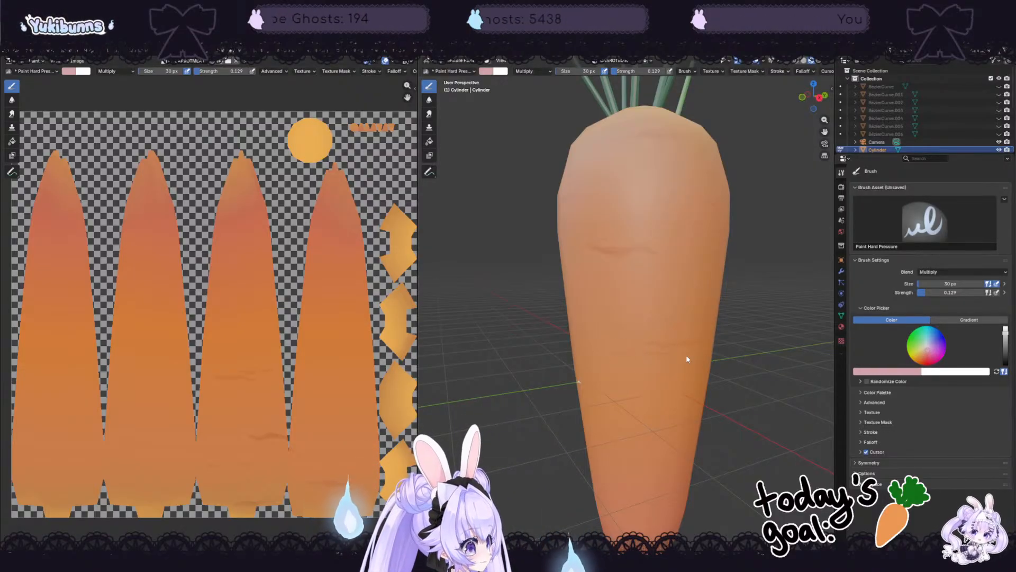
pyautogui.moveTo(695, 348); pyautogui.dragTo(705, 339, button='middle')
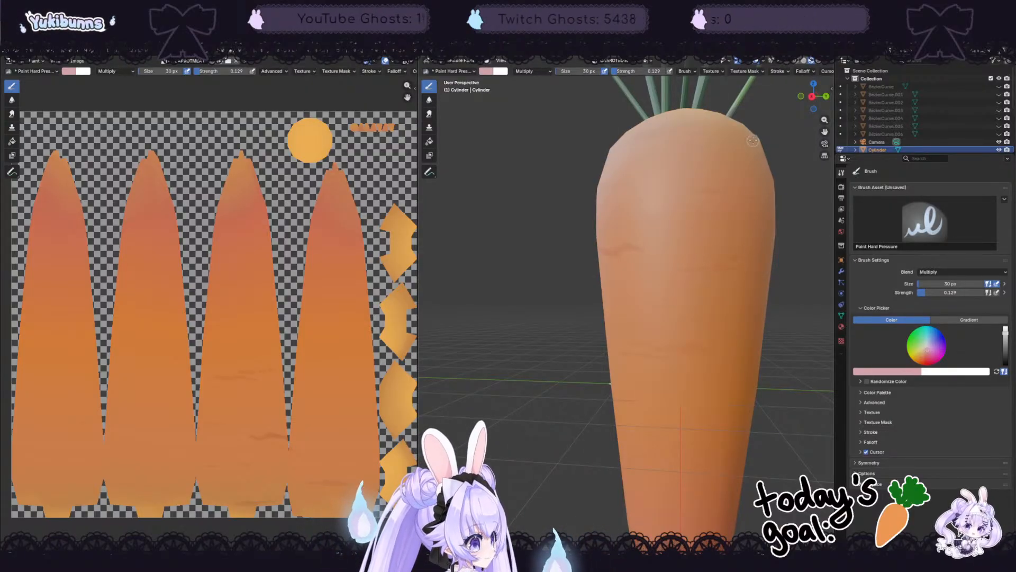
pyautogui.moveTo(696, 166); pyautogui.dragTo(655, 171, button='middle')
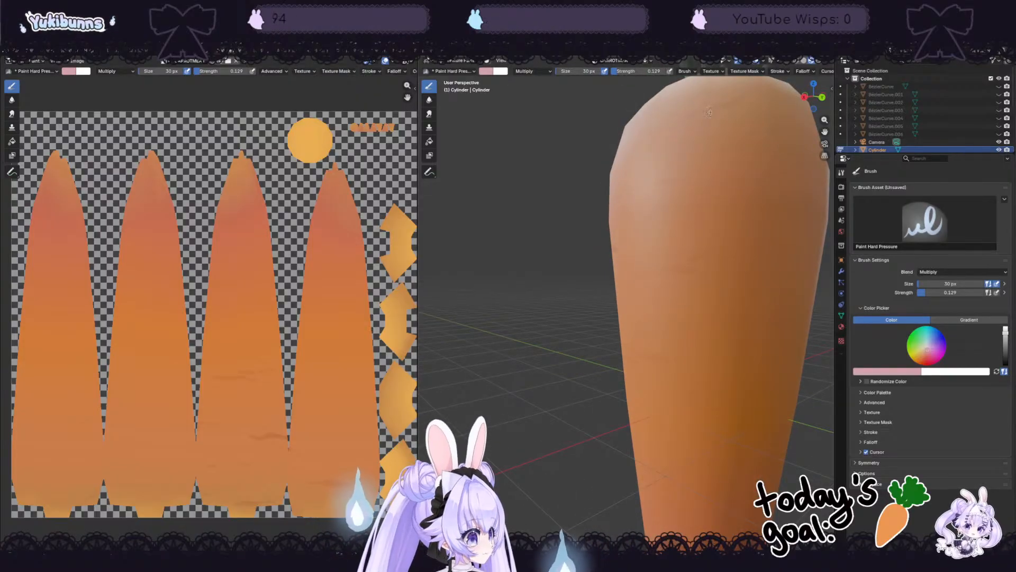
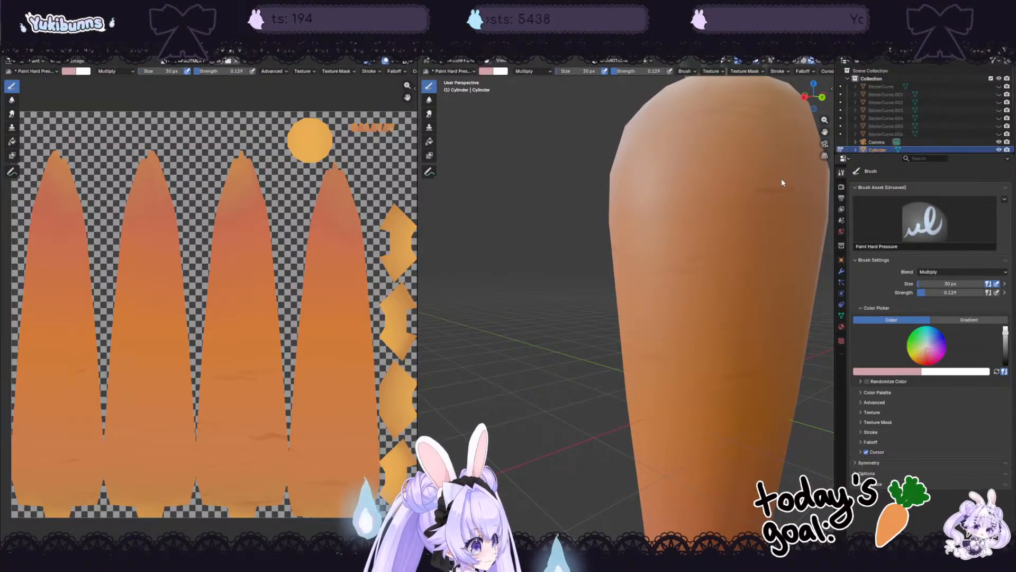
pyautogui.moveTo(743, 194); pyautogui.dragTo(684, 202, button='middle')
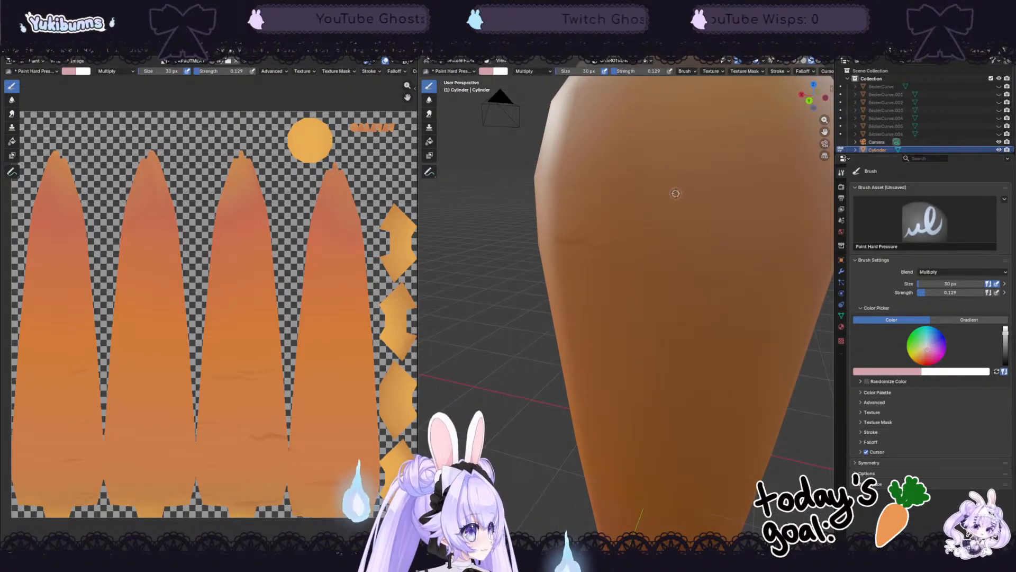
pyautogui.moveTo(780, 196); pyautogui.dragTo(635, 199)
pyautogui.scroll(-4, 576, 188)
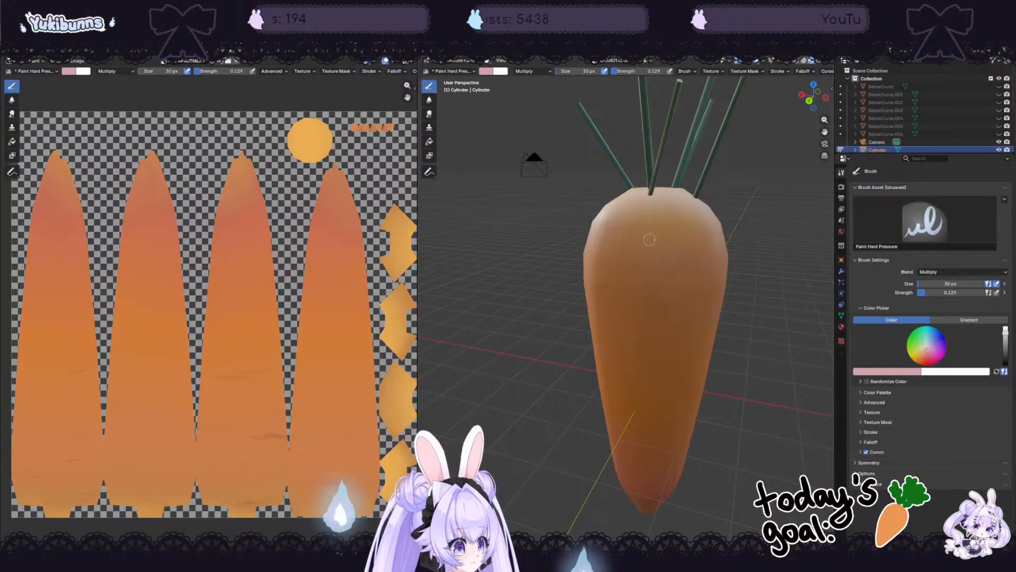
pyautogui.press(']')
pyautogui.press(']')
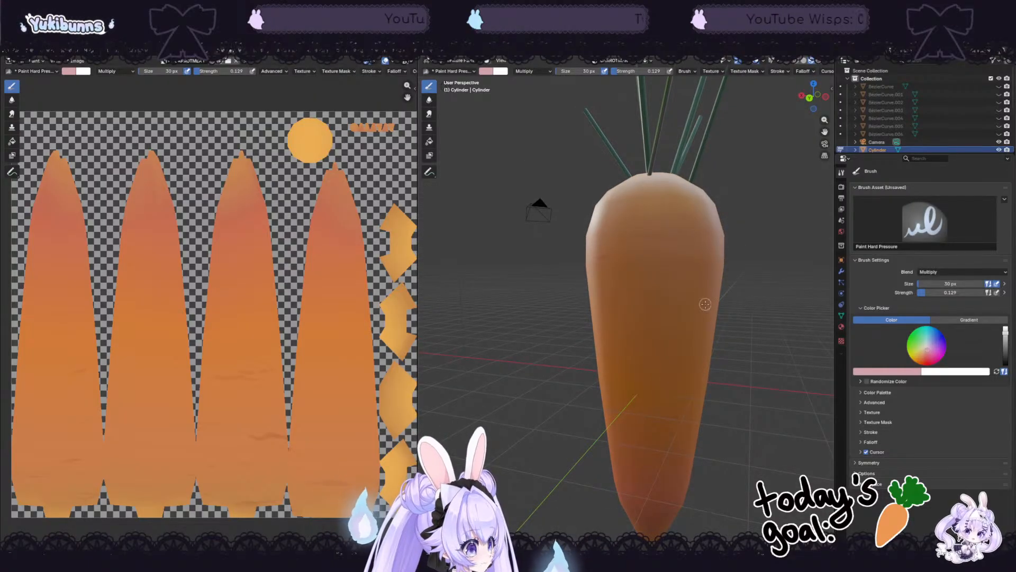
# Step: Set the brush size to 36 px and paint faint horizontal creases across the carrot's middle and lower body with Multiply blending
pyautogui.moveTo(696, 350); pyautogui.dragTo(649, 356)
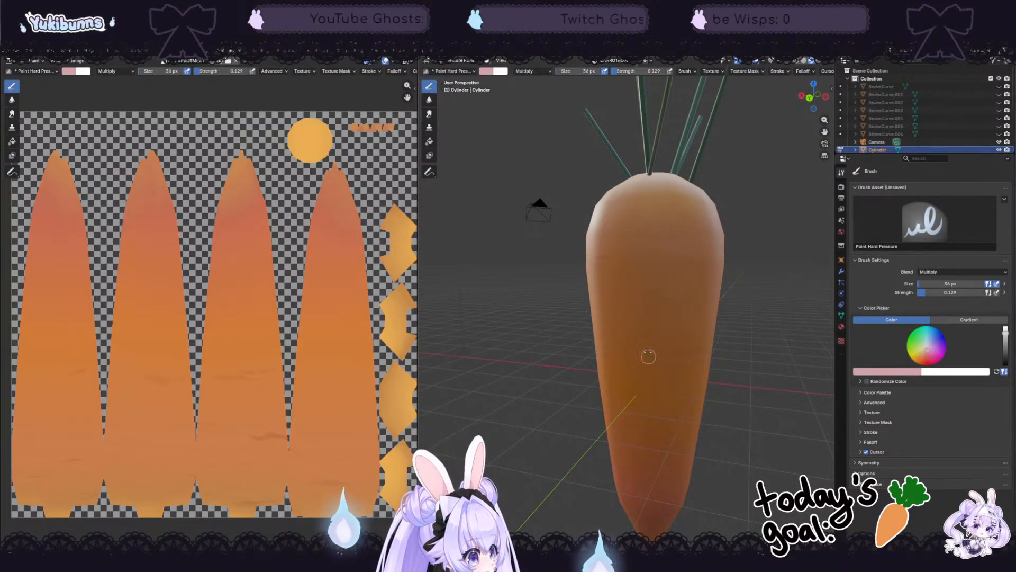
pyautogui.moveTo(629, 397); pyautogui.dragTo(667, 398)
pyautogui.moveTo(654, 452); pyautogui.dragTo(690, 451)
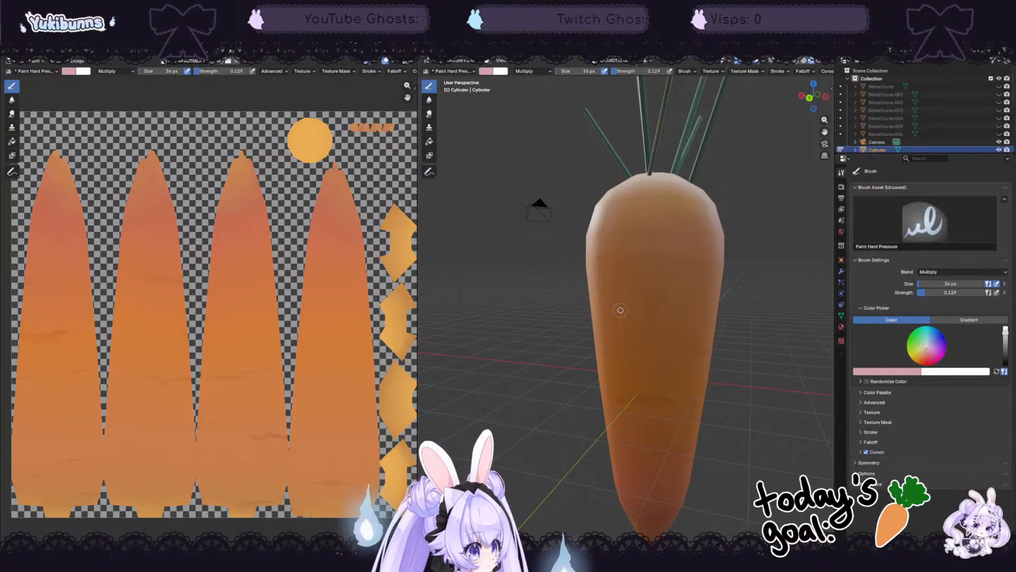
pyautogui.moveTo(703, 311); pyautogui.dragTo(613, 308, button='middle')
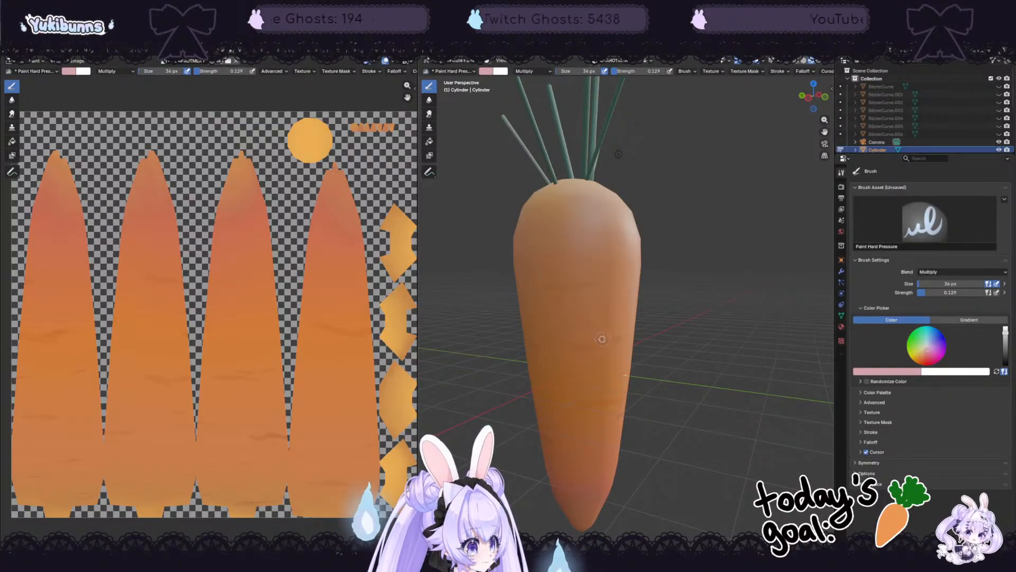
pyautogui.moveTo(650, 285); pyautogui.dragTo(665, 299, button='middle')
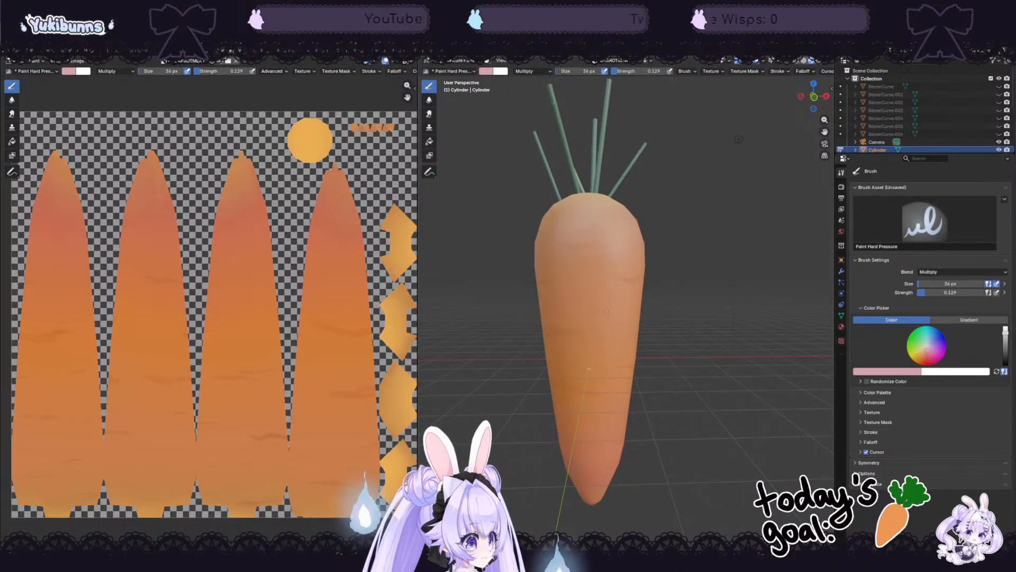
pyautogui.moveTo(745, 272); pyautogui.dragTo(706, 265, button='middle')
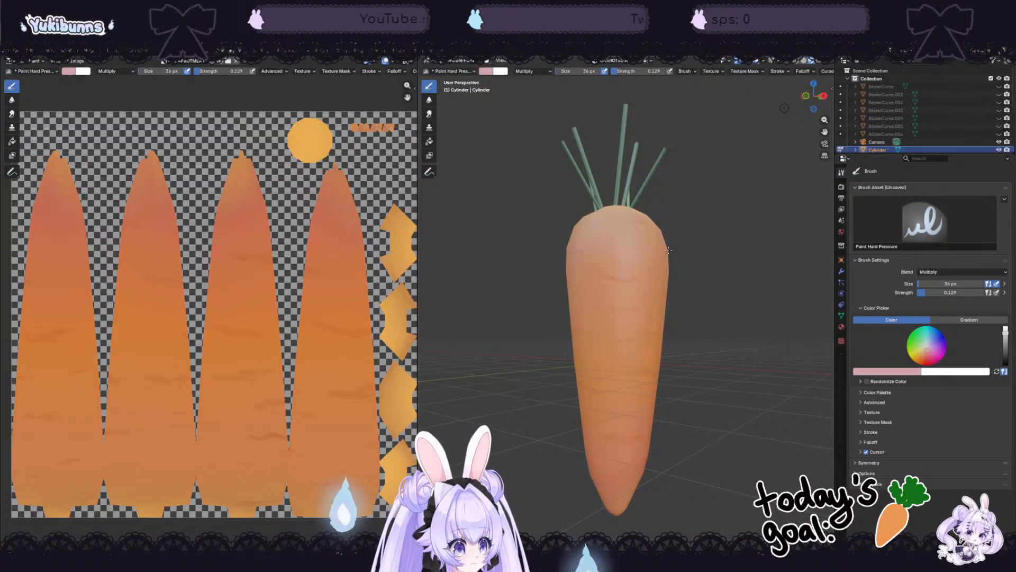
# Step: Add more soft horizontal crease strokes around the remaining sides of the carrot with the 36 px brush
pyautogui.moveTo(624, 237); pyautogui.dragTo(585, 253, button='middle')
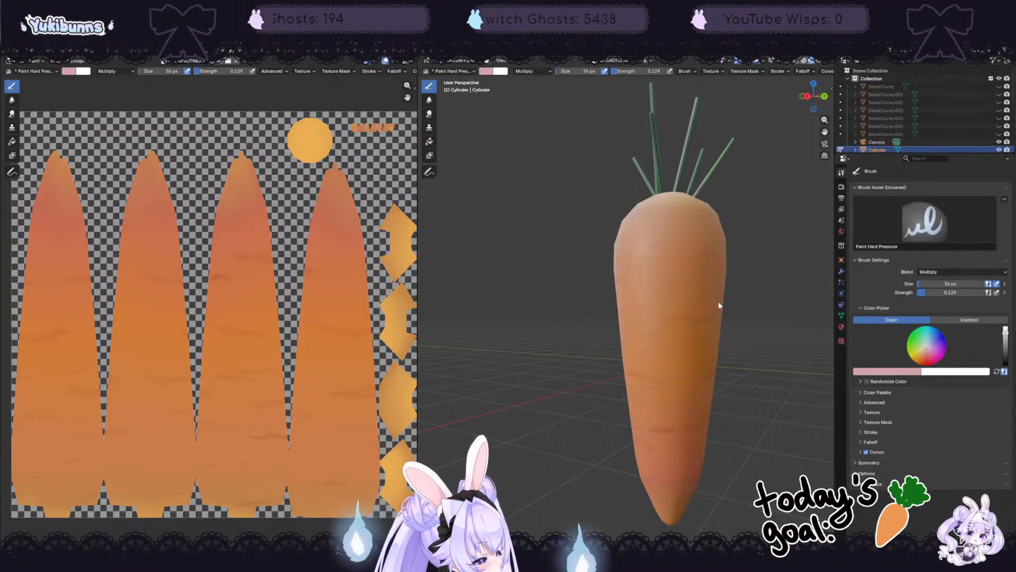
pyautogui.moveTo(719, 301); pyautogui.dragTo(766, 308, button='middle')
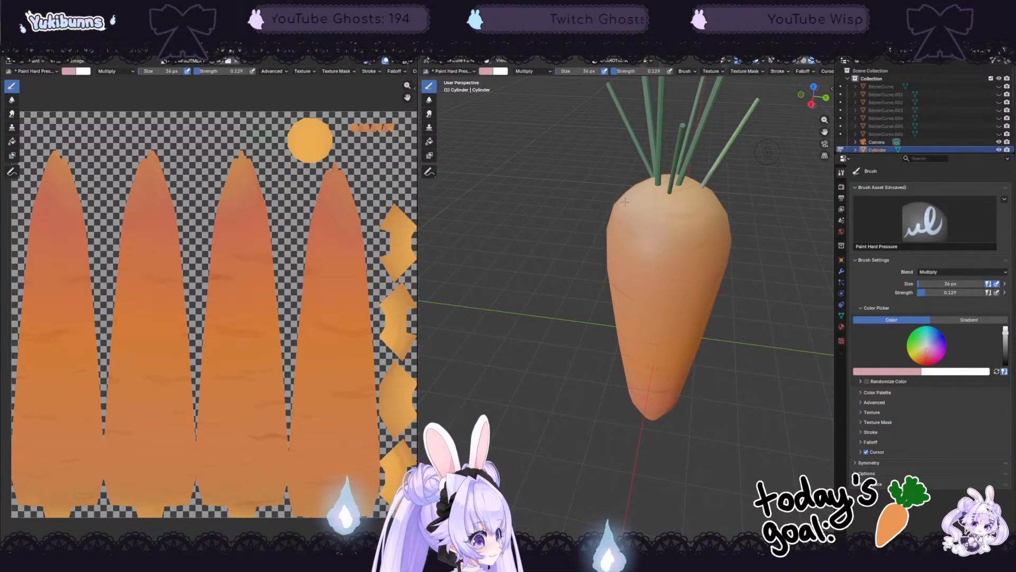
pyautogui.moveTo(683, 359)
pyautogui.mouseDown(button='middle')
pyautogui.moveTo(693, 355)
pyautogui.moveTo(670, 351)
pyautogui.mouseUp(button='middle')
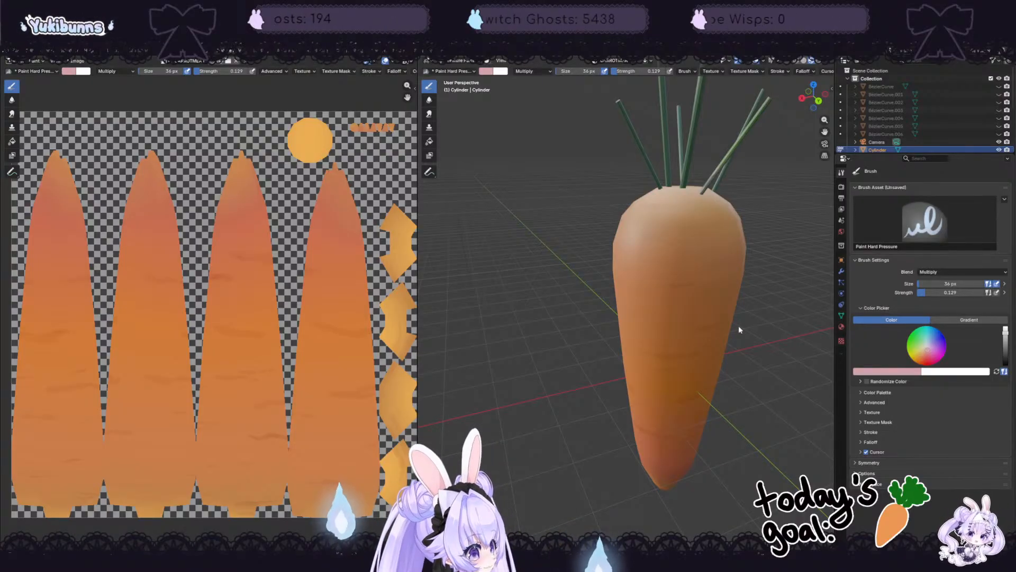
pyautogui.moveTo(739, 329); pyautogui.dragTo(650, 309, button='middle')
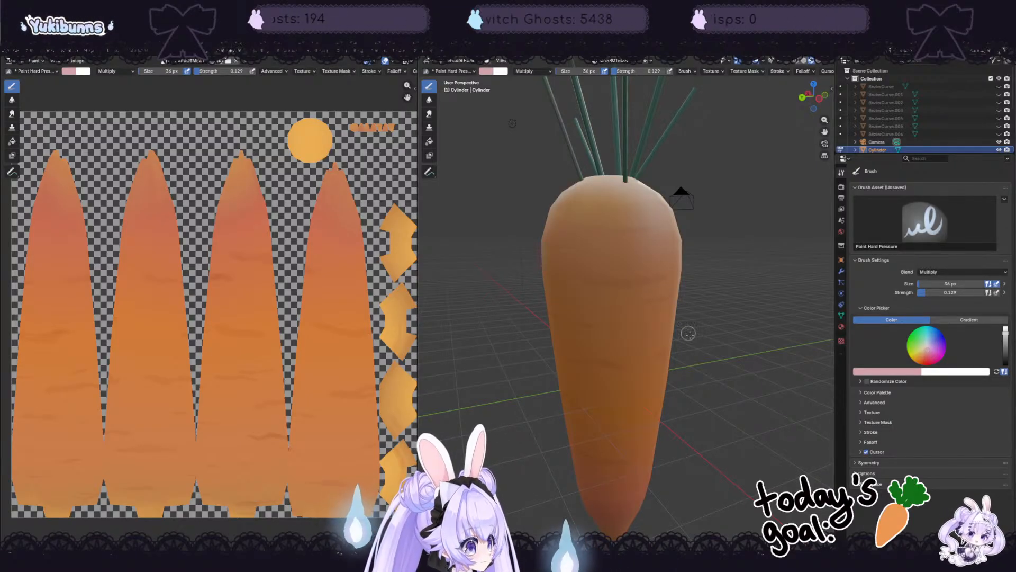
pyautogui.moveTo(688, 332); pyautogui.dragTo(661, 346, button='middle')
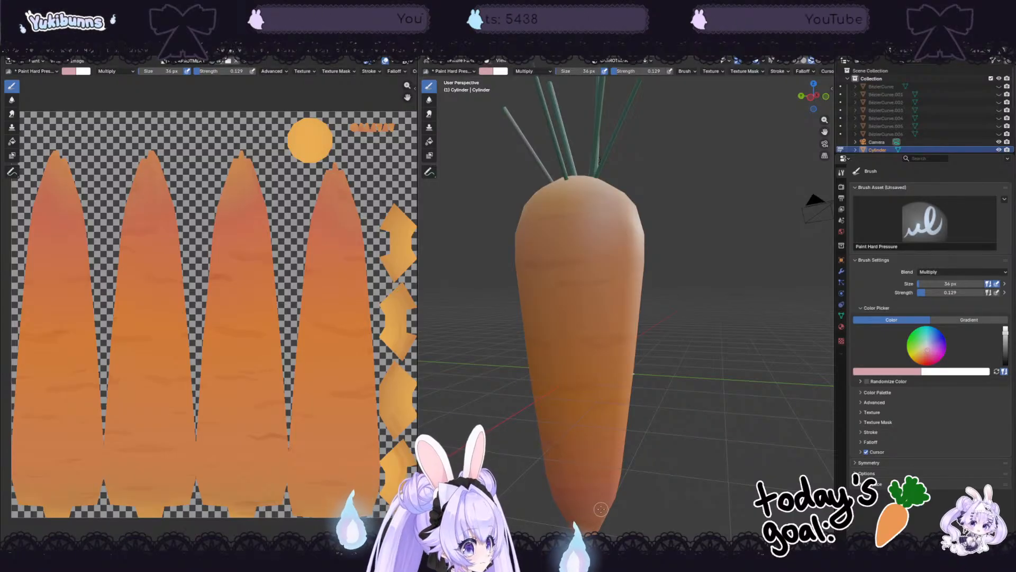
pyautogui.moveTo(661, 362); pyautogui.dragTo(627, 362, button='middle')
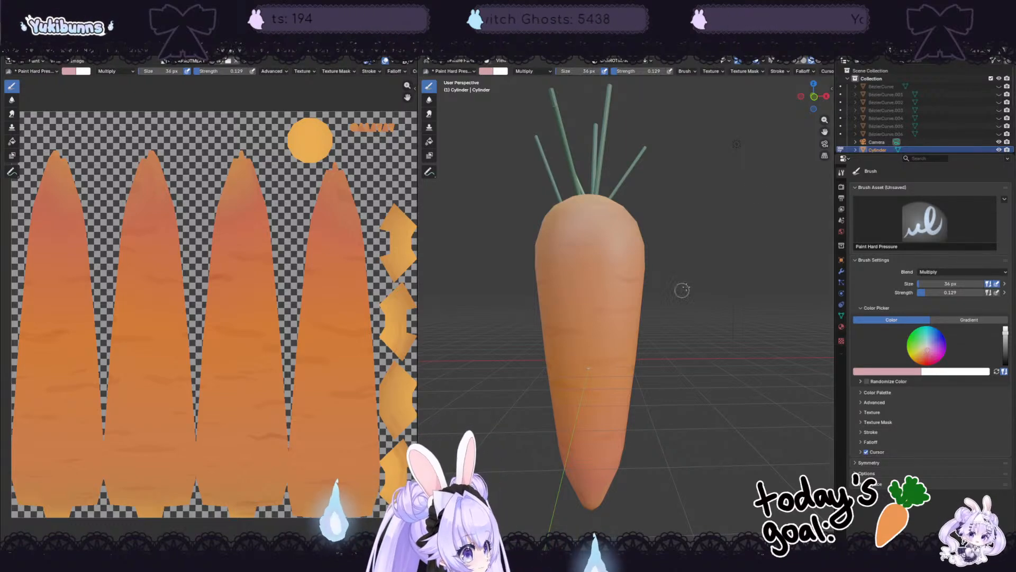
pyautogui.moveTo(709, 189); pyautogui.dragTo(563, 174, button='middle')
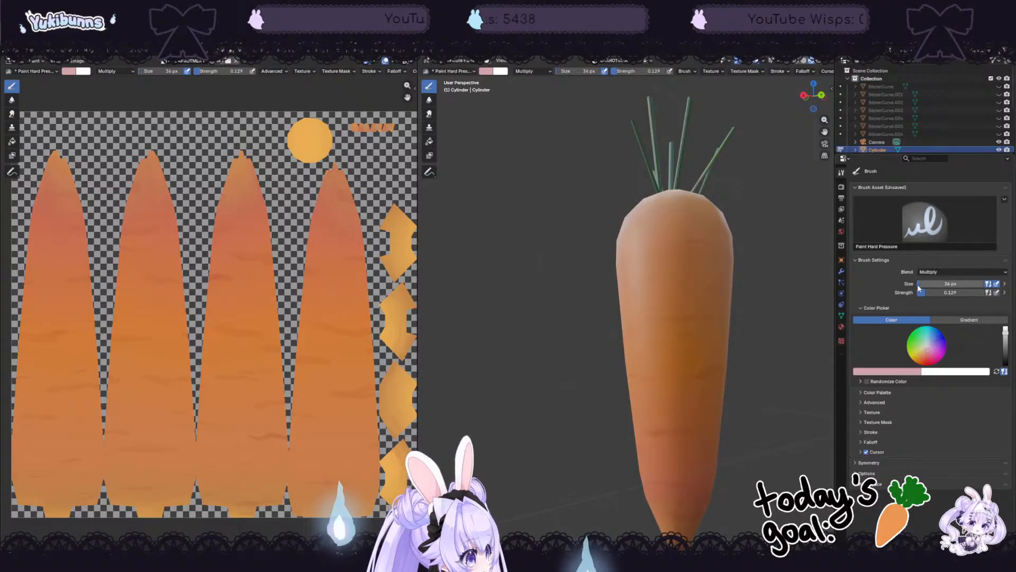
# Step: Reduce the brush size to 19 px and paint finer horizontal creases around the carrot's body
pyautogui.press('[')
pyautogui.press('[')
pyautogui.press('[')
pyautogui.press('[')
pyautogui.press('[')
pyautogui.press('[')
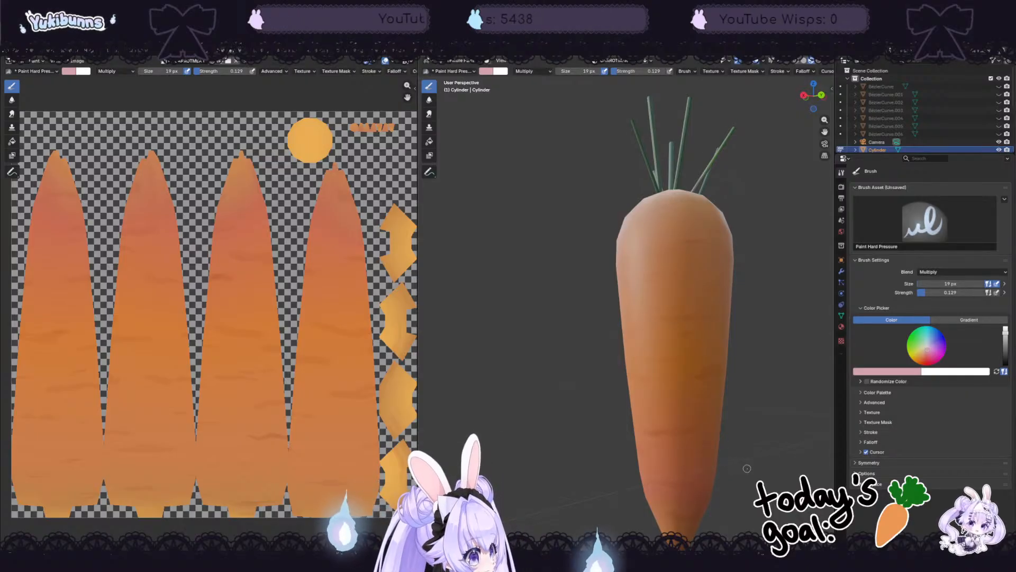
pyautogui.moveTo(747, 467); pyautogui.dragTo(686, 389, button='middle')
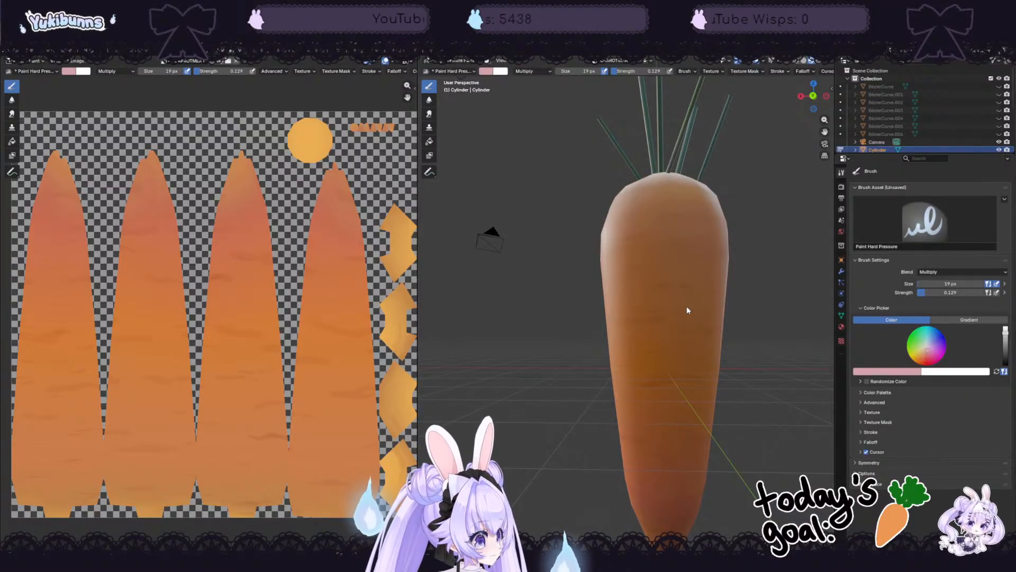
pyautogui.moveTo(701, 331); pyautogui.dragTo(635, 335, button='middle')
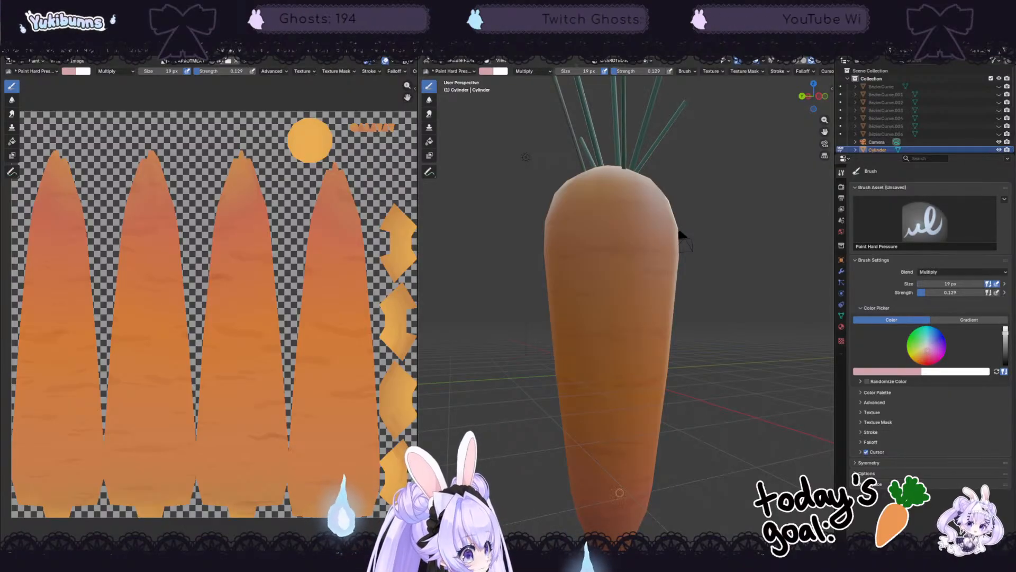
# Step: Paint thin crease strokes around the carrot's tapered tip and lower body from several sides
pyautogui.scroll(-1, 619, 492)
pyautogui.moveTo(619, 492); pyautogui.dragTo(652, 452, button='middle')
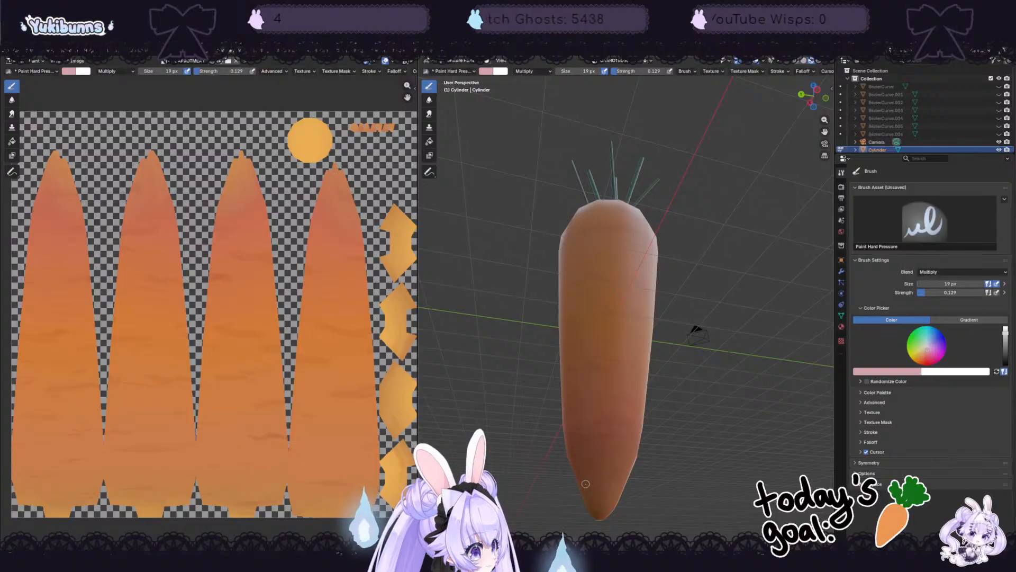
pyautogui.moveTo(602, 497); pyautogui.dragTo(593, 499)
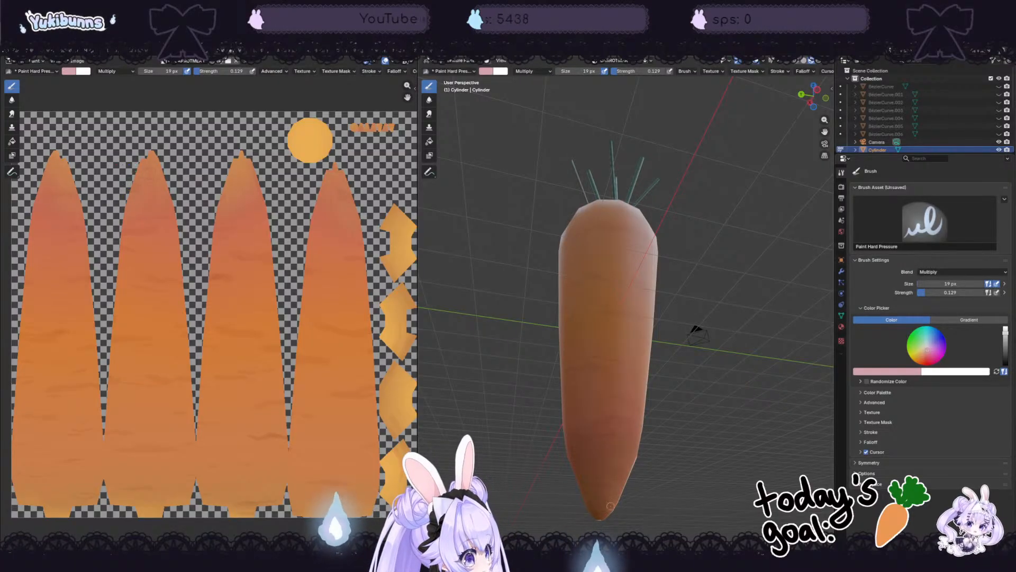
pyautogui.moveTo(644, 422); pyautogui.dragTo(722, 405, button='middle')
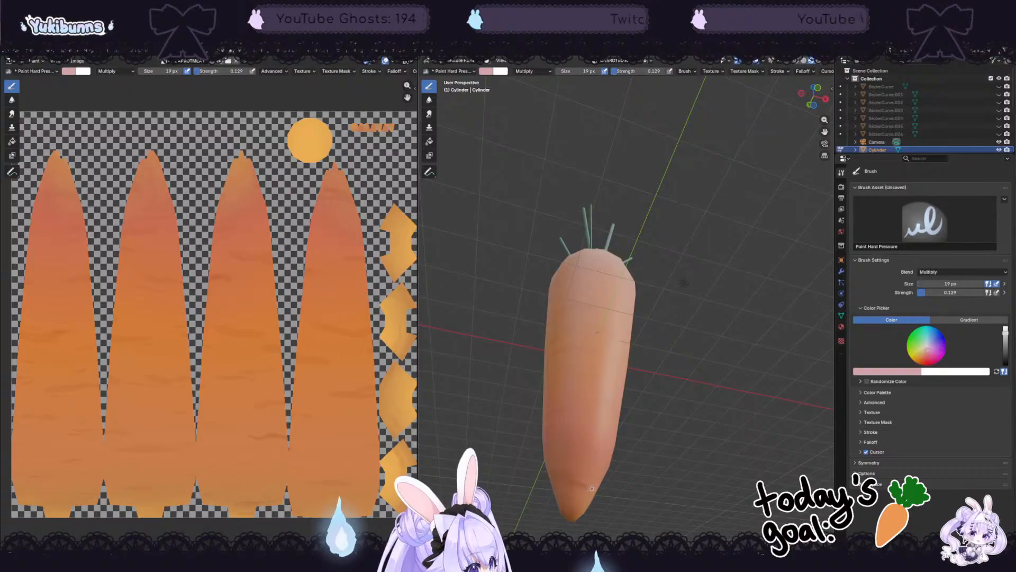
pyautogui.moveTo(598, 463); pyautogui.dragTo(713, 468, button='middle')
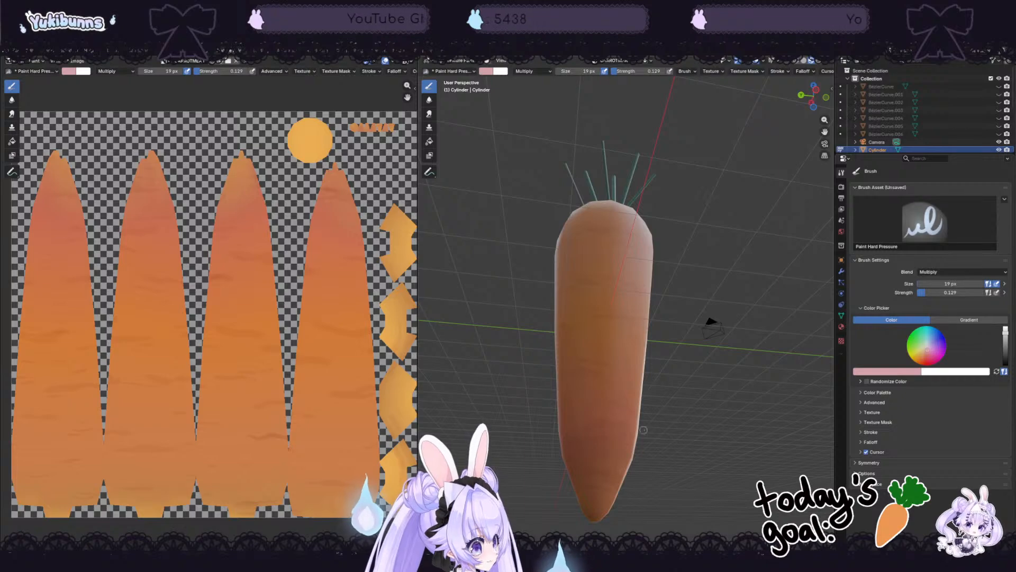
pyautogui.moveTo(643, 430); pyautogui.dragTo(623, 418, button='middle')
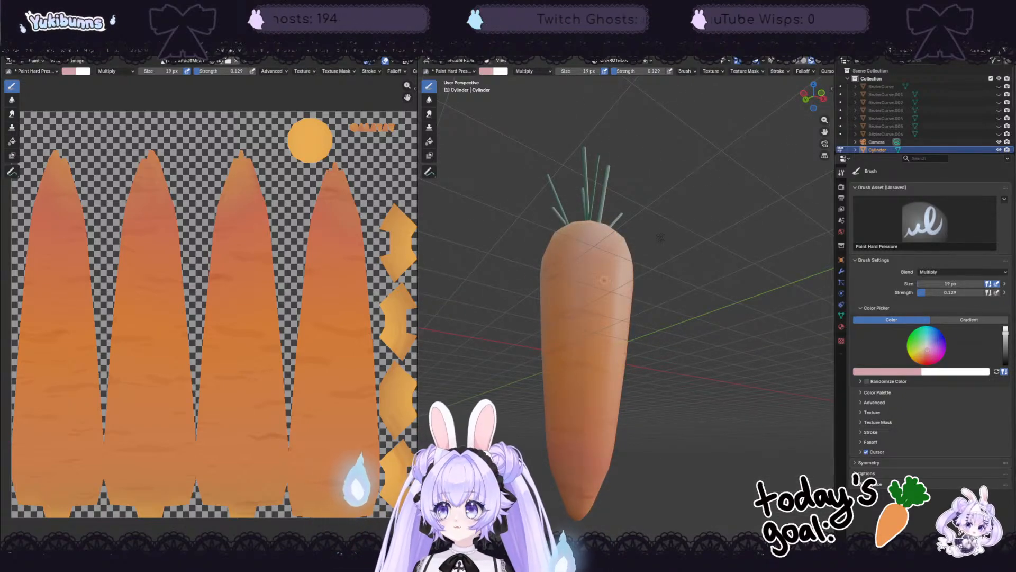
# Step: Continue the thin creases around the carrot's middle, shoulders and crown, and check the whole root
pyautogui.moveTo(611, 278); pyautogui.dragTo(631, 164, button='middle')
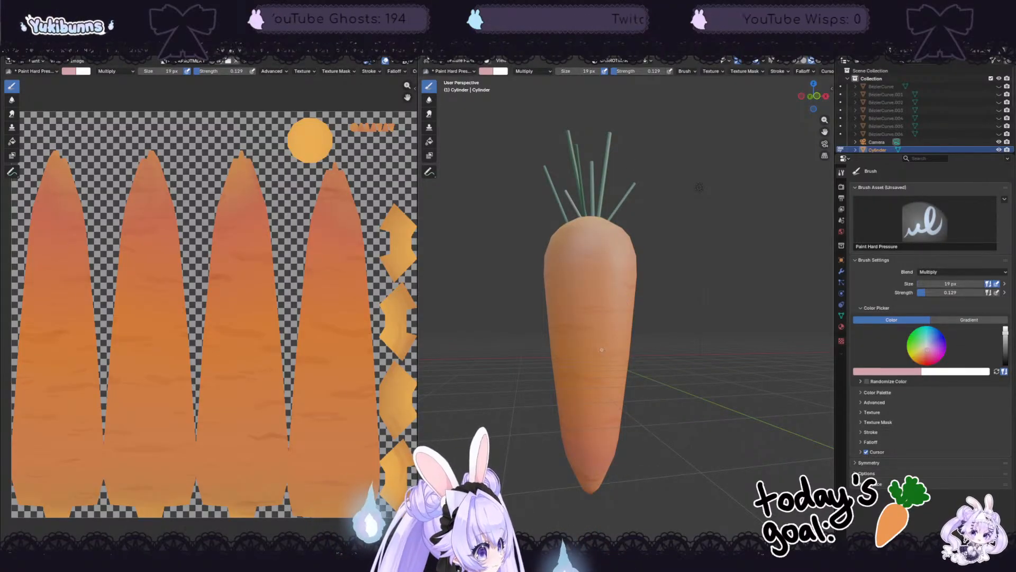
pyautogui.moveTo(660, 389); pyautogui.dragTo(756, 415, button='middle')
pyautogui.moveTo(743, 166); pyautogui.dragTo(751, 153, button='middle')
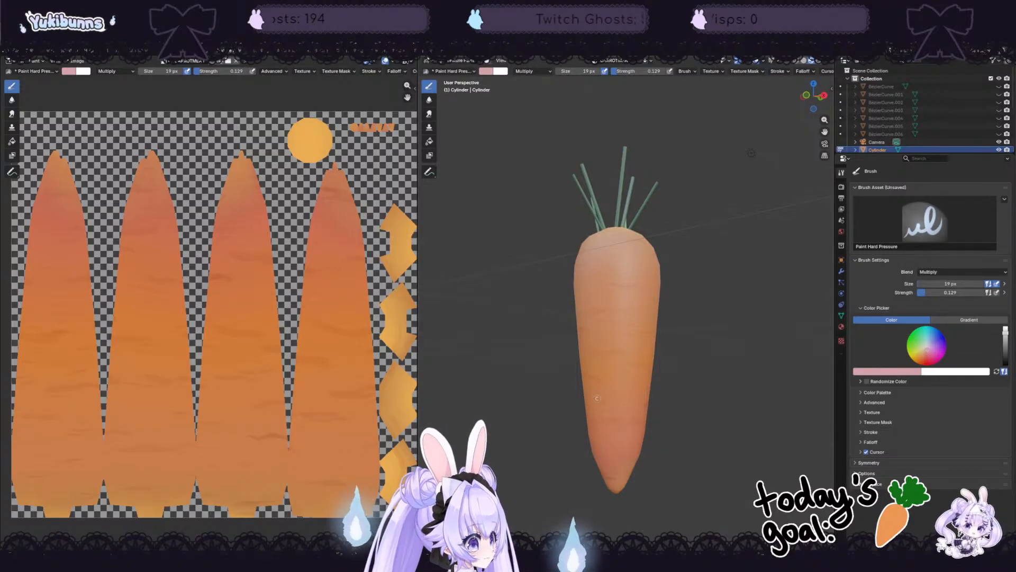
pyautogui.moveTo(629, 386); pyautogui.dragTo(607, 435, button='middle')
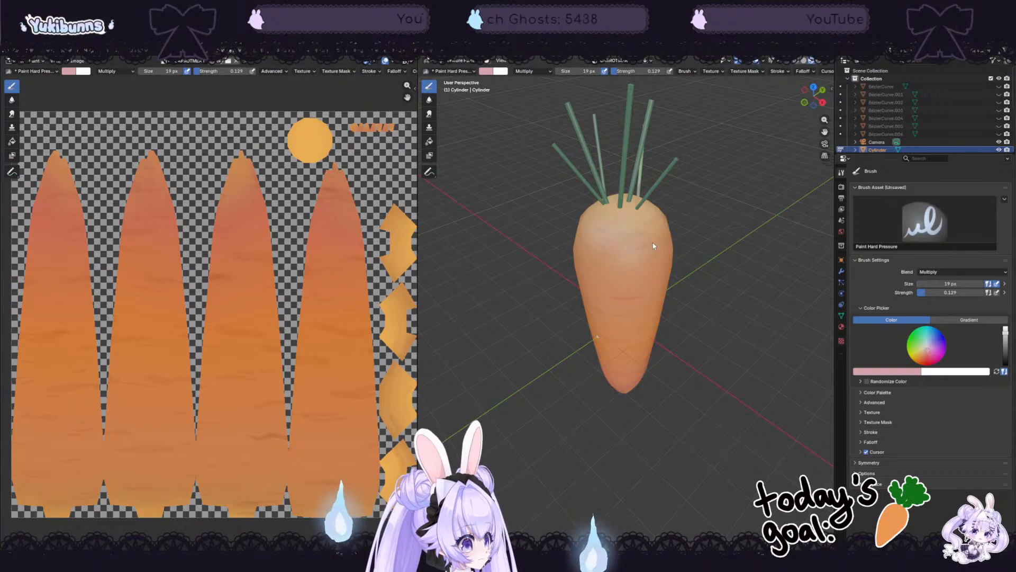
pyautogui.moveTo(709, 240); pyautogui.dragTo(709, 270, button='middle')
pyautogui.scroll(-3, 718, 259)
pyautogui.moveTo(706, 216); pyautogui.dragTo(494, 291, button='middle')
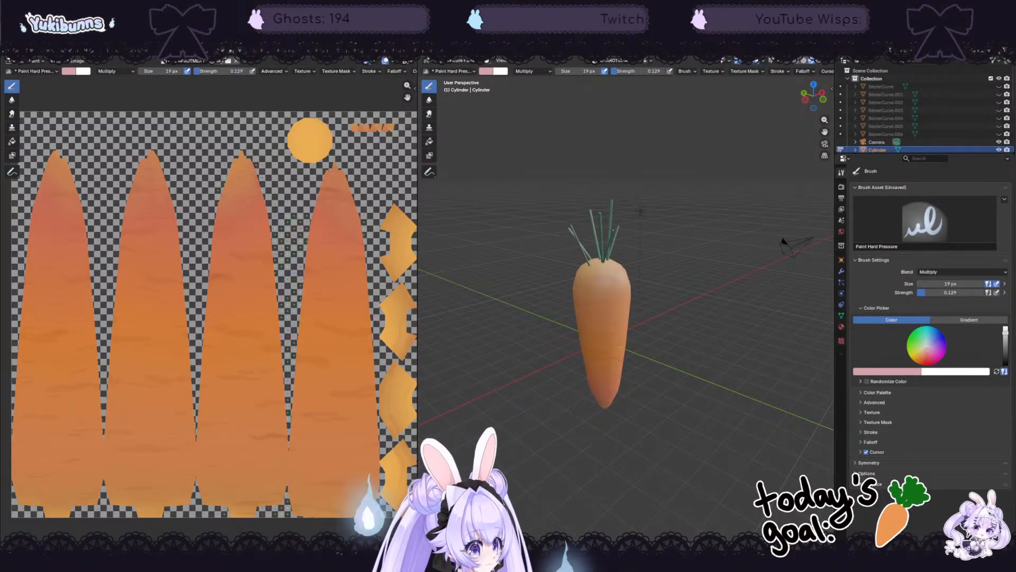
# Step: Extend and darken the wavy crease on the carrot's upper side toward its outer edge
pyautogui.scroll(6, 621, 346)
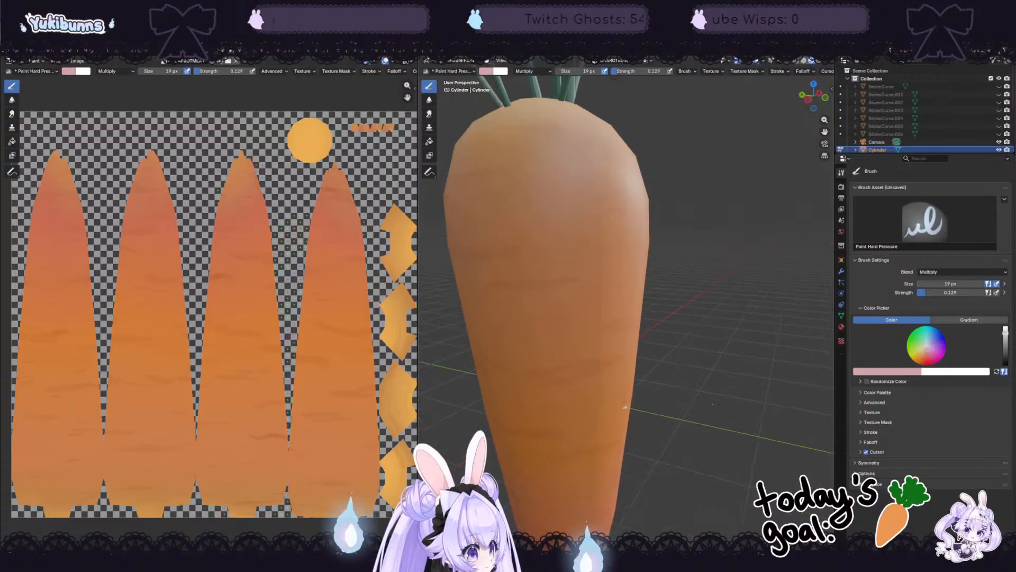
pyautogui.scroll(6, 718, 377)
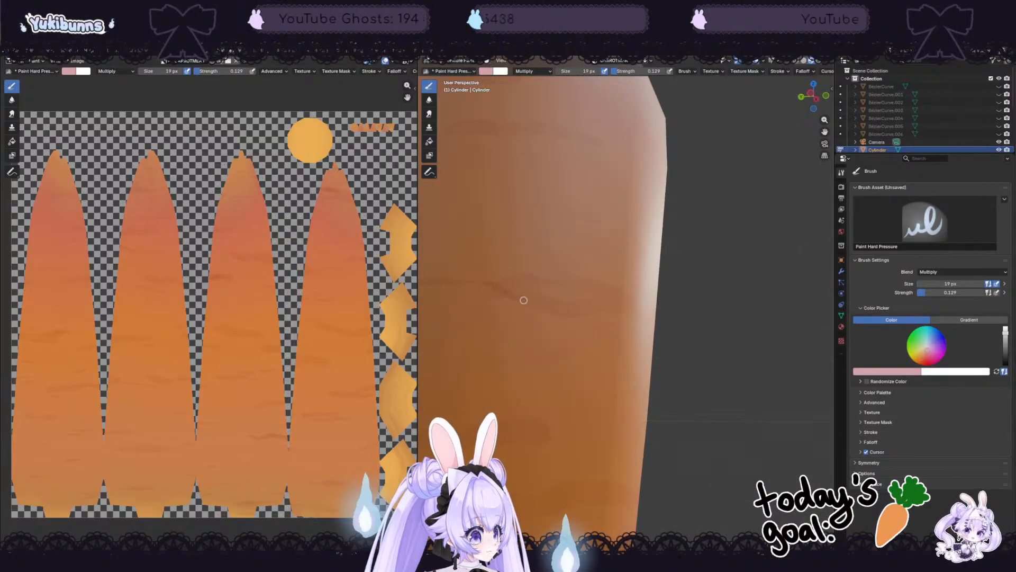
pyautogui.moveTo(493, 279)
pyautogui.mouseDown()
pyautogui.moveTo(575, 301)
pyautogui.moveTo(637, 299)
pyautogui.mouseUp()
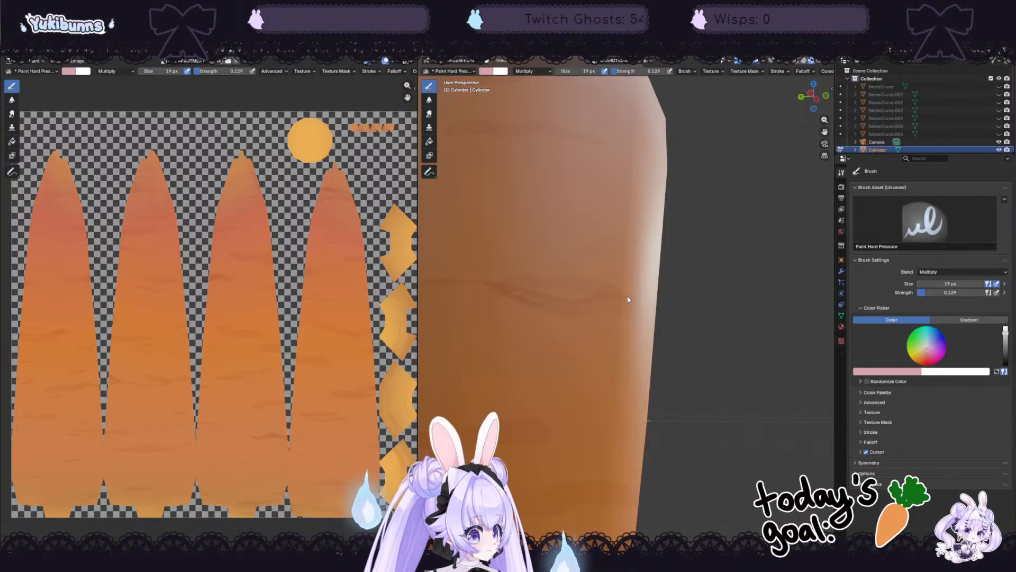
pyautogui.scroll(-10, 704, 340)
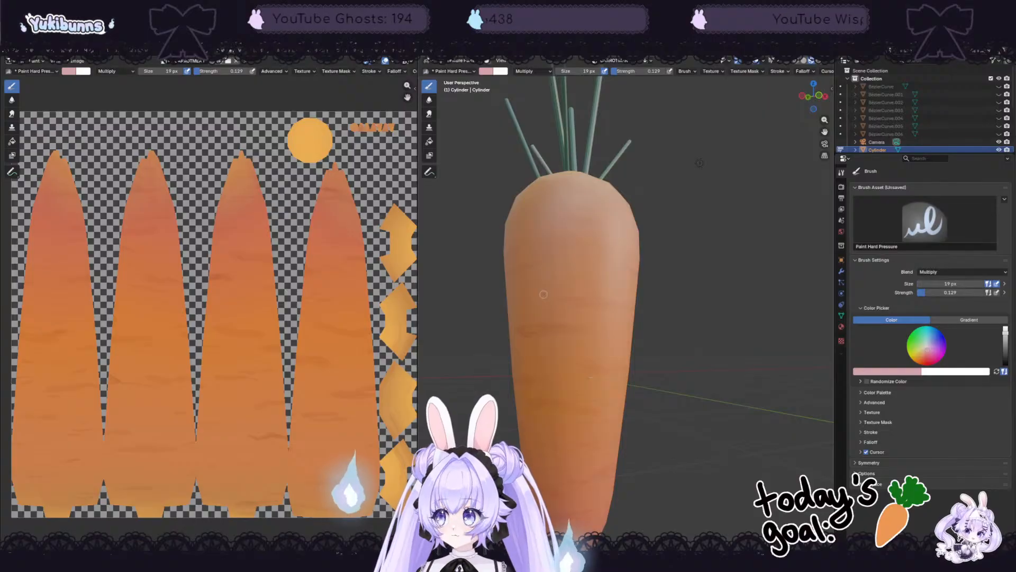
# Step: Paint additional thin creases across the adjacent side of the carrot, between its shoulder and middle
pyautogui.scroll(2, 544, 295)
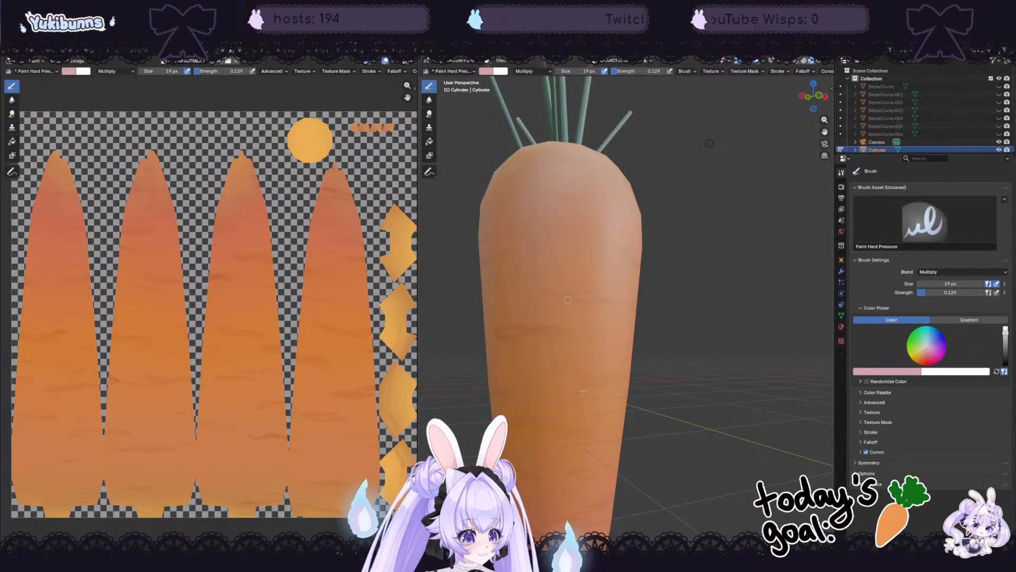
pyautogui.scroll(4, 567, 299)
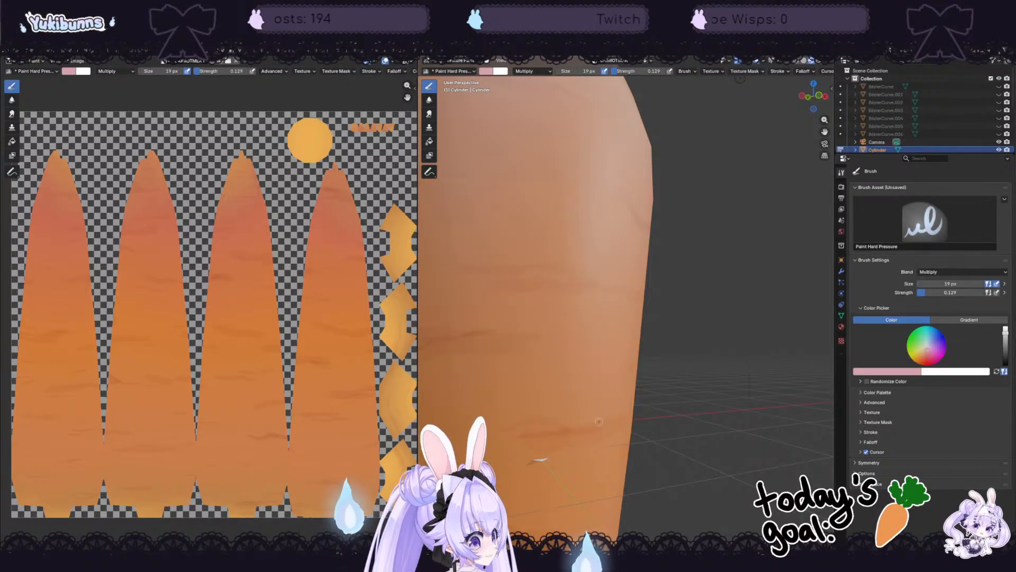
pyautogui.scroll(-4, 619, 395)
pyautogui.scroll(-3, 719, 122)
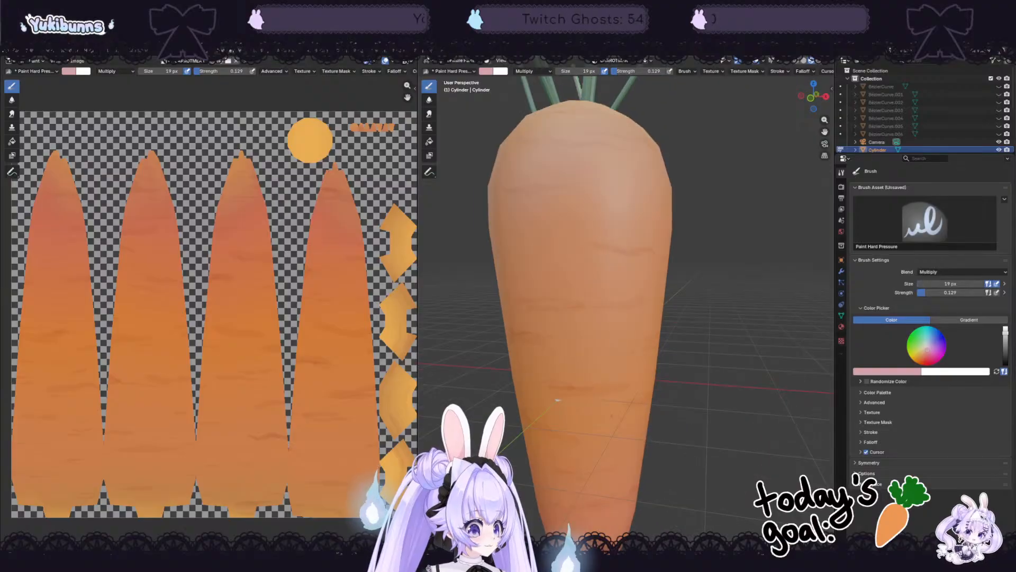
pyautogui.moveTo(657, 429); pyautogui.dragTo(670, 399, button='middle')
pyautogui.scroll(2, 671, 399)
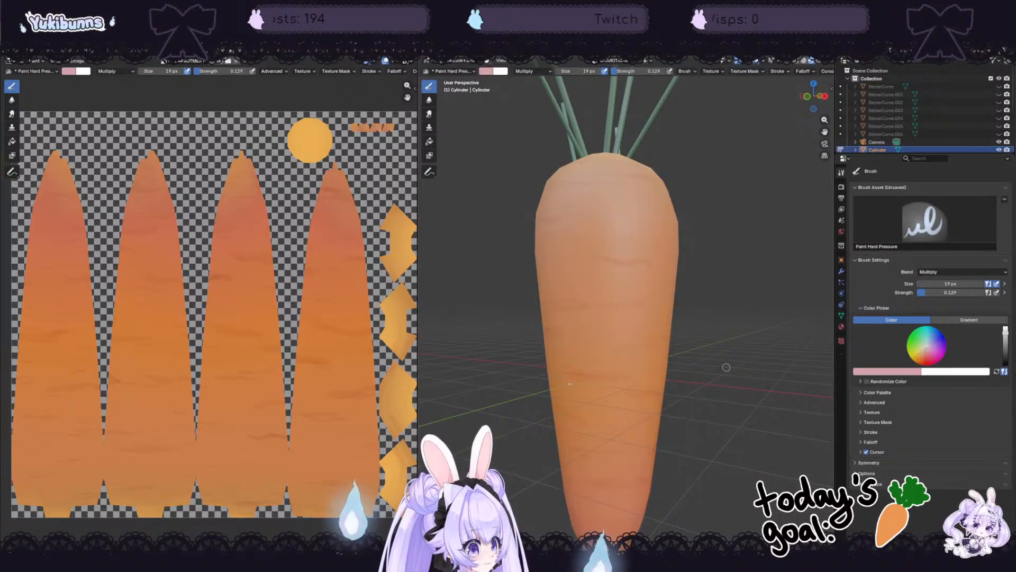
# Step: Strengthen the horizontal creases around the carrot's middle with further fine Multiply strokes
pyautogui.scroll(1, 726, 367)
pyautogui.moveTo(727, 367); pyautogui.dragTo(676, 193, button='middle')
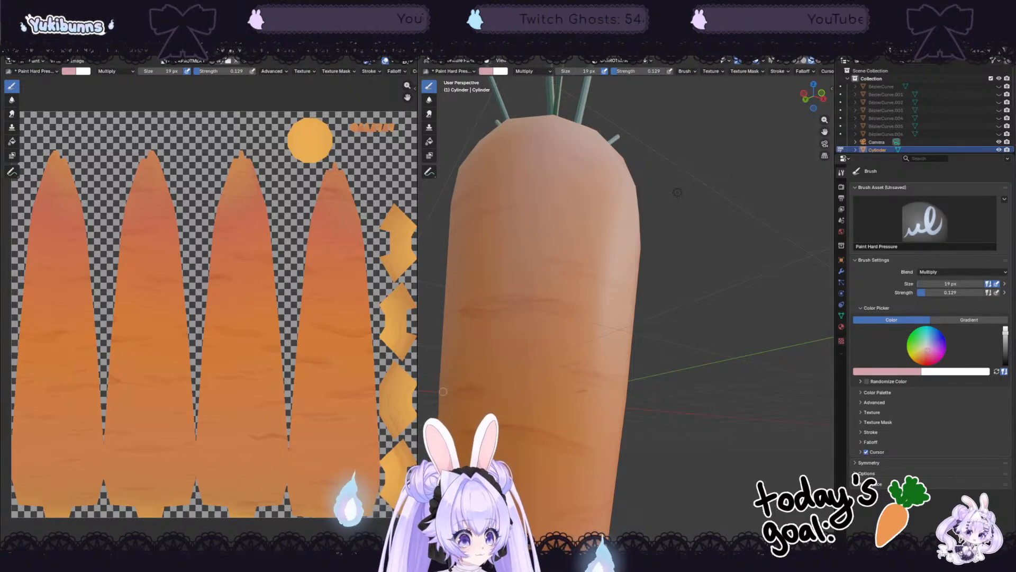
pyautogui.scroll(-3, 586, 257)
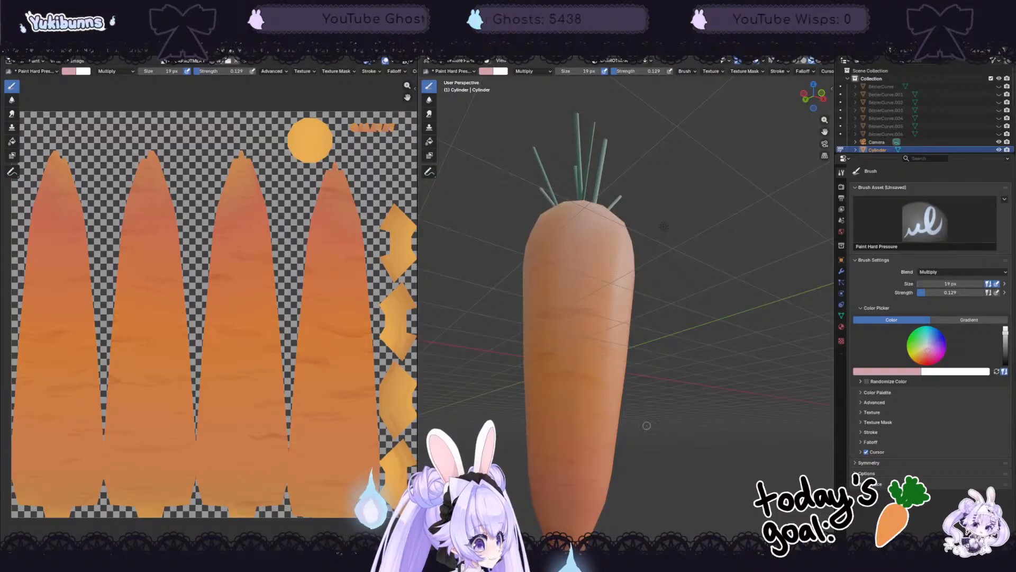
pyautogui.moveTo(647, 425); pyautogui.dragTo(586, 425, button='middle')
pyautogui.scroll(2, 586, 425)
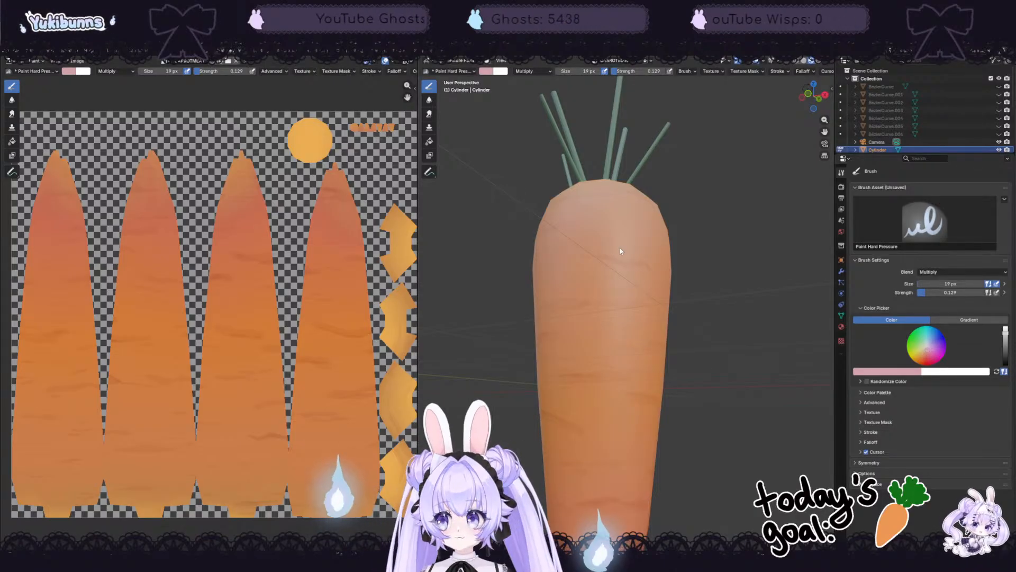
# Step: Inspect the painted creases around the carrot's shoulders and middle up close from several sides
pyautogui.moveTo(620, 248); pyautogui.dragTo(527, 264, button='middle')
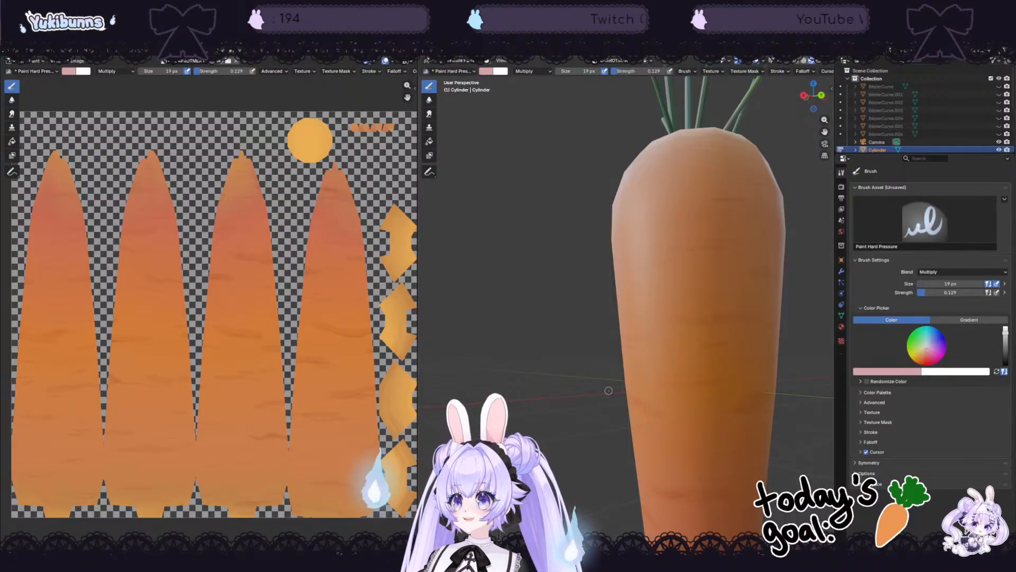
pyautogui.moveTo(609, 391); pyautogui.dragTo(697, 394, button='middle')
pyautogui.scroll(2, 752, 402)
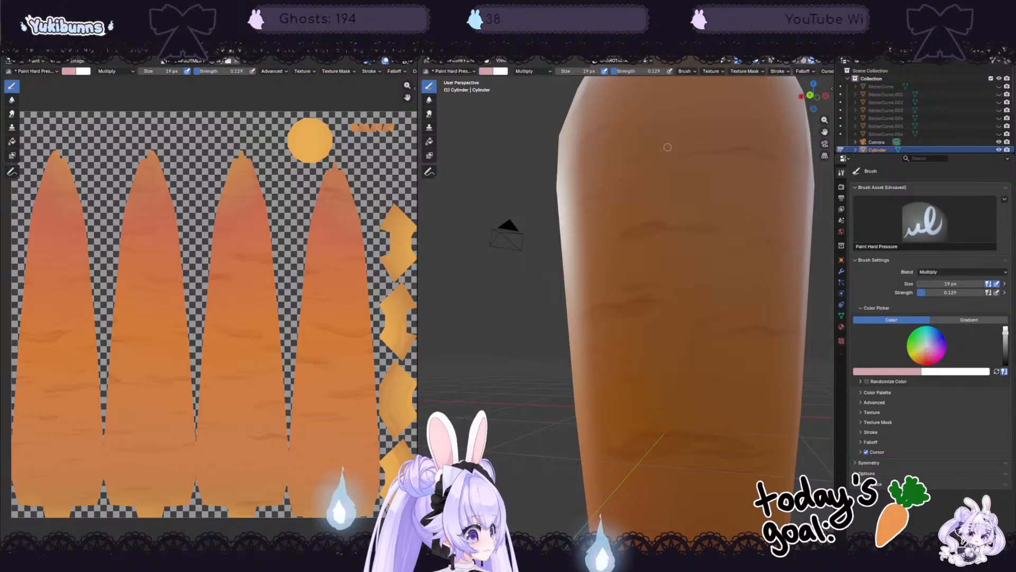
pyautogui.scroll(-3, 666, 158)
pyautogui.moveTo(761, 317); pyautogui.dragTo(674, 329, button='middle')
pyautogui.scroll(6, 657, 238)
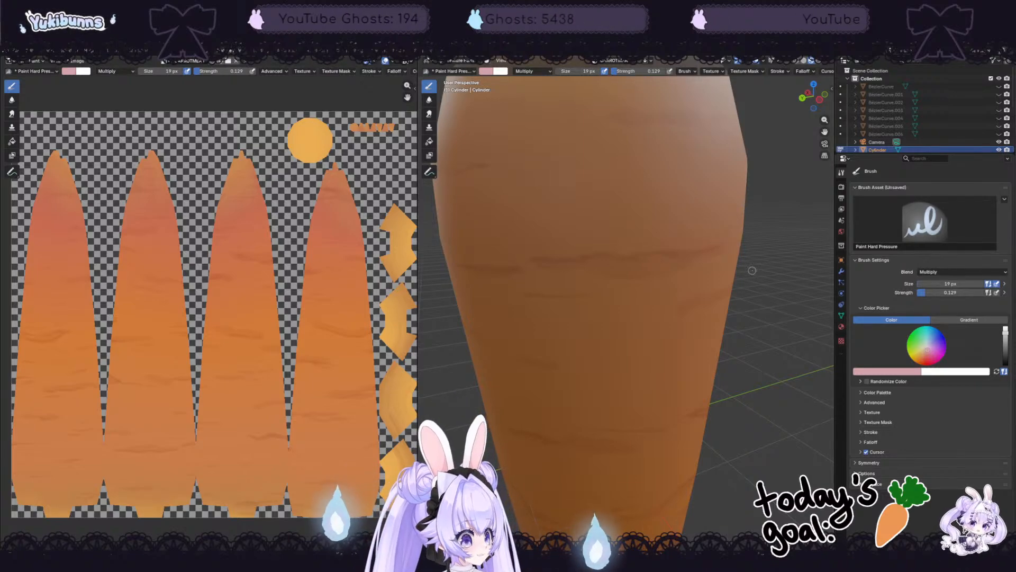
pyautogui.scroll(-6, 751, 270)
pyautogui.moveTo(751, 270); pyautogui.dragTo(739, 172, button='middle')
pyautogui.scroll(5, 677, 360)
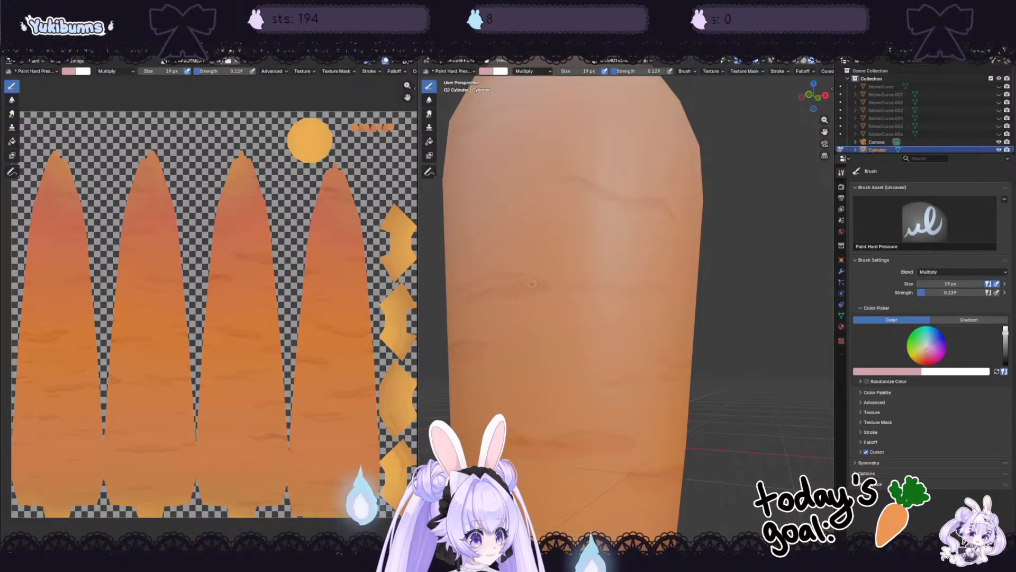
pyautogui.moveTo(532, 284); pyautogui.dragTo(537, 427, button='middle')
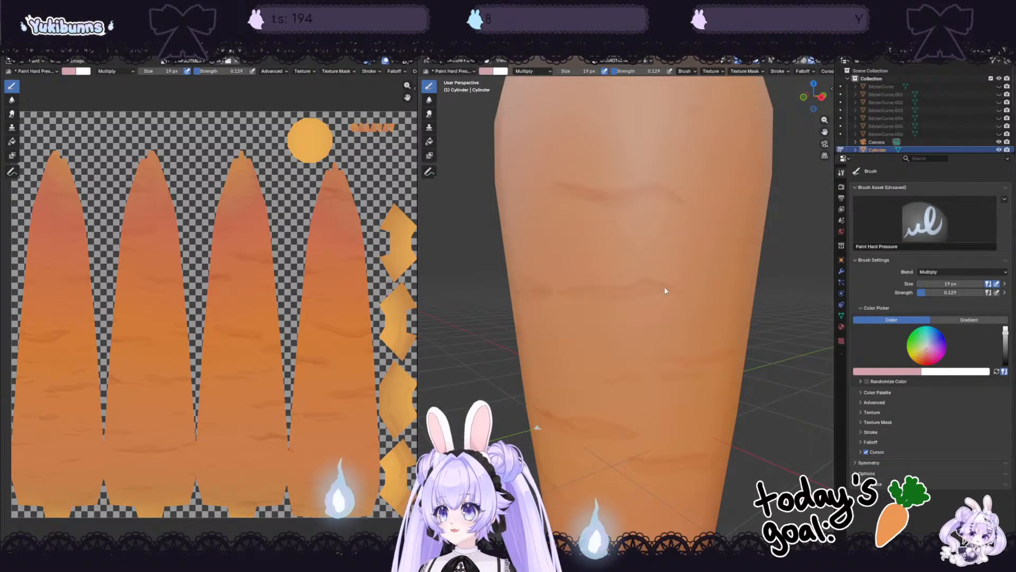
pyautogui.moveTo(538, 426); pyautogui.dragTo(715, 308, button='middle')
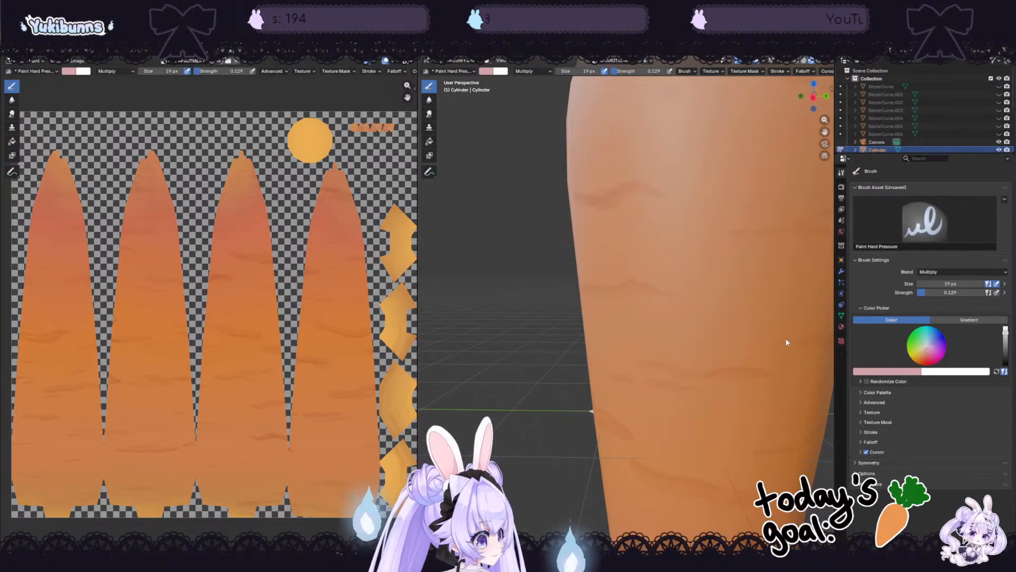
pyautogui.scroll(-4, 771, 332)
pyautogui.moveTo(771, 332)
pyautogui.mouseDown(button='middle')
pyautogui.moveTo(704, 403)
pyautogui.moveTo(712, 374)
pyautogui.mouseUp(button='middle')
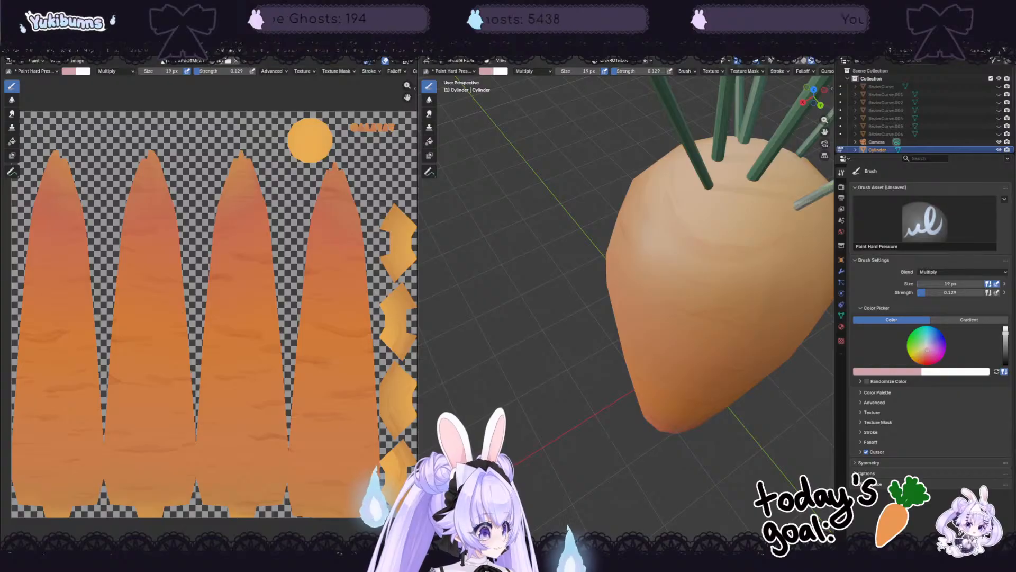
# Step: Examine the crease coverage over the whole root, from crown to tip, from above, below and all around
pyautogui.moveTo(775, 202); pyautogui.dragTo(753, 181, button='middle')
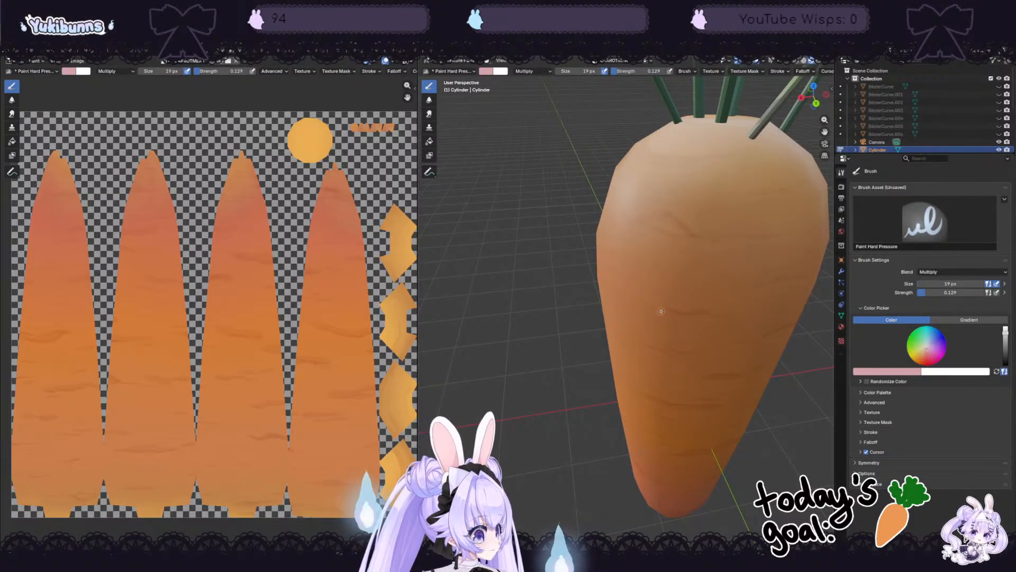
pyautogui.moveTo(710, 372)
pyautogui.mouseDown(button='middle')
pyautogui.moveTo(682, 383)
pyautogui.moveTo(707, 393)
pyautogui.moveTo(724, 385)
pyautogui.mouseUp(button='middle')
pyautogui.scroll(3, 726, 357)
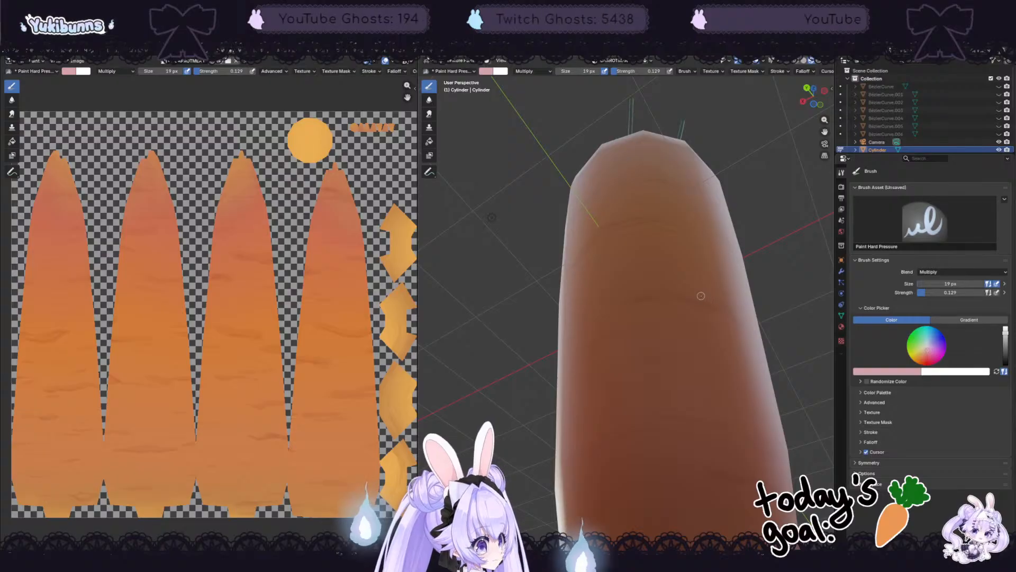
pyautogui.scroll(-4, 701, 295)
pyautogui.moveTo(702, 294); pyautogui.dragTo(614, 343, button='middle')
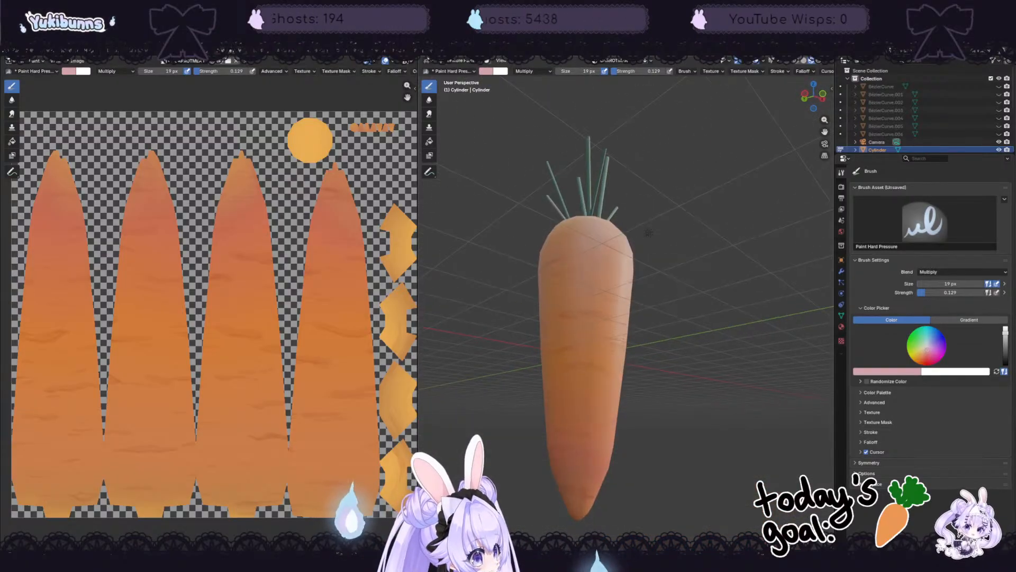
pyautogui.scroll(5, 615, 343)
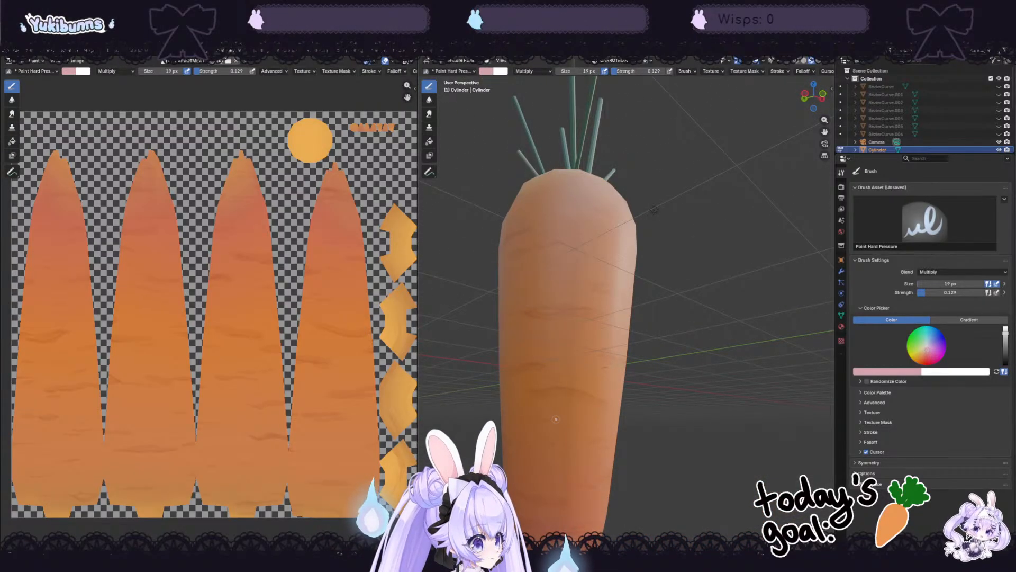
pyautogui.scroll(-5, 593, 415)
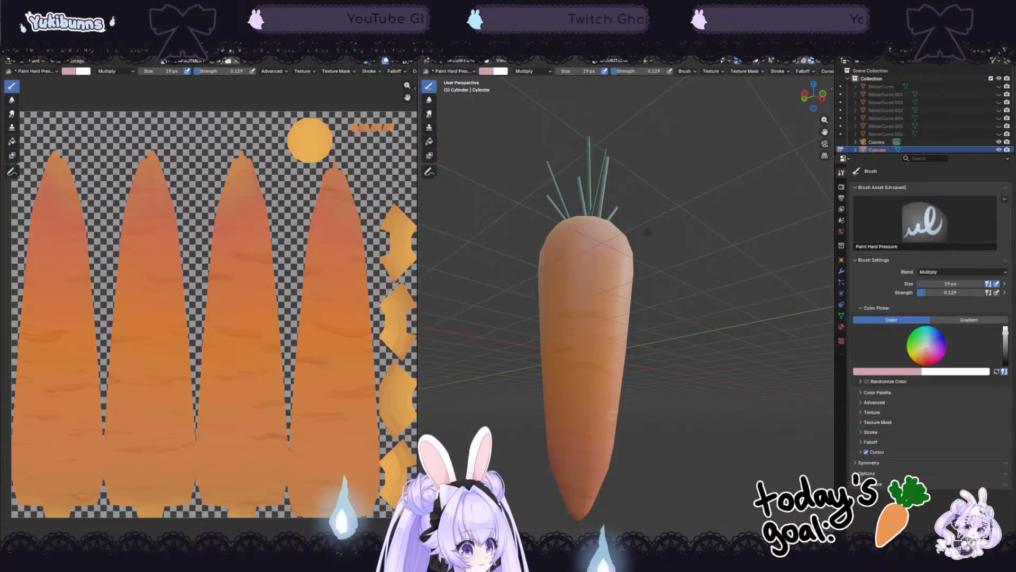
pyautogui.moveTo(671, 378); pyautogui.dragTo(643, 378, button='middle')
pyautogui.scroll(5, 642, 378)
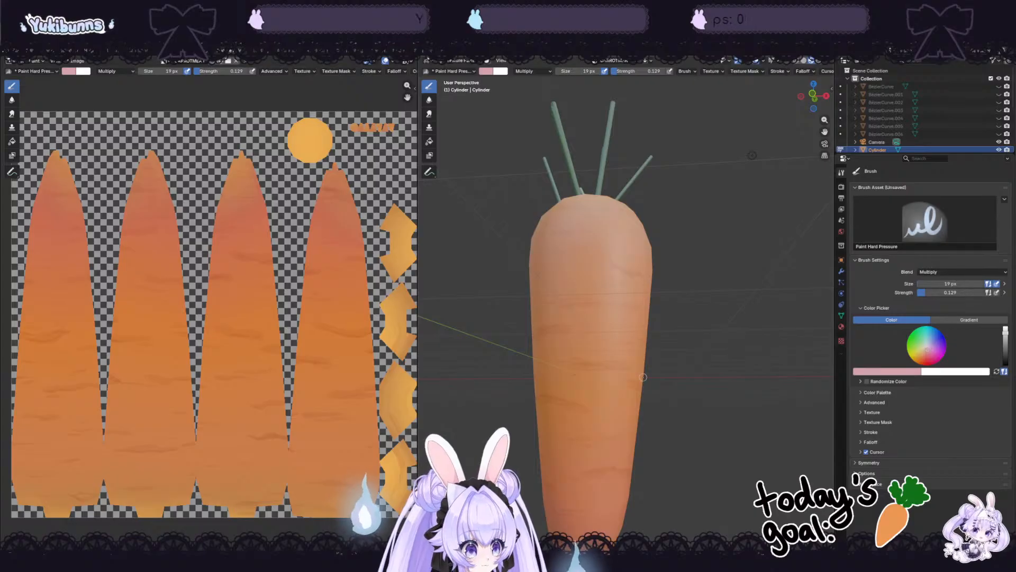
pyautogui.scroll(-1, 561, 408)
pyautogui.moveTo(671, 307); pyautogui.dragTo(681, 318, button='middle')
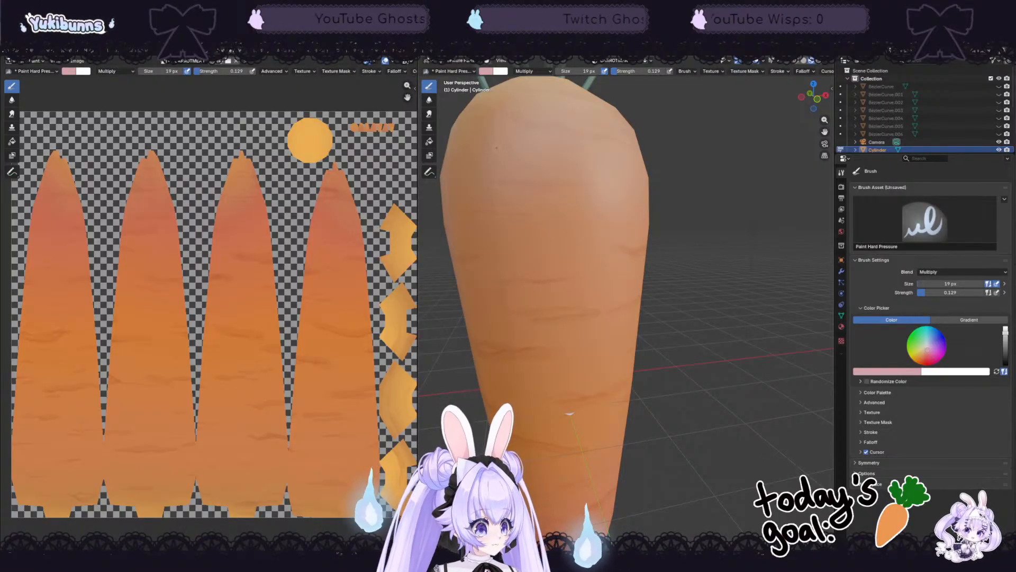
pyautogui.scroll(-5, 524, 141)
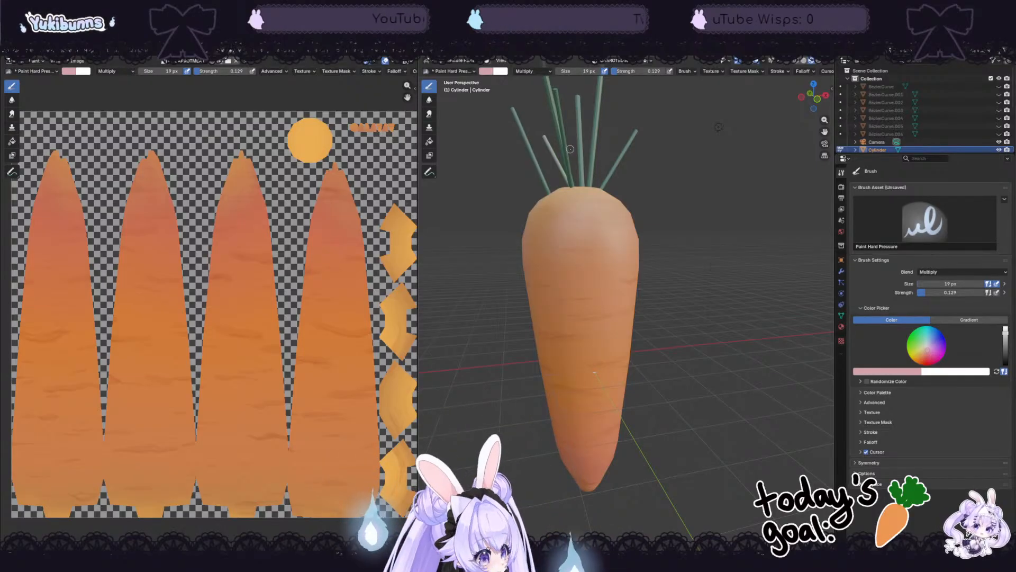
pyautogui.moveTo(673, 213); pyautogui.dragTo(627, 175, button='middle')
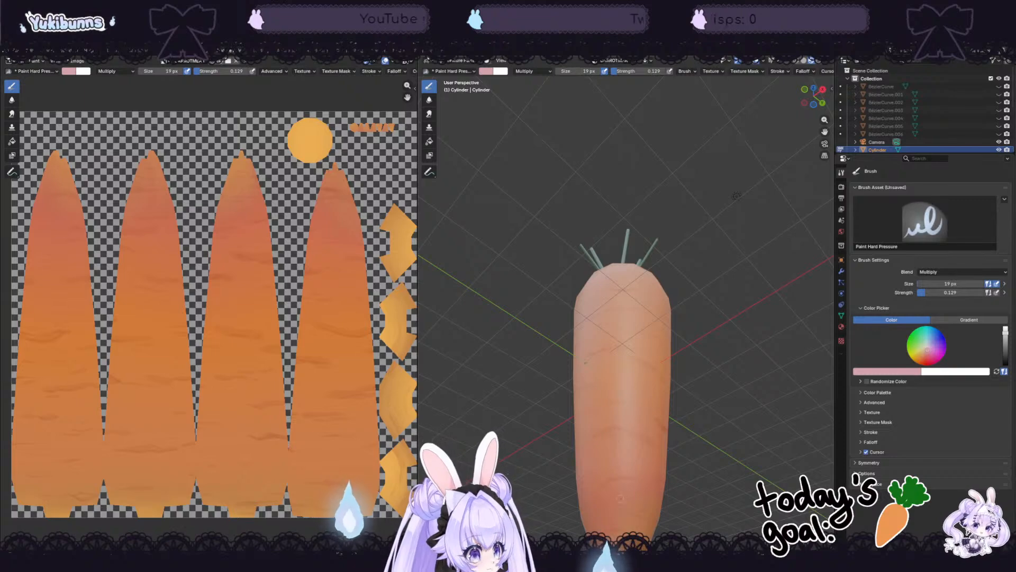
pyautogui.moveTo(717, 358); pyautogui.dragTo(784, 419, button='middle')
pyautogui.scroll(-1, 761, 399)
pyautogui.moveTo(766, 131); pyautogui.dragTo(603, 249, button='middle')
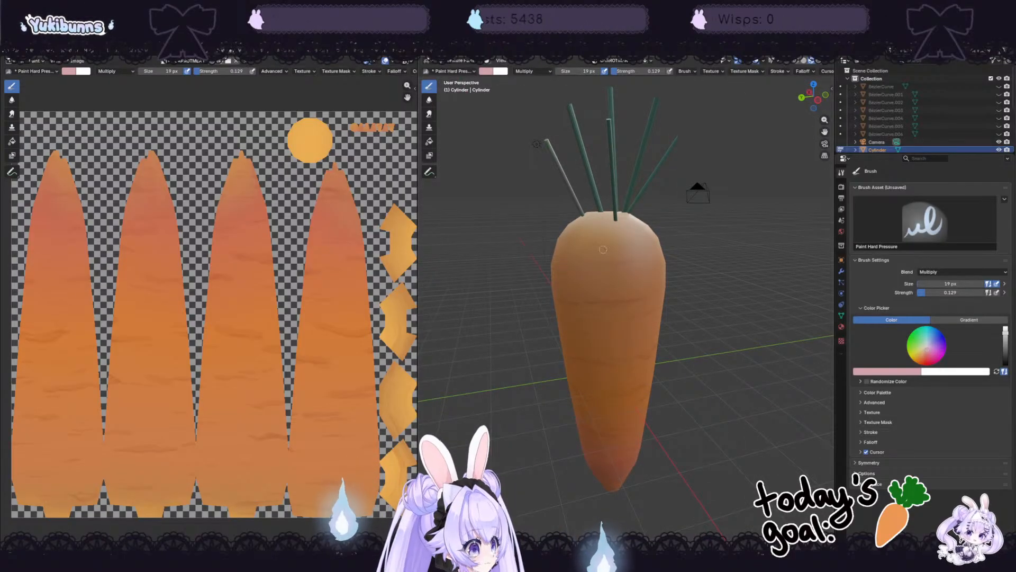
# Step: Set the brush to a dark, muted brown with Screen blending and a strength of 0.339
pyautogui.scroll(3, 603, 250)
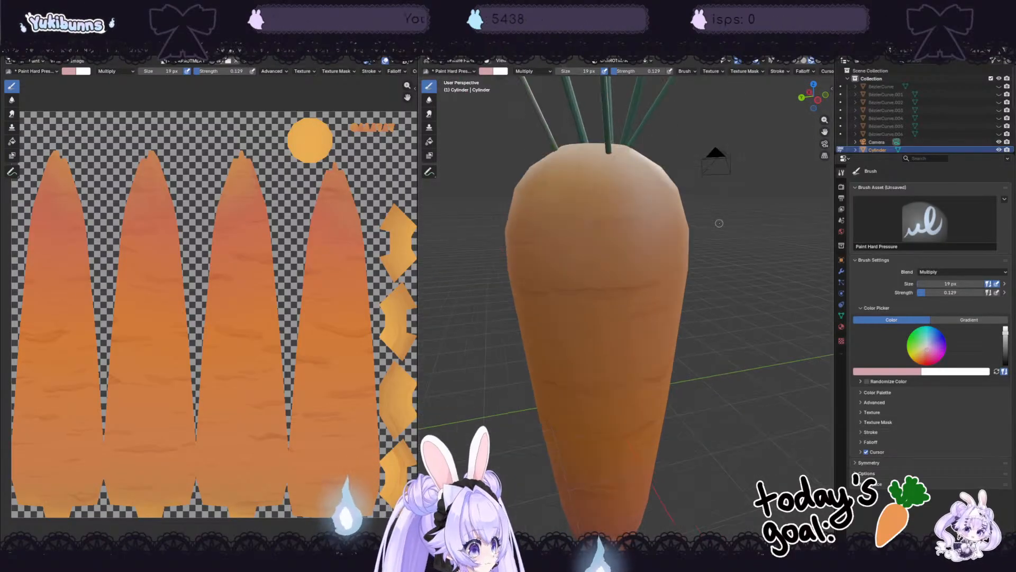
pyautogui.click(920, 358)
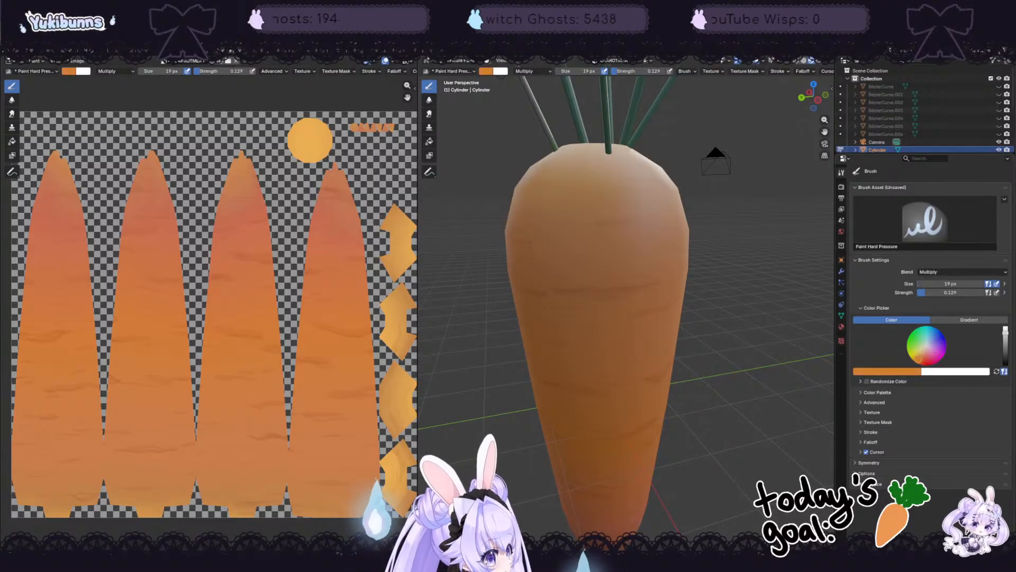
pyautogui.click(1008, 352)
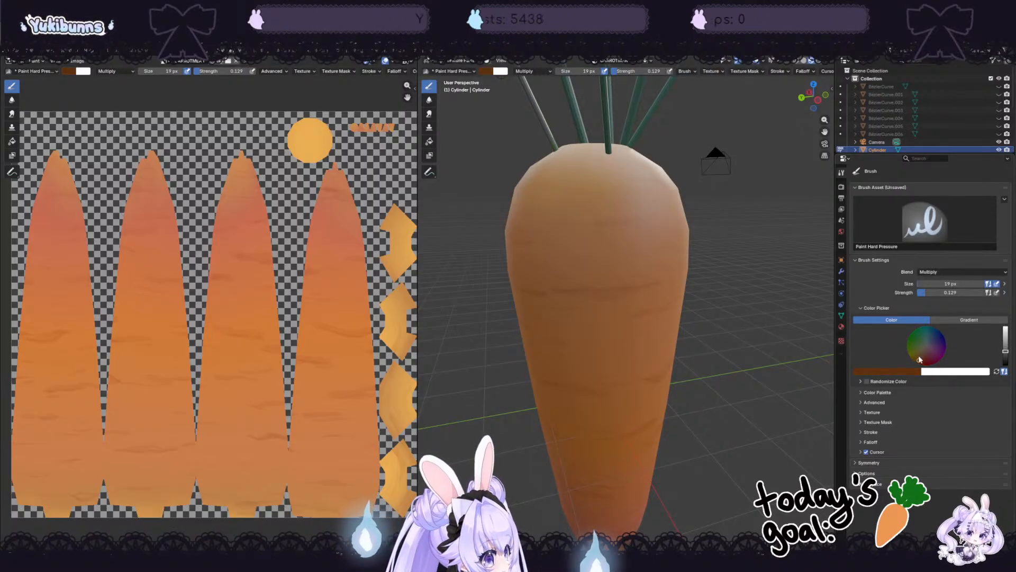
pyautogui.moveTo(919, 359); pyautogui.dragTo(923, 352)
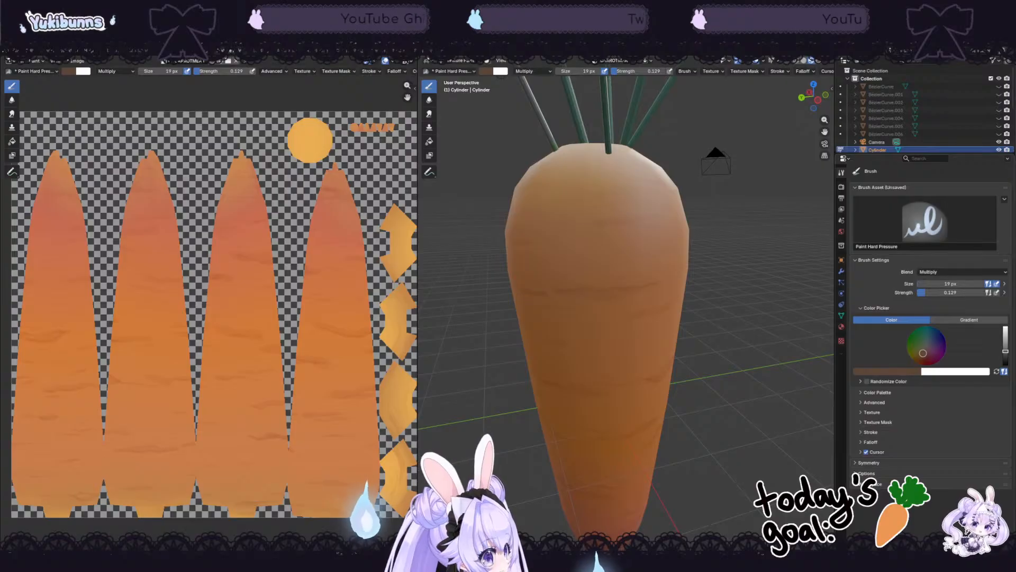
pyautogui.click(936, 272)
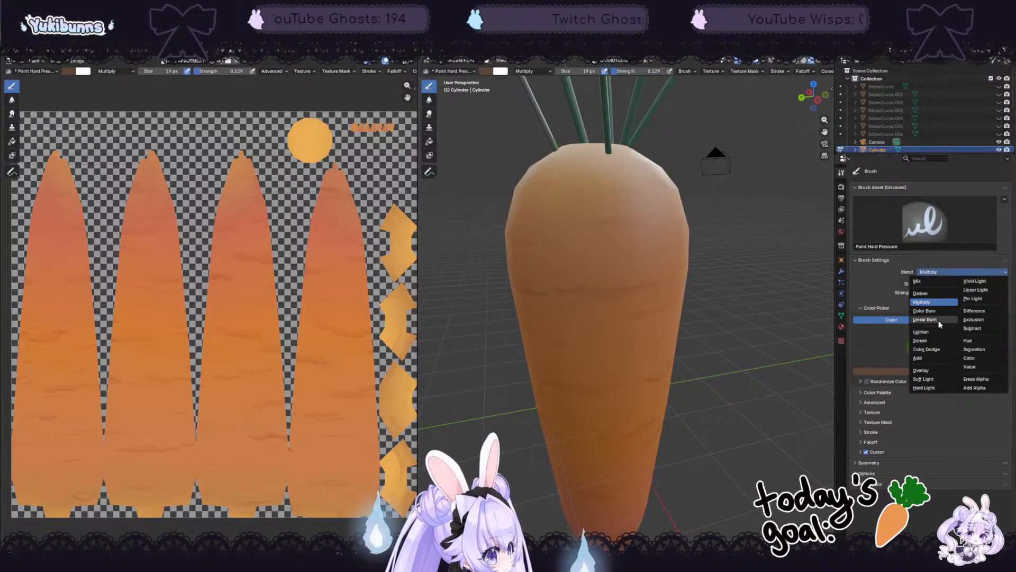
pyautogui.click(926, 341)
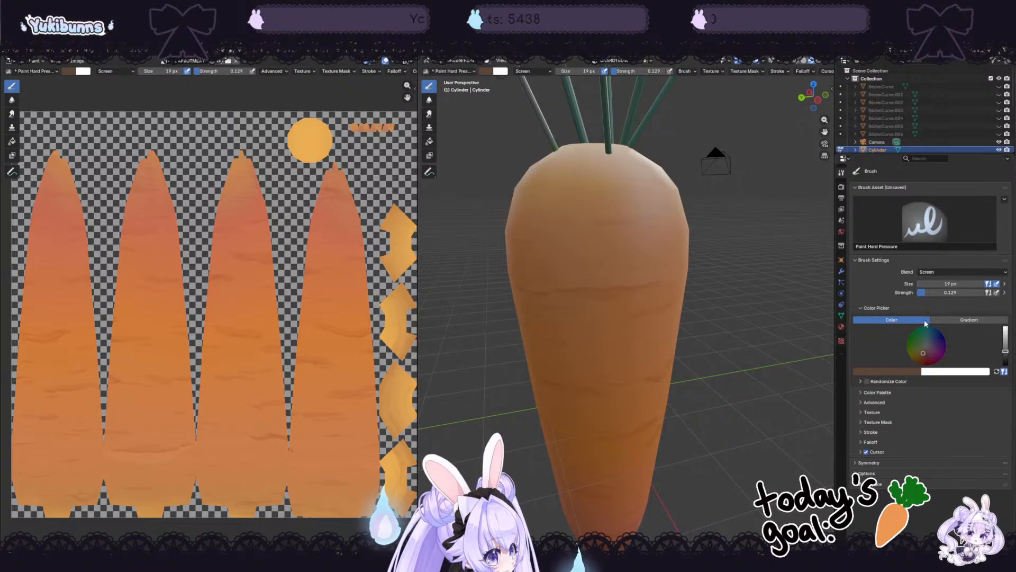
pyautogui.moveTo(928, 292); pyautogui.dragTo(946, 292)
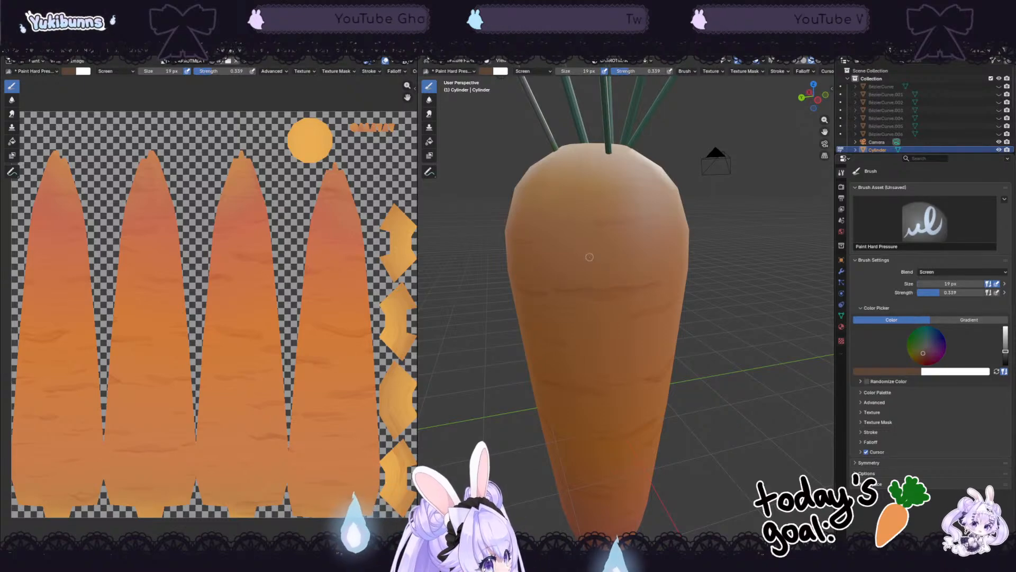
# Step: Undo the test highlight, reduce the brush to 15 px, and paint thin light highlights along two creases on the carrot's upper side
pyautogui.moveTo(589, 257); pyautogui.dragTo(665, 283)
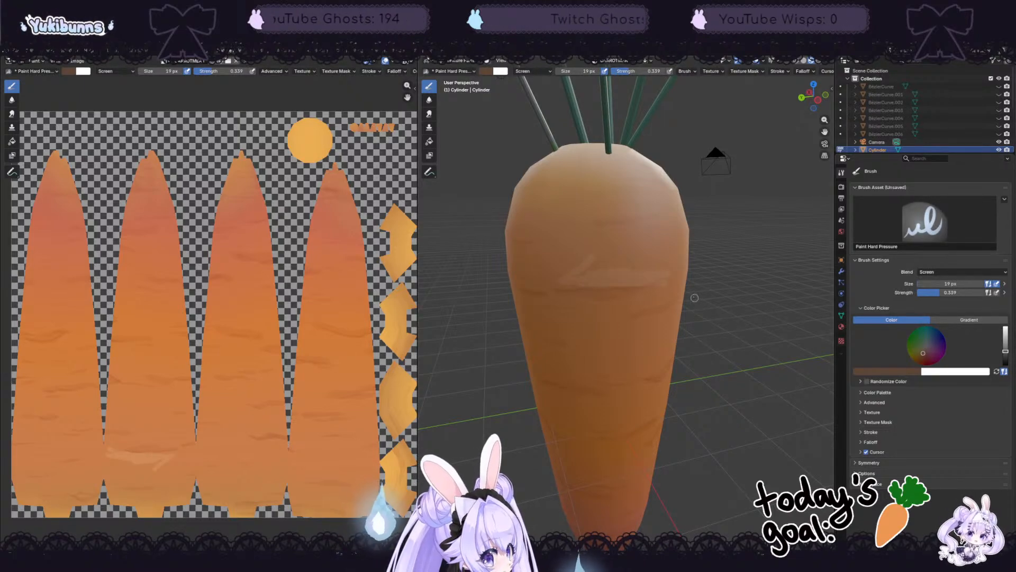
pyautogui.hotkey('ctrl', 'z')
pyautogui.scroll(3, 607, 245)
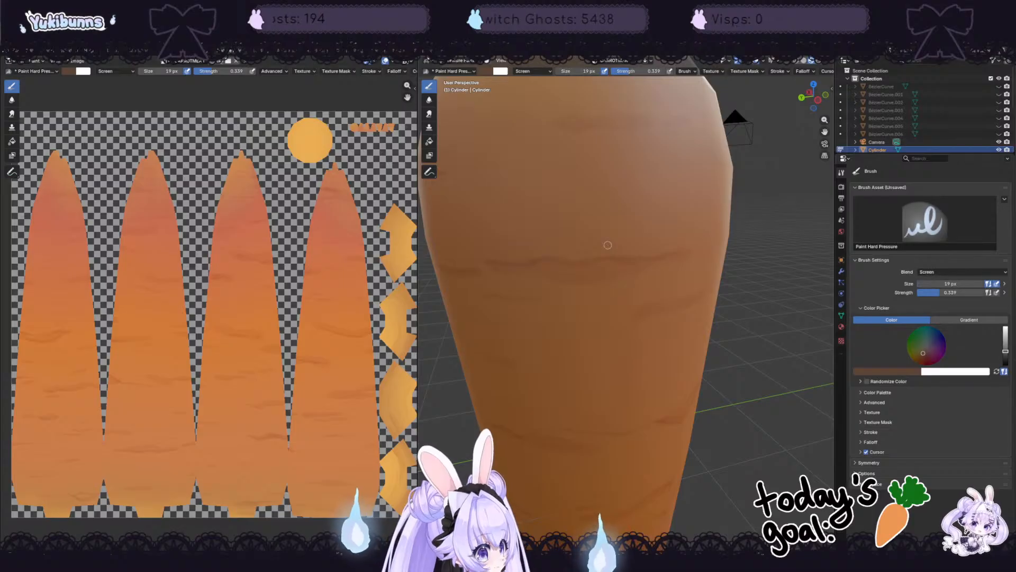
pyautogui.moveTo(607, 233); pyautogui.dragTo(637, 240, button='middle')
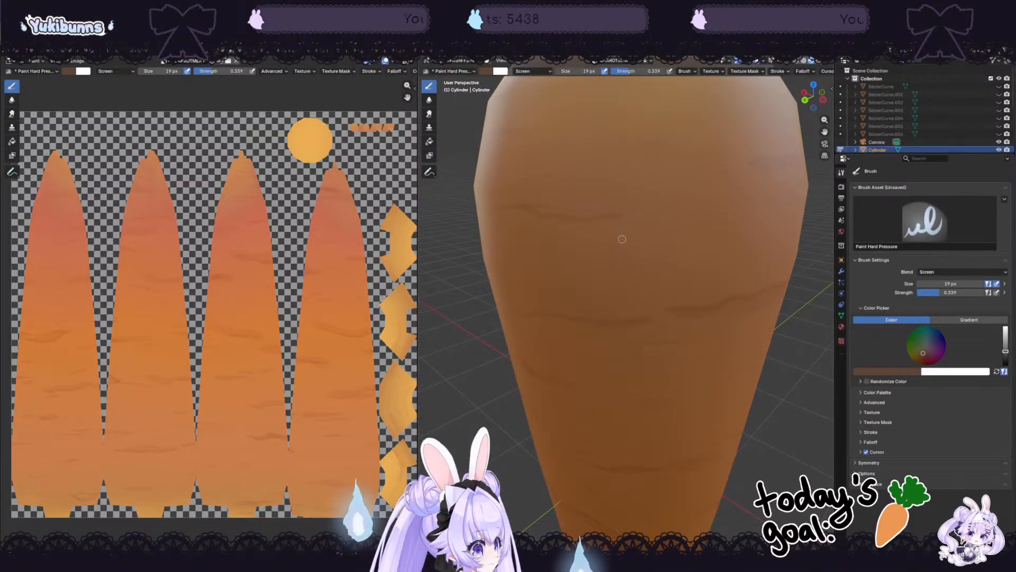
pyautogui.press('[')
pyautogui.press('[')
pyautogui.moveTo(780, 282); pyautogui.dragTo(696, 295)
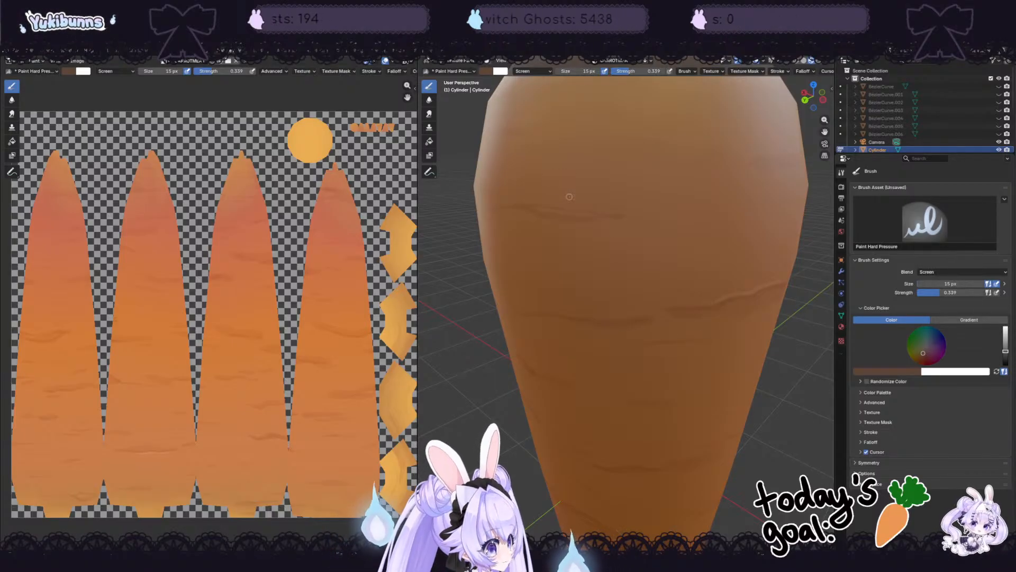
pyautogui.moveTo(556, 203); pyautogui.dragTo(684, 214)
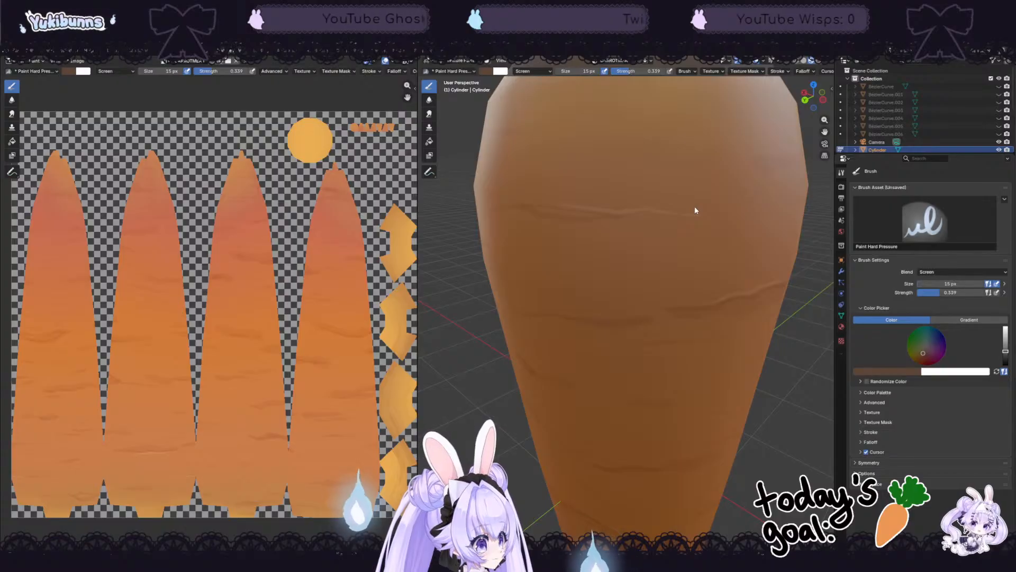
# Step: Check the highlights on the whole carrot and paint another light edge along the crease near its middle
pyautogui.scroll(-6, 694, 208)
pyautogui.moveTo(699, 263); pyautogui.dragTo(666, 245, button='middle')
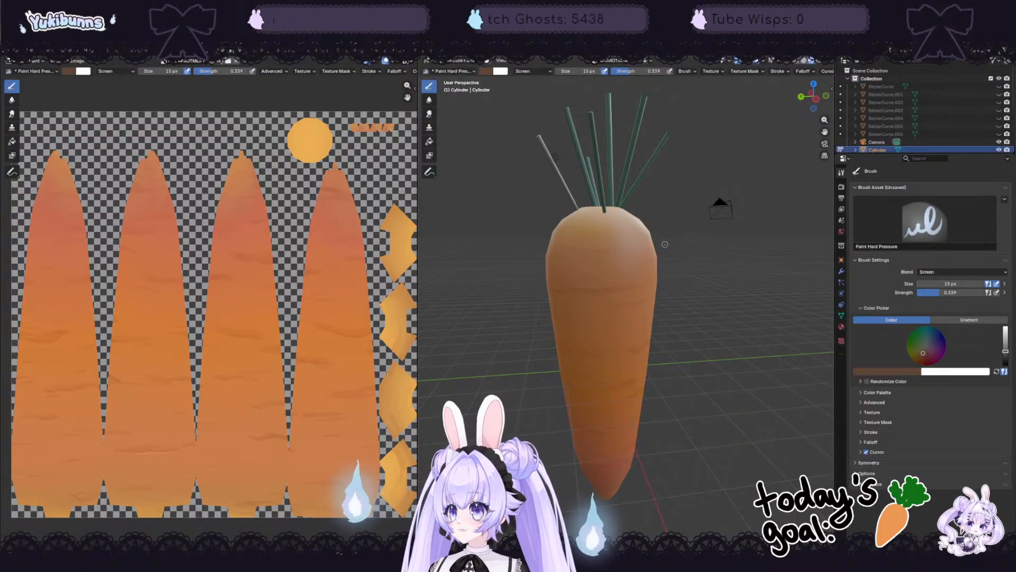
pyautogui.scroll(3, 683, 208)
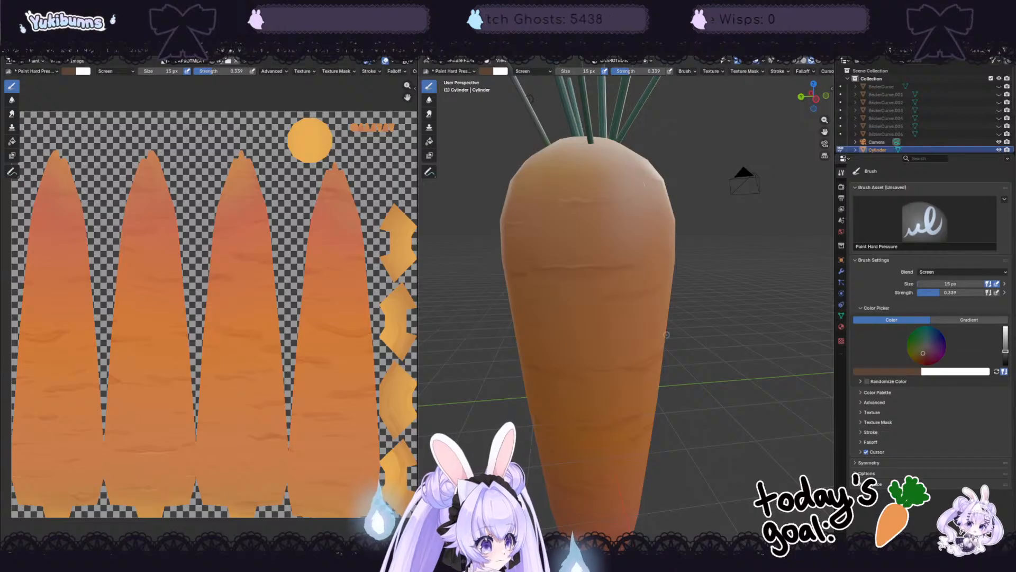
pyautogui.moveTo(657, 353); pyautogui.dragTo(611, 365)
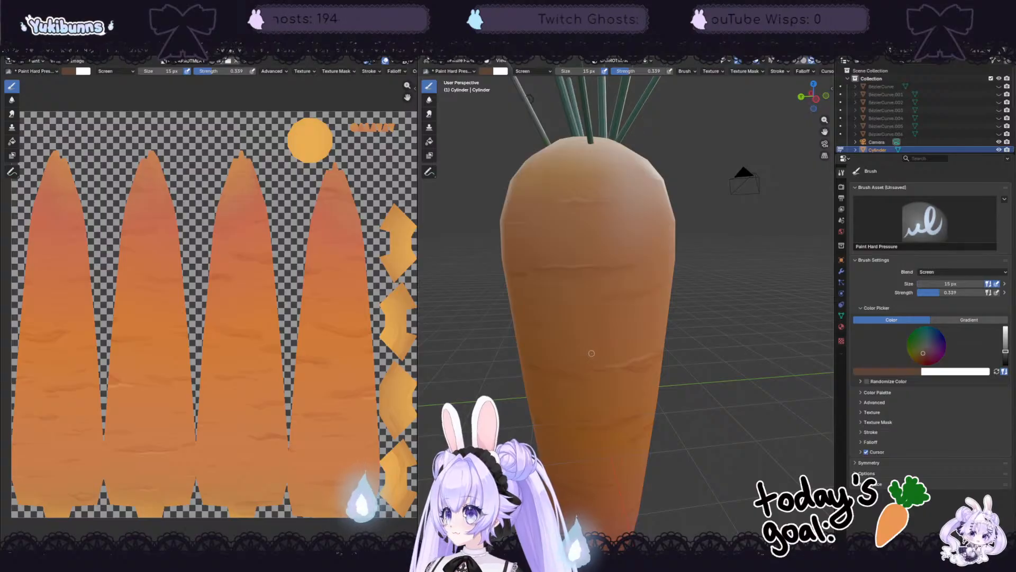
# Step: Paint a thin light highlight along the mid-height crease on the adjacent side of the carrot
pyautogui.moveTo(733, 421); pyautogui.dragTo(768, 412, button='middle')
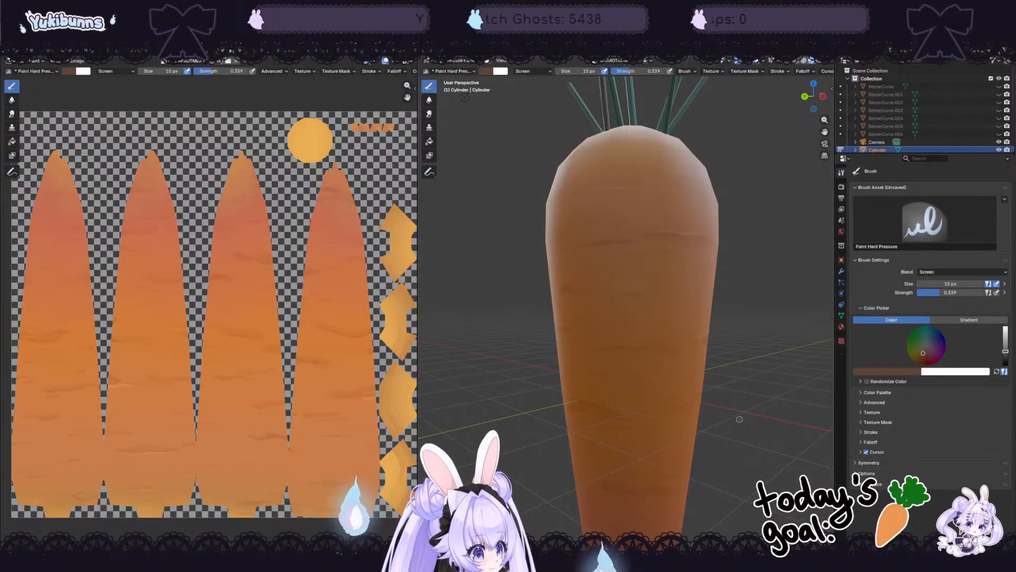
pyautogui.scroll(4, 739, 420)
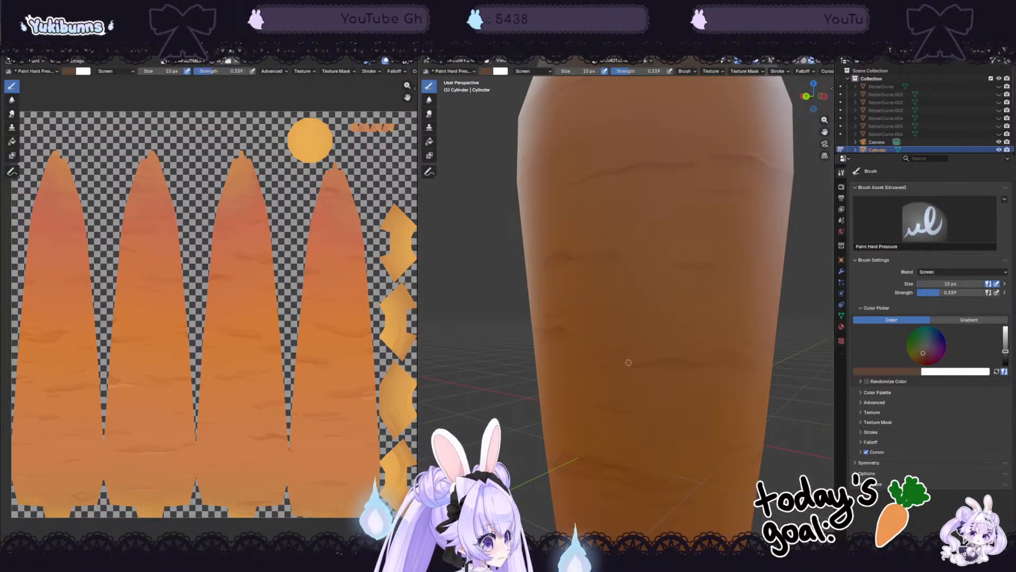
pyautogui.moveTo(629, 363); pyautogui.dragTo(727, 351)
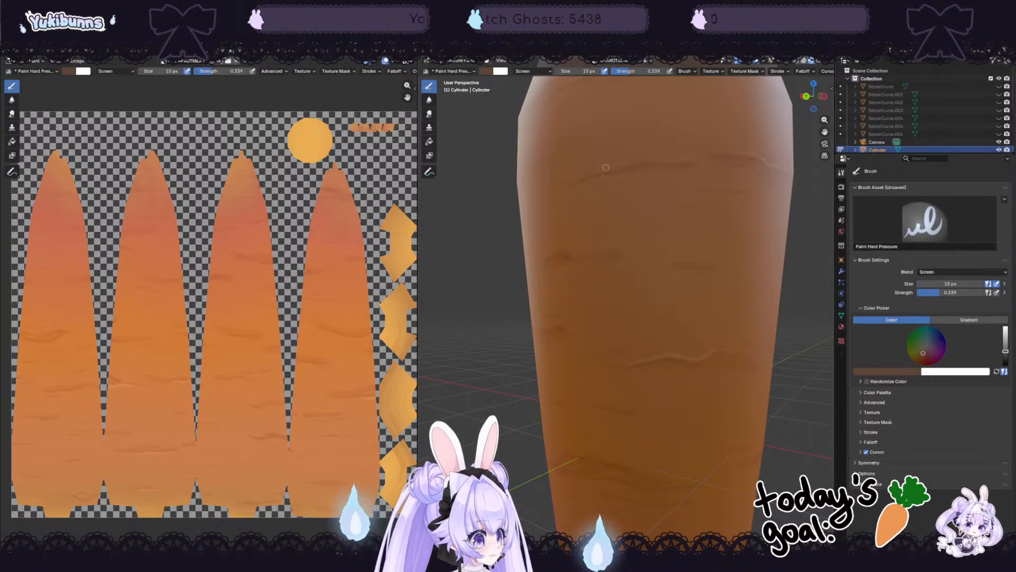
# Step: Inspect the painted crease highlights on the whole carrot and up close from several sides
pyautogui.scroll(-5, 614, 174)
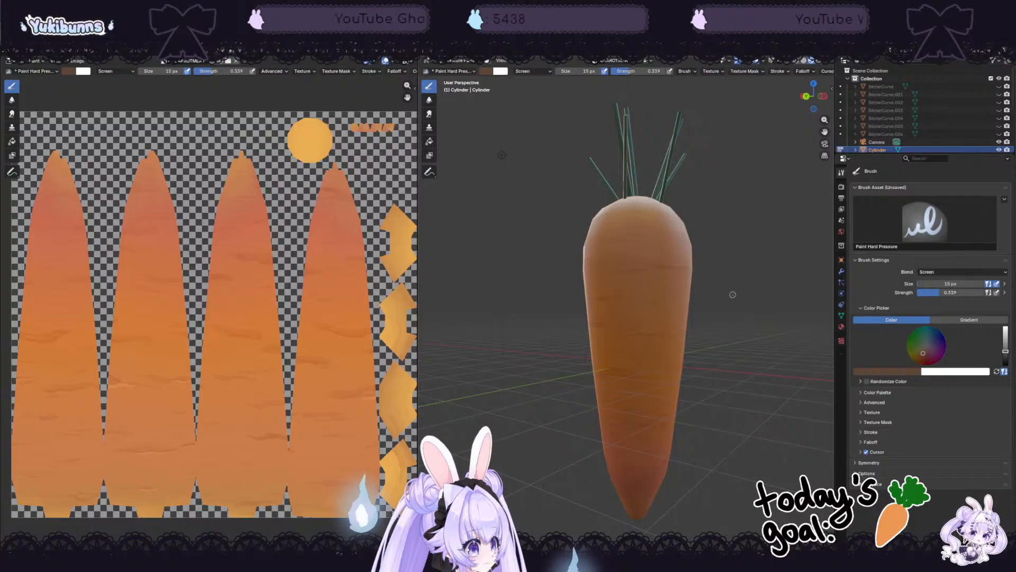
pyautogui.scroll(3, 735, 290)
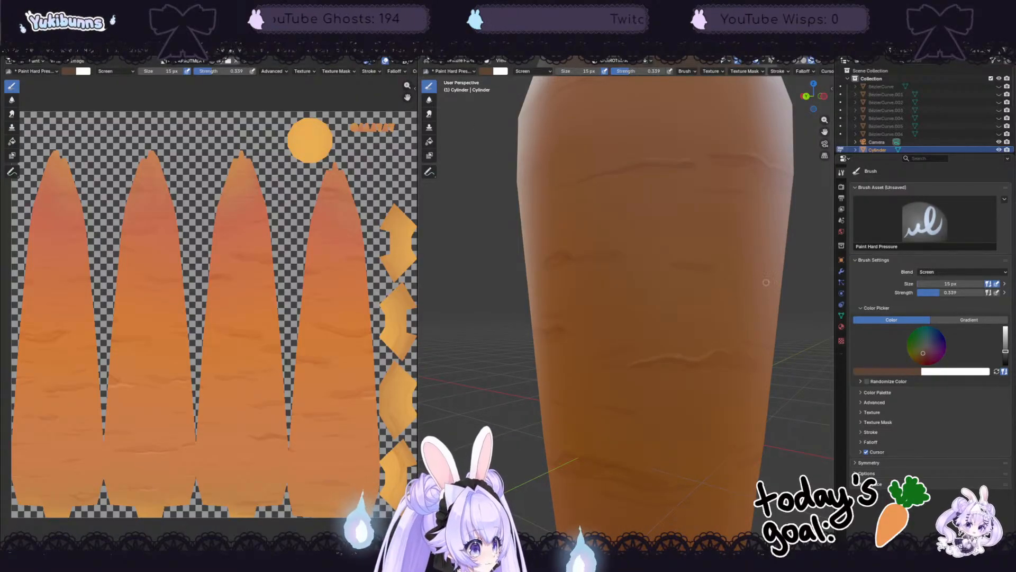
pyautogui.moveTo(789, 283); pyautogui.dragTo(741, 276, button='middle')
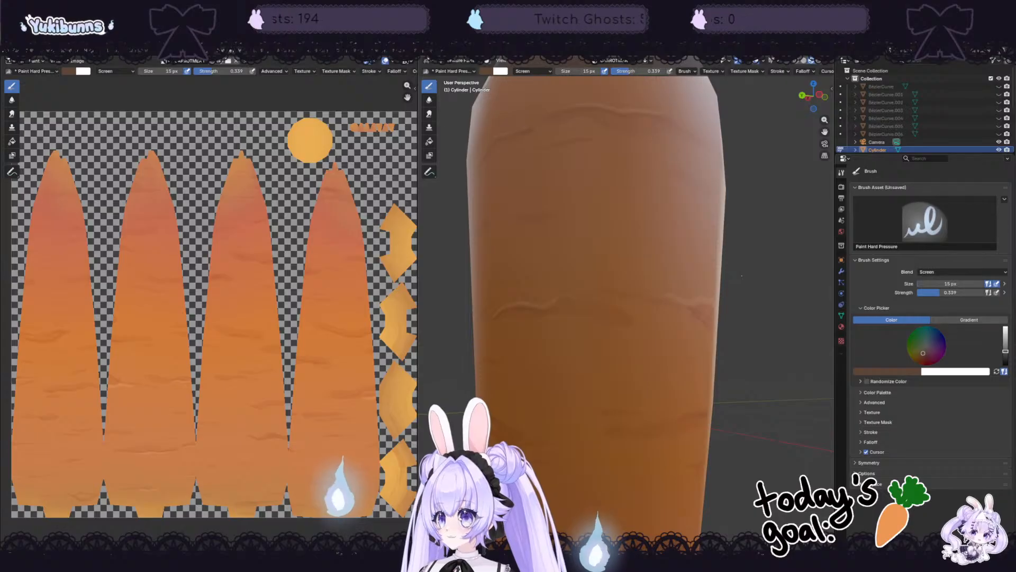
pyautogui.scroll(-4, 742, 276)
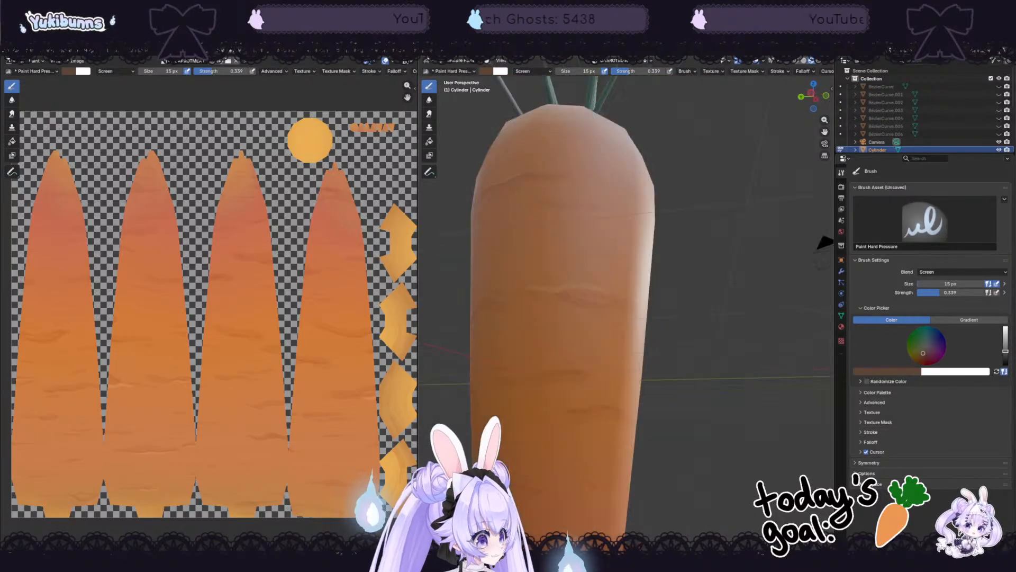
pyautogui.moveTo(713, 275); pyautogui.dragTo(707, 284, button='middle')
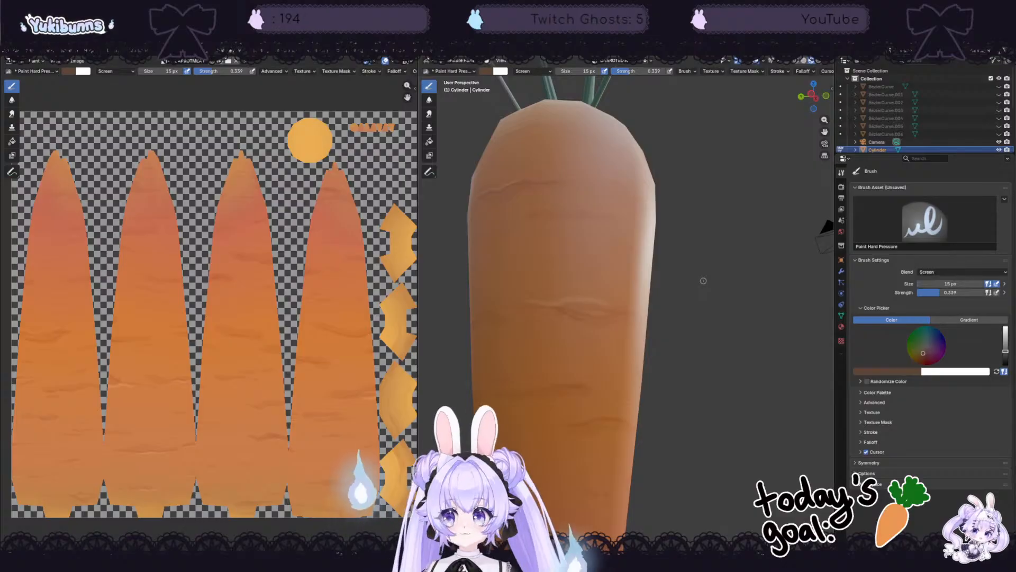
pyautogui.moveTo(703, 280); pyautogui.dragTo(740, 95, button='middle')
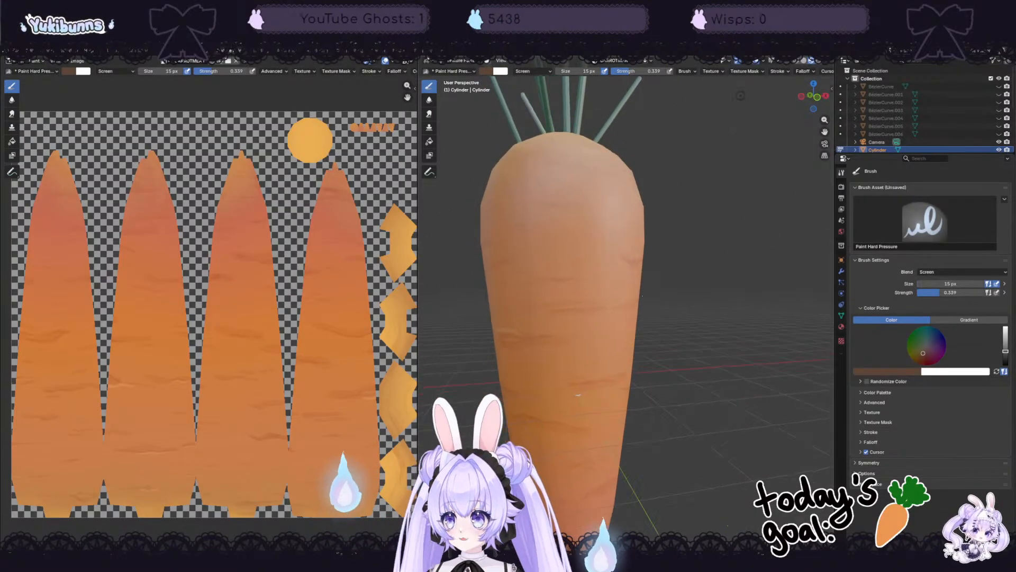
pyautogui.moveTo(642, 295); pyautogui.dragTo(610, 295, button='middle')
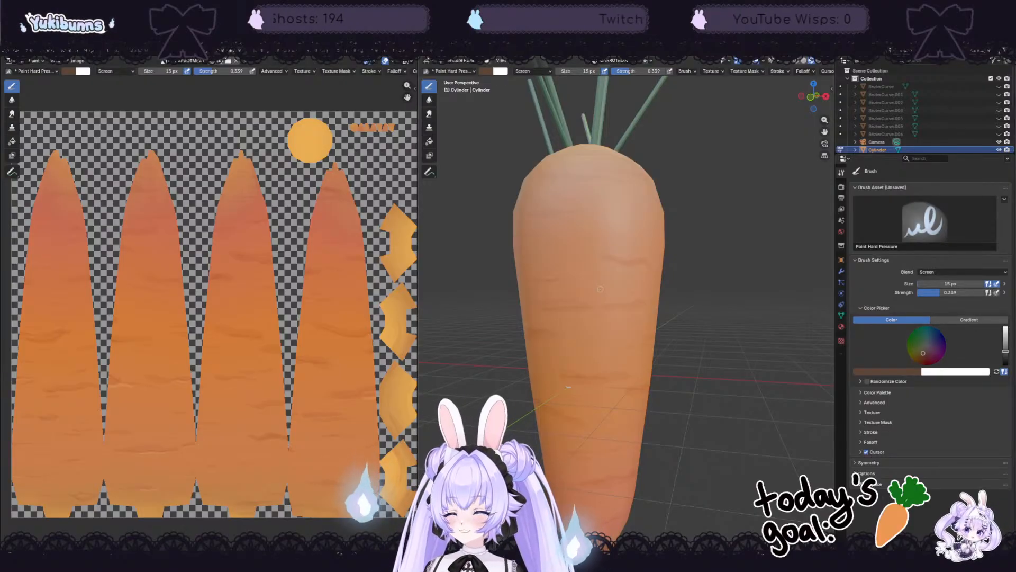
# Step: Paint thin light highlights along three creases on one side of the carrot, from the upper body down to just below the middle
pyautogui.moveTo(688, 188); pyautogui.dragTo(646, 196, button='middle')
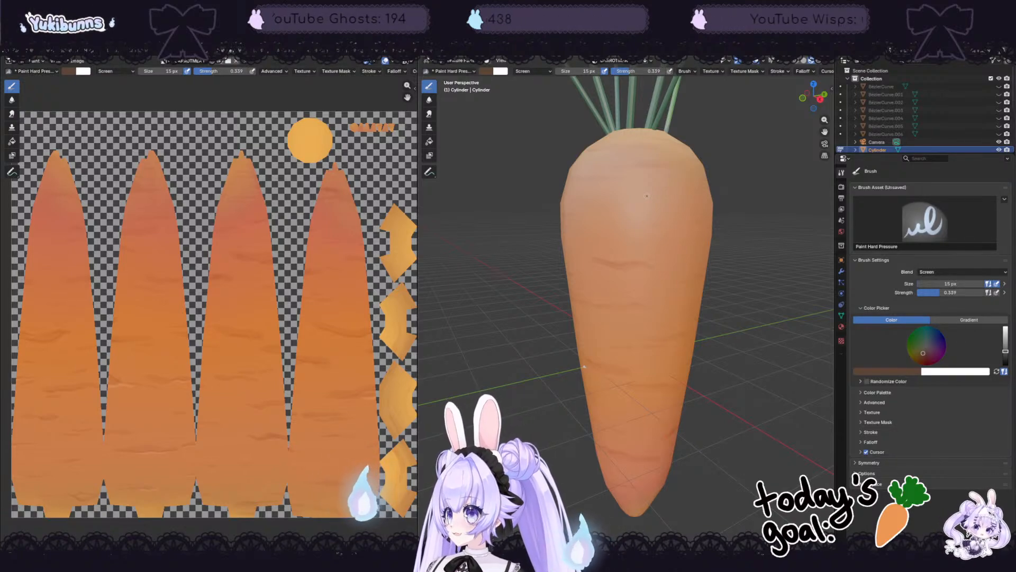
pyautogui.scroll(2, 646, 196)
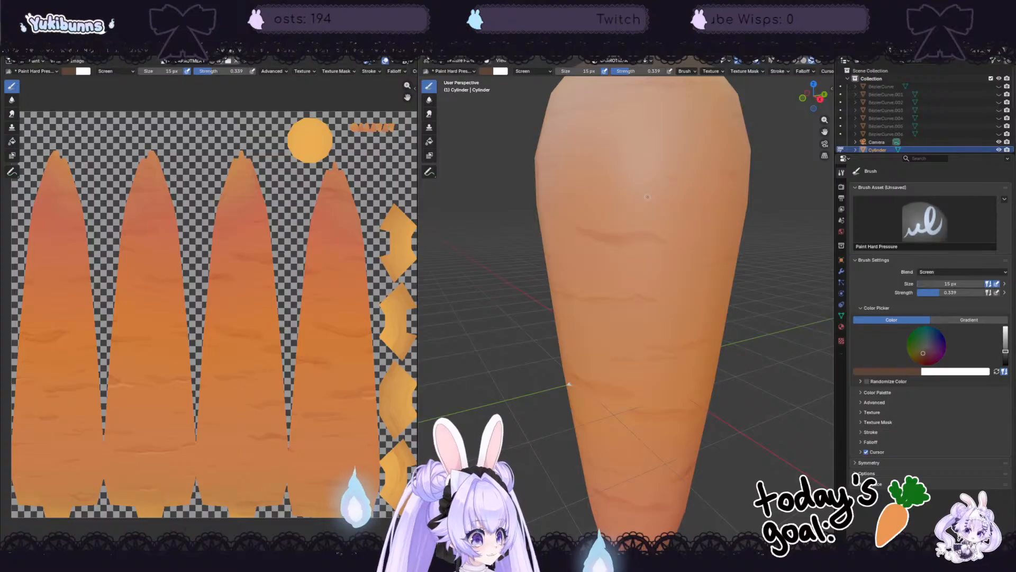
pyautogui.moveTo(570, 222); pyautogui.dragTo(662, 235)
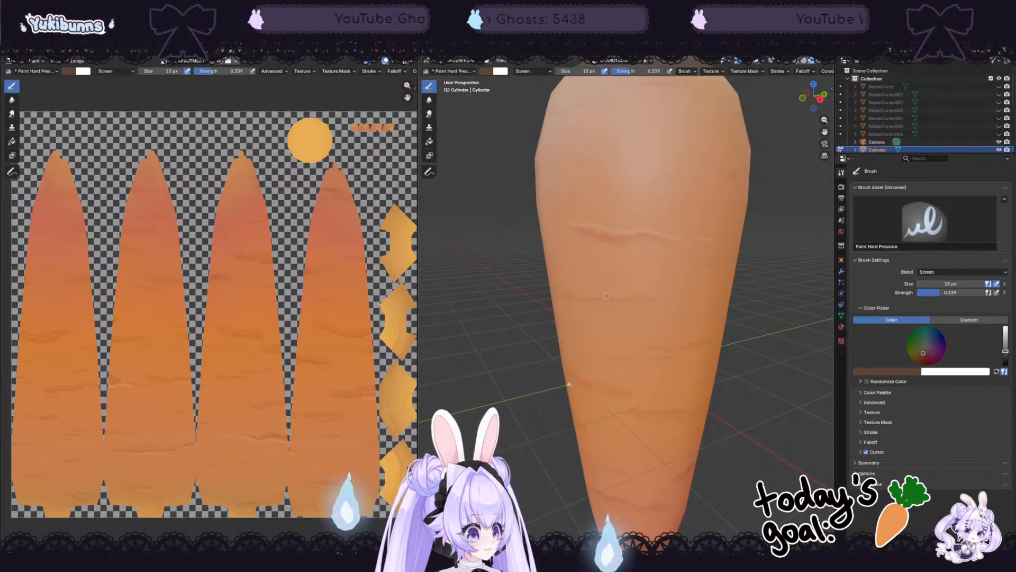
pyautogui.moveTo(606, 296); pyautogui.dragTo(637, 290)
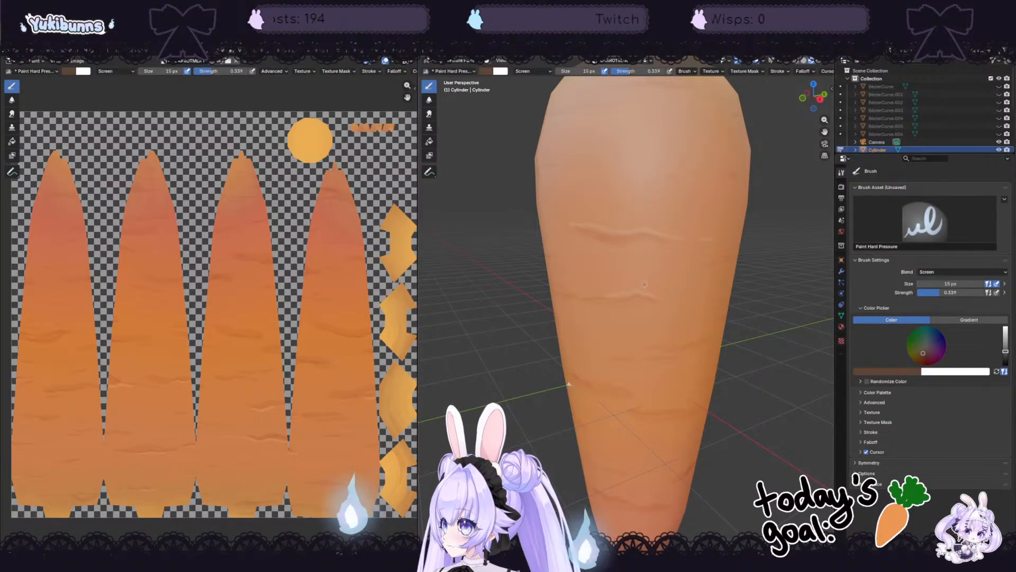
pyautogui.moveTo(617, 295); pyautogui.dragTo(684, 297)
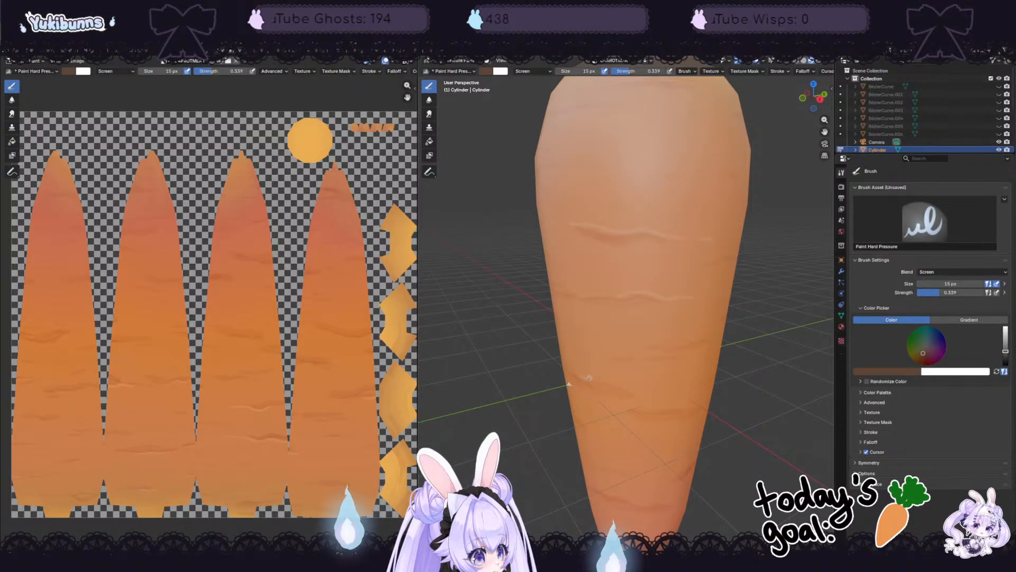
pyautogui.moveTo(589, 378); pyautogui.dragTo(658, 390)
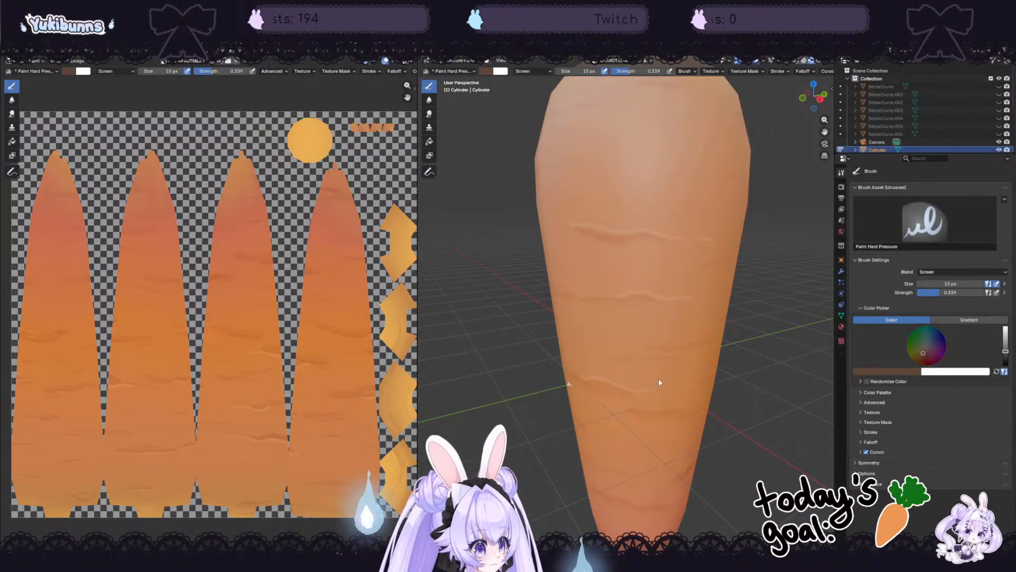
# Step: Paint light highlights along the creases on the adjacent side, including the curved crease near the crown
pyautogui.moveTo(742, 392); pyautogui.dragTo(698, 397, button='middle')
pyautogui.scroll(-2, 731, 395)
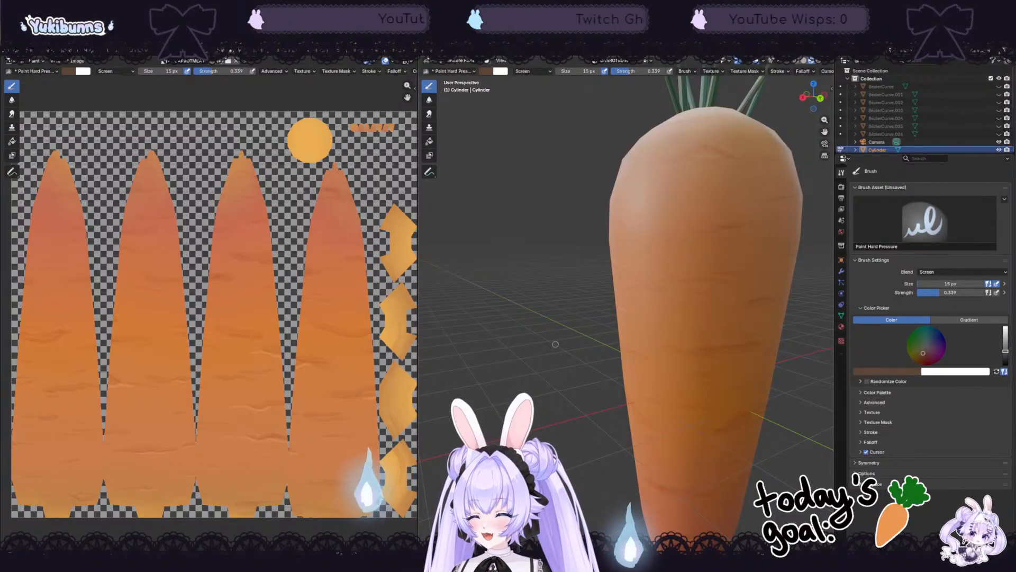
pyautogui.scroll(2, 808, 342)
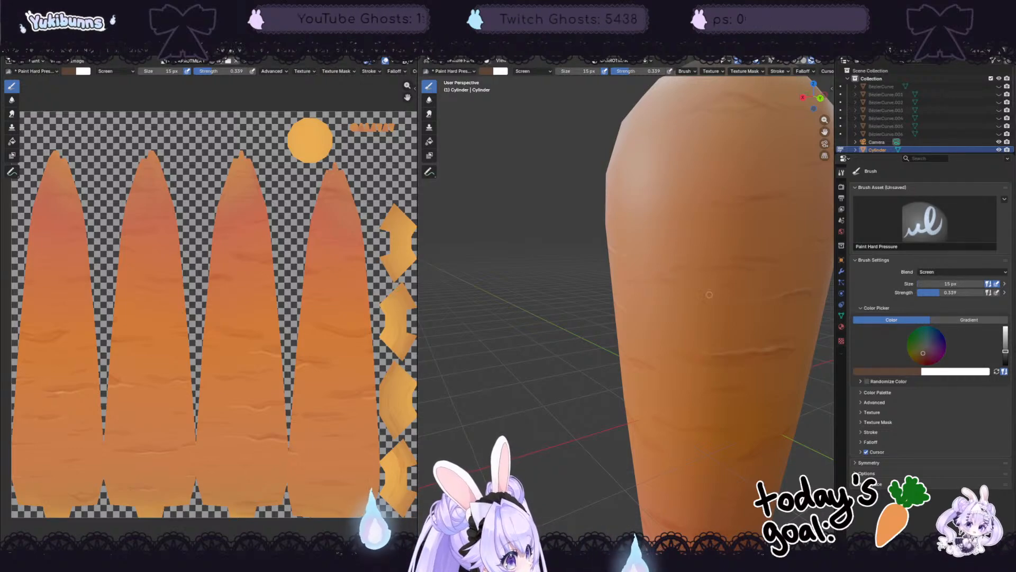
pyautogui.moveTo(709, 295)
pyautogui.mouseDown(button='middle')
pyautogui.moveTo(655, 295)
pyautogui.moveTo(715, 289)
pyautogui.mouseUp(button='middle')
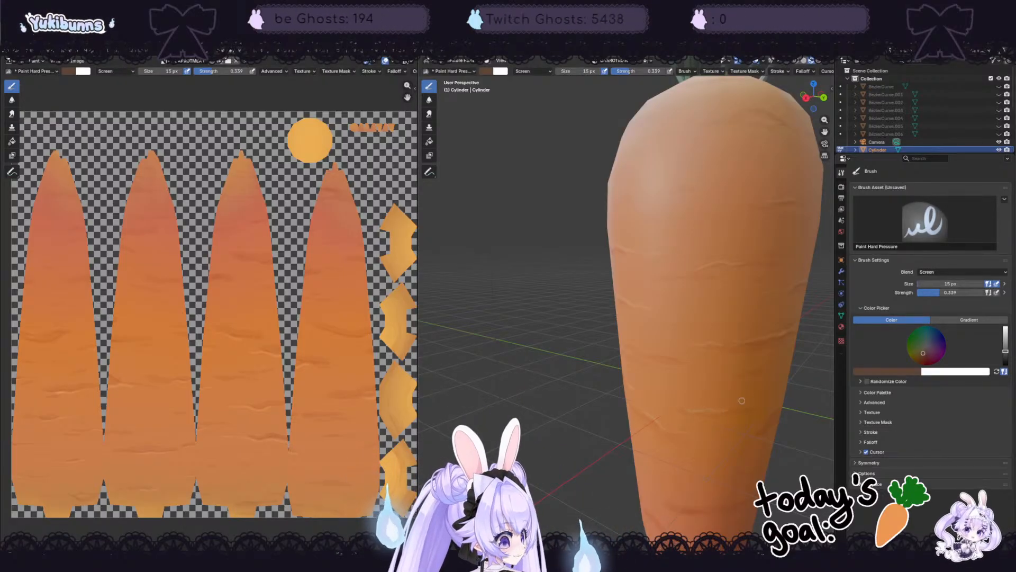
pyautogui.moveTo(792, 387); pyautogui.dragTo(746, 414, button='middle')
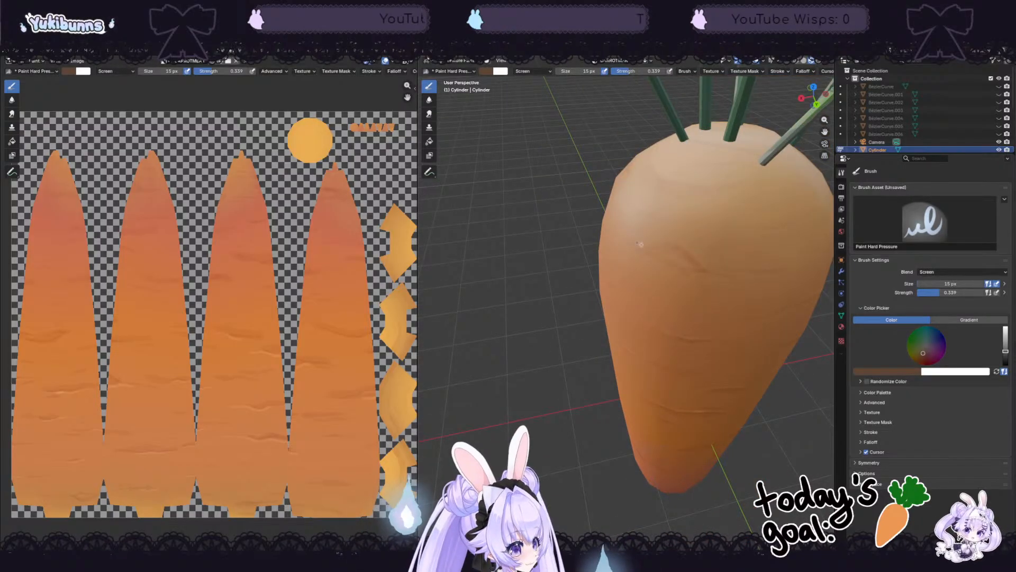
pyautogui.moveTo(698, 261); pyautogui.dragTo(721, 272)
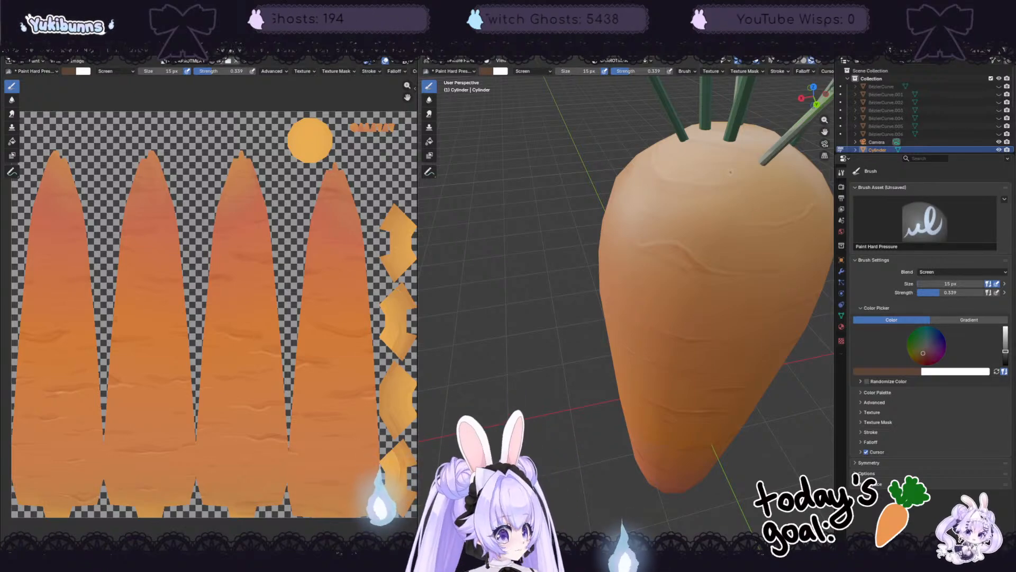
# Step: Paint light highlights along the two long creases on the carrot's upper shoulder
pyautogui.moveTo(730, 172); pyautogui.dragTo(682, 150, button='middle')
pyautogui.moveTo(768, 391); pyautogui.dragTo(702, 365, button='middle')
pyautogui.scroll(4, 703, 363)
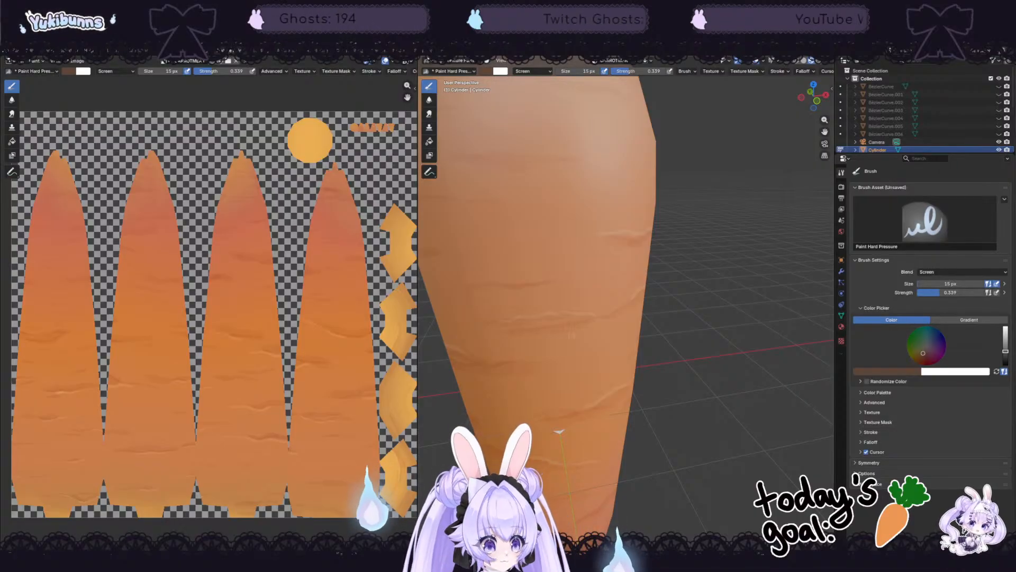
pyautogui.scroll(-4, 715, 365)
pyautogui.moveTo(715, 365); pyautogui.dragTo(759, 388, button='middle')
pyautogui.scroll(3, 714, 378)
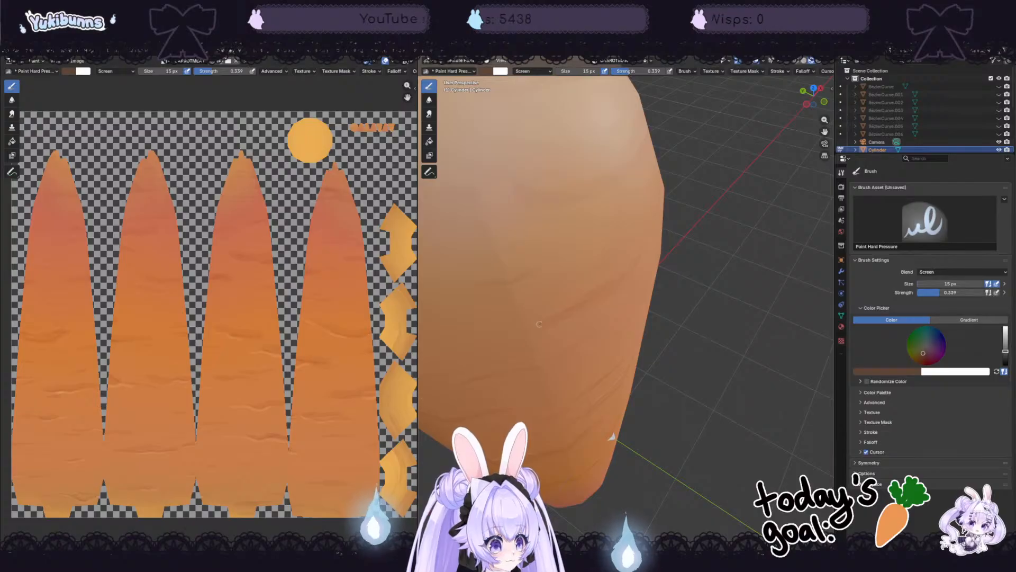
pyautogui.moveTo(588, 289); pyautogui.dragTo(628, 271)
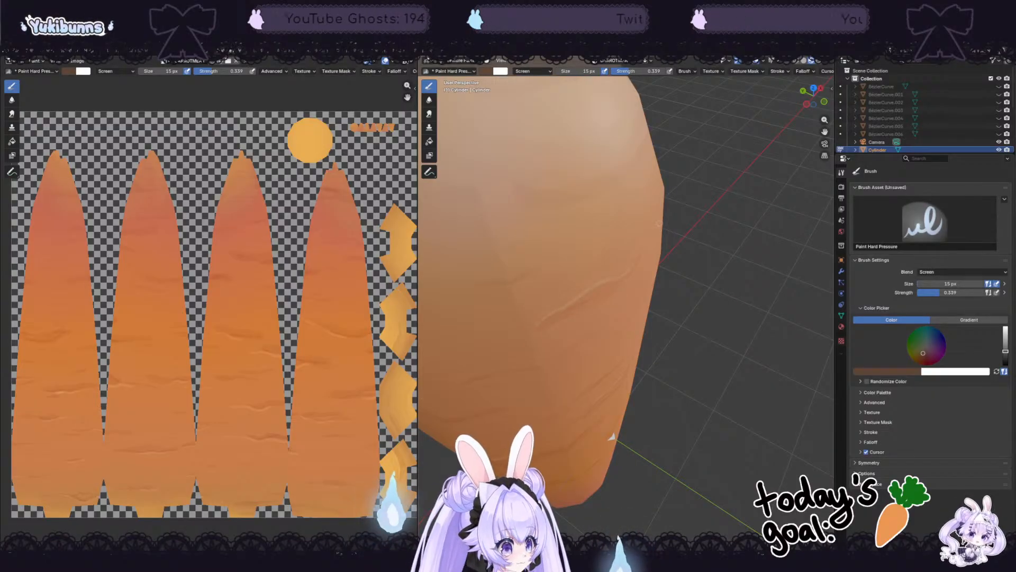
pyautogui.moveTo(621, 160); pyautogui.dragTo(553, 186)
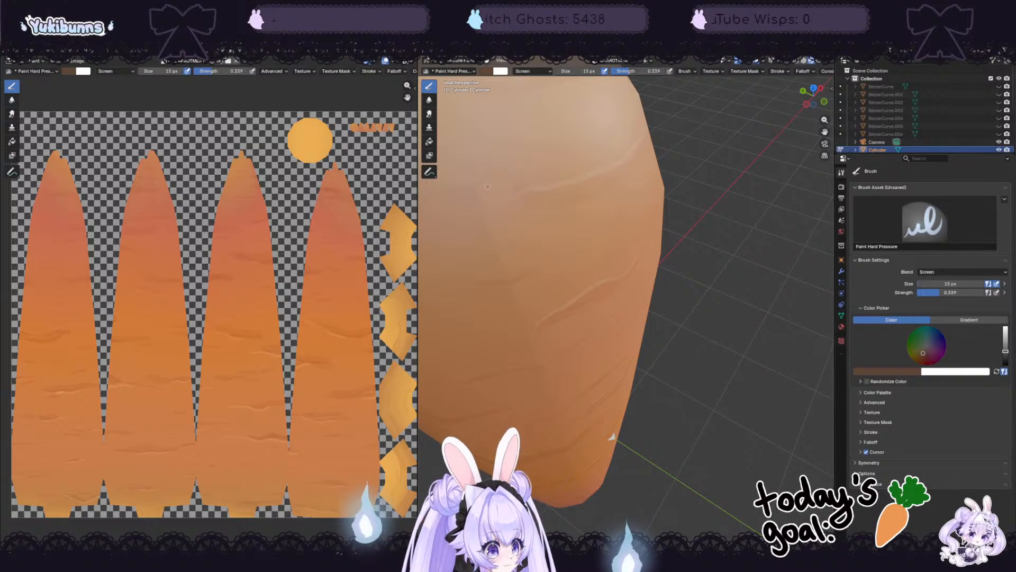
# Step: Paint thin light edges along the unhighlighted creases below the shoulder on the neighbouring side
pyautogui.moveTo(621, 377); pyautogui.dragTo(658, 381, button='middle')
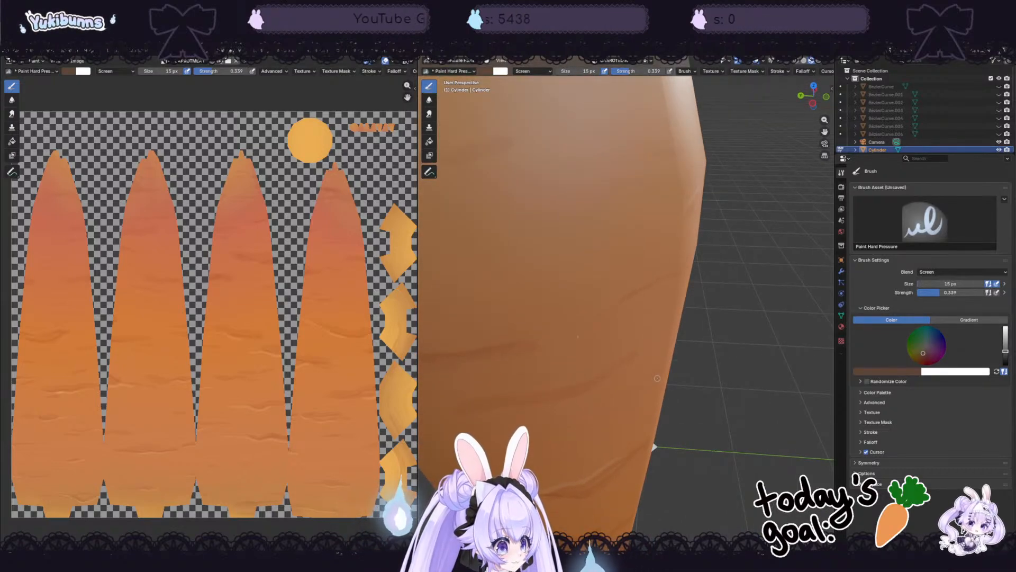
pyautogui.moveTo(524, 393); pyautogui.dragTo(601, 373)
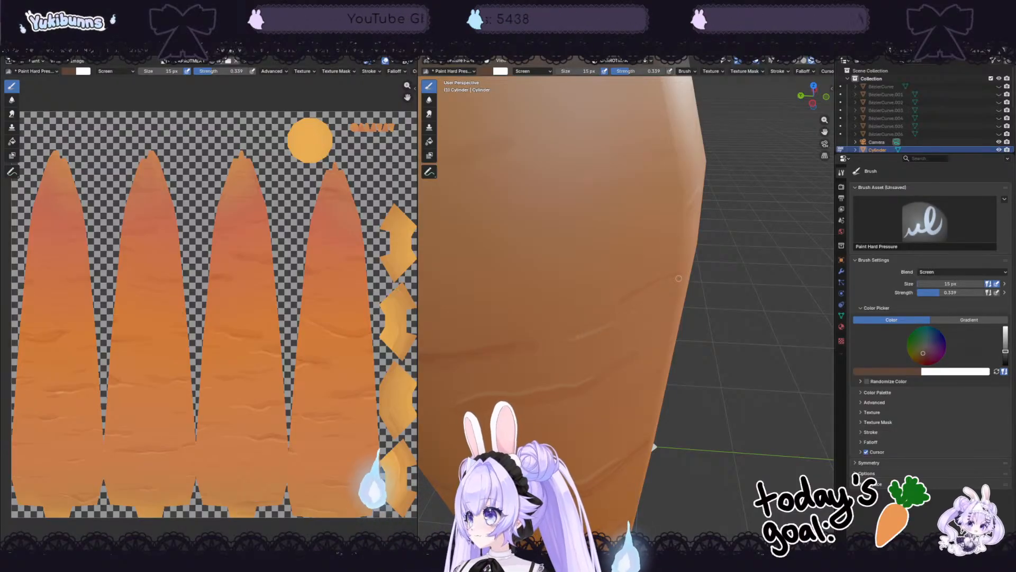
pyautogui.moveTo(733, 313); pyautogui.dragTo(652, 318, button='middle')
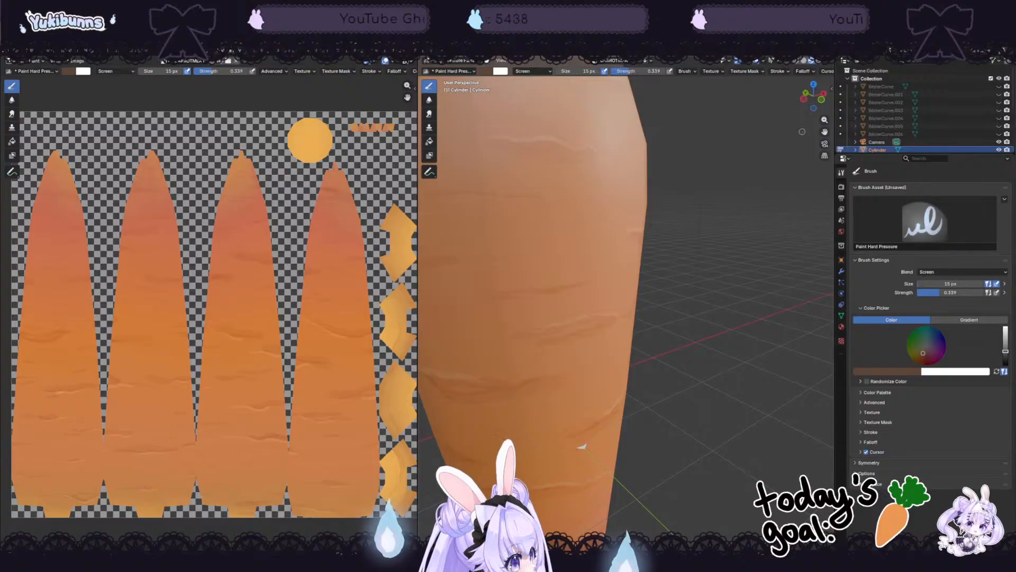
# Step: Paint light highlights along the mid-height and lower creases on the next sides of the carrot
pyautogui.moveTo(824, 132); pyautogui.dragTo(704, 383)
pyautogui.moveTo(704, 384); pyautogui.dragTo(733, 373, button='middle')
pyautogui.scroll(2, 658, 370)
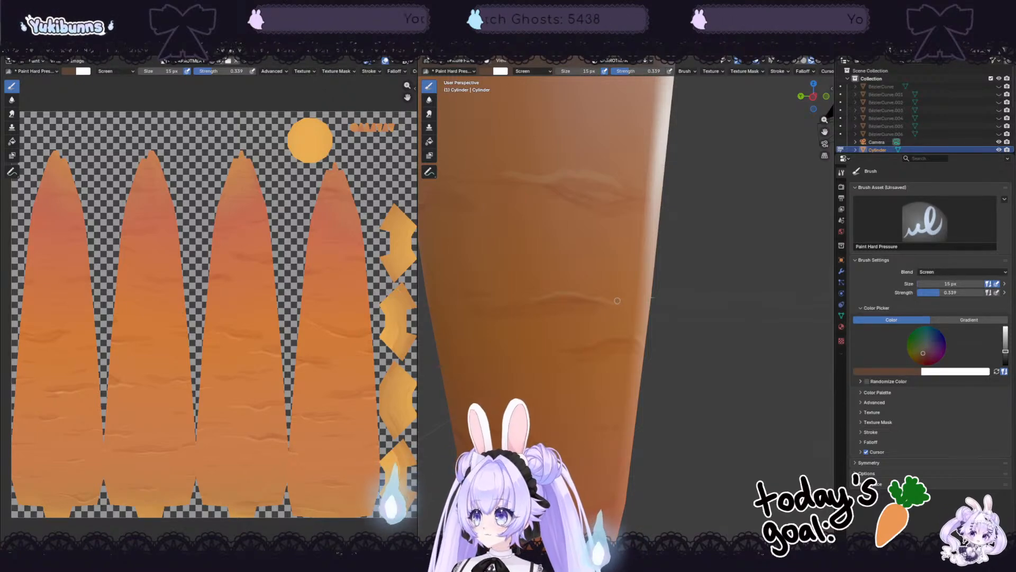
pyautogui.moveTo(617, 300); pyautogui.dragTo(588, 305, button='middle')
pyautogui.moveTo(724, 408); pyautogui.dragTo(722, 408, button='middle')
pyautogui.moveTo(475, 399); pyautogui.dragTo(496, 403)
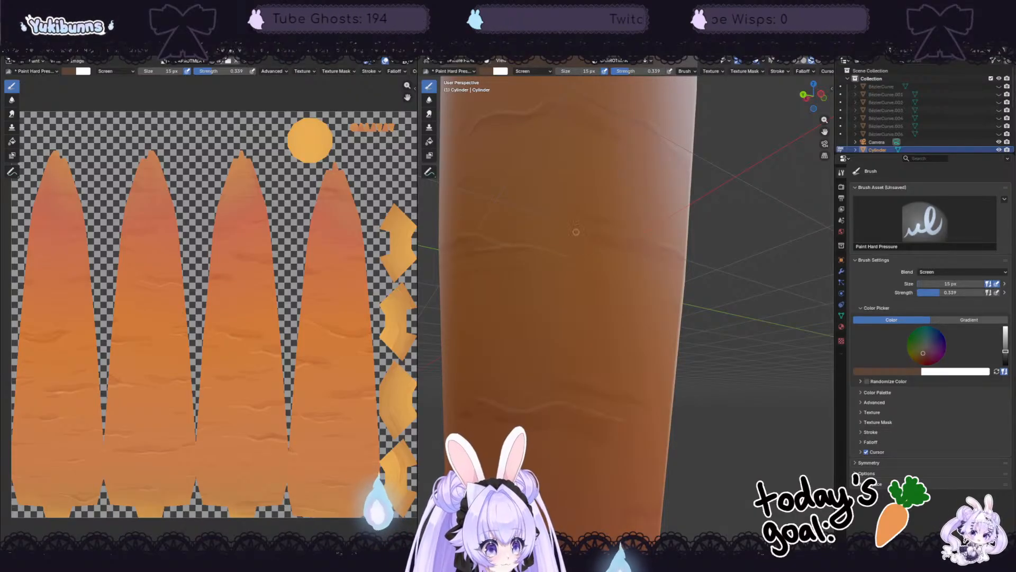
# Step: Check the whole carrot, and paint light highlights along the creases where the lower root starts to taper
pyautogui.scroll(-5, 588, 265)
pyautogui.scroll(-3, 654, 394)
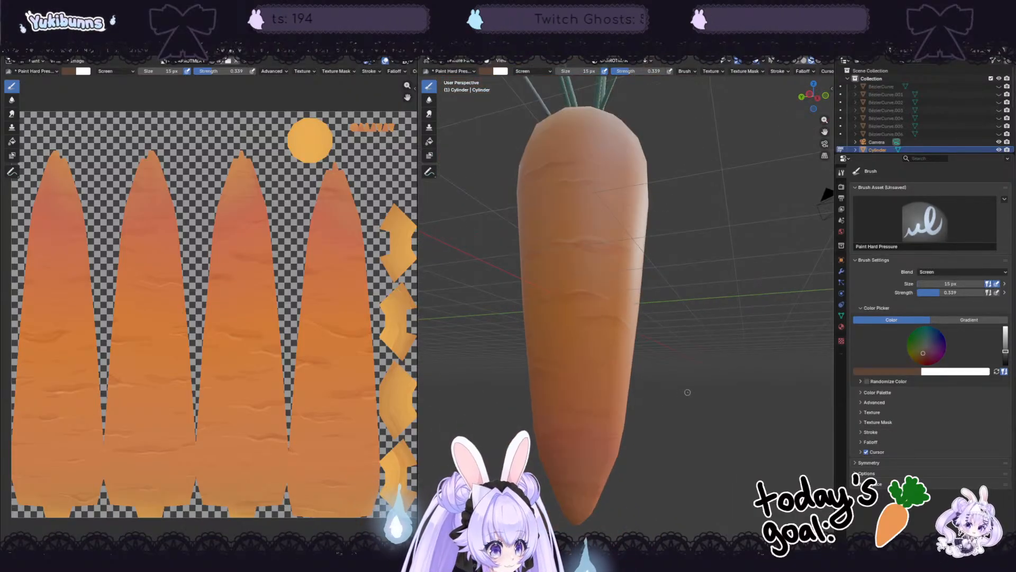
pyautogui.scroll(3, 677, 386)
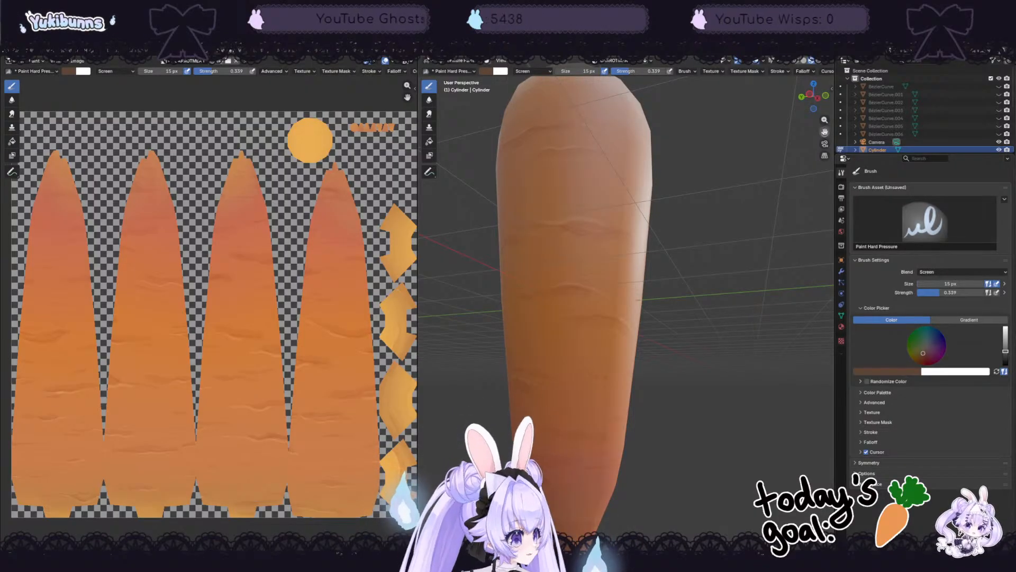
pyautogui.moveTo(825, 132); pyautogui.dragTo(864, 58)
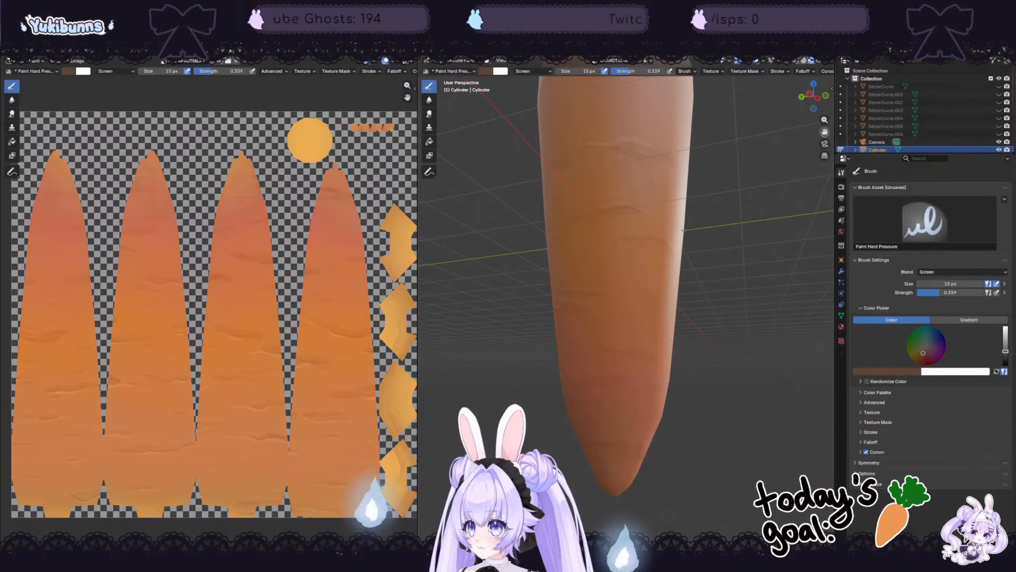
pyautogui.scroll(1, 659, 382)
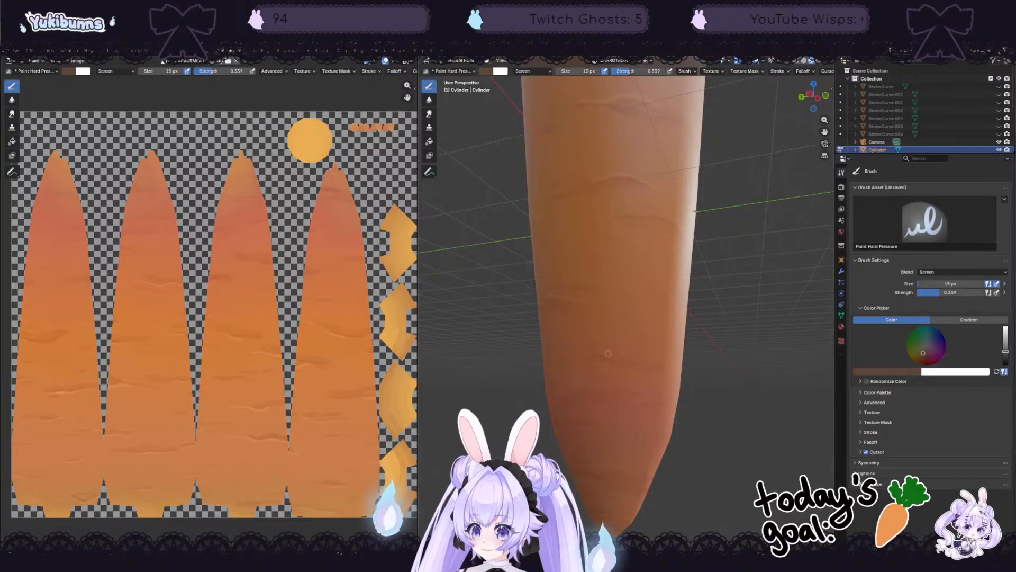
pyautogui.moveTo(571, 392); pyautogui.dragTo(611, 390)
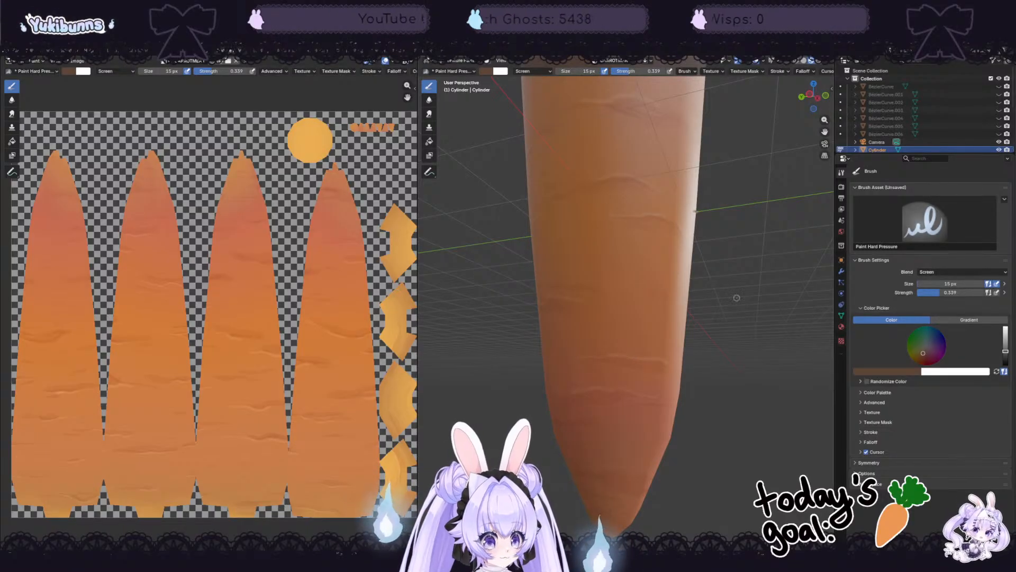
# Step: Paint light highlights along the remaining creases near the tip on the other sides of the carrot
pyautogui.moveTo(670, 209); pyautogui.dragTo(690, 309, button='middle')
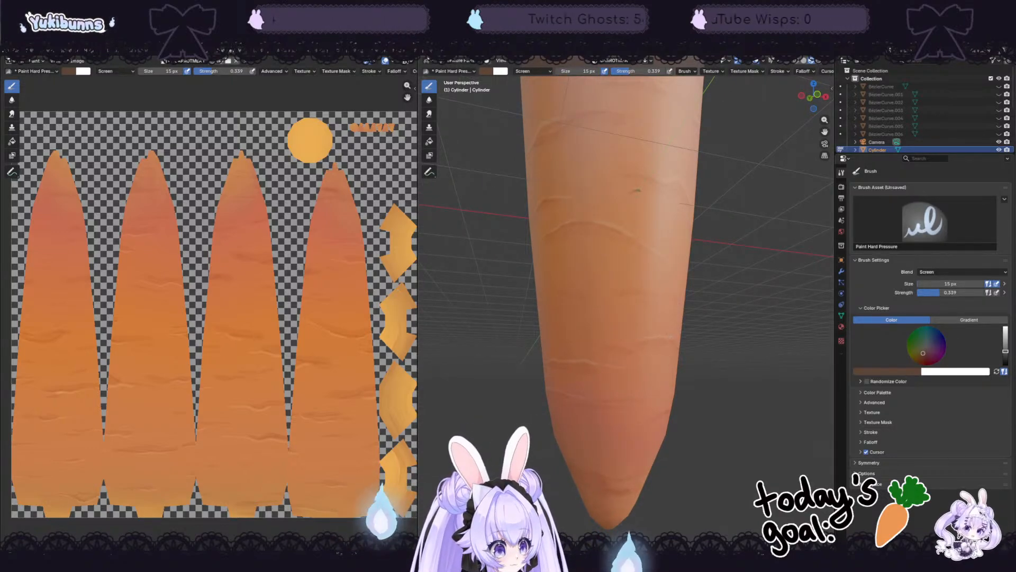
pyautogui.moveTo(707, 435); pyautogui.dragTo(716, 397, button='middle')
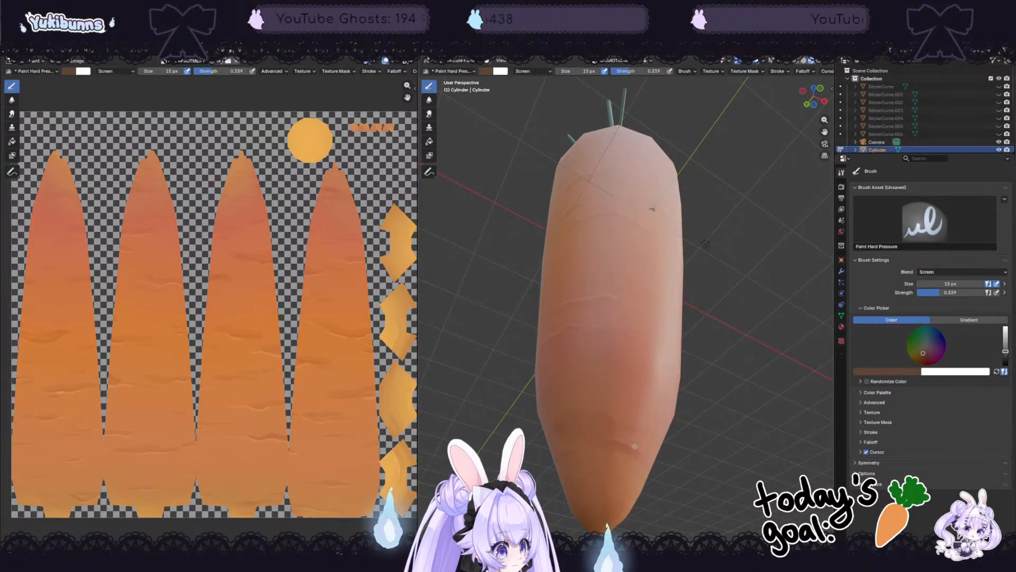
pyautogui.moveTo(644, 448)
pyautogui.mouseDown(button='middle')
pyautogui.moveTo(553, 481)
pyautogui.moveTo(577, 432)
pyautogui.mouseUp(button='middle')
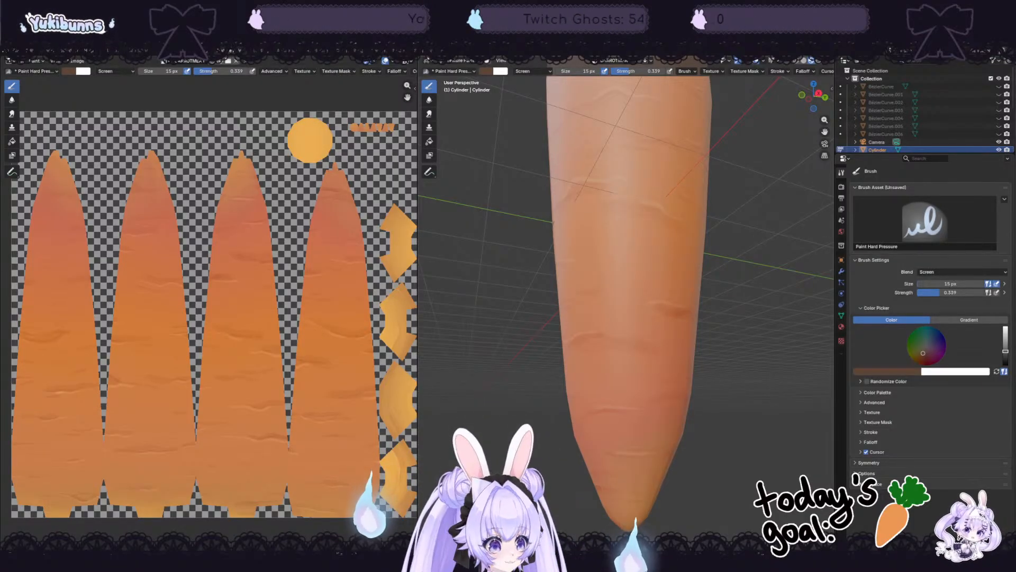
# Step: Check the painted creases around the lower root and tip, and show the seven hidden leaf objects again
pyautogui.moveTo(683, 296); pyautogui.dragTo(606, 296, button='middle')
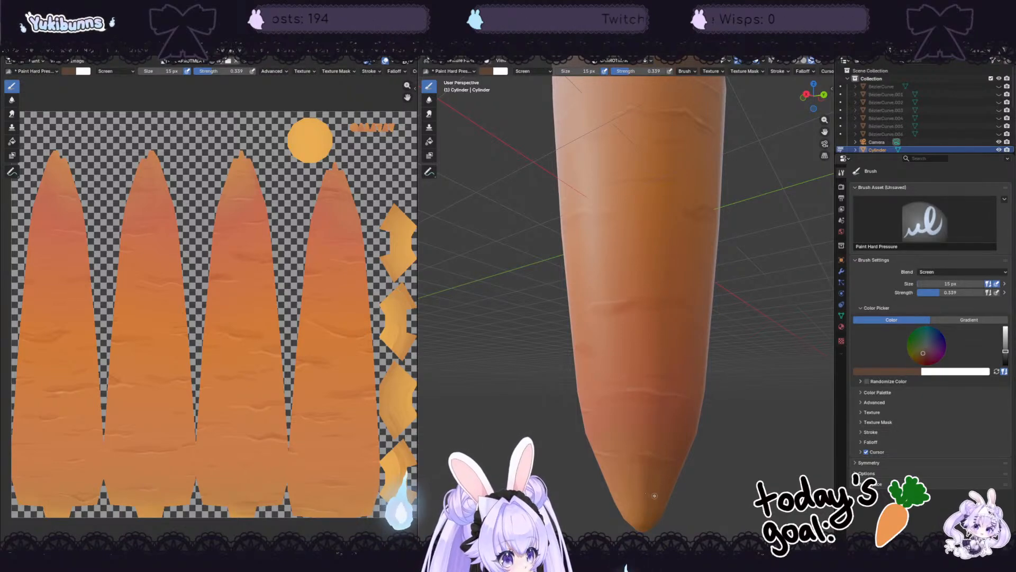
pyautogui.moveTo(763, 304); pyautogui.dragTo(711, 324, button='middle')
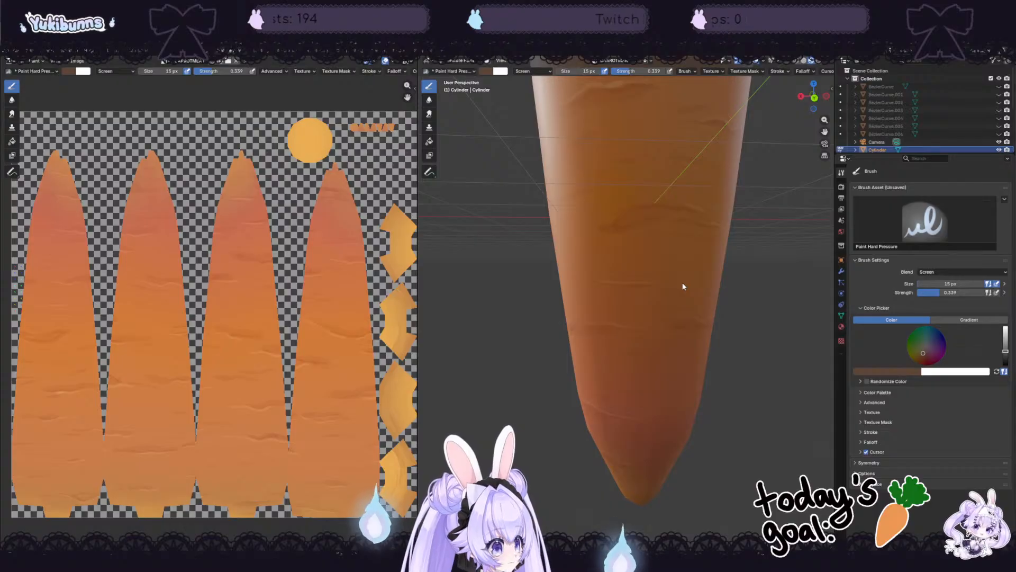
pyautogui.moveTo(682, 282); pyautogui.dragTo(684, 252, button='middle')
pyautogui.scroll(-4, 698, 319)
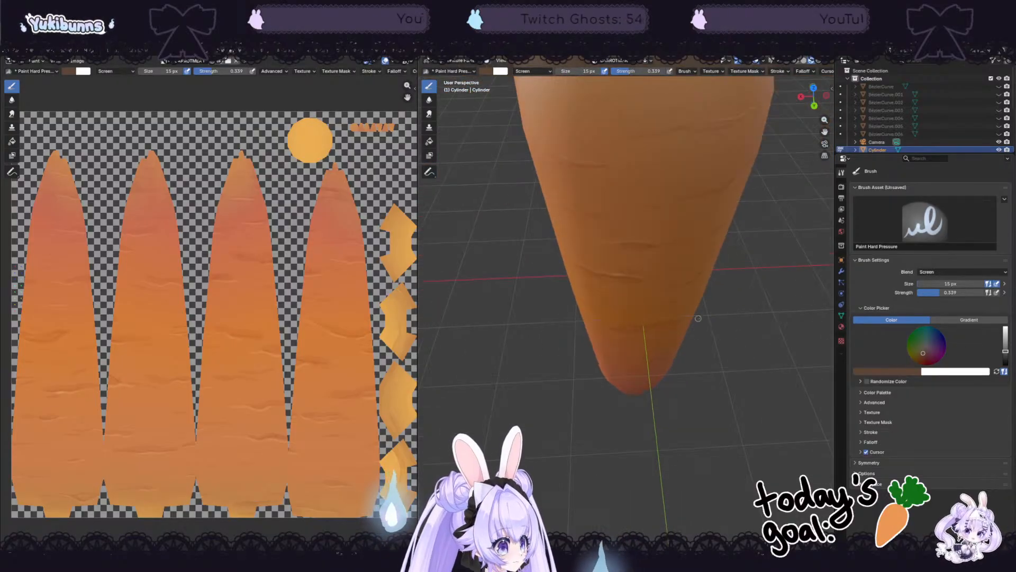
pyautogui.scroll(-4, 749, 303)
pyautogui.moveTo(744, 304); pyautogui.dragTo(765, 316, button='middle')
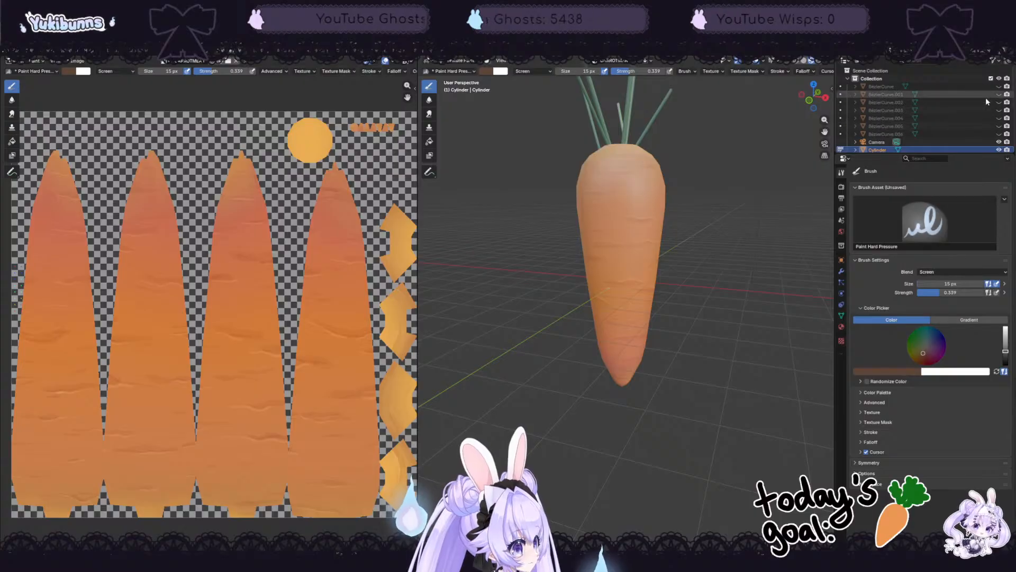
pyautogui.moveTo(999, 86); pyautogui.dragTo(998, 134)
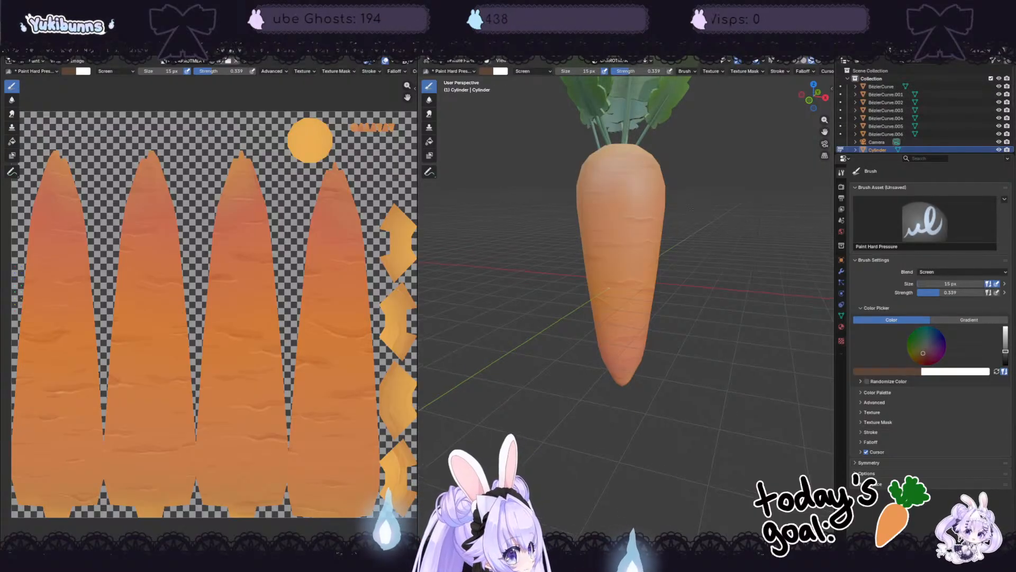
# Step: Check the textured carrot together with its leaves from several angles, and save the painted texture image
pyautogui.moveTo(783, 201); pyautogui.dragTo(709, 246, button='middle')
pyautogui.scroll(-3, 709, 246)
pyautogui.moveTo(425, 344); pyautogui.dragTo(730, 336, button='middle')
pyautogui.moveTo(721, 184)
pyautogui.mouseDown(button='middle')
pyautogui.moveTo(705, 149)
pyautogui.moveTo(696, 215)
pyautogui.moveTo(545, 175)
pyautogui.moveTo(666, 355)
pyautogui.mouseUp(button='middle')
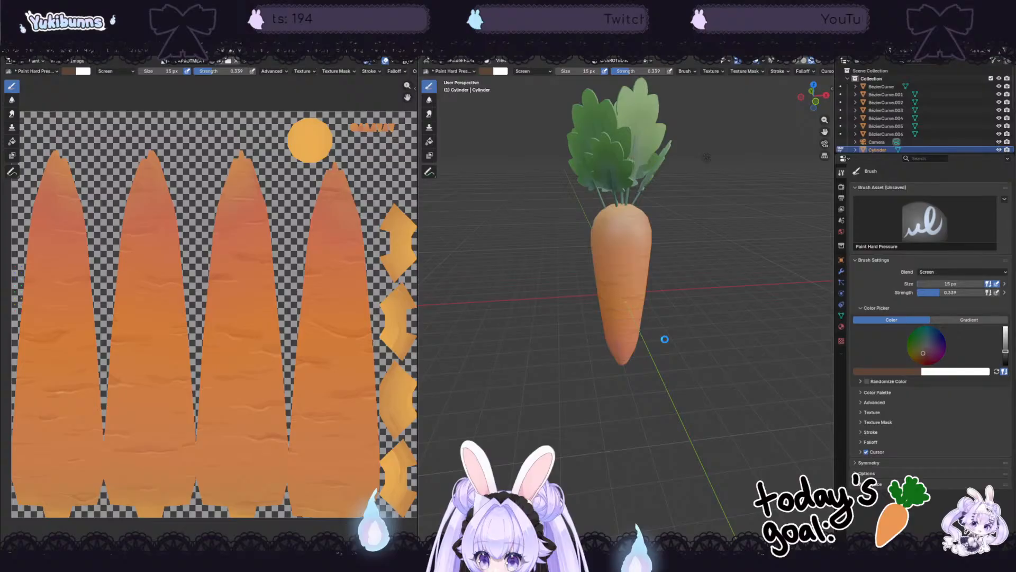
pyautogui.click(76, 61)
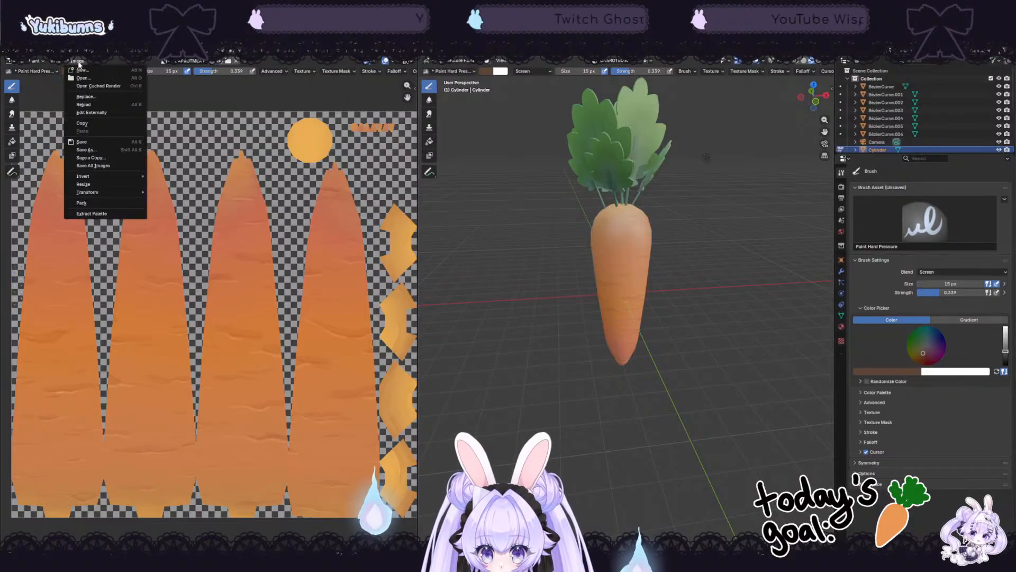
pyautogui.click(95, 144)
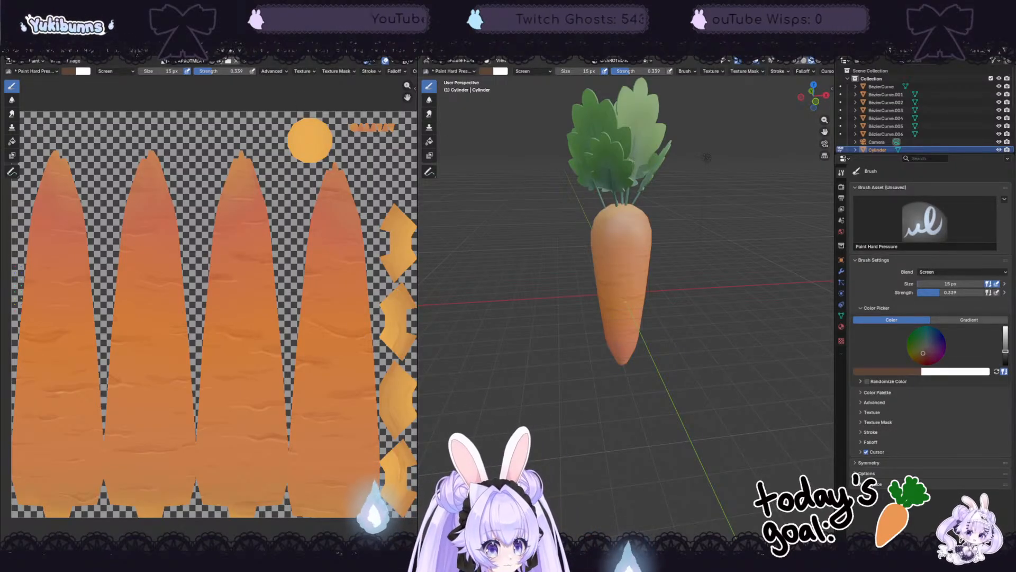
# Step: Leave the texture painting layout for a full 3D view in Object Mode, deselect the carrot, and inspect it from all sides
pyautogui.click(138, 51)
pyautogui.scroll(-4, 486, 211)
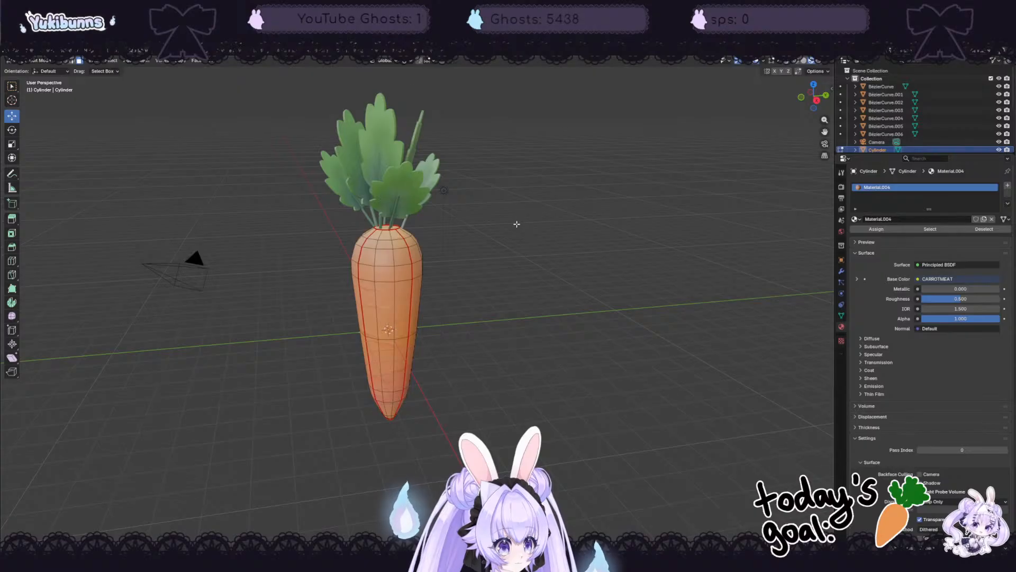
pyautogui.moveTo(517, 223)
pyautogui.mouseDown(button='middle')
pyautogui.moveTo(559, 223)
pyautogui.moveTo(501, 219)
pyautogui.moveTo(511, 221)
pyautogui.mouseUp(button='middle')
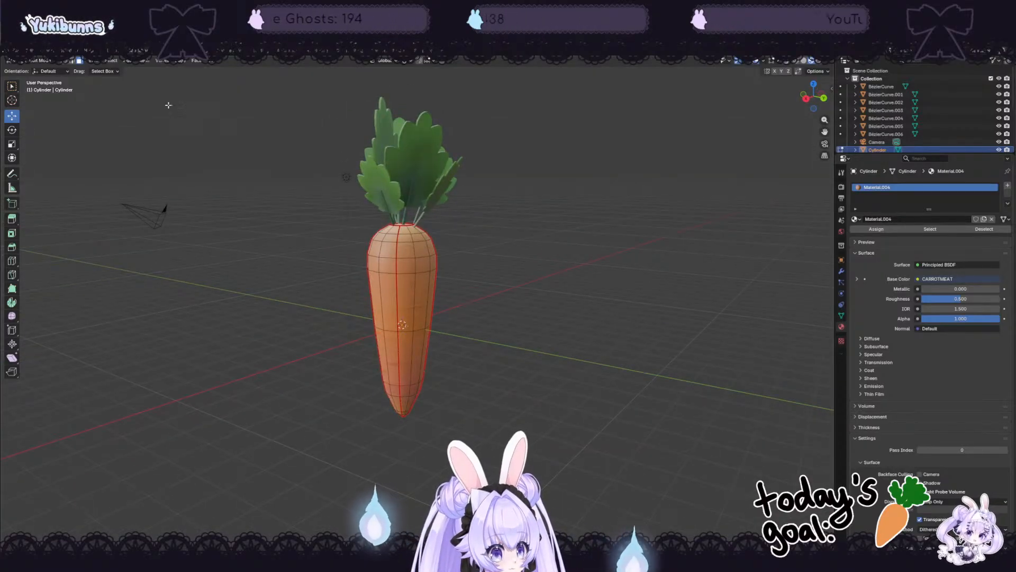
pyautogui.press('Tab')
pyautogui.click(617, 236)
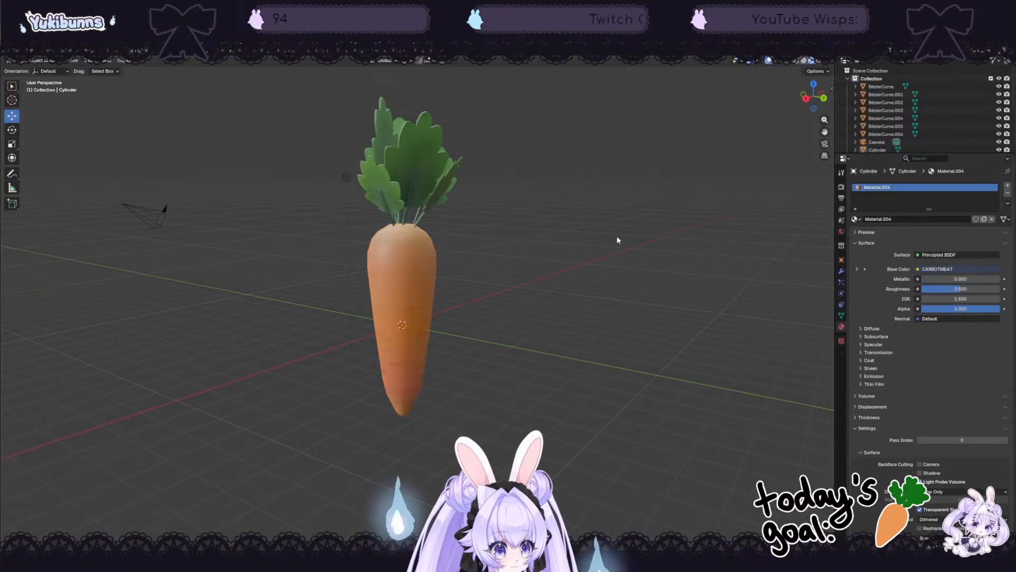
pyautogui.moveTo(618, 236); pyautogui.dragTo(583, 203, button='middle')
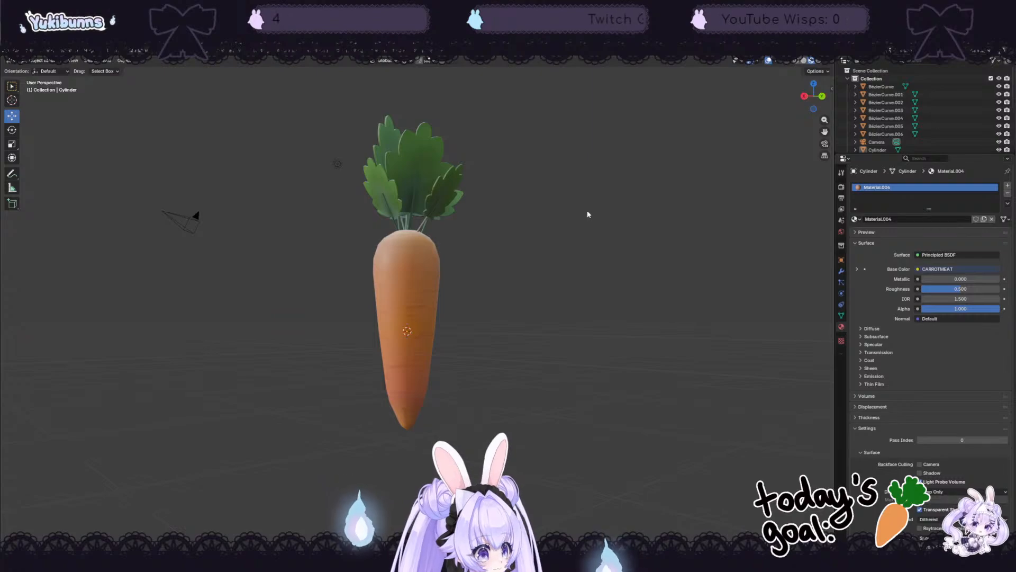
pyautogui.moveTo(587, 213); pyautogui.dragTo(376, 246, button='middle')
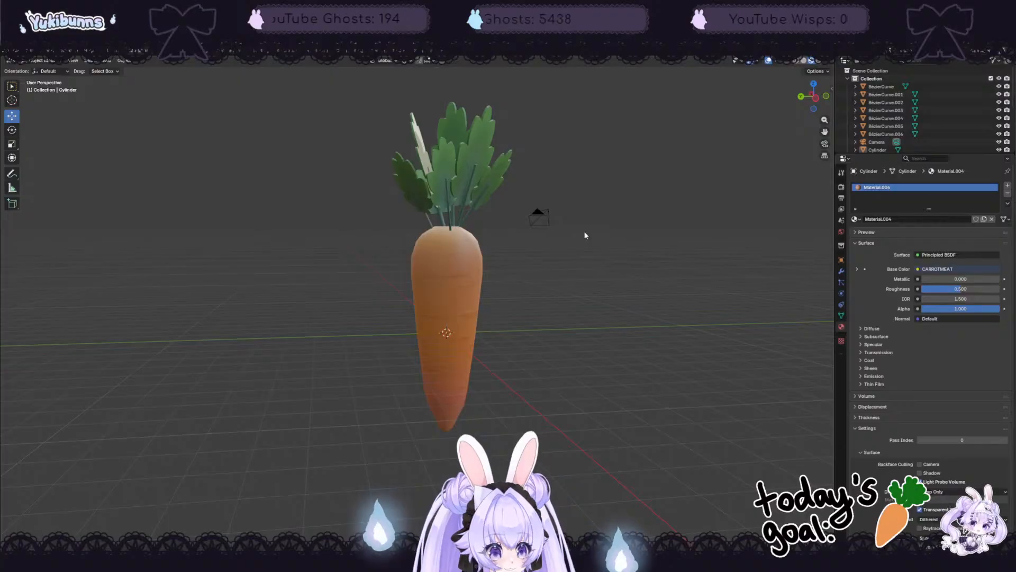
pyautogui.moveTo(638, 269); pyautogui.dragTo(560, 267, button='middle')
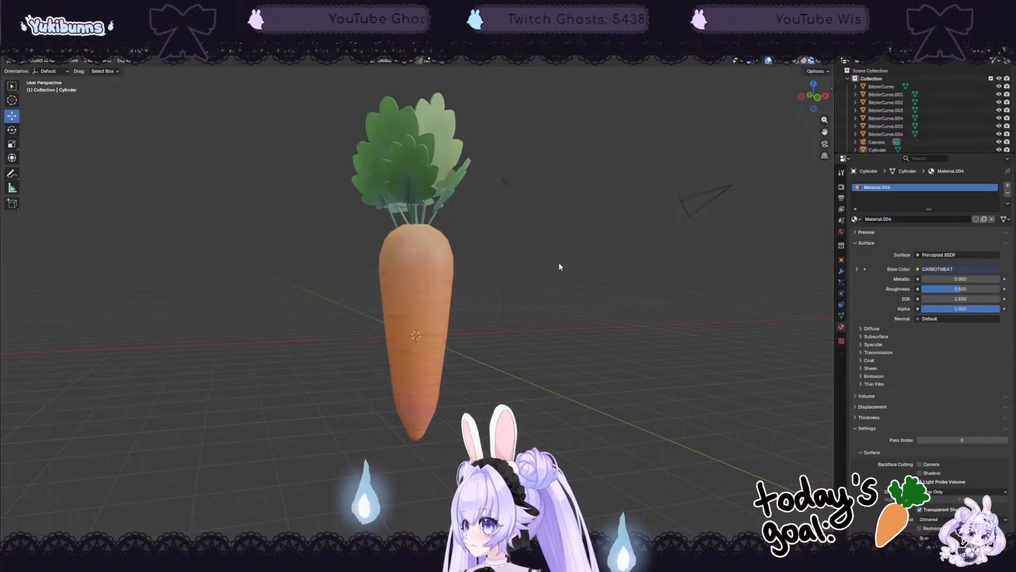
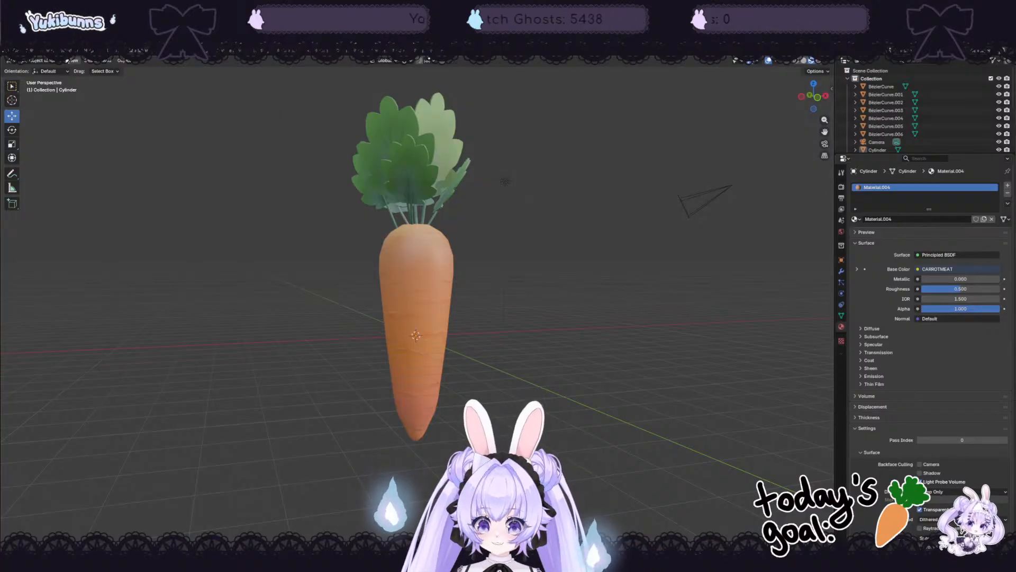
# Step: Export the carrot model with its leaves in FBX format
pyautogui.click(17, 51)
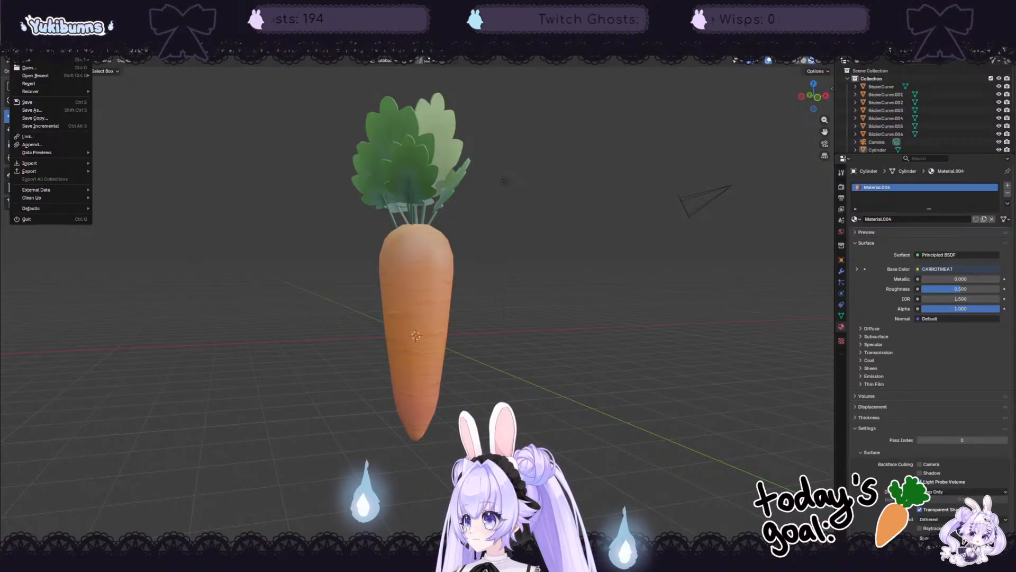
pyautogui.moveTo(33, 56)
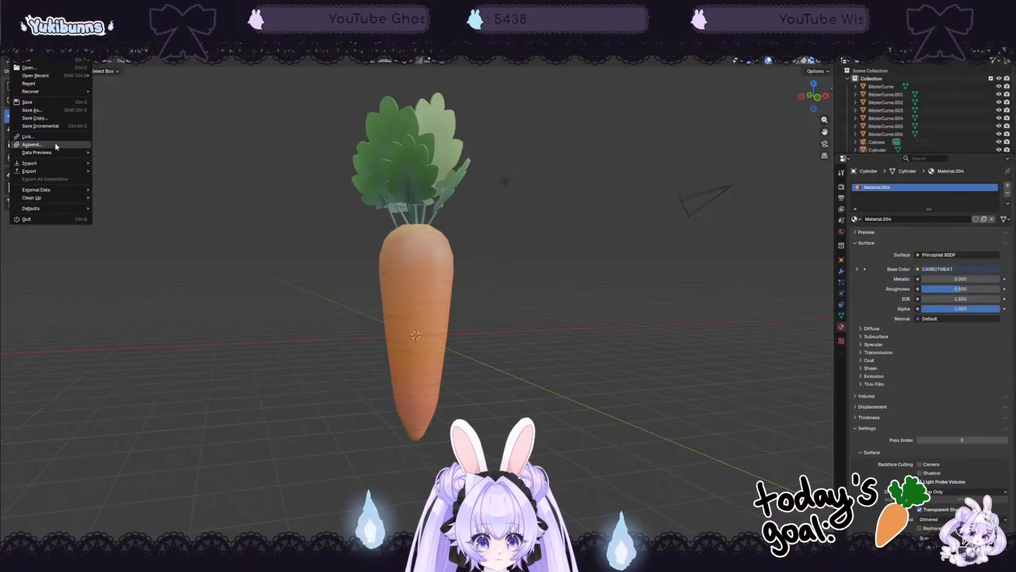
pyautogui.moveTo(51, 169)
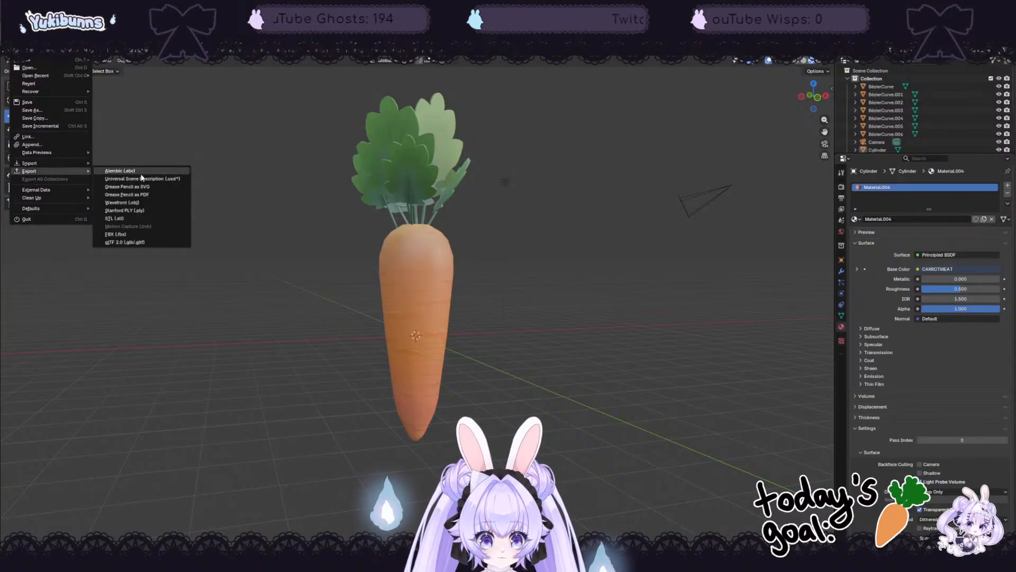
pyautogui.click(144, 236)
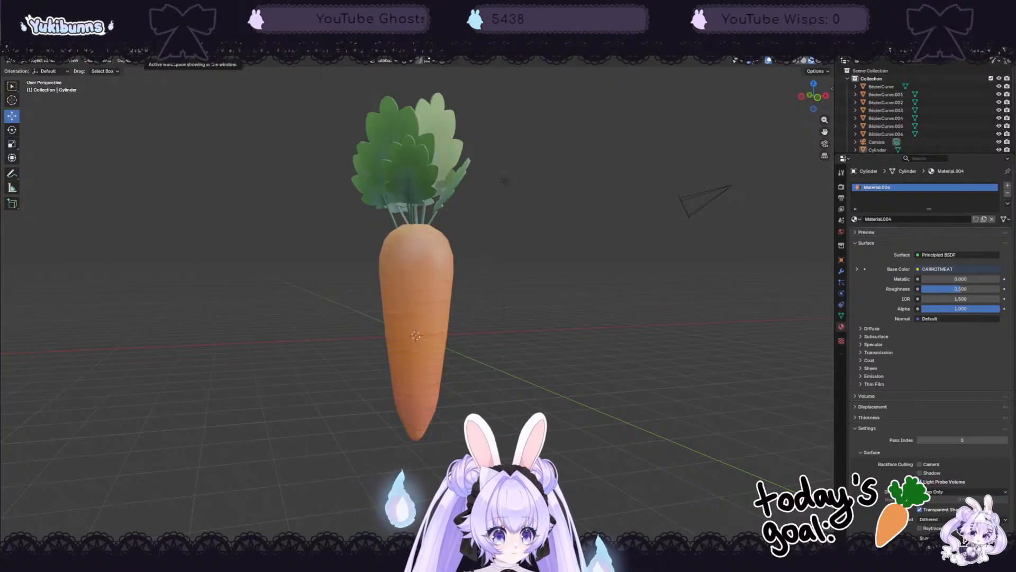
# Step: Close Blender and save the changes to Carrot.blend
pyautogui.click(20, 50)
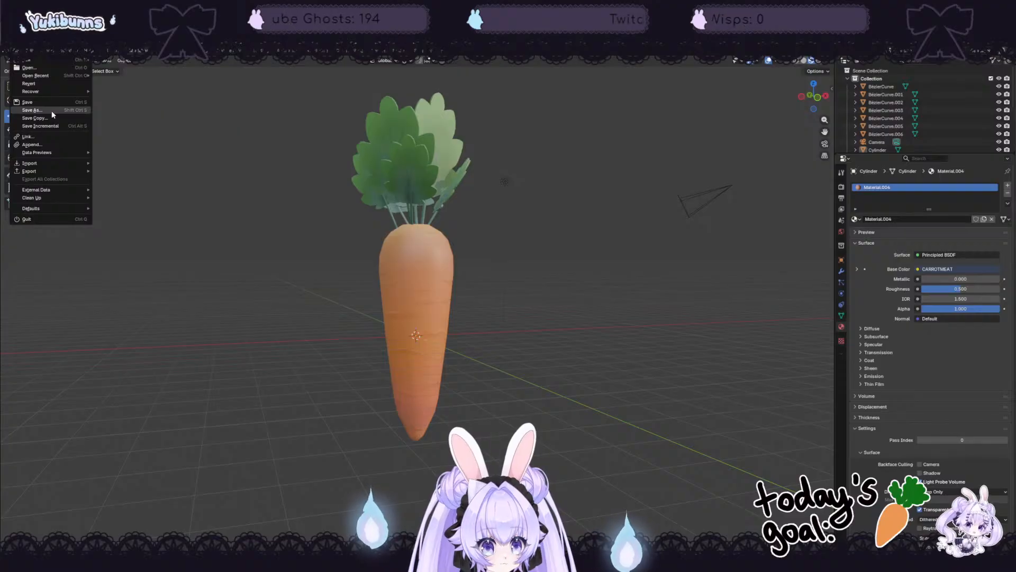
pyautogui.hotkey('alt', 'F4')
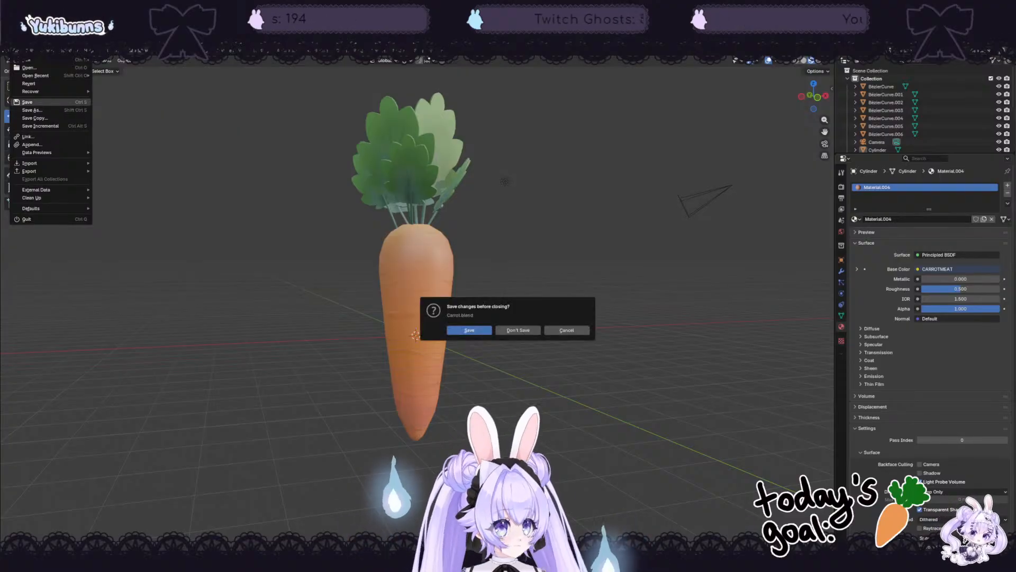
pyautogui.click(470, 330)
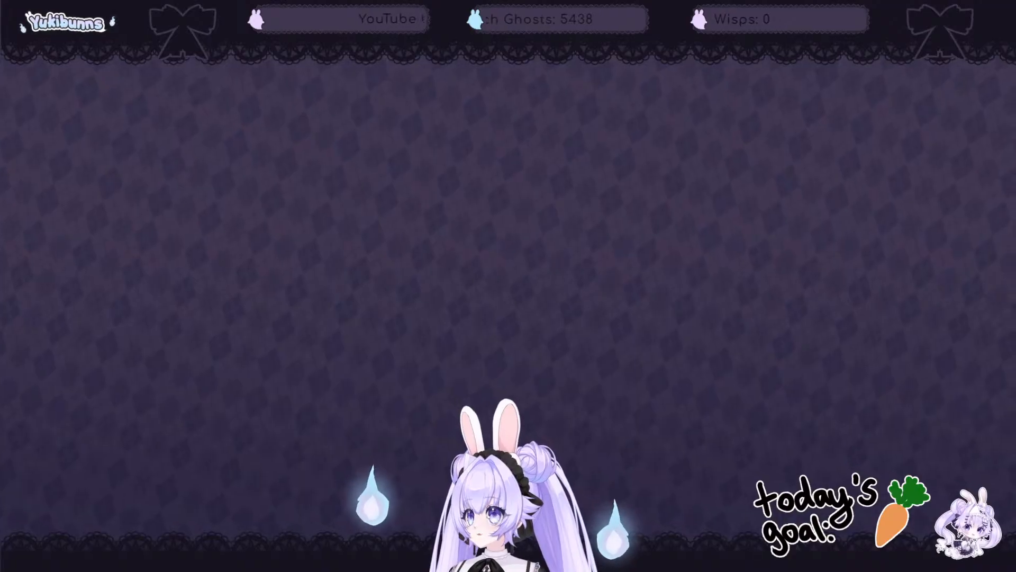
# Step: Make the Display Capture source visible in OBS, and switch to the town square place in Roblox Studio
pyautogui.click(270, 459)
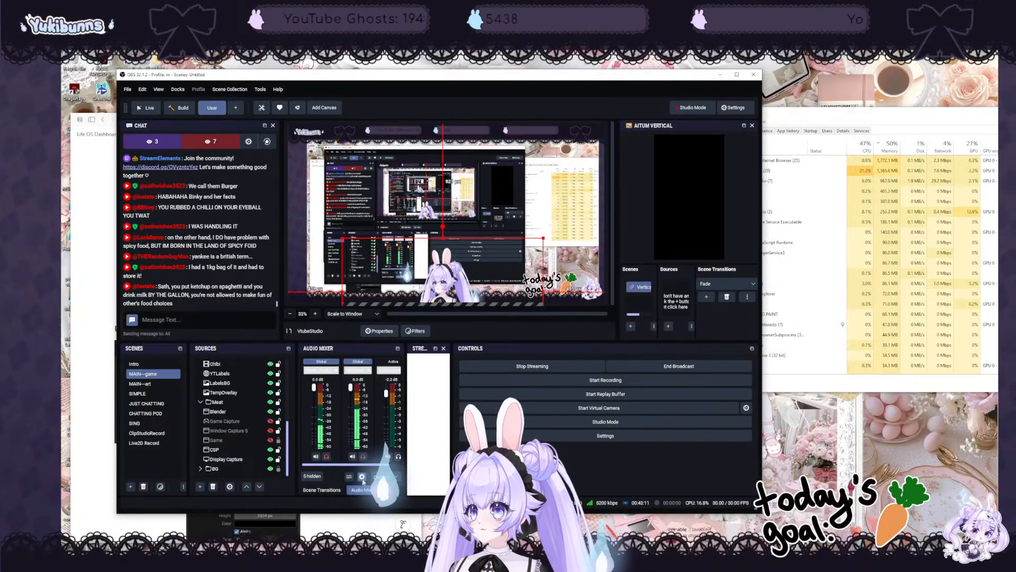
pyautogui.moveTo(449, 78); pyautogui.dragTo(635, 566)
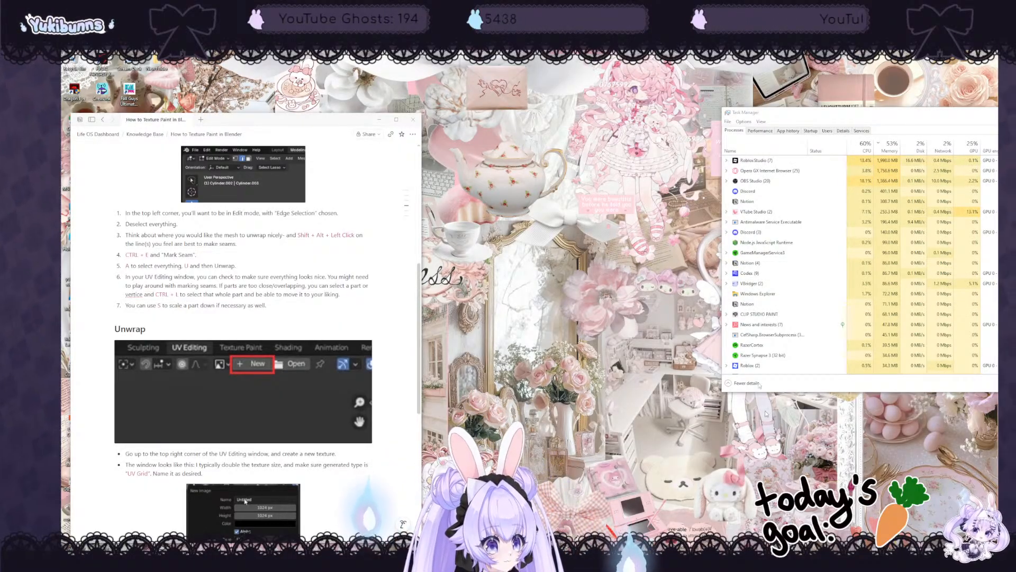
pyautogui.moveTo(767, 413); pyautogui.dragTo(553, 51)
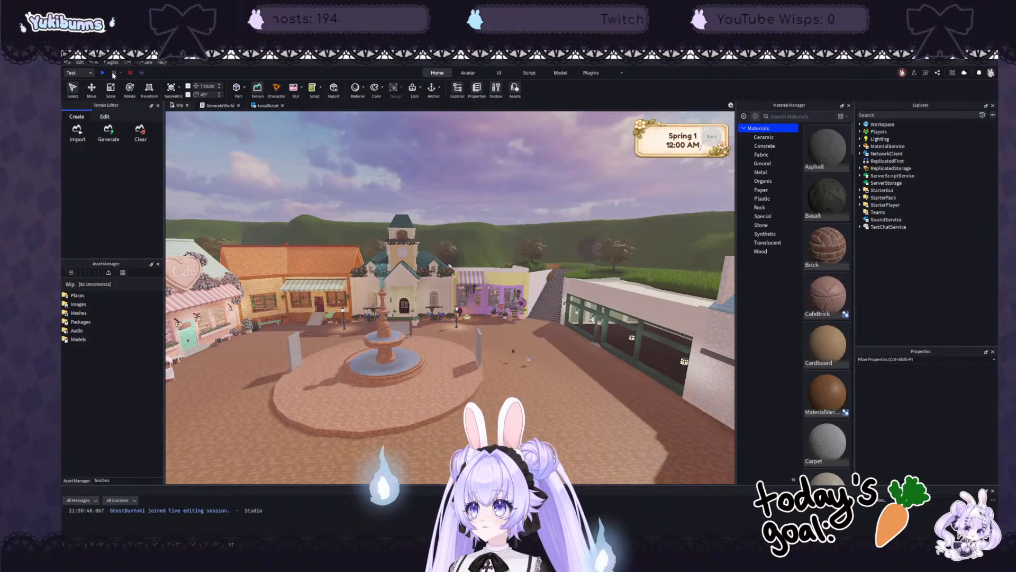
# Step: Try to bulk-import Carrot.fbx from the Documents folder into the assets of the Wip place
pyautogui.click(109, 273)
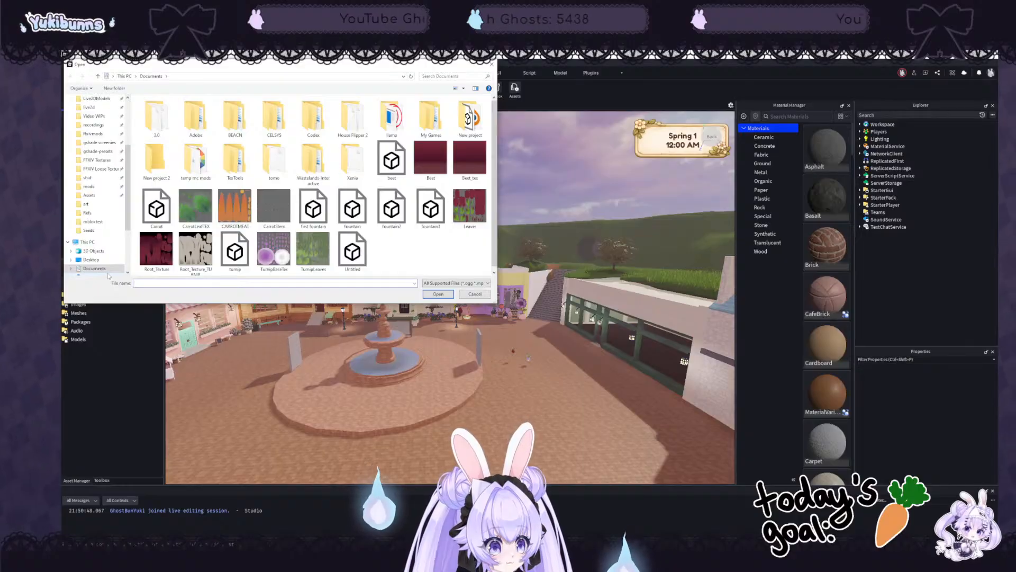
pyautogui.moveTo(210, 66); pyautogui.dragTo(461, 553)
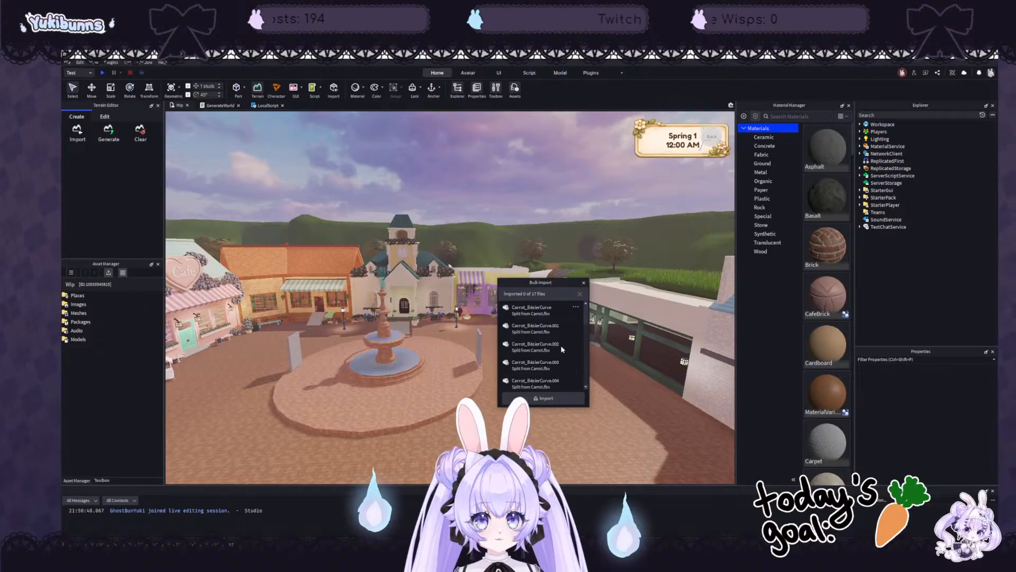
pyautogui.click(584, 283)
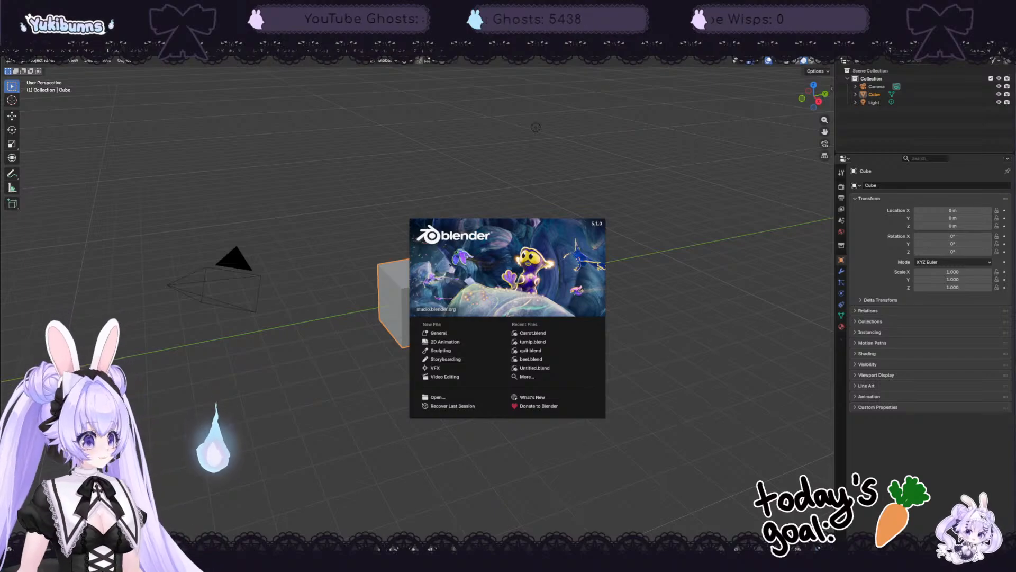
# Step: Clear the desktop by putting away the Roblox Studio, Task Manager and texture painting notes windows
pyautogui.hotkey('alt', 'Tab')
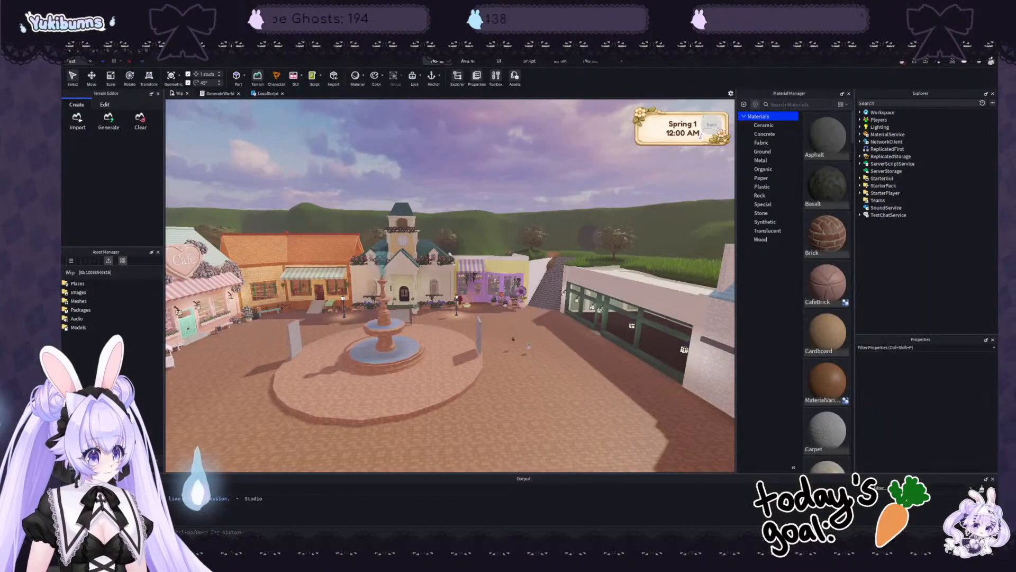
pyautogui.click(944, 52)
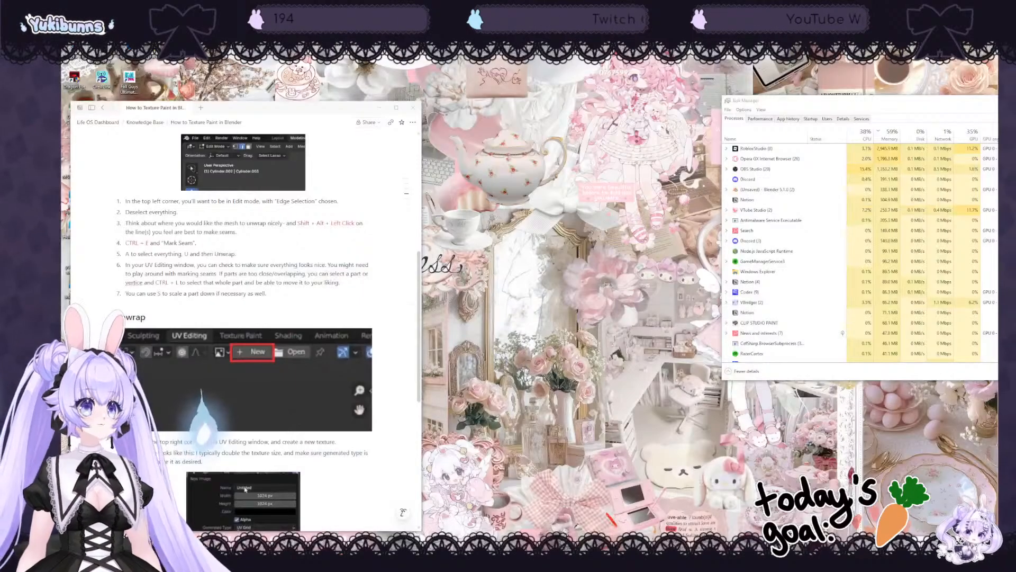
pyautogui.moveTo(974, 101); pyautogui.dragTo(785, 127)
pyautogui.click(962, 126)
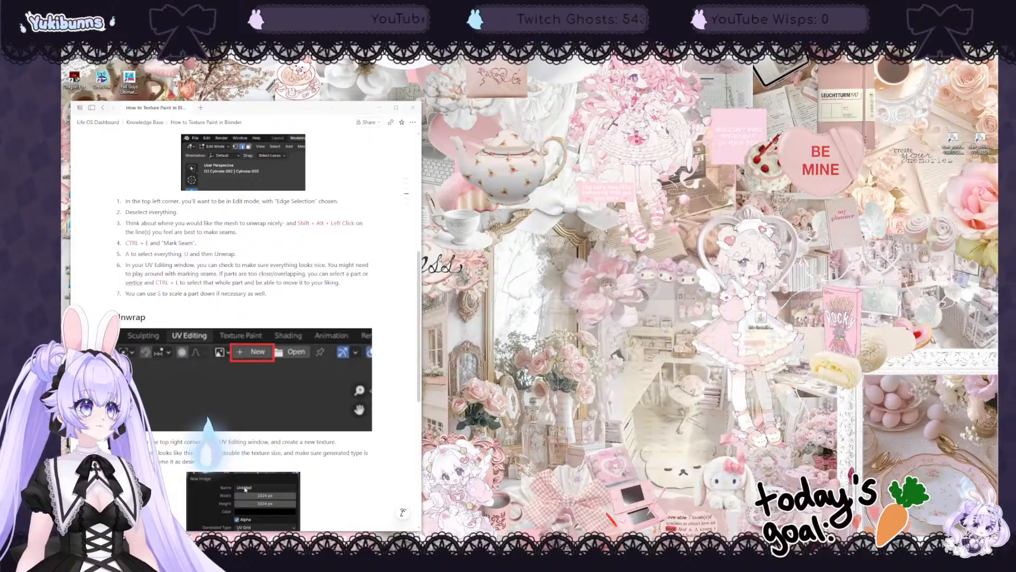
pyautogui.click(380, 108)
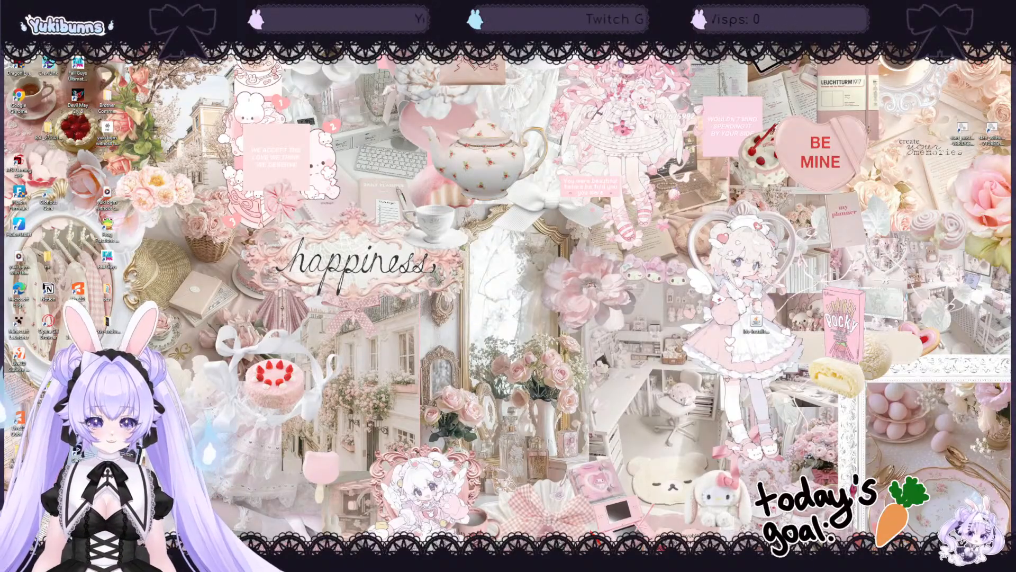
# Step: Open the Windows display settings from the desktop
pyautogui.click(688, 316)
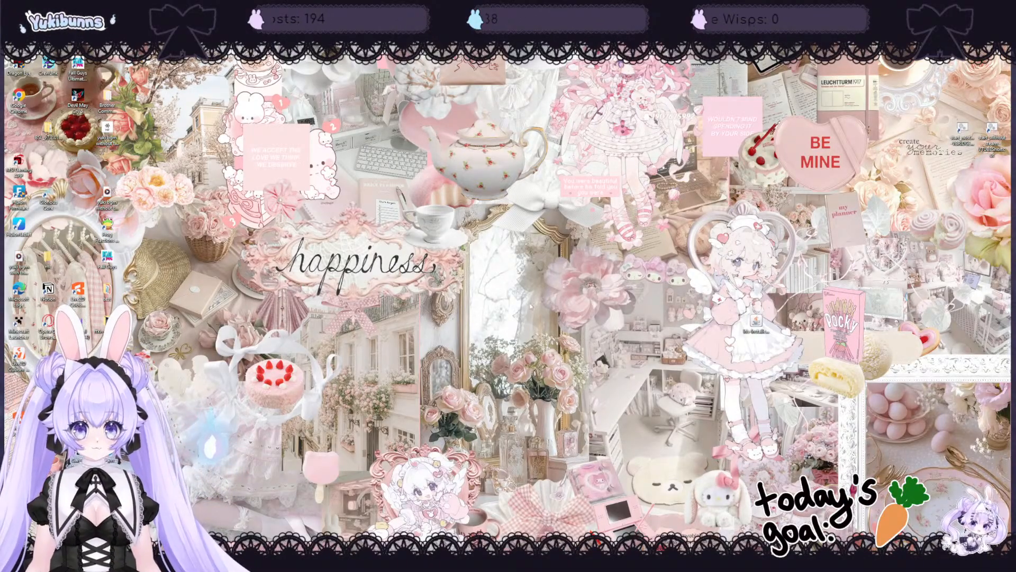
pyautogui.rightClick(586, 257)
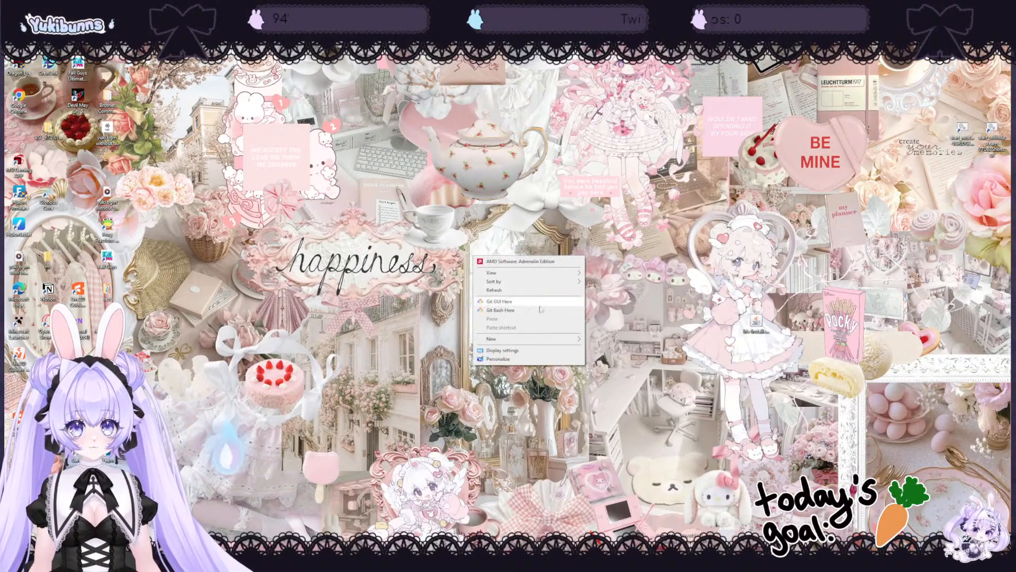
pyautogui.click(530, 351)
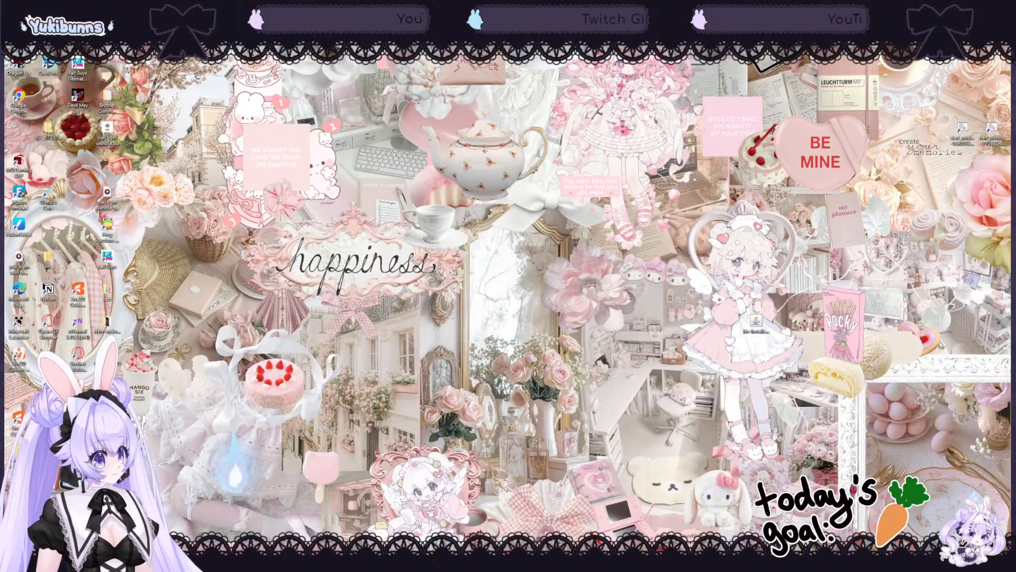
pyautogui.rightClick(534, 325)
pyautogui.click(593, 430)
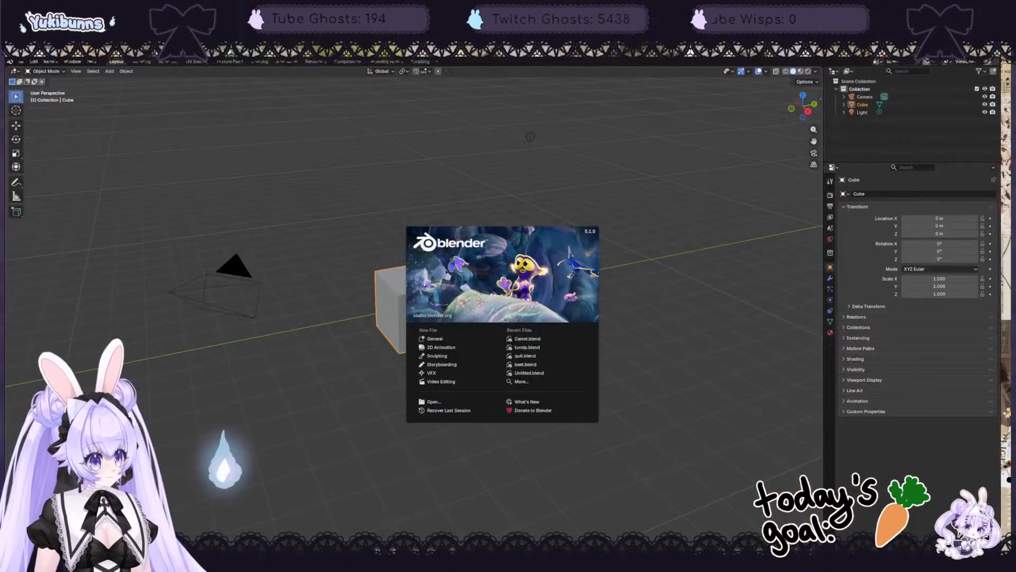
# Step: Dismiss the Blender splash screen and open the recent file Carrot.blend
pyautogui.click(622, 258)
pyautogui.click(199, 138)
pyautogui.click(33, 62)
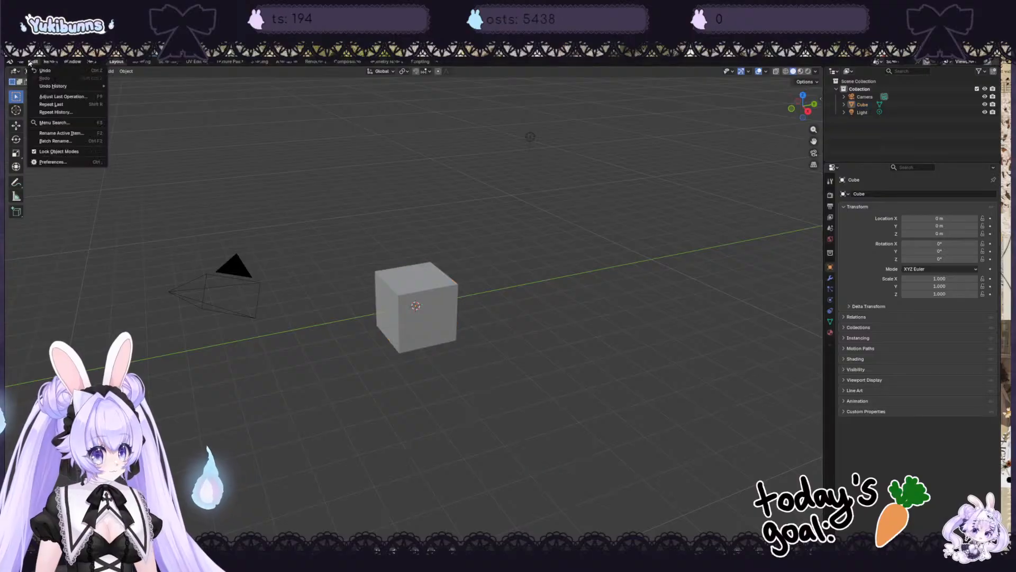
pyautogui.click(20, 62)
pyautogui.click(21, 62)
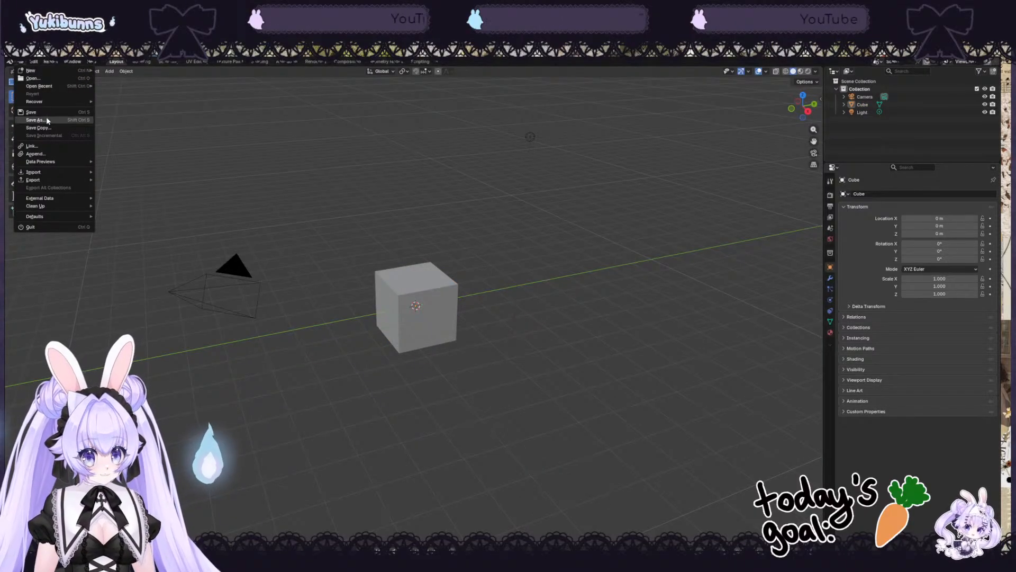
pyautogui.moveTo(51, 90)
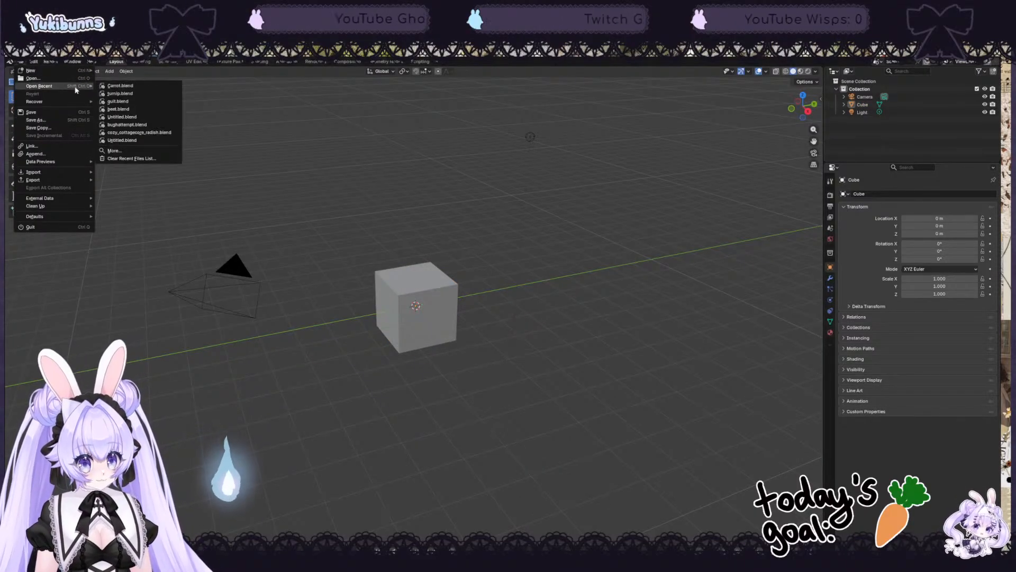
pyautogui.click(130, 87)
pyautogui.click(514, 337)
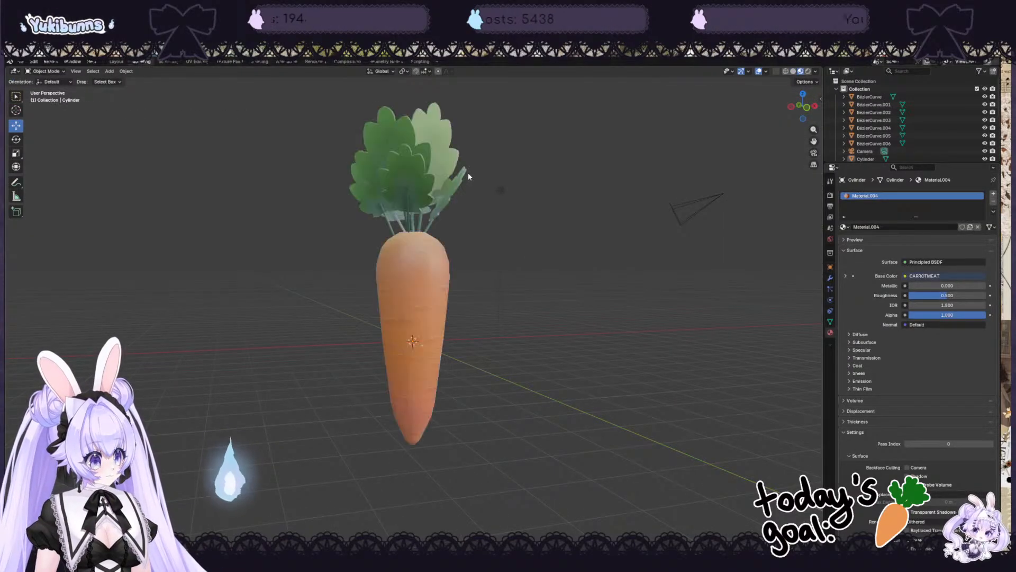
# Step: Join the carrot root, stems and leaves into a single object, and quit Blender without saving Carrot.blend
pyautogui.moveTo(294, 90); pyautogui.dragTo(533, 492)
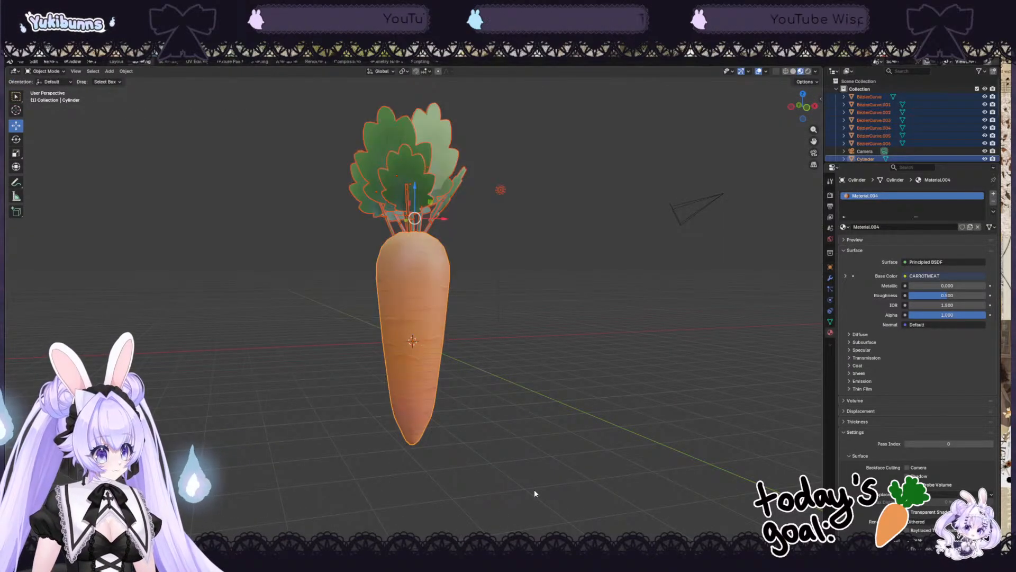
pyautogui.hotkey('ctrl', 'j')
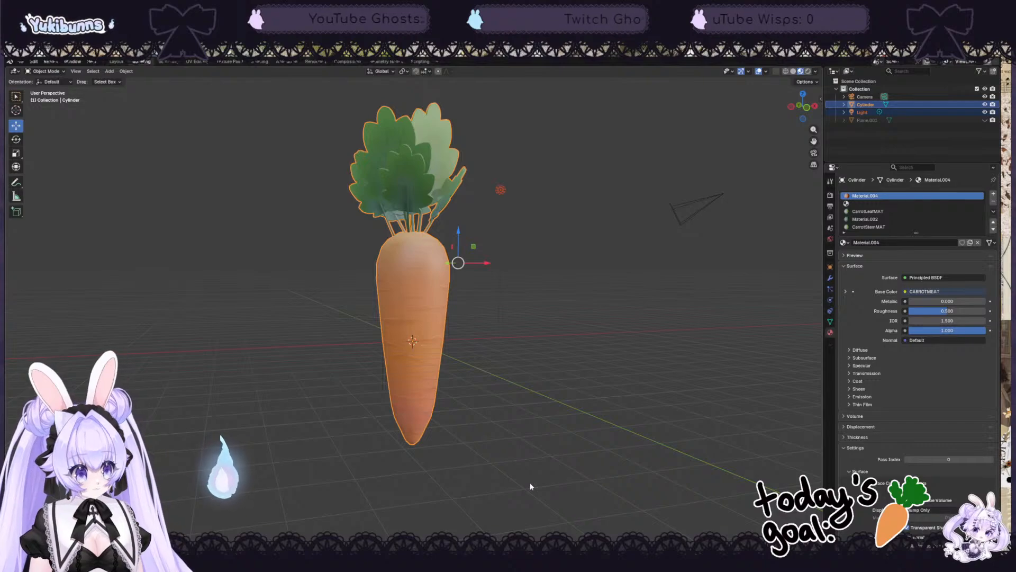
pyautogui.moveTo(81, 181)
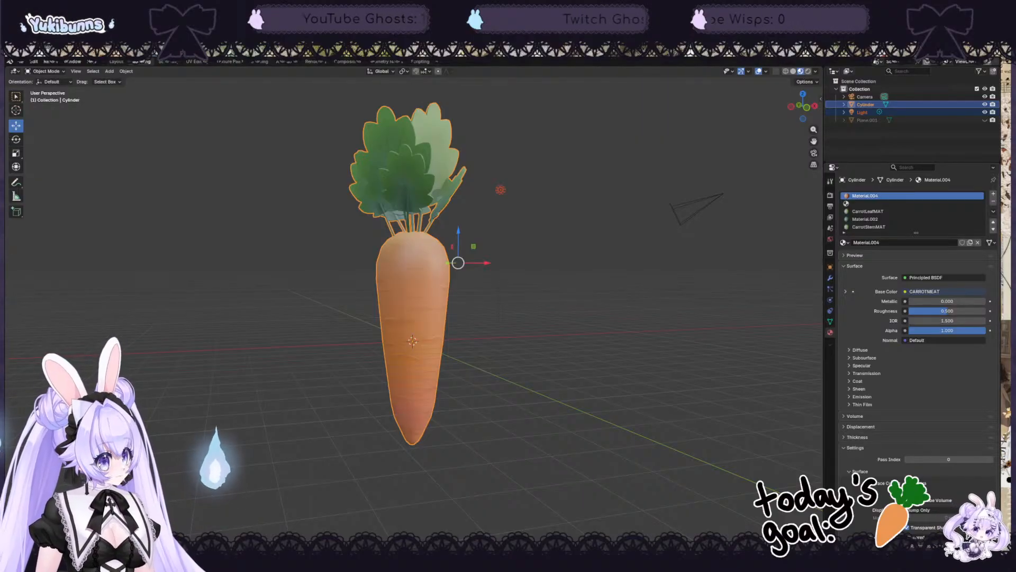
pyautogui.hotkey('ctrl', 'q')
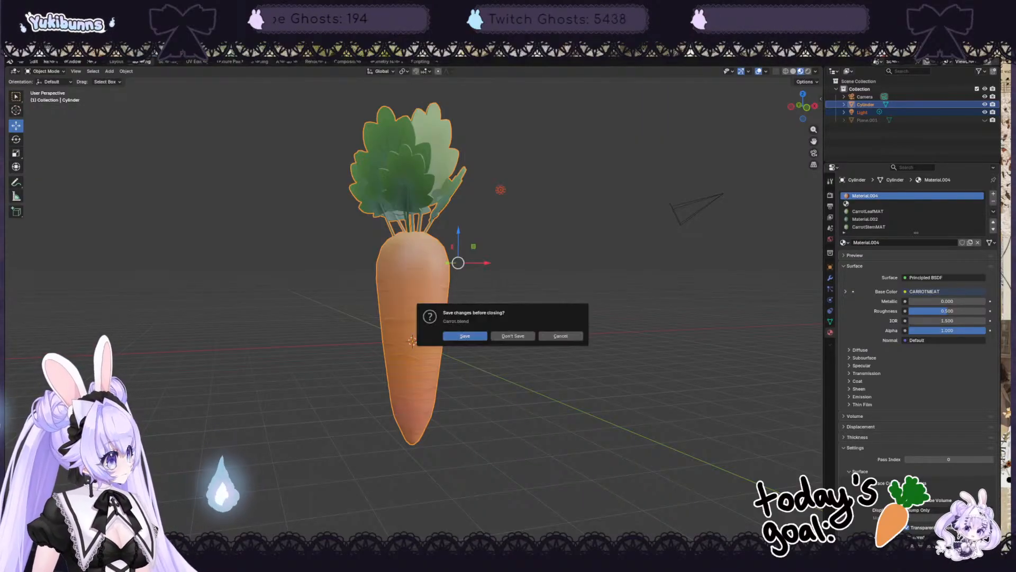
pyautogui.click(517, 336)
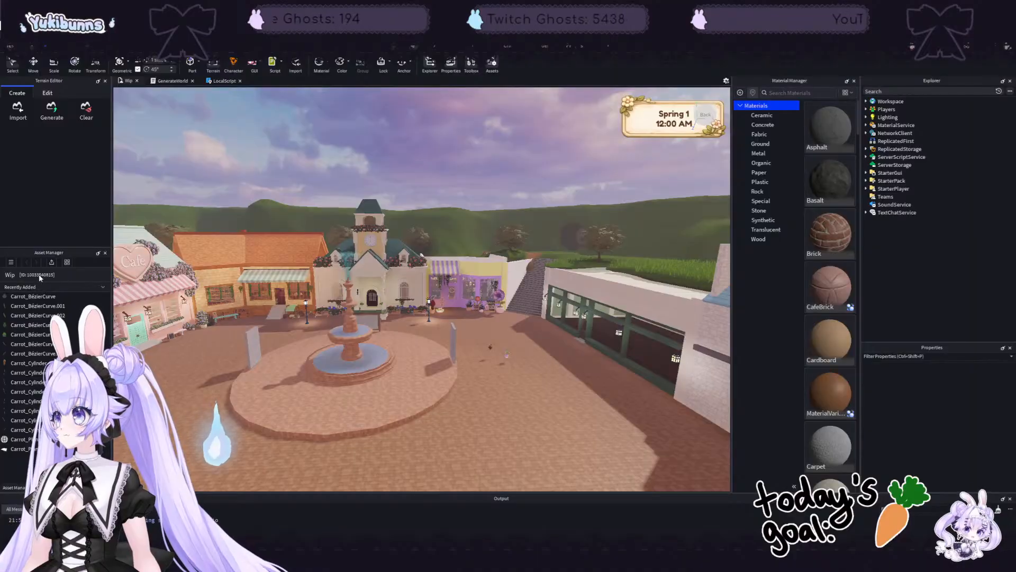
# Step: In Roblox Studio, bulk-import the joined carrot into the Wip assets and insert the Carrot_Cylinder (1) mesh into the place
pyautogui.click(51, 263)
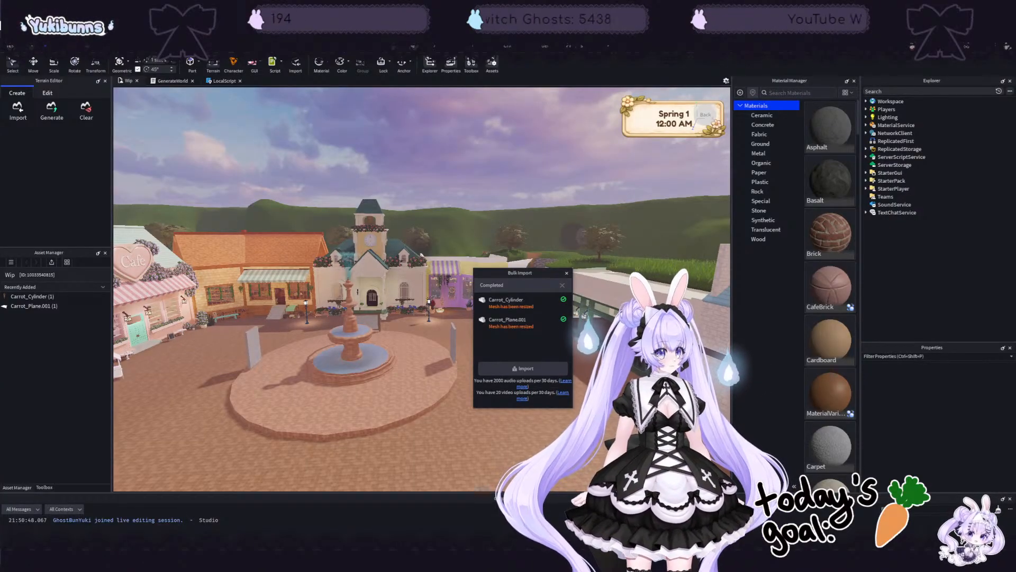
pyautogui.click(566, 273)
pyautogui.click(29, 298)
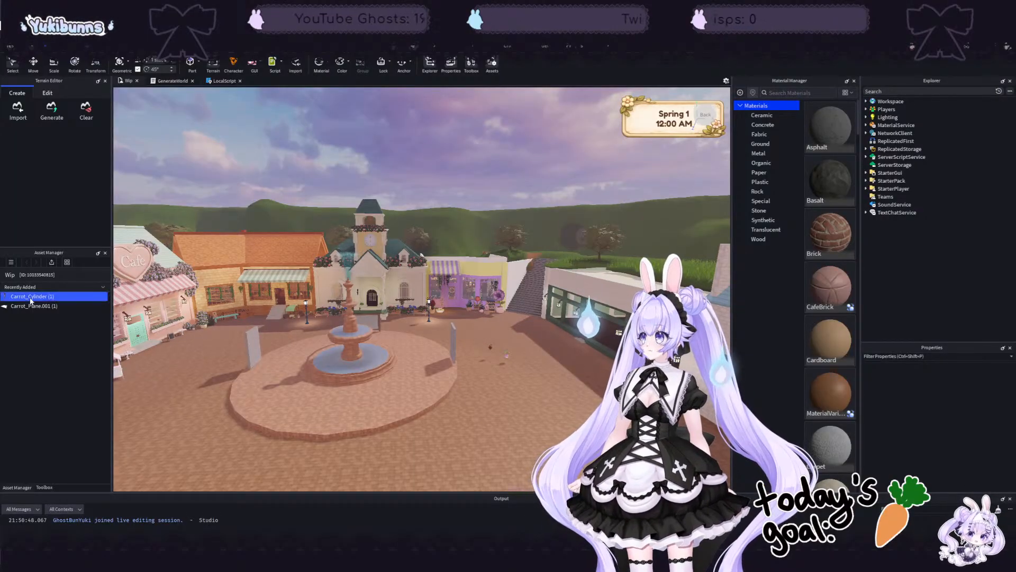
pyautogui.rightClick(30, 299)
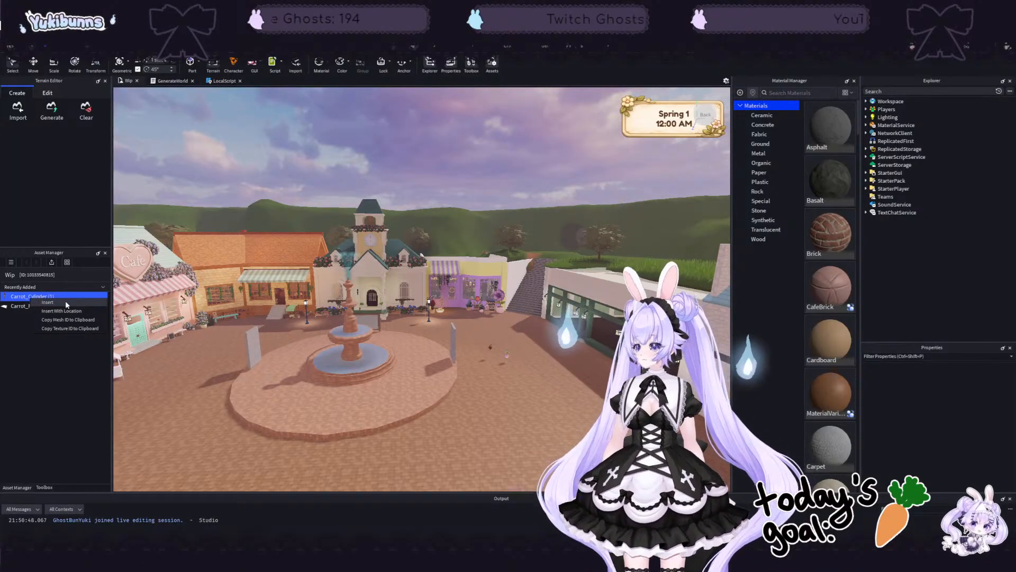
pyautogui.click(65, 301)
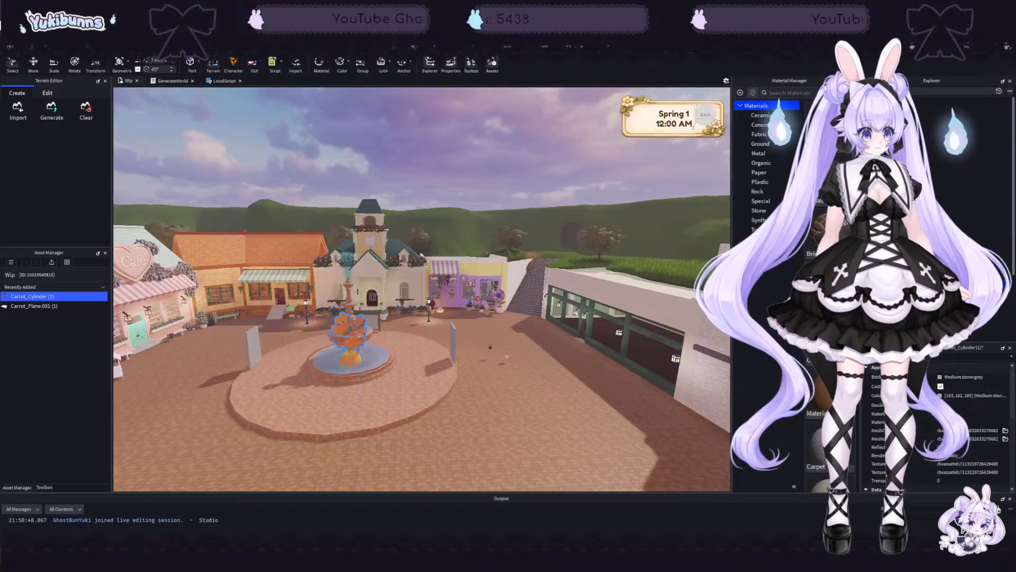
# Step: Select the inserted carrot at the fountain and examine the textures on its leaves and root up close
pyautogui.click(512, 430)
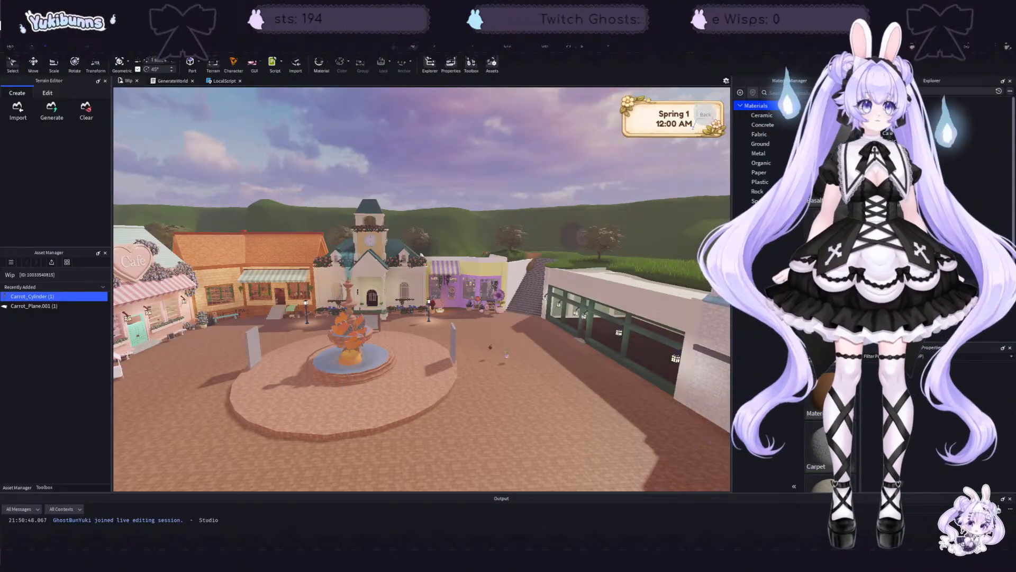
pyautogui.click(354, 360)
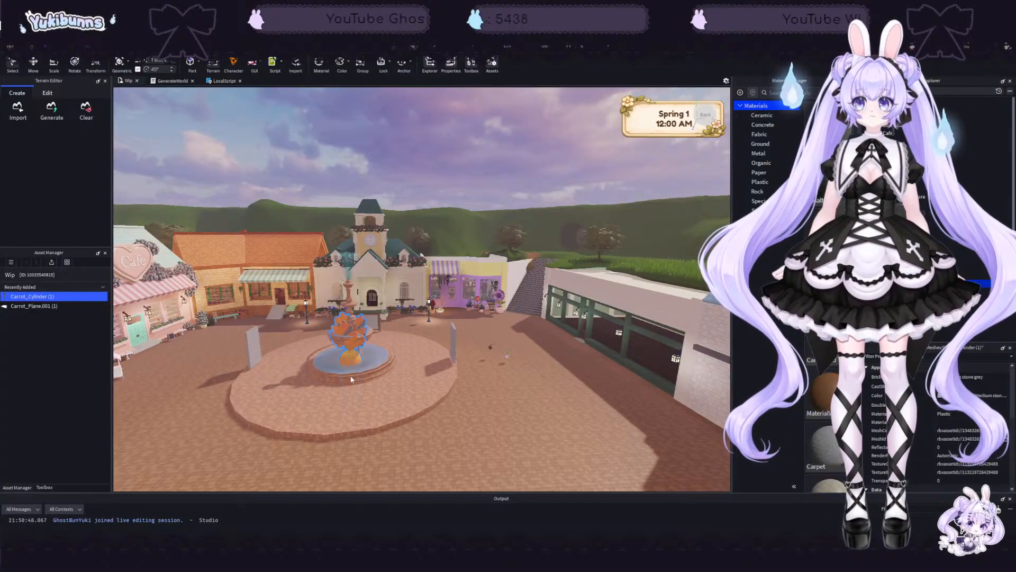
pyautogui.scroll(10, 351, 376)
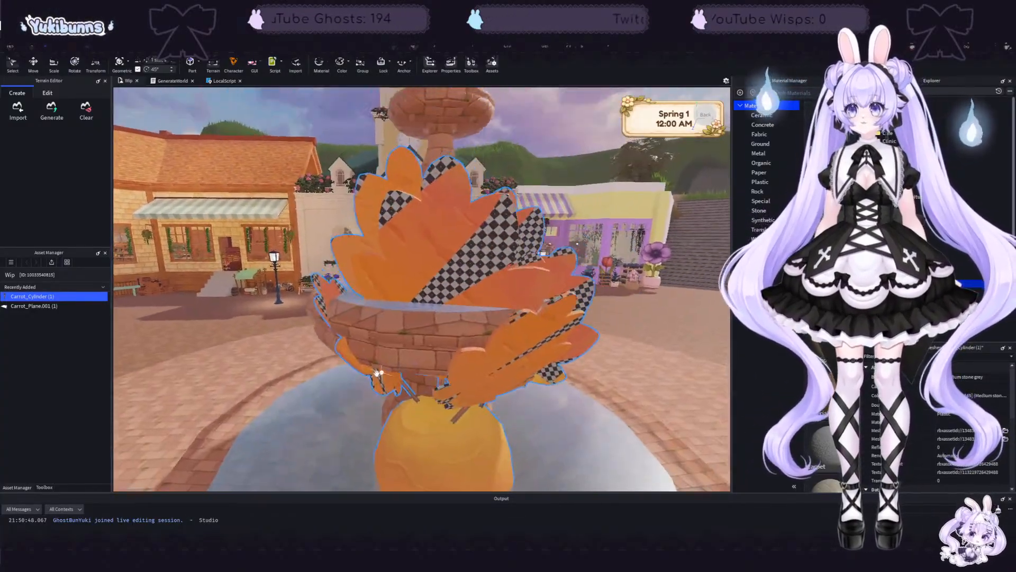
pyautogui.moveTo(630, 333); pyautogui.dragTo(555, 328, button='right')
pyautogui.press('q')
pyautogui.scroll(-8, 627, 323)
pyautogui.press('d')
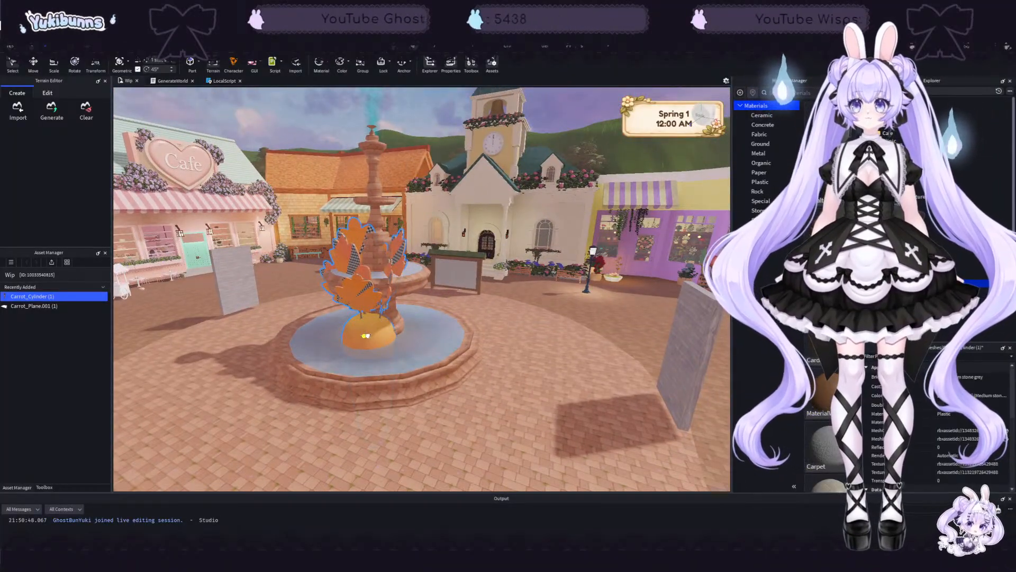
# Step: Move the carrot out of the fountain onto the plaza paving to inspect it, and undo the move
pyautogui.moveTo(365, 335); pyautogui.dragTo(627, 372)
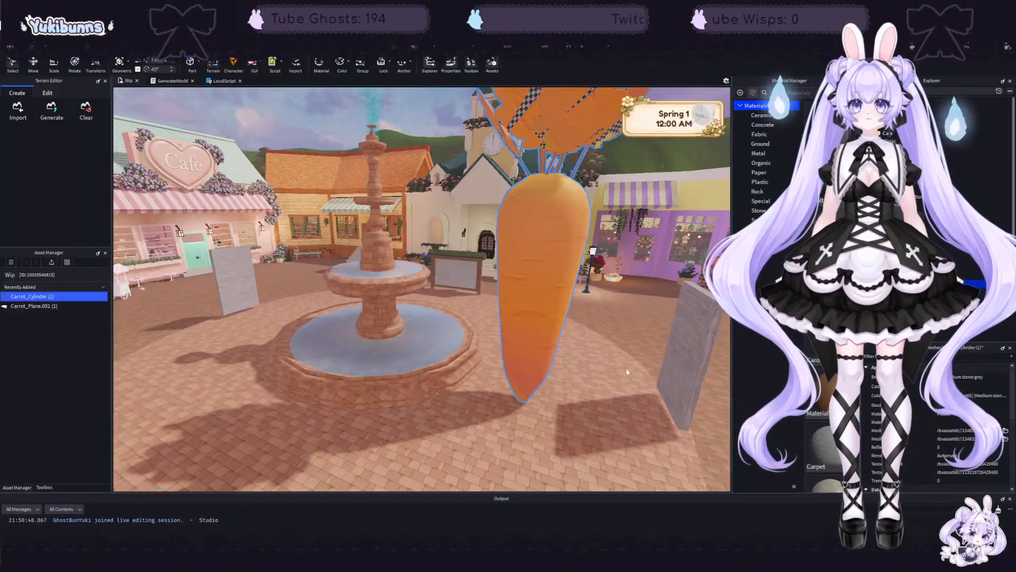
pyautogui.moveTo(627, 372); pyautogui.dragTo(601, 376, button='middle')
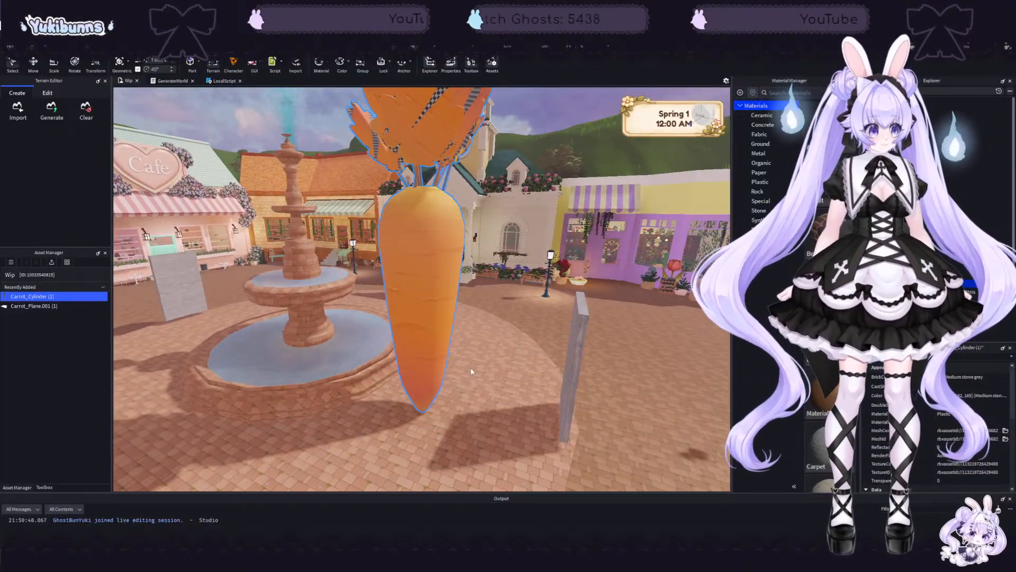
pyautogui.hotkey('ctrl', 'z')
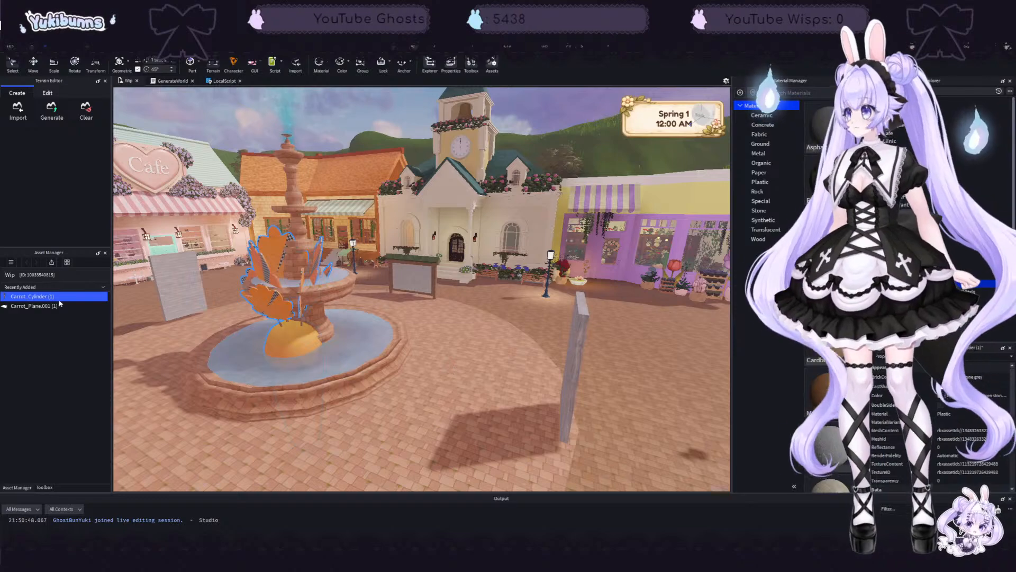
# Step: Open the Meshes folder of the Wip place's assets and load all of its pages
pyautogui.click(29, 286)
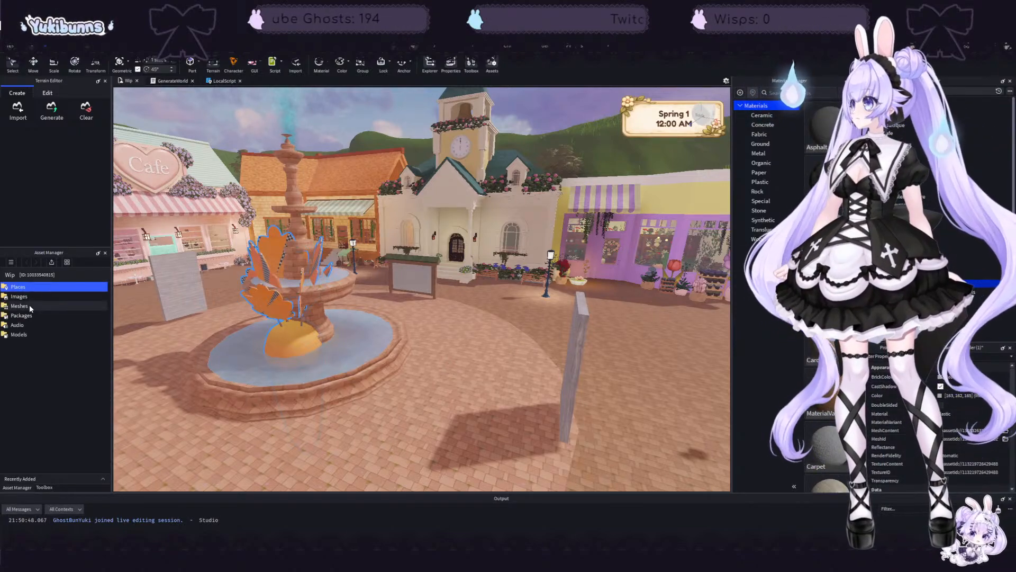
pyautogui.doubleClick(30, 306)
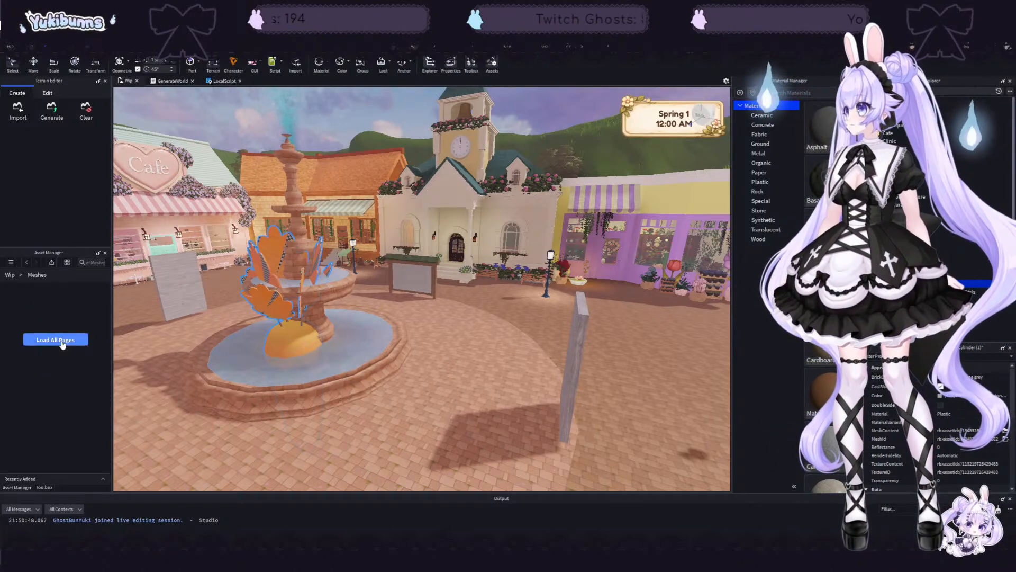
pyautogui.click(62, 340)
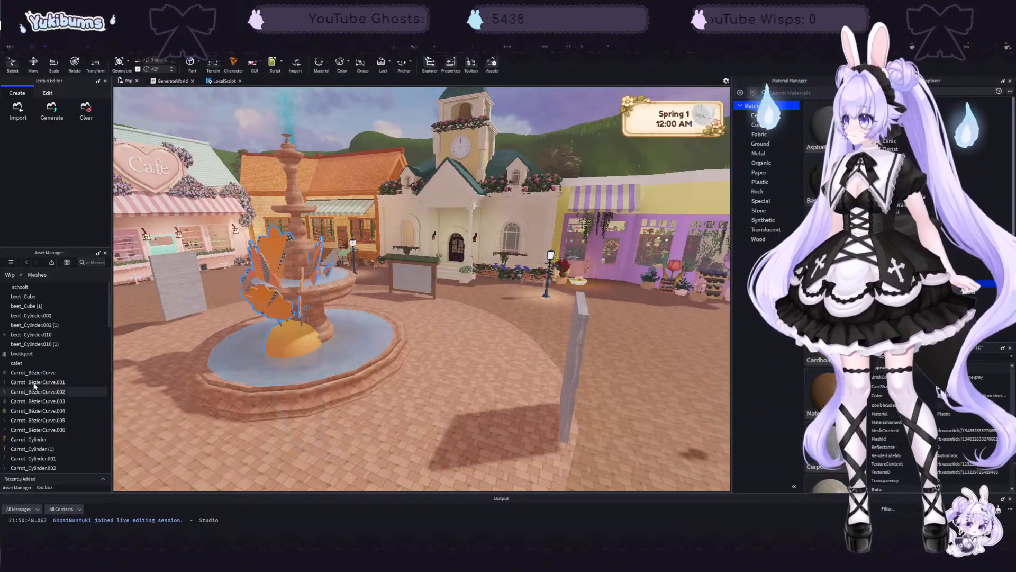
# Step: Select the mesh assets from Carrot_BézierCurve through Carrot_Cylinder.007, leaving Carrot_Plane out of the selection
pyautogui.click(32, 372)
pyautogui.scroll(-3, 31, 374)
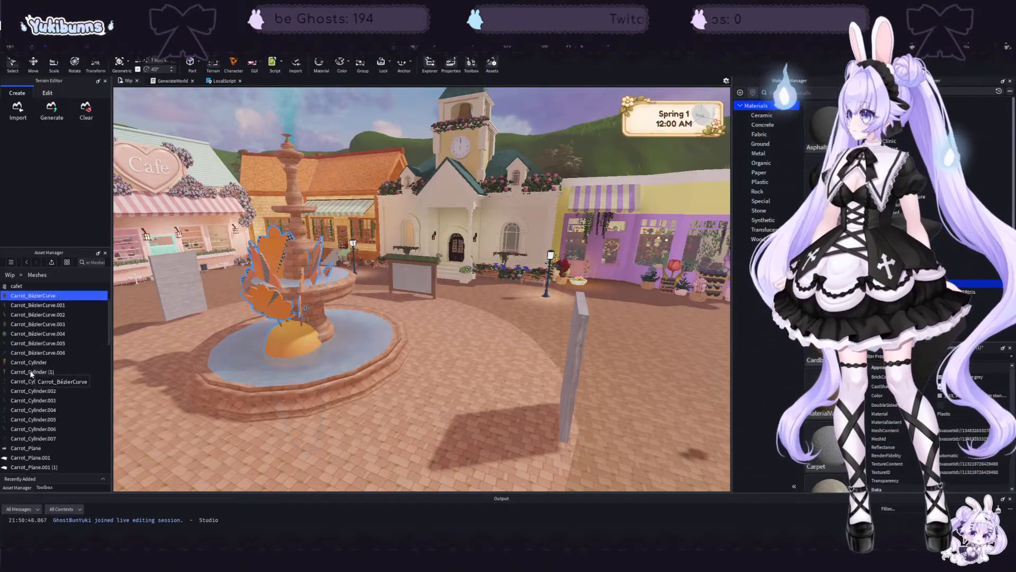
pyautogui.scroll(-3, 30, 374)
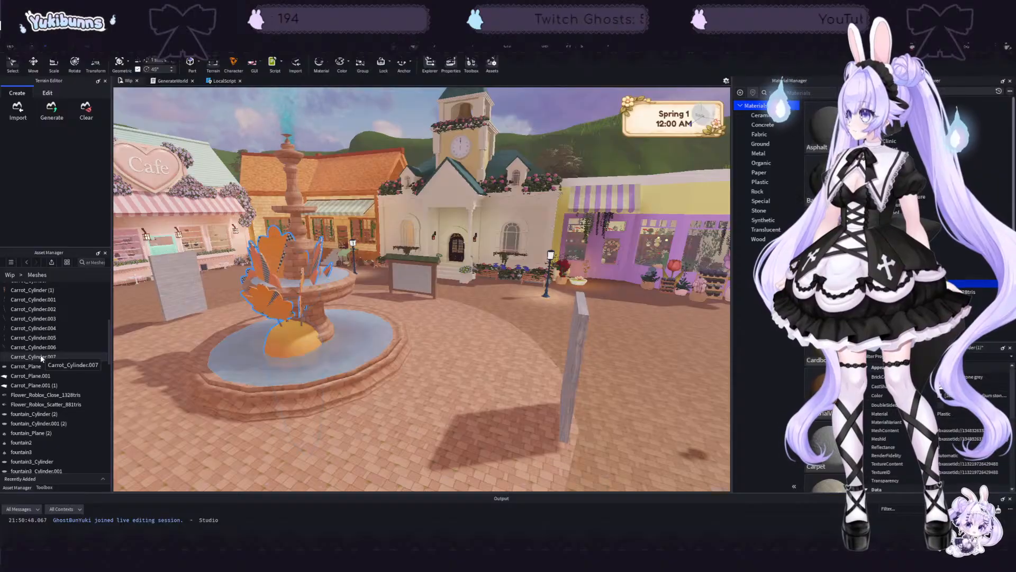
pyautogui.keyDown('shift'); pyautogui.click(41, 357); pyautogui.keyUp('shift')
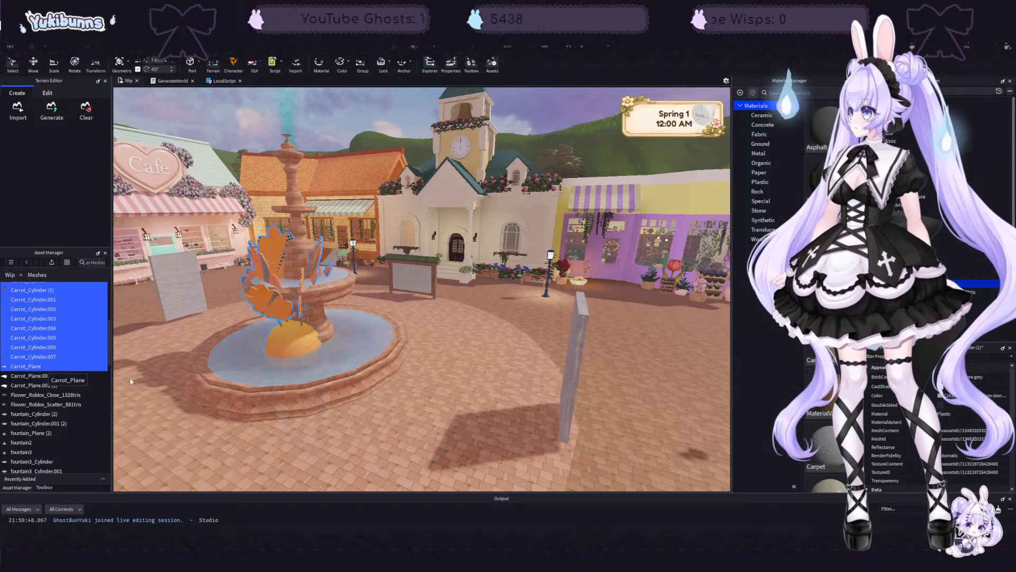
pyautogui.scroll(5, 67, 359)
pyautogui.scroll(2, 67, 359)
pyautogui.scroll(-6, 67, 361)
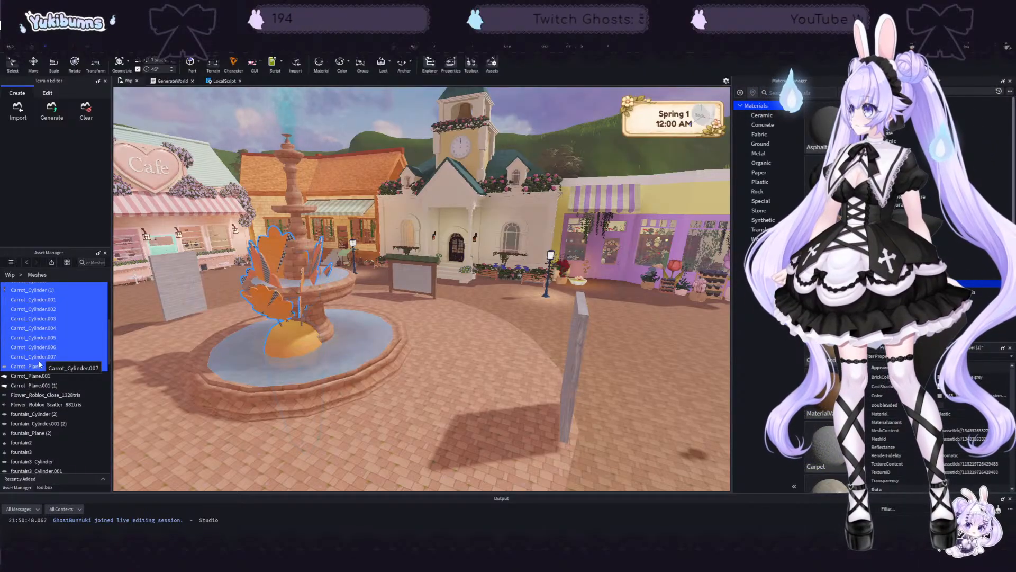
pyautogui.keyDown('ctrl'); pyautogui.click(37, 366); pyautogui.keyUp('ctrl')
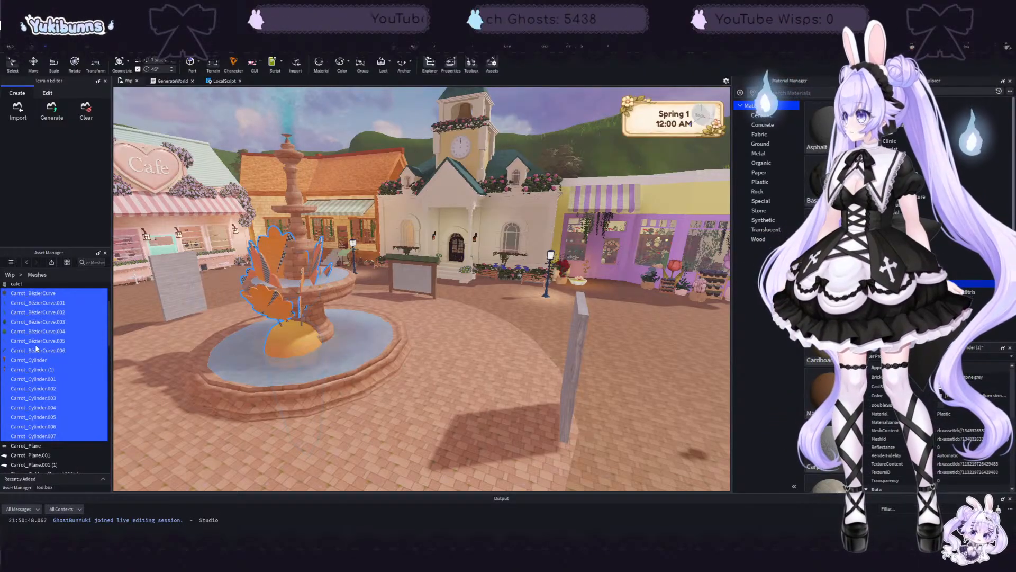
pyautogui.rightClick(51, 350)
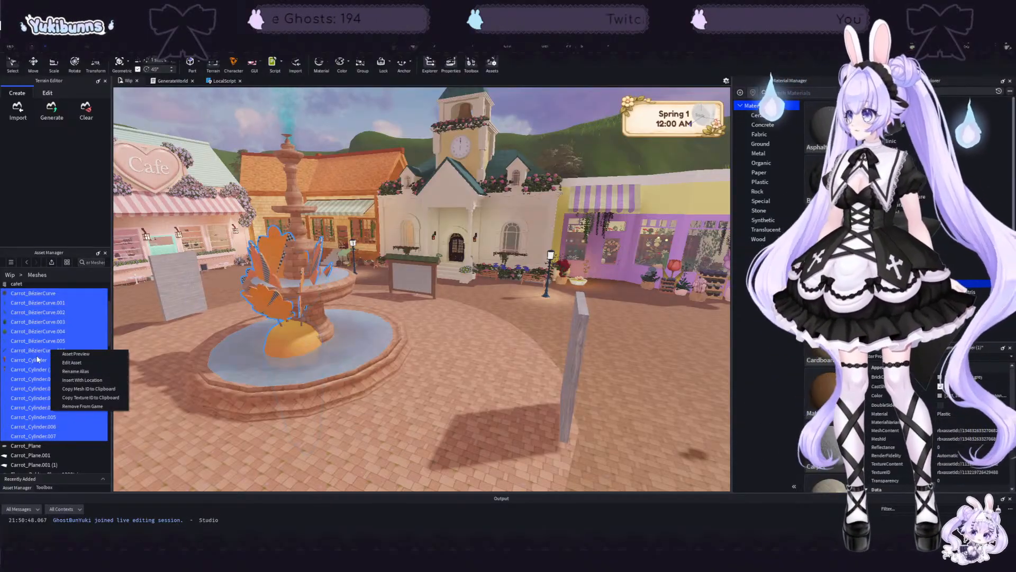
pyautogui.moveTo(34, 321); pyautogui.dragTo(28, 344)
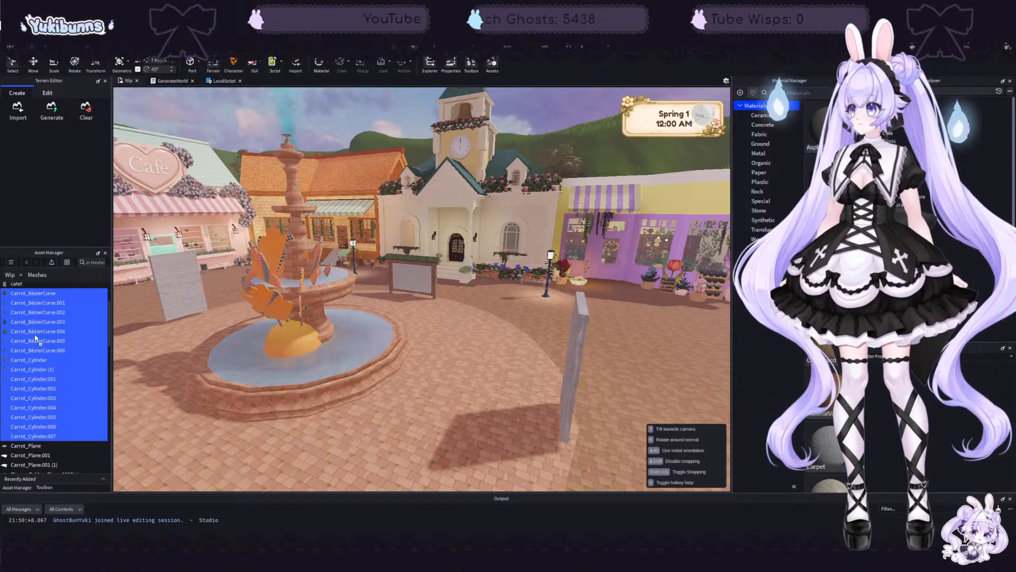
pyautogui.scroll(4, 35, 339)
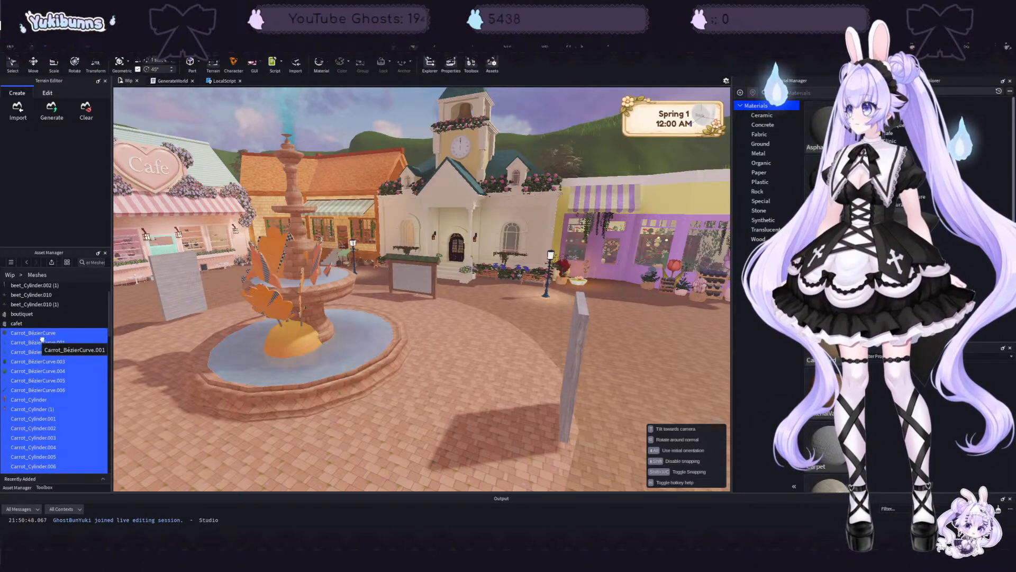
pyautogui.moveTo(384, 402); pyautogui.dragTo(422, 405)
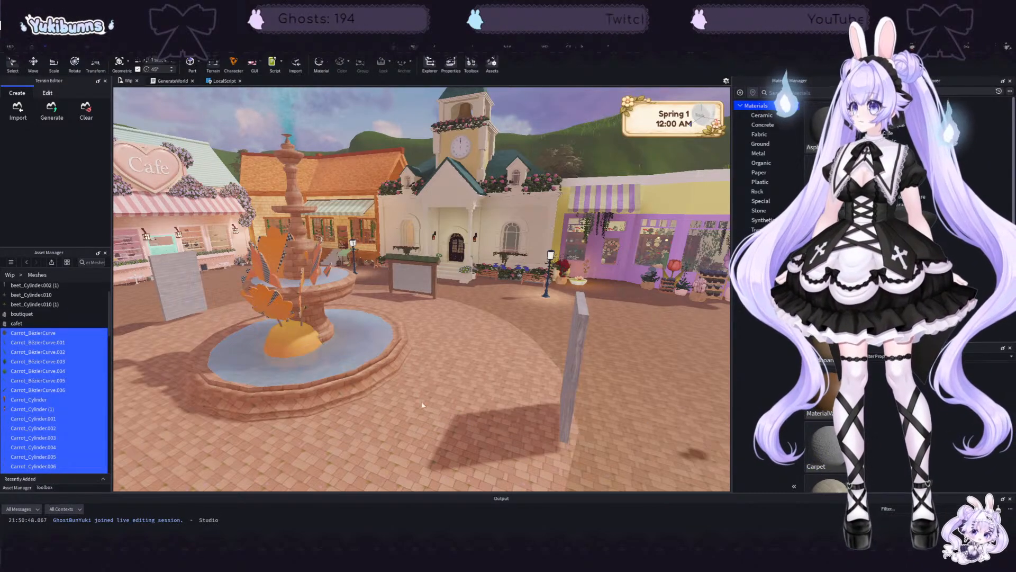
pyautogui.rightClick(52, 360)
# Step: Insert the mesh assets Carrot_BézierCurve through Carrot_Cylinder.007, excluding Carrot_Cylinder (1), into the place with their location
pyautogui.click(29, 409)
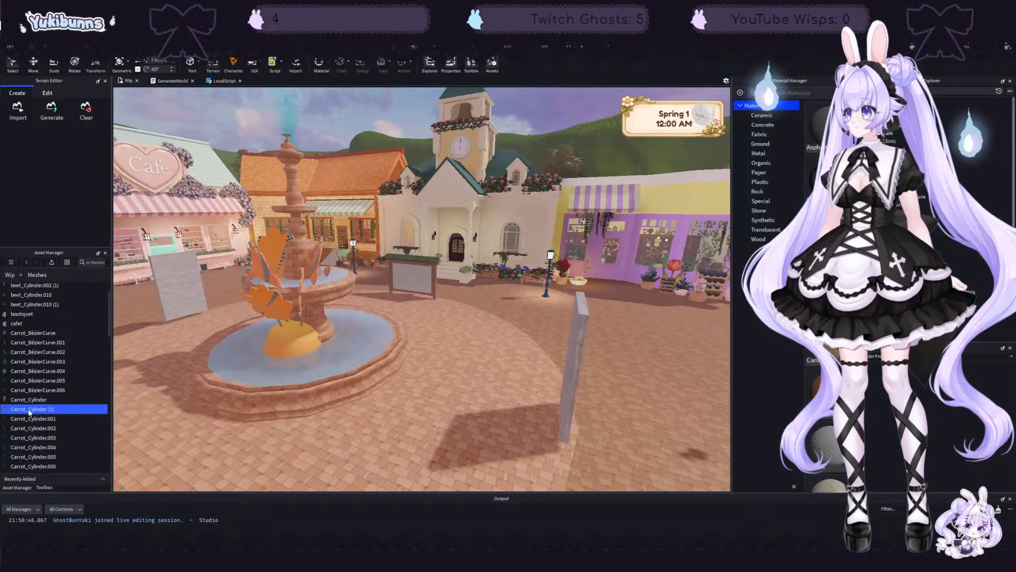
pyautogui.click(31, 332)
pyautogui.scroll(-2, 37, 338)
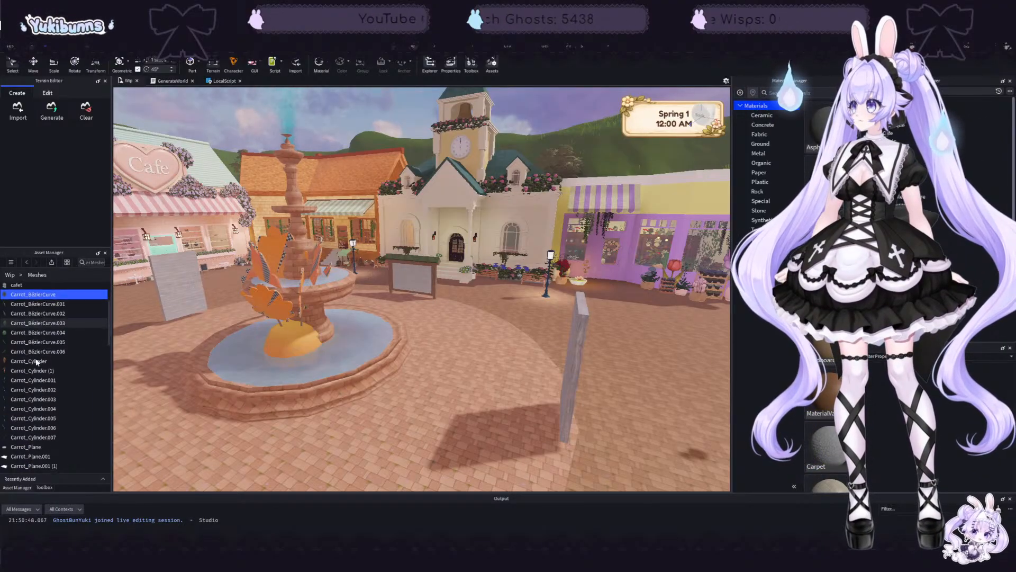
pyautogui.keyDown('shift'); pyautogui.click(47, 436); pyautogui.keyUp('shift')
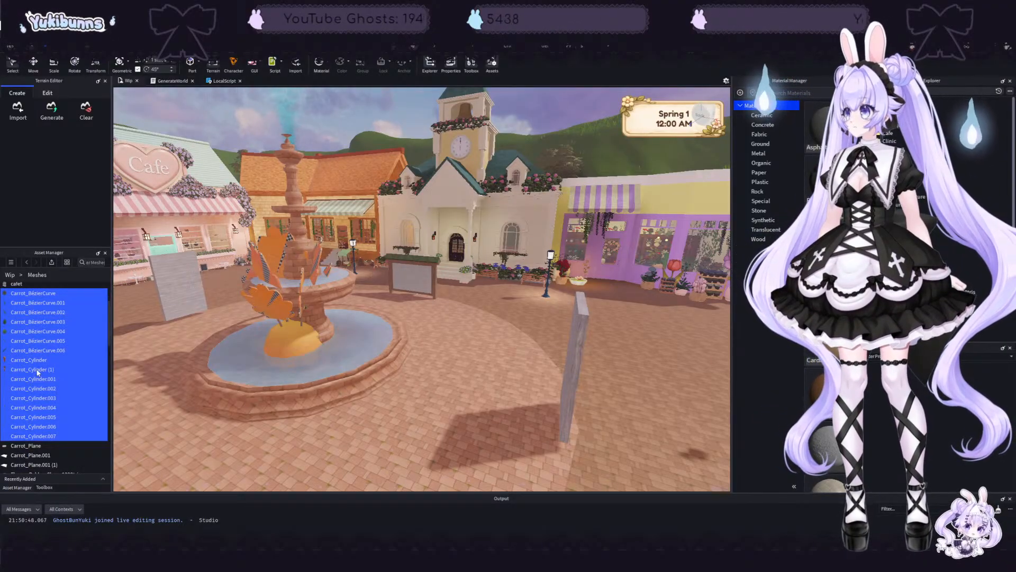
pyautogui.keyDown('ctrl'); pyautogui.click(36, 369); pyautogui.keyUp('ctrl')
pyautogui.rightClick(43, 361)
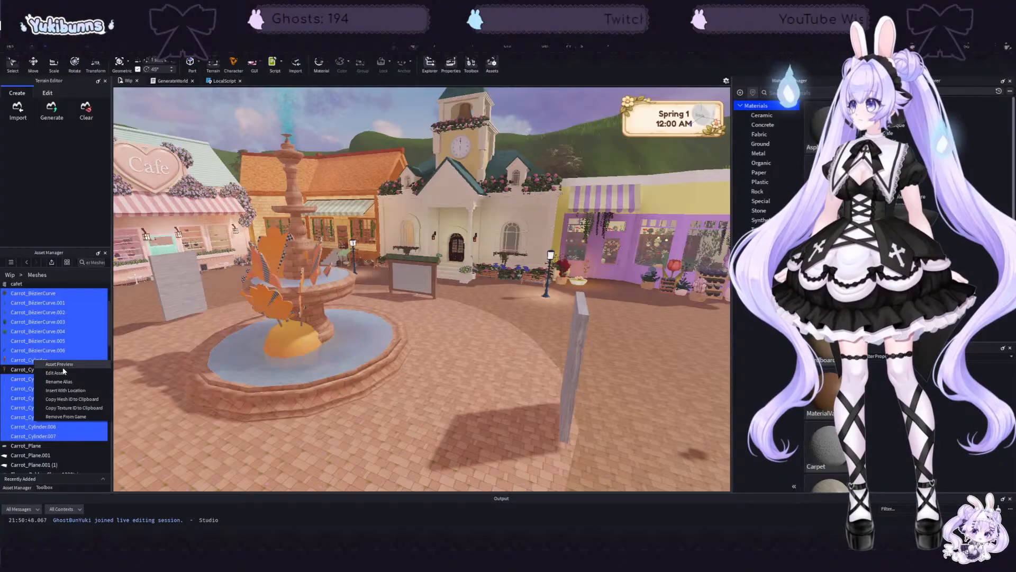
pyautogui.click(89, 391)
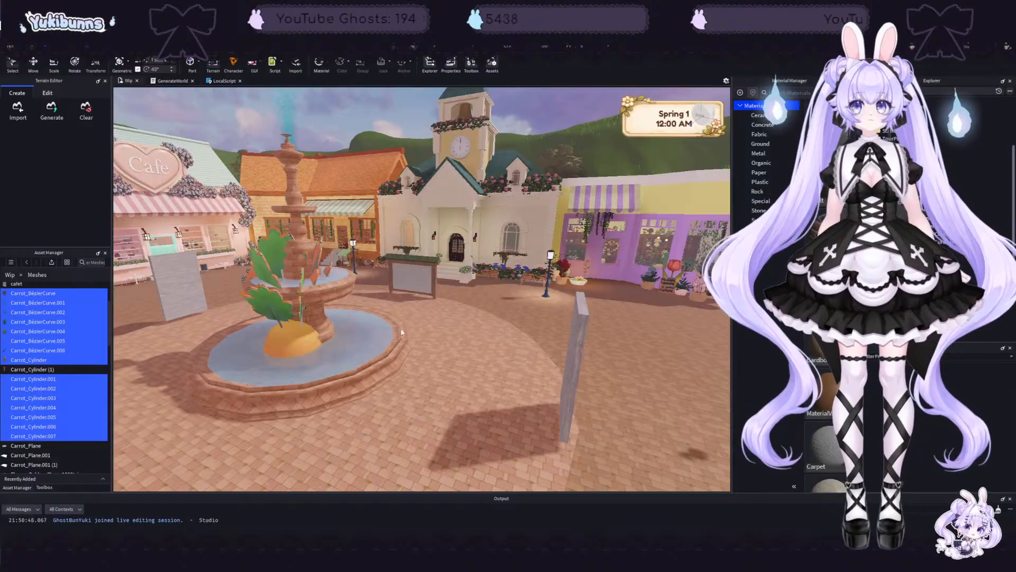
# Step: Delete the old orange-leaved carrot mesh Carrot_Cylinder.007 from the fountain
pyautogui.click(573, 365)
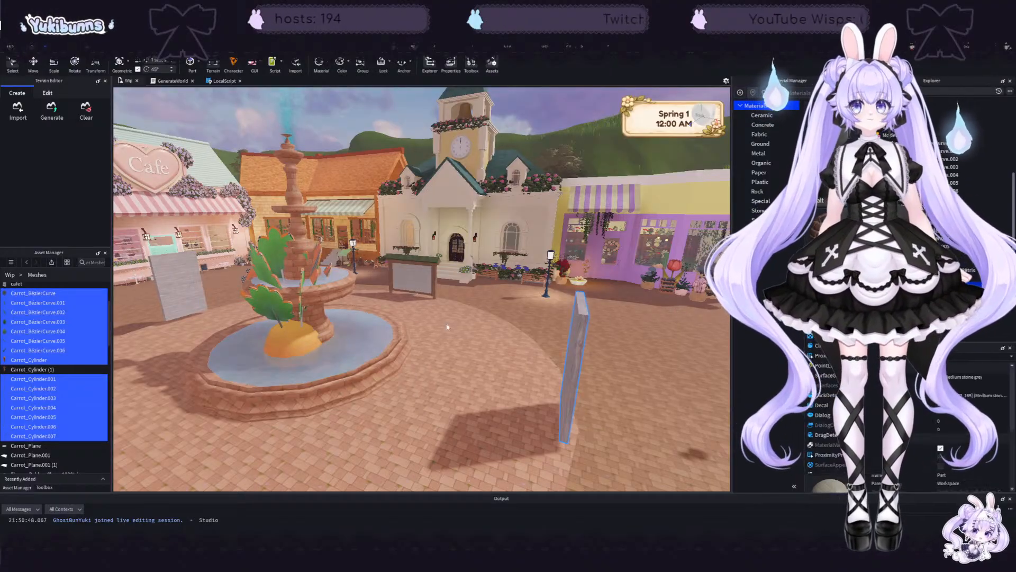
pyautogui.click(895, 284)
pyautogui.click(928, 206)
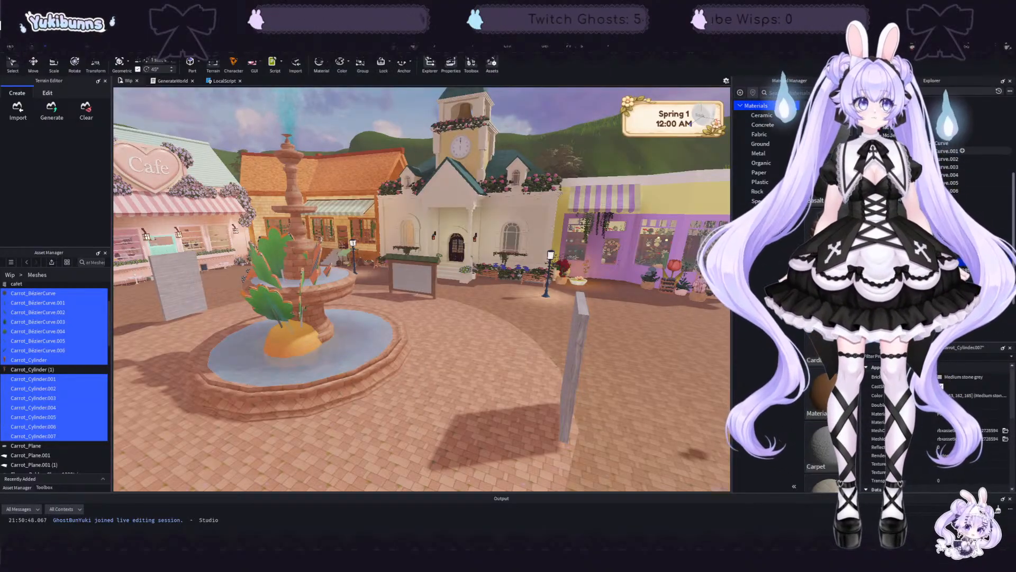
pyautogui.press('Delete')
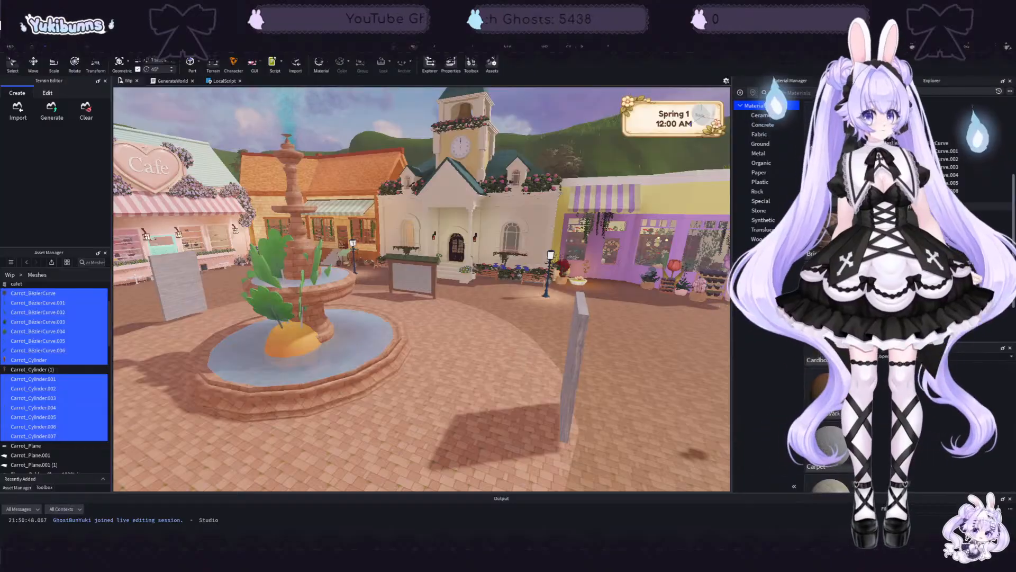
# Step: Group all the newly inserted carrot parts into one model and move it out of the fountain onto the plaza paving
pyautogui.click(938, 143)
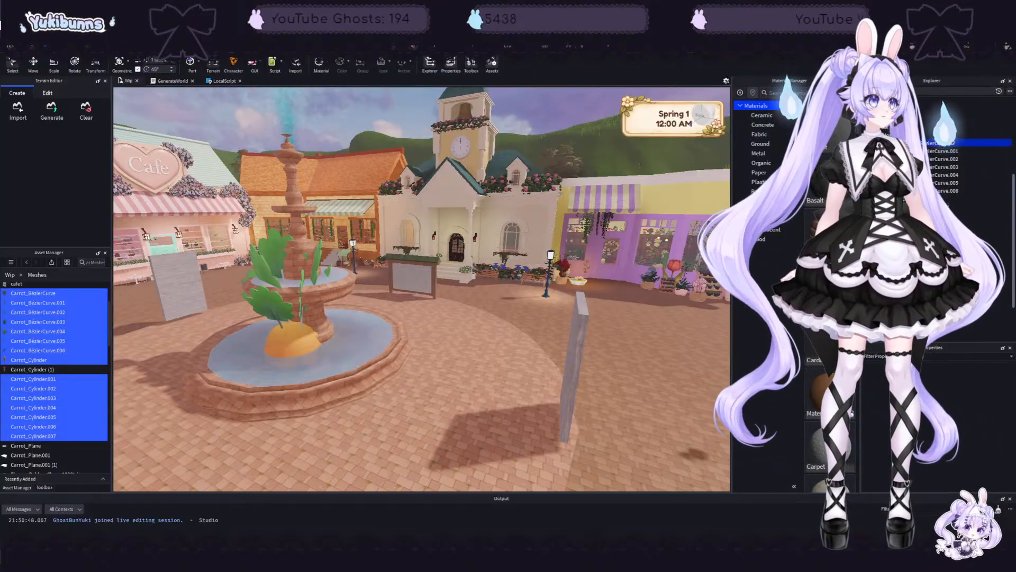
pyautogui.keyDown('shift'); pyautogui.click(935, 254); pyautogui.keyUp('shift')
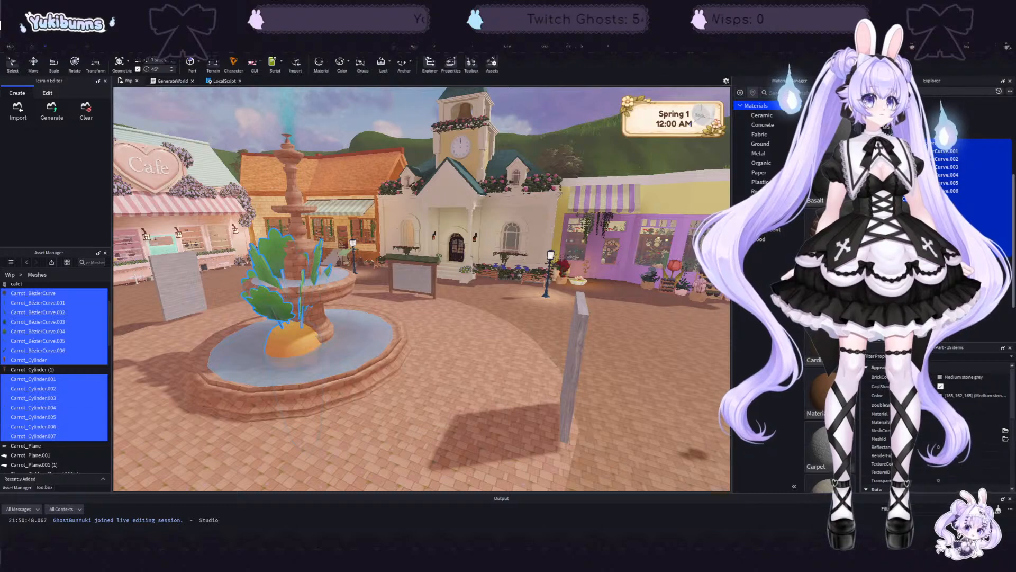
pyautogui.click(361, 64)
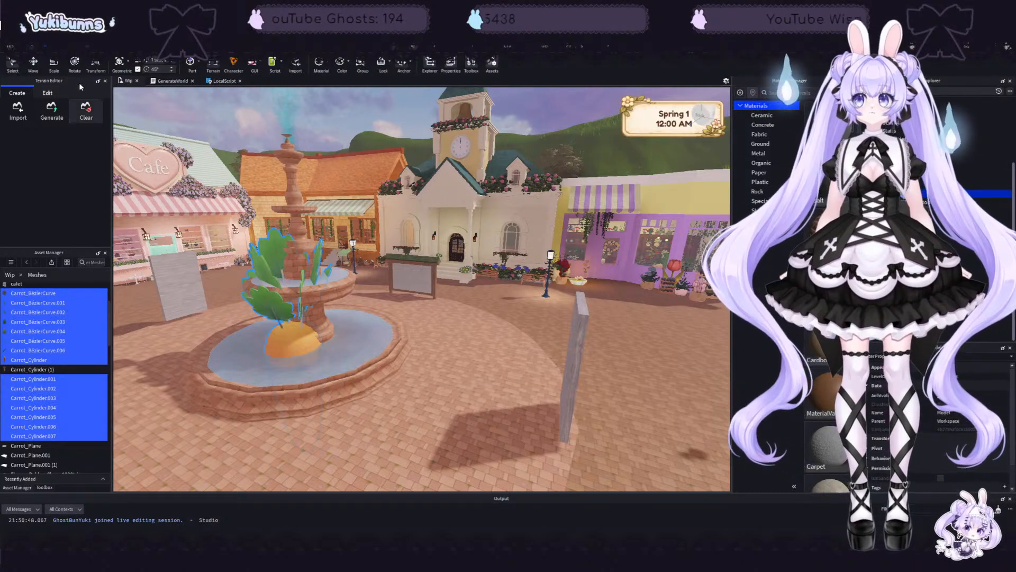
pyautogui.hotkey('ctrl', '2')
pyautogui.moveTo(352, 368); pyautogui.dragTo(675, 308)
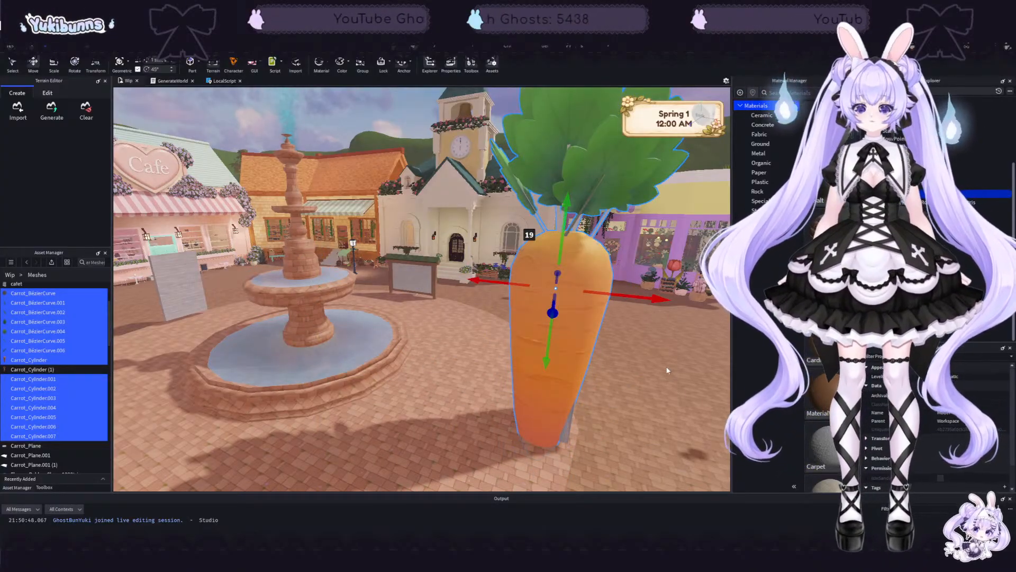
# Step: Select the carrot's stem cylinders and set their color to dark green, RGB 78, 117, 78
pyautogui.press('d')
pyautogui.moveTo(562, 330)
pyautogui.mouseDown(button='middle')
pyautogui.moveTo(526, 320)
pyautogui.moveTo(574, 334)
pyautogui.mouseUp(button='middle')
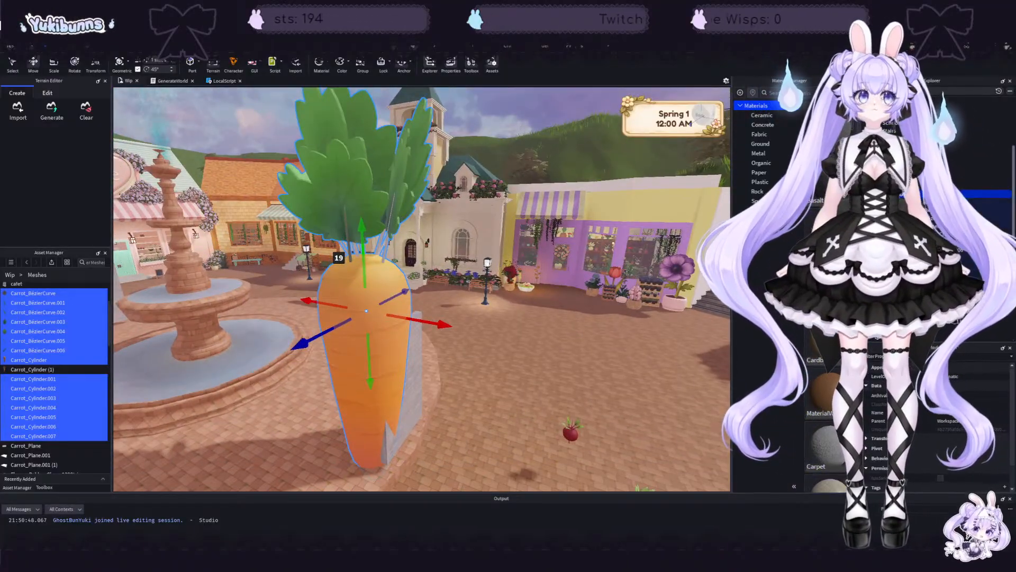
pyautogui.click(375, 284)
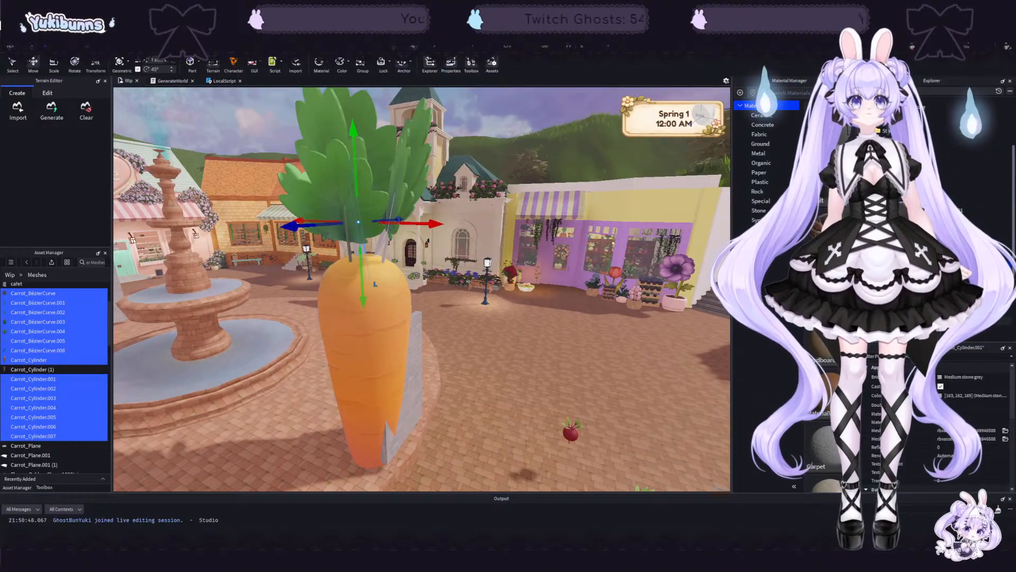
pyautogui.keyDown('shift'); pyautogui.click(953, 313); pyautogui.keyUp('shift')
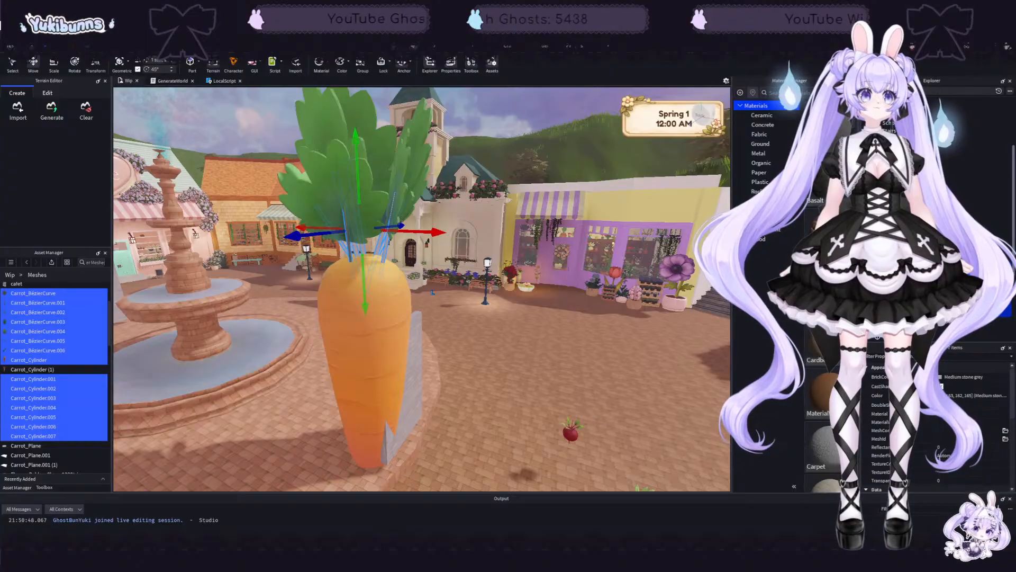
pyautogui.click(941, 396)
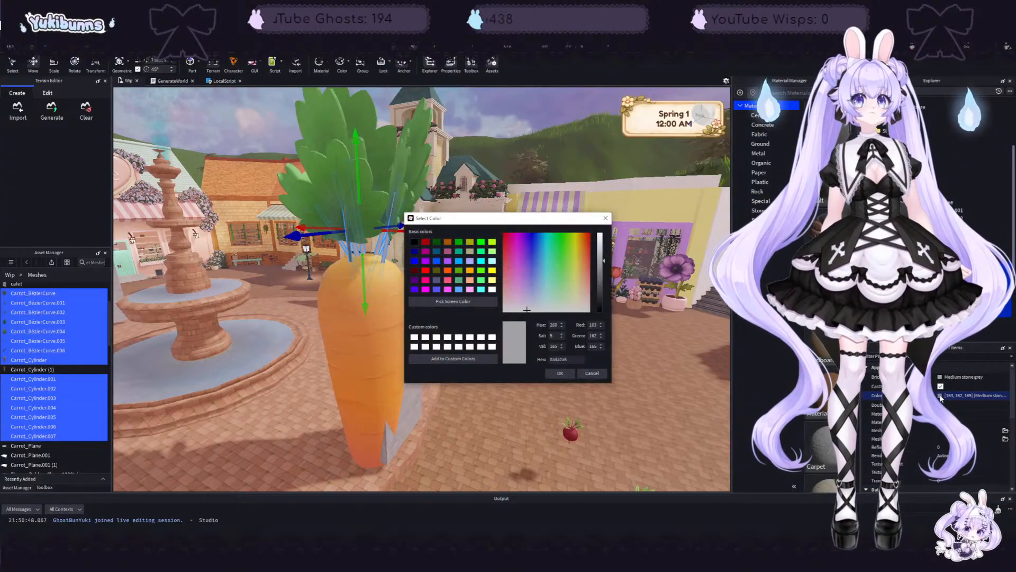
pyautogui.click(557, 280)
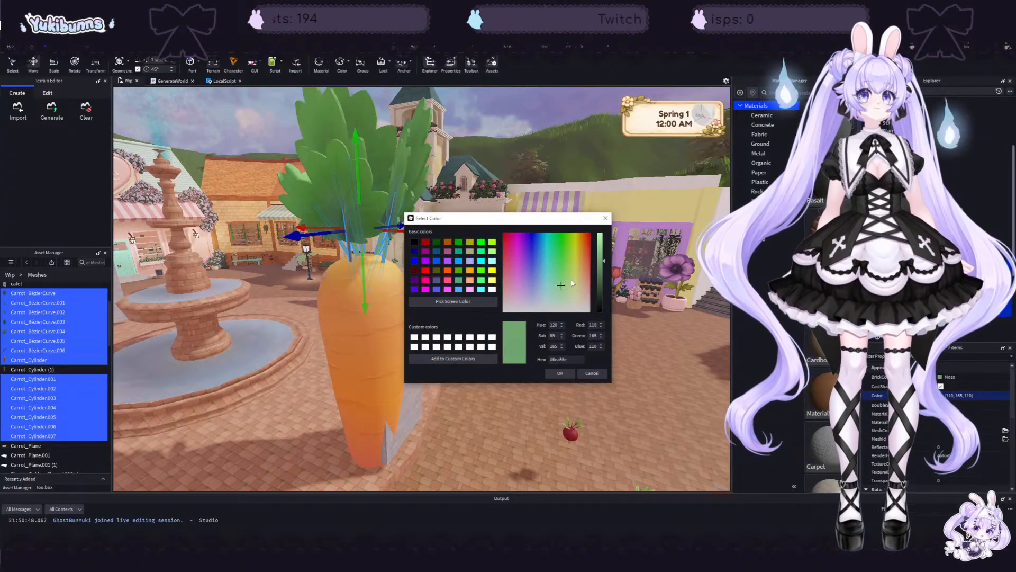
pyautogui.moveTo(603, 285); pyautogui.dragTo(603, 279)
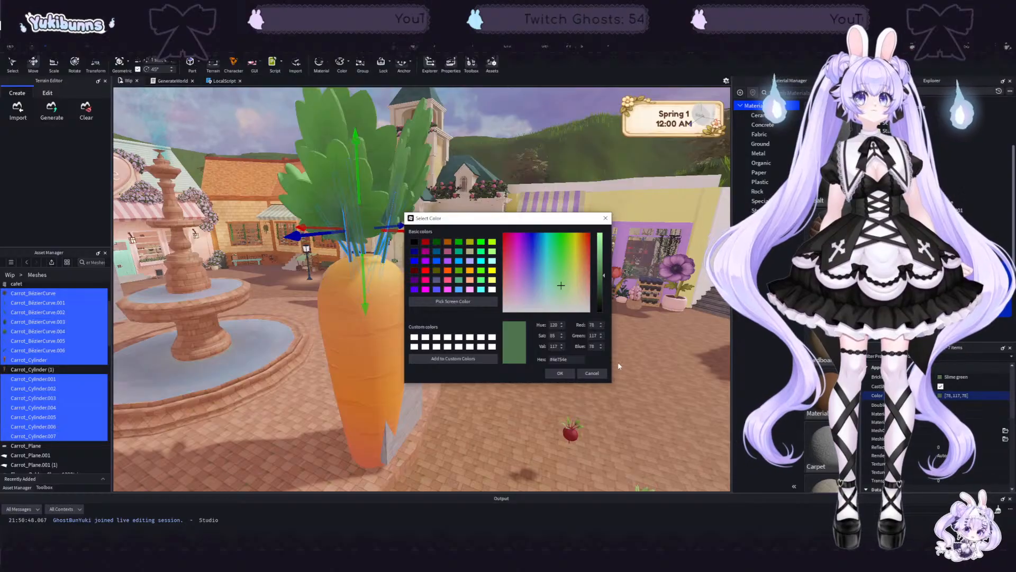
pyautogui.click(564, 376)
pyautogui.moveTo(584, 380); pyautogui.dragTo(586, 381, button='right')
pyautogui.click(652, 349)
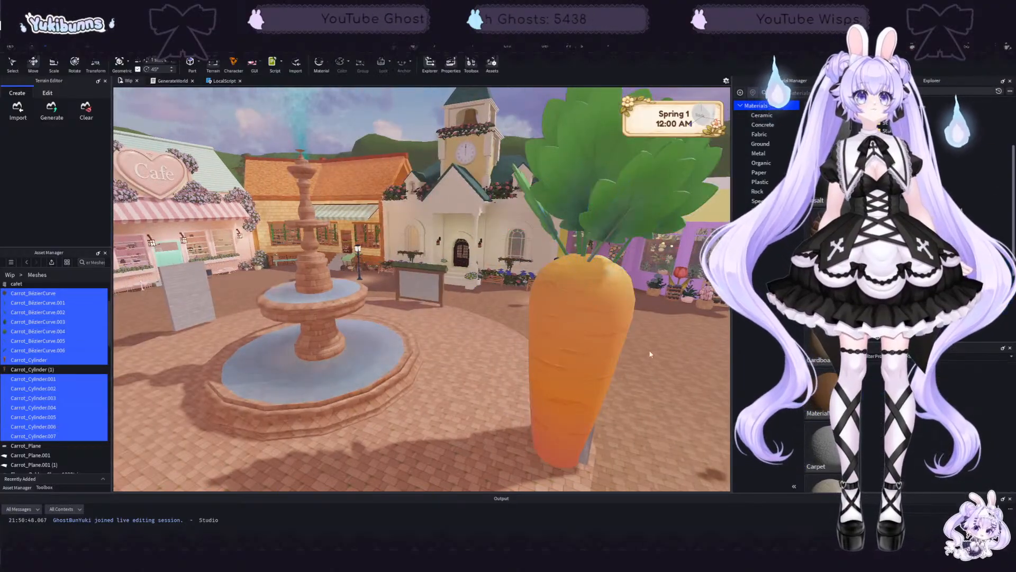
# Step: Examine the carrot's recolored stems, leaves and root up close from several sides
pyautogui.moveTo(653, 346); pyautogui.dragTo(638, 347, button='right')
pyautogui.press('d')
pyautogui.scroll(3, 510, 288)
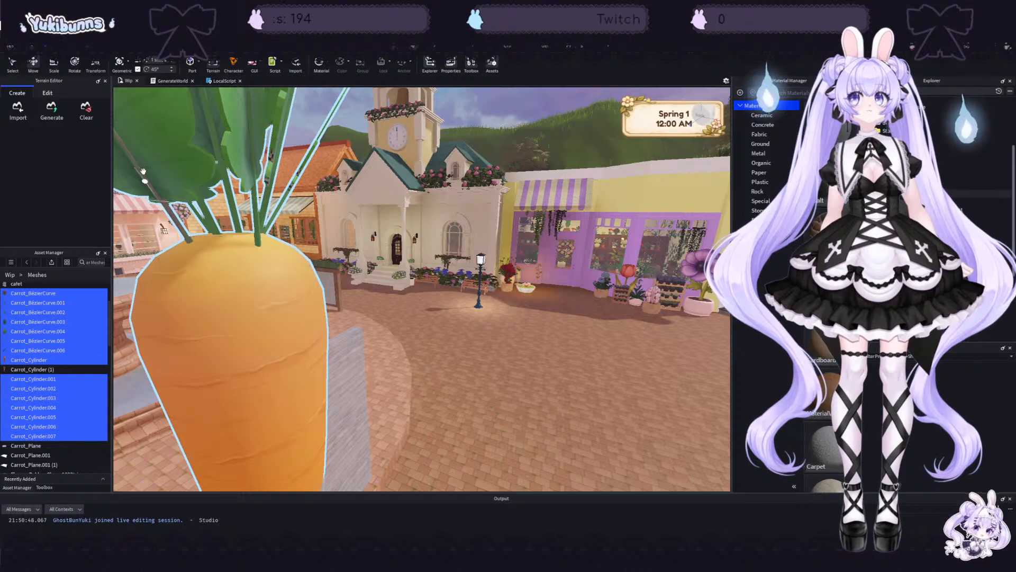
pyautogui.moveTo(536, 344); pyautogui.dragTo(555, 352, button='middle')
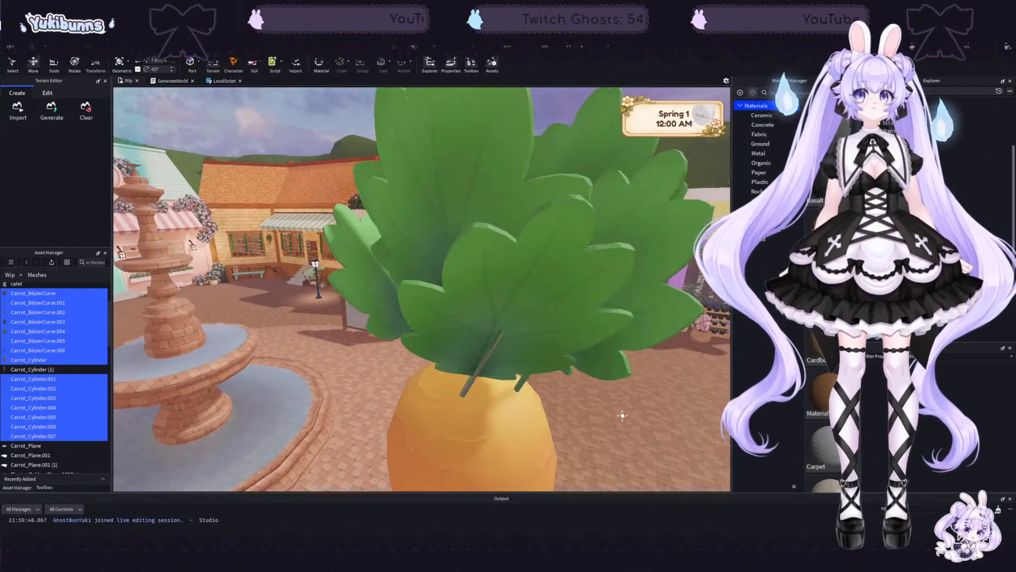
pyautogui.moveTo(621, 415); pyautogui.dragTo(629, 395, button='middle')
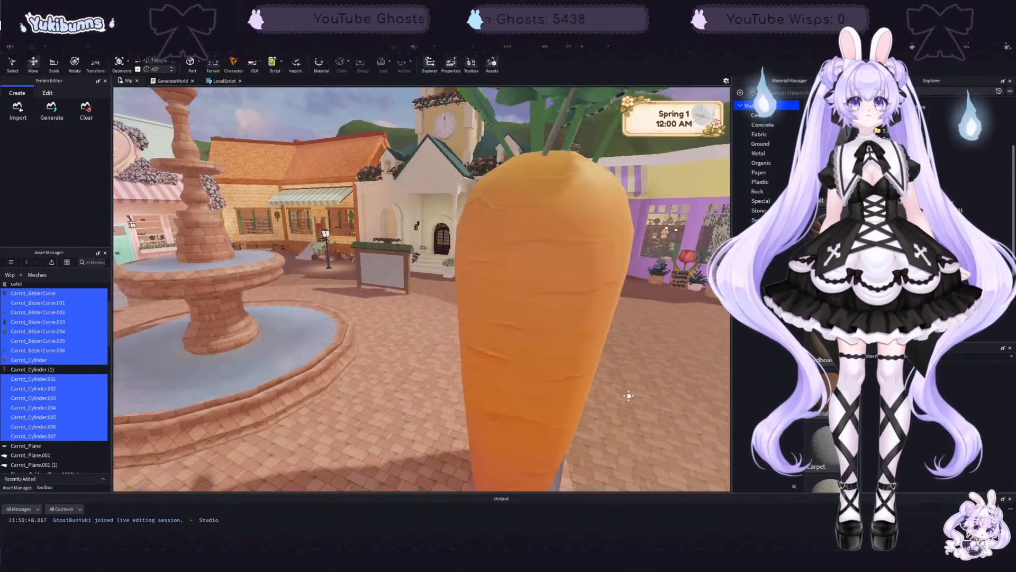
pyautogui.moveTo(662, 336); pyautogui.dragTo(566, 369, button='middle')
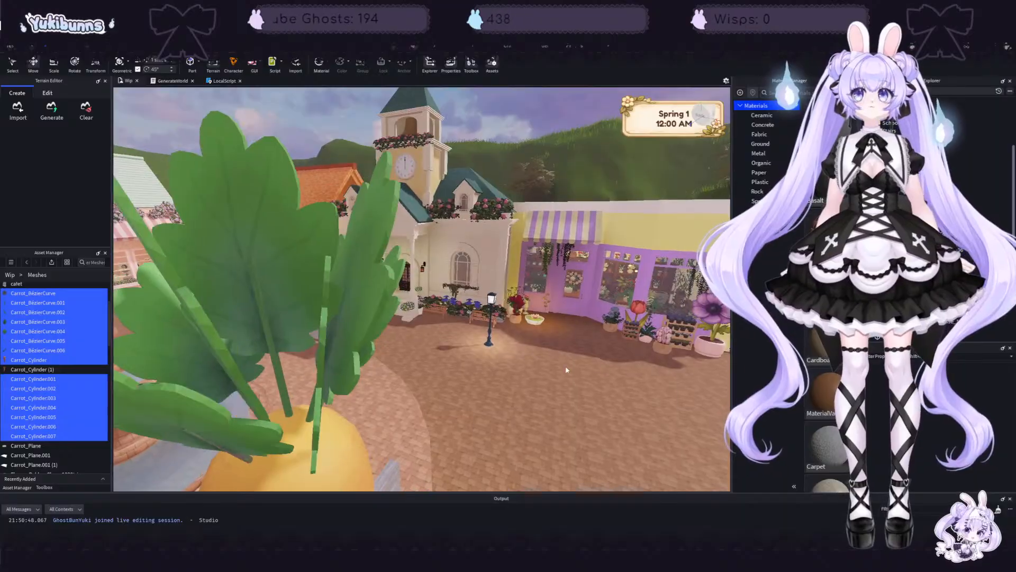
pyautogui.press('q')
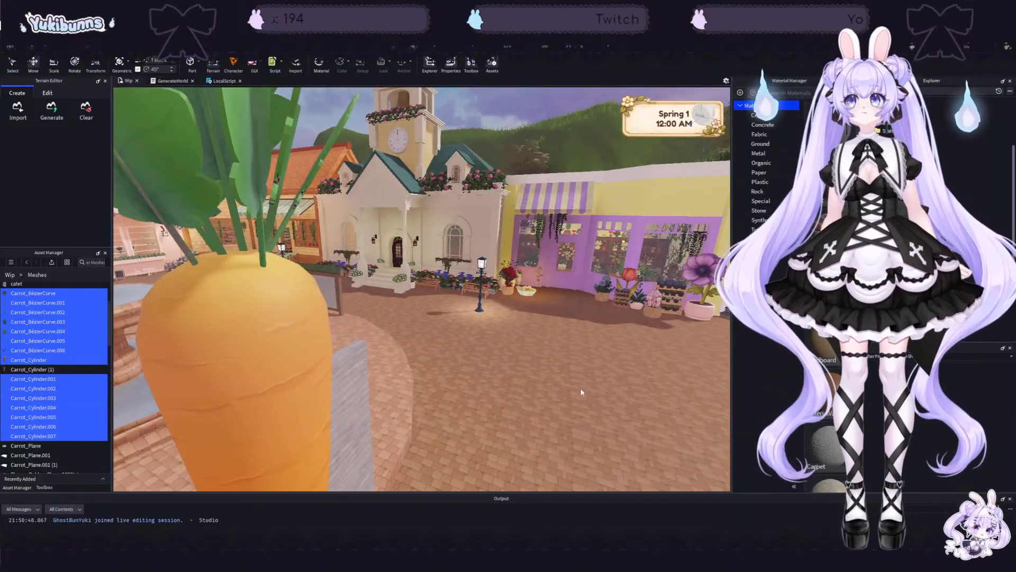
pyautogui.moveTo(581, 392); pyautogui.dragTo(581, 392, button='right')
# Step: Select the carrot model and scale it down to a small fraction of its size
pyautogui.click(412, 395)
pyautogui.scroll(1, 504, 437)
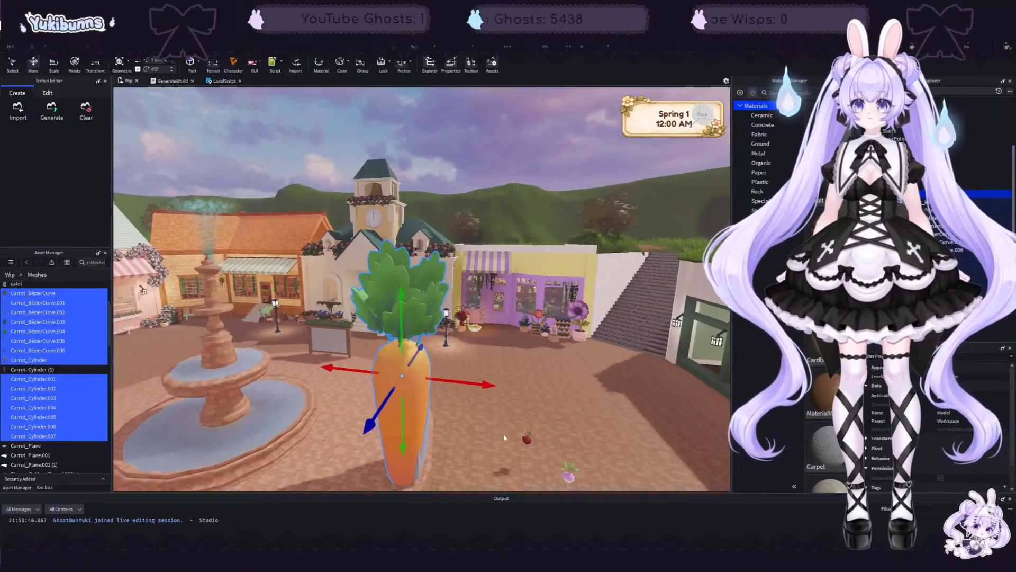
pyautogui.press('w')
pyautogui.moveTo(504, 438); pyautogui.dragTo(505, 437, button='right')
pyautogui.press('s')
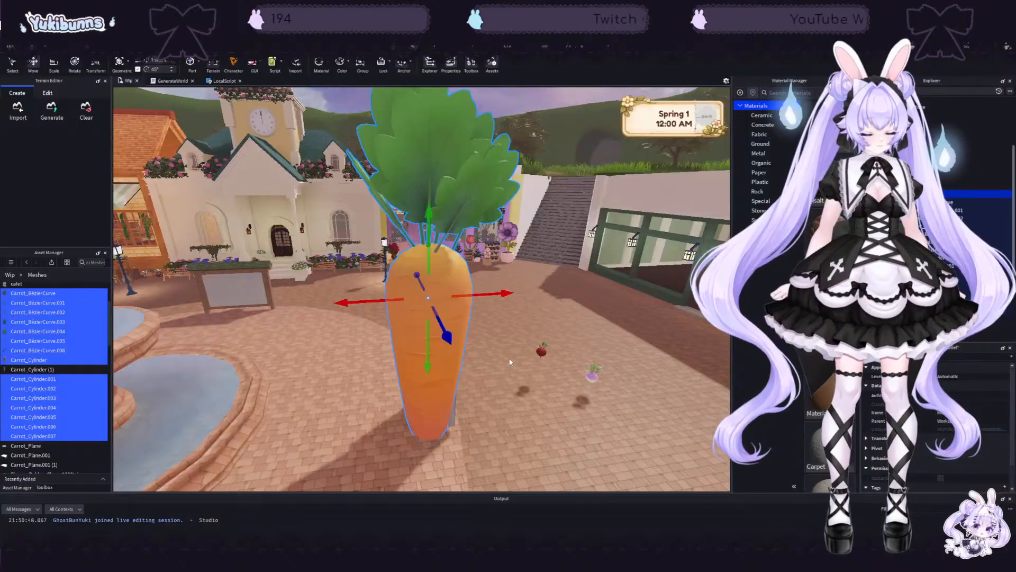
pyautogui.scroll(-2, 480, 254)
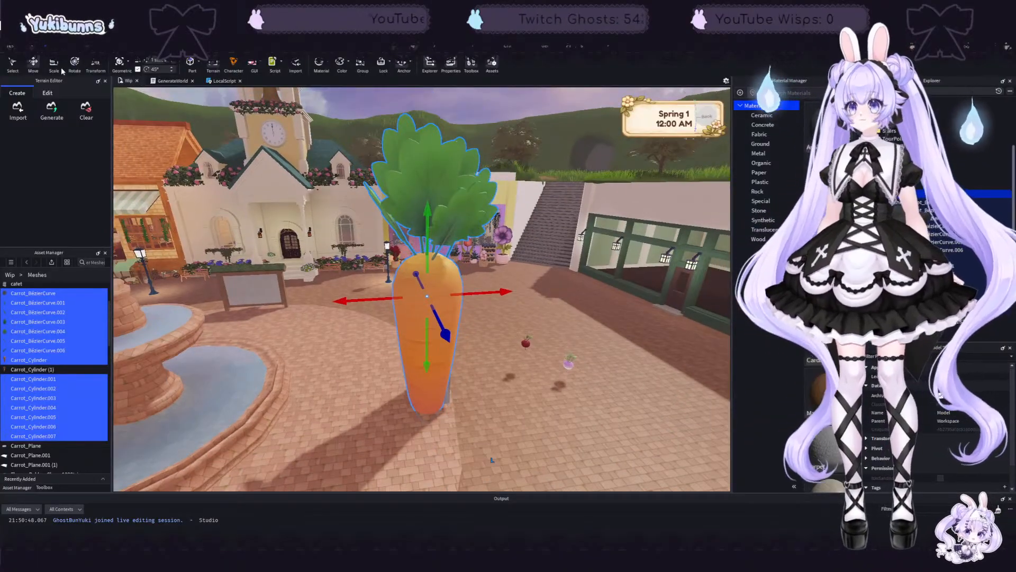
pyautogui.click(37, 64)
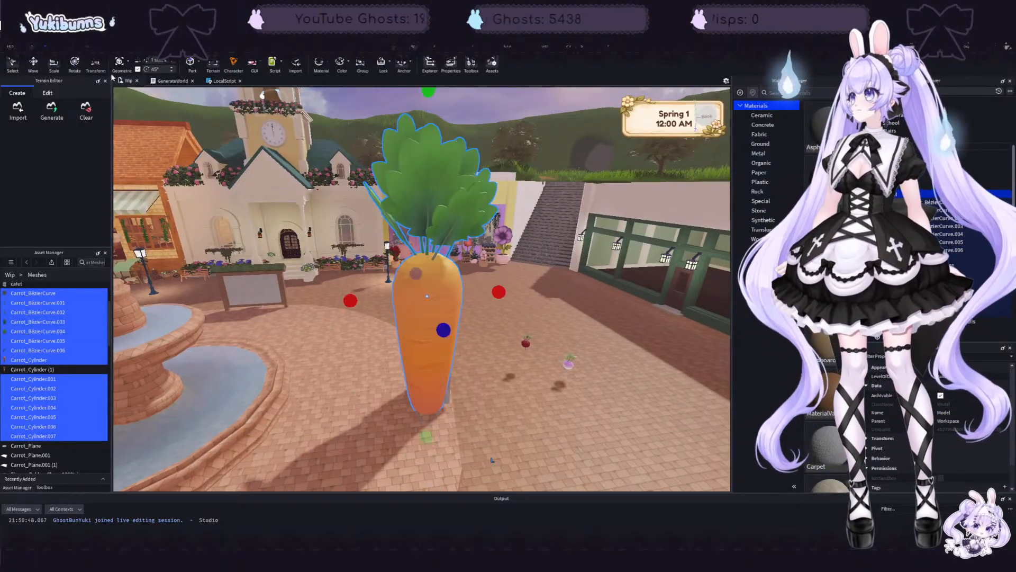
pyautogui.moveTo(428, 93); pyautogui.dragTo(423, 359)
# Step: Move the carrot across the plaza to stand beside the beet and turnip
pyautogui.click(36, 67)
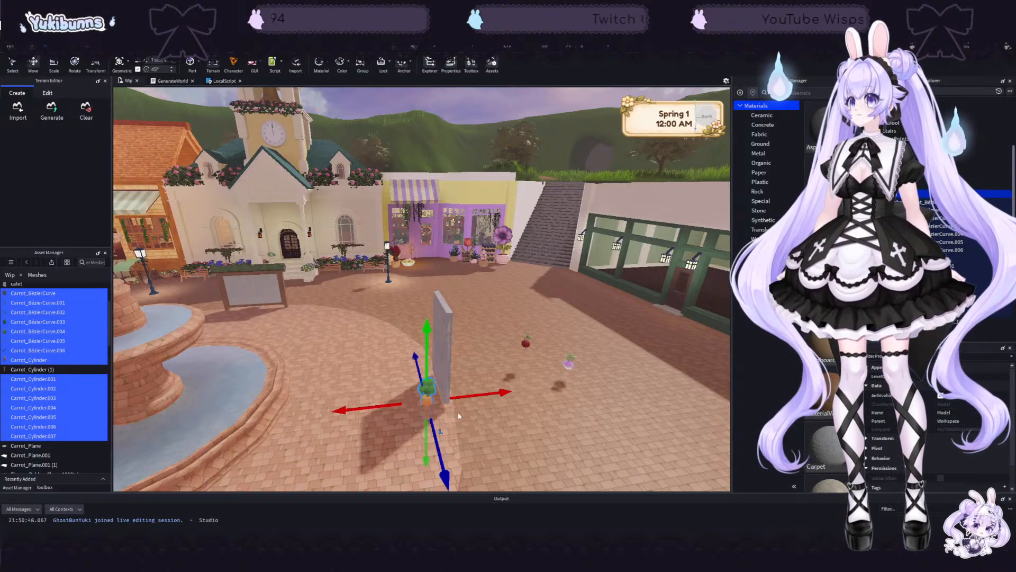
pyautogui.moveTo(460, 398); pyautogui.dragTo(520, 352)
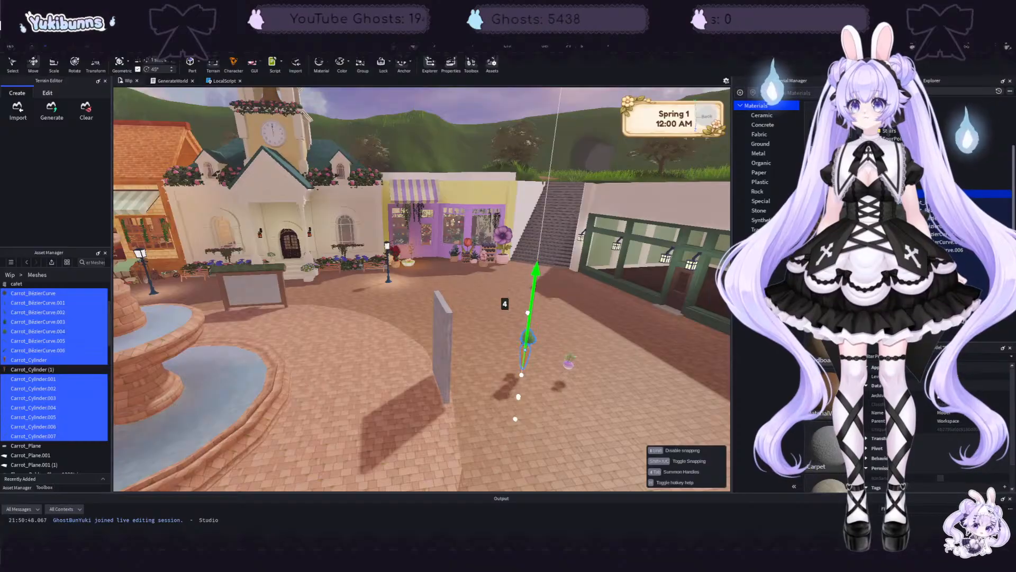
pyautogui.scroll(5, 577, 376)
pyautogui.scroll(-5, 577, 376)
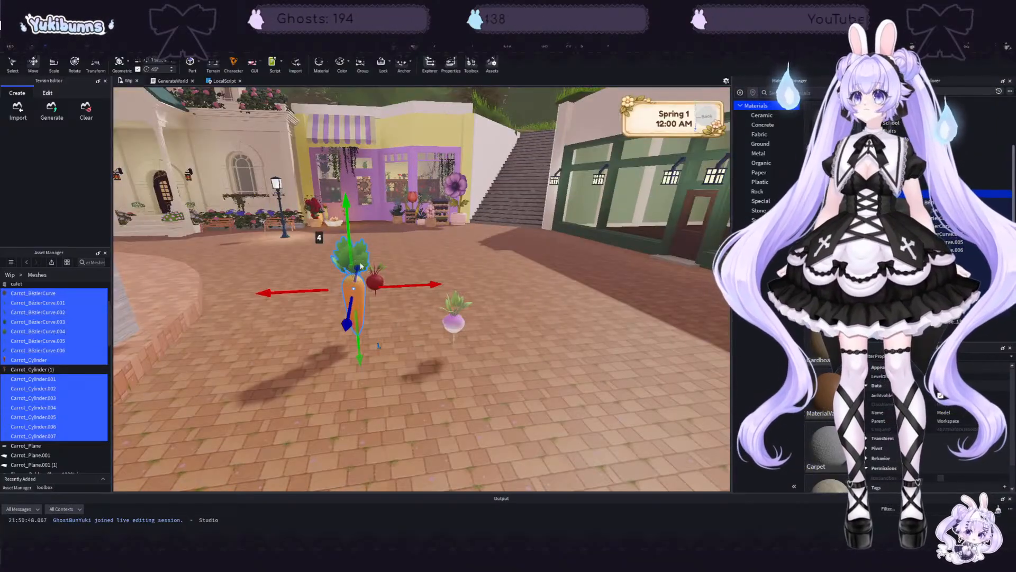
# Step: Scale the carrot down further to roughly match the neighbouring beet and turnip, and deselect it
pyautogui.hotkey('ctrl', '3')
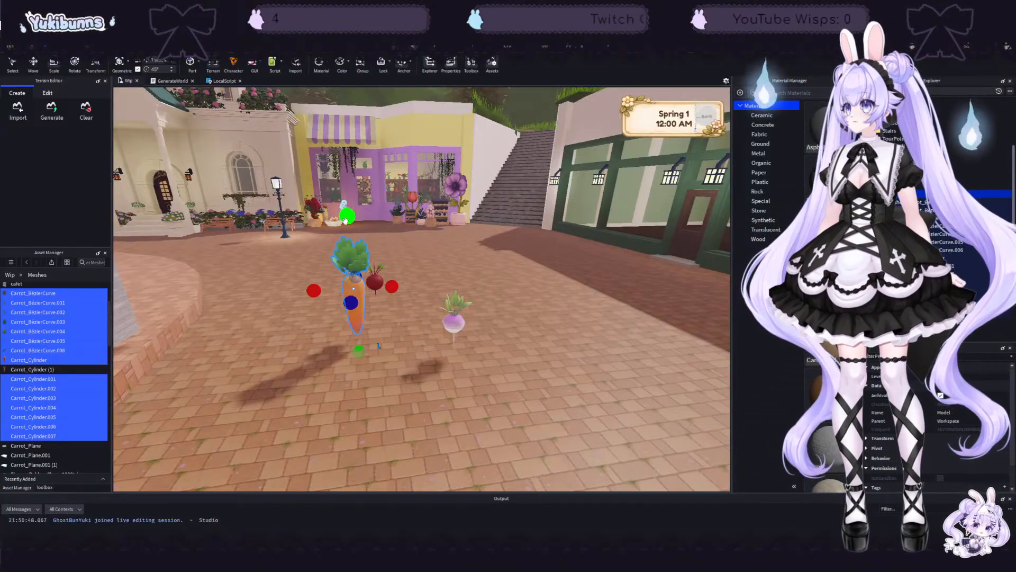
pyautogui.moveTo(345, 220); pyautogui.dragTo(350, 278)
pyautogui.click(407, 344)
# Step: Compare the carrot's size and look with the beet and turnip from several angles
pyautogui.scroll(4, 407, 345)
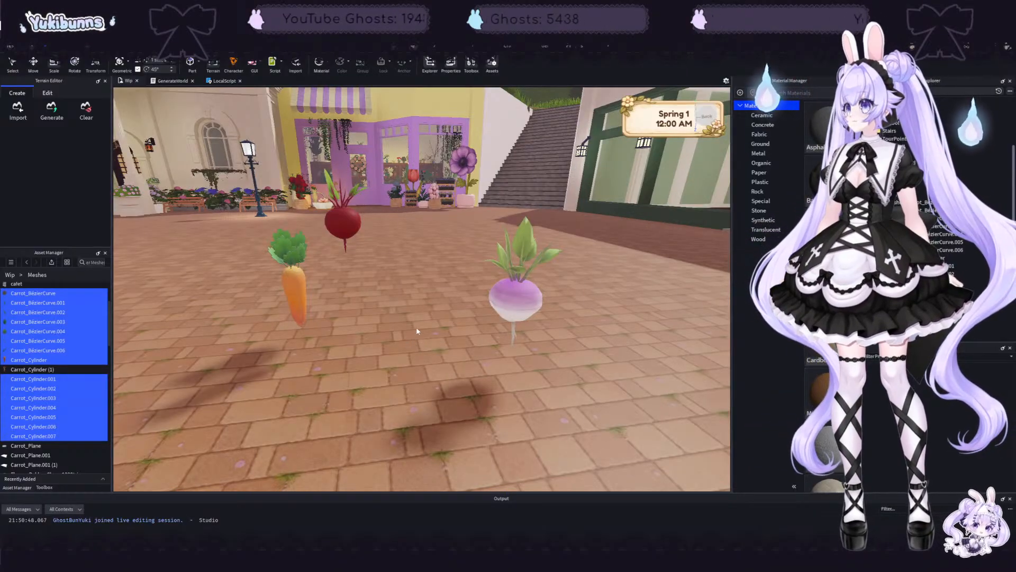
pyautogui.press('a')
pyautogui.moveTo(417, 332); pyautogui.dragTo(416, 332, button='right')
pyautogui.press('a')
pyautogui.scroll(-3, 417, 332)
pyautogui.scroll(3, 417, 334)
pyautogui.scroll(2, 417, 331)
pyautogui.scroll(-2, 417, 332)
pyautogui.scroll(2, 417, 331)
pyautogui.scroll(-3, 428, 335)
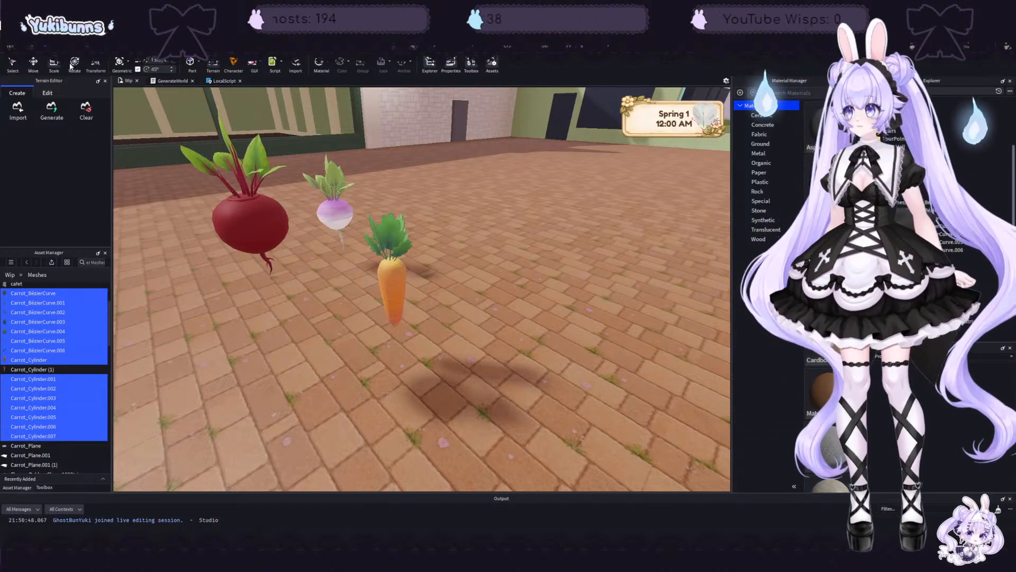
# Step: Start a playtest of the place and walk the character from the fountain to the carrot, beet and turnip
pyautogui.click(256, 242)
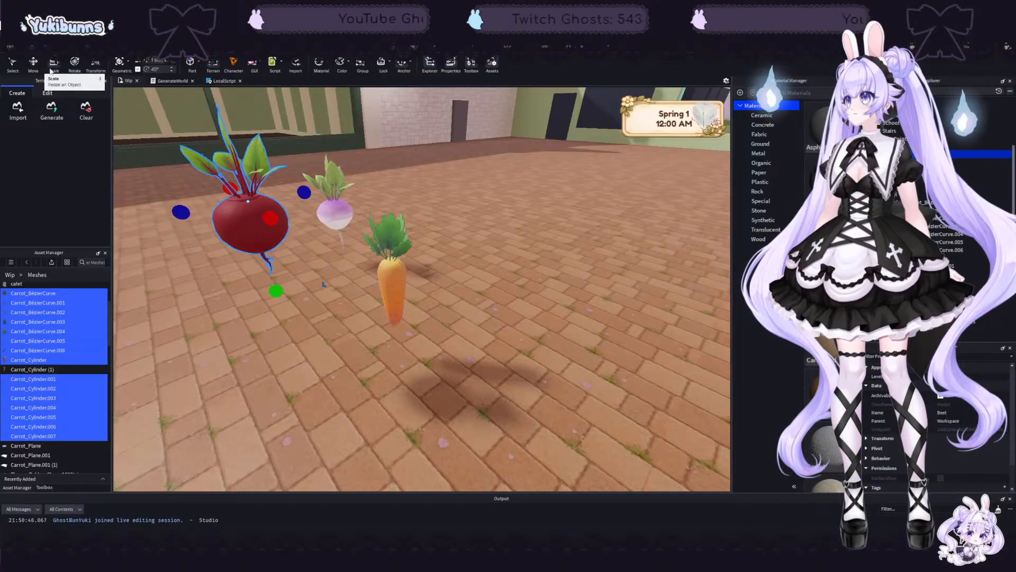
pyautogui.click(46, 48)
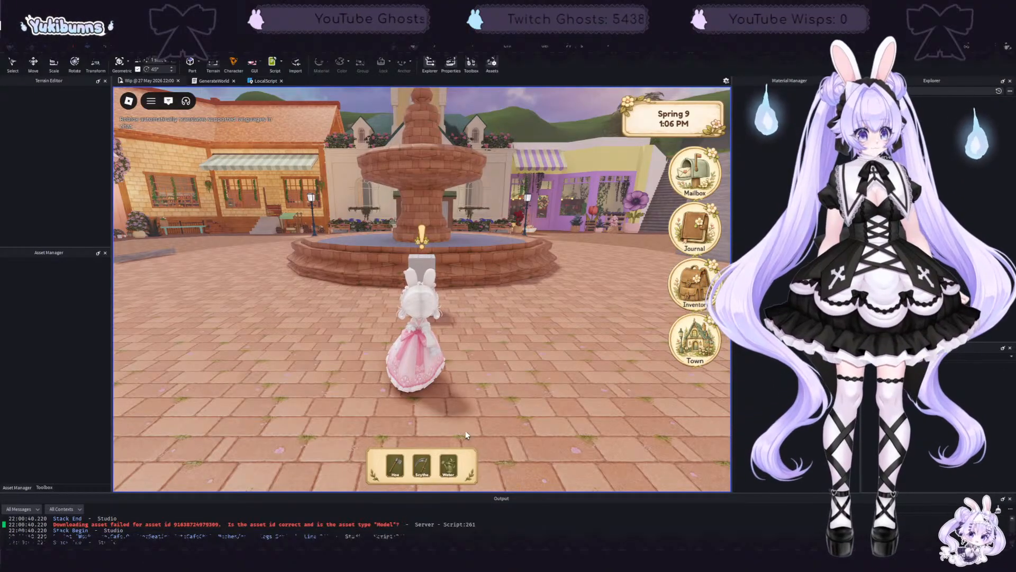
pyautogui.press('w')
pyautogui.moveTo(524, 357); pyautogui.dragTo(526, 345, button='right')
pyautogui.press('w')
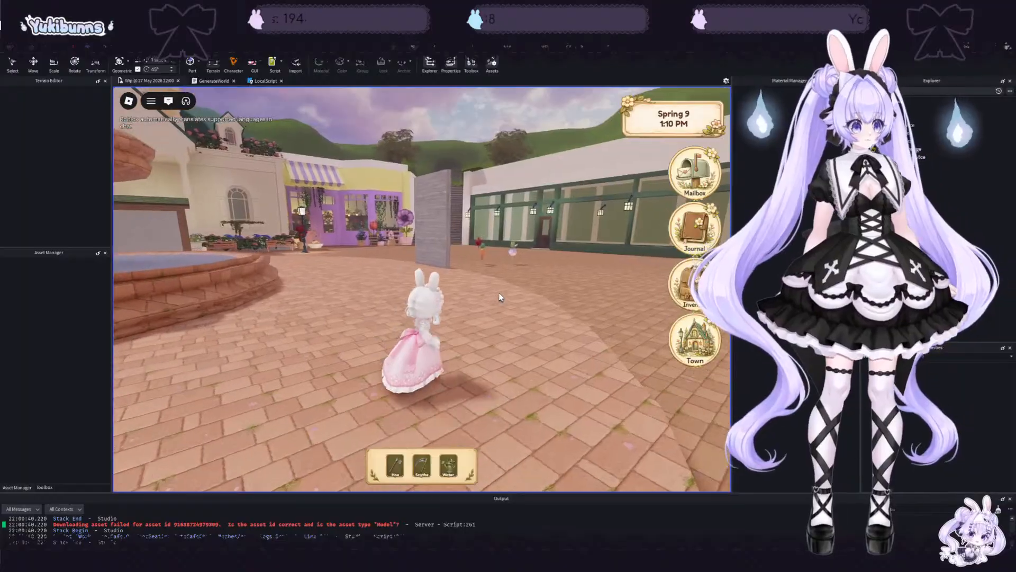
pyautogui.press('w')
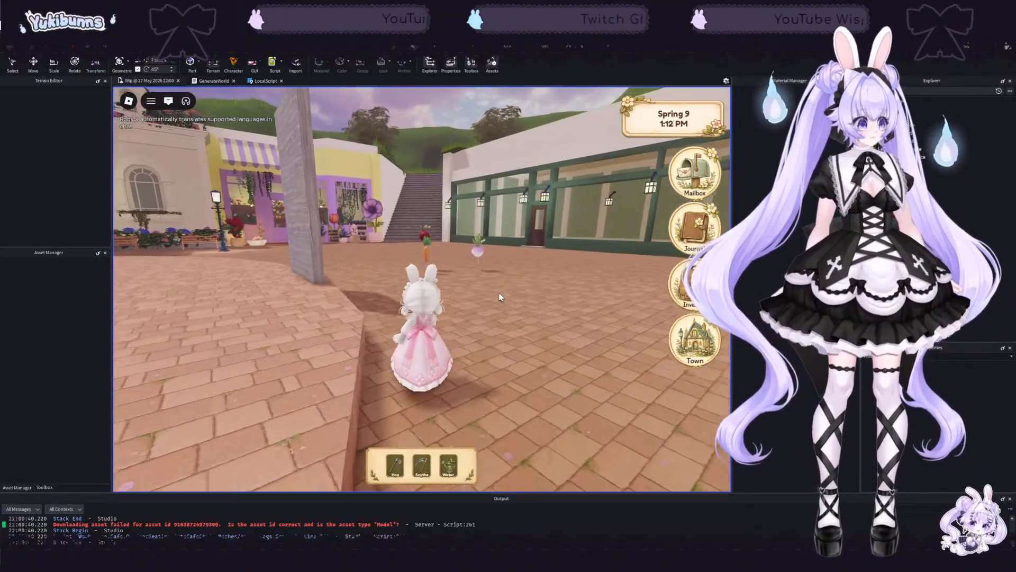
pyautogui.press('w')
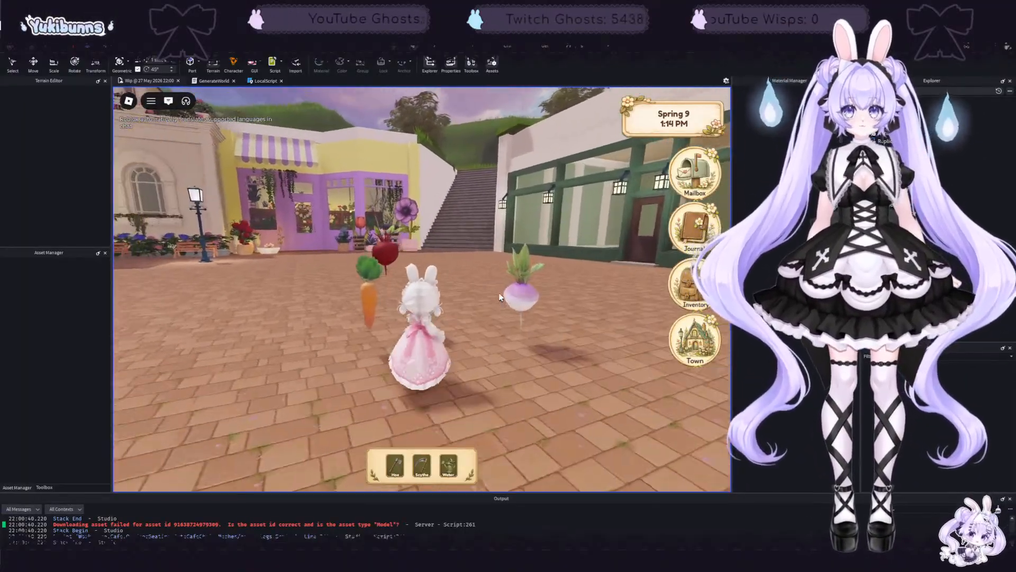
# Step: Compare the sizes of the carrot, beet and turnip with the character, from close up and from several angles
pyautogui.press('w')
pyautogui.moveTo(501, 297); pyautogui.dragTo(469, 323, button='right')
pyautogui.press('s')
pyautogui.press('a')
pyautogui.press('s')
pyautogui.scroll(3, 458, 312)
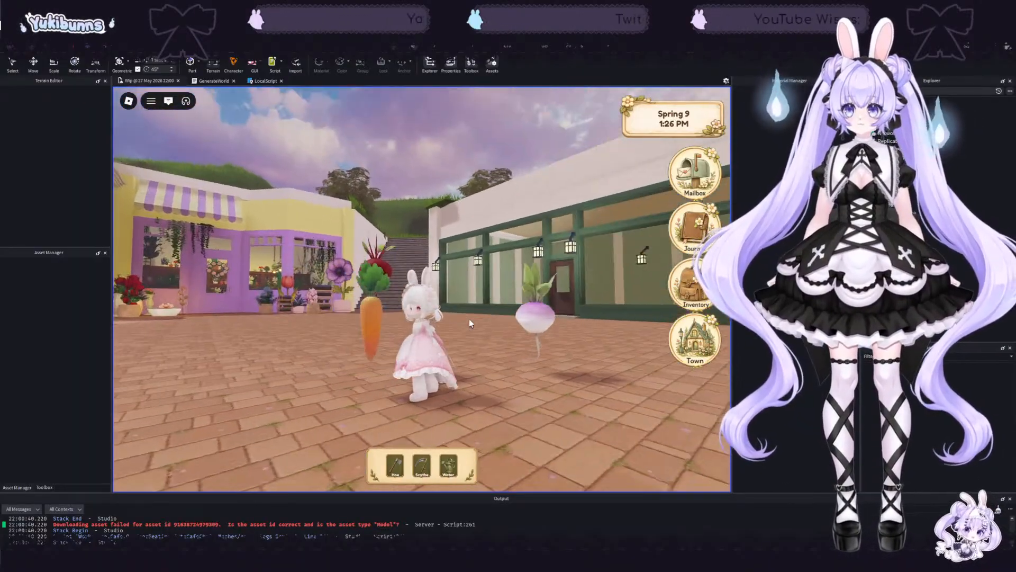
pyautogui.press('w')
pyautogui.press('a')
pyautogui.scroll(3, 469, 323)
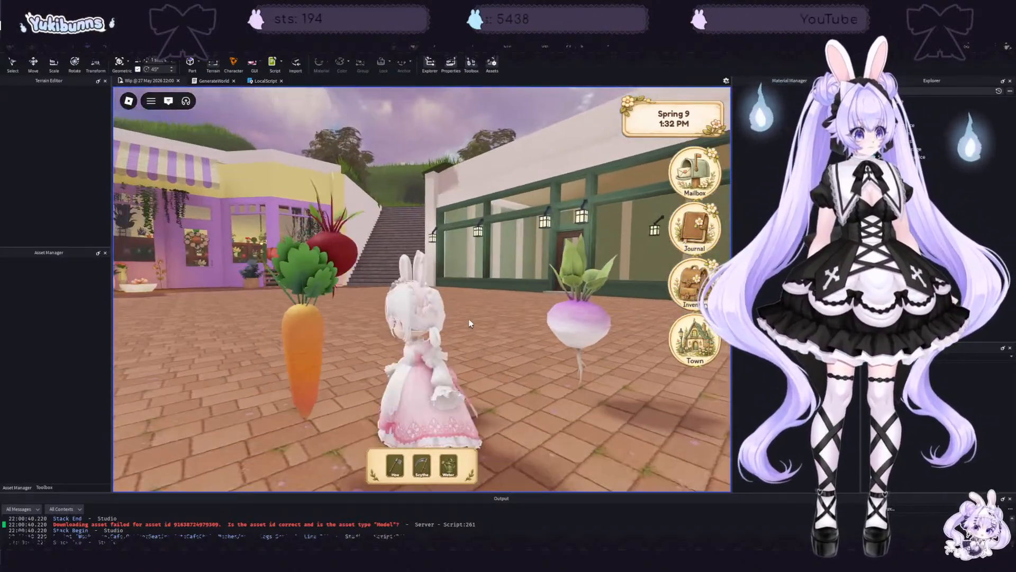
pyautogui.press('s')
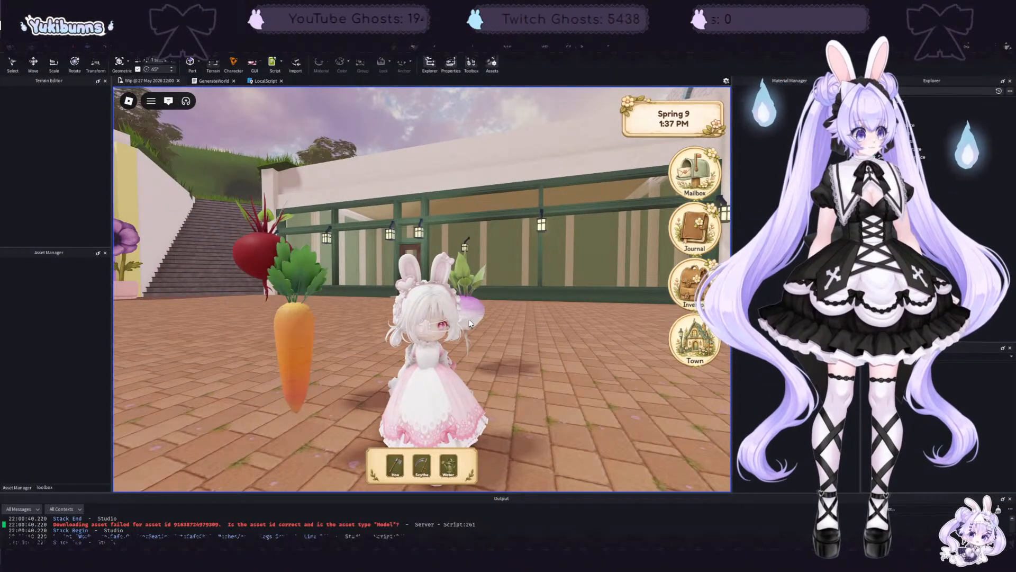
pyautogui.moveTo(470, 324); pyautogui.dragTo(487, 311, button='right')
pyautogui.scroll(-3, 490, 315)
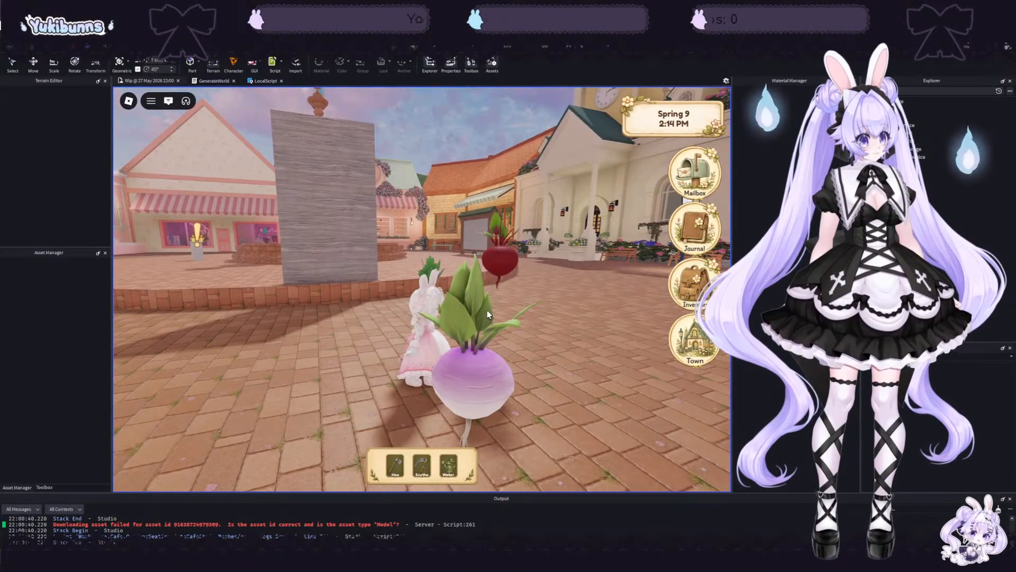
pyautogui.moveTo(487, 310); pyautogui.dragTo(487, 310, button='right')
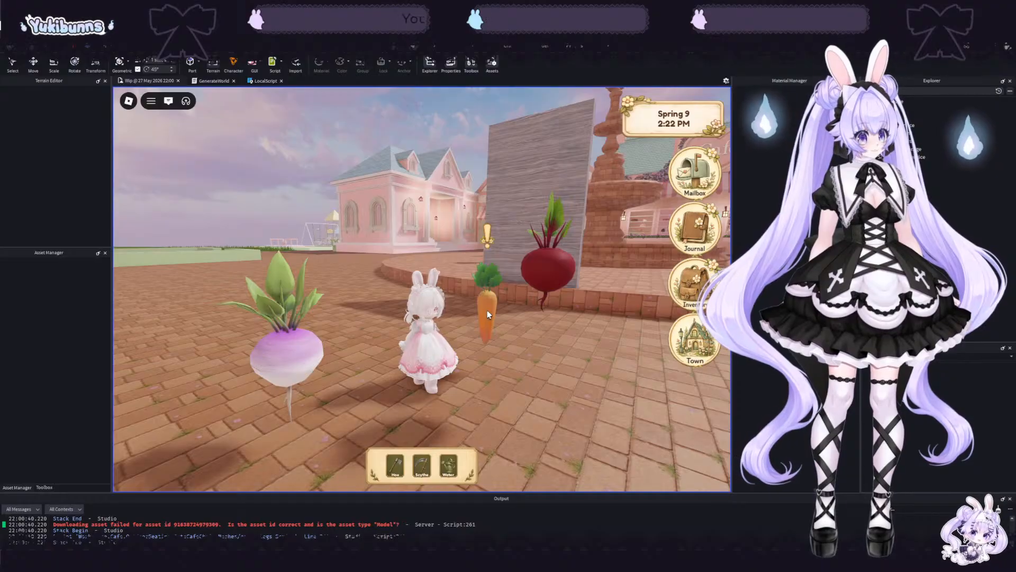
pyautogui.moveTo(487, 310); pyautogui.dragTo(487, 310, button='right')
# Step: Run and jump the character against the upright wooden slab to tip it over, and return to the turnip
pyautogui.press('w')
pyautogui.press('space')
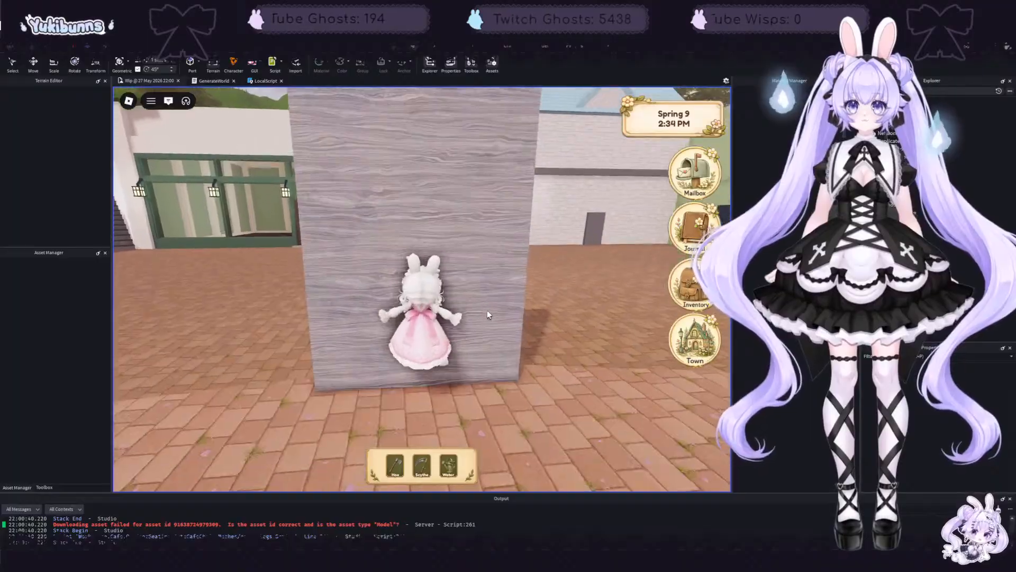
pyautogui.press('w')
pyautogui.press('space')
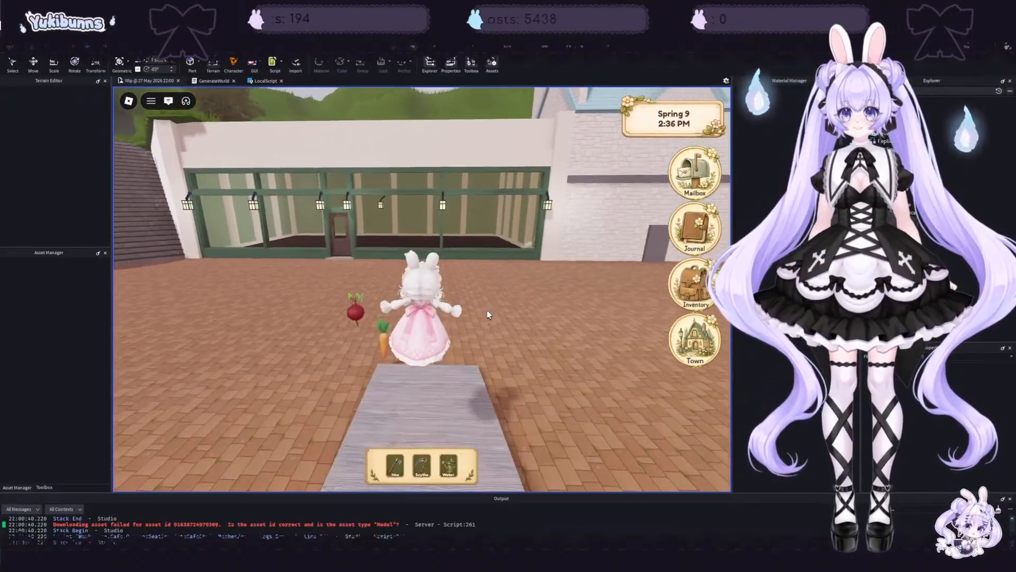
pyautogui.moveTo(487, 310); pyautogui.dragTo(487, 311, button='right')
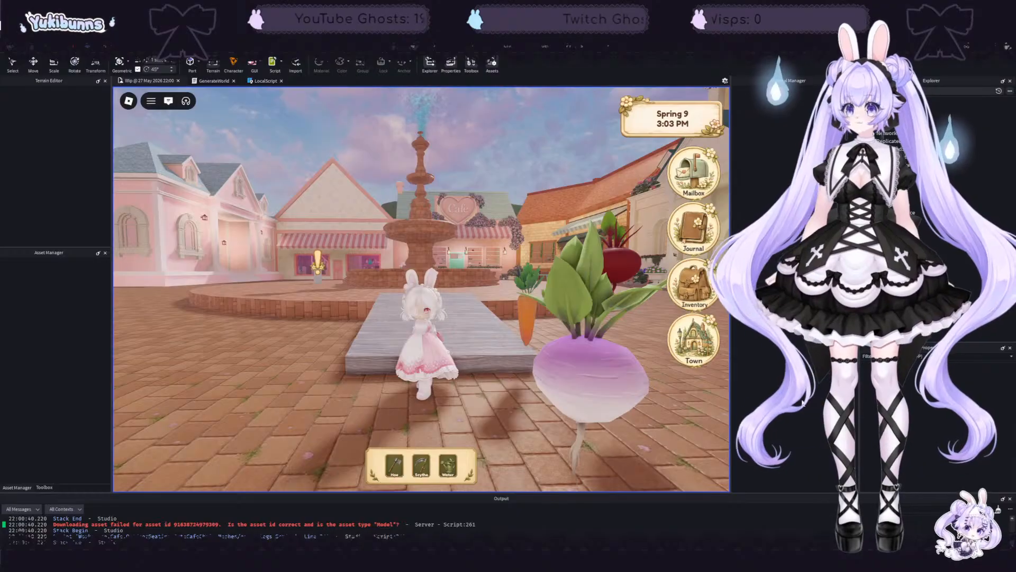
# Step: Enlarge the game viewport by narrowing the Material Manager and lowering the Output area
pyautogui.moveTo(731, 407); pyautogui.dragTo(909, 406)
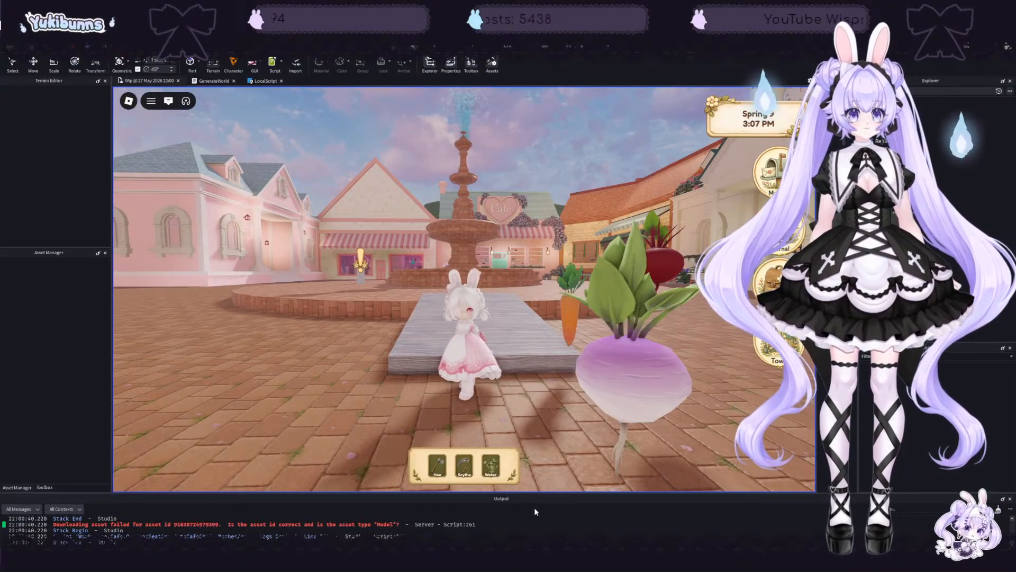
pyautogui.moveTo(542, 493); pyautogui.dragTo(527, 545)
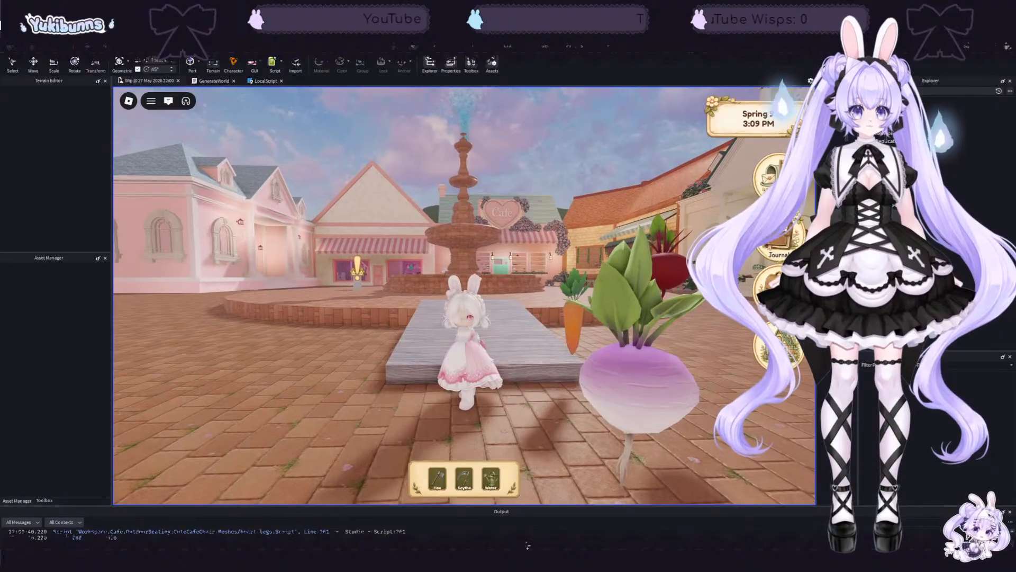
# Step: Walk the character around the raised plaza to the mayor character beside the fountain
pyautogui.press('w')
pyautogui.press('a')
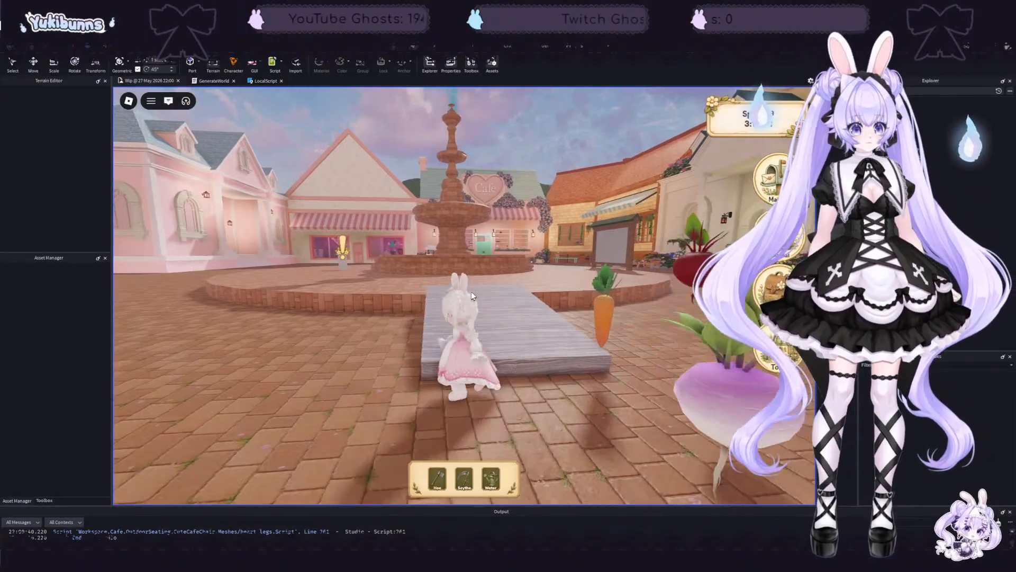
pyautogui.press('w')
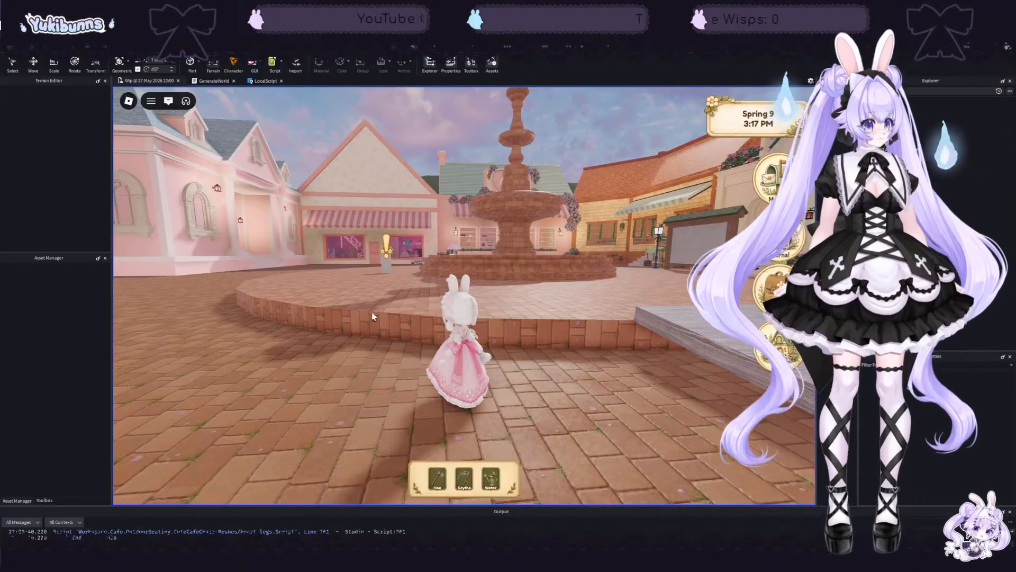
pyautogui.moveTo(432, 279); pyautogui.dragTo(432, 282, button='right')
pyautogui.press('w')
pyautogui.press('w')
pyautogui.press('s')
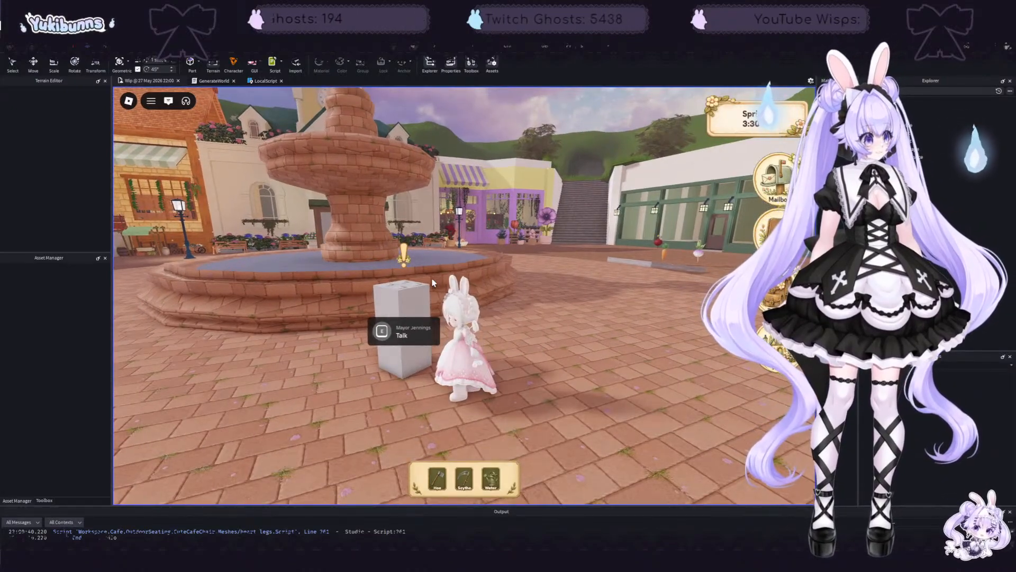
# Step: Walk the character to the pink building and inspect its entrance steps and double doors
pyautogui.moveTo(432, 282); pyautogui.dragTo(432, 279, button='right')
pyautogui.press('w')
pyautogui.press('w')
pyautogui.press('d')
pyautogui.press('w')
pyautogui.press('w')
pyautogui.press('d')
pyautogui.press('w')
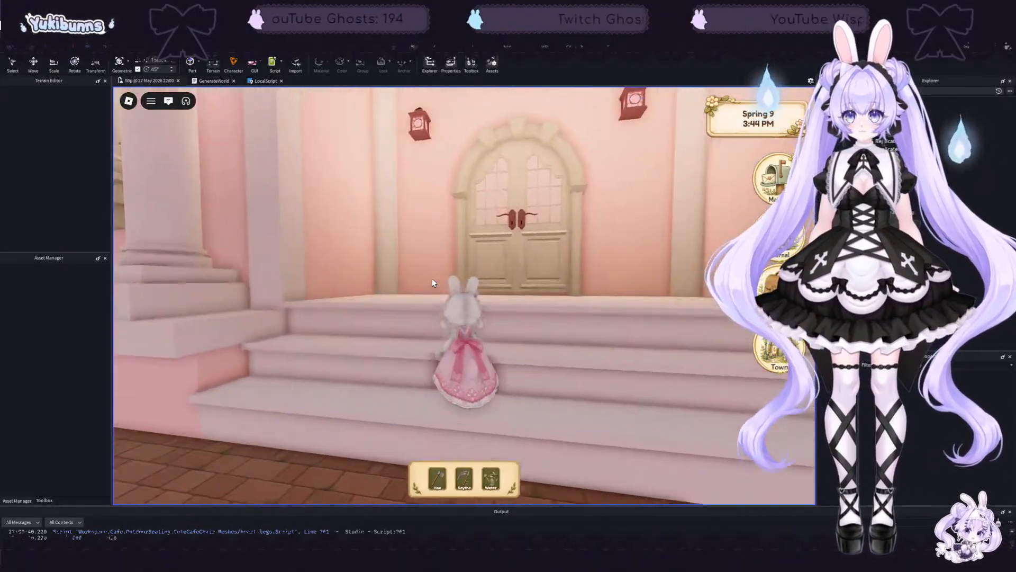
pyautogui.press('s')
pyautogui.press('d')
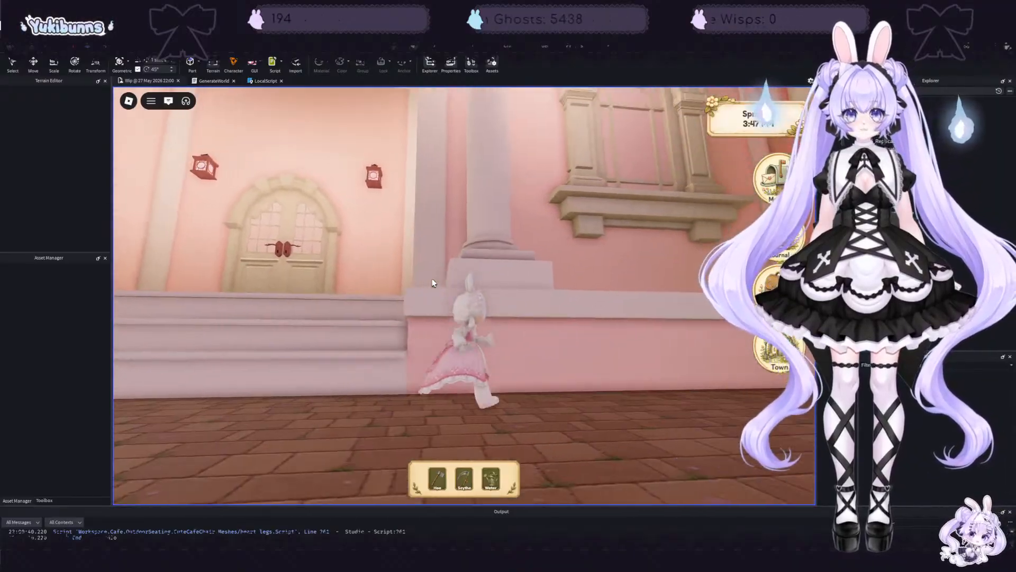
# Step: Walk the character along the pink building and out to the edge of the playground
pyautogui.moveTo(432, 279); pyautogui.dragTo(432, 279, button='right')
pyautogui.press('w')
pyautogui.press('w')
pyautogui.press('w')
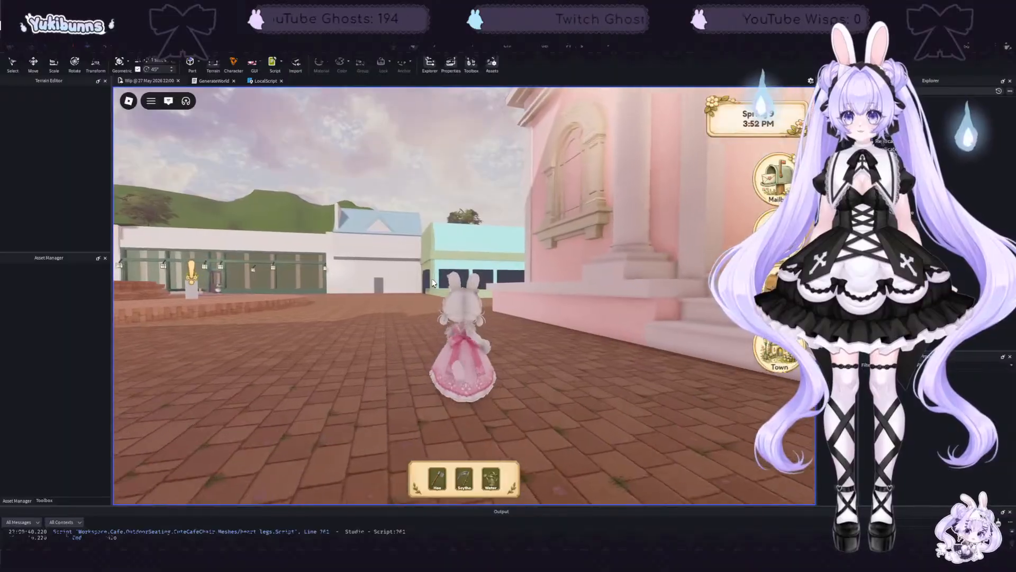
pyautogui.press('w')
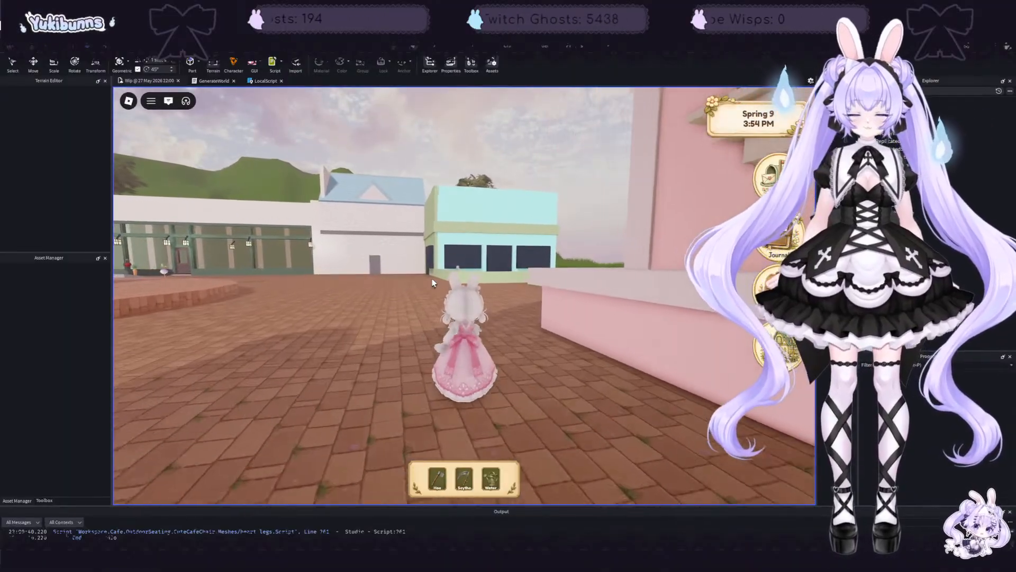
pyautogui.press('w')
pyautogui.moveTo(432, 283); pyautogui.dragTo(431, 282, button='right')
pyautogui.press('w')
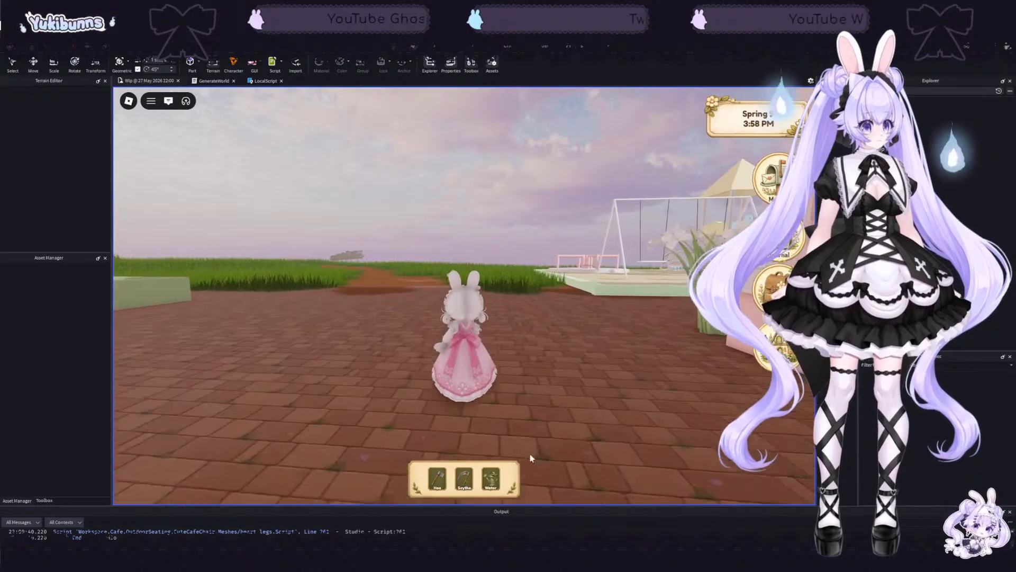
pyautogui.moveTo(520, 348); pyautogui.dragTo(519, 349, button='right')
pyautogui.press('w')
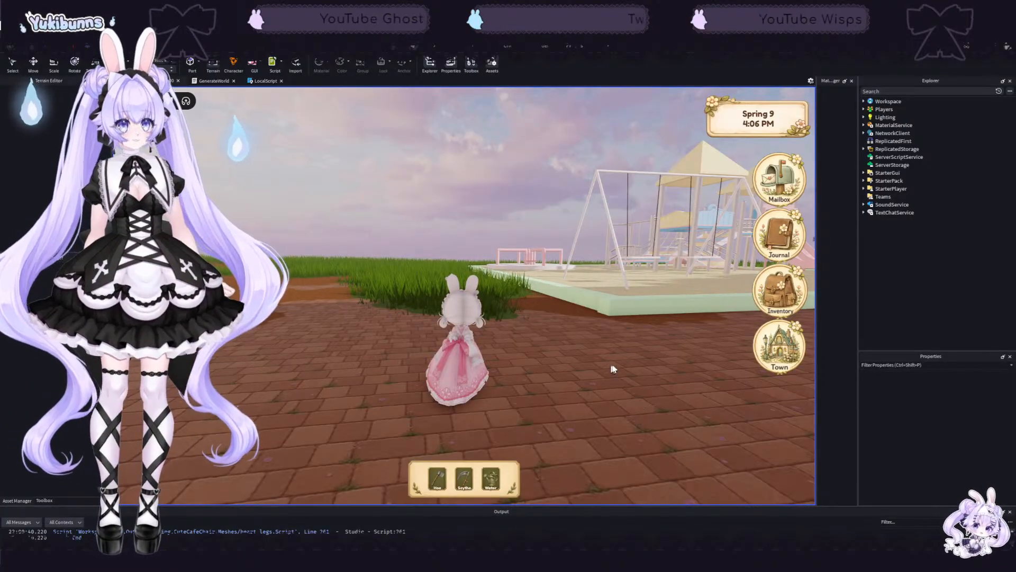
# Step: Explore the playground with the character, examining the swings, slides and climbing frame
pyautogui.moveTo(612, 366); pyautogui.dragTo(611, 365, button='right')
pyautogui.press('w')
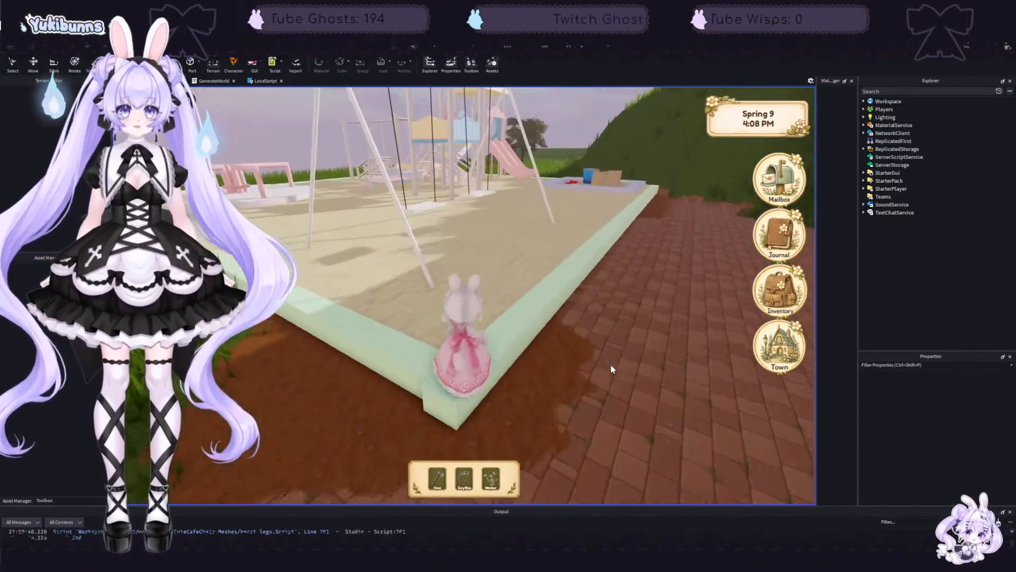
pyautogui.press('w')
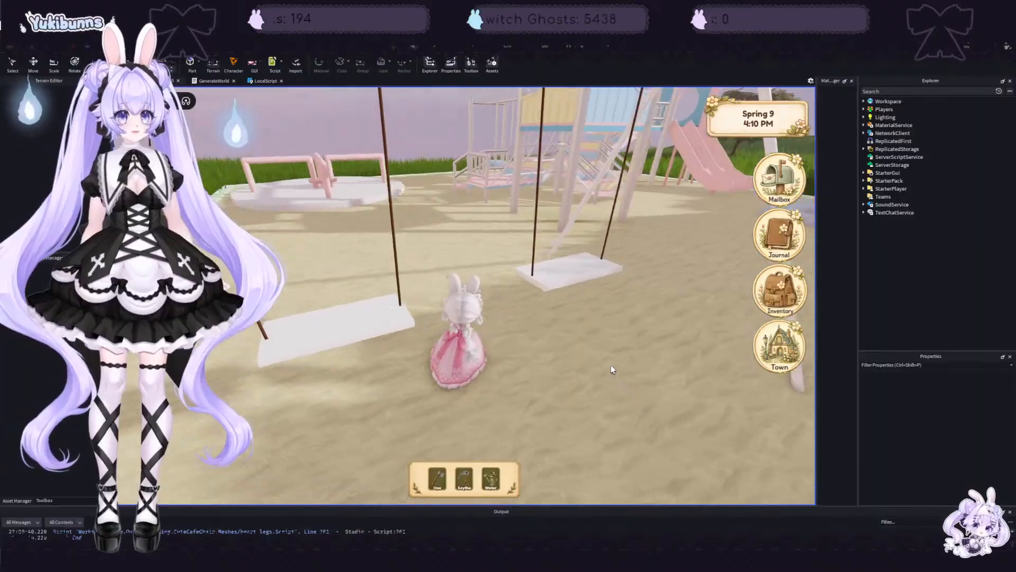
pyautogui.press('a')
pyautogui.moveTo(611, 365); pyautogui.dragTo(610, 365, button='right')
pyautogui.press('space')
pyautogui.press('d')
pyautogui.press('d')
pyautogui.press('w')
pyautogui.press('s')
pyautogui.press('space')
pyautogui.press('w')
pyautogui.press('w')
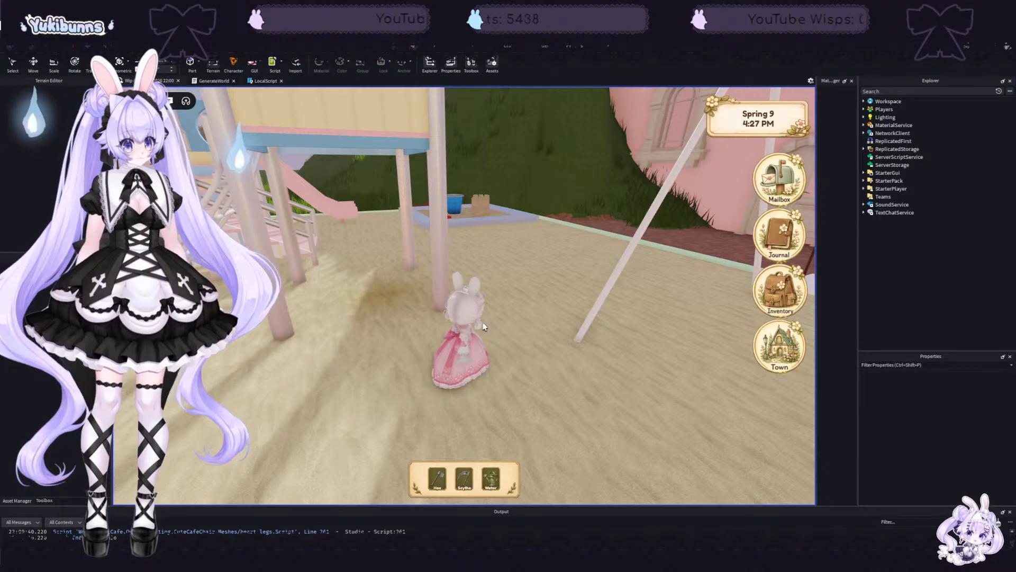
# Step: Walk the character from the playground back past the pink building to the dress shop with the striped awning
pyautogui.moveTo(541, 183); pyautogui.dragTo(542, 184, button='right')
pyautogui.press('w')
pyautogui.press('w')
pyautogui.press('w')
pyautogui.press('s')
pyautogui.press('d')
pyautogui.press('d')
pyautogui.press('w')
pyautogui.press('w')
pyautogui.press('w')
pyautogui.press('w')
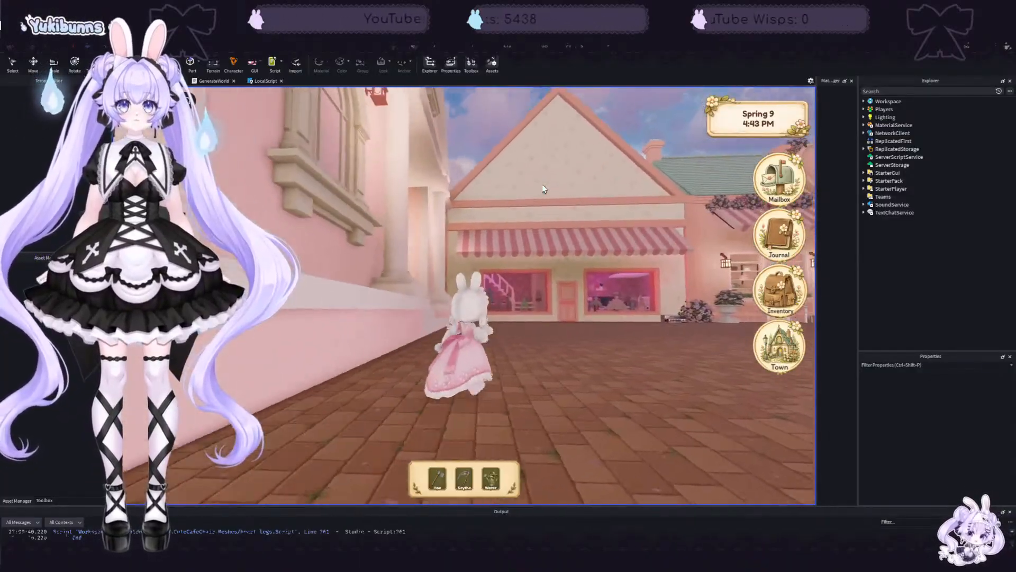
pyautogui.press('w')
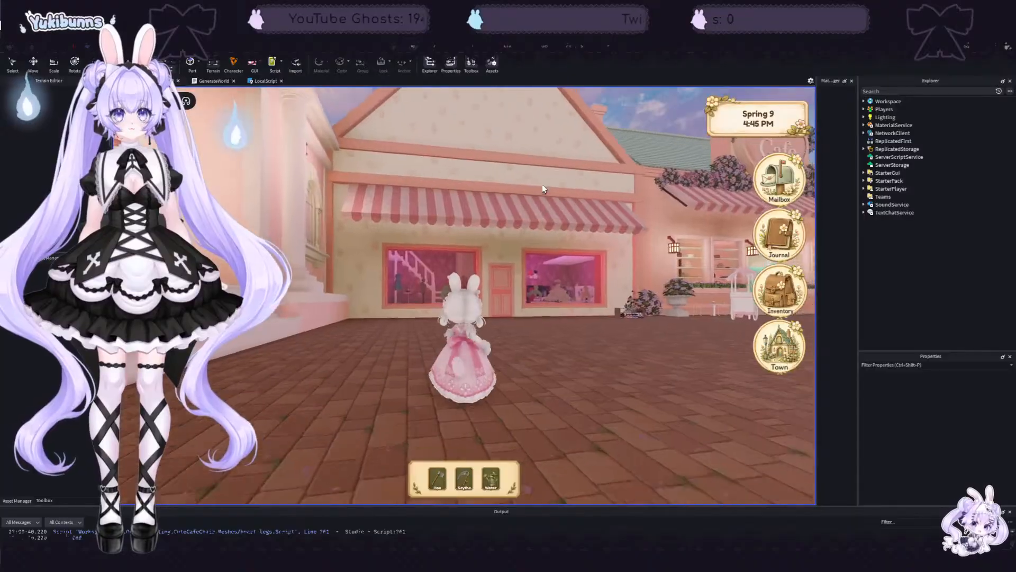
pyautogui.press('w')
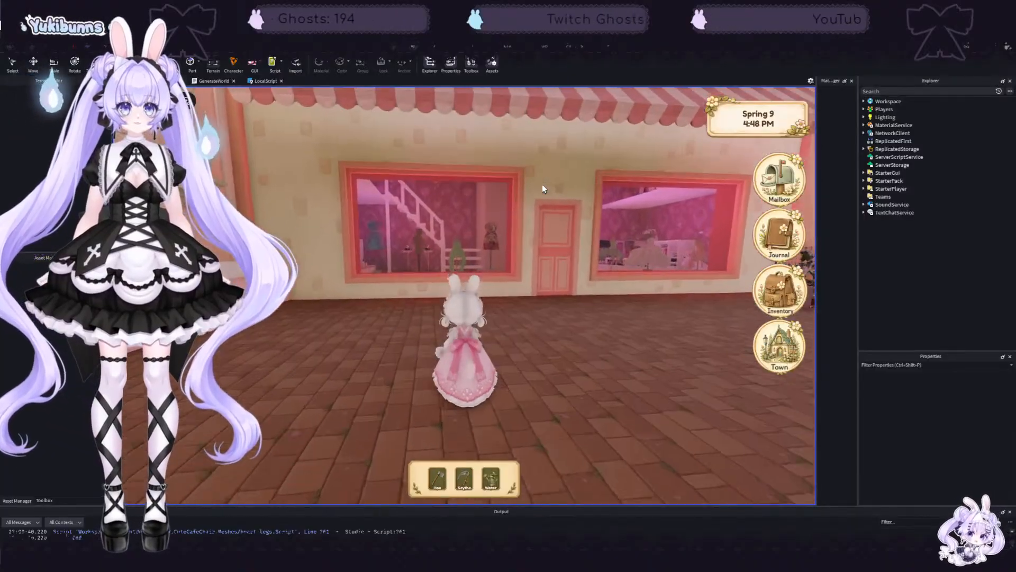
# Step: Examine the dress displays through both shop windows while moving the character along the storefront
pyautogui.press('d')
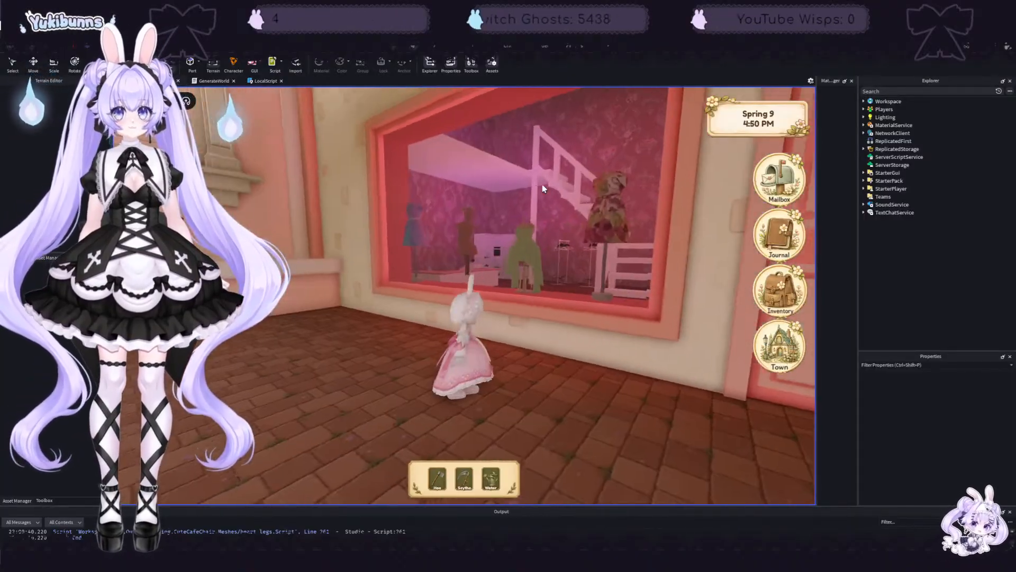
pyautogui.press('d')
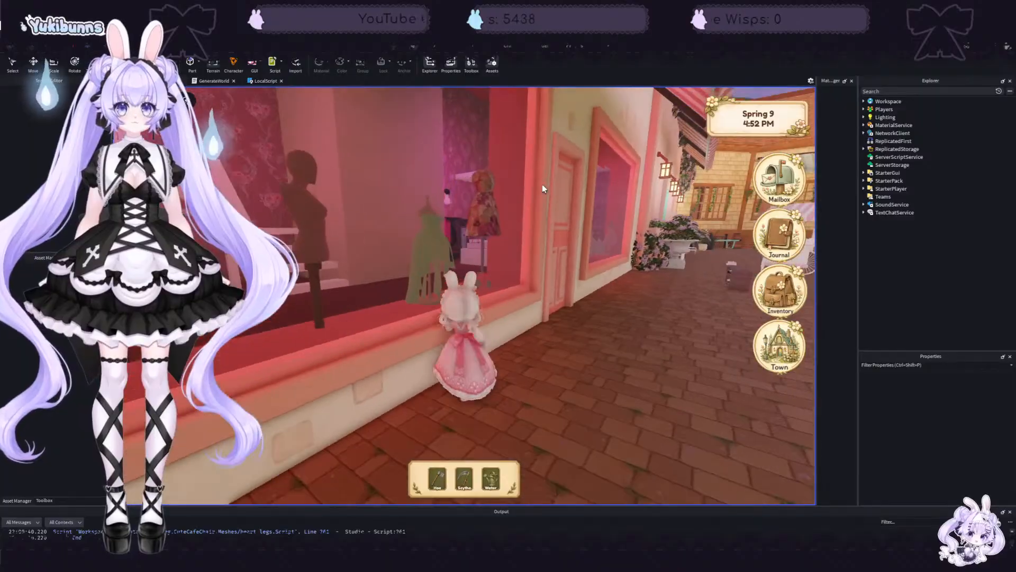
pyautogui.press('d')
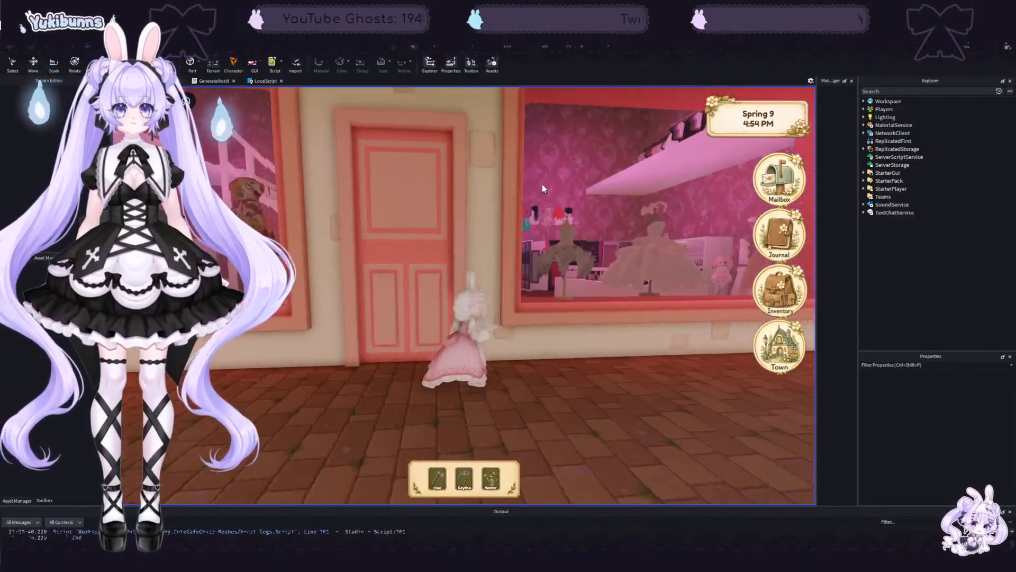
pyautogui.press('a')
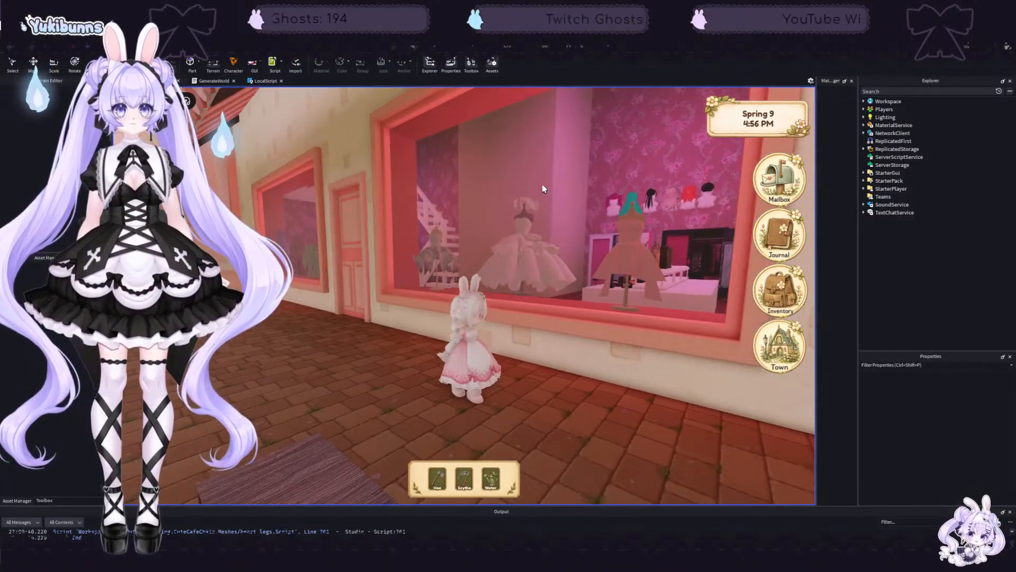
pyautogui.press('w')
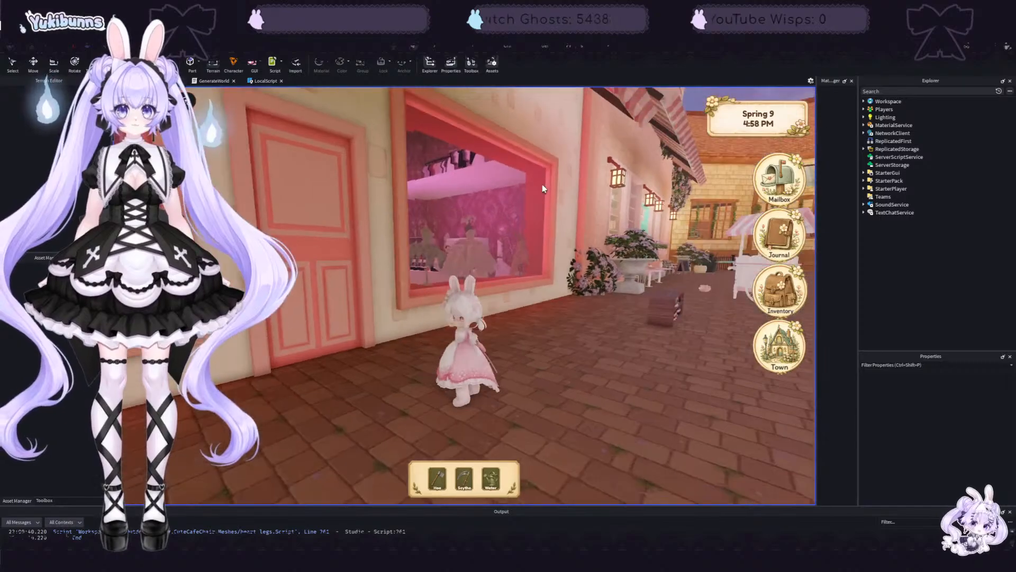
# Step: Walk the character from the dress shop past the striped cart to the café's green doors, examining the pastry windows
pyautogui.press('w')
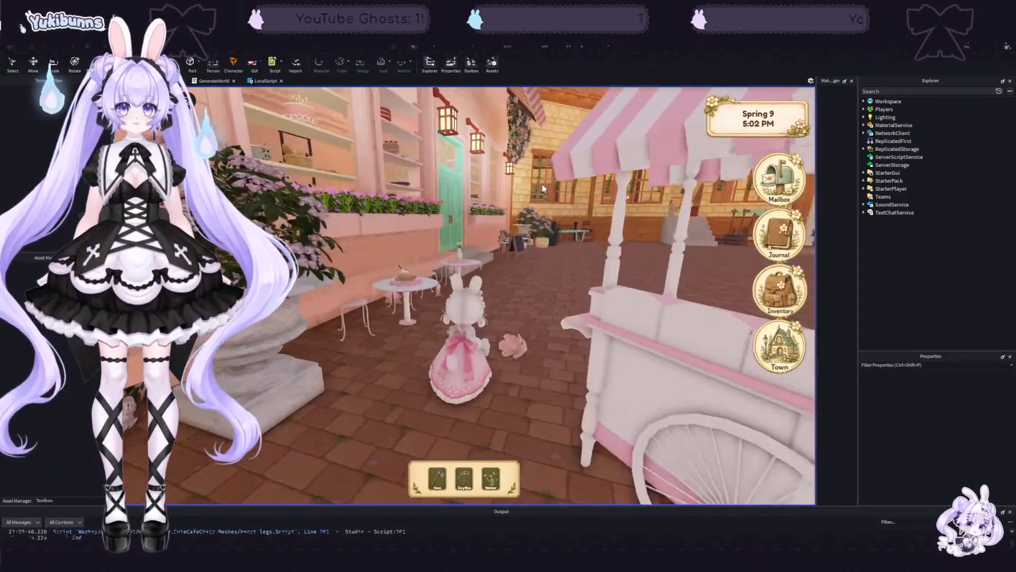
pyautogui.press('d')
pyautogui.moveTo(542, 184); pyautogui.dragTo(542, 184, button='right')
pyautogui.press('a')
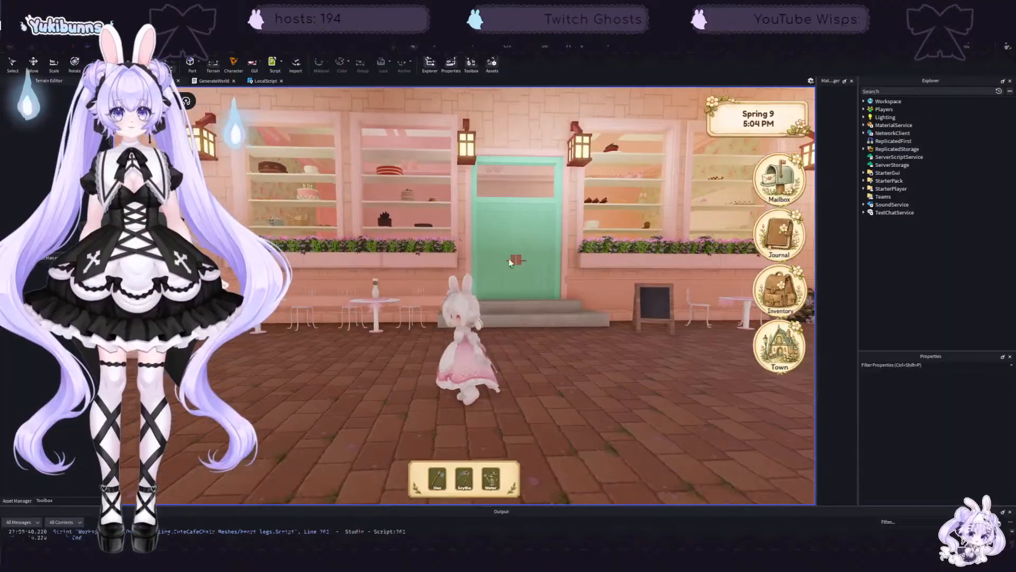
pyautogui.moveTo(509, 263); pyautogui.dragTo(566, 284, button='right')
pyautogui.press('d')
pyautogui.press('w')
pyautogui.scroll(-5, 503, 255)
pyautogui.scroll(2, 546, 269)
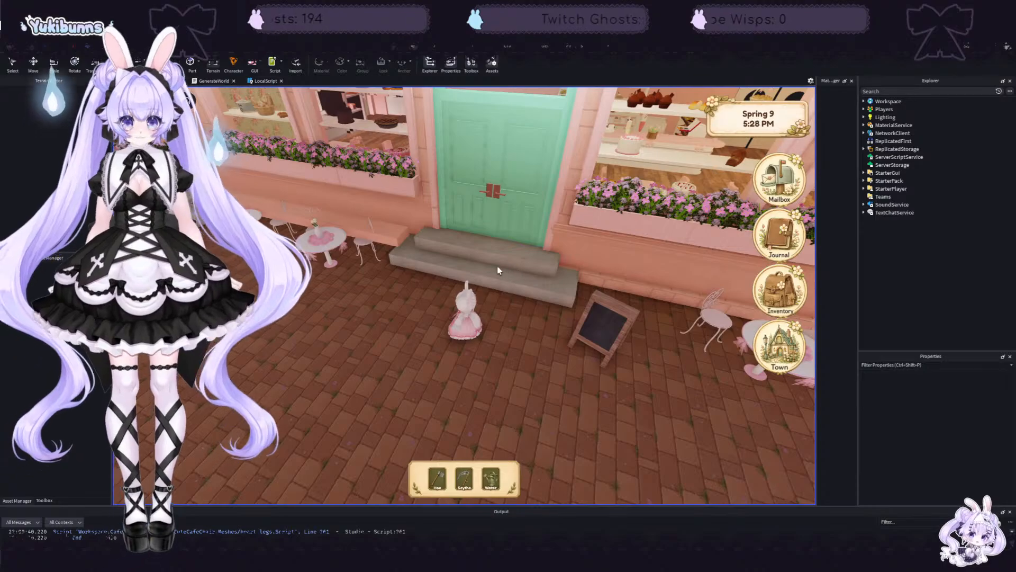
# Step: Enter the café through the green double doors and inspect the Employees Only doors and the area by the cake counter
pyautogui.moveTo(492, 280); pyautogui.dragTo(520, 302, button='right')
pyautogui.press('w')
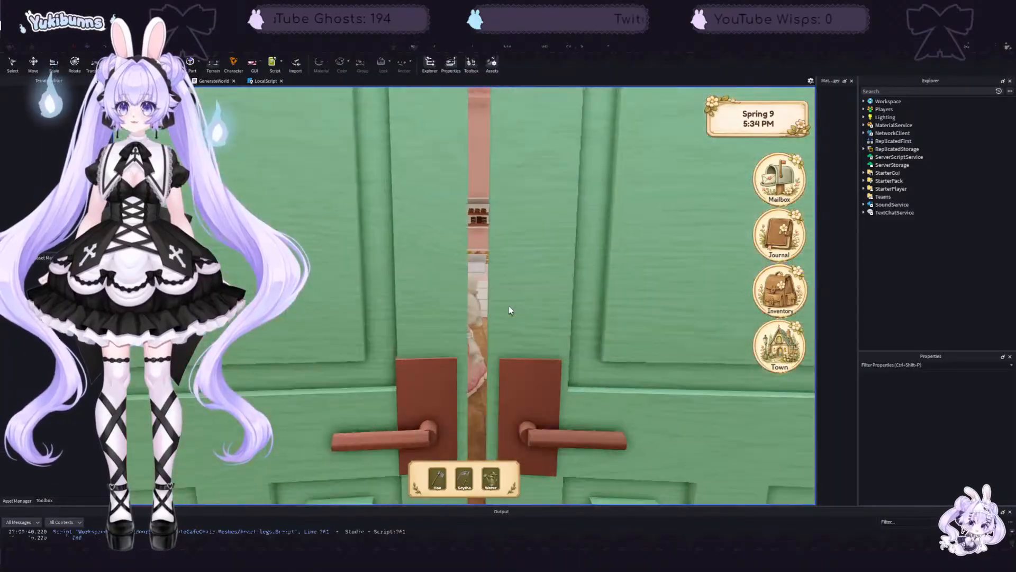
pyautogui.moveTo(509, 306); pyautogui.dragTo(507, 313, button='right')
pyautogui.press('w')
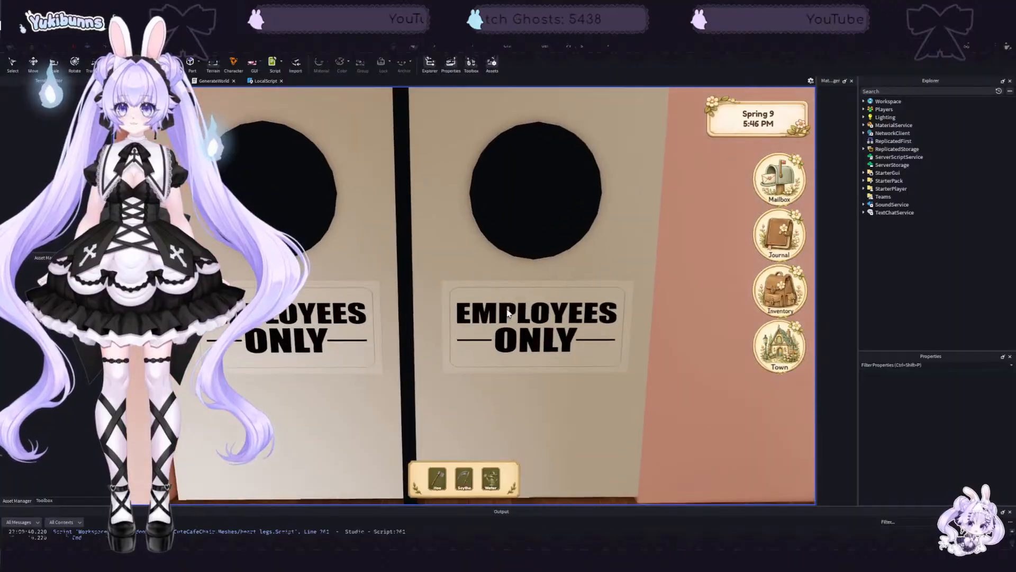
pyautogui.press('s')
pyautogui.moveTo(507, 313); pyautogui.dragTo(507, 313, button='right')
pyautogui.press('w')
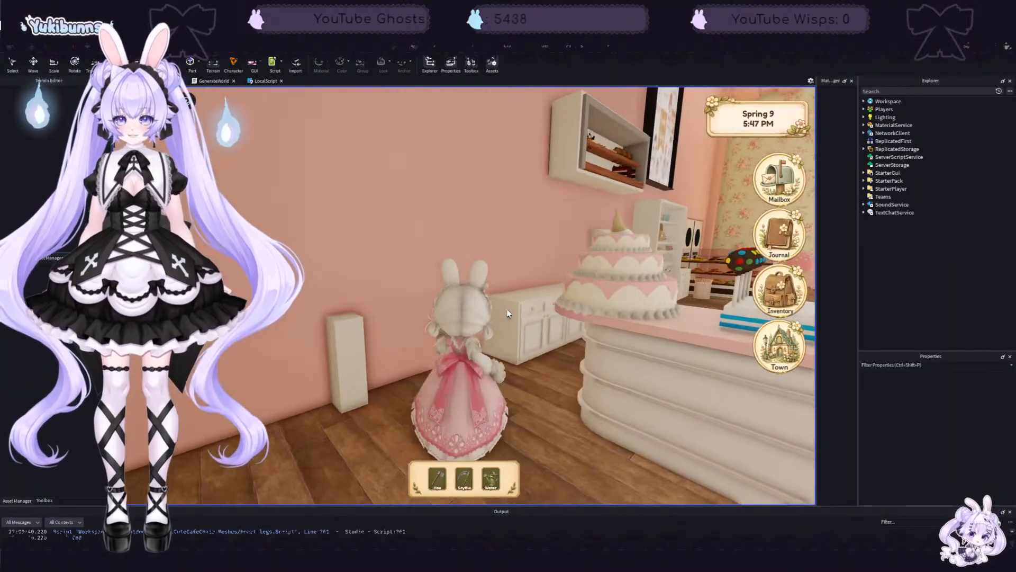
# Step: Tour the café interior with the character, examining the counter, stools, dining tables and floral wallpaper
pyautogui.press('a')
pyautogui.moveTo(439, 340); pyautogui.dragTo(424, 321, button='right')
pyautogui.press('w')
pyautogui.press('s')
pyautogui.press('s')
pyautogui.press('w')
pyautogui.press('w')
pyautogui.press('w')
pyautogui.press('w')
pyautogui.press('s')
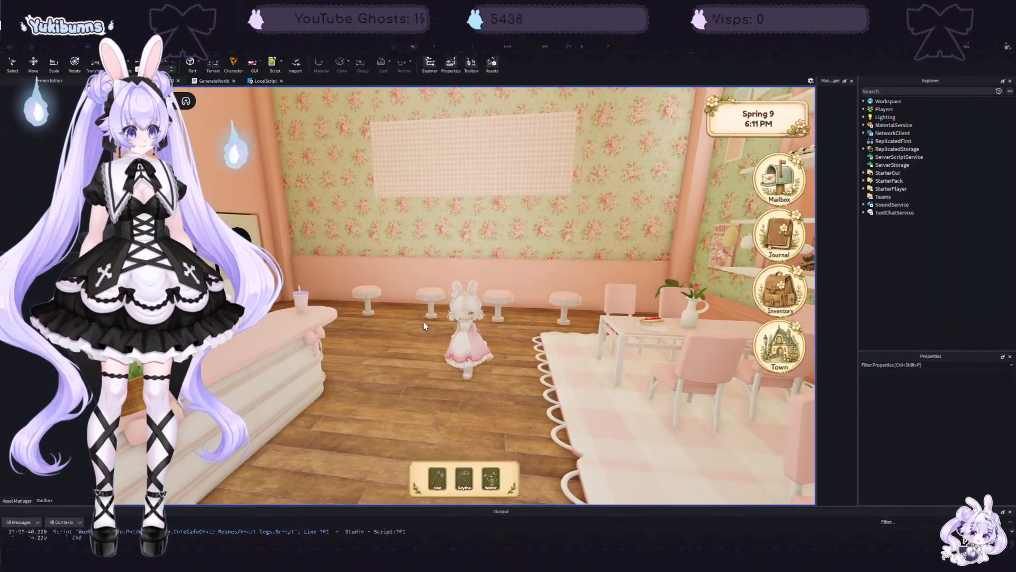
pyautogui.press('w')
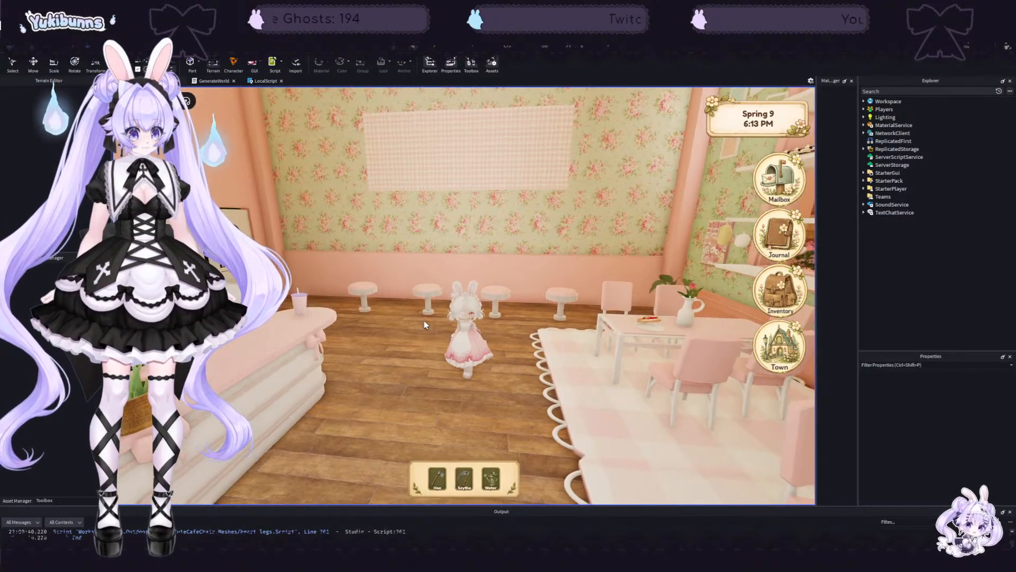
# Step: Walk the character through the café seating area and out of the green doors into the town square
pyautogui.moveTo(424, 321); pyautogui.dragTo(424, 321, button='right')
pyautogui.press('w')
pyautogui.press('space')
pyautogui.press('w')
pyautogui.press('w')
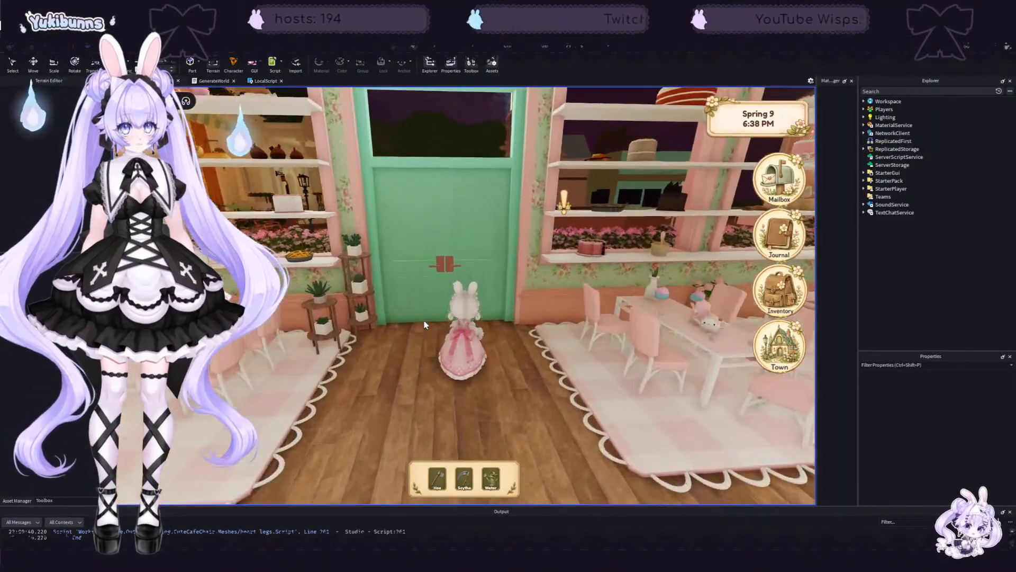
pyautogui.press('w')
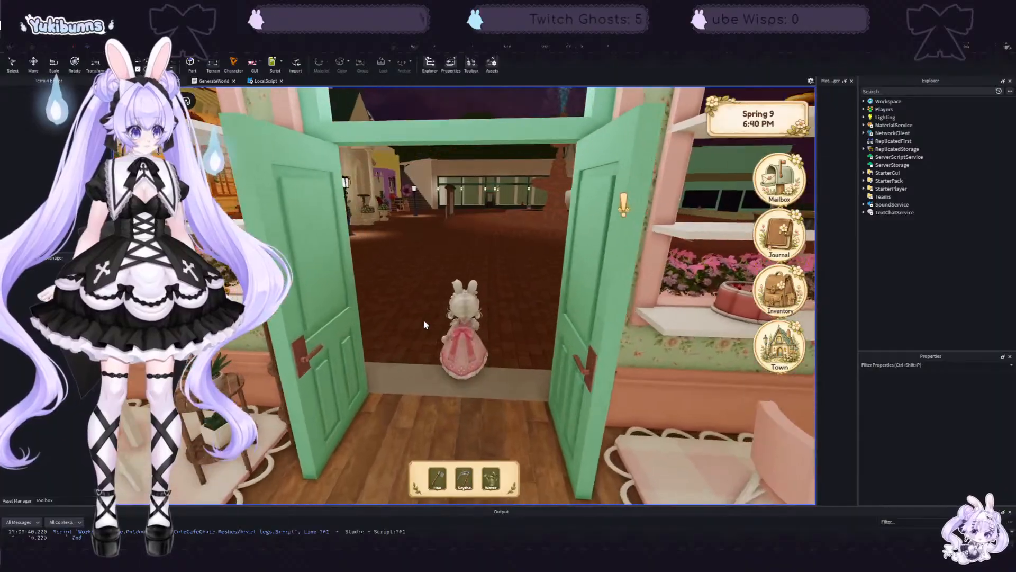
pyautogui.press('w')
# Step: Walk the character up the stone steps into the yellow-brick grocery store and over to its checkout counter
pyautogui.moveTo(424, 322); pyautogui.dragTo(424, 321, button='right')
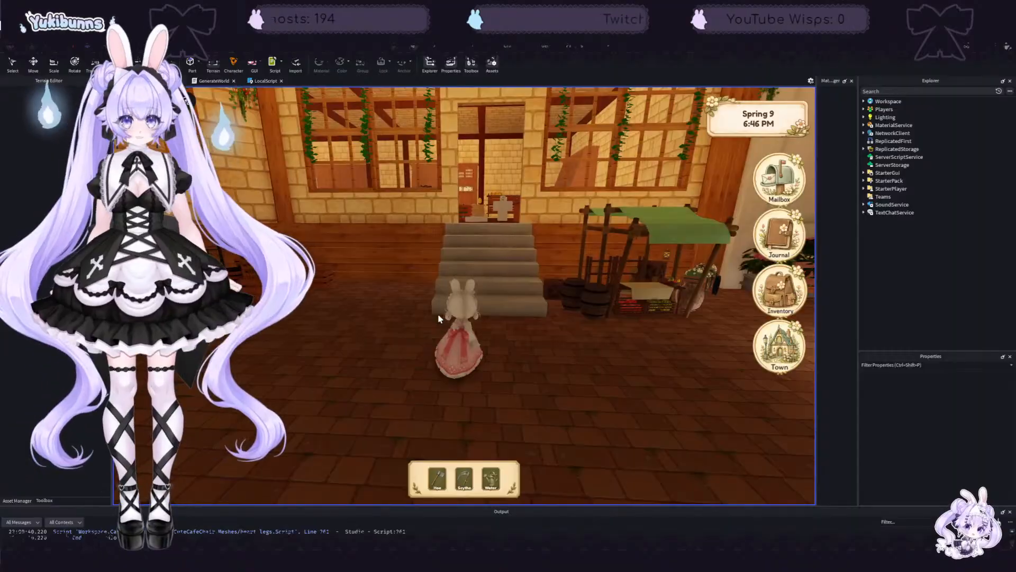
pyautogui.press('w')
pyautogui.press('w')
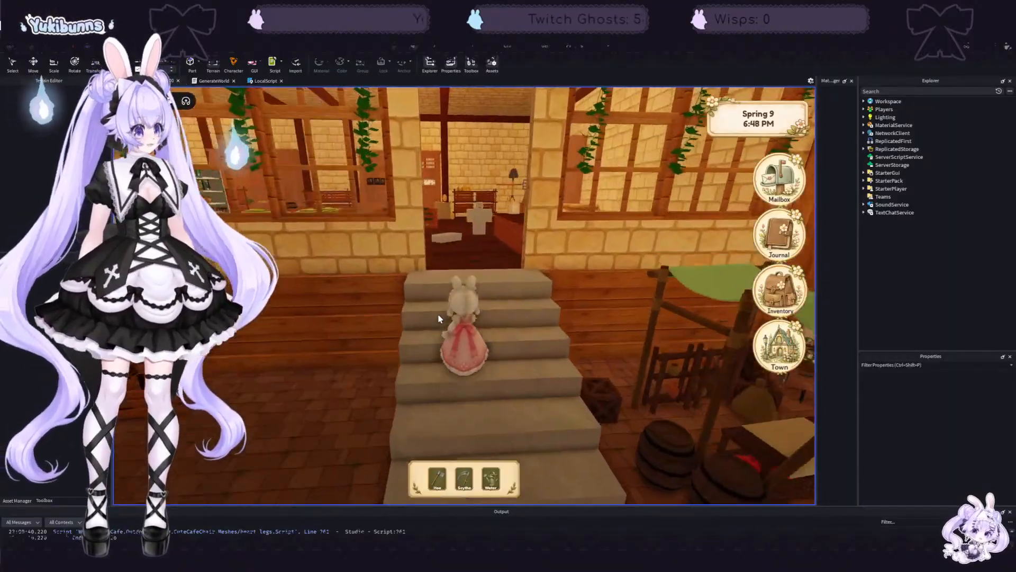
pyautogui.press('a')
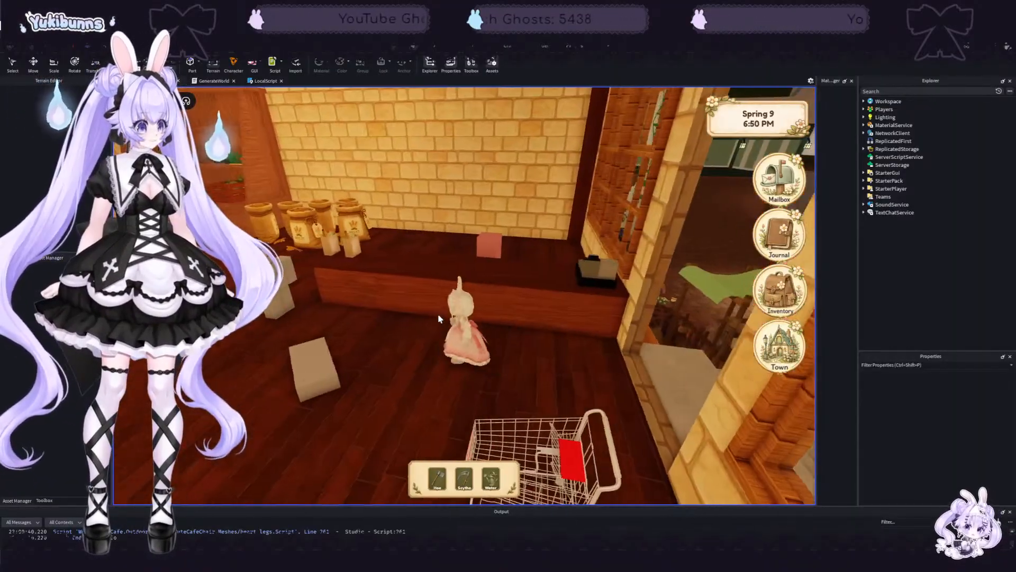
pyautogui.press('a')
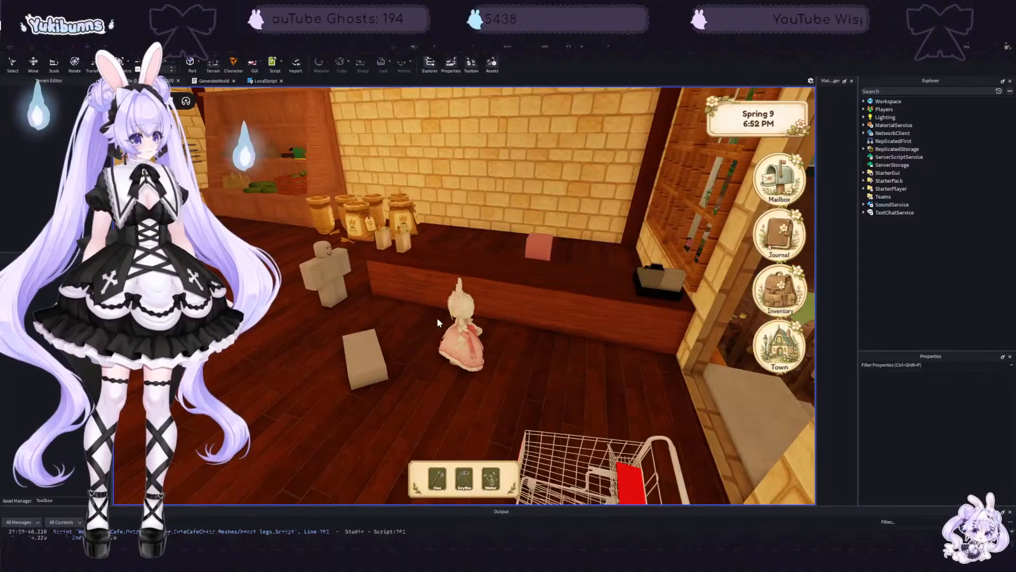
# Step: Move the character around behind the grocery checkout counter to examine the grocery bags, register and Shop interaction point
pyautogui.press('a')
pyautogui.moveTo(437, 323); pyautogui.dragTo(438, 323, button='right')
pyautogui.press('d')
pyautogui.press('w')
pyautogui.press('w')
pyautogui.press('space')
pyautogui.press('a')
pyautogui.press('a')
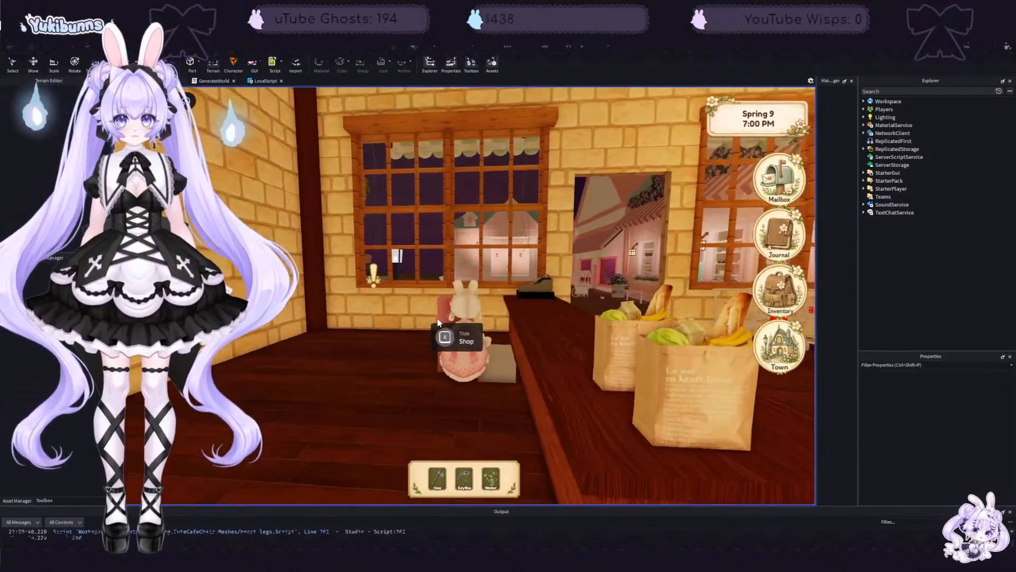
pyautogui.press('d')
pyautogui.press('s')
pyautogui.press('d')
pyautogui.press('space')
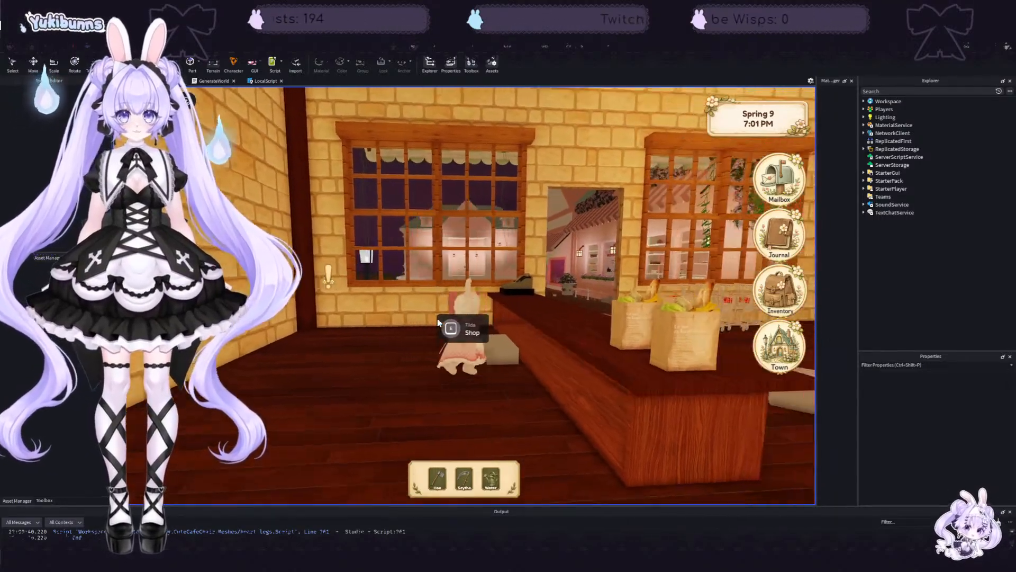
# Step: Tour the grocery store with the character, examining the produce crates and the snack shelves
pyautogui.press('w')
pyautogui.press('w')
pyautogui.moveTo(437, 323); pyautogui.dragTo(415, 313, button='right')
pyautogui.press('w')
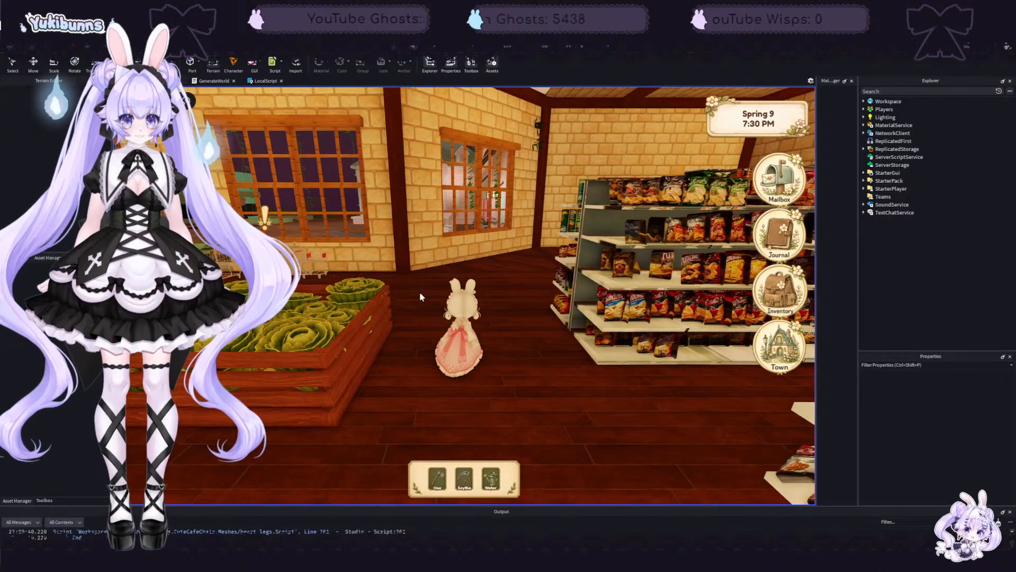
pyautogui.press('w')
pyautogui.moveTo(438, 291); pyautogui.dragTo(369, 290, button='right')
pyautogui.press('w')
pyautogui.press('w')
pyautogui.press('w')
pyautogui.press('space')
pyautogui.press('s')
pyautogui.press('a')
pyautogui.press('w')
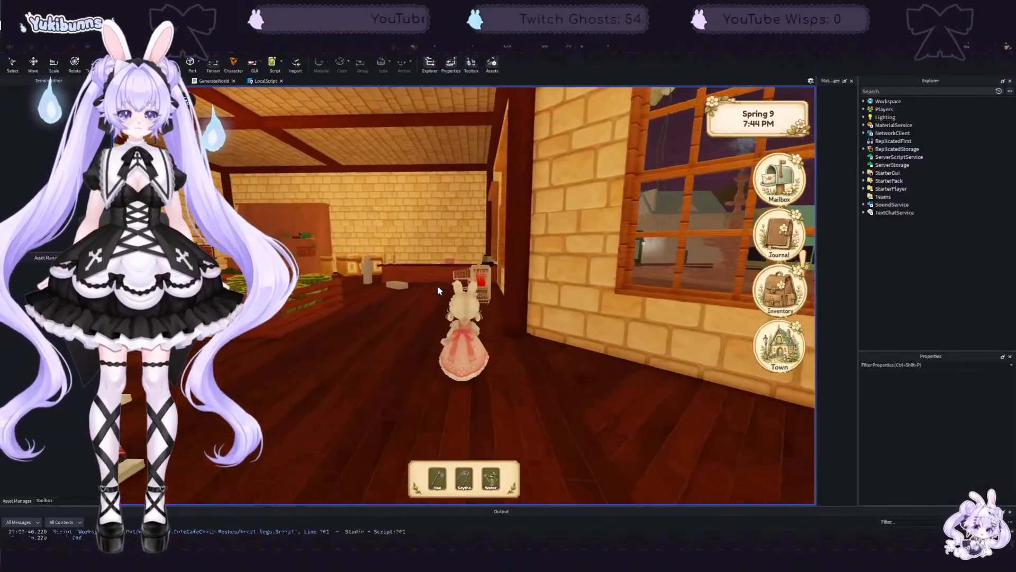
# Step: Walk the character past the checkout and shopping carts and out of the grocery store to the street
pyautogui.press('w')
pyautogui.moveTo(438, 290); pyautogui.dragTo(500, 290, button='right')
pyautogui.press('w')
pyautogui.press('space')
pyautogui.press('w')
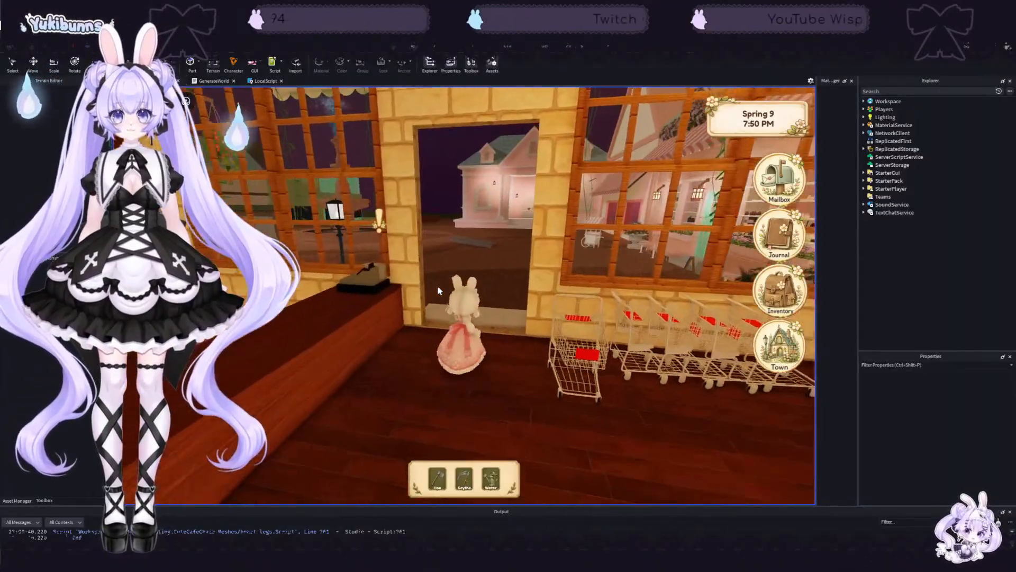
pyautogui.press('w')
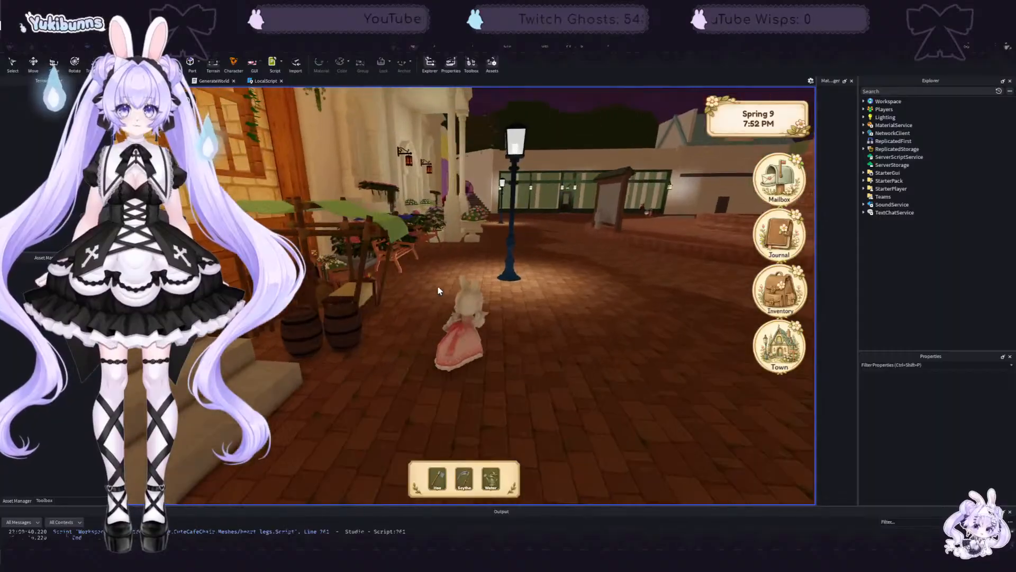
# Step: Walk the character along the square to the white columned building and examine its entrance and facade
pyautogui.press('w')
pyautogui.press('d')
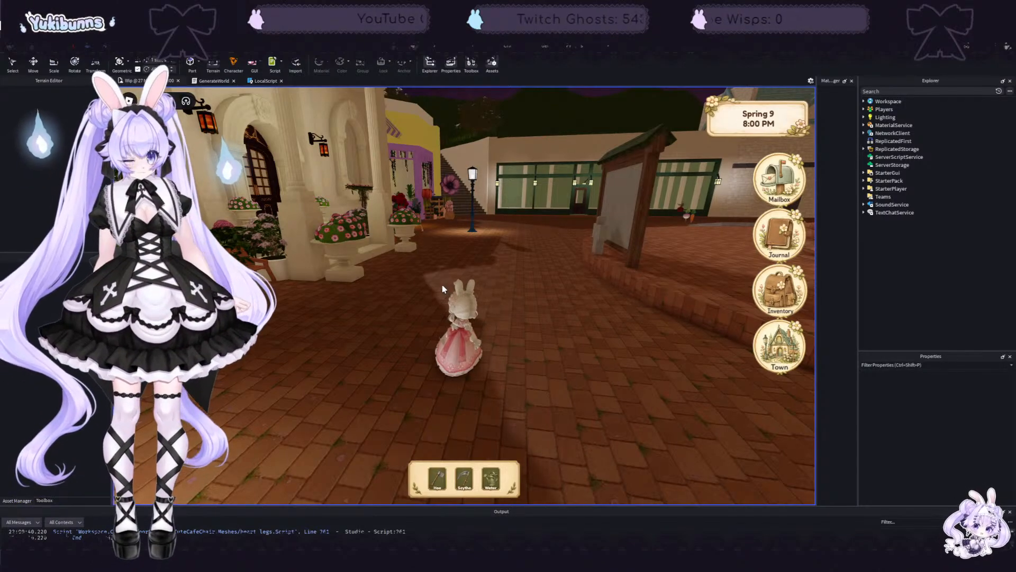
pyautogui.press('w')
pyautogui.moveTo(443, 289); pyautogui.dragTo(442, 288, button='right')
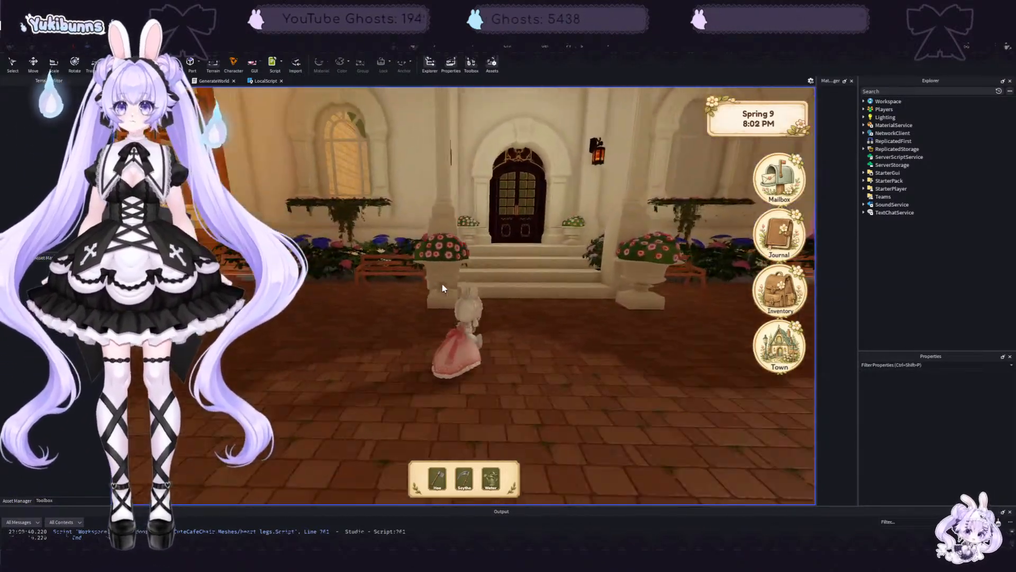
pyautogui.press('w')
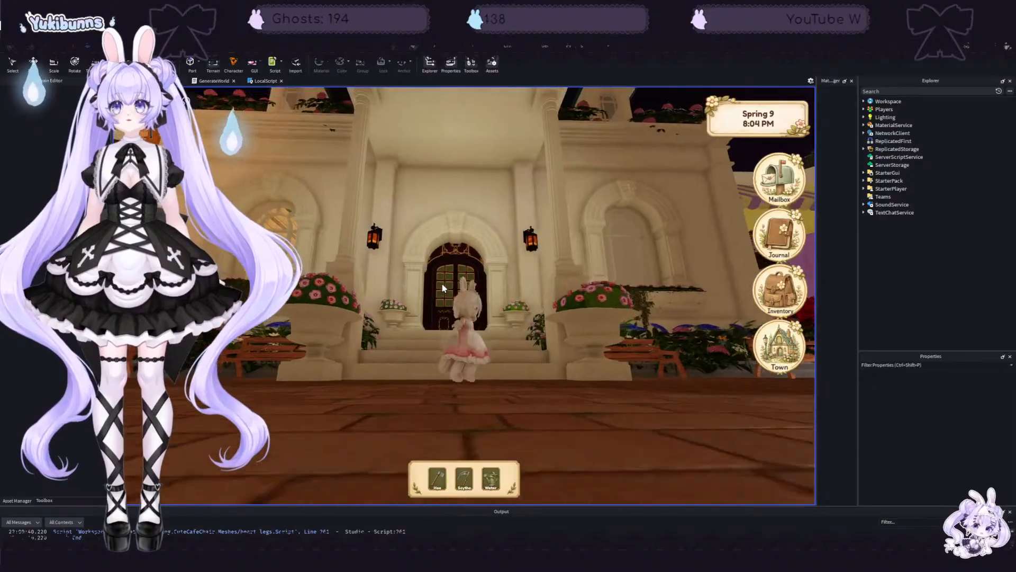
pyautogui.press('d')
pyautogui.moveTo(443, 288); pyautogui.dragTo(443, 288, button='right')
# Step: Walk the character to the purple flower shop and enter through the door with the flower wreath
pyautogui.press('w')
pyautogui.press('d')
pyautogui.press('w')
pyautogui.press('s')
pyautogui.press('w')
pyautogui.press('w')
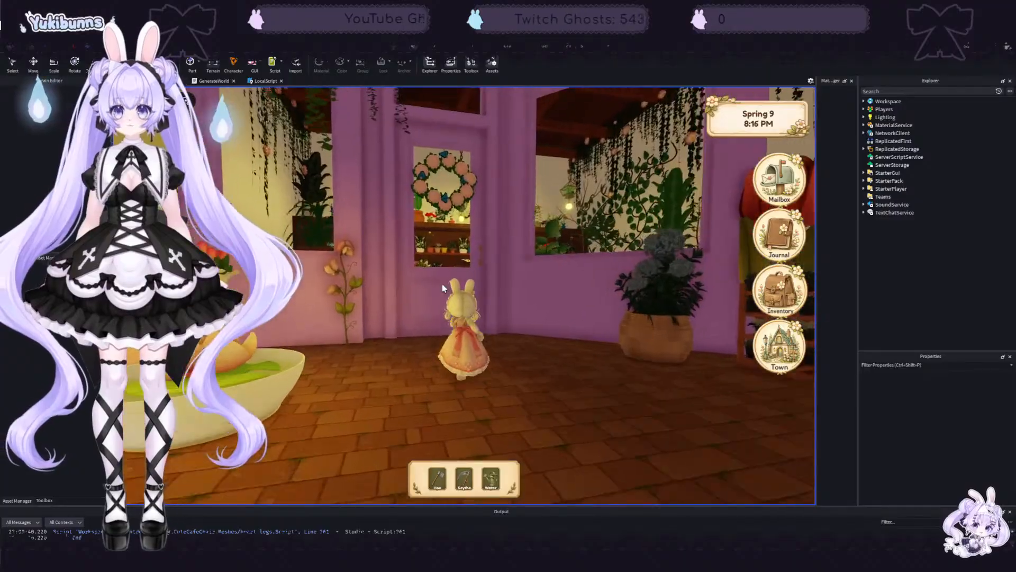
pyautogui.press('w')
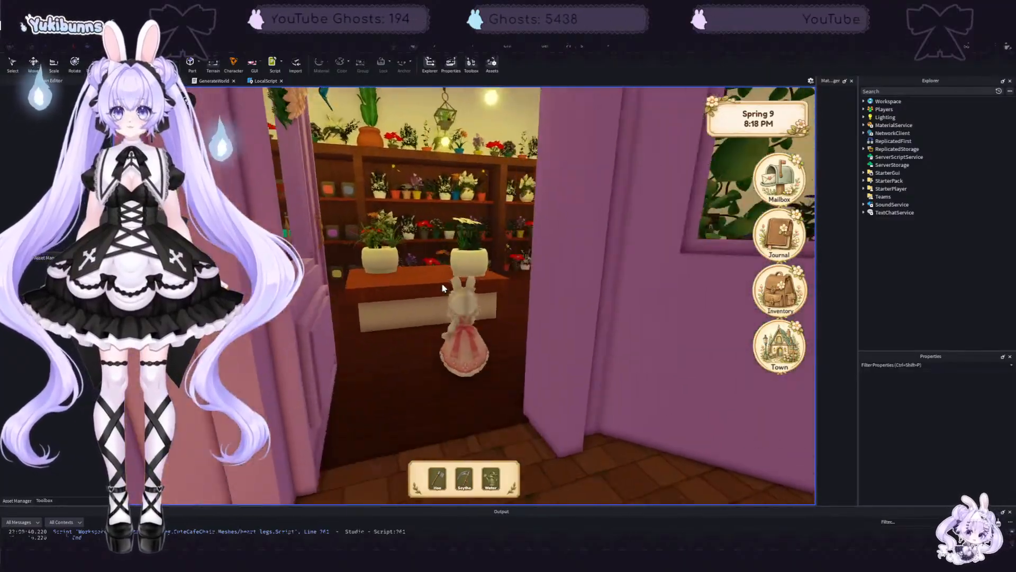
pyautogui.press('w')
# Step: Look around the flower shop interior and walk the character back out to the square
pyautogui.moveTo(442, 286); pyautogui.dragTo(443, 286, button='right')
pyautogui.press('w')
pyautogui.moveTo(443, 284); pyautogui.dragTo(463, 298, button='right')
pyautogui.press('w')
pyautogui.press('w')
pyautogui.scroll(-5, 450, 292)
pyautogui.scroll(5, 455, 297)
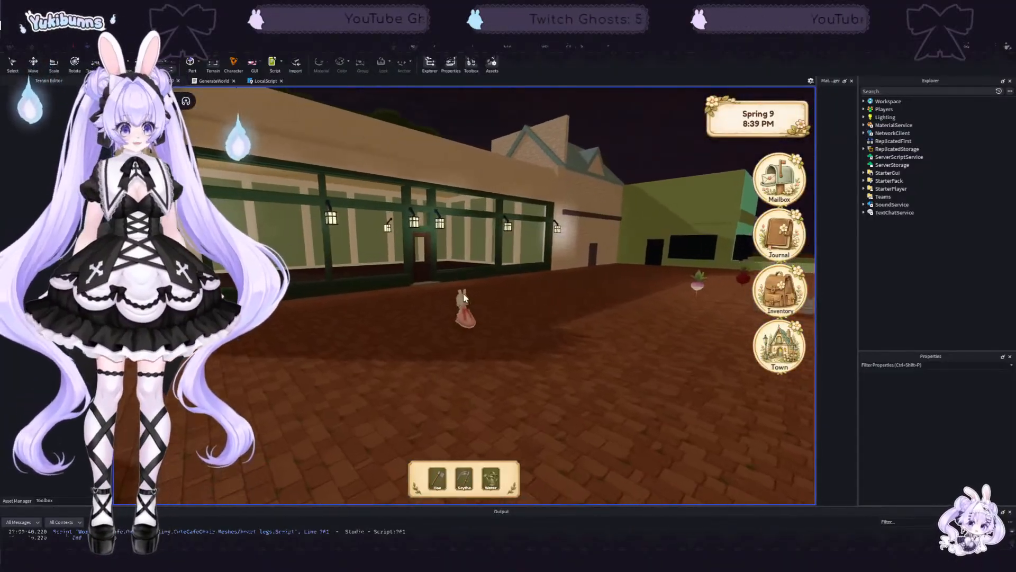
# Step: Examine the empty green-framed storefront and the neighbouring unfinished buildings, then survey the square from there
pyautogui.press('w')
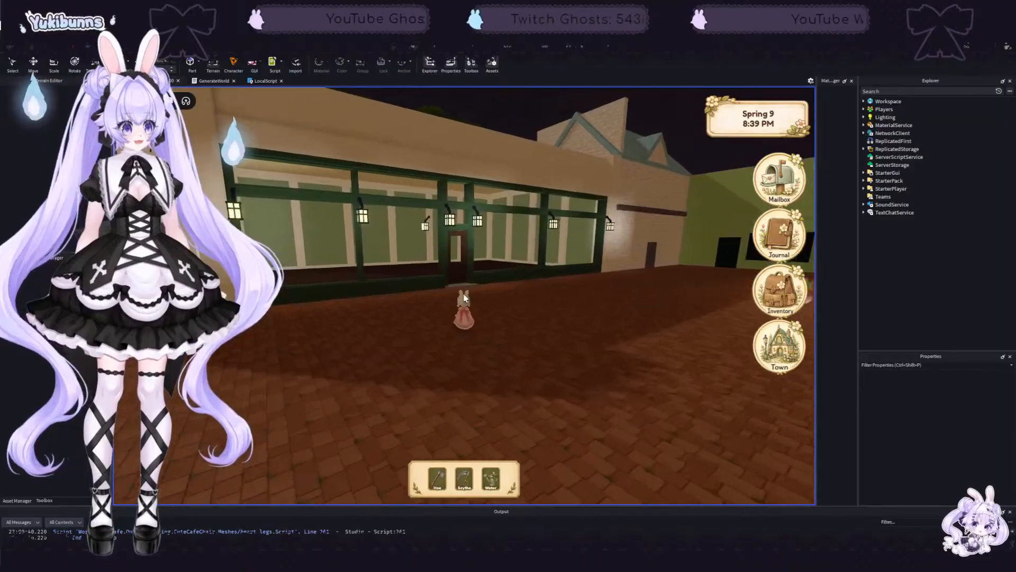
pyautogui.press('w')
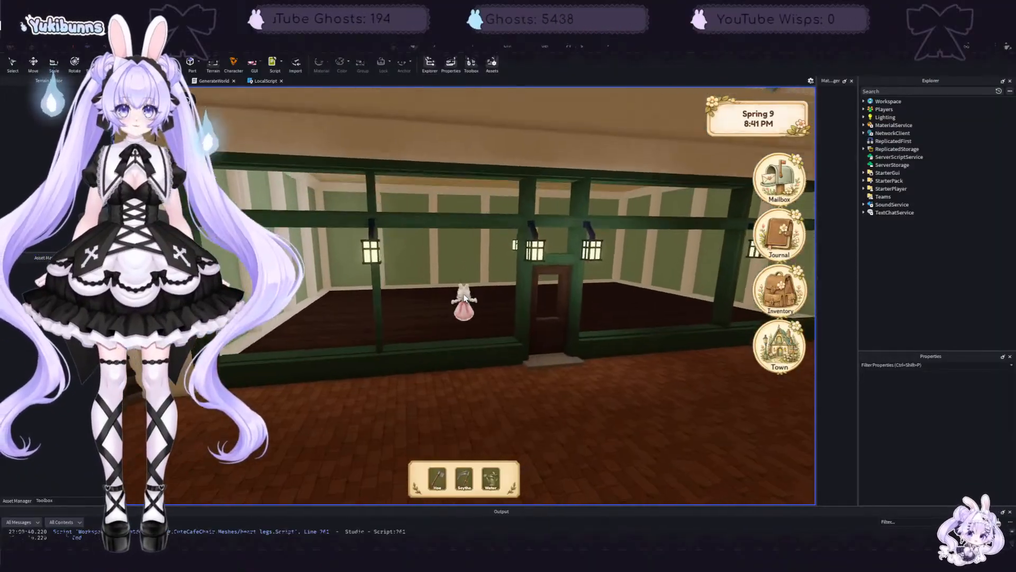
pyautogui.moveTo(464, 298); pyautogui.dragTo(468, 313, button='right')
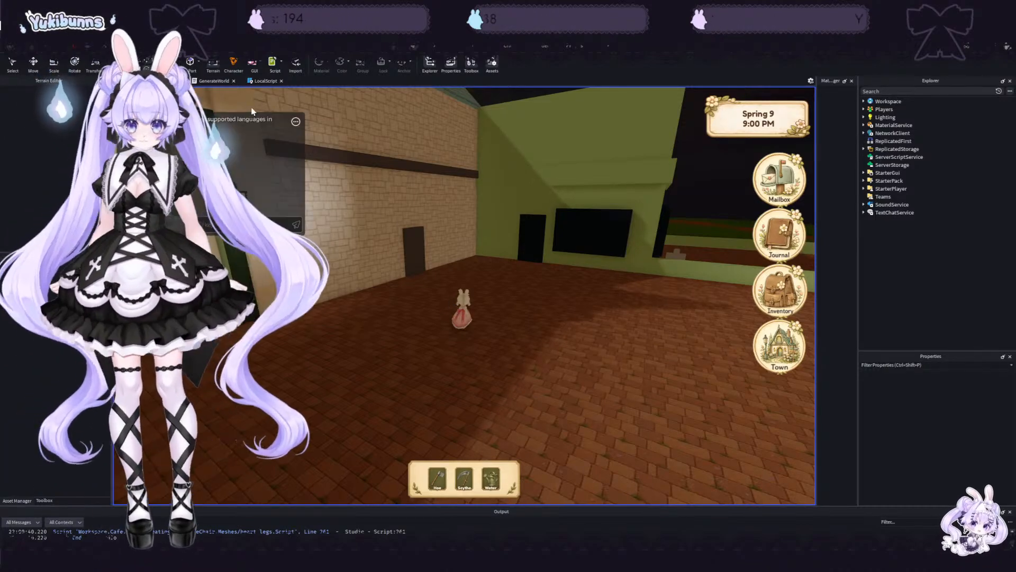
pyautogui.moveTo(459, 237); pyautogui.dragTo(284, 170, button='right')
pyautogui.press('a')
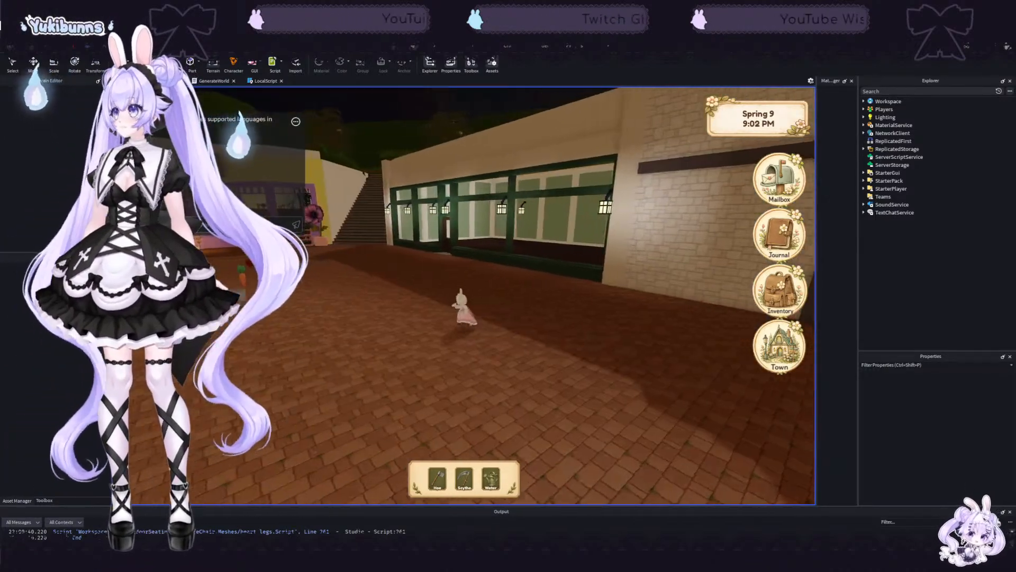
pyautogui.moveTo(507, 243); pyautogui.dragTo(507, 243, button='right')
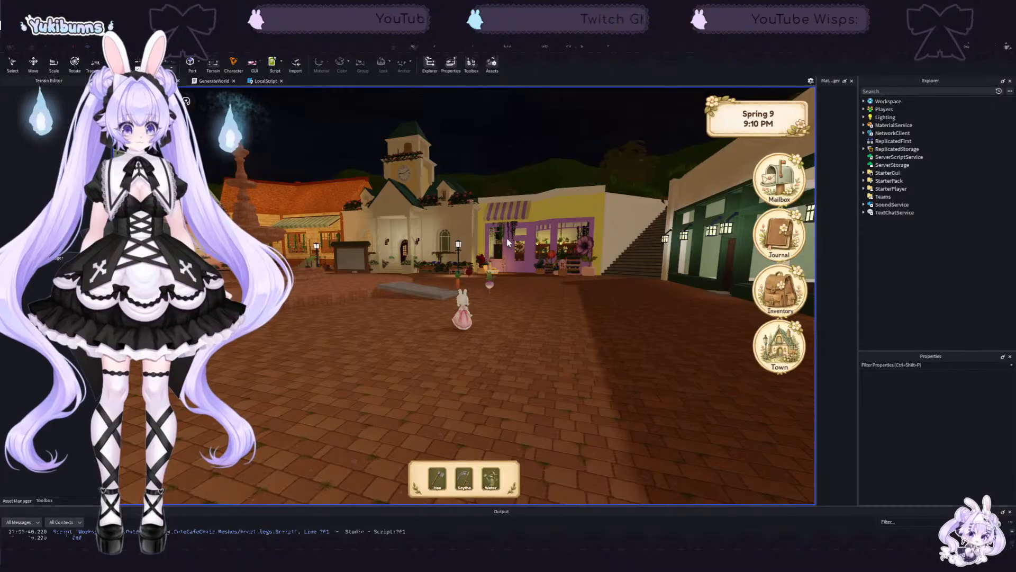
pyautogui.moveTo(507, 239); pyautogui.dragTo(508, 239, button='right')
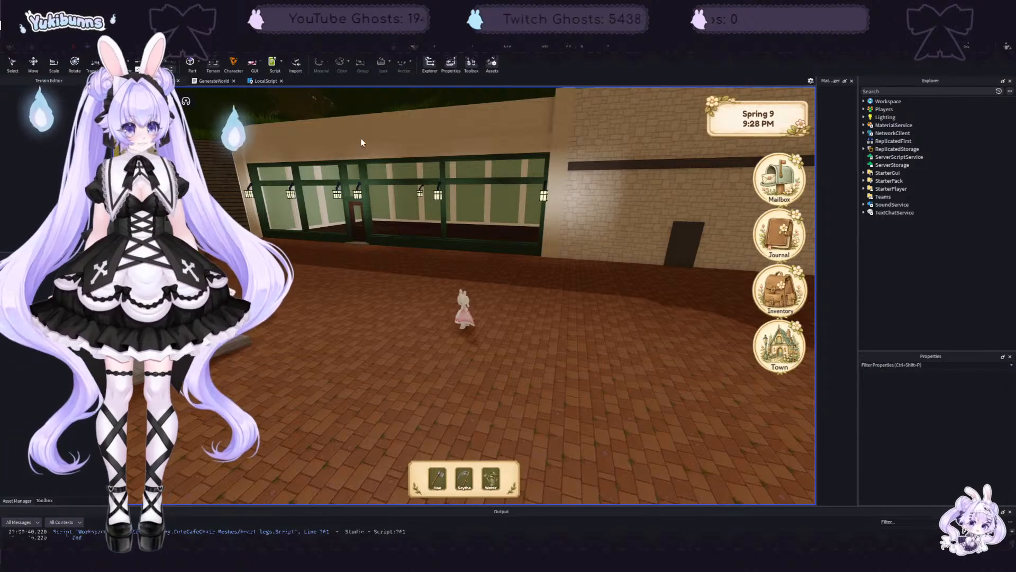
# Step: Walk the character from the green-framed storefront across the square, past the fountain, to the blank roofed notice board
pyautogui.press('w')
pyautogui.moveTo(536, 297); pyautogui.dragTo(501, 291, button='right')
pyautogui.press('w')
pyautogui.press('w')
pyautogui.press('w')
pyautogui.press('w')
pyautogui.press('w')
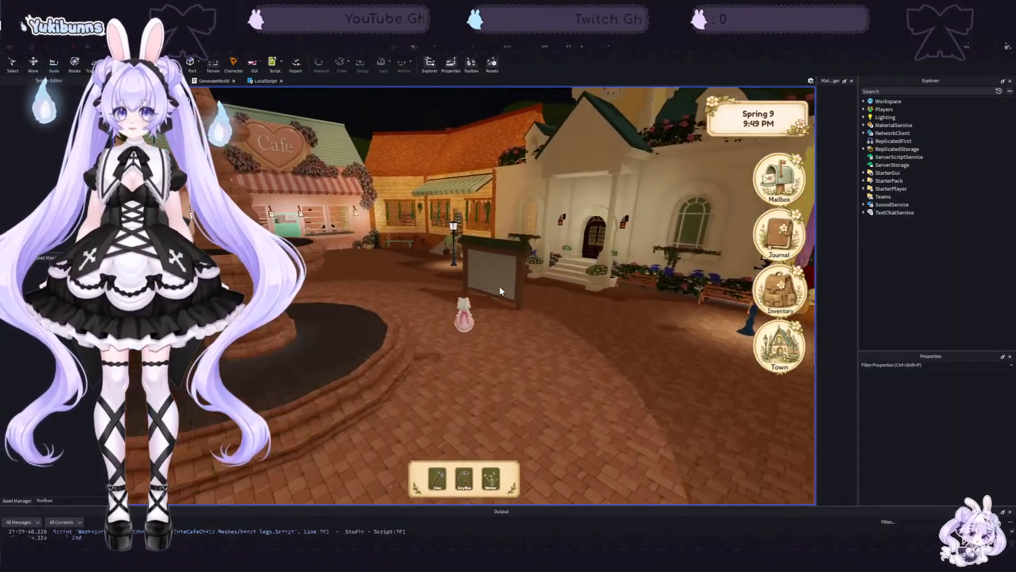
pyautogui.press('w')
pyautogui.press('space')
pyautogui.press('a')
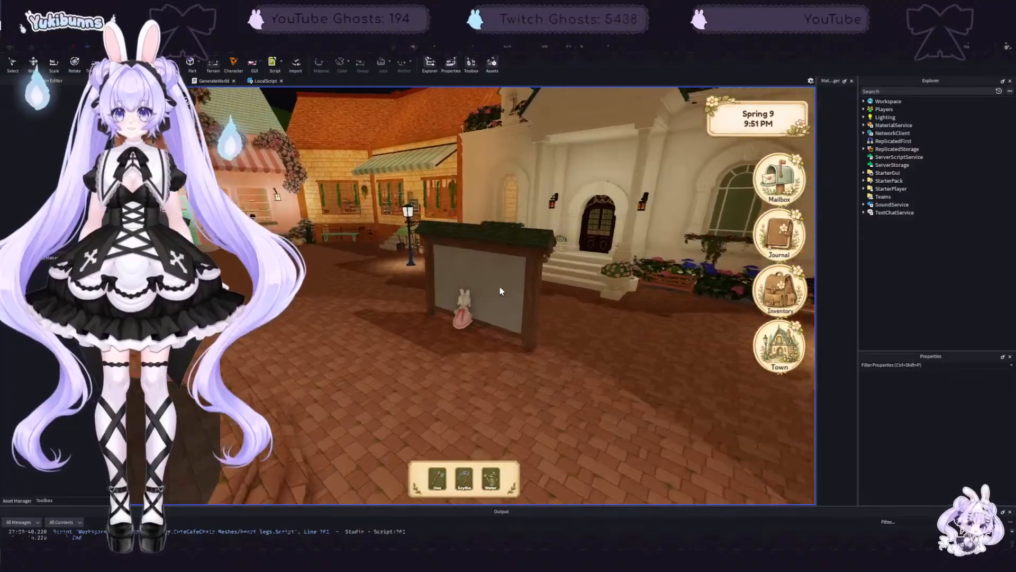
# Step: Walk the character from the notice board around the fountain, viewing the café front and the large pink building
pyautogui.press('w')
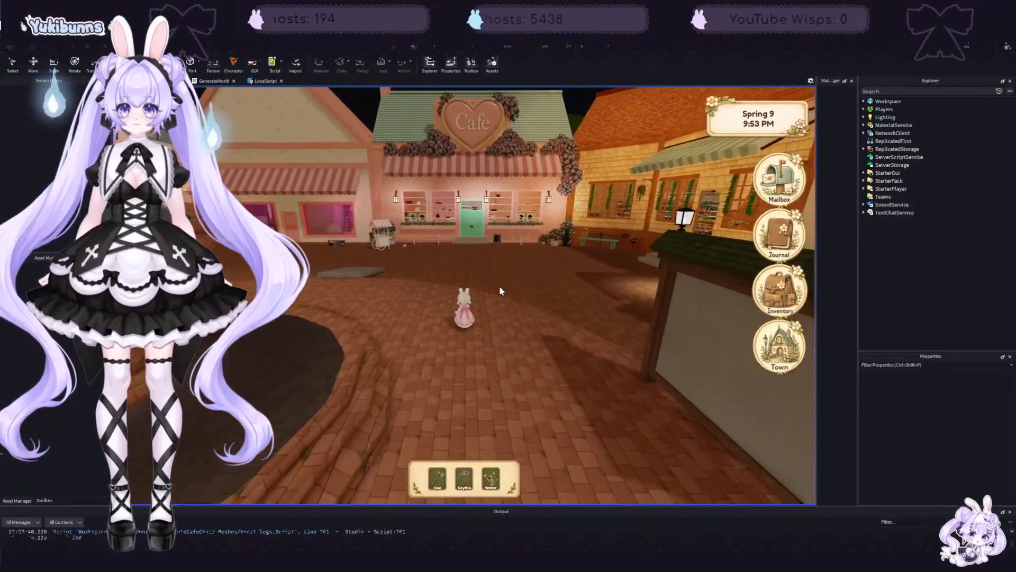
pyautogui.press('w')
pyautogui.moveTo(502, 291); pyautogui.dragTo(502, 291, button='right')
pyautogui.press('w')
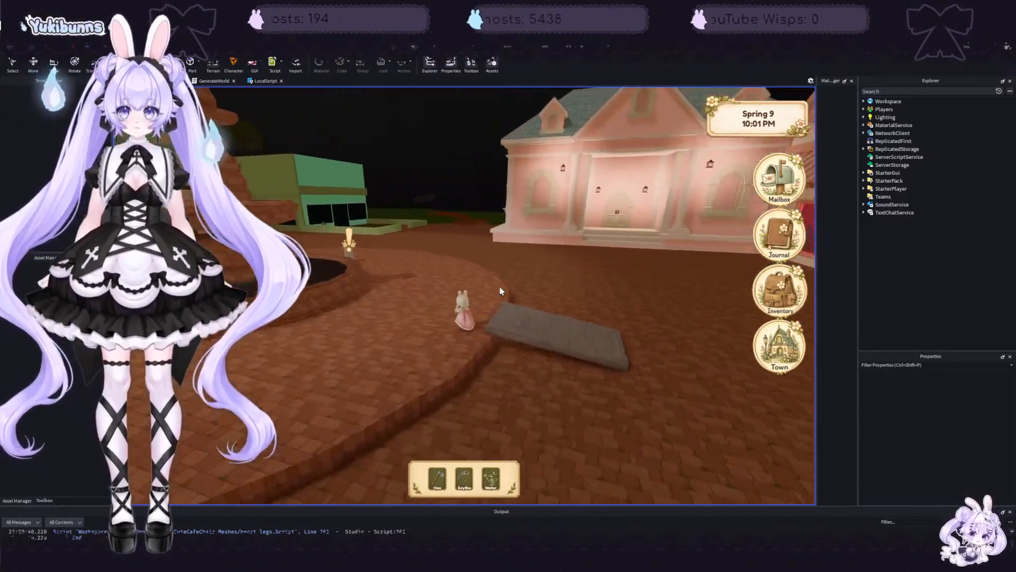
pyautogui.press('w')
pyautogui.moveTo(502, 291); pyautogui.dragTo(499, 291, button='right')
pyautogui.press('s')
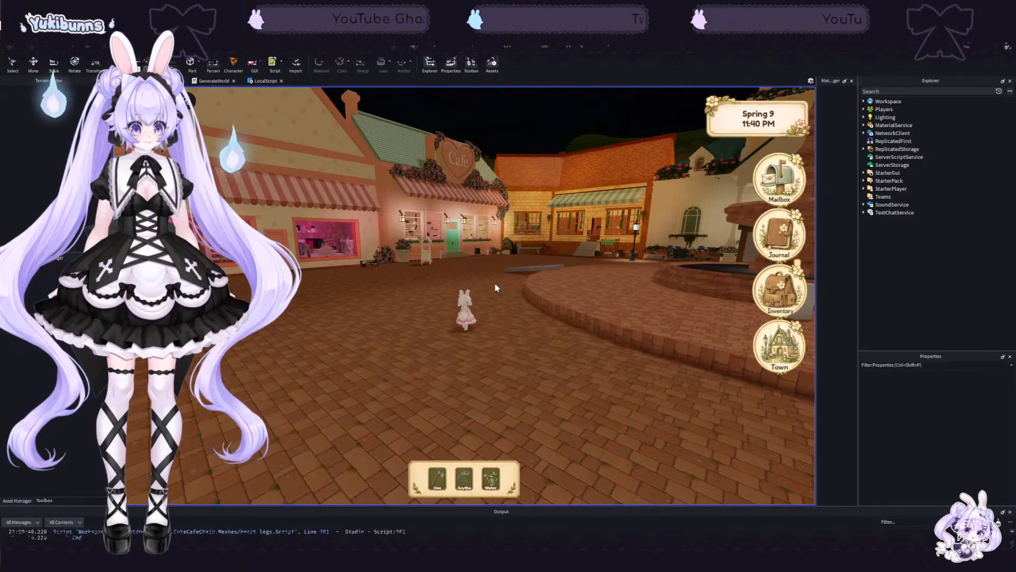
# Step: Survey the fountain and the surrounding shopfronts from a raised, pulled-back view of the square
pyautogui.moveTo(490, 253); pyautogui.dragTo(555, 131, button='right')
pyautogui.press('w')
pyautogui.scroll(-5, 477, 259)
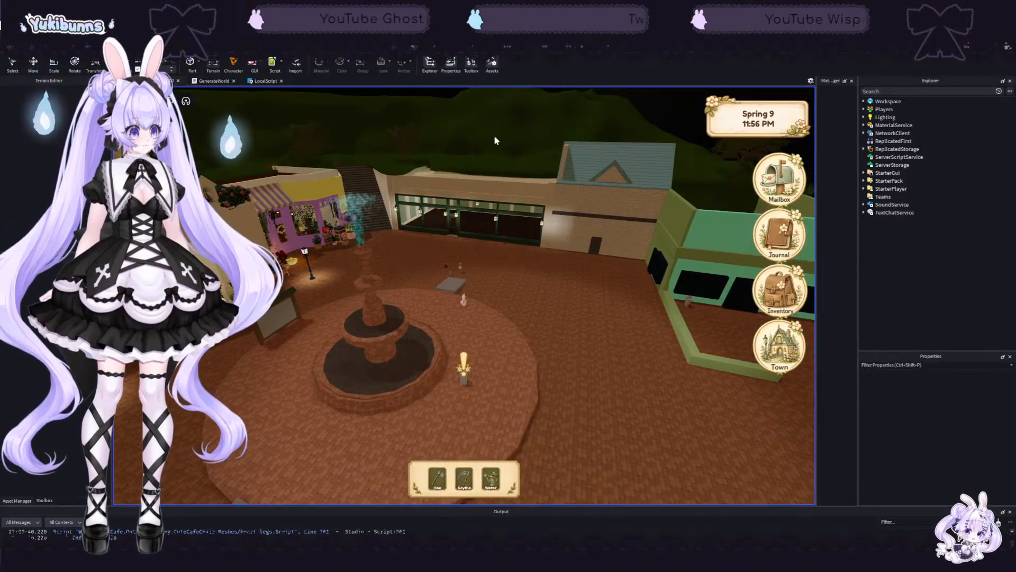
pyautogui.moveTo(494, 135); pyautogui.dragTo(491, 138, button='right')
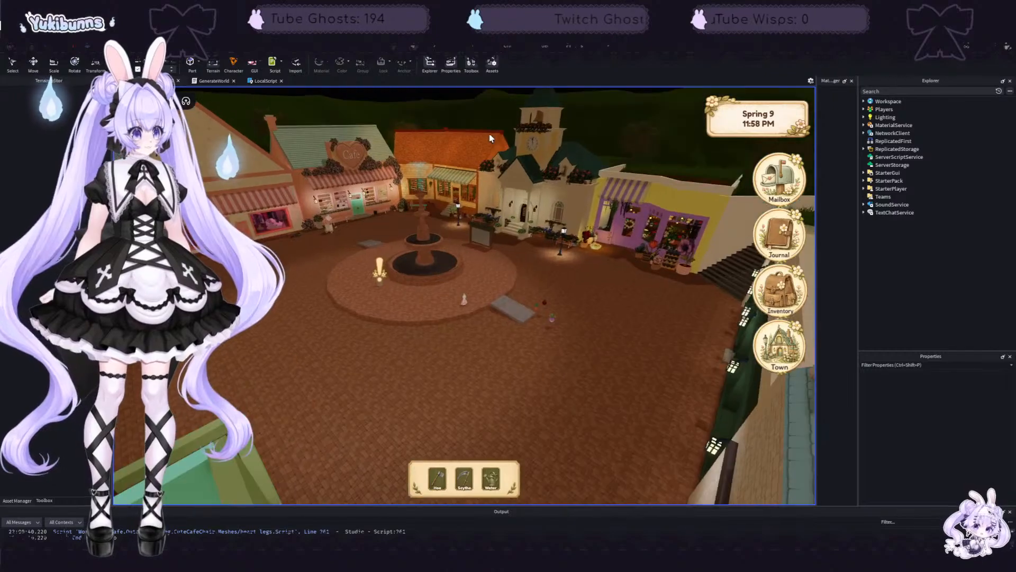
pyautogui.scroll(2, 475, 159)
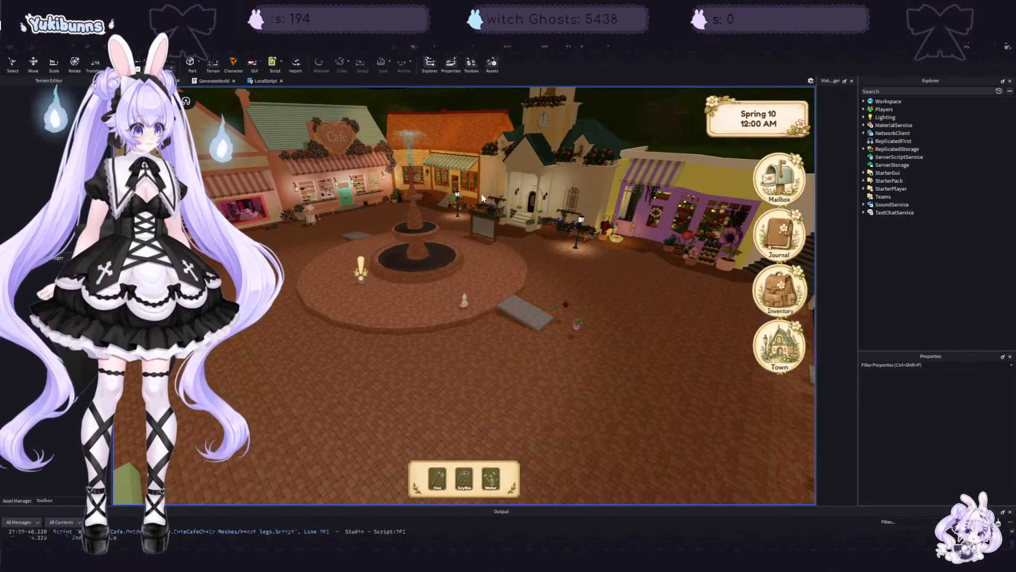
pyautogui.scroll(2, 511, 273)
pyautogui.moveTo(513, 273); pyautogui.dragTo(518, 262, button='right')
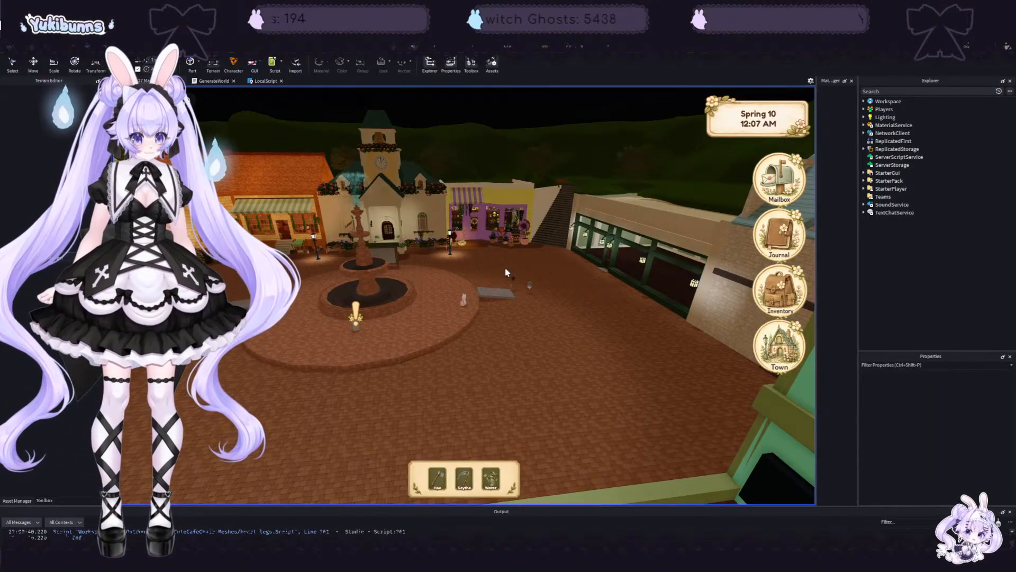
# Step: Back the character away from the fountain to view the square from the unfinished green building
pyautogui.press('s')
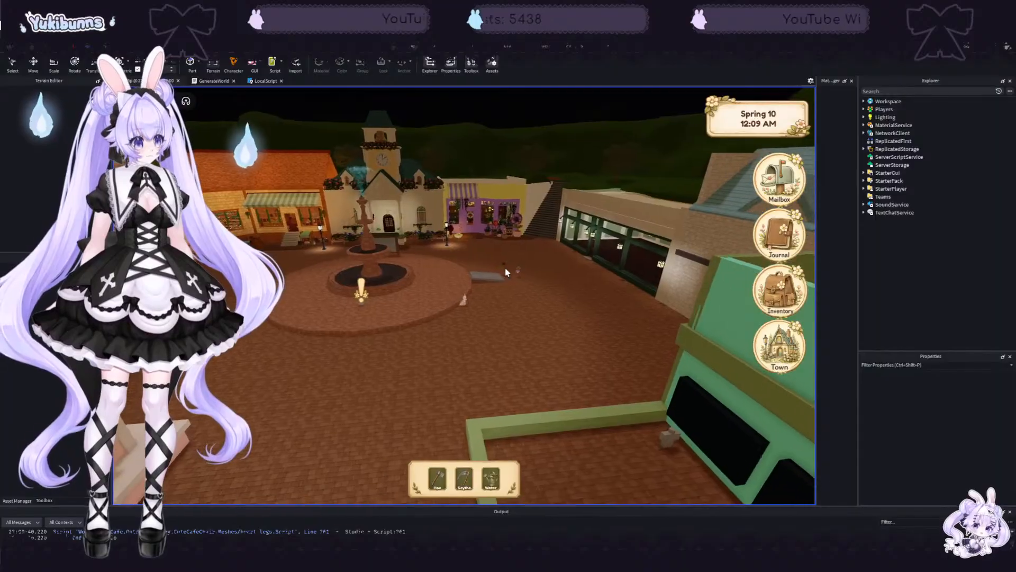
pyautogui.press('s')
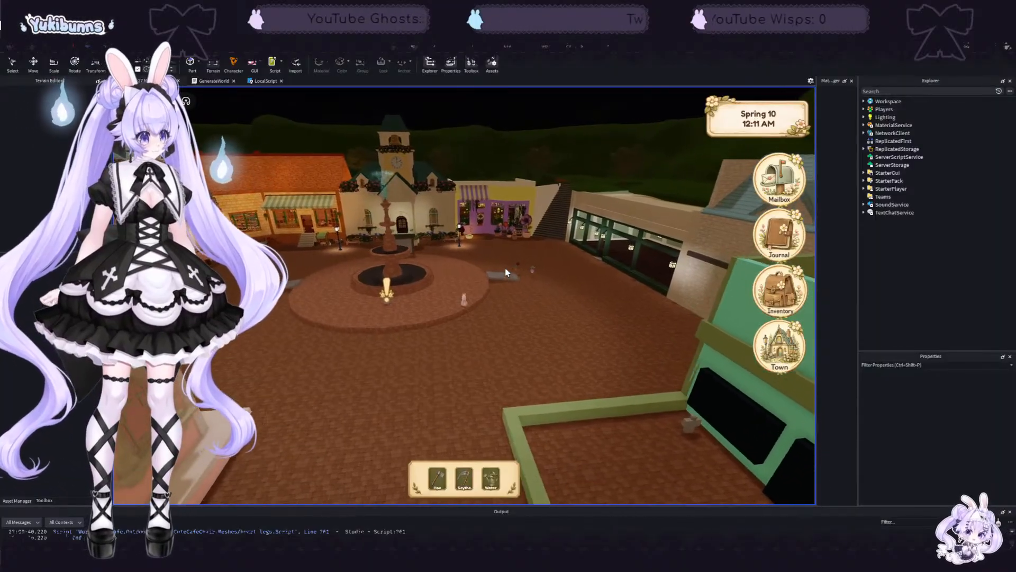
pyautogui.press('d')
pyautogui.press('s')
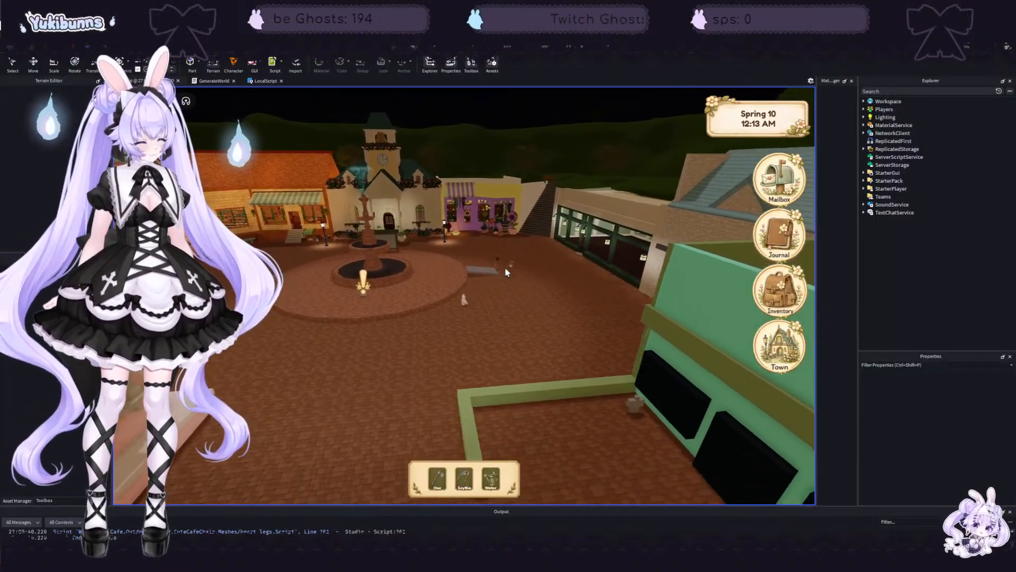
pyautogui.press('a')
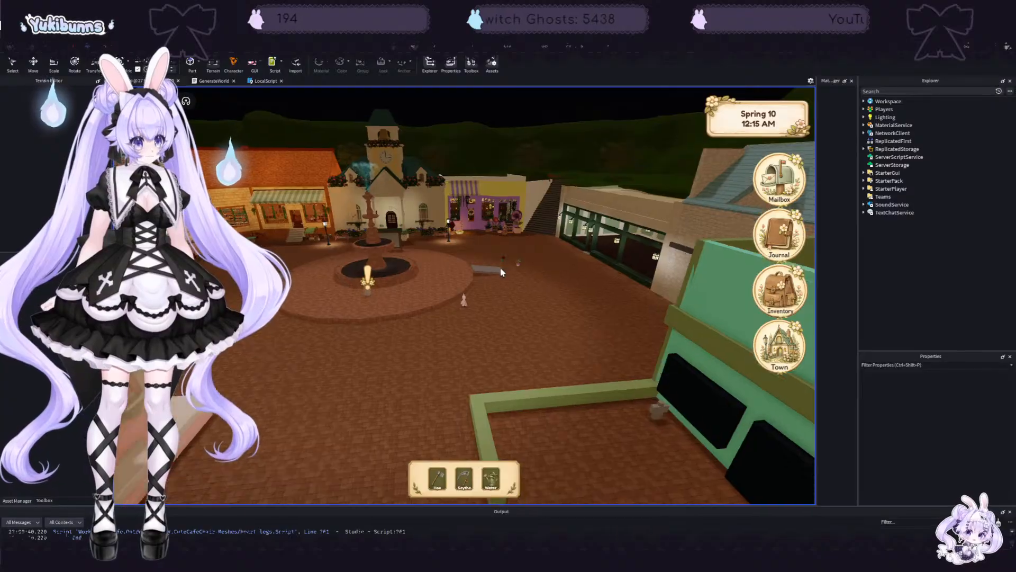
# Step: Walk the character to the carrot, beet and turnip standing beside the grey ramp
pyautogui.press('w')
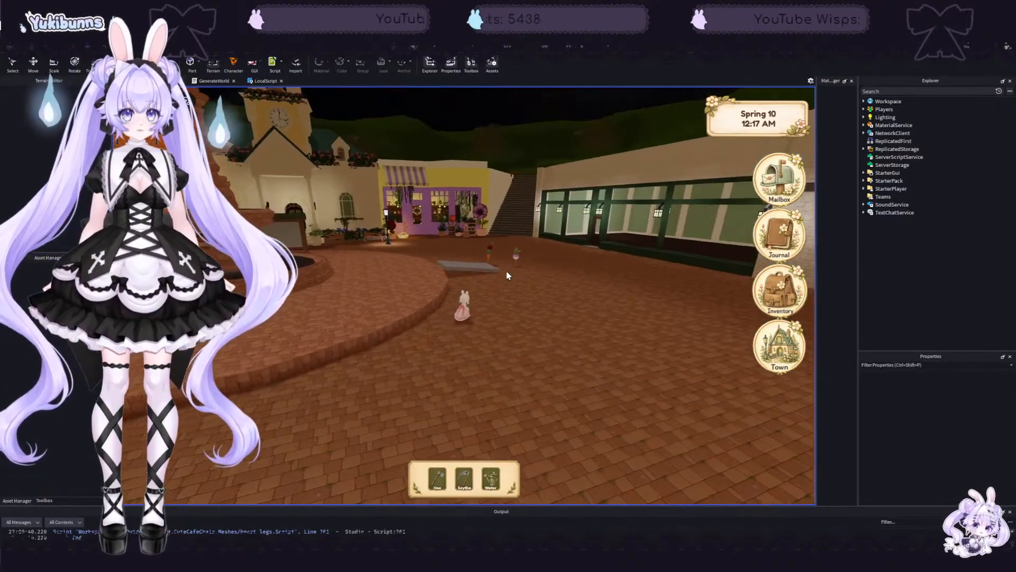
pyautogui.press('d')
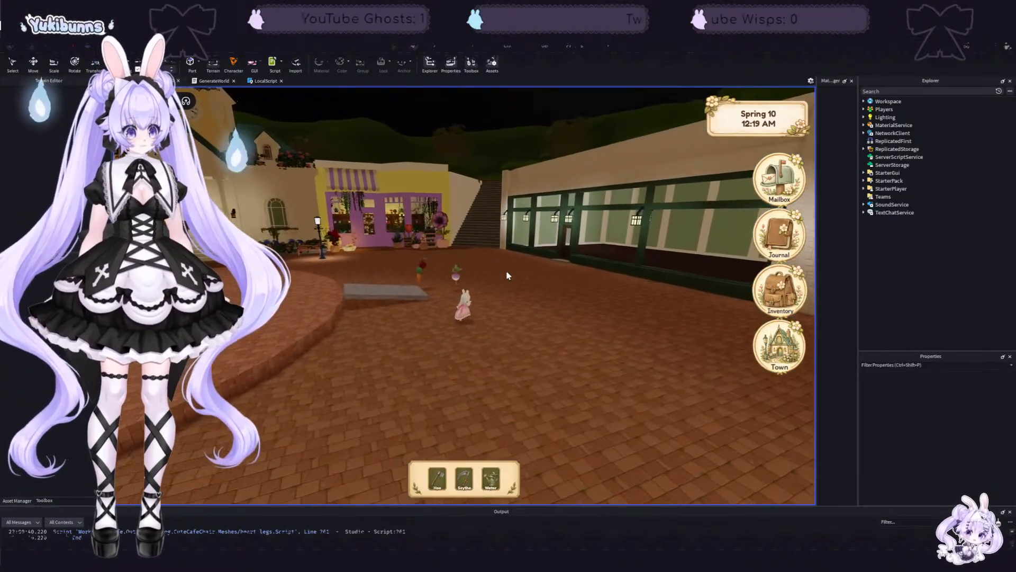
pyautogui.press('w')
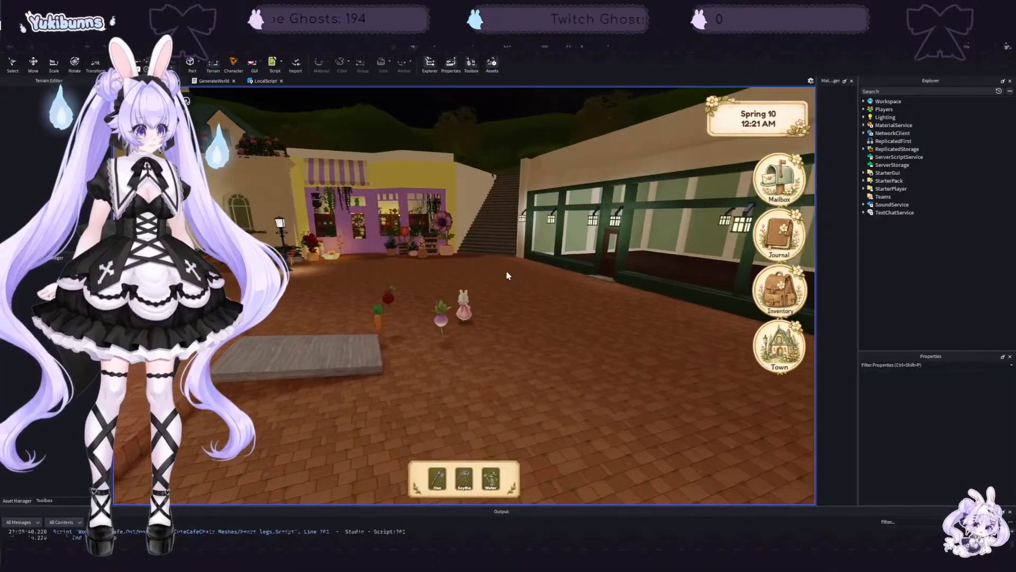
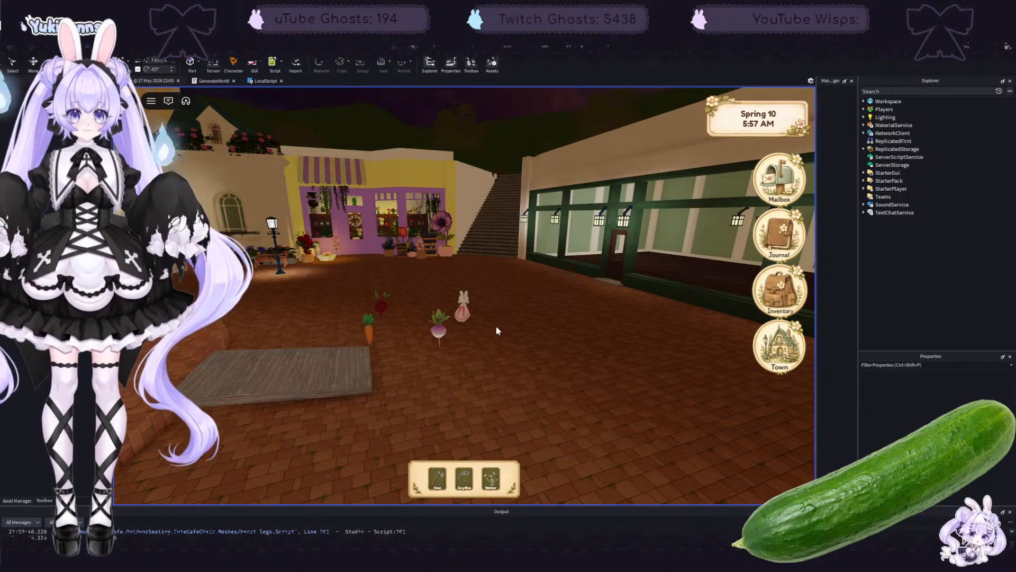
# Step: Back the character across the square to the gap between the pink and teal buildings, overlooking the town from above
pyautogui.scroll(-8, 477, 294)
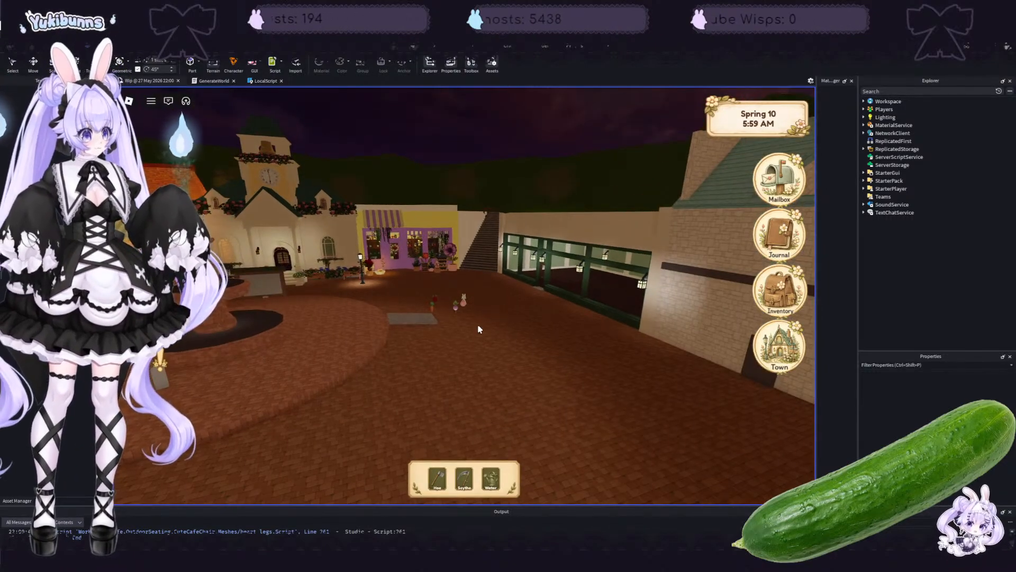
pyautogui.moveTo(484, 329); pyautogui.dragTo(487, 329, button='right')
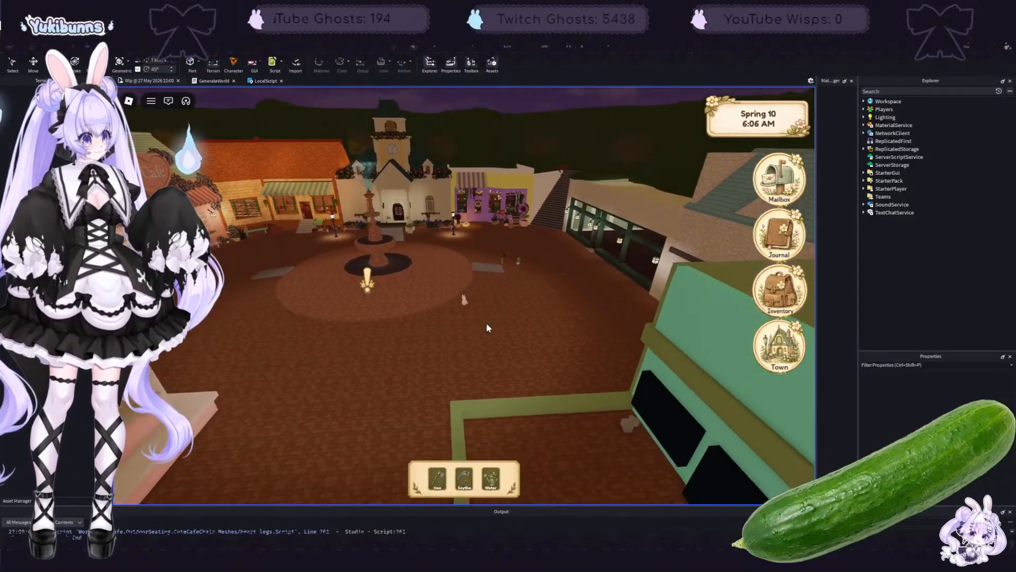
pyautogui.press('s')
pyautogui.press('a')
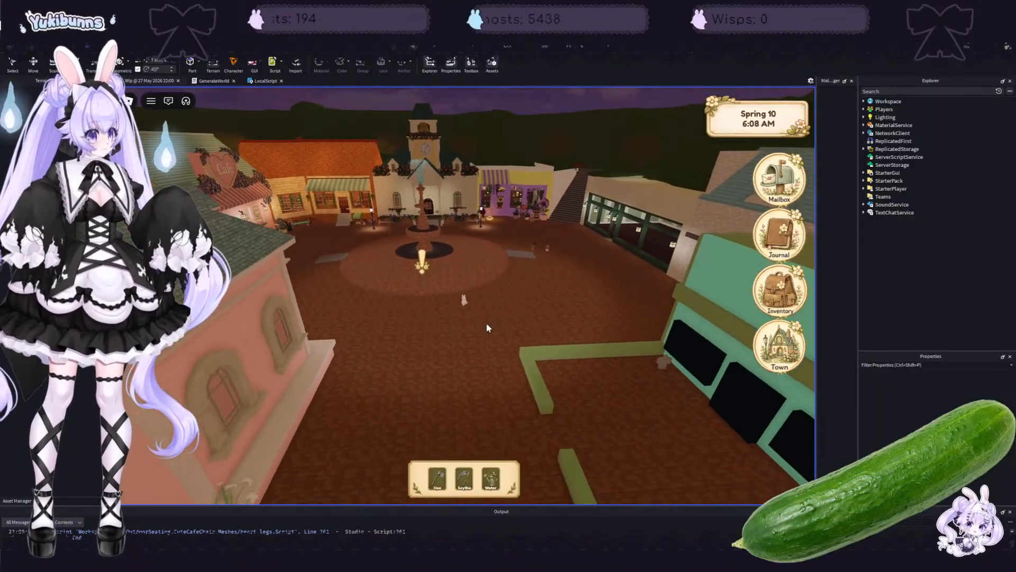
pyautogui.press('s')
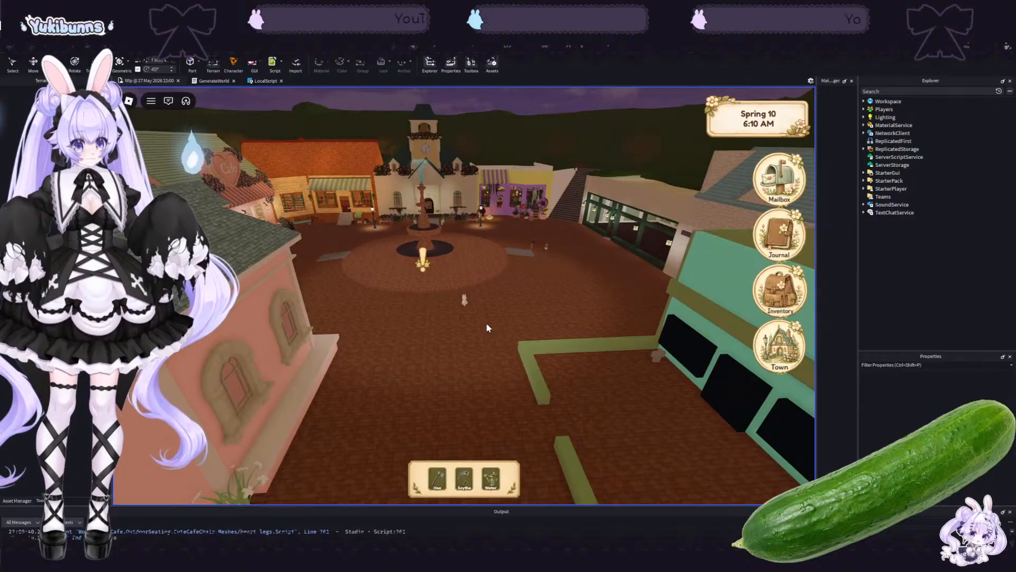
pyautogui.press('a')
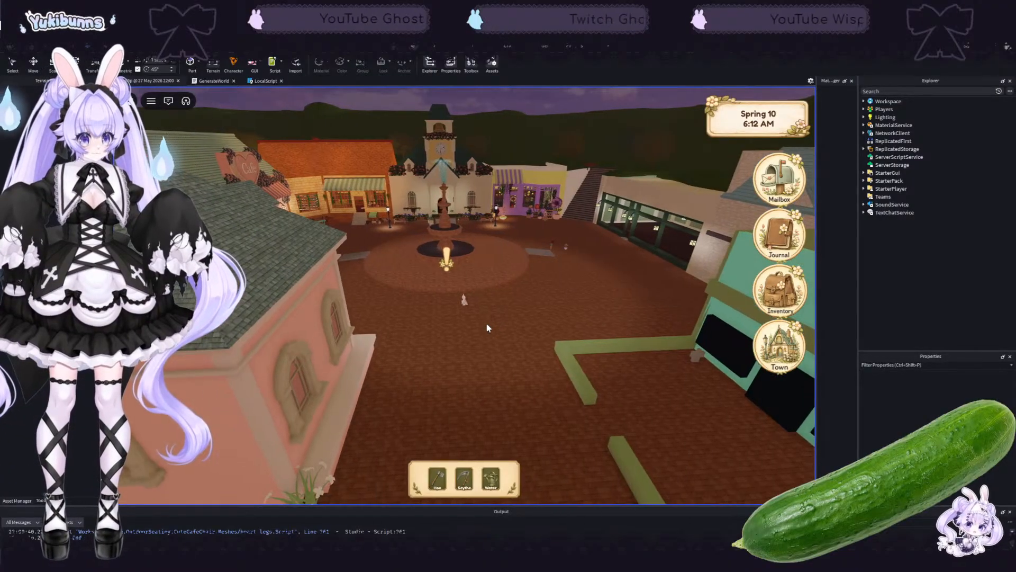
pyautogui.press('s')
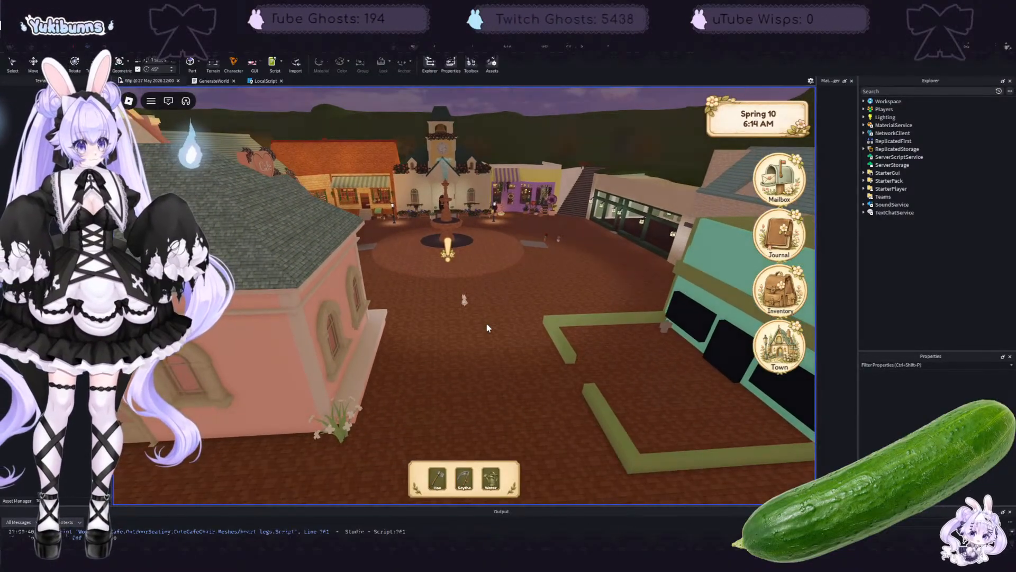
pyautogui.press('s')
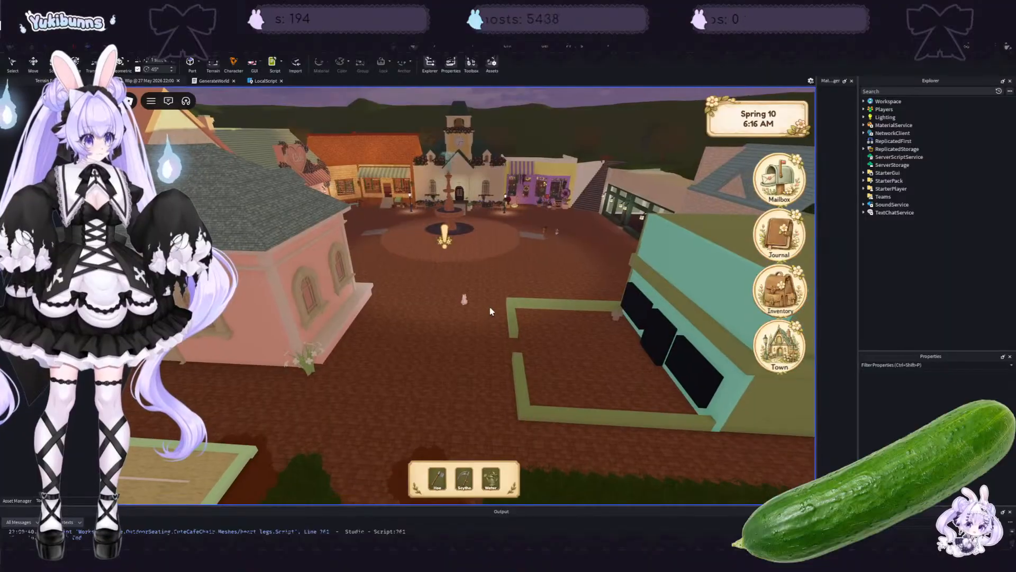
pyautogui.press('d')
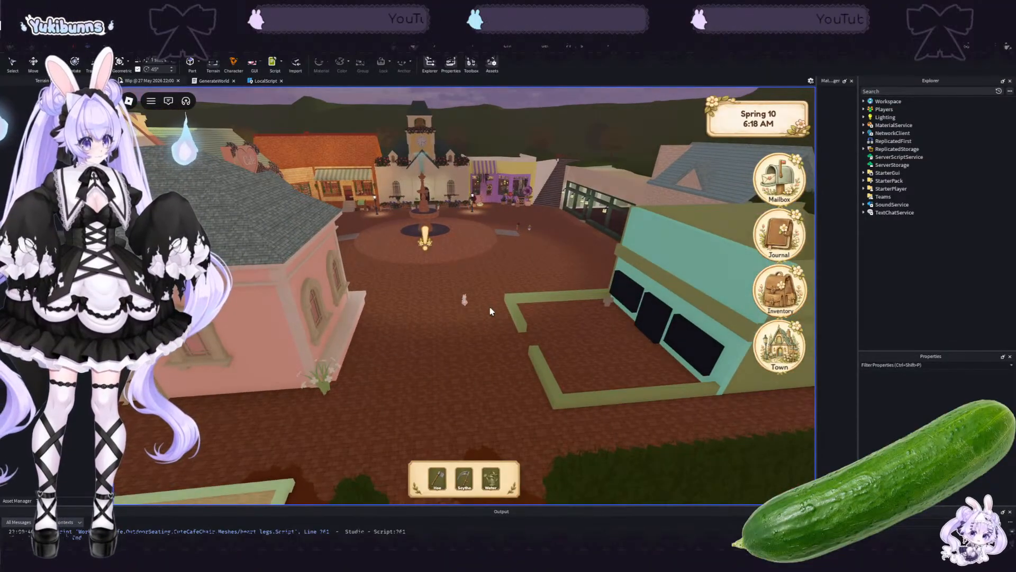
# Step: Inspect the square at sunrise from a lowered view, closing in on the character
pyautogui.scroll(1, 491, 311)
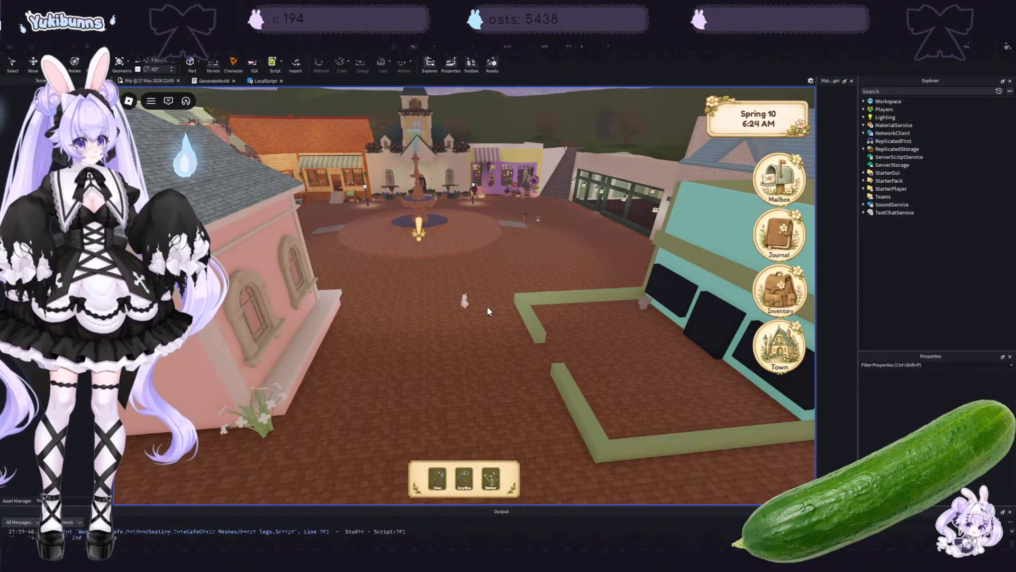
pyautogui.moveTo(488, 308); pyautogui.dragTo(488, 308, button='right')
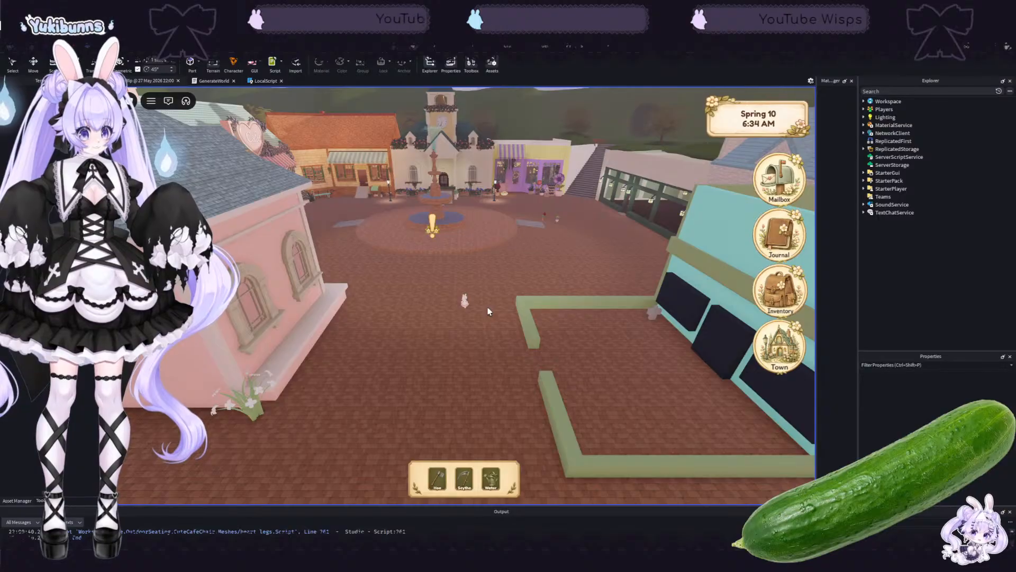
pyautogui.moveTo(488, 311); pyautogui.dragTo(488, 311, button='right')
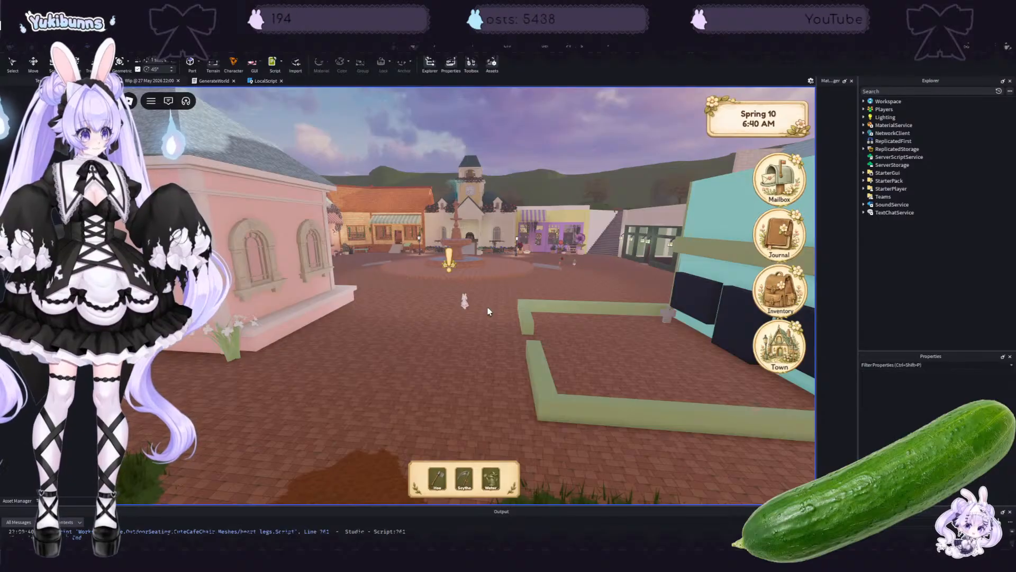
pyautogui.moveTo(488, 311); pyautogui.dragTo(493, 300, button='right')
pyautogui.scroll(5, 493, 300)
pyautogui.scroll(3, 499, 298)
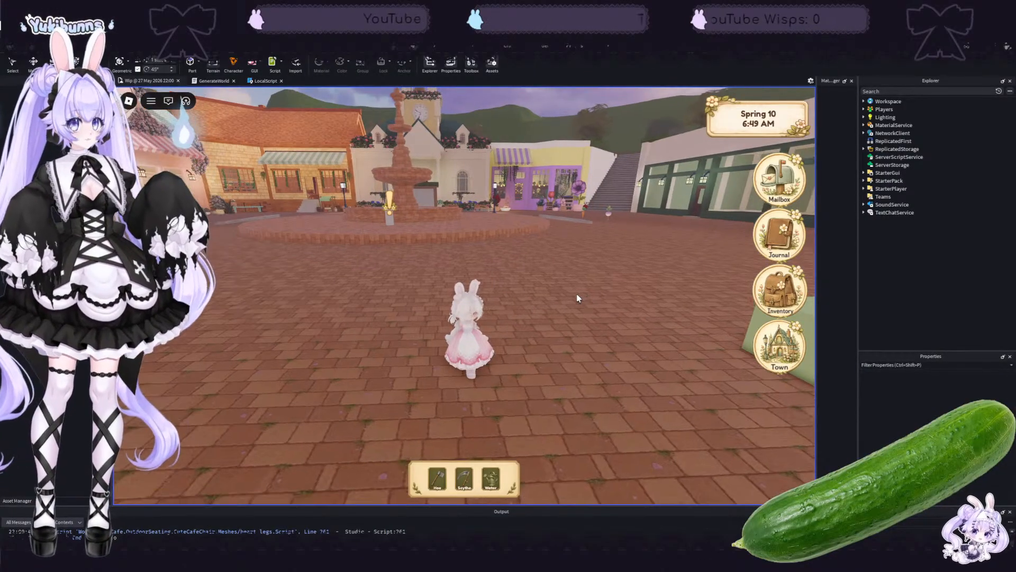
# Step: Walk the character toward the fountain, sidestepping to view it against the clock tower and flower shop
pyautogui.press('w')
pyautogui.moveTo(577, 298); pyautogui.dragTo(578, 298, button='right')
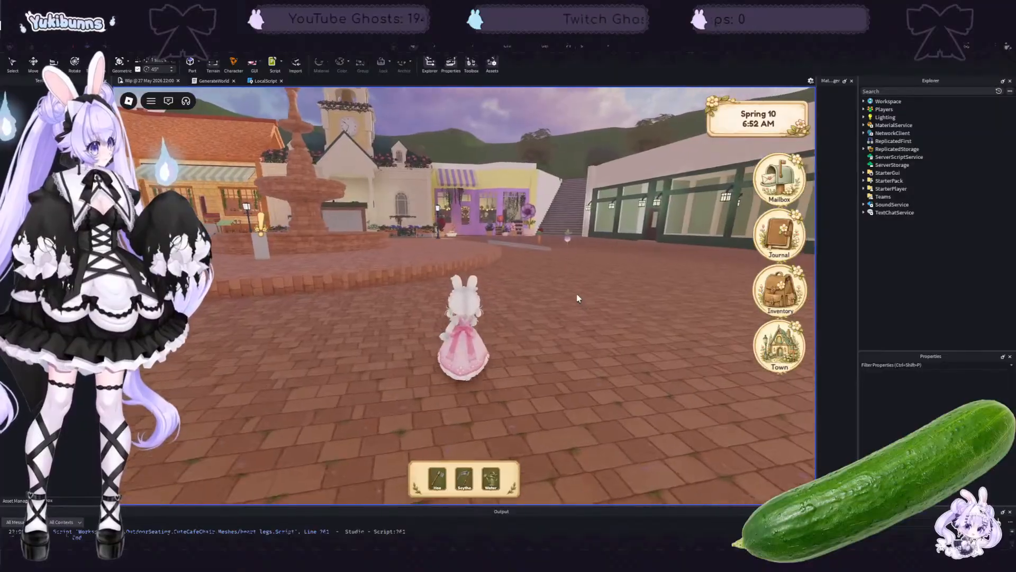
pyautogui.press('a')
pyautogui.press('d')
pyautogui.press('a')
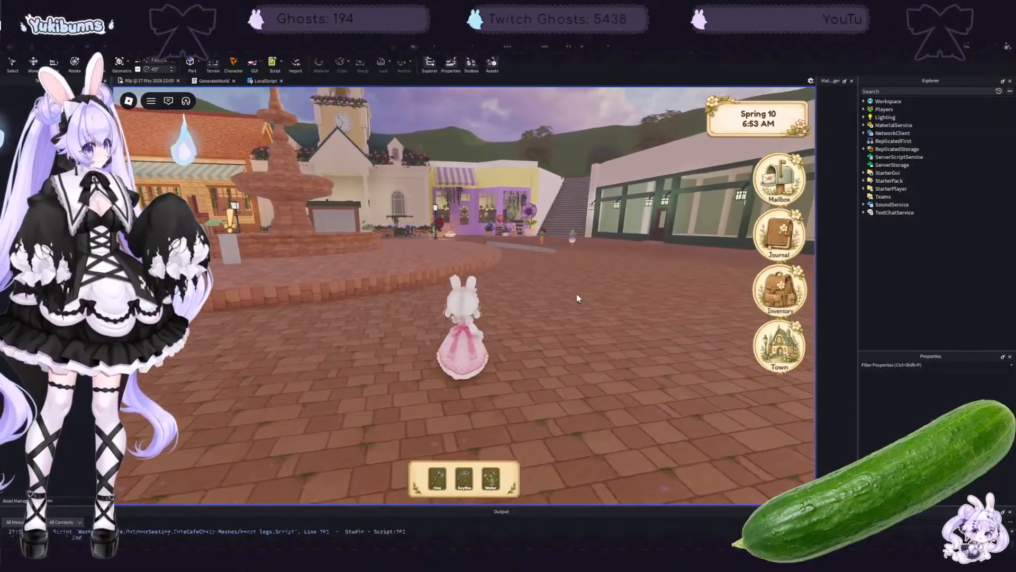
pyautogui.press('d')
pyautogui.press('w')
# Step: Walk the character up to the mayor's grey pedestal by the fountain and move around beside it
pyautogui.moveTo(578, 299); pyautogui.dragTo(560, 295, button='right')
pyautogui.press('w')
pyautogui.press('a')
pyautogui.press('s')
pyautogui.scroll(3, 561, 297)
pyautogui.press('w')
pyautogui.press('s')
pyautogui.press('w')
pyautogui.press('s')
pyautogui.press('w')
pyautogui.press('s')
pyautogui.press('s')
pyautogui.press('a')
pyautogui.press('a')
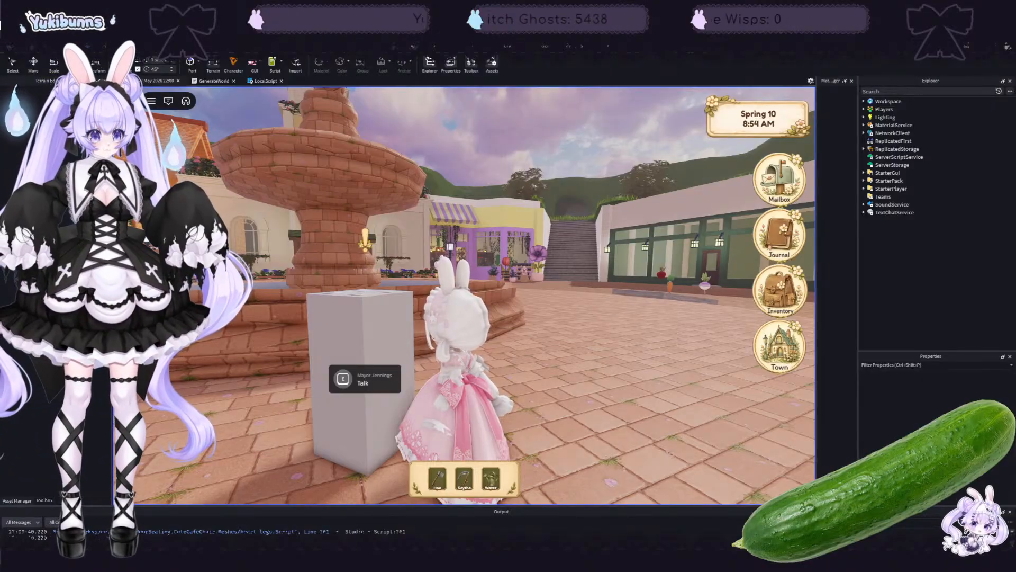
# Step: Walk the character from the mayor's pedestal across the square and up the steps into the yellow-brick general store
pyautogui.moveTo(563, 356); pyautogui.dragTo(570, 355, button='right')
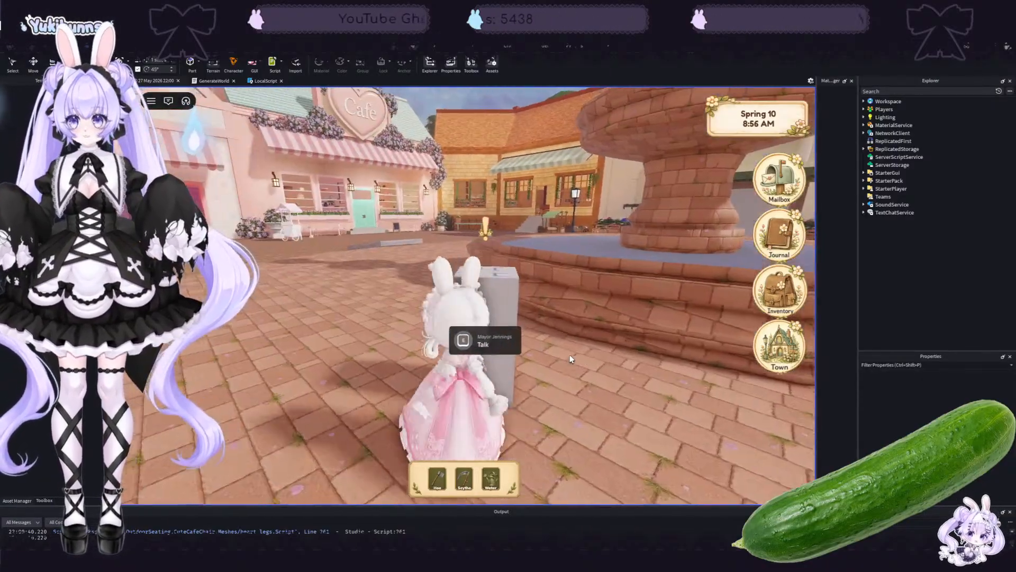
pyautogui.press('w')
pyautogui.press('w')
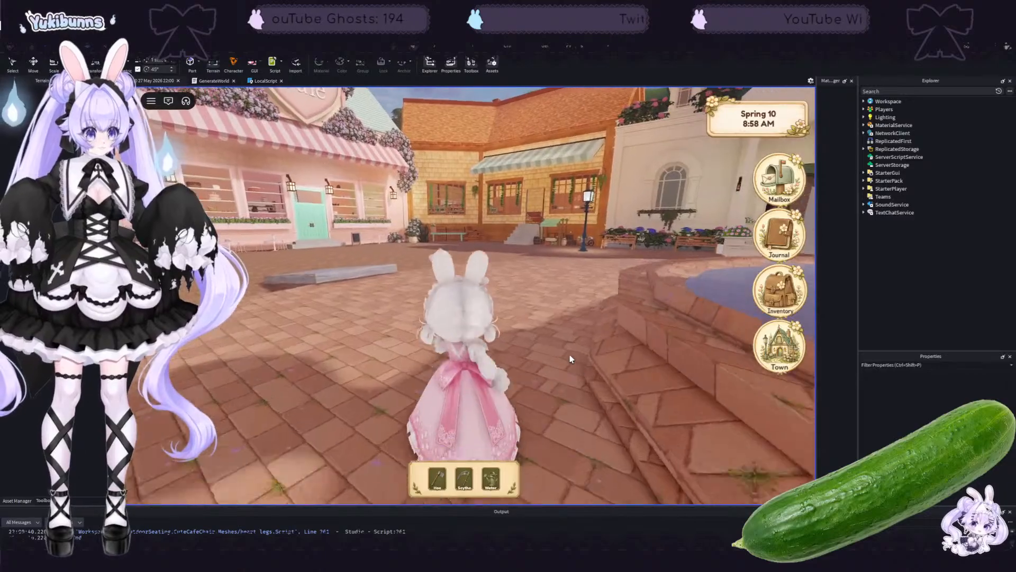
pyautogui.press('w')
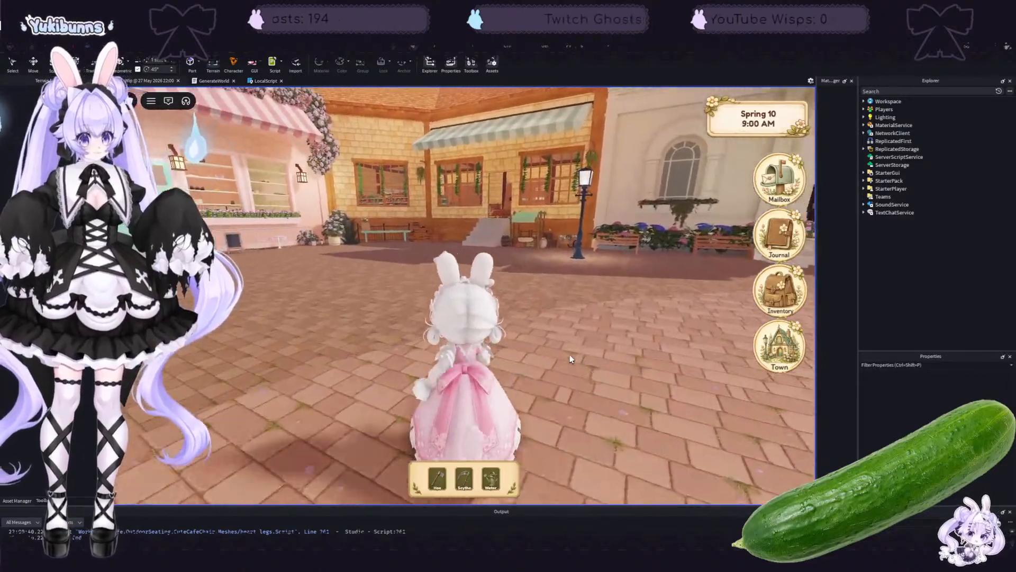
pyautogui.press('w')
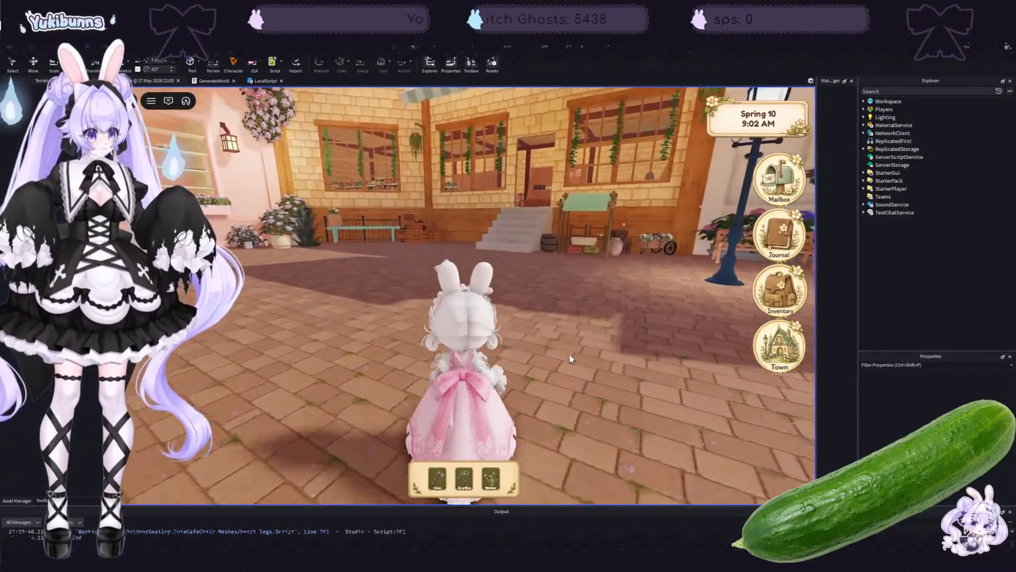
pyautogui.press('w')
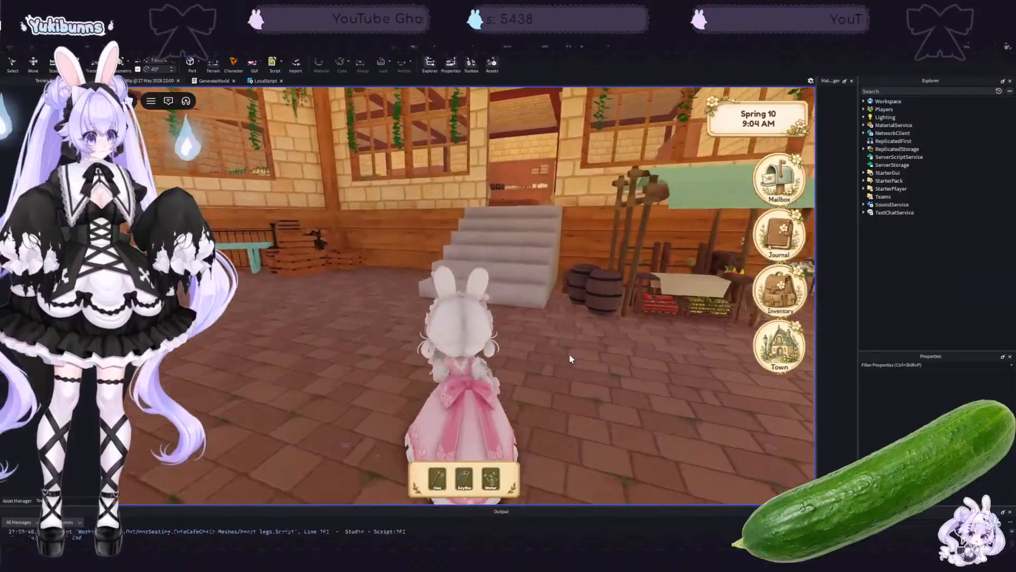
pyautogui.press('w')
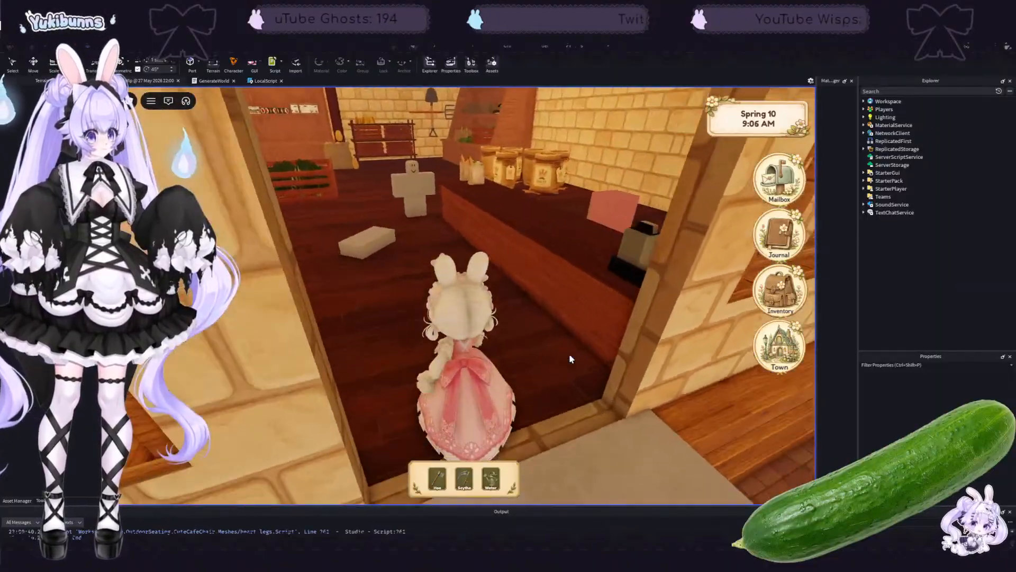
# Step: Open the General Store shop at the counter, browse its in-season and off-season seeds, and close it
pyautogui.press('e')
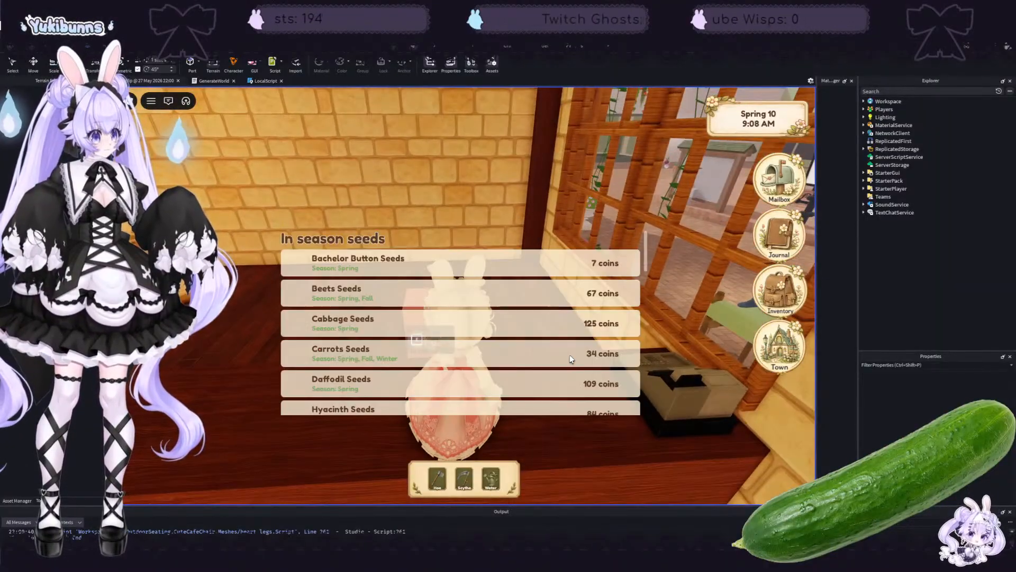
pyautogui.scroll(-10, 559, 347)
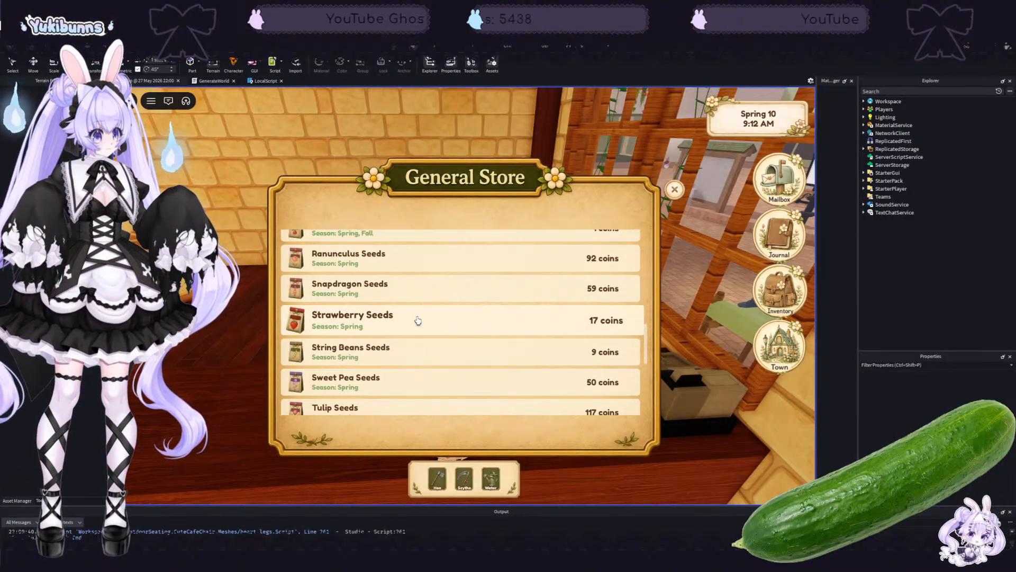
pyautogui.scroll(-4, 417, 317)
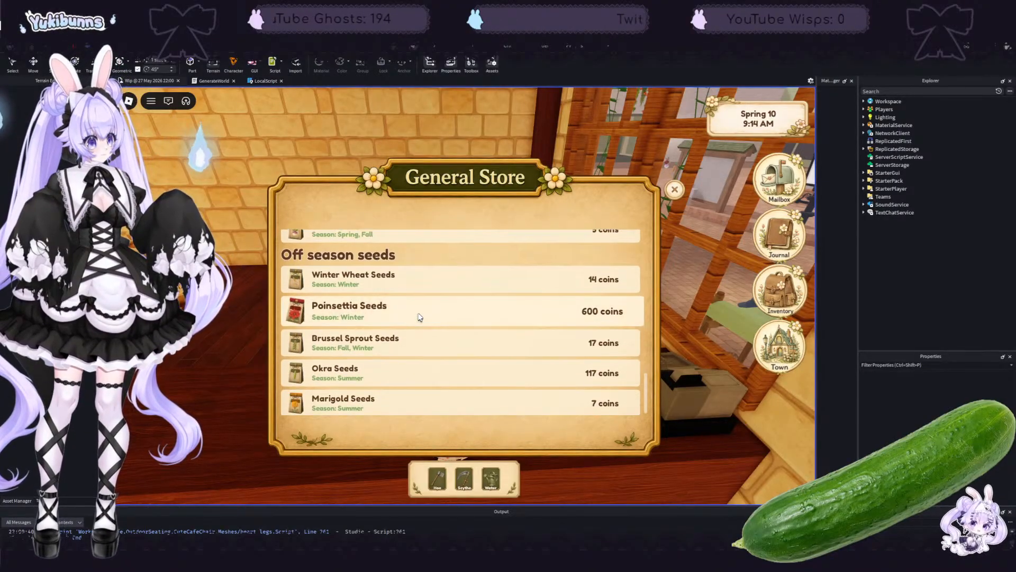
pyautogui.scroll(5, 431, 360)
pyautogui.scroll(4, 432, 350)
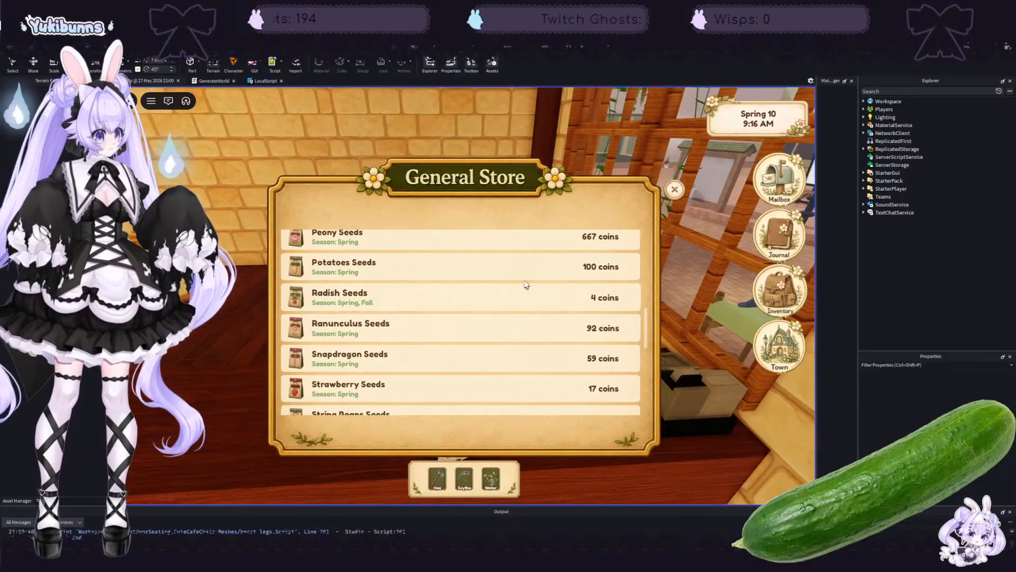
pyautogui.click(675, 188)
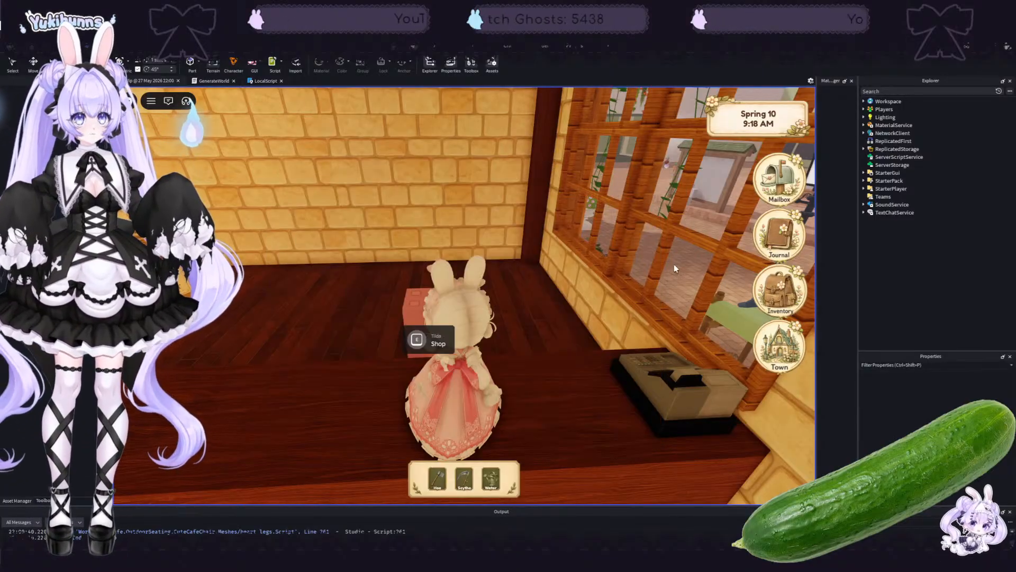
# Step: Walk the character out of the general store and back to the fountain in the square
pyautogui.press('w')
pyautogui.moveTo(649, 280); pyautogui.dragTo(650, 279, button='right')
pyautogui.press('w')
pyautogui.press('w')
pyautogui.press('w')
pyautogui.press('w')
pyautogui.press('d')
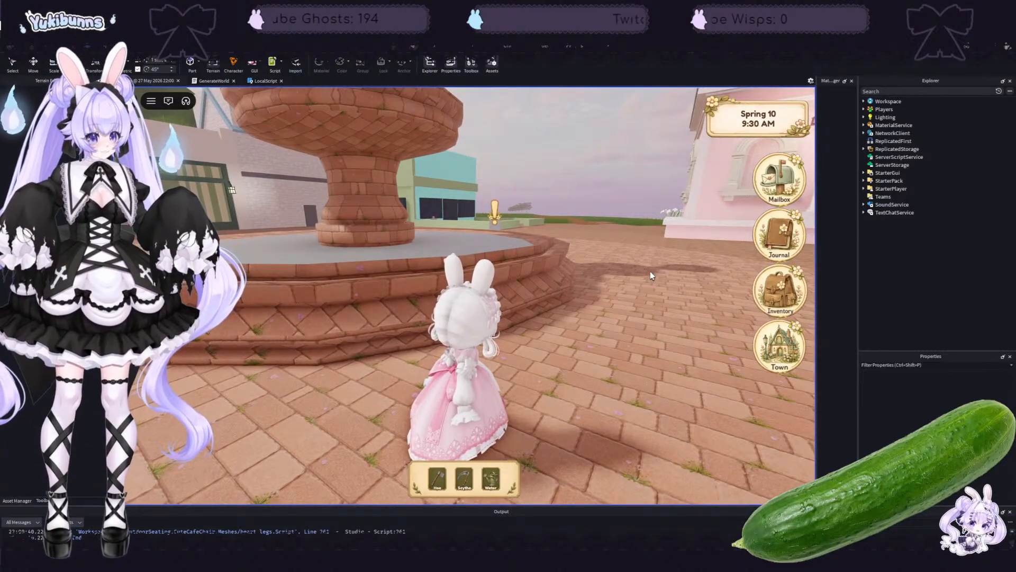
# Step: Walk the character from the fountain to the pink café front, passing along its striped cart and teal door
pyautogui.press('w')
pyautogui.moveTo(651, 272); pyautogui.dragTo(650, 272, button='right')
pyautogui.press('w')
pyautogui.moveTo(586, 279); pyautogui.dragTo(587, 283, button='right')
pyautogui.press('w')
pyautogui.press('w')
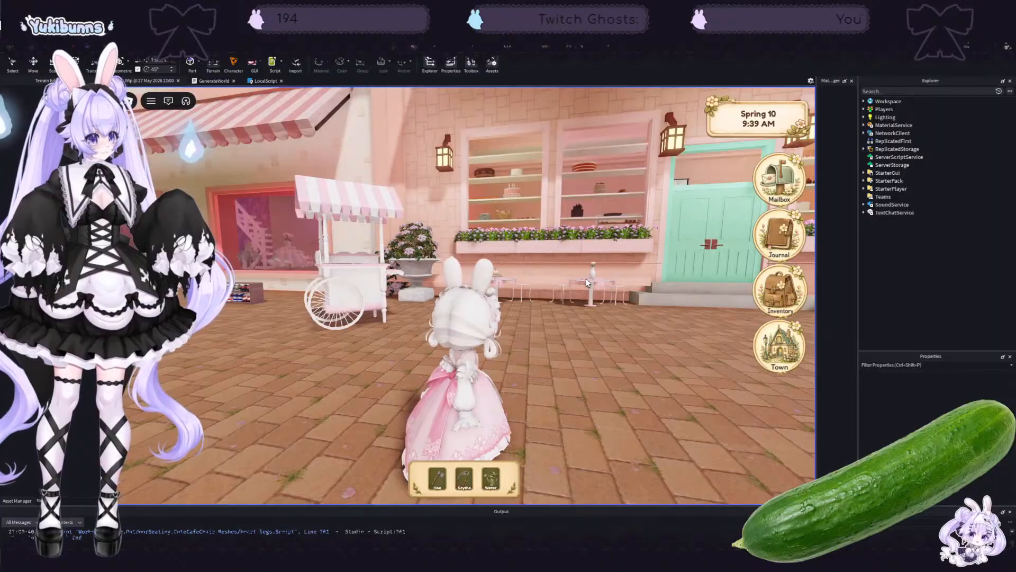
pyautogui.press('d')
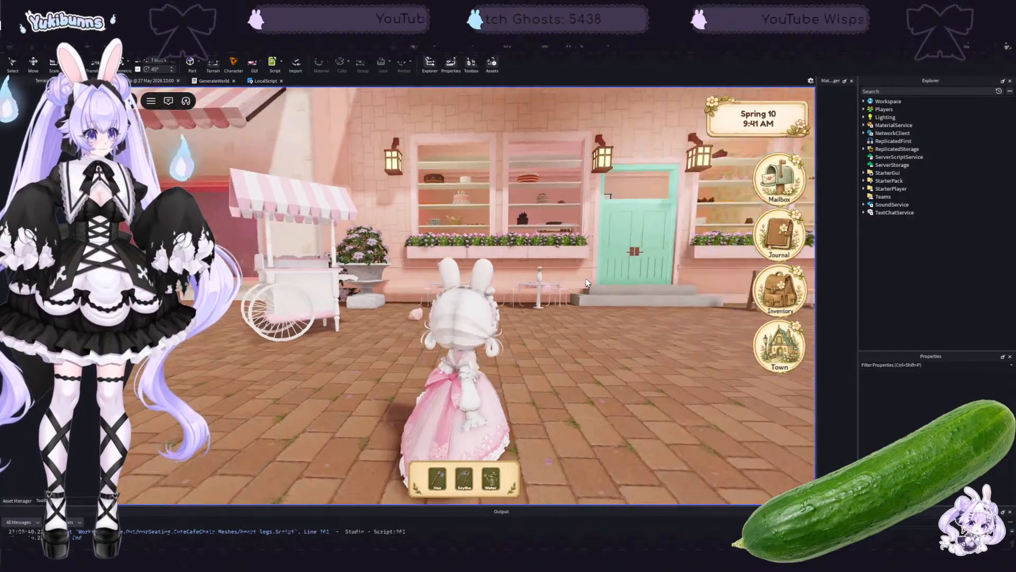
pyautogui.press('w')
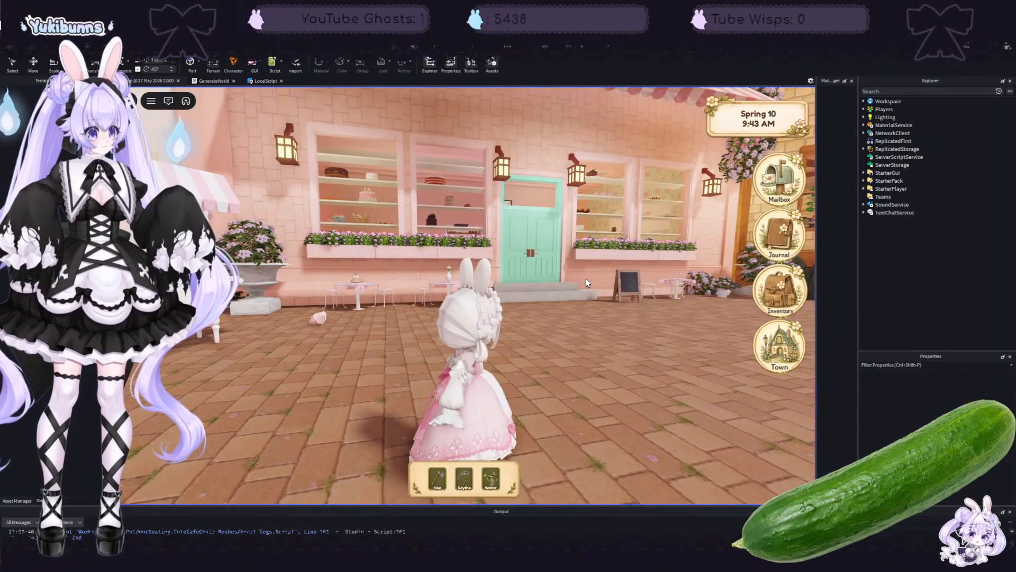
# Step: Turn the character away from the café and run around the fountain's raised edge toward the mayor's pedestal
pyautogui.press('a')
pyautogui.press('w')
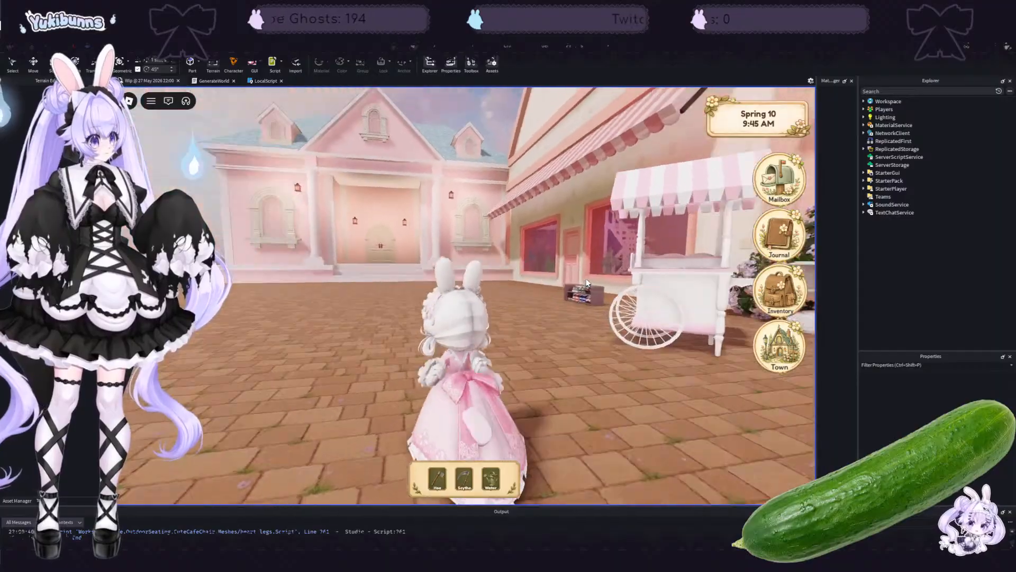
pyautogui.press('w')
pyautogui.press('a')
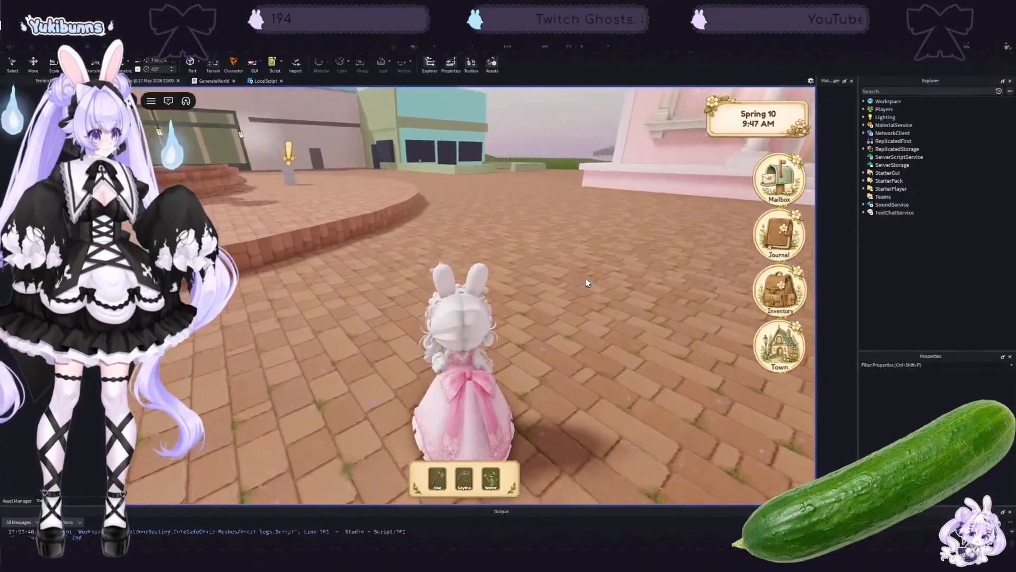
pyautogui.press('w')
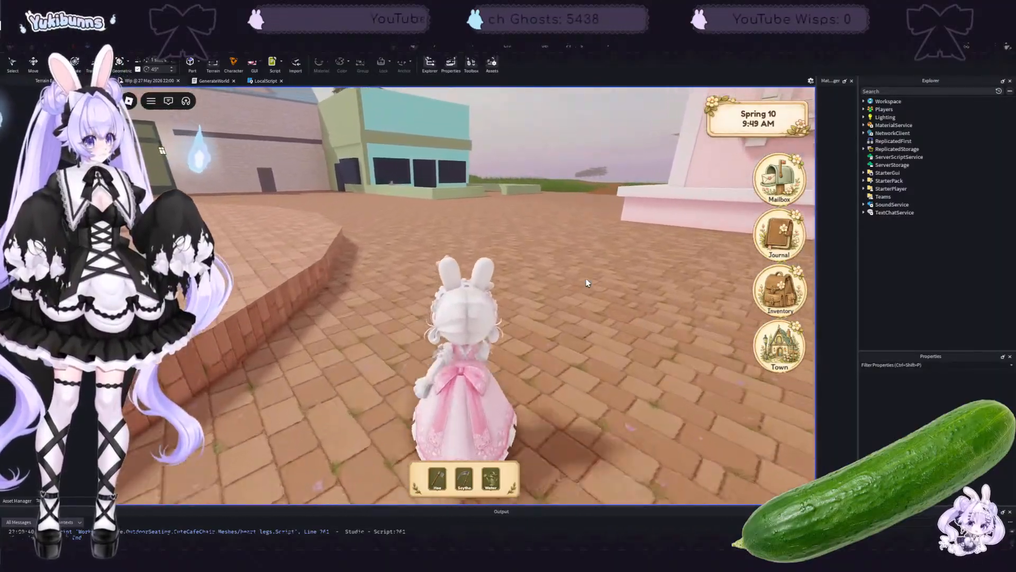
pyautogui.press('a')
pyautogui.press('a')
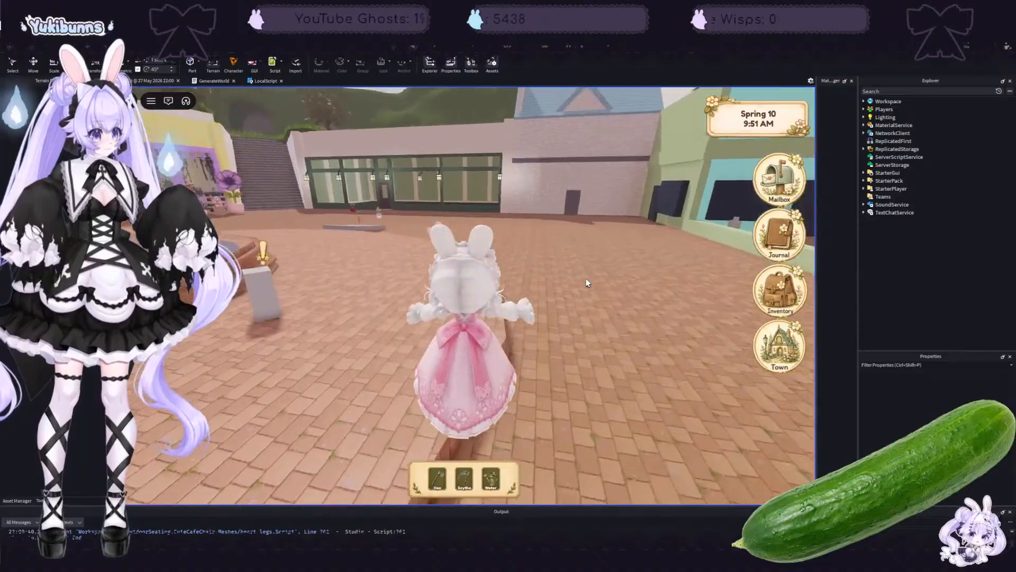
# Step: Walk the character to the carrot, beet and turnip by the grey platform and face it toward the camera between them
pyautogui.press('w')
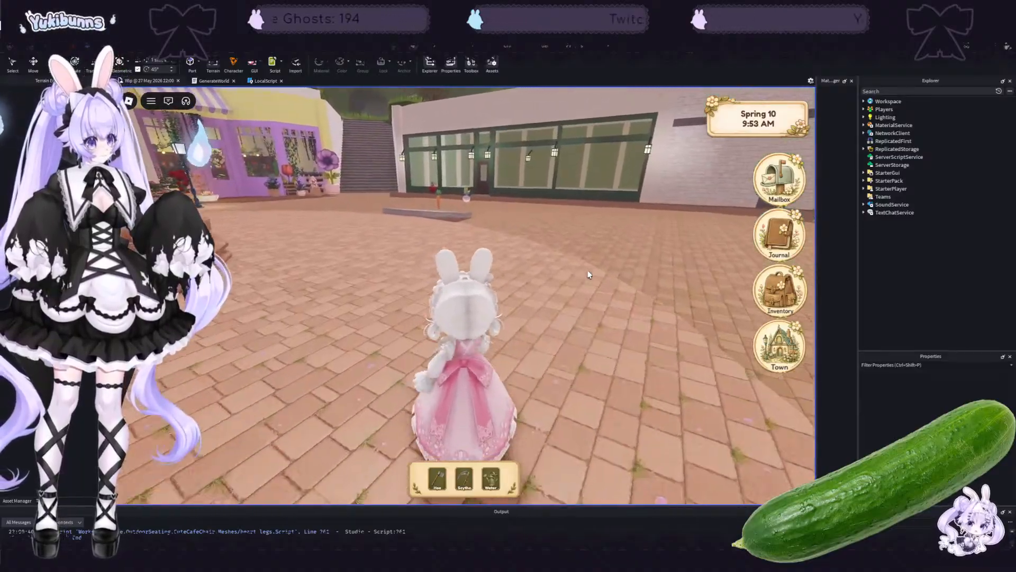
pyautogui.press('w')
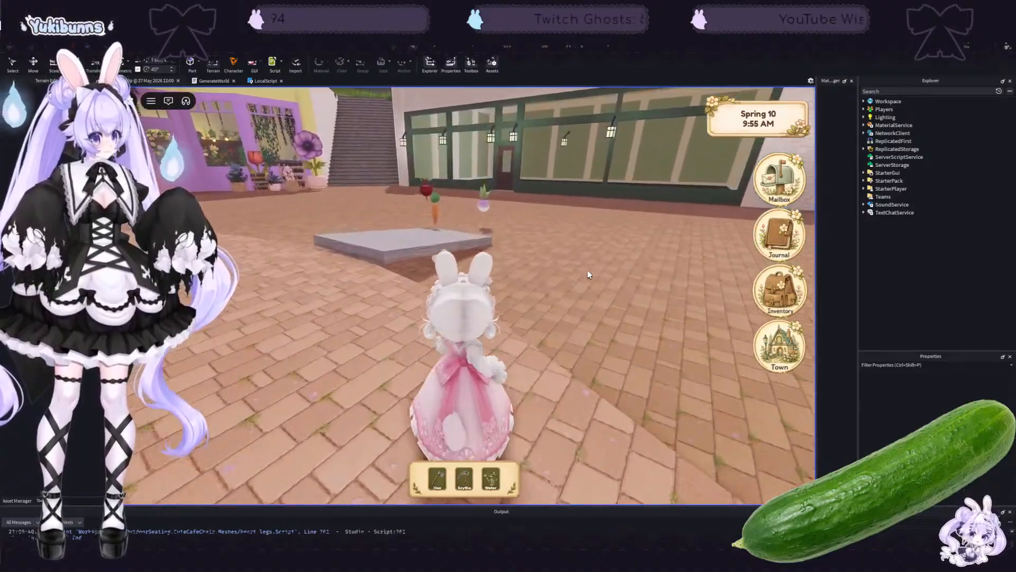
pyautogui.press('w')
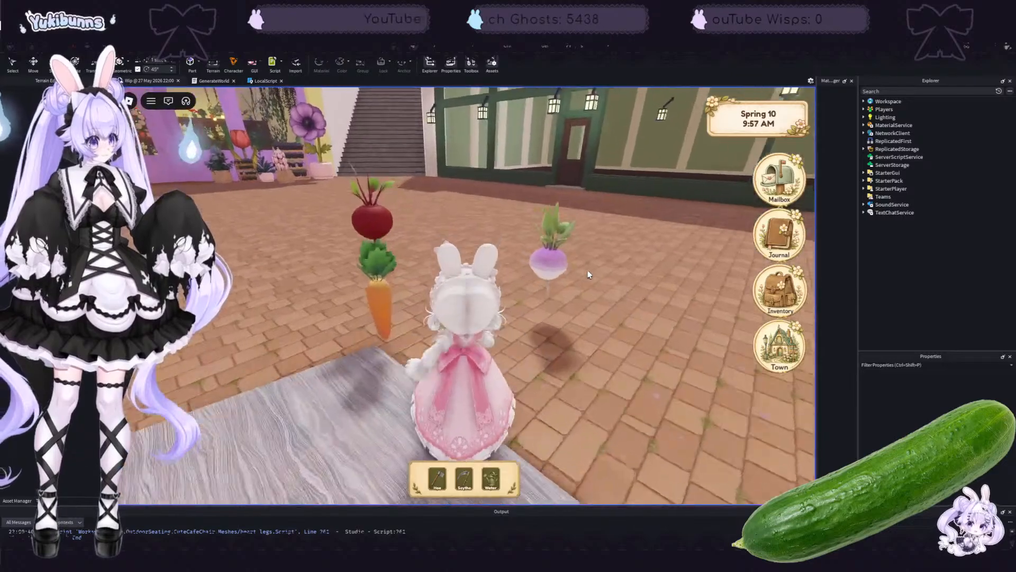
pyautogui.press('w')
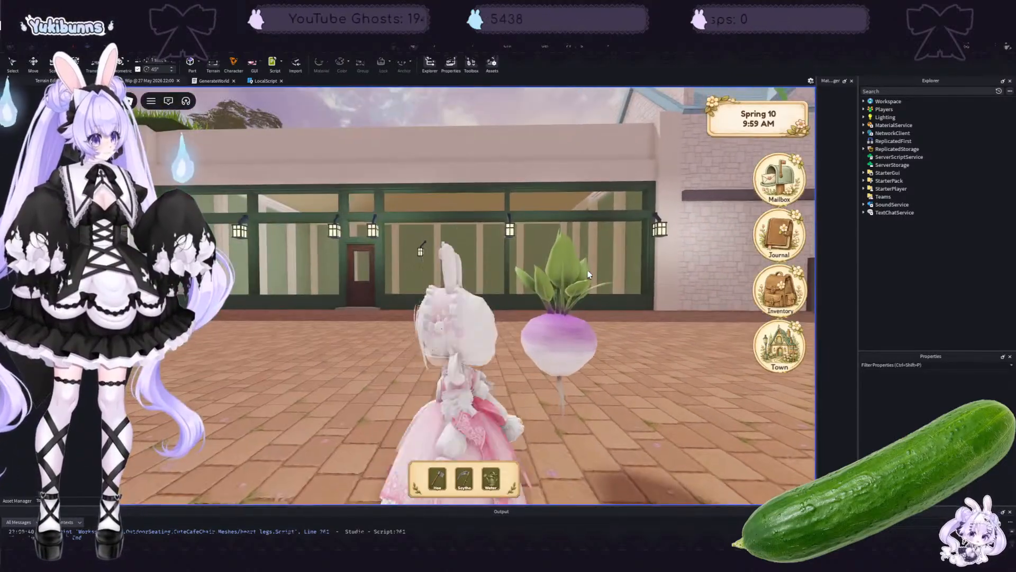
pyautogui.moveTo(588, 274); pyautogui.dragTo(588, 275, button='right')
pyautogui.press('s')
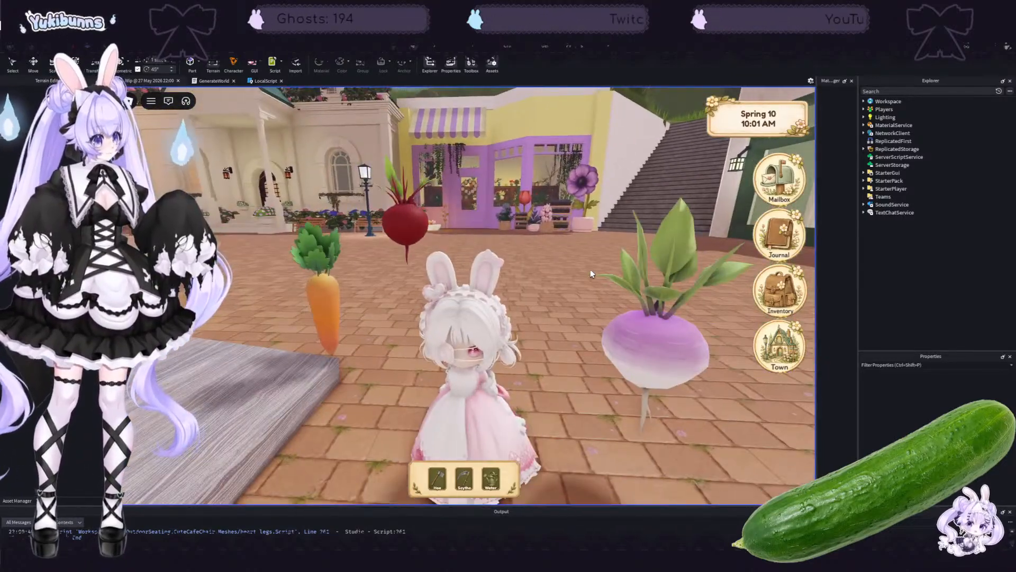
pyautogui.press('s')
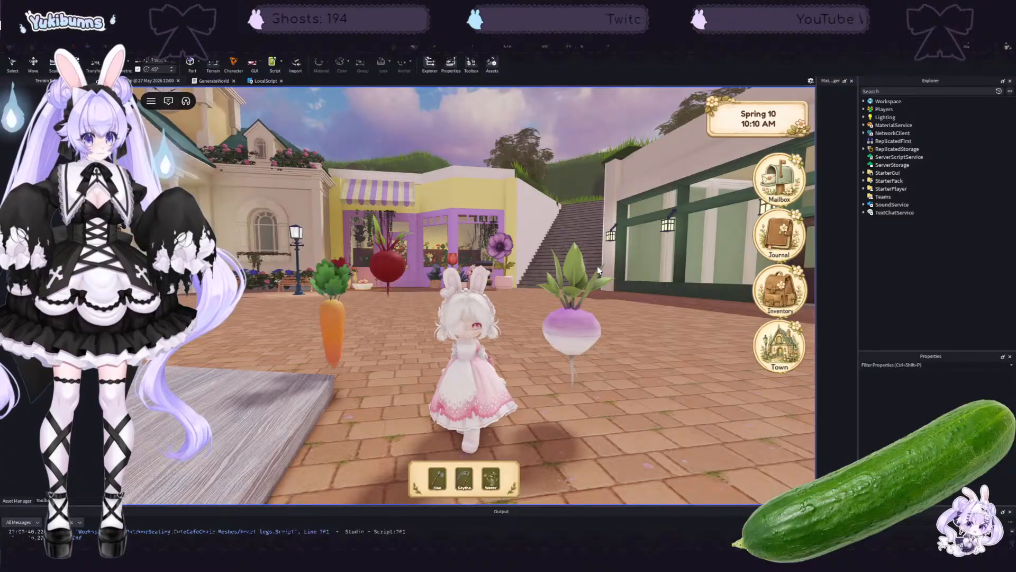
# Step: Run the character back and forth around the carrot, beet and turnip, ending beside the grey platform
pyautogui.moveTo(598, 269); pyautogui.dragTo(598, 268, button='right')
pyautogui.press('w')
pyautogui.press('s')
pyautogui.press('w')
pyautogui.press('a')
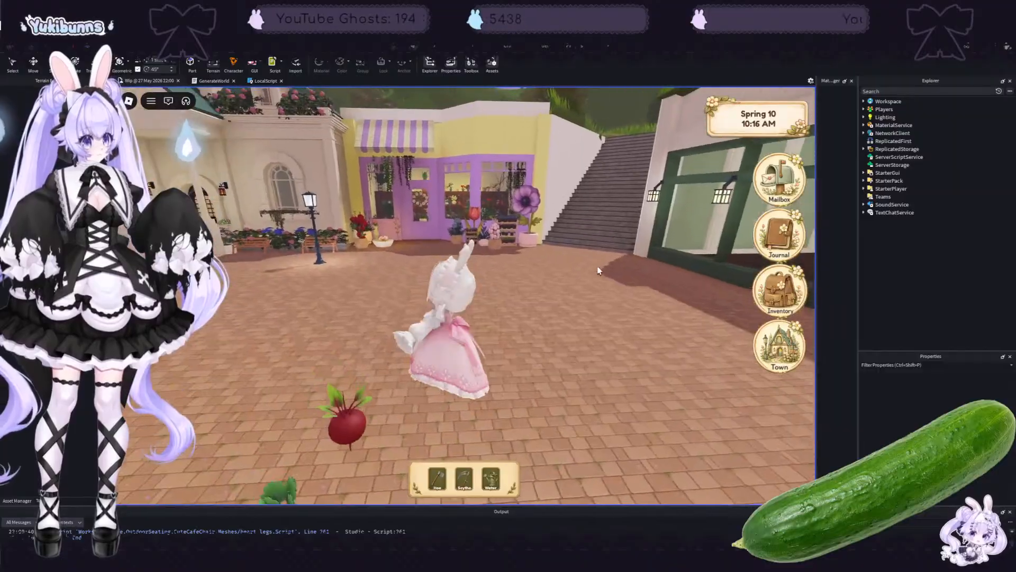
pyautogui.press('s')
pyautogui.press('w')
pyautogui.press('a')
pyautogui.press('s')
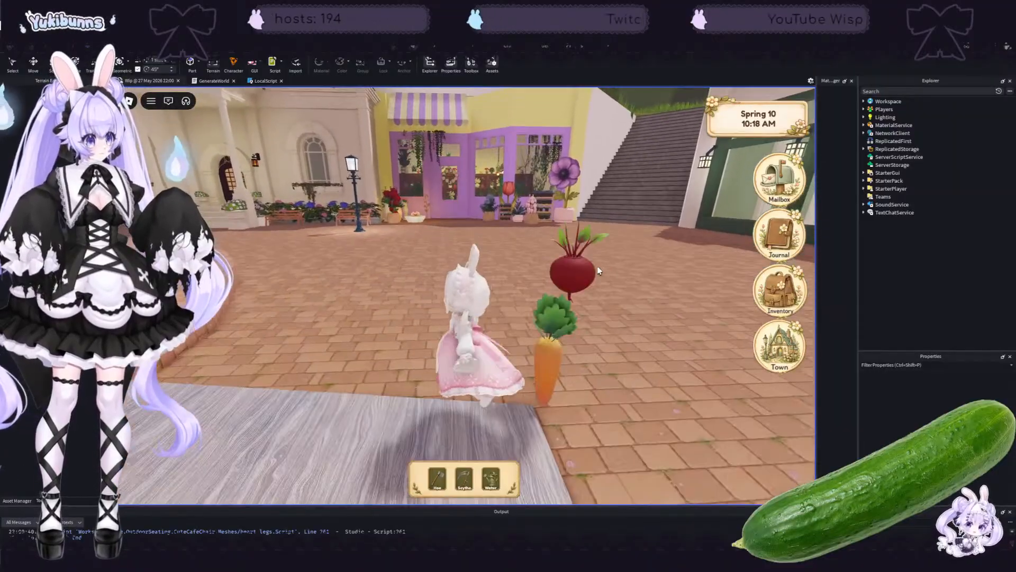
pyautogui.press('w')
pyautogui.press('d')
pyautogui.press('s')
pyautogui.press('s')
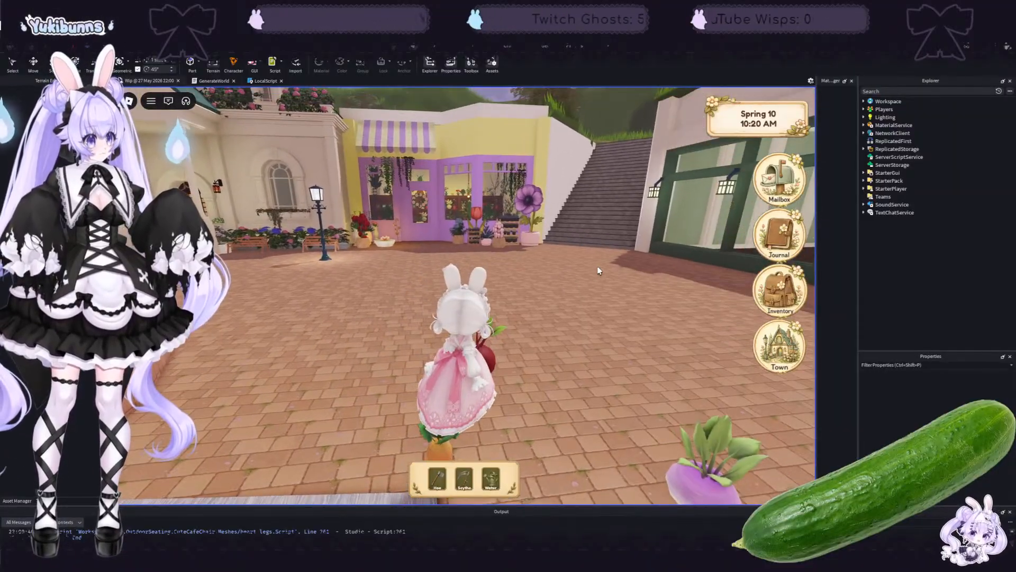
pyautogui.press('w')
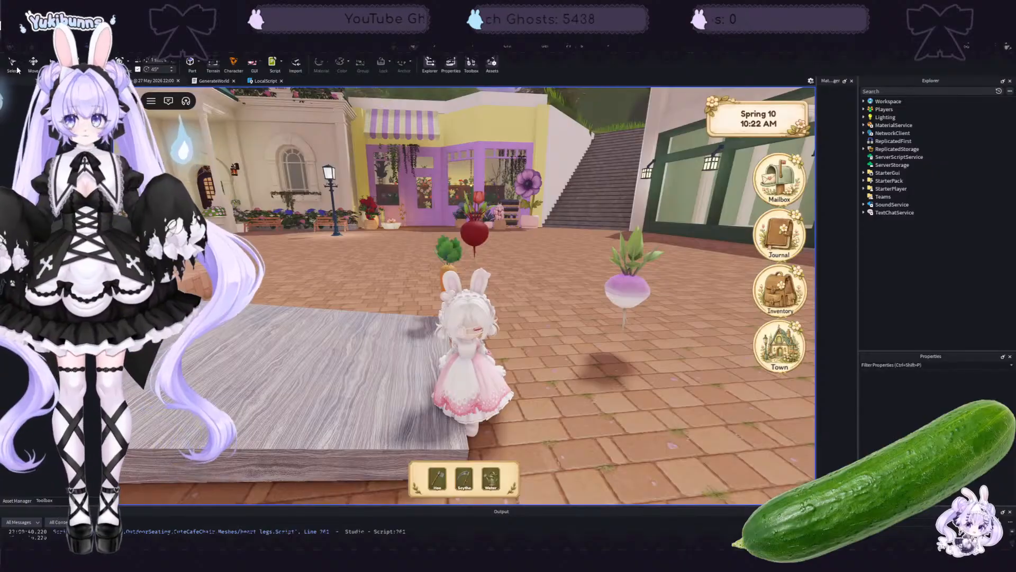
# Step: Switch the player's avatar to GB6 and respawn the character to apply it
pyautogui.click(155, 104)
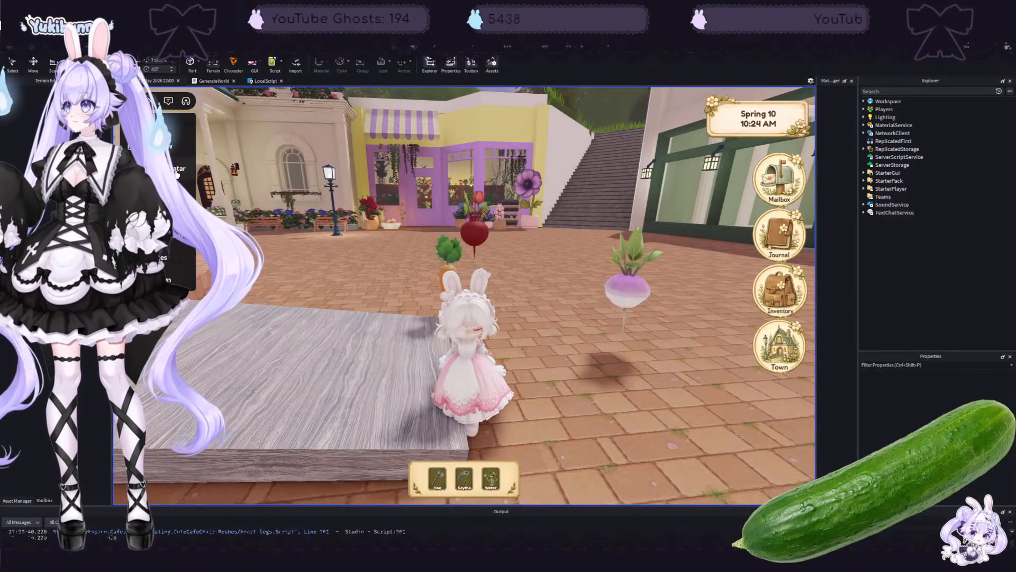
pyautogui.click(182, 179)
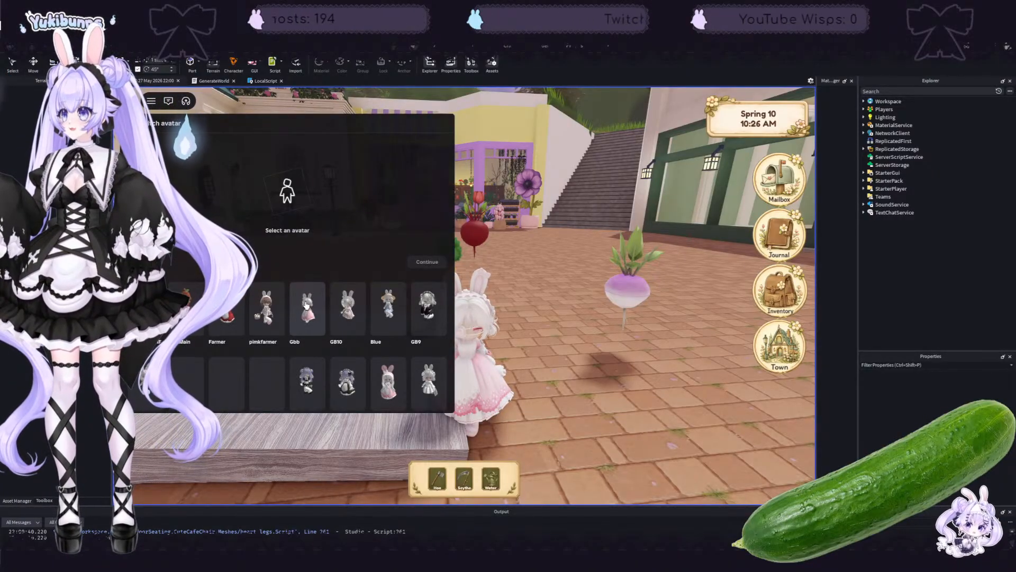
pyautogui.scroll(-1, 422, 323)
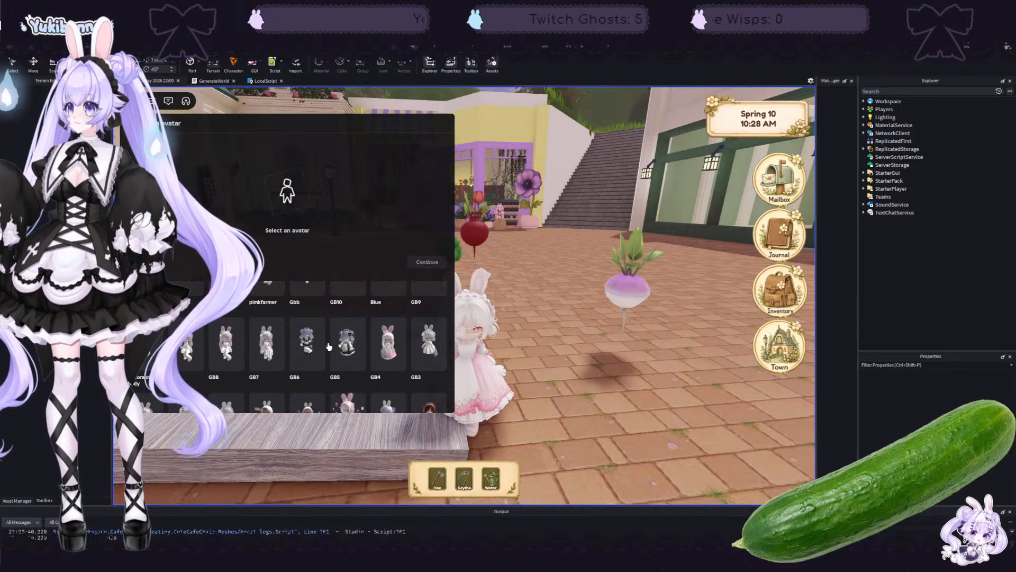
pyautogui.click(309, 352)
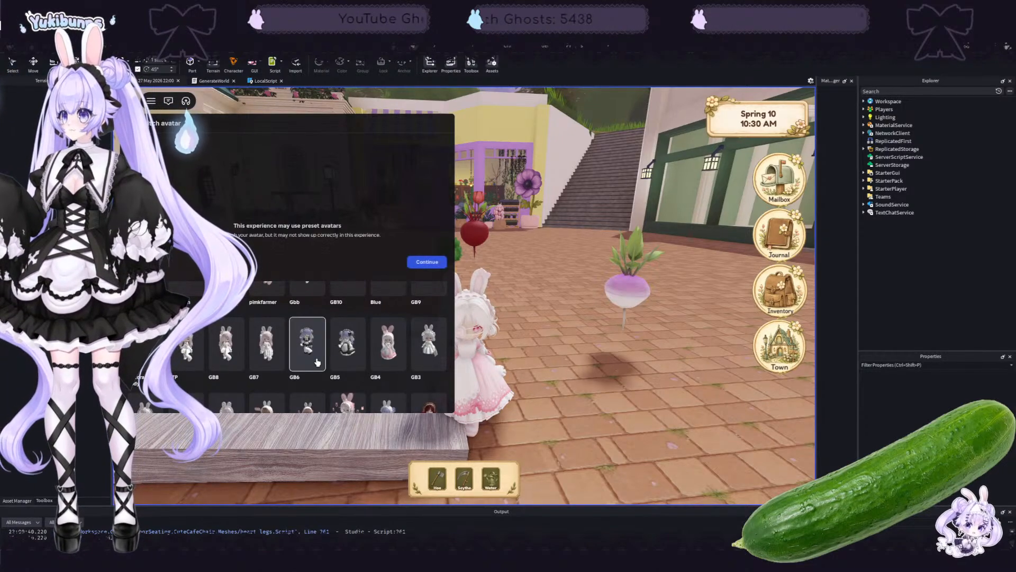
pyautogui.click(432, 263)
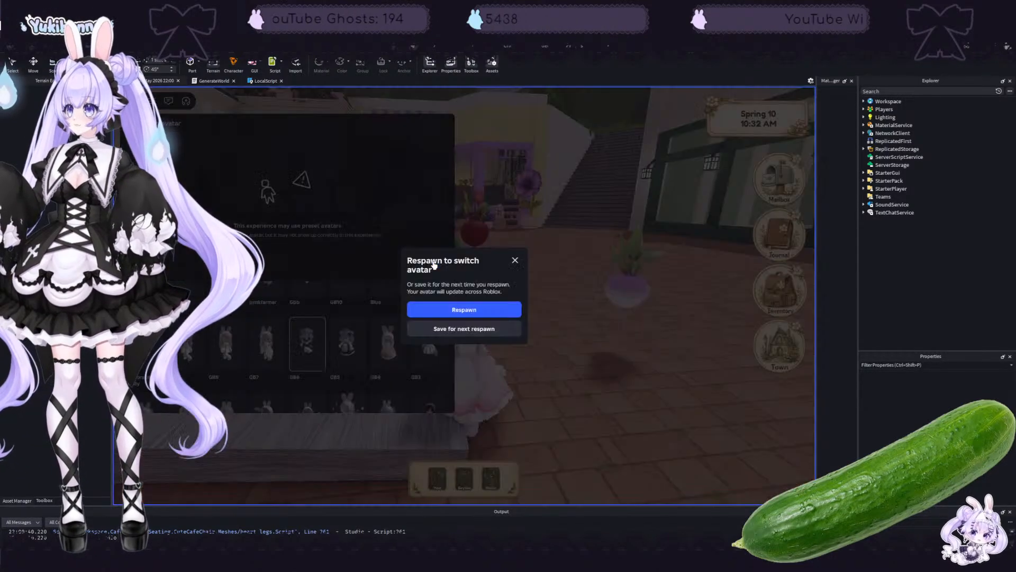
pyautogui.click(494, 315)
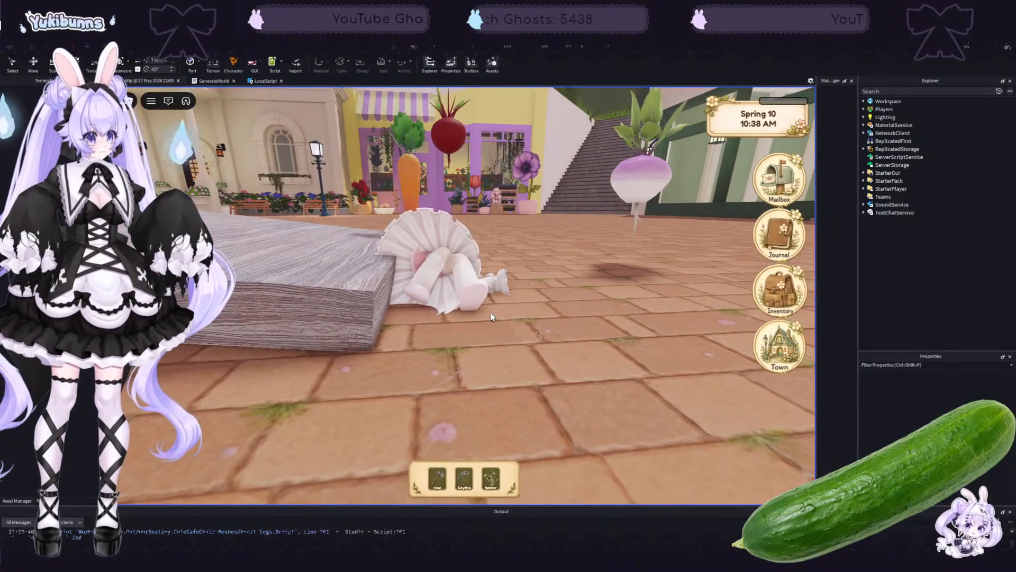
# Step: Run the character to the edge of the raised fountain plaza, jump onto it and turn it toward the camera
pyautogui.press('s')
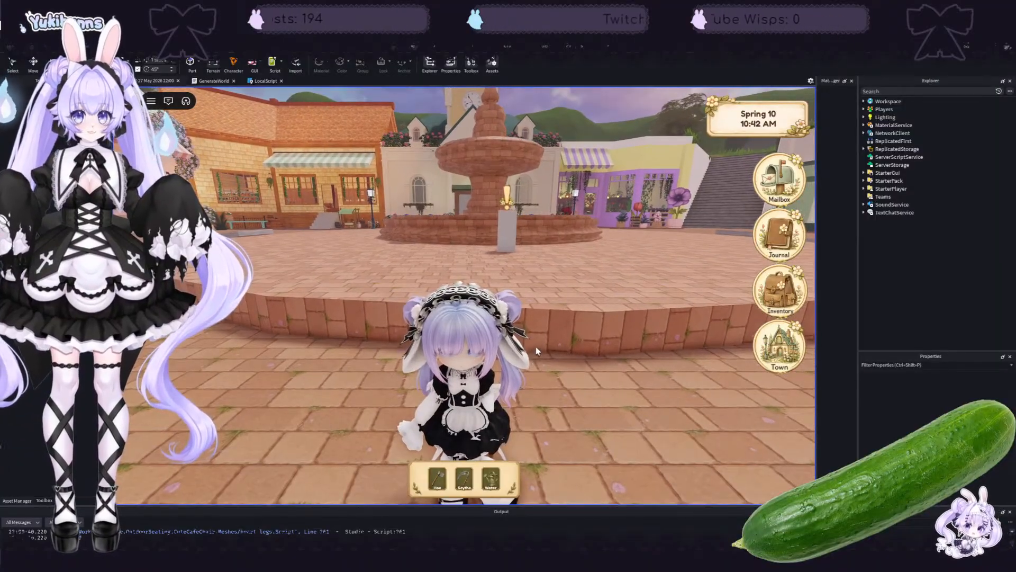
pyautogui.moveTo(561, 355); pyautogui.dragTo(561, 354, button='right')
pyautogui.press('space')
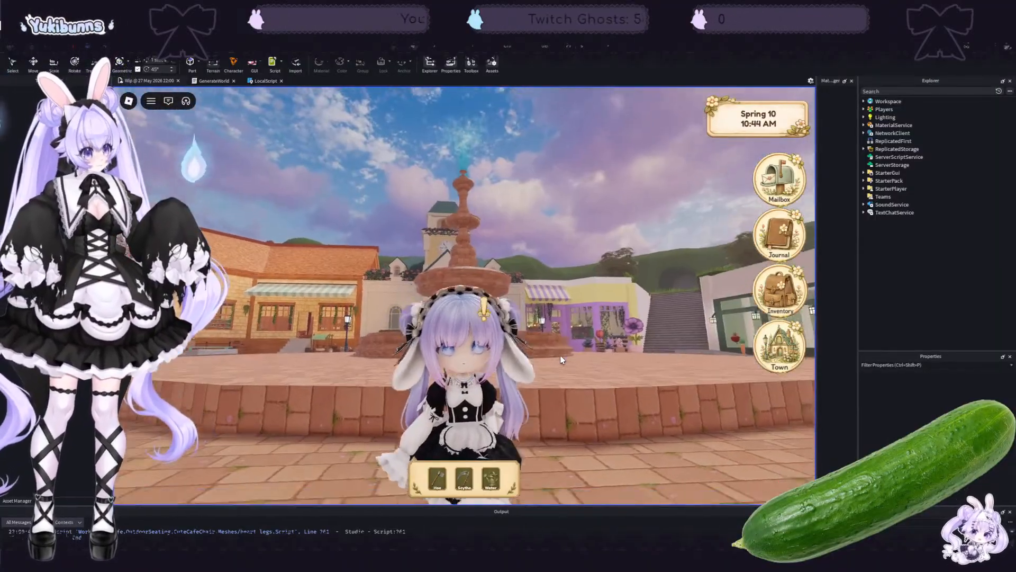
pyautogui.press('w')
pyautogui.press('s')
pyautogui.scroll(-3, 560, 365)
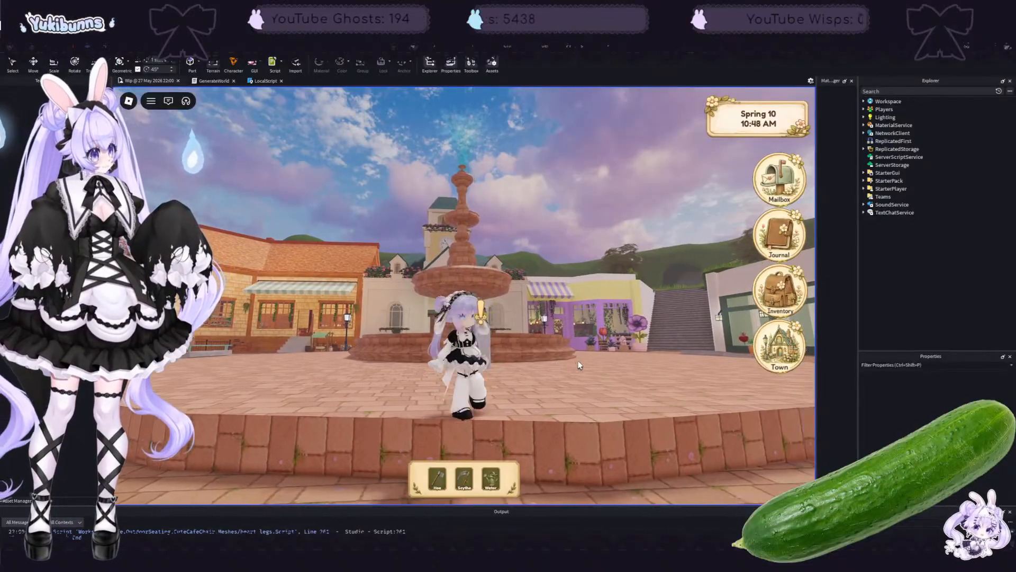
# Step: Move the character across the raised plaza and face it toward the camera beside the fountain to inspect the avatar
pyautogui.press('w')
pyautogui.press('d')
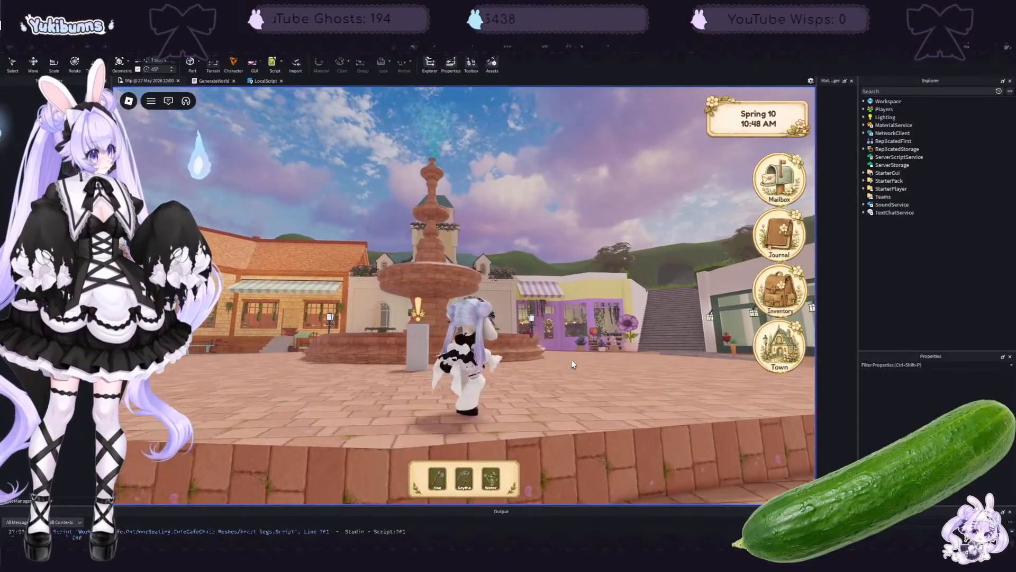
pyautogui.press('s')
pyautogui.press('space')
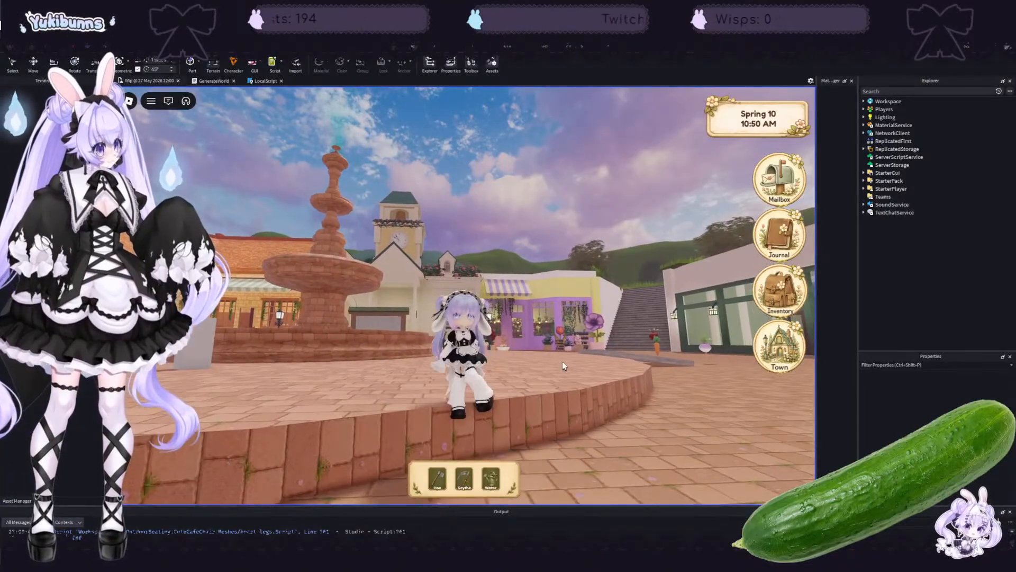
pyautogui.scroll(3, 559, 361)
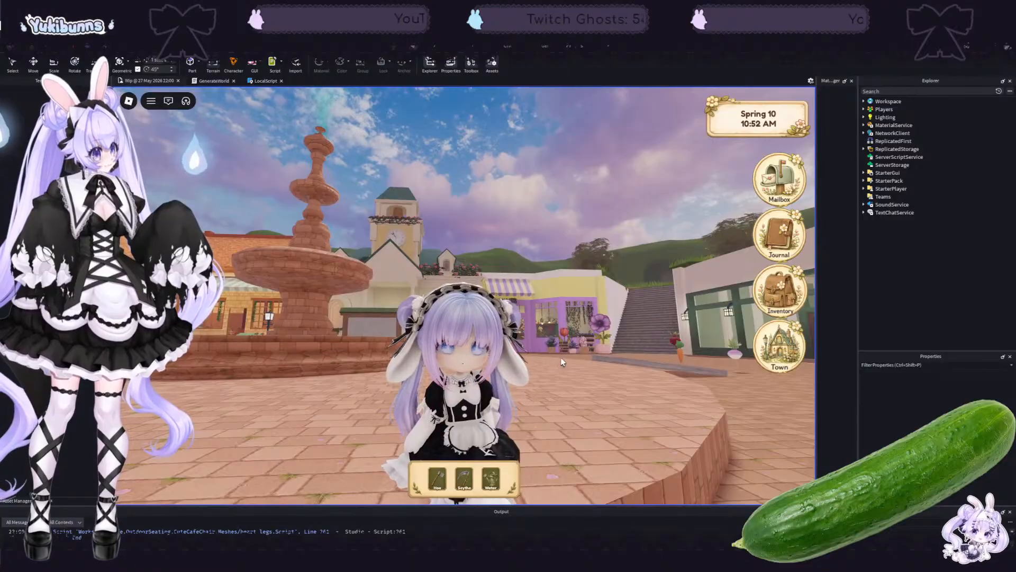
pyautogui.press('w')
pyautogui.press('s')
pyautogui.scroll(-3, 560, 357)
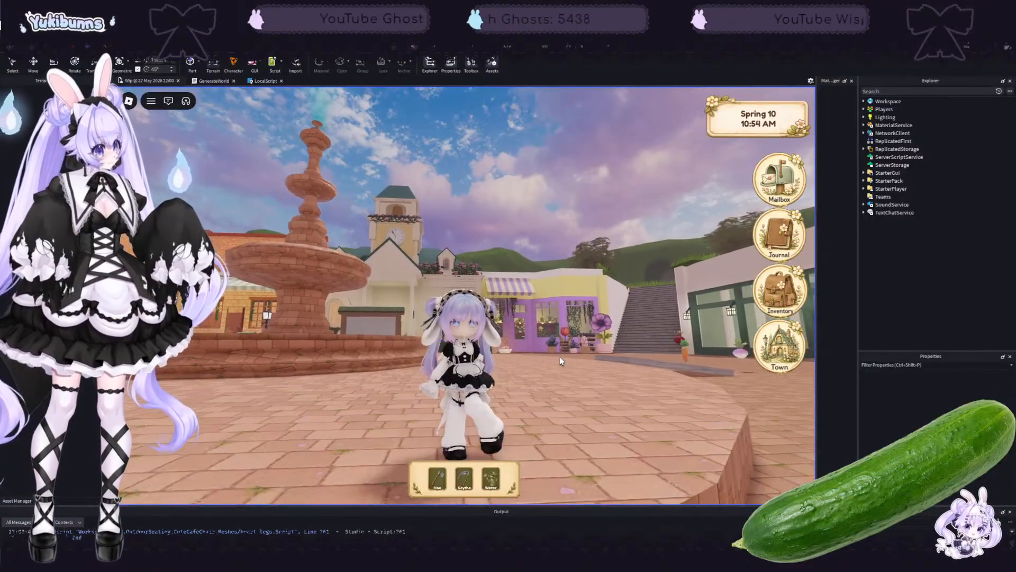
pyautogui.scroll(1, 559, 358)
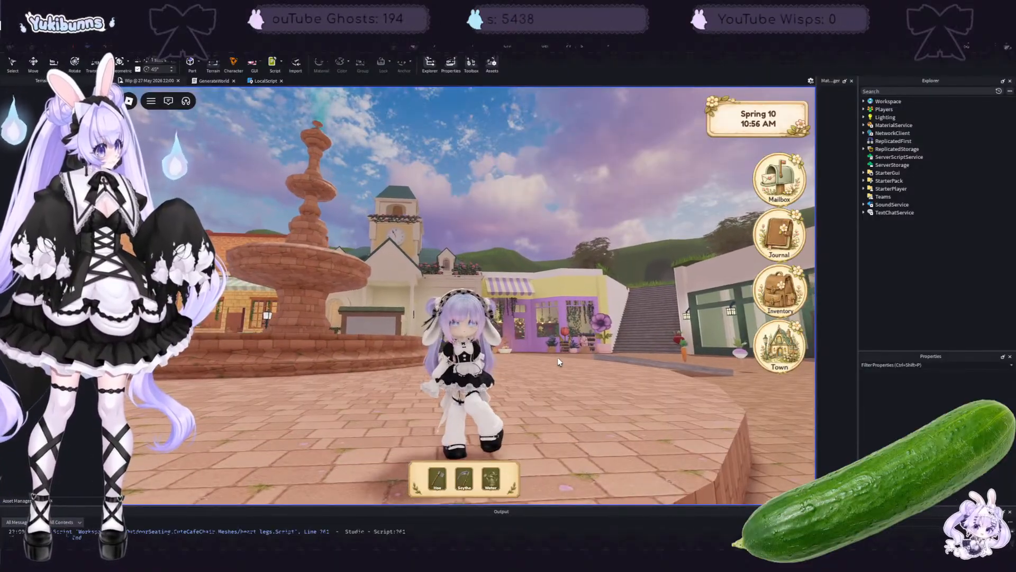
pyautogui.moveTo(560, 362); pyautogui.dragTo(560, 362, button='right')
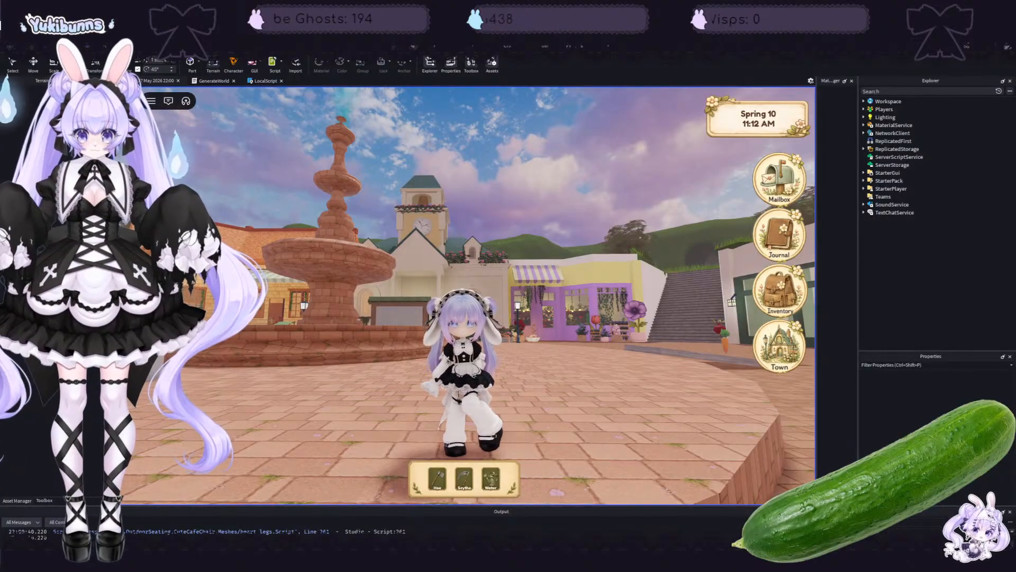
# Step: Switch to Discord to view the shared picture of the bunny head model, and return to the Roblox Studio playtest
pyautogui.hotkey('alt', 'Tab')
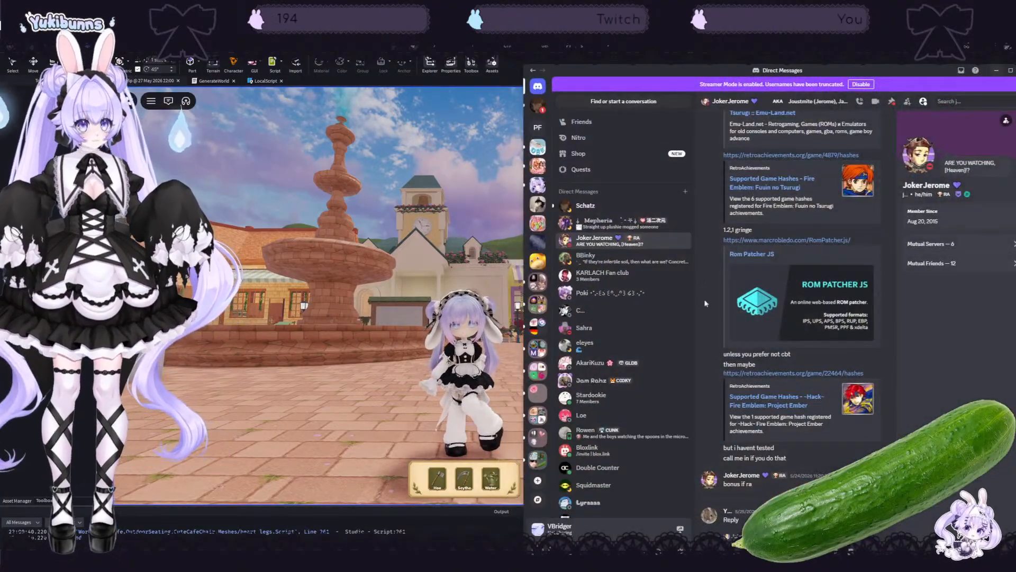
pyautogui.hotkey('alt', 'Tab')
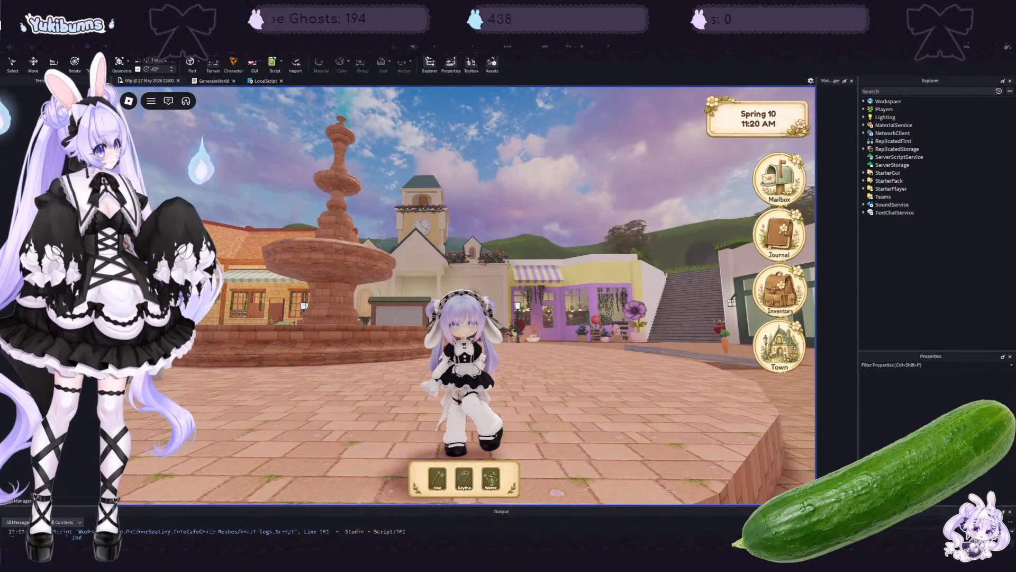
pyautogui.moveTo(688, 571); pyautogui.dragTo(451, 87)
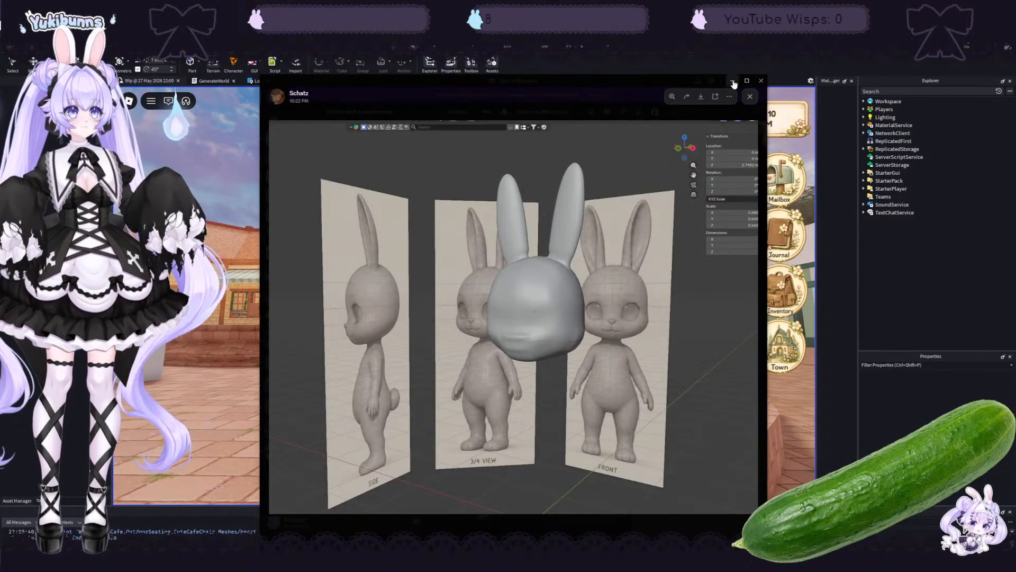
pyautogui.click(733, 82)
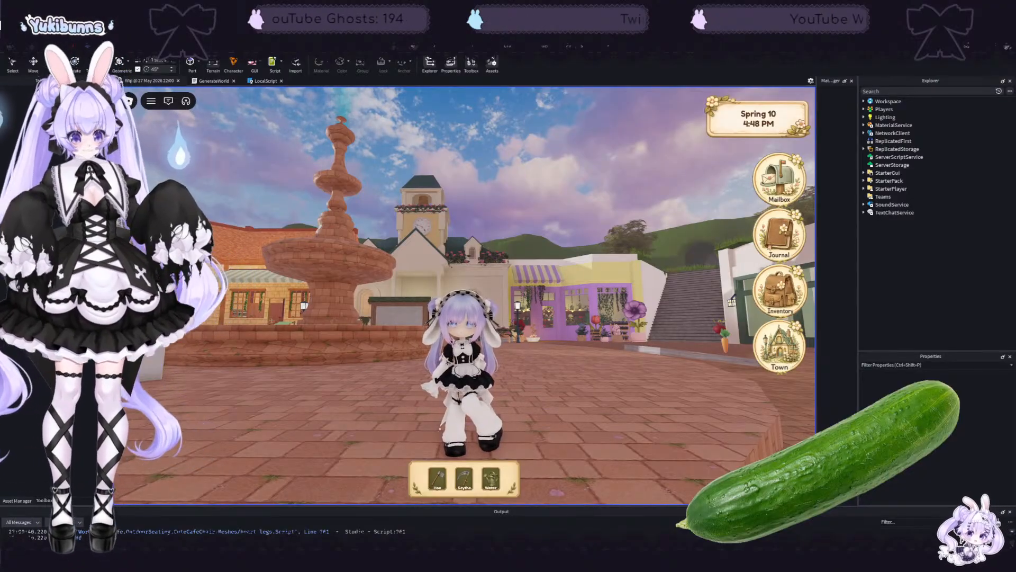
# Step: Run the character over the grey platform and face it toward the camera between the carrot and turnip
pyautogui.moveTo(605, 362); pyautogui.dragTo(605, 361, button='right')
pyautogui.press('w')
pyautogui.press('w')
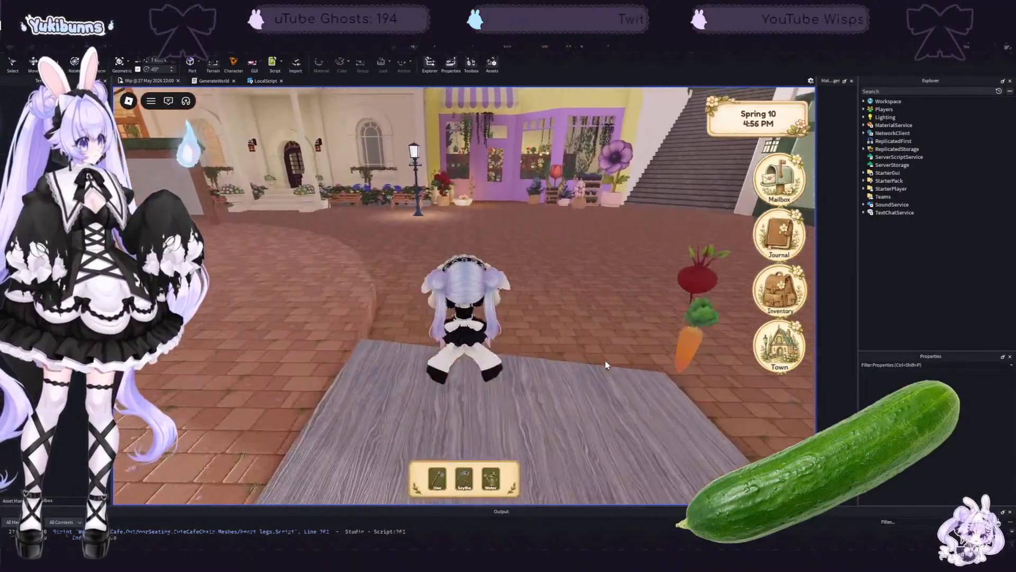
pyautogui.moveTo(606, 365); pyautogui.dragTo(566, 365, button='right')
pyautogui.press('s')
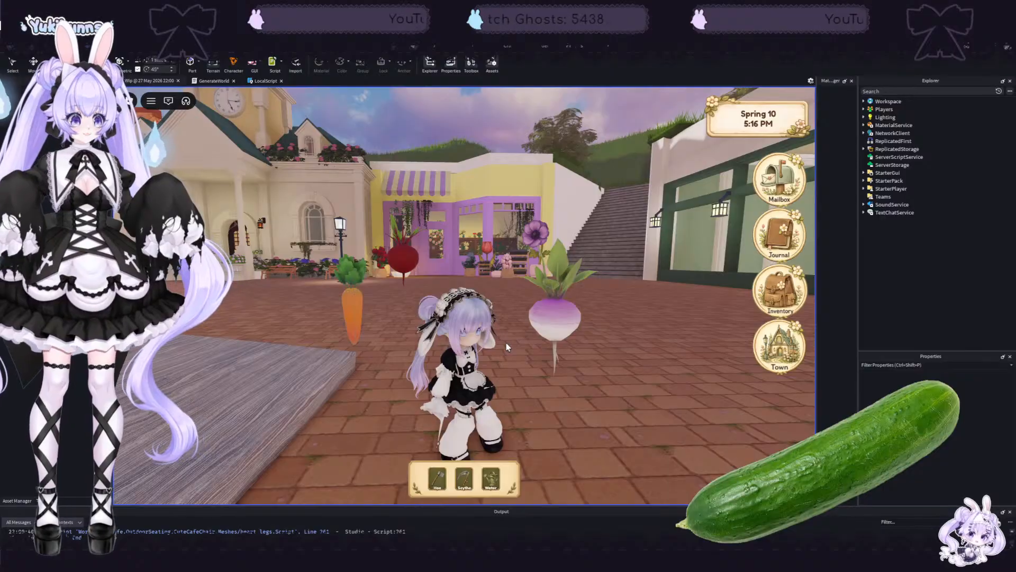
# Step: Run the character past the beet toward the flower shop and back beside the turnip to compare their sizes
pyautogui.moveTo(506, 343); pyautogui.dragTo(477, 343, button='right')
pyautogui.press('w')
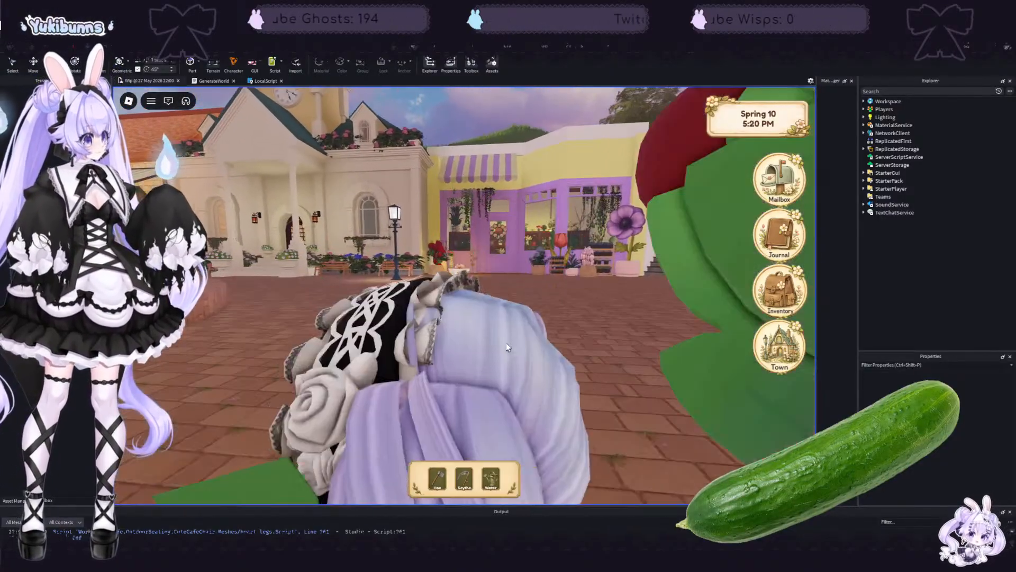
pyautogui.press('s')
pyautogui.press('d')
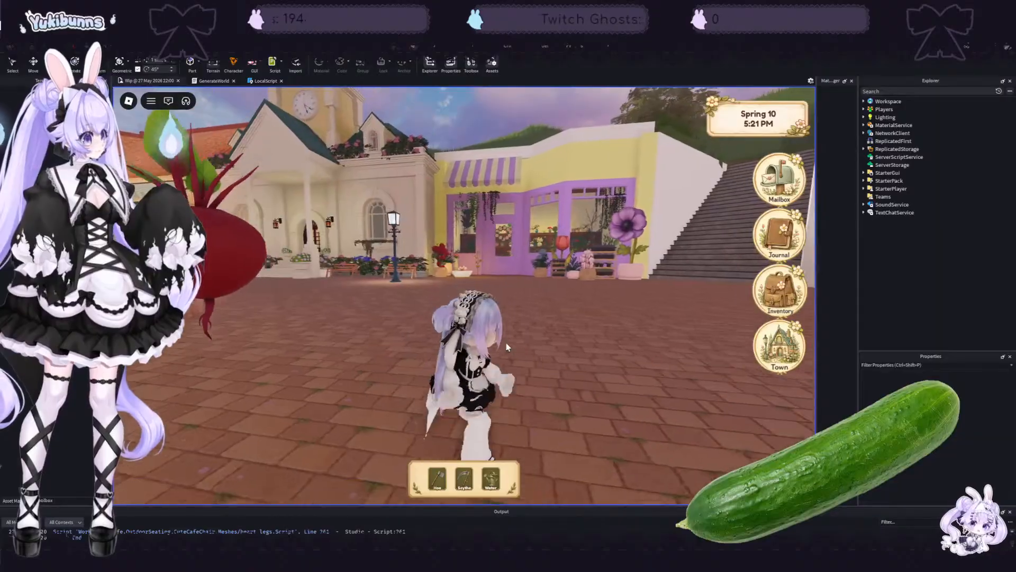
pyautogui.press('s')
pyautogui.press('w')
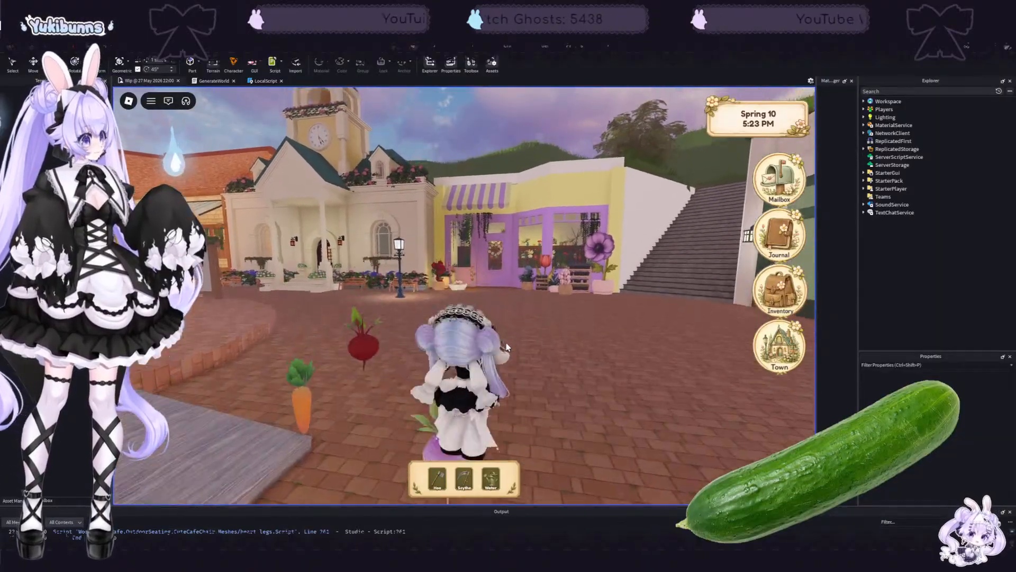
# Step: Turn the view toward the café, jump the character and face it toward the camera in front of the three vegetables
pyautogui.moveTo(506, 343); pyautogui.dragTo(423, 360, button='right')
pyautogui.press('w')
pyautogui.press('space')
pyautogui.press('s')
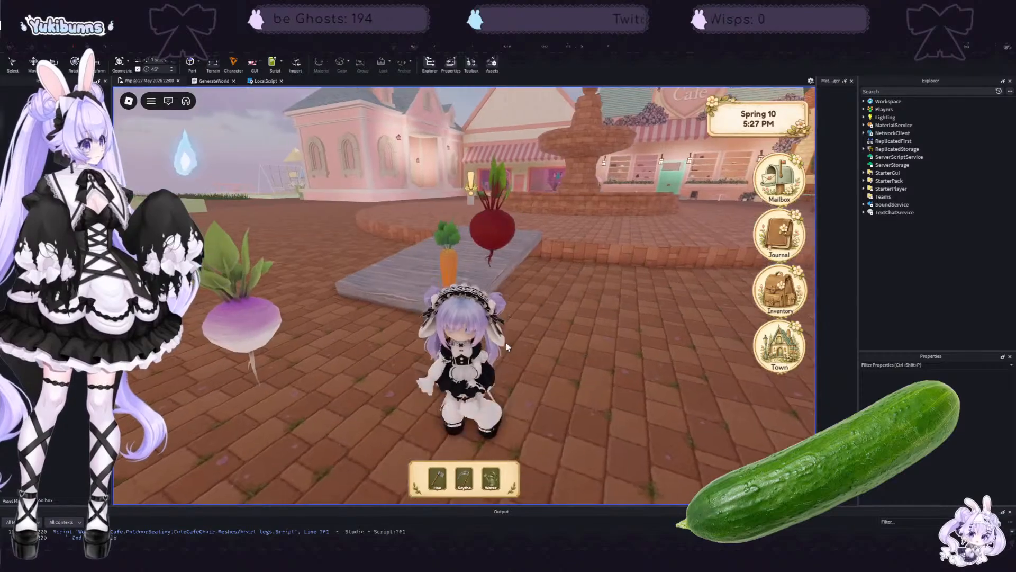
# Step: Position the character between the turnip and the grey platform to compare it with the vegetables, and stop the playtest
pyautogui.moveTo(506, 343)
pyautogui.mouseDown(button='right')
pyautogui.moveTo(492, 315)
pyautogui.moveTo(506, 321)
pyautogui.moveTo(500, 335)
pyautogui.moveTo(484, 335)
pyautogui.moveTo(499, 352)
pyautogui.mouseUp(button='right')
pyautogui.press('w')
pyautogui.press('s')
pyautogui.press('a')
pyautogui.press('w')
pyautogui.press('s')
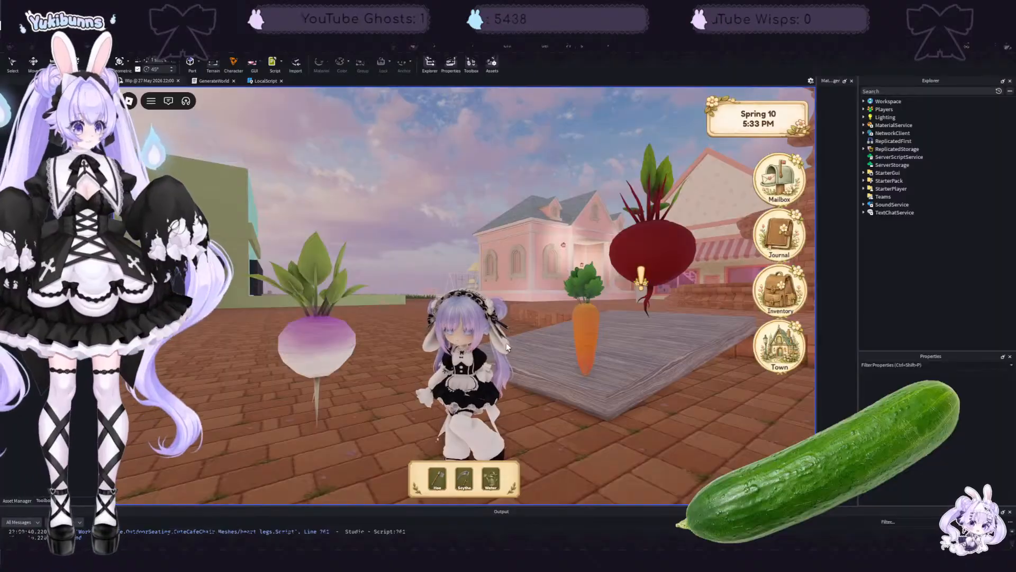
pyautogui.moveTo(506, 343)
pyautogui.mouseDown(button='right')
pyautogui.moveTo(517, 346)
pyautogui.moveTo(491, 344)
pyautogui.moveTo(505, 344)
pyautogui.mouseUp(button='right')
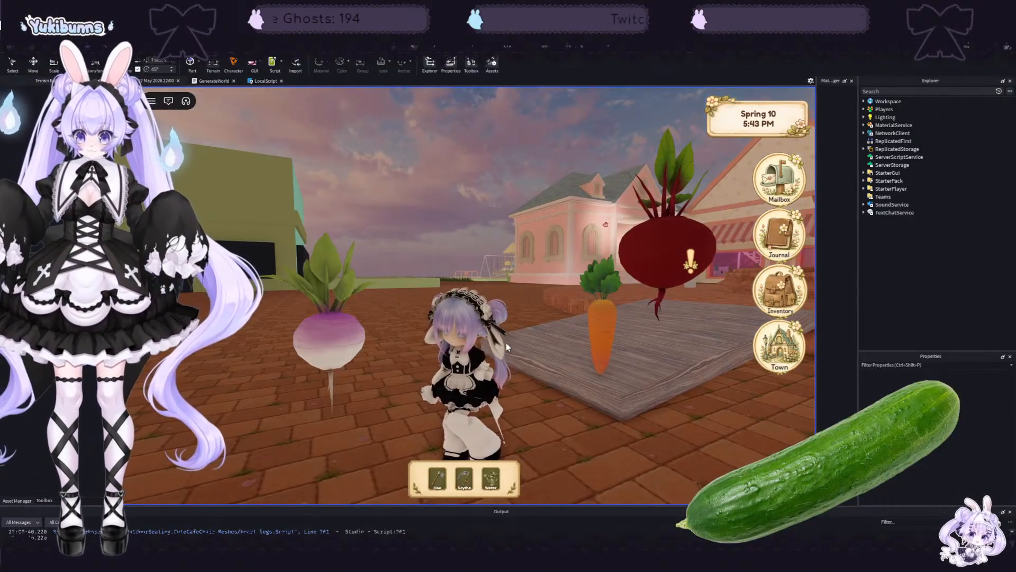
pyautogui.moveTo(506, 343); pyautogui.dragTo(502, 340, button='right')
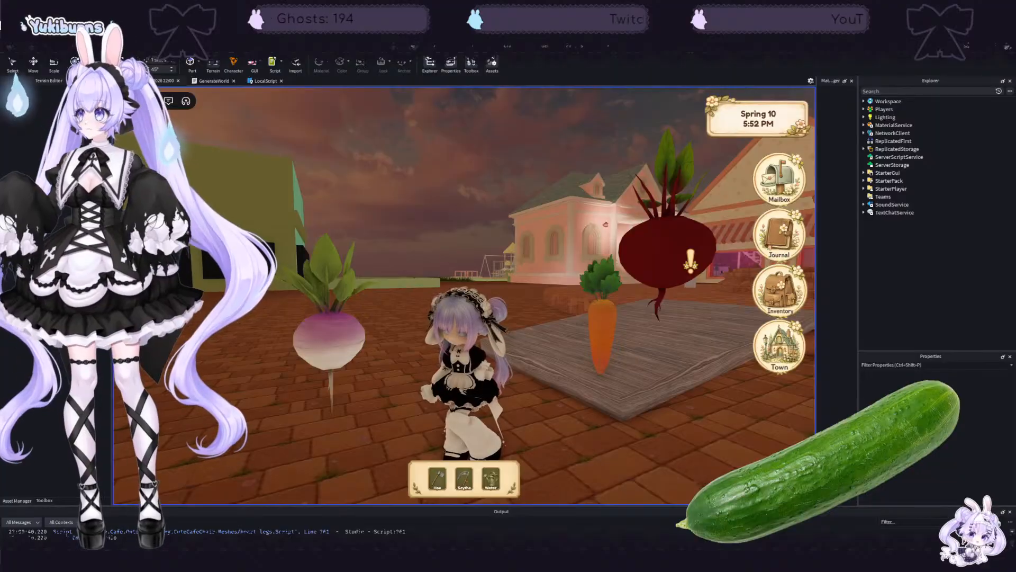
pyautogui.hotkey('shift', 'F5')
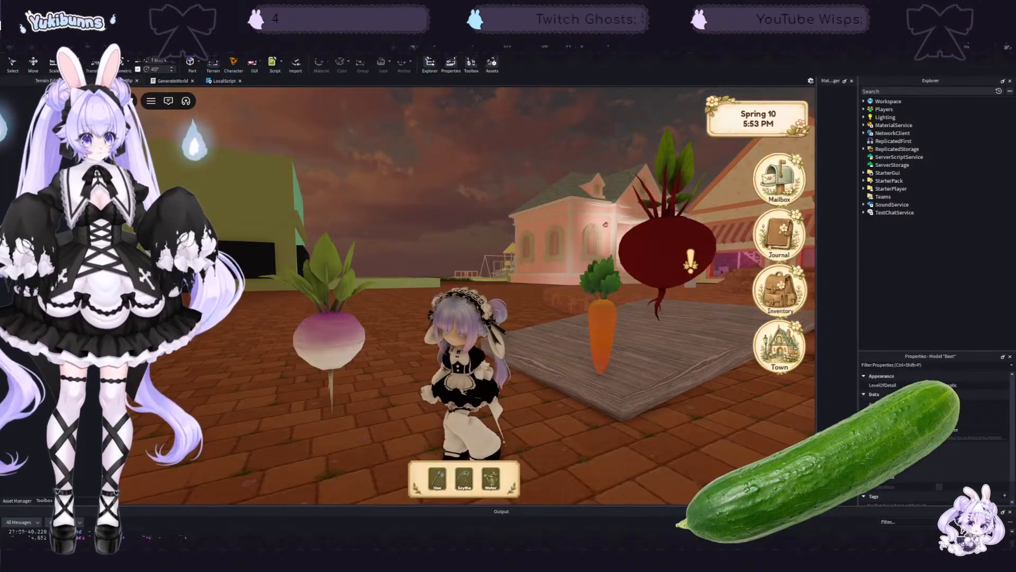